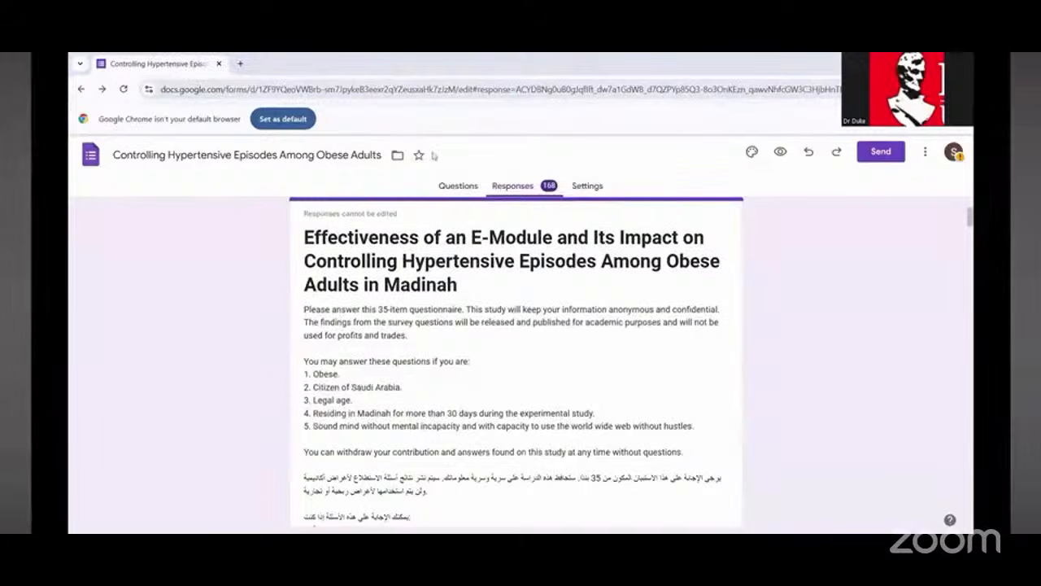
drag(433, 154, 228, 191)
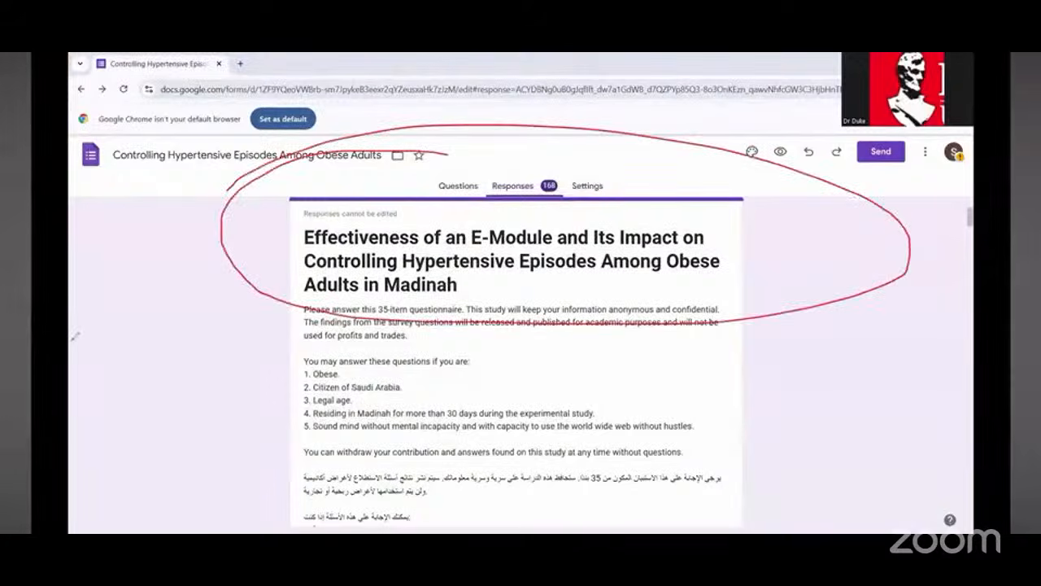
click(134, 368)
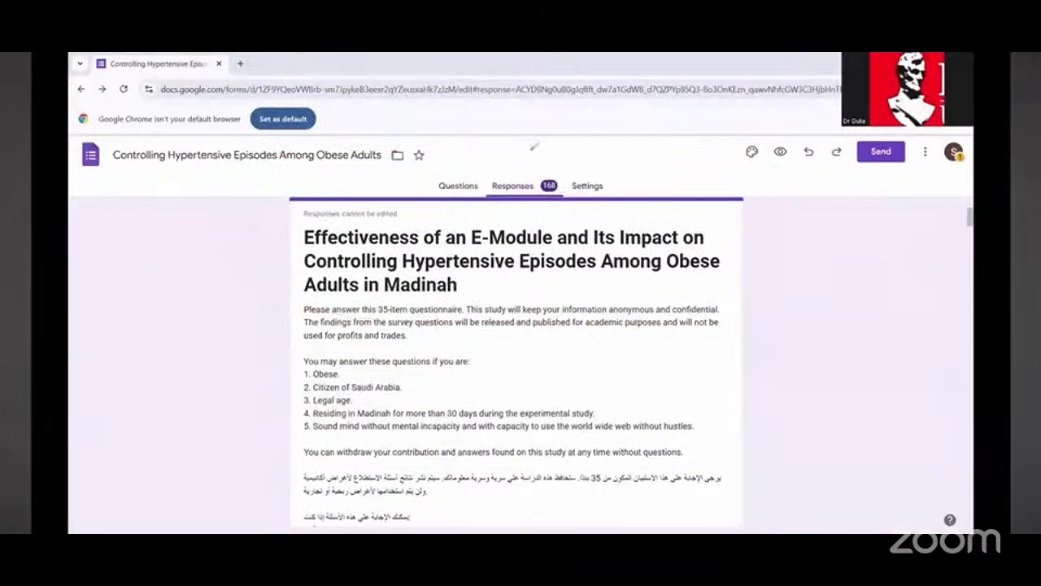
mouse_move(531, 147)
mouse_down()
mouse_move(526, 166)
mouse_move(544, 158)
mouse_move(533, 156)
mouse_up()
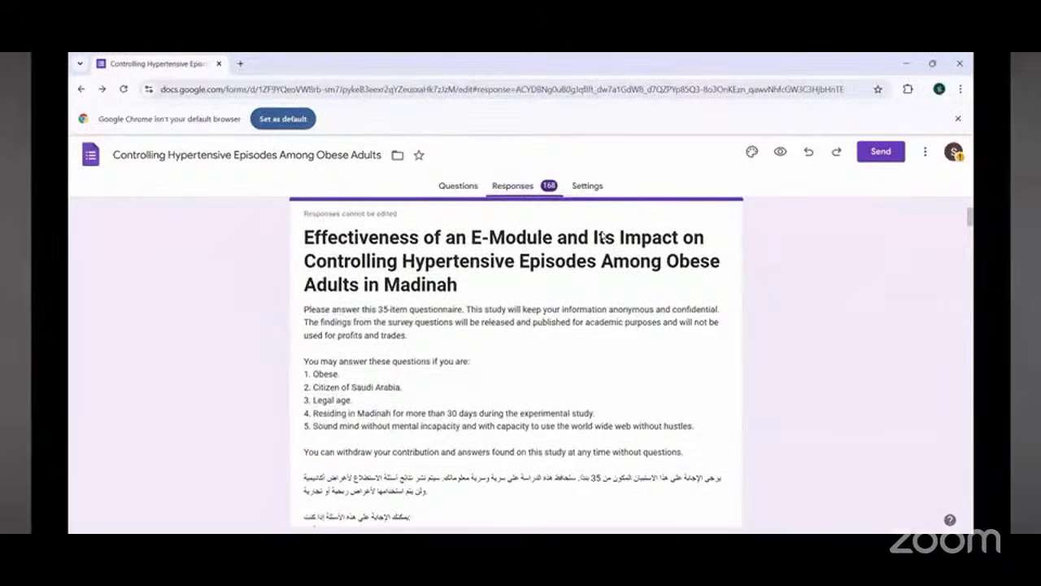
scroll(604, 239, down, 5)
scroll(604, 239, up, 8)
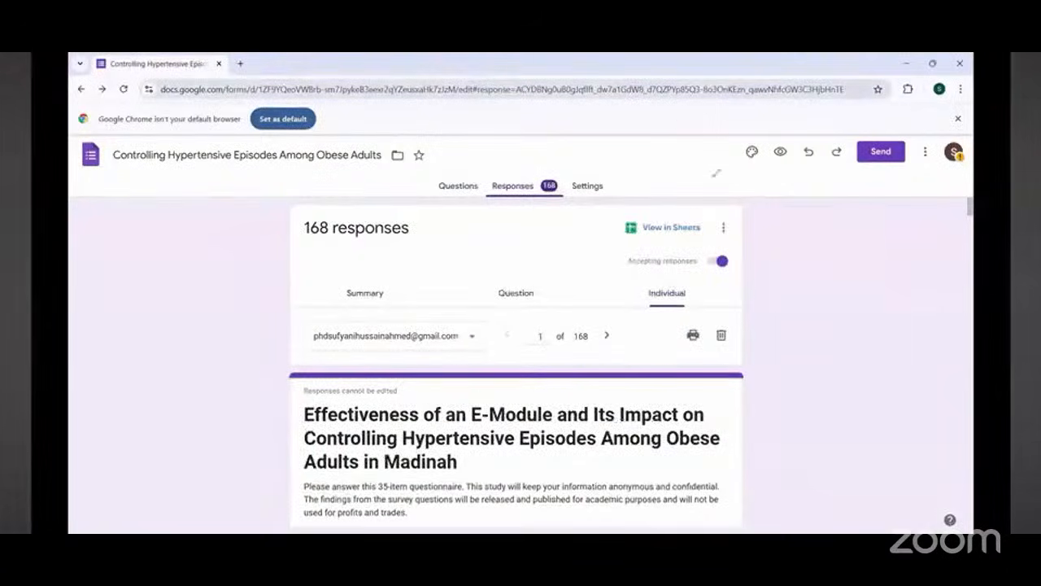
Step: Download the form's responses as a CSV file
drag(623, 184, 698, 208)
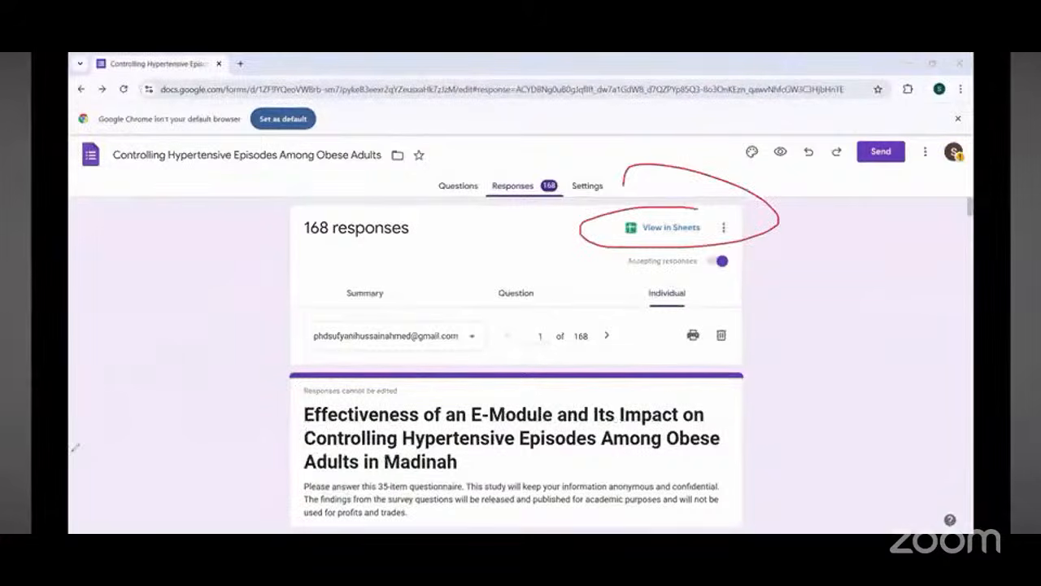
click(724, 230)
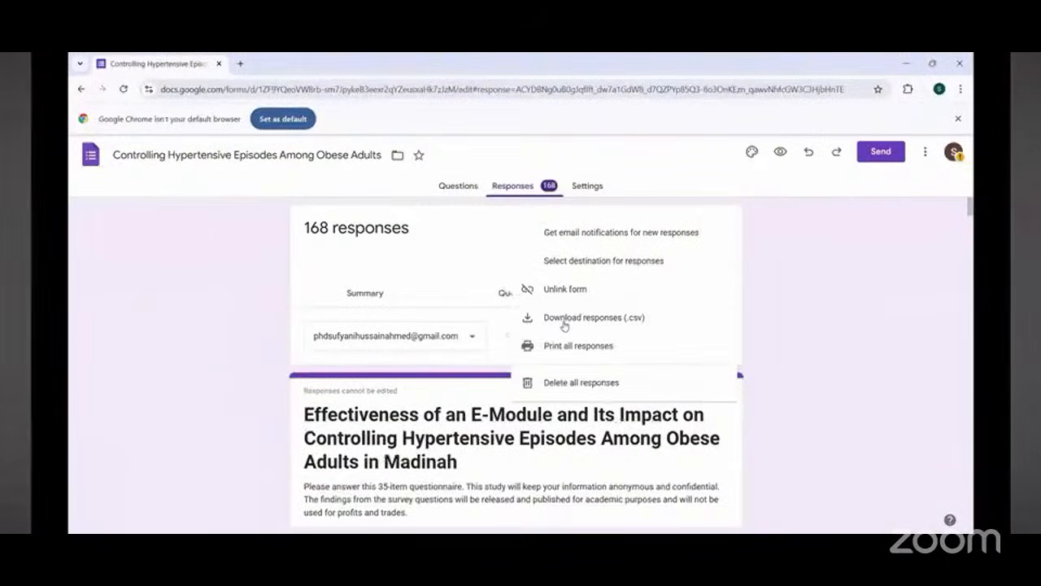
click(565, 319)
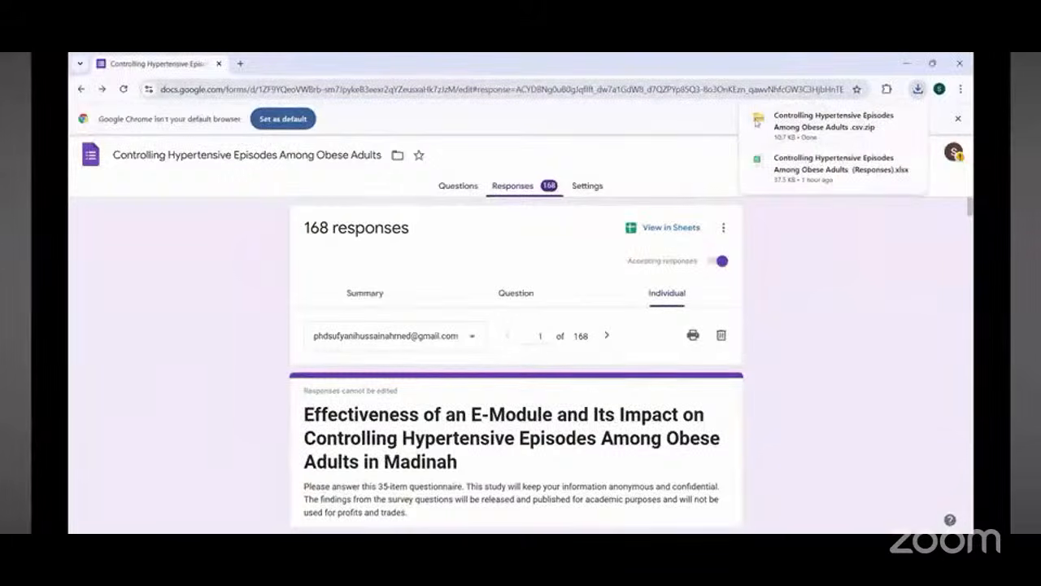
mouse_move(524, 152)
mouse_down()
mouse_move(858, 88)
mouse_move(768, 140)
mouse_up()
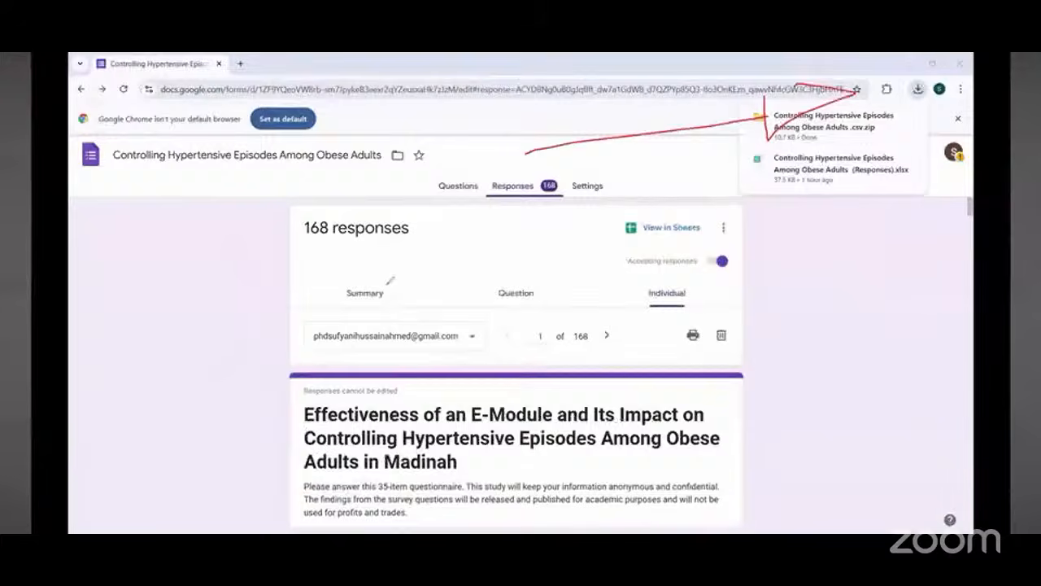
mouse_move(387, 284)
mouse_down()
mouse_move(96, 512)
mouse_move(123, 506)
mouse_up()
drag(224, 309, 319, 519)
drag(319, 519, 338, 480)
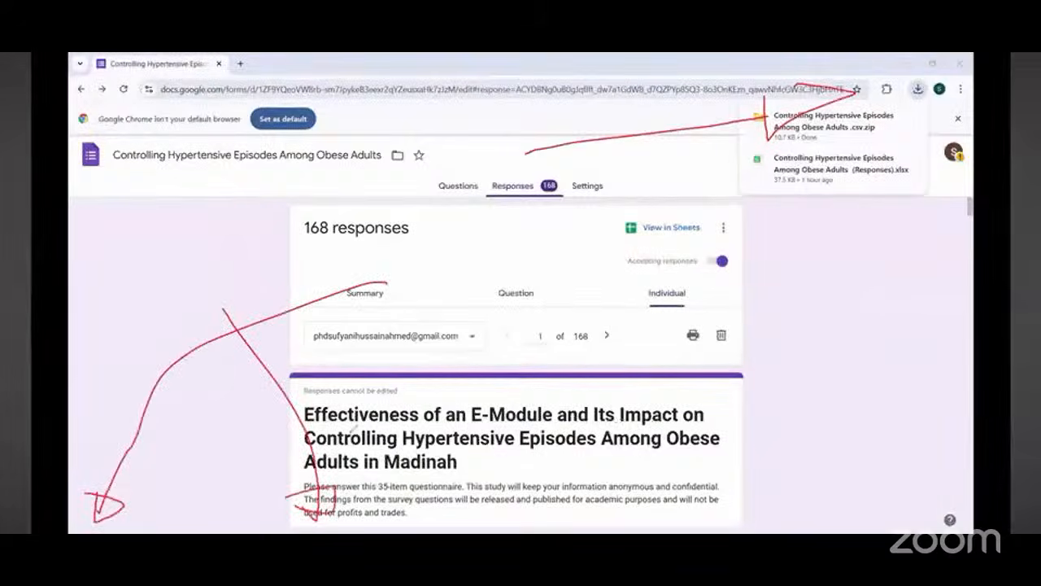
drag(826, 98, 969, 117)
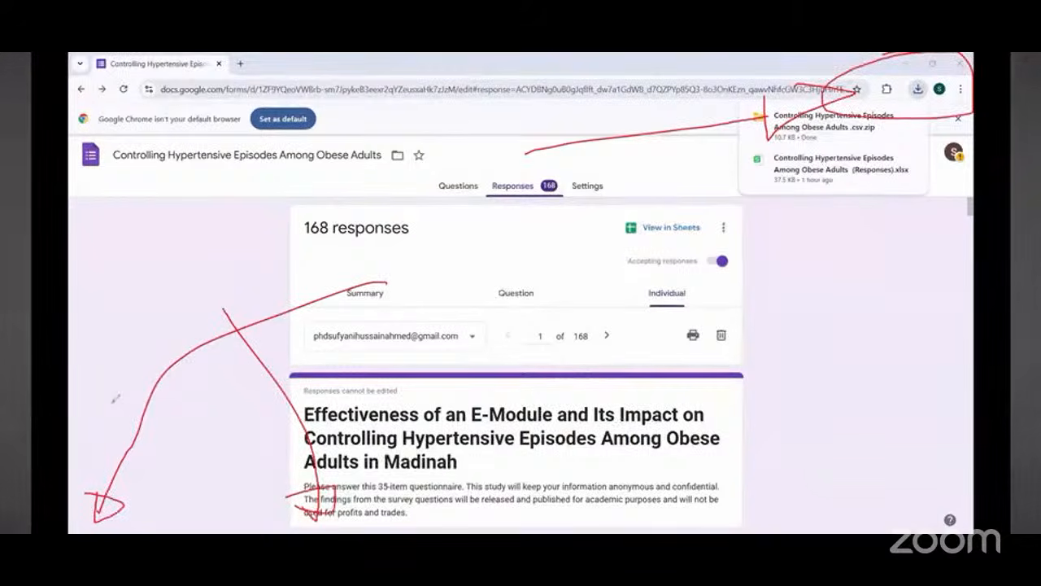
key(Right)
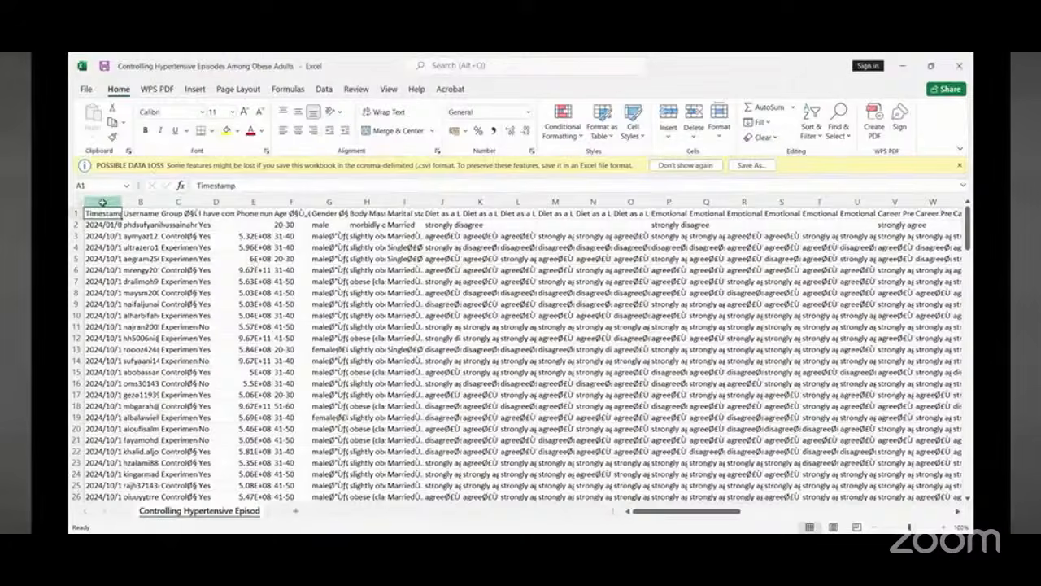
Step: Delete the Timestamp and Username columns from the CSV sheet
drag(102, 202, 140, 202)
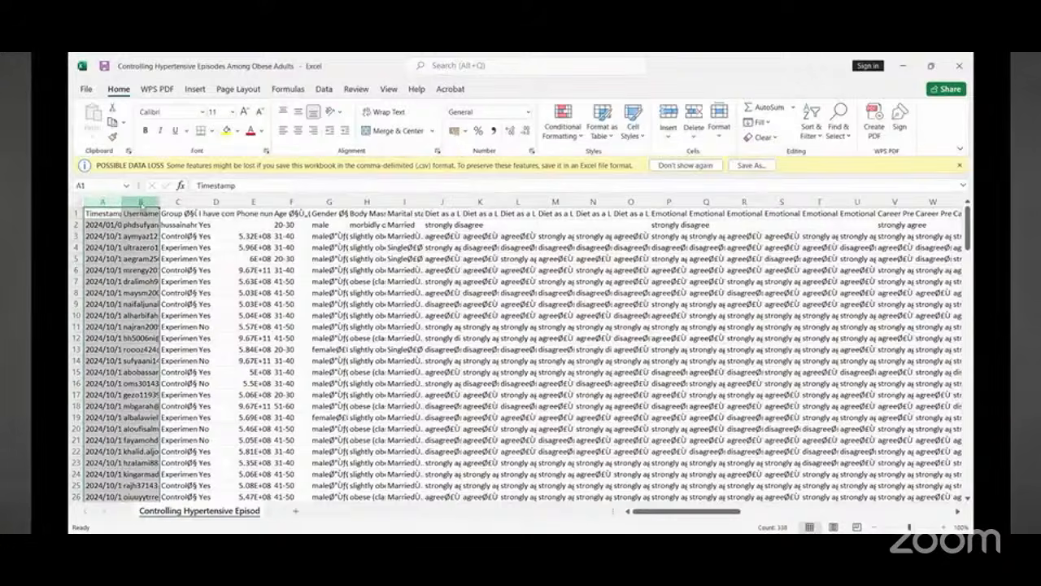
right_click(143, 205)
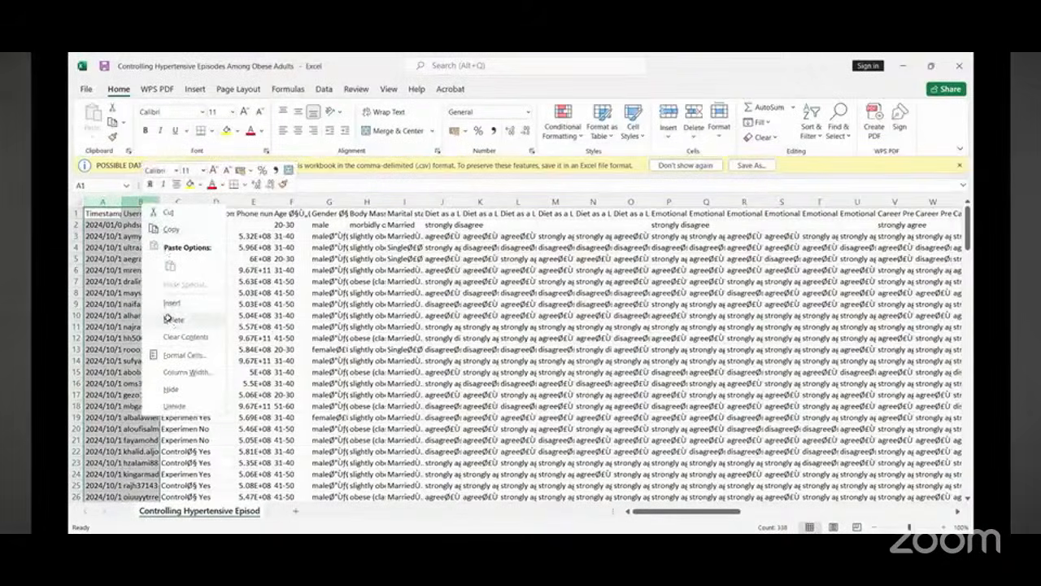
click(173, 321)
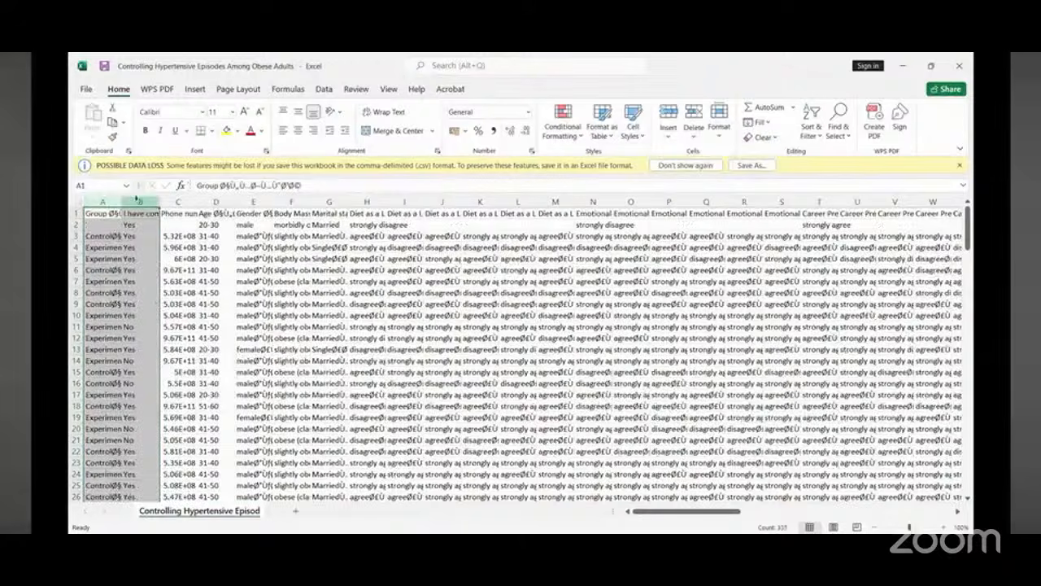
Step: Delete the activity-completion column and the Phone number column
click(136, 200)
right_click(137, 201)
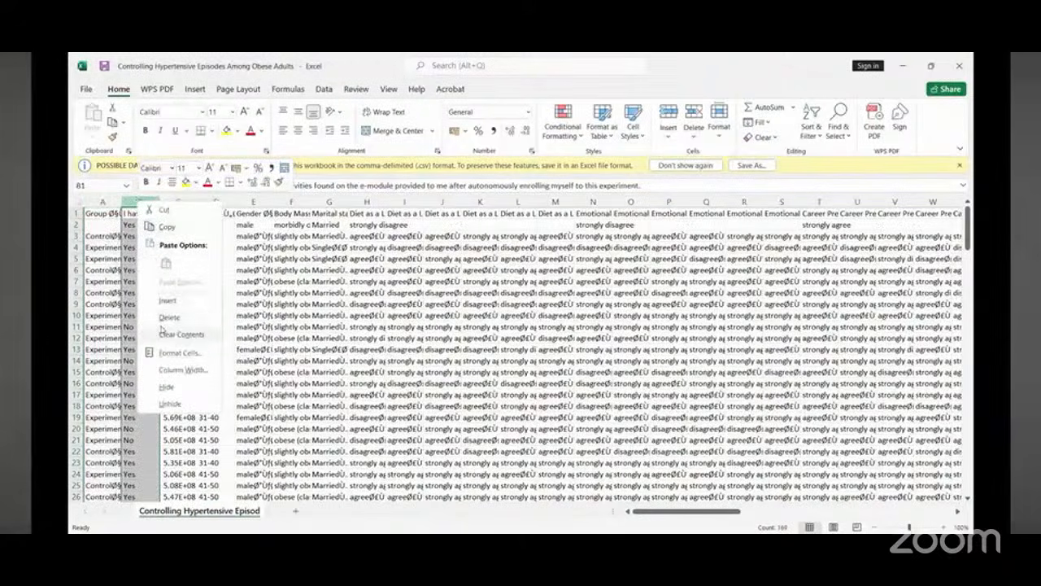
click(161, 318)
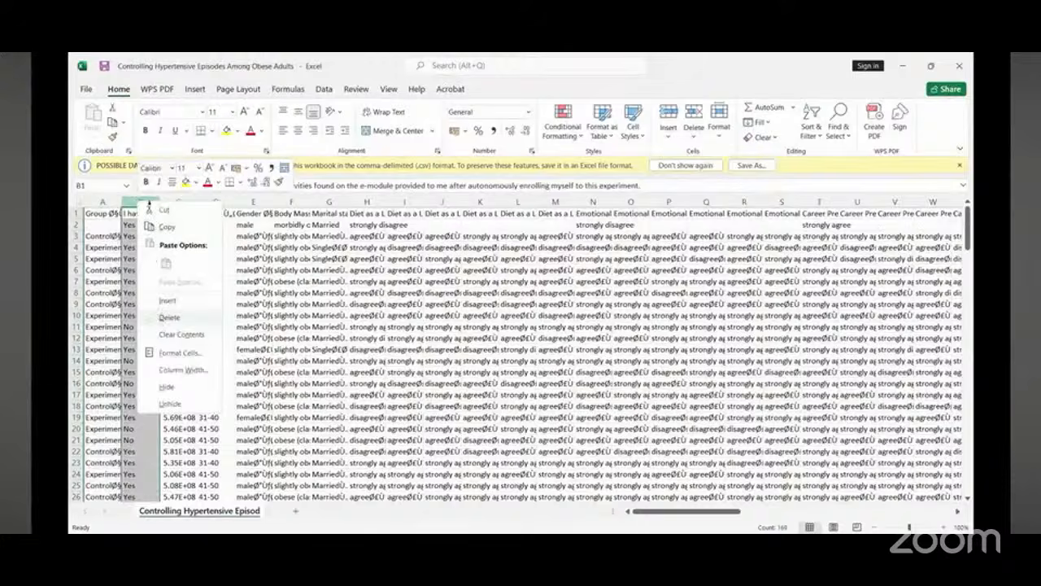
right_click(147, 201)
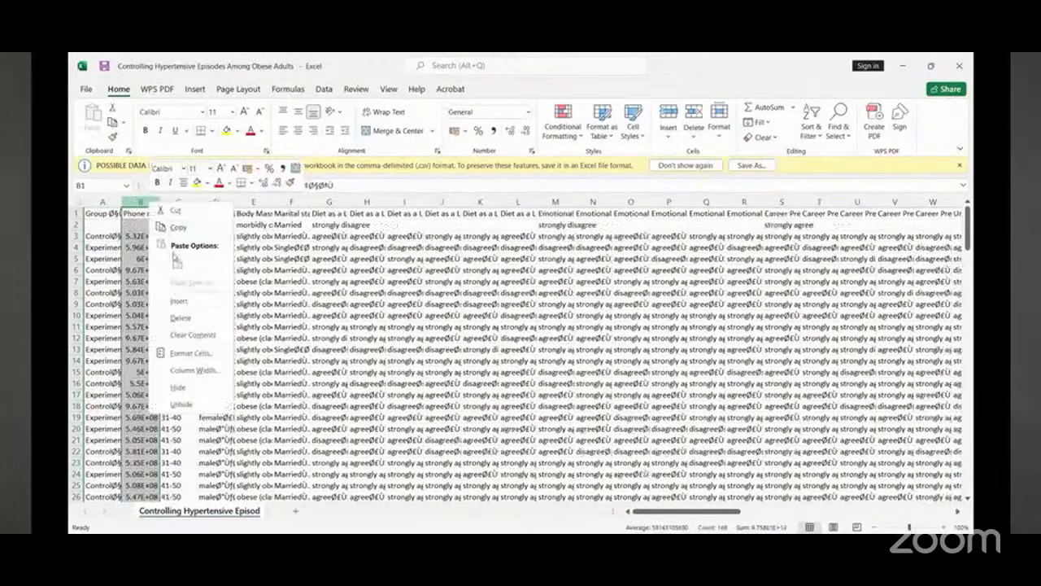
click(178, 320)
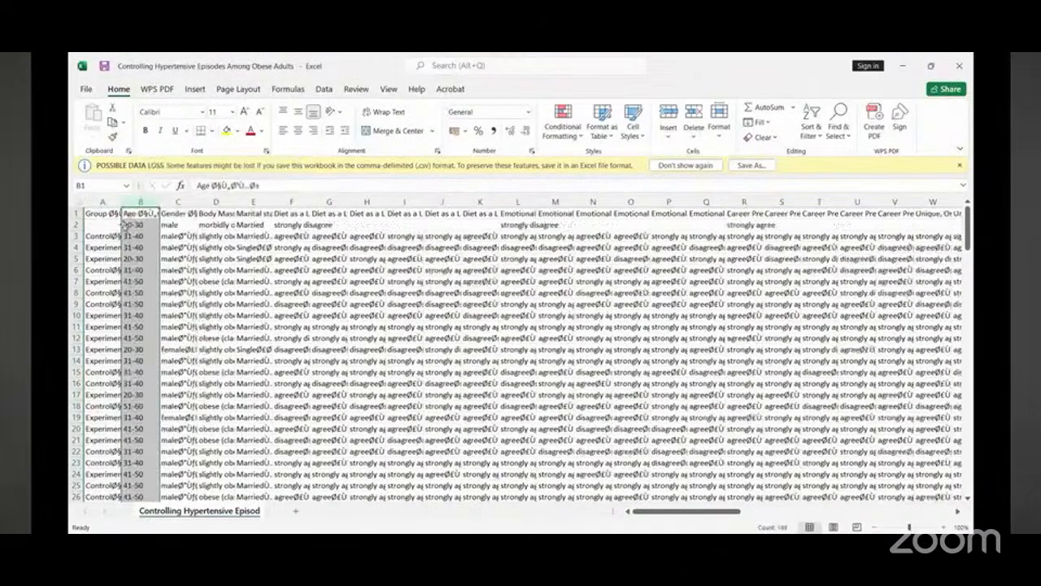
Step: Widen the Age column and close the possible data loss notice
drag(122, 201, 343, 202)
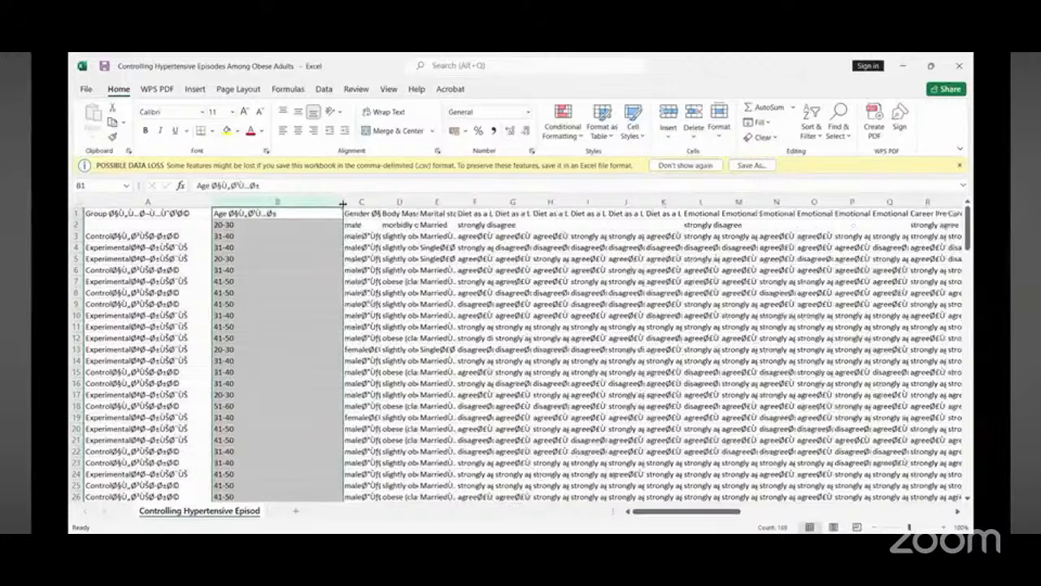
click(958, 166)
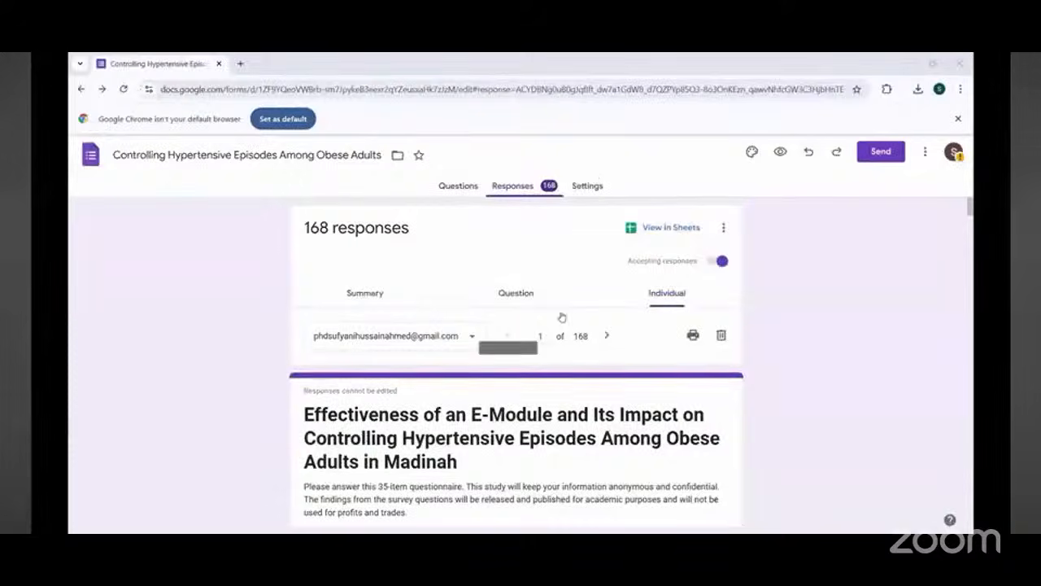
scroll(537, 393, down, 15)
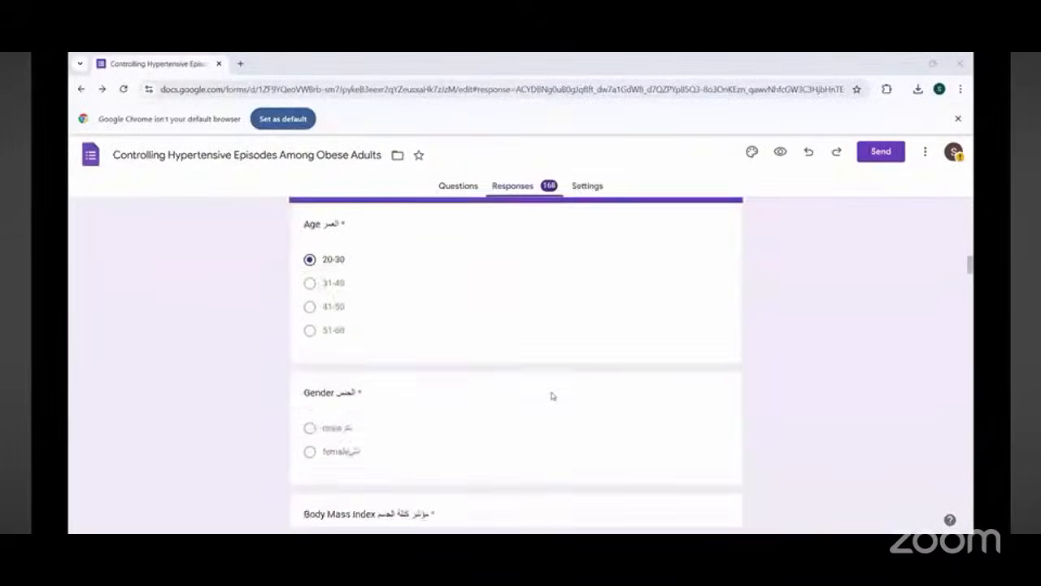
scroll(551, 396, up, 10)
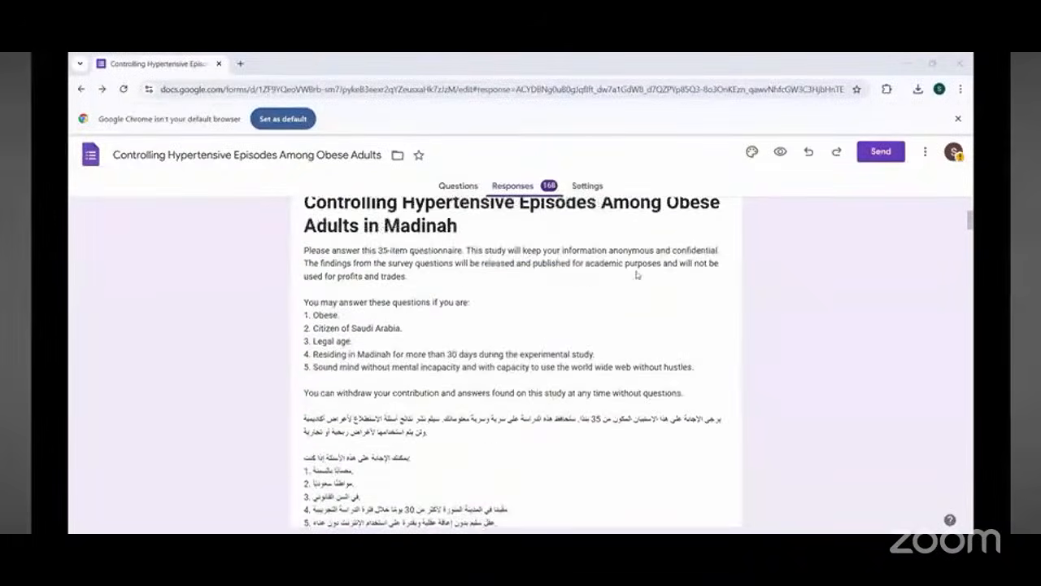
scroll(651, 244, up, 3)
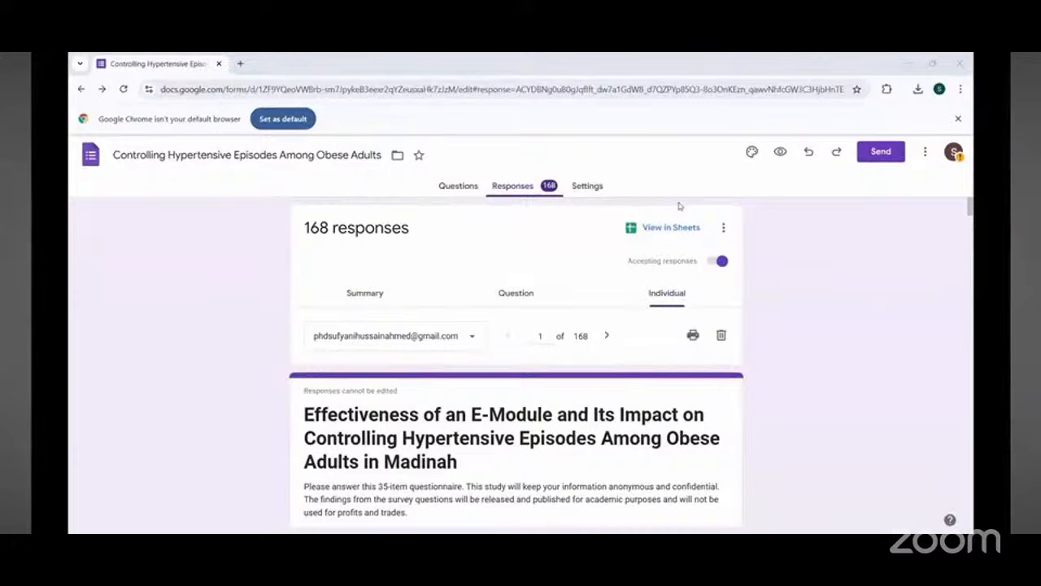
Step: Open the form responses in Google Sheets
drag(696, 215, 651, 244)
mouse_move(677, 278)
mouse_down()
mouse_move(646, 248)
mouse_move(680, 241)
mouse_up()
mouse_move(749, 213)
mouse_down()
mouse_move(713, 241)
mouse_move(743, 242)
mouse_up()
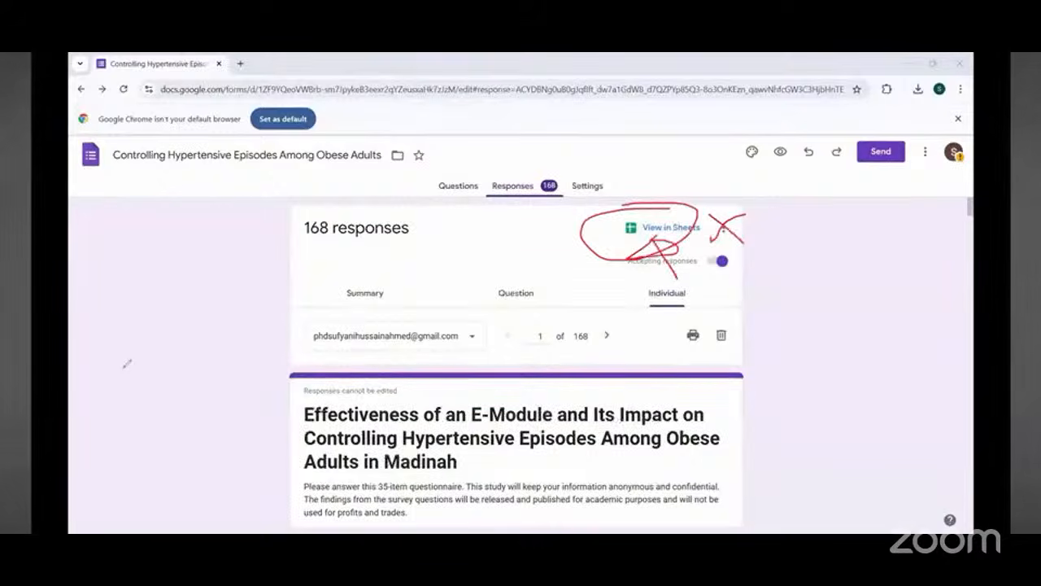
click(654, 231)
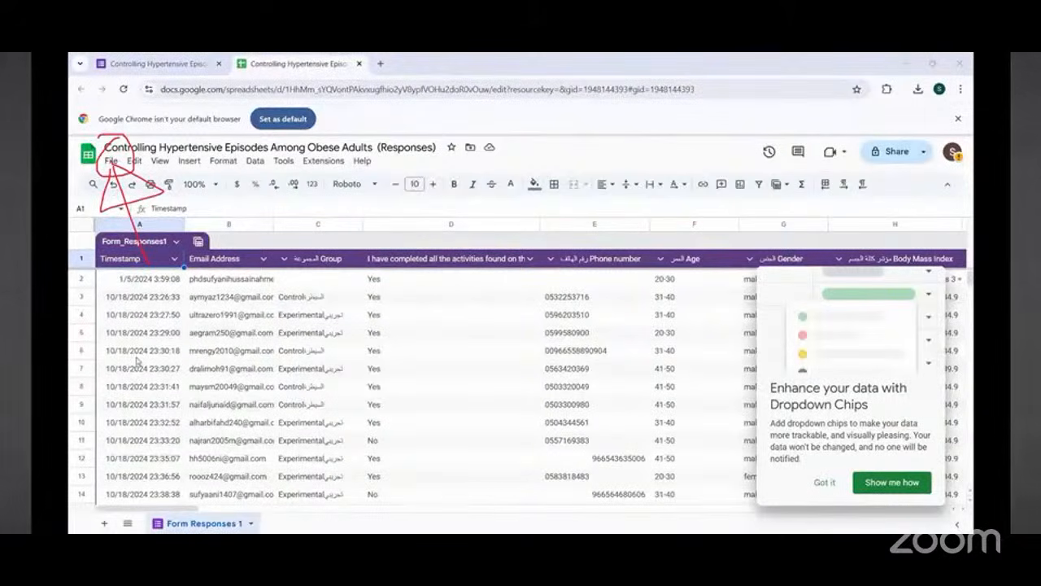
Step: Download the responses spreadsheet as Microsoft Excel (.xlsx) and dismiss the Dropdown Chips tip
click(111, 161)
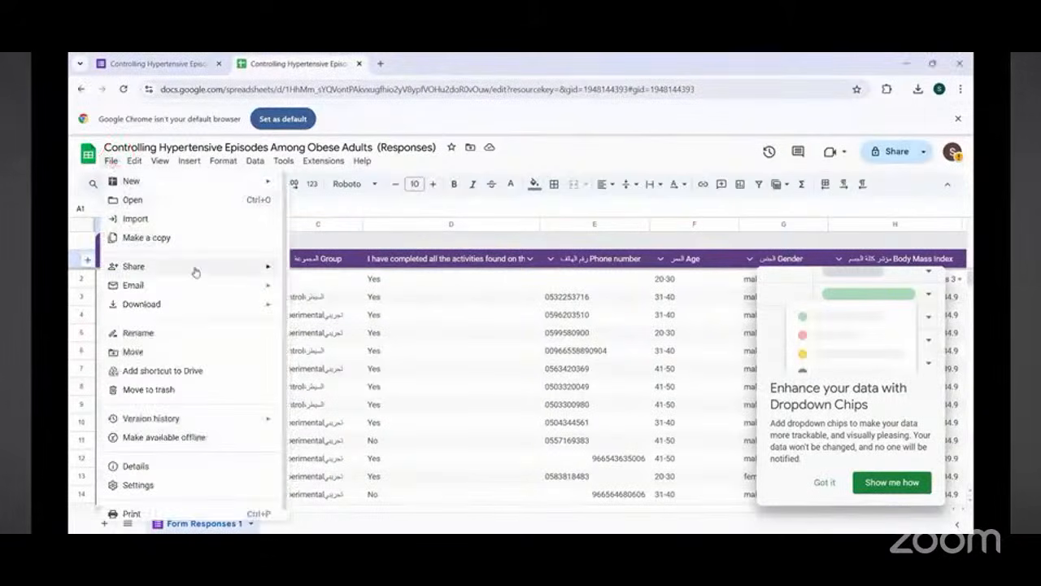
mouse_move(207, 302)
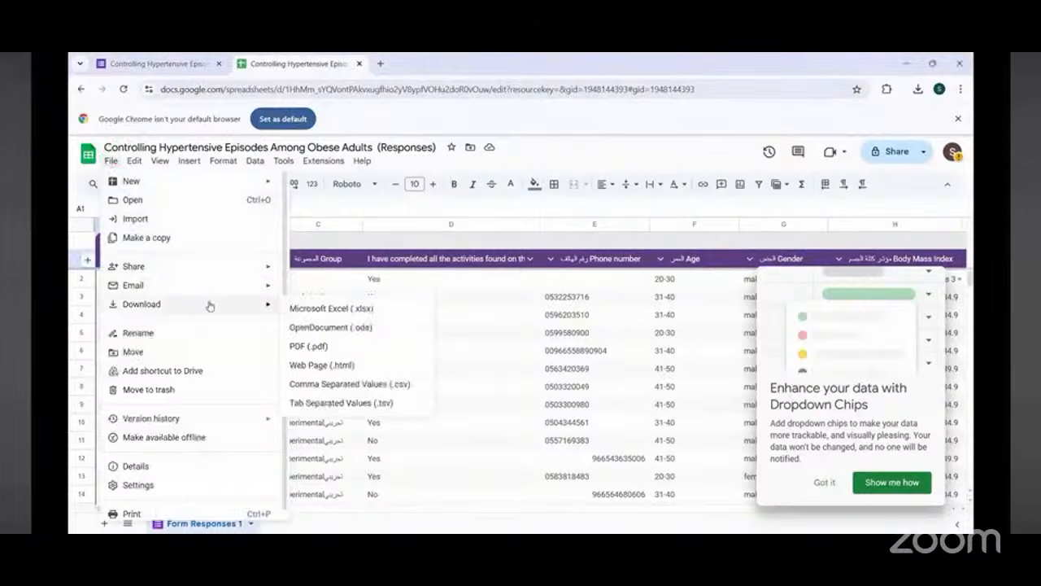
click(326, 310)
click(825, 483)
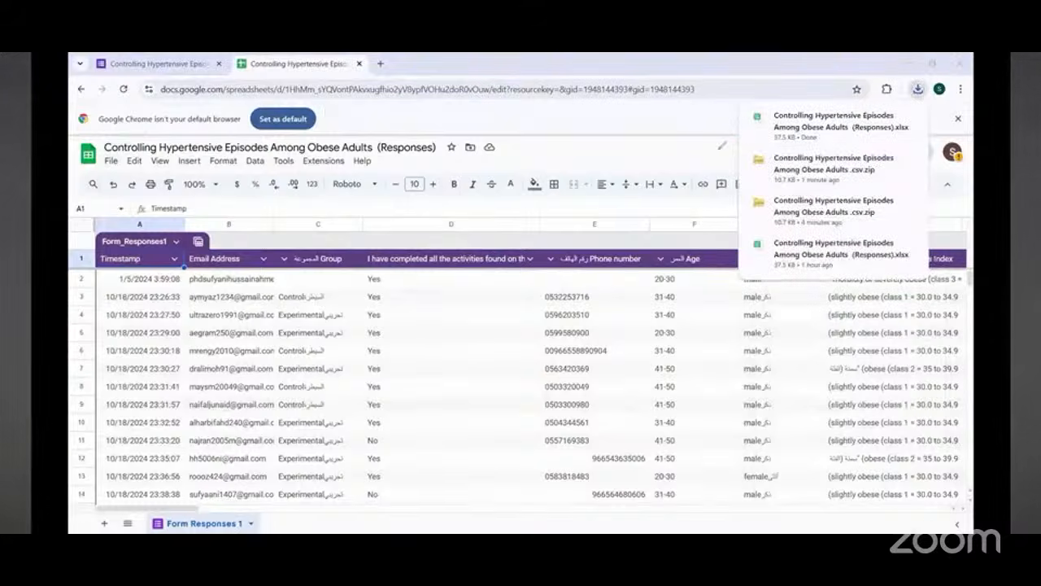
mouse_move(743, 145)
mouse_down()
mouse_move(781, 135)
mouse_move(794, 106)
mouse_move(934, 130)
mouse_move(740, 114)
mouse_up()
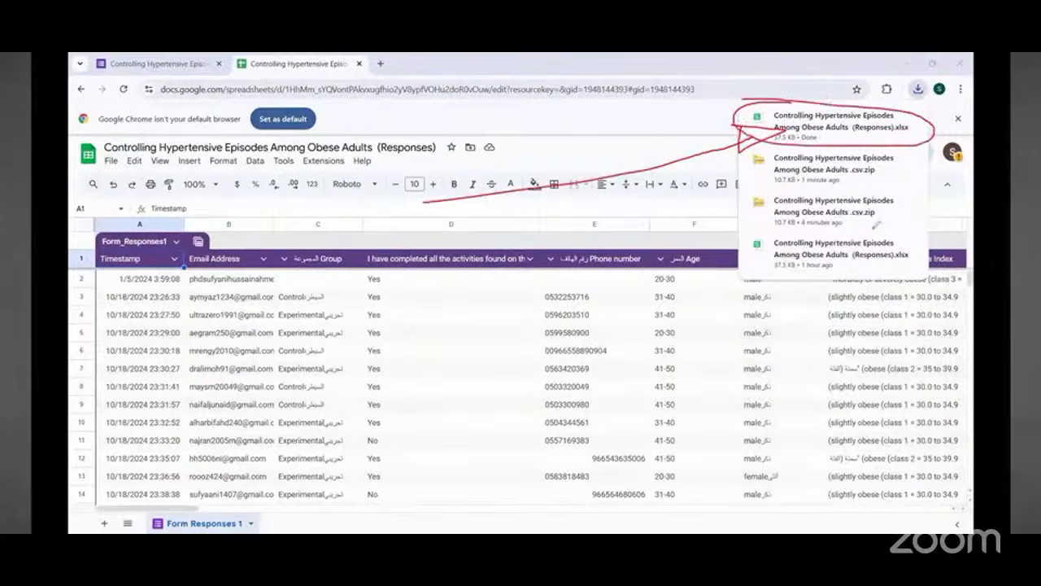
drag(799, 159, 816, 182)
drag(815, 161, 795, 180)
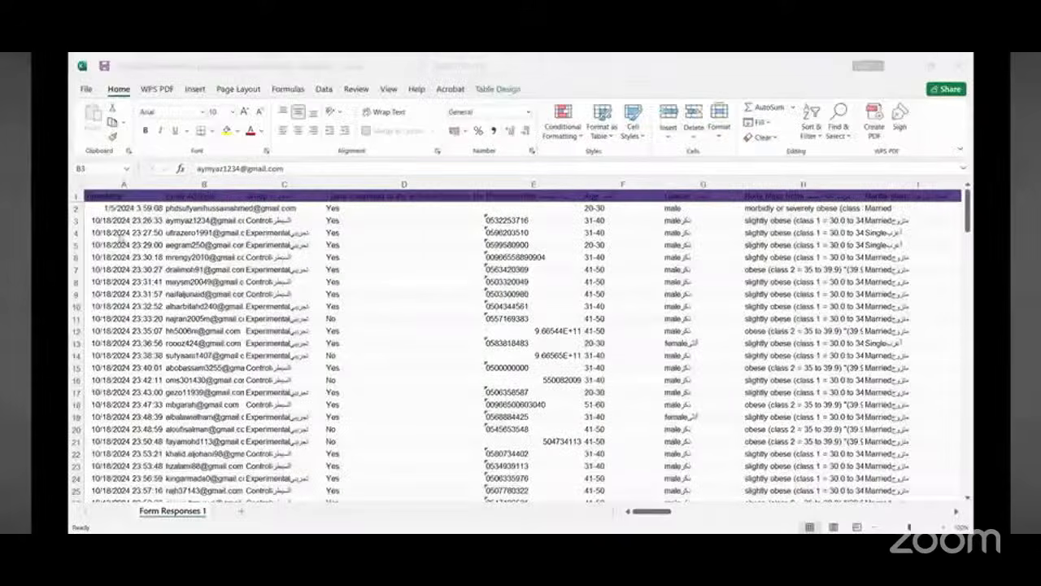
scroll(184, 294, down, 1)
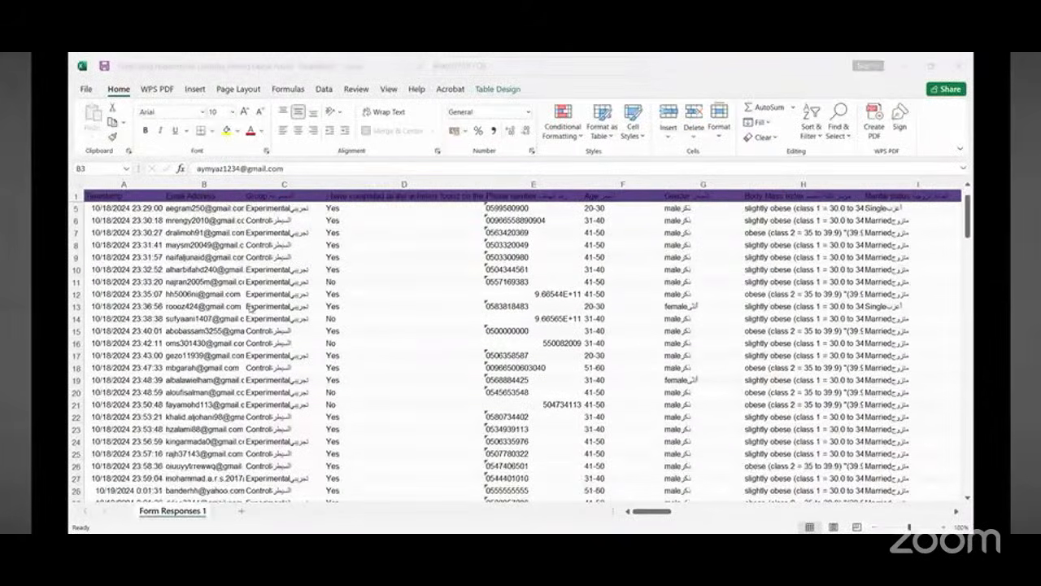
scroll(183, 294, up, 1)
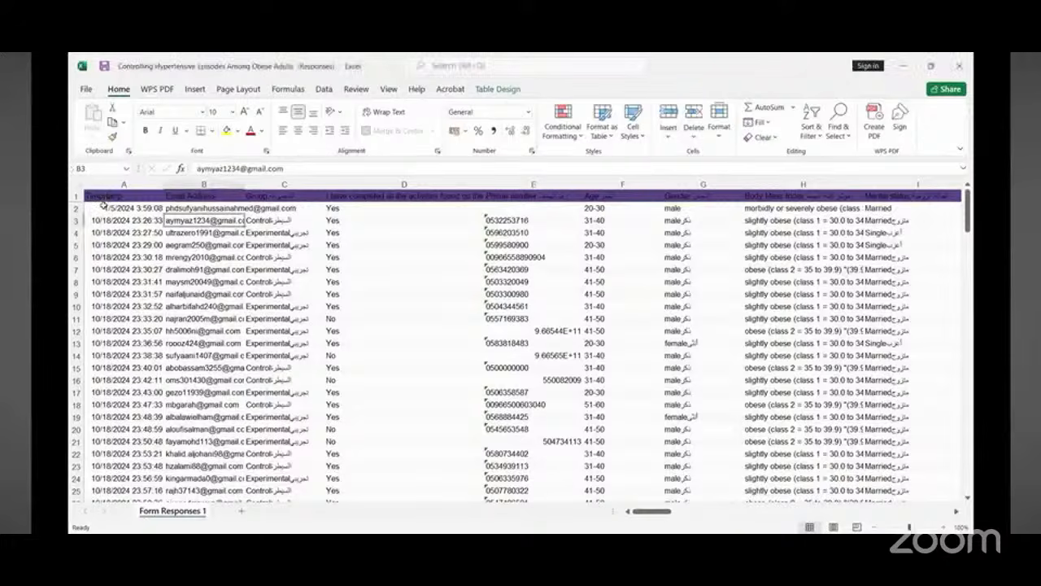
Step: Delete the Timestamp and Email Address columns from the downloaded workbook
click(106, 186)
drag(106, 186, 171, 186)
right_click(173, 186)
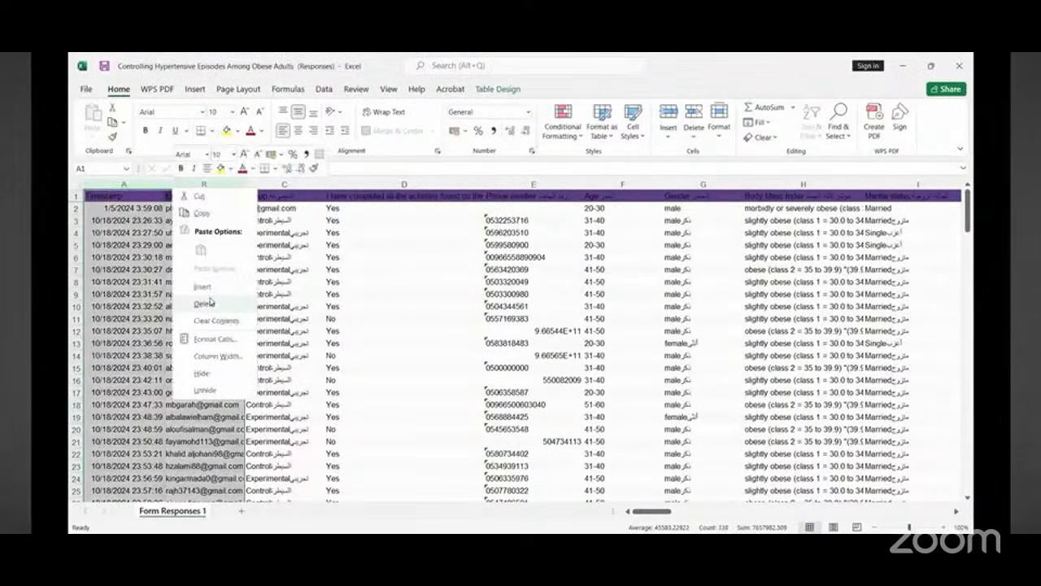
click(205, 303)
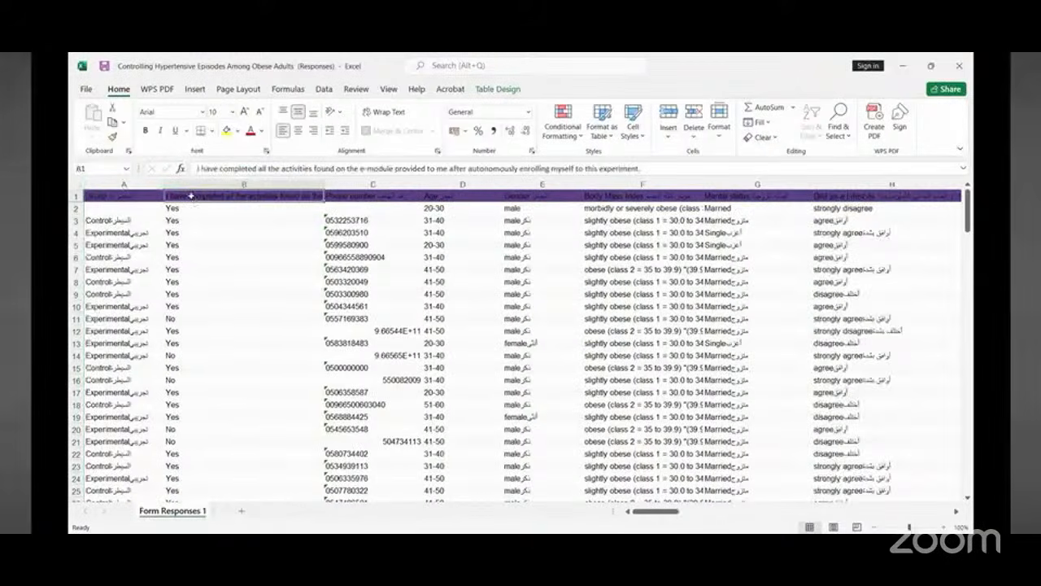
Step: Delete the e-module completion column and the Phone number column from the workbook
click(188, 185)
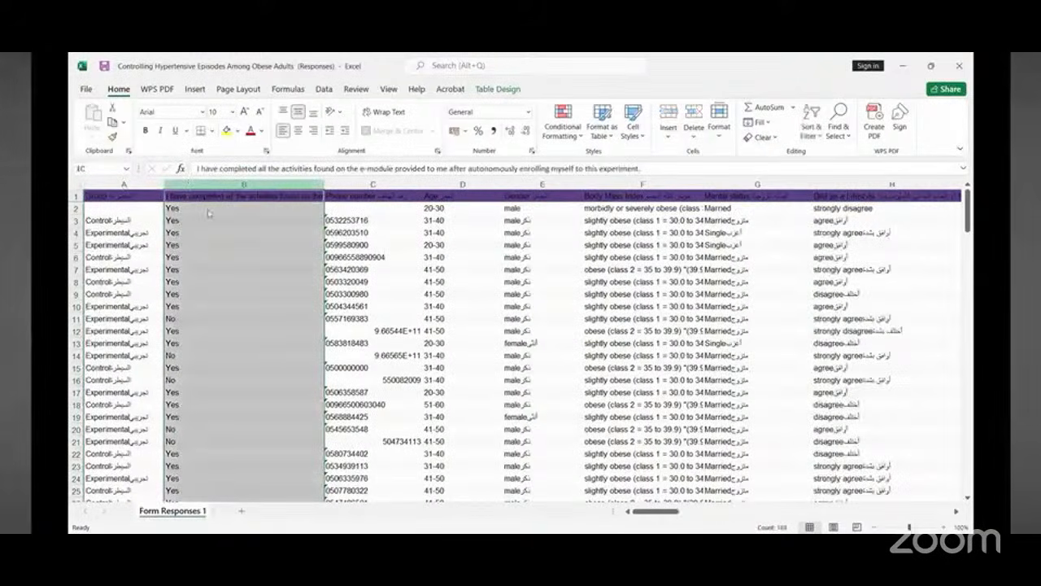
right_click(226, 290)
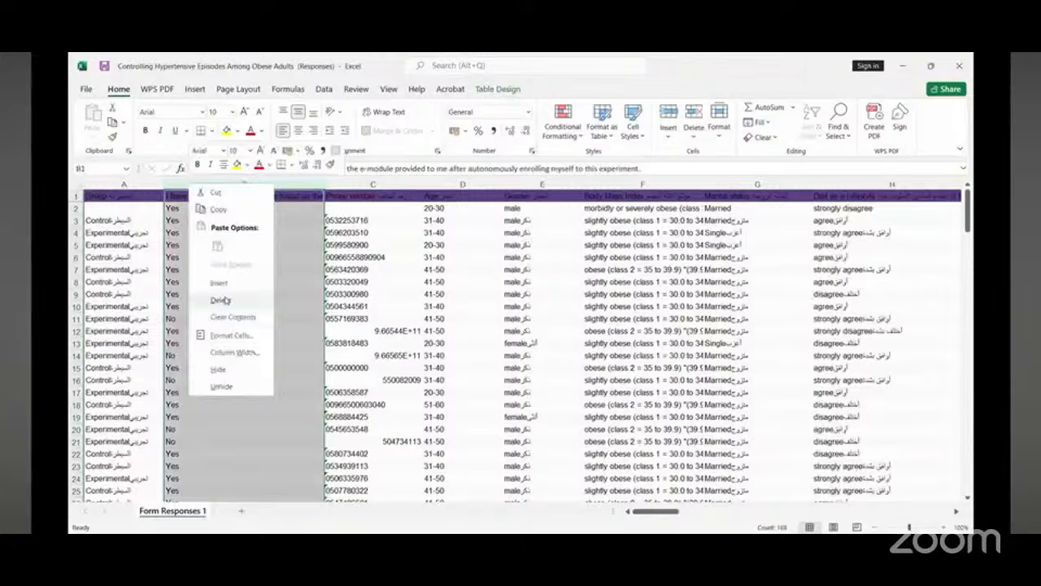
click(221, 301)
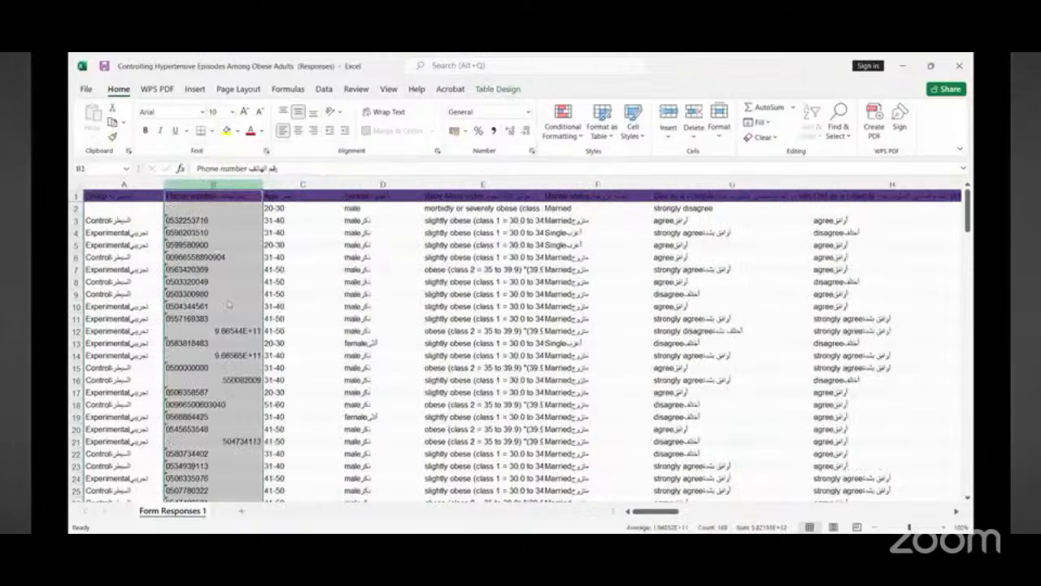
right_click(228, 302)
click(223, 315)
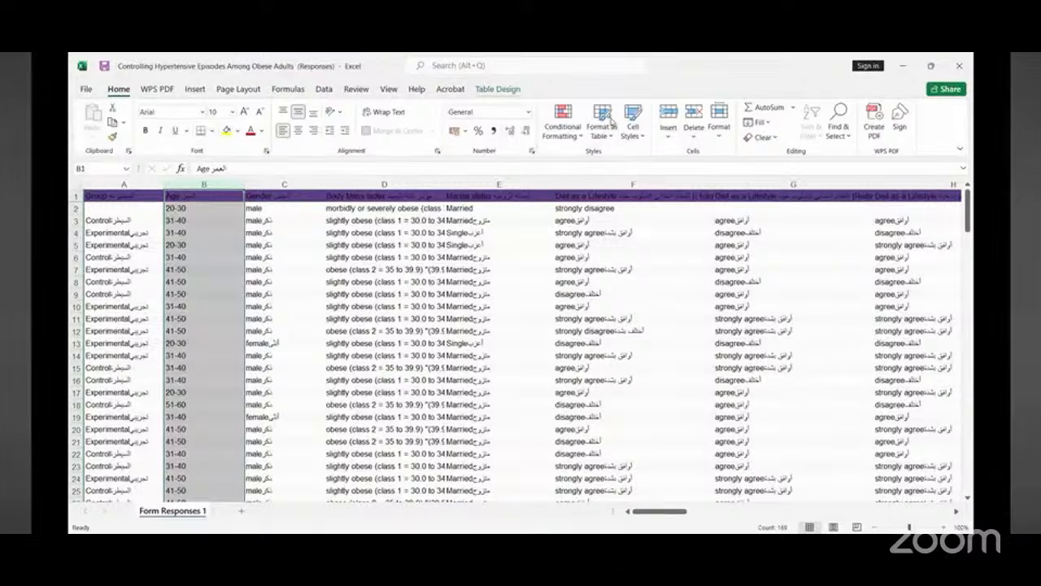
Step: Switch to IBM SPSS Statistics Data Editor
key(alt+Tab)
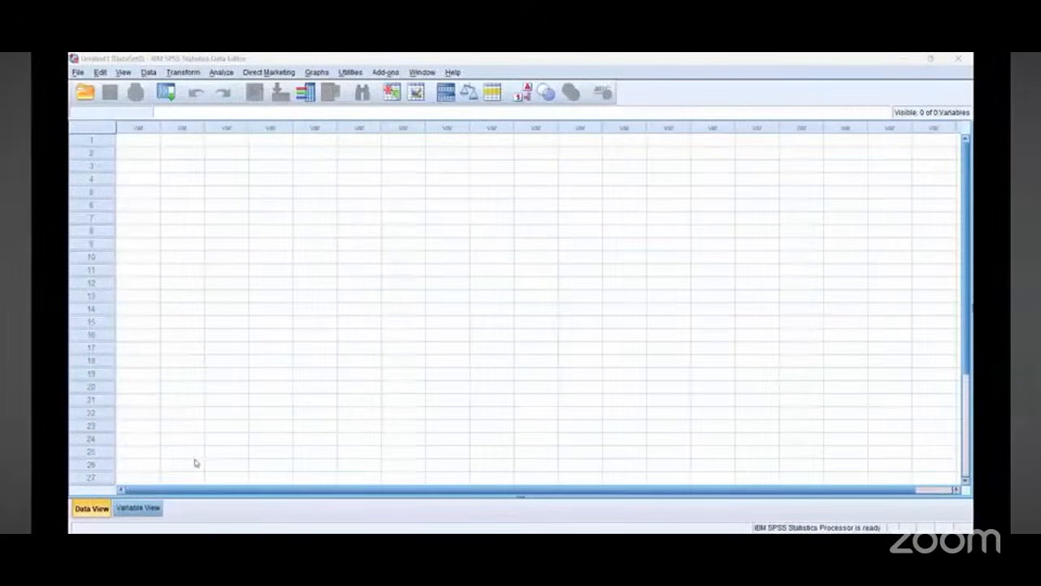
click(78, 73)
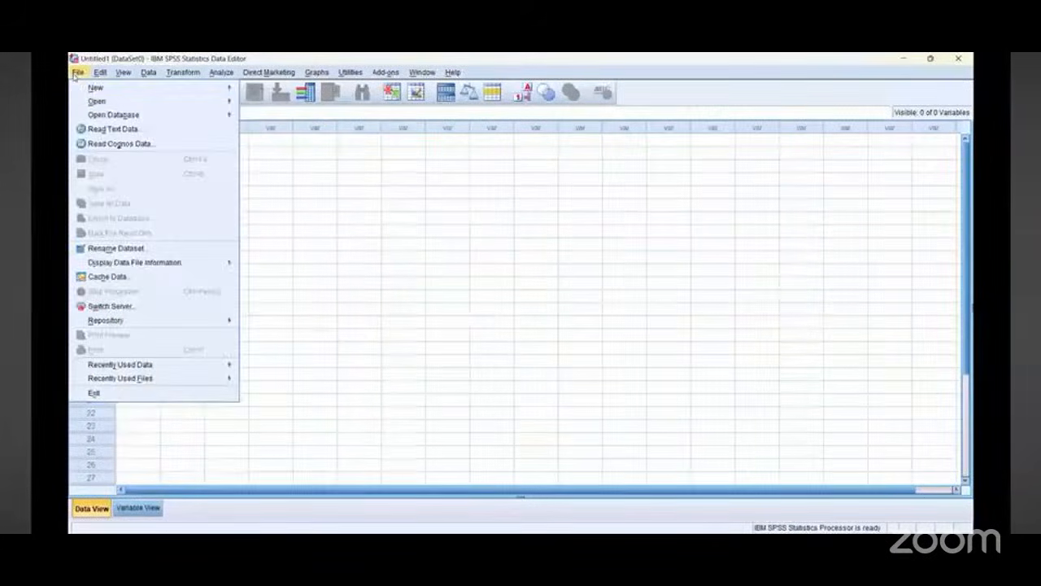
mouse_move(92, 102)
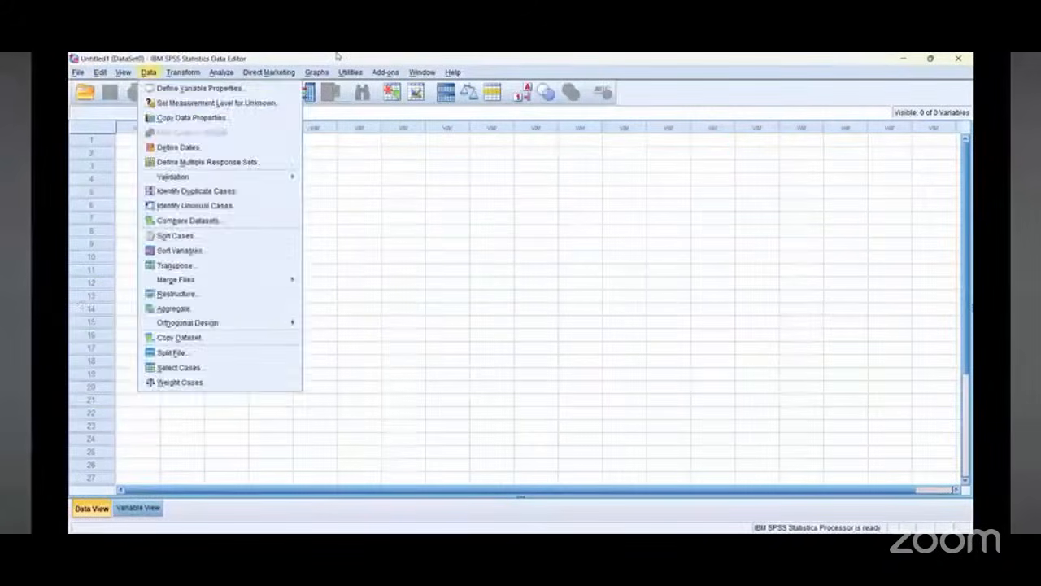
click(337, 56)
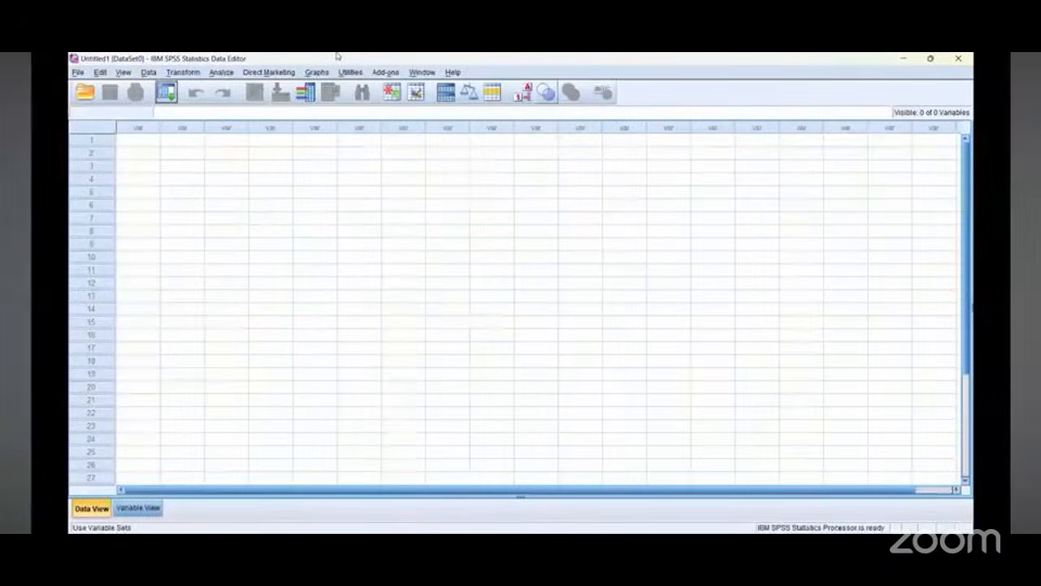
drag(93, 61, 243, 251)
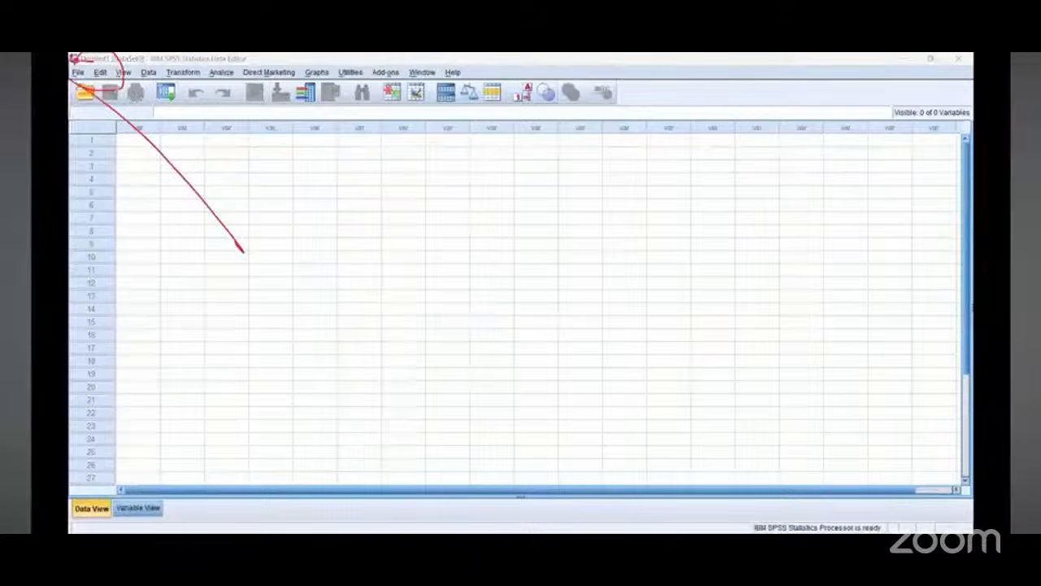
drag(86, 91, 70, 65)
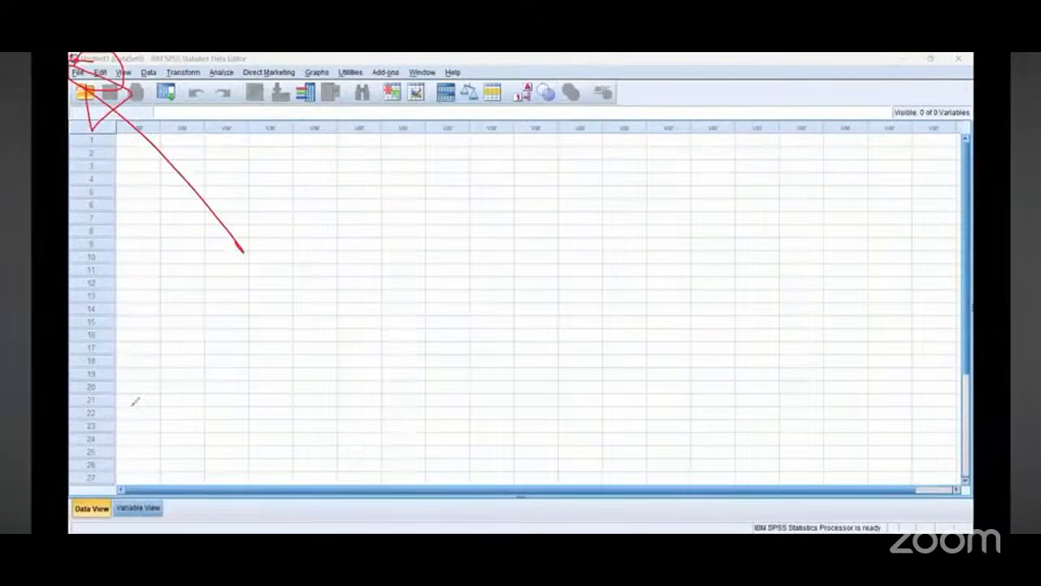
click(78, 71)
mouse_move(107, 104)
click(265, 104)
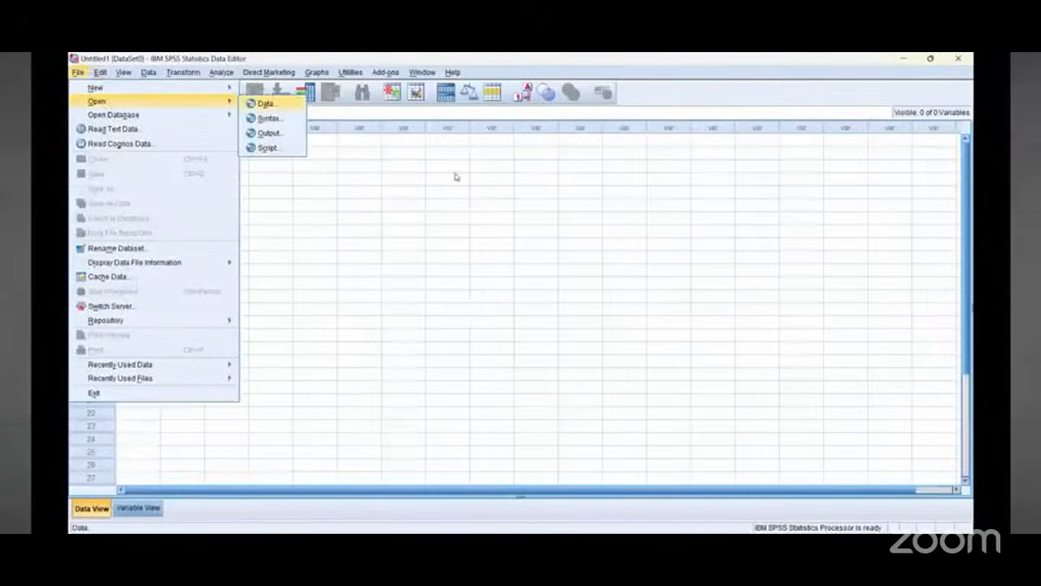
click(466, 206)
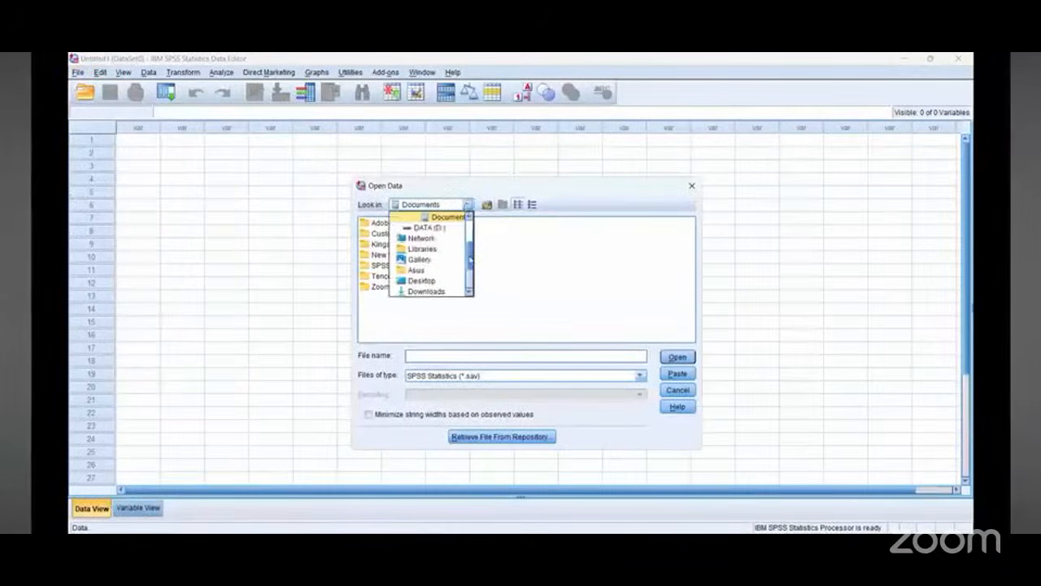
mouse_move(471, 265)
mouse_down()
mouse_move(474, 238)
mouse_move(468, 262)
mouse_move(479, 274)
mouse_up()
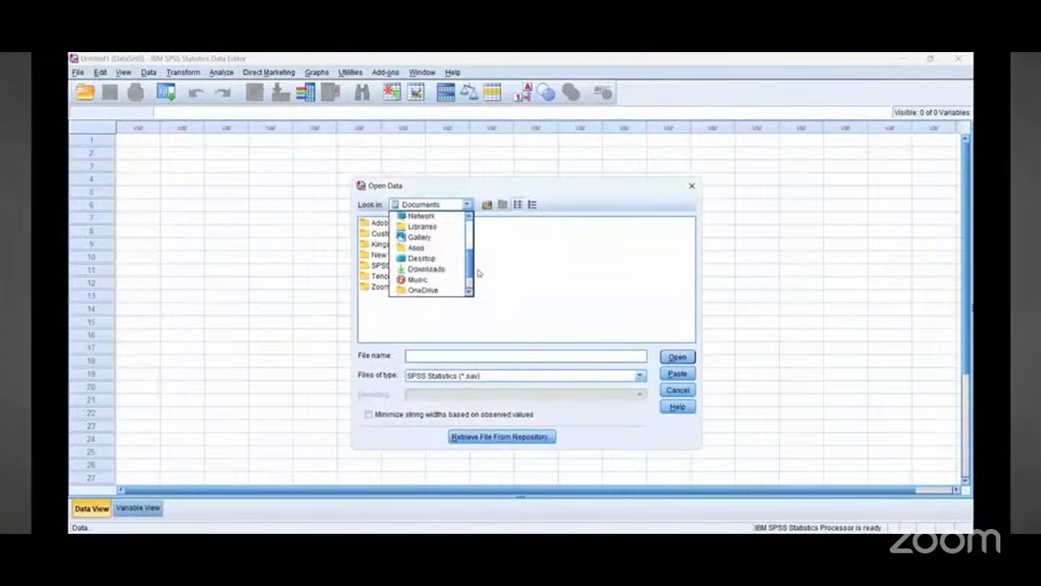
click(422, 269)
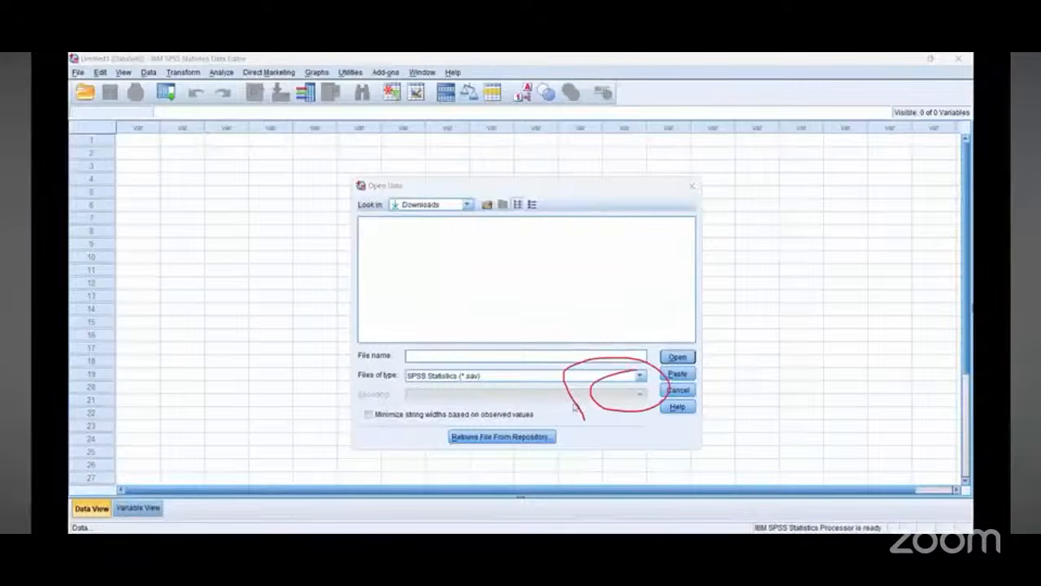
click(579, 375)
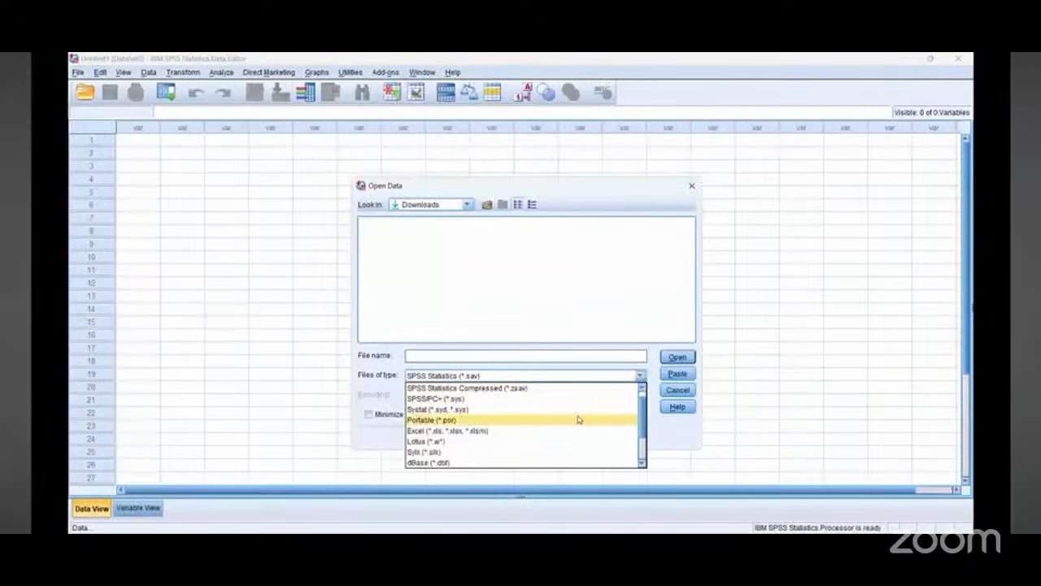
click(678, 391)
click(678, 391)
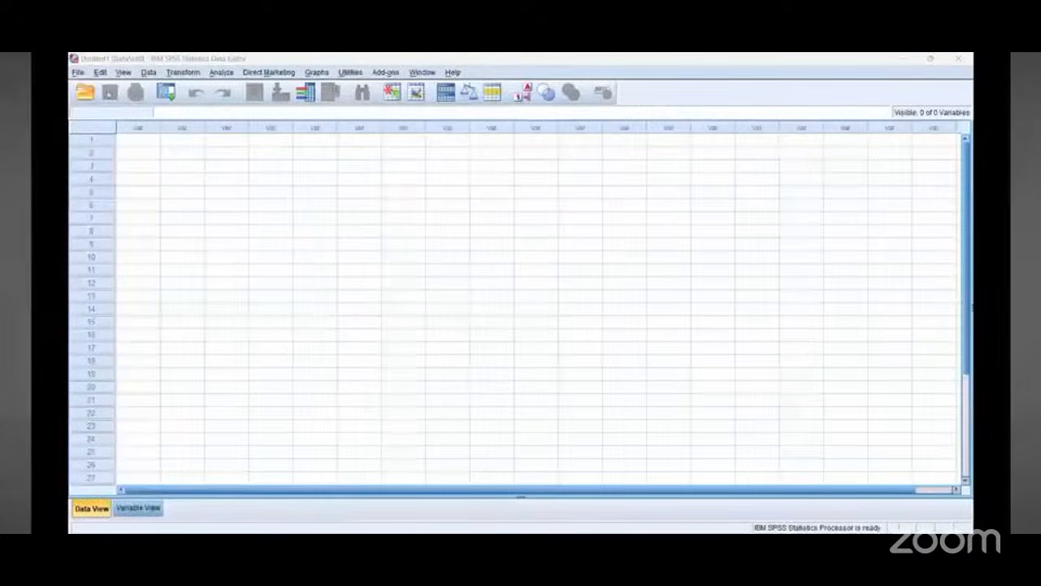
Step: Open the Excel file Controlling Hypertensive Episodes Among Obese Adults (Responses).xlsx from Downloads as SPSS data
click(77, 72)
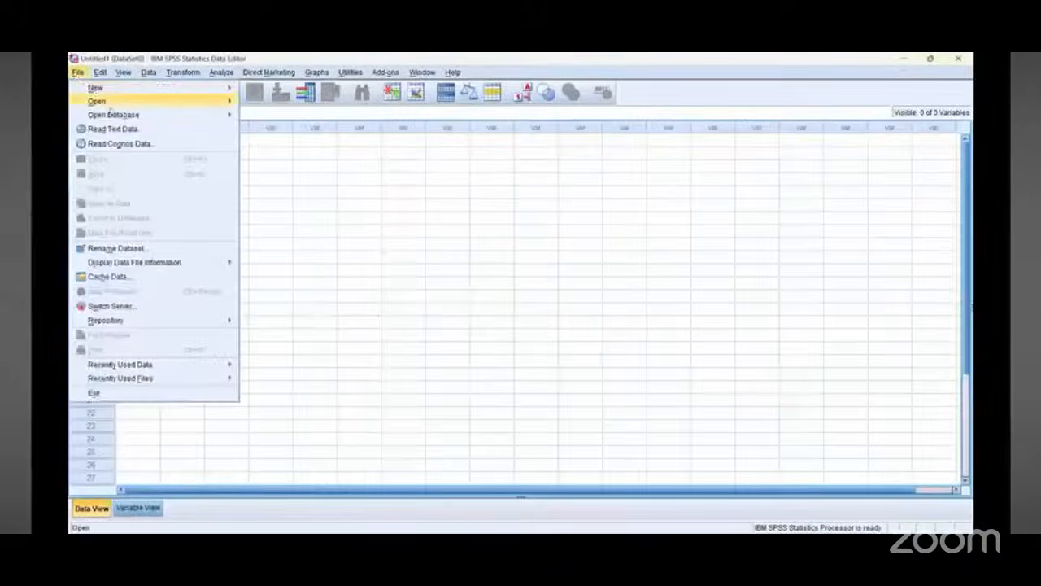
mouse_move(122, 100)
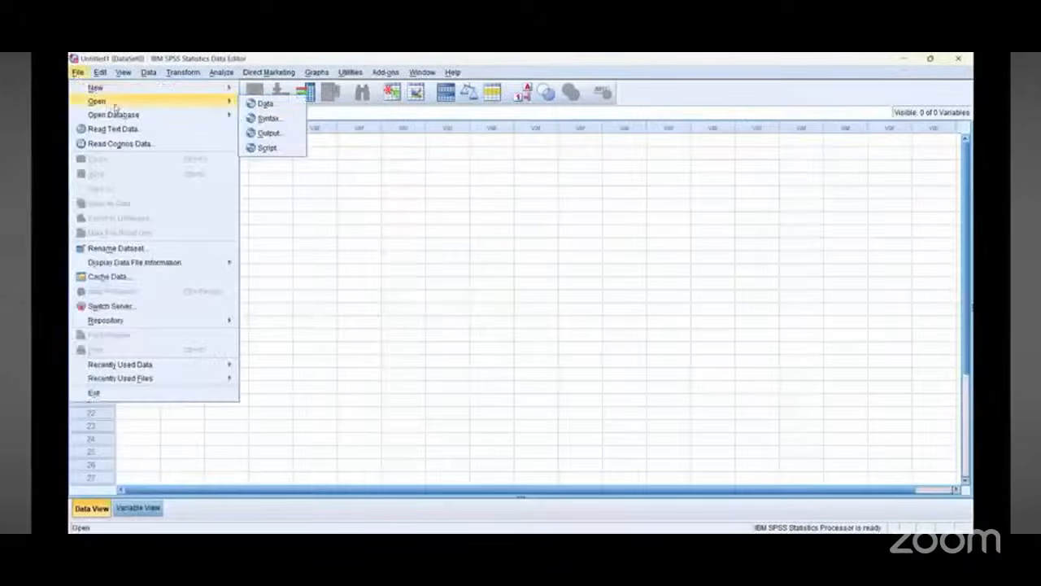
click(265, 104)
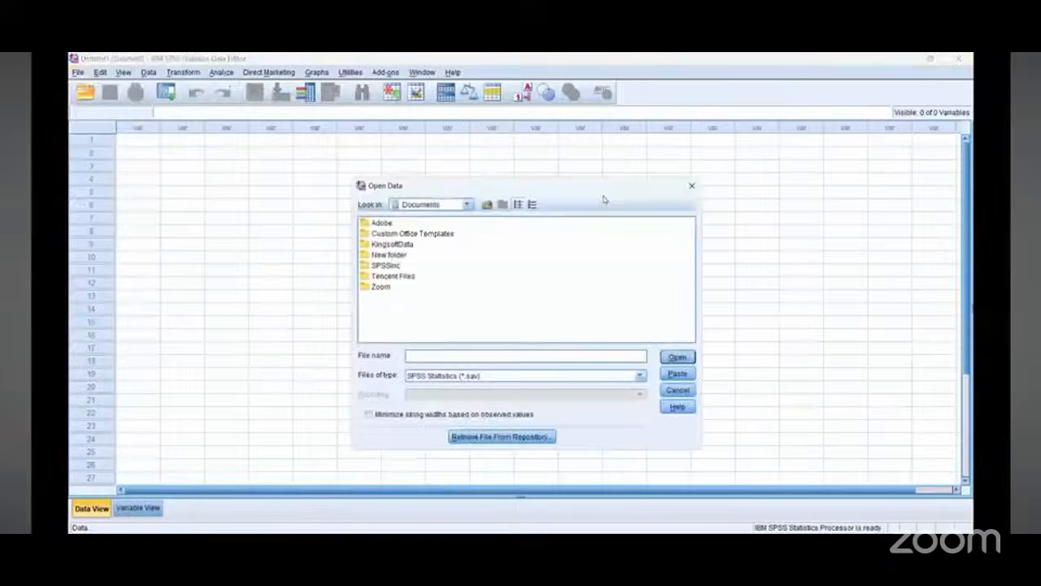
click(640, 375)
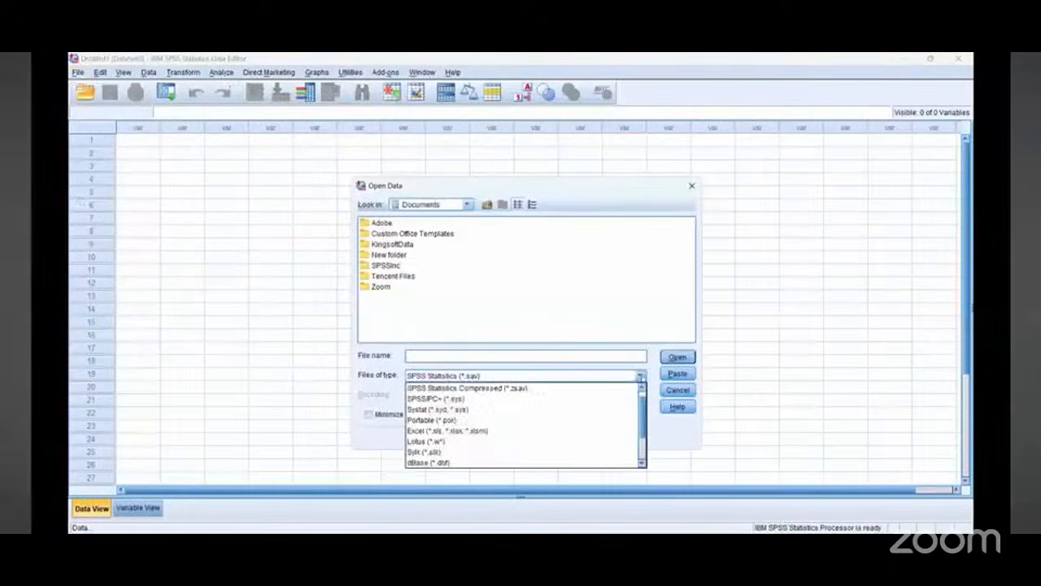
click(604, 431)
click(468, 204)
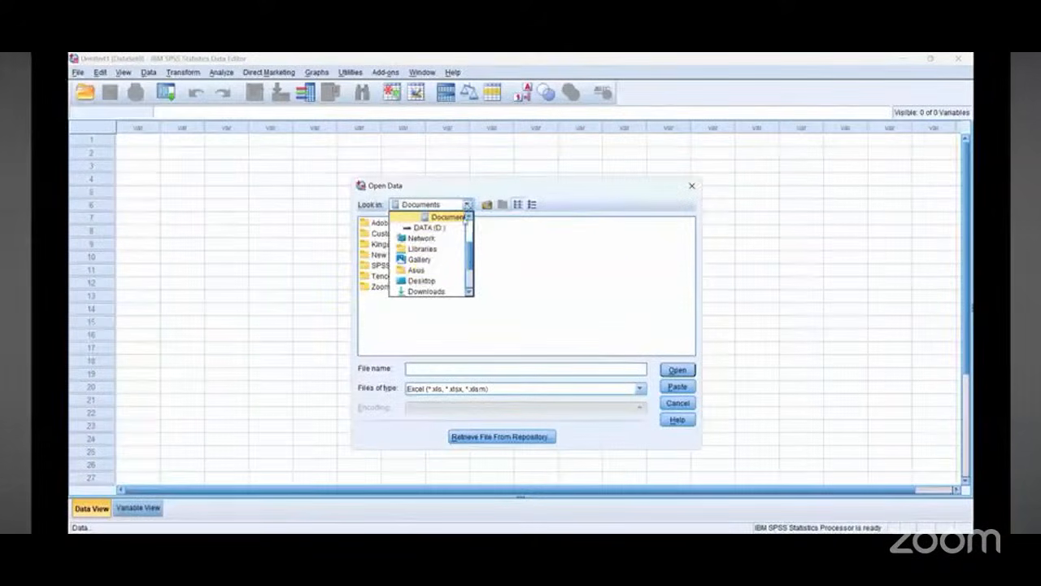
click(426, 291)
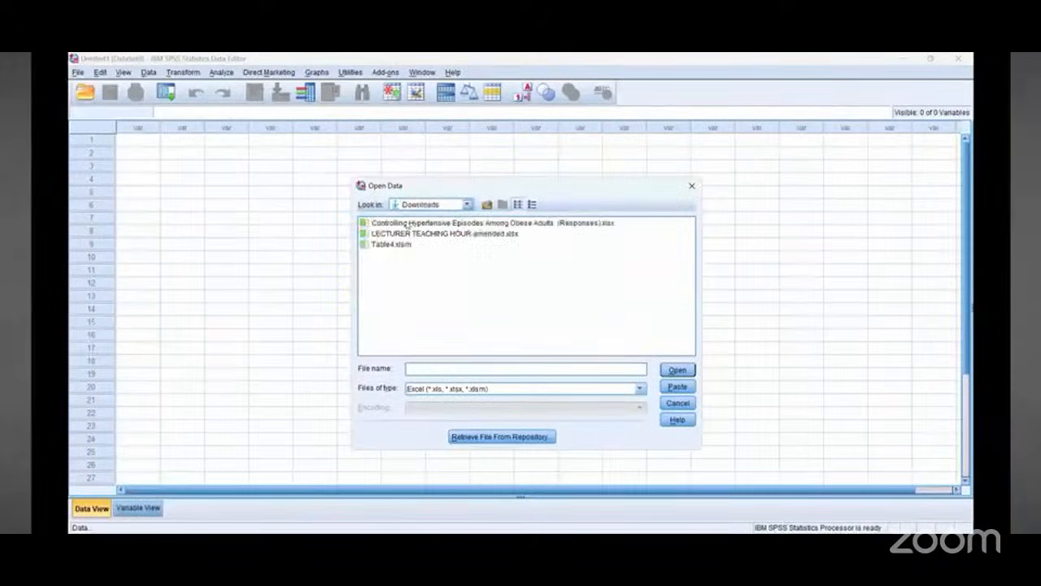
click(411, 223)
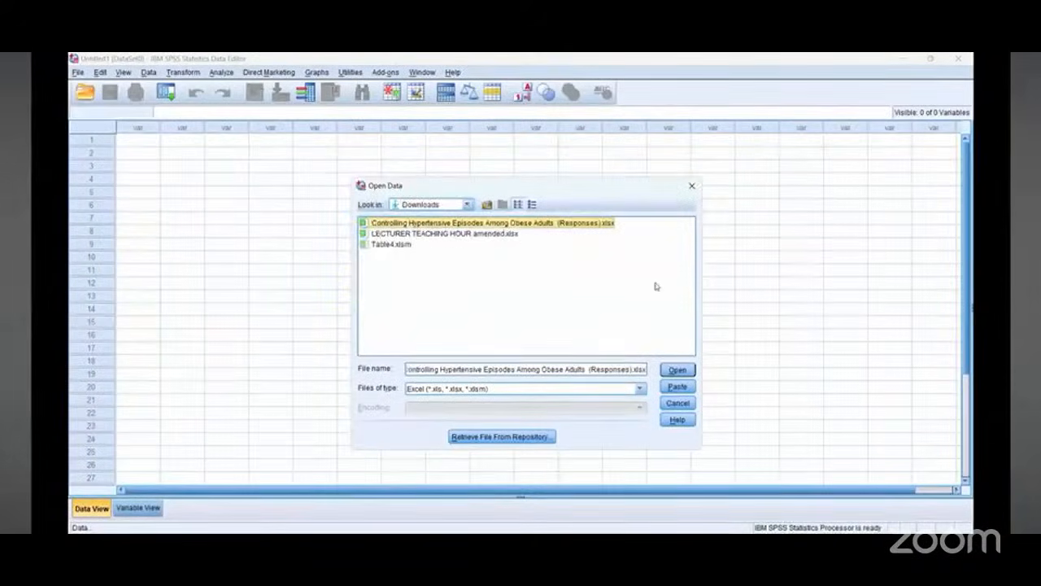
click(678, 371)
drag(475, 389, 681, 403)
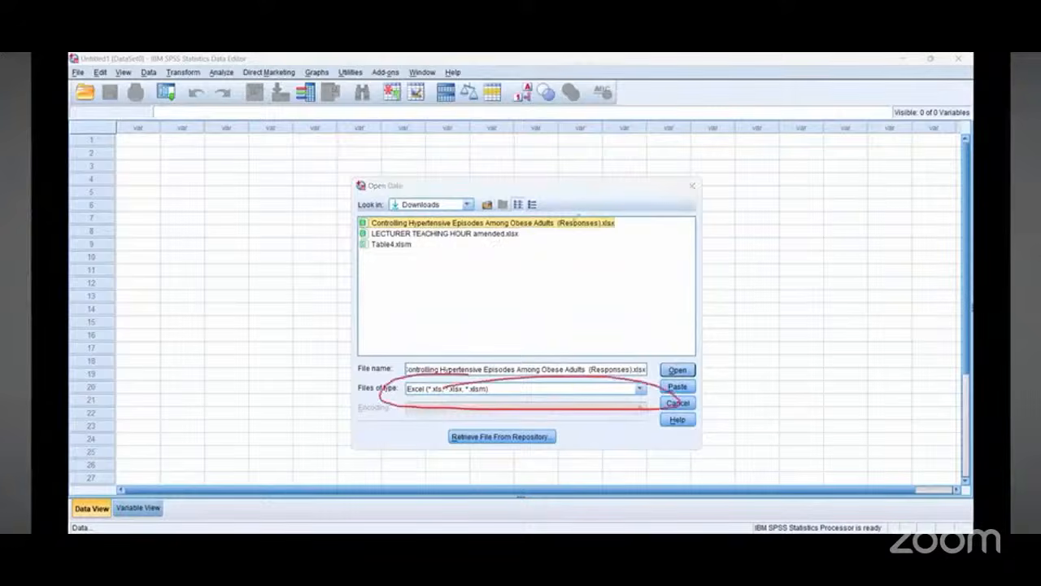
mouse_move(573, 213)
mouse_down()
mouse_move(599, 283)
mouse_move(568, 221)
mouse_move(597, 229)
mouse_up()
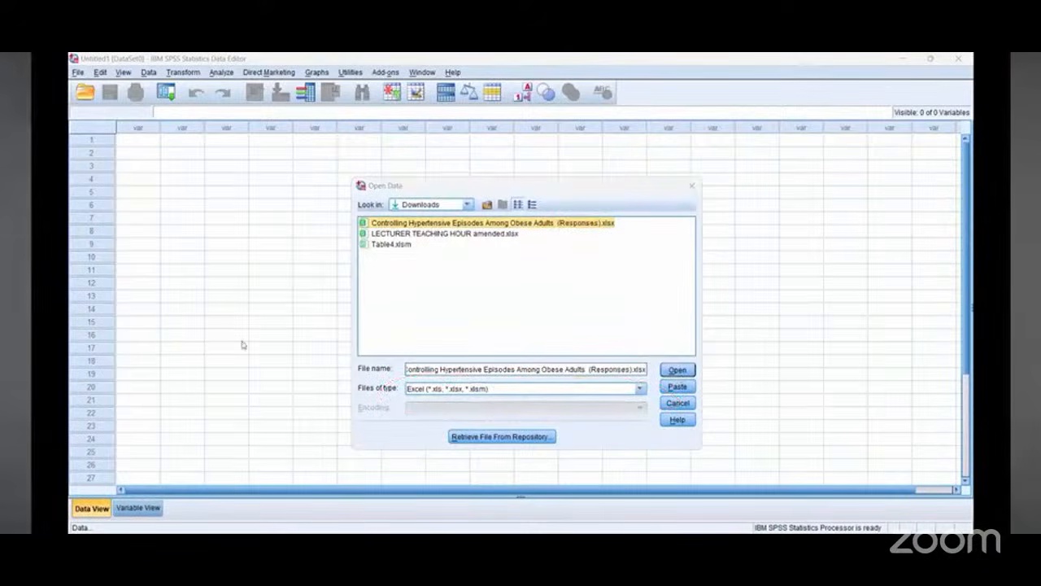
key(Return)
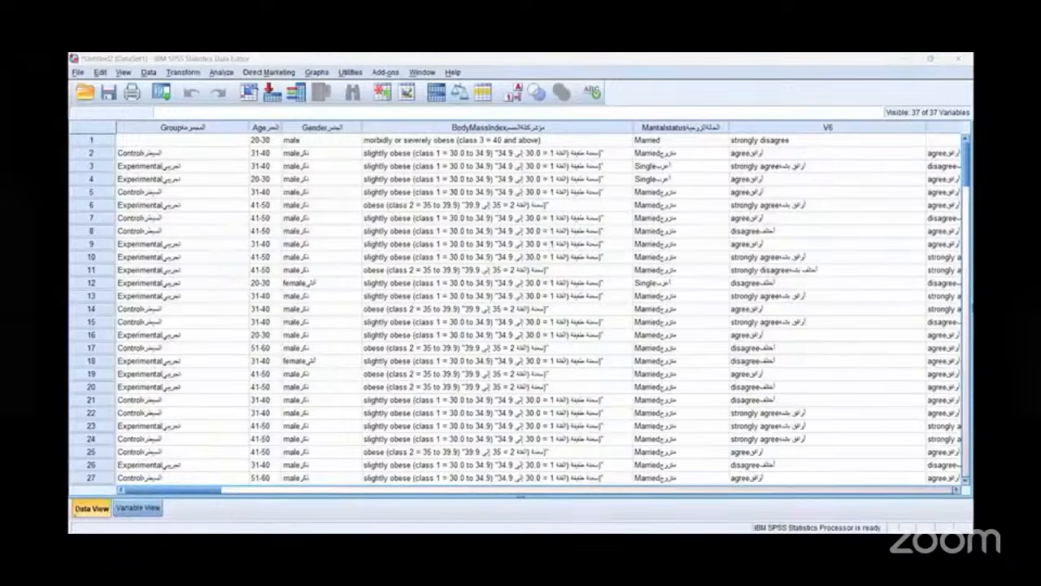
Step: Delete the first case, the row without a group value, from the imported data
drag(217, 376, 81, 525)
drag(167, 423, 106, 468)
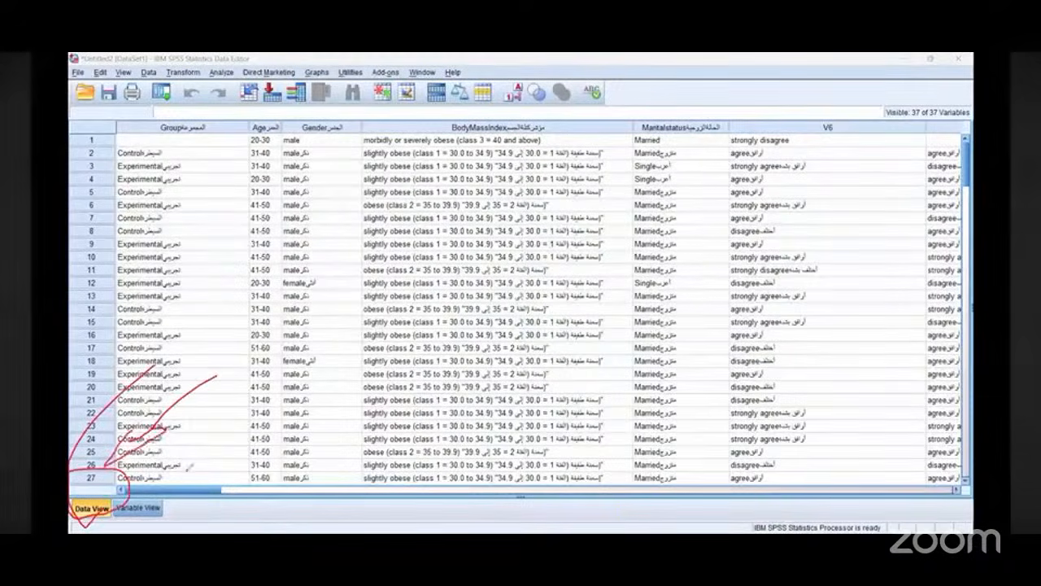
mouse_move(195, 468)
mouse_down()
mouse_move(120, 480)
mouse_move(130, 488)
mouse_up()
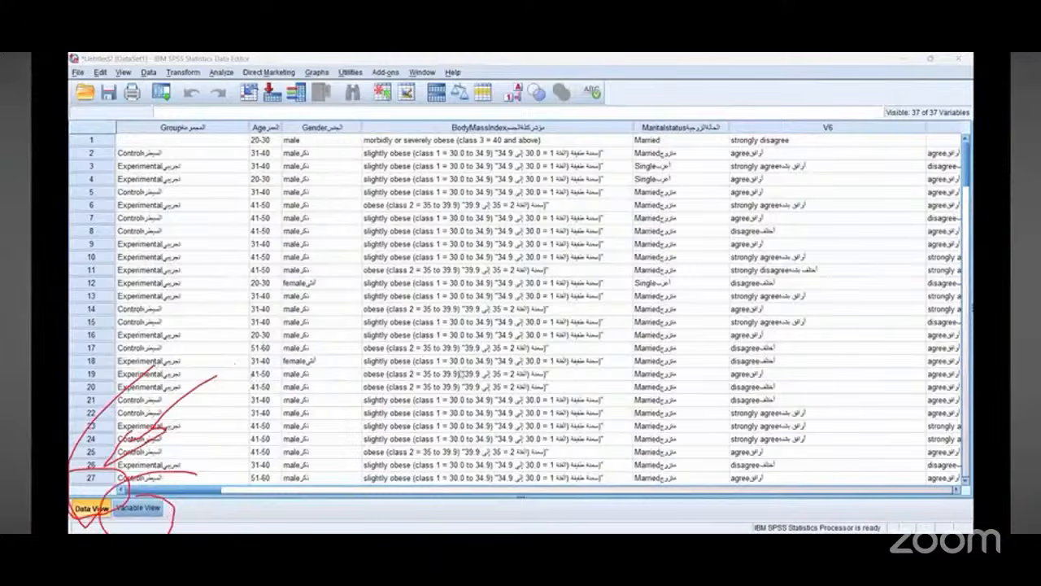
scroll(462, 374, down, 16)
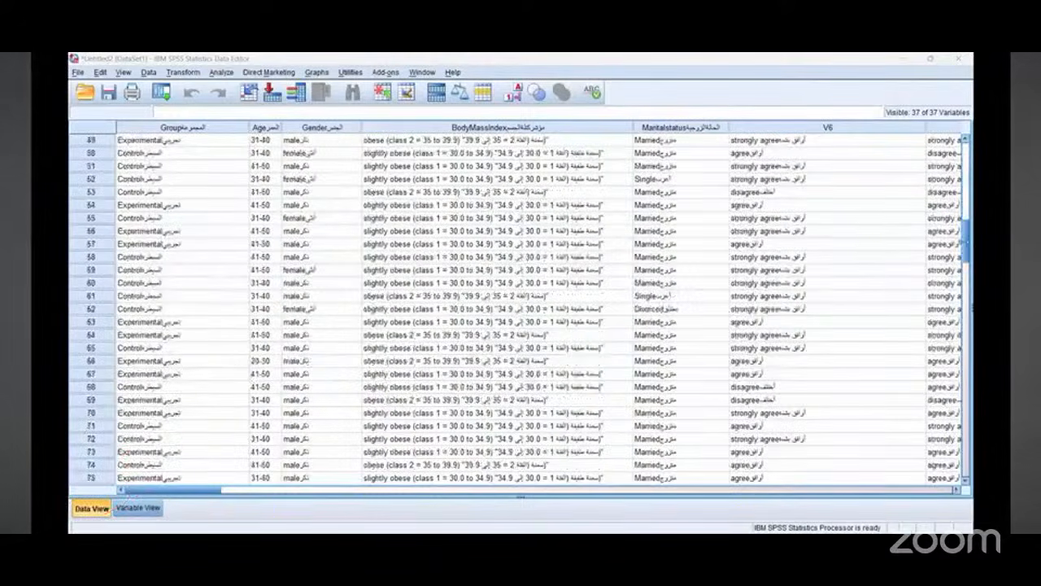
click(964, 269)
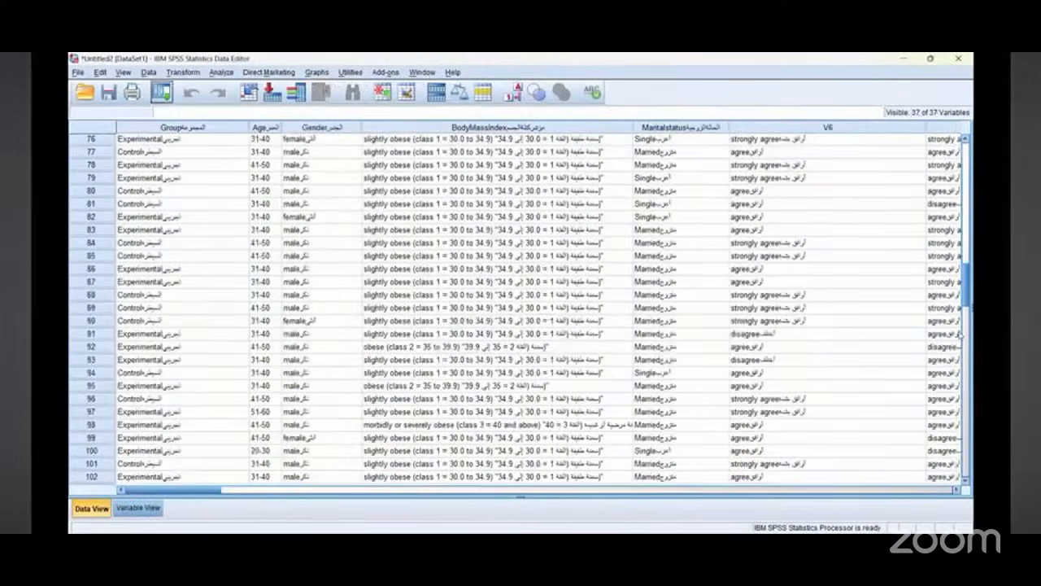
drag(960, 333, 962, 125)
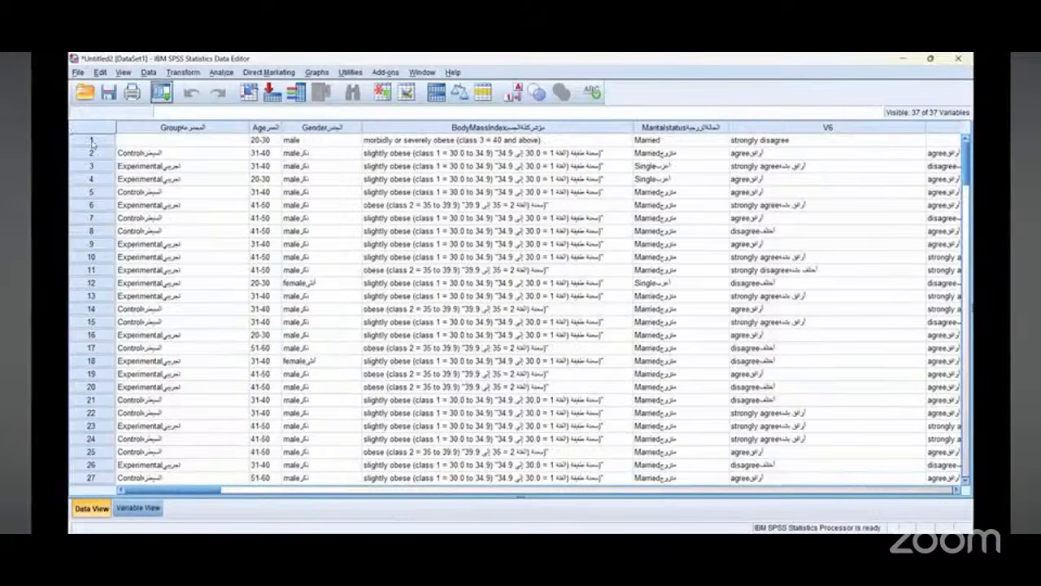
click(140, 140)
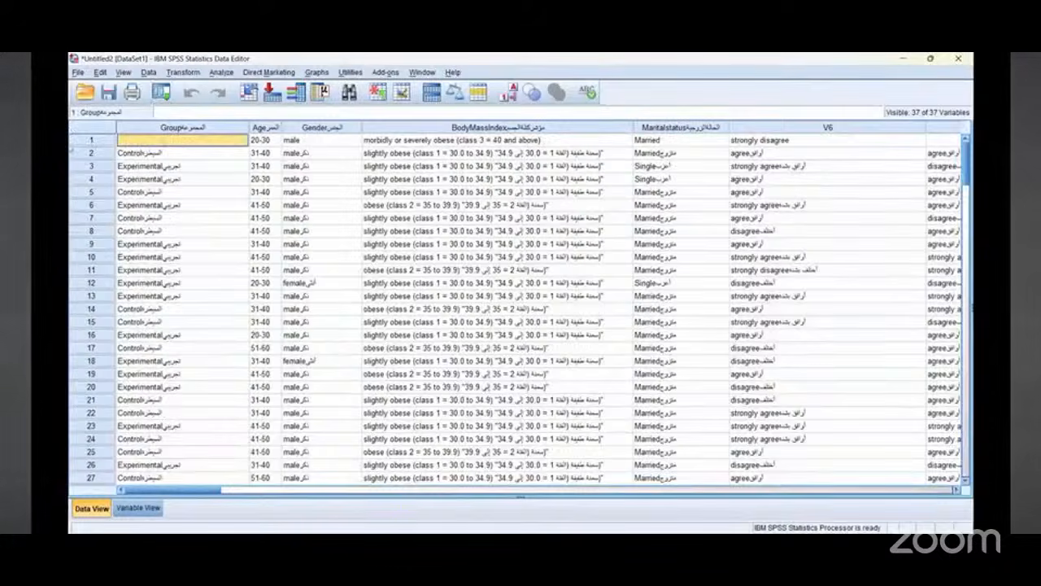
click(78, 144)
right_click(77, 144)
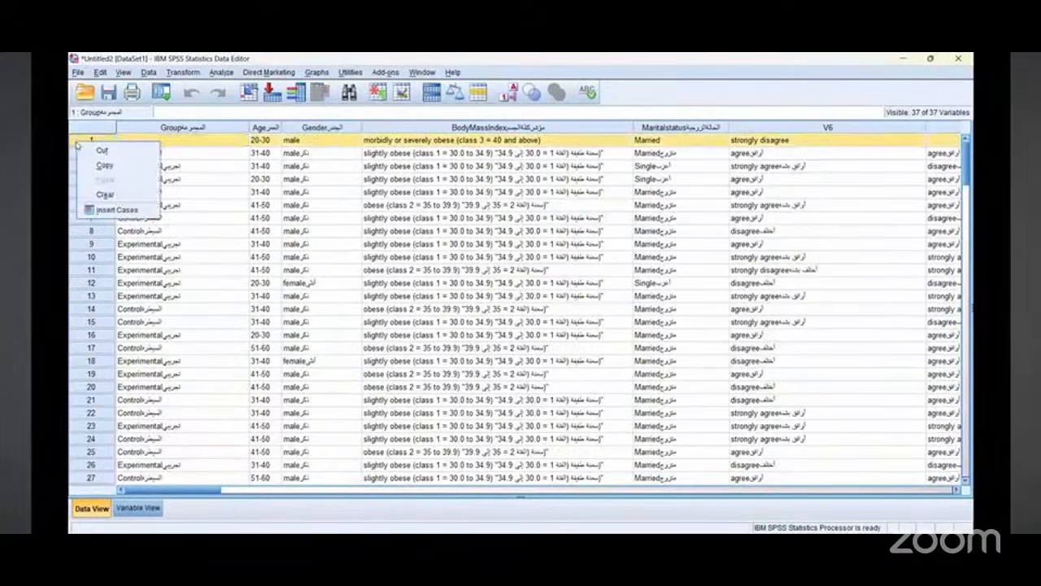
click(106, 195)
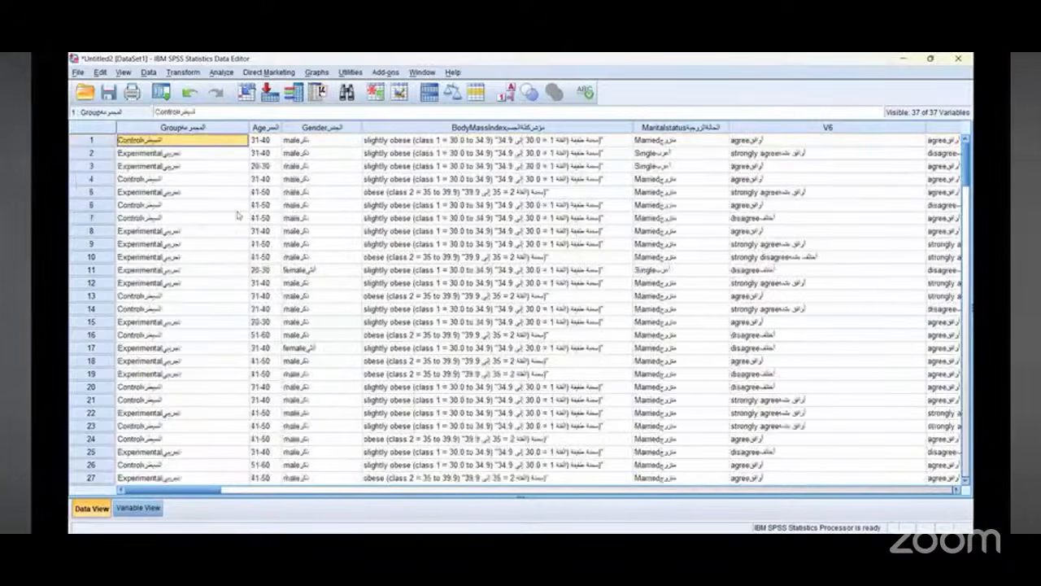
scroll(962, 175, down, 1)
drag(960, 278, 962, 394)
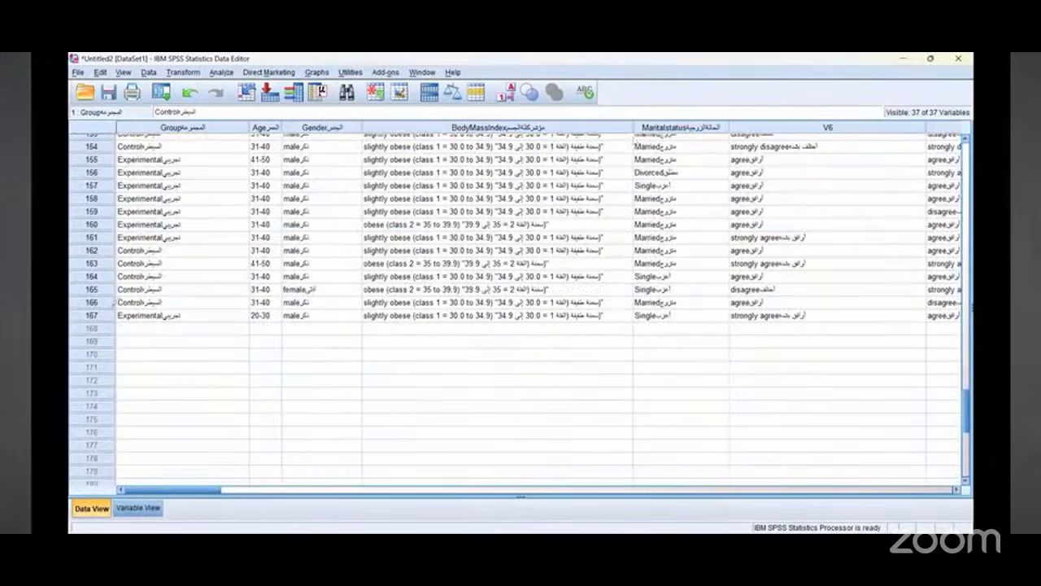
Step: Scroll back to the top of the imported data and switch to Variable View
drag(119, 323, 115, 309)
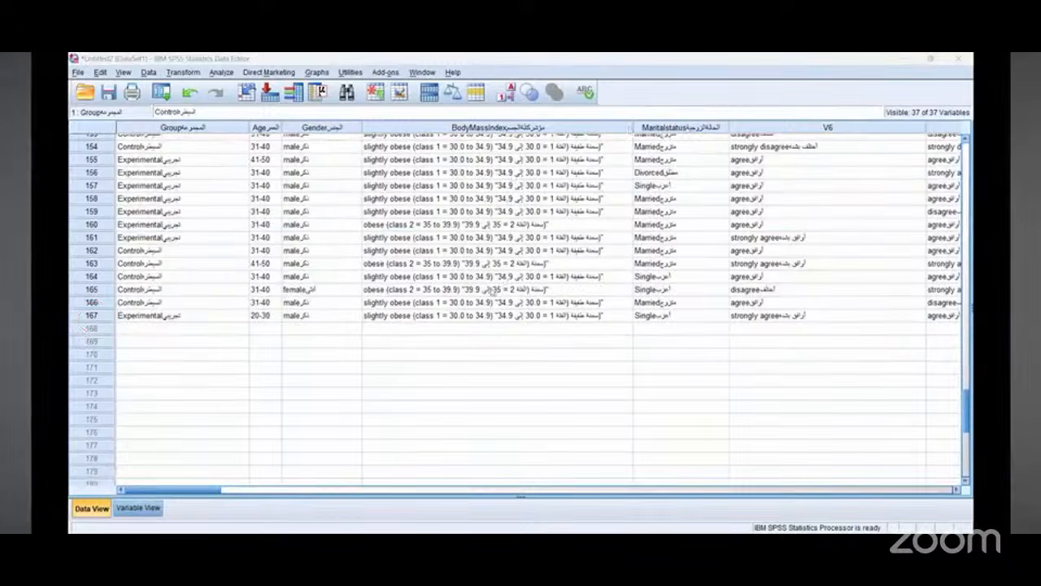
drag(960, 422, 961, 134)
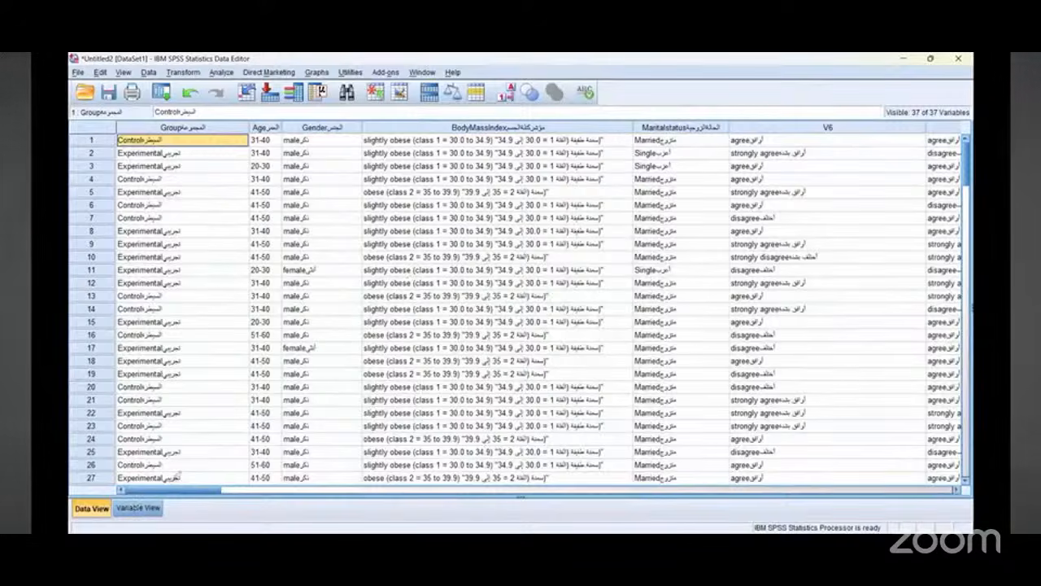
drag(171, 392, 135, 505)
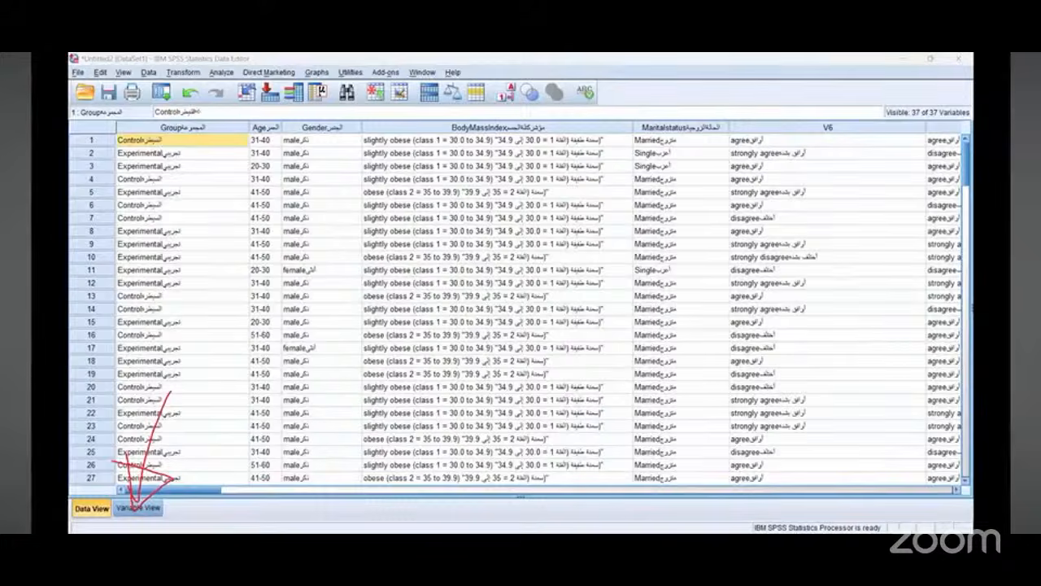
key(ctrl+t)
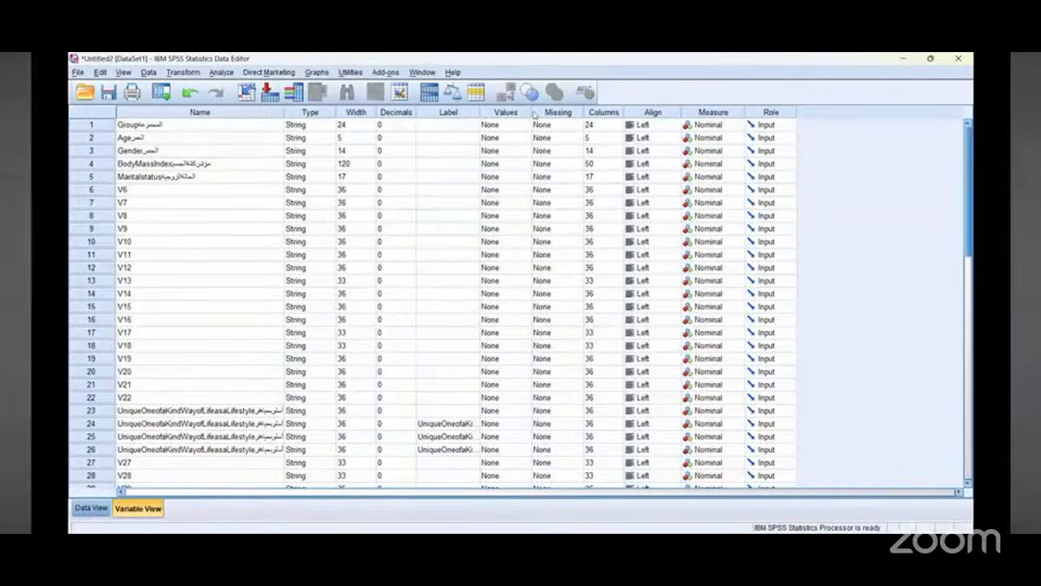
drag(534, 114, 535, 113)
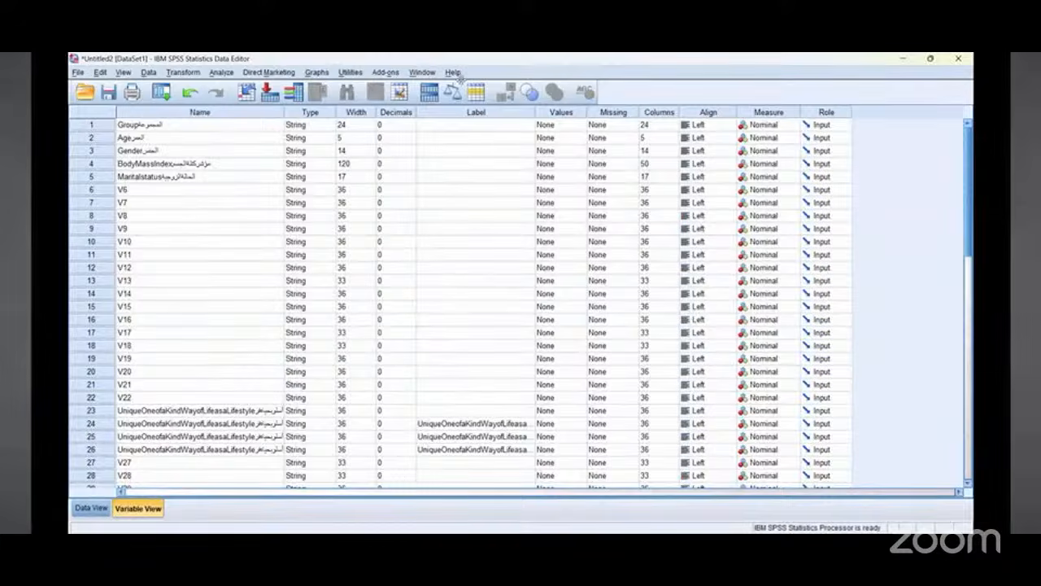
Step: Snap the SPSS window to the right half of the screen beside the Google Form in the browser
key(super+Right)
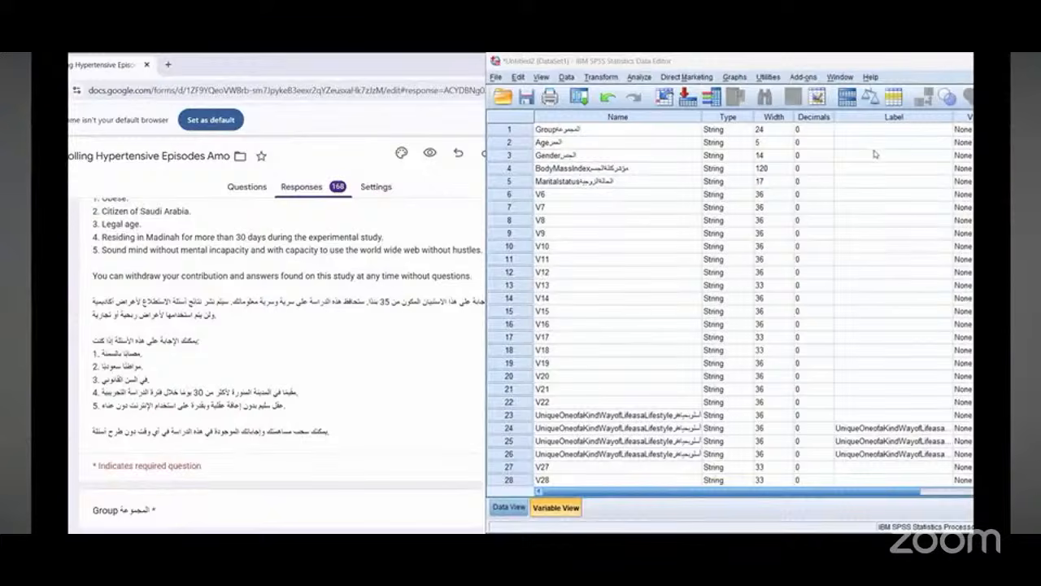
drag(605, 493, 722, 508)
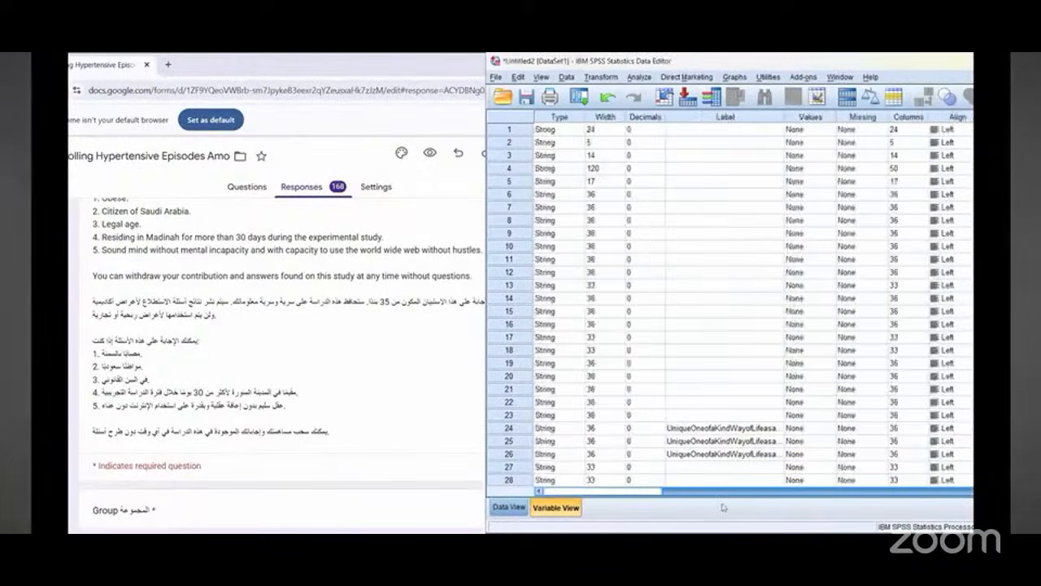
scroll(355, 342, down, 5)
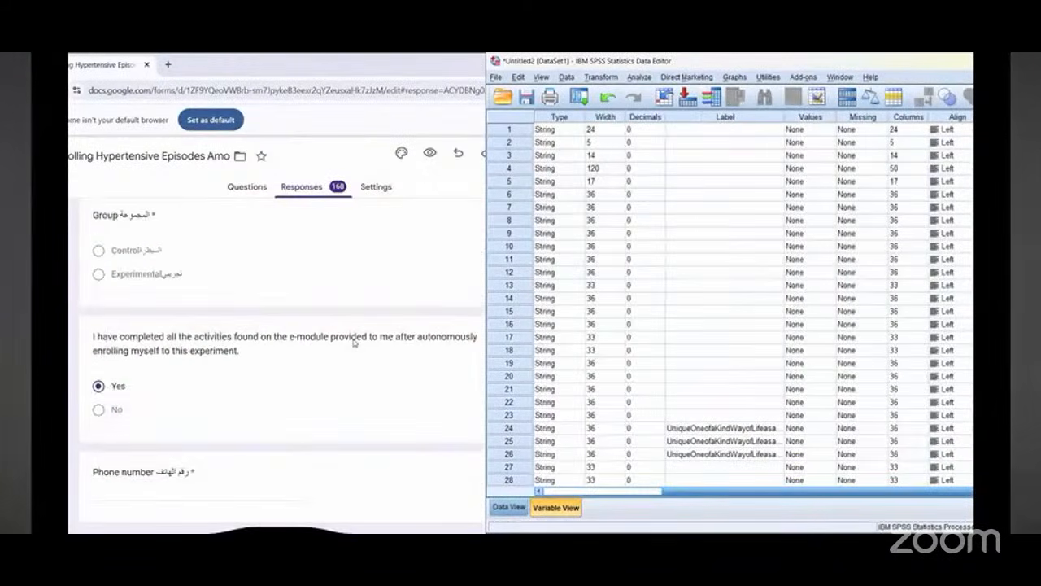
scroll(354, 343, up, 1)
drag(730, 493, 597, 514)
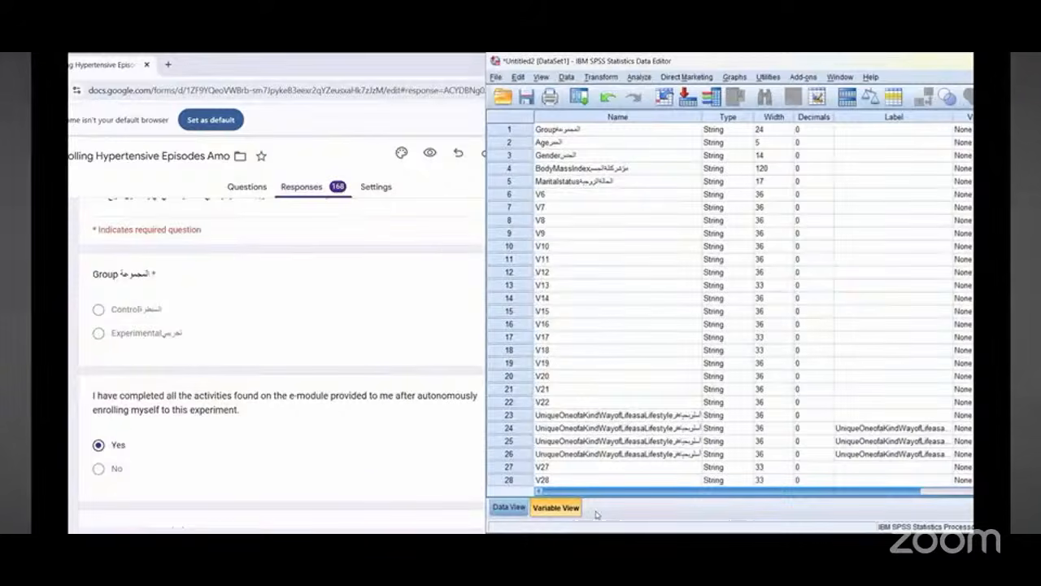
mouse_move(585, 492)
mouse_down()
mouse_move(667, 491)
mouse_move(587, 493)
mouse_up()
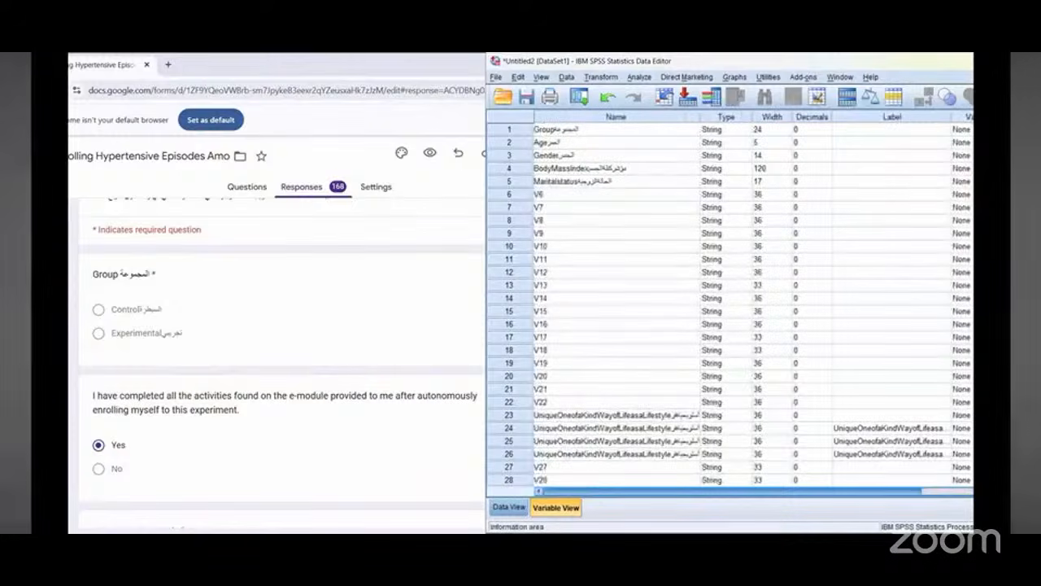
Step: Rename the first variable Demography1
click(566, 133)
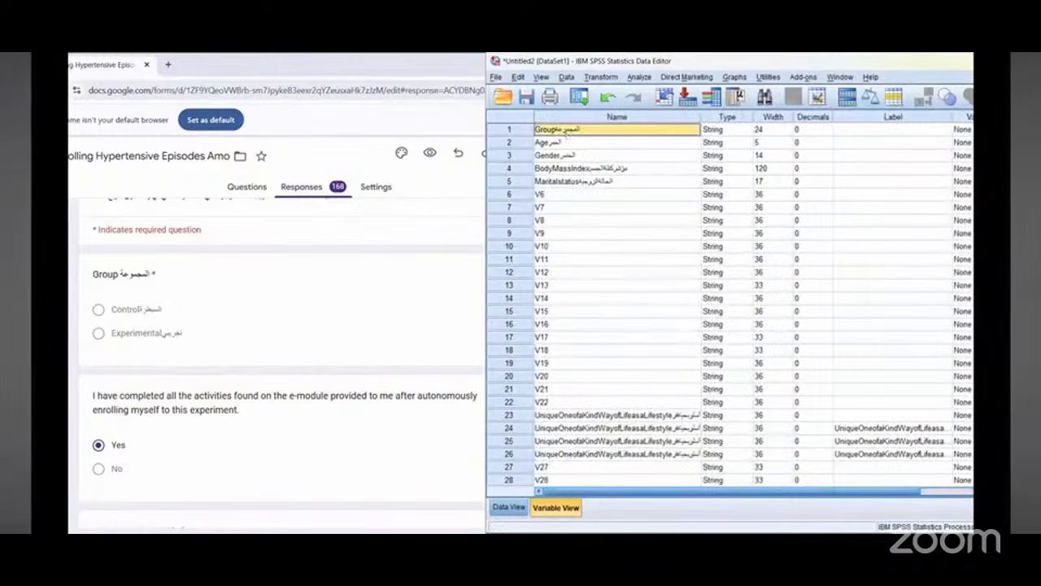
double_click(567, 134)
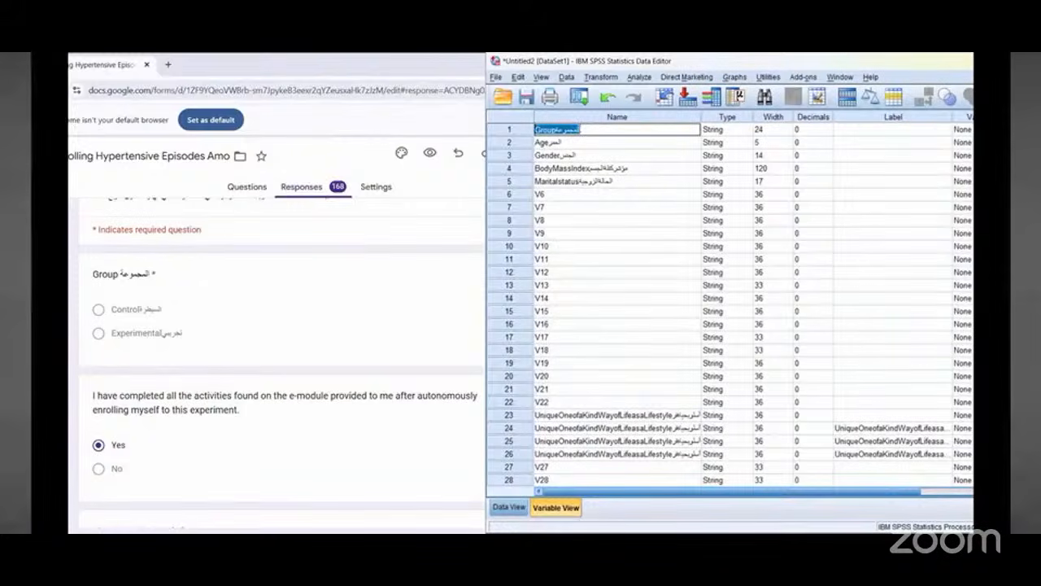
text(Demography)
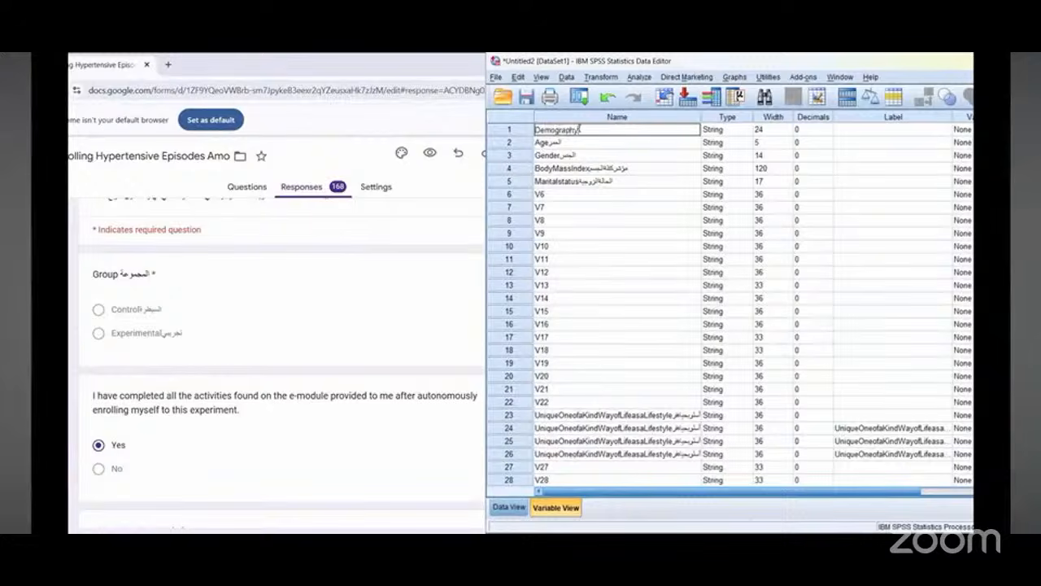
text(1)
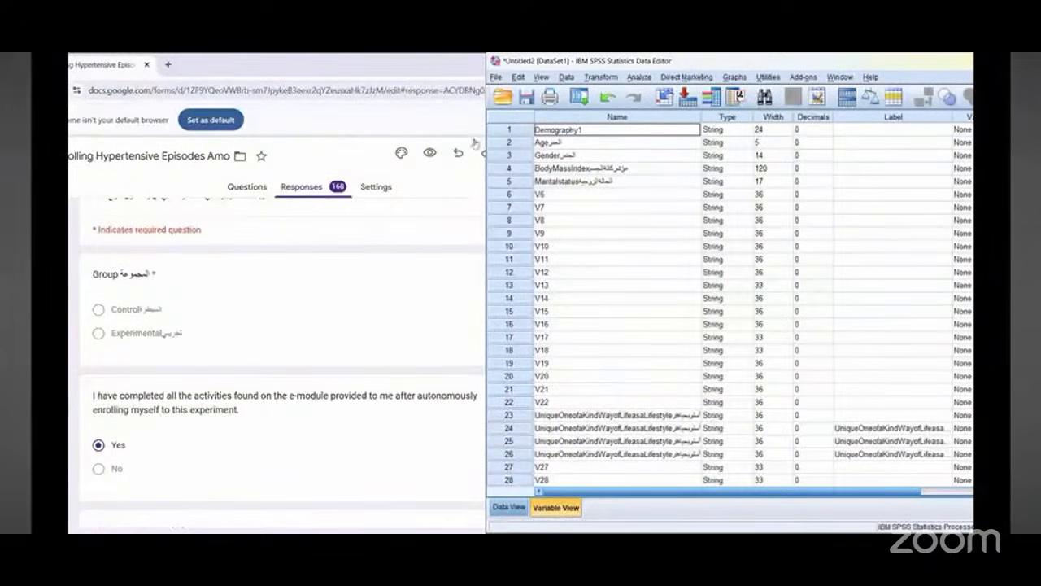
Step: Review the form's Group and Socio-Demography questions and scroll the variable grid to the Label column
click(253, 237)
scroll(244, 284, up, 3)
scroll(241, 293, down, 2)
scroll(241, 294, down, 3)
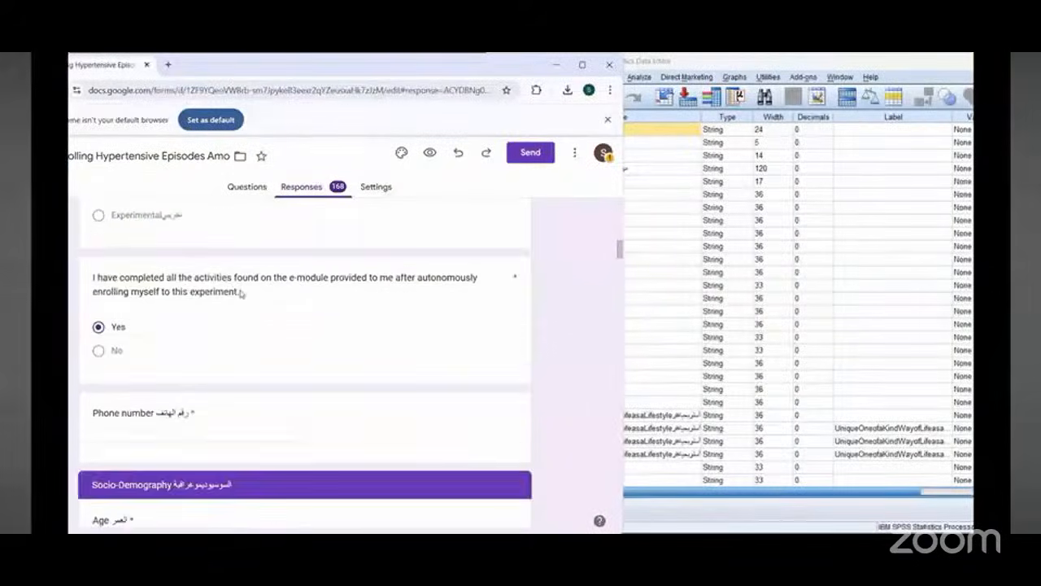
scroll(241, 292, down, 3)
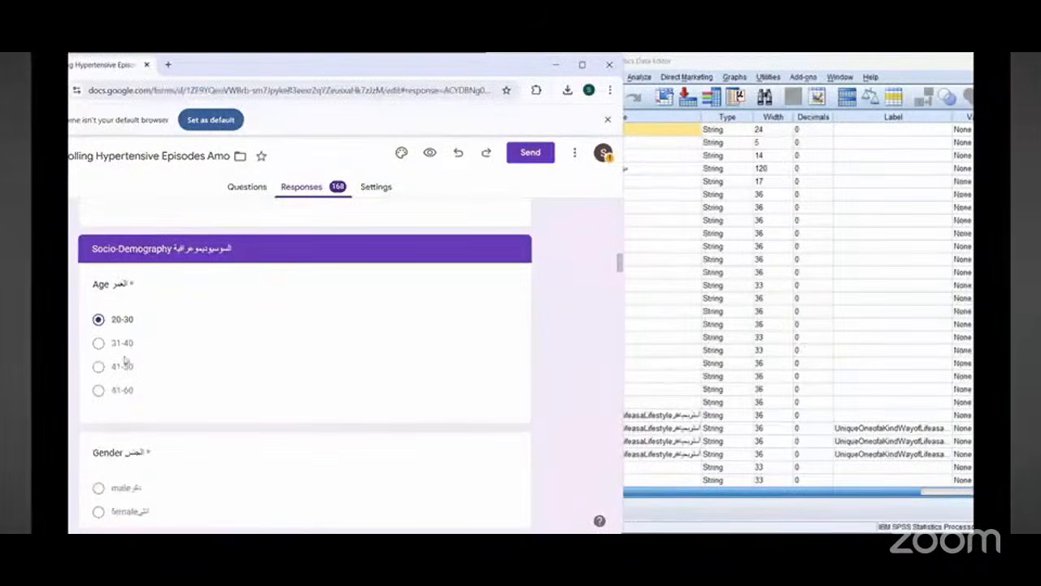
scroll(256, 290, up, 1)
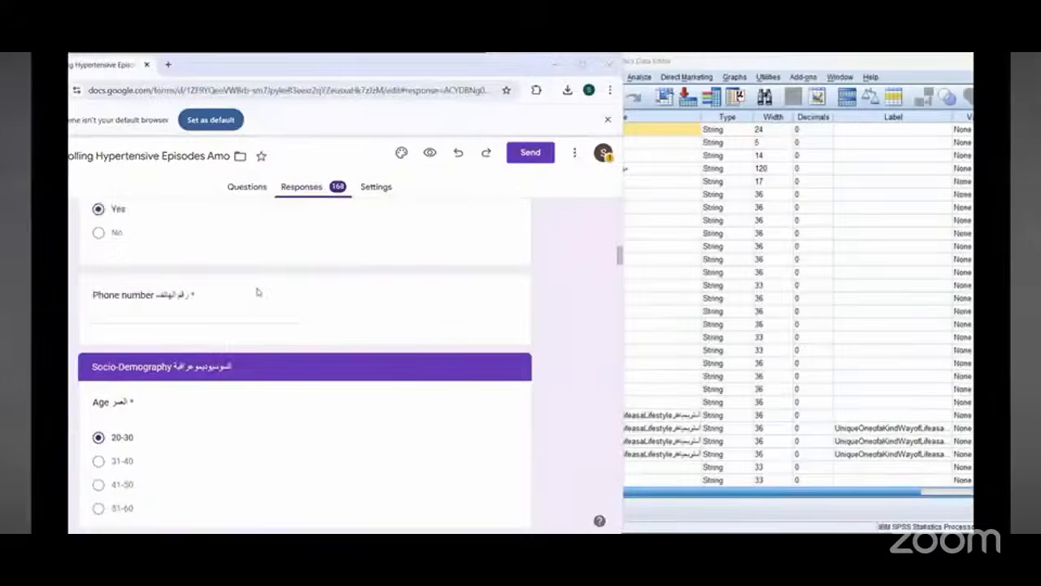
scroll(272, 295, down, 1)
scroll(273, 295, up, 5)
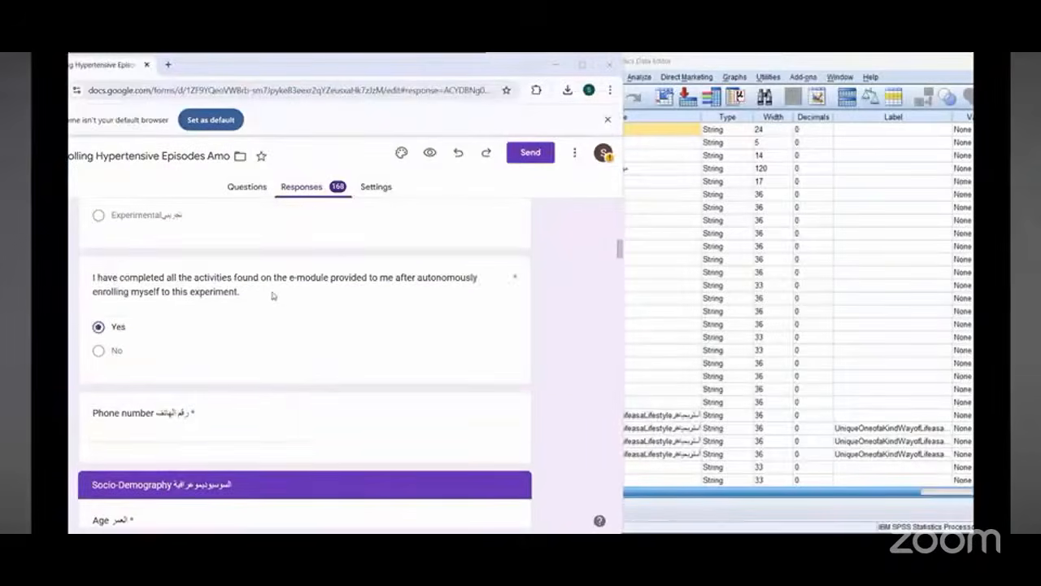
scroll(273, 296, up, 1)
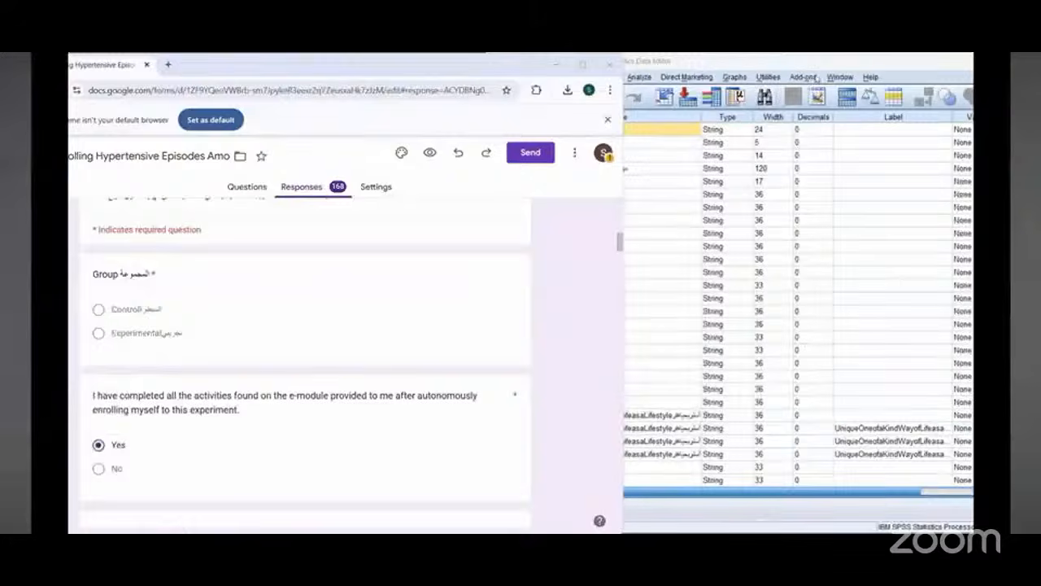
click(815, 79)
scroll(846, 496, right, 1)
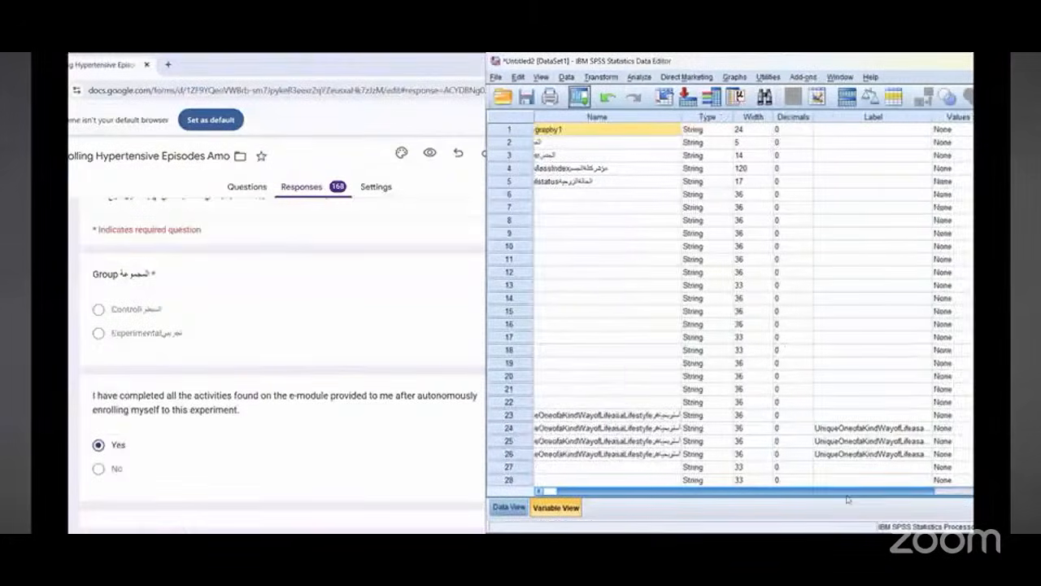
scroll(846, 498, right, 2)
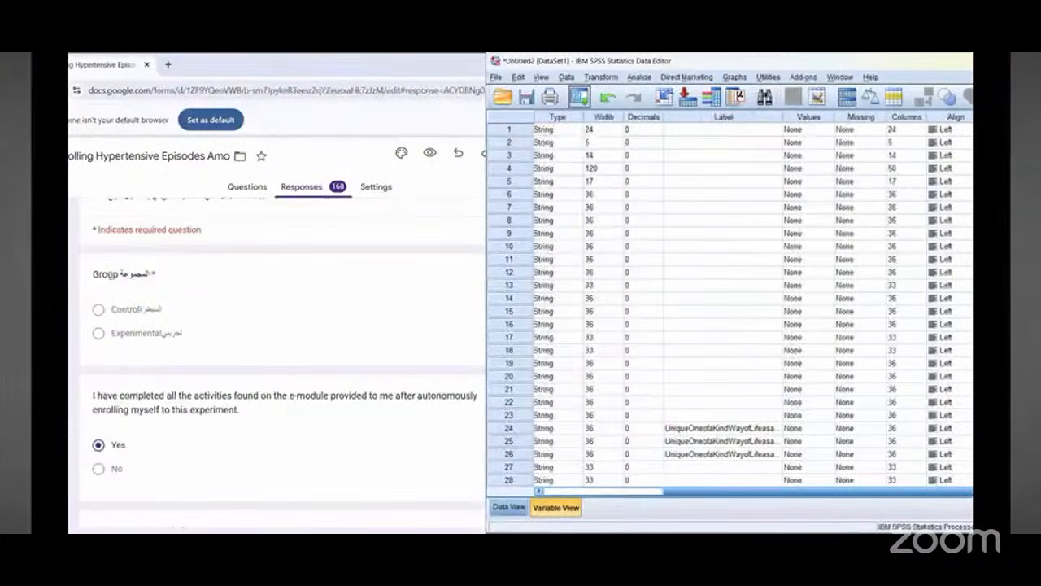
Step: Copy the Group question title from the form and paste it as the first variable's label
triple_click(110, 274)
right_click(142, 277)
click(158, 291)
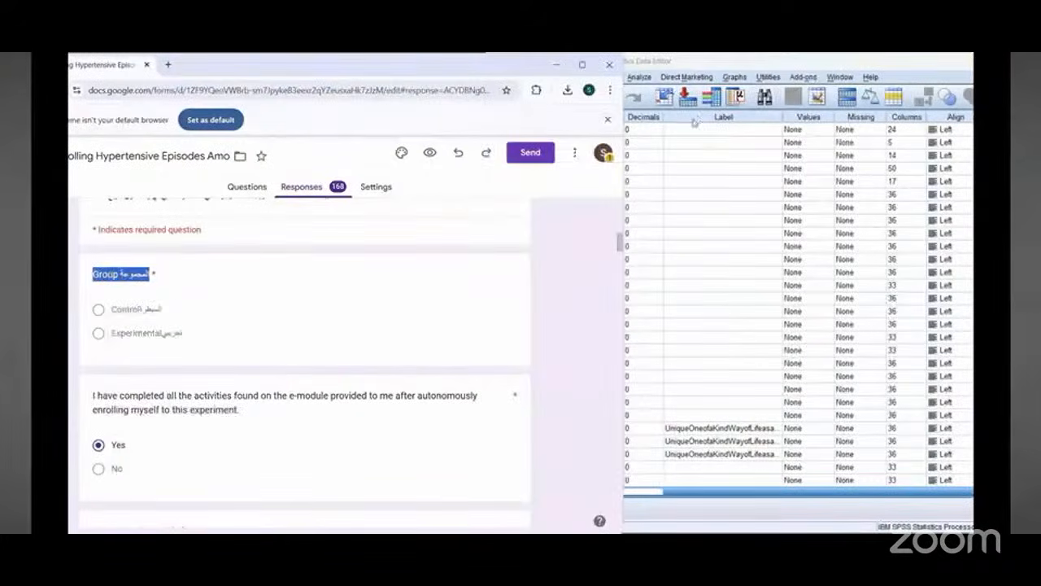
right_click(693, 130)
click(705, 154)
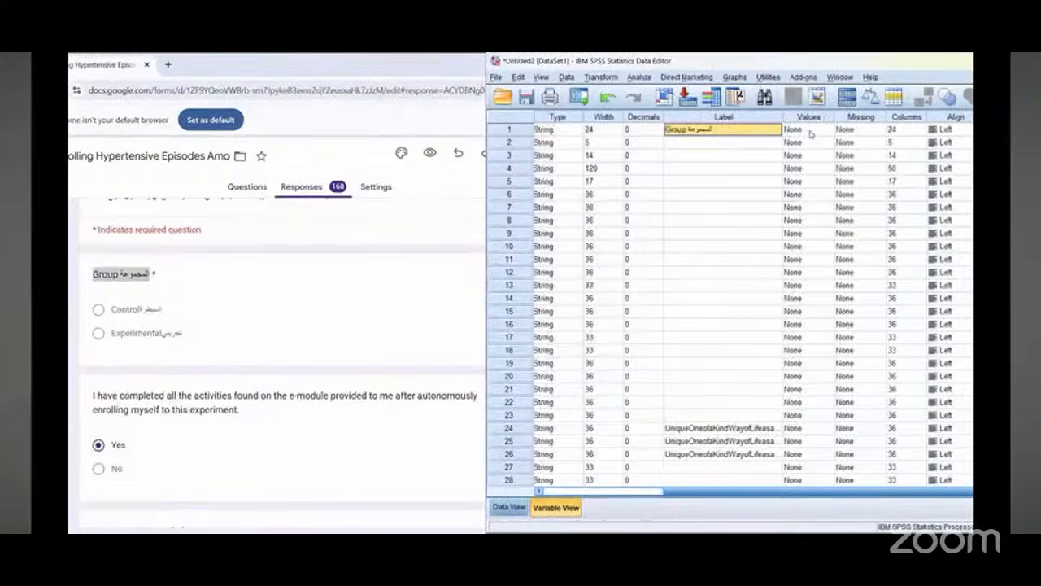
Step: Open the first variable's value labels and add value 1 labelled with the copied Control option text
triple_click(138, 309)
right_click(141, 312)
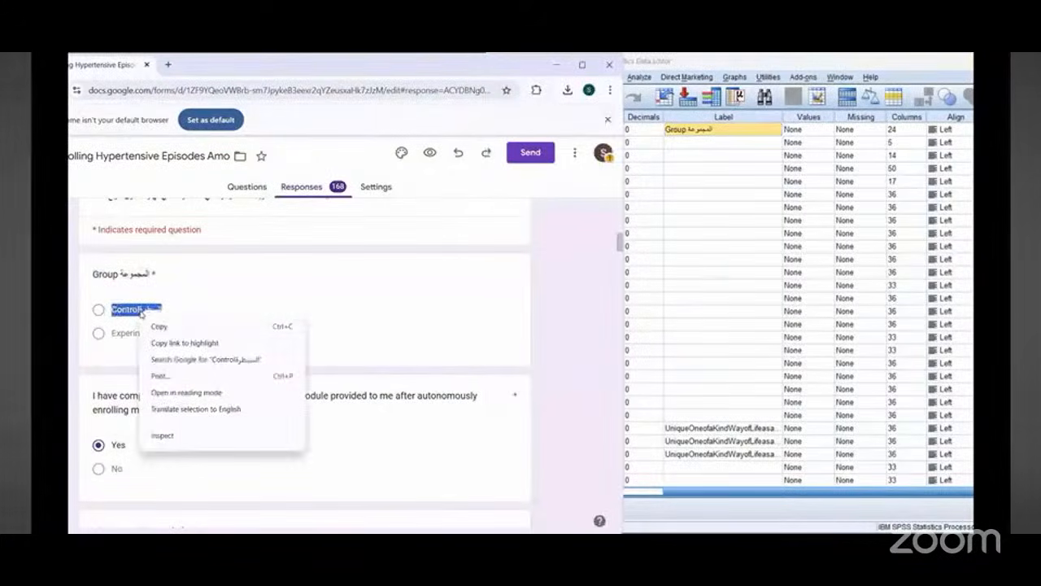
click(157, 326)
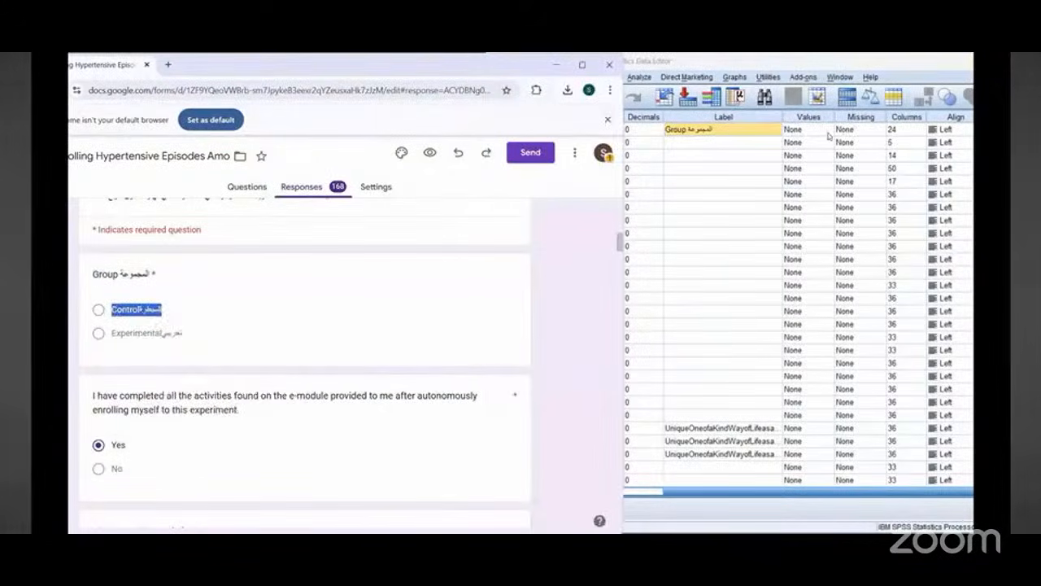
double_click(829, 135)
text(1)
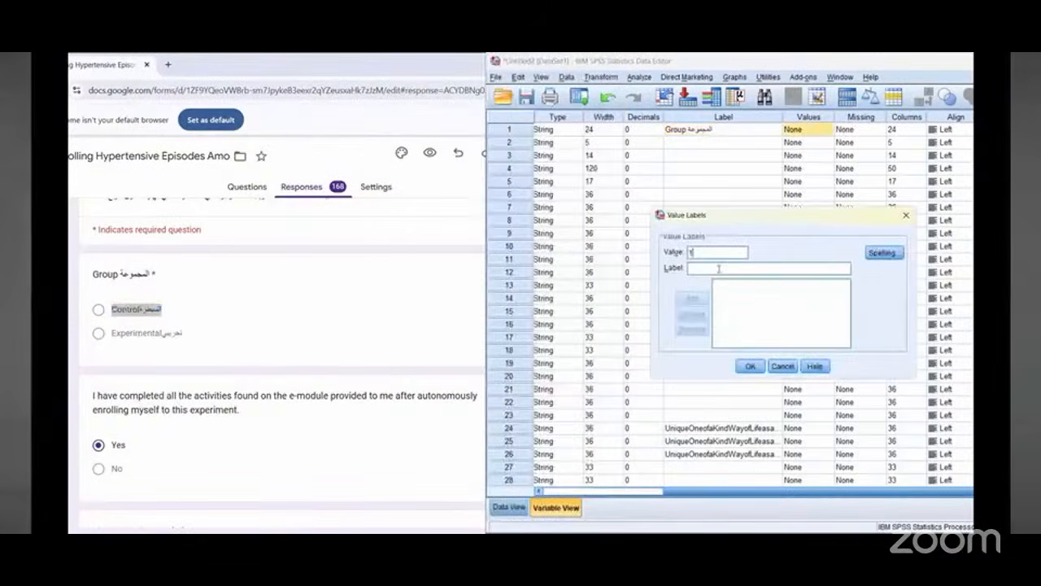
click(719, 268)
right_click(720, 270)
click(736, 338)
click(694, 298)
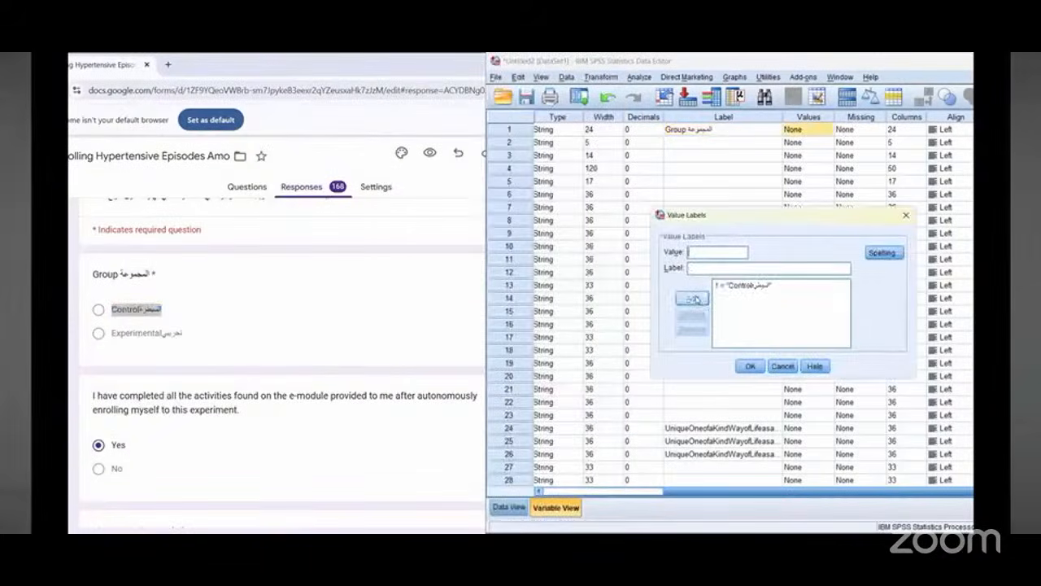
Step: Add value 2 labelled with the copied Experimental option text and confirm the value labels
triple_click(130, 334)
right_click(138, 341)
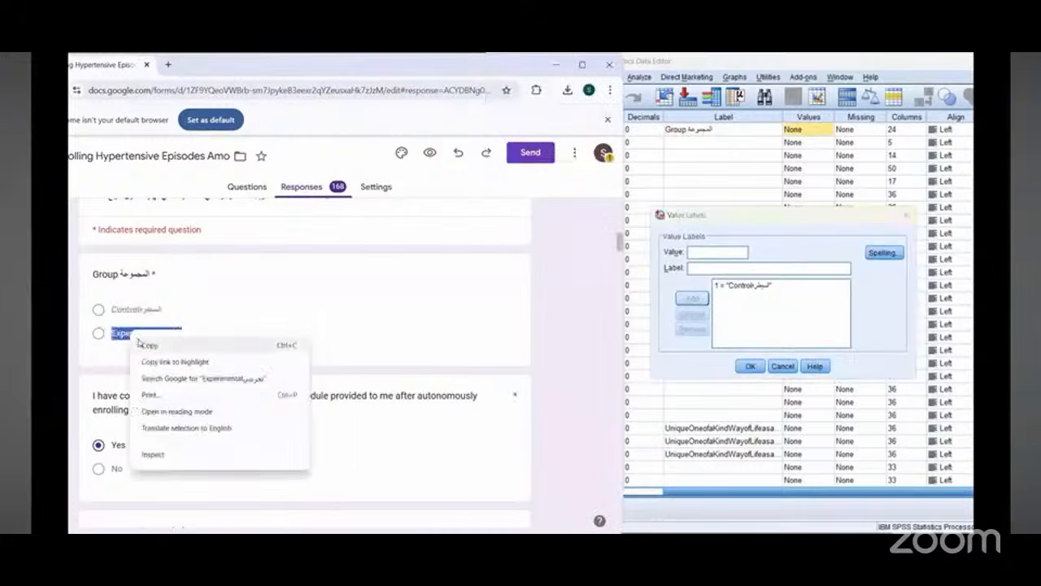
click(140, 344)
click(710, 256)
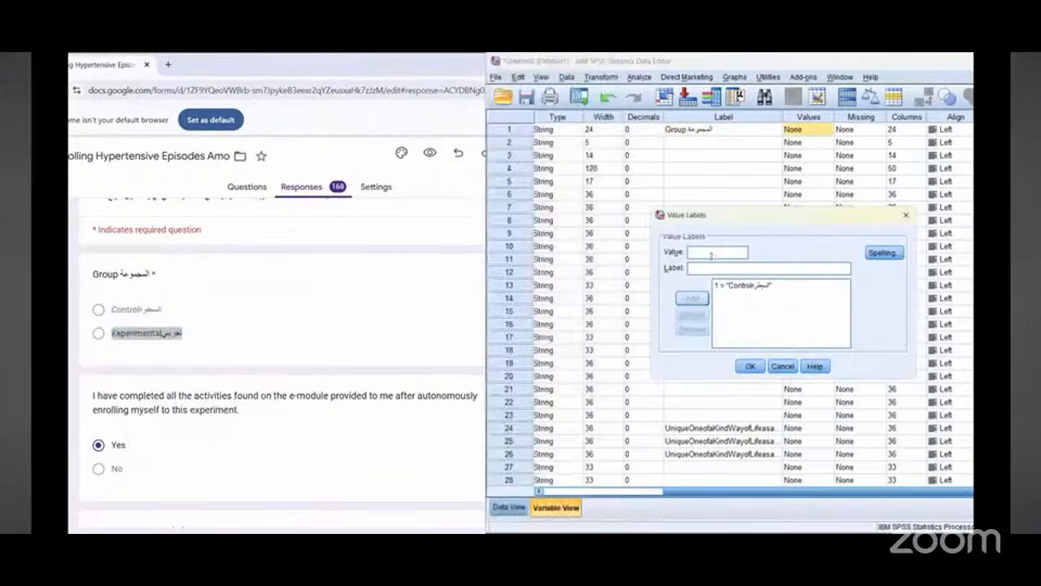
text(2)
right_click(706, 268)
click(722, 328)
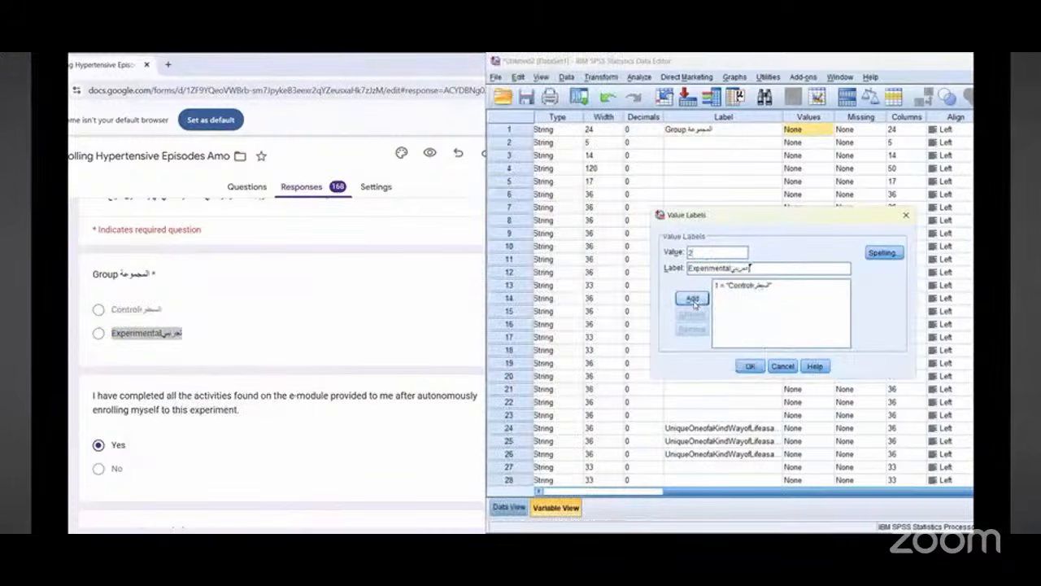
click(692, 298)
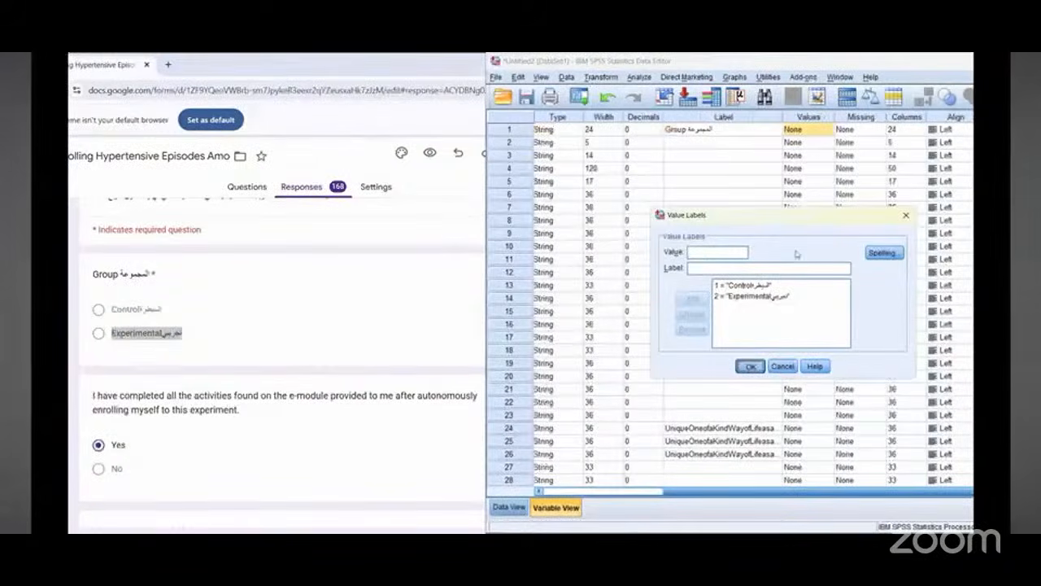
key(Return)
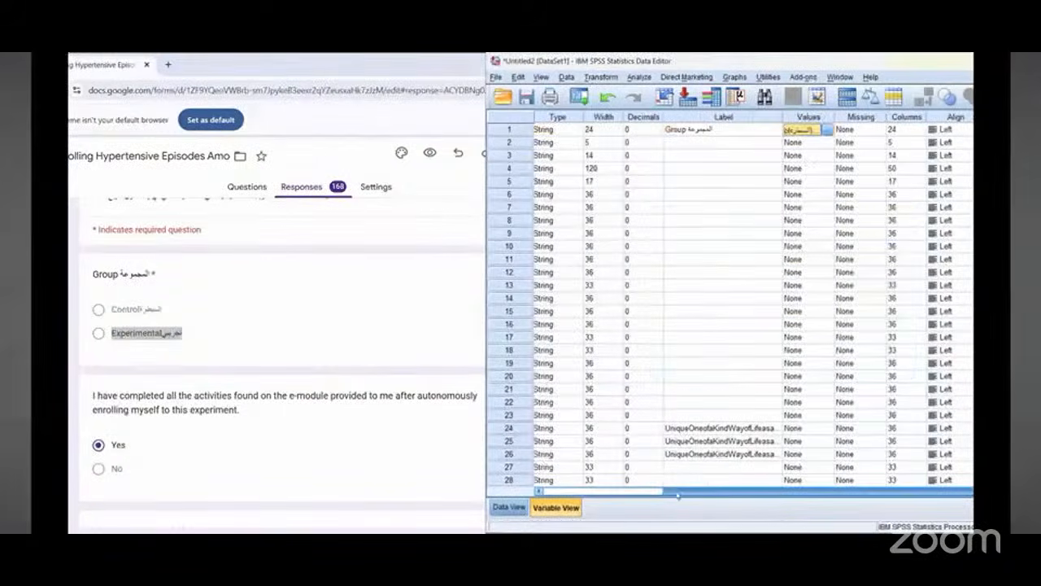
Step: Scroll the form to the Age question and the variable grid back to the Name column
drag(691, 491, 641, 498)
scroll(205, 322, down, 3)
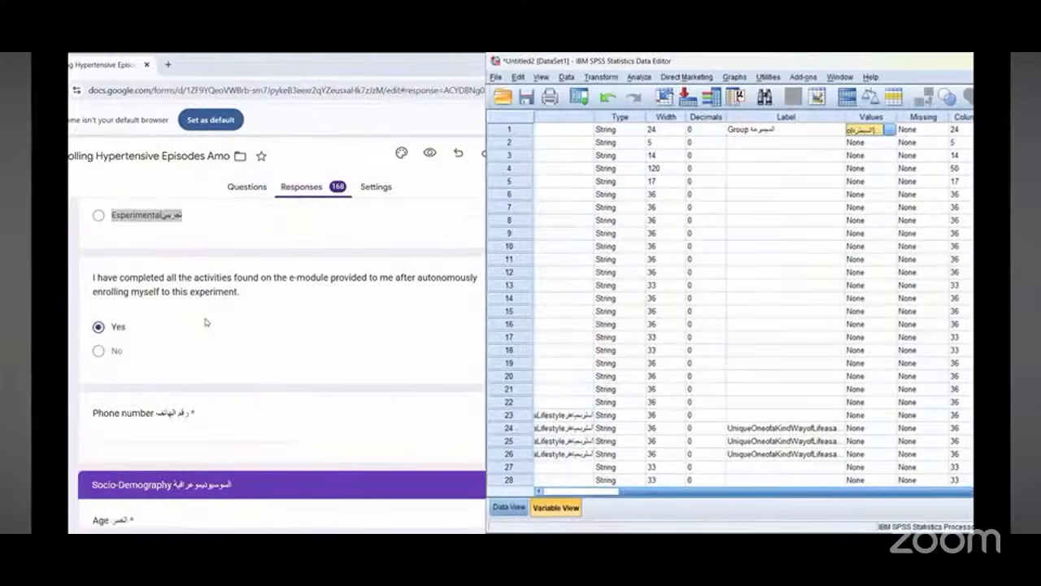
scroll(205, 322, down, 3)
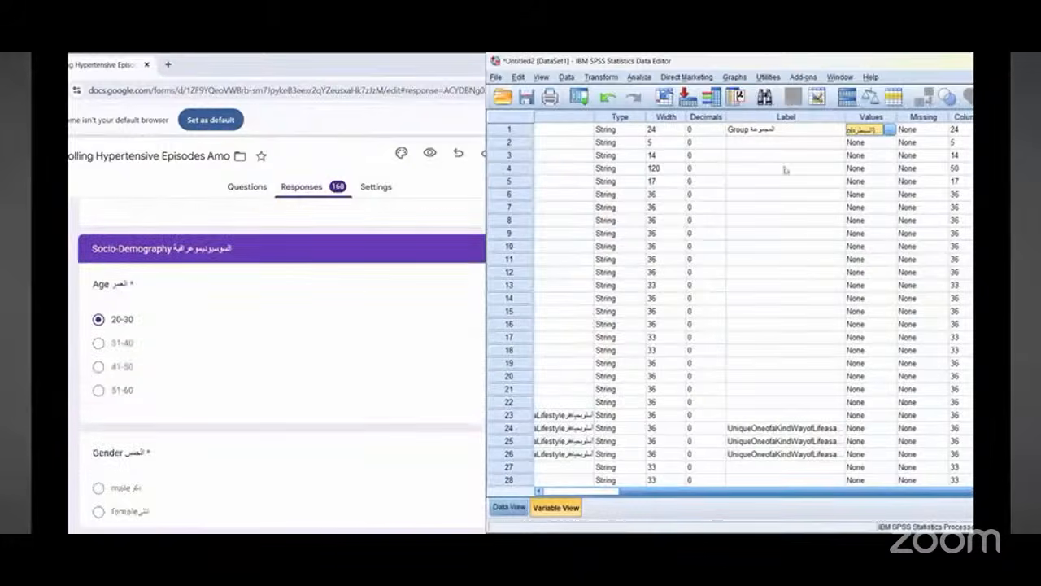
drag(776, 496, 700, 495)
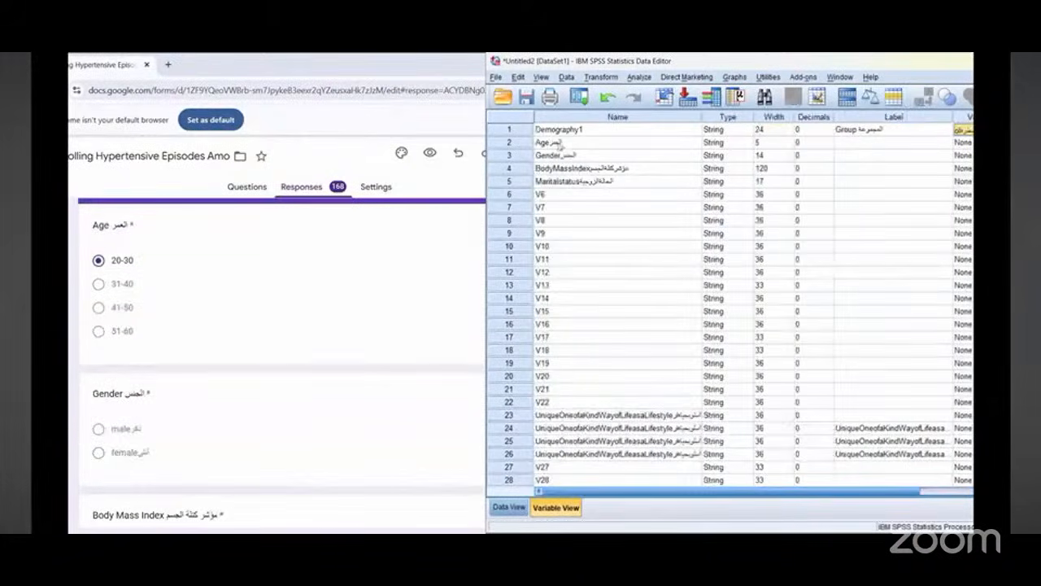
Step: Rename the second variable Demography2
click(561, 143)
double_click(561, 144)
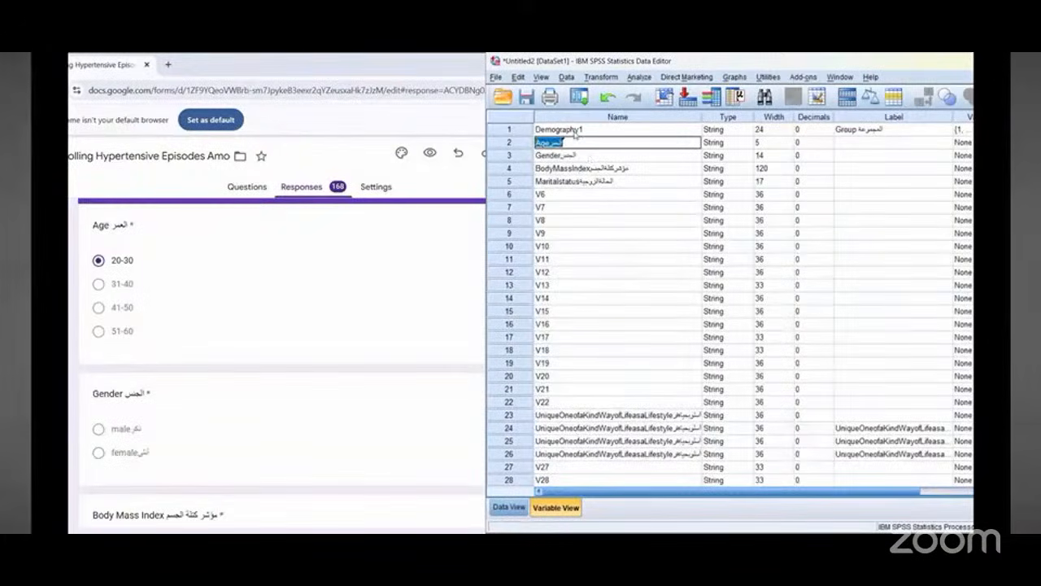
text(Demography2)
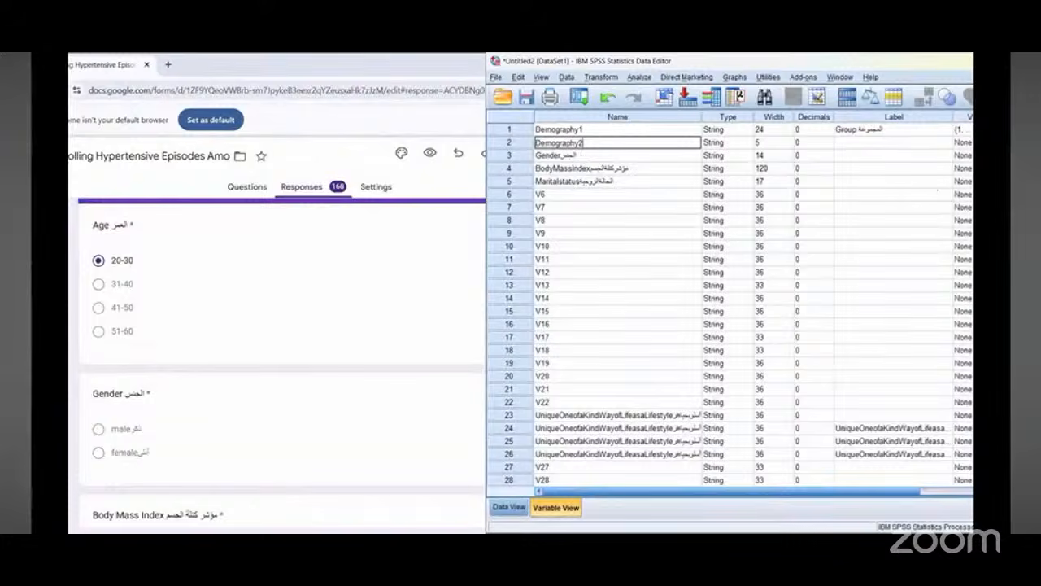
Step: Copy the Age question title from the form and paste it as the second variable's label
drag(824, 497, 877, 496)
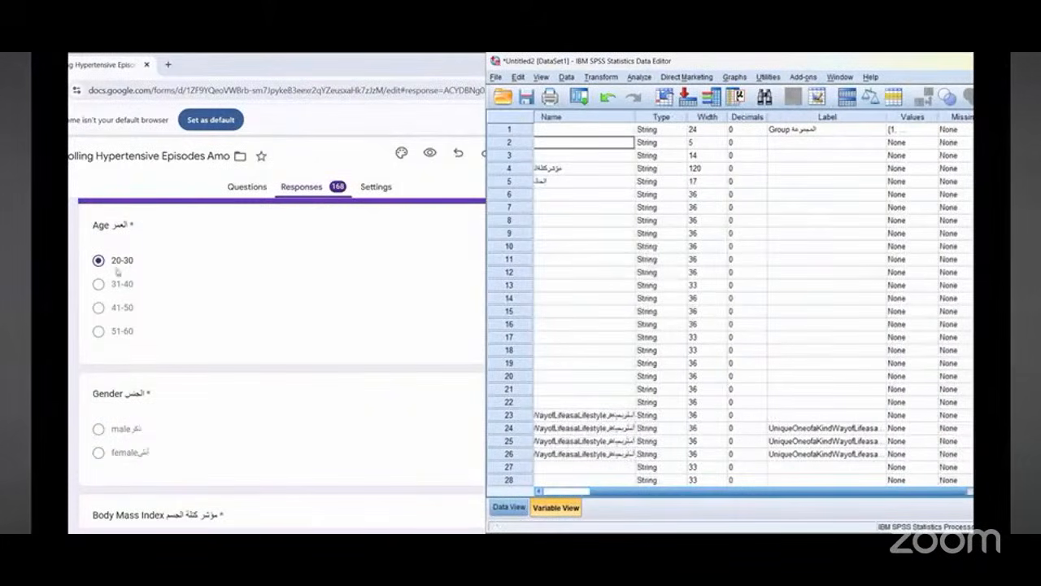
drag(92, 224, 129, 224)
right_click(115, 225)
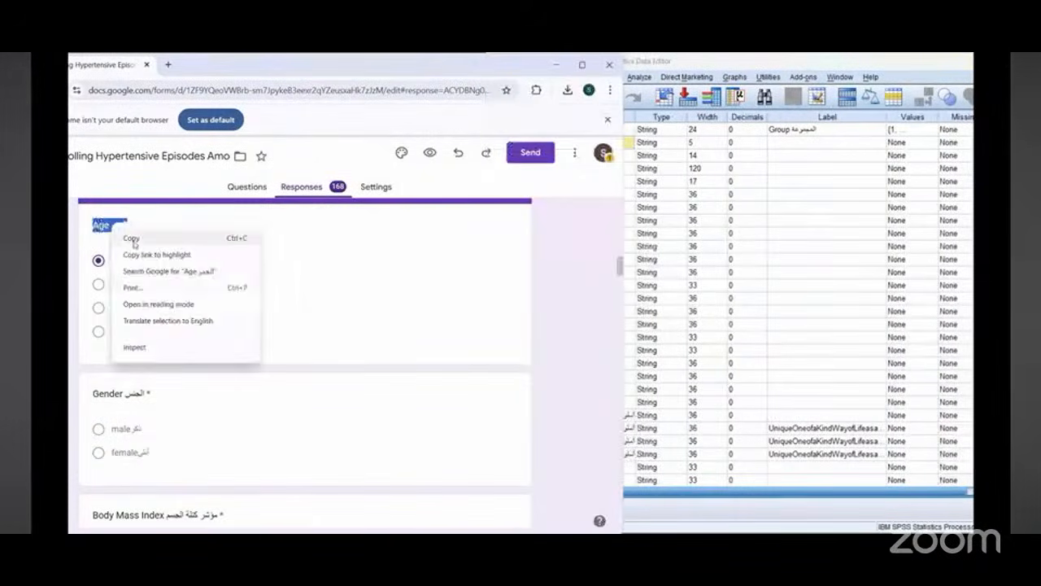
click(130, 236)
right_click(798, 145)
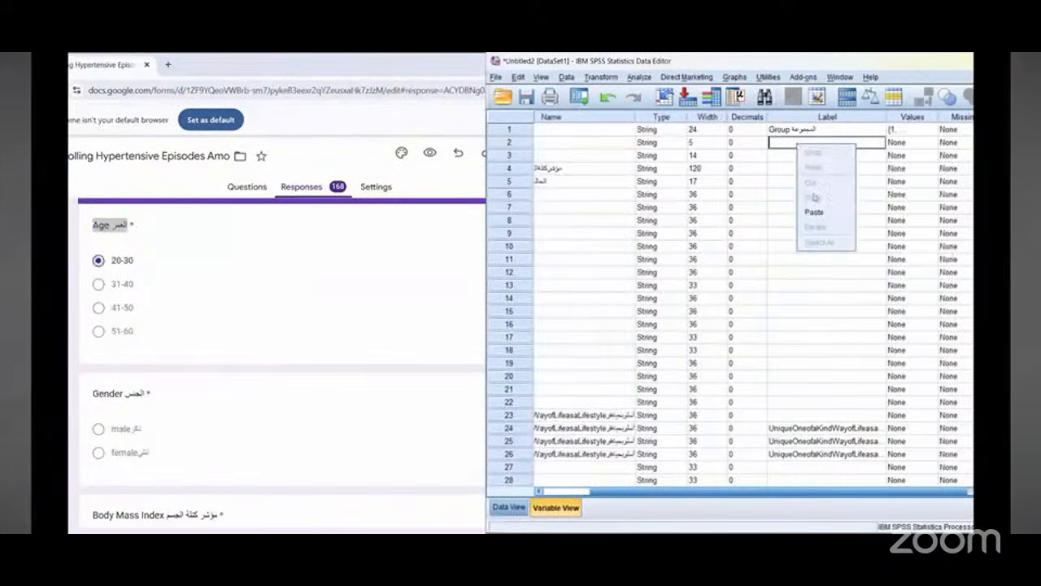
click(814, 198)
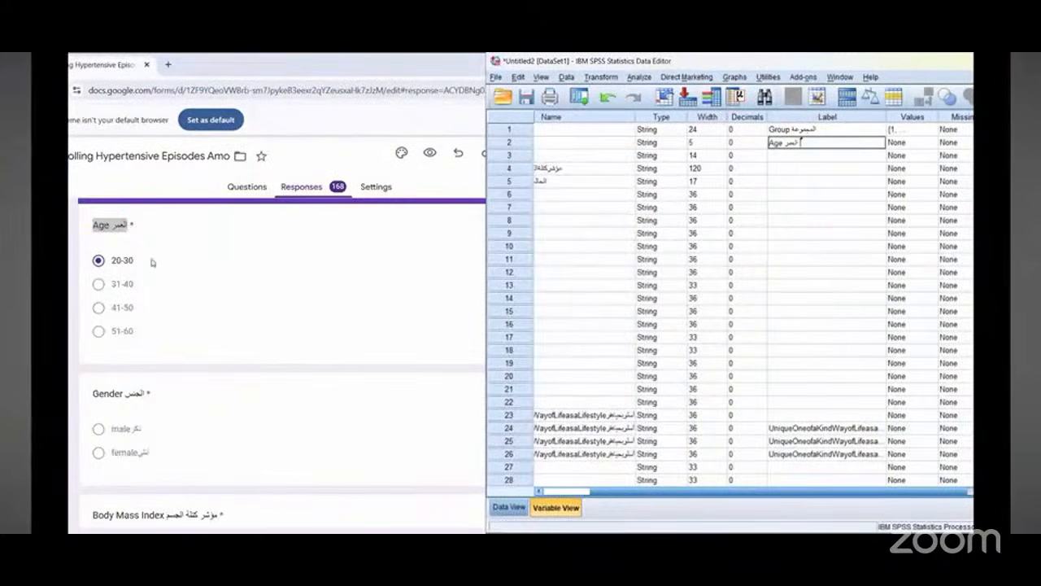
Step: Copy the Age answer options from the form, open the second variable's value labels and paste them, trimming the label to 20-30
drag(110, 260, 138, 334)
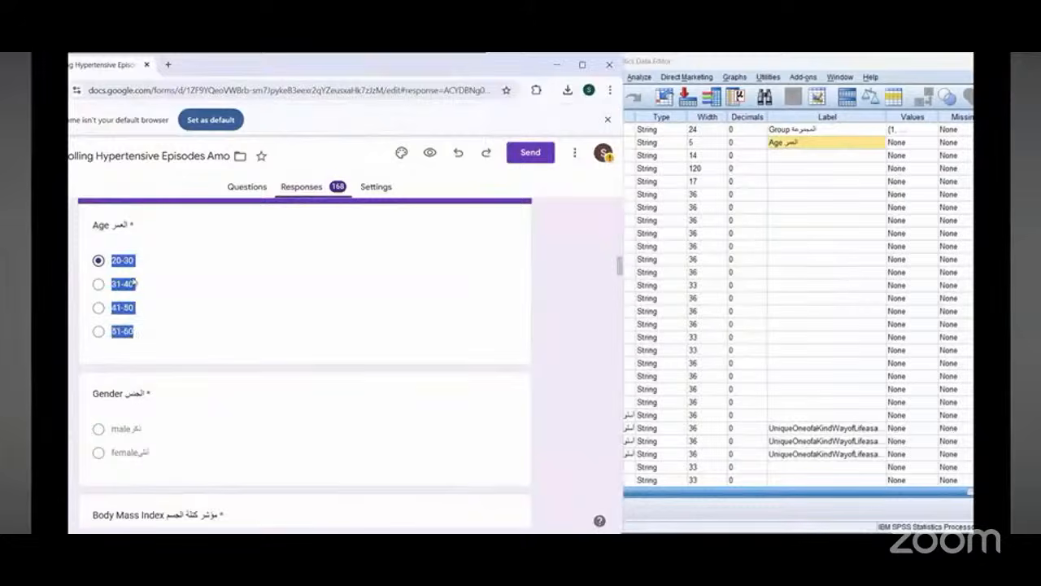
right_click(133, 280)
click(149, 277)
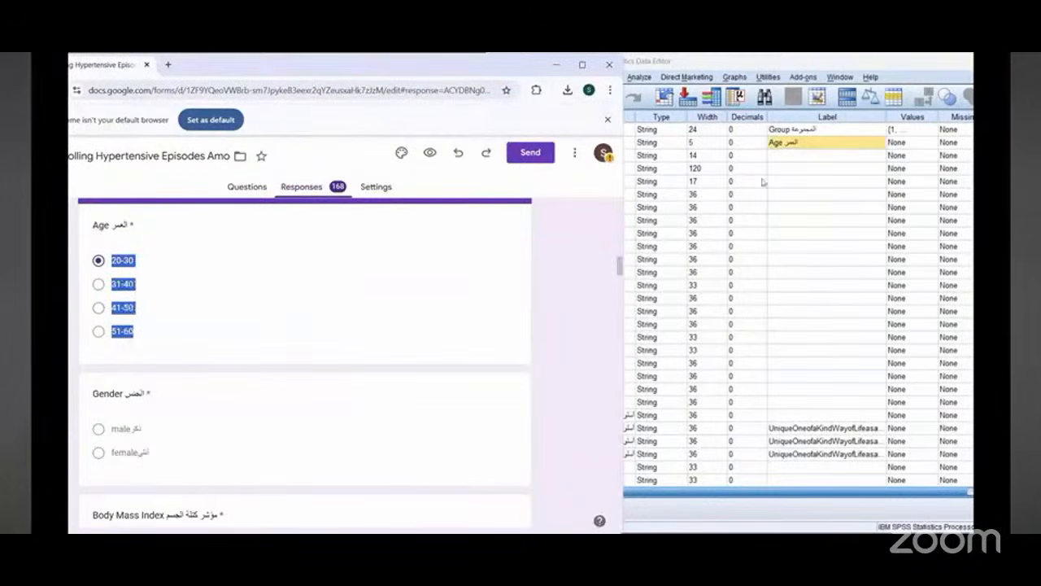
click(931, 143)
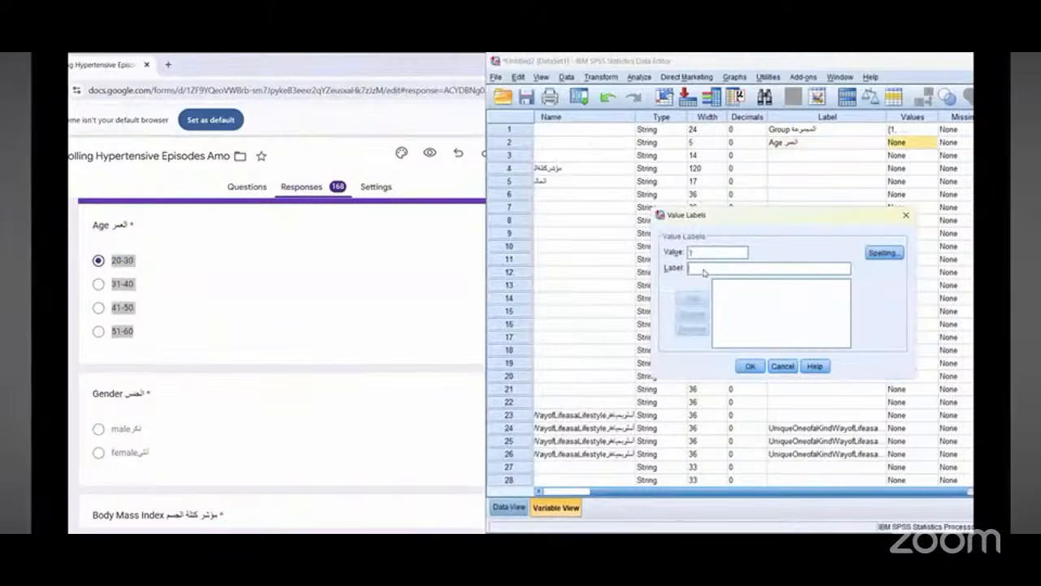
right_click(704, 270)
click(731, 338)
drag(770, 268, 709, 268)
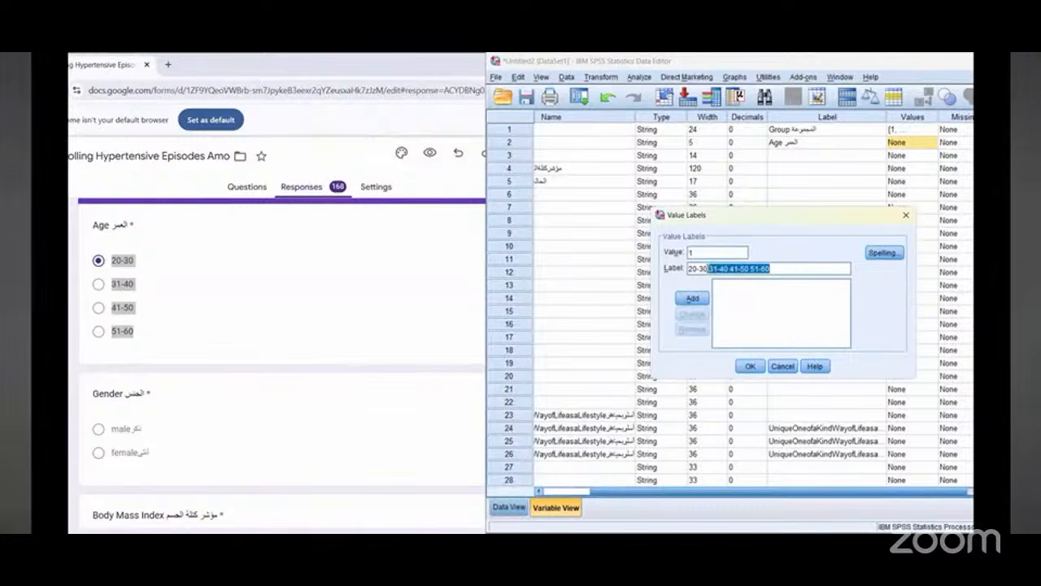
right_click(748, 270)
click(760, 311)
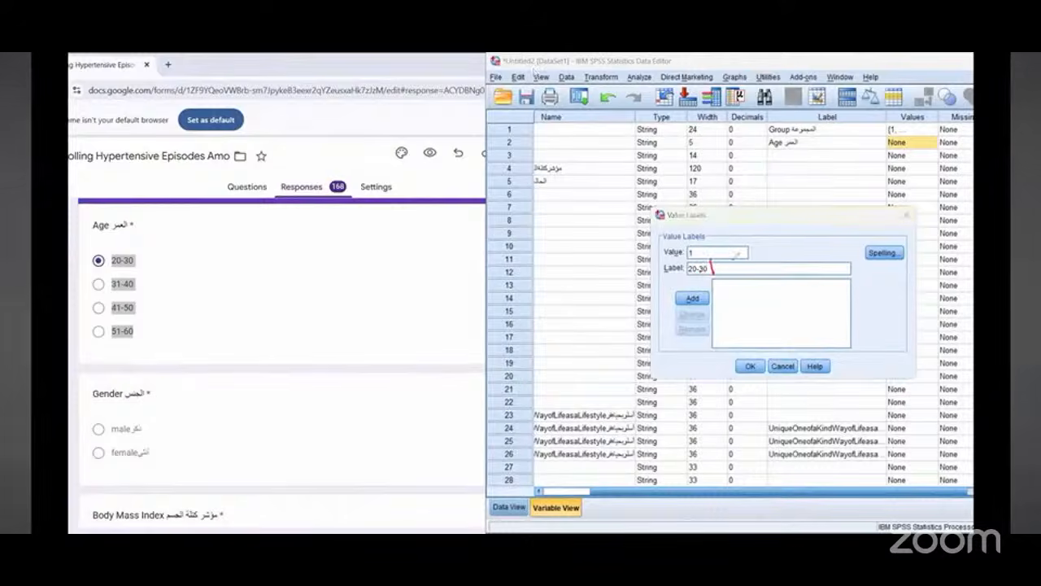
Step: Recopy the Age answer options from the form and add value 1 labelled 20-30
mouse_move(709, 273)
mouse_down()
mouse_move(735, 265)
mouse_move(724, 259)
mouse_up()
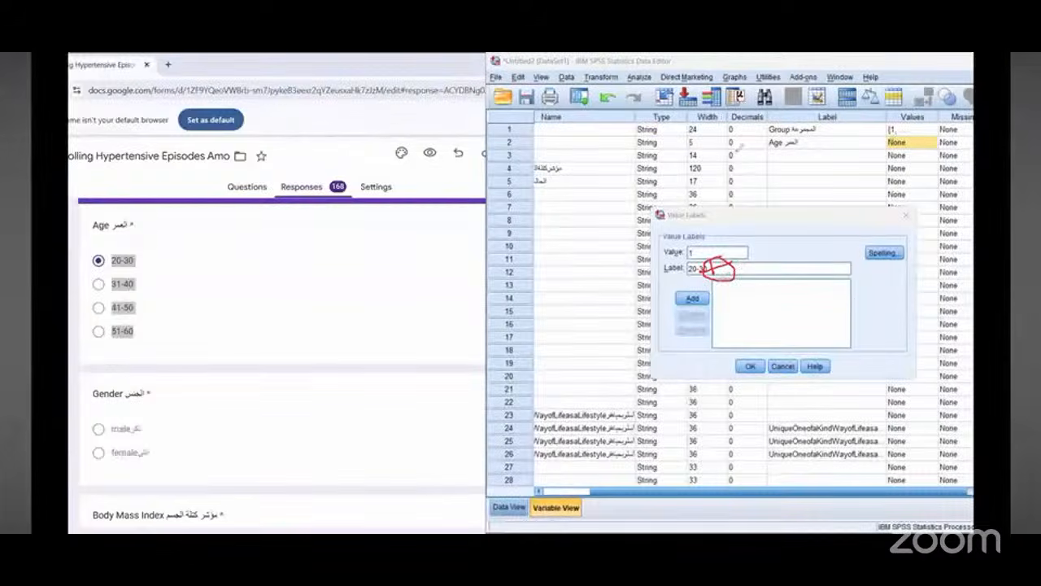
mouse_move(707, 163)
mouse_down()
mouse_move(845, 161)
mouse_move(899, 124)
mouse_move(885, 139)
mouse_move(915, 130)
mouse_move(916, 165)
mouse_up()
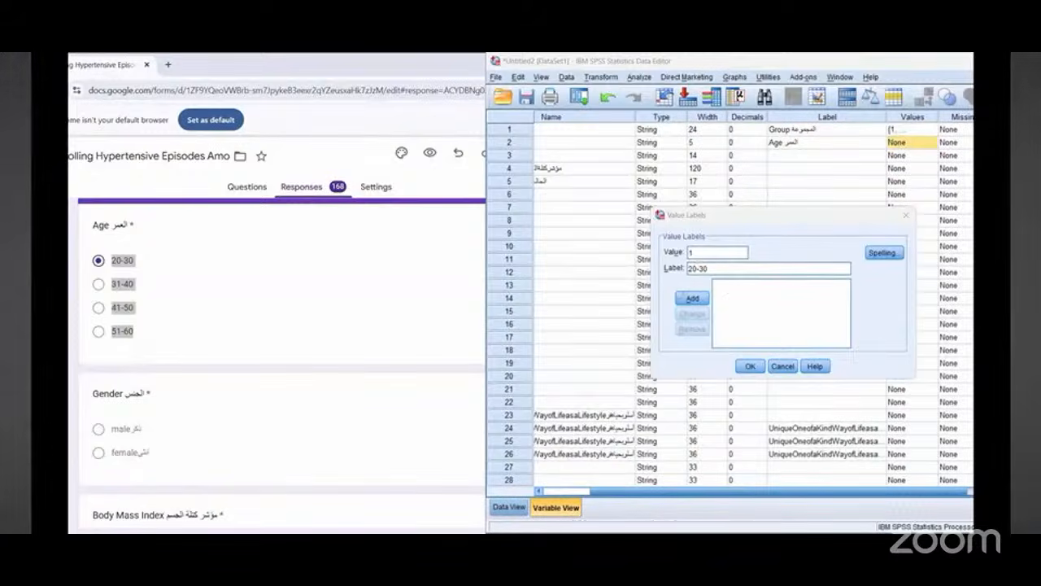
mouse_move(743, 302)
mouse_down()
mouse_move(748, 330)
mouse_move(761, 330)
mouse_up()
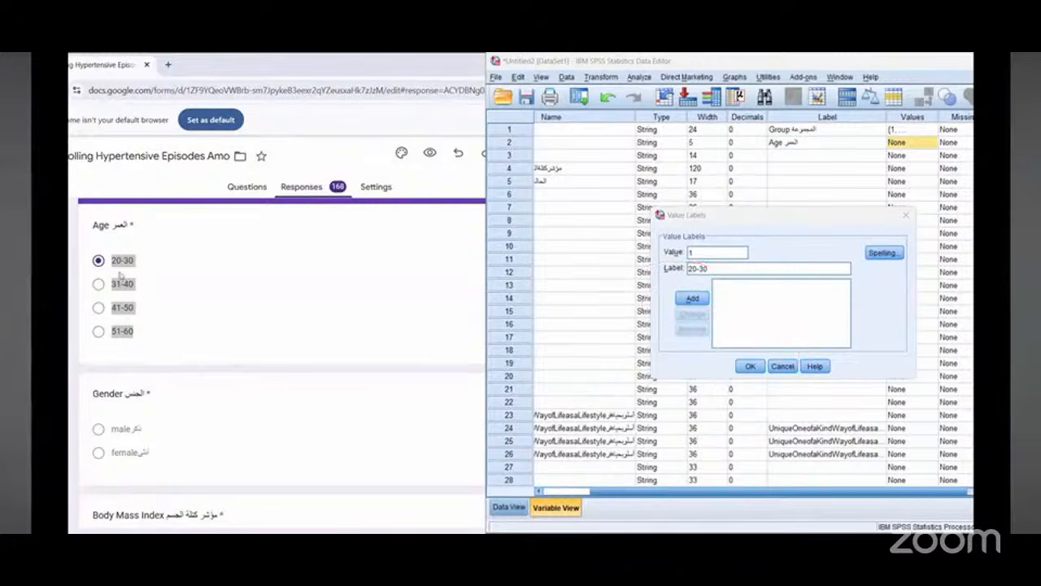
click(124, 264)
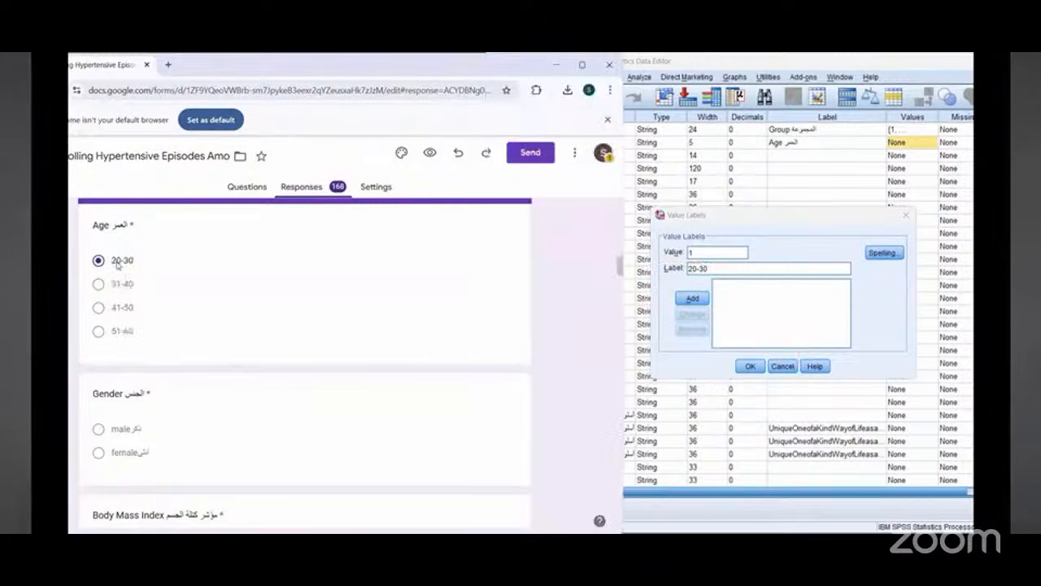
drag(116, 264, 167, 334)
drag(115, 262, 150, 336)
right_click(120, 266)
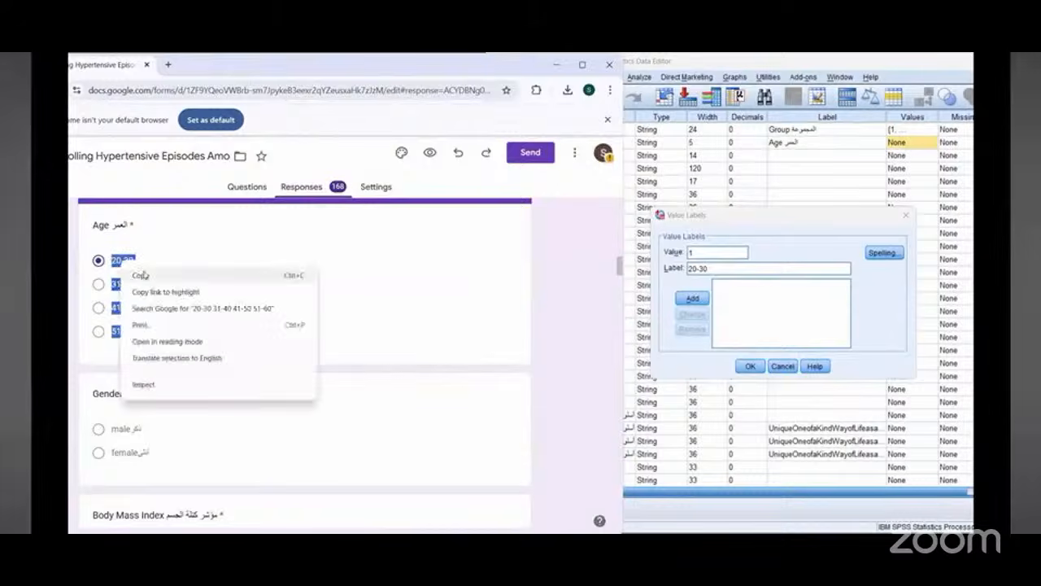
click(140, 275)
click(735, 271)
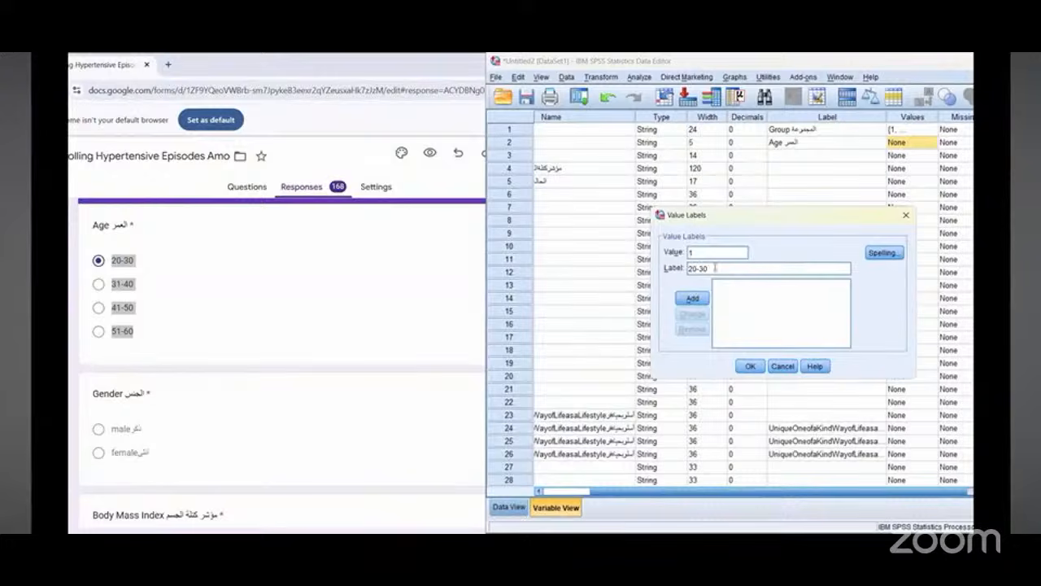
click(692, 297)
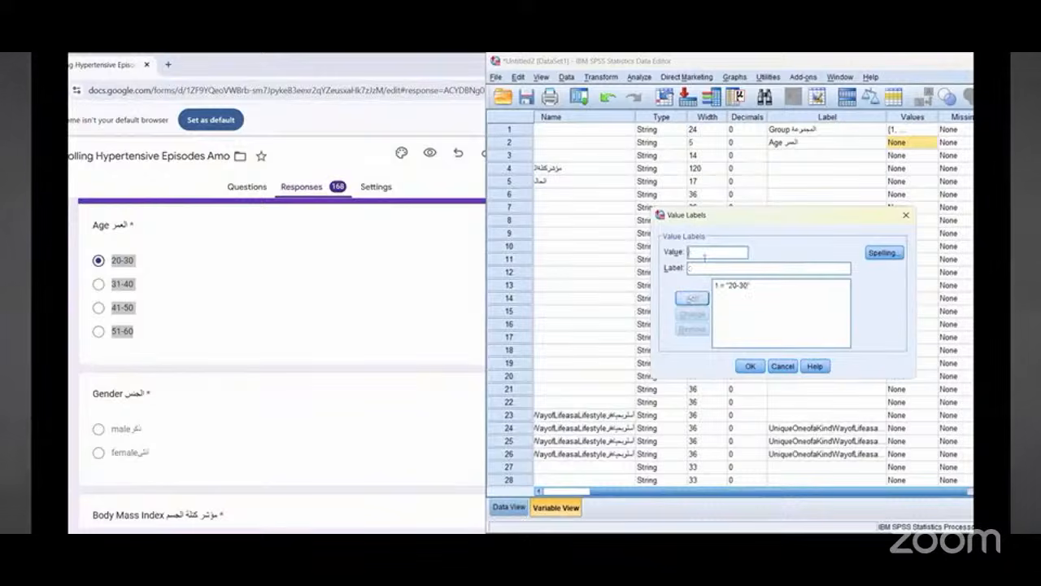
Step: Add value 2 labelled 31-40 by pasting the copied options and deleting the other ranges
text(2)
right_click(705, 269)
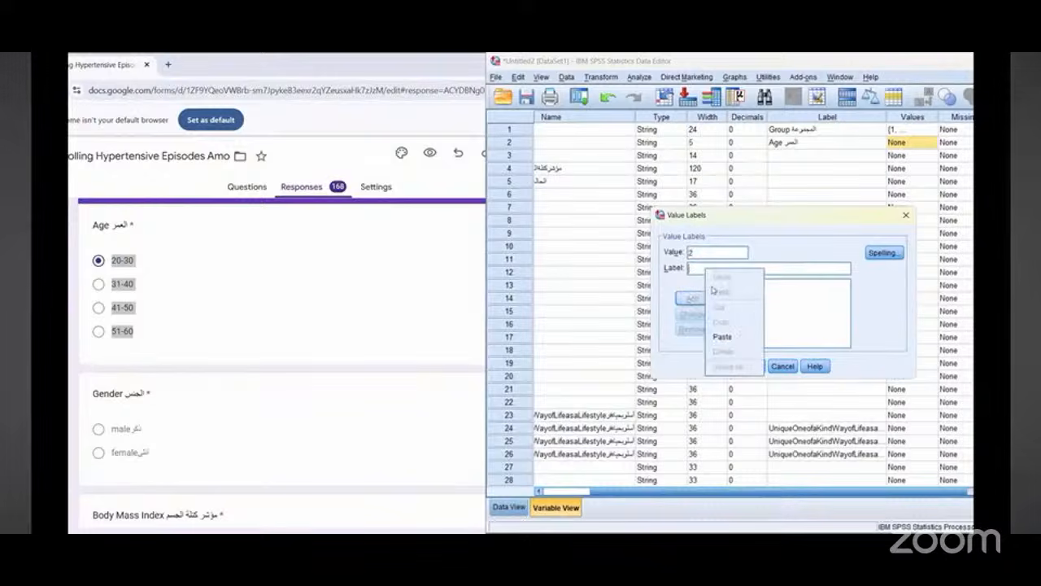
click(720, 337)
click(688, 268)
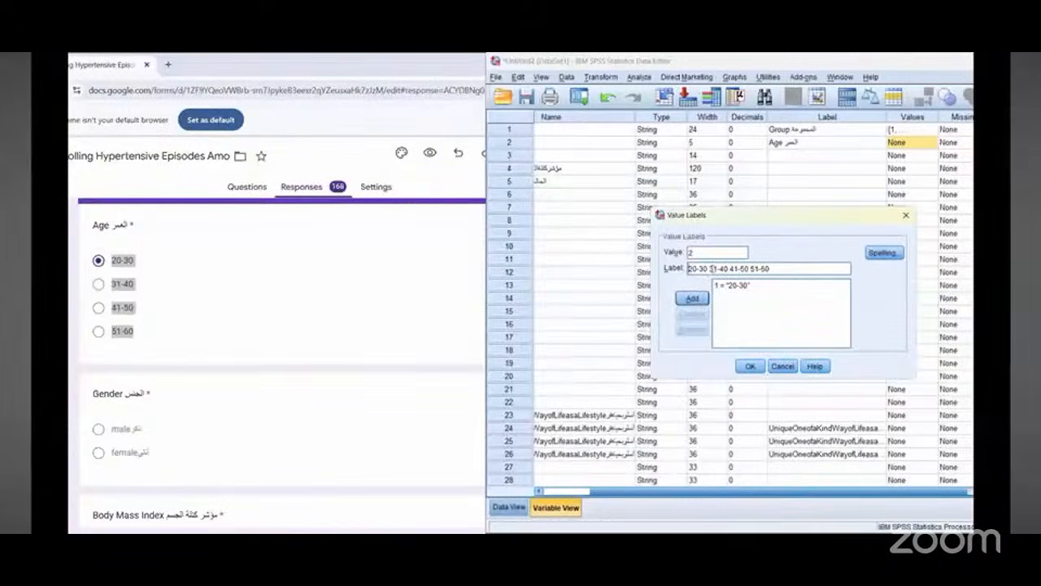
click(709, 268)
key(BackSpace)
key(BackSpace)
key(BackSpace)
key(BackSpace)
key(BackSpace)
key(BackSpace)
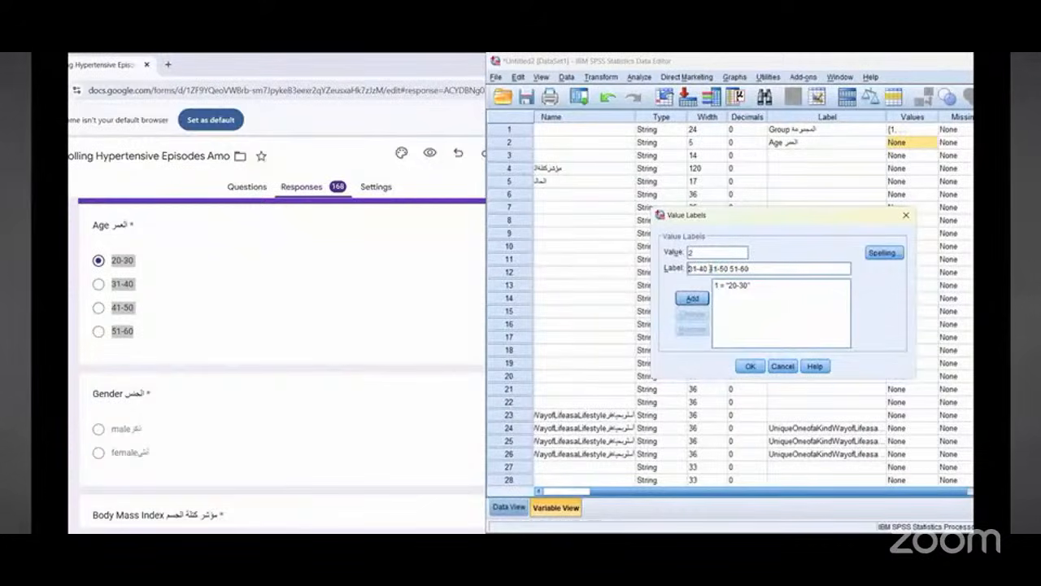
drag(758, 269, 708, 268)
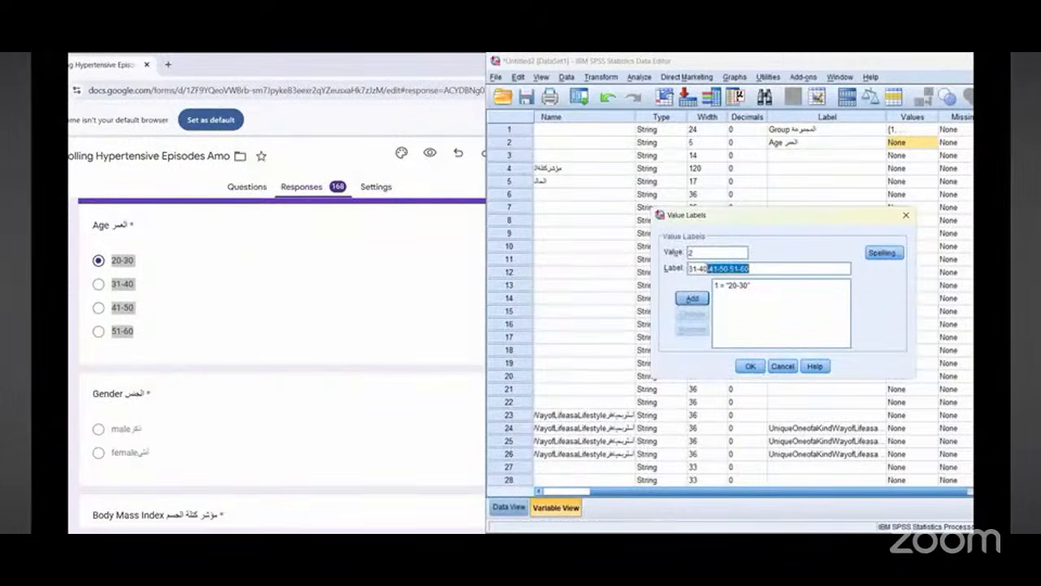
right_click(710, 271)
click(737, 303)
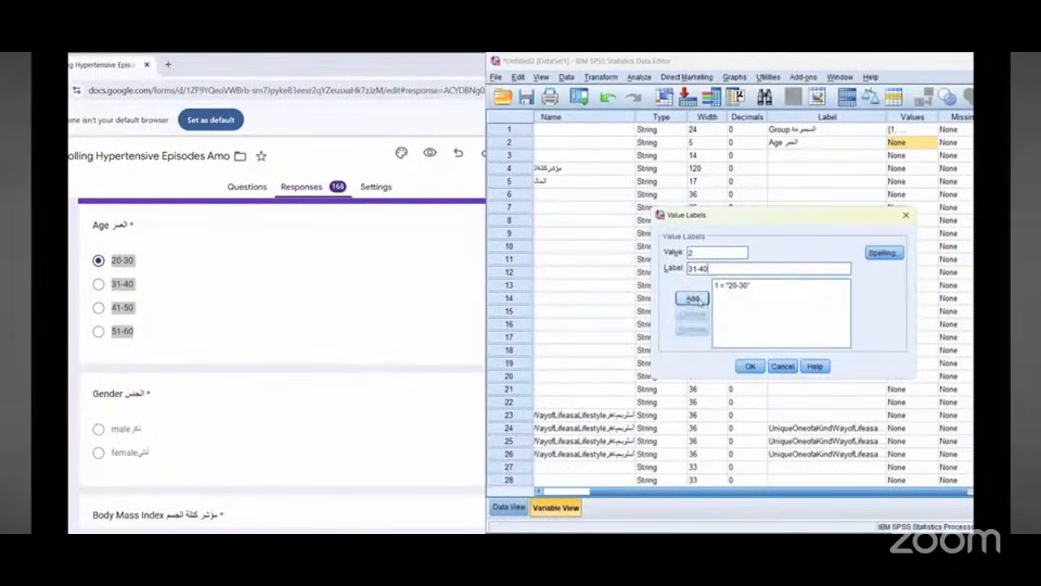
click(692, 298)
Step: Add value 3 labelled 41-50 by pasting the copied options and removing the other ranges
text(3)
key(Tab)
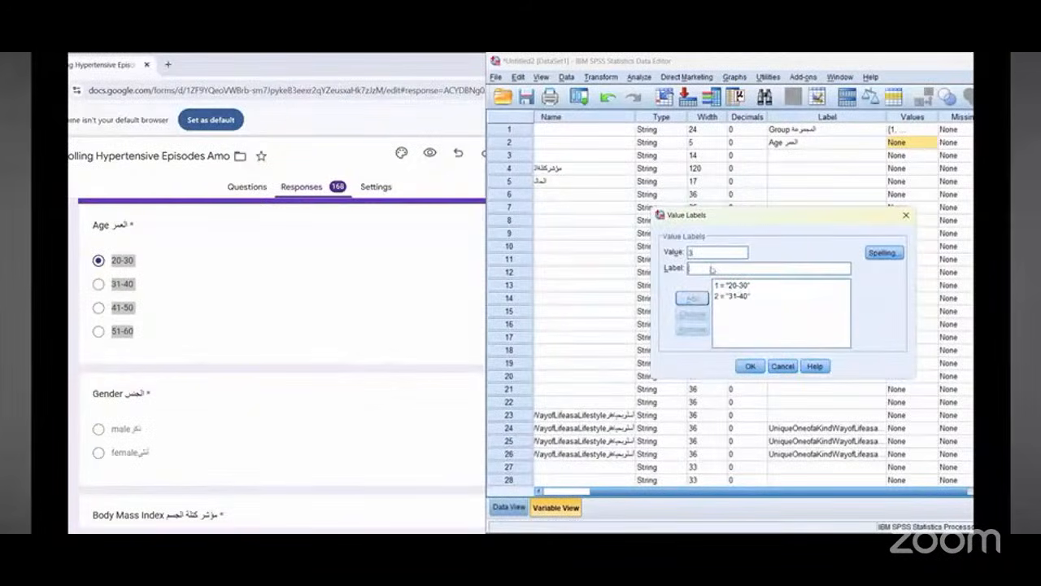
right_click(709, 268)
click(716, 318)
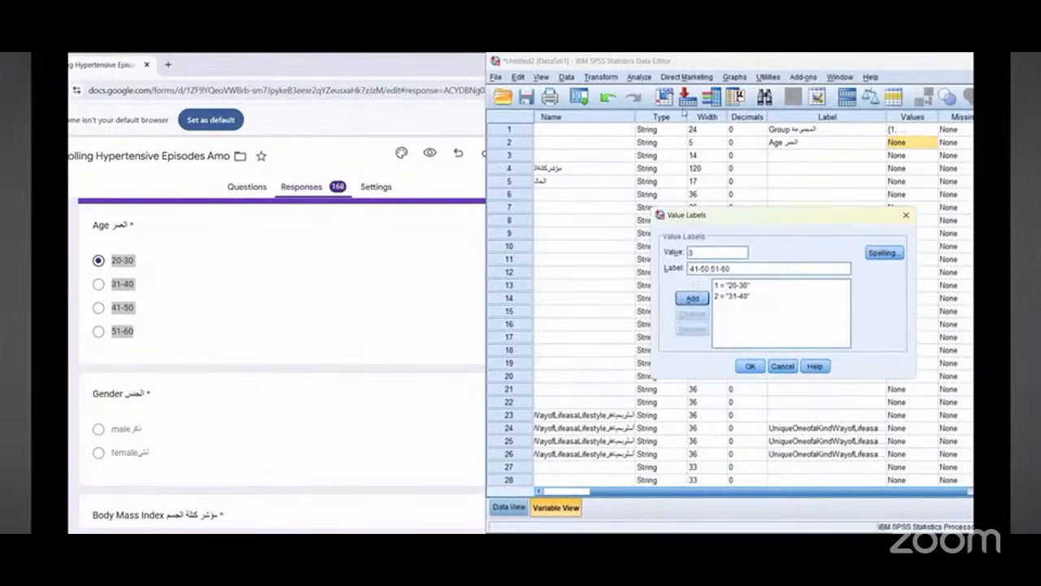
mouse_move(694, 239)
mouse_down()
mouse_move(692, 266)
mouse_move(683, 257)
mouse_up()
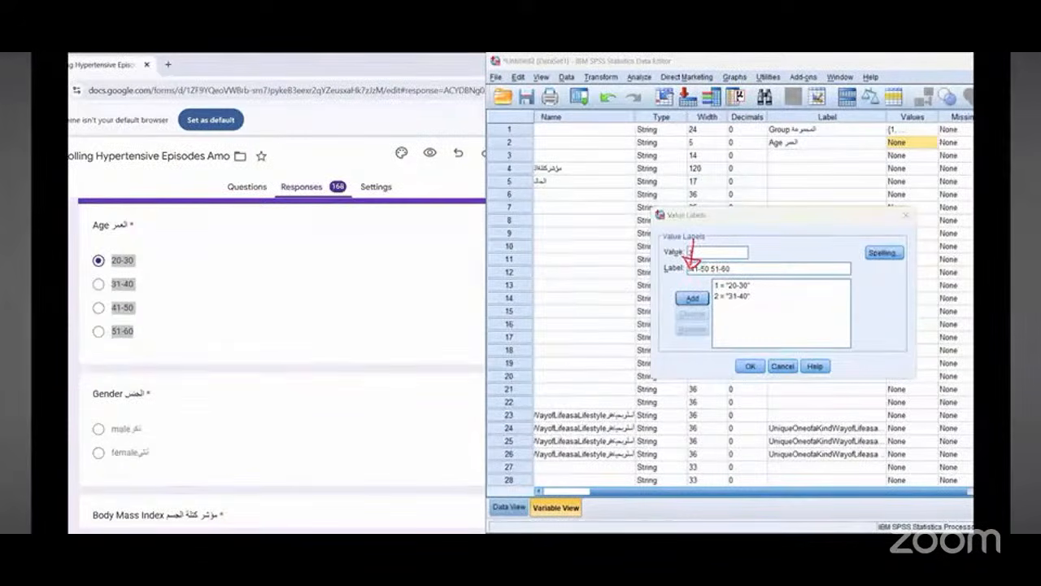
key(Escape)
key(BackSpace)
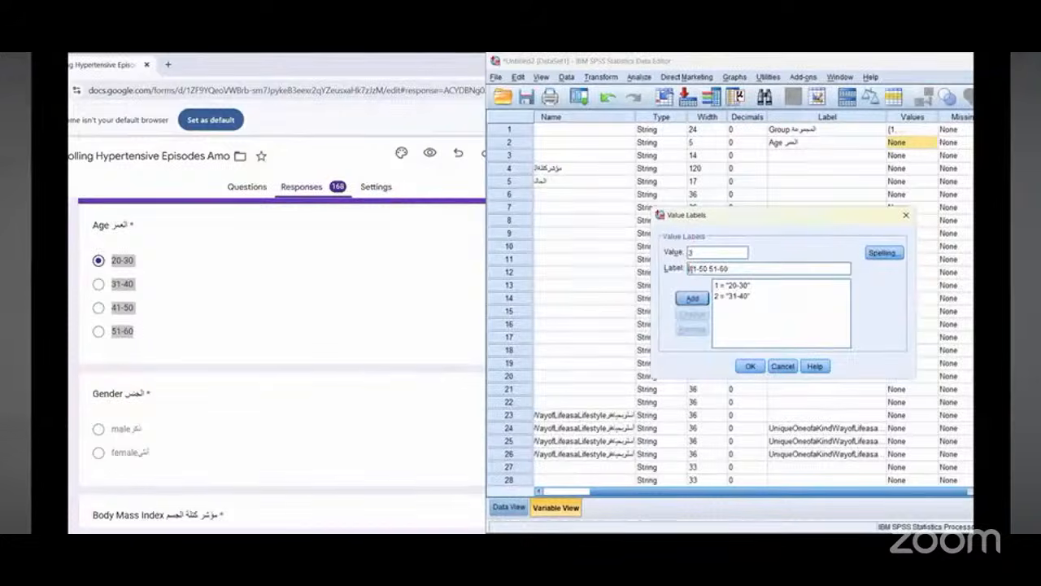
key(End)
key(shift+Left)
key(shift+Left)
key(shift+Left)
key(shift+Left)
key(shift+Left)
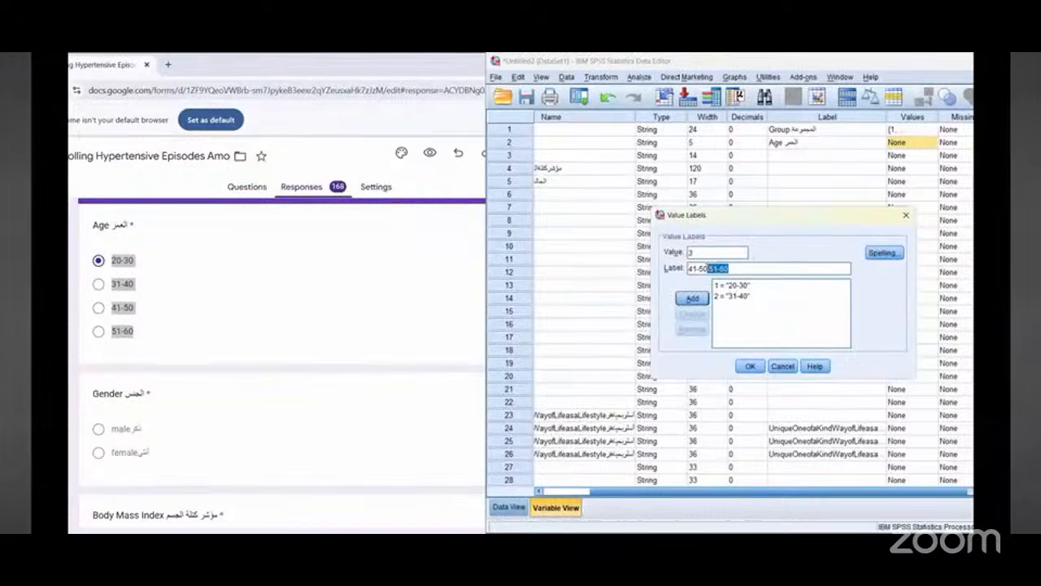
right_click(713, 268)
click(730, 306)
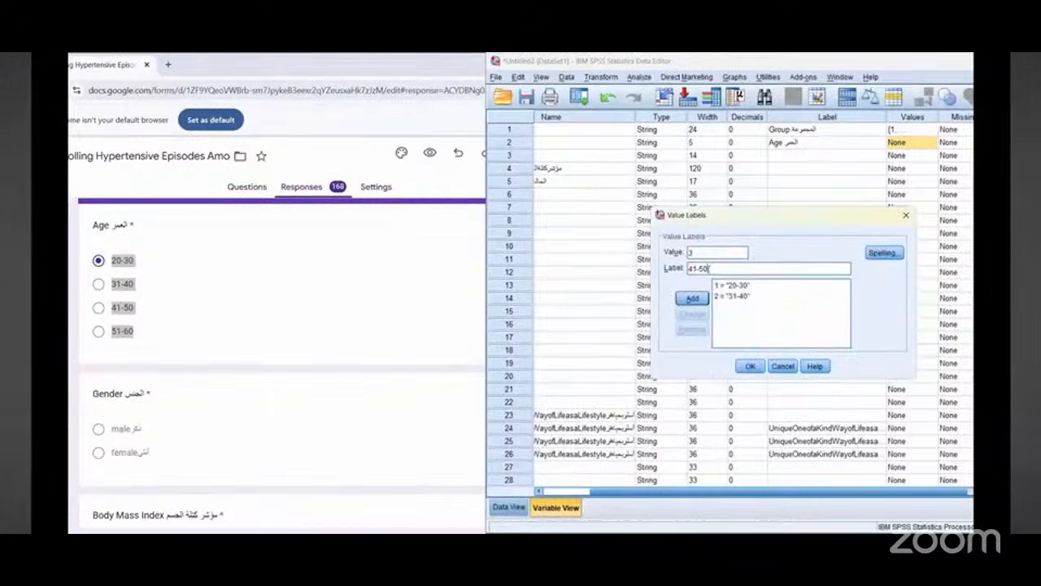
click(692, 298)
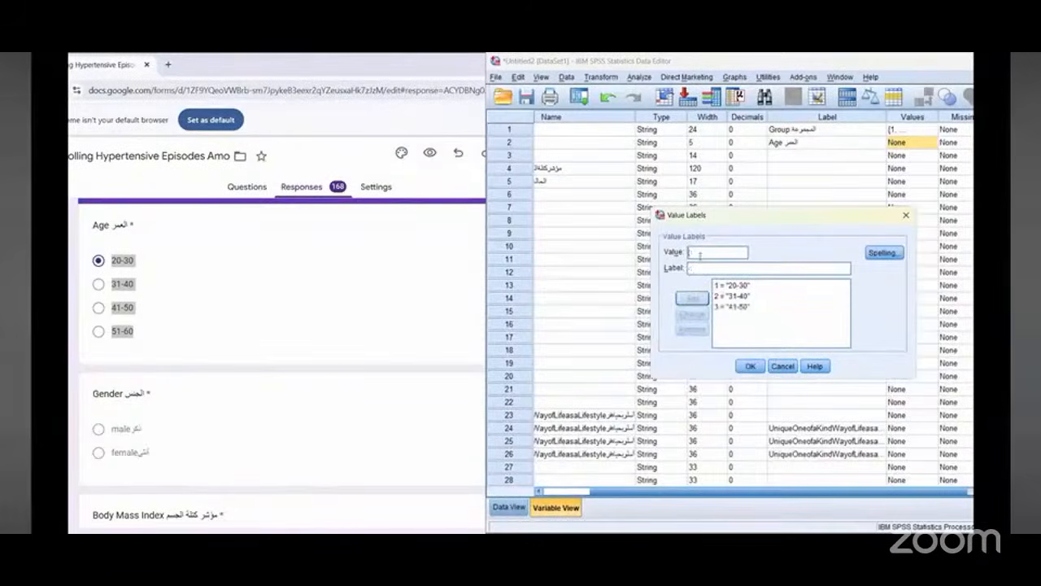
Step: Add value 4 labelled 51-60 from the pasted options and confirm the value labels
text(3)
right_click(710, 267)
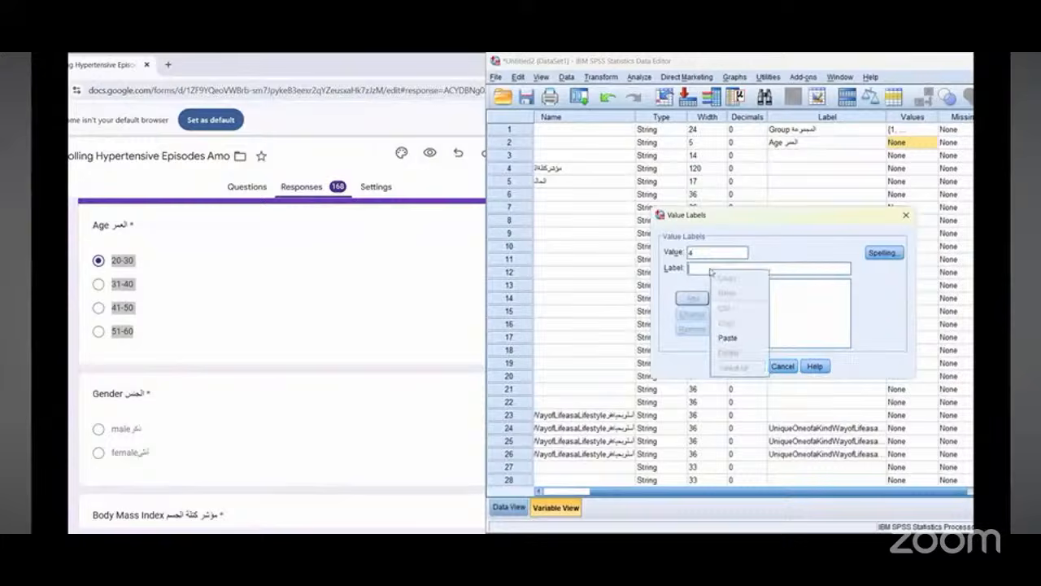
click(732, 340)
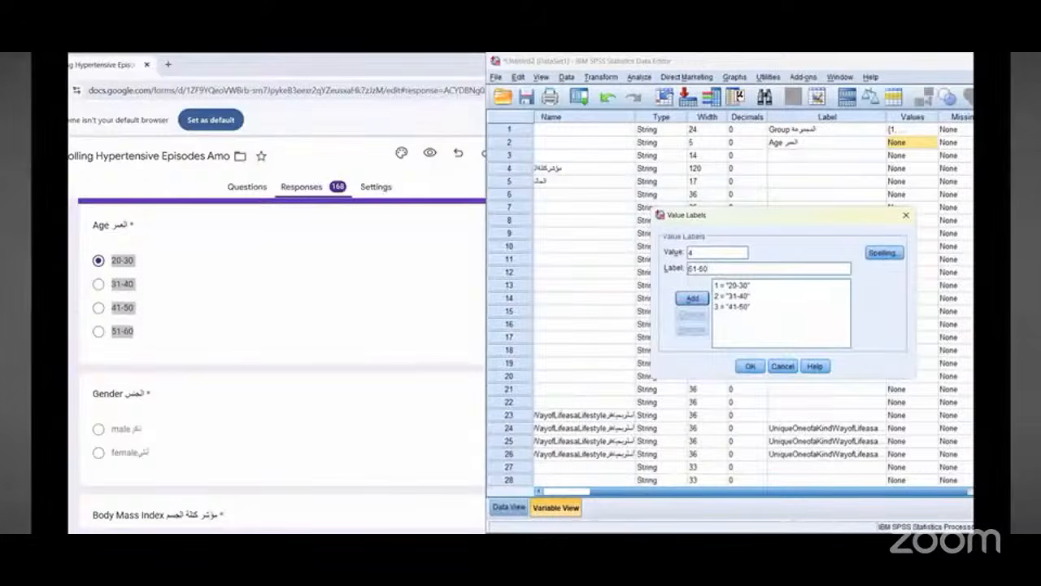
click(692, 298)
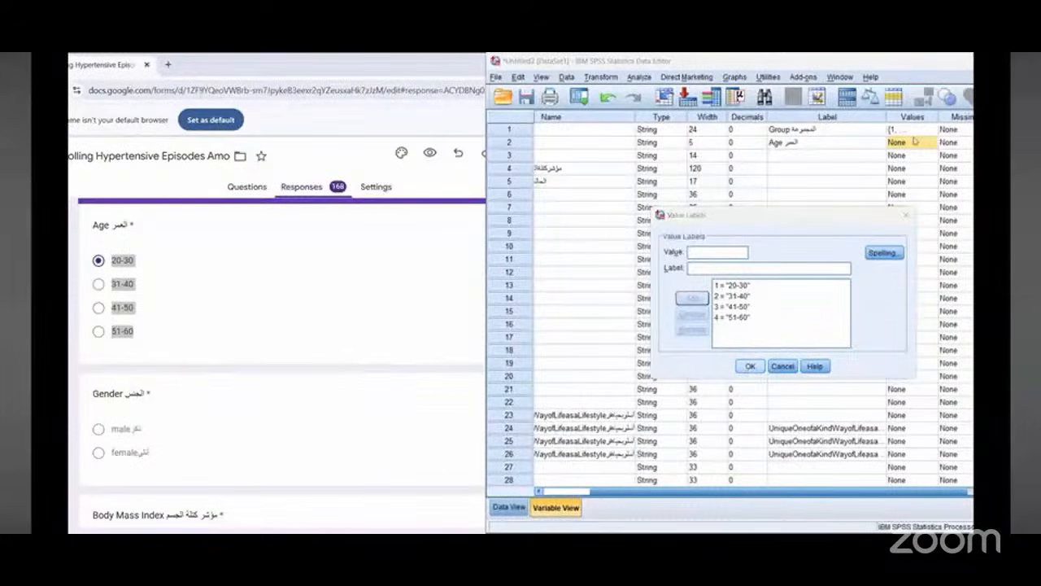
Step: Copy the Gender question title from the form and paste it as the label of variable 3
scroll(216, 284, down, 1)
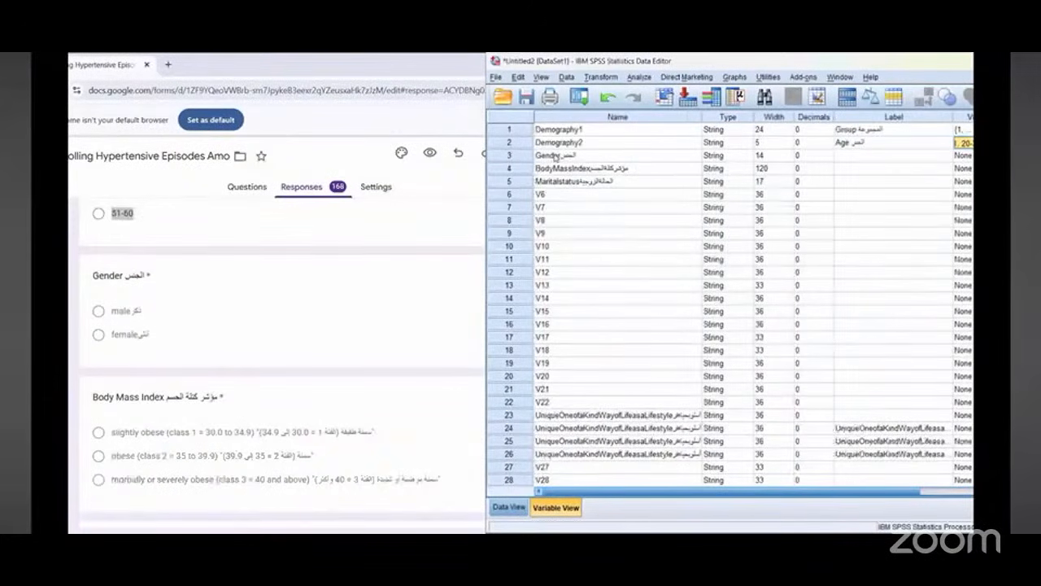
triple_click(94, 277)
right_click(95, 278)
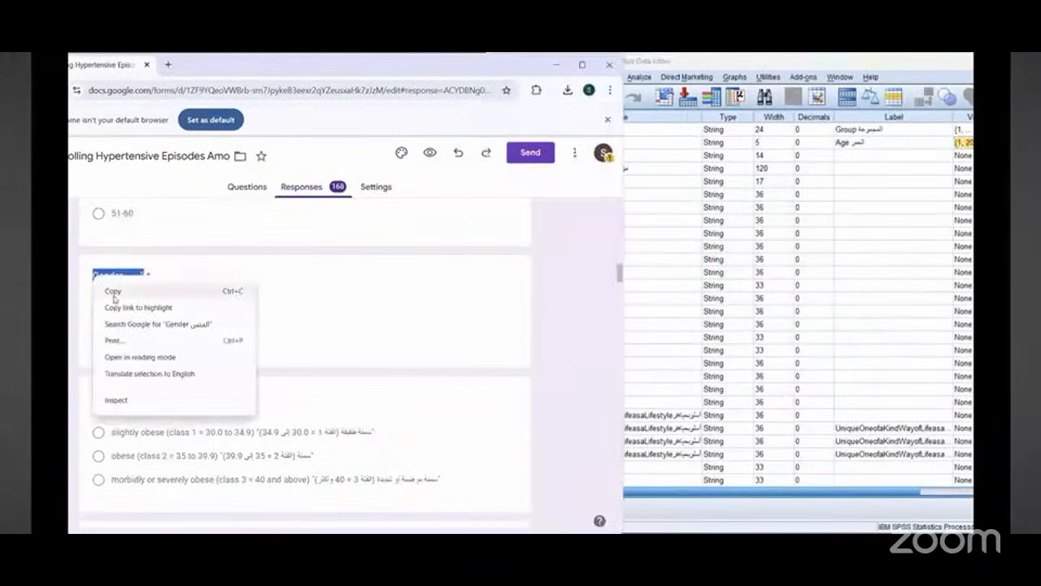
click(112, 291)
click(873, 162)
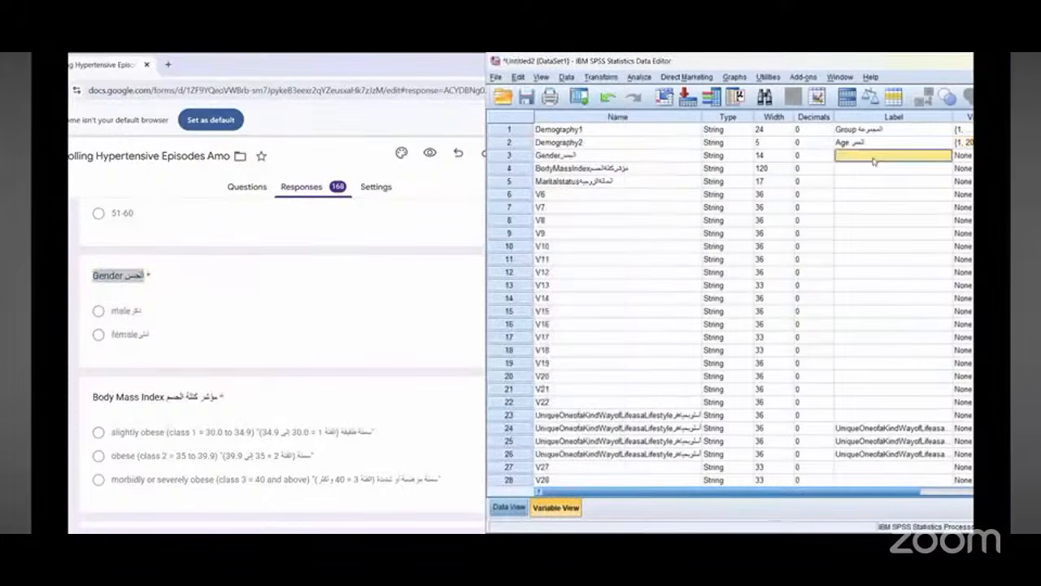
right_click(872, 160)
click(888, 179)
Step: Rename variable 3 to Demography3
click(560, 154)
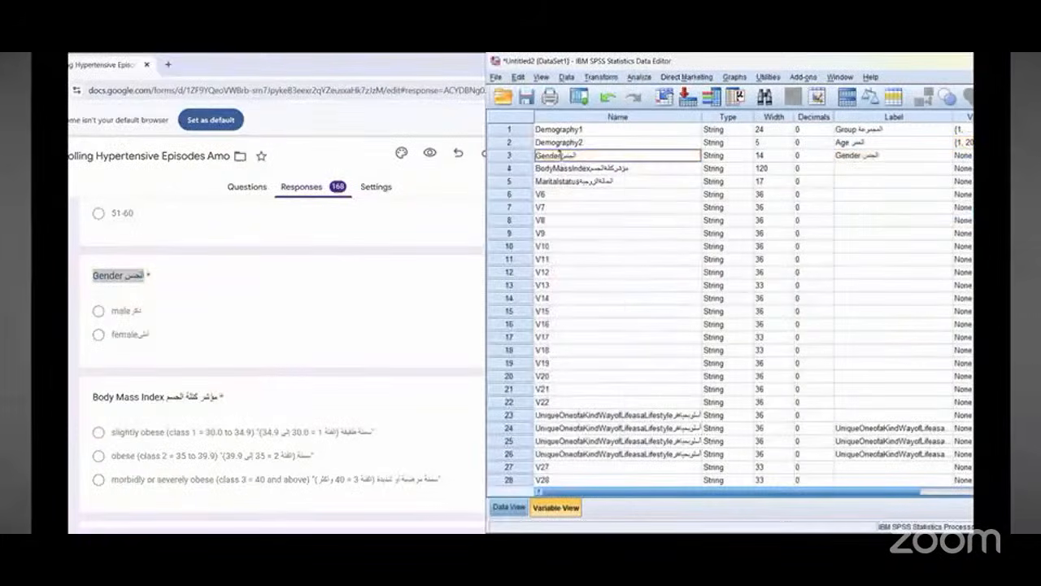
double_click(560, 154)
text(De)
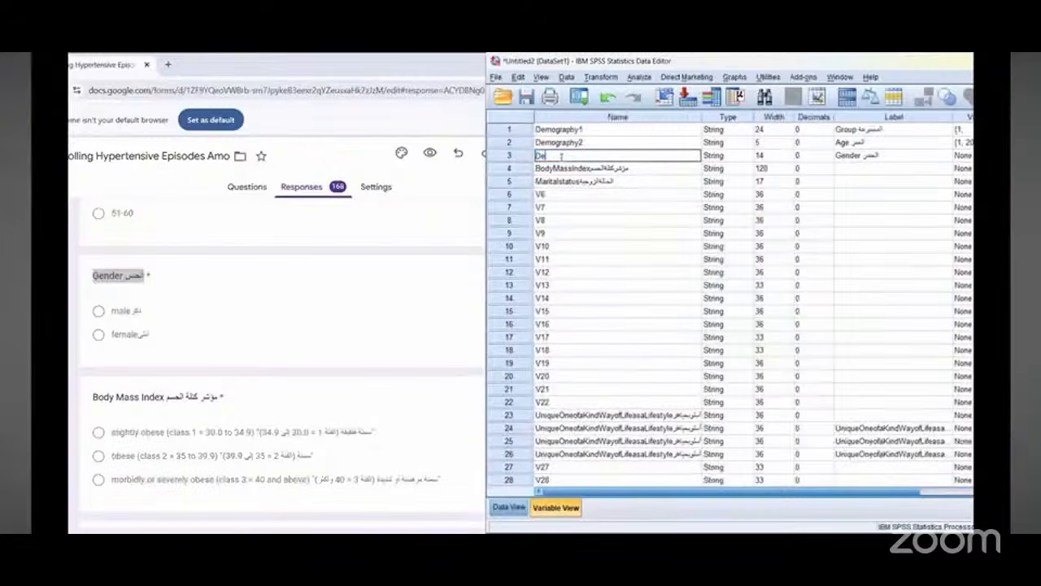
text(mography)
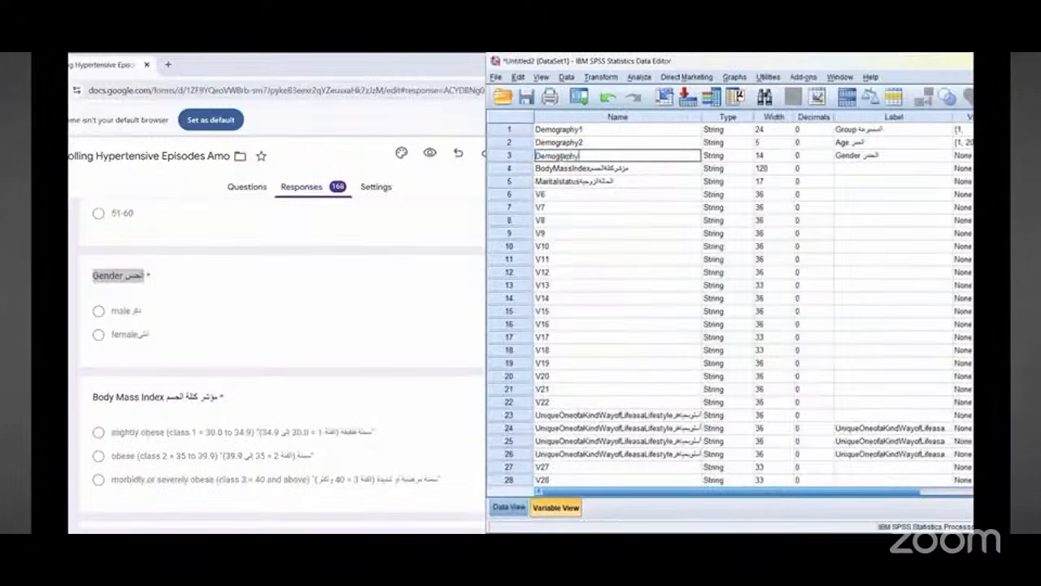
text(3)
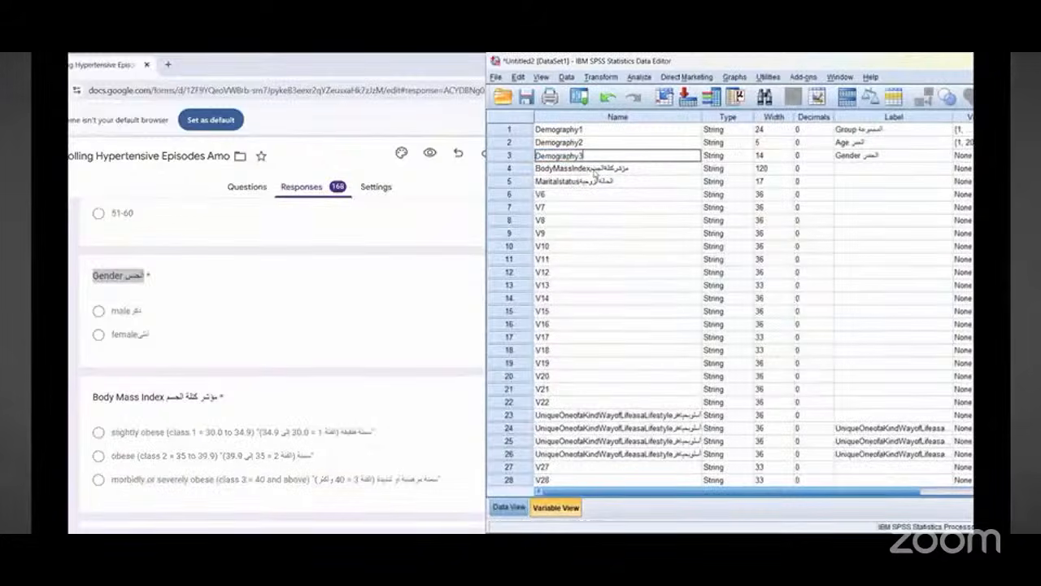
Step: Rename variable 4 to Demography4
click(595, 174)
double_click(595, 168)
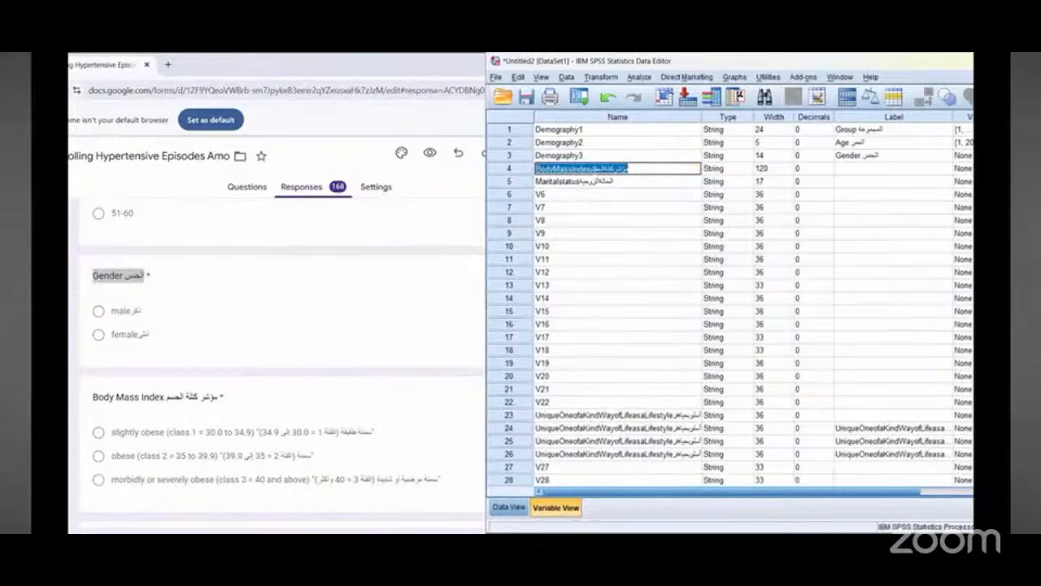
text(Demography)
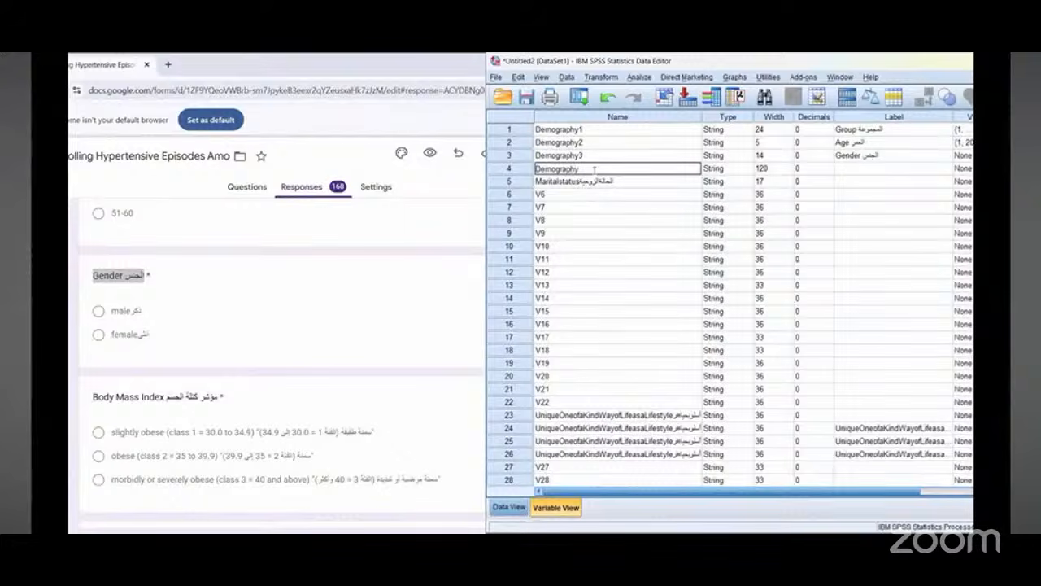
text(4)
Step: Copy the Body Mass Index question title from the form and paste it as the label of variable 4
click(874, 169)
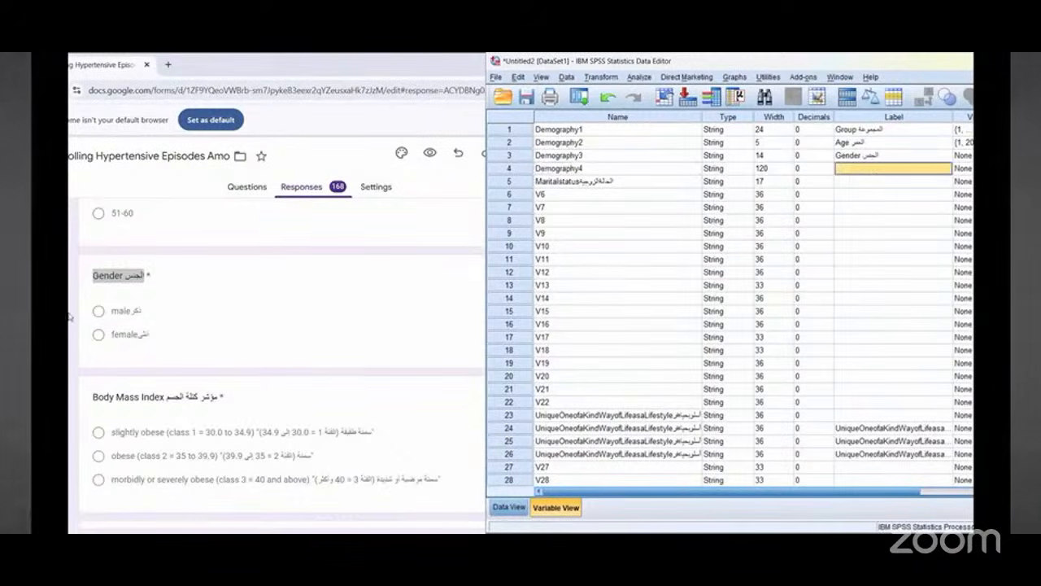
scroll(156, 324, down, 2)
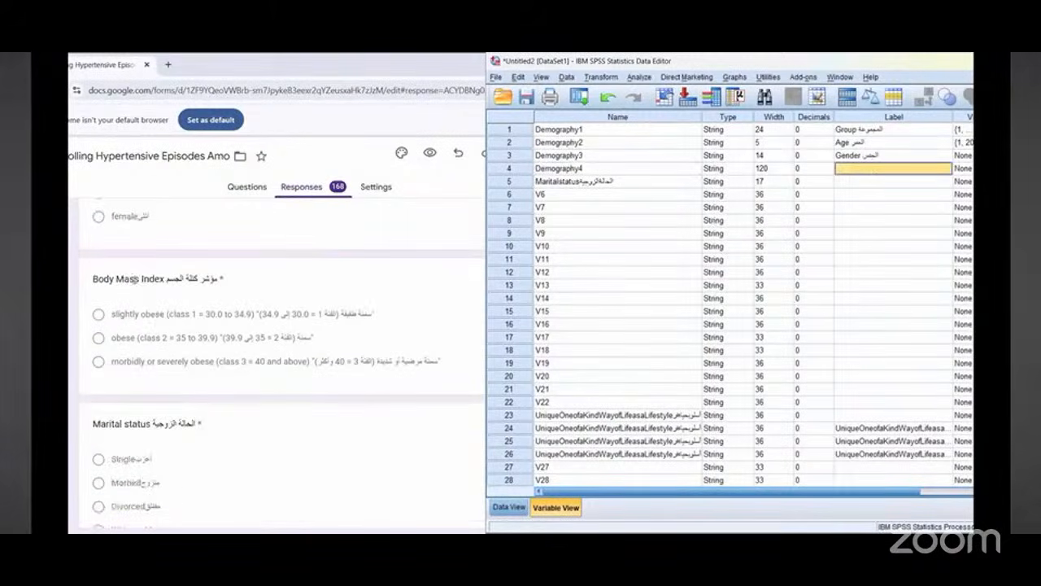
triple_click(134, 279)
right_click(132, 283)
click(148, 295)
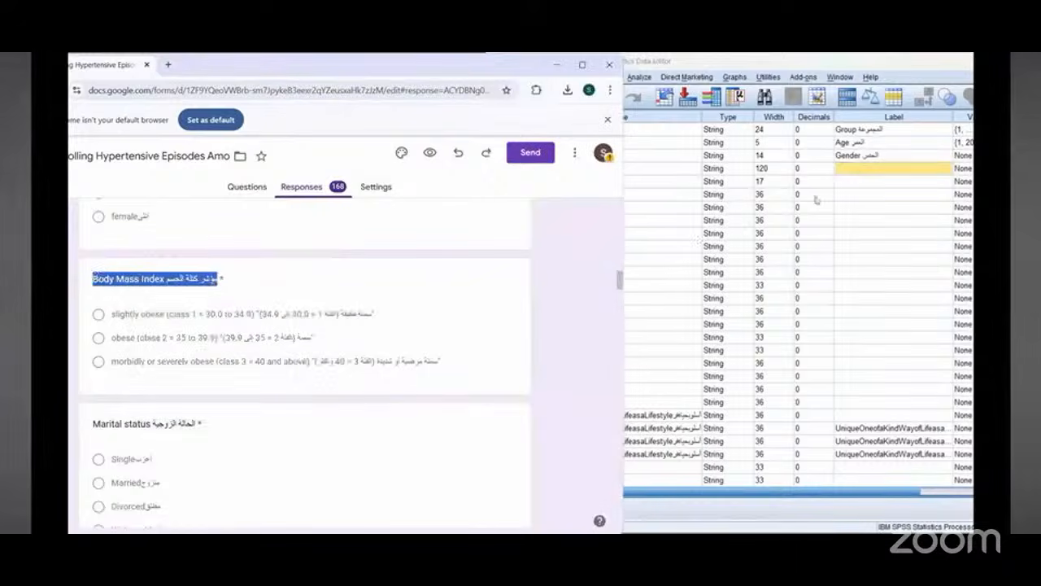
right_click(863, 168)
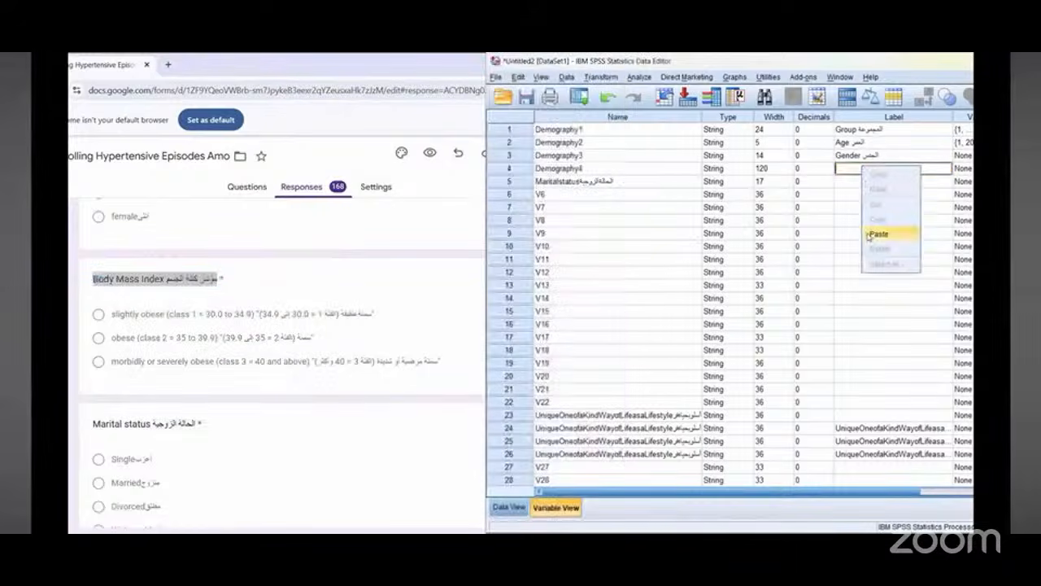
click(872, 233)
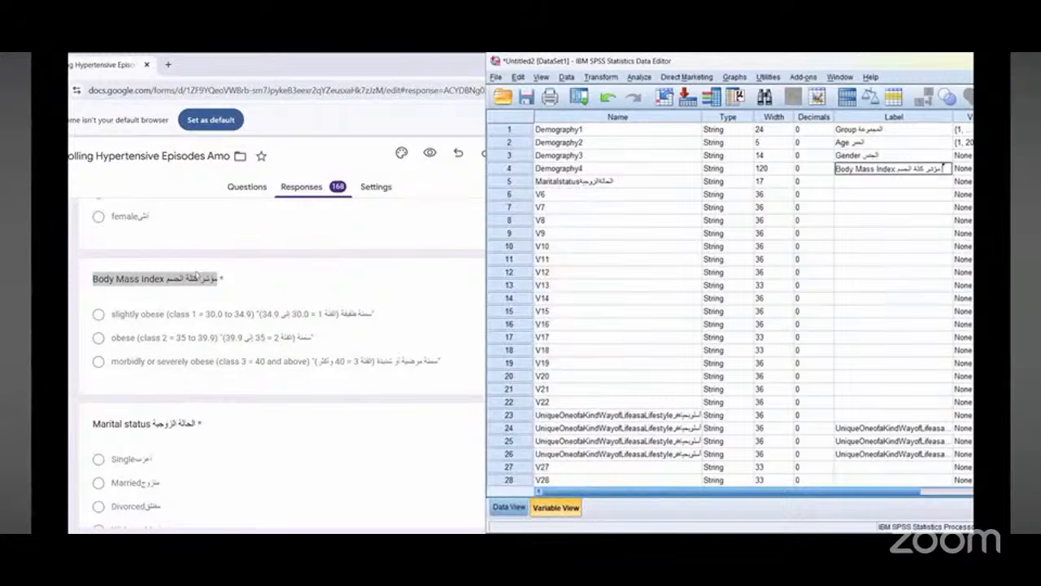
Step: Copy the Marital status question title from the form and paste it as the label of variable 5
scroll(189, 339, down, 2)
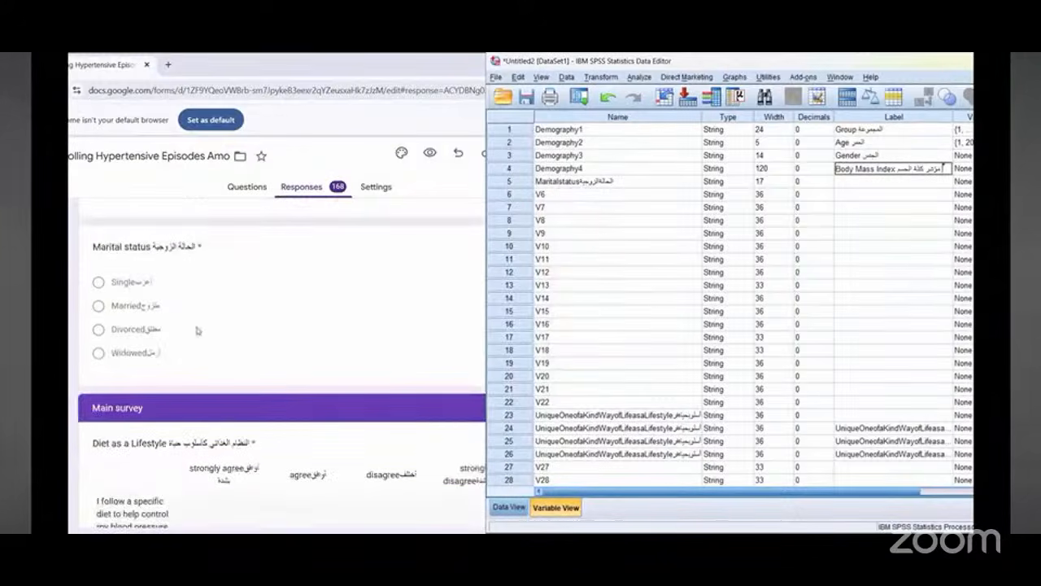
triple_click(146, 246)
right_click(140, 244)
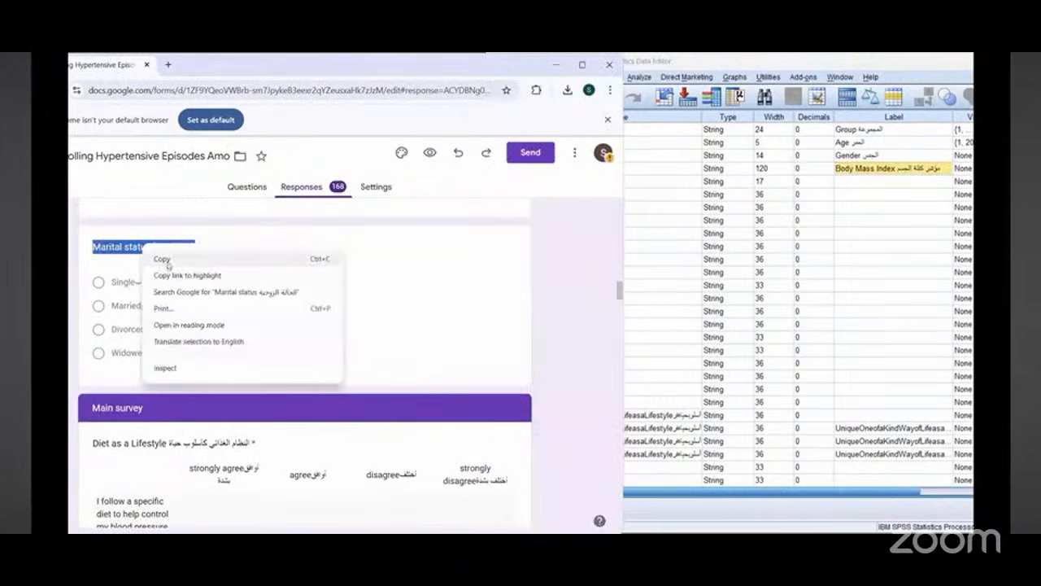
click(167, 265)
click(721, 180)
key(ctrl+v)
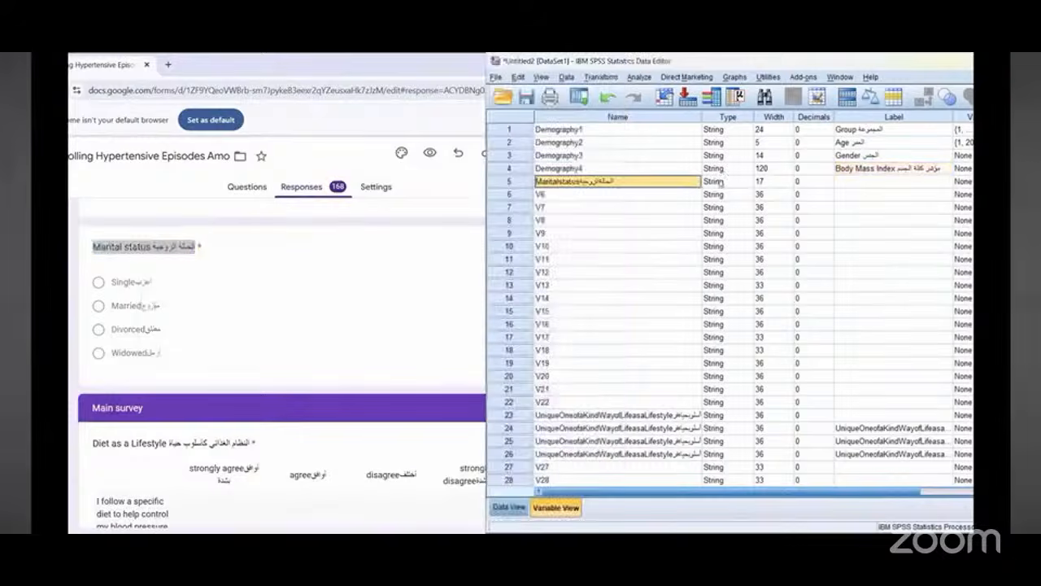
click(872, 180)
right_click(872, 181)
click(887, 205)
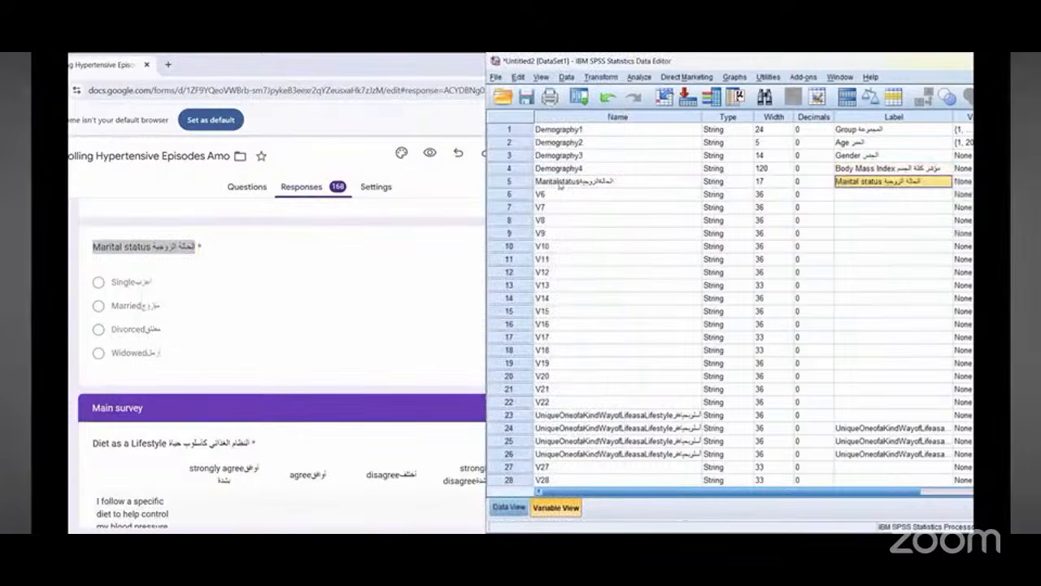
Step: Rename variable 5 to Demography5
click(569, 180)
click(569, 181)
text(Demogra)
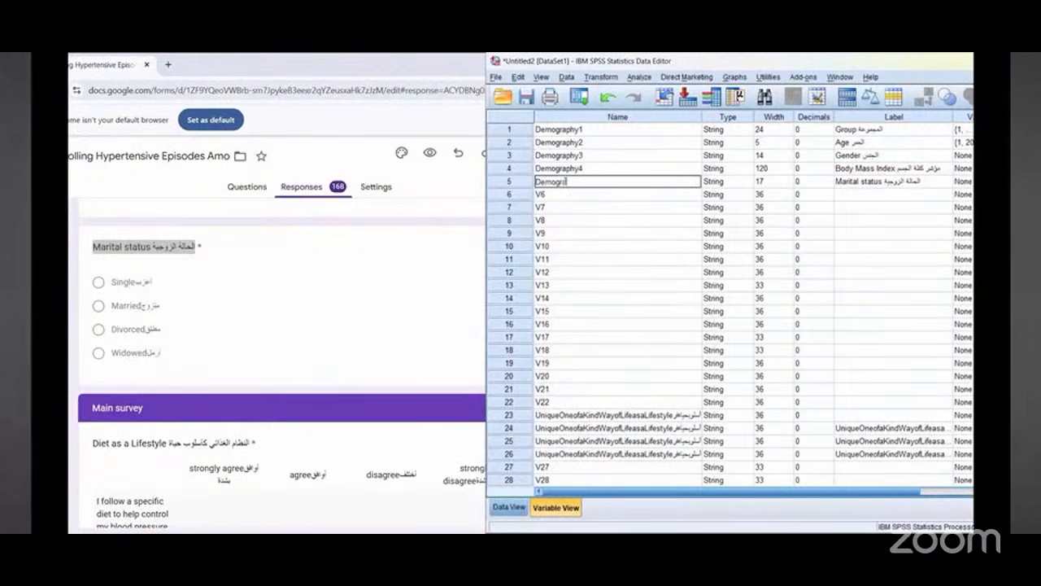
text(phy)
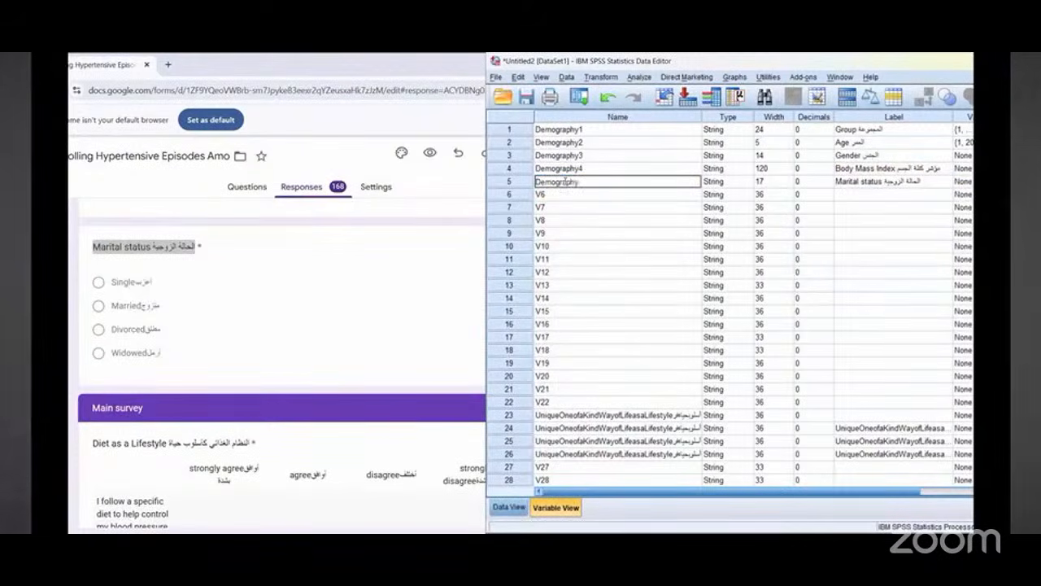
text(5)
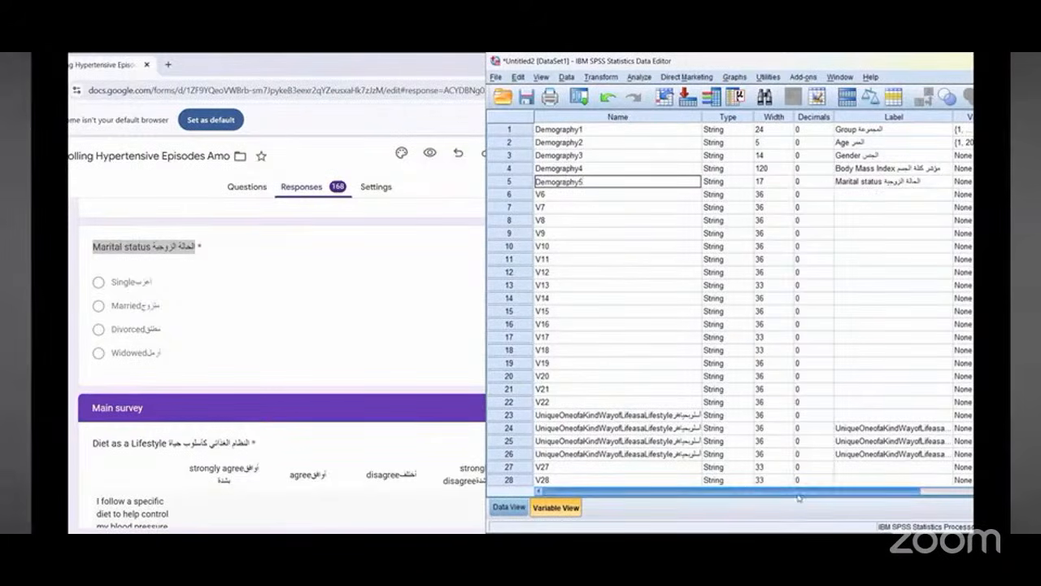
click(887, 229)
click(876, 195)
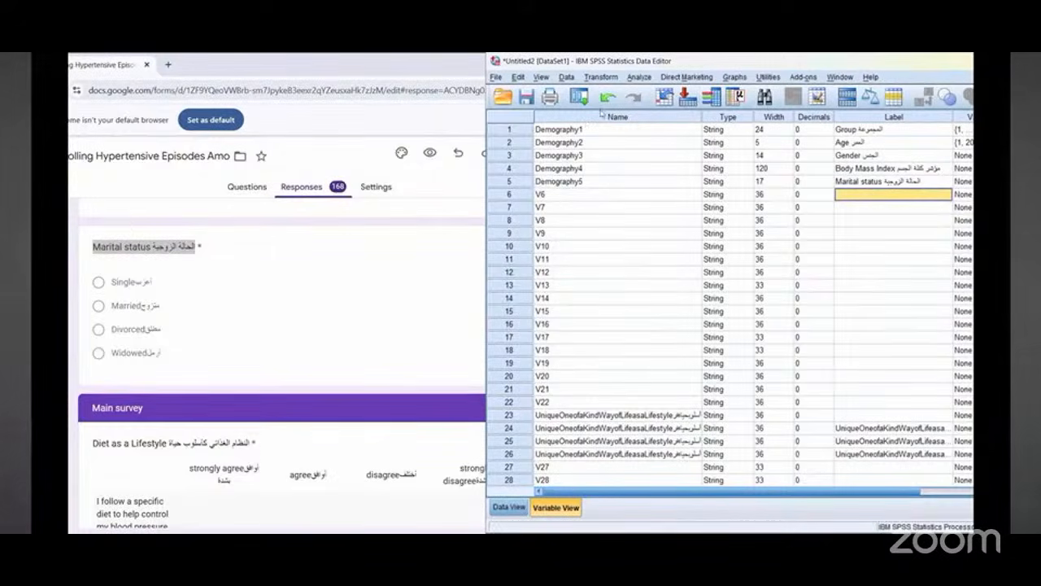
Step: Open the Gender variable's value labels and add value 1 labelled with the copied male option text
mouse_move(155, 216)
mouse_down()
mouse_move(113, 158)
mouse_move(68, 140)
mouse_up()
mouse_move(626, 195)
mouse_down()
mouse_move(597, 143)
mouse_move(605, 179)
mouse_up()
drag(604, 366, 587, 384)
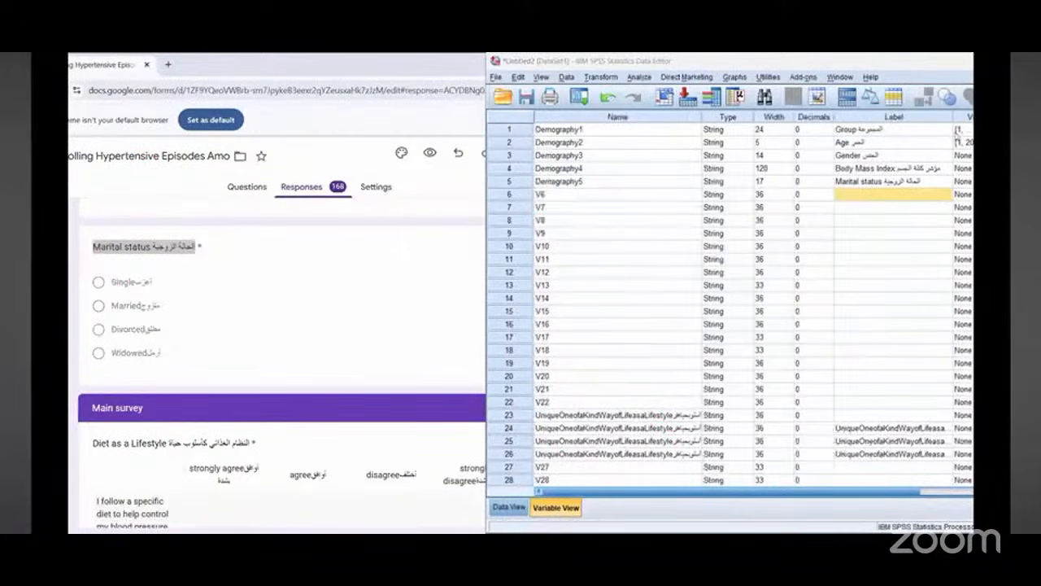
click(823, 493)
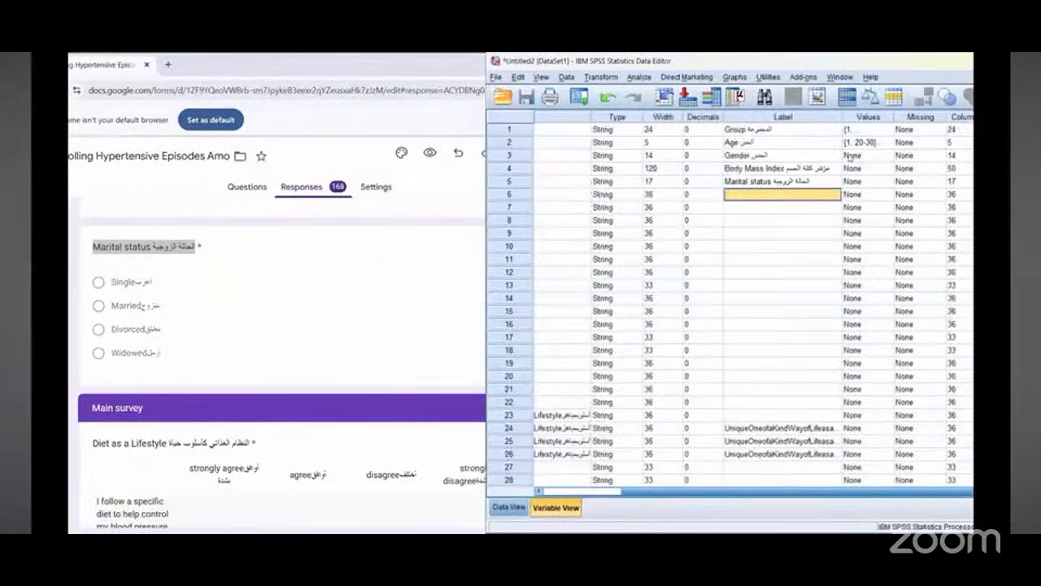
click(842, 494)
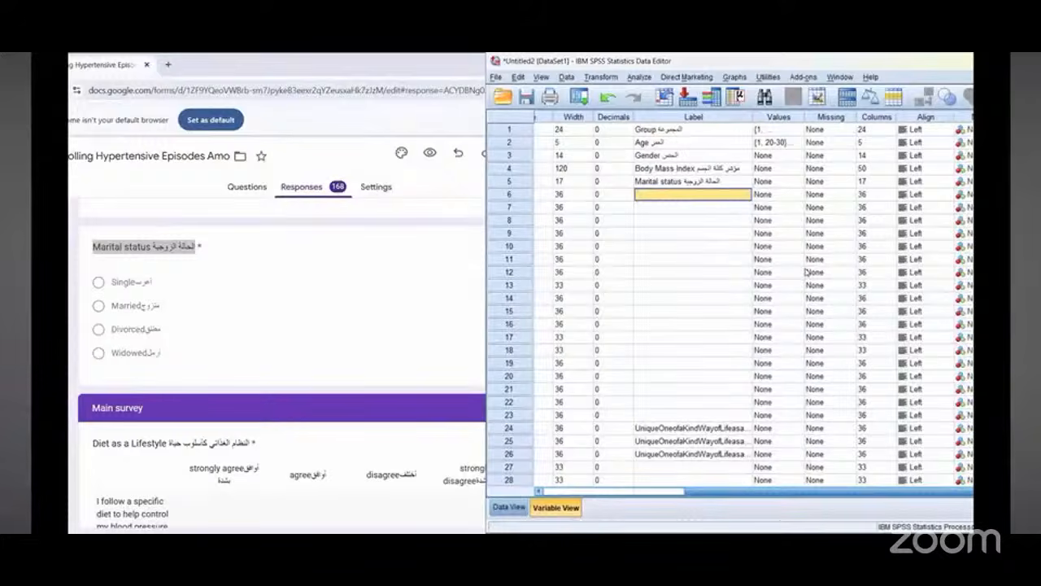
scroll(462, 227, up, 2)
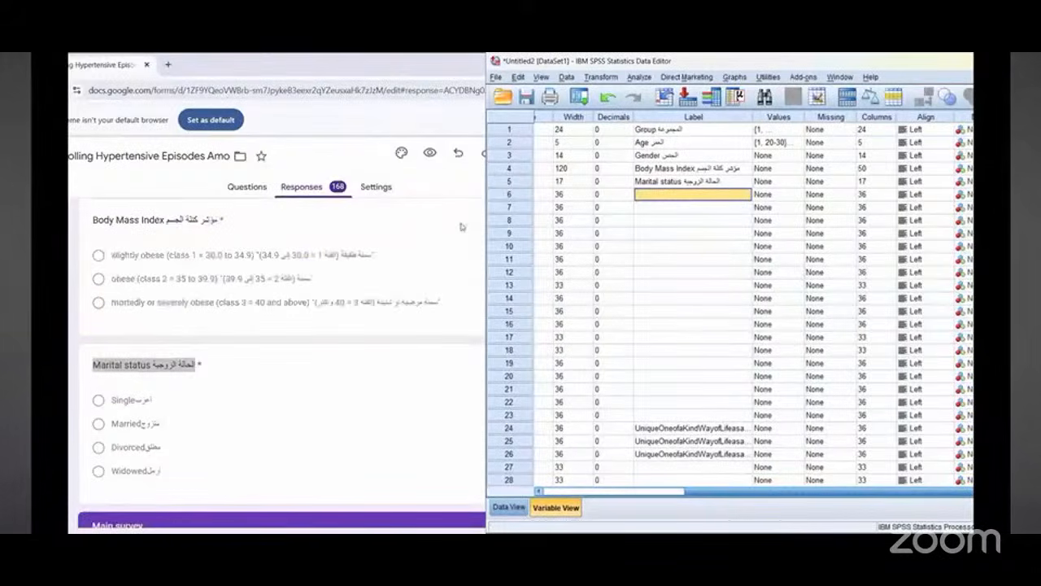
scroll(362, 305, up, 2)
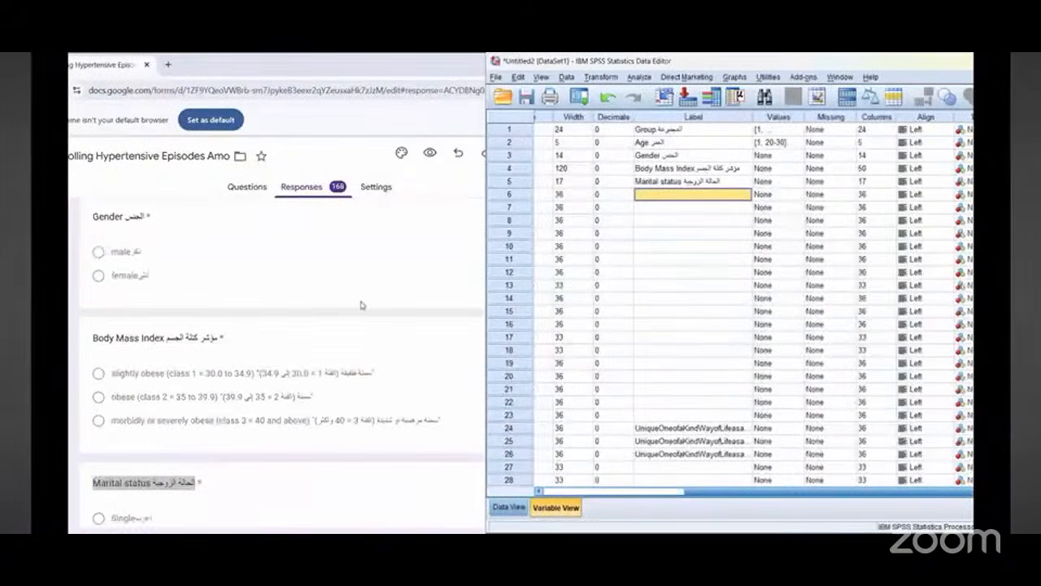
double_click(132, 253)
right_click(130, 256)
click(142, 267)
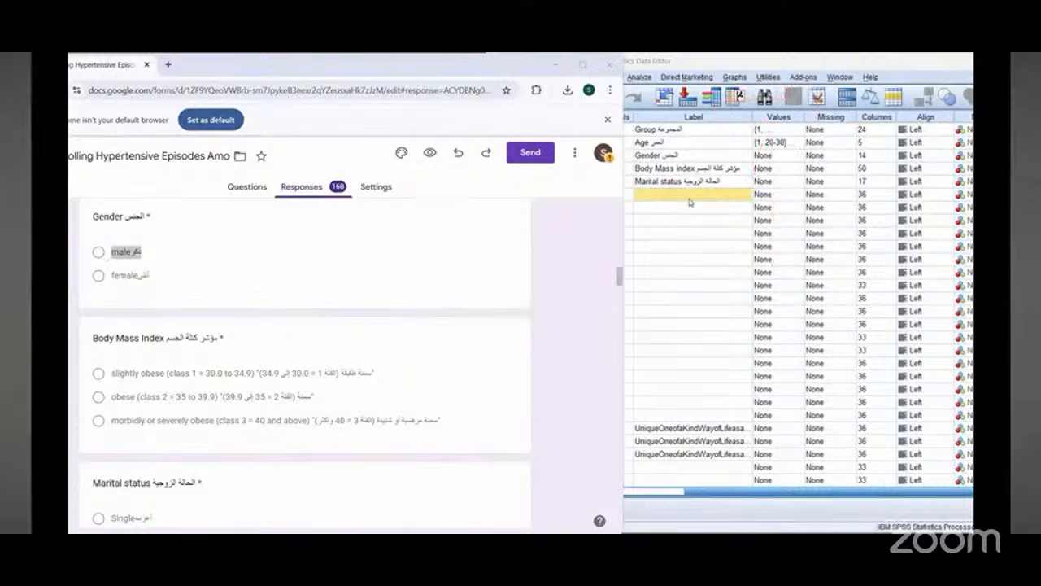
click(795, 161)
right_click(700, 267)
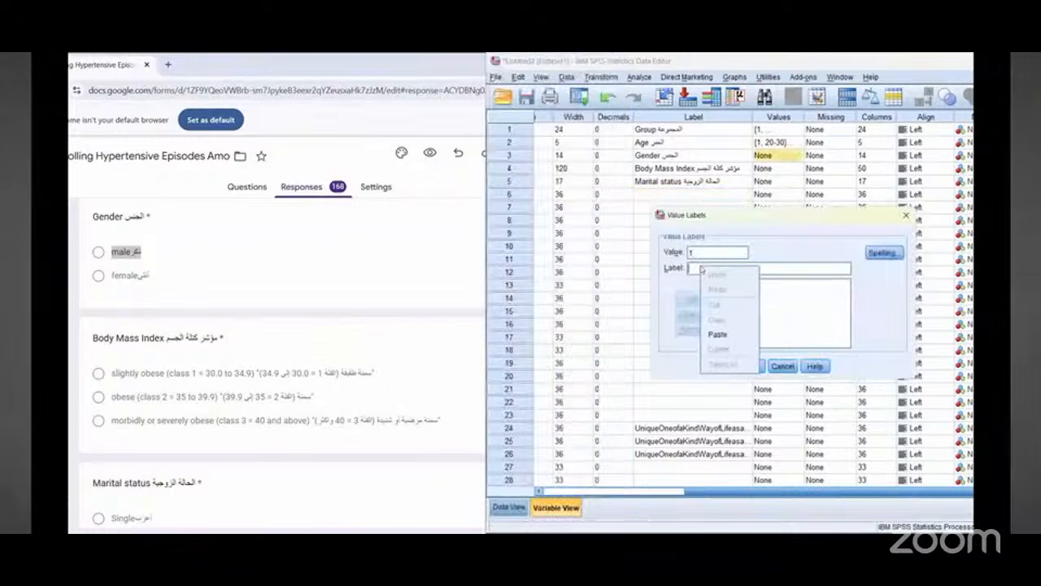
click(719, 330)
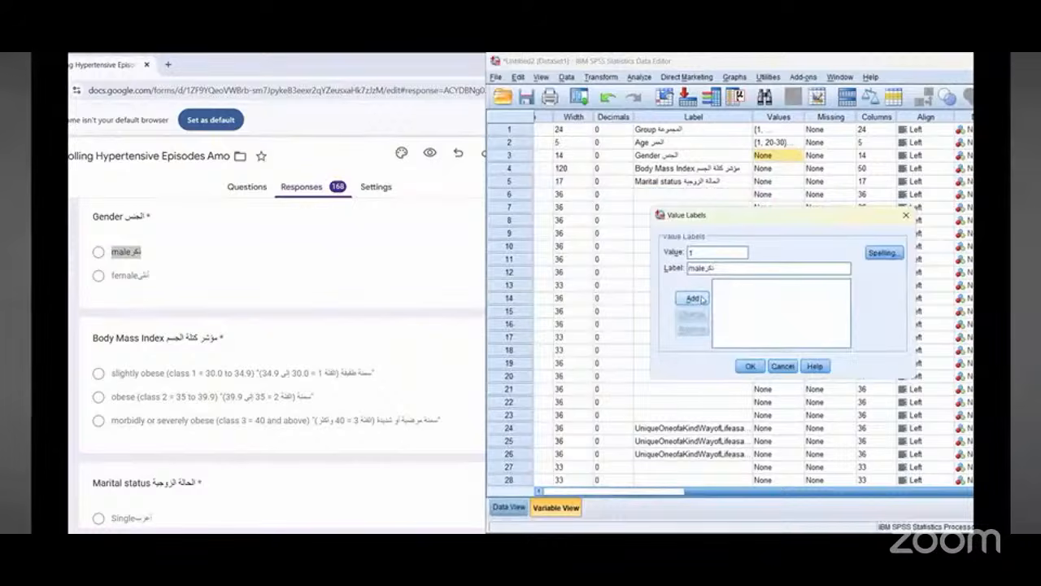
click(703, 299)
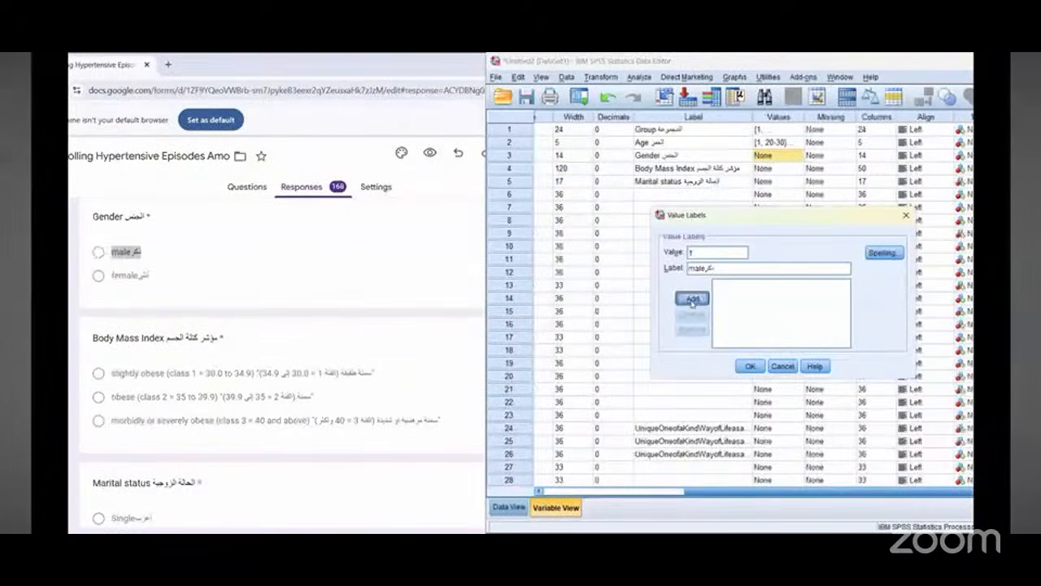
Step: Copy the female option text from the Gender question, add it as value 2 in Gender's value labels, and close the dialog
click(124, 277)
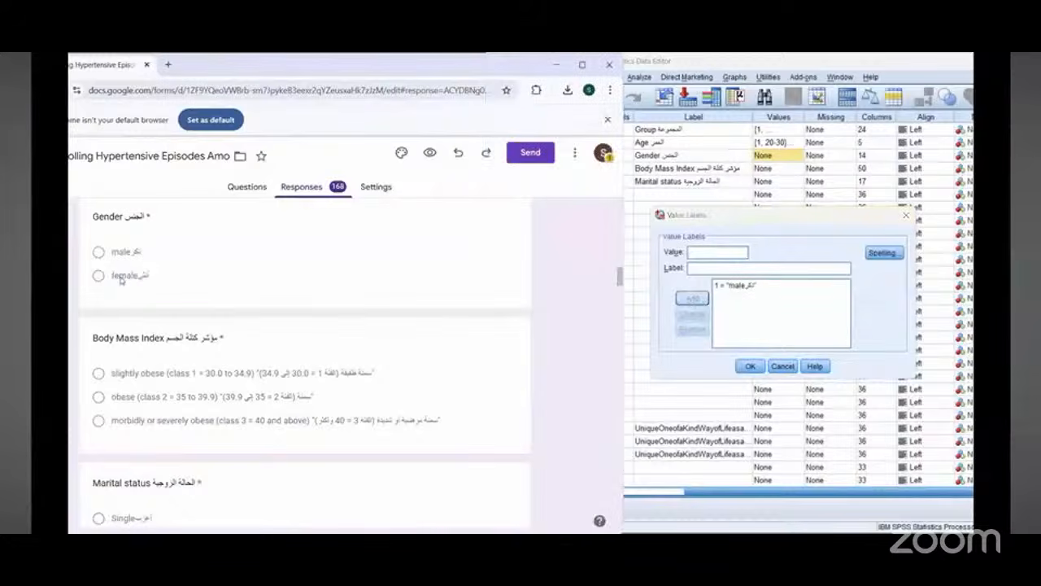
double_click(122, 276)
right_click(124, 282)
click(275, 292)
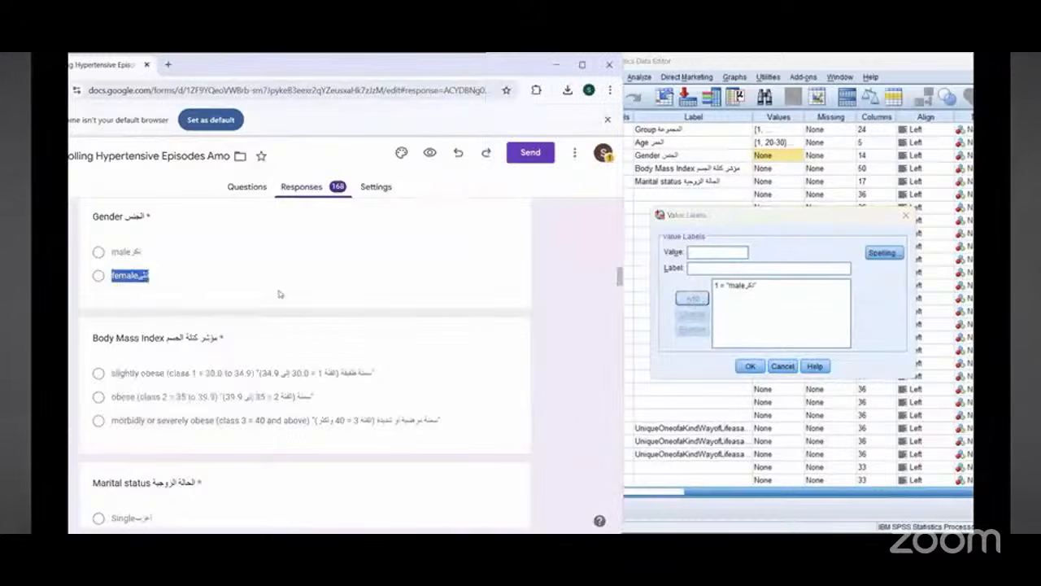
click(702, 254)
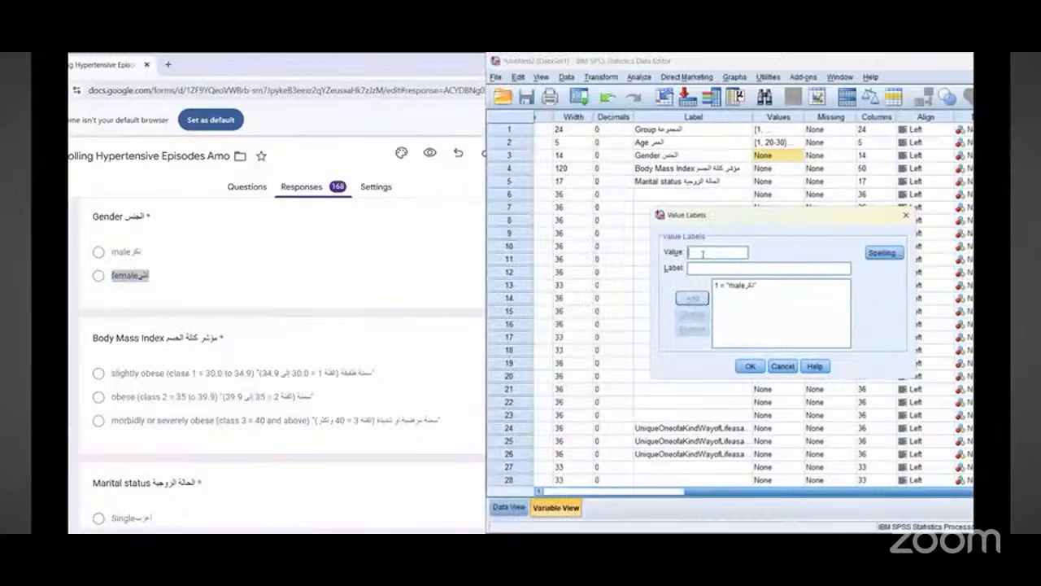
text(2)
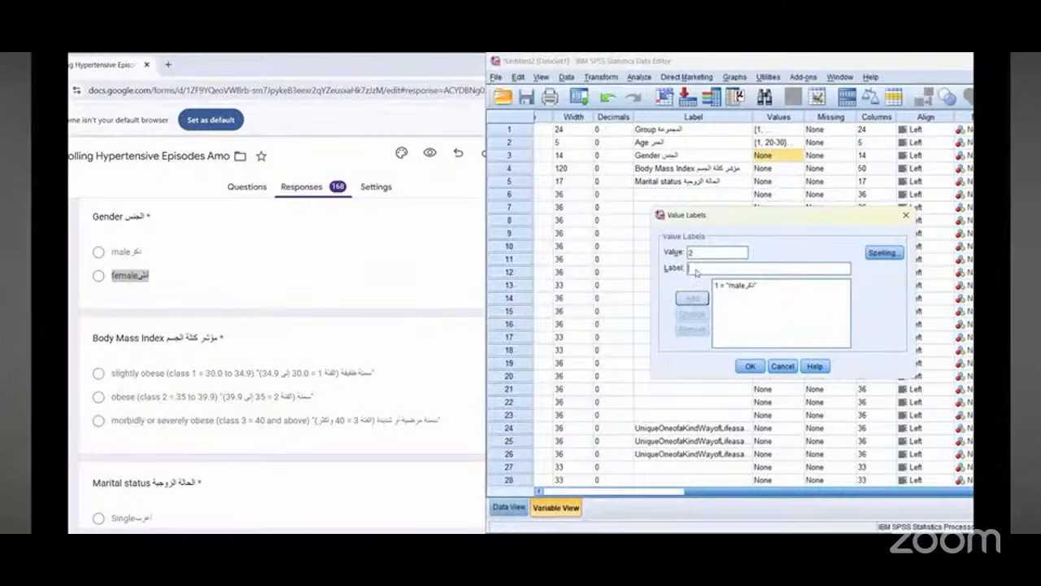
right_click(697, 270)
click(723, 337)
click(693, 299)
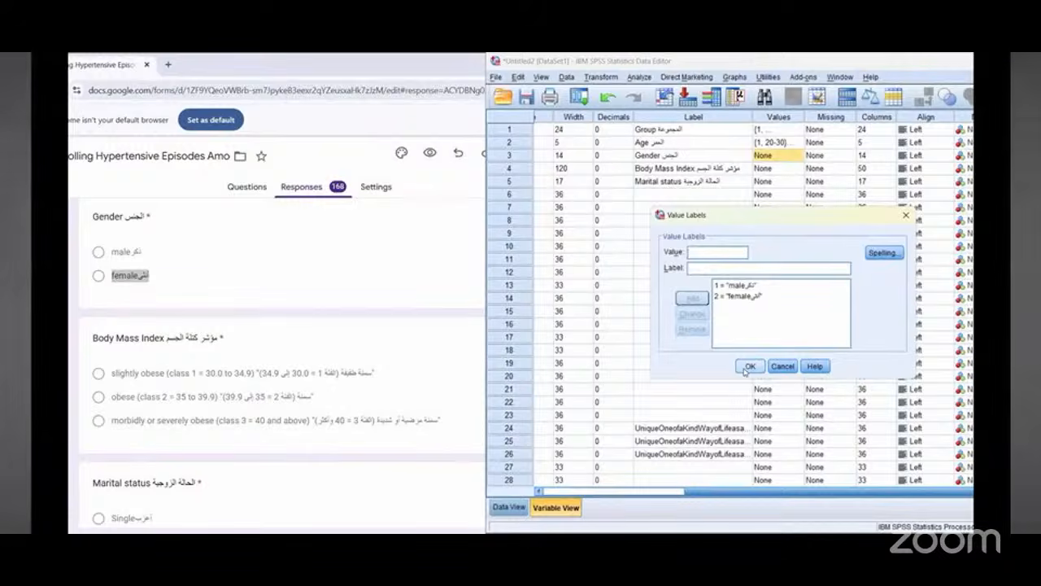
click(746, 367)
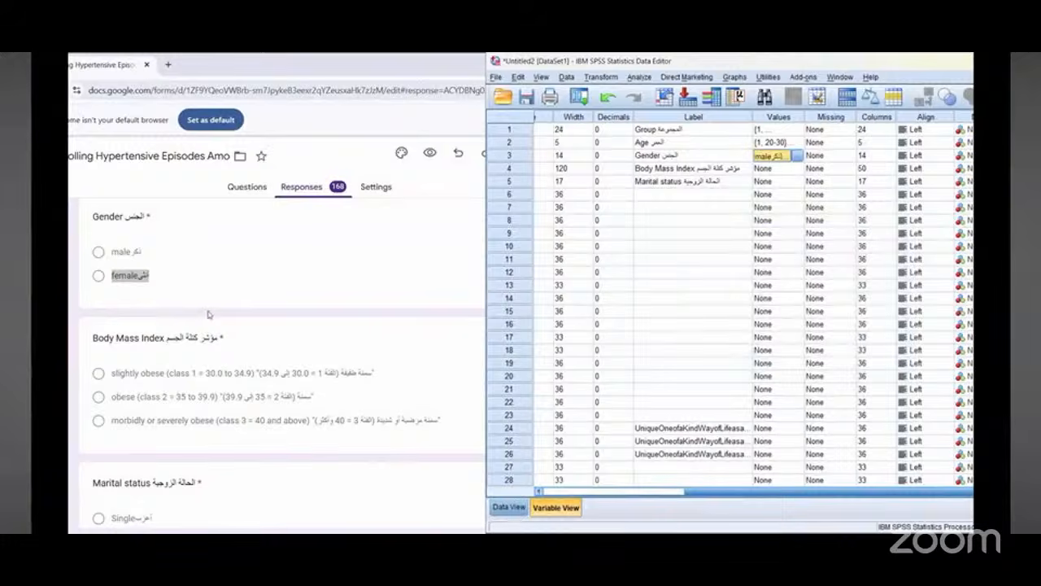
Step: Copy the slightly obese option text and add it as value 1 in the Body Mass Index variable's value labels
scroll(209, 314, down, 2)
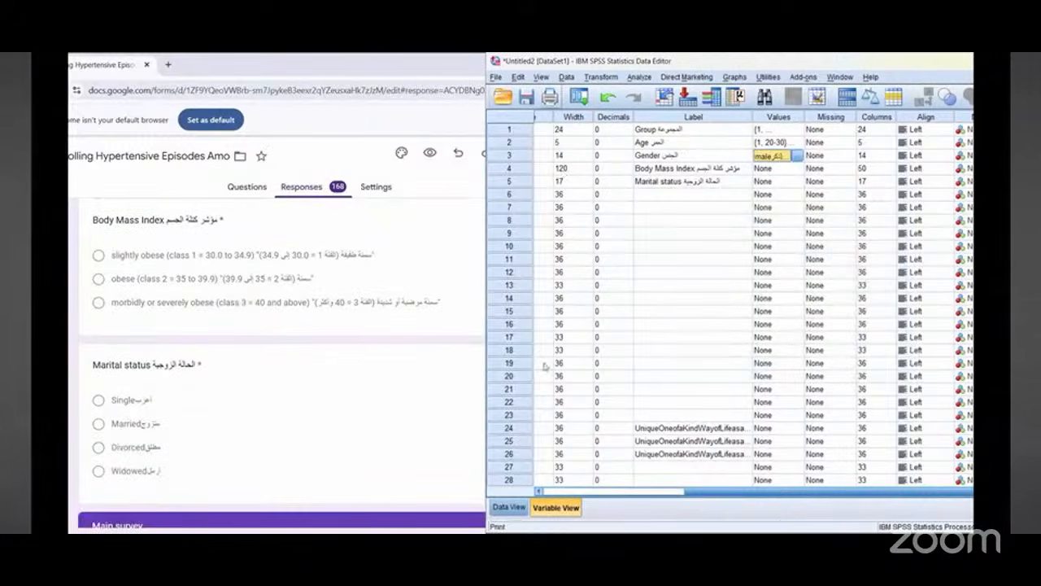
mouse_move(533, 380)
mouse_down()
mouse_move(506, 486)
mouse_move(486, 510)
mouse_move(547, 529)
mouse_move(513, 532)
mouse_move(492, 481)
mouse_up()
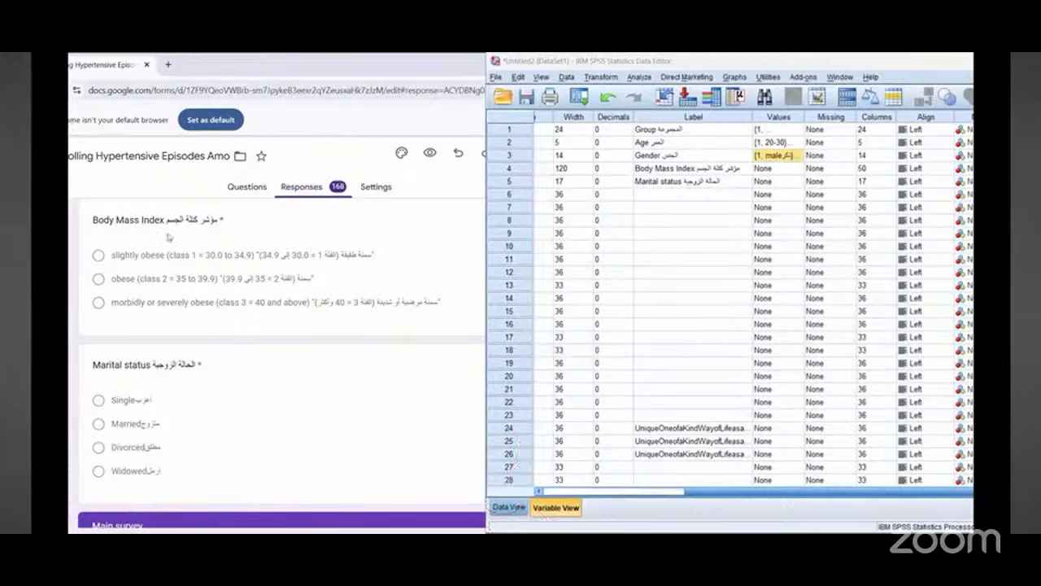
click(149, 265)
drag(145, 255, 401, 256)
right_click(342, 257)
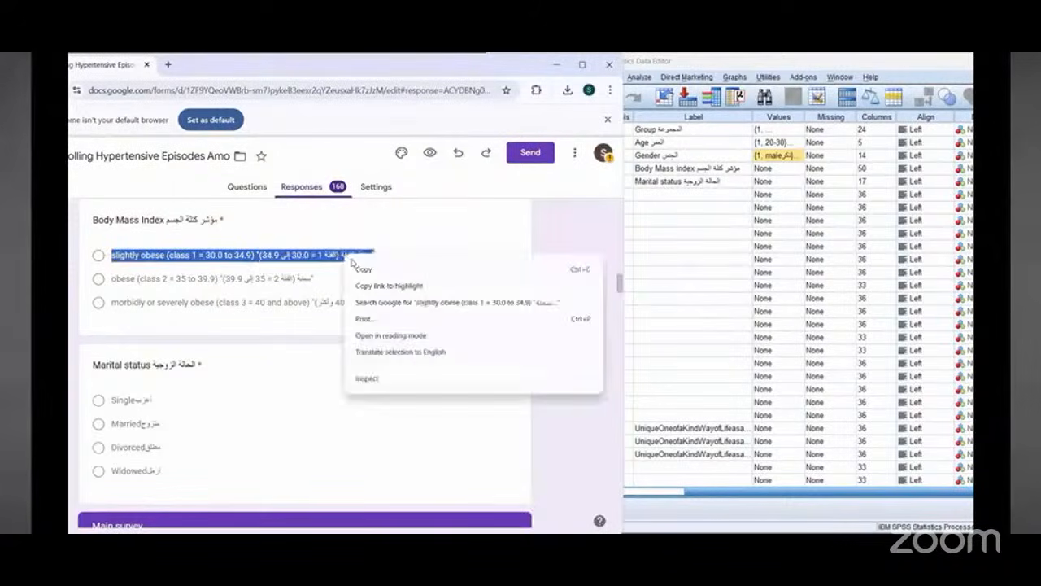
click(370, 269)
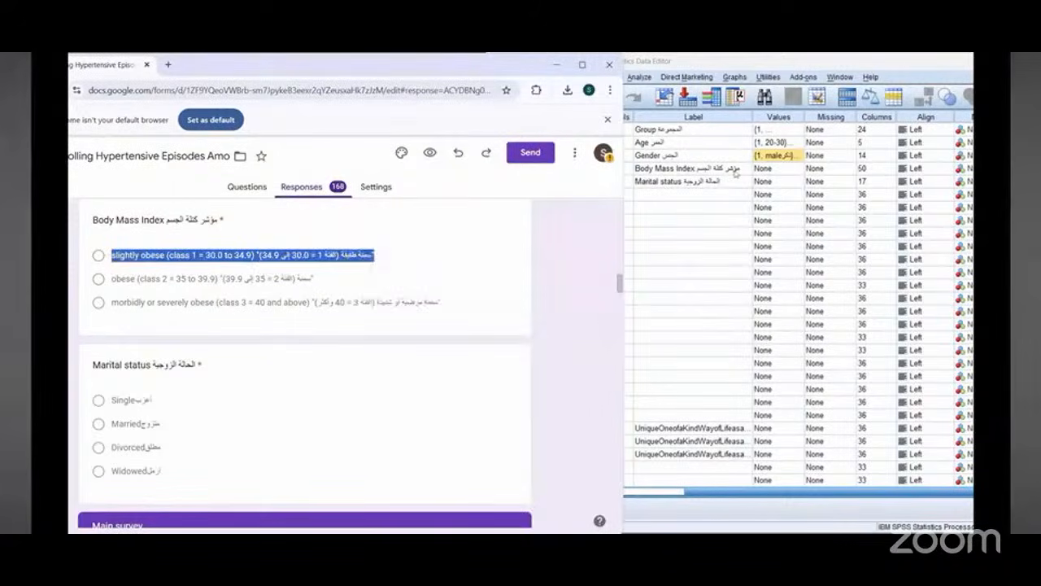
click(854, 159)
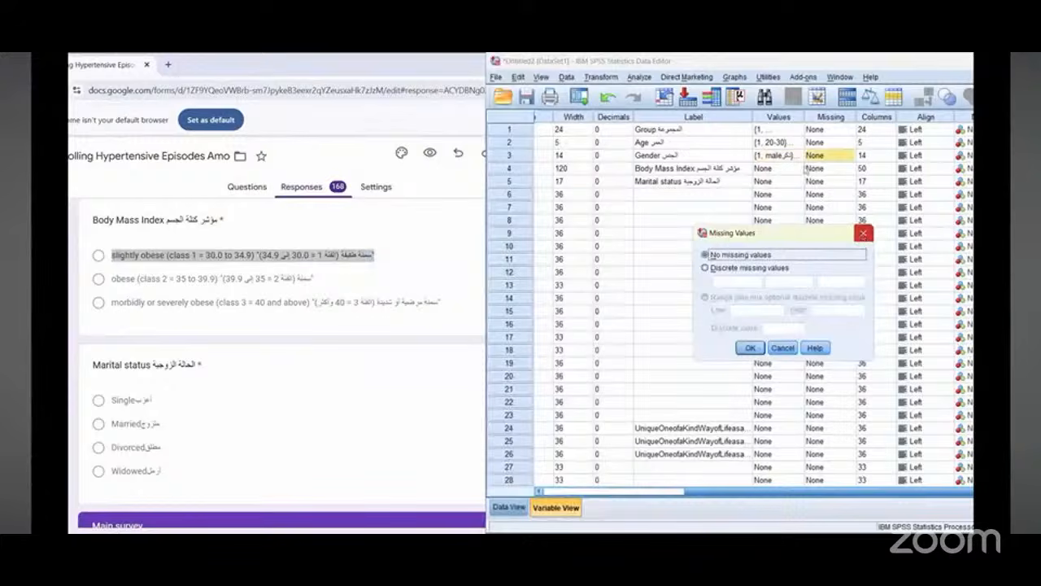
key(Escape)
click(781, 167)
click(798, 168)
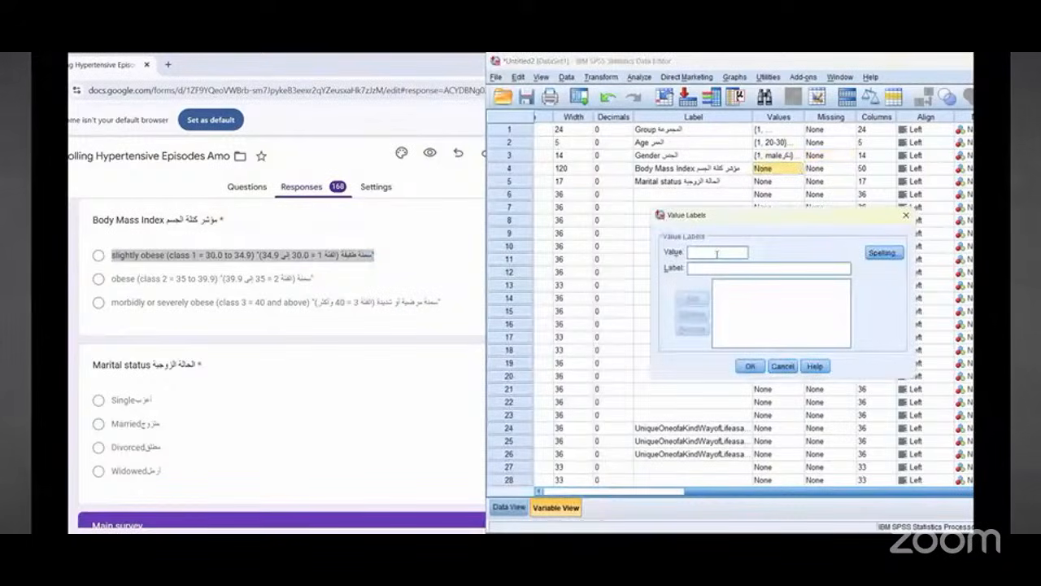
text(1)
click(714, 269)
right_click(714, 271)
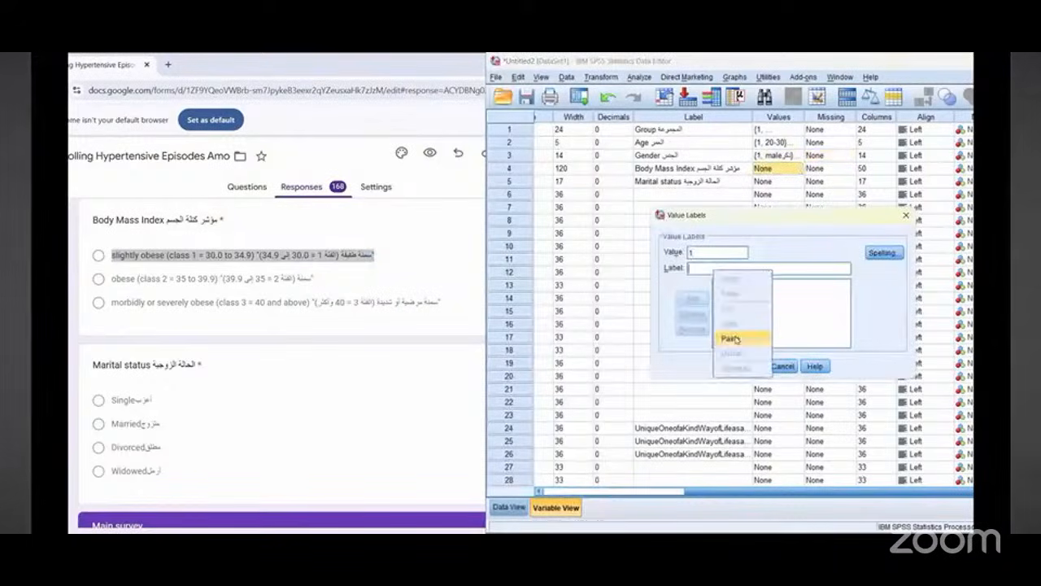
click(735, 339)
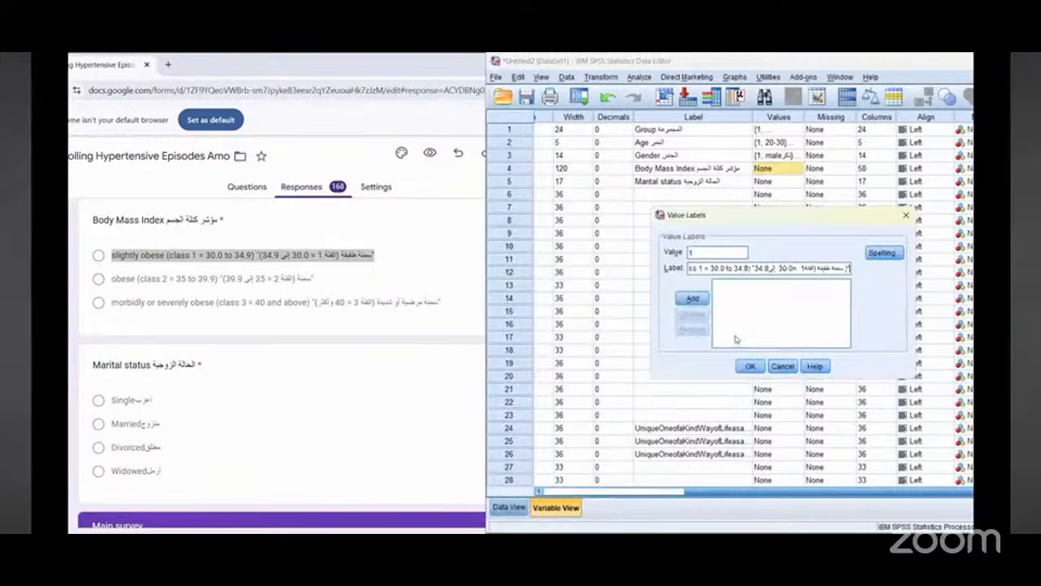
click(692, 298)
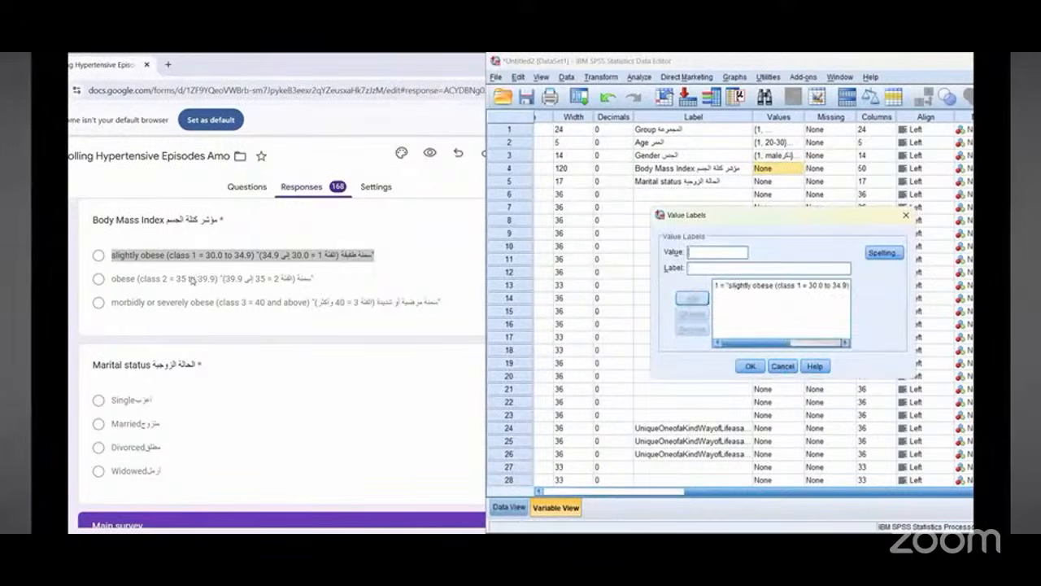
Step: Copy the obese option text and add it as value 2 in the Body Mass Index value labels
drag(136, 280, 112, 280)
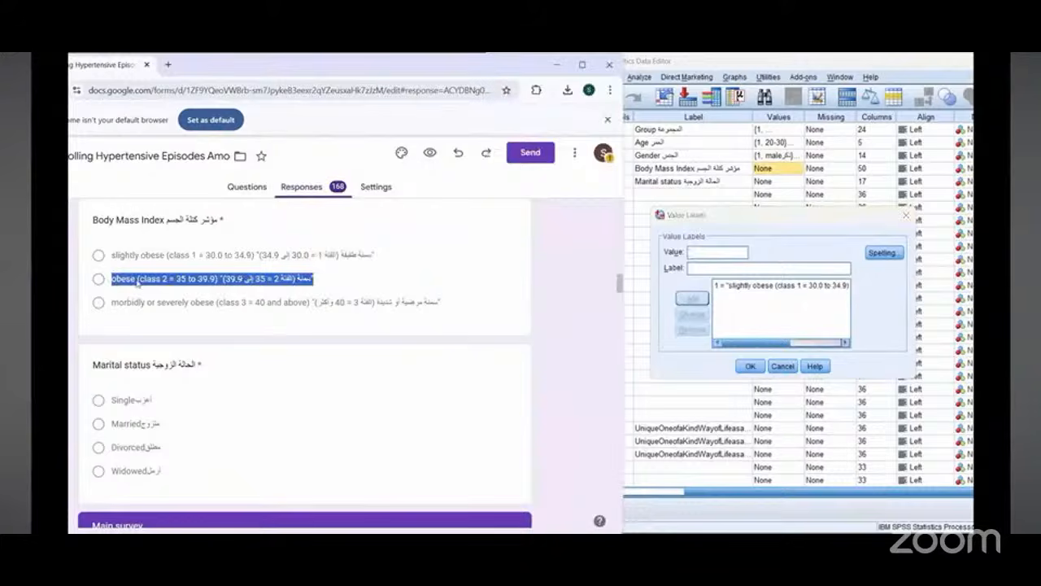
right_click(137, 284)
click(157, 296)
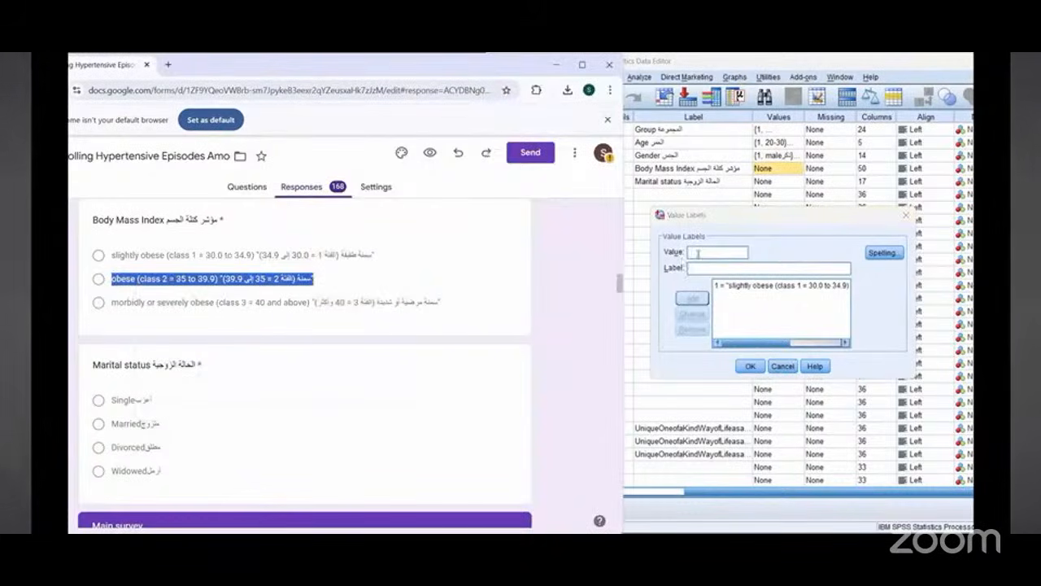
click(698, 253)
text(2)
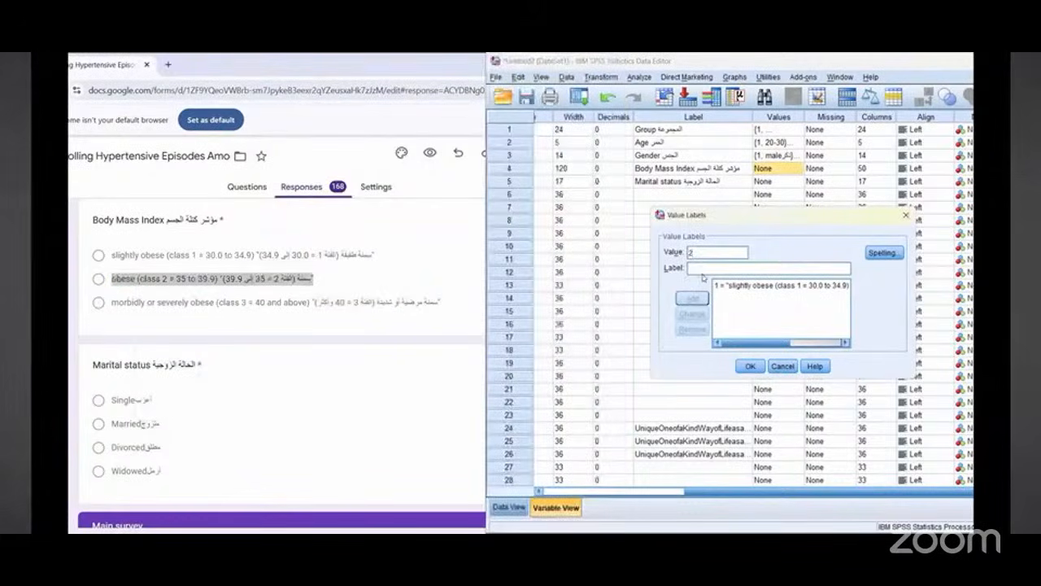
right_click(702, 272)
click(719, 340)
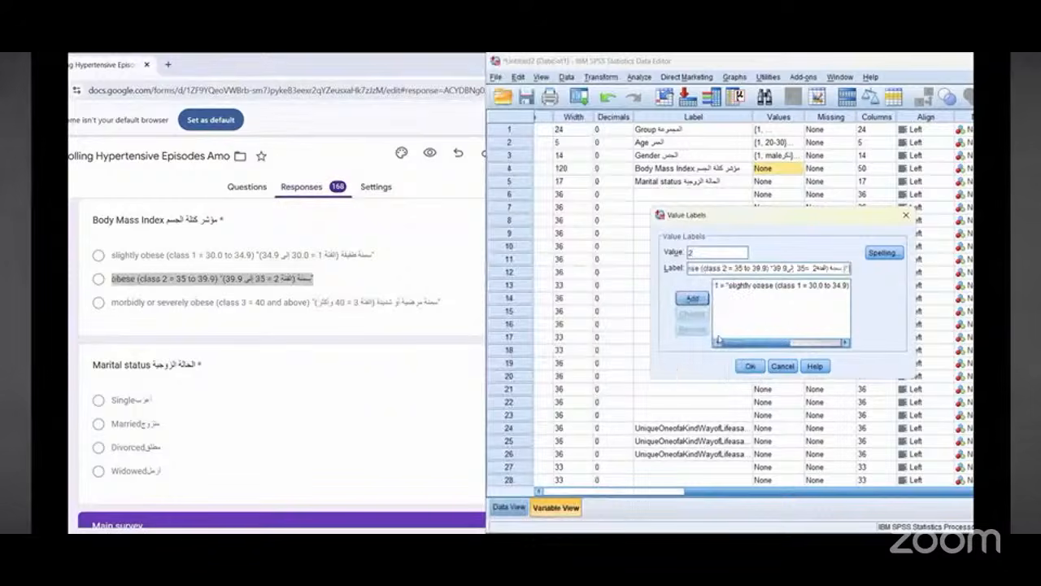
click(693, 299)
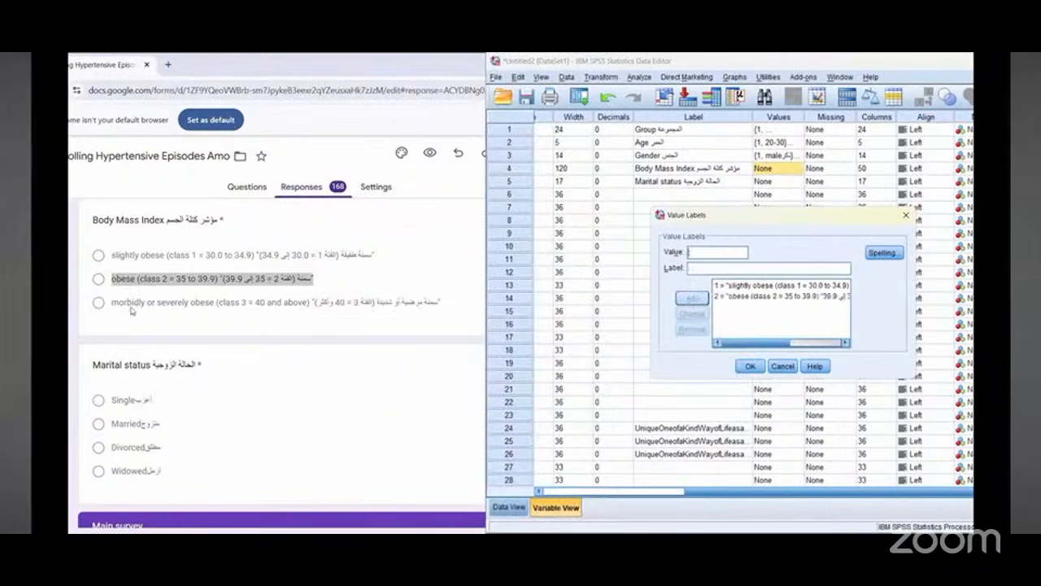
Step: Copy the morbidly or severely obese option text, add it as value 3, and close the value labels dialog
click(123, 306)
drag(113, 304, 458, 304)
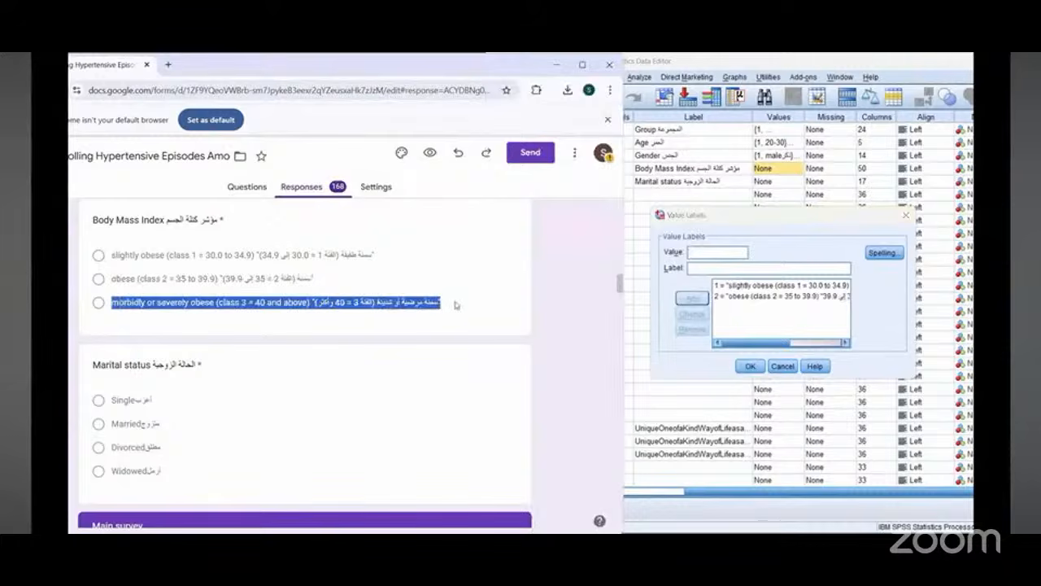
right_click(459, 303)
click(422, 316)
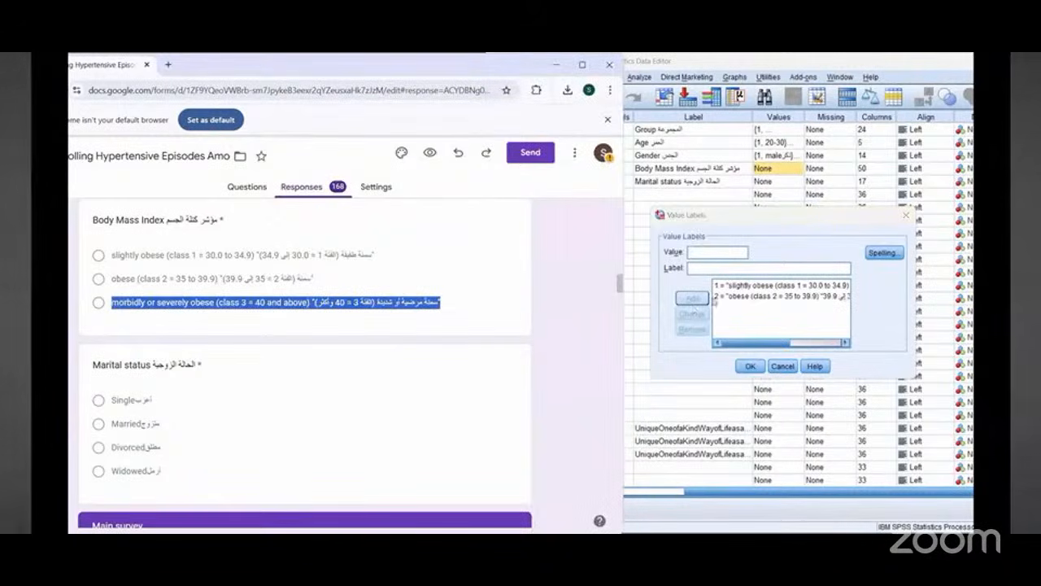
click(703, 253)
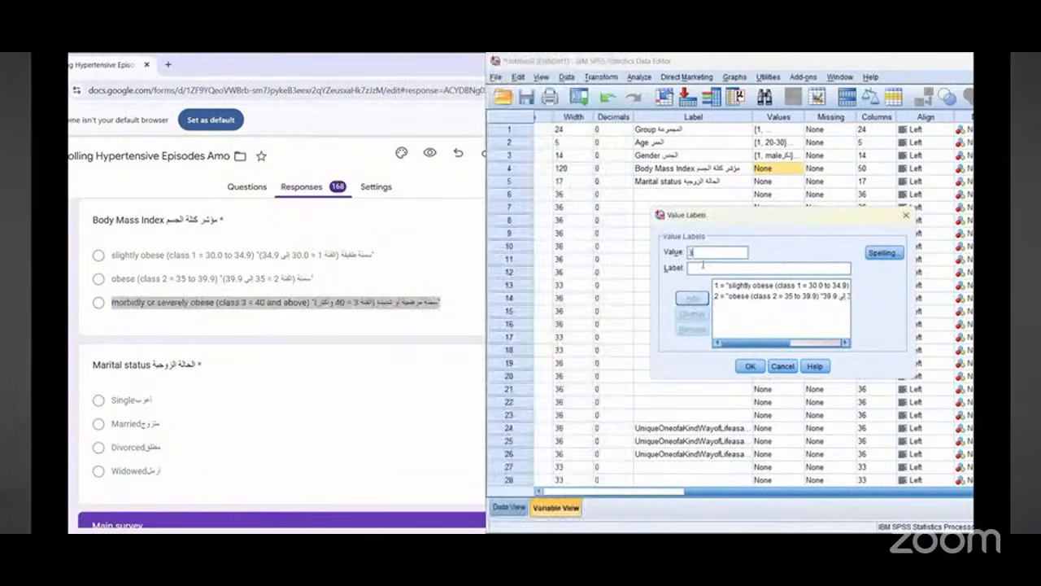
click(702, 266)
right_click(703, 266)
click(724, 338)
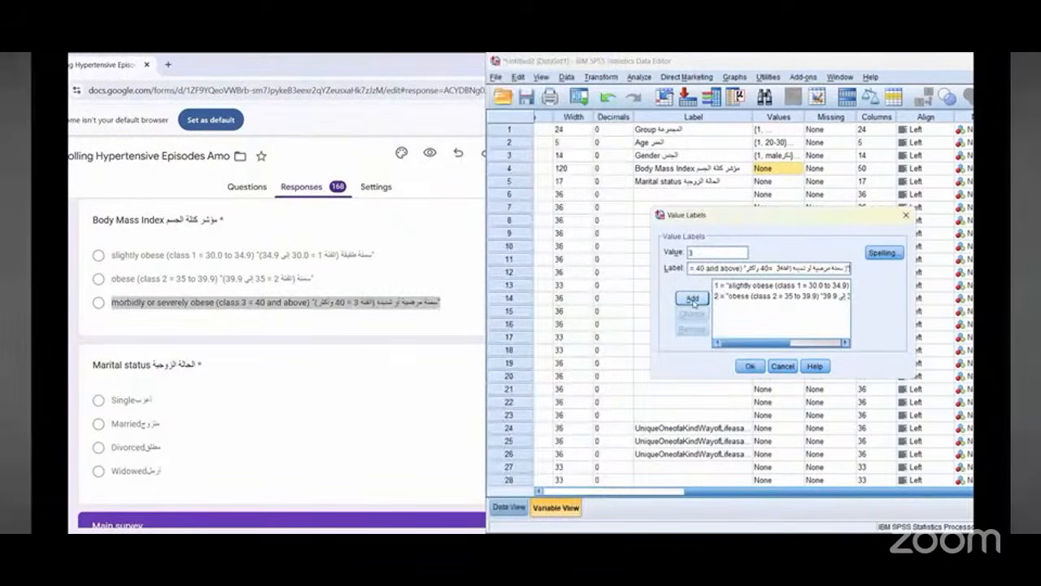
click(692, 299)
click(750, 366)
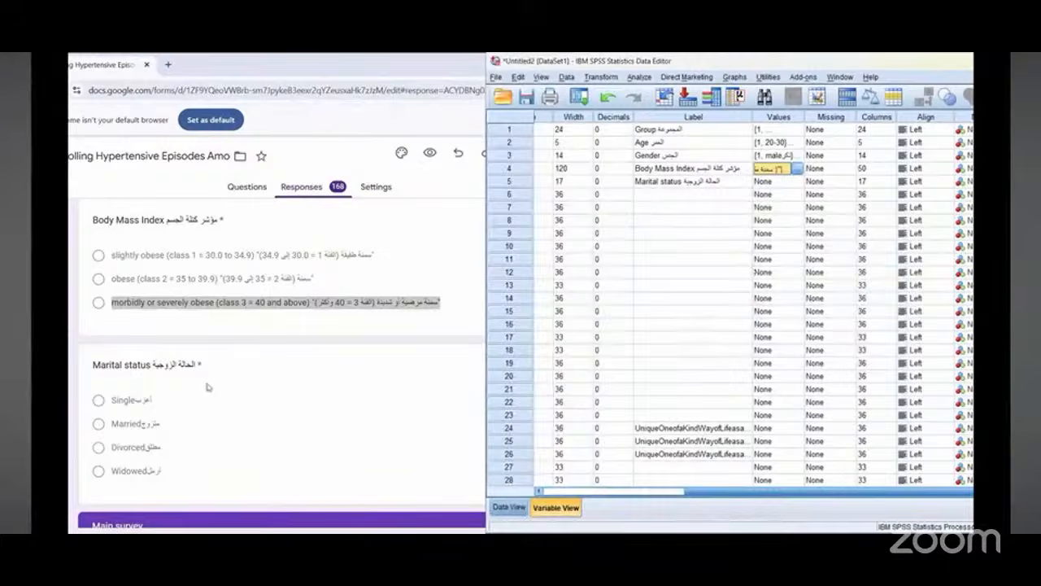
Step: Copy the Single option text and add it as value 1 in the Marital status variable's value labels
scroll(207, 387, down, 3)
double_click(131, 282)
right_click(135, 282)
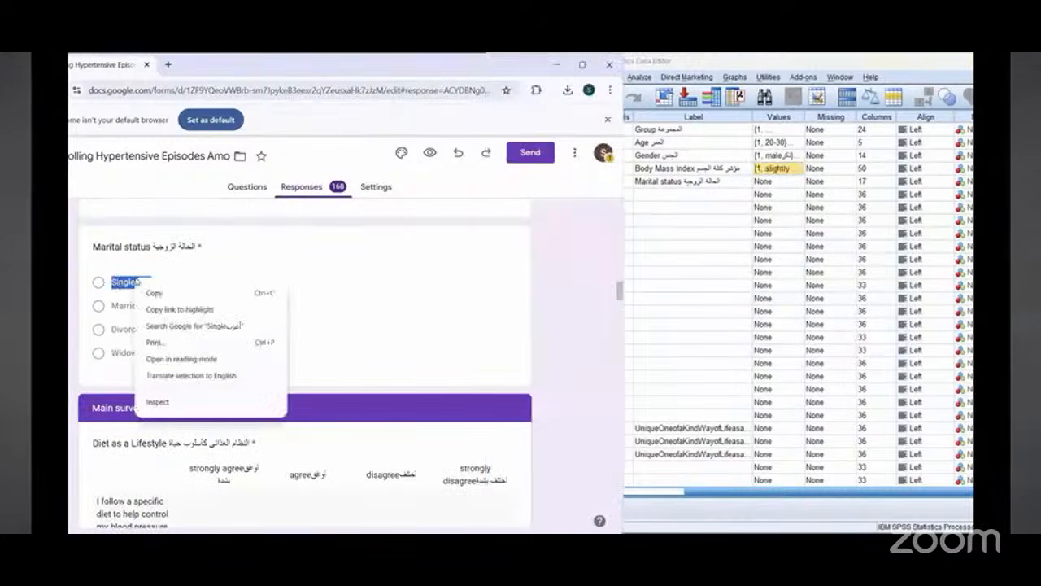
click(163, 295)
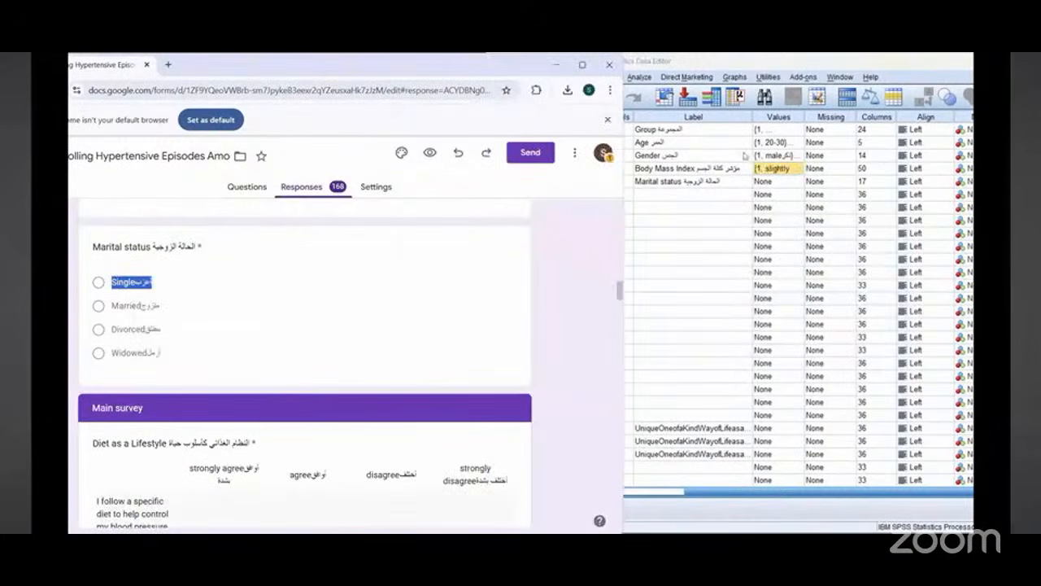
click(793, 182)
text(1)
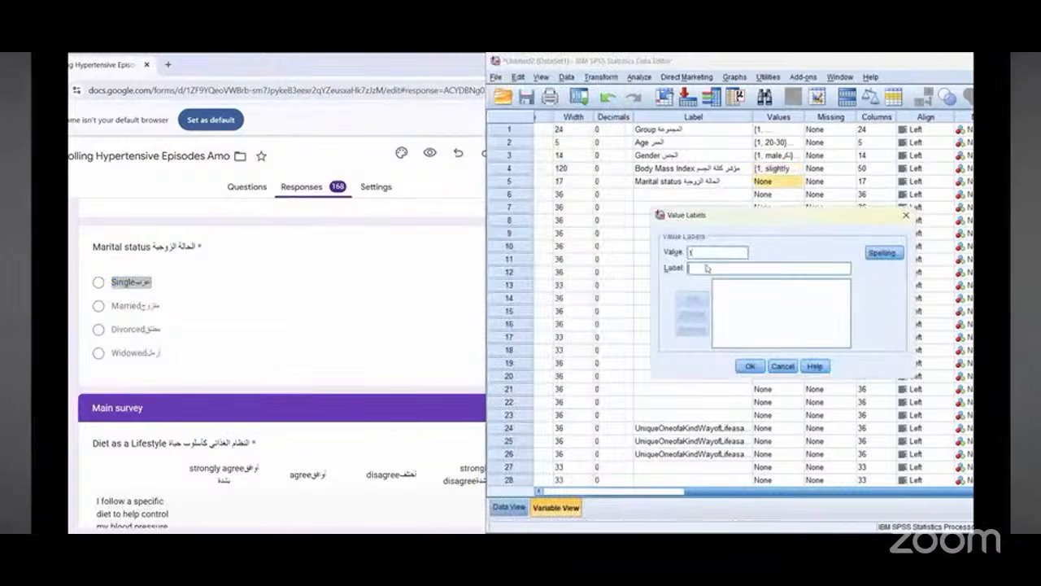
right_click(706, 268)
click(730, 329)
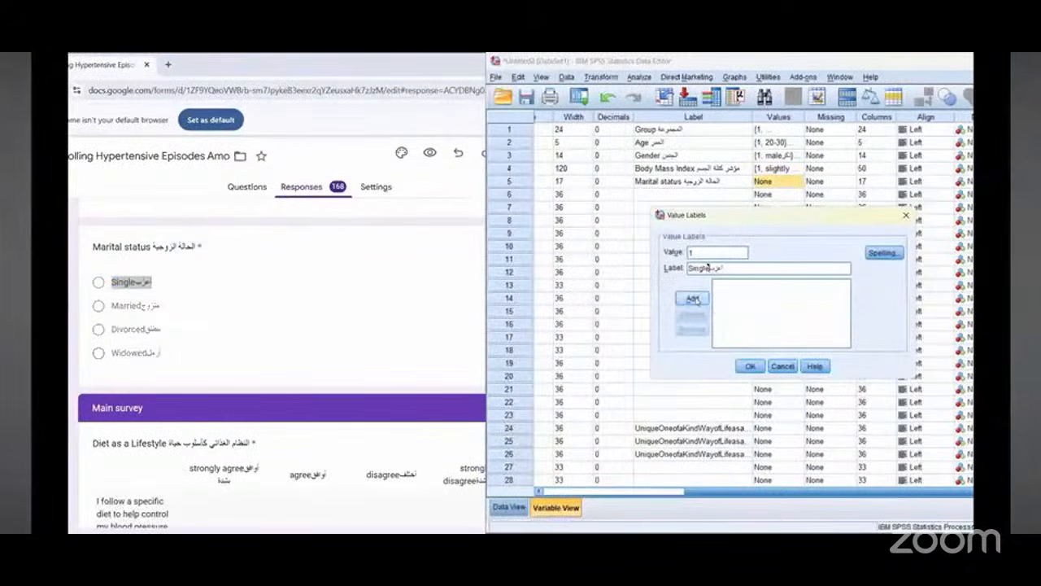
click(693, 299)
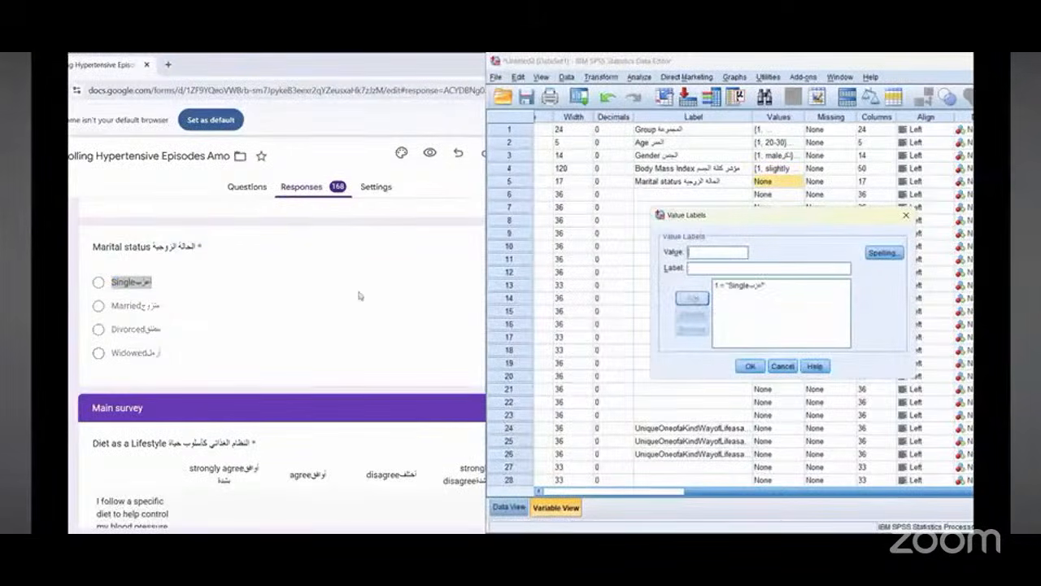
Step: Copy the Married option text and add it as value 2 in the Marital status value labels
double_click(128, 306)
right_click(136, 307)
click(148, 319)
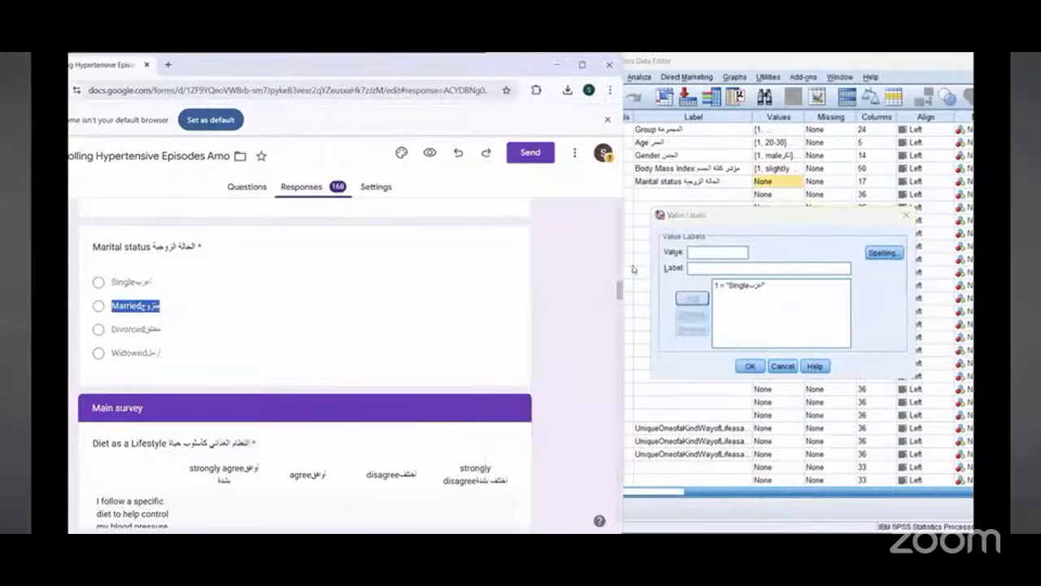
click(712, 253)
text(2)
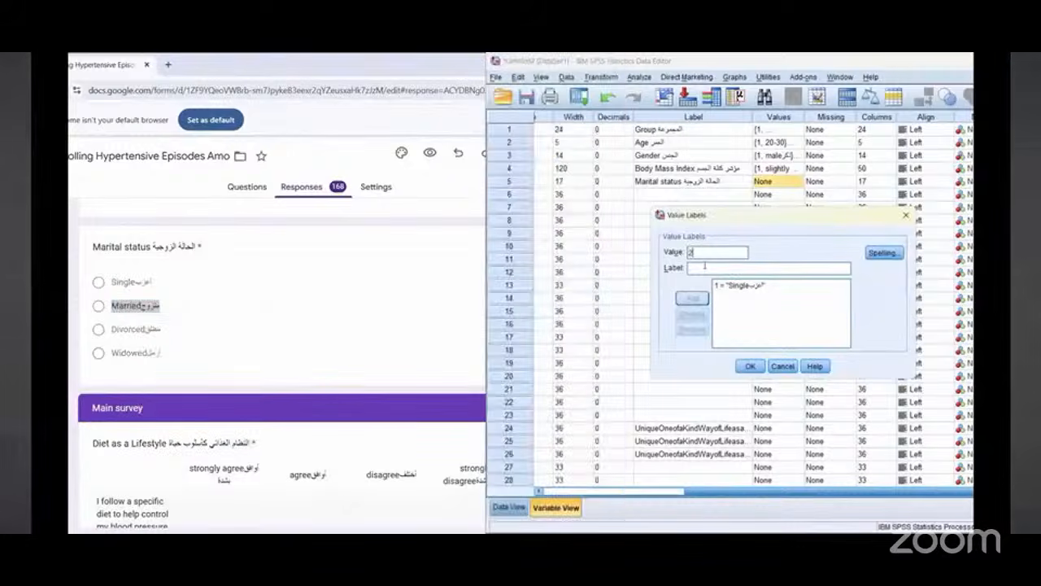
right_click(704, 266)
click(720, 331)
click(705, 298)
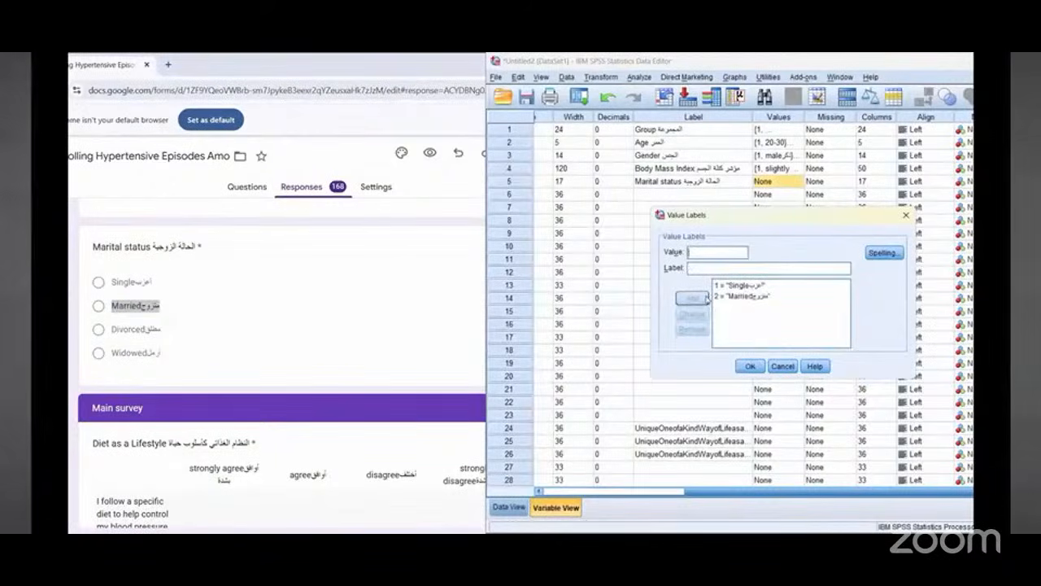
Step: Copy the Divorced option text and add it as value 3 in the Marital status value labels
double_click(133, 329)
right_click(134, 333)
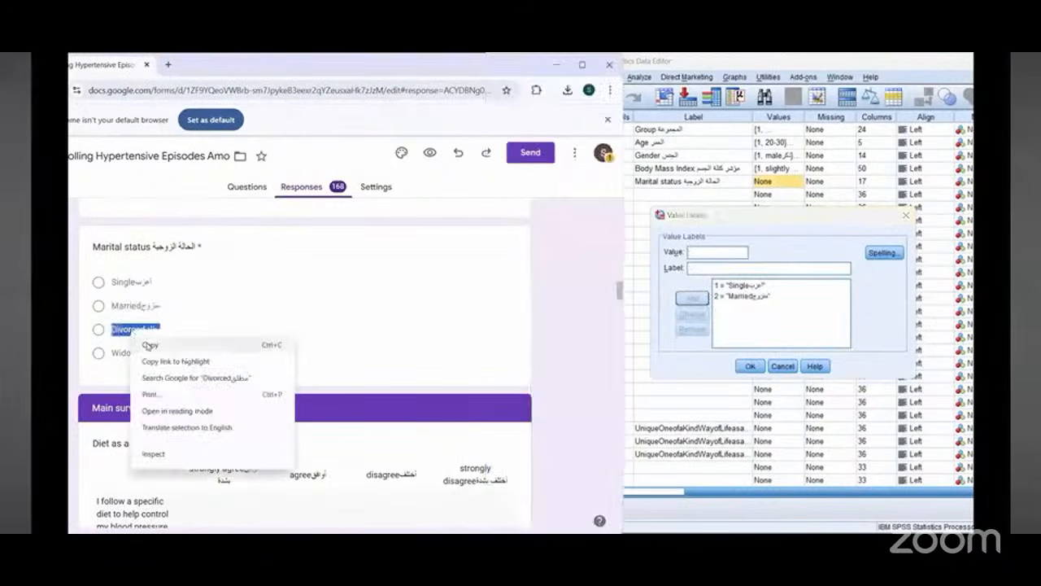
click(150, 345)
click(718, 252)
text(3)
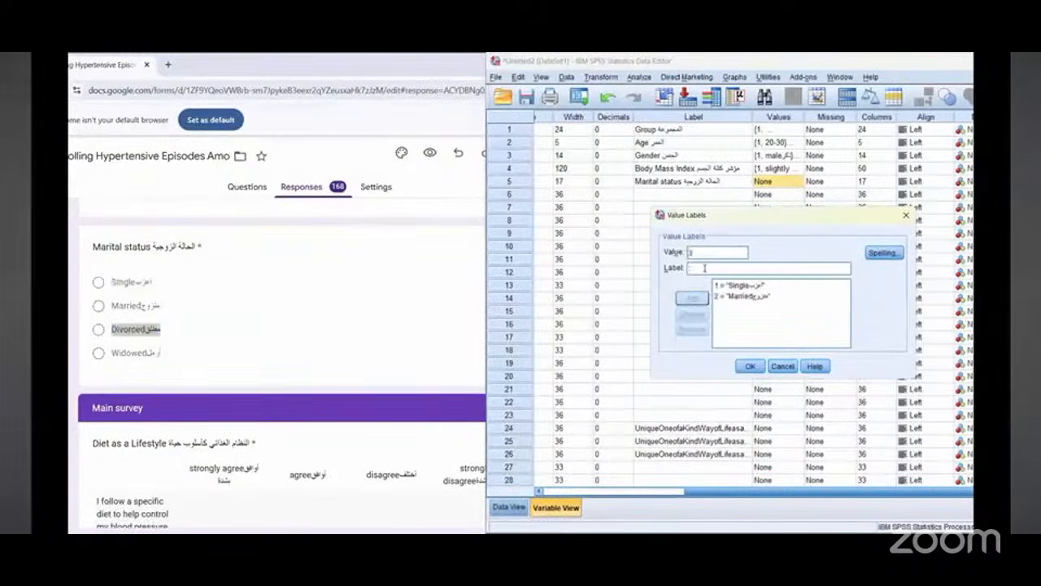
right_click(704, 269)
click(721, 333)
click(692, 299)
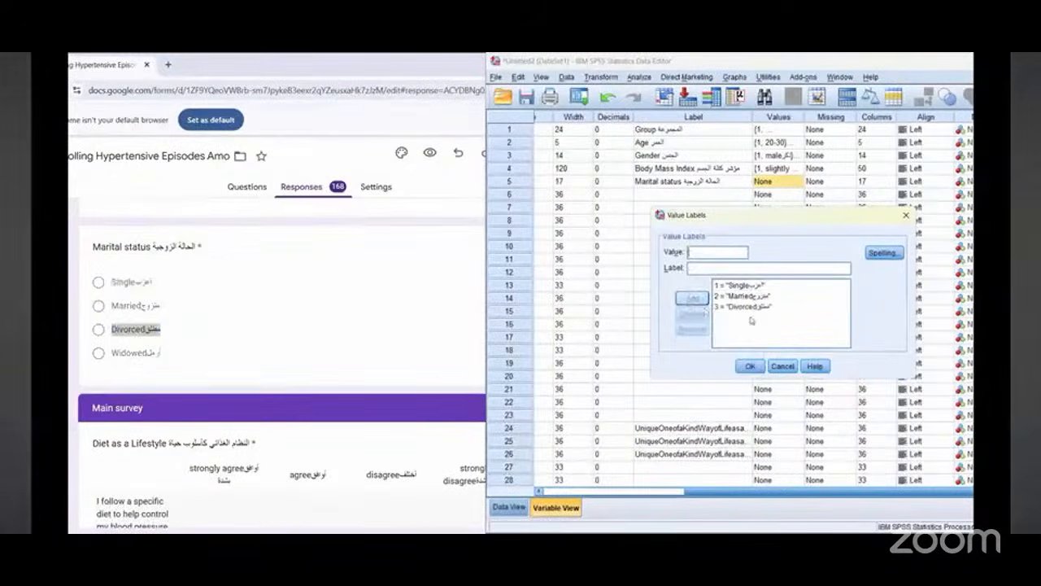
Step: Copy the Widowed option text, add it as value 4, and close the value labels dialog
double_click(133, 355)
right_click(133, 358)
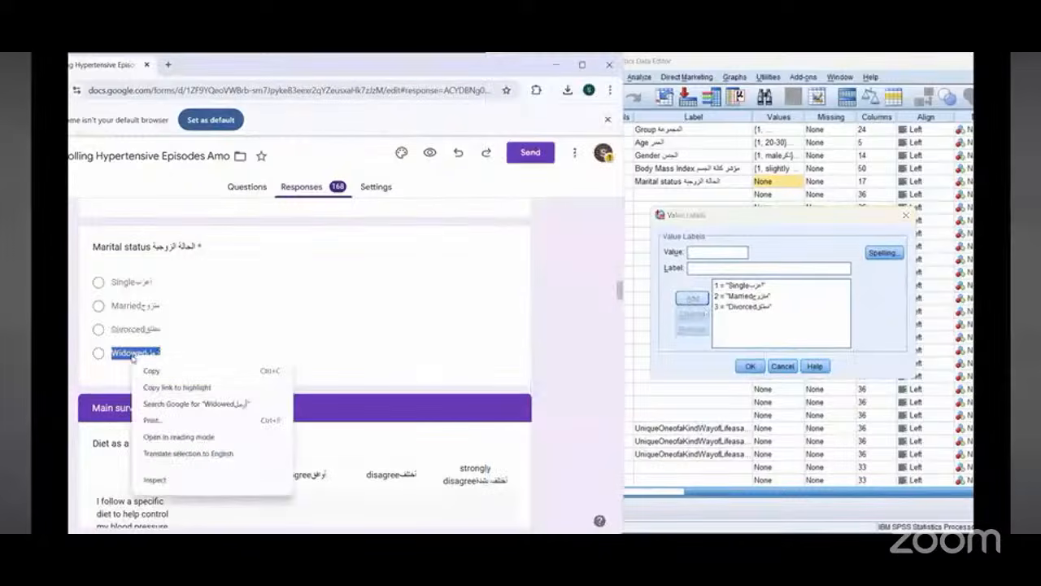
click(155, 369)
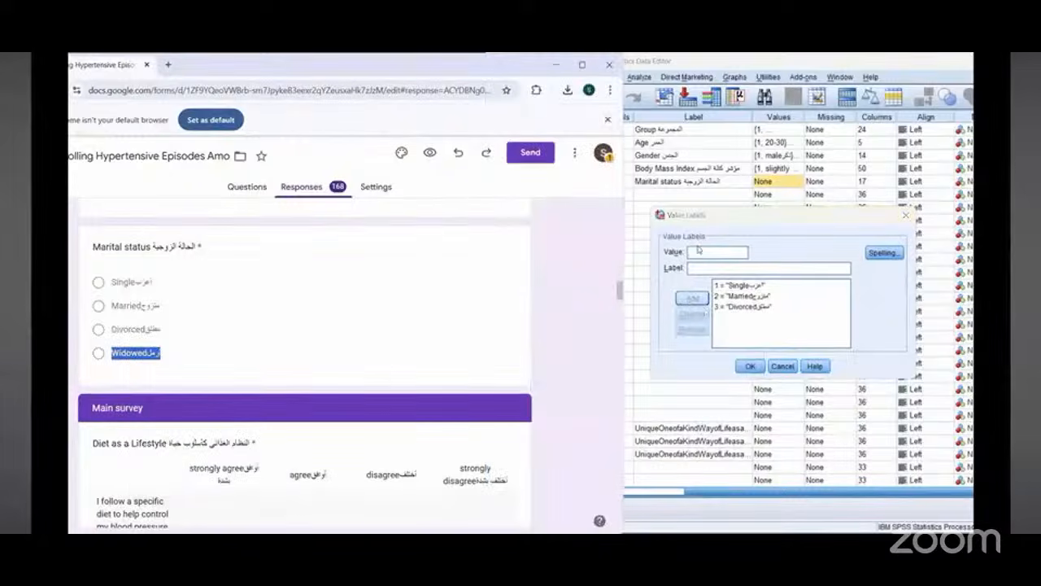
click(698, 251)
text(4)
click(702, 270)
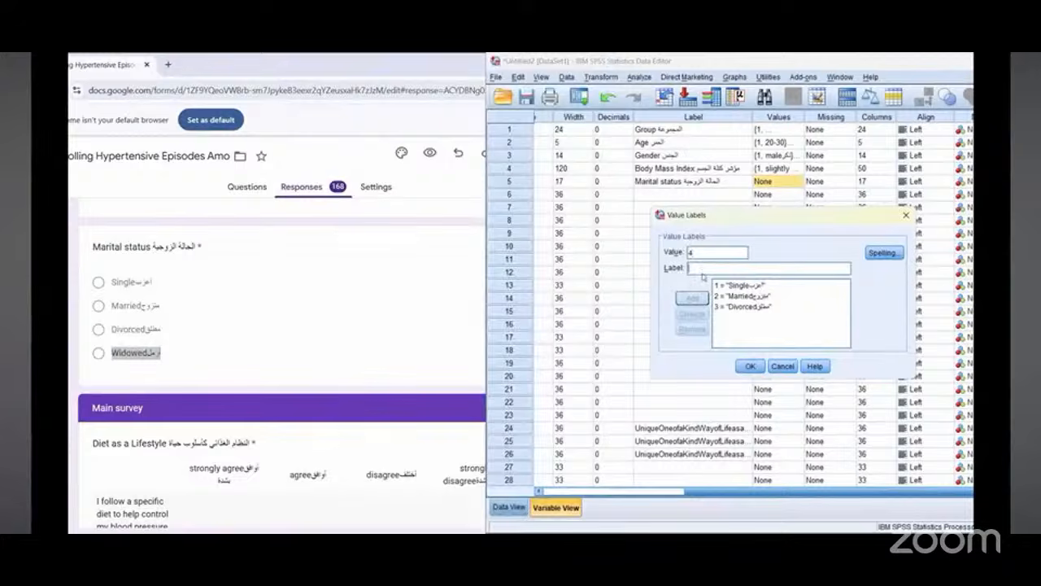
right_click(702, 273)
click(720, 340)
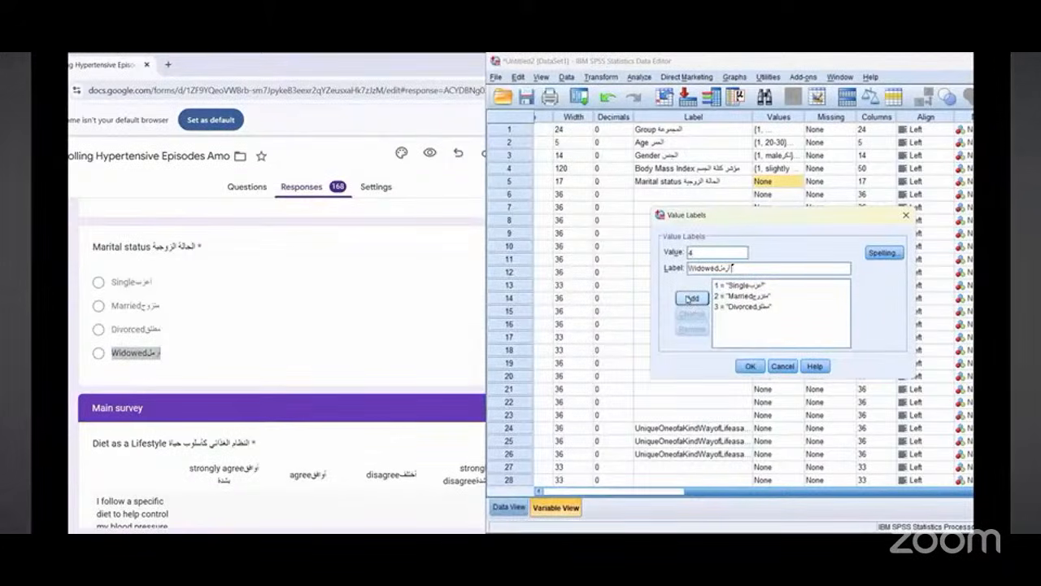
click(692, 298)
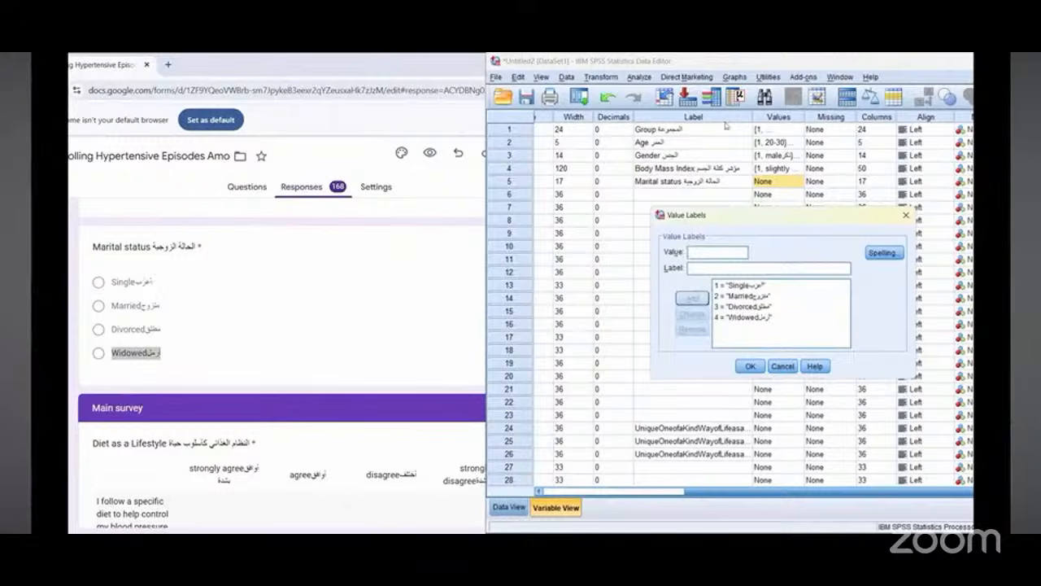
key(alt+Tab)
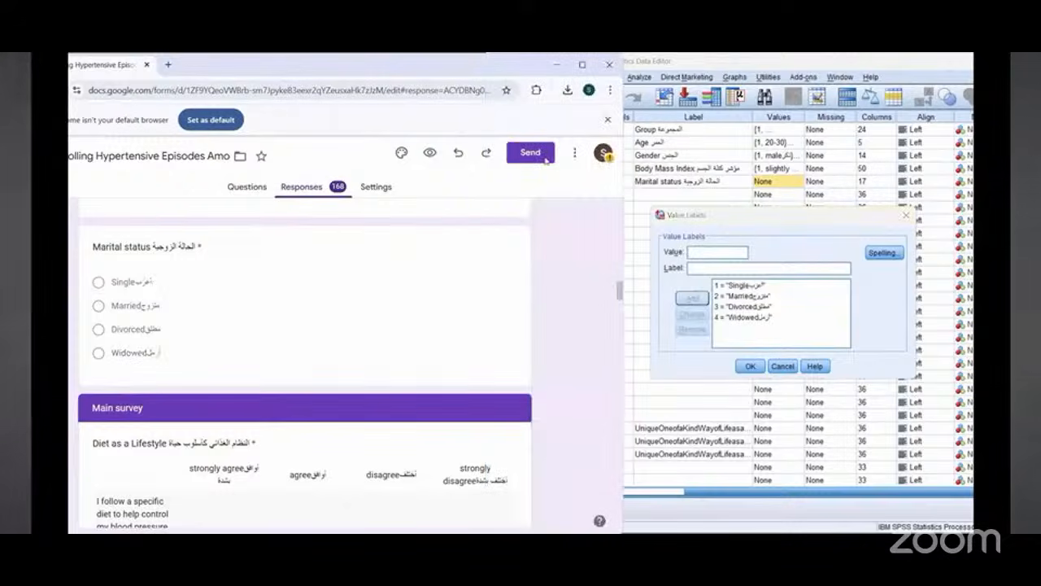
mouse_move(160, 256)
mouse_down()
mouse_move(85, 298)
mouse_move(171, 259)
mouse_move(187, 333)
mouse_move(160, 380)
mouse_up()
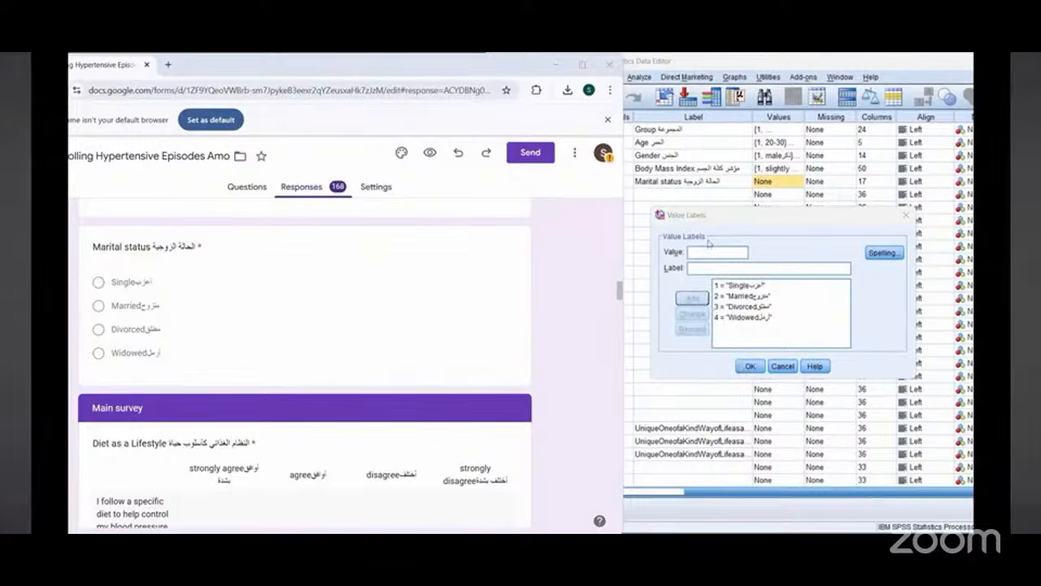
key(Return)
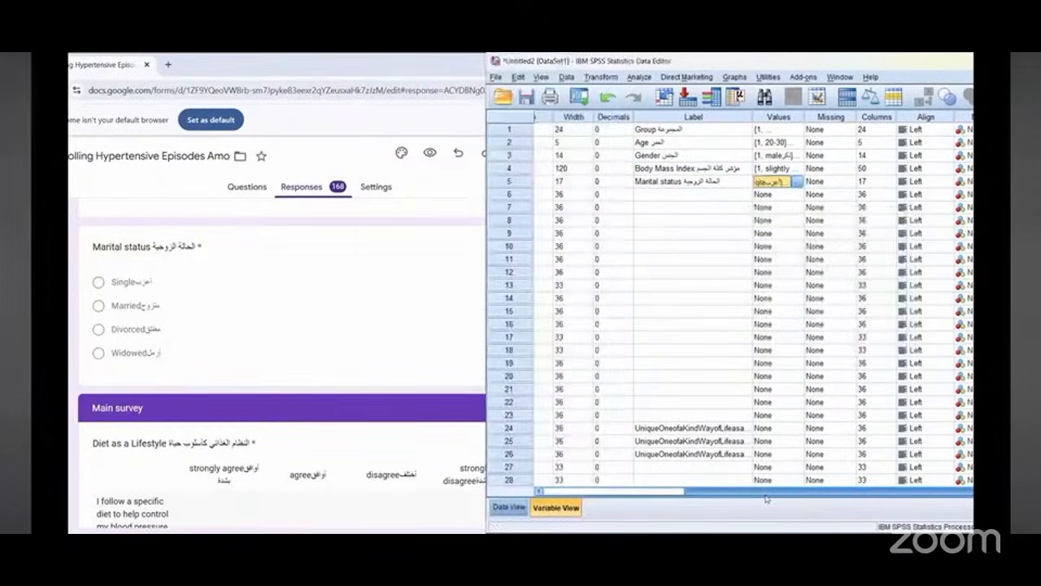
Step: Set the Group variable's measure level to Nominal
scroll(649, 504, left, 3)
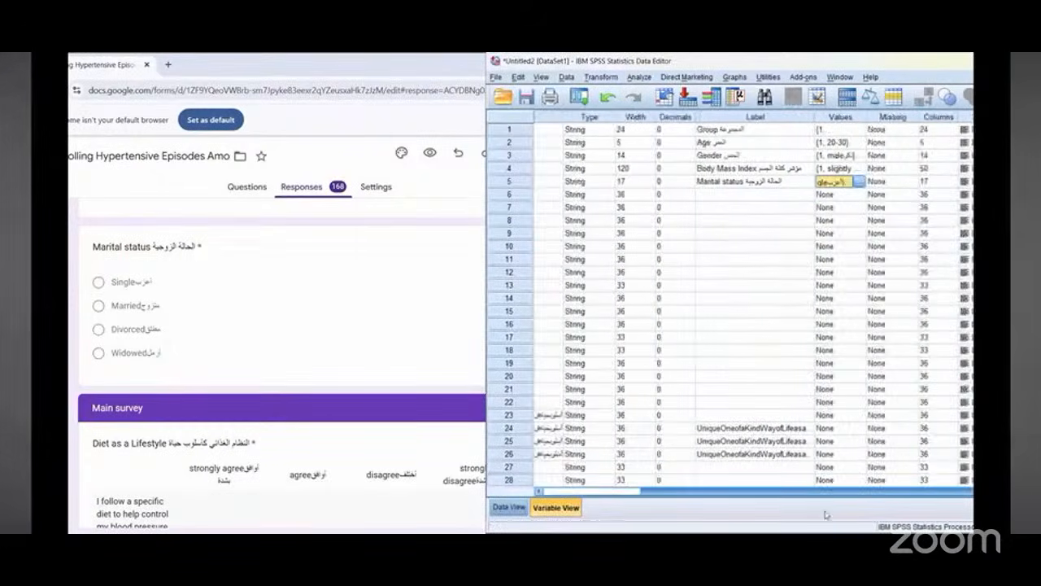
scroll(732, 301, right, 3)
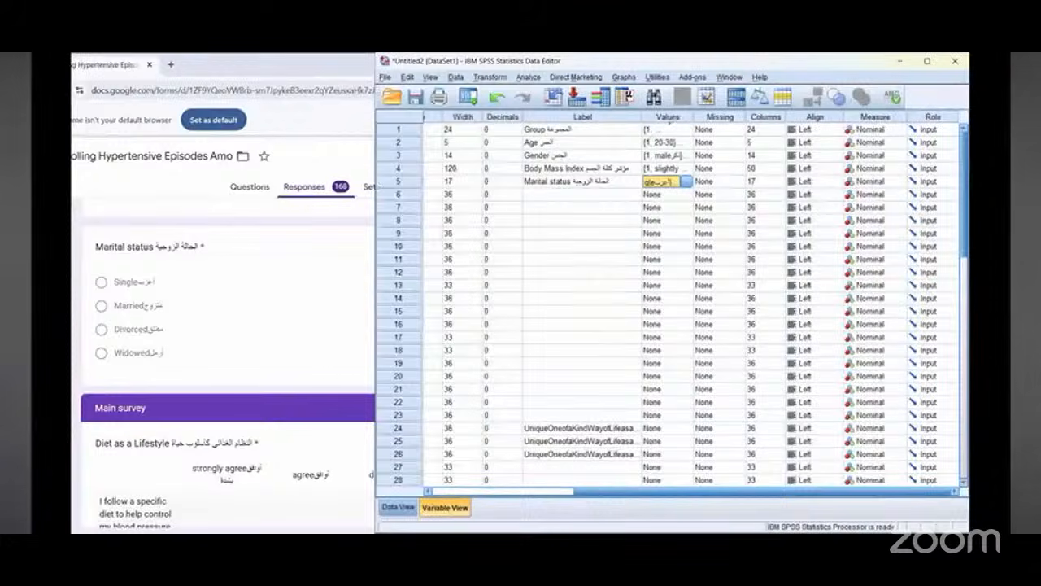
mouse_move(619, 183)
mouse_down()
mouse_move(695, 162)
mouse_move(626, 129)
mouse_up()
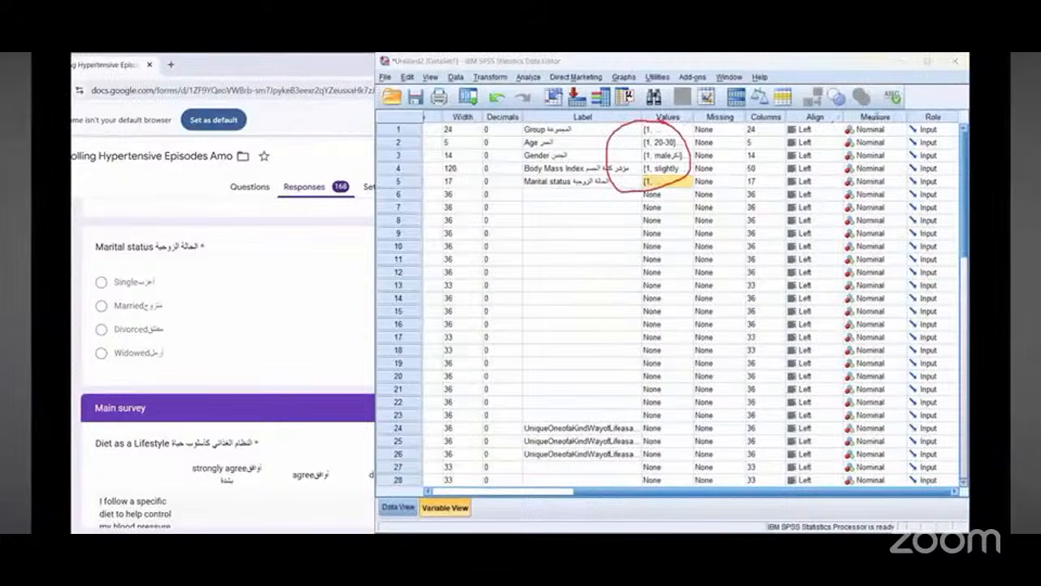
mouse_move(839, 135)
mouse_down()
mouse_move(874, 117)
mouse_move(835, 176)
mouse_move(858, 187)
mouse_move(907, 172)
mouse_move(898, 118)
mouse_move(869, 115)
mouse_up()
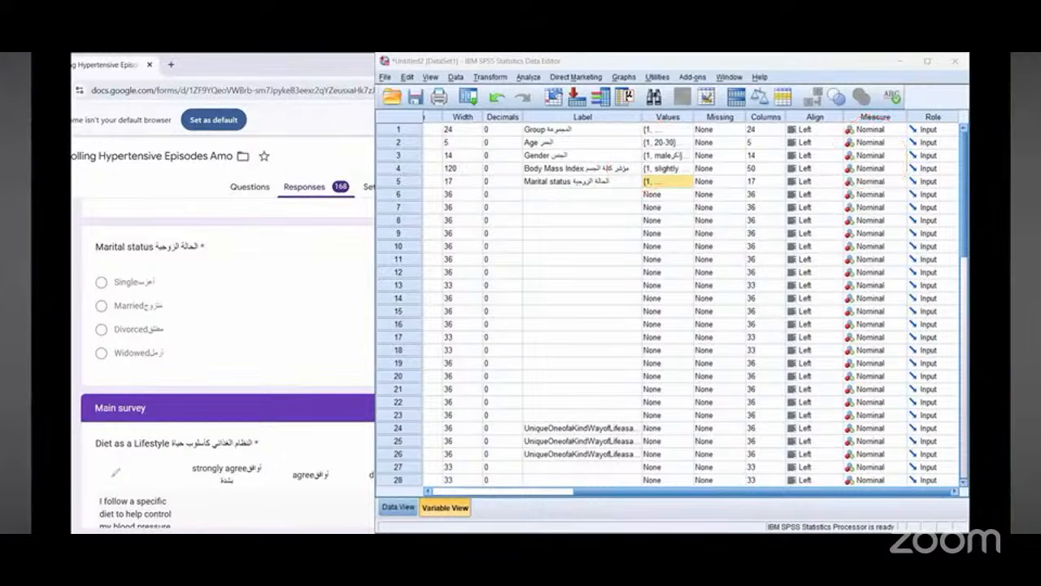
click(899, 130)
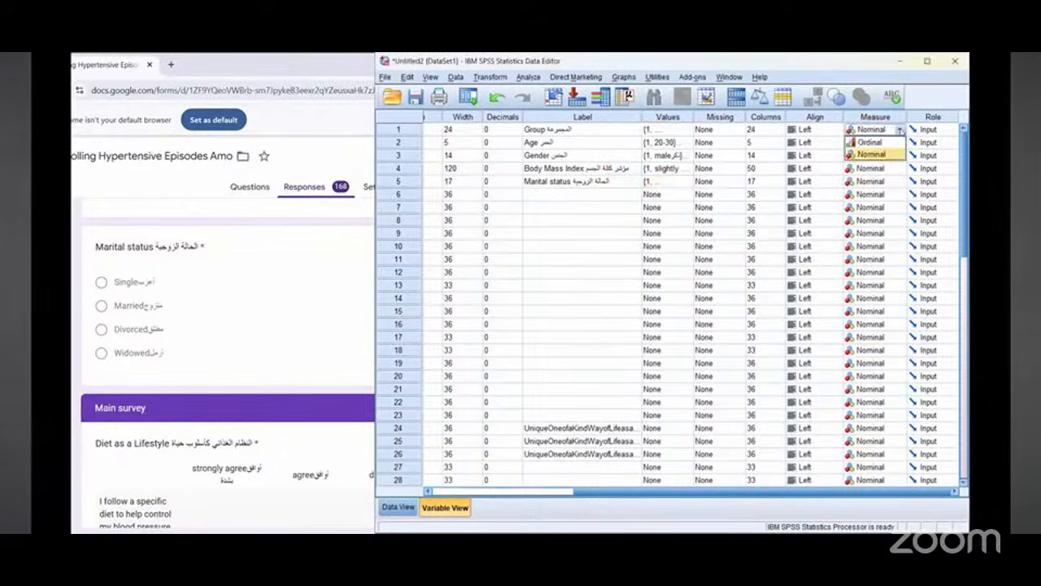
key(Return)
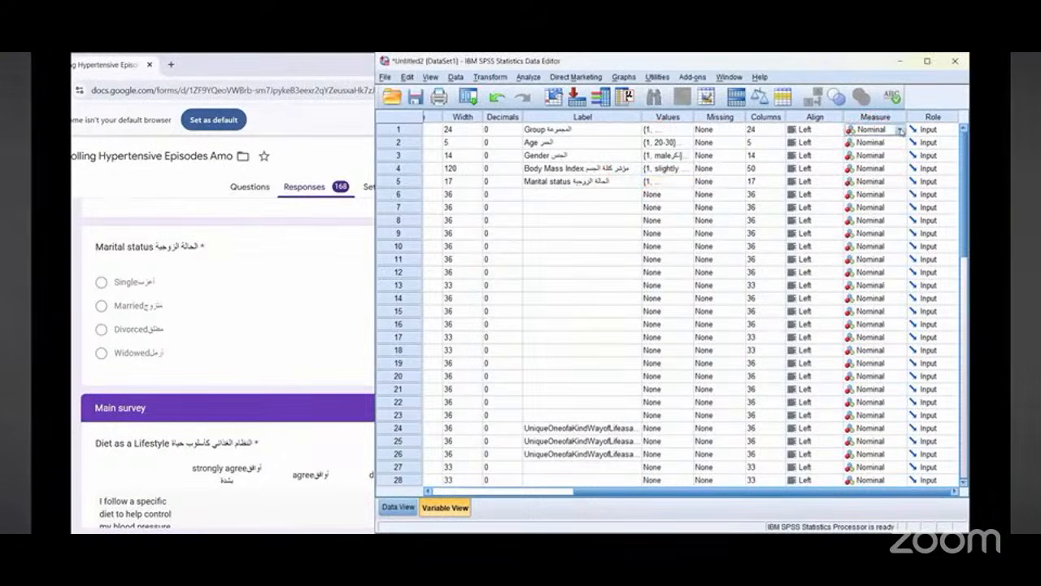
click(899, 130)
click(869, 156)
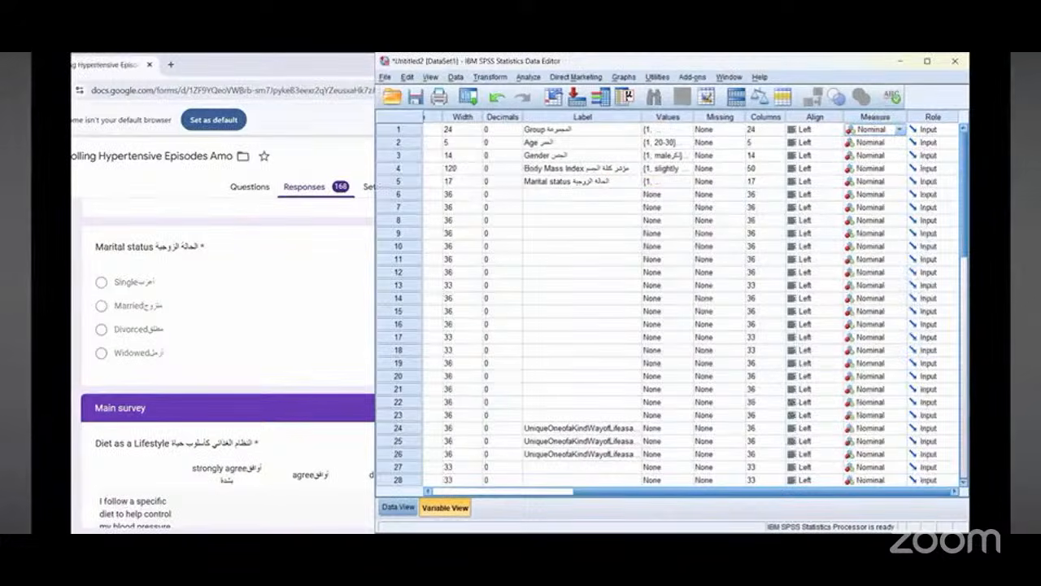
click(900, 130)
click(867, 153)
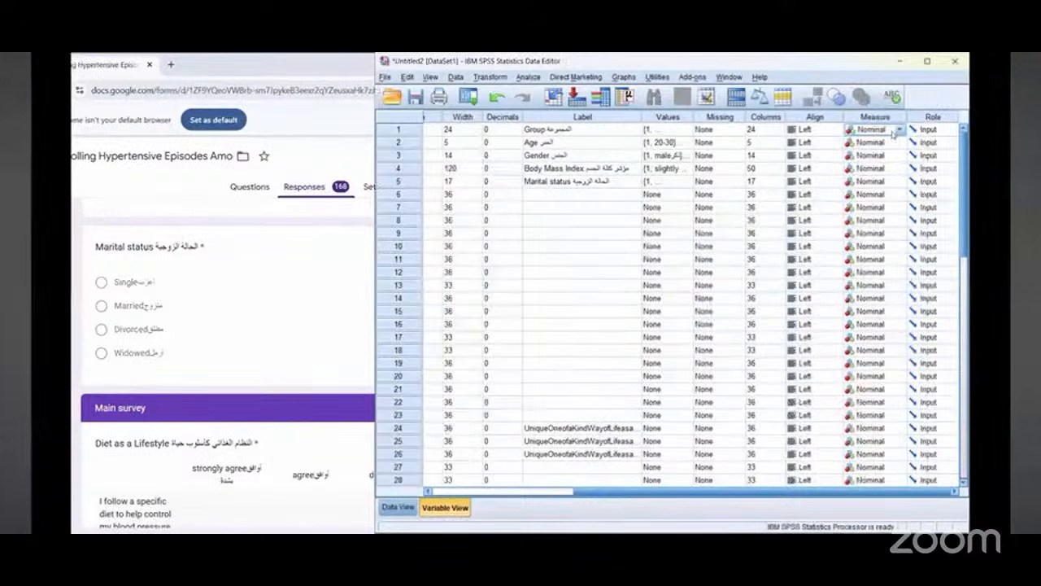
Step: Examine the Main survey section's Diet as a Lifestyle questions in the form
click(562, 196)
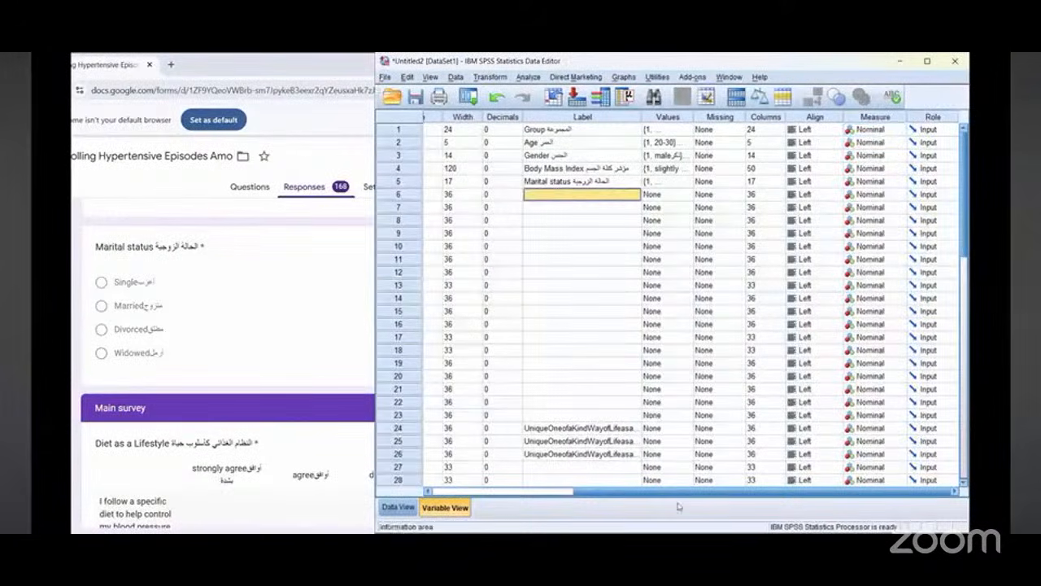
scroll(568, 496, left, 1)
scroll(567, 505, left, 2)
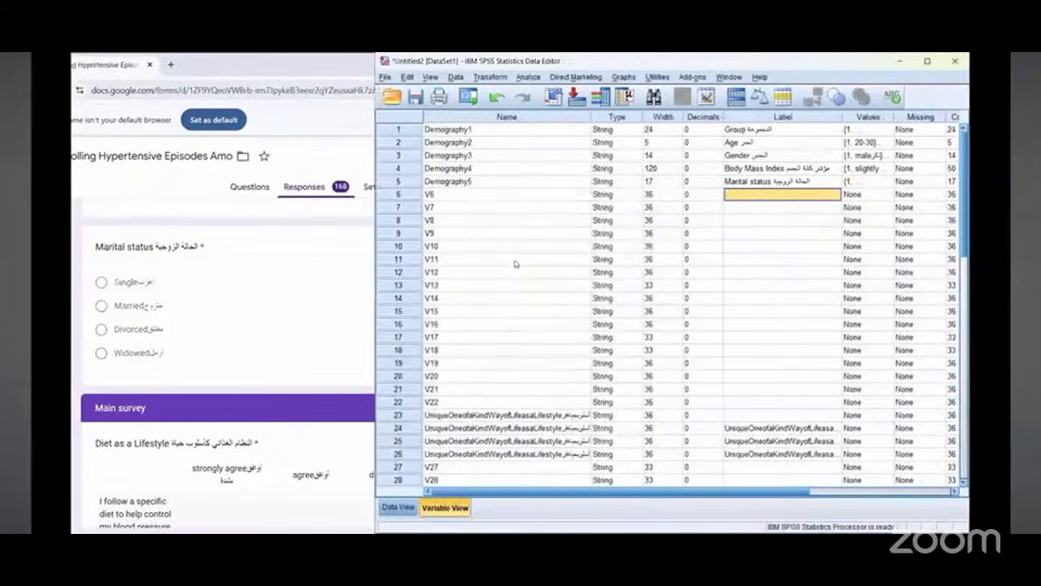
click(348, 307)
scroll(346, 306, down, 3)
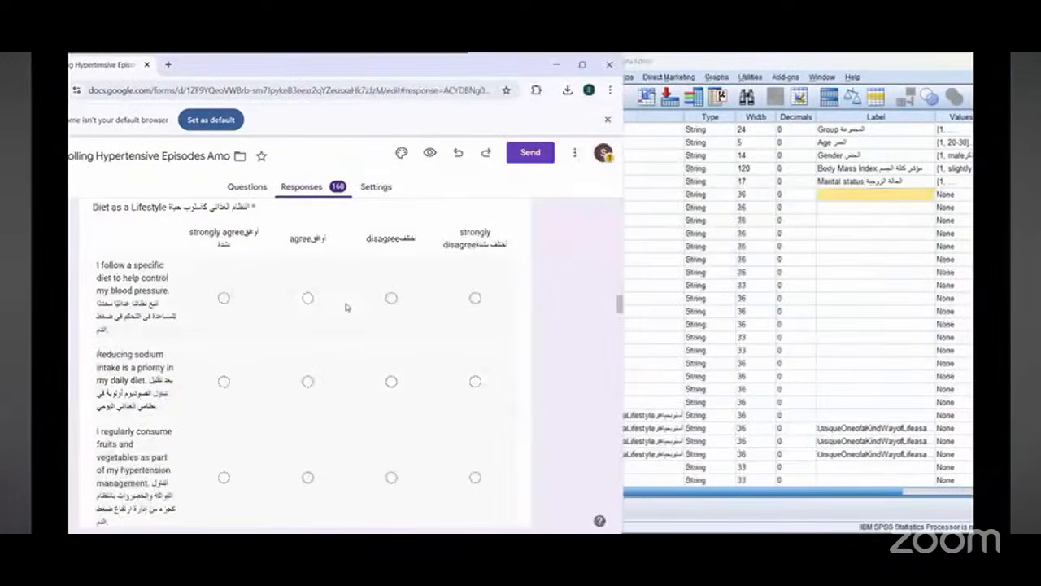
scroll(346, 307, up, 1)
scroll(345, 307, down, 1)
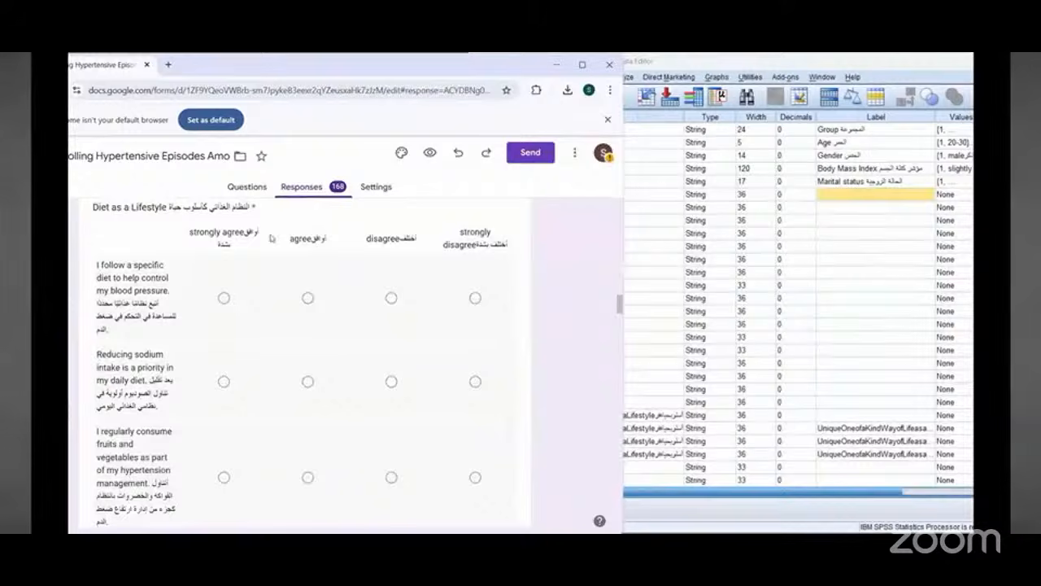
scroll(137, 240, up, 1)
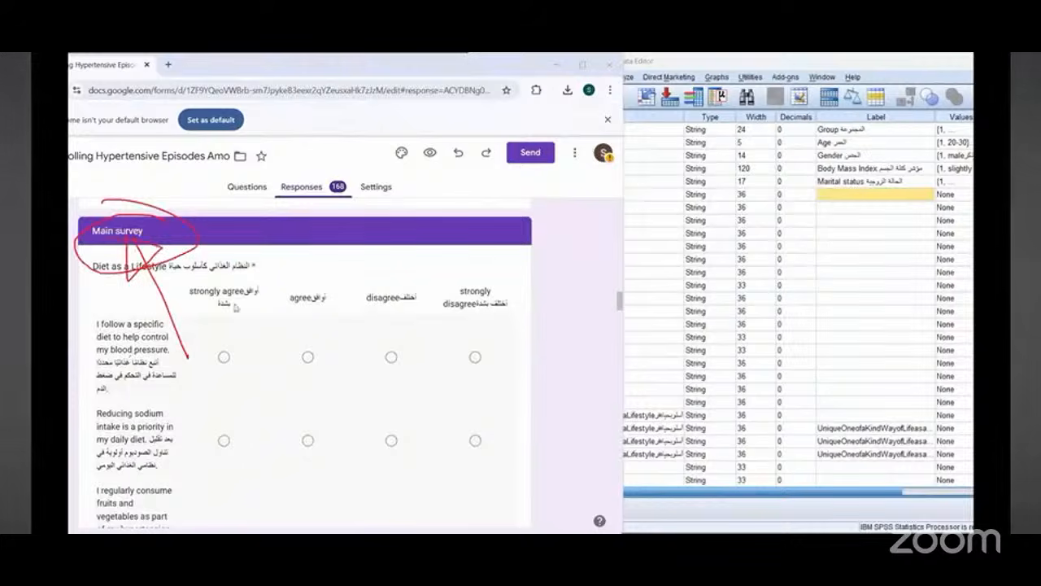
scroll(104, 220, down, 1)
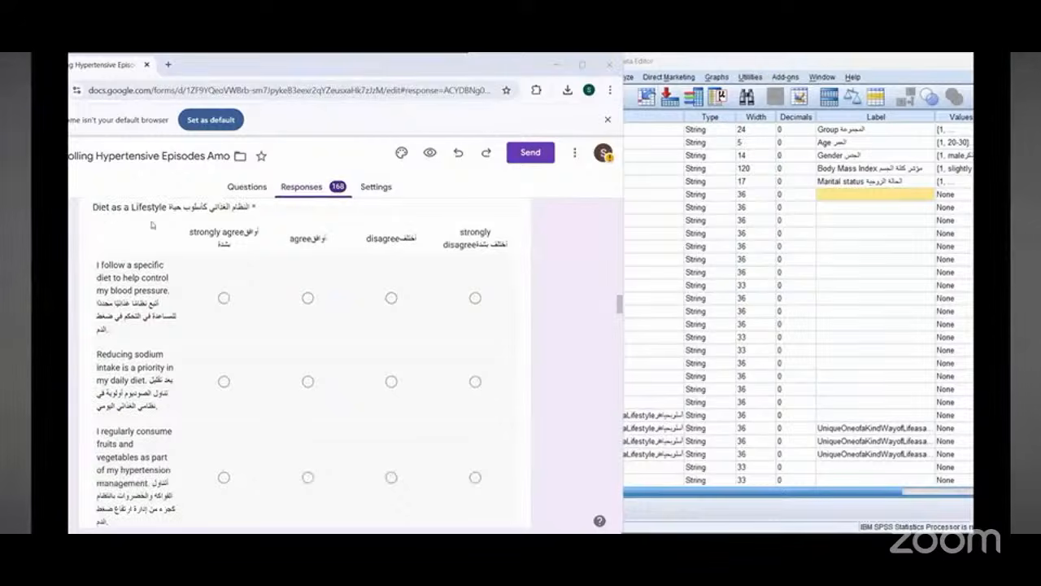
Step: Rename variable 6 as Diet_lifestyle1
click(516, 218)
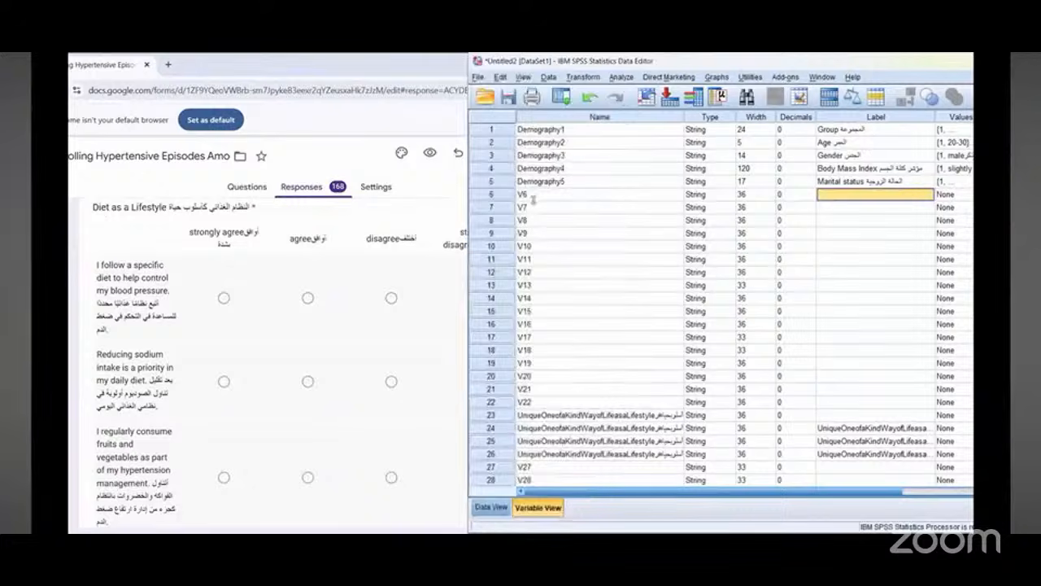
click(534, 195)
click(533, 195)
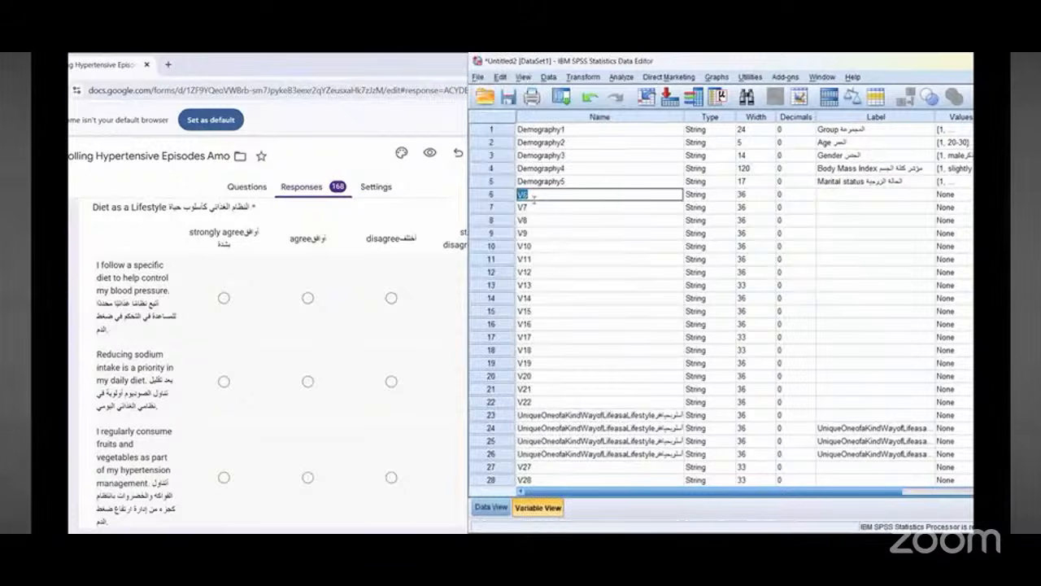
text(Diet_lifestyle1)
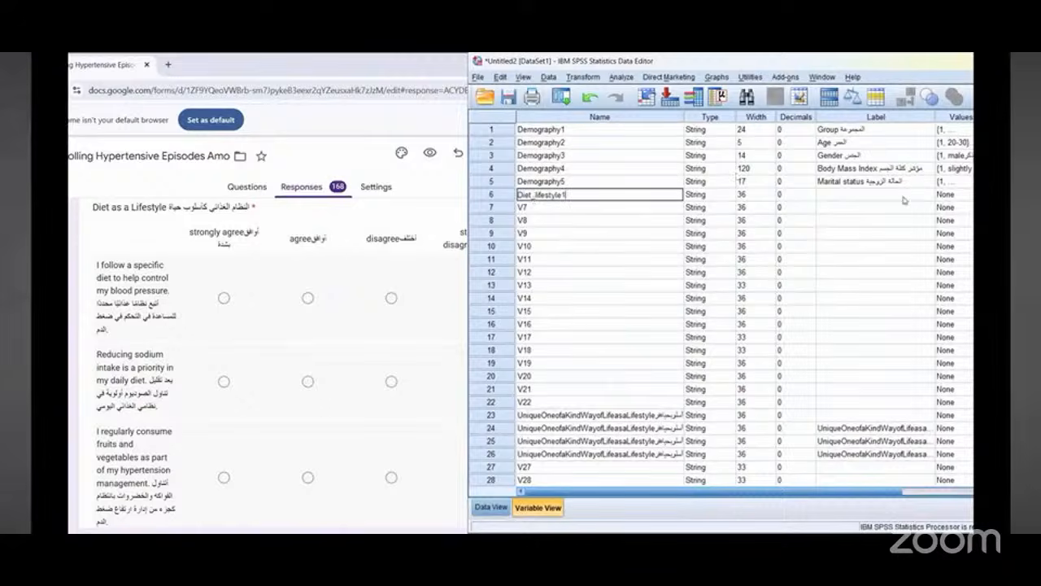
click(839, 196)
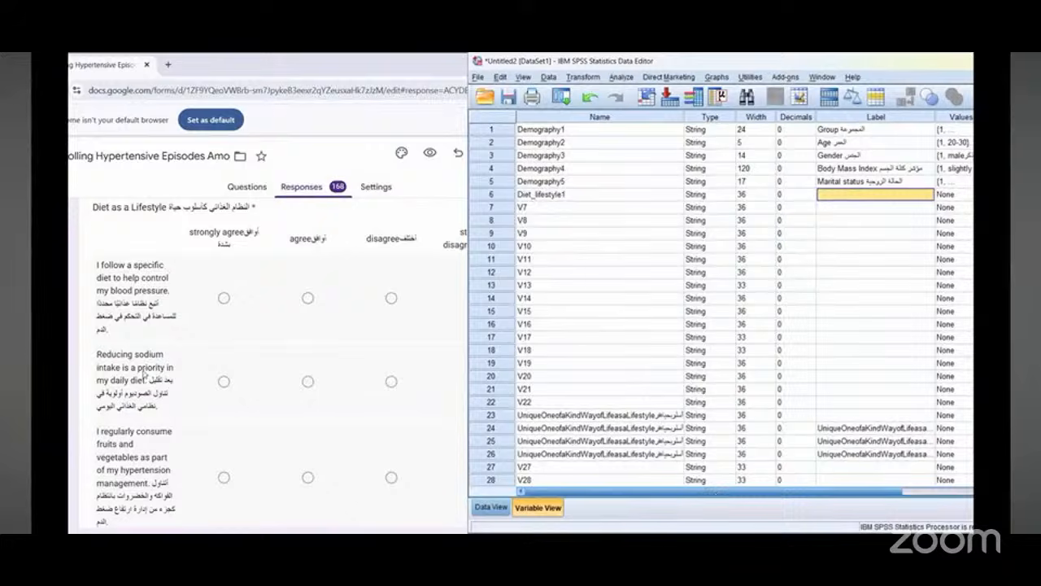
Step: Copy the first diet statement from the form and paste it as the Diet_lifestyle1 variable's label
triple_click(108, 279)
right_click(128, 285)
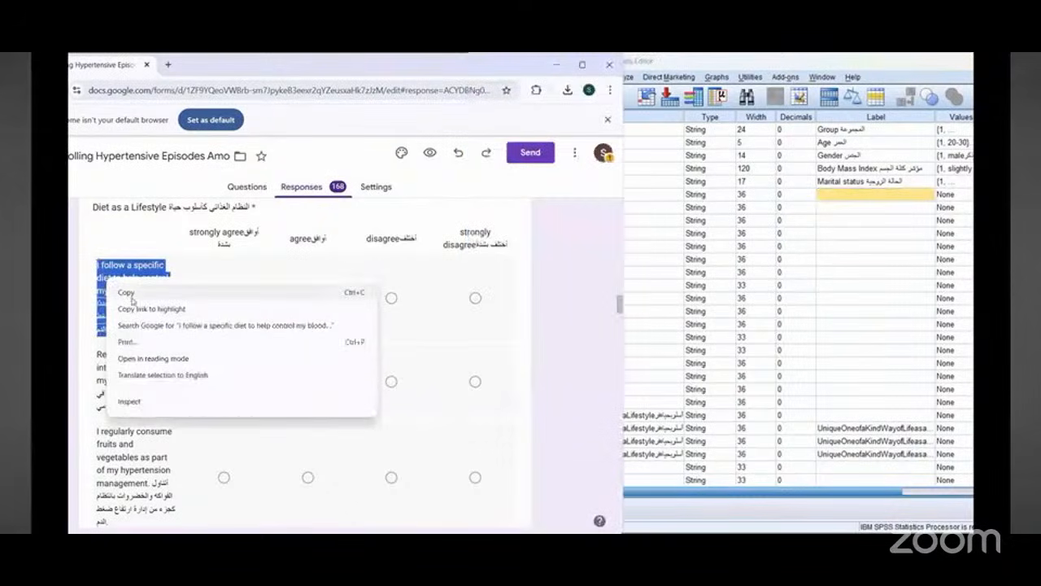
click(133, 296)
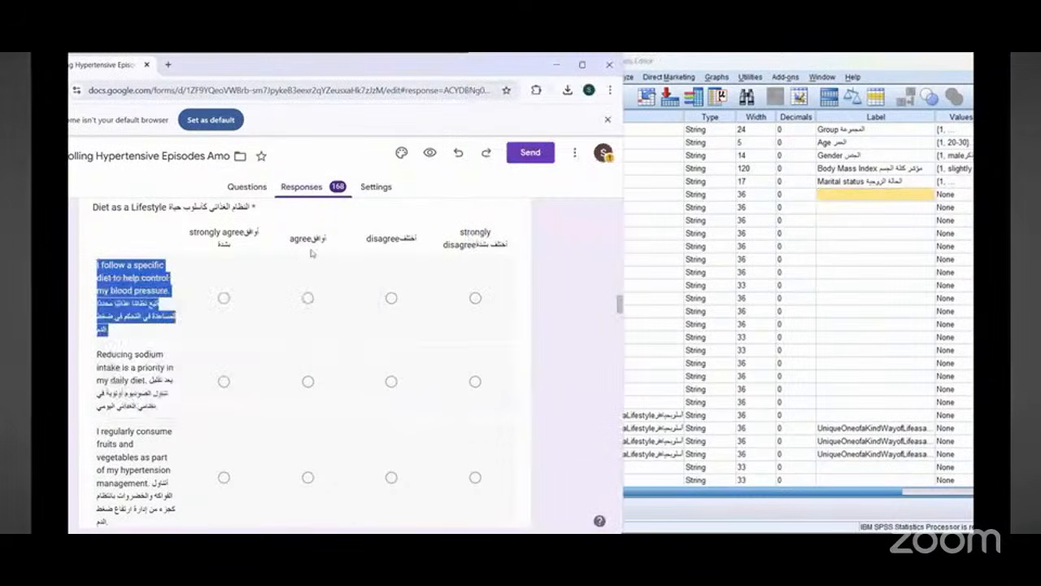
right_click(843, 201)
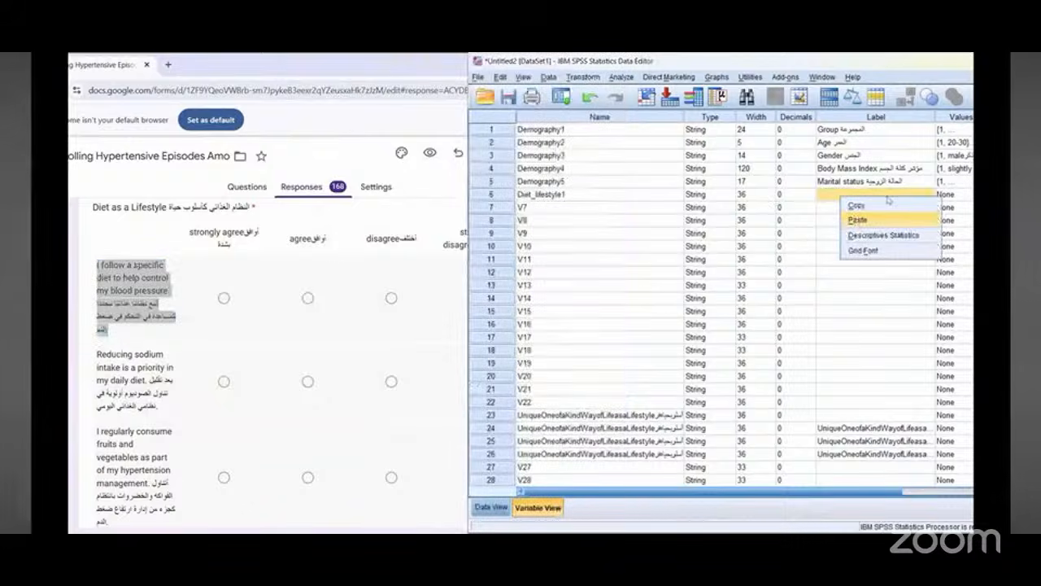
click(857, 220)
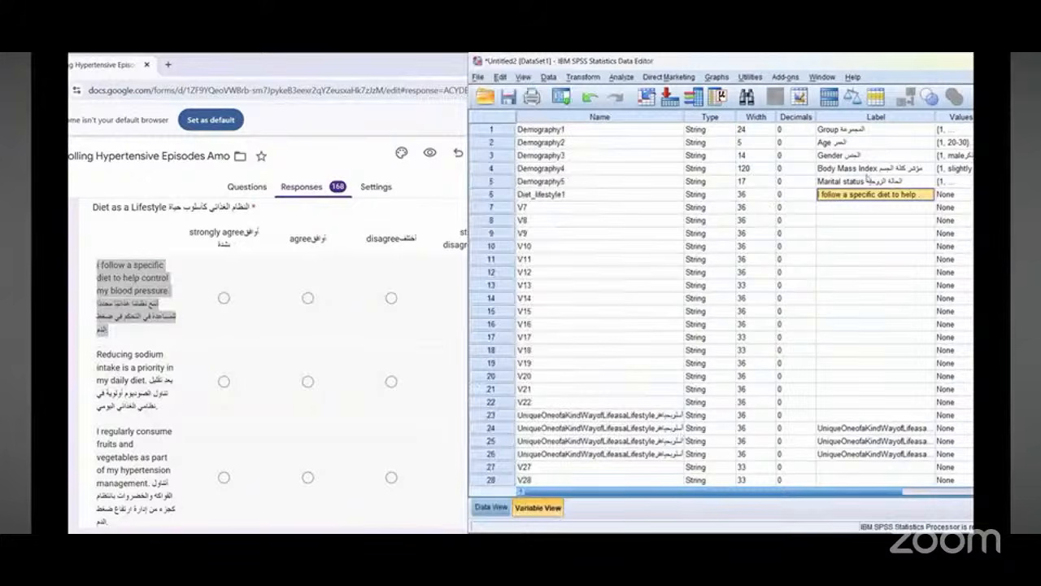
key(super+Down)
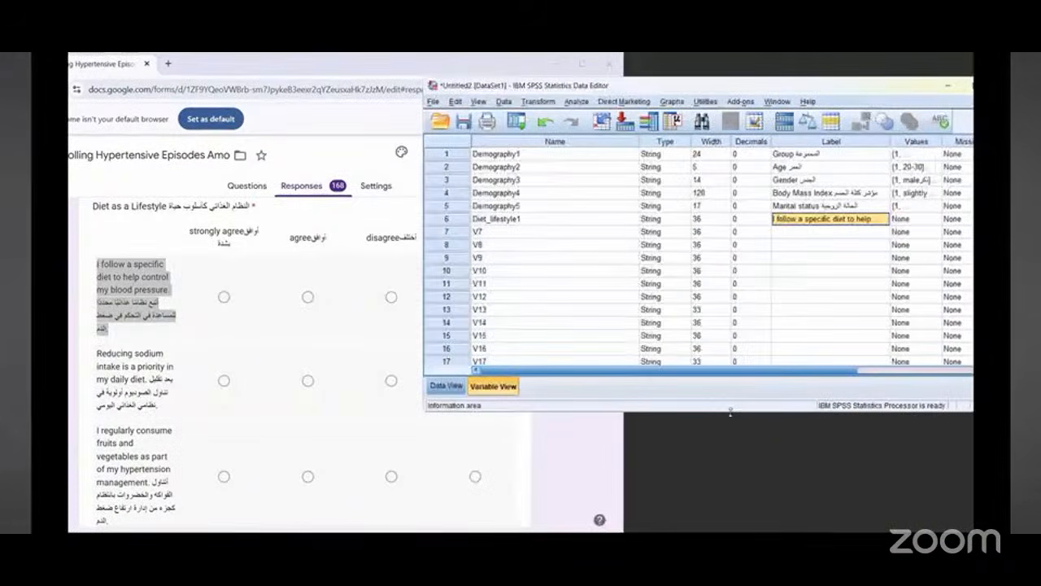
key(super+Right)
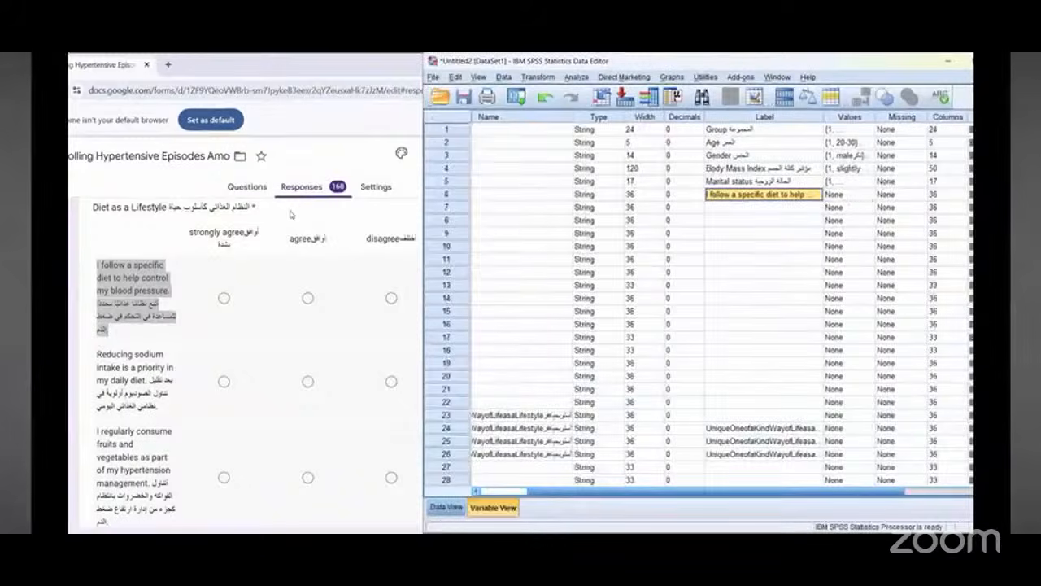
Step: Examine the agreement scale response options of the Diet as a Lifestyle questions in the form
click(309, 140)
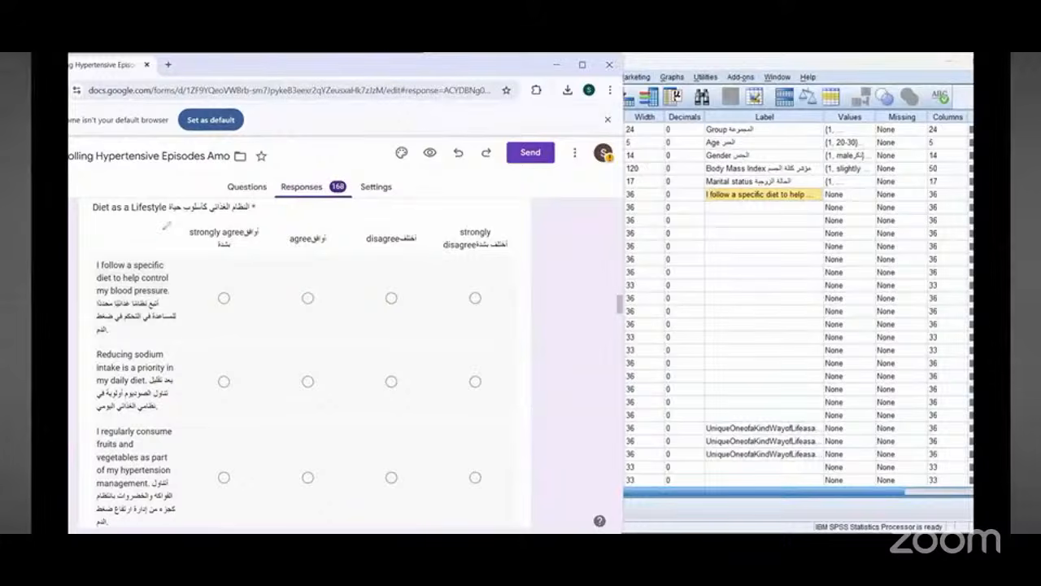
drag(280, 214, 475, 273)
mouse_move(559, 250)
mouse_down()
mouse_move(403, 209)
mouse_move(266, 214)
mouse_up()
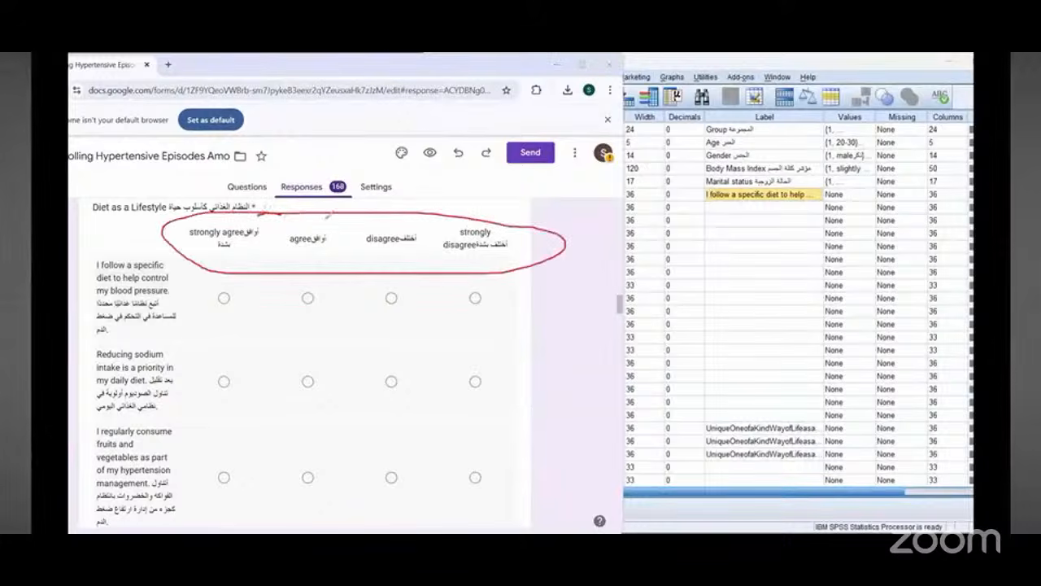
drag(350, 159, 342, 215)
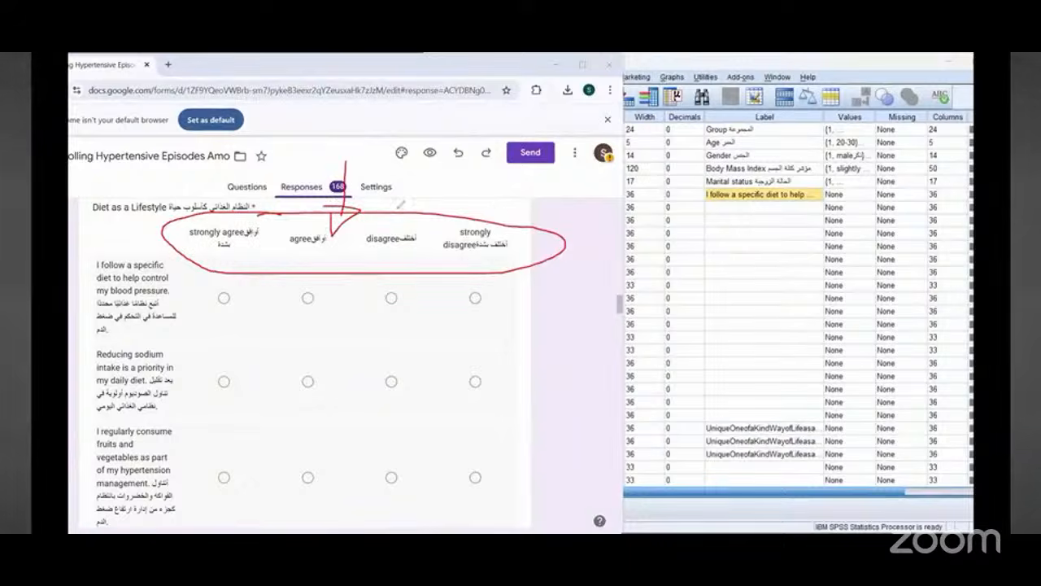
drag(393, 204, 387, 228)
mouse_move(305, 206)
mouse_down()
mouse_move(296, 234)
mouse_move(316, 236)
mouse_up()
mouse_move(209, 203)
mouse_down()
mouse_move(231, 216)
mouse_move(220, 227)
mouse_up()
mouse_move(452, 200)
mouse_down()
mouse_move(449, 213)
mouse_move(483, 200)
mouse_move(483, 236)
mouse_up()
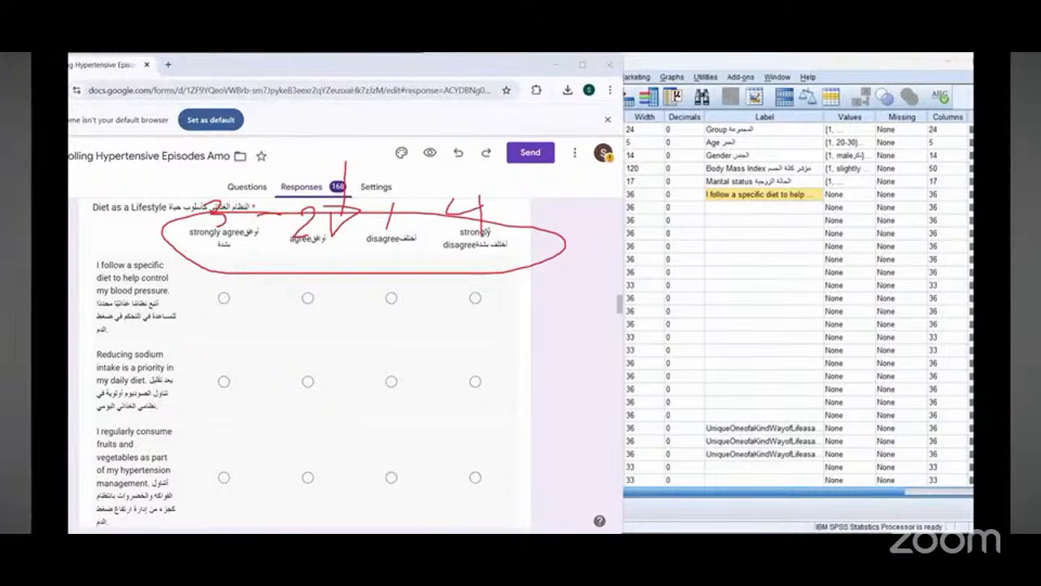
key(e)
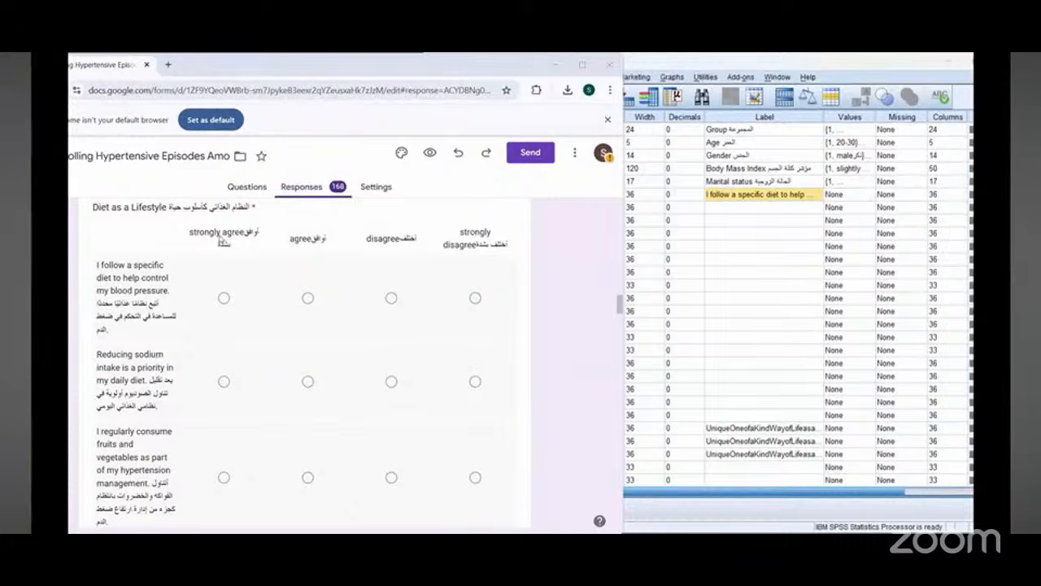
Step: Open the value labels for Diet_lifestyle1 and add value 1 labelled with the form's copied bilingual "strongly agree" text
triple_click(221, 237)
right_click(219, 242)
click(242, 250)
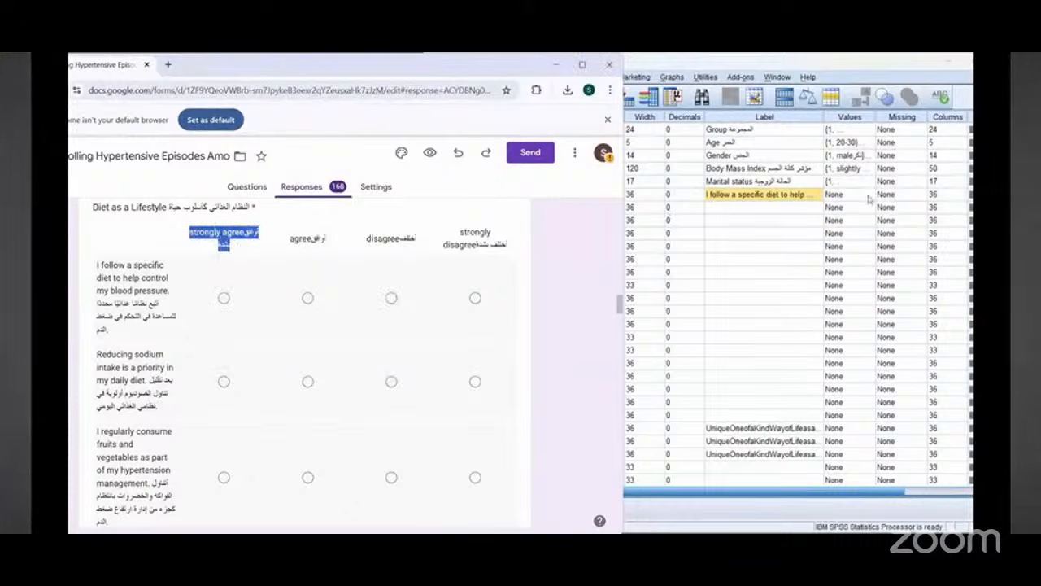
click(870, 198)
click(869, 196)
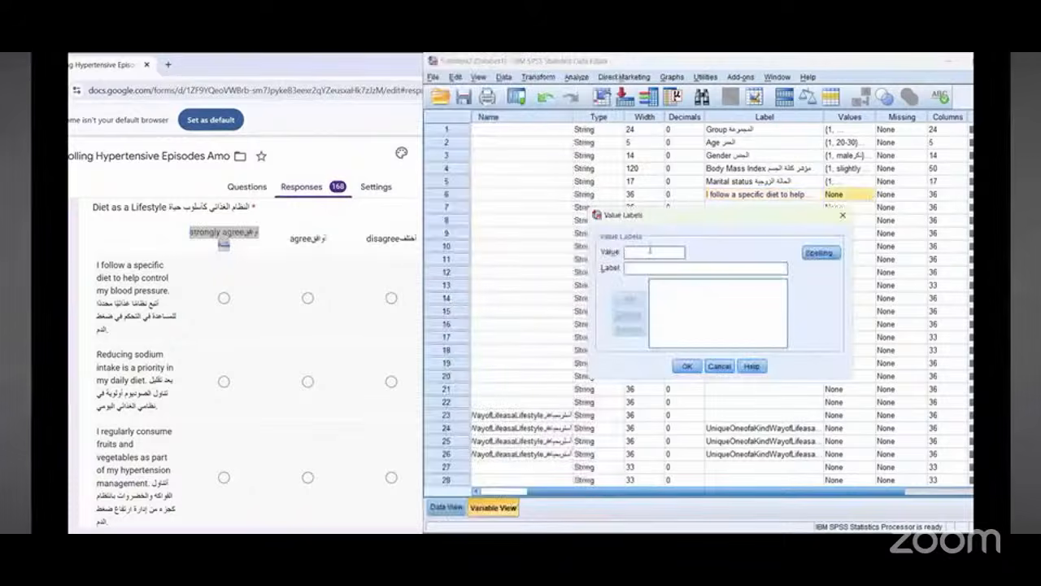
text(1)
click(650, 271)
right_click(651, 271)
click(670, 340)
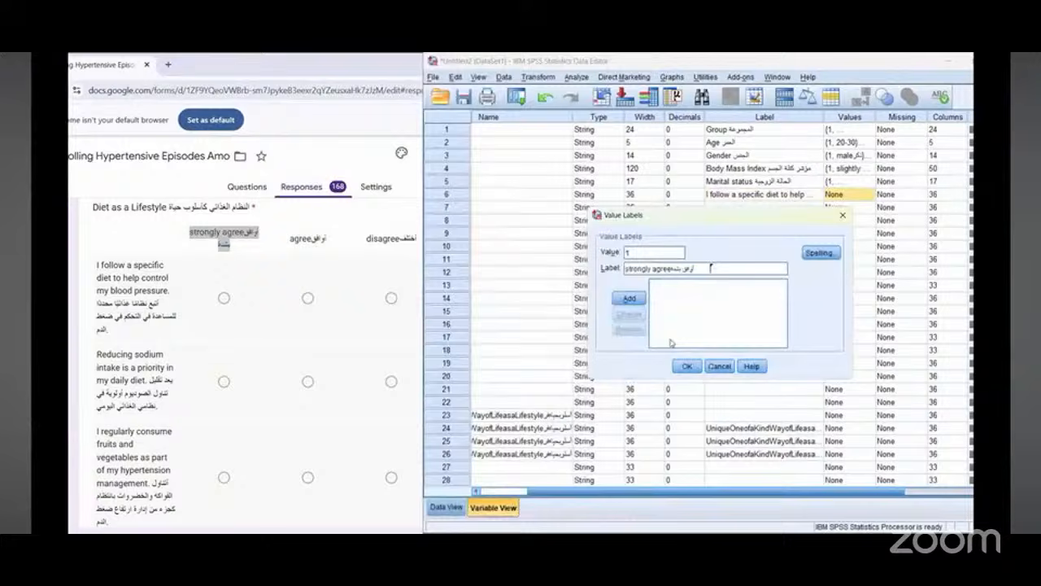
click(626, 298)
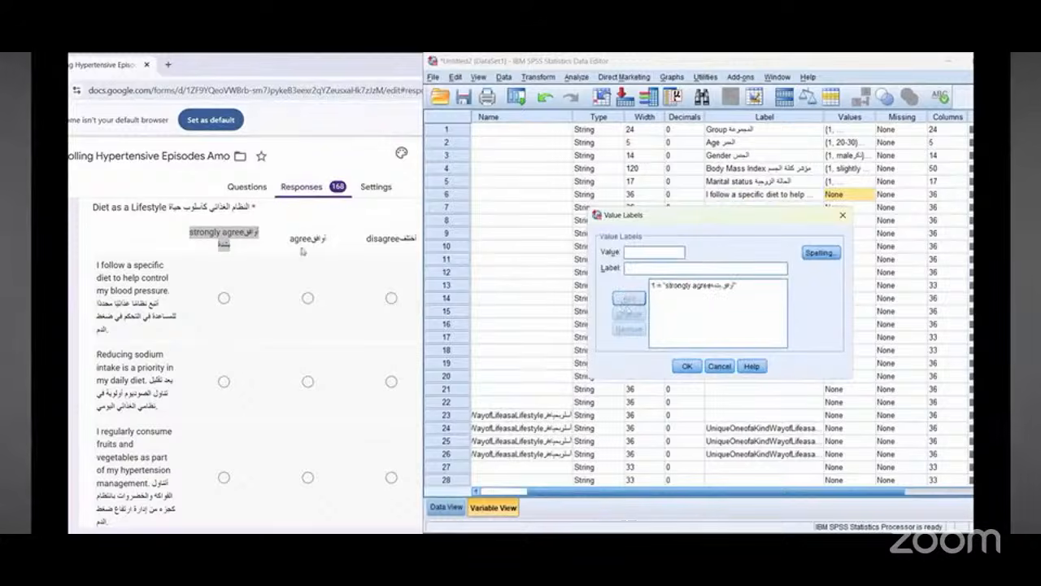
Step: Add value 2 labelled with the bilingual "agree" text copied from the form
double_click(308, 240)
right_click(310, 241)
click(328, 257)
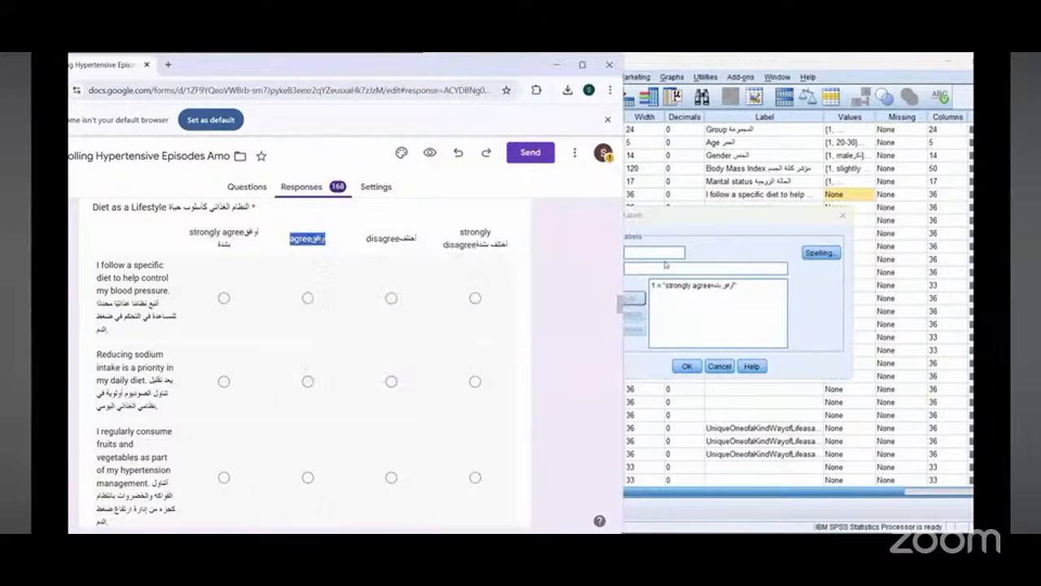
click(636, 269)
text(2)
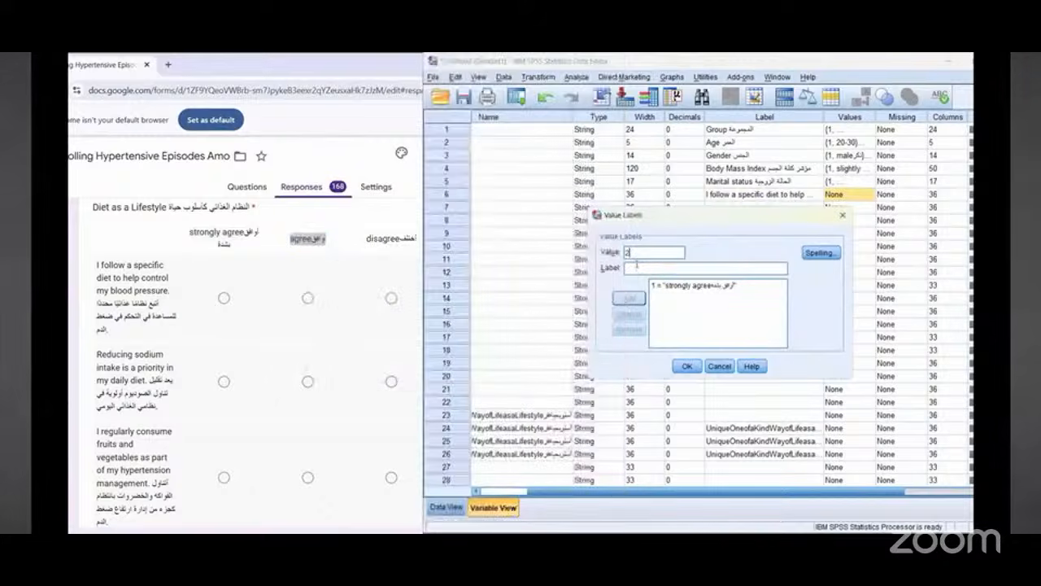
right_click(636, 269)
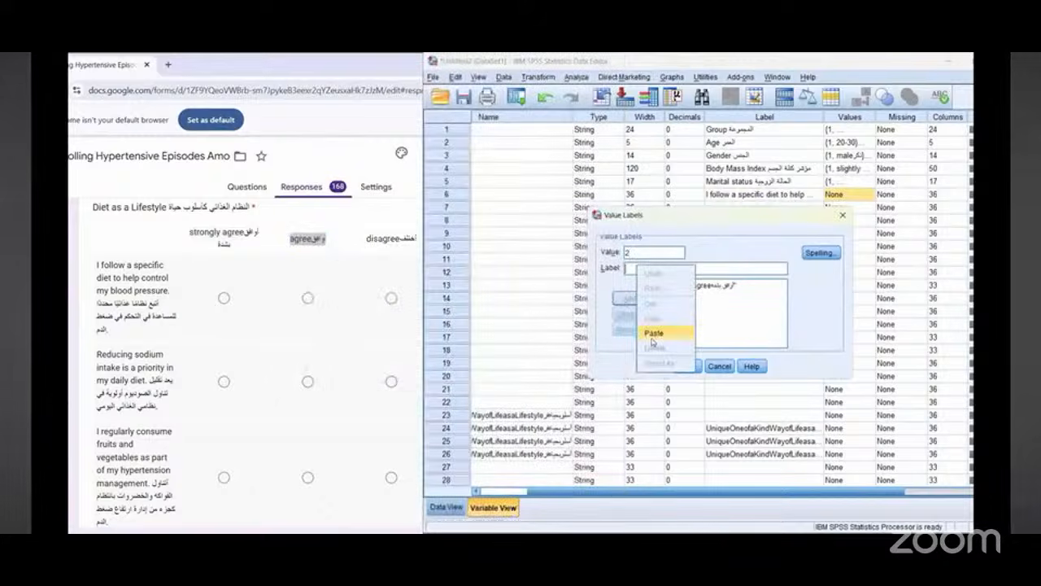
click(653, 333)
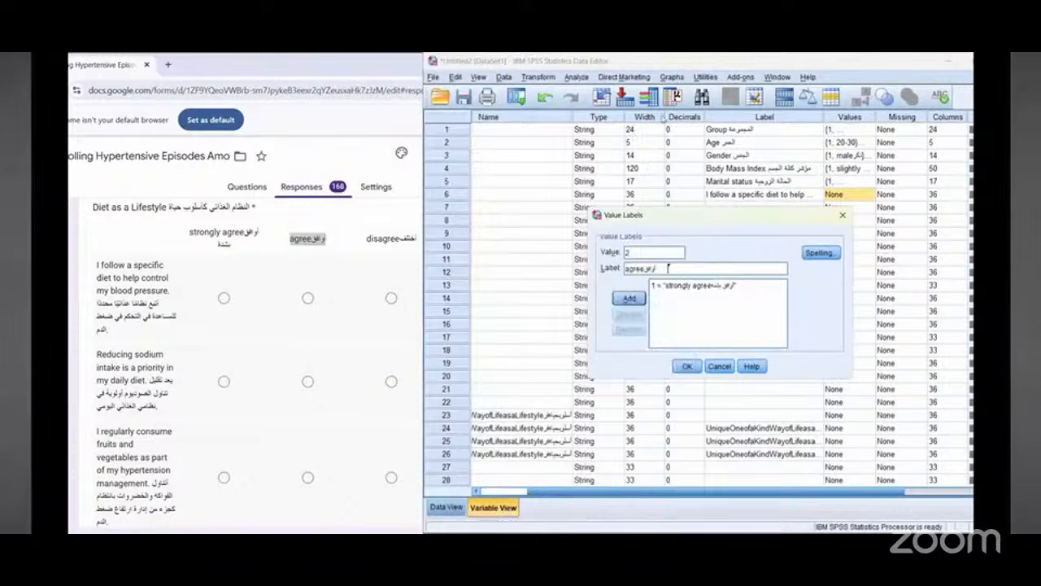
drag(683, 255, 665, 252)
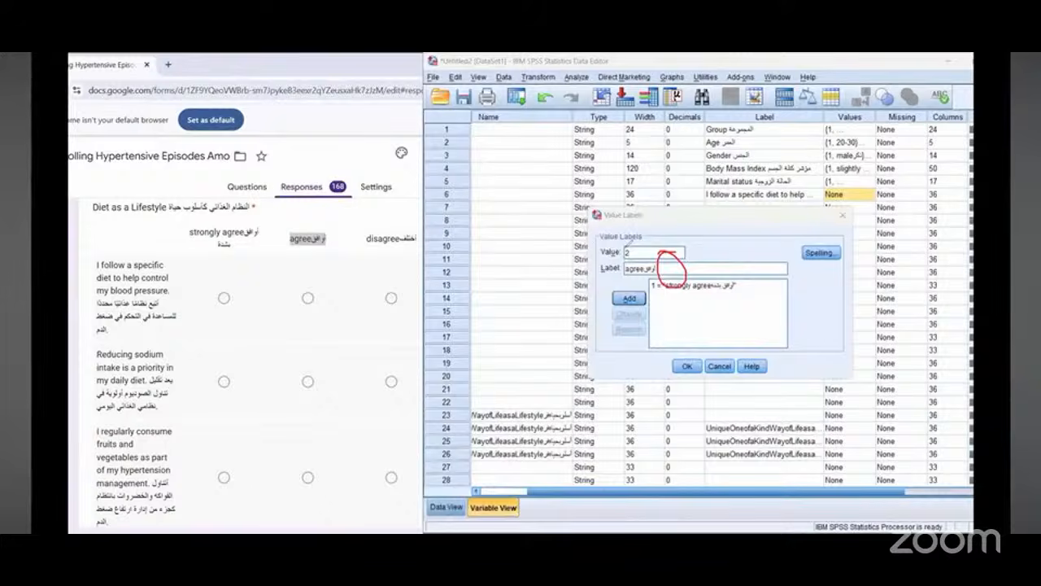
click(680, 270)
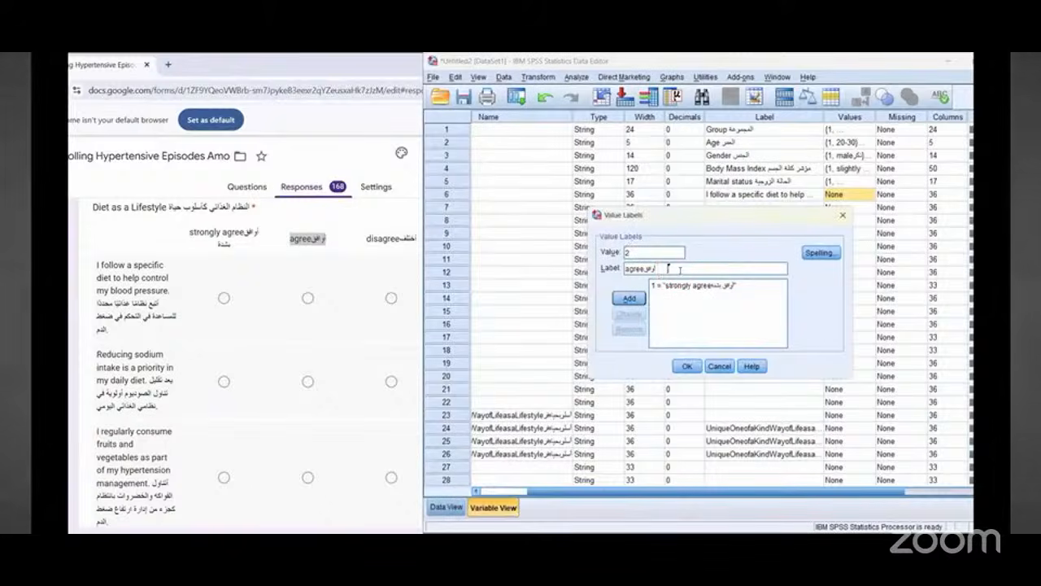
click(629, 298)
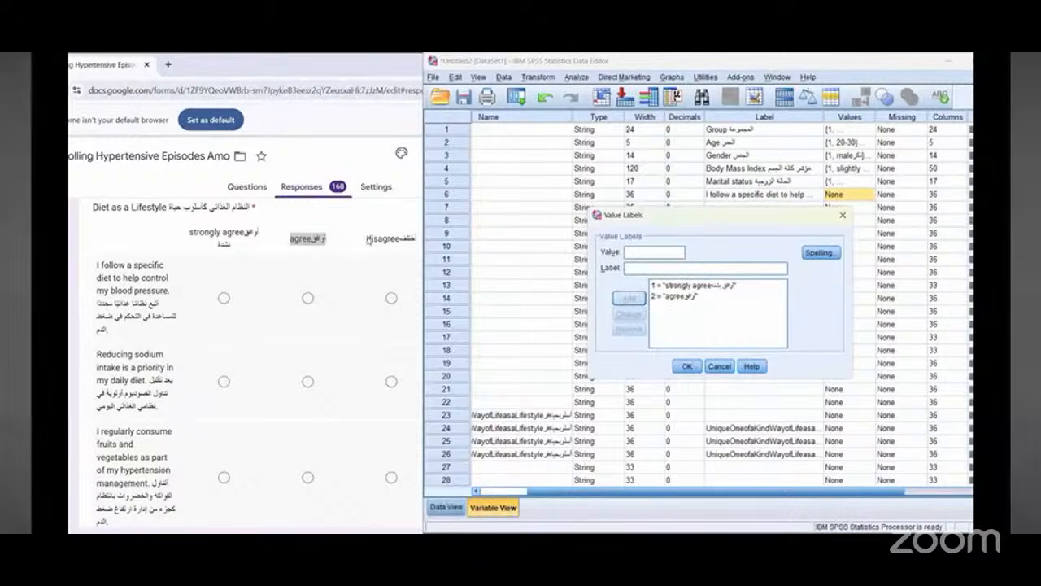
Step: Add value 3 labelled with the bilingual "disagree" text copied from the form
drag(368, 239, 417, 238)
right_click(371, 244)
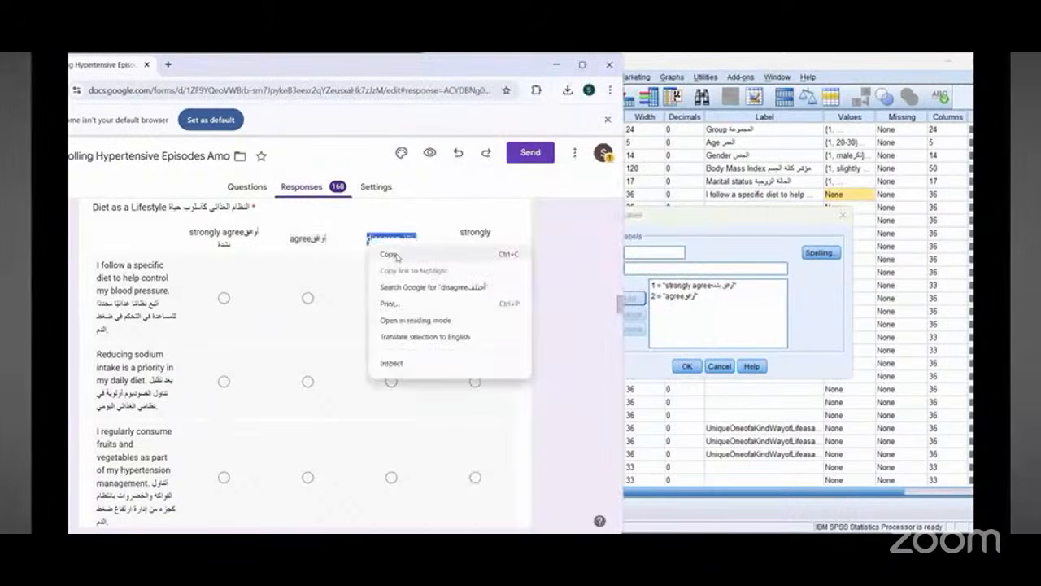
click(391, 254)
click(649, 255)
text(3)
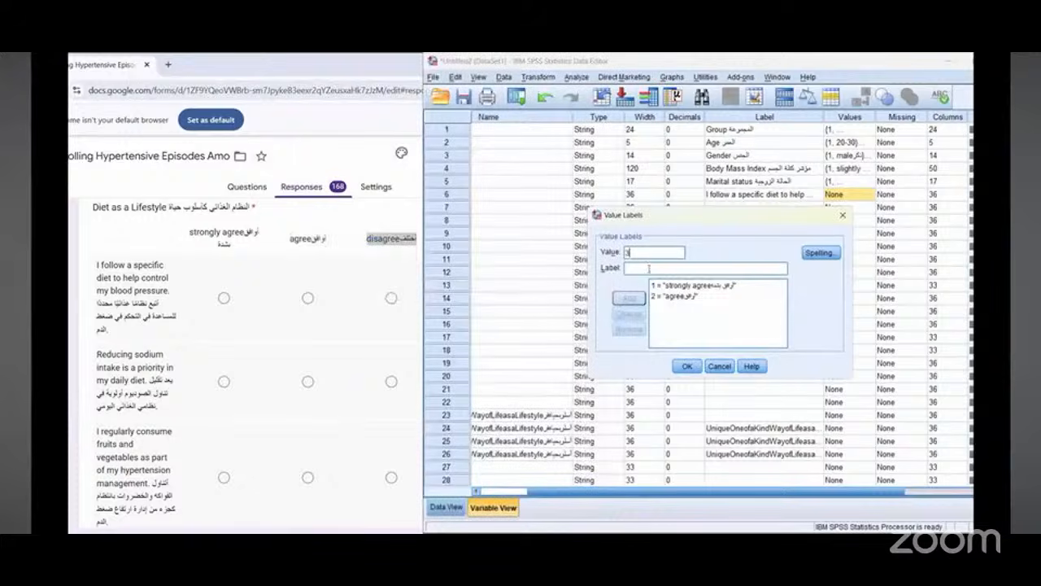
right_click(648, 270)
click(667, 325)
click(629, 297)
Step: Add value 4 labelled with the bilingual "strongly disagree" text copied from the form
click(393, 277)
drag(444, 229, 487, 246)
right_click(481, 239)
click(498, 248)
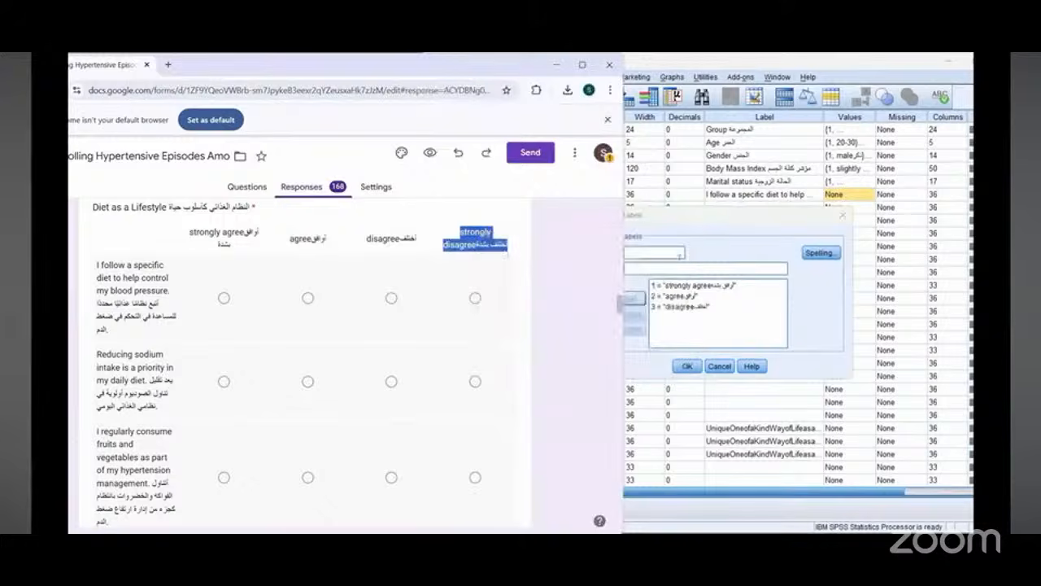
click(660, 253)
text(4)
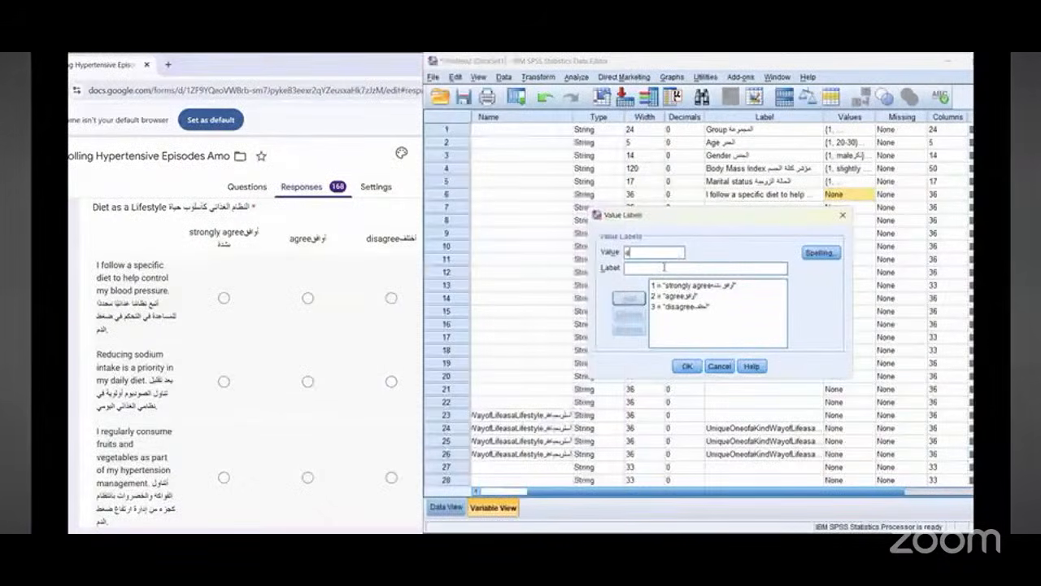
right_click(664, 267)
click(684, 335)
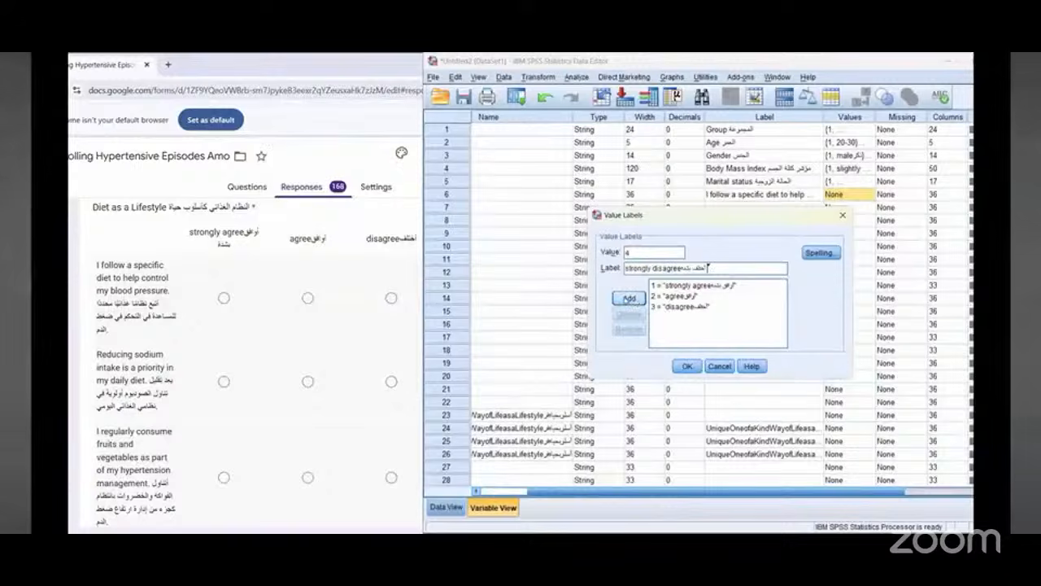
key(Return)
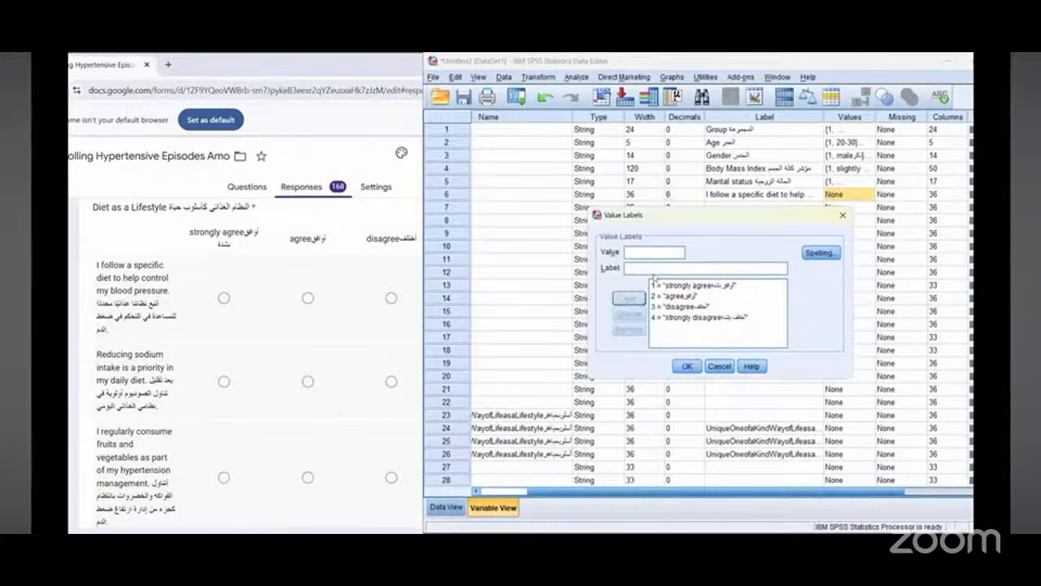
mouse_move(635, 293)
mouse_down()
mouse_move(675, 264)
mouse_move(713, 309)
mouse_up()
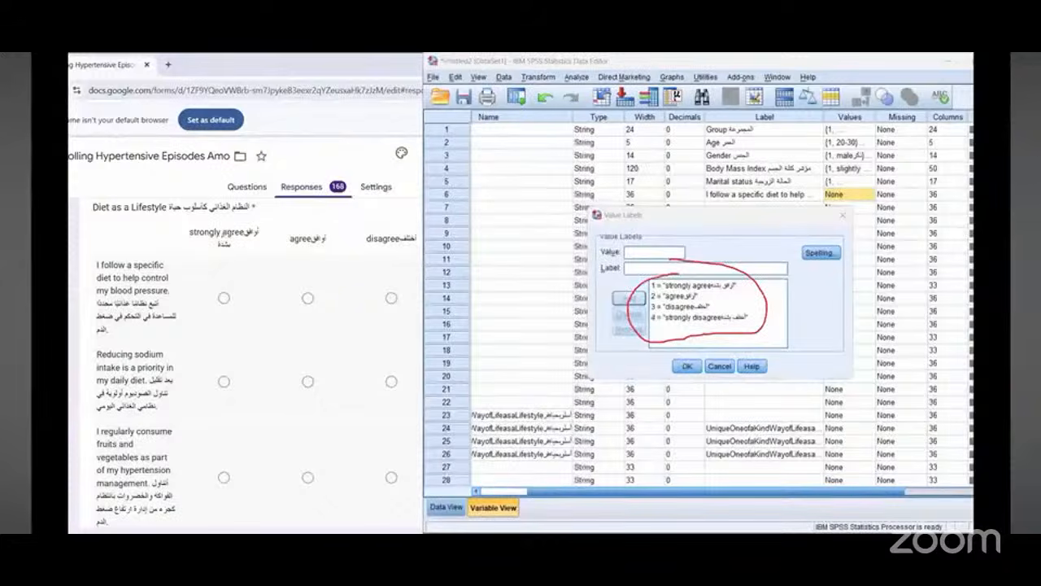
mouse_move(160, 229)
mouse_down()
mouse_move(414, 213)
mouse_move(371, 237)
mouse_up()
drag(371, 198, 371, 235)
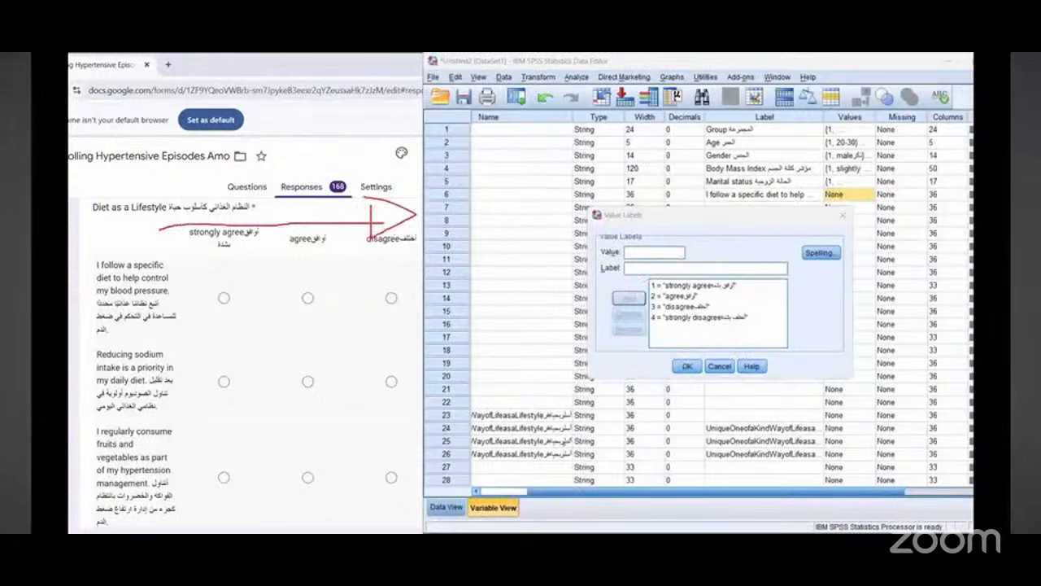
mouse_move(487, 320)
mouse_down()
mouse_move(449, 496)
mouse_move(503, 468)
mouse_up()
mouse_move(449, 494)
mouse_down()
mouse_move(437, 460)
mouse_move(476, 481)
mouse_move(470, 527)
mouse_move(447, 488)
mouse_up()
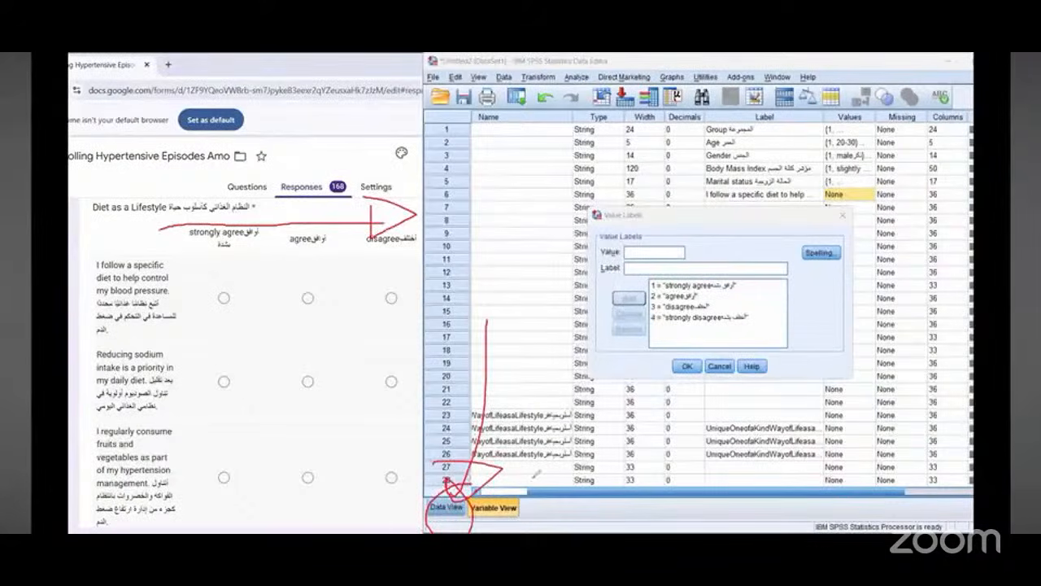
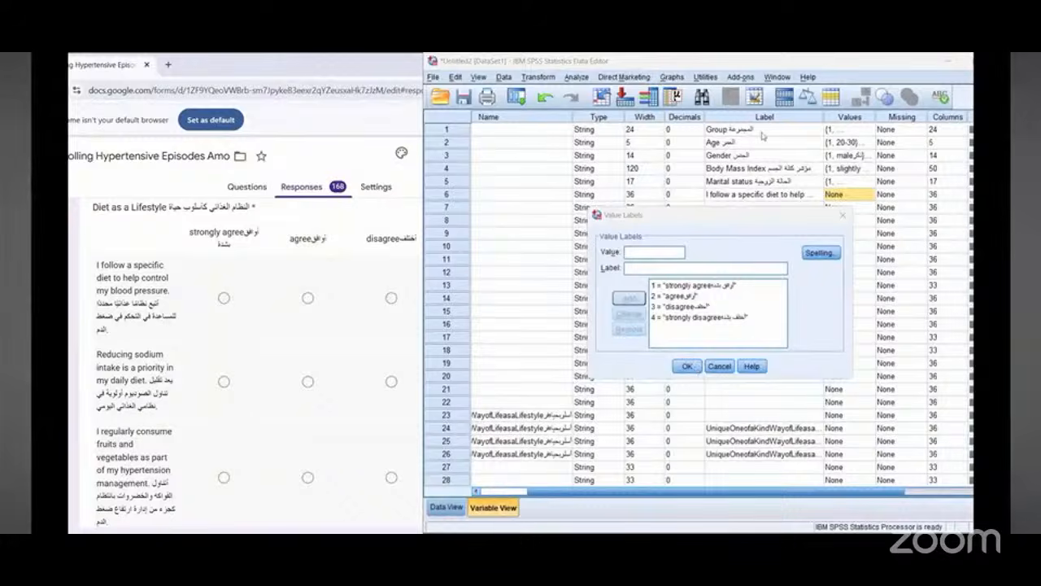
Step: Confirm the four value labels defined for Diet_lifestyle1
mouse_move(130, 221)
mouse_down()
mouse_move(284, 221)
mouse_move(378, 208)
mouse_move(342, 230)
mouse_up()
drag(192, 244, 409, 248)
click(682, 367)
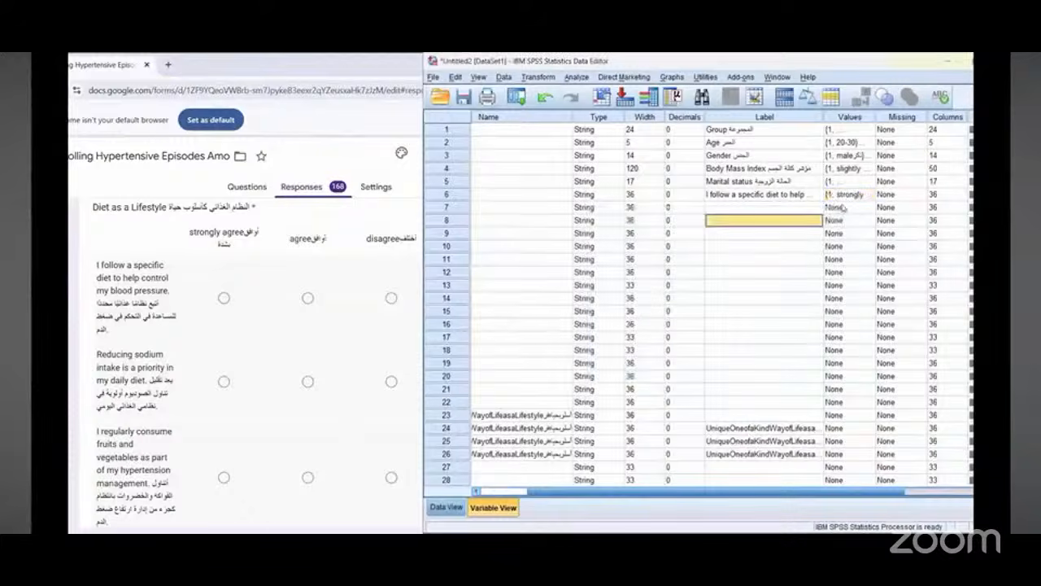
Step: Copy Diet_lifestyle1's value labels and paste them into variable 7's values
click(851, 195)
right_click(851, 197)
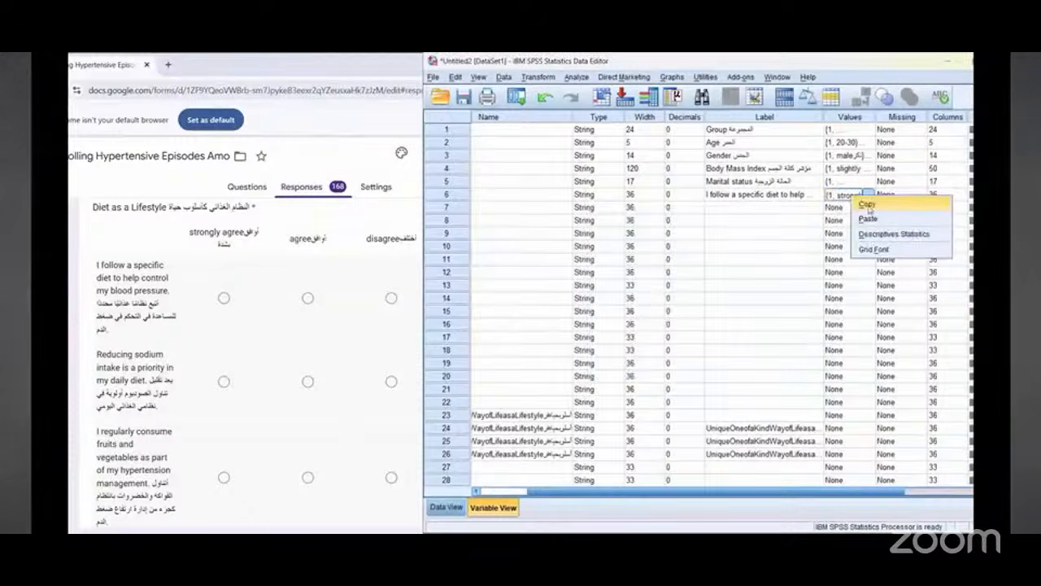
click(869, 202)
click(830, 208)
right_click(829, 208)
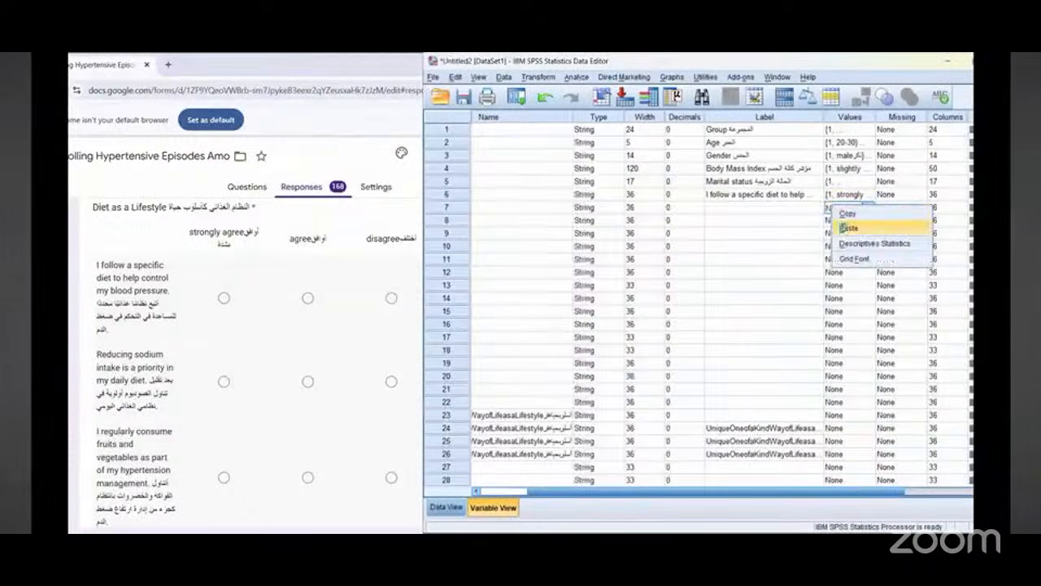
click(846, 228)
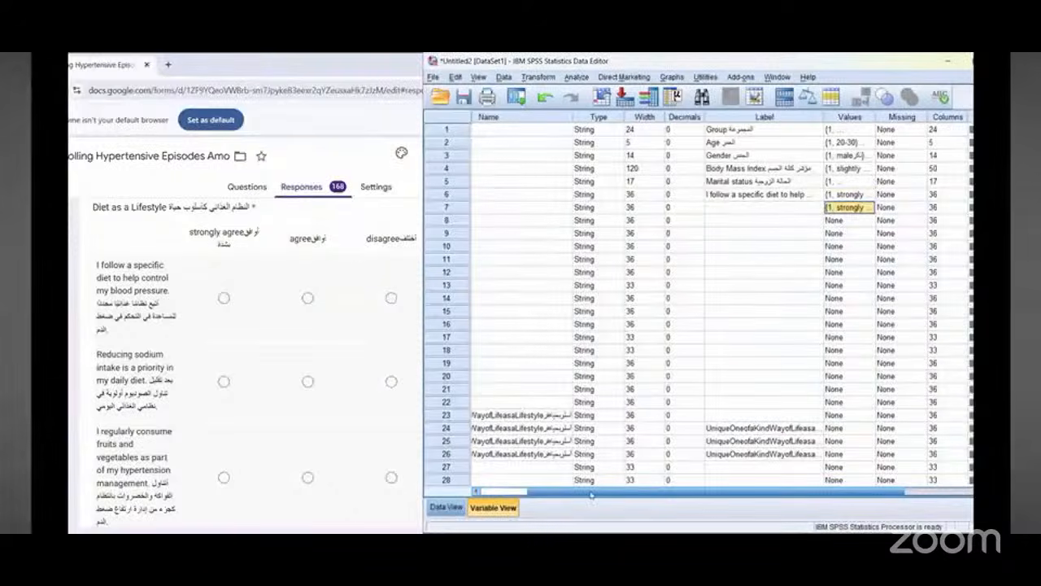
Step: Review the Diet as a Lifestyle questions in the form's responses alongside the variable list
click(493, 507)
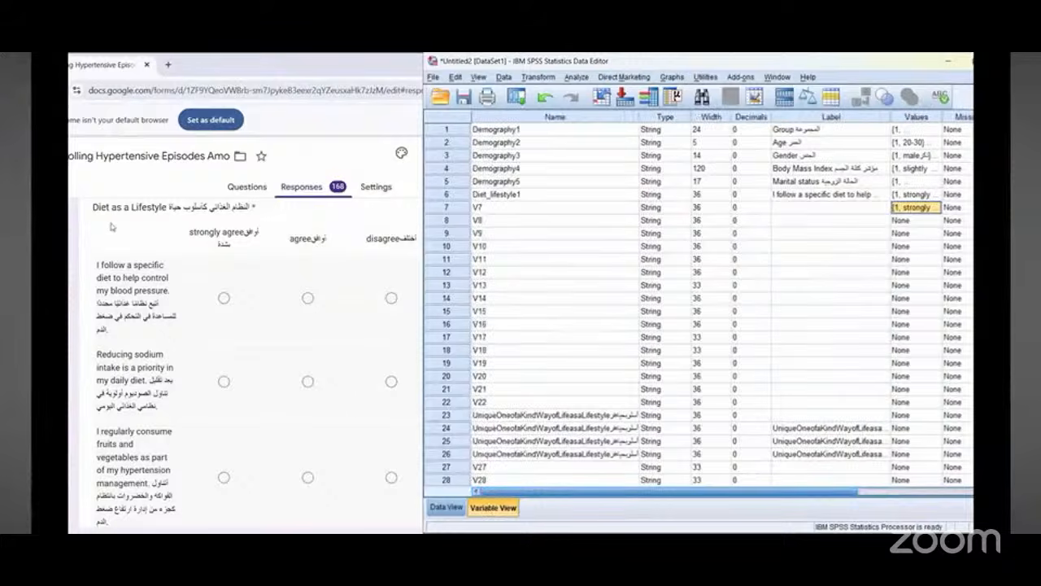
click(152, 234)
scroll(152, 238, down, 4)
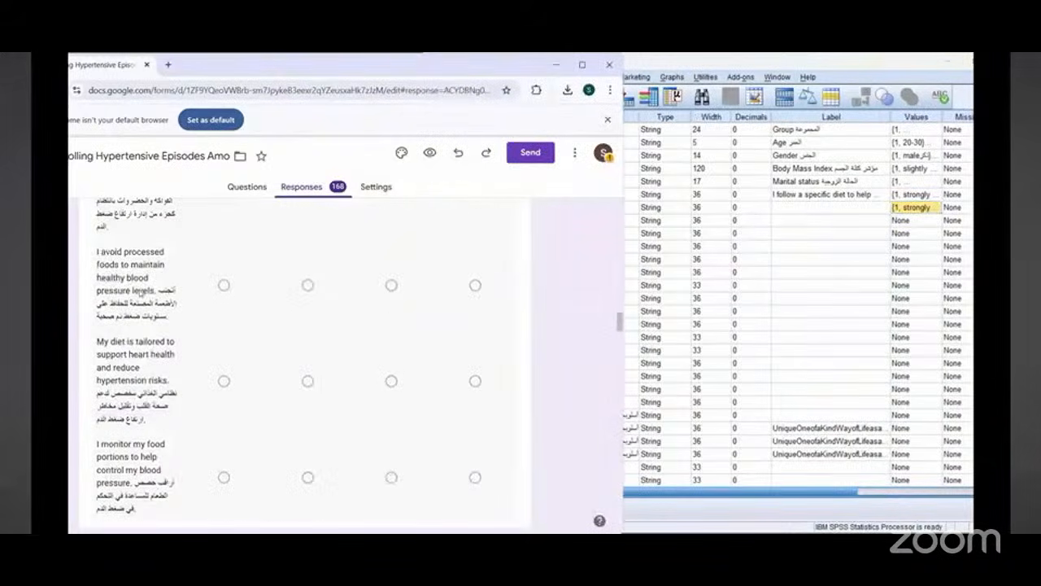
scroll(140, 291, up, 3)
scroll(140, 292, up, 3)
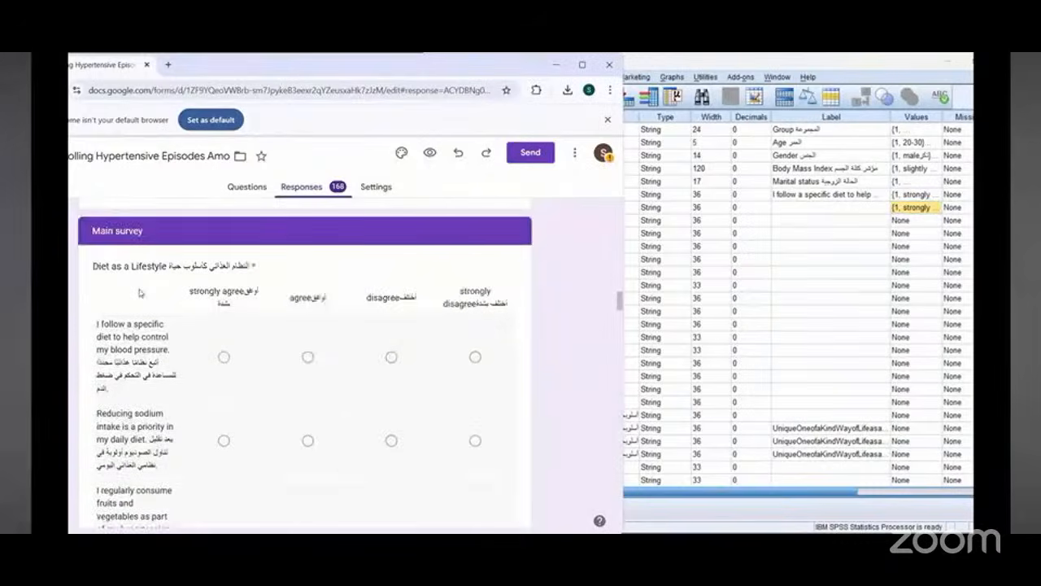
scroll(140, 293, down, 1)
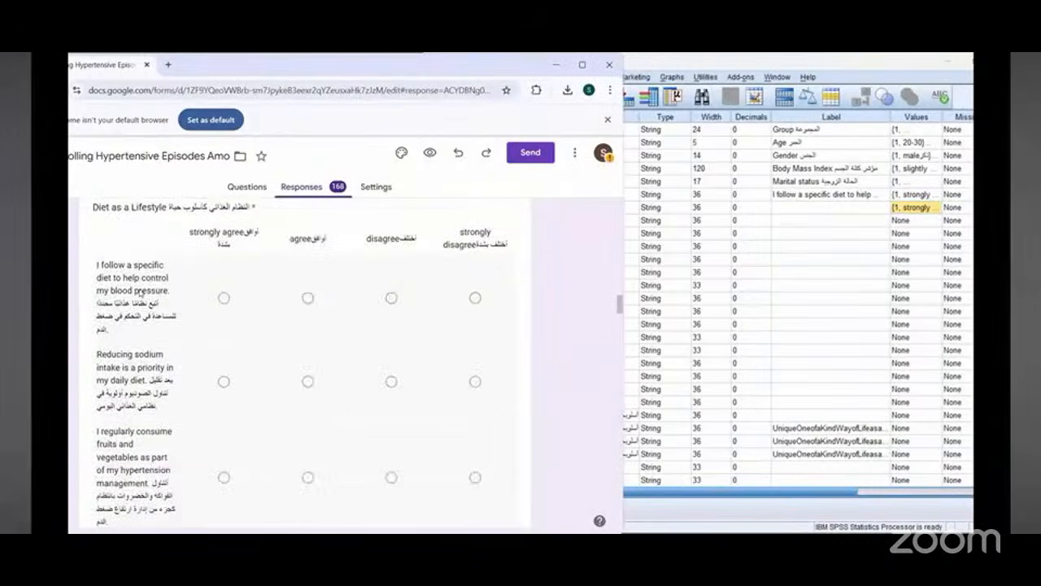
scroll(139, 289, up, 1)
scroll(139, 289, down, 2)
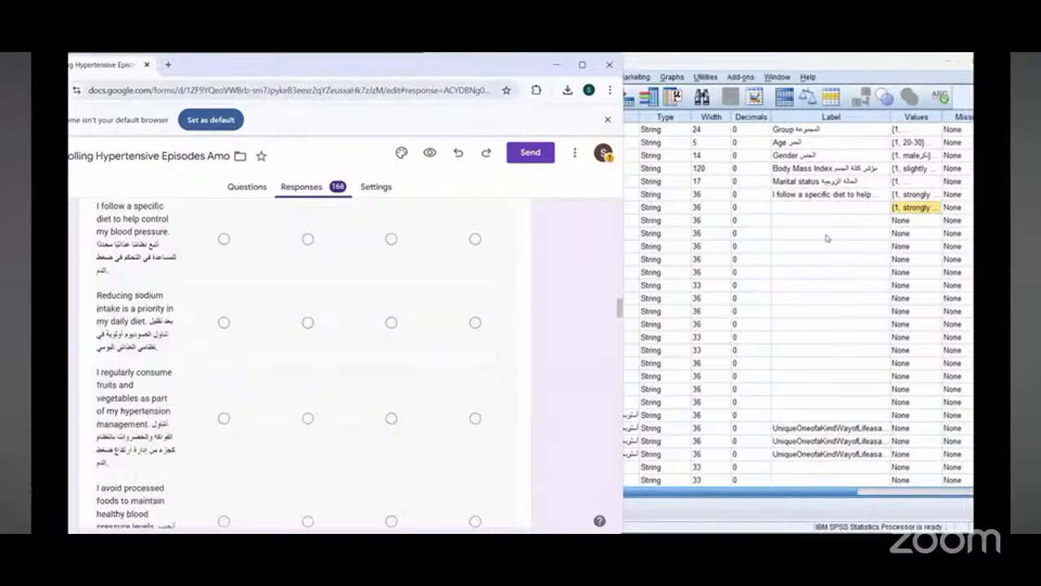
Step: Rename variable 7 as Diet_lifestyle2 by copying Diet_lifestyle1's name and changing the number
click(807, 213)
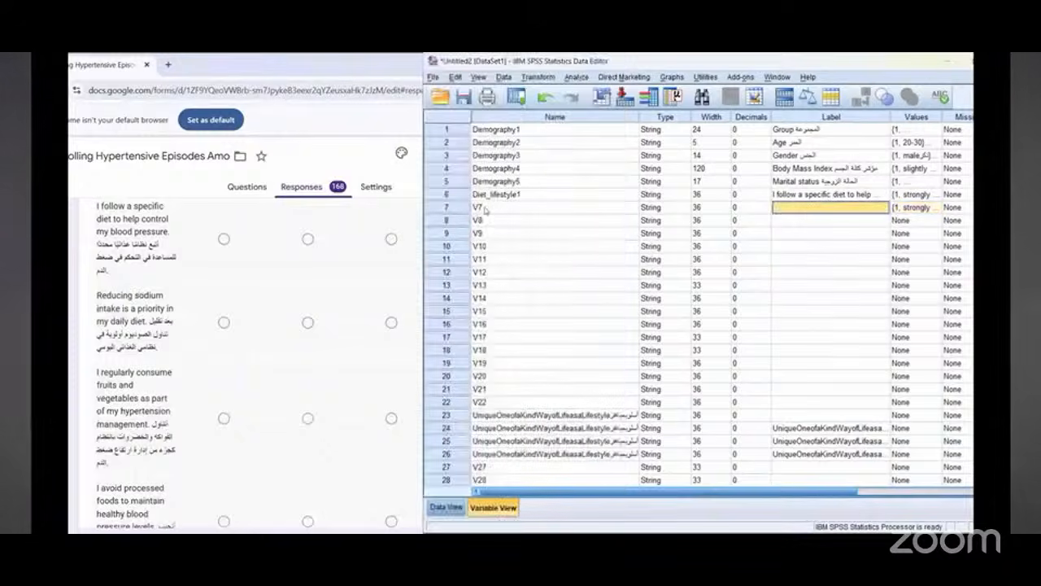
click(495, 197)
double_click(491, 195)
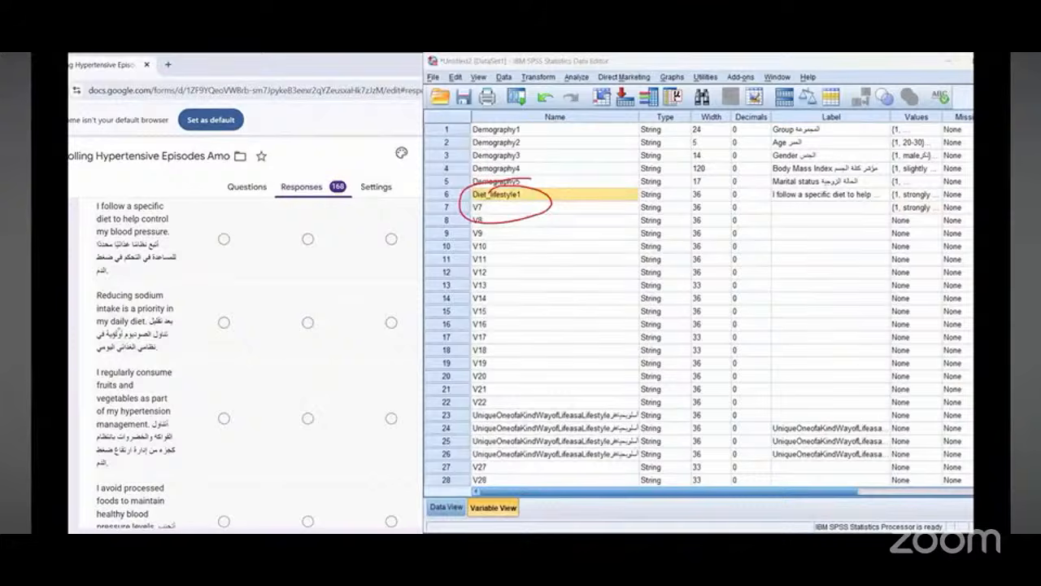
right_click(515, 199)
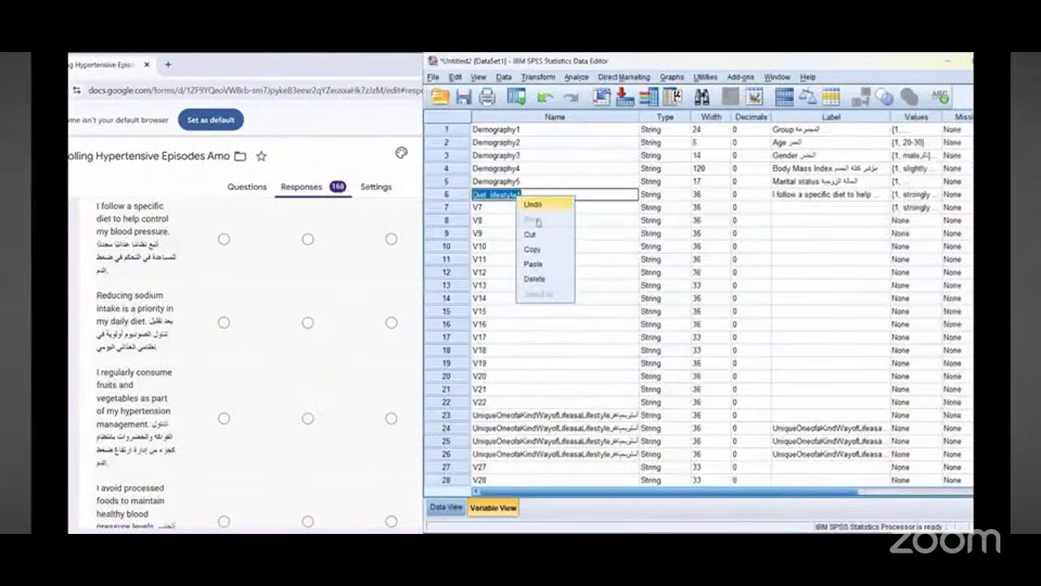
click(540, 247)
click(478, 208)
click(477, 207)
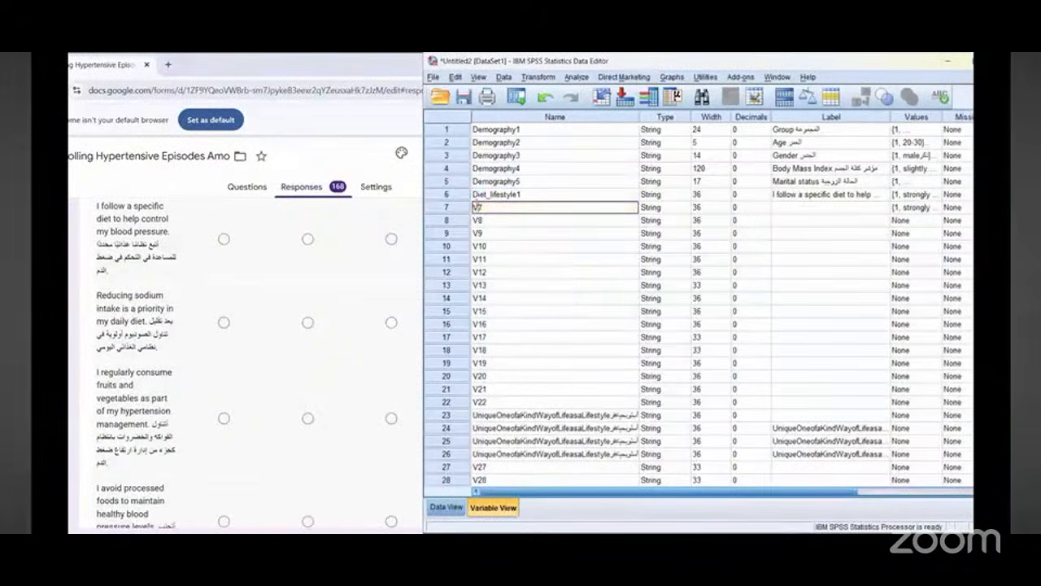
right_click(473, 205)
click(504, 257)
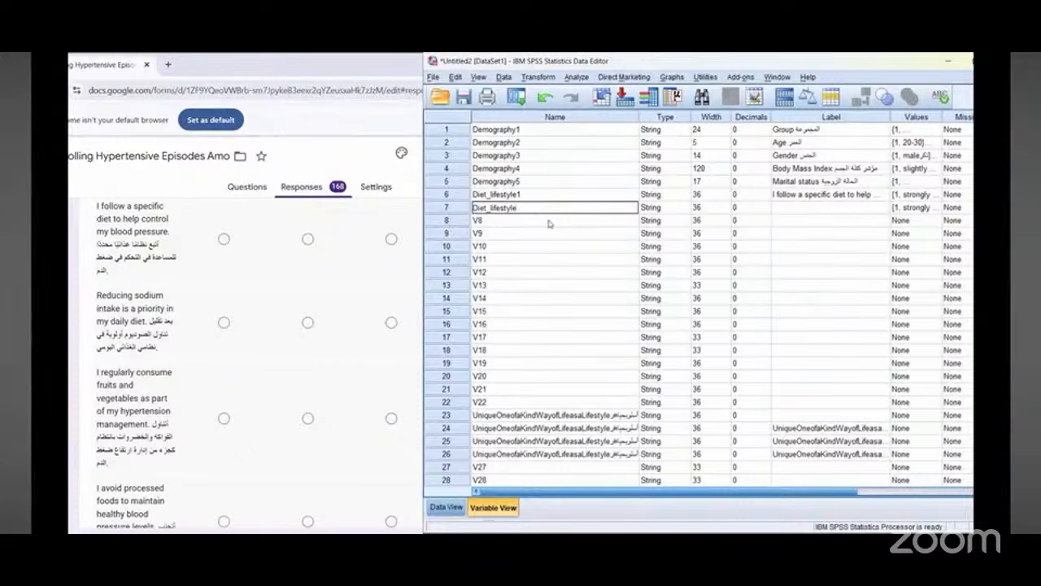
text(2)
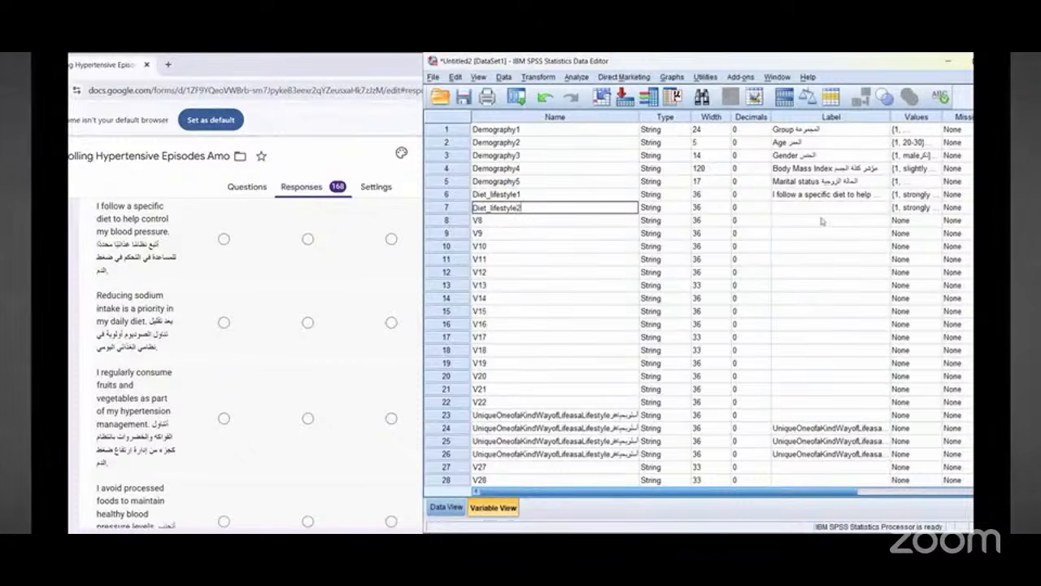
Step: Label Diet_lifestyle2 with the form's copied bilingual question "Reducing sodium intake is a priority in my daily diet"
click(821, 209)
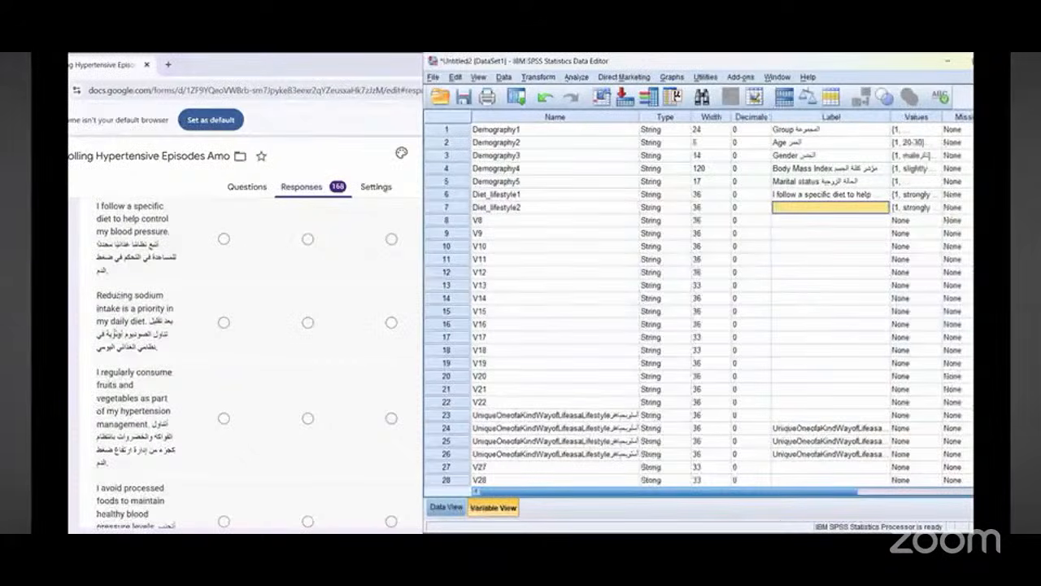
triple_click(121, 309)
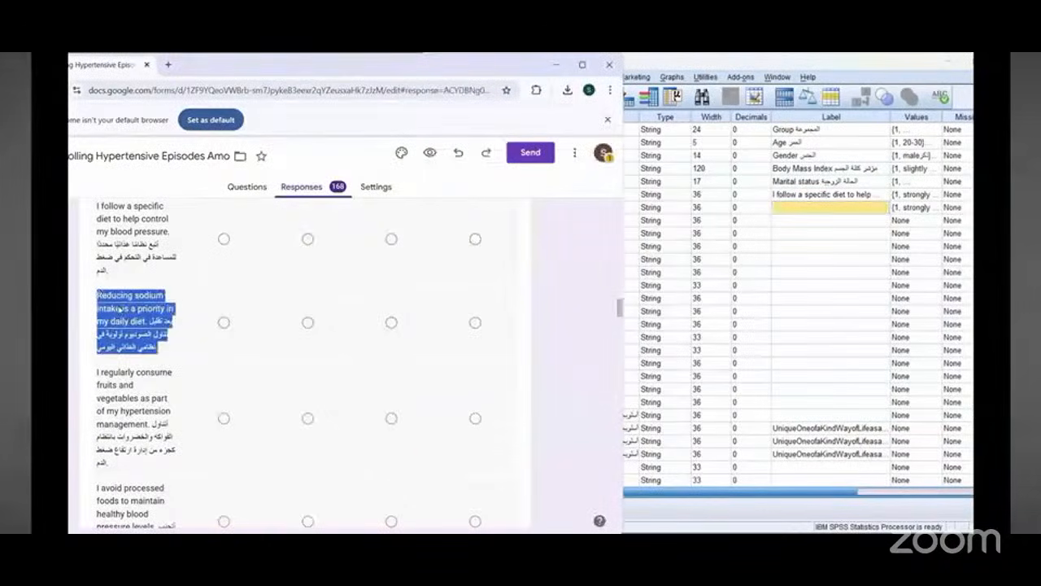
right_click(123, 312)
click(135, 322)
right_click(818, 214)
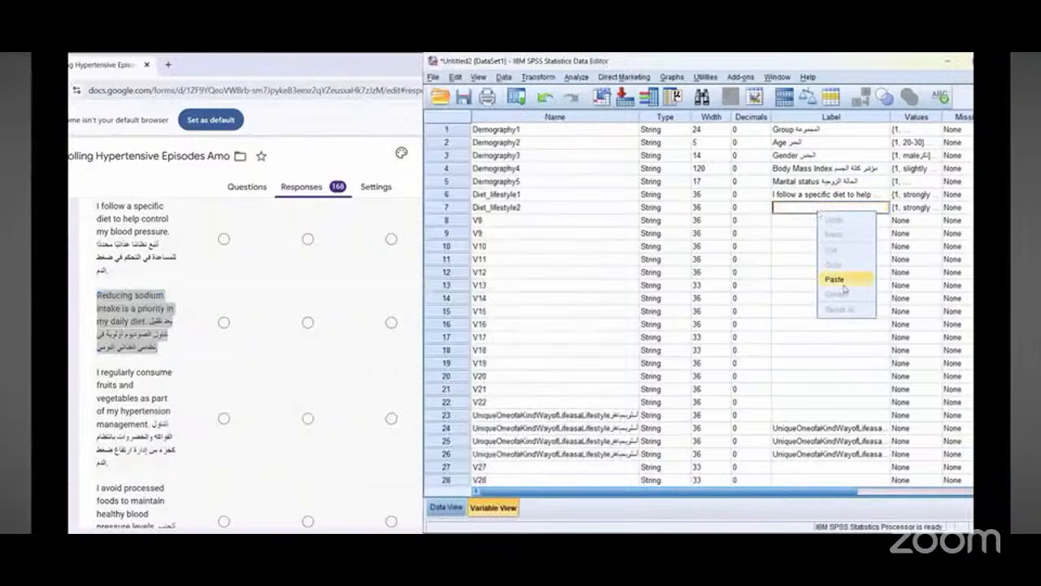
click(846, 281)
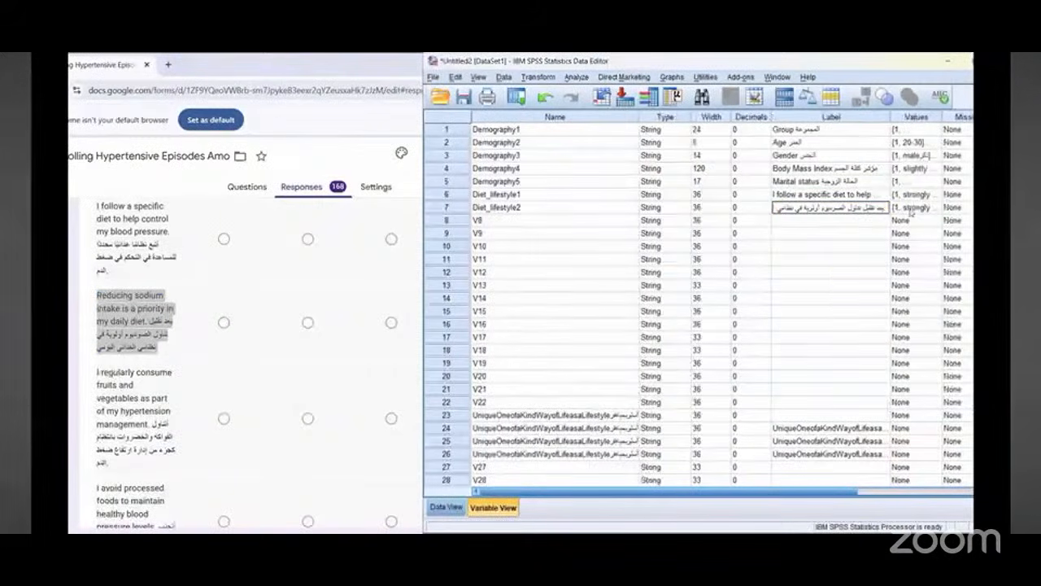
click(911, 209)
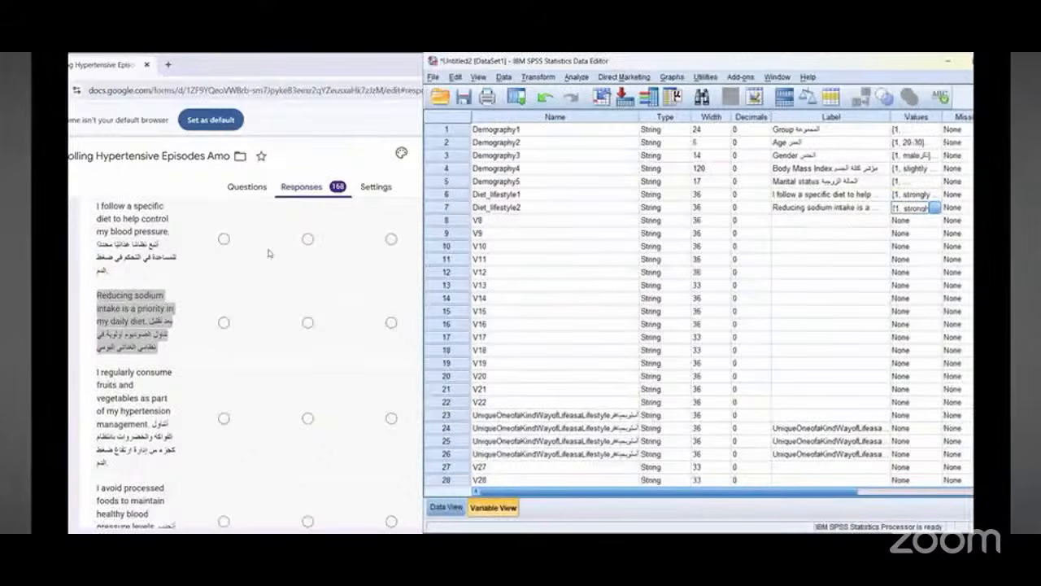
Step: Rename variable 8 as Diet_lifestyle3 by pasting Diet_lifestyle2's name and changing the number
double_click(500, 209)
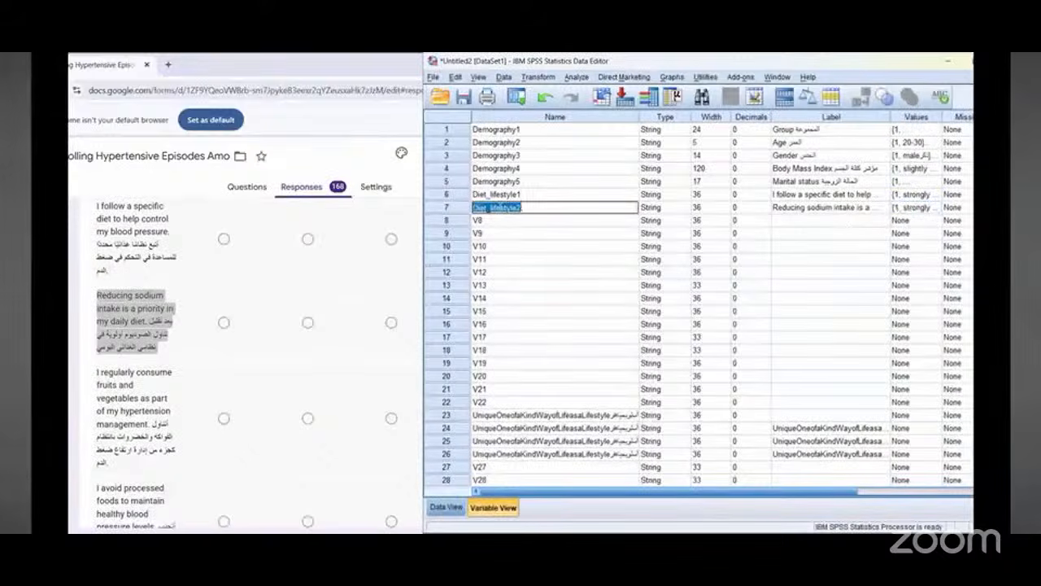
right_click(500, 206)
click(521, 262)
click(488, 220)
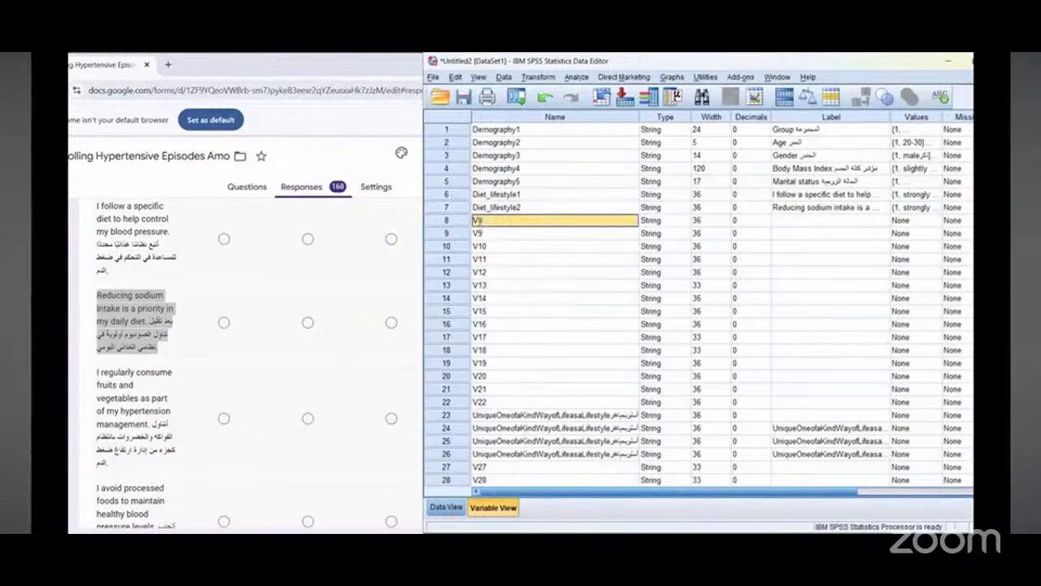
click(487, 220)
right_click(480, 221)
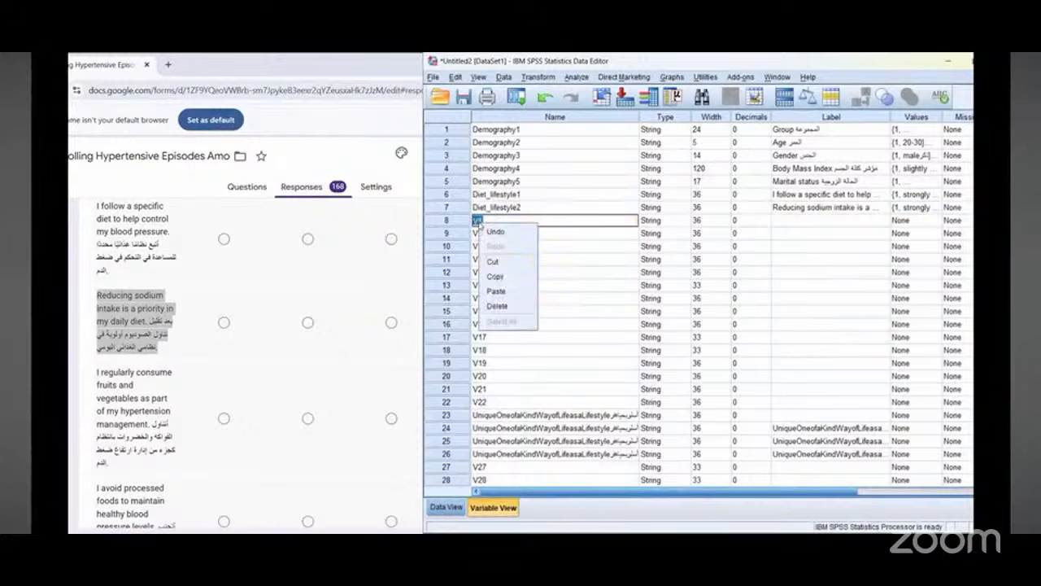
click(498, 291)
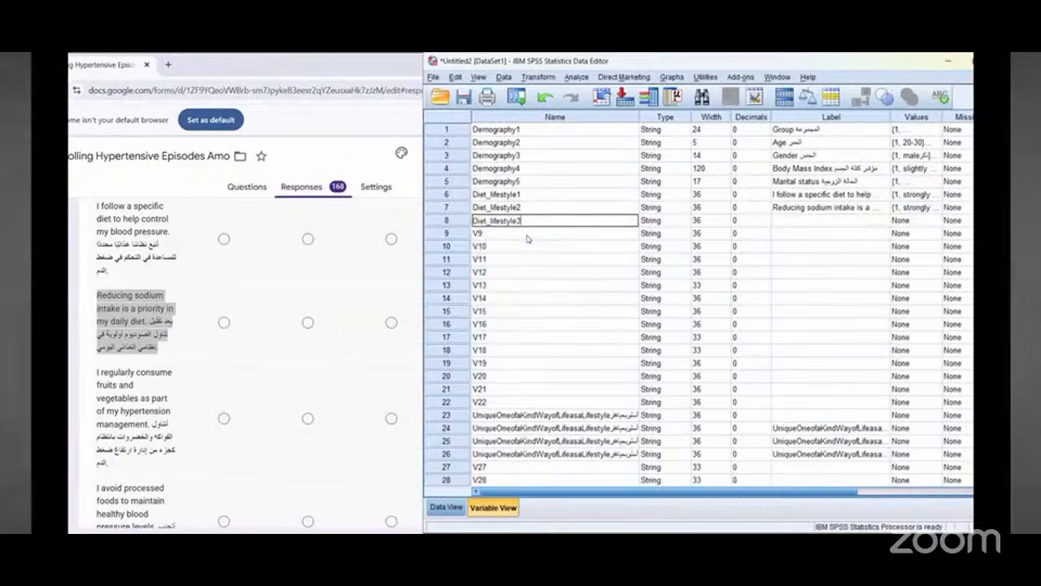
key(BackSpace)
text(3)
Step: Label Diet_lifestyle3 with the form's copied bilingual question "I regularly consume fruits and vegetables as part of my hypertension management"
scroll(122, 321, down, 1)
triple_click(123, 324)
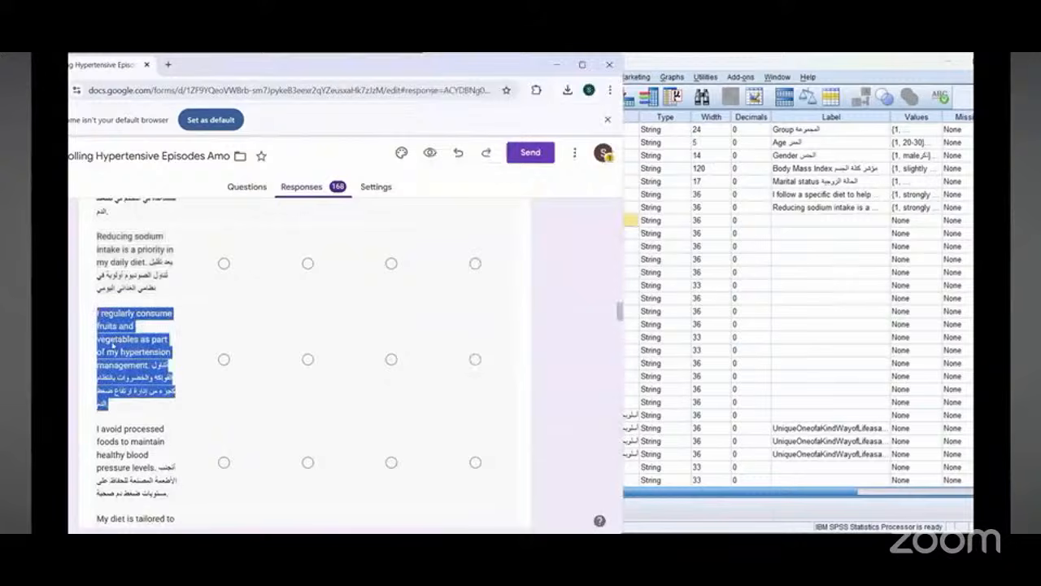
right_click(118, 338)
click(140, 350)
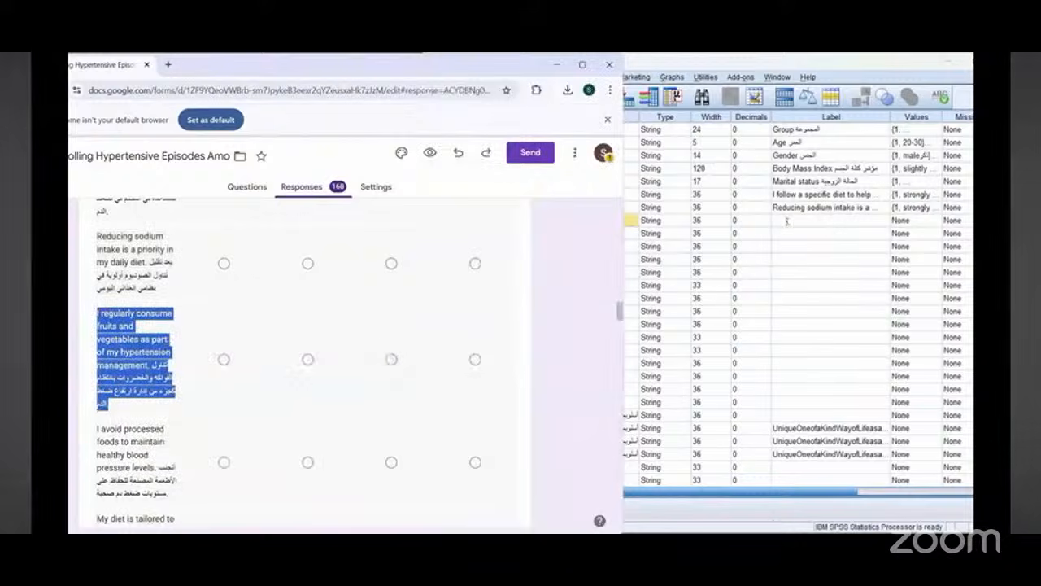
click(787, 222)
right_click(787, 221)
click(802, 288)
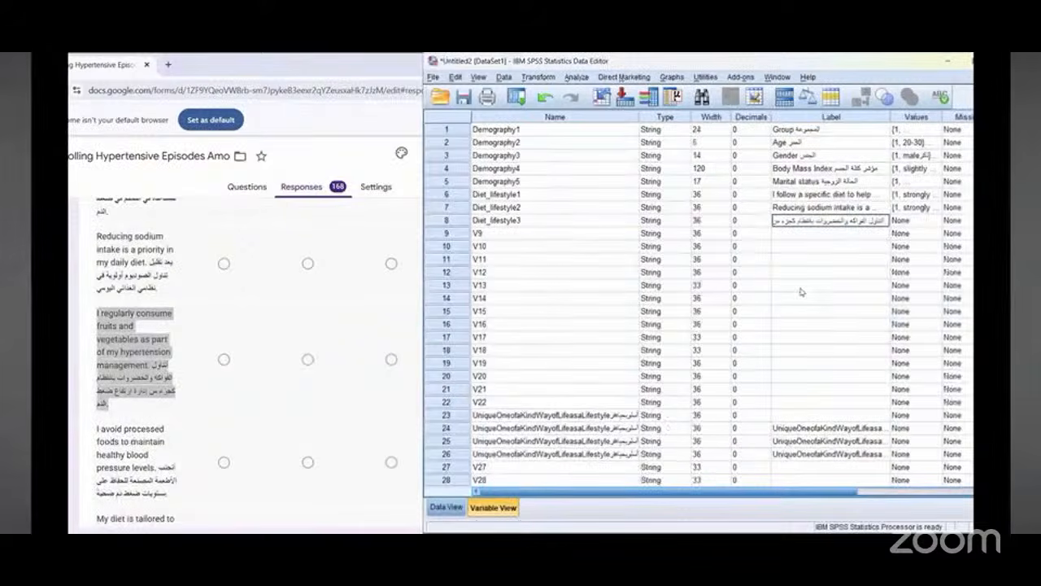
Step: Try to paste Diet_lifestyle3's copied name into variable 9's name cell
click(516, 224)
double_click(516, 225)
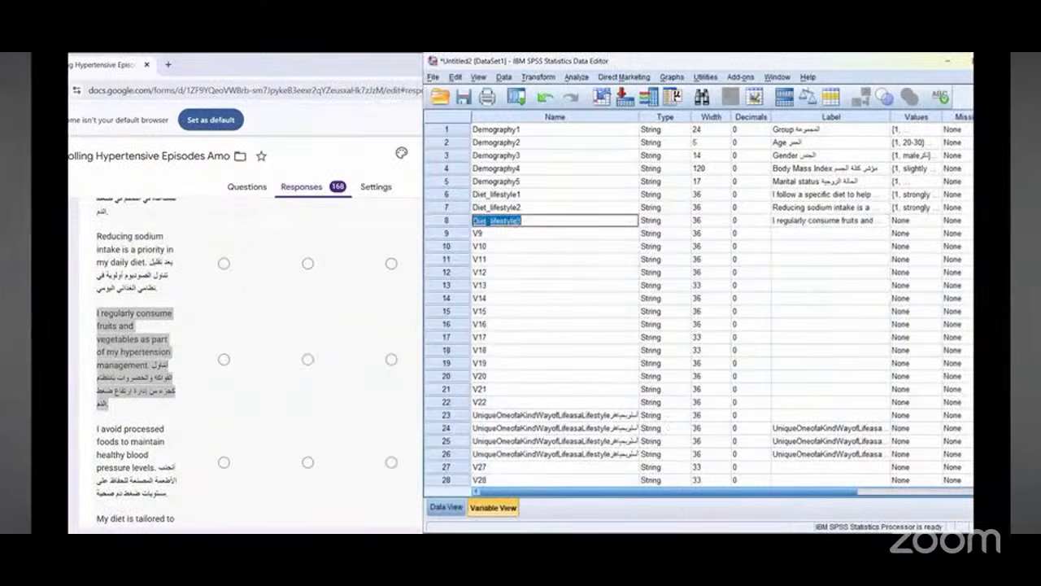
right_click(515, 224)
click(532, 274)
click(497, 237)
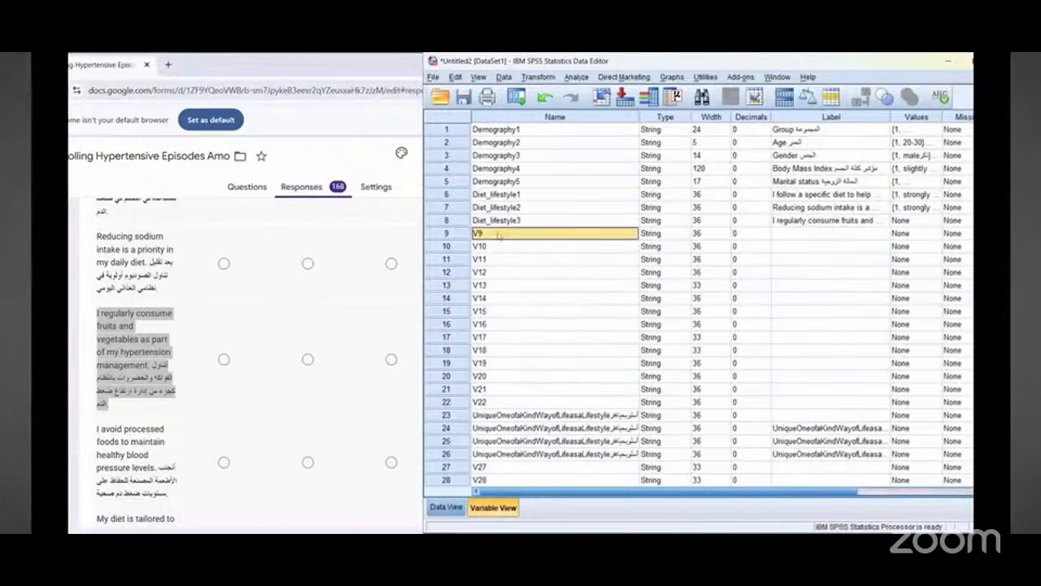
right_click(498, 235)
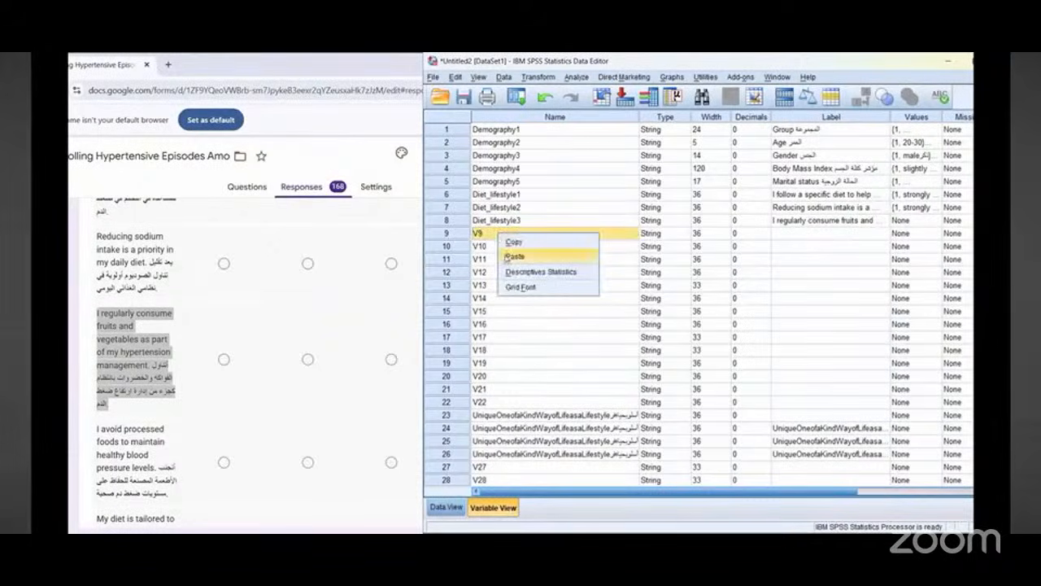
click(508, 257)
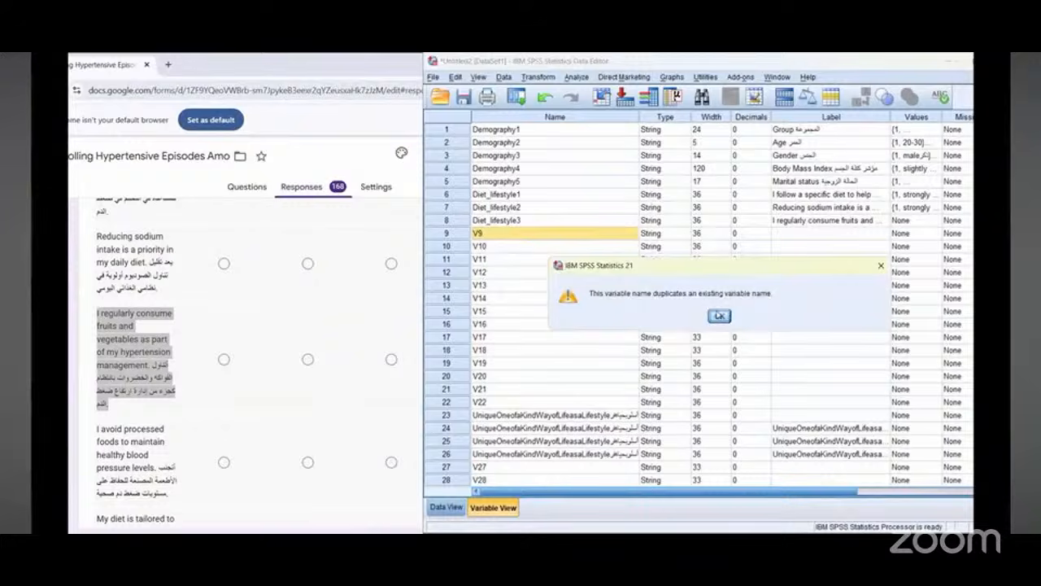
click(719, 318)
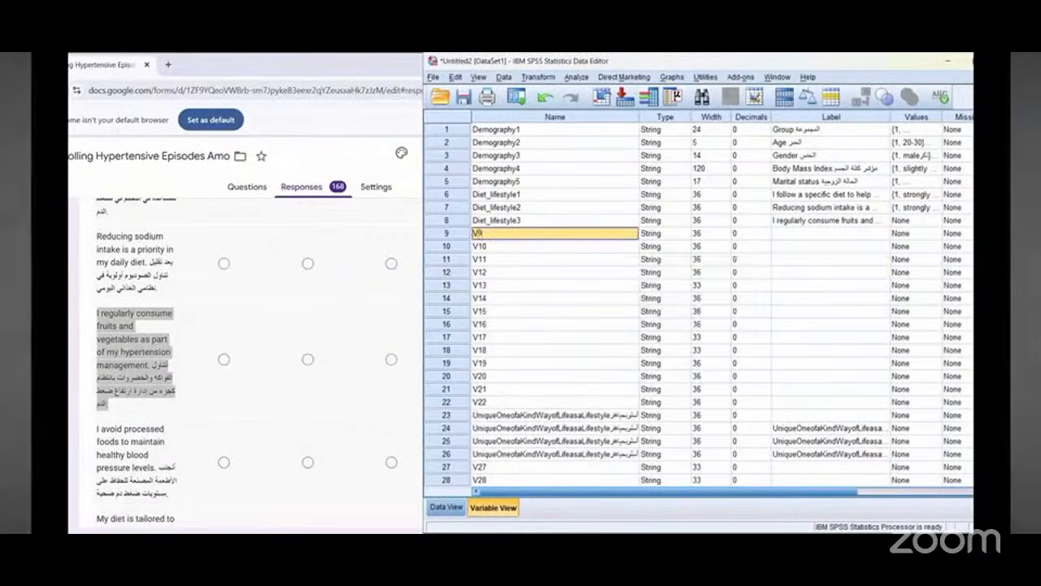
Step: Rename variable 9 as Diet_lifestyle4 by pasting the copied Diet_lifestyle3 name and changing the number to 4
right_click(481, 234)
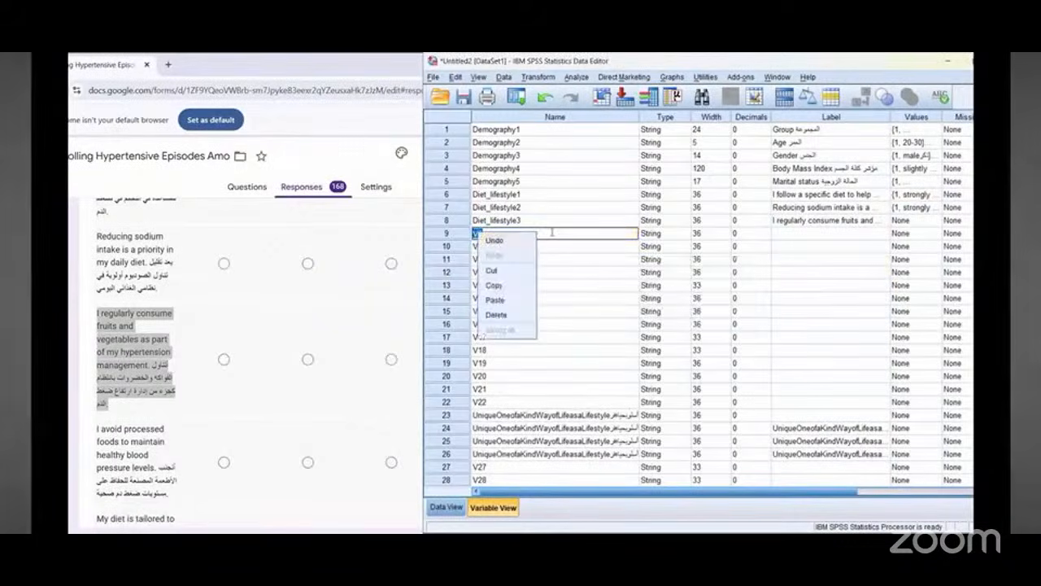
key(Escape)
key(Return)
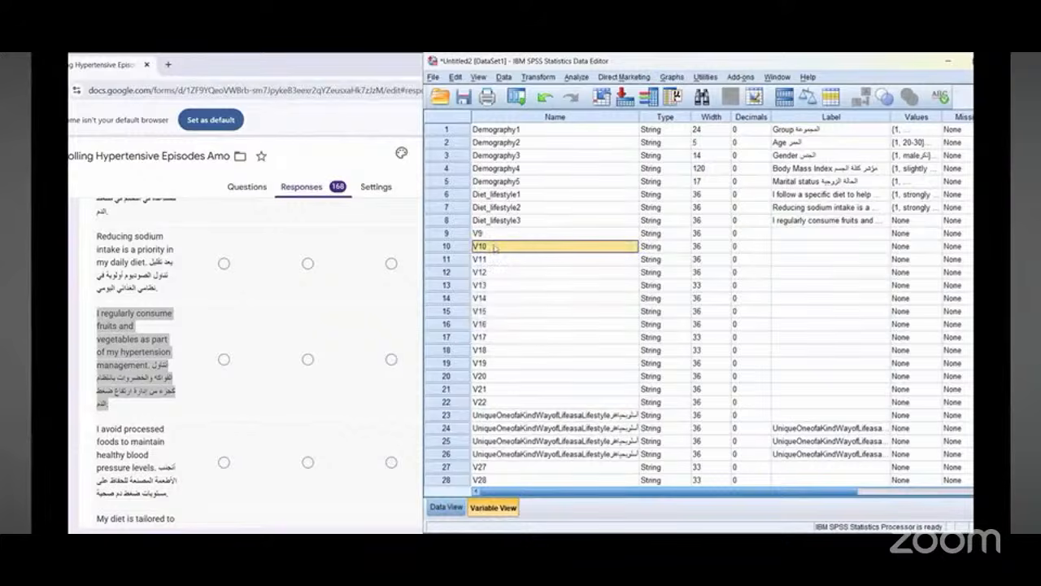
double_click(494, 233)
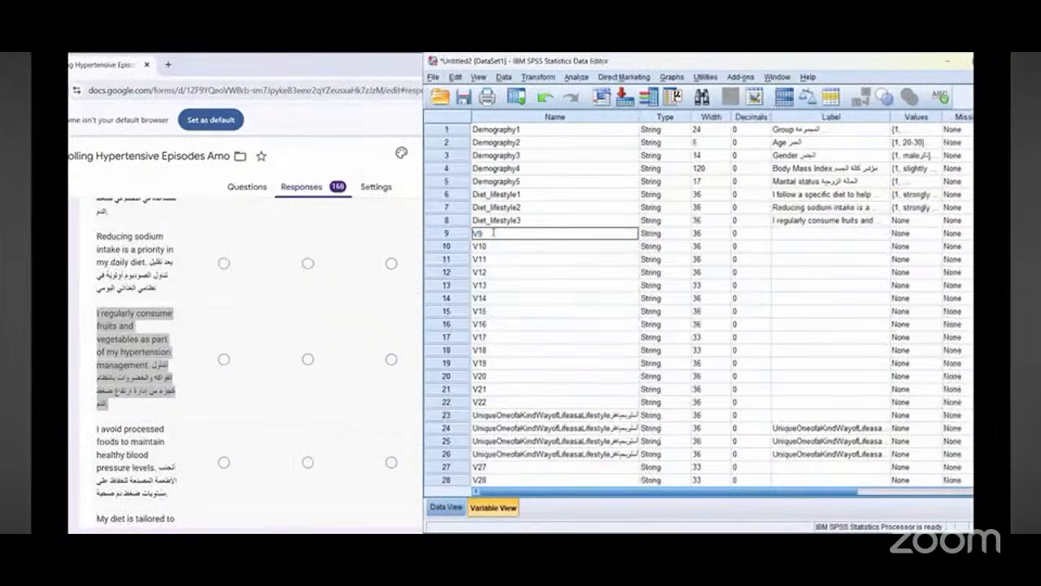
double_click(494, 233)
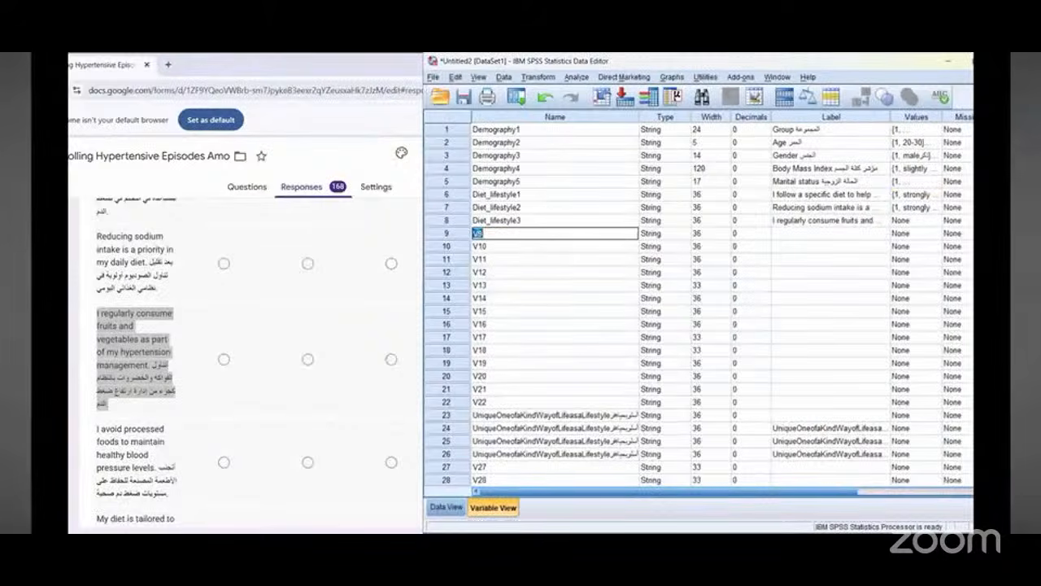
right_click(486, 233)
click(495, 300)
key(BackSpace)
text(4)
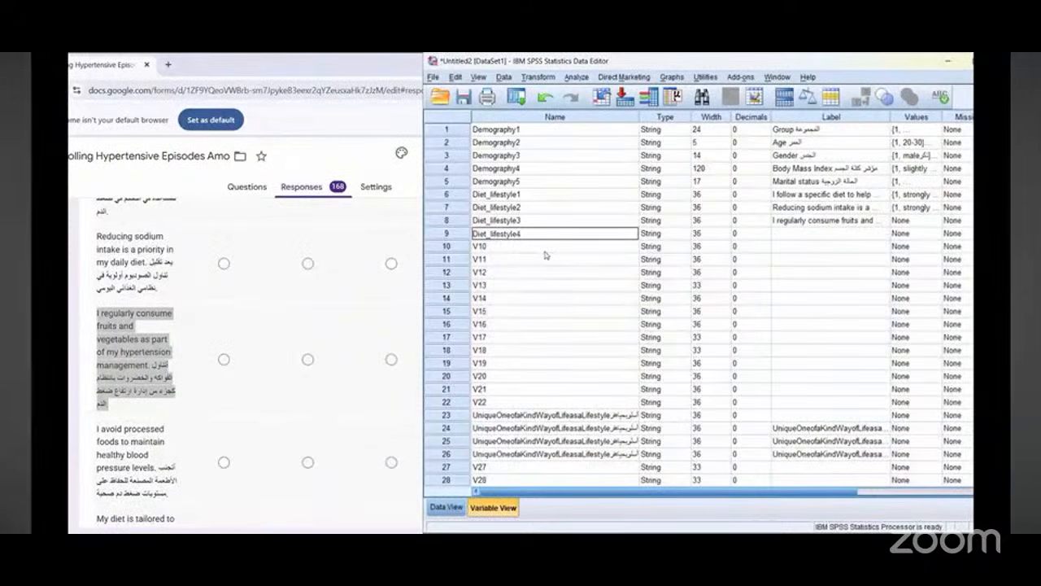
Step: Label Diet_lifestyle4 with the form's copied bilingual question "I avoid processed foods to maintain healthy blood pressure levels"
click(811, 234)
scroll(186, 324, down, 1)
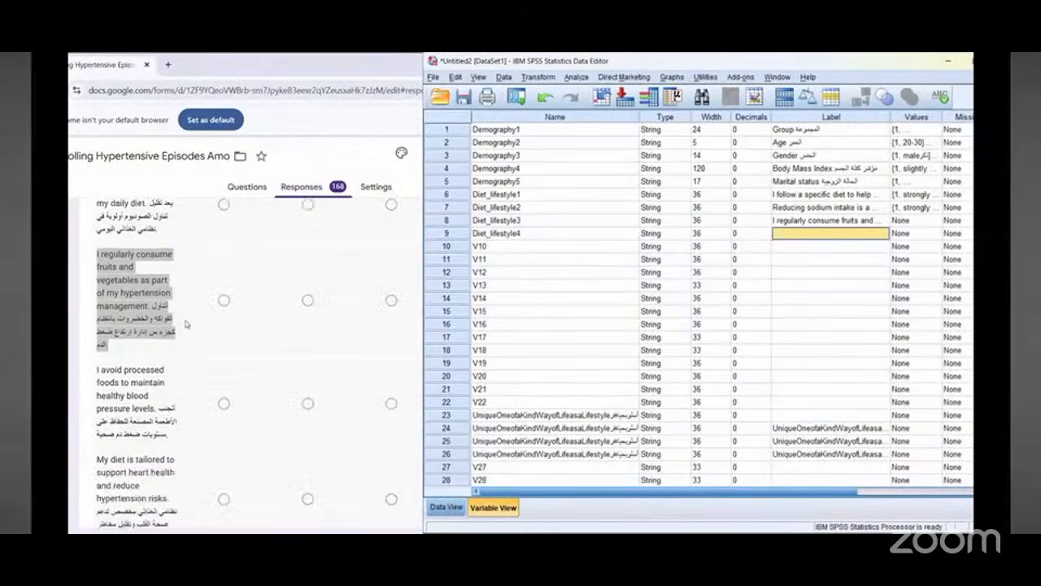
scroll(186, 324, down, 1)
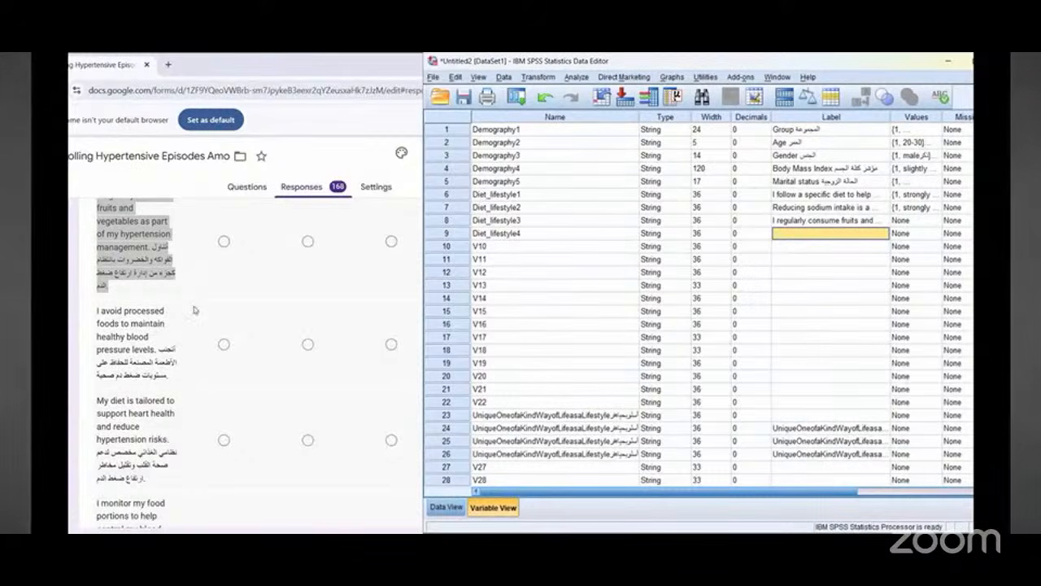
triple_click(129, 323)
right_click(133, 325)
click(149, 332)
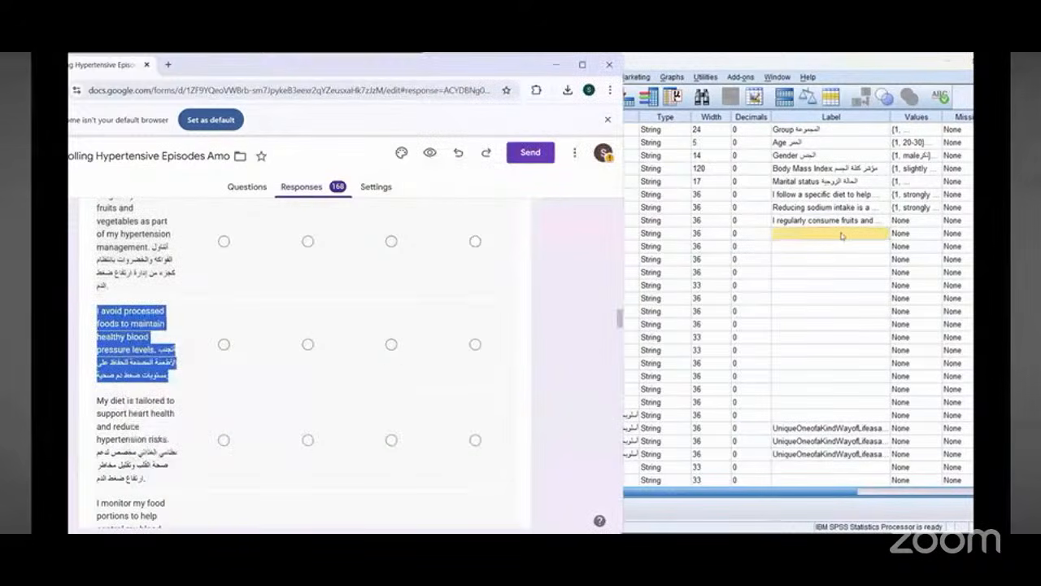
right_click(790, 239)
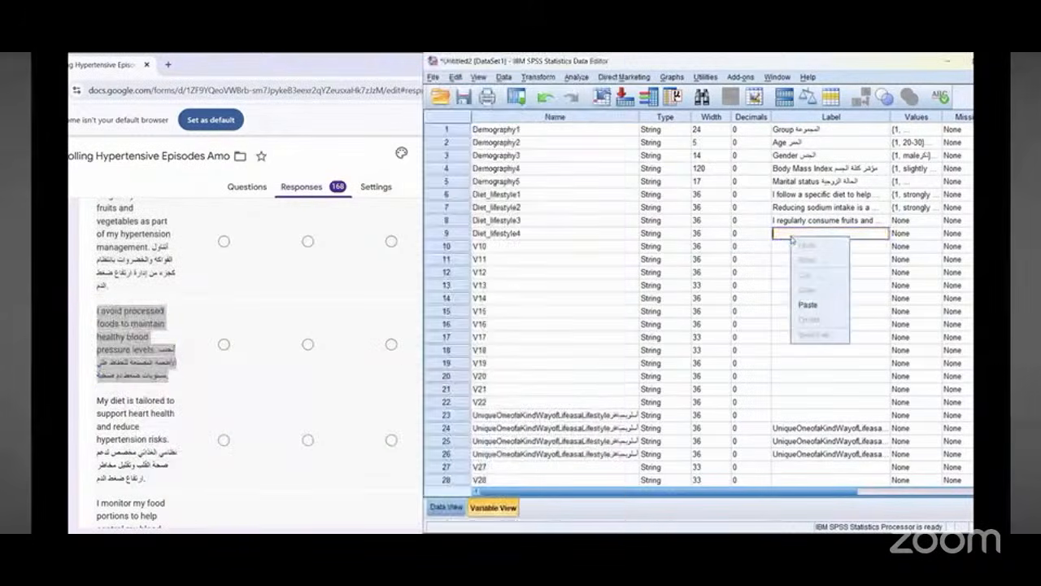
click(808, 305)
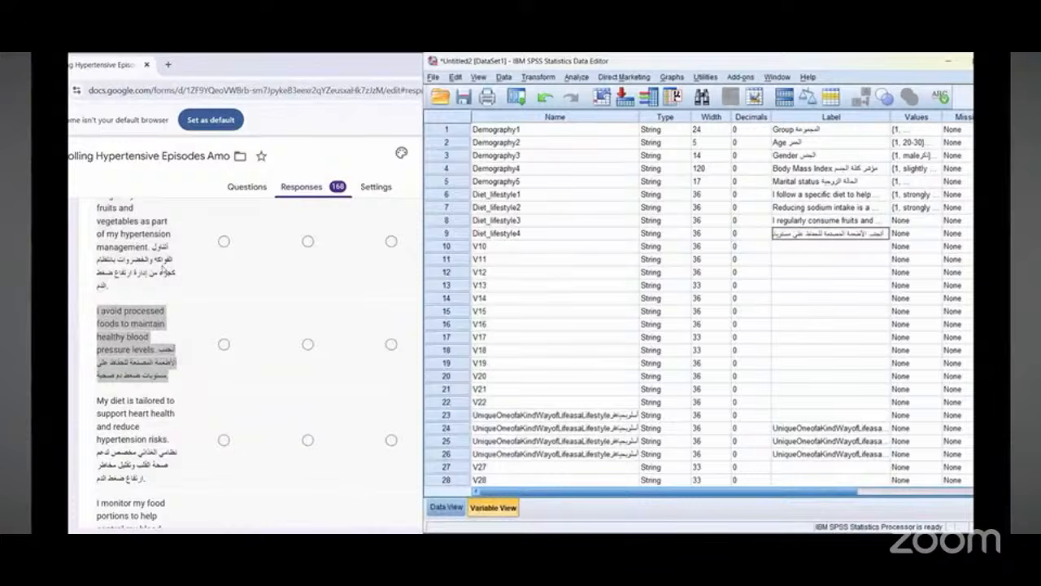
Step: Rename variable 10 as Diet_lifestyle5 by copying Diet_lifestyle4's name into it and changing the number
scroll(162, 270, down, 2)
click(506, 247)
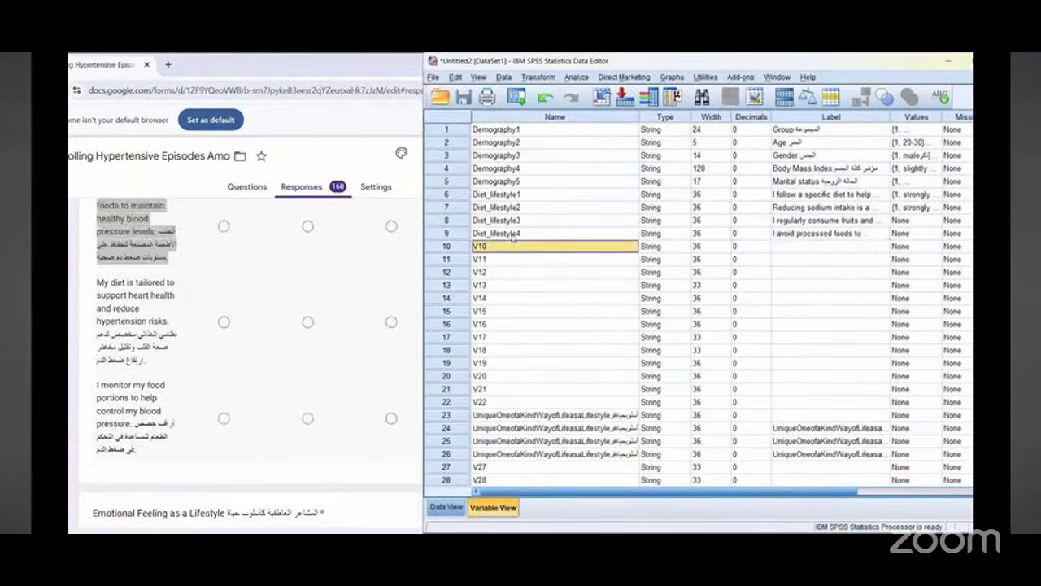
double_click(513, 234)
right_click(514, 235)
click(536, 286)
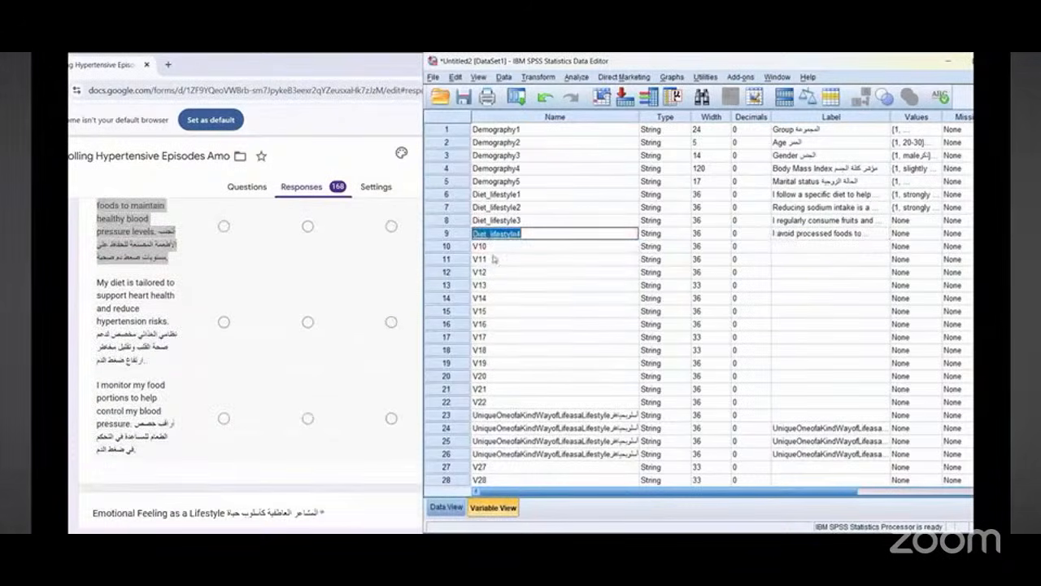
click(485, 246)
double_click(485, 246)
right_click(484, 247)
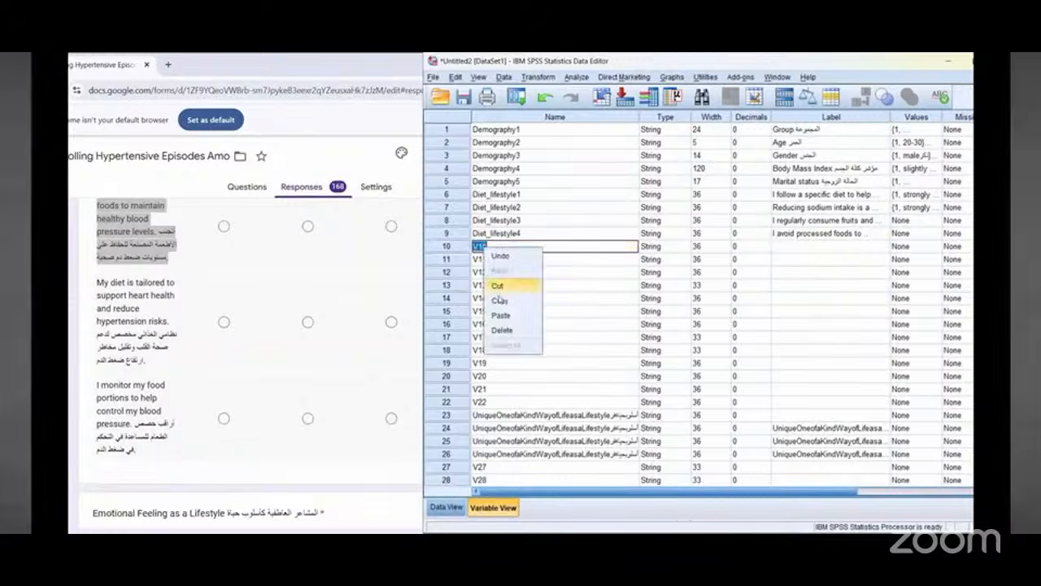
click(533, 313)
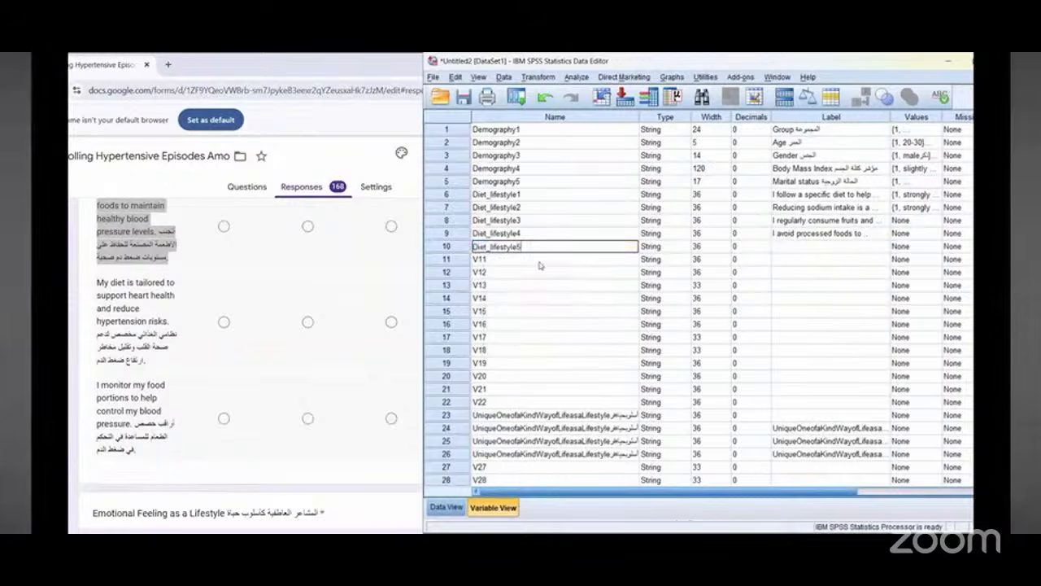
Step: Label Diet_lifestyle5 with the form's copied bilingual question "My diet is tailored to support heart health and reduce hypertension risks"
triple_click(120, 294)
right_click(132, 307)
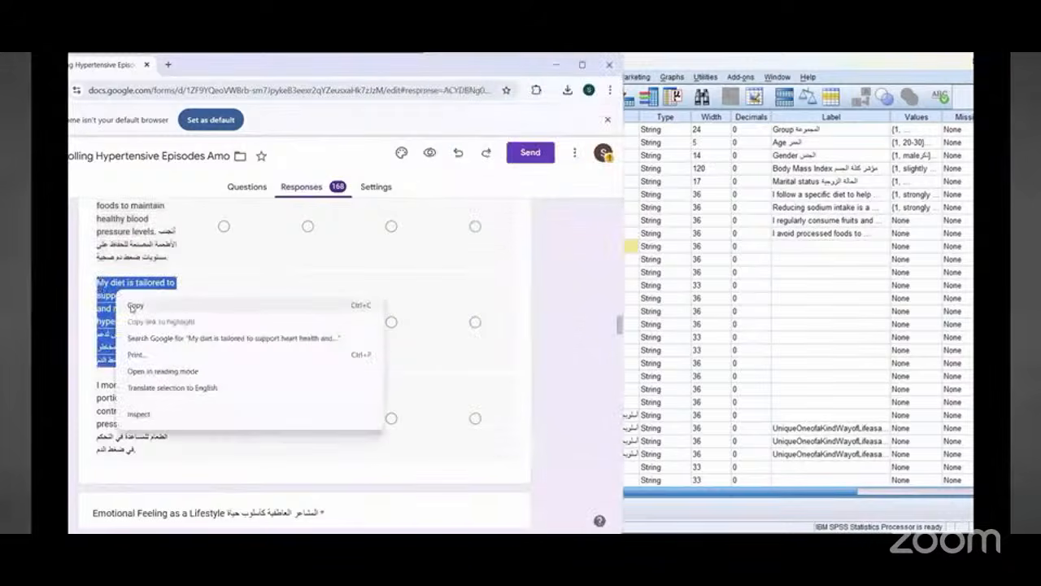
click(134, 305)
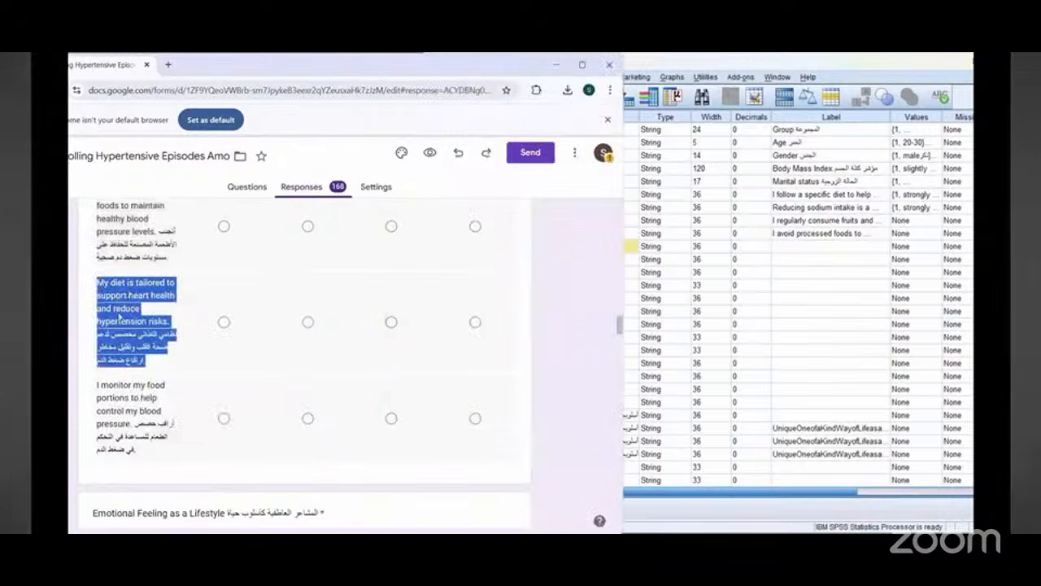
click(793, 249)
right_click(793, 249)
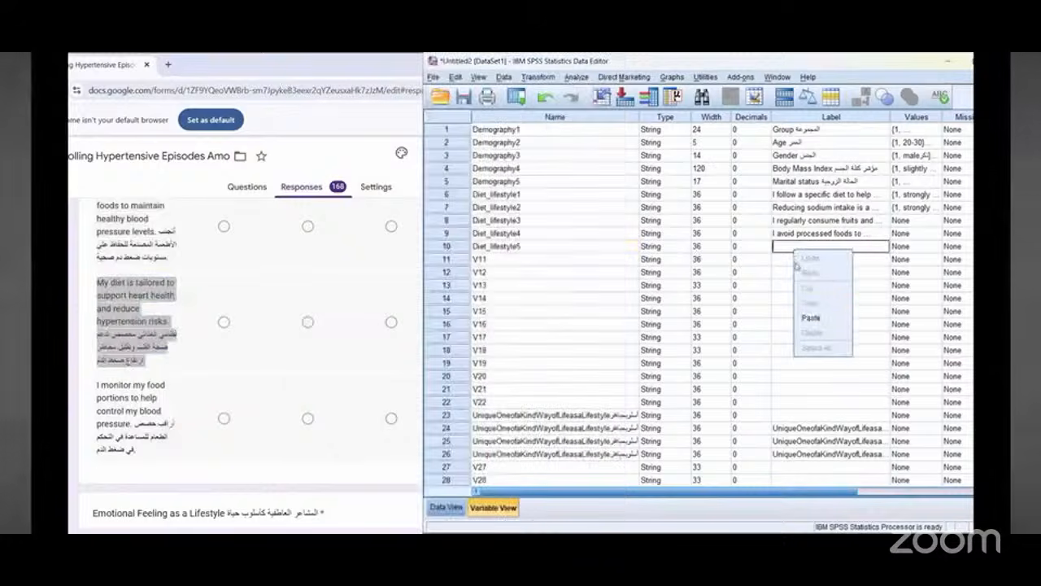
click(810, 318)
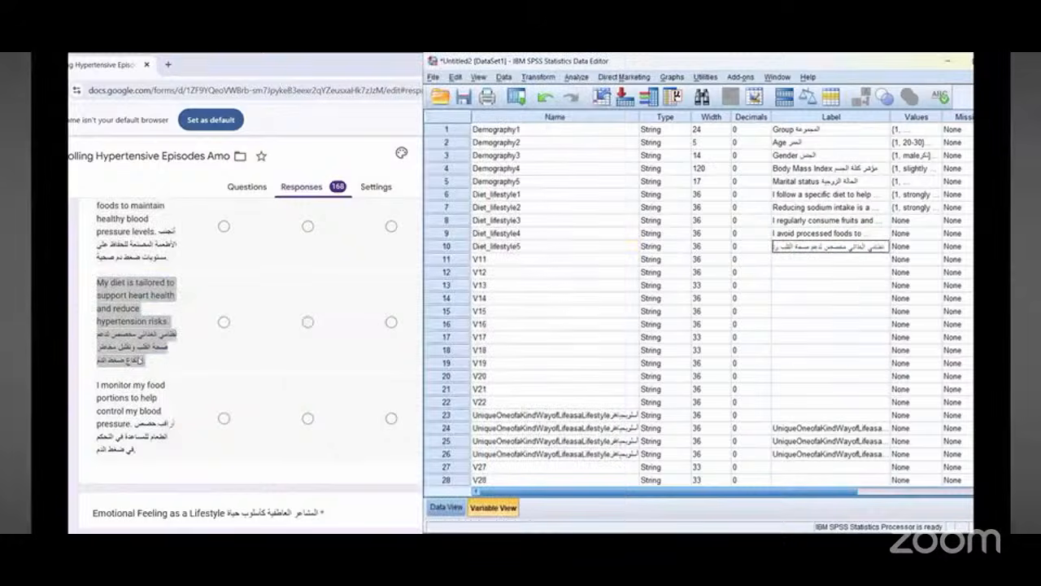
Step: Rename variable 11 as Diet_lifestyle6 by copying Diet_lifestyle5's name into it and changing the number
scroll(369, 347, down, 1)
click(479, 260)
click(479, 260)
right_click(480, 261)
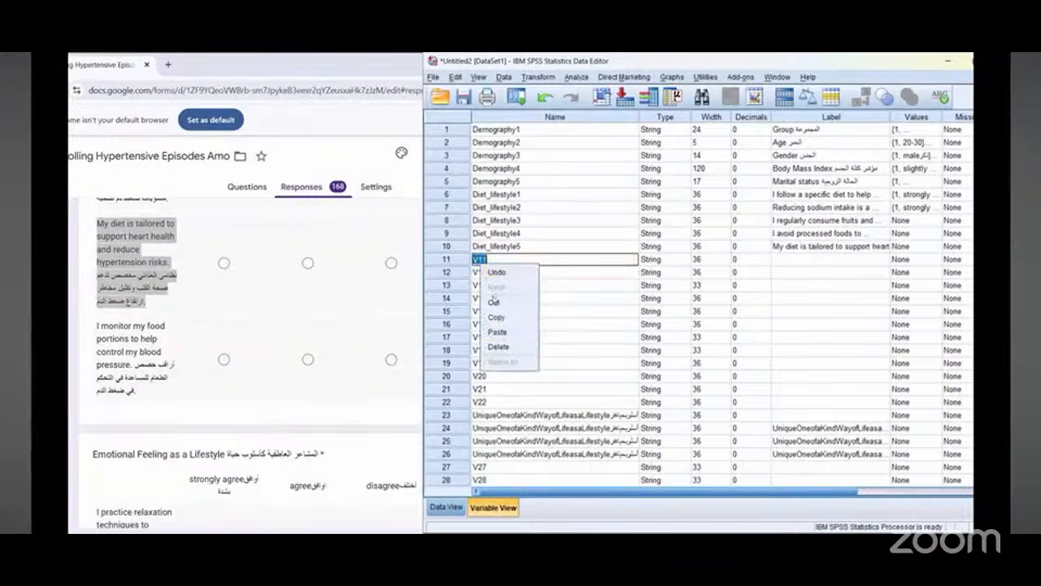
click(496, 245)
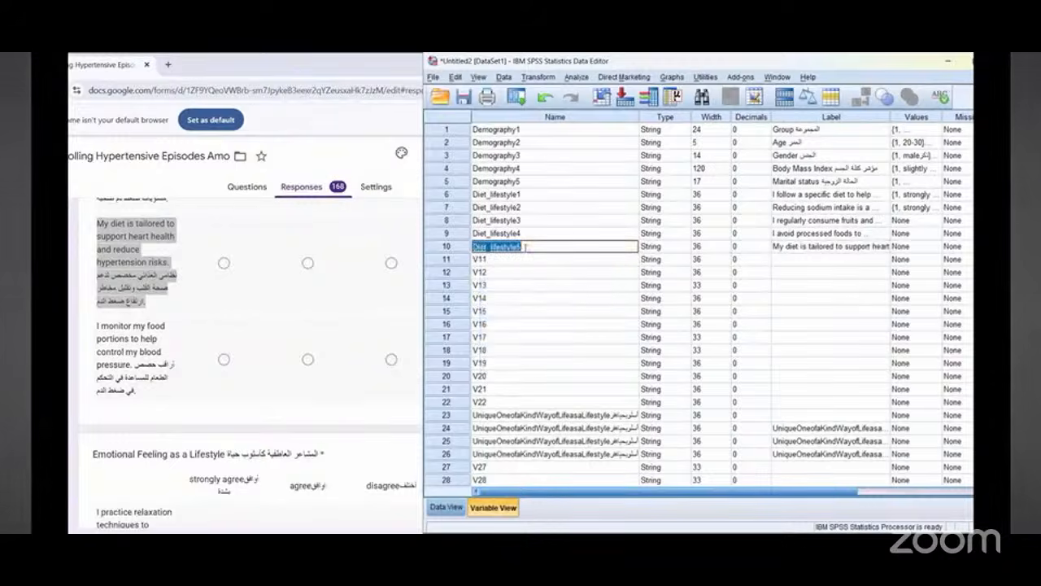
right_click(524, 247)
click(540, 303)
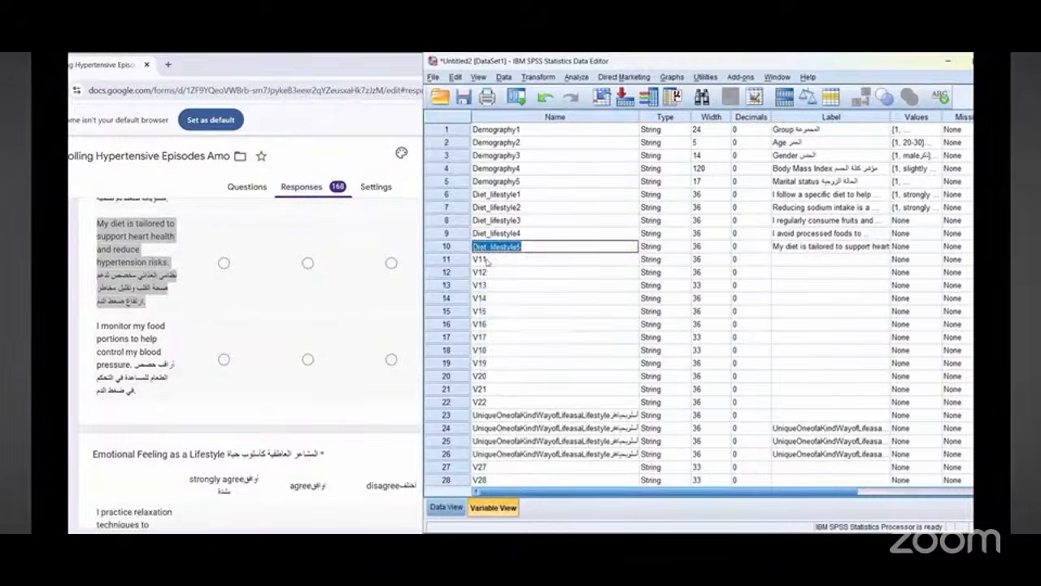
click(486, 259)
click(485, 259)
double_click(482, 259)
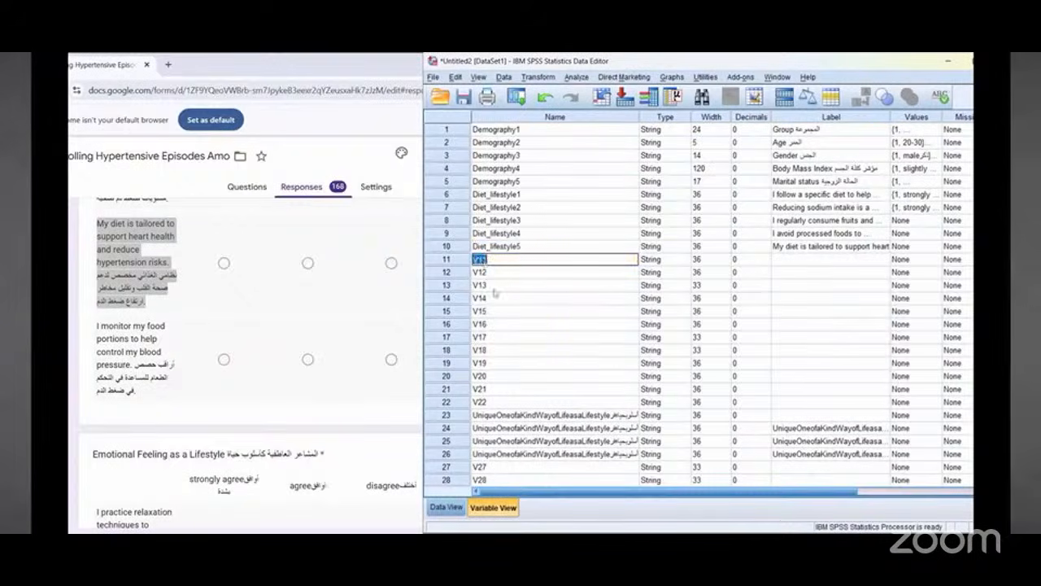
right_click(482, 259)
click(498, 329)
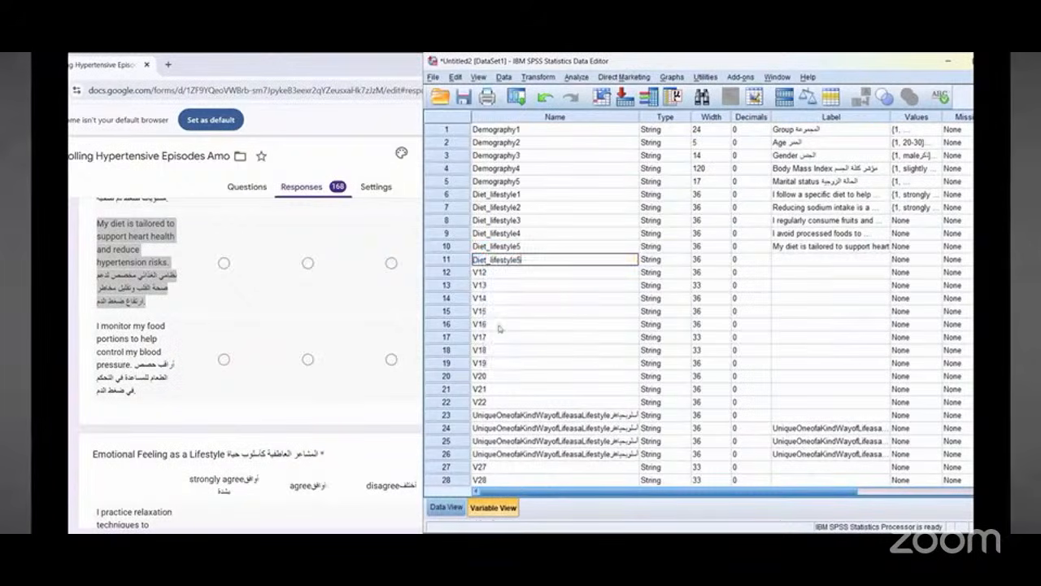
Step: Label Diet_lifestyle6 with the form's copied bilingual question "I monitor my food portions to help control my blood pressure"
triple_click(101, 334)
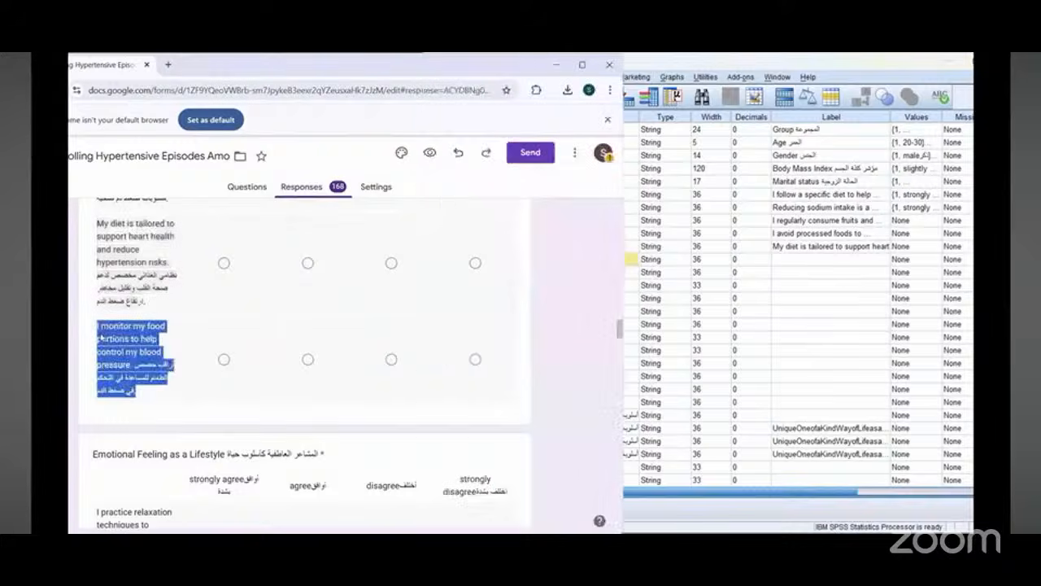
right_click(106, 340)
click(116, 348)
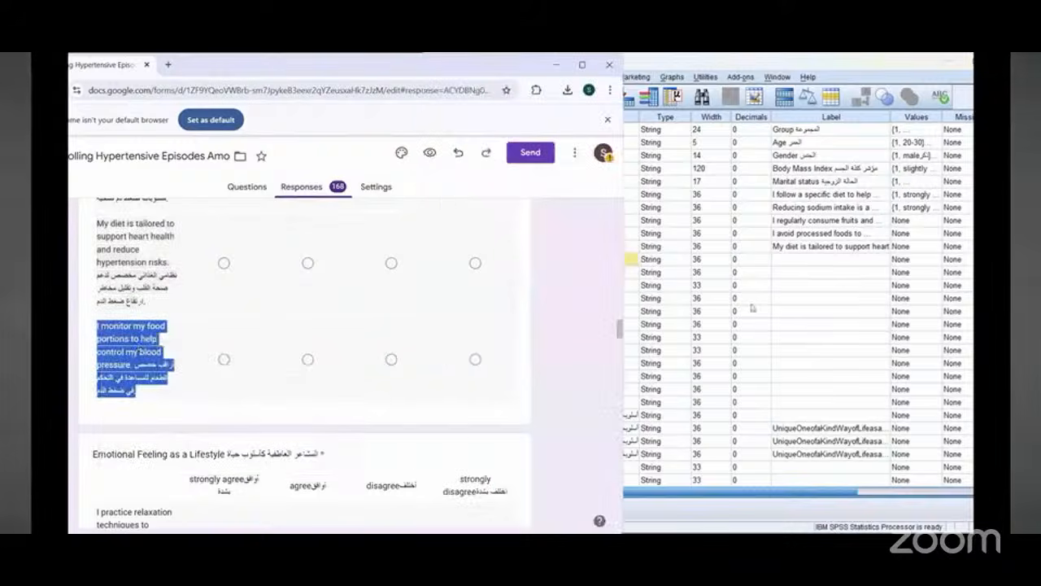
click(796, 259)
right_click(796, 259)
click(830, 325)
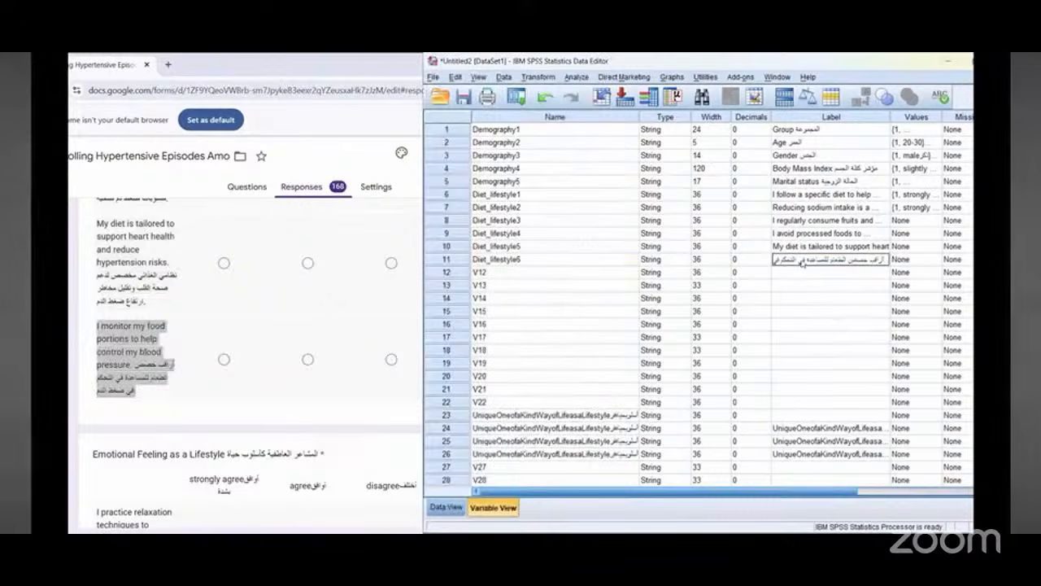
key(Return)
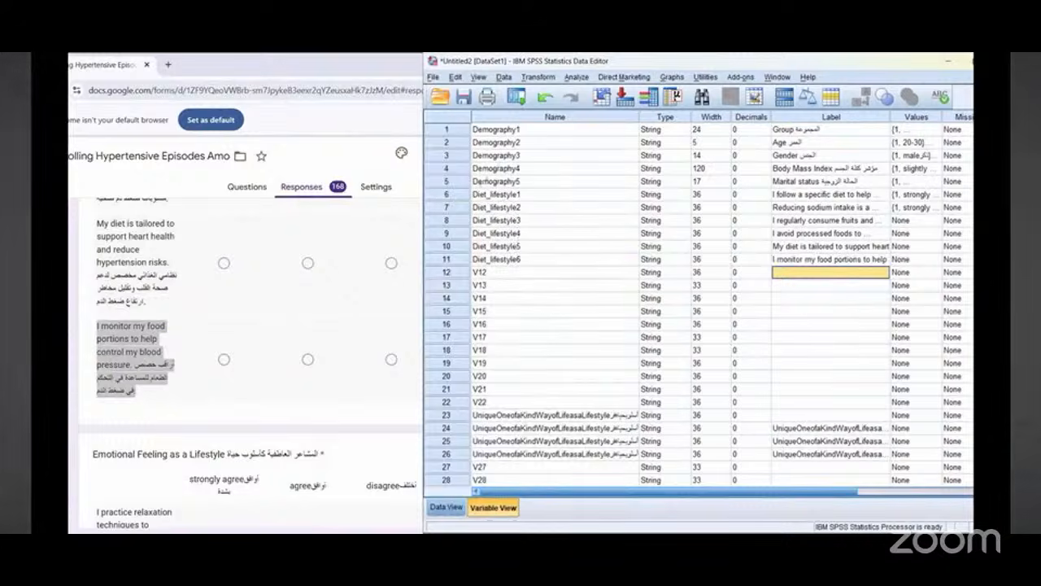
Step: Copy Diet_lifestyle1's value labels and paste them into the Values cells of Diet_lifestyle3 through Diet_lifestyle6
drag(483, 180, 461, 227)
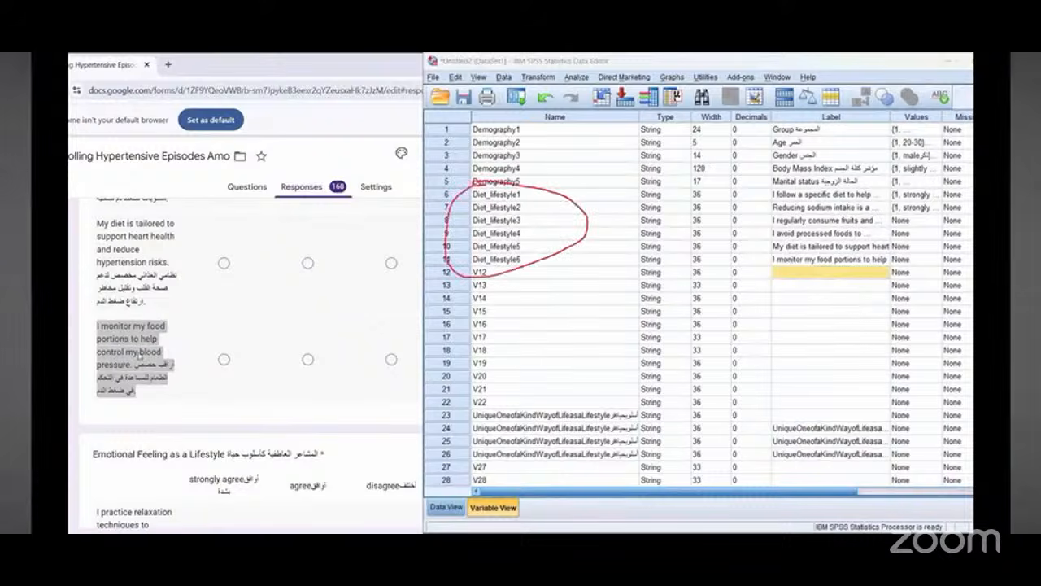
right_click(916, 197)
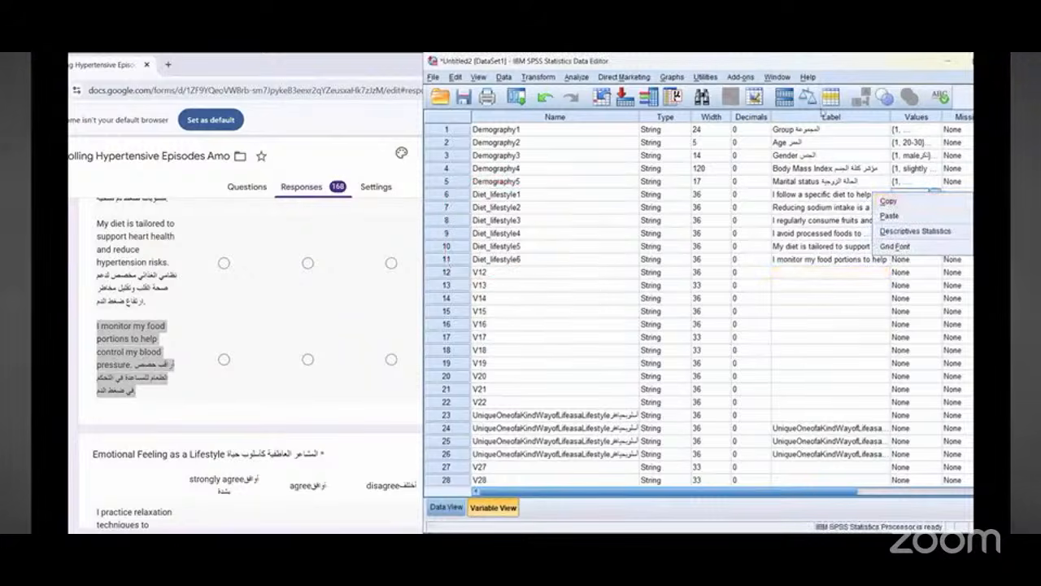
drag(701, 533, 703, 286)
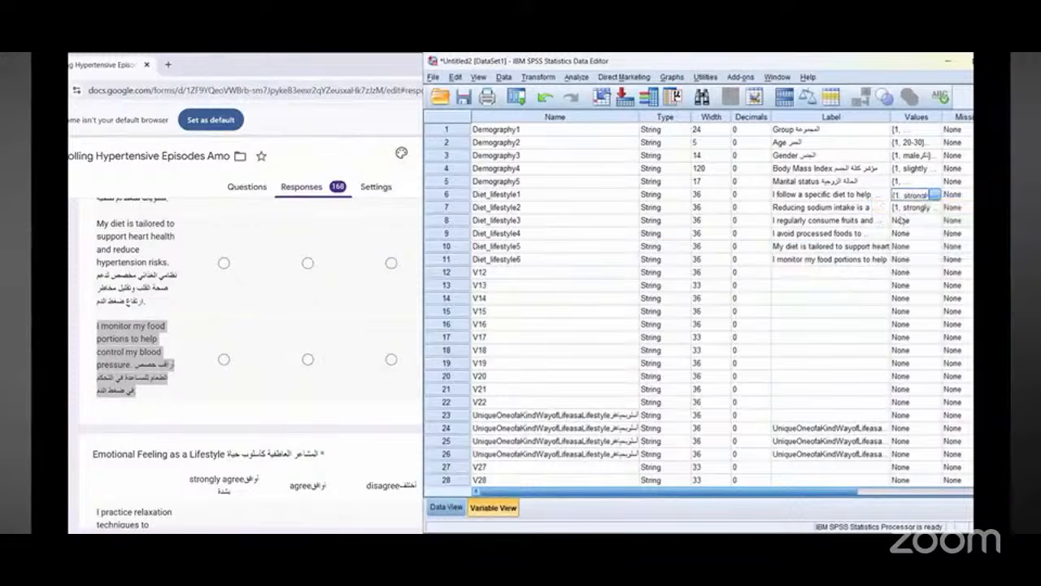
drag(903, 220, 903, 258)
right_click(895, 254)
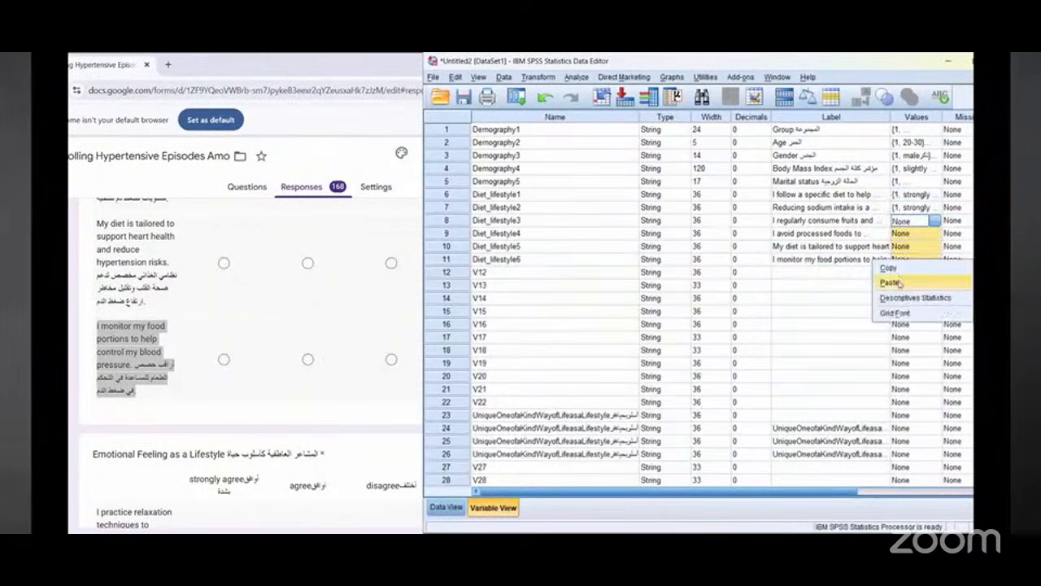
click(899, 282)
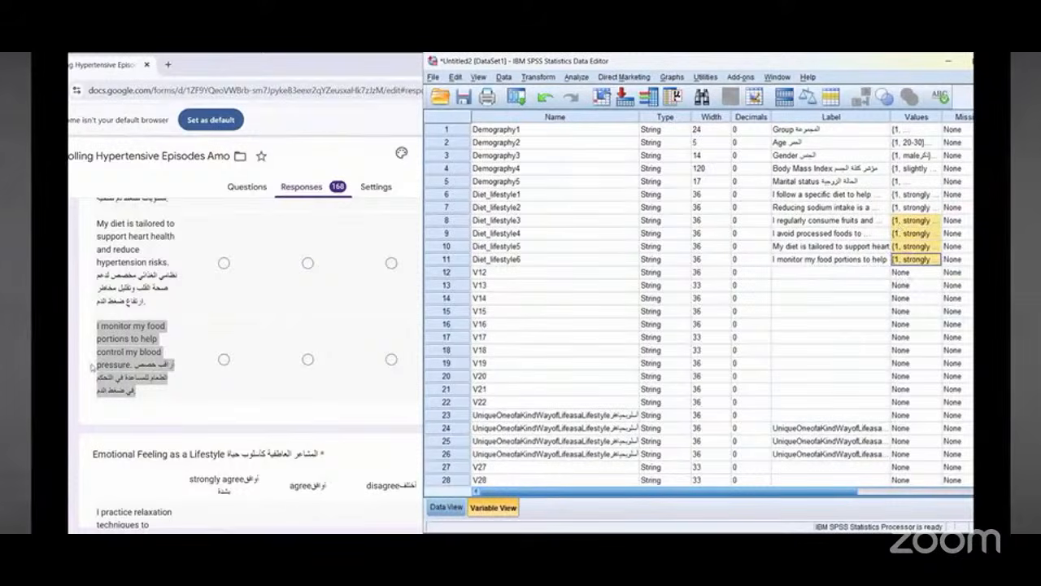
click(233, 323)
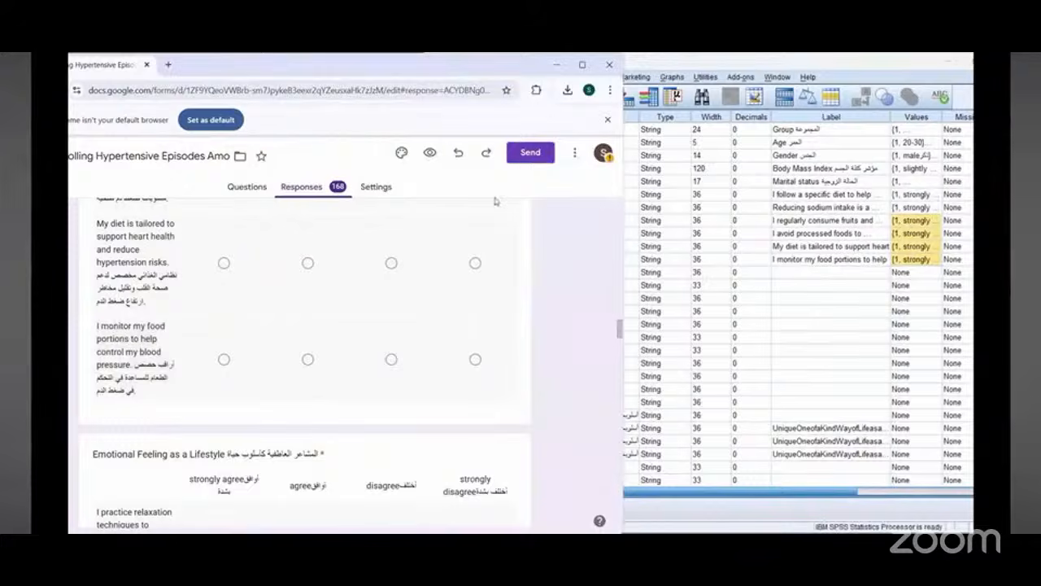
scroll(195, 306, down, 3)
key(alt+Tab)
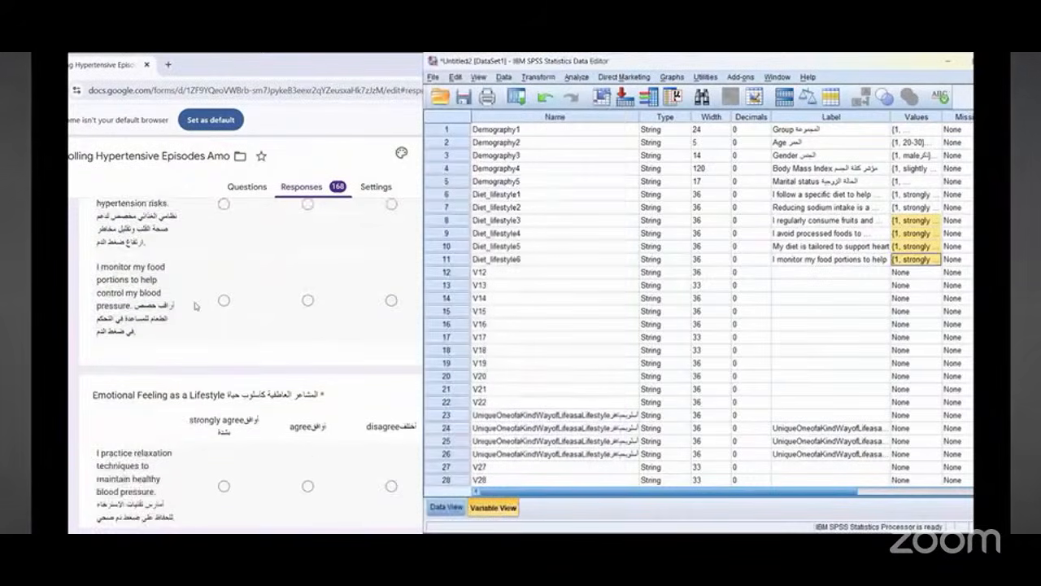
scroll(108, 224, down, 1)
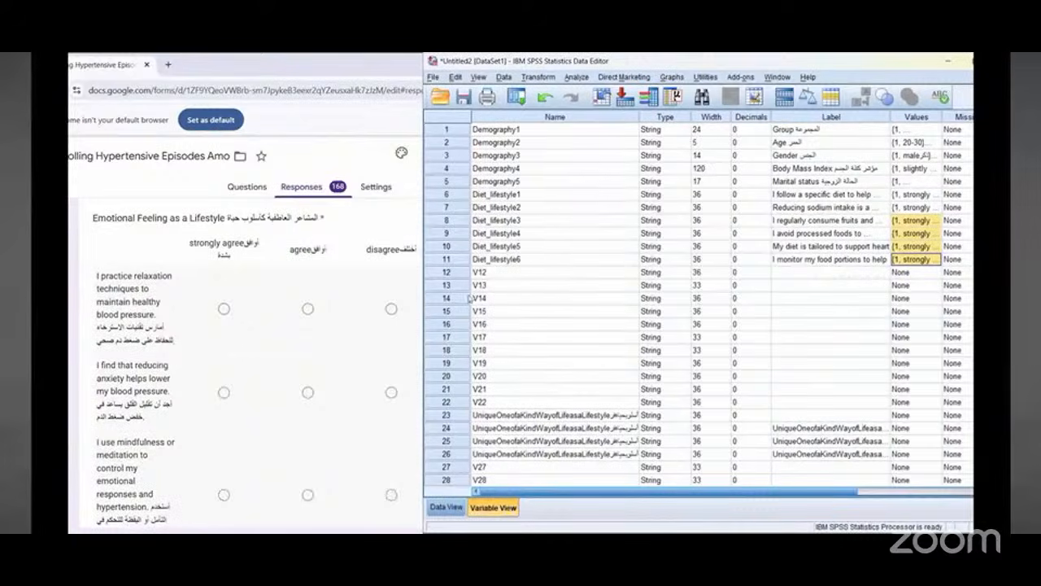
Step: Rename variable 12 as Emotion_lifestyle1 by copying Diet_lifestyle6's name into it and editing the prefix and number
click(486, 259)
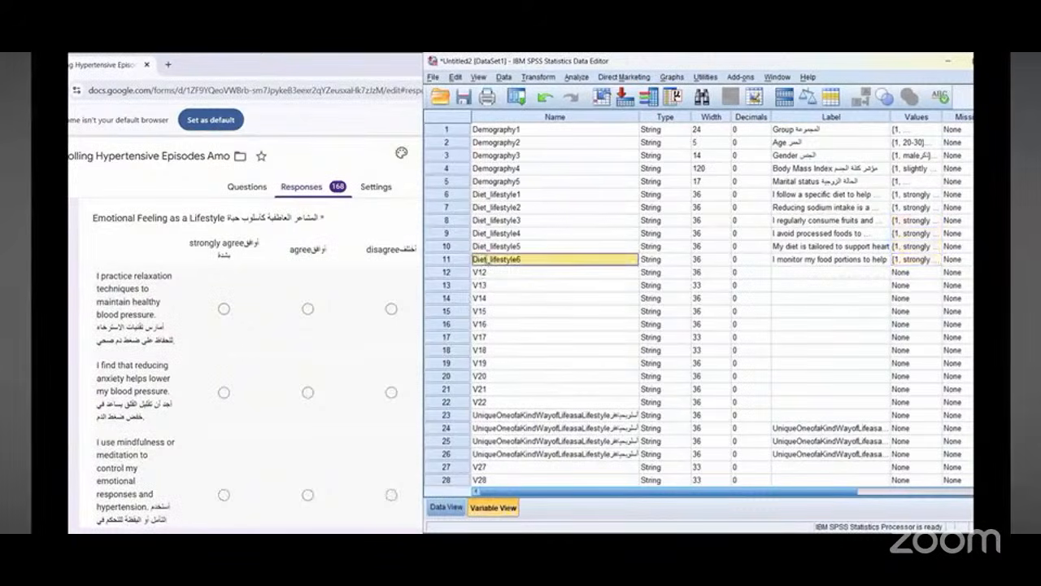
click(486, 259)
right_click(487, 260)
click(501, 313)
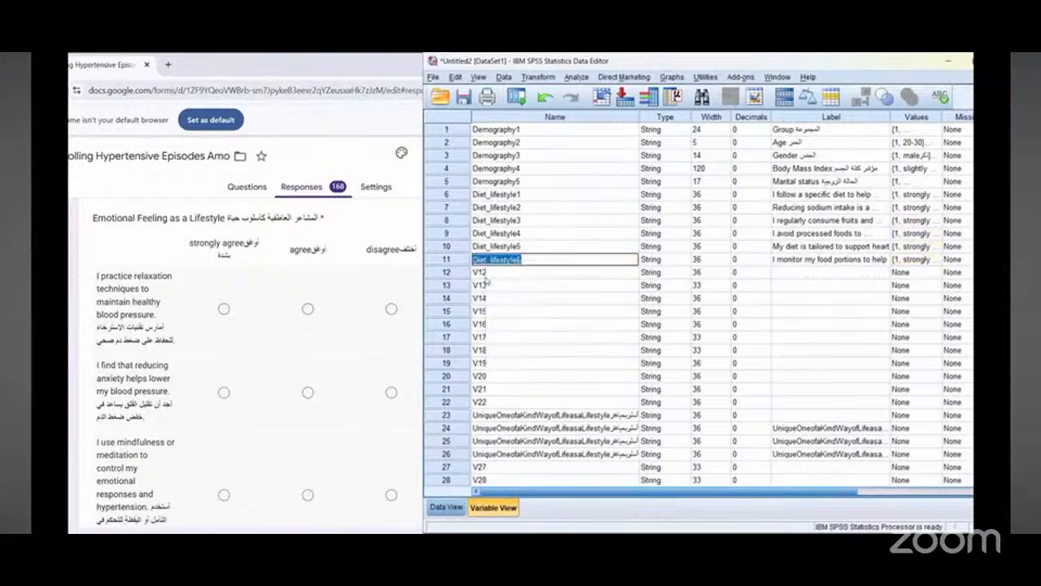
click(485, 274)
click(485, 274)
right_click(484, 275)
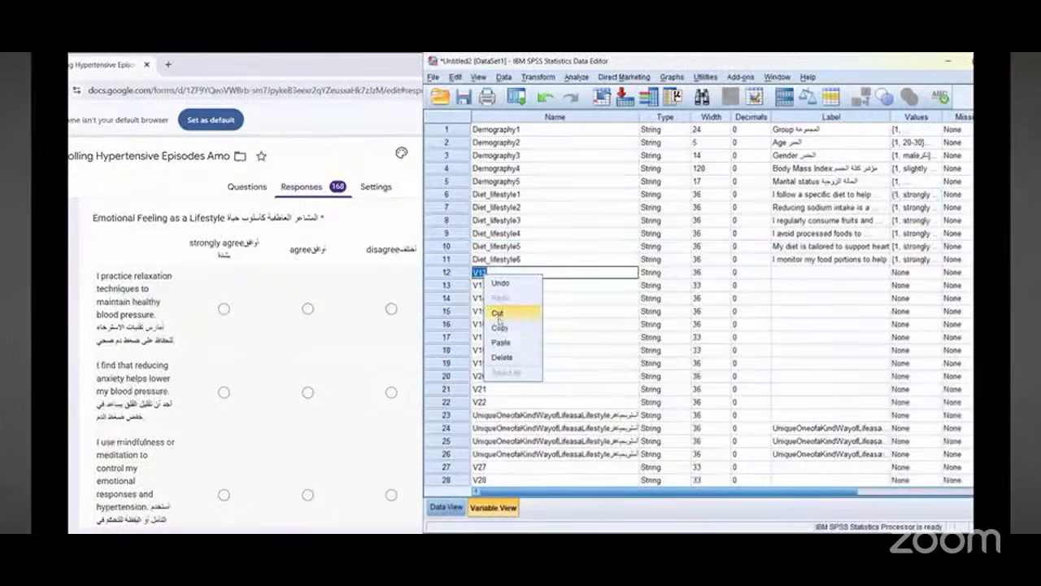
click(502, 341)
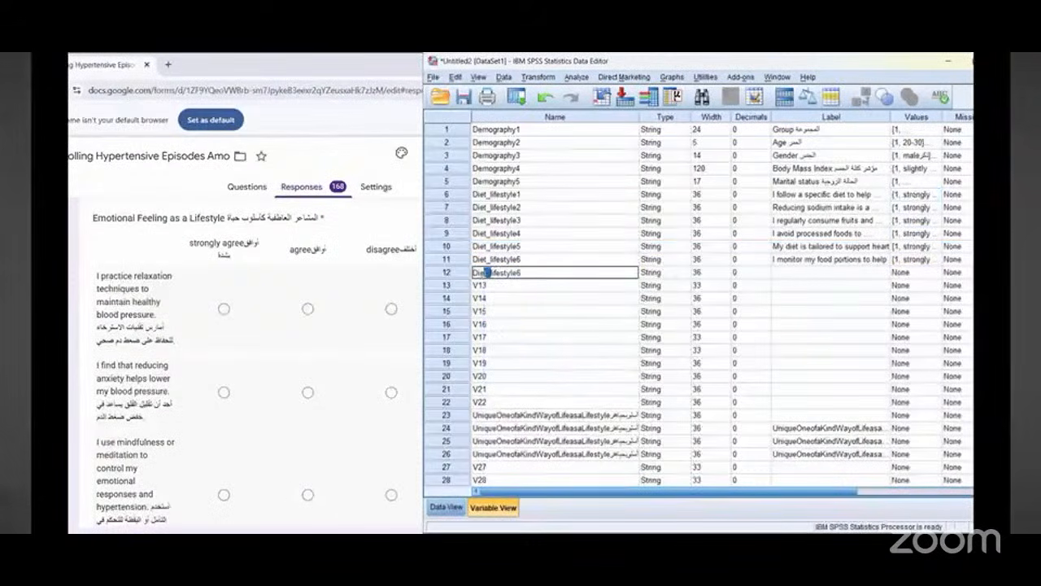
drag(488, 274, 472, 274)
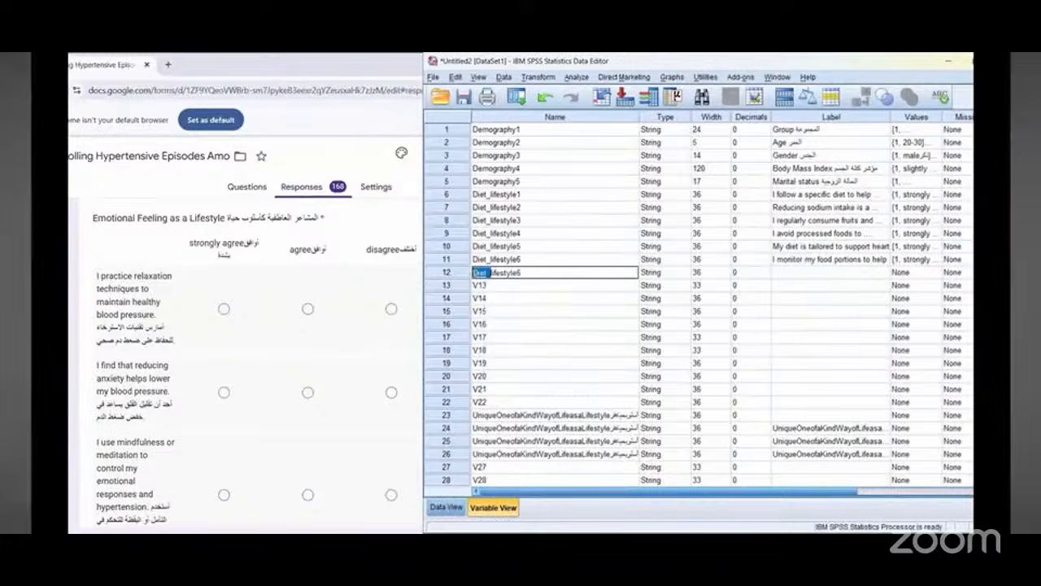
click(487, 272)
drag(485, 274, 472, 274)
text(Emotion)
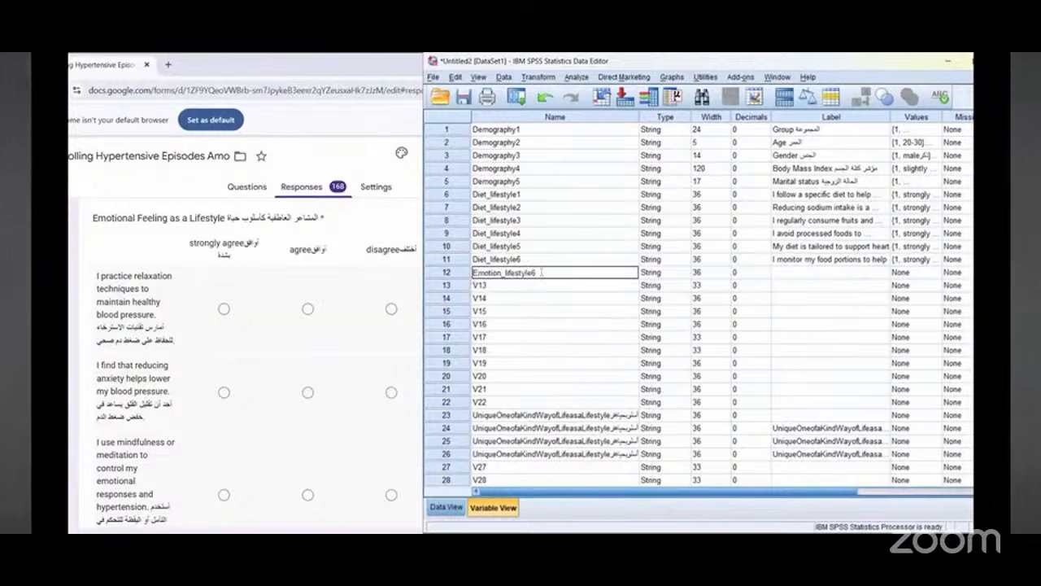
drag(537, 272, 531, 273)
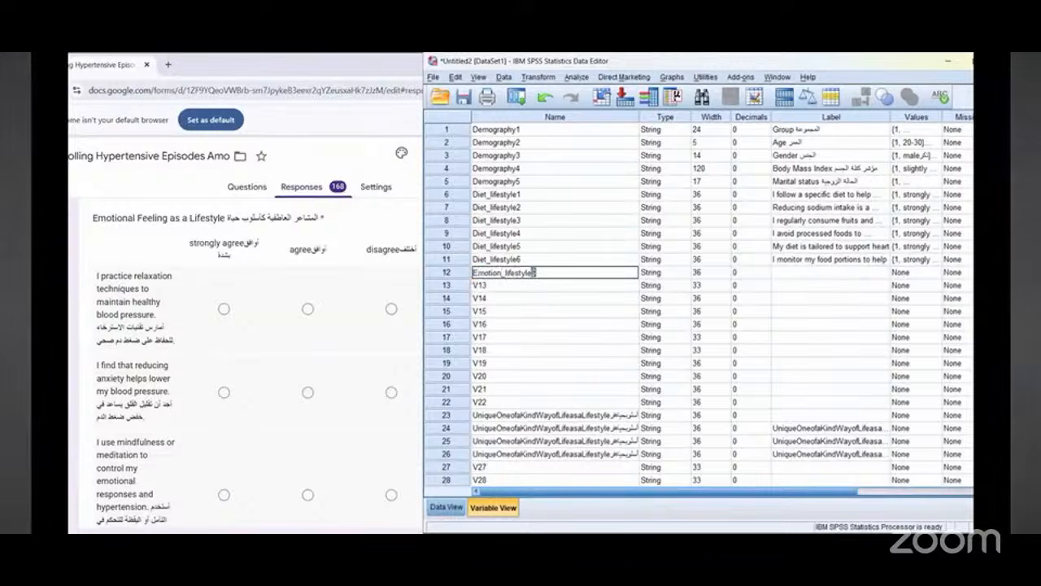
double_click(528, 273)
right_click(525, 275)
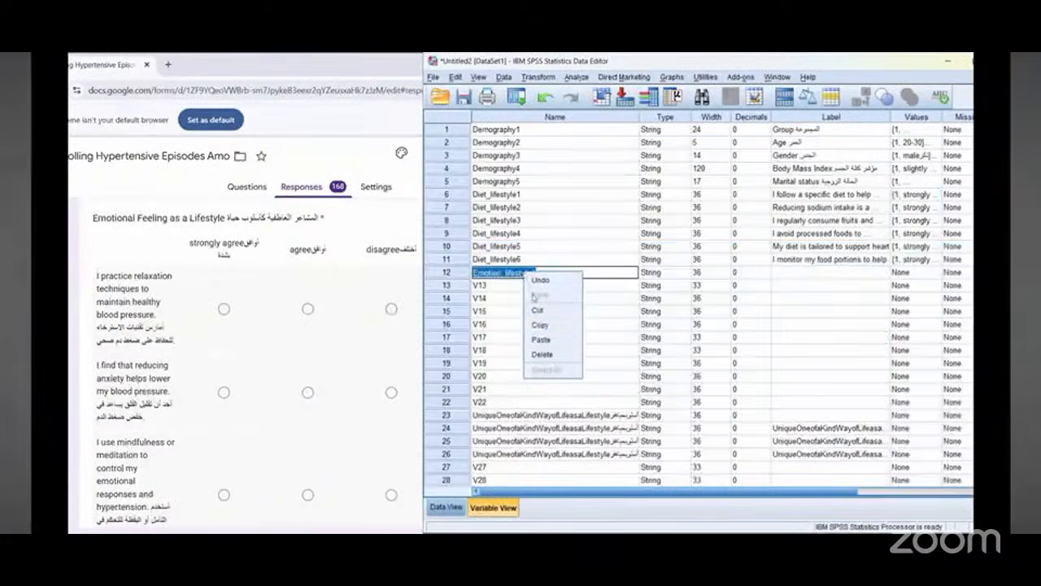
click(540, 325)
click(476, 286)
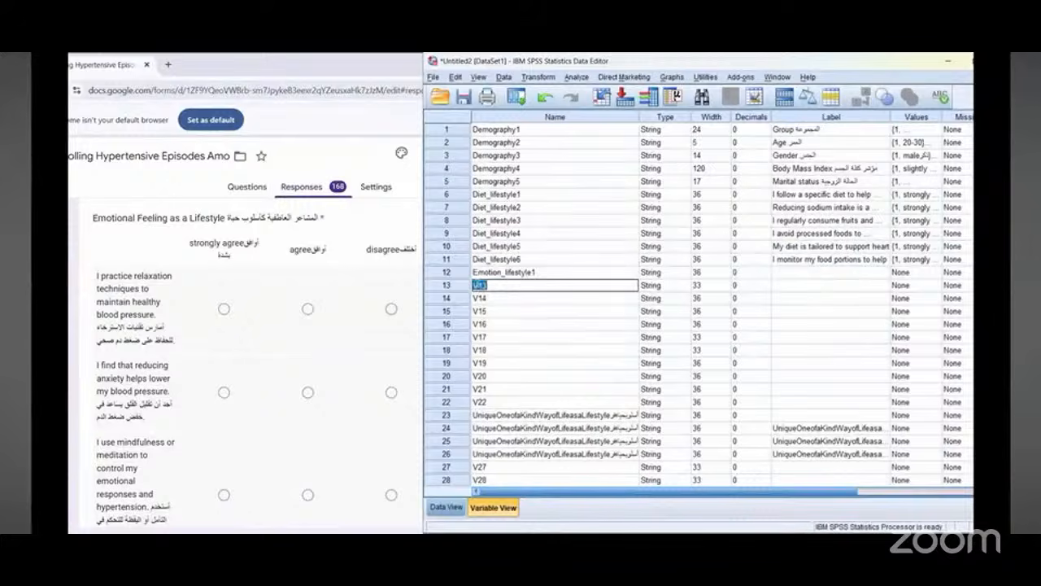
Step: Label Emotion_lifestyle1 with the form's copied bilingual question "I practice relaxation techniques to maintain healthy blood pressure"
click(817, 277)
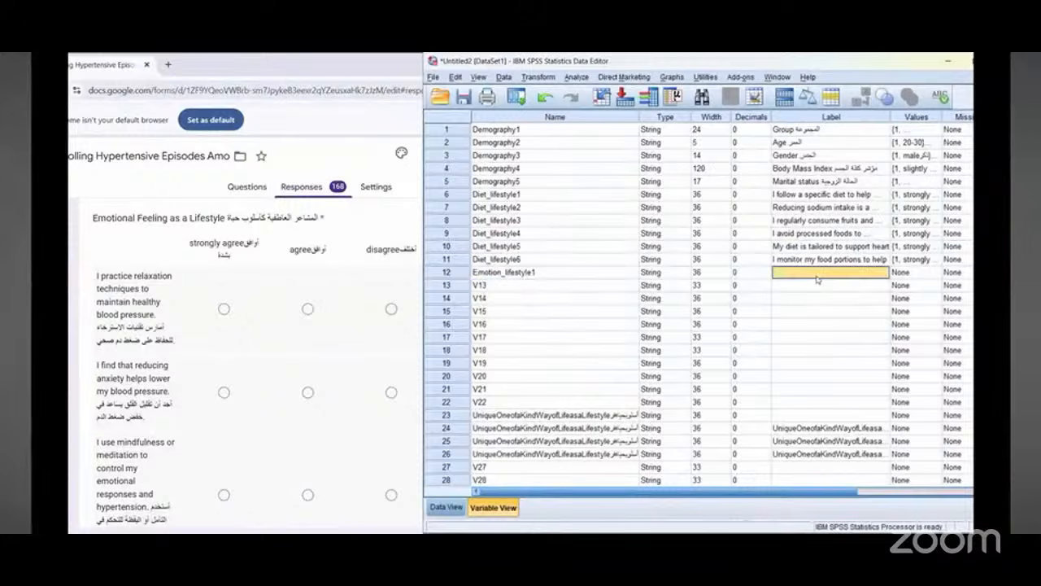
triple_click(104, 278)
right_click(117, 284)
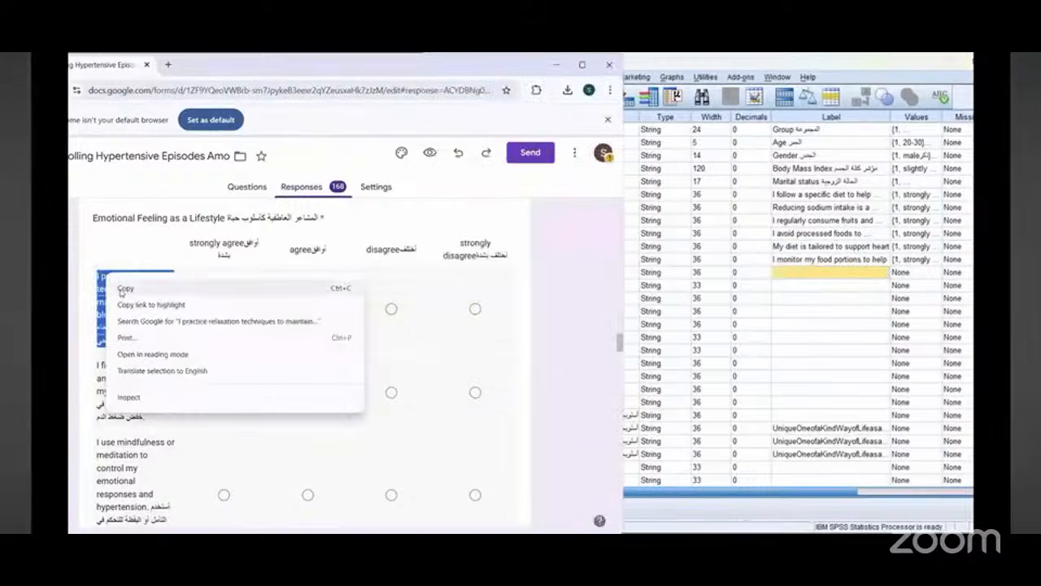
click(792, 280)
right_click(791, 277)
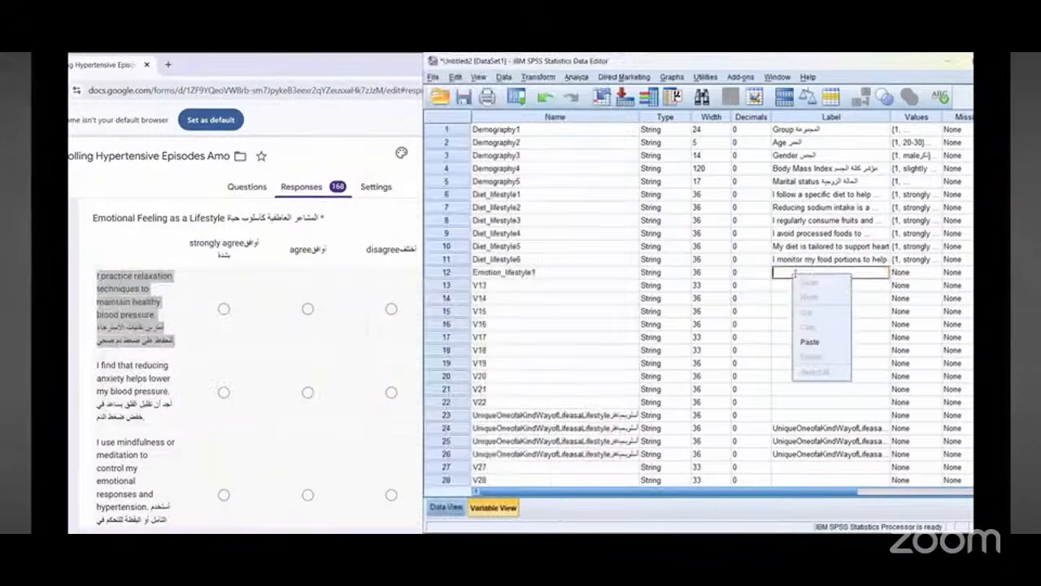
click(809, 345)
Step: Rename variable 13 as Emotion_lifestyle2 by copying Emotion_lifestyle1's name into it and changing the number
click(496, 273)
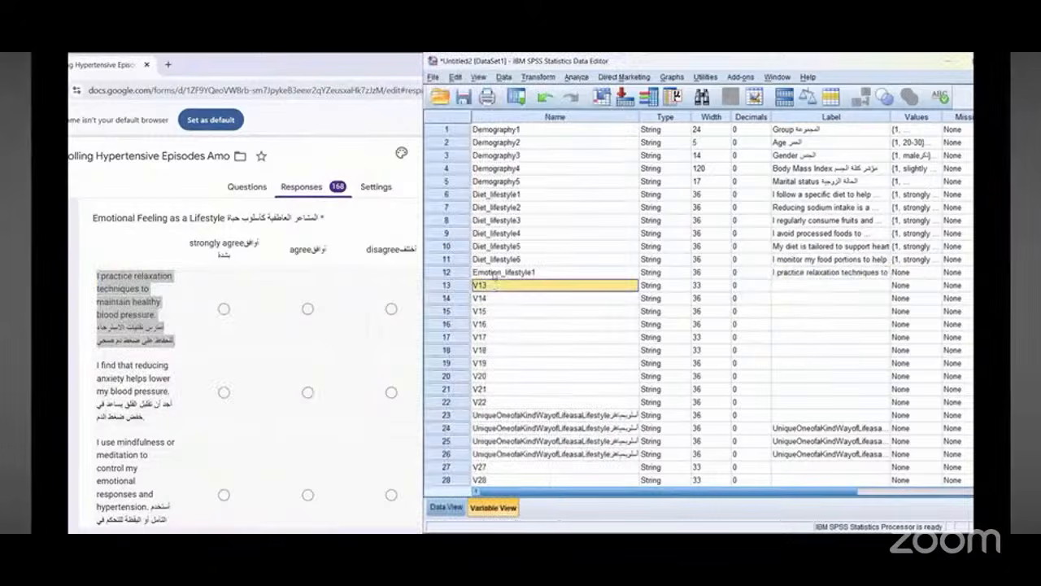
double_click(497, 274)
right_click(500, 274)
click(509, 326)
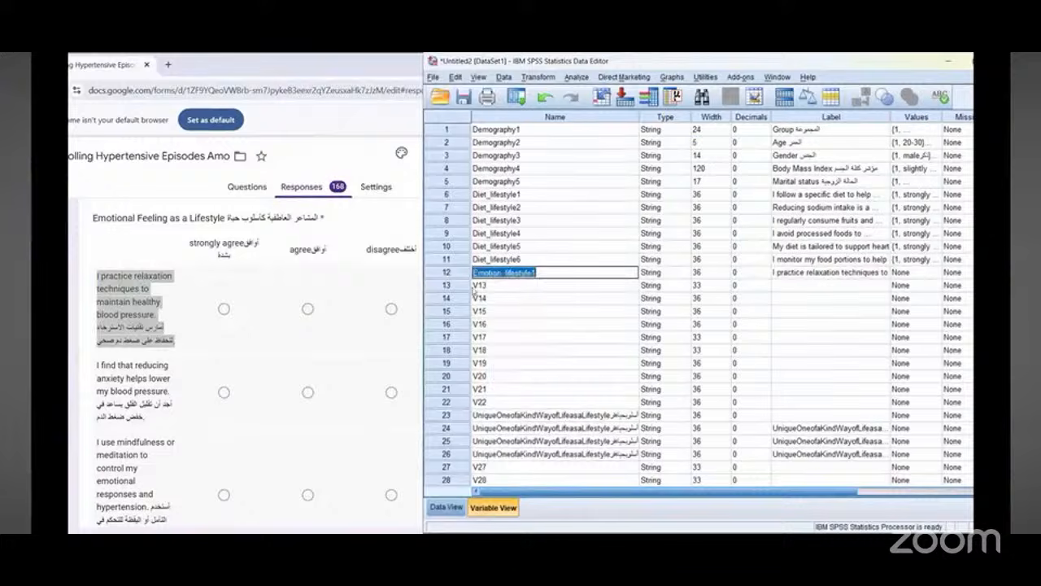
click(482, 286)
double_click(481, 285)
right_click(485, 286)
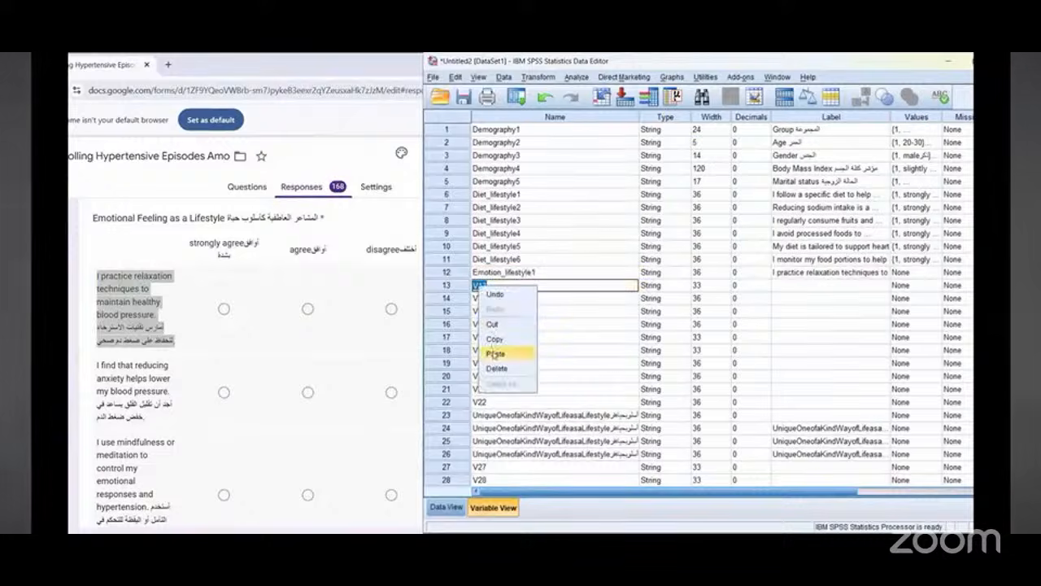
click(496, 353)
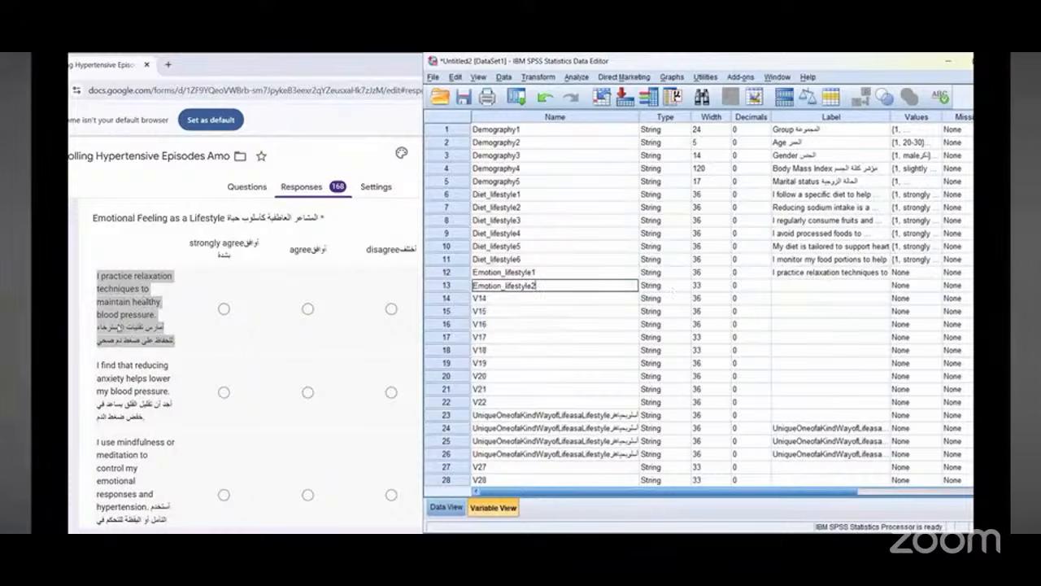
Step: Label Emotion_lifestyle2 with the form's copied bilingual question "I find that reducing anxiety helps lower my blood pressure"
scroll(124, 325, down, 1)
triple_click(119, 309)
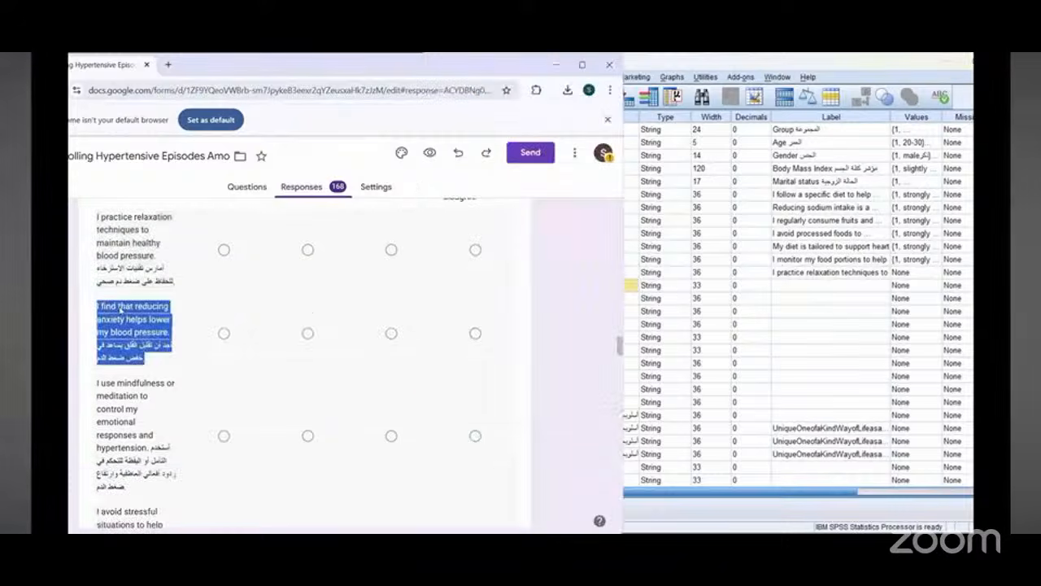
right_click(121, 313)
click(132, 324)
right_click(803, 287)
click(820, 354)
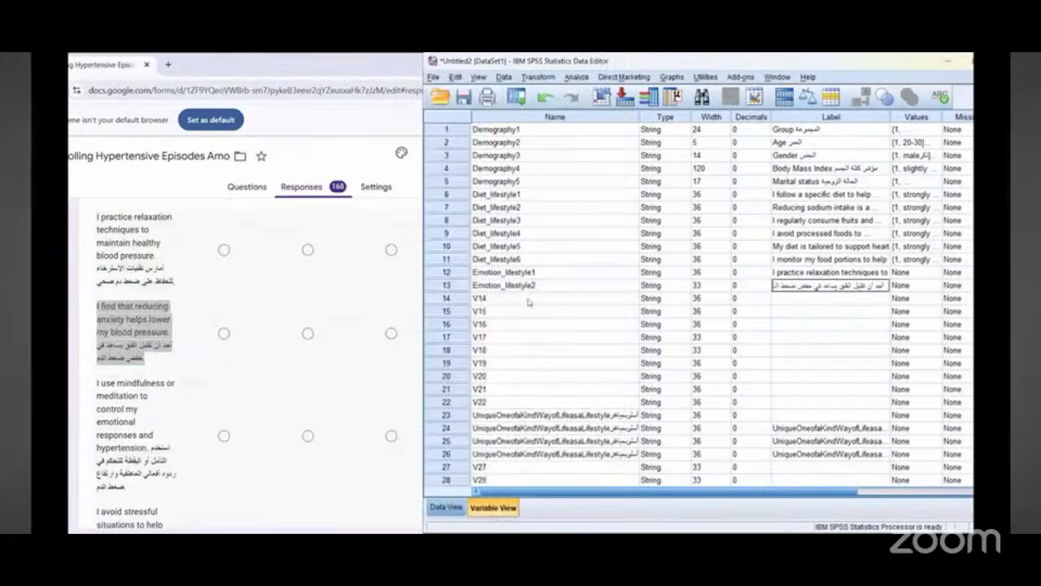
Step: Rename variable 14 as Emotion_lifestyle3 by copying Emotion_lifestyle2's name into it and changing the number
double_click(500, 287)
right_click(498, 290)
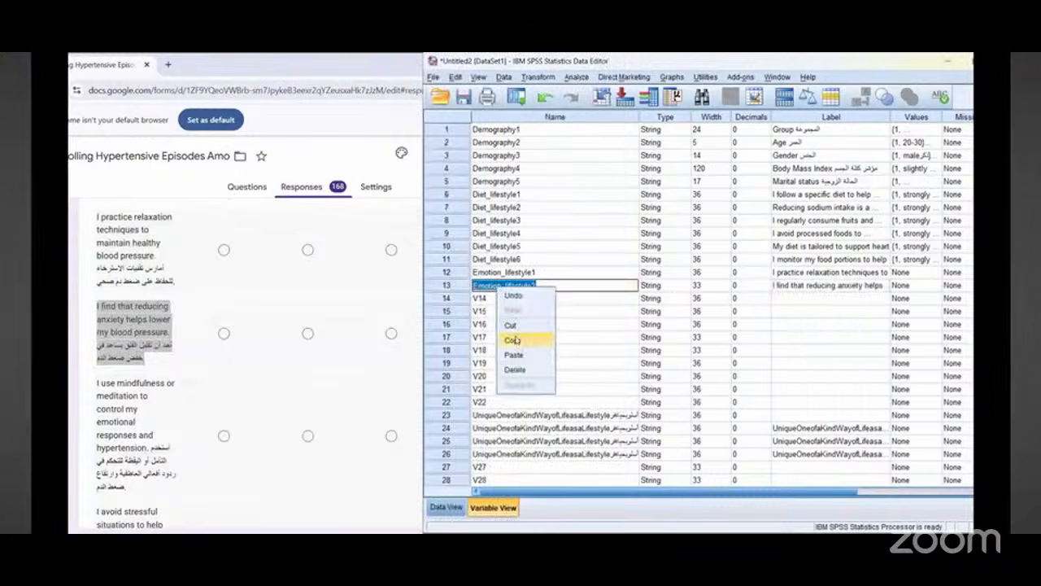
click(516, 340)
double_click(482, 299)
right_click(480, 299)
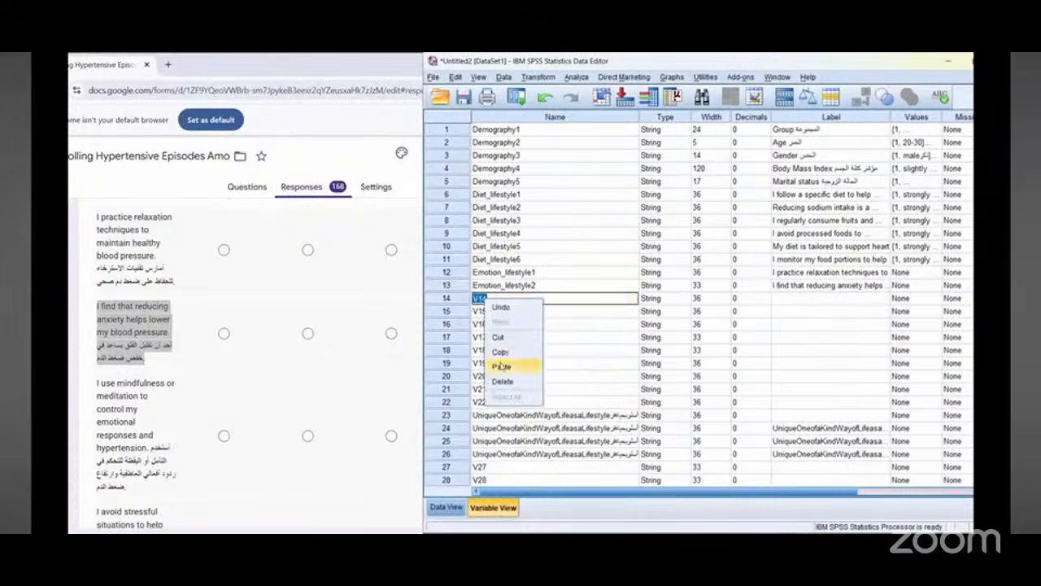
click(513, 364)
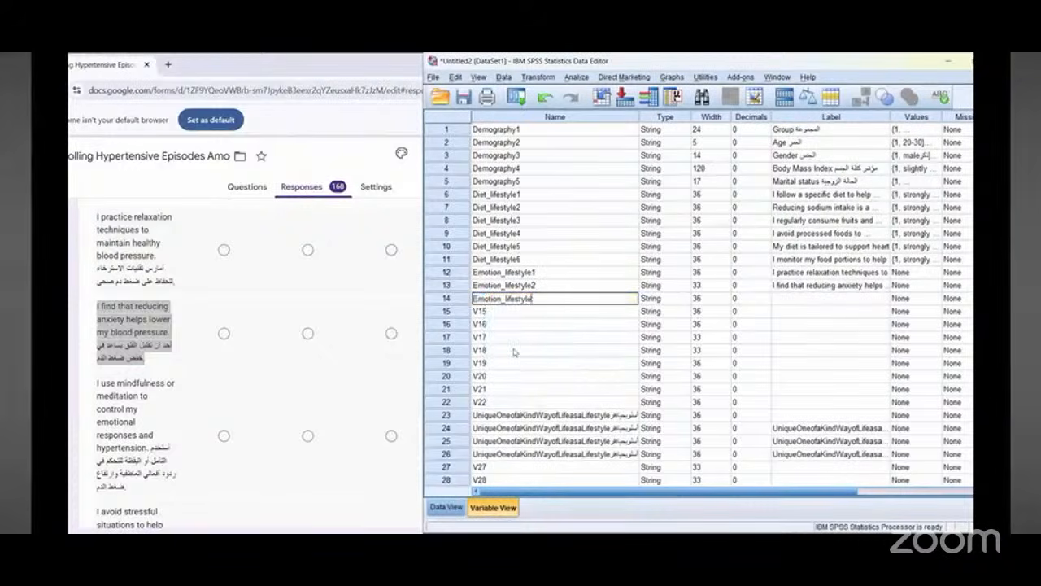
text(3)
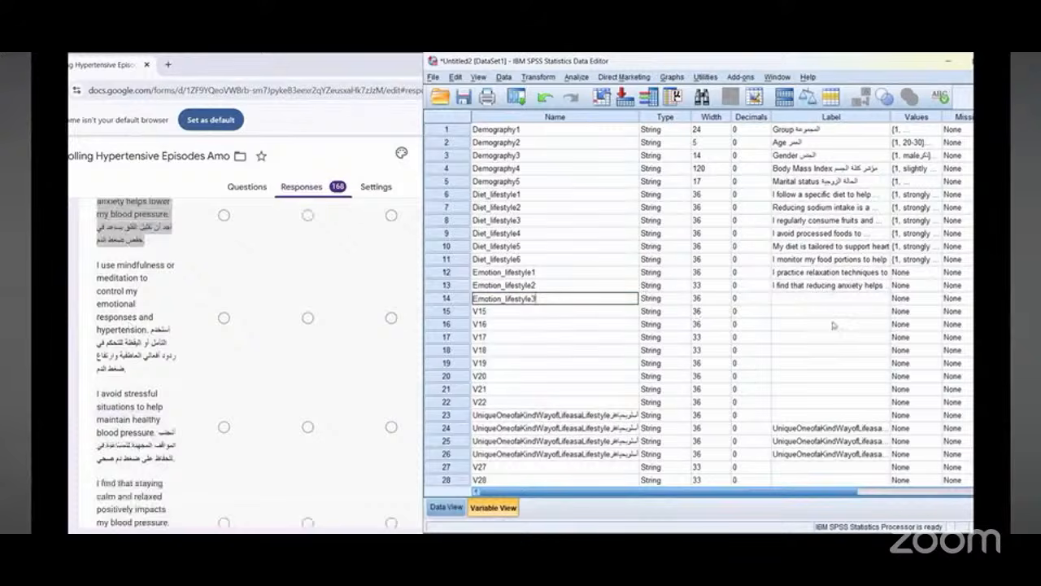
Step: Label Emotion_lifestyle3 with the form's copied bilingual question "I use mindfulness or meditation to control my emotional responses and hypertension"
click(804, 300)
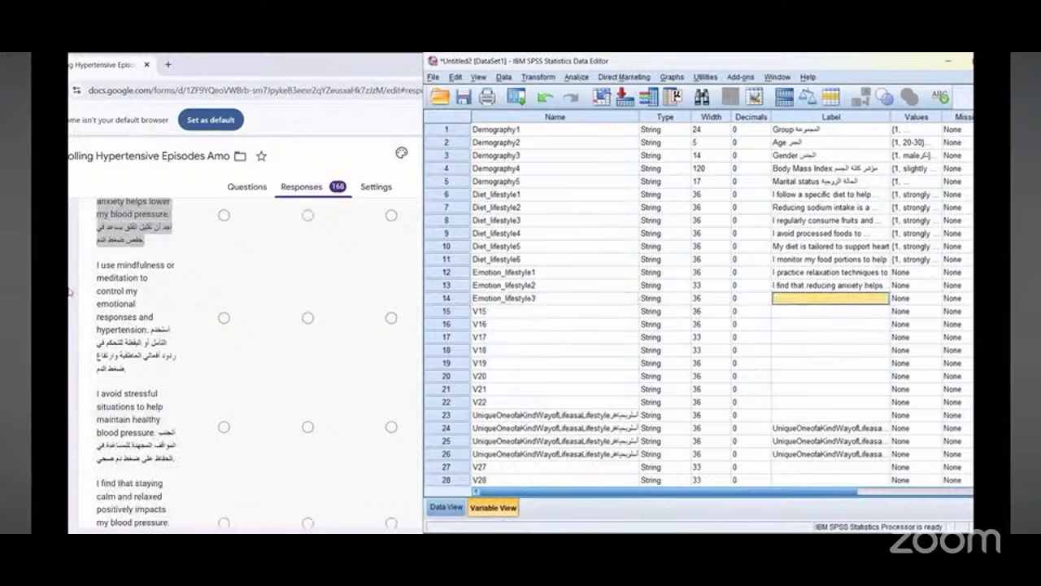
triple_click(117, 287)
right_click(119, 290)
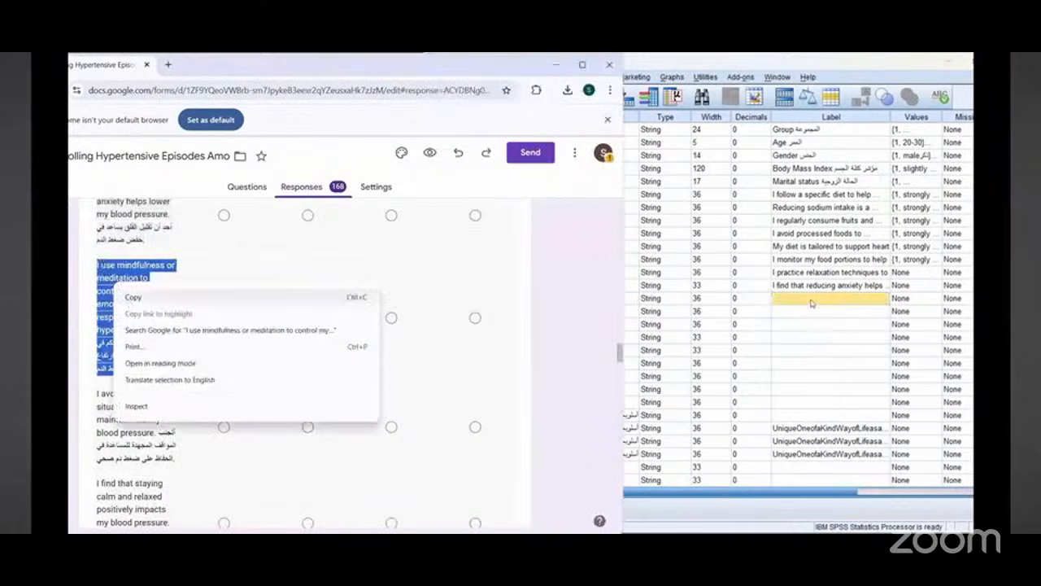
right_click(811, 303)
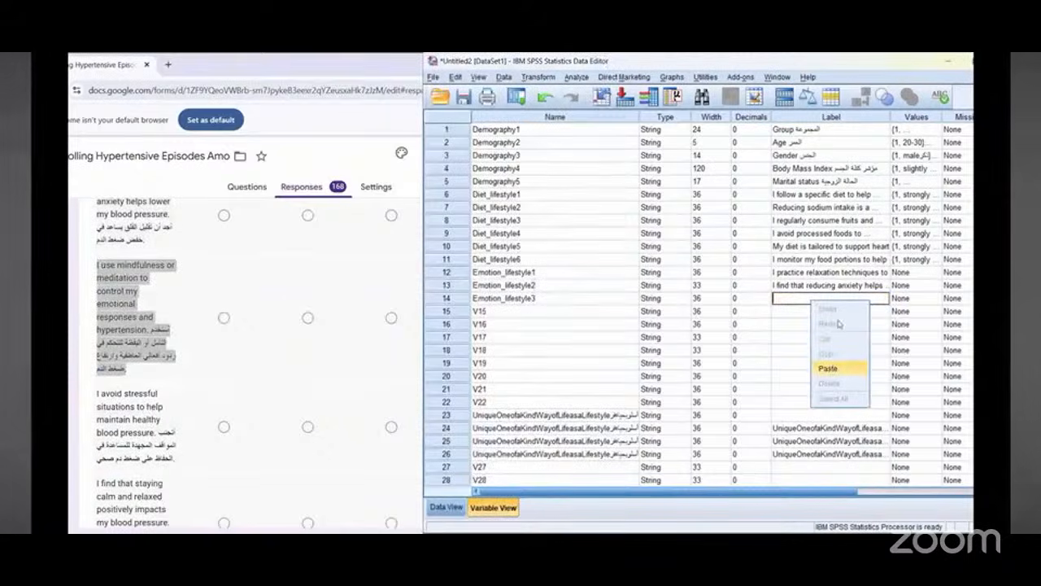
key(Return)
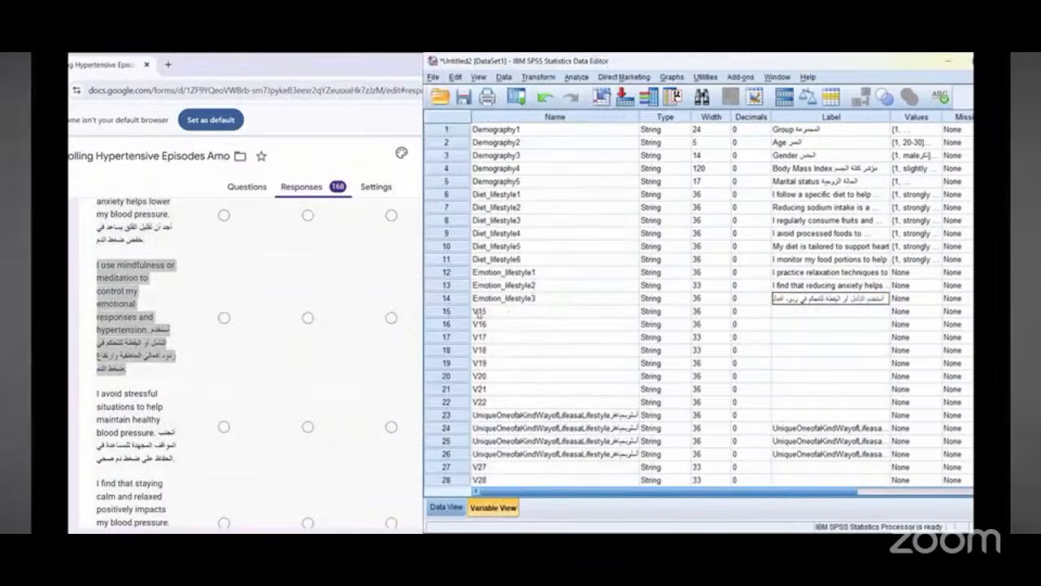
Step: Rename variable 15 as Emotion_lifestyle4 by copying Emotion_lifestyle3's name into it and changing the number
click(488, 298)
double_click(492, 299)
right_click(494, 298)
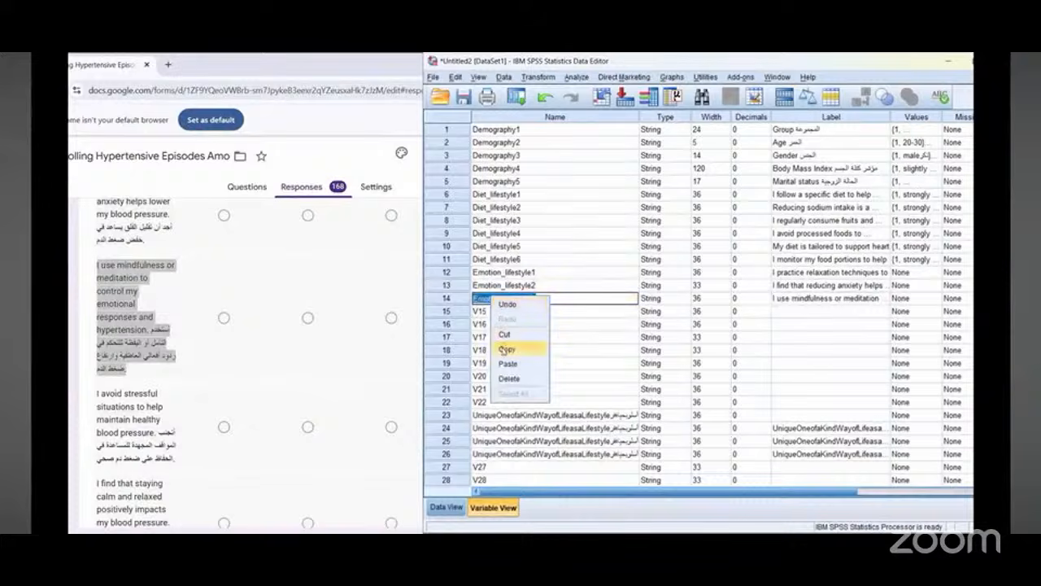
click(504, 349)
click(480, 311)
double_click(480, 311)
right_click(482, 311)
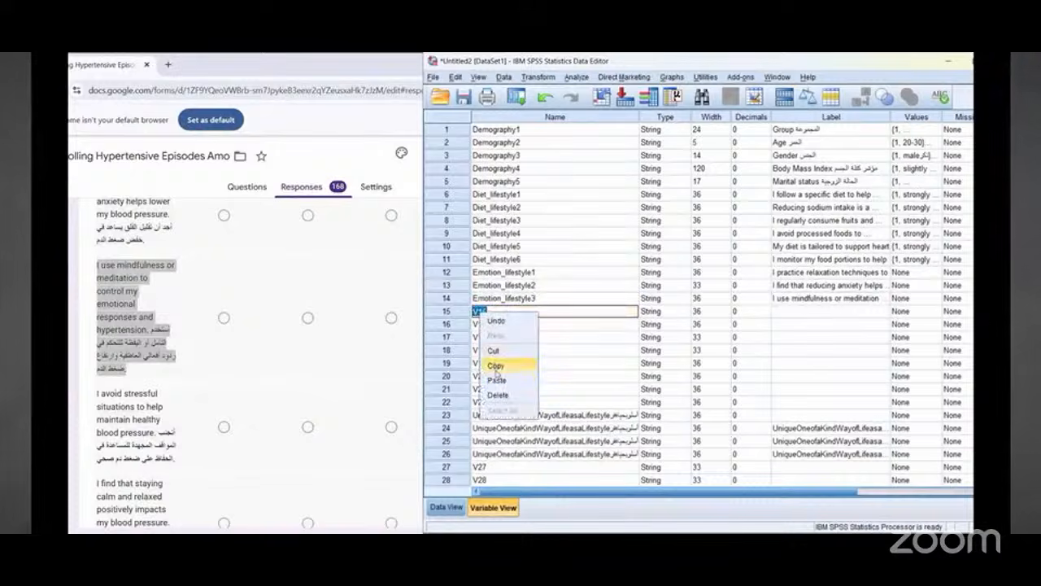
click(496, 380)
key(BackSpace)
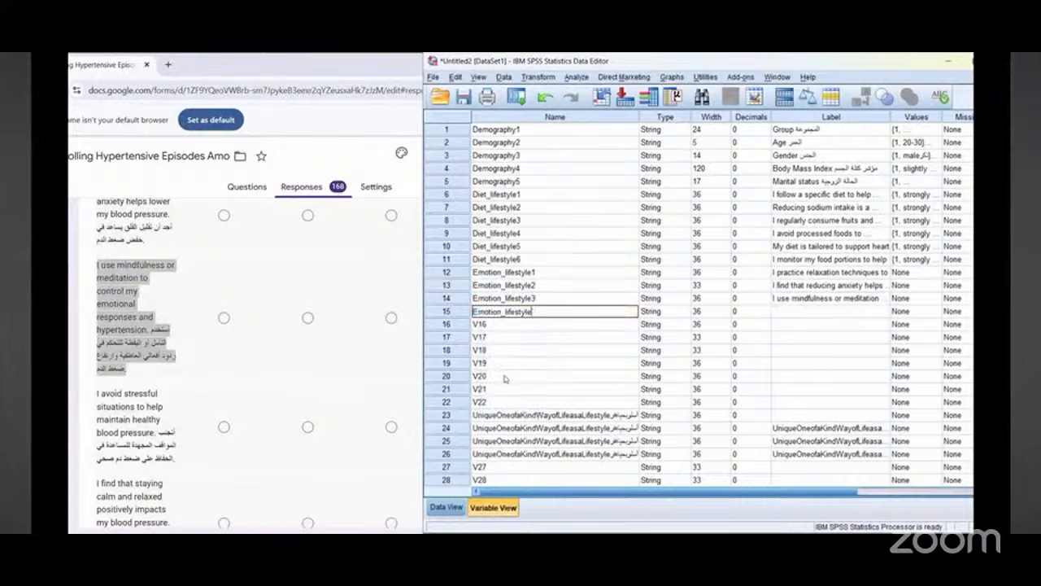
text(4)
Step: Label Emotion_lifestyle4 with the form's copied bilingual question "I avoid stressful situations to help maintain healthy blood pressure"
click(831, 315)
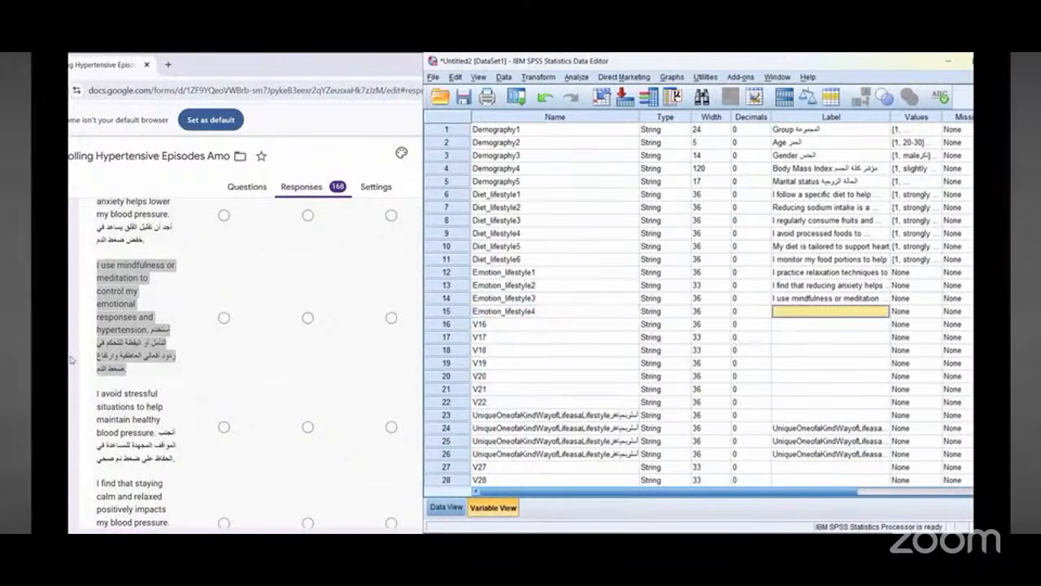
scroll(162, 317, down, 1)
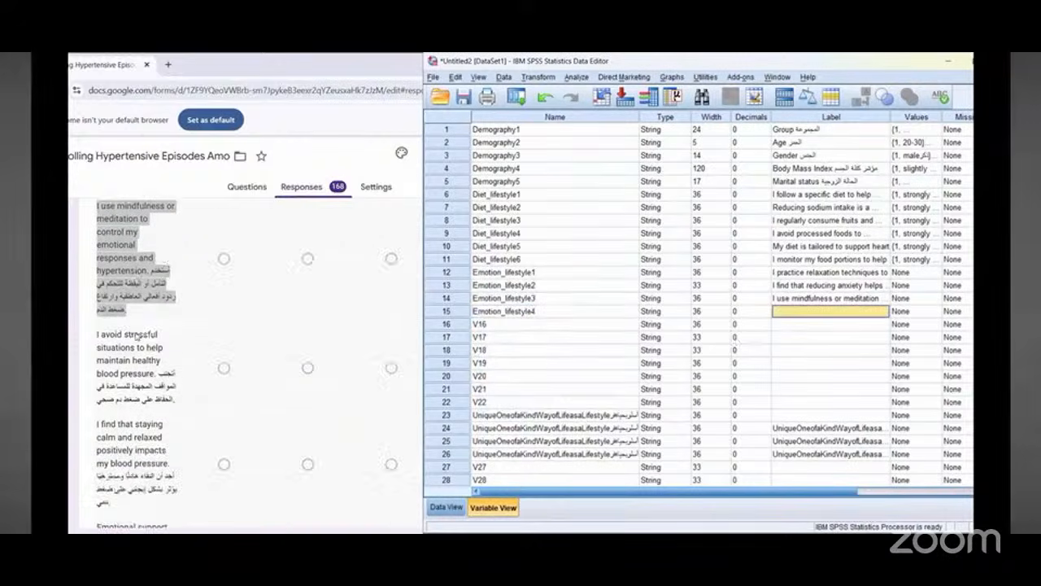
triple_click(130, 338)
right_click(138, 343)
click(149, 349)
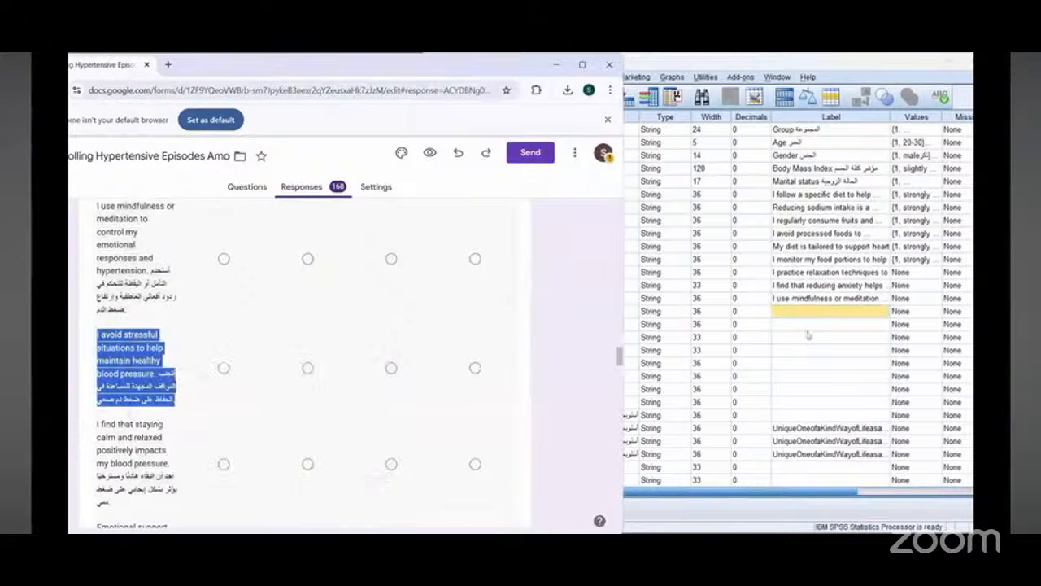
right_click(797, 312)
click(810, 358)
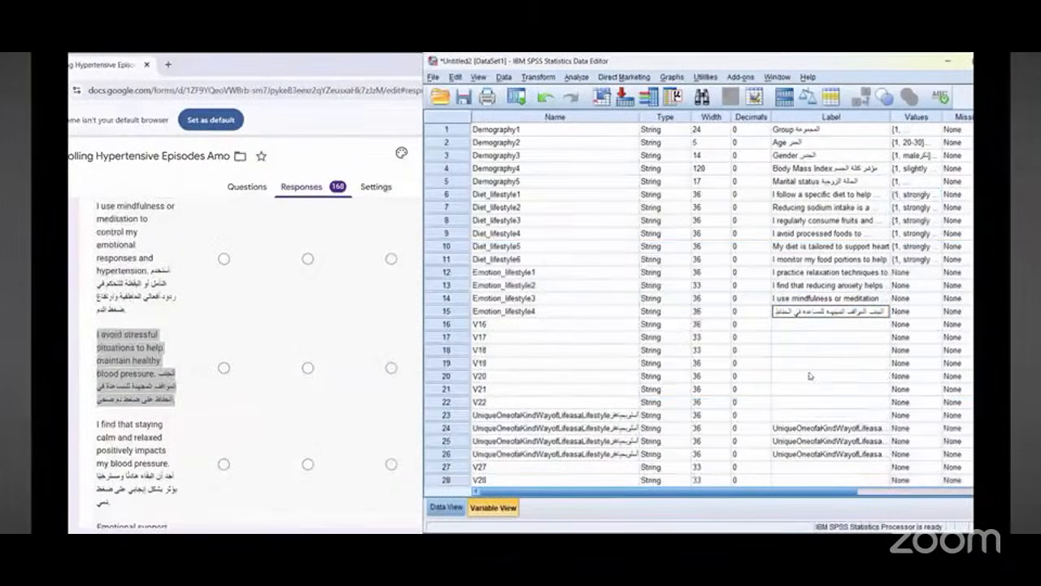
Step: Rename variable 16 as Emotion_lifestyle5 by copying Emotion_lifestyle4's name into it and changing the number
click(510, 314)
double_click(511, 317)
right_click(511, 317)
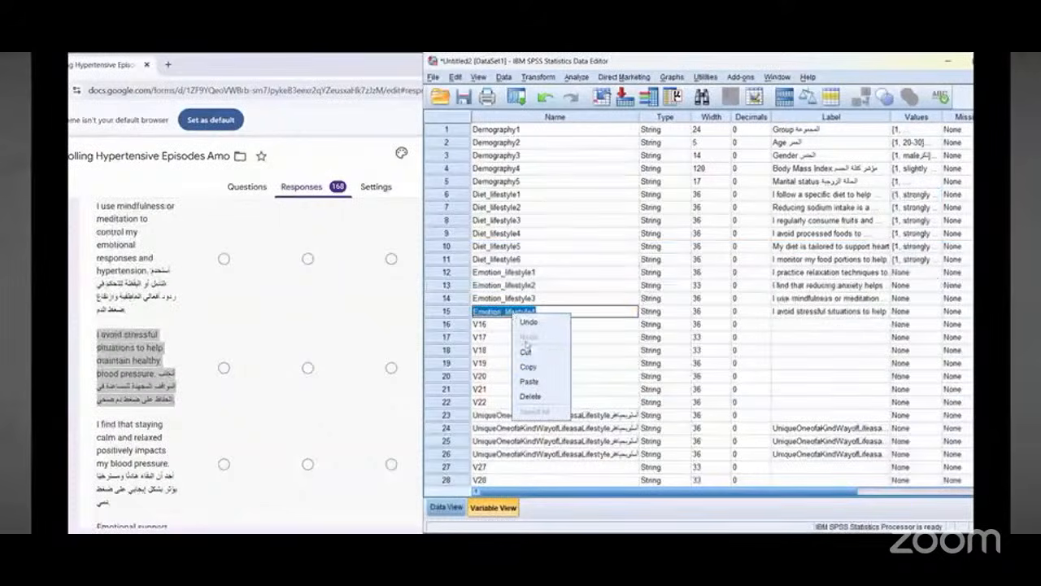
click(534, 368)
click(480, 324)
double_click(480, 324)
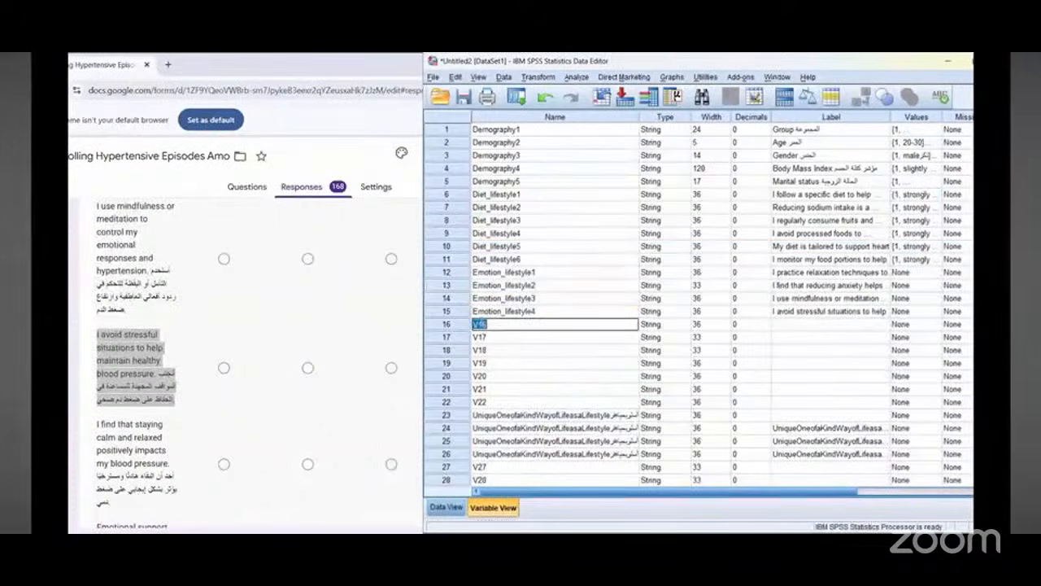
right_click(486, 324)
click(499, 390)
text(5)
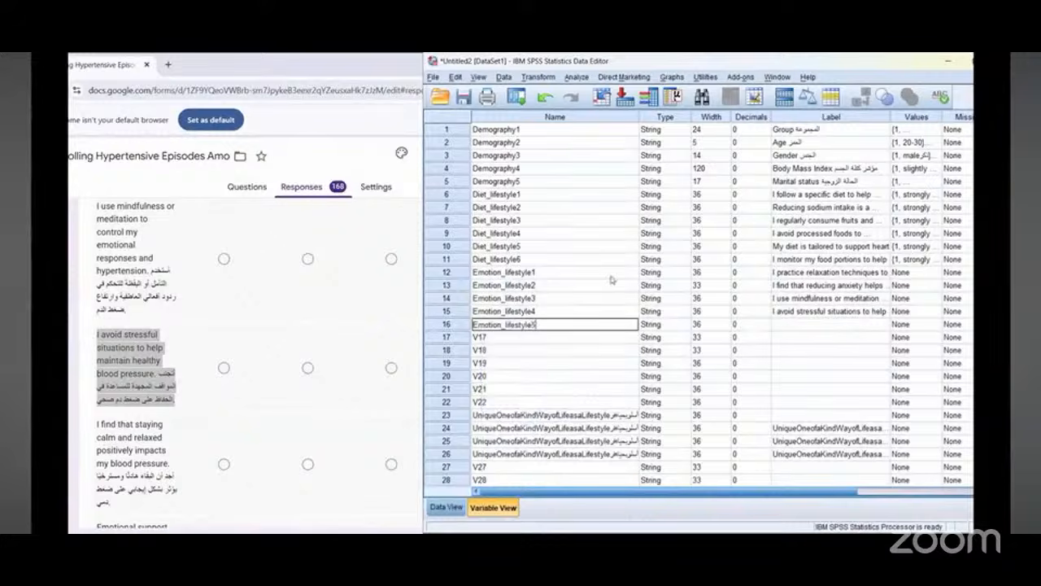
Step: Label Emotion_lifestyle5 with the form's copied bilingual question "I find that staying calm and relaxed positively impacts my blood pressure"
click(789, 330)
scroll(136, 338, down, 1)
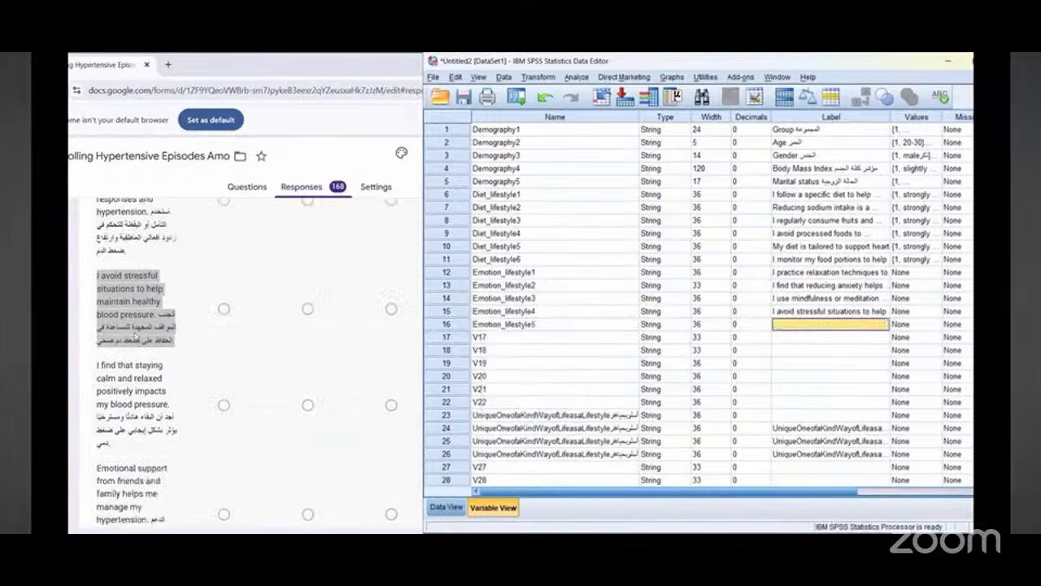
scroll(118, 315, down, 1)
triple_click(118, 314)
right_click(118, 317)
click(132, 328)
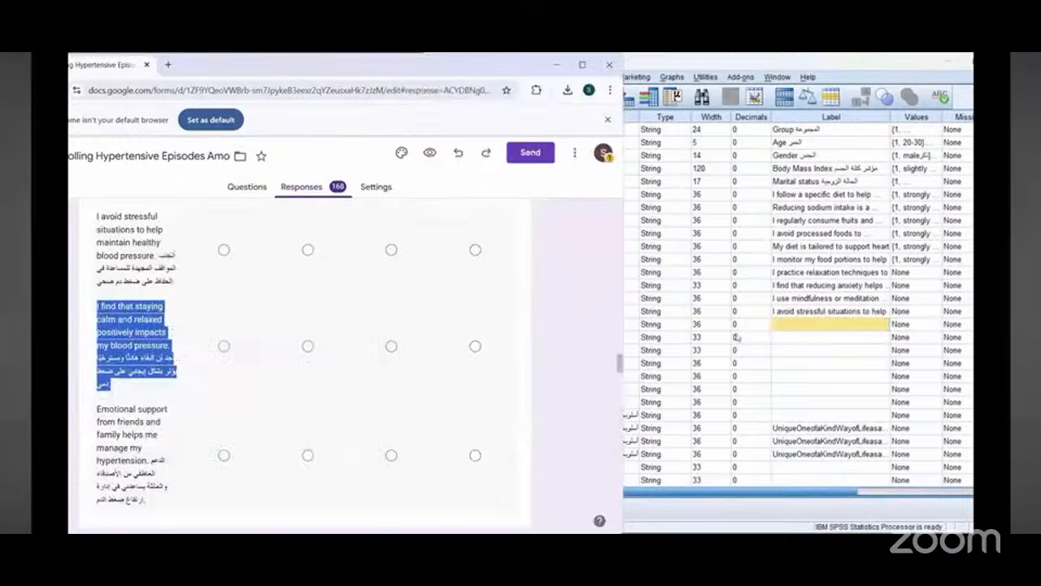
right_click(785, 324)
click(806, 395)
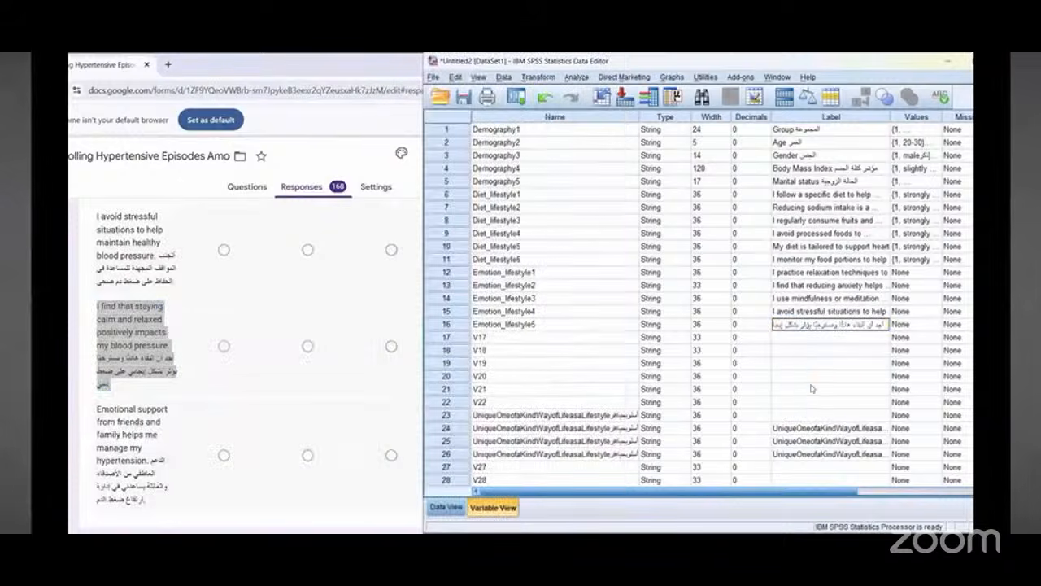
Step: Rename variable 17 as Emotion_lifestyle6 by copying Emotion_lifestyle5's name into it and changing the number
click(509, 325)
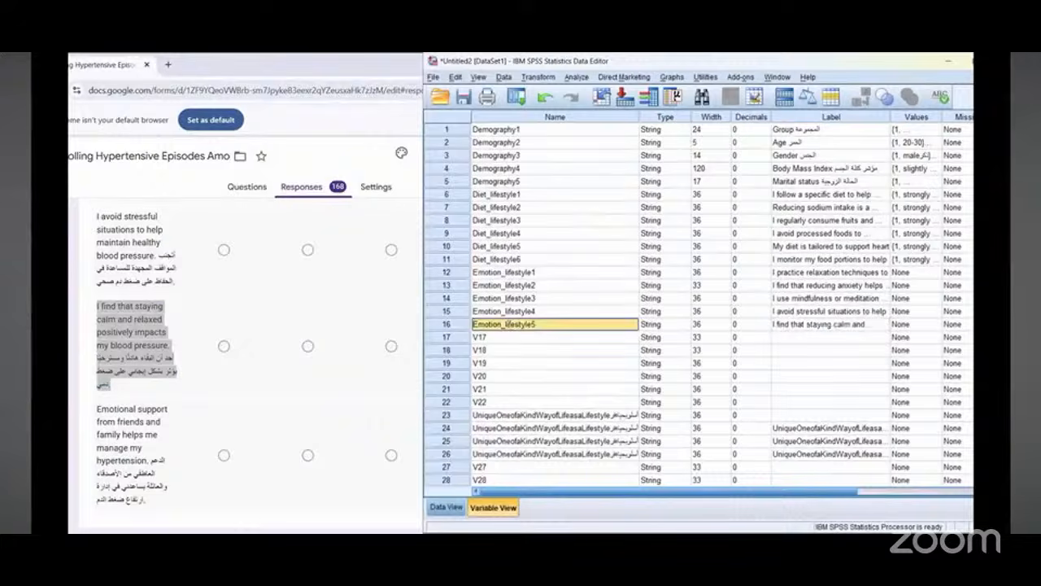
double_click(509, 325)
right_click(509, 326)
click(527, 376)
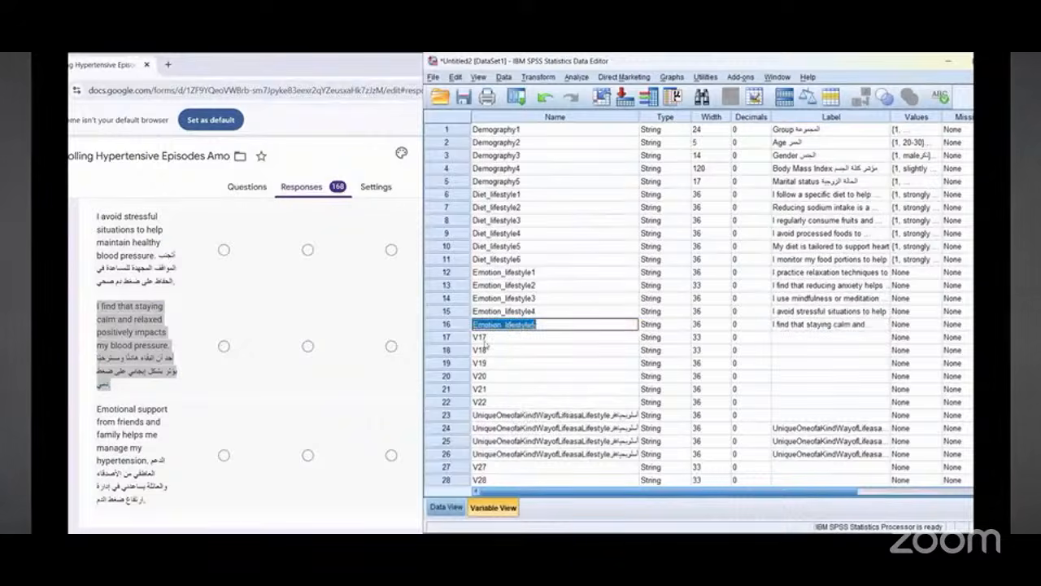
double_click(483, 338)
right_click(484, 339)
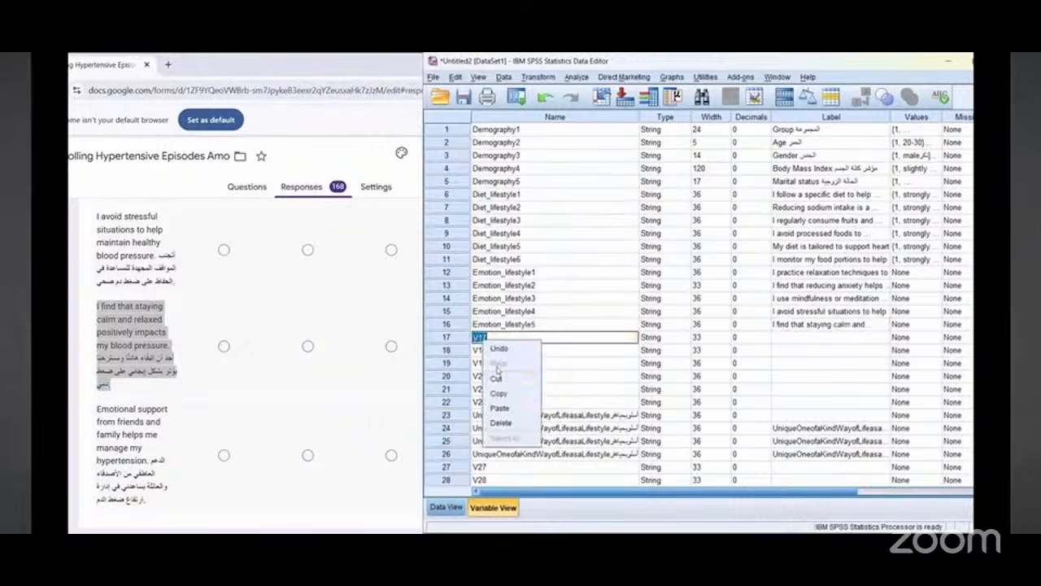
click(499, 408)
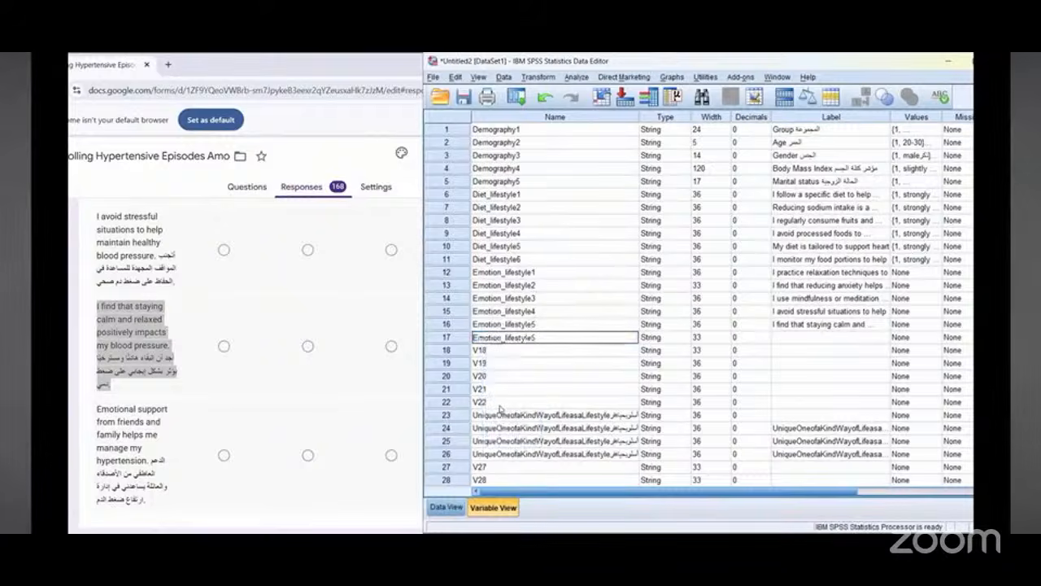
key(BackSpace)
text(6)
Step: Label Emotion_lifestyle6 with the form's copied bilingual question "Emotional support from friends and family helps me manage my hypertension"
scroll(153, 335, down, 3)
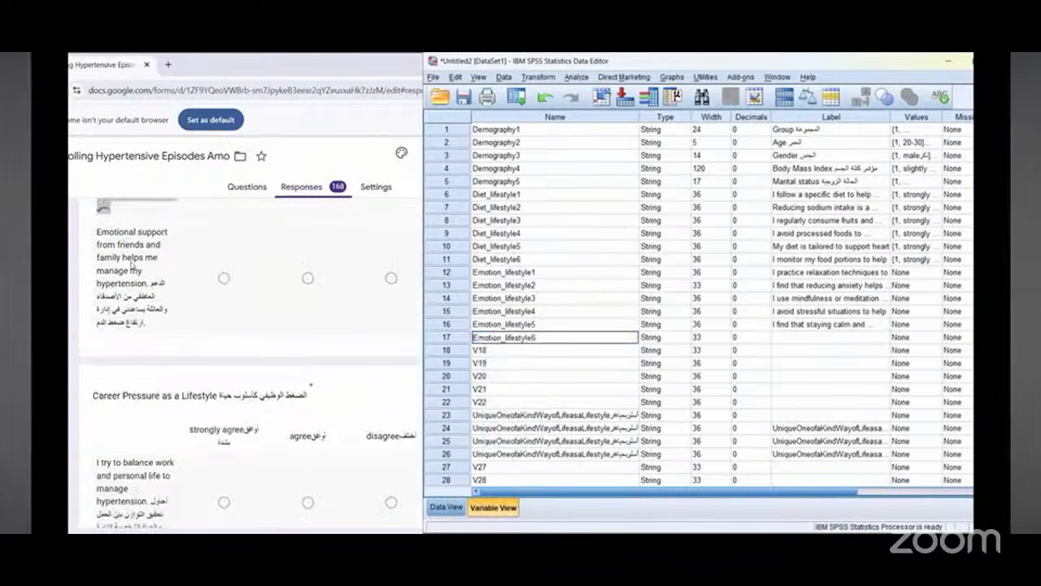
triple_click(130, 261)
right_click(129, 244)
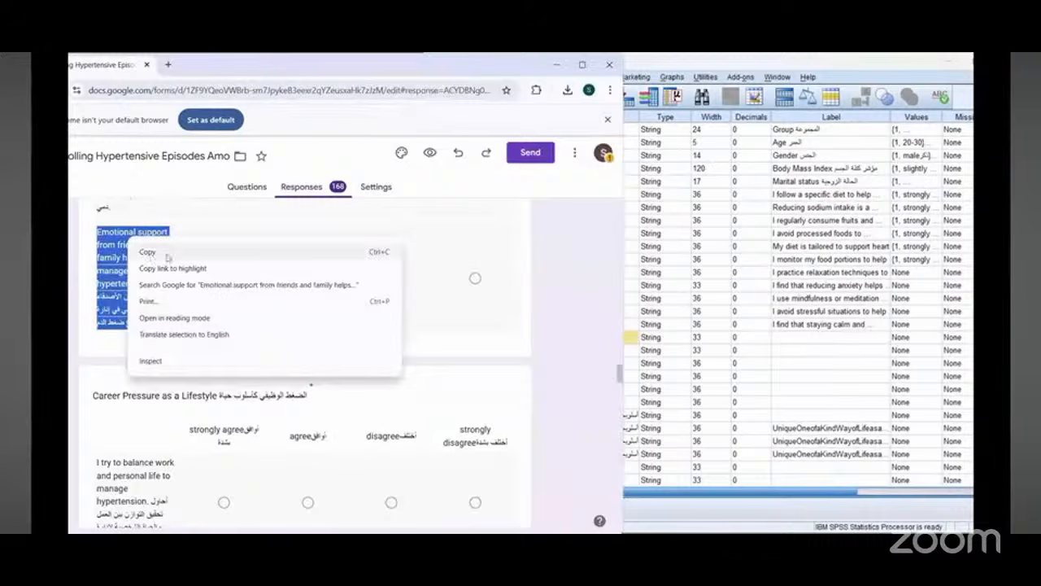
click(167, 254)
click(795, 338)
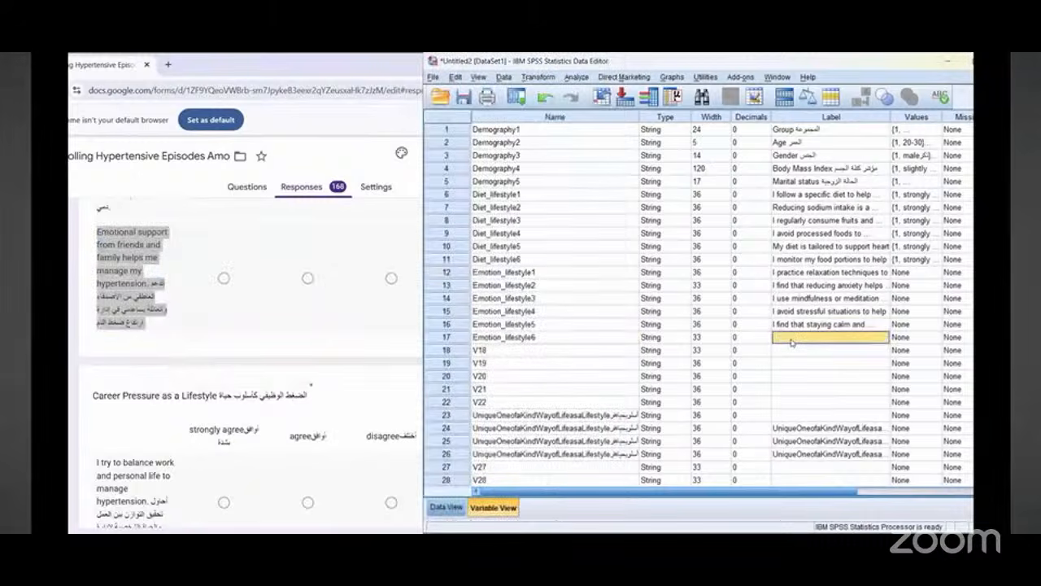
double_click(792, 342)
right_click(792, 342)
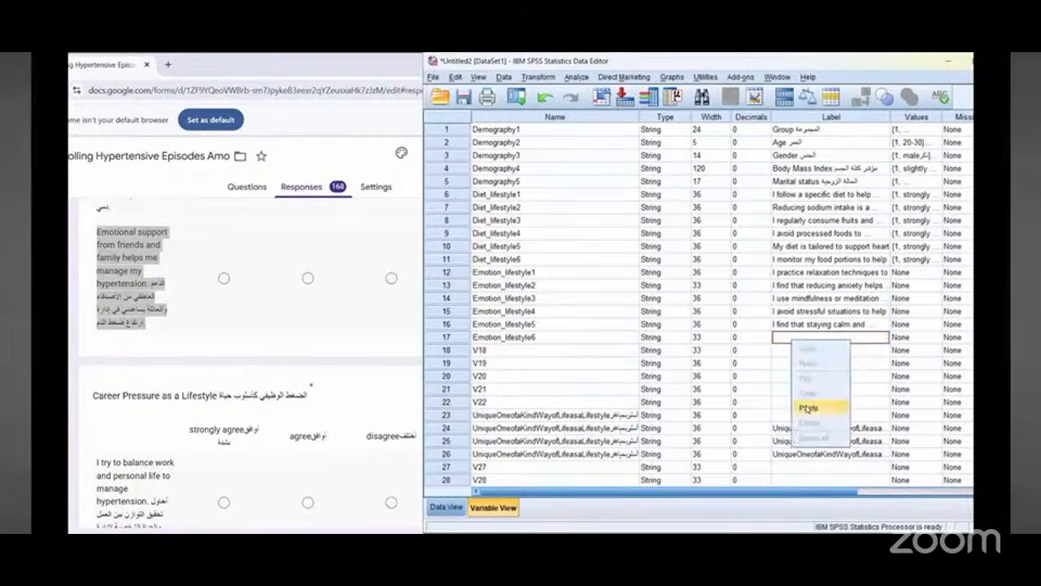
click(810, 406)
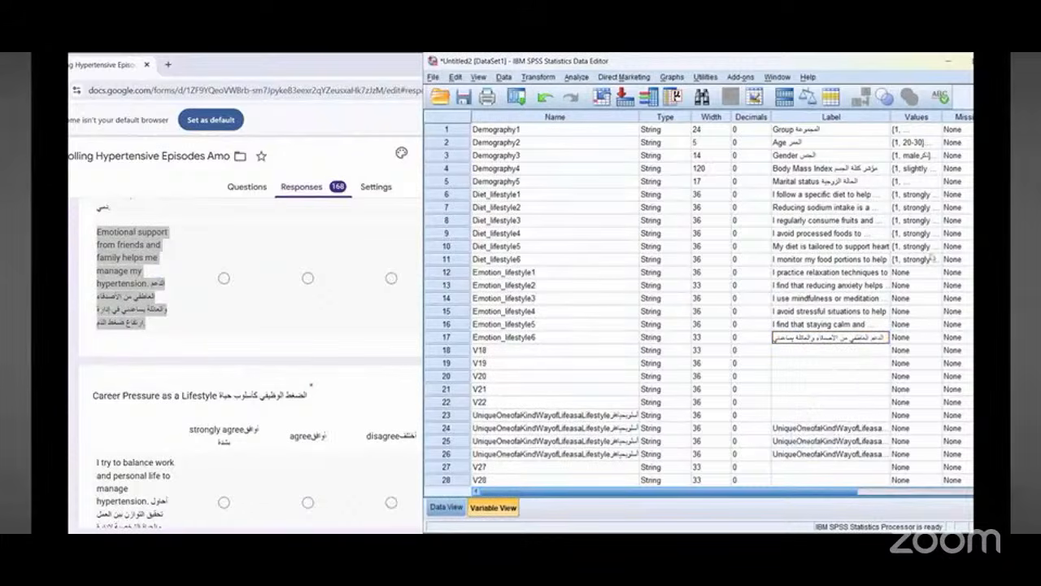
click(802, 350)
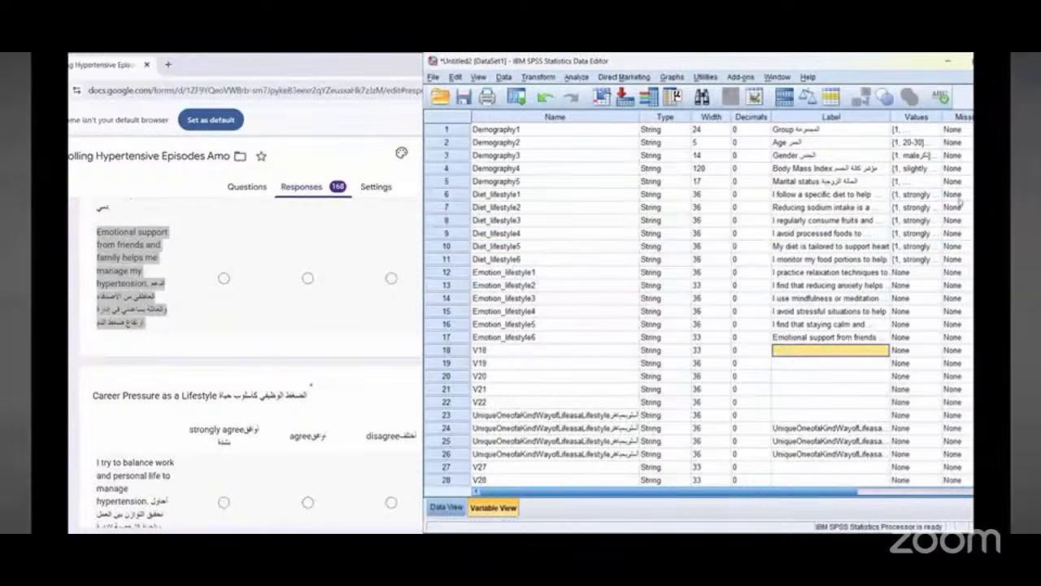
Step: Copy Diet_lifestyle6's value labels onto Emotion_lifestyle1 through Emotion_lifestyle6
click(910, 260)
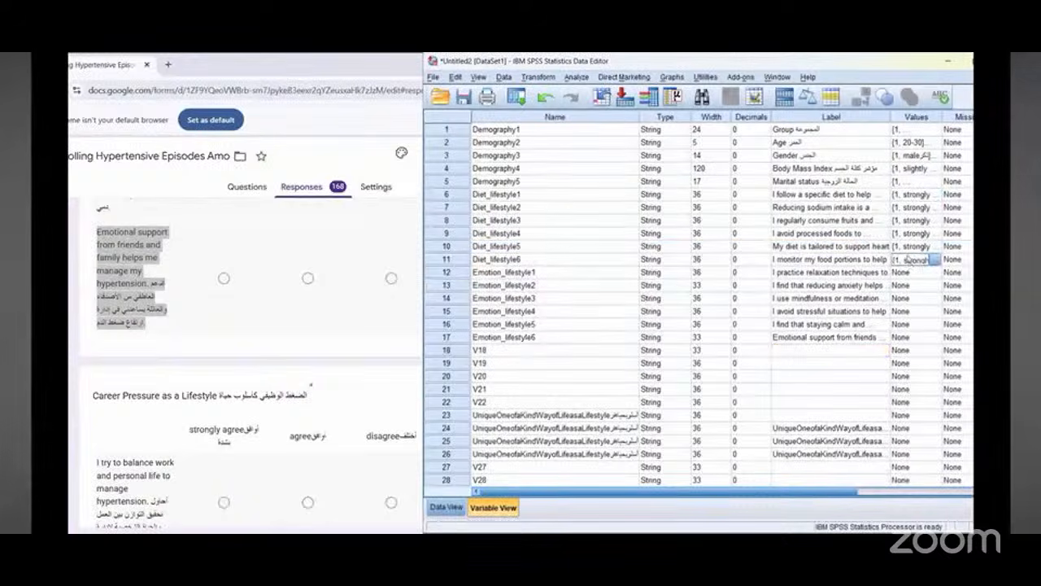
click(315, 237)
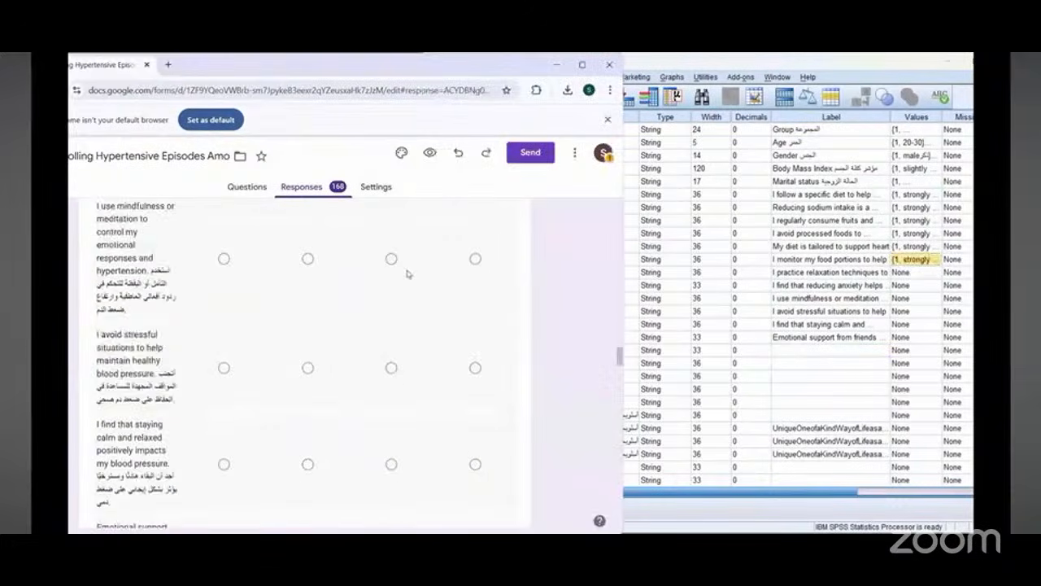
scroll(406, 274, up, 5)
scroll(407, 274, down, 4)
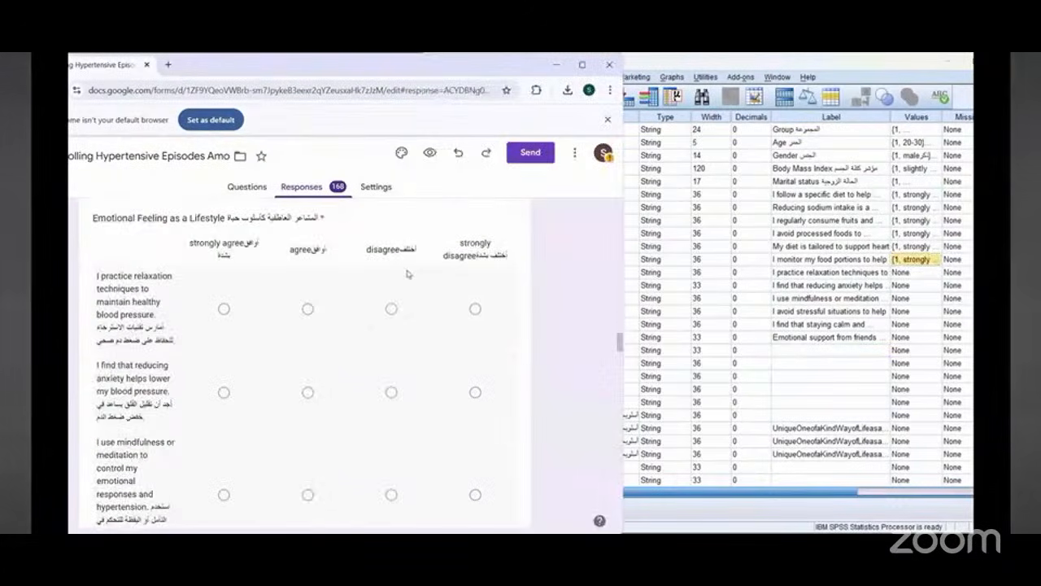
click(911, 273)
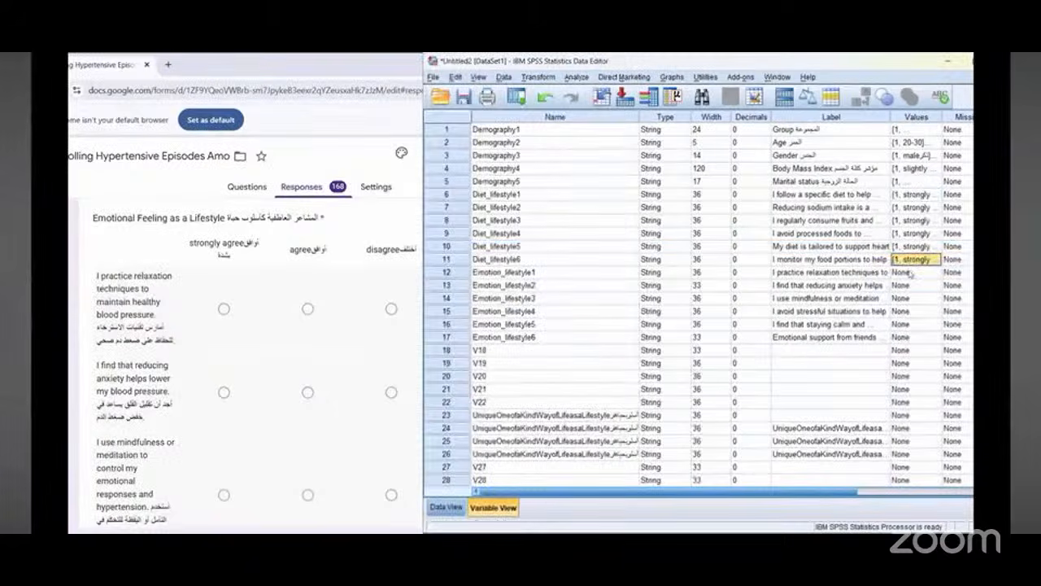
click(911, 273)
click(913, 281)
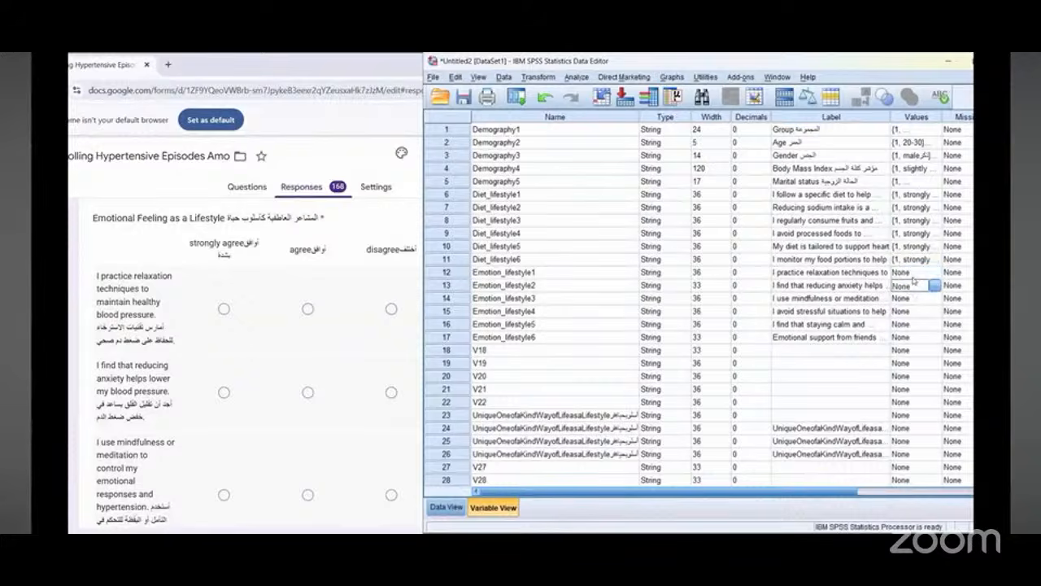
drag(912, 276, 916, 336)
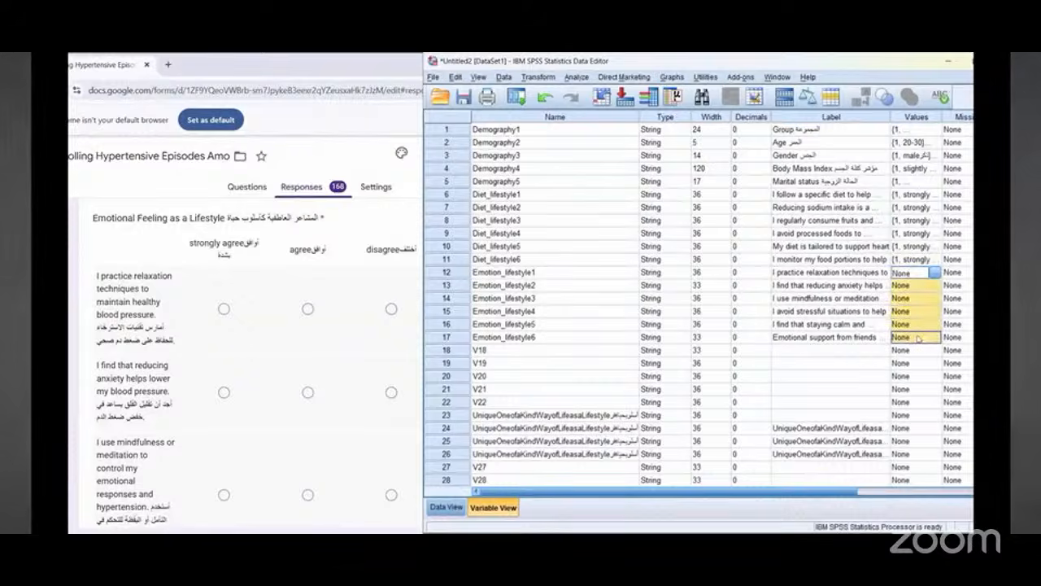
right_click(917, 338)
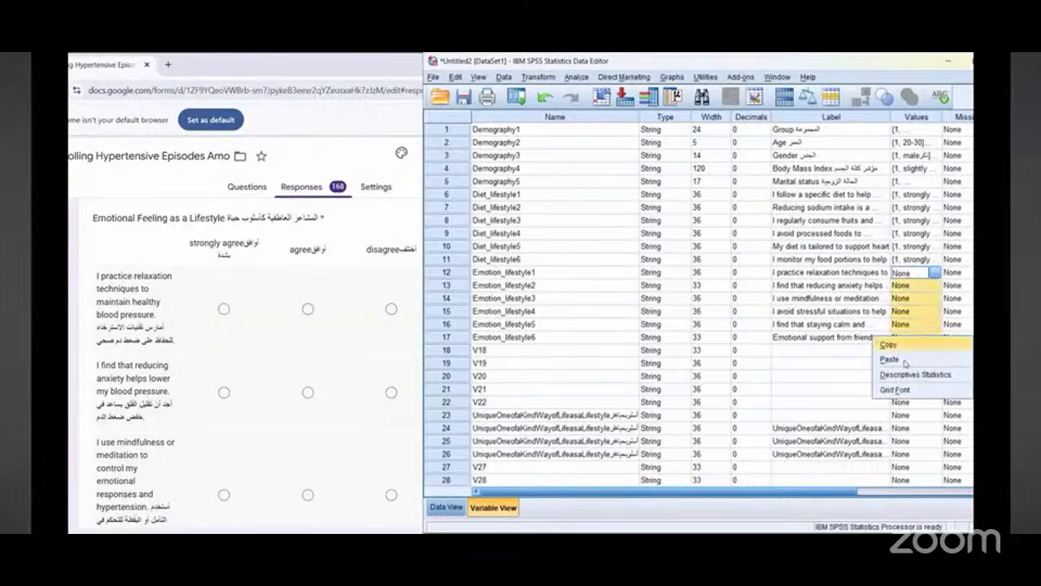
click(889, 359)
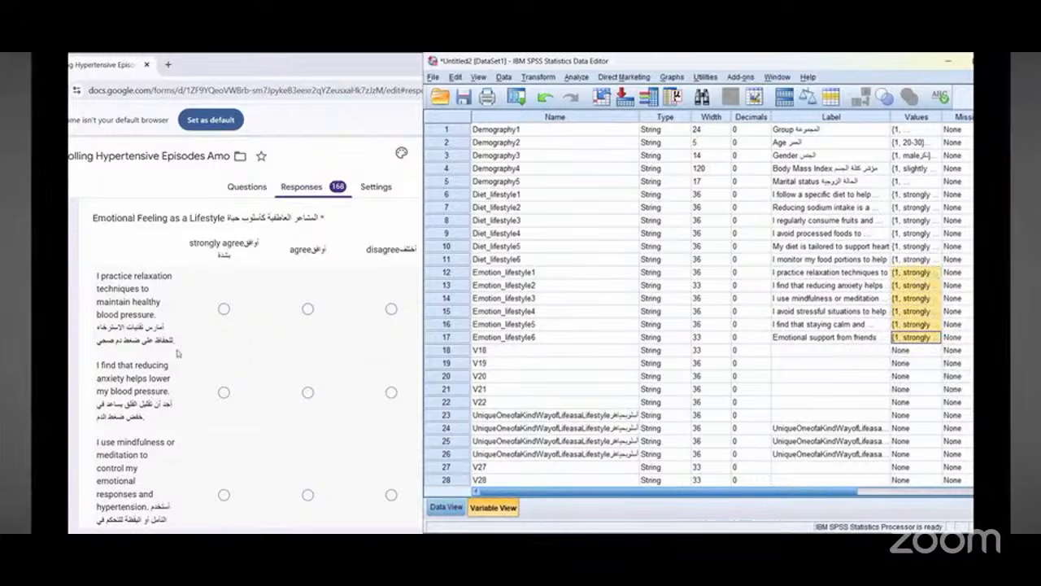
Step: Rename variable 18 as Career_lifestyle1 for the form's Career Pressure as a Lifestyle section
click(217, 339)
scroll(218, 338, down, 8)
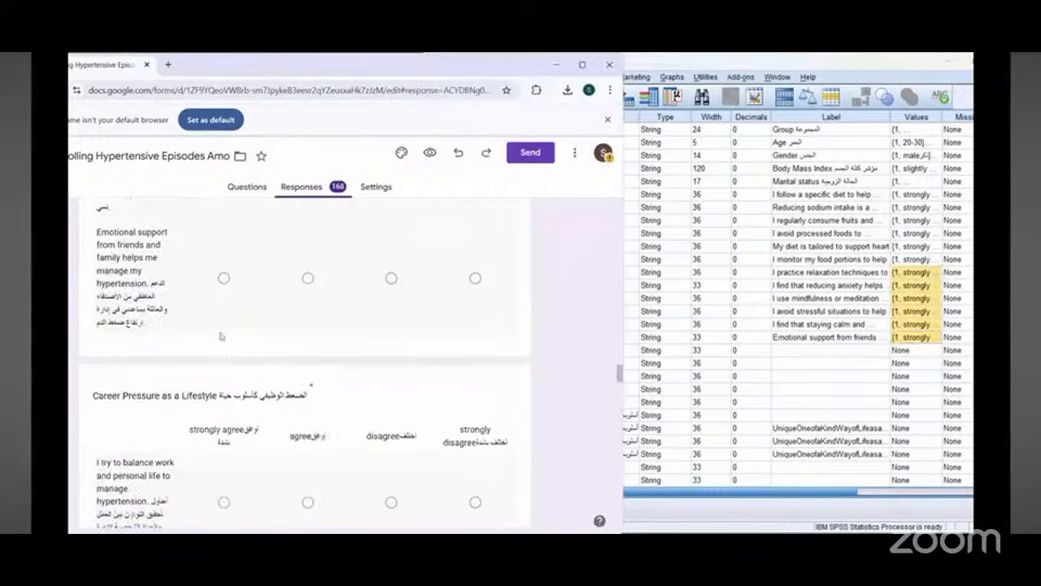
scroll(242, 318, down, 2)
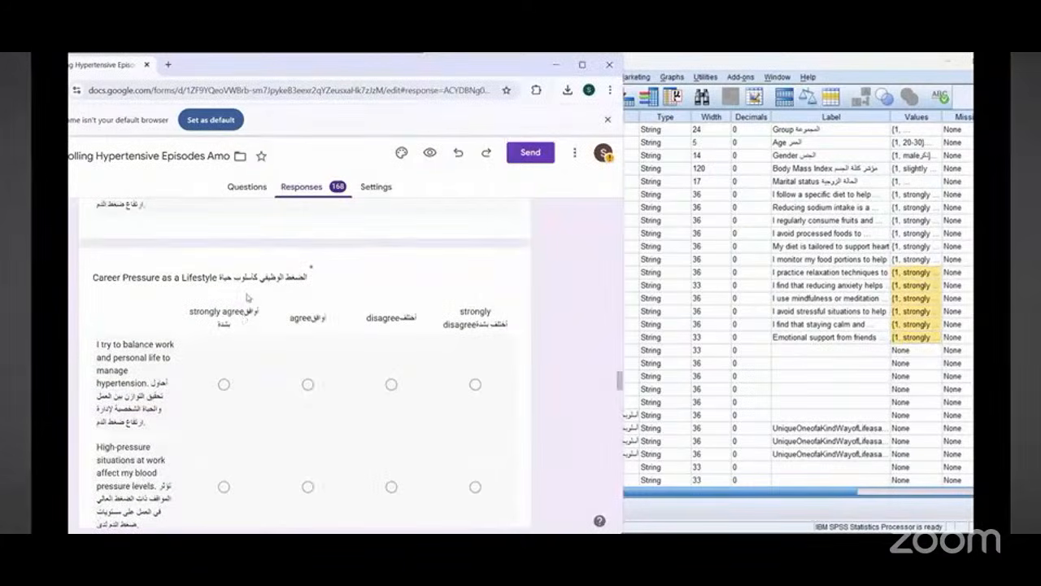
click(672, 337)
click(490, 351)
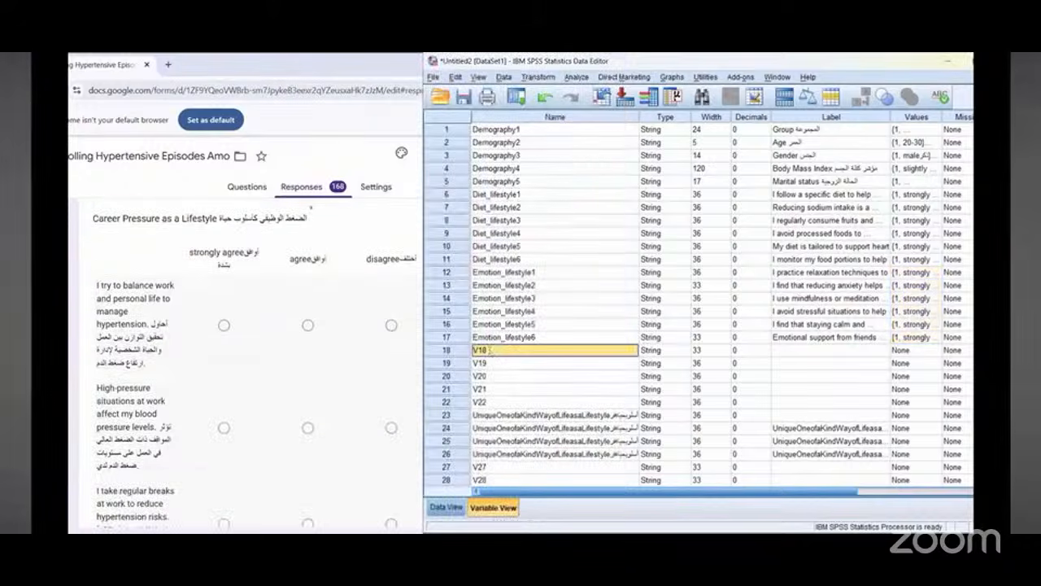
click(493, 350)
text(Caree)
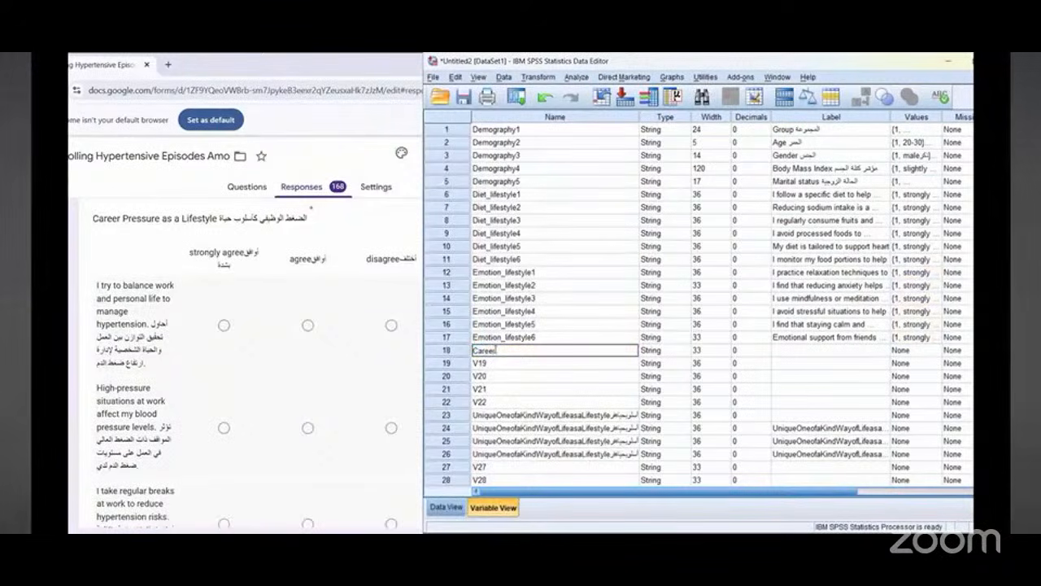
text(r_lifestyle1)
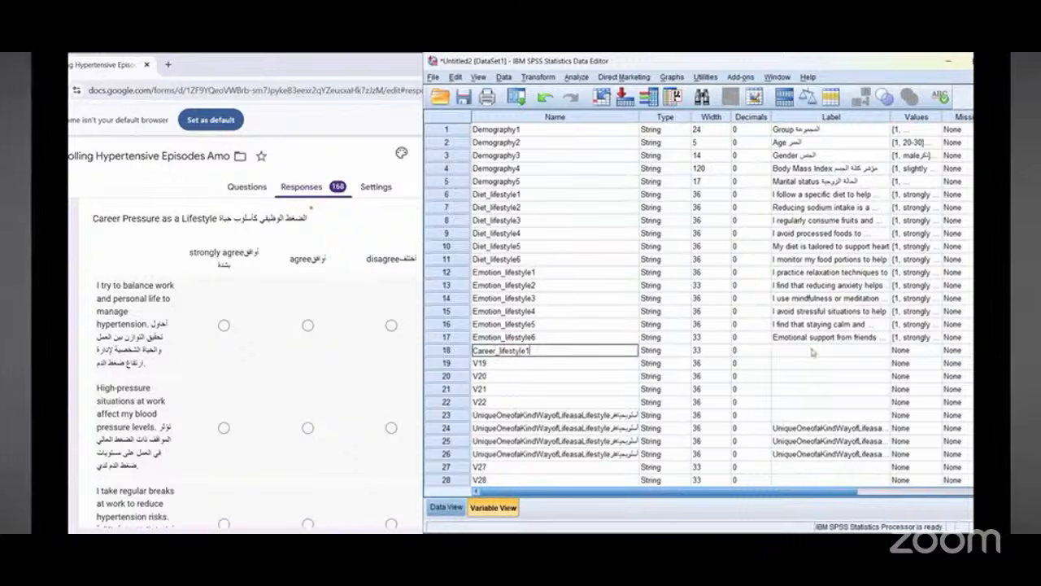
click(814, 352)
Step: Label Career_lifestyle1 with the form's copied bilingual question "I try to balance work and personal life to manage hypertension"
triple_click(122, 298)
right_click(122, 297)
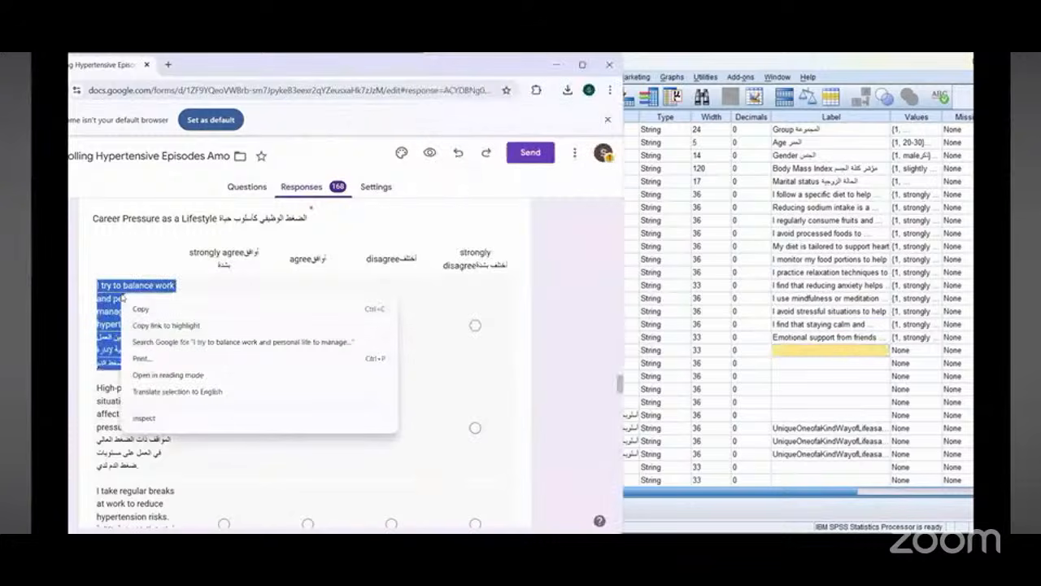
click(135, 307)
click(792, 357)
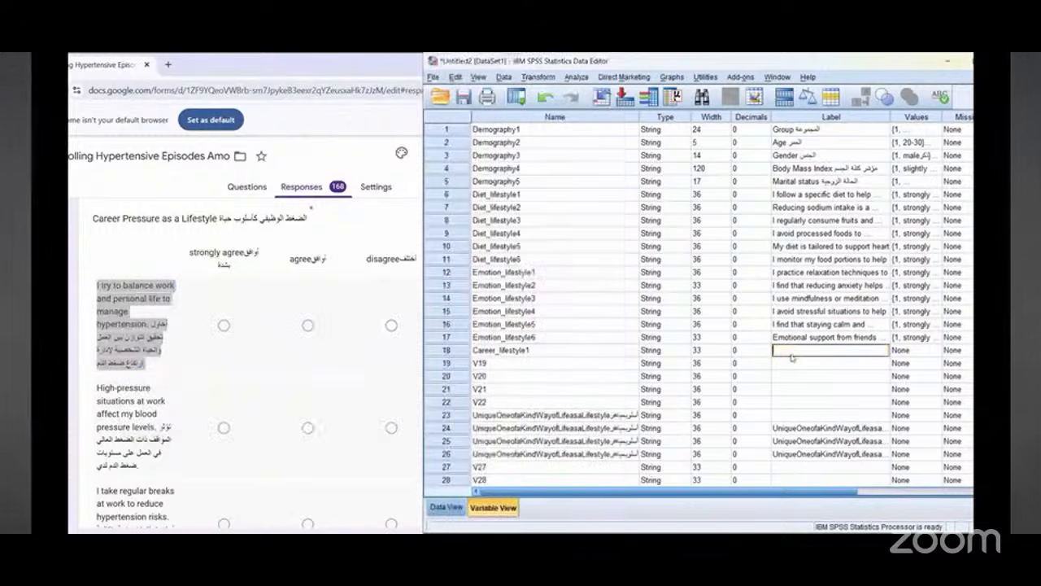
right_click(791, 358)
click(808, 418)
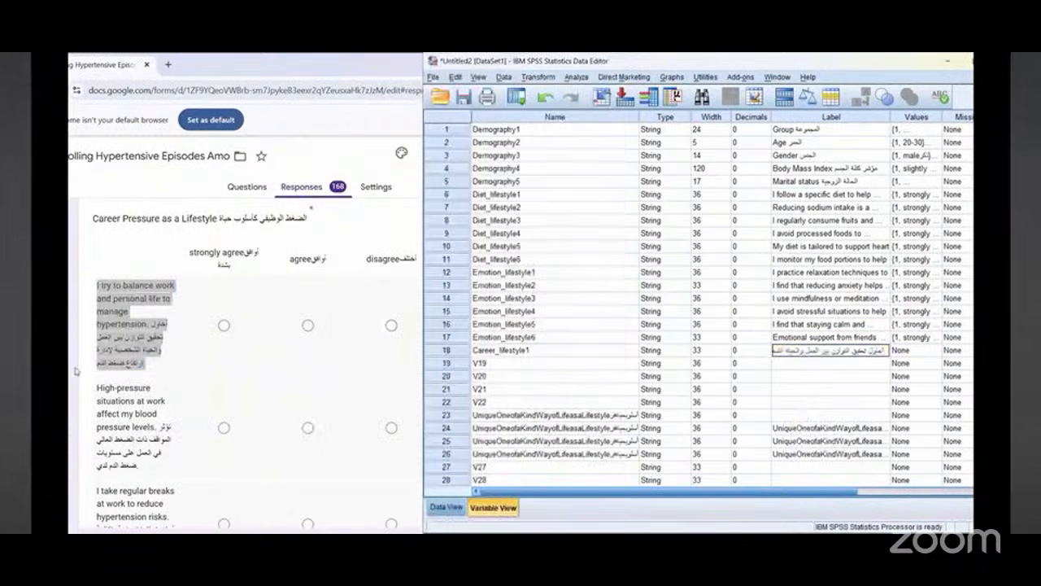
Step: Copy Career_lifestyle1's name onto variable 19 and rename it Career_lifestyle2
click(525, 352)
click(524, 351)
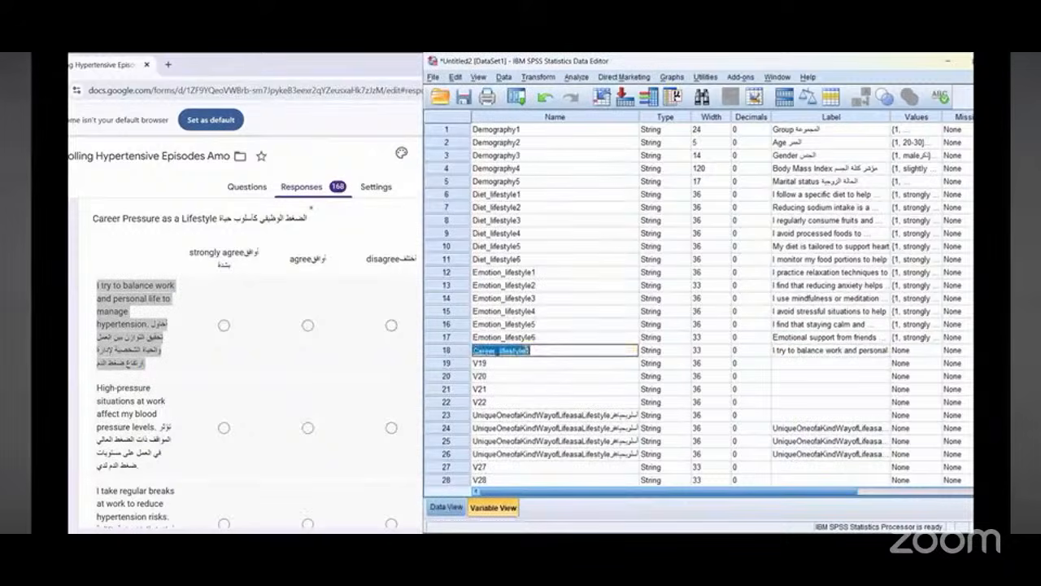
right_click(524, 351)
click(553, 399)
click(487, 365)
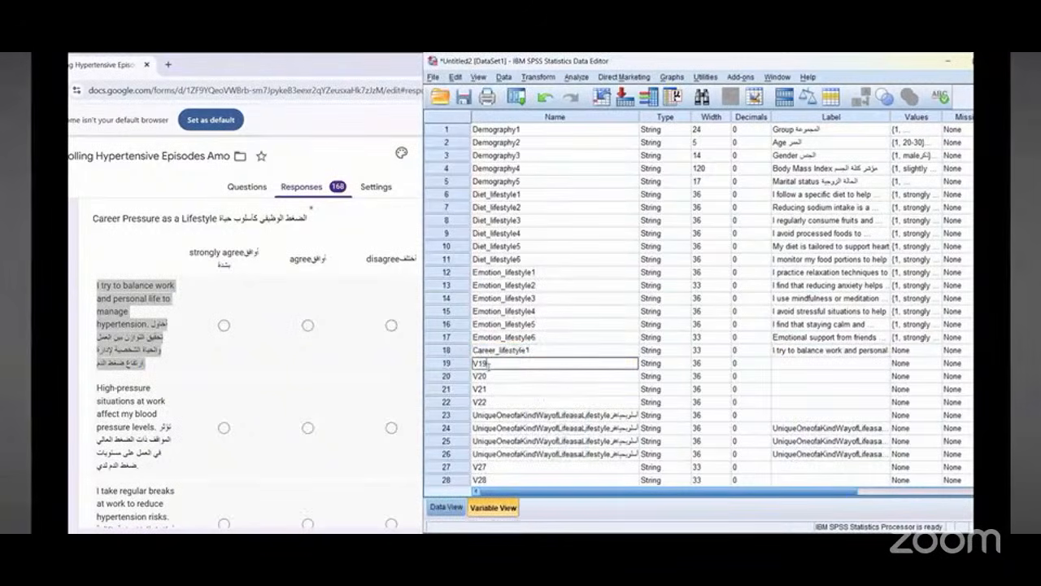
click(488, 364)
right_click(489, 366)
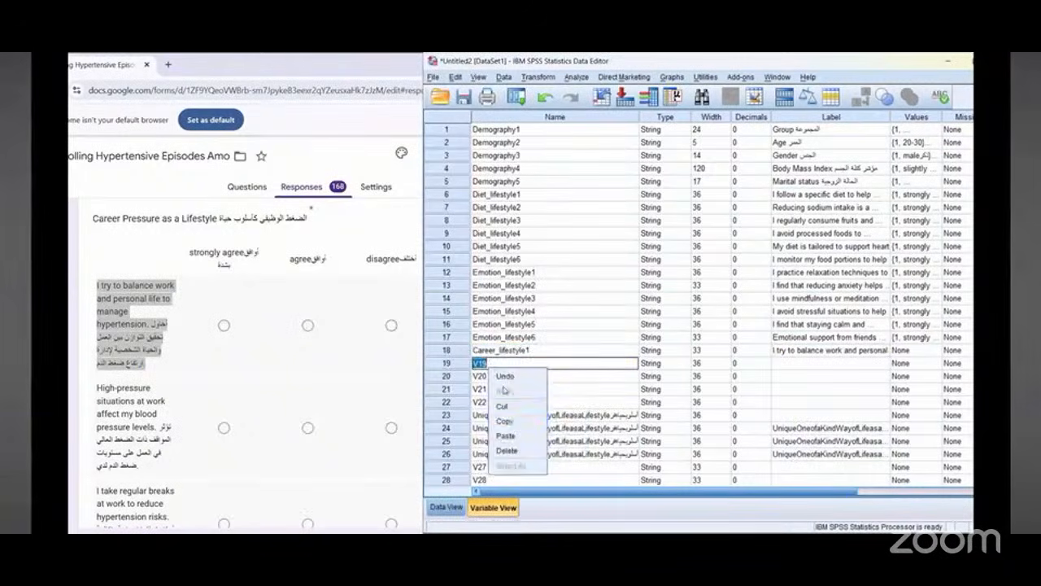
click(514, 436)
key(BackSpace)
text(2)
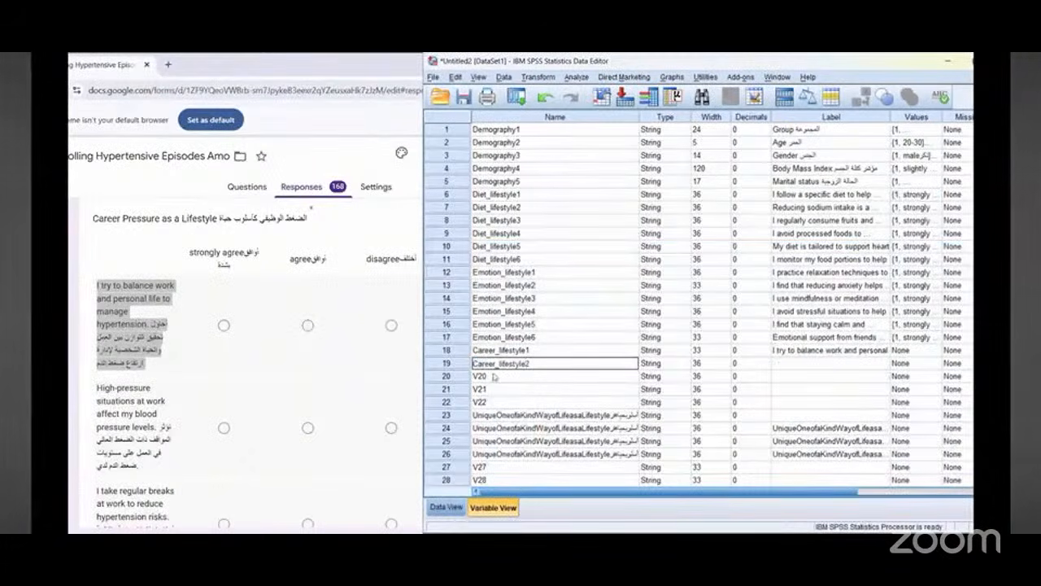
Step: Rename variables 20 and 21 as Career_lifestyle3 and Career_lifestyle4 by pasting the copied name and changing its number
click(493, 377)
right_click(494, 376)
click(521, 444)
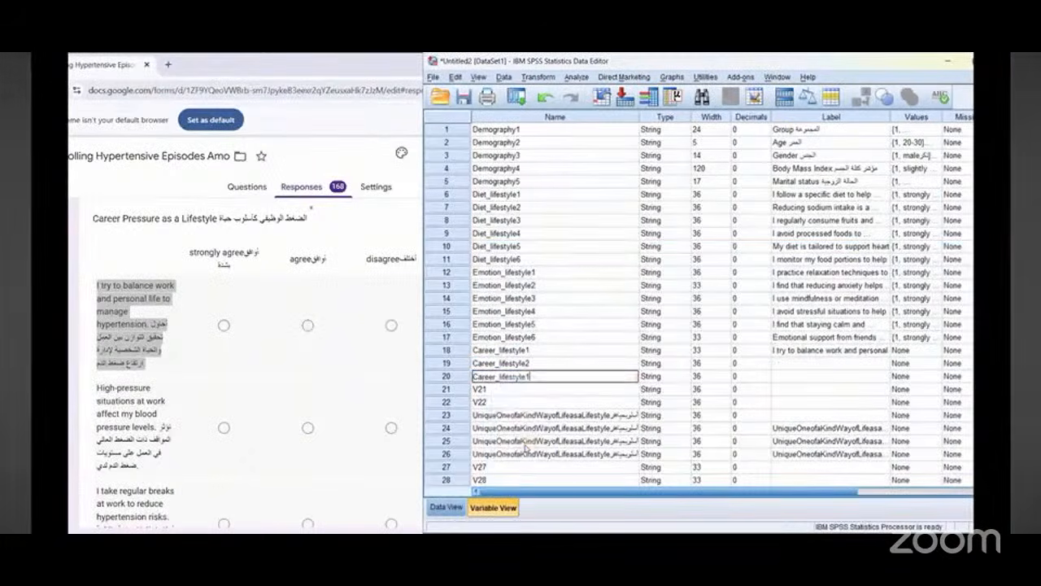
key(BackSpace)
text(3)
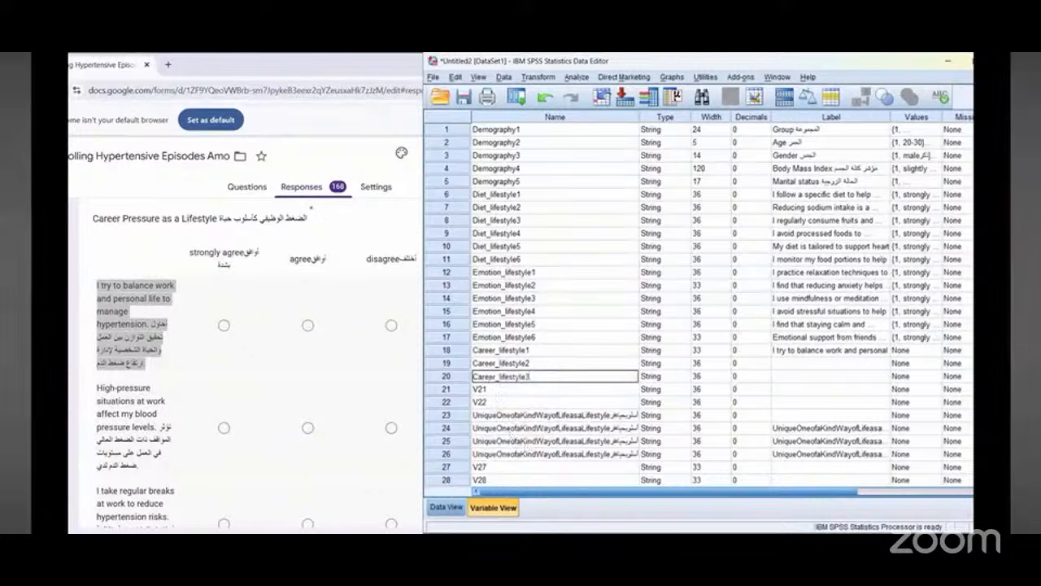
click(483, 389)
click(484, 391)
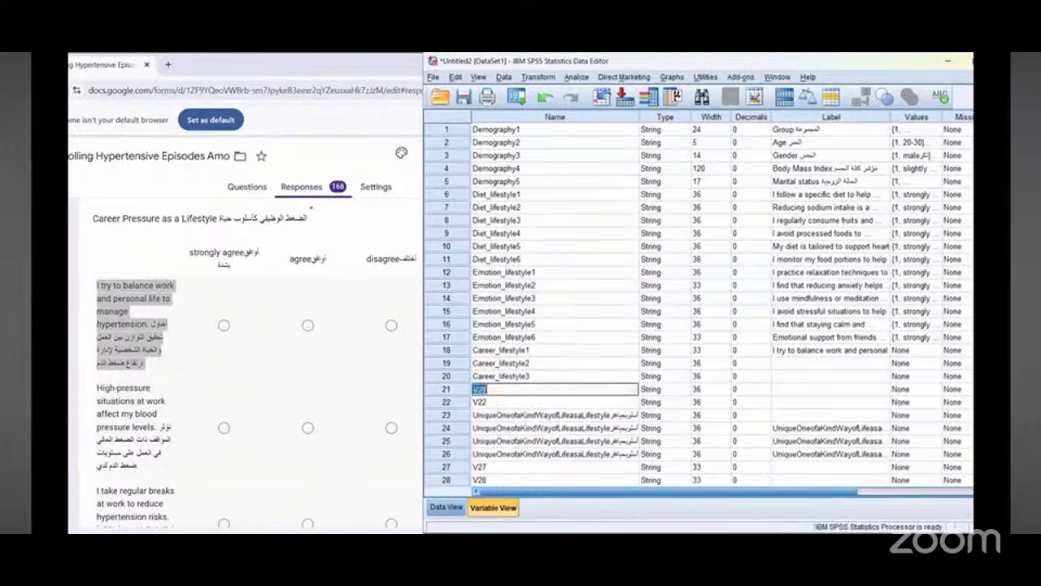
right_click(483, 390)
click(501, 458)
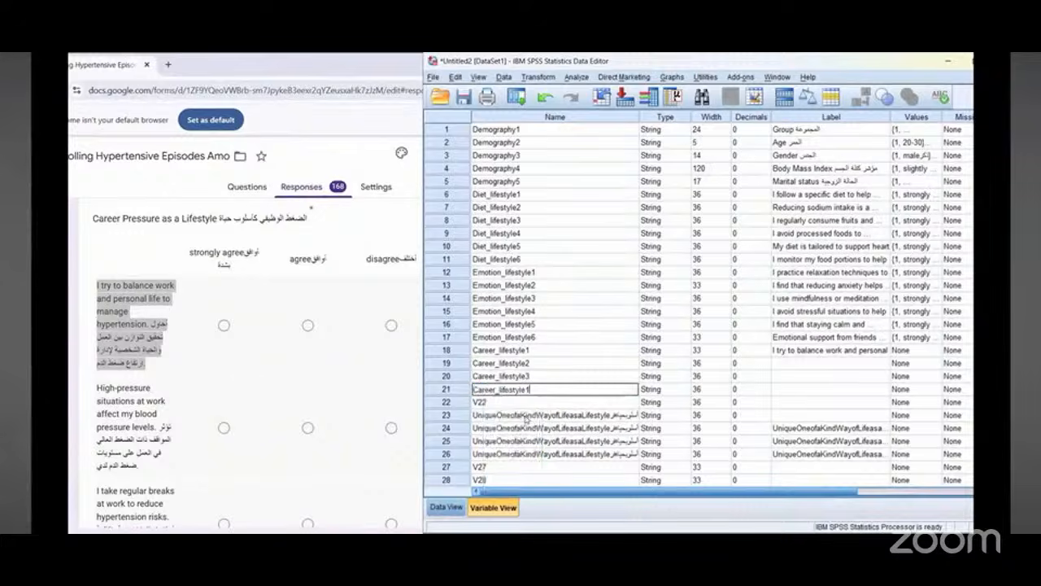
text(4)
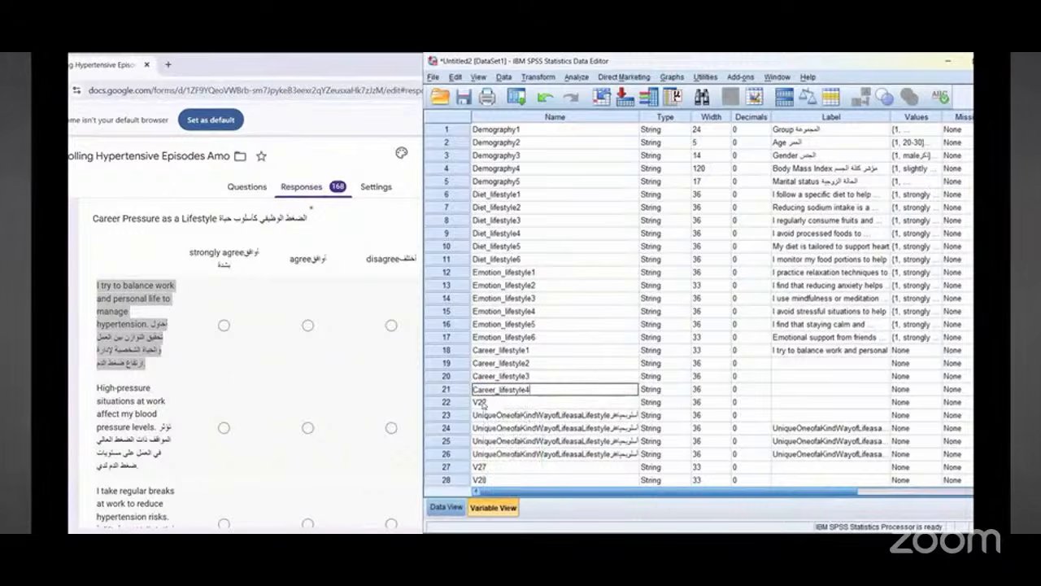
Step: Rename variable 22 as Career_lifestyle5 by pasting the copied name and changing its number
click(482, 402)
click(481, 402)
right_click(484, 402)
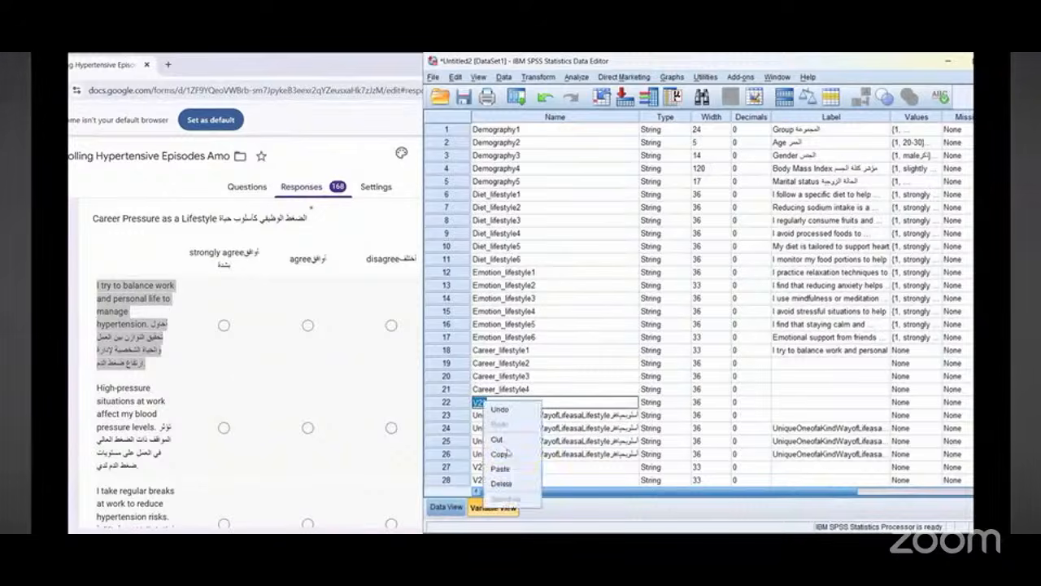
click(509, 469)
key(BackSpace)
text(5)
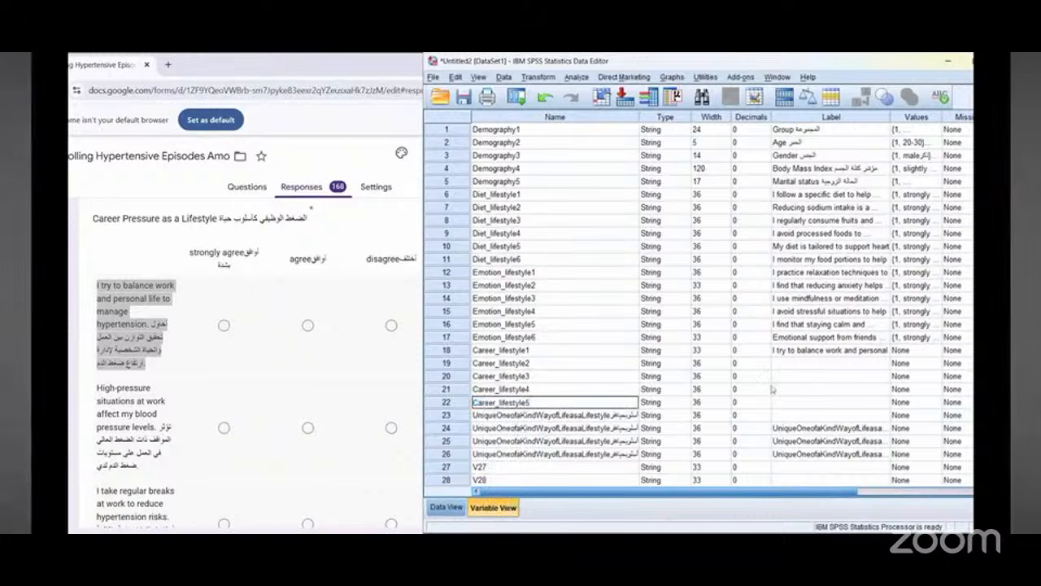
Step: Label Career_lifestyle2 with the form's copied bilingual question "High-pressure situations at work affect my blood pressure levels"
click(527, 350)
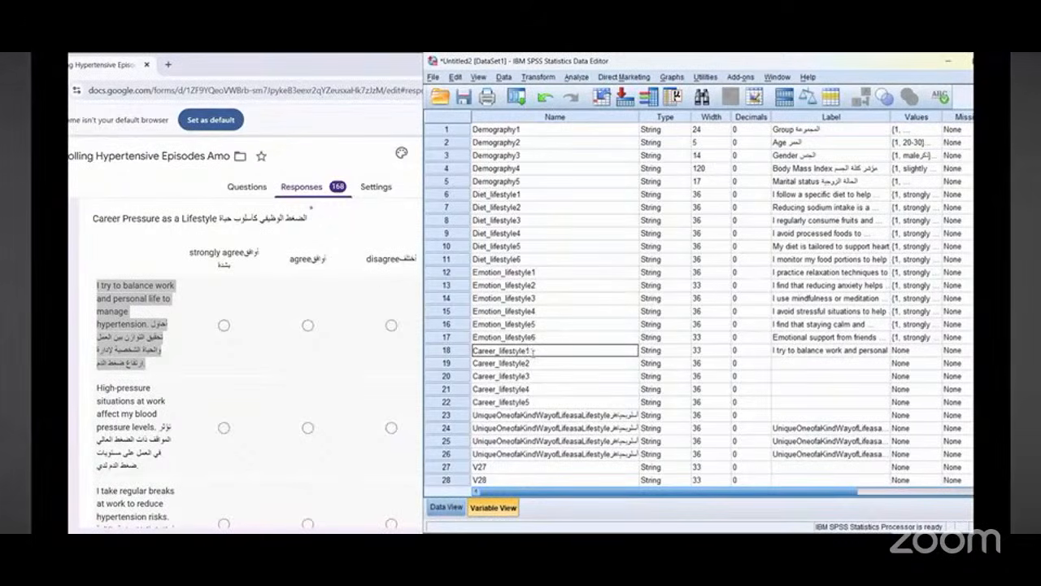
click(553, 402)
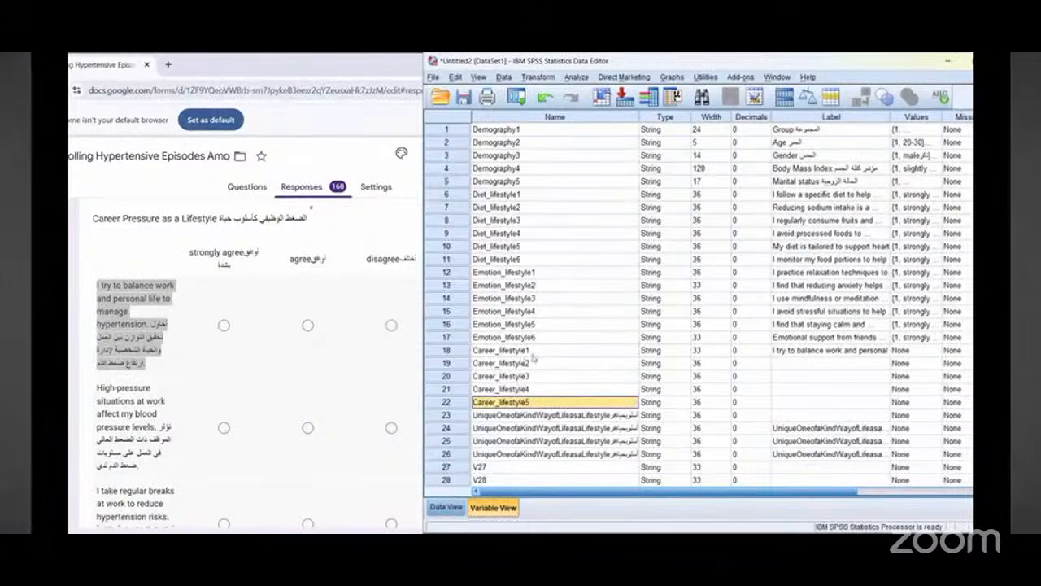
click(789, 367)
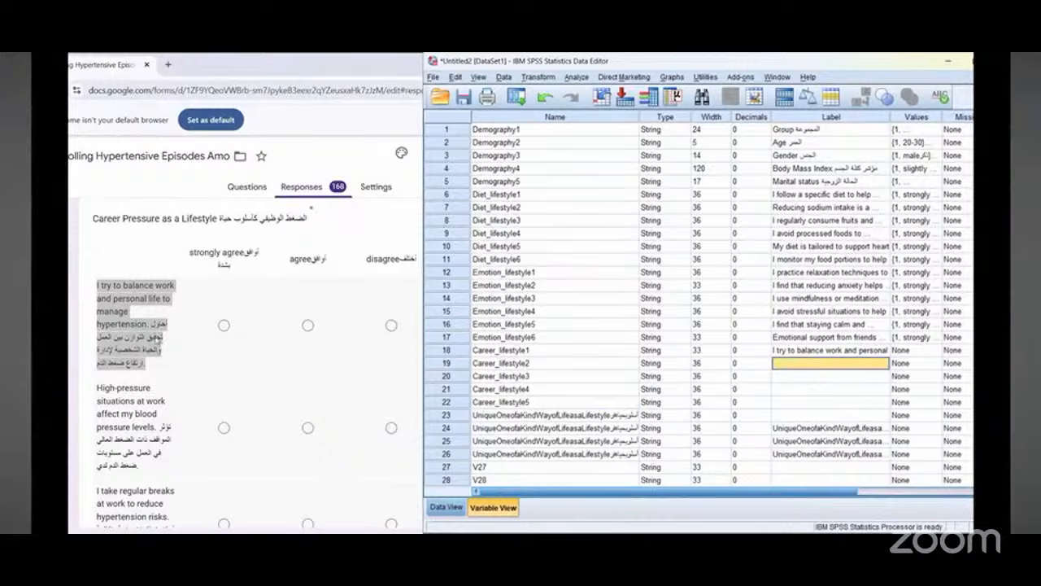
scroll(158, 342, down, 2)
triple_click(128, 286)
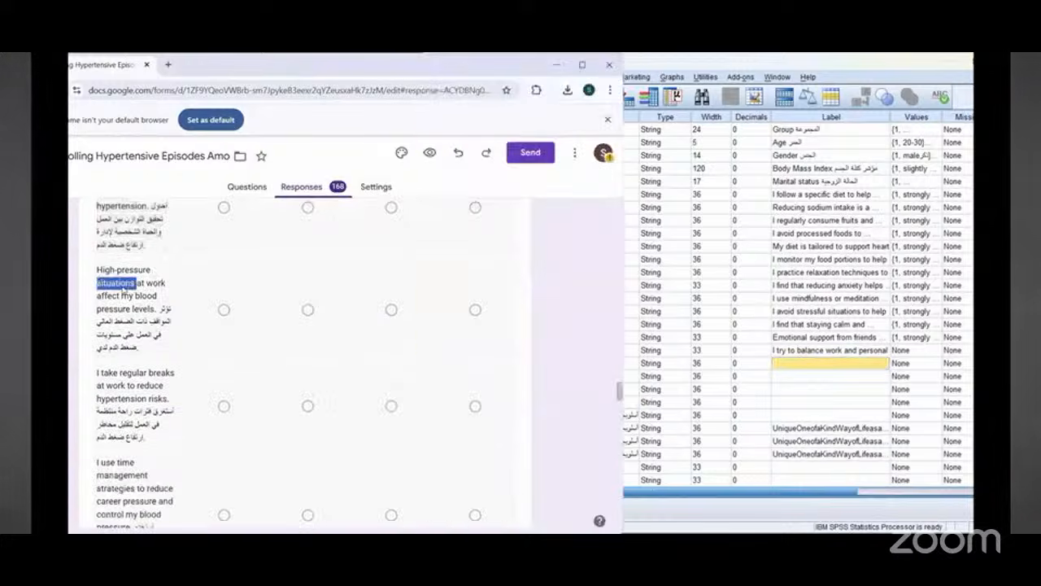
right_click(126, 297)
click(138, 303)
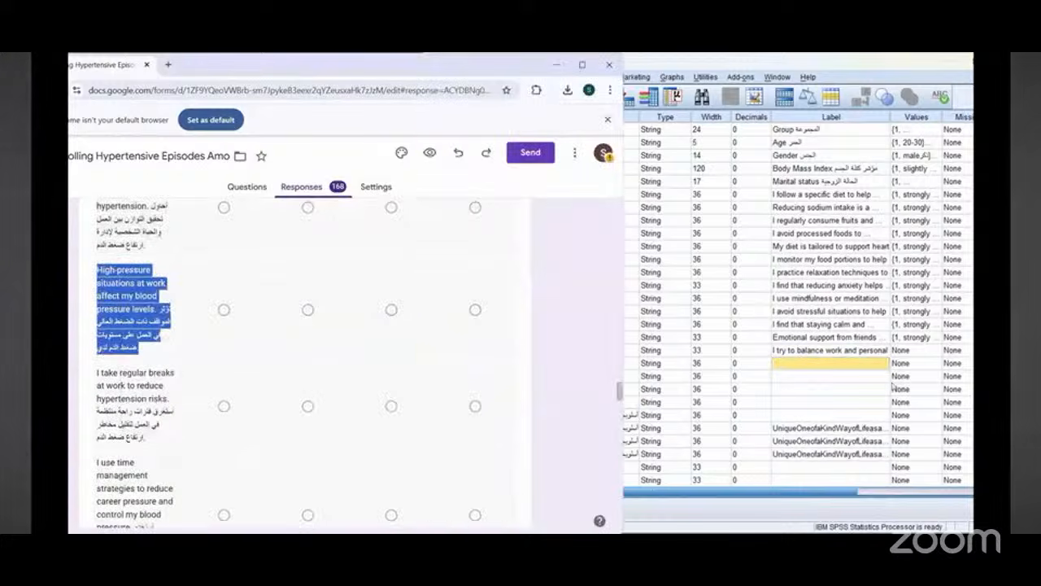
right_click(785, 367)
click(794, 387)
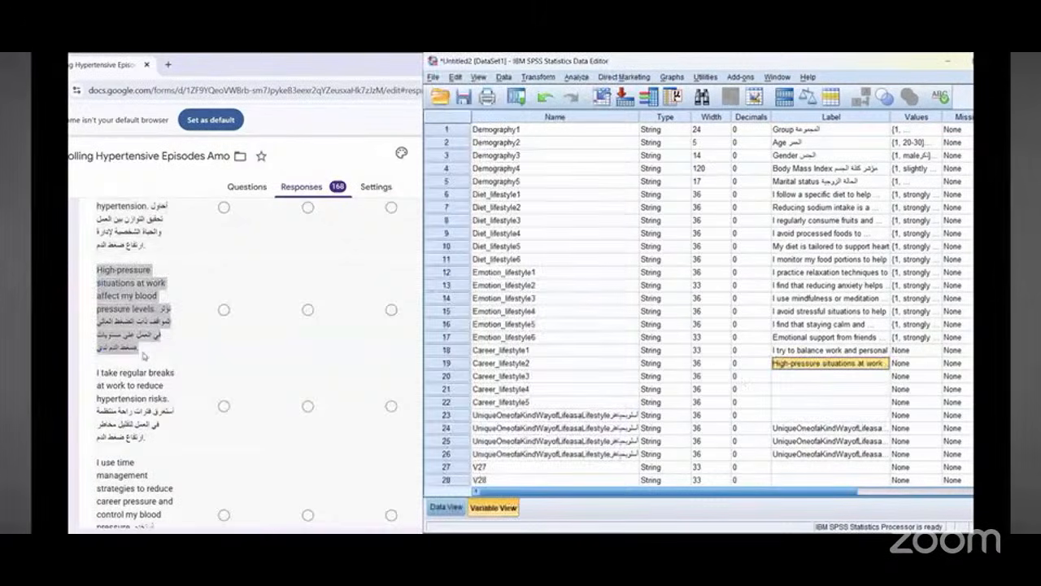
Step: Label Career_lifestyle3 with the form's copied bilingual question "I take regular breaks at work to reduce hypertension risks"
scroll(134, 325, down, 1)
triple_click(134, 321)
right_click(137, 330)
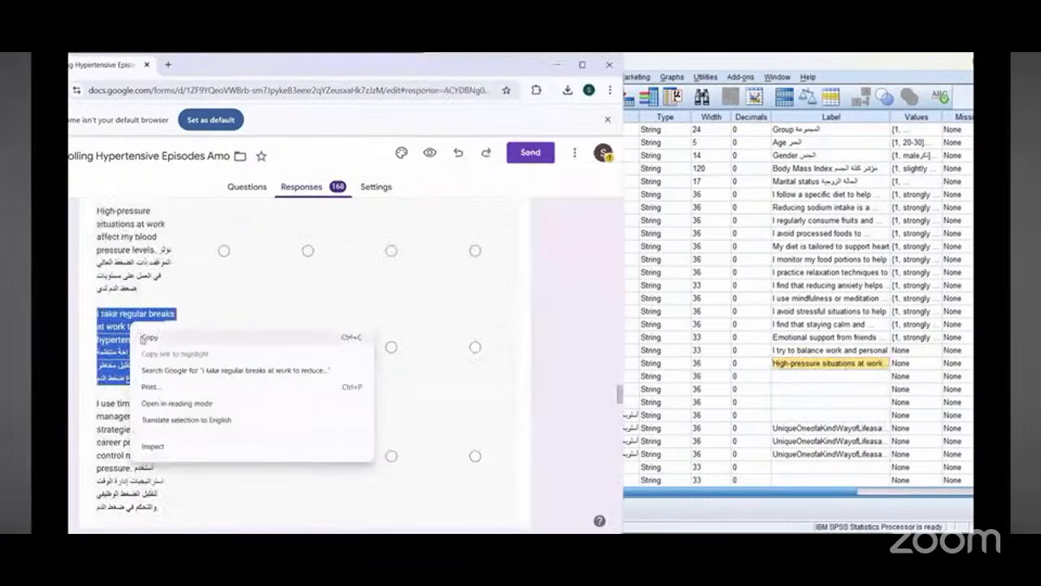
click(142, 338)
click(808, 376)
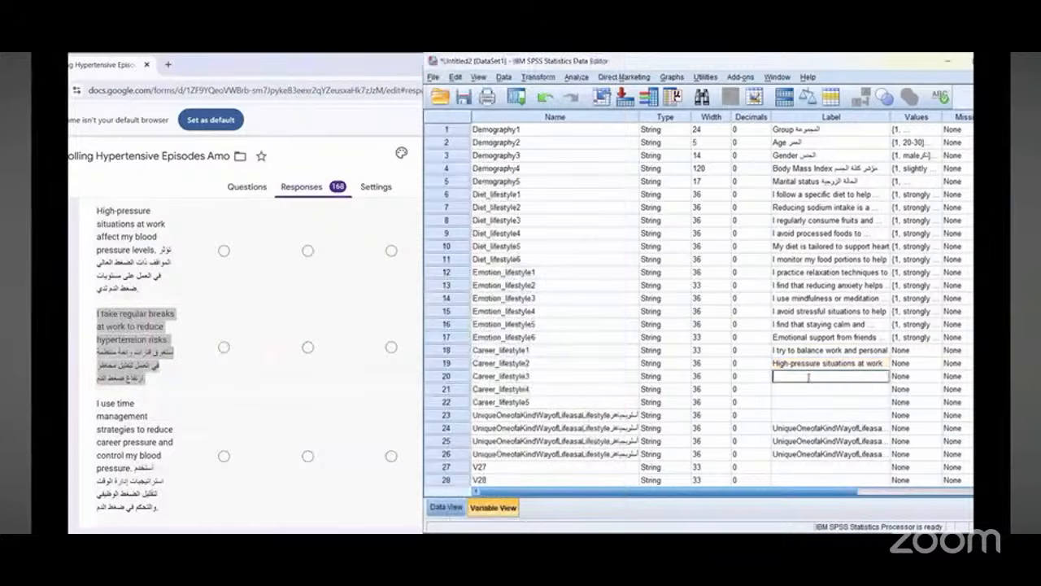
right_click(808, 379)
click(825, 445)
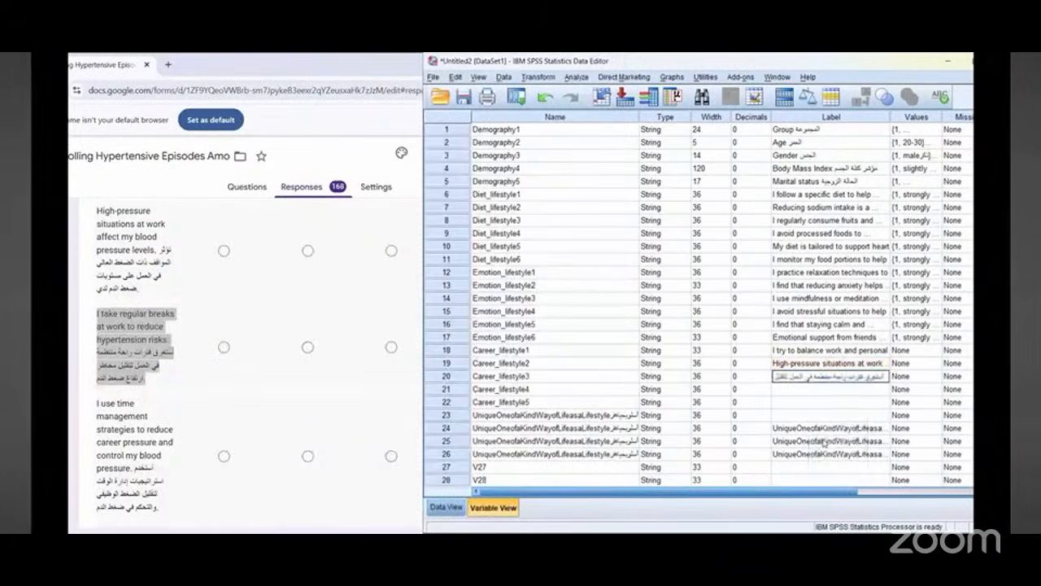
Step: Label Career_lifestyle4 with the form's copied bilingual question "I use time management strategies to reduce career pressure and control my blood pressure"
scroll(118, 392, down, 2)
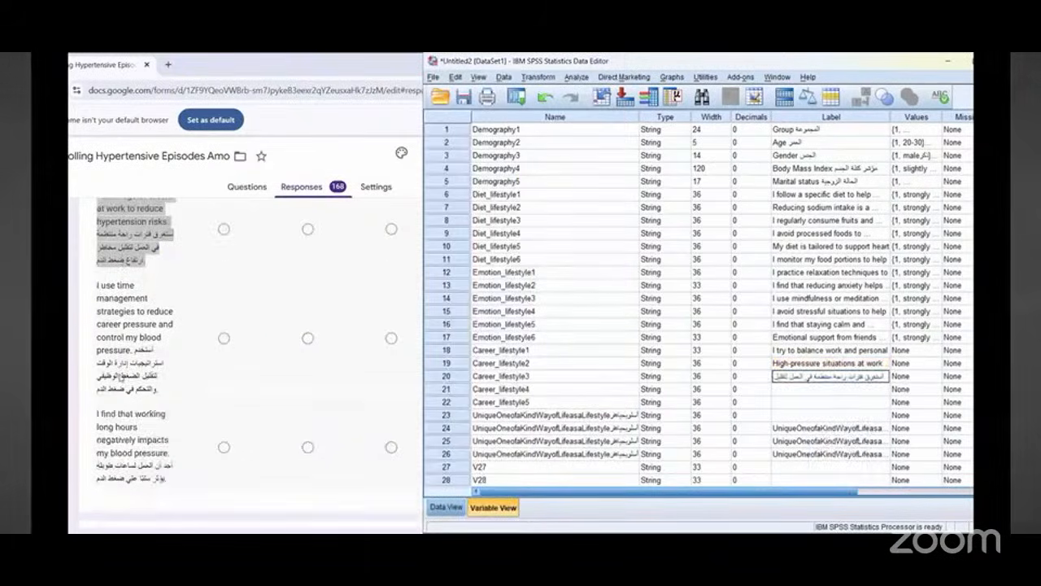
triple_click(118, 309)
right_click(126, 324)
click(130, 322)
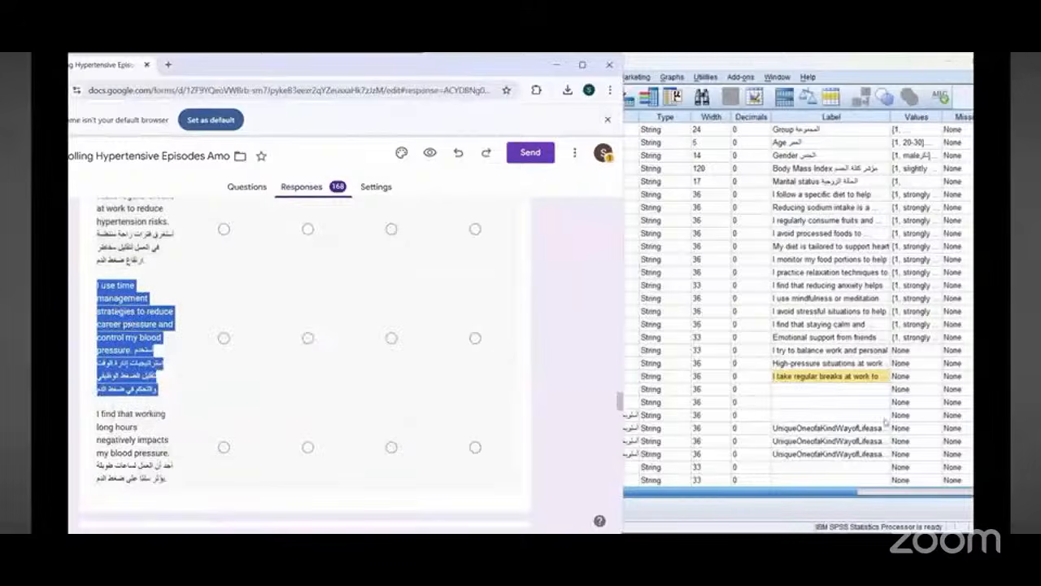
click(786, 395)
right_click(783, 391)
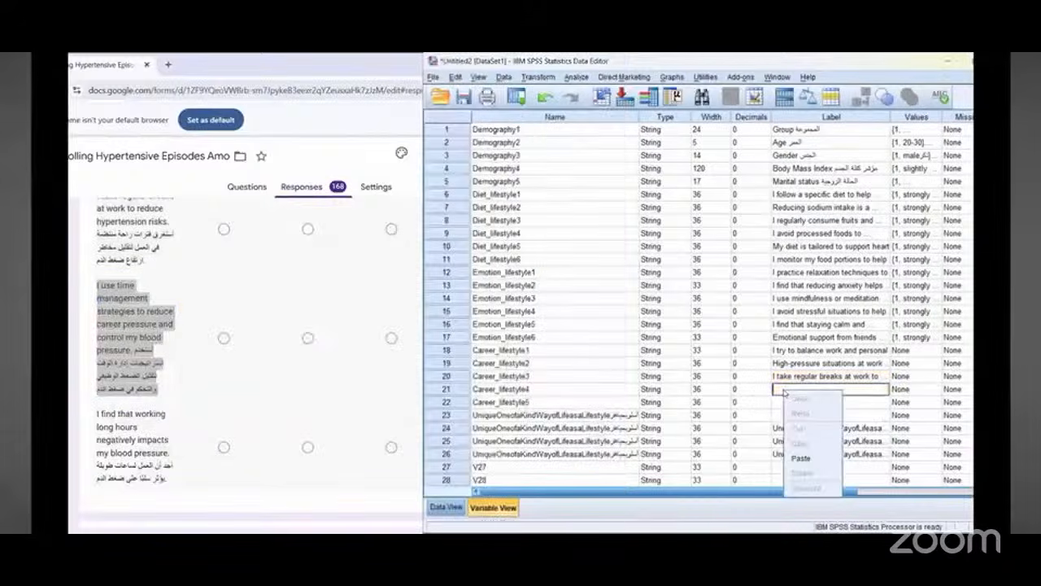
click(799, 457)
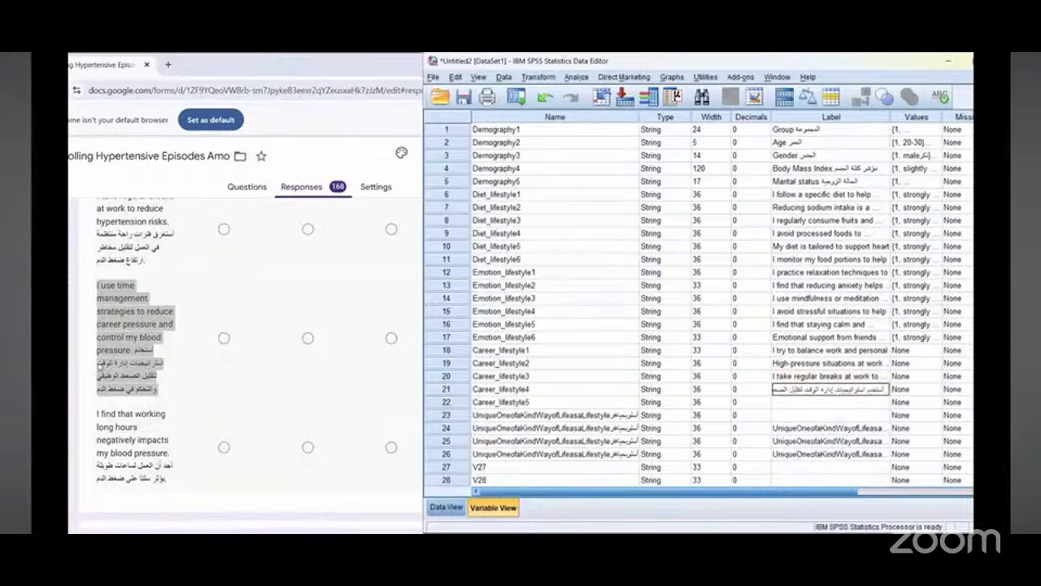
Step: Label Career_lifestyle5 with the form's copied bilingual question "I find that working long hours negatively impacts my blood pressure"
scroll(106, 360, down, 1)
triple_click(106, 360)
right_click(106, 360)
click(140, 372)
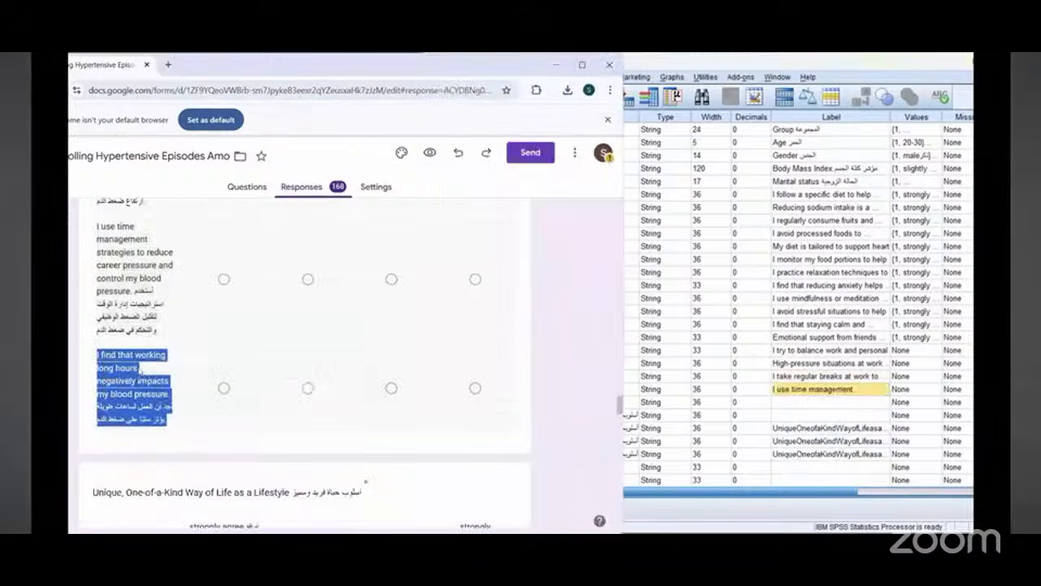
right_click(801, 404)
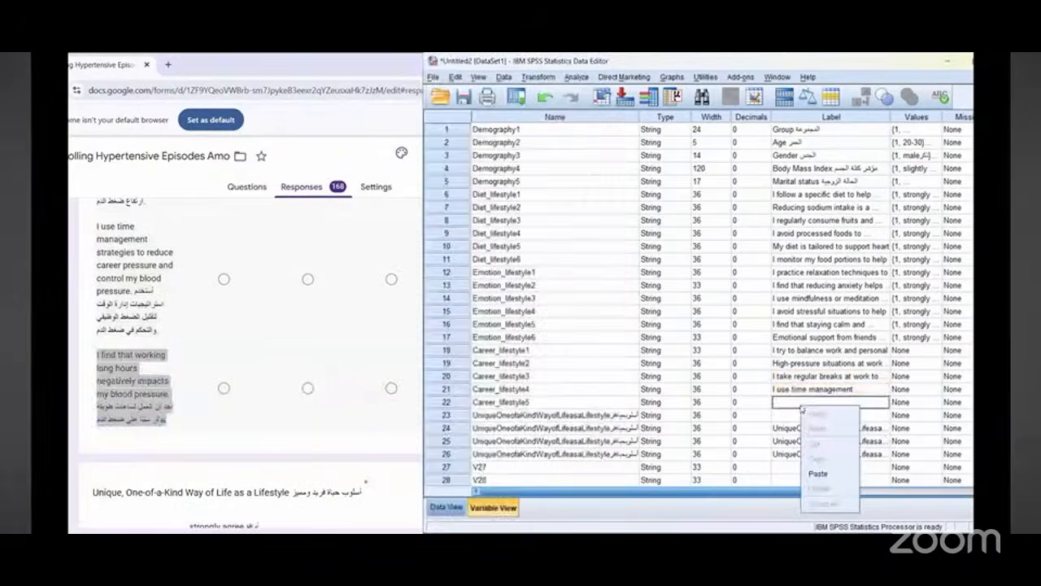
click(818, 473)
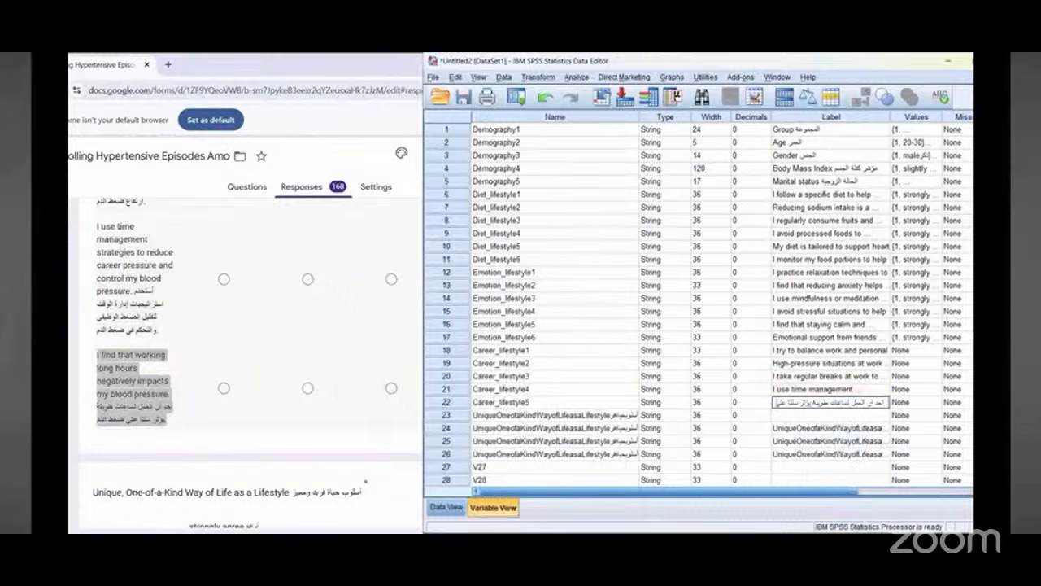
Step: Copy Emotion_lifestyle6's value labels onto Career_lifestyle1 through Career_lifestyle5
click(911, 336)
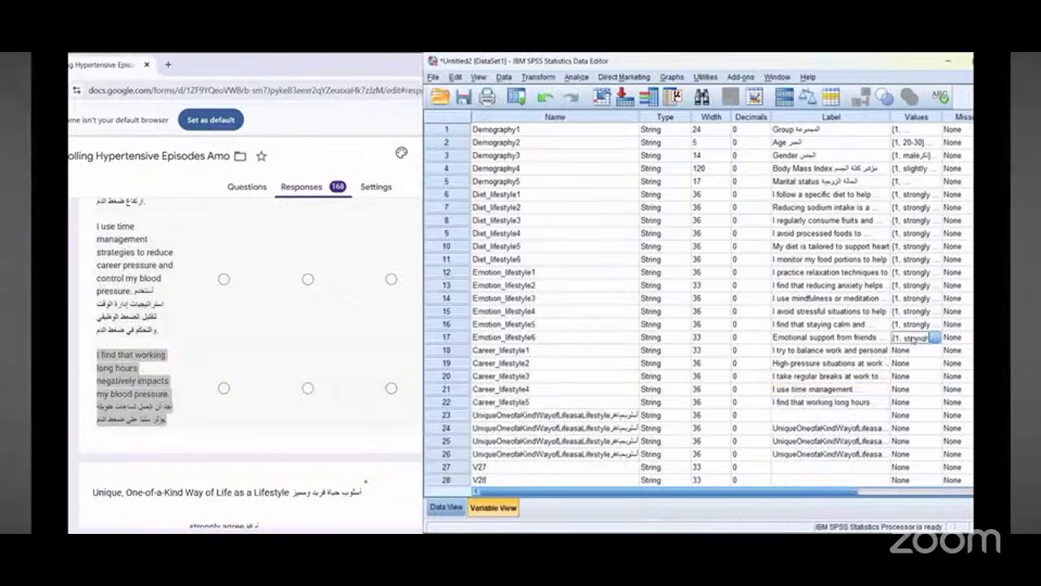
right_click(913, 340)
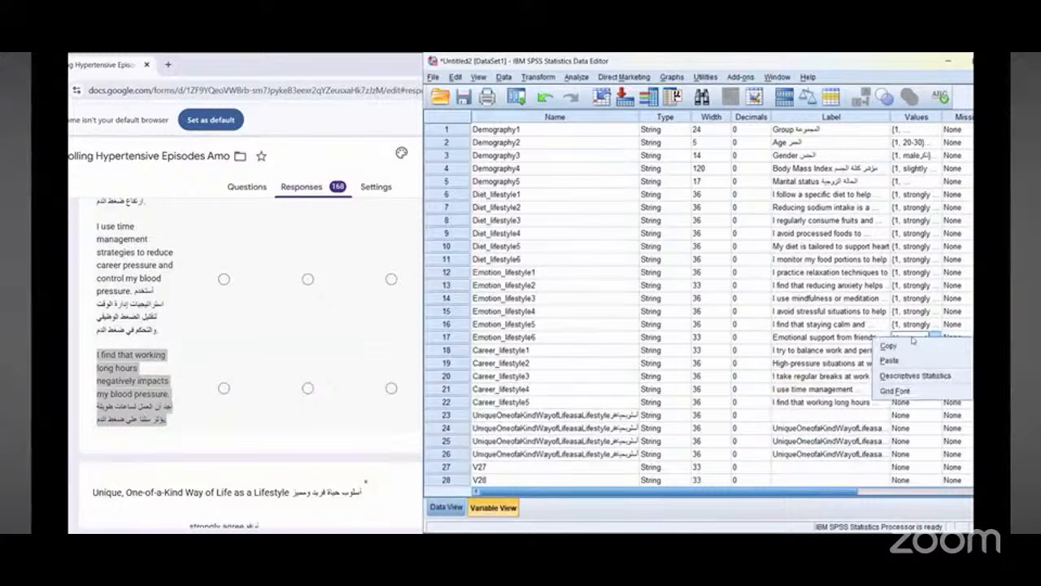
click(888, 346)
drag(909, 350, 912, 402)
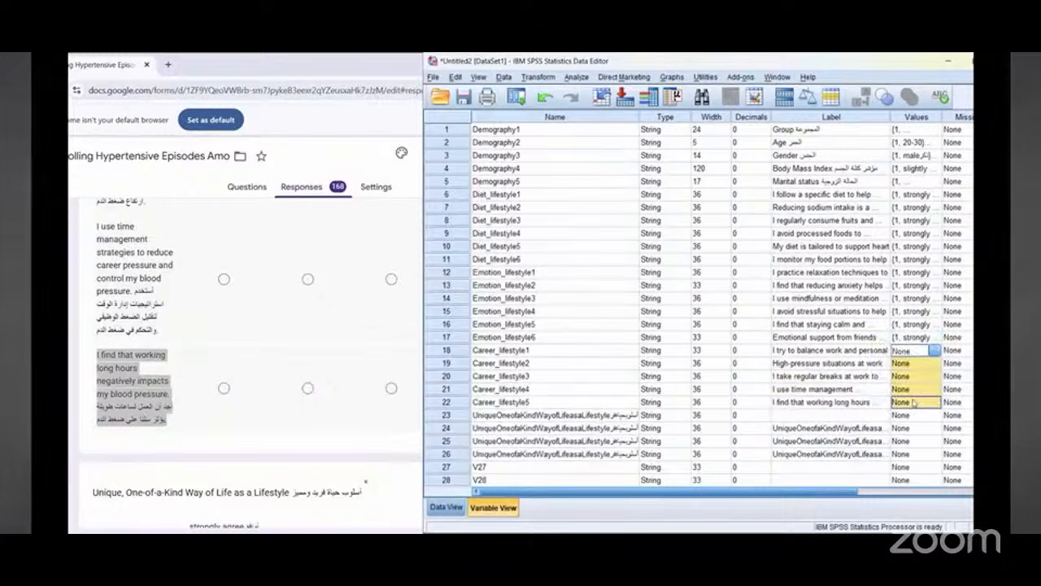
right_click(913, 402)
click(907, 423)
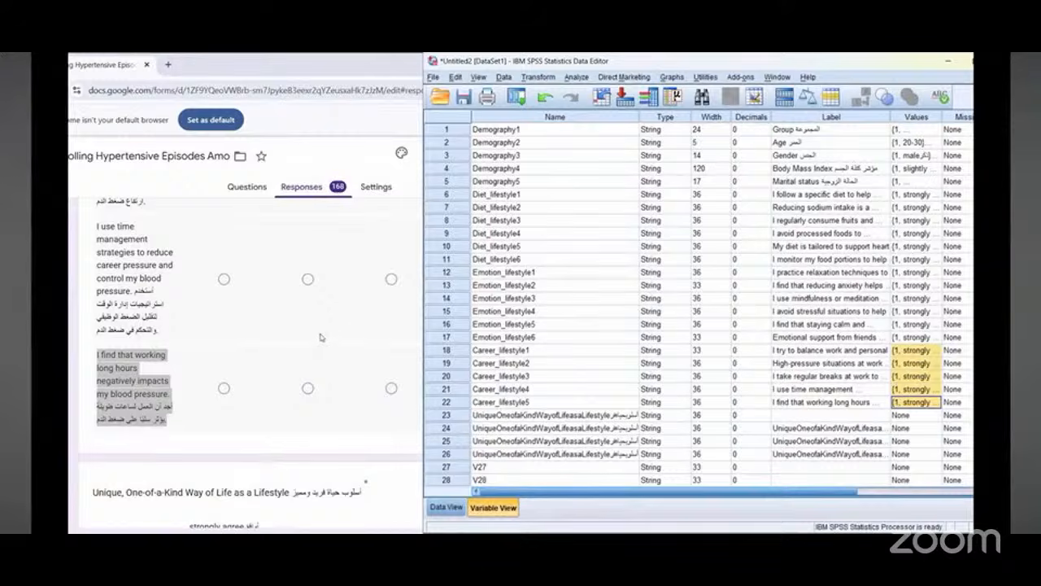
Step: Copy the phrase "Way of Life" from the form's "Unique, One-of-a-Kind Way of Life as a Lifestyle" section title
click(242, 333)
scroll(241, 334, down, 3)
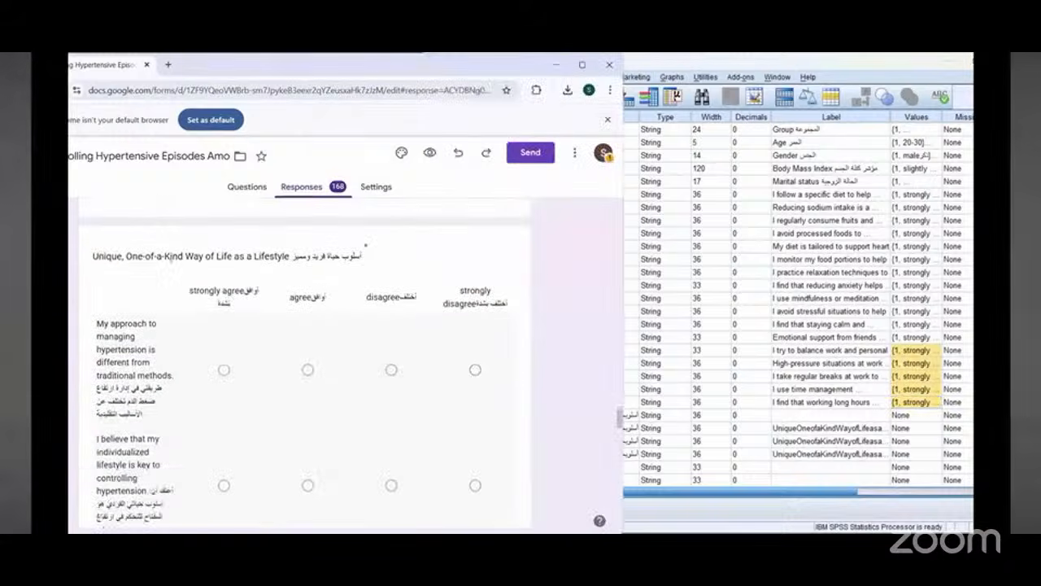
drag(94, 256, 234, 258)
click(139, 258)
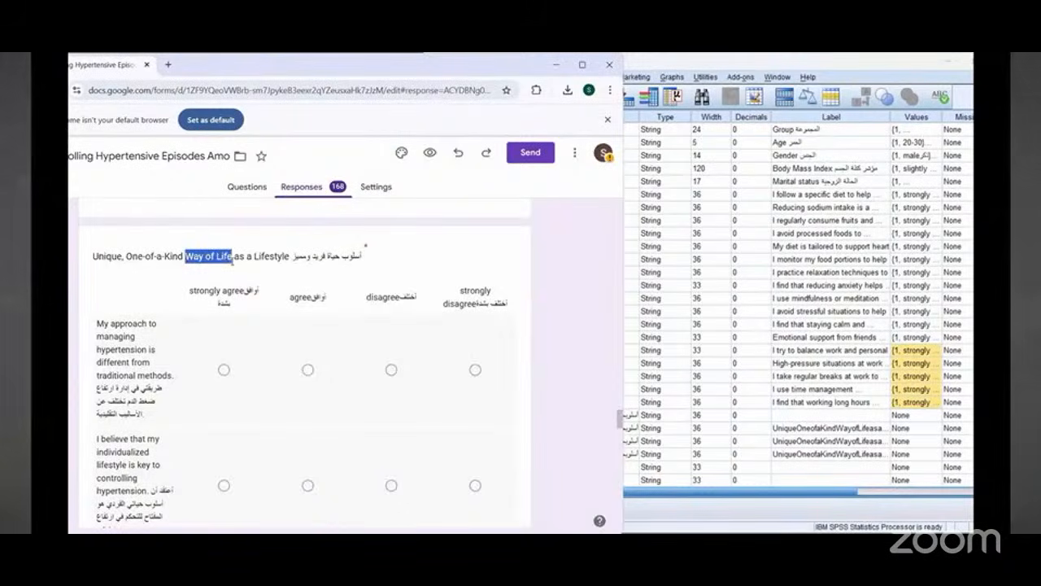
right_click(230, 265)
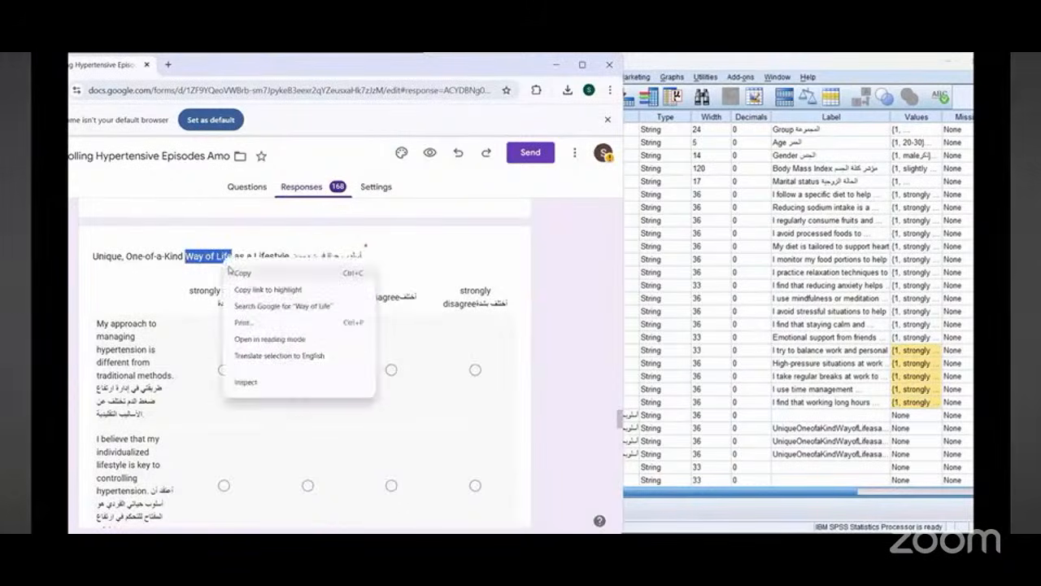
click(242, 272)
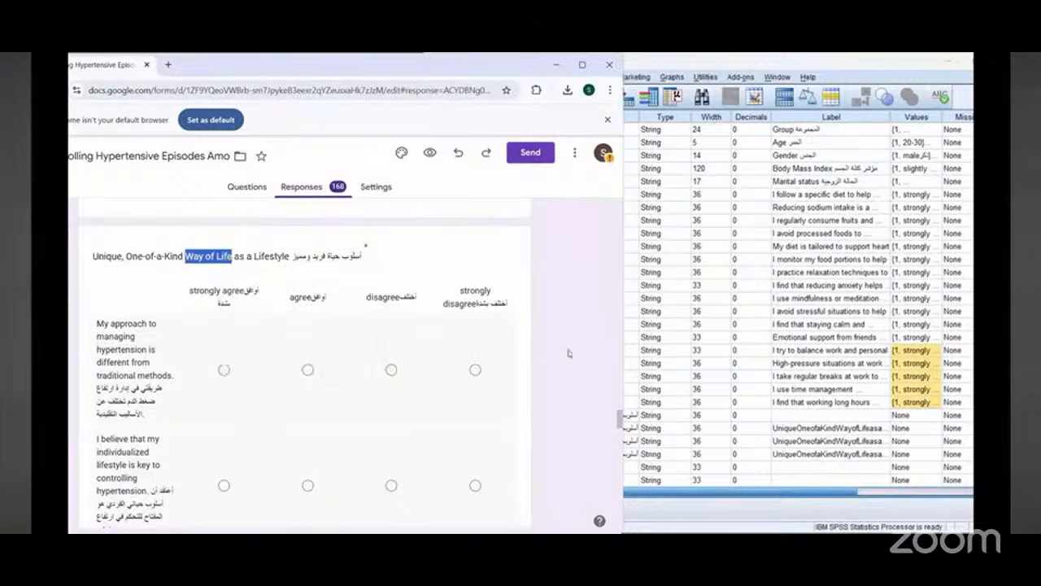
Step: Rename variable 23 as Way_of_Life_lifestyle1 using the copied phrase
click(626, 338)
scroll(507, 334, down, 1)
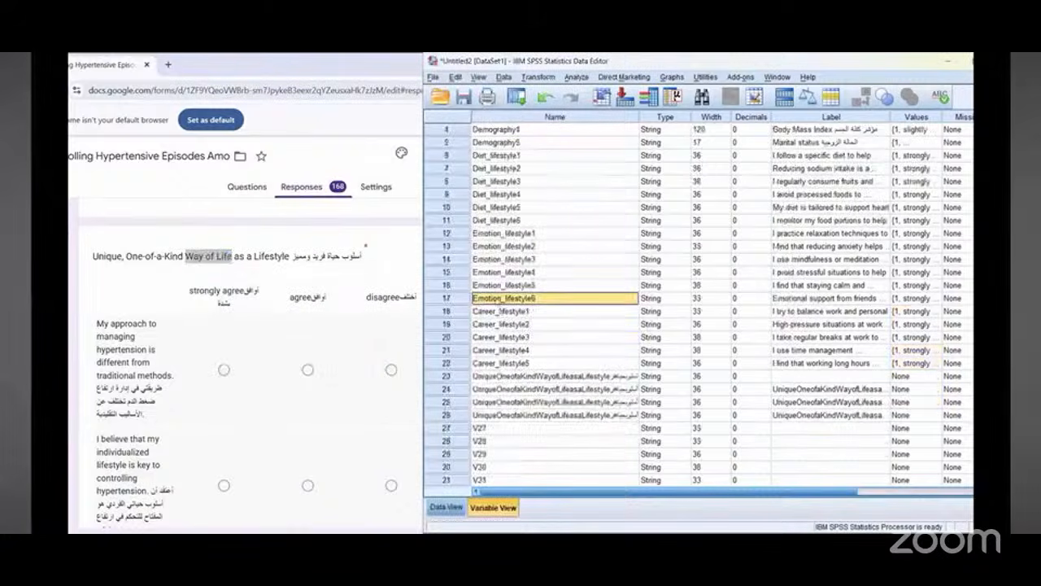
scroll(500, 307, down, 2)
click(497, 299)
double_click(496, 300)
double_click(497, 300)
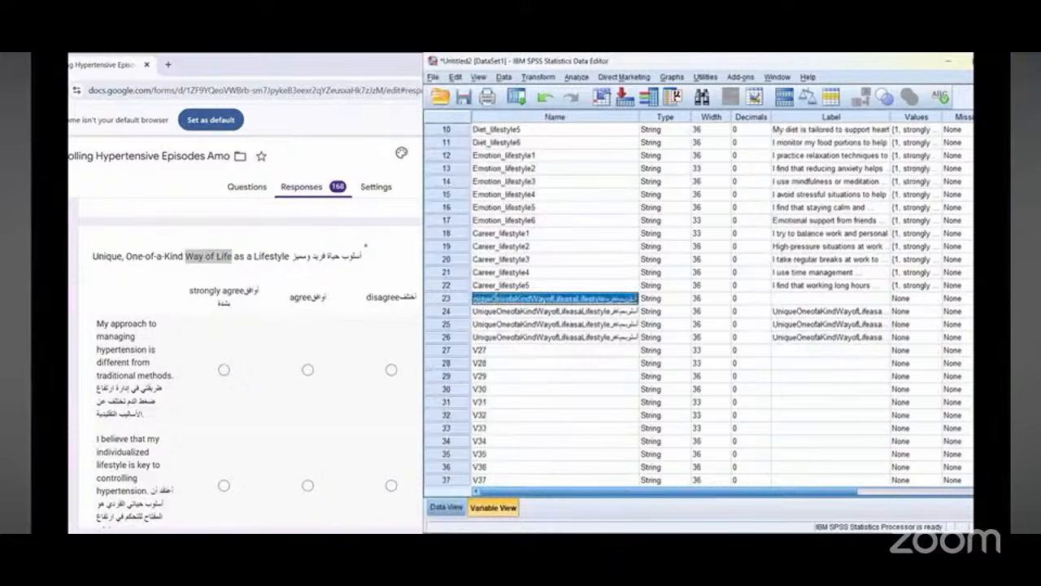
right_click(496, 299)
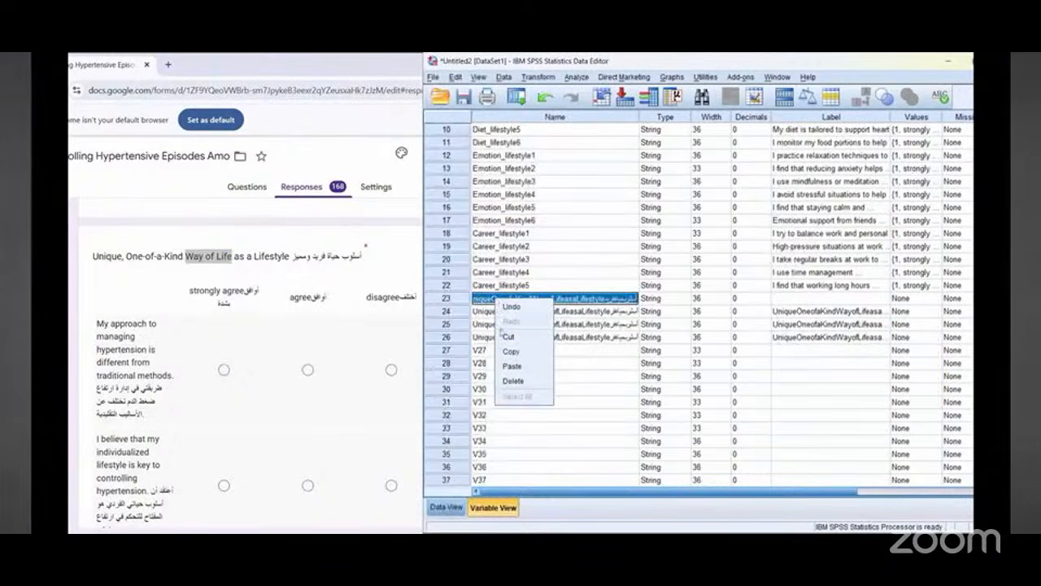
click(503, 352)
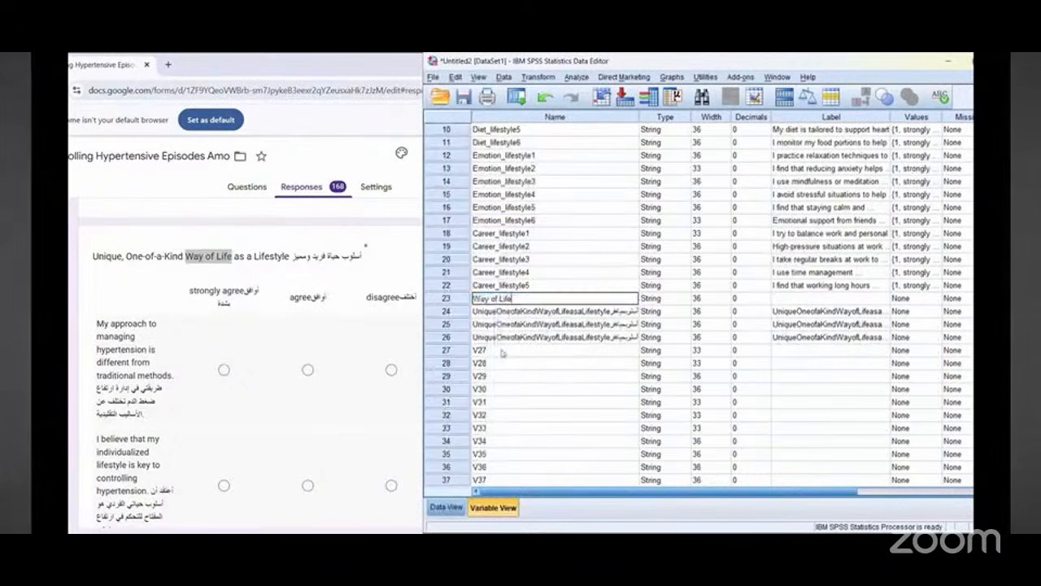
click(492, 299)
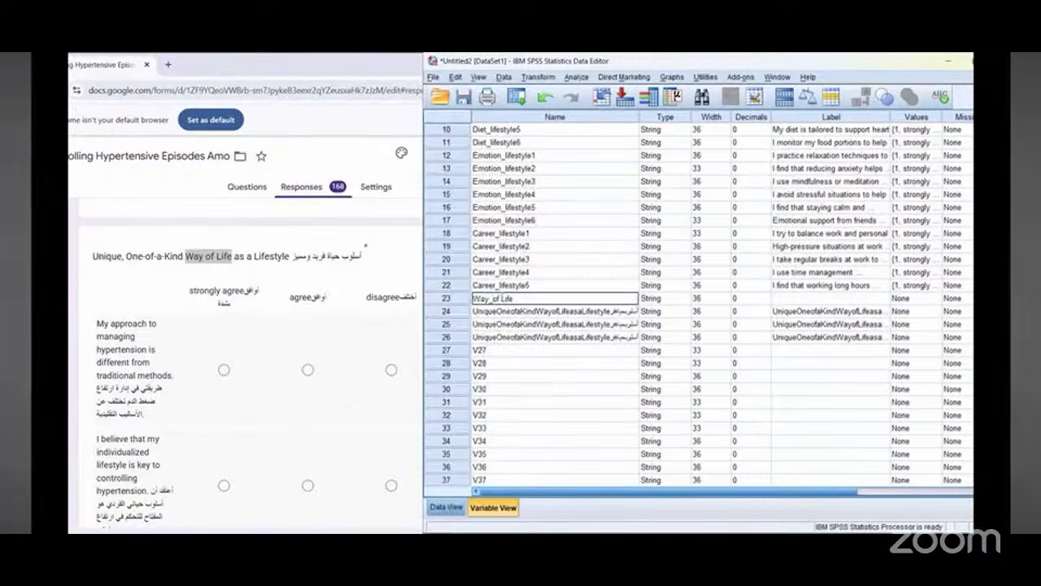
click(503, 298)
key(BackSpace)
text(_of)
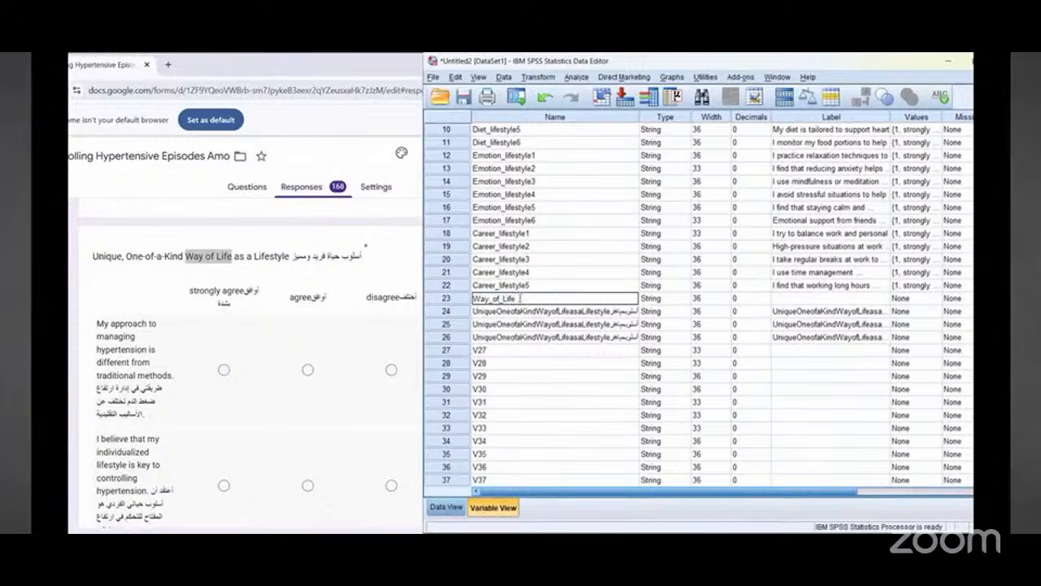
text(_Lifestyle1)
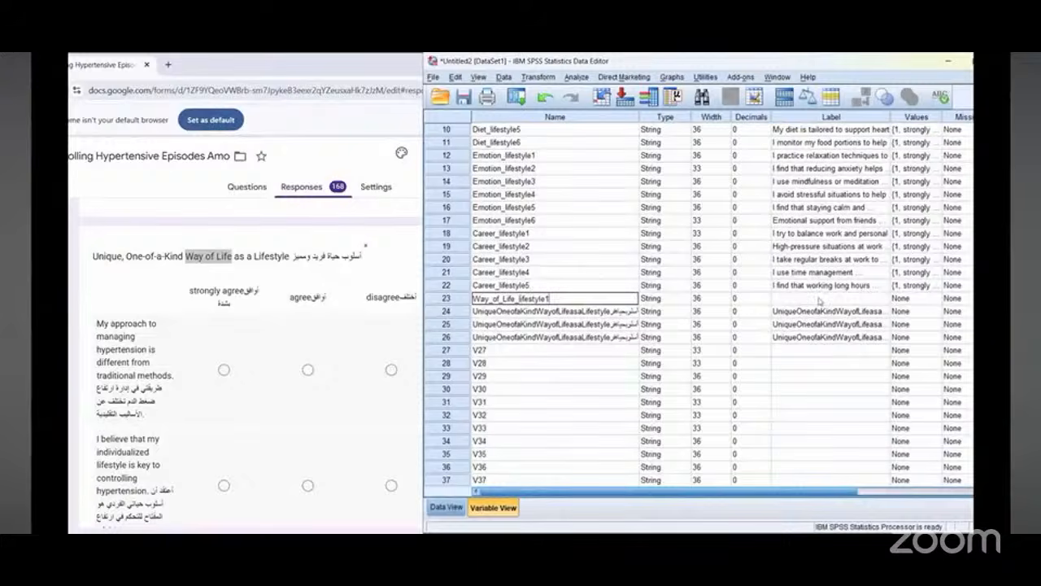
Step: Label Way_of_Life_lifestyle1 with the form's copied bilingual question "My approach to managing hypertension is different from traditional methods"
click(819, 301)
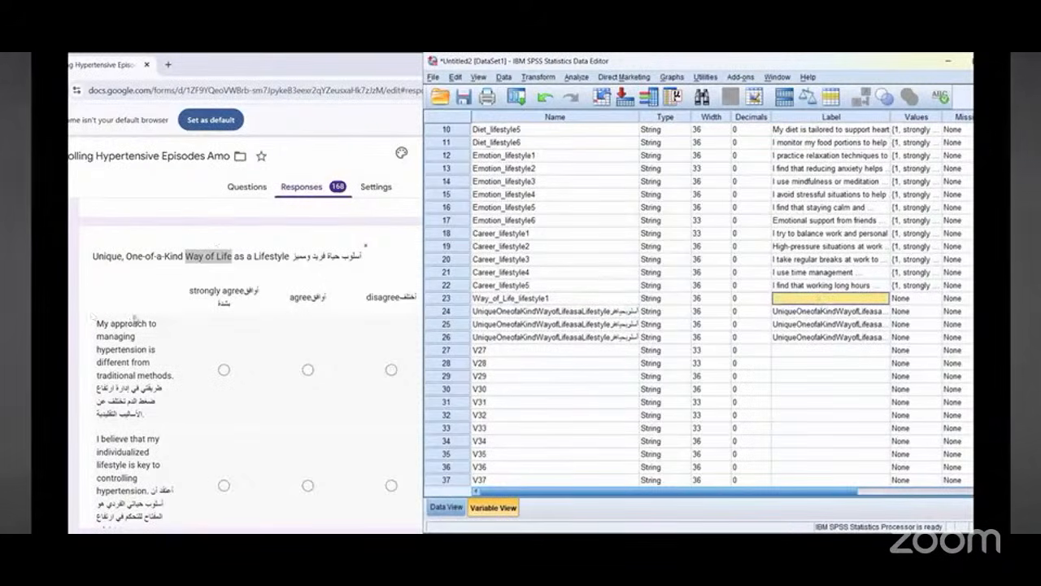
click(145, 283)
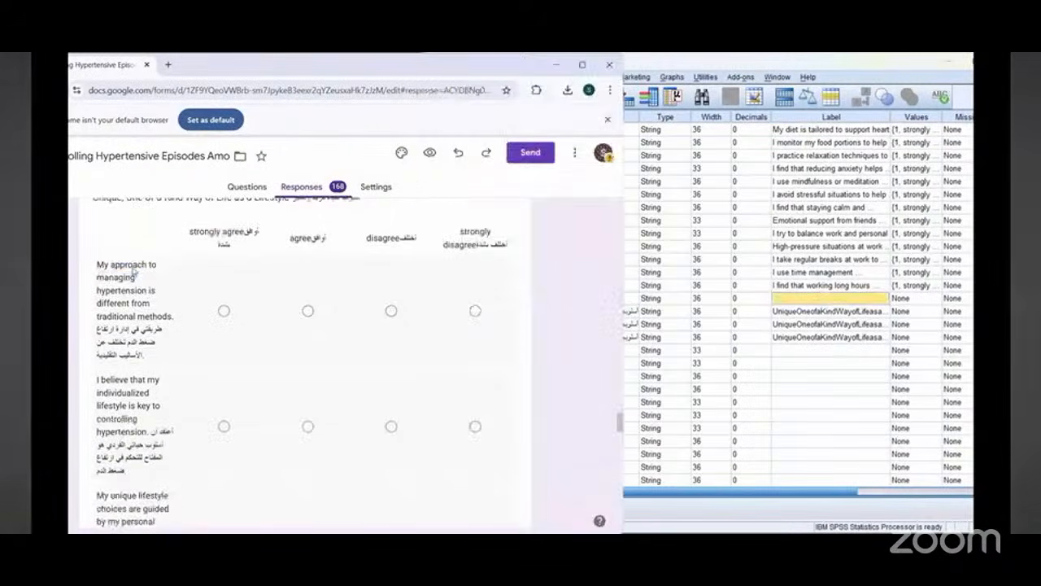
triple_click(145, 271)
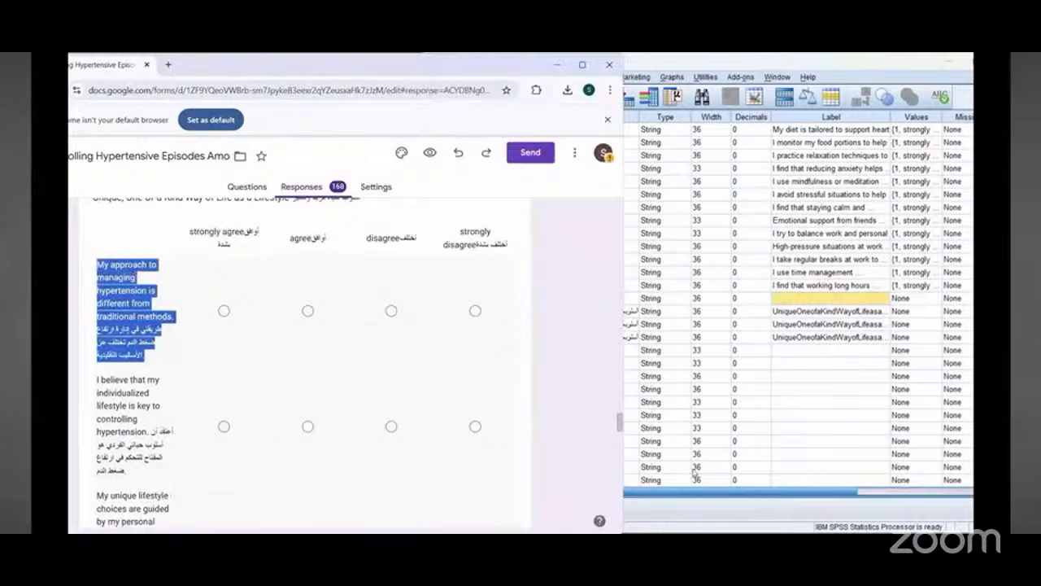
click(837, 402)
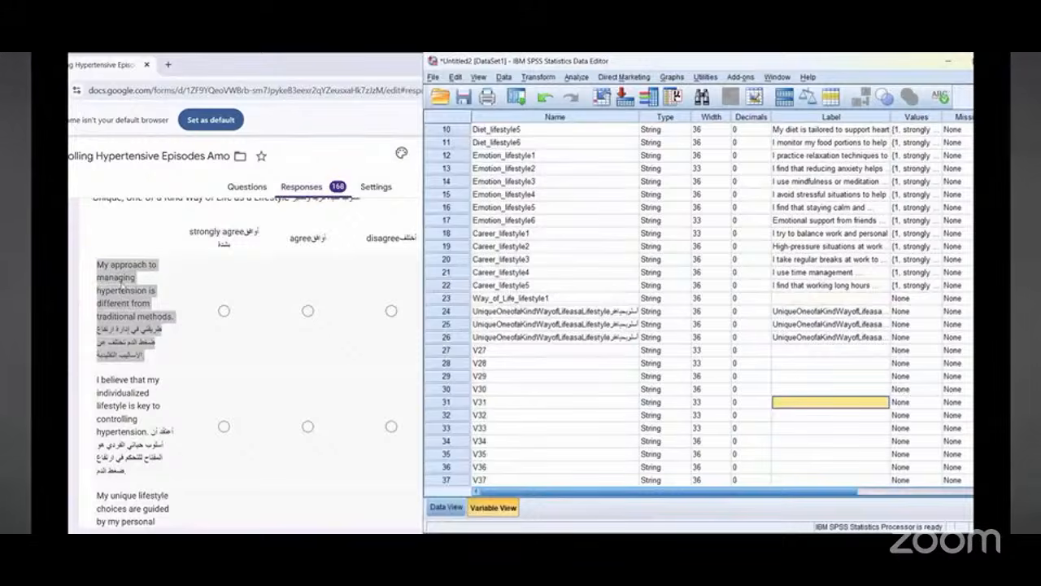
click(120, 284)
triple_click(120, 284)
right_click(122, 285)
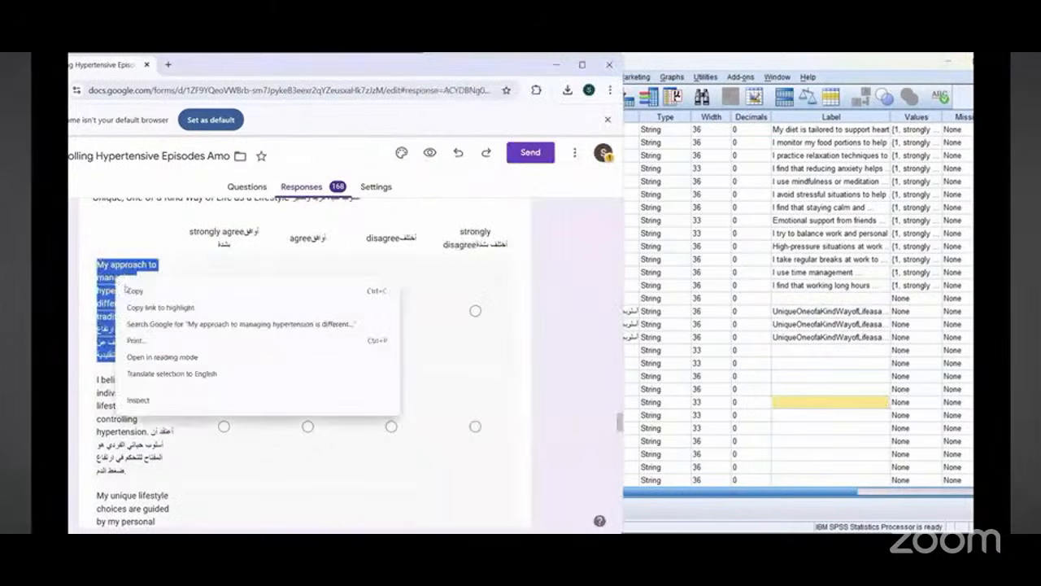
click(790, 301)
right_click(797, 301)
click(809, 318)
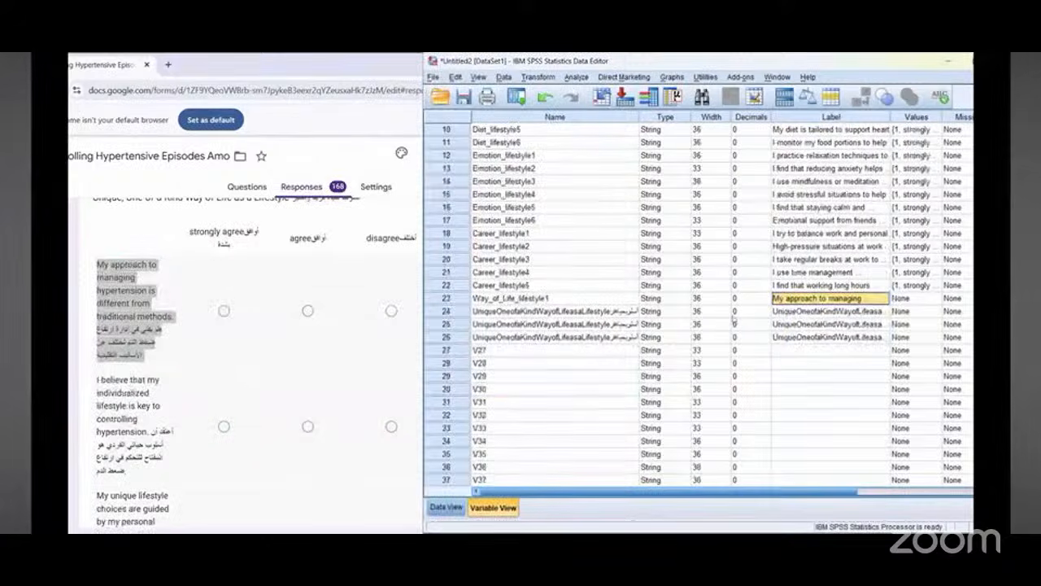
Step: Copy the Way_of_Life_lifestyle1 name onto variable 24 and rename it Way_of_Life_lifestyle2
click(537, 299)
double_click(537, 299)
right_click(539, 301)
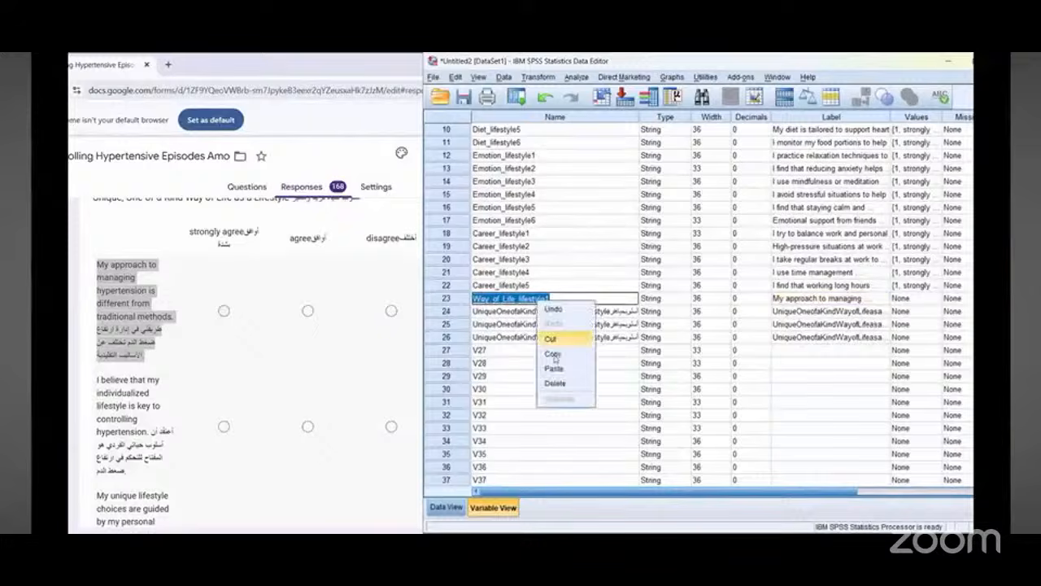
click(553, 355)
double_click(514, 318)
right_click(514, 317)
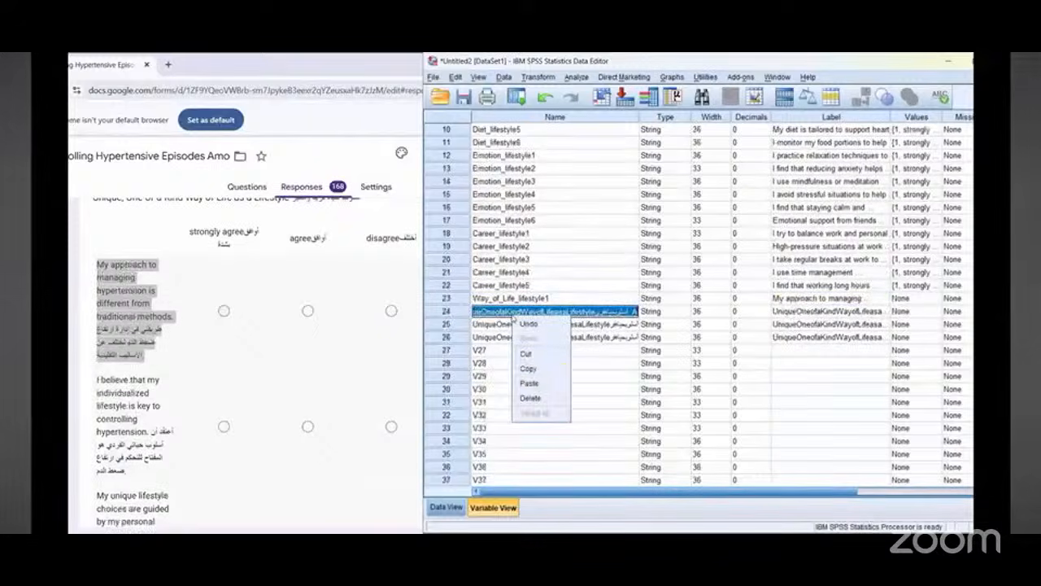
click(529, 383)
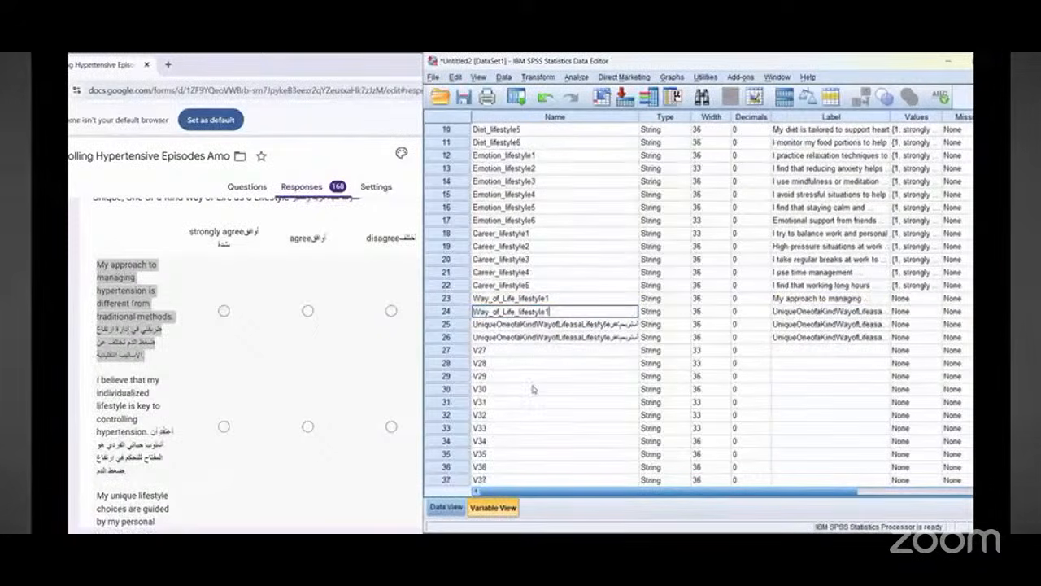
text(2)
Step: Label Way_of_Life_lifestyle2 with the form's copied bilingual question "I believe that my individualized lifestyle is key to controlling hypertension"
scroll(104, 276, down, 2)
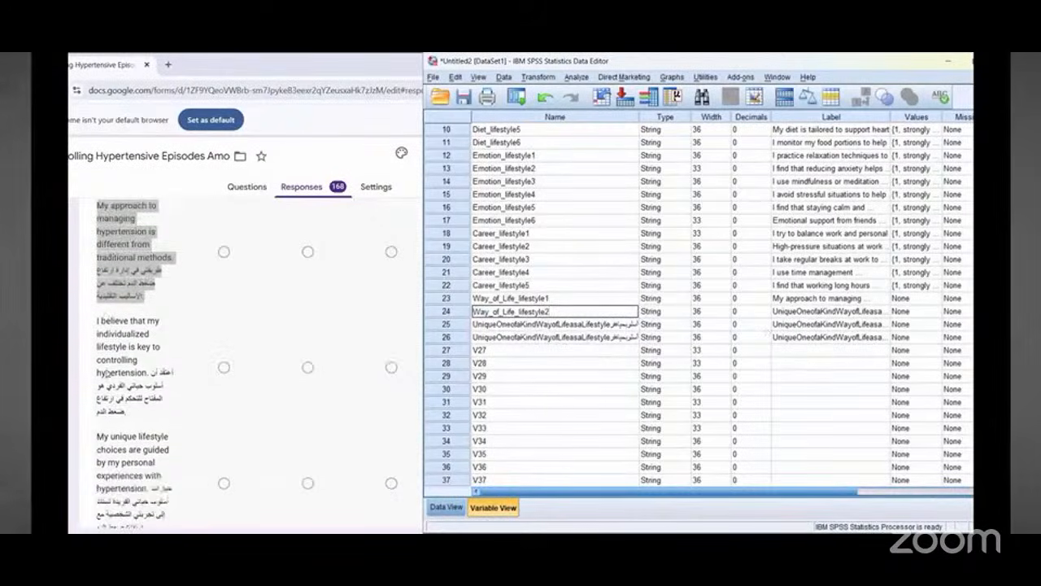
triple_click(104, 275)
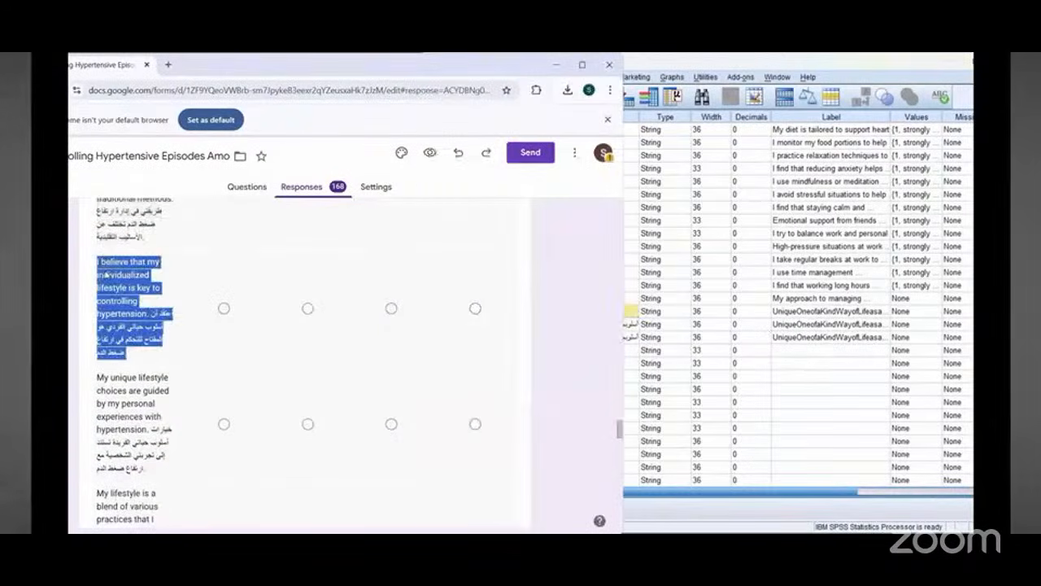
right_click(108, 281)
click(138, 288)
click(813, 310)
right_click(813, 311)
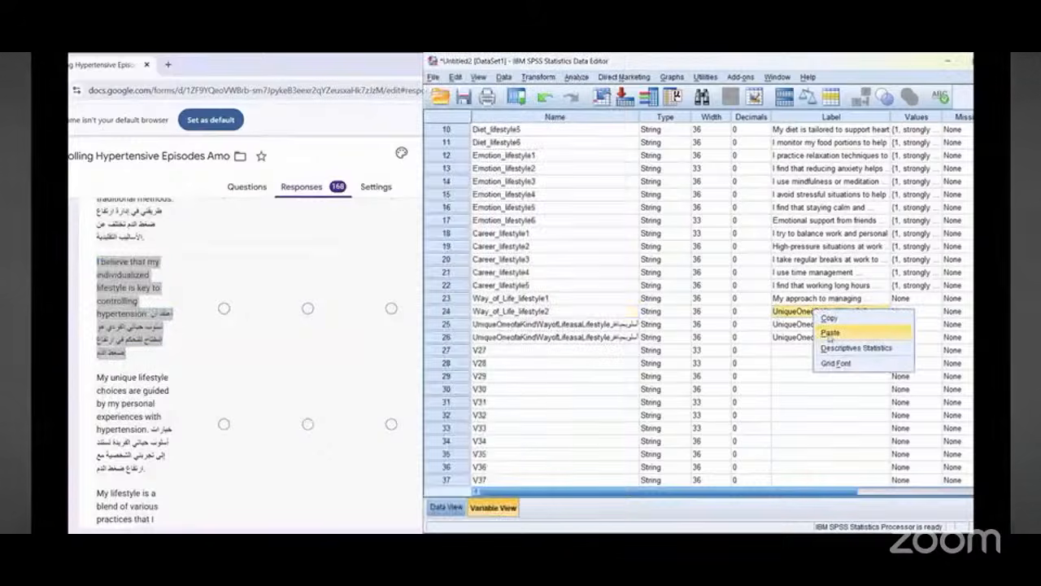
click(830, 332)
Step: Copy the Way_of_Life_lifestyle2 name onto variable 25 and rename it Way_of_Life_lifestyle3
double_click(537, 312)
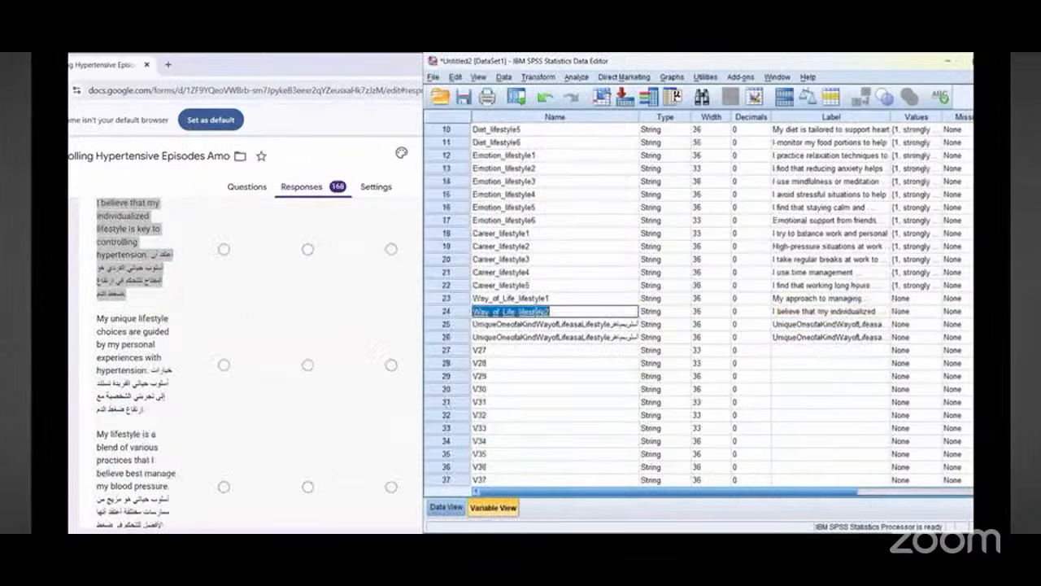
right_click(537, 310)
click(561, 359)
click(524, 326)
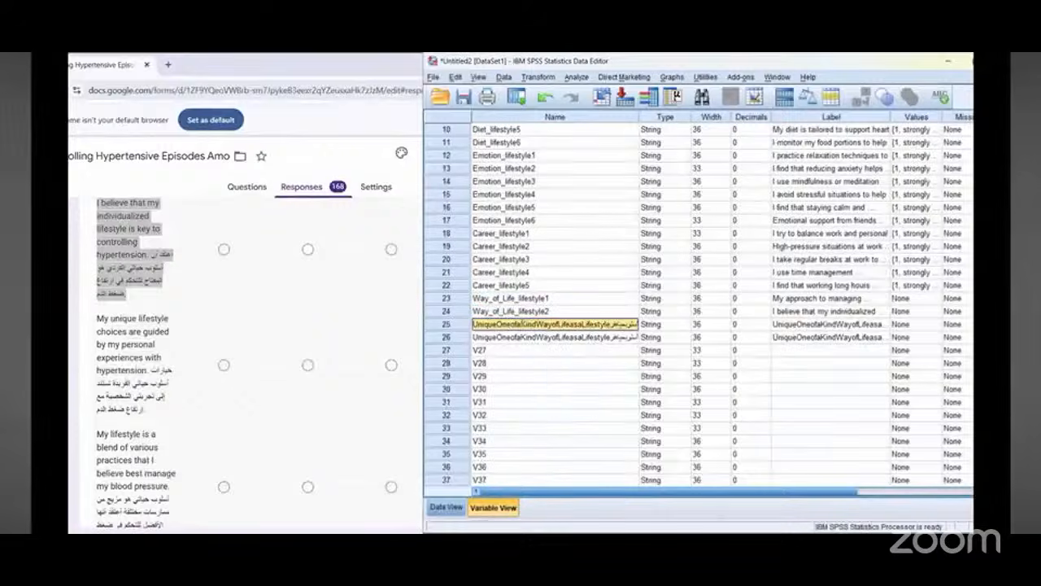
right_click(525, 325)
click(534, 390)
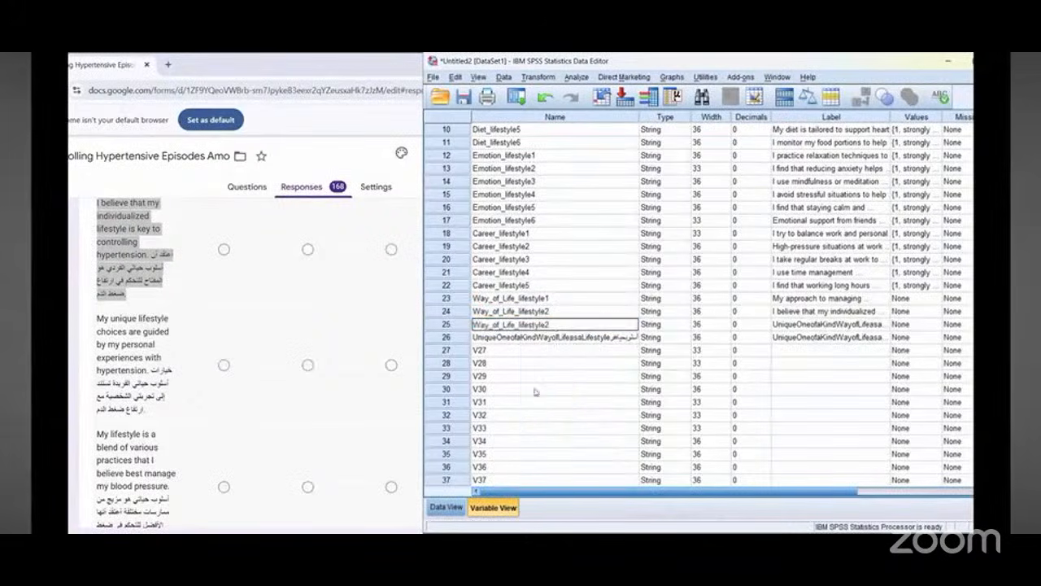
Step: Label Way_of_Life_lifestyle3 with the form's copied bilingual question "My unique lifestyle choices are guided by my personal experiences with hypertension"
triple_click(112, 335)
right_click(111, 335)
click(127, 344)
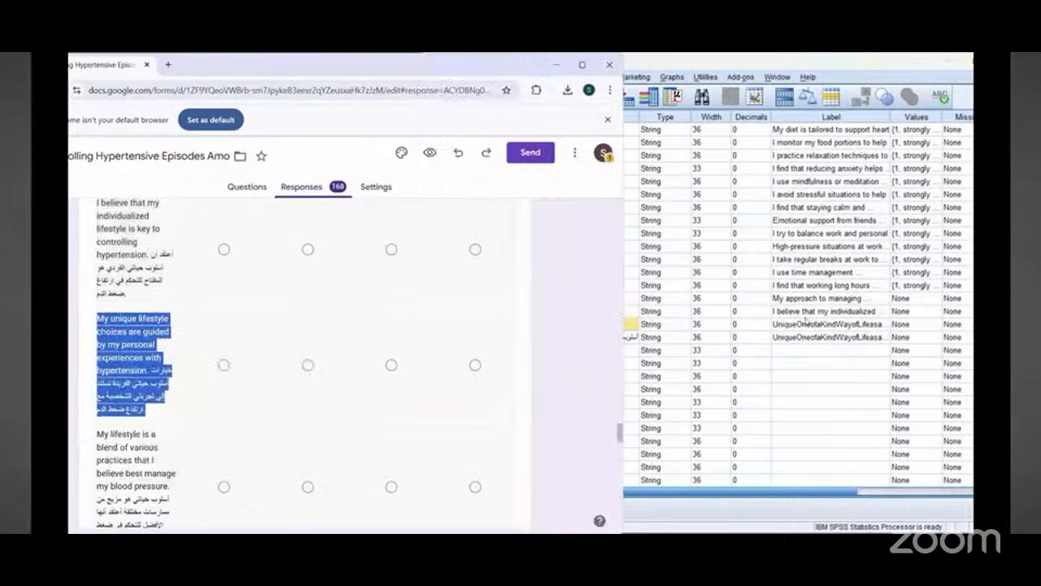
right_click(806, 325)
click(823, 348)
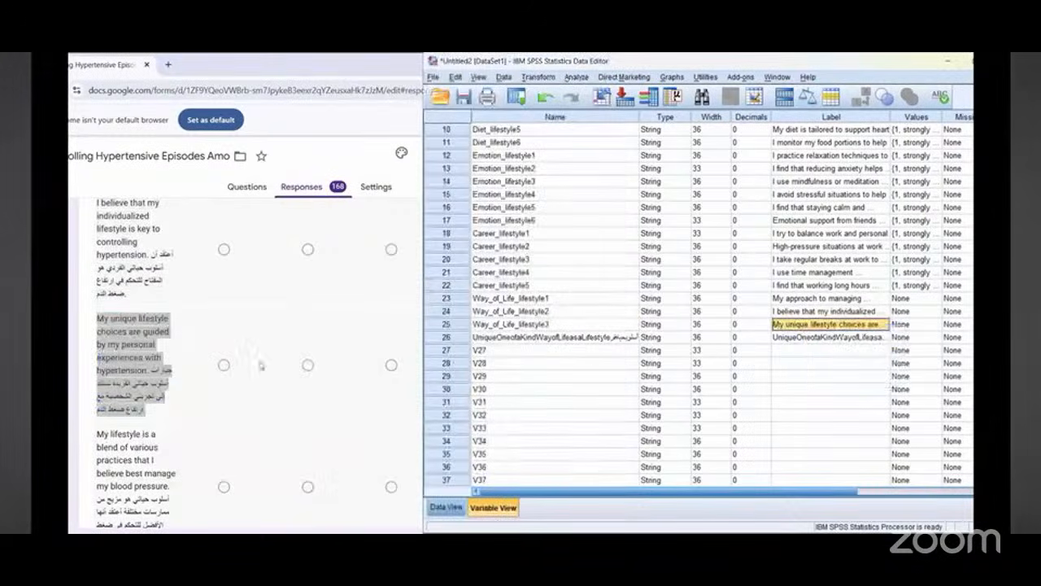
Step: Copy the Way_of_Life_lifestyle3 name onto variable 26 and rename it Way_of_Life_lifestyle4
double_click(539, 326)
right_click(539, 327)
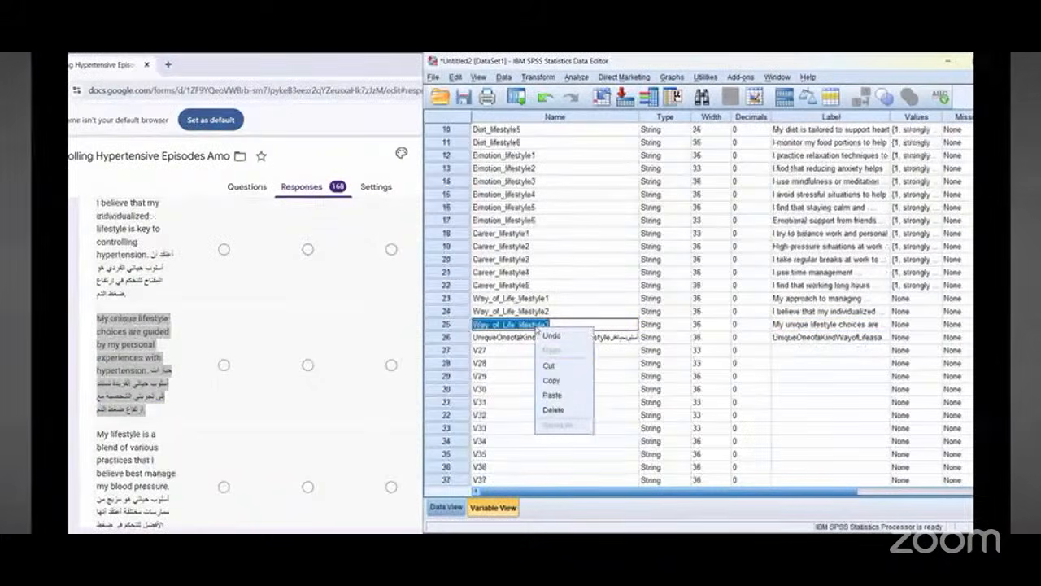
click(552, 379)
click(538, 336)
double_click(538, 337)
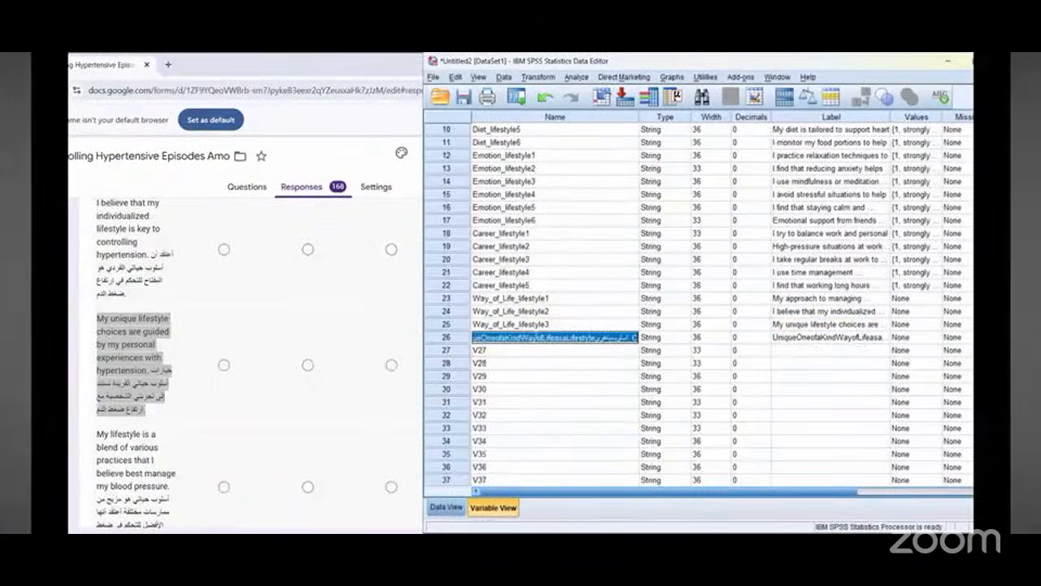
right_click(538, 337)
click(545, 401)
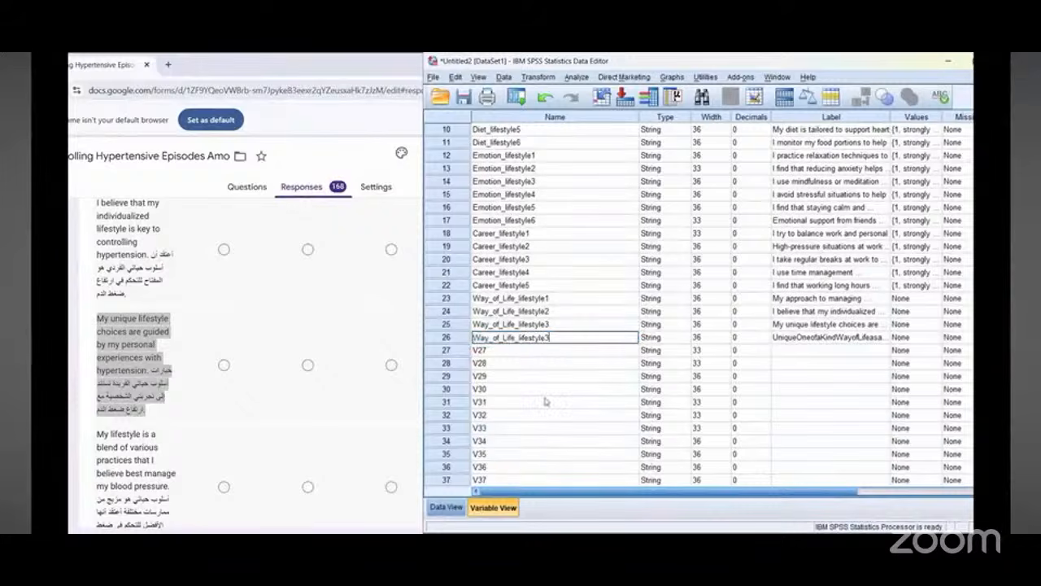
text(4)
Step: Label Way_of_Life_lifestyle4 with the form's copied bilingual question "My lifestyle is a blend of various practices that I believe best manage my blood pressure"
click(786, 340)
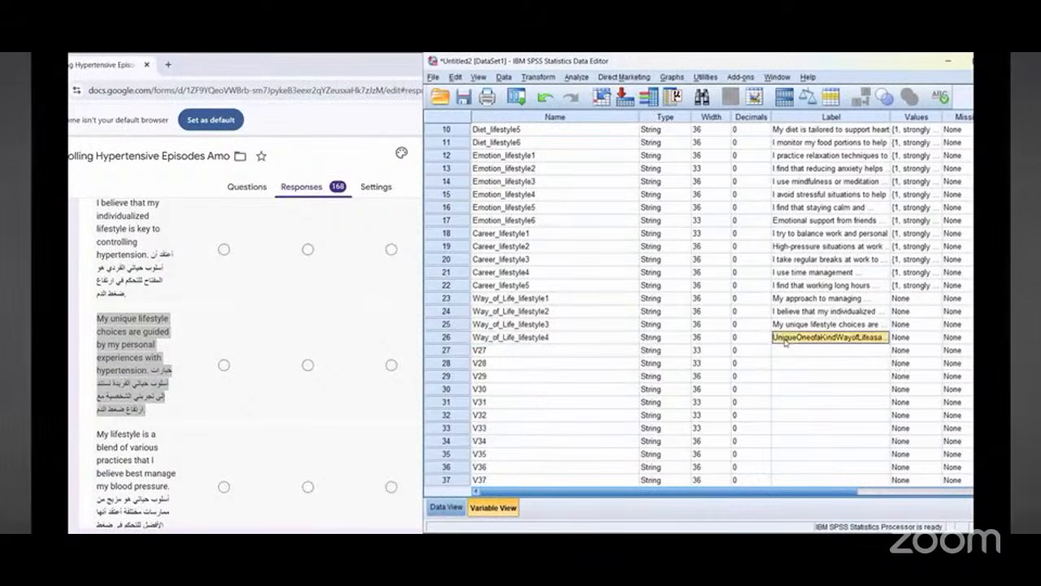
scroll(130, 414, down, 2)
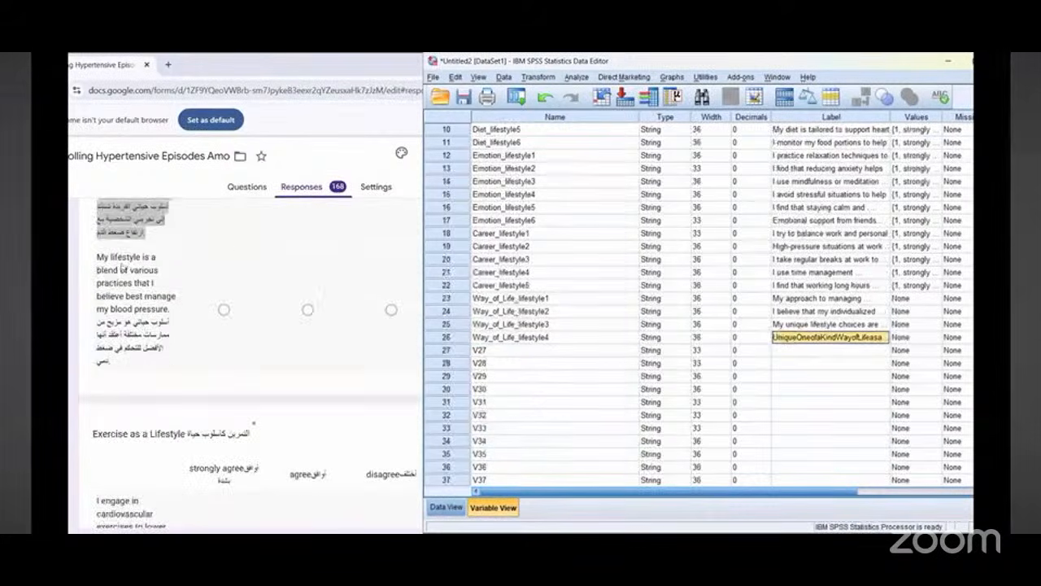
triple_click(121, 264)
right_click(121, 264)
click(132, 280)
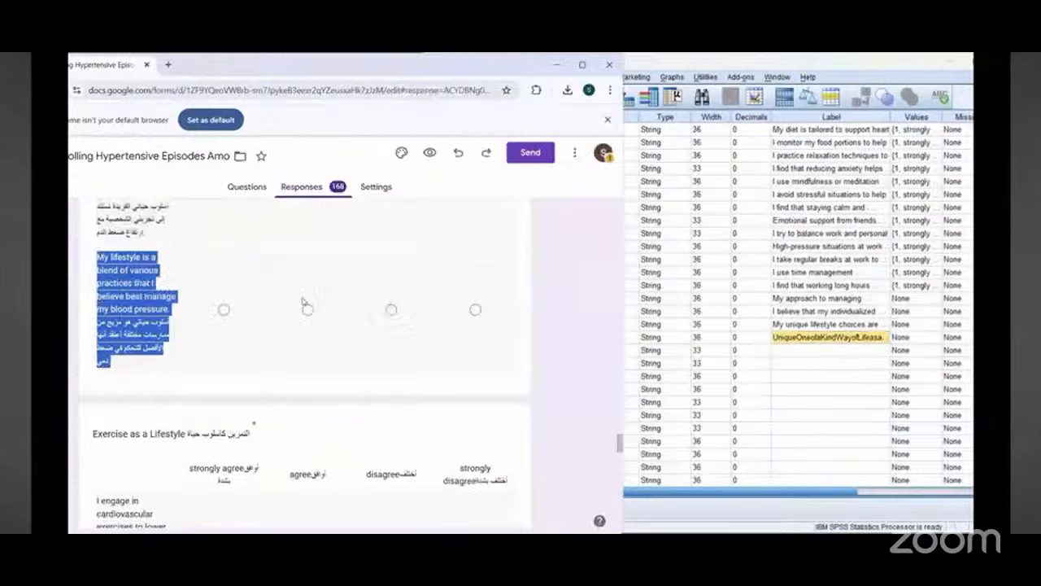
right_click(809, 338)
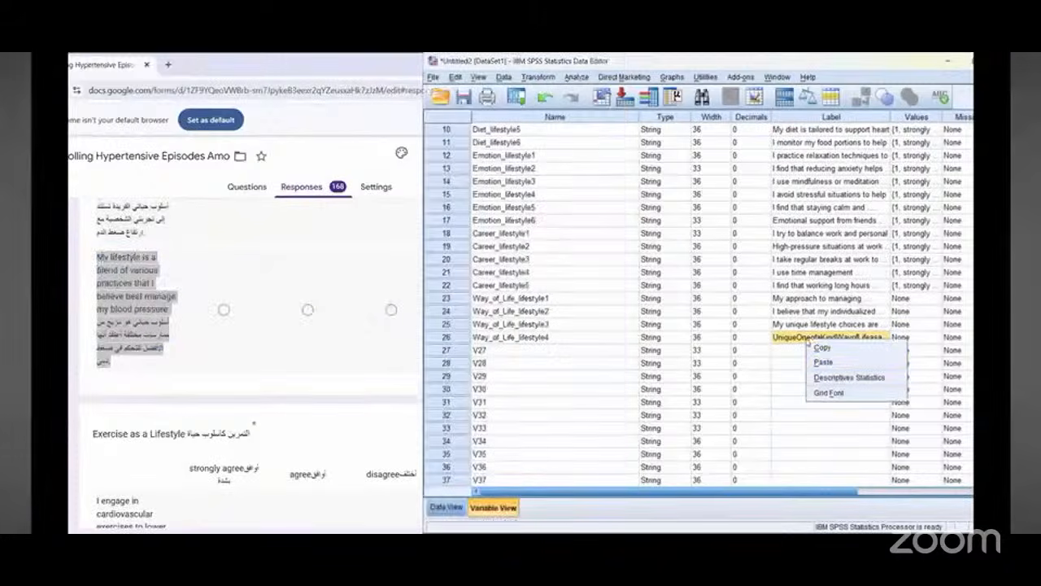
click(843, 363)
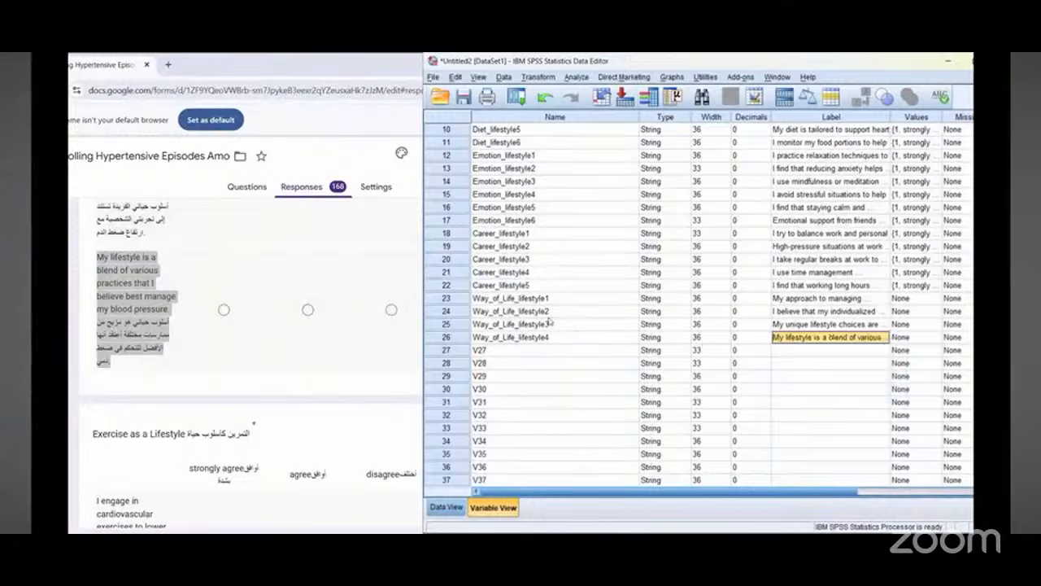
Step: Copy Career_lifestyle5's value labels onto Way_of_Life_lifestyle1 through Way_of_Life_lifestyle4
right_click(919, 287)
click(911, 299)
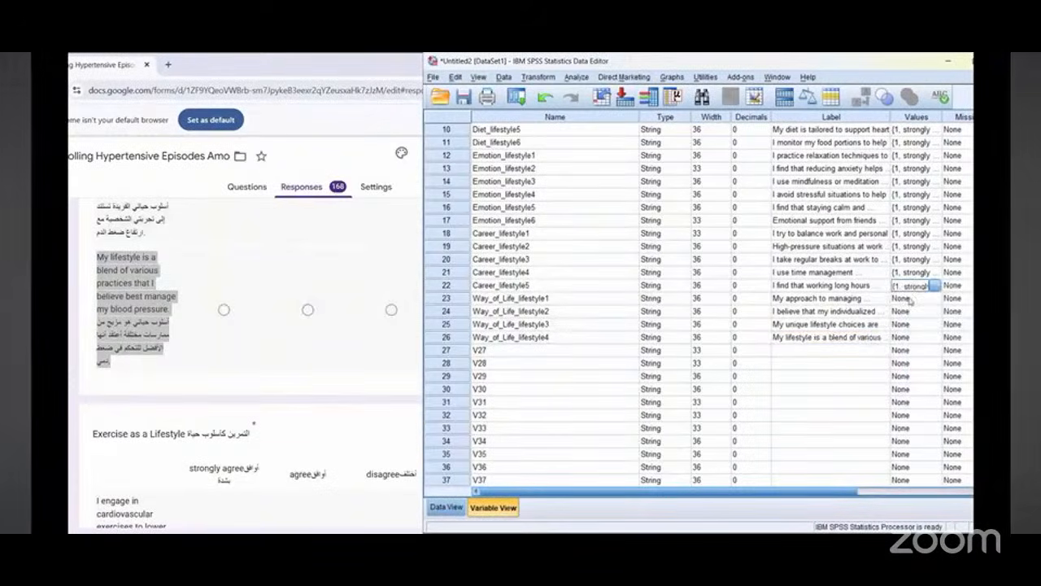
drag(909, 299, 909, 337)
right_click(909, 336)
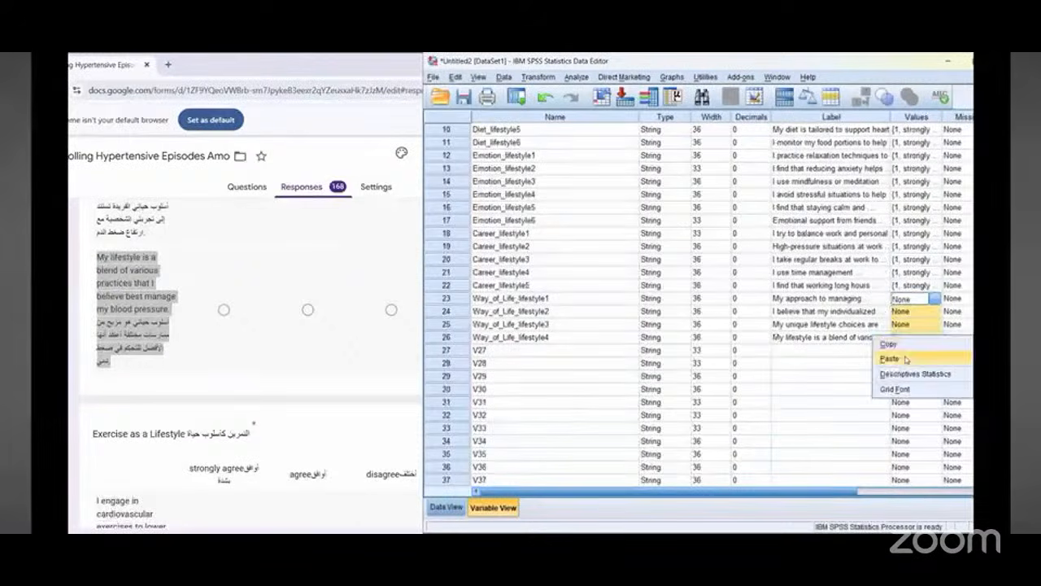
click(908, 356)
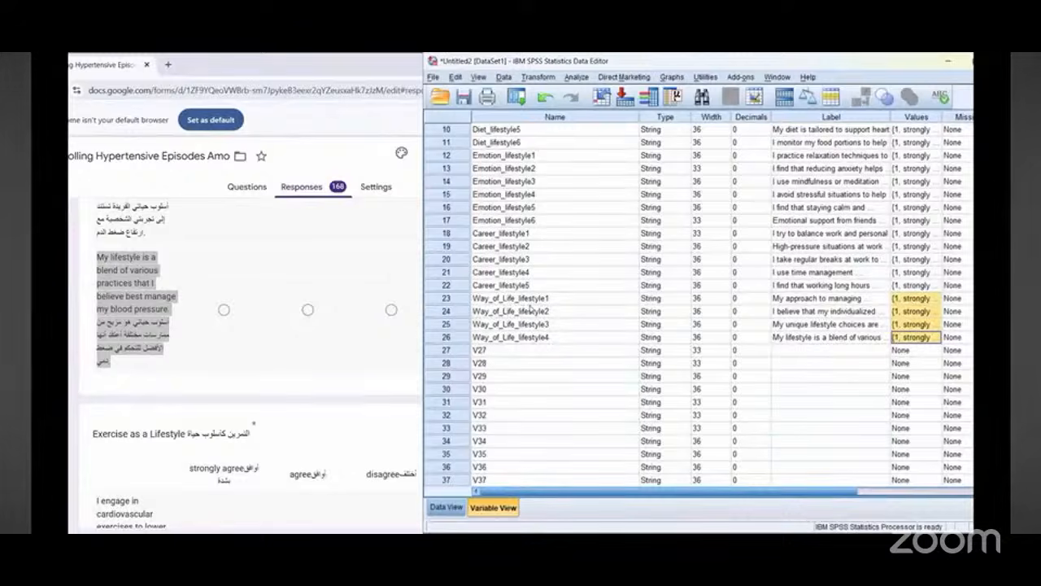
Step: Rename variable 27 as Exercise_lifestyle1
click(168, 297)
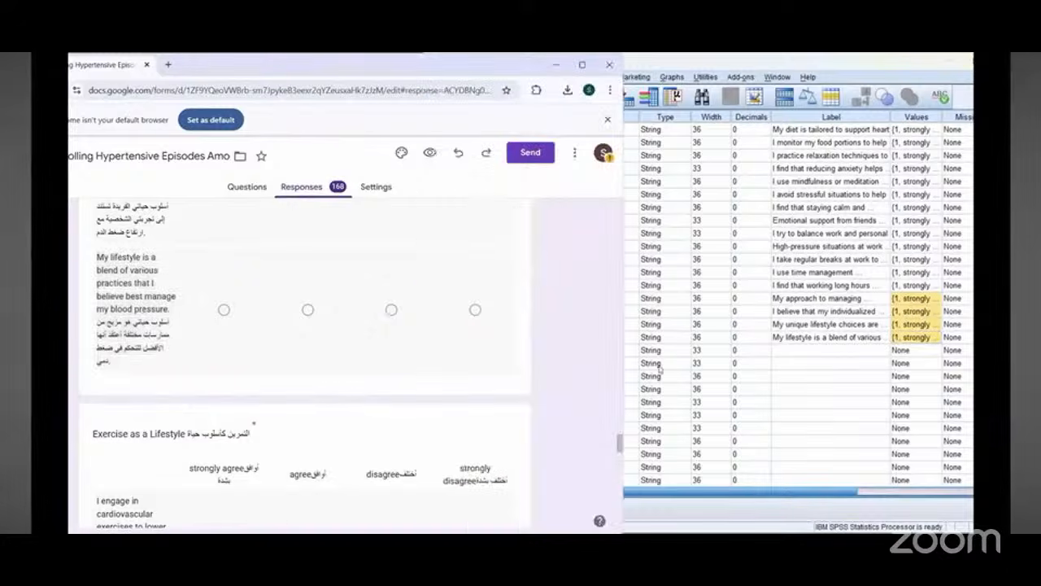
scroll(208, 299, down, 3)
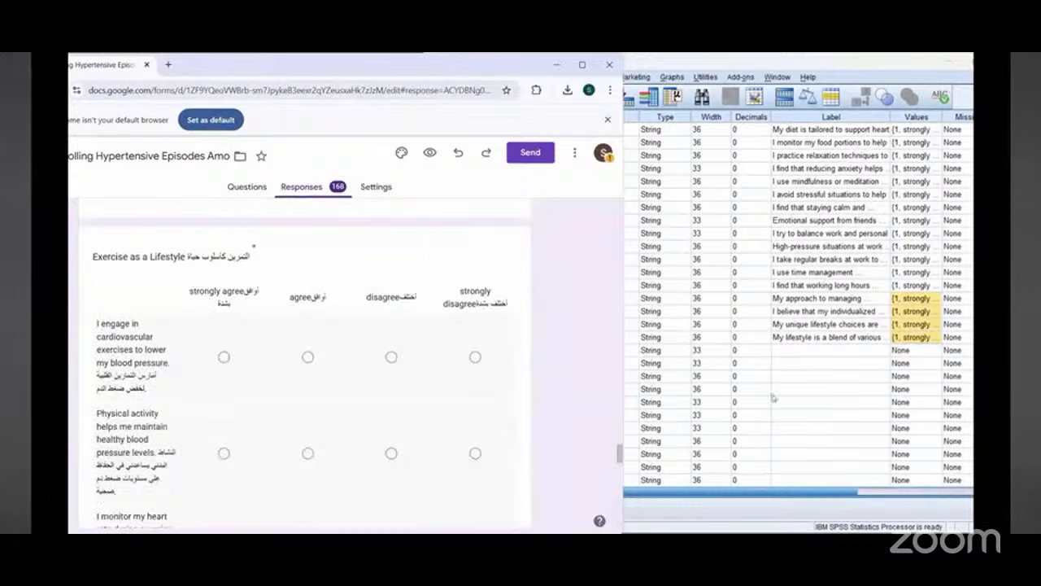
click(799, 393)
click(492, 350)
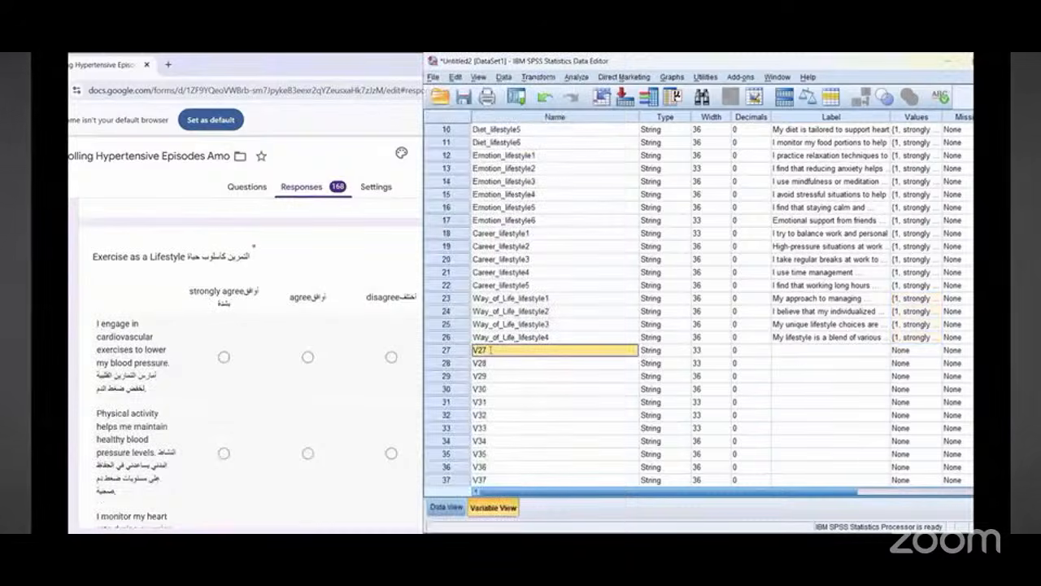
double_click(492, 350)
text(Exe)
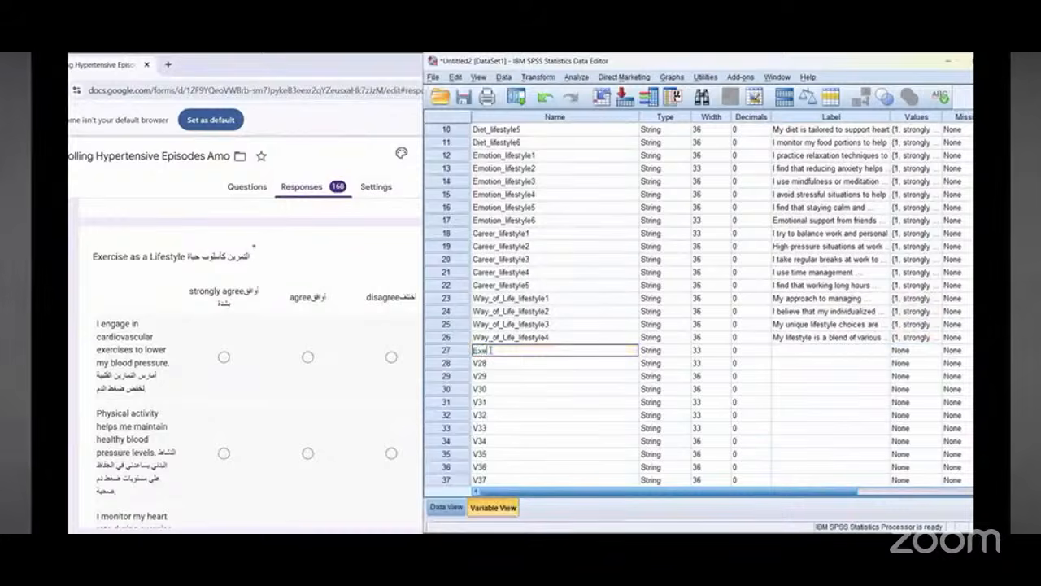
text(rcise_lifesty)
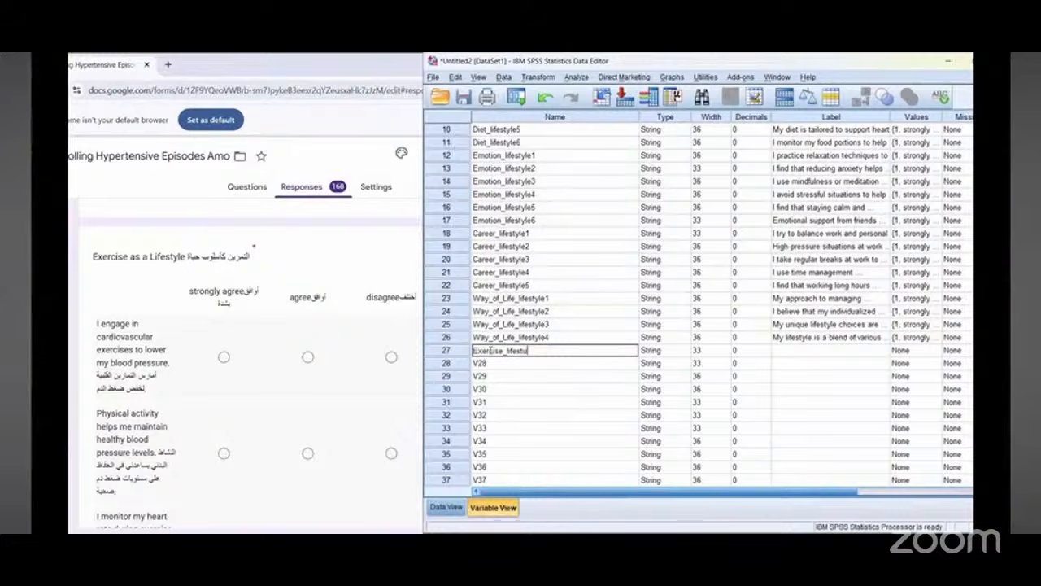
text(le1)
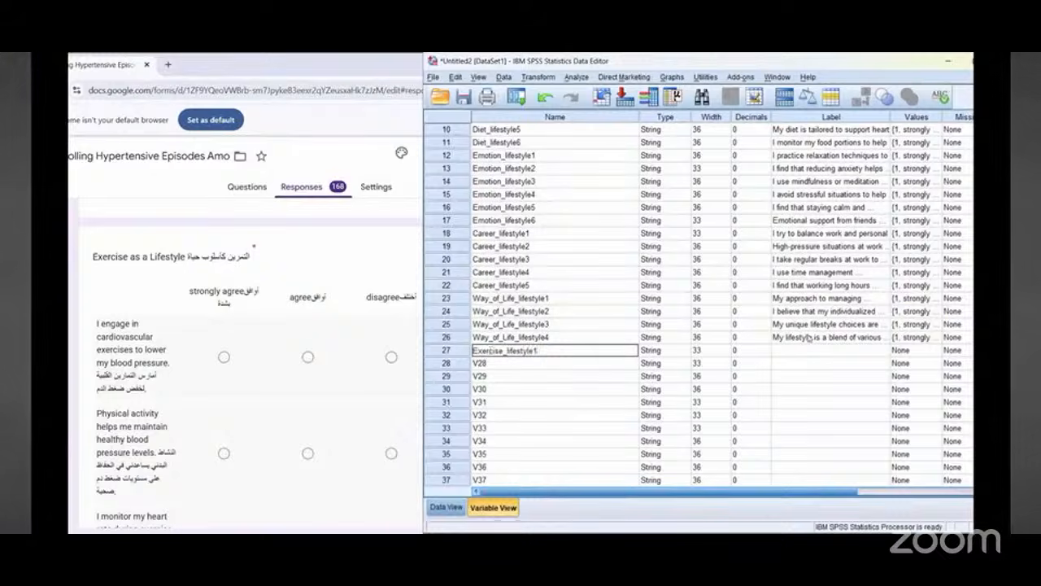
Step: Label Exercise_lifestyle1 with the form's copied bilingual question "I engage in cardiovascular exercises to lower my blood pressure"
click(810, 351)
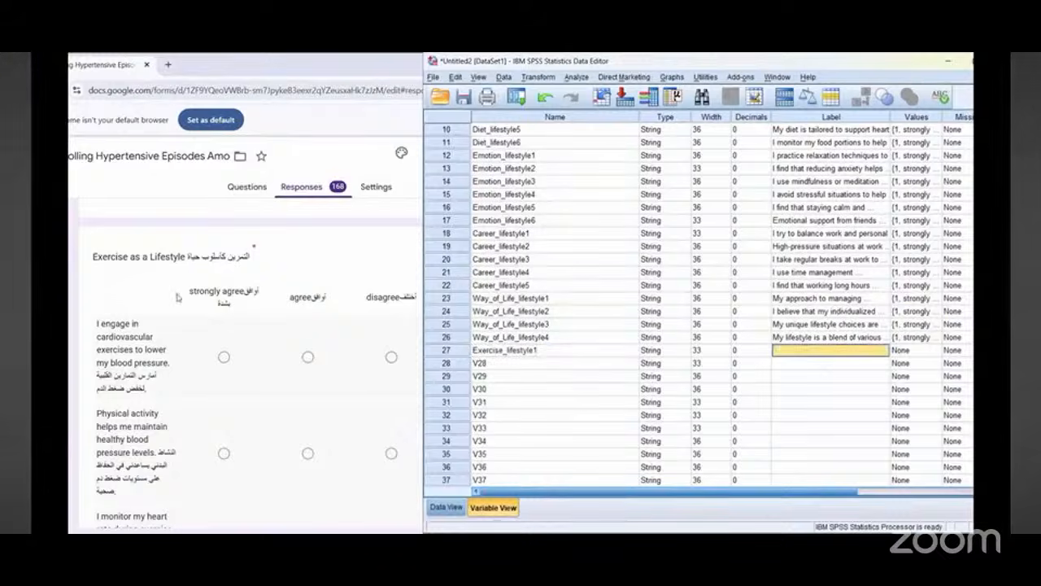
triple_click(123, 341)
right_click(126, 345)
click(130, 348)
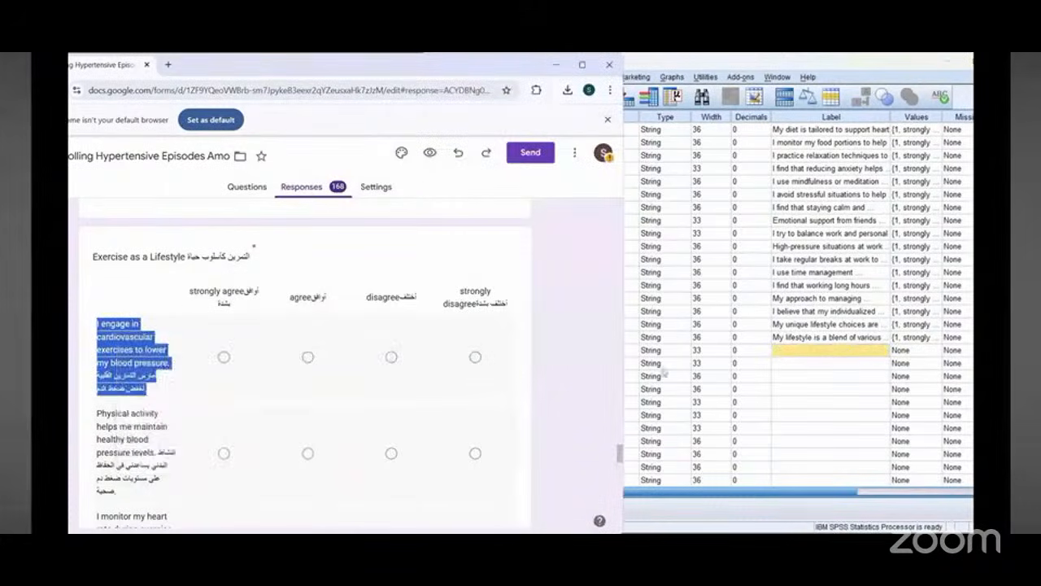
click(797, 348)
right_click(797, 351)
click(812, 380)
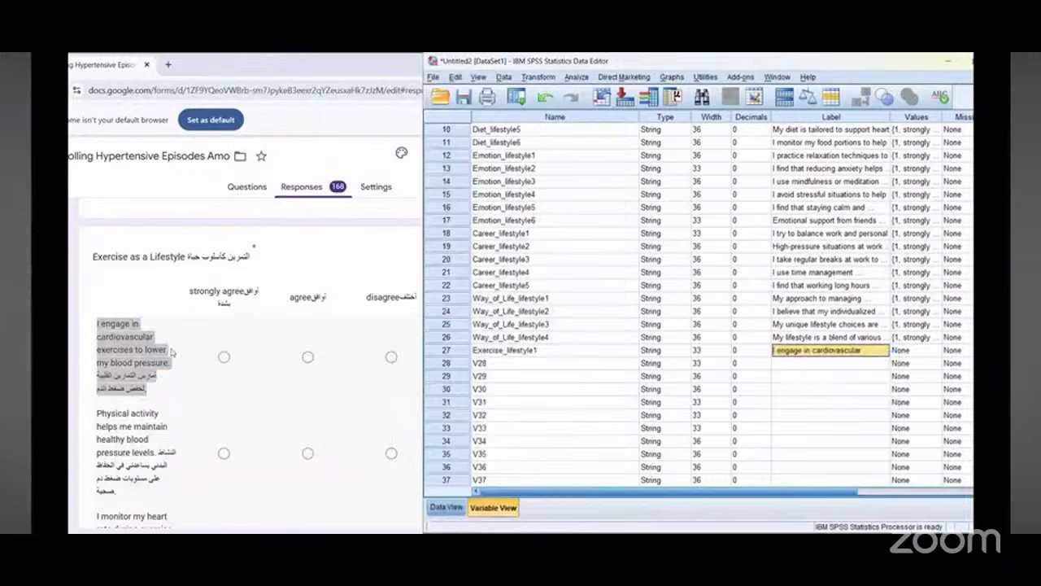
Step: Copy the Exercise_lifestyle1 name onto variable 28 and rename it Exercise_lifestyle2
scroll(123, 359, down, 5)
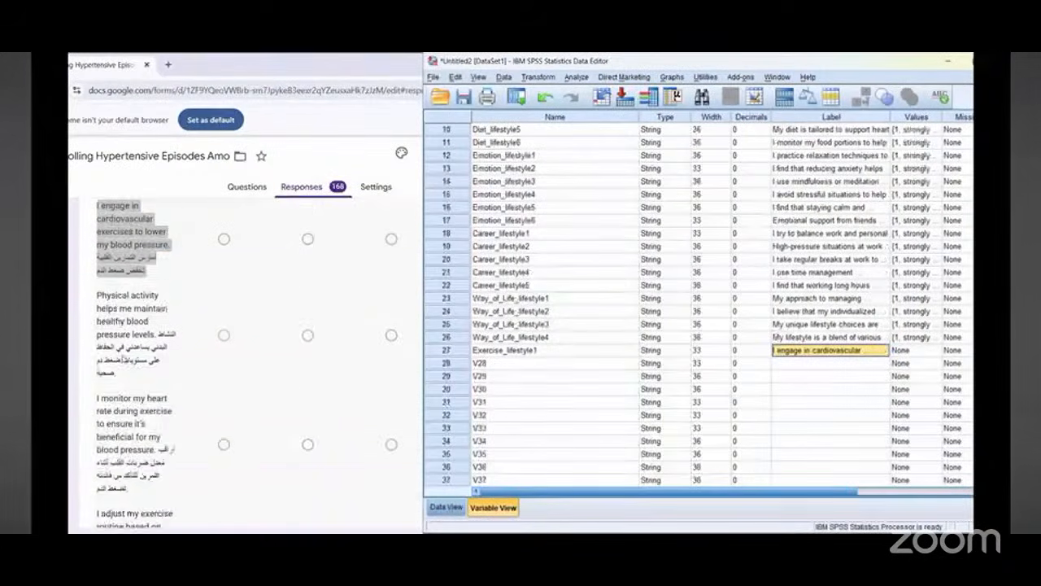
scroll(122, 358, up, 2)
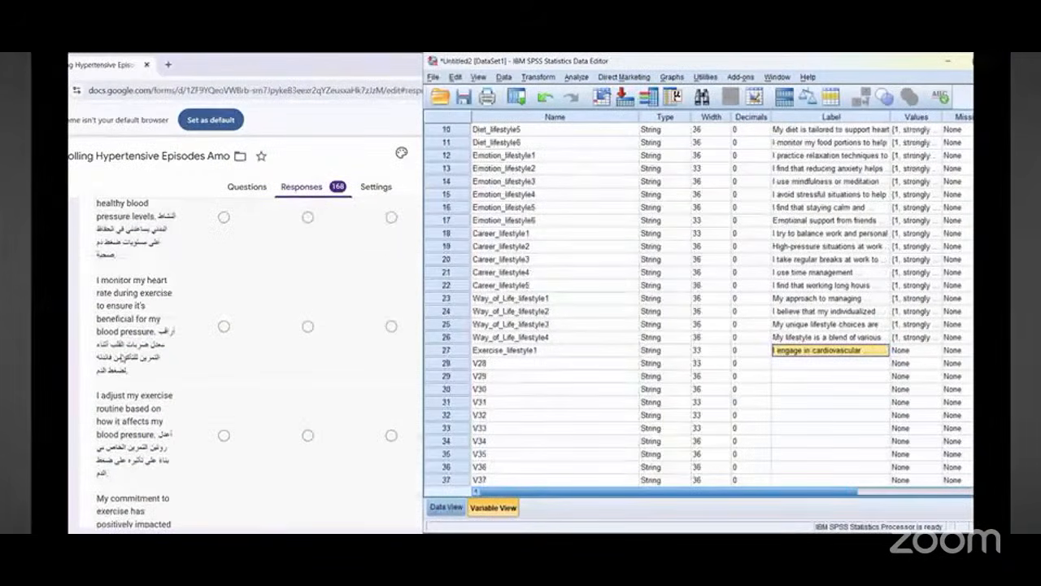
click(528, 351)
double_click(511, 349)
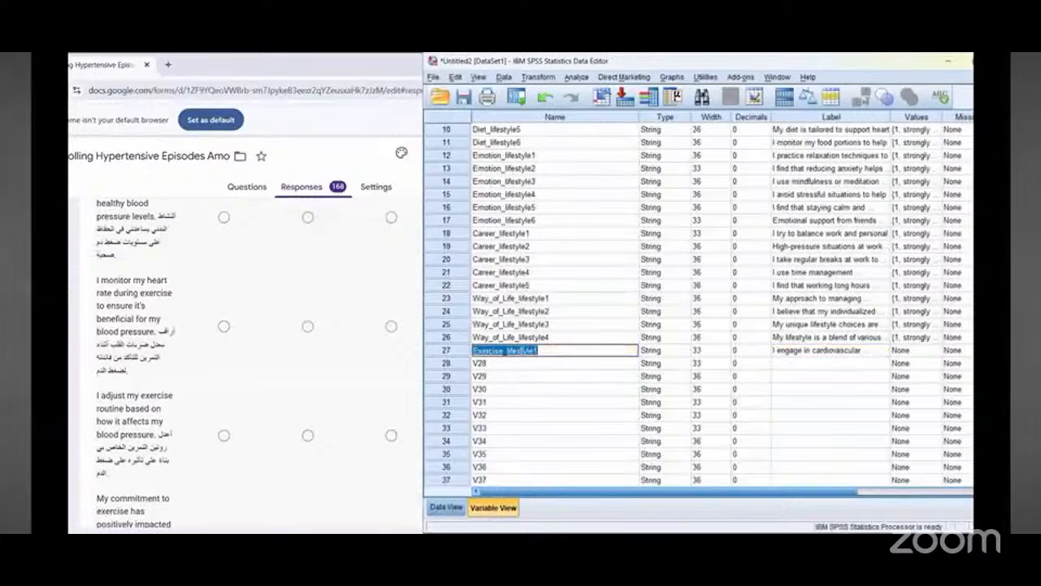
right_click(523, 351)
click(539, 405)
double_click(479, 362)
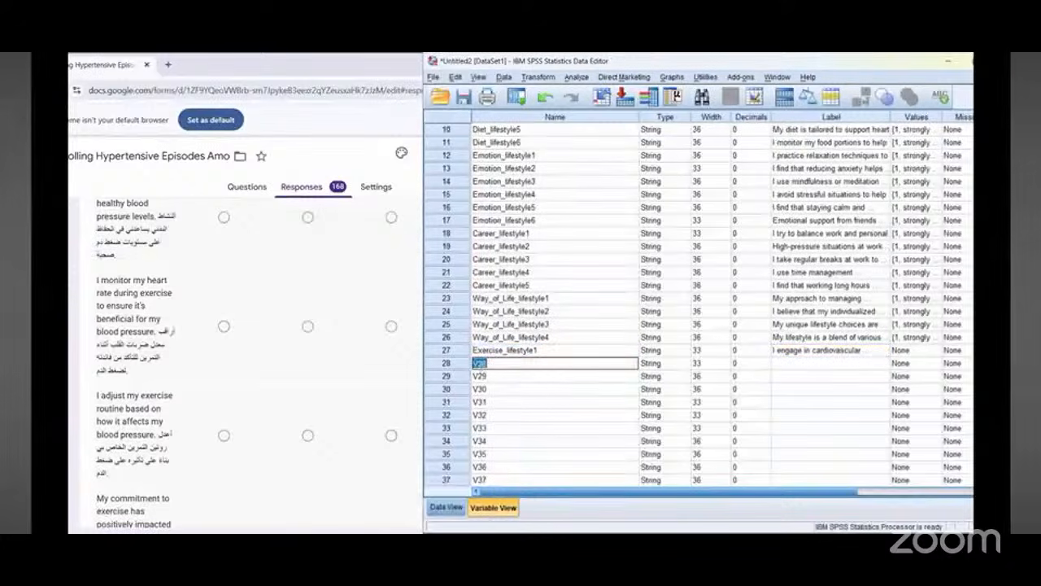
right_click(486, 365)
click(498, 434)
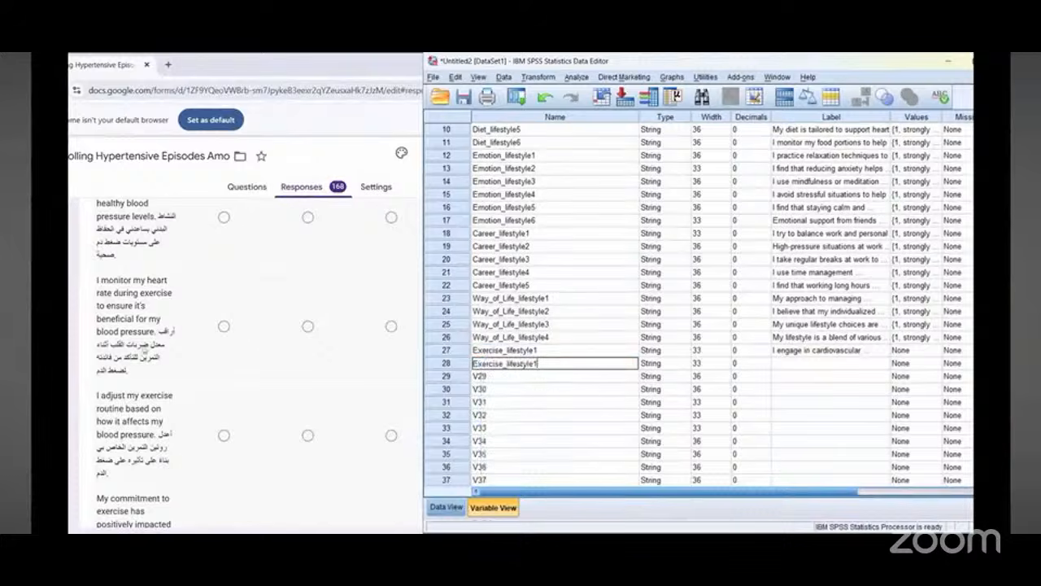
scroll(140, 308, up, 2)
scroll(139, 305, down, 3)
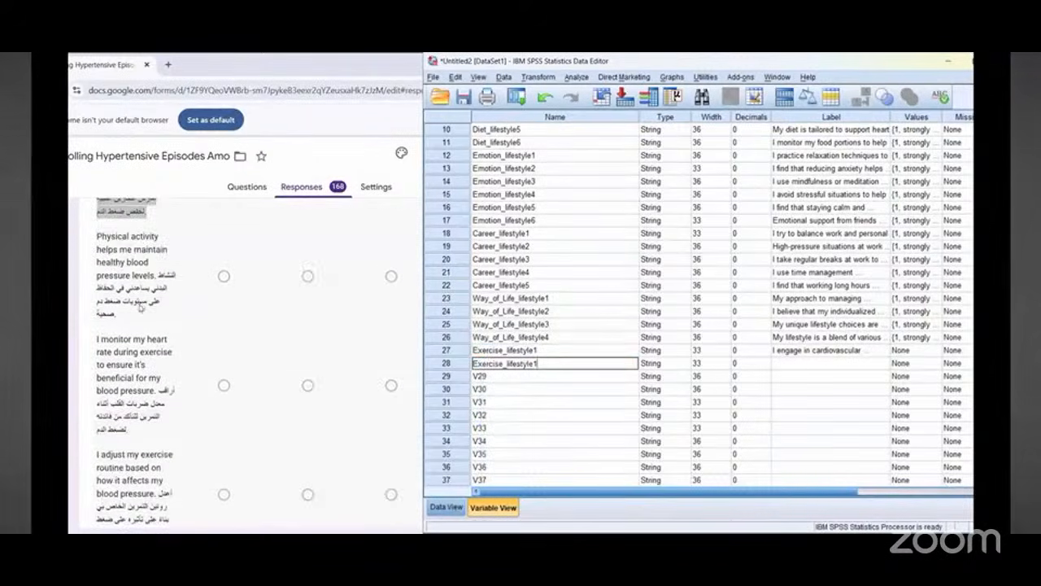
scroll(137, 323, down, 3)
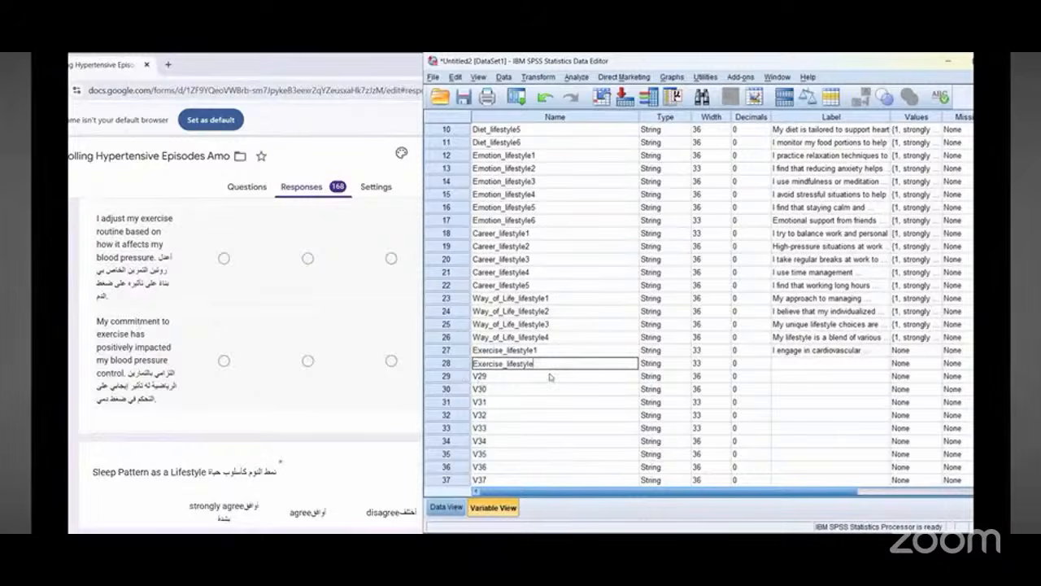
text(2)
Step: Copy the Exercise_lifestyle2 name onto variable 29 and rename it Exercise_lifestyle3
drag(525, 363, 472, 364)
double_click(525, 364)
right_click(524, 365)
key(Down)
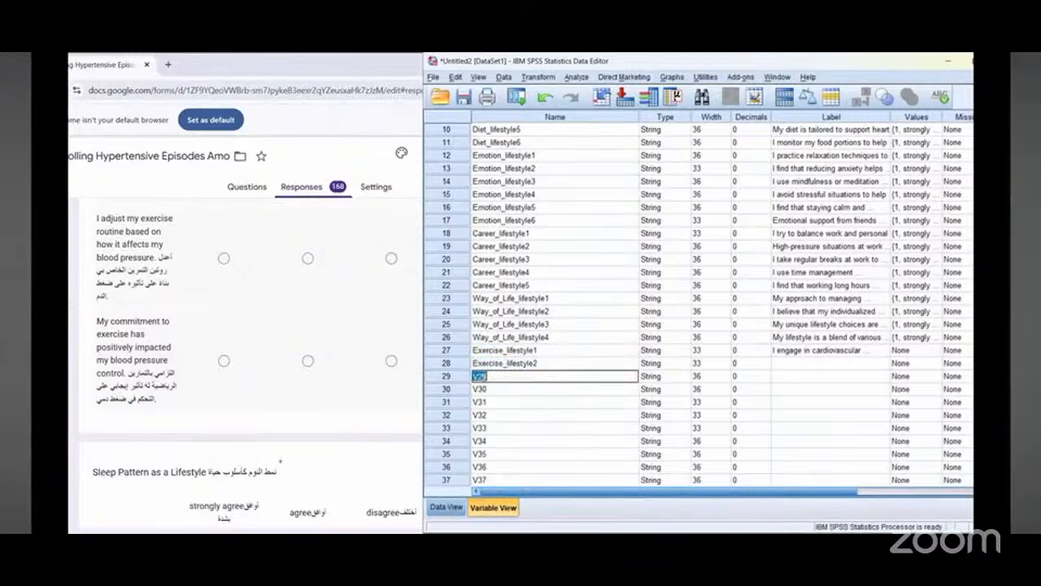
right_click(479, 377)
click(500, 441)
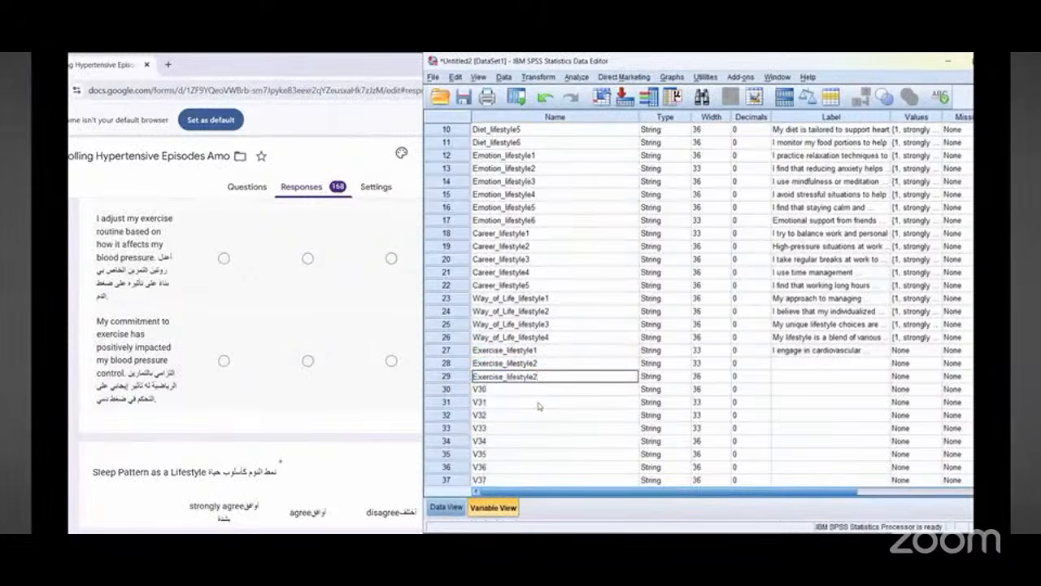
text(3)
key(Down)
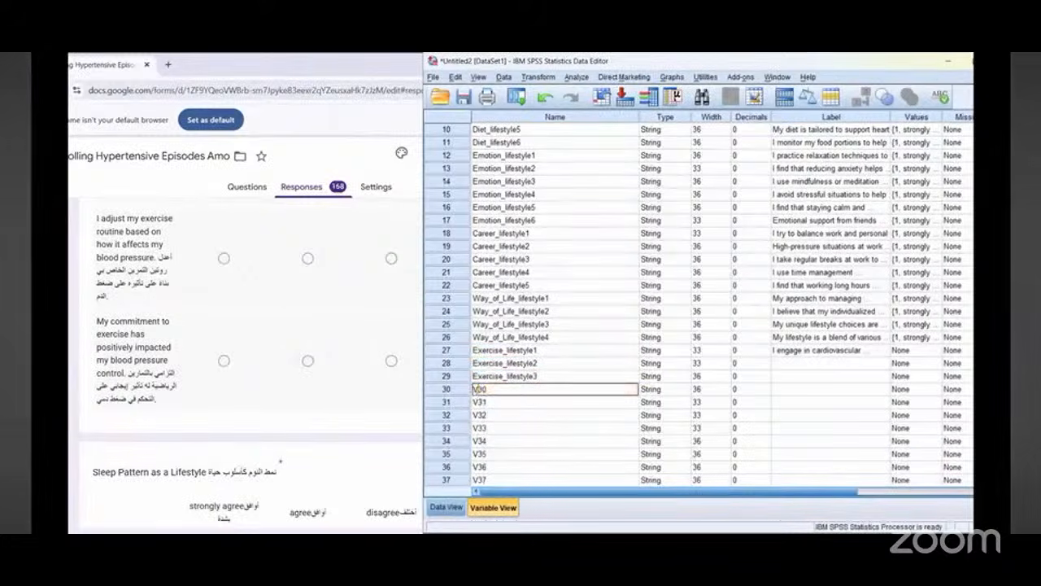
Step: Paste the copied name onto variables 30 and 31 and rename them Exercise_lifestyle4 and Exercise_lifestyle5
right_click(480, 391)
click(494, 459)
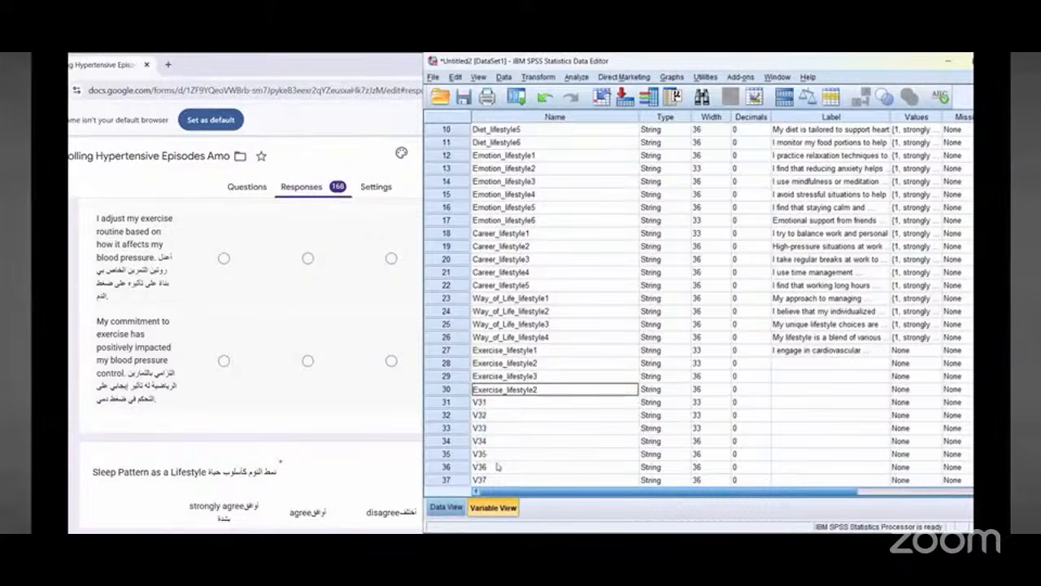
text(4)
key(Down)
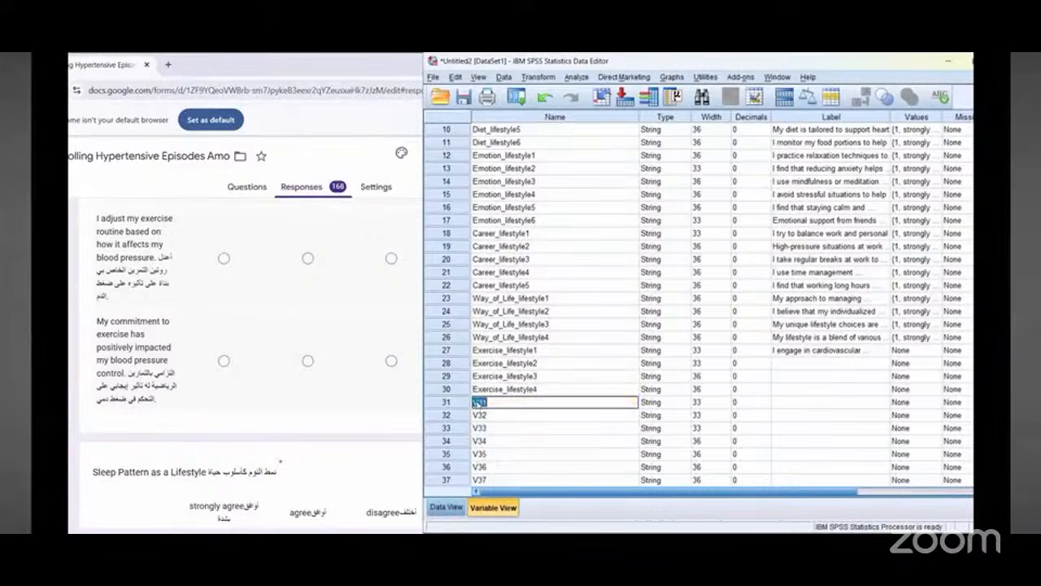
right_click(479, 403)
click(493, 468)
key(BackSpace)
text(5)
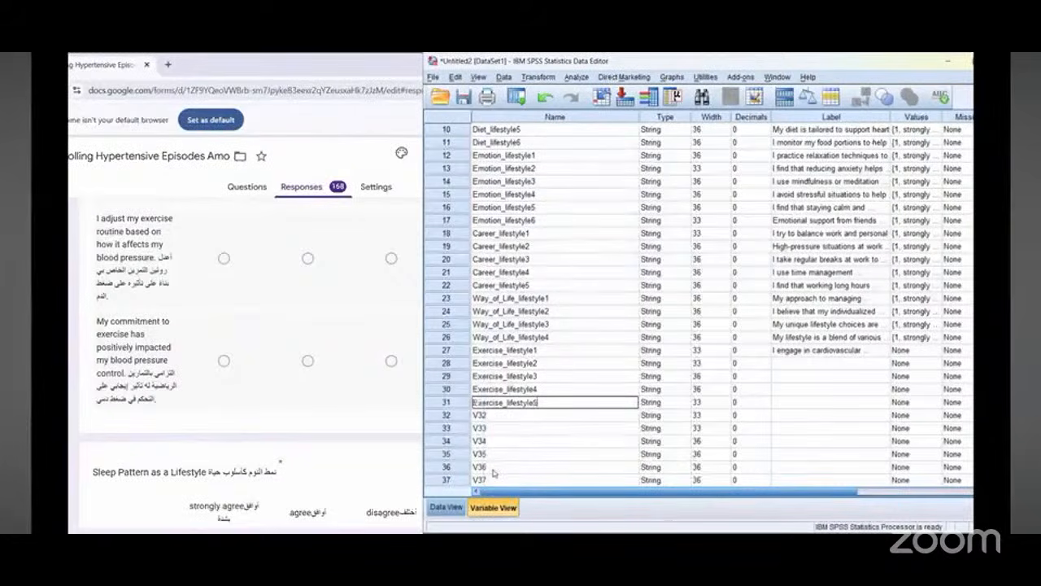
Step: Label Exercise_lifestyle2 with the form's copied bilingual question "Physical activity helps me maintain healthy blood pressure levels"
scroll(184, 286, up, 4)
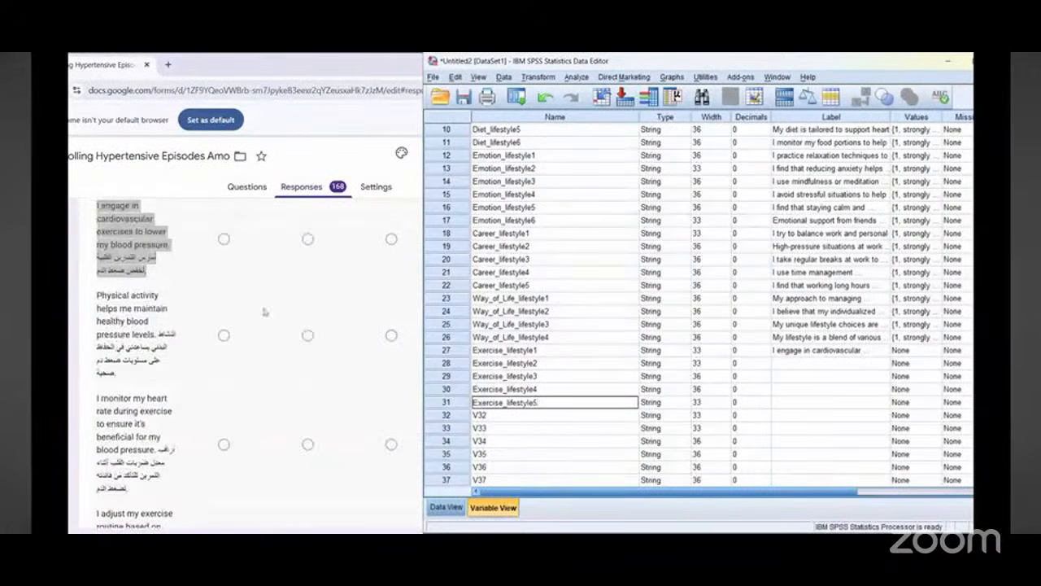
scroll(264, 311, up, 1)
click(797, 367)
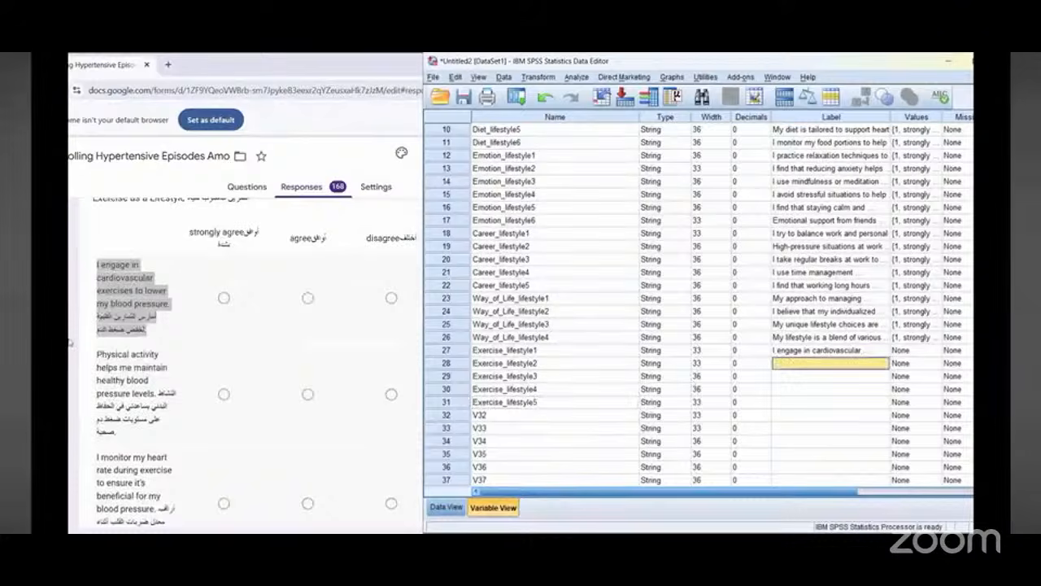
triple_click(116, 368)
right_click(122, 376)
click(139, 384)
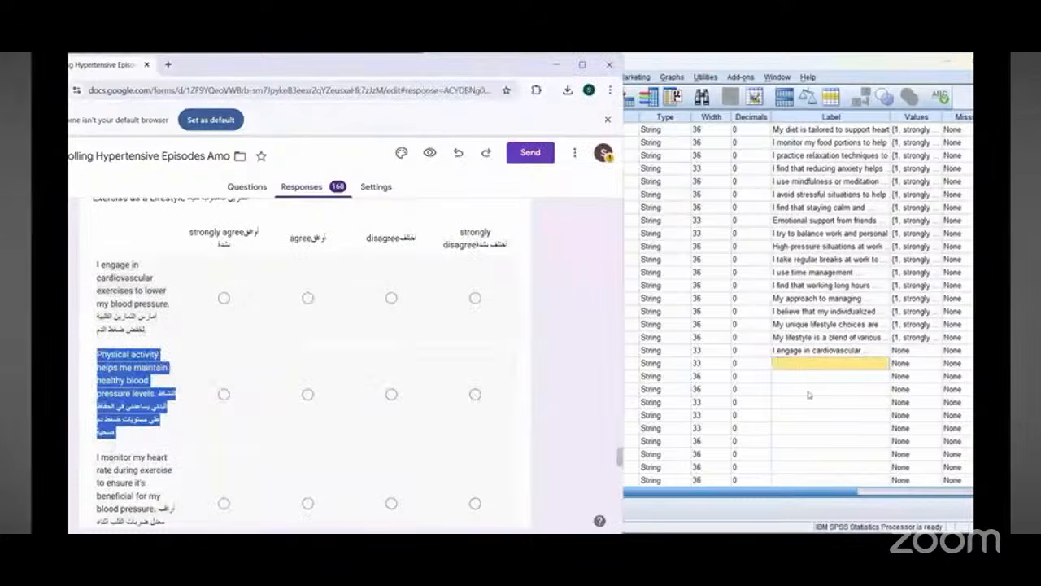
right_click(806, 370)
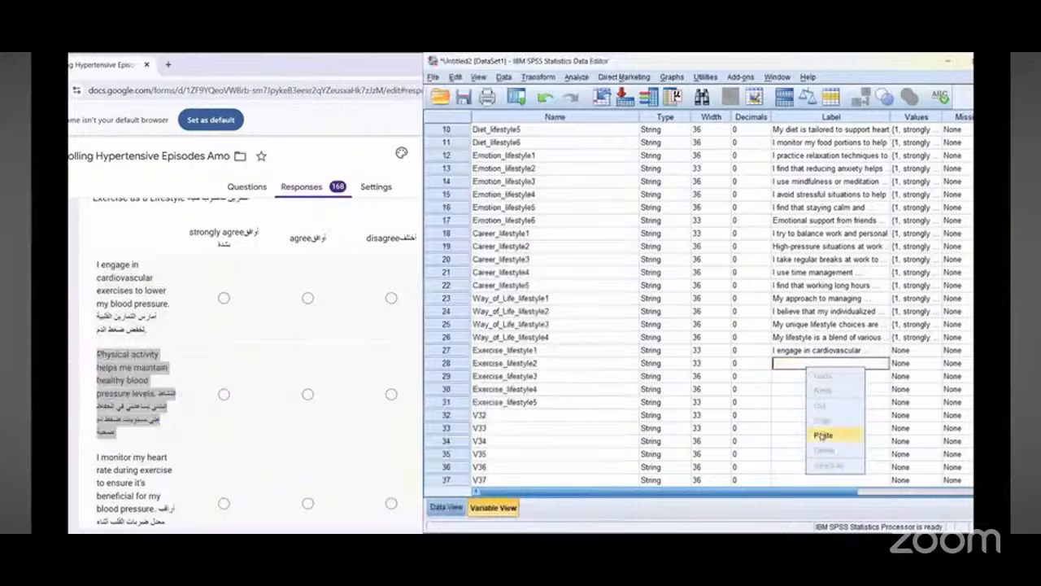
click(823, 430)
scroll(132, 370, down, 2)
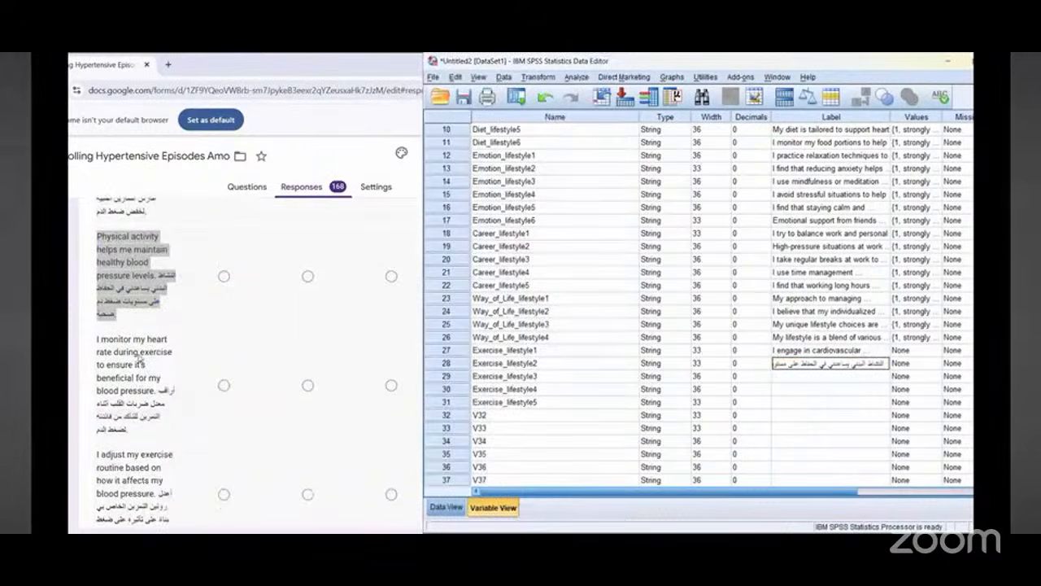
Step: Label Exercise_lifestyle3 with the form's copied bilingual question "I monitor my heart rate during exercise to ensure it's beneficial for my blood pressure"
triple_click(137, 358)
right_click(143, 361)
click(151, 370)
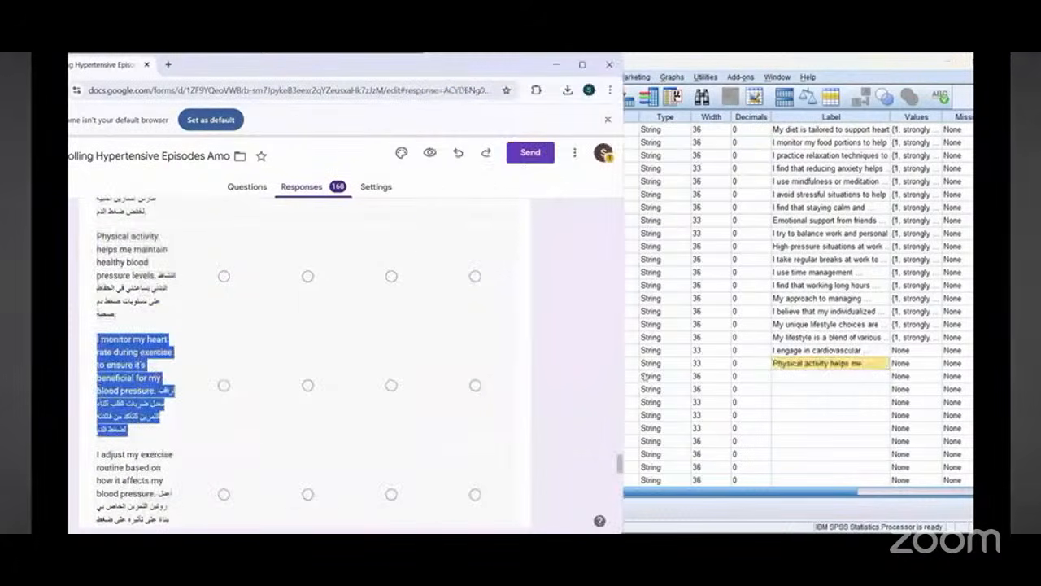
right_click(781, 374)
click(803, 440)
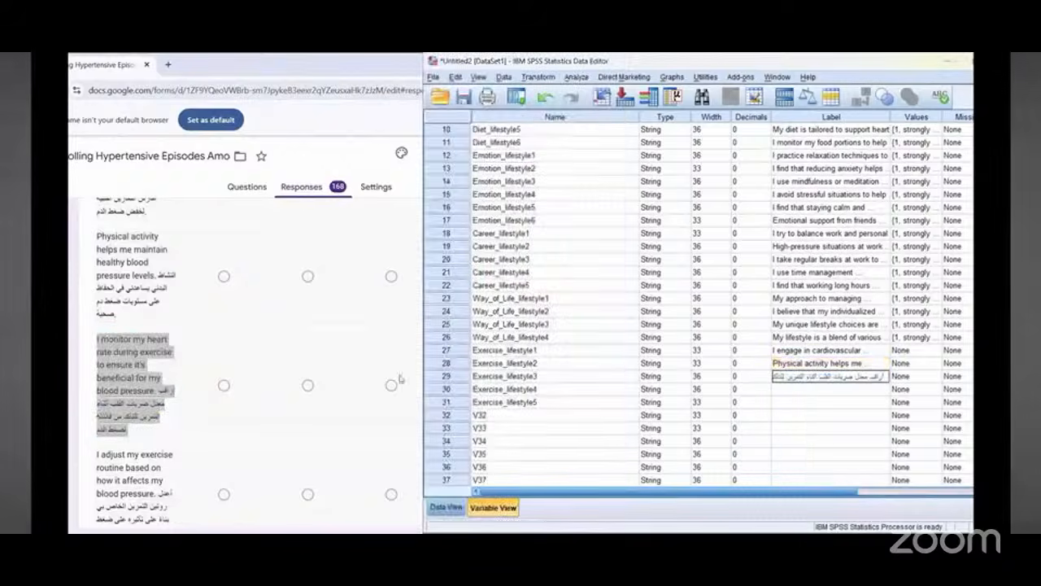
Step: Label Exercise_lifestyle4 with the copied bilingual question "I adjust my exercise routine based on how it affects my blood pressure"
scroll(130, 366, down, 2)
triple_click(126, 308)
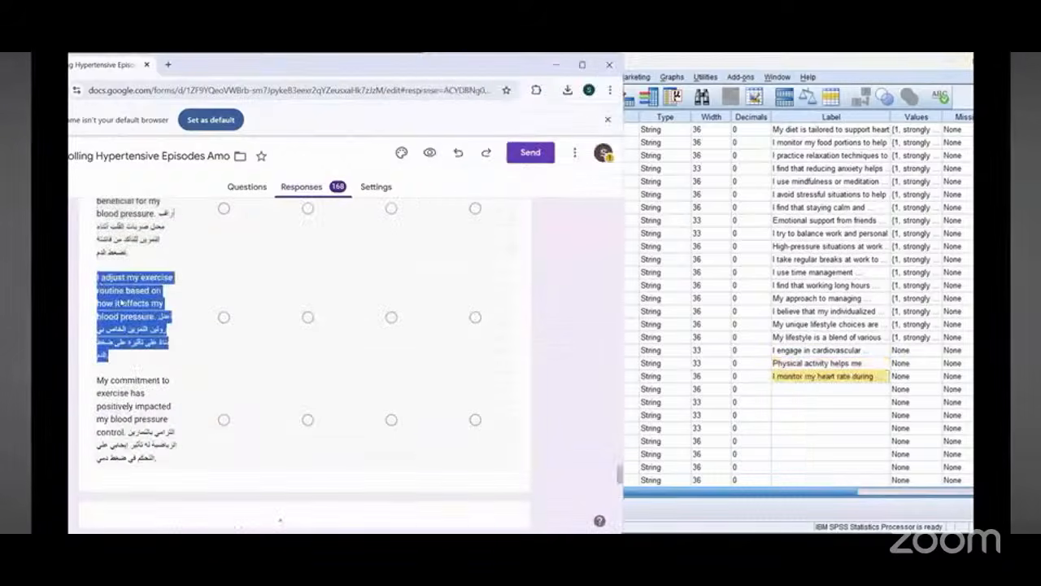
right_click(135, 316)
click(136, 315)
right_click(792, 392)
click(807, 457)
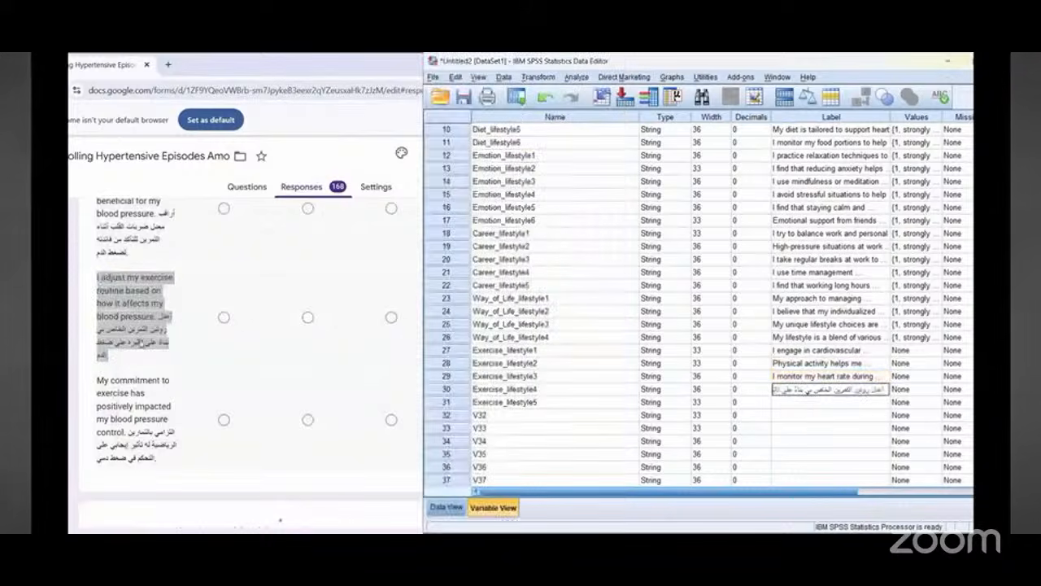
Step: Label Exercise_lifestyle5 with the copied bilingual question "My commitment to exercise has positively impacted my blood pressure control"
scroll(138, 341, down, 1)
triple_click(122, 333)
right_click(122, 334)
click(139, 344)
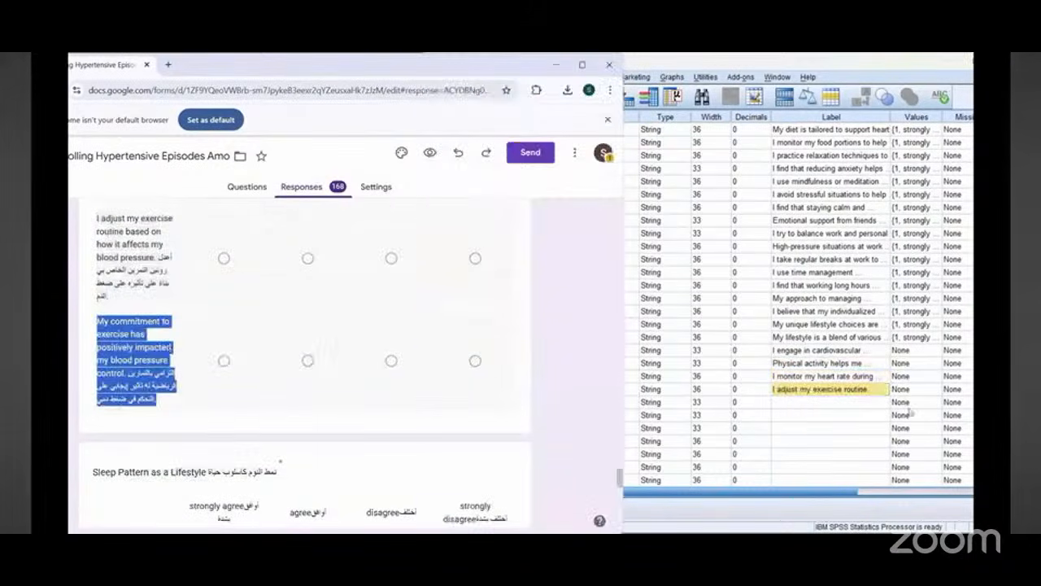
right_click(802, 401)
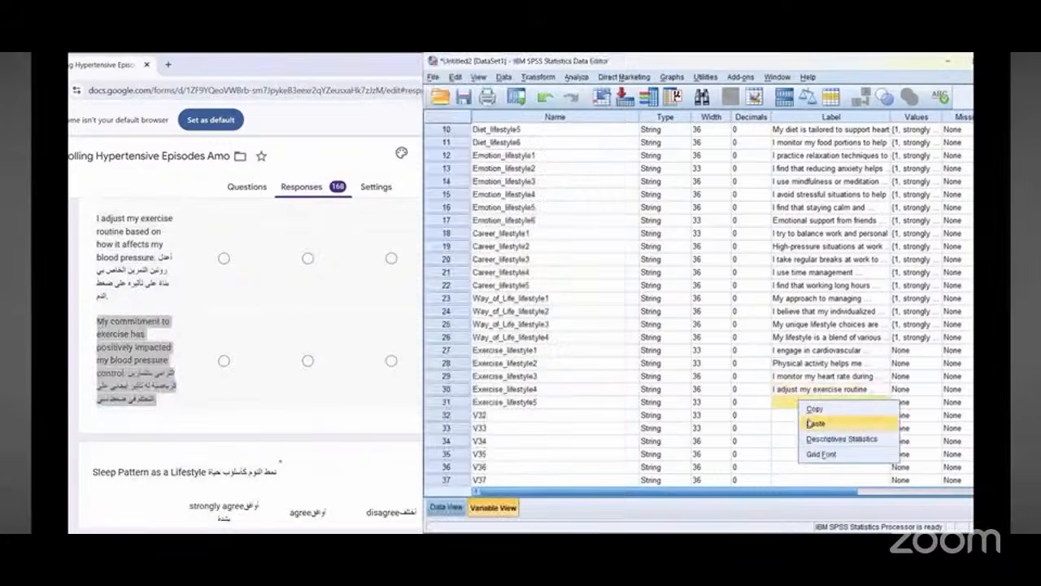
click(804, 420)
Step: Start renaming variable 32 for the form's Sleep Pattern as a Lifestyle questions, entering S
scroll(163, 342, down, 1)
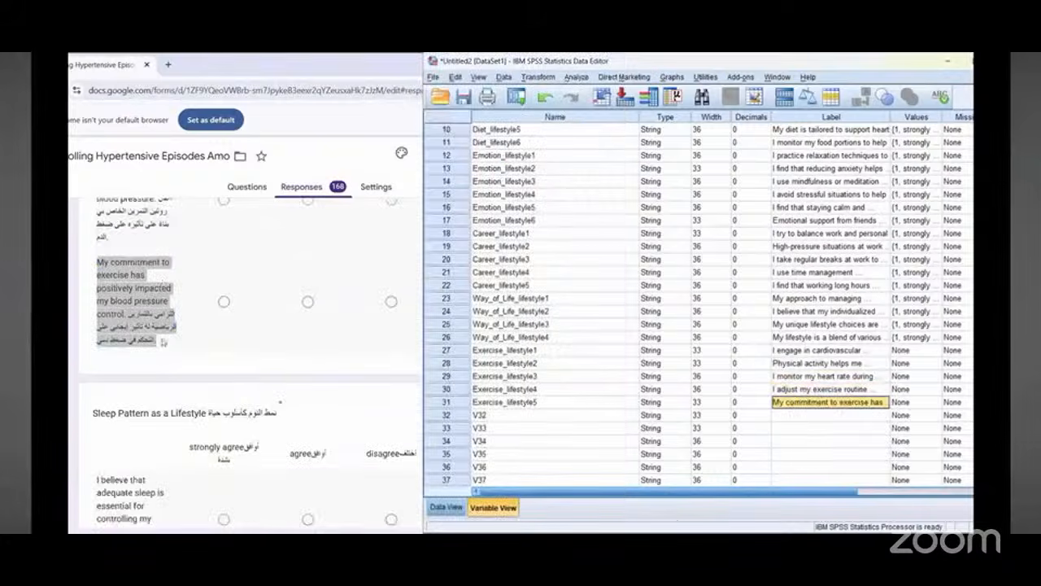
scroll(162, 341, down, 1)
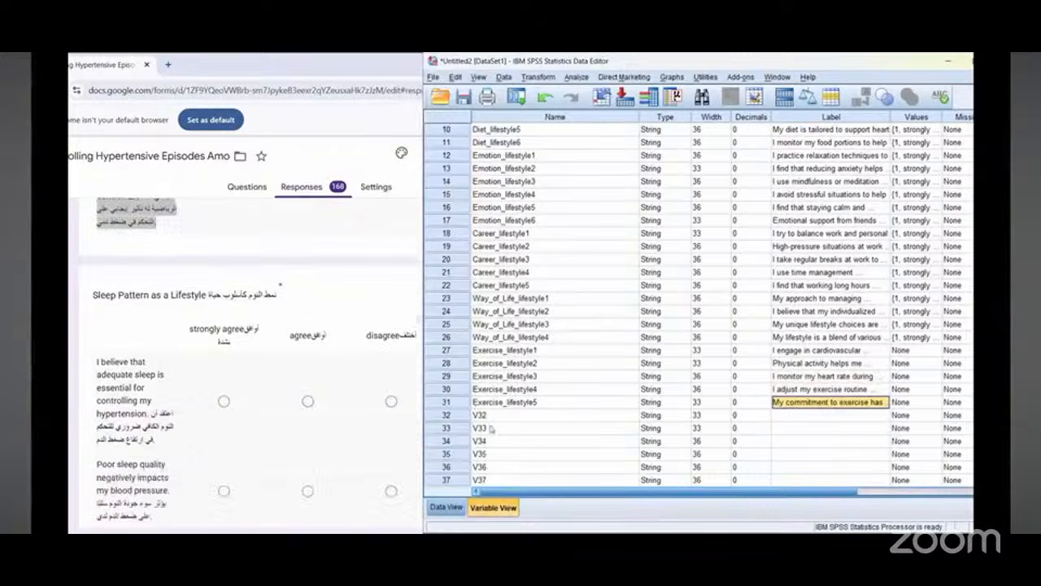
scroll(122, 297, down, 1)
scroll(496, 406, down, 1)
click(489, 376)
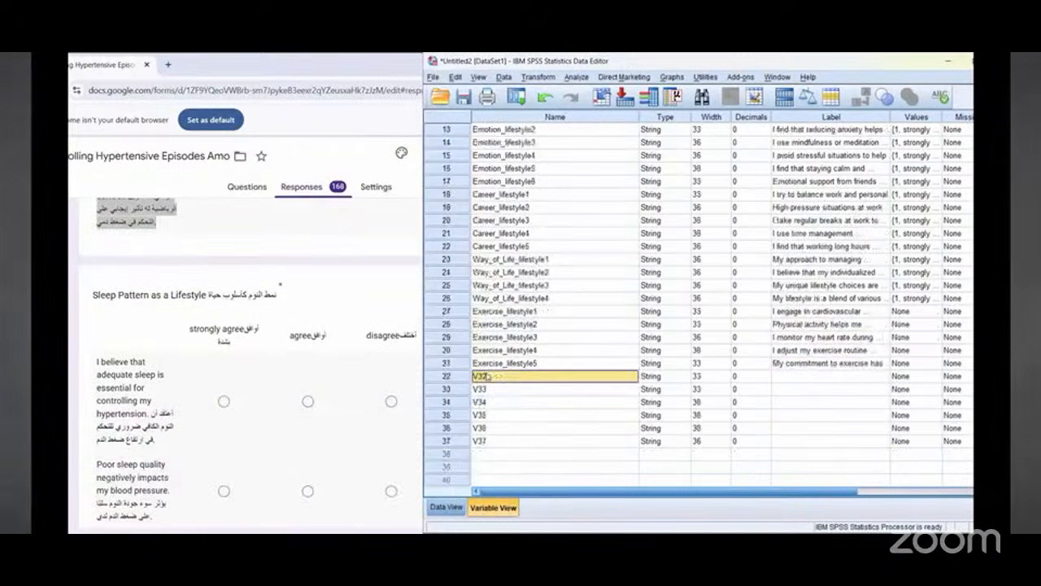
double_click(489, 376)
text(S)
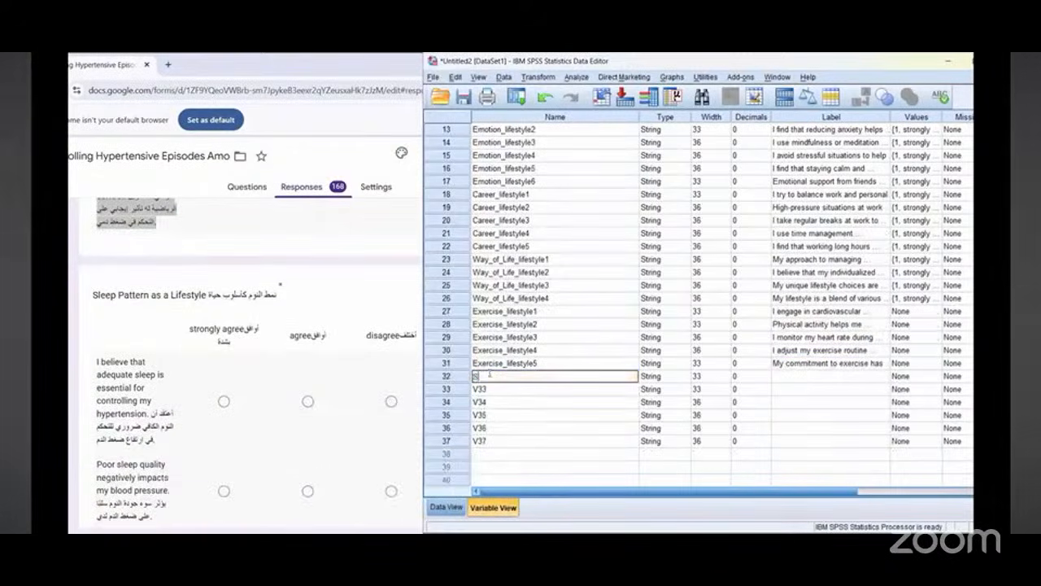
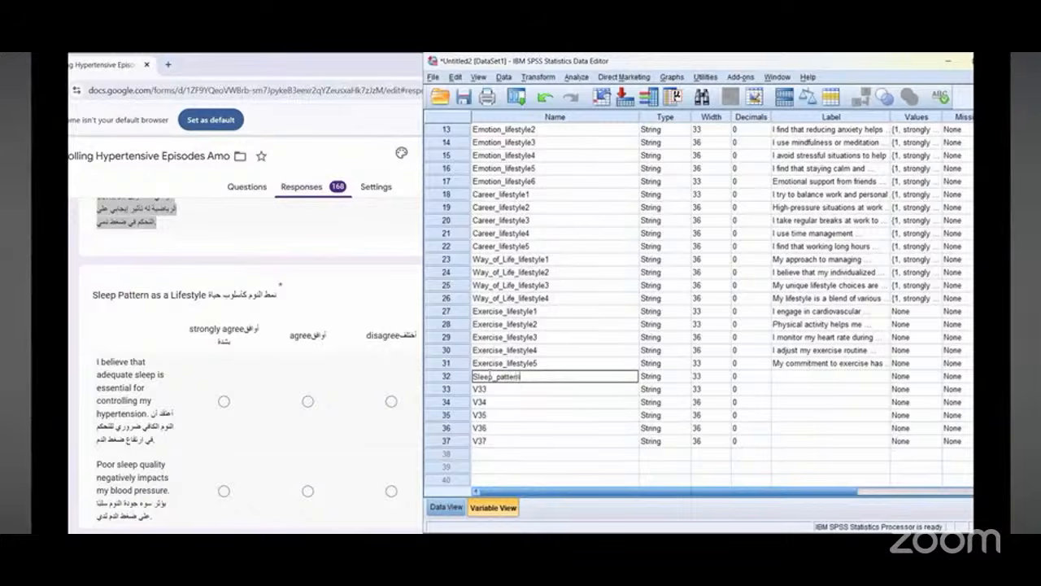
Step: Finish renaming variable 32 as Sleep_pattern_lifestyle1 and select its label cell
text(leep_pattern_lifestyle1)
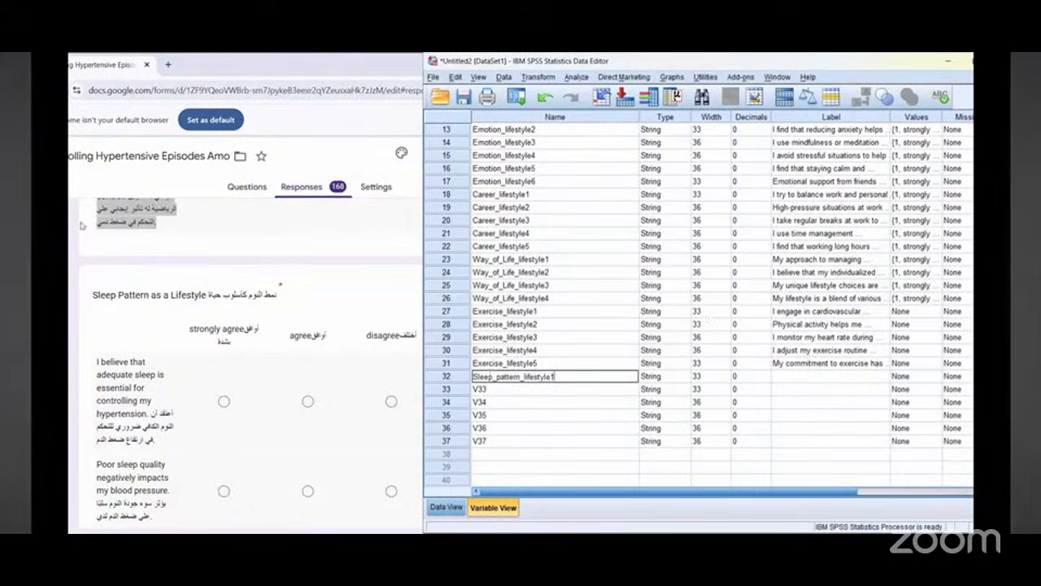
scroll(146, 332, down, 1)
click(796, 378)
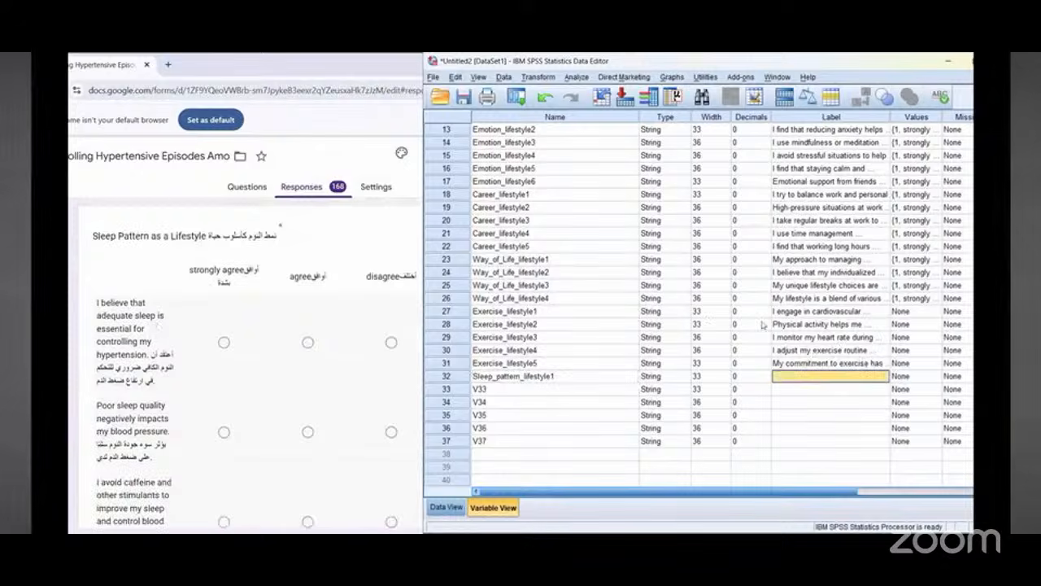
triple_click(115, 314)
right_click(113, 316)
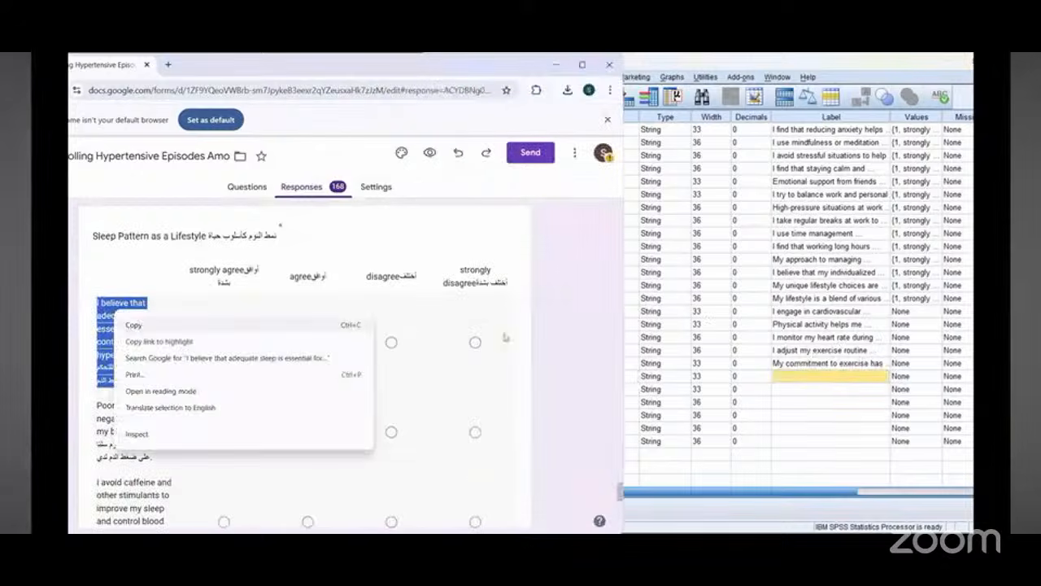
click(130, 327)
click(801, 378)
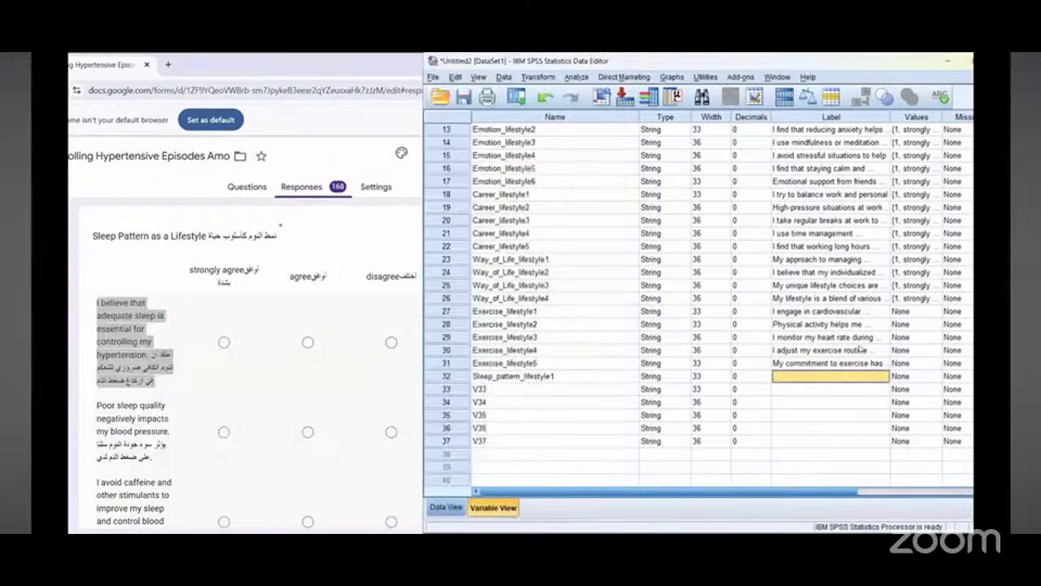
Step: Copy the value labels of Way_of_Life_lifestyle4 to Exercise_lifestyle1 through Exercise_lifestyle5
click(917, 299)
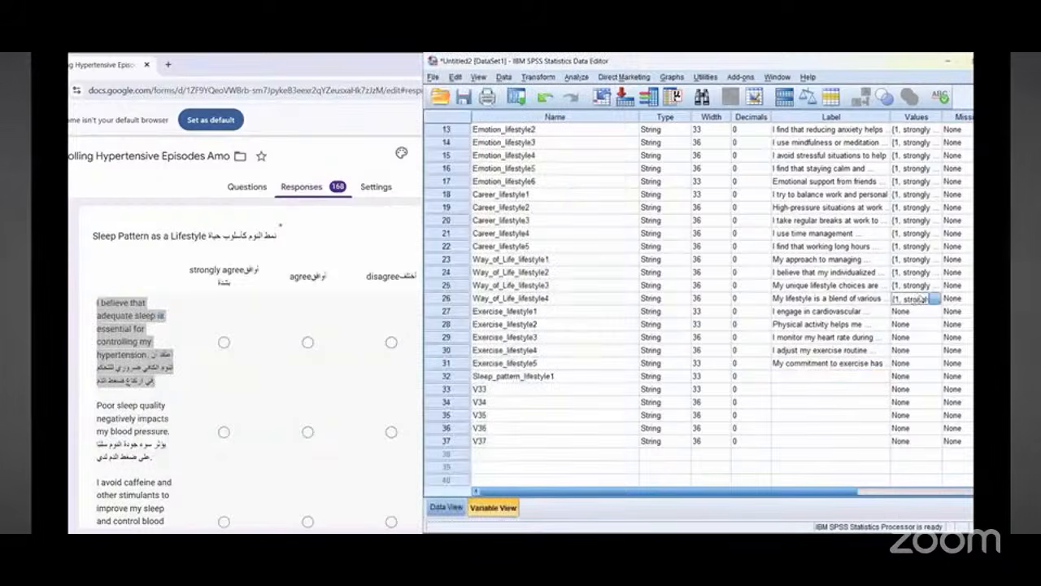
right_click(917, 300)
click(915, 308)
drag(915, 312, 907, 365)
right_click(907, 365)
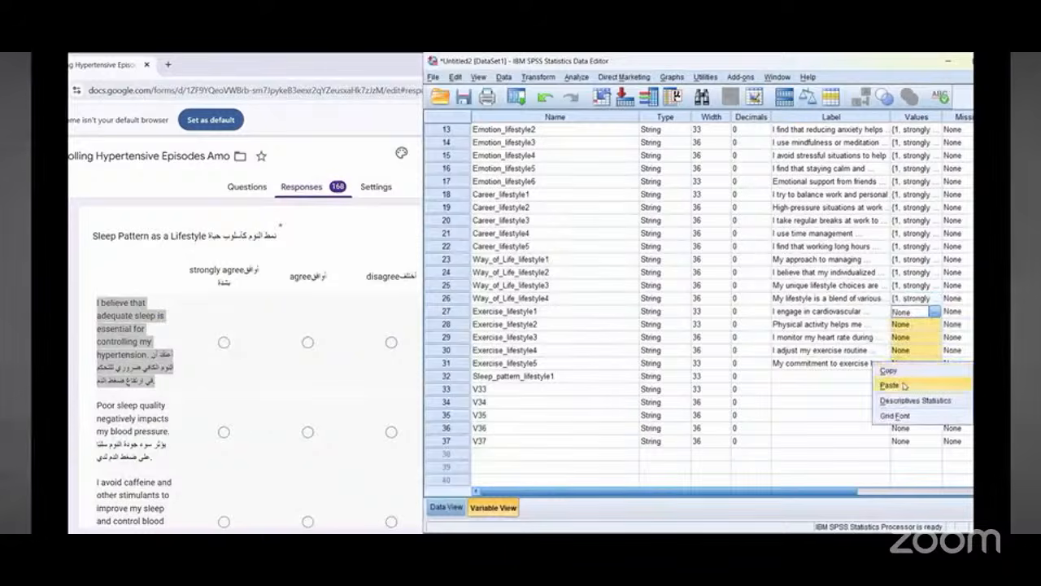
click(918, 377)
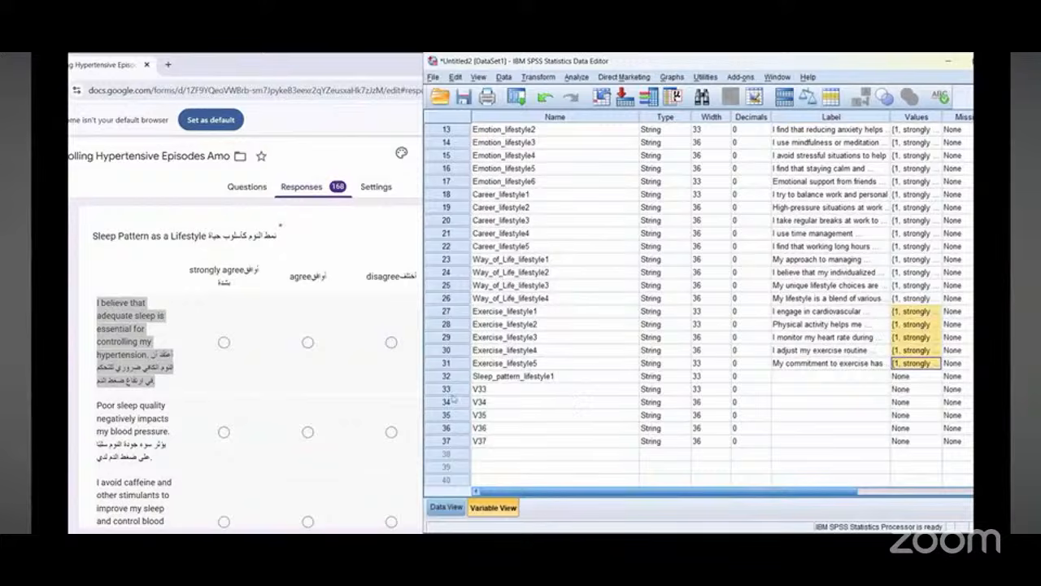
Step: Label Sleep_pattern_lifestyle1 with the form's copied bilingual question "I believe that adequate sleep is essential for controlling my hypertension"
click(804, 378)
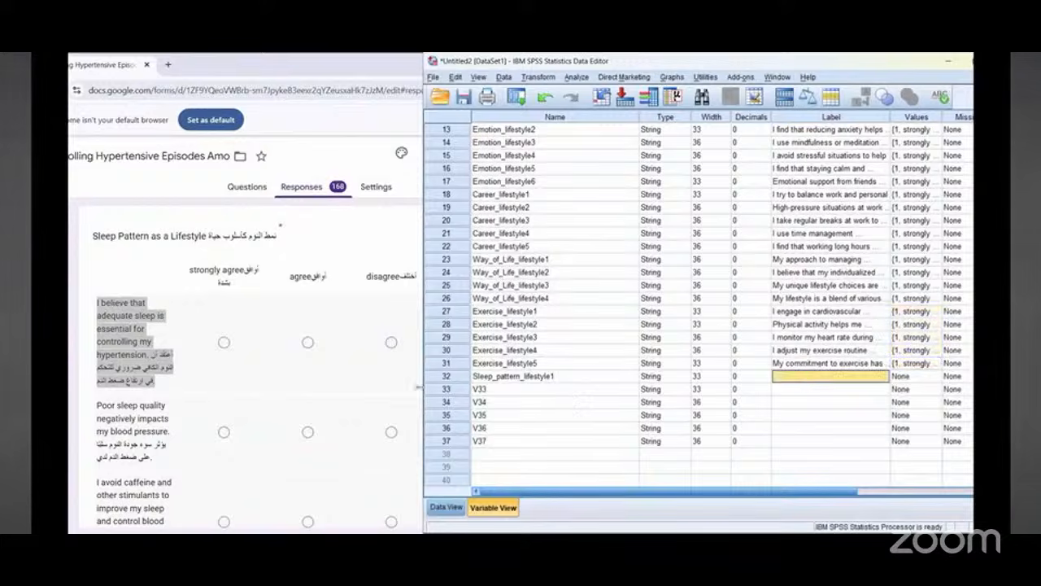
right_click(119, 331)
click(139, 342)
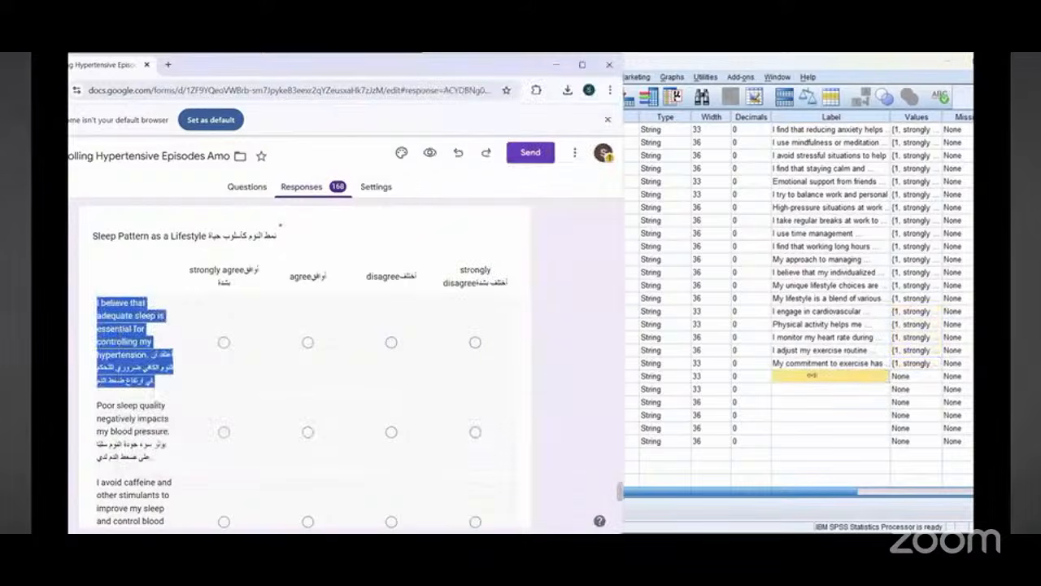
right_click(811, 376)
click(819, 399)
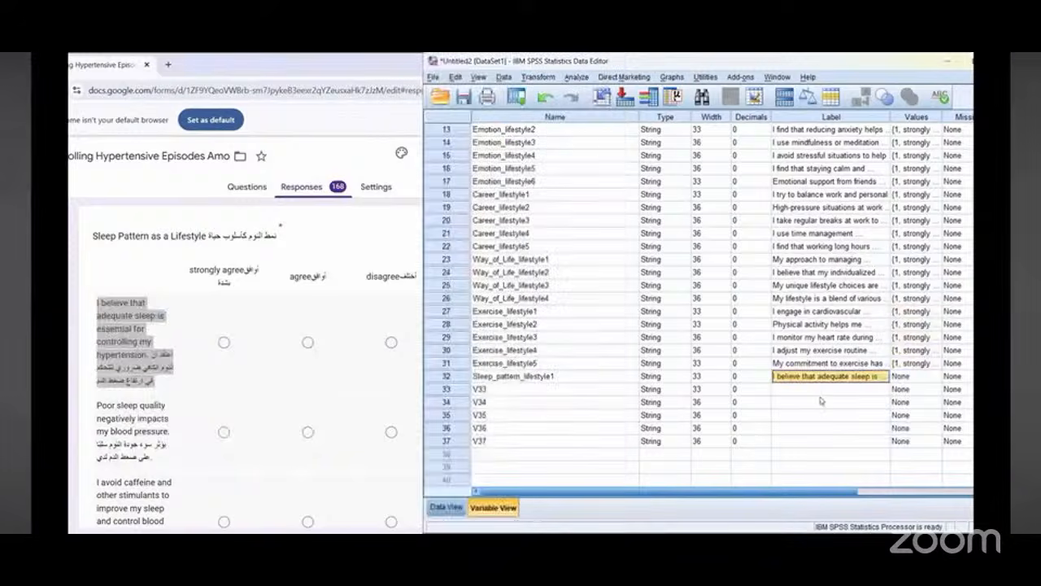
Step: Copy variable 32's name and reuse it to rename variable 33 as Sleep_pattern_lifestyle2
double_click(486, 375)
right_click(485, 375)
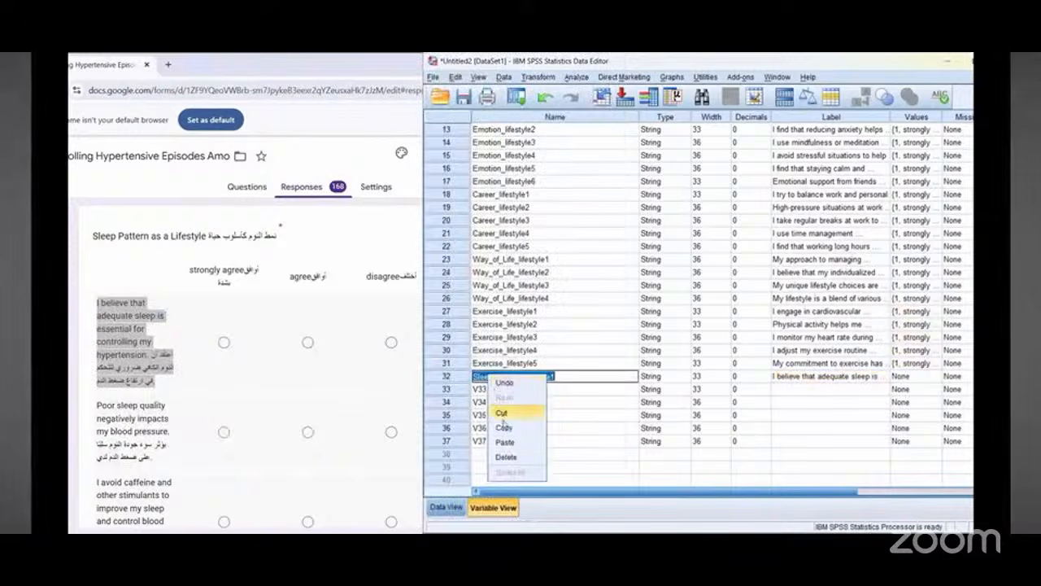
click(504, 425)
double_click(479, 388)
right_click(484, 390)
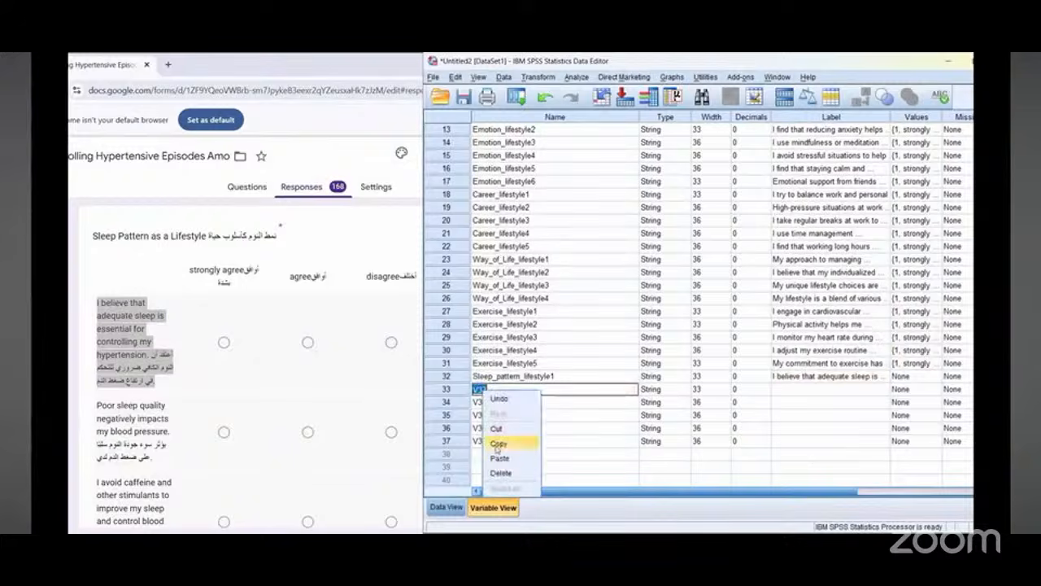
click(499, 458)
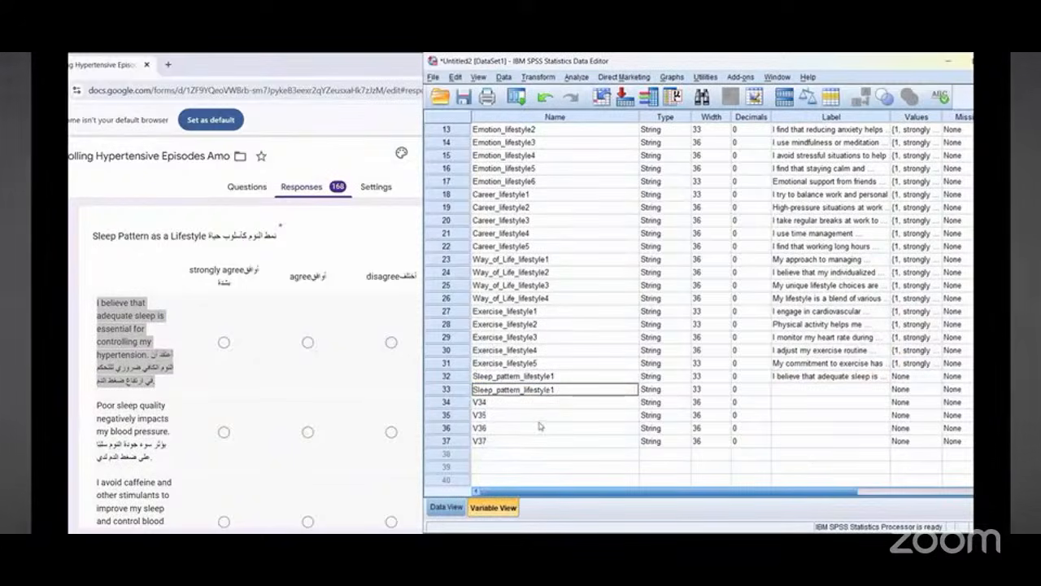
key(BackSpace)
text(2)
click(480, 401)
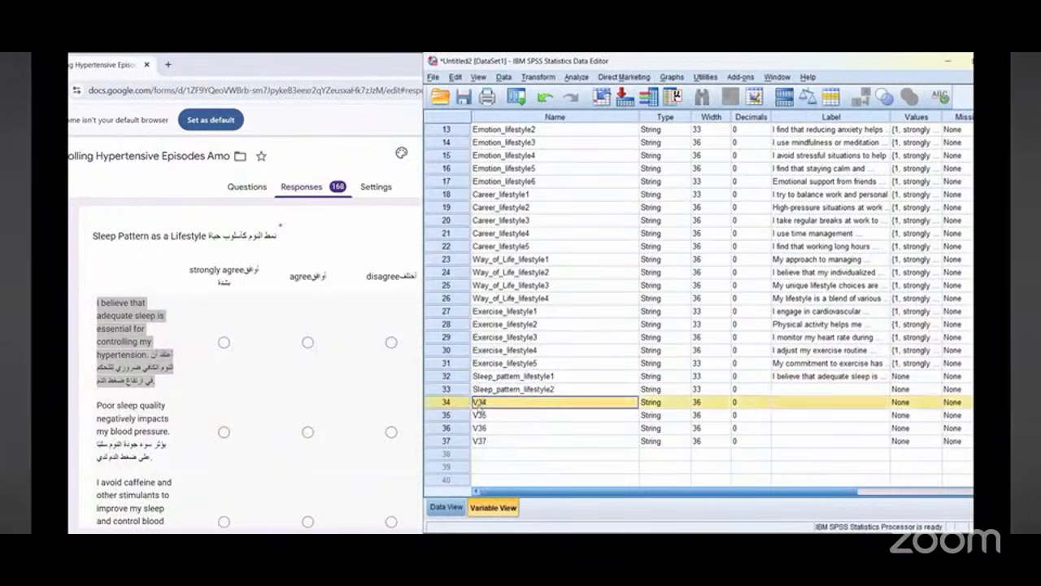
Step: Rename variables 34 and 35 as Sleep_pattern_lifestyle3 and Sleep_pattern_lifestyle4 from the copied name
double_click(480, 402)
right_click(482, 402)
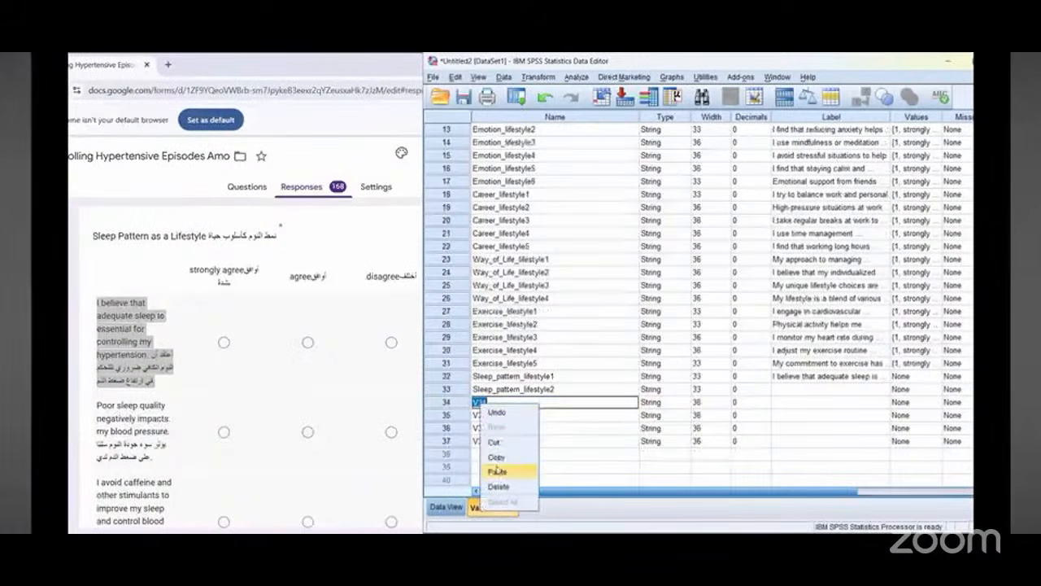
click(498, 471)
text(3)
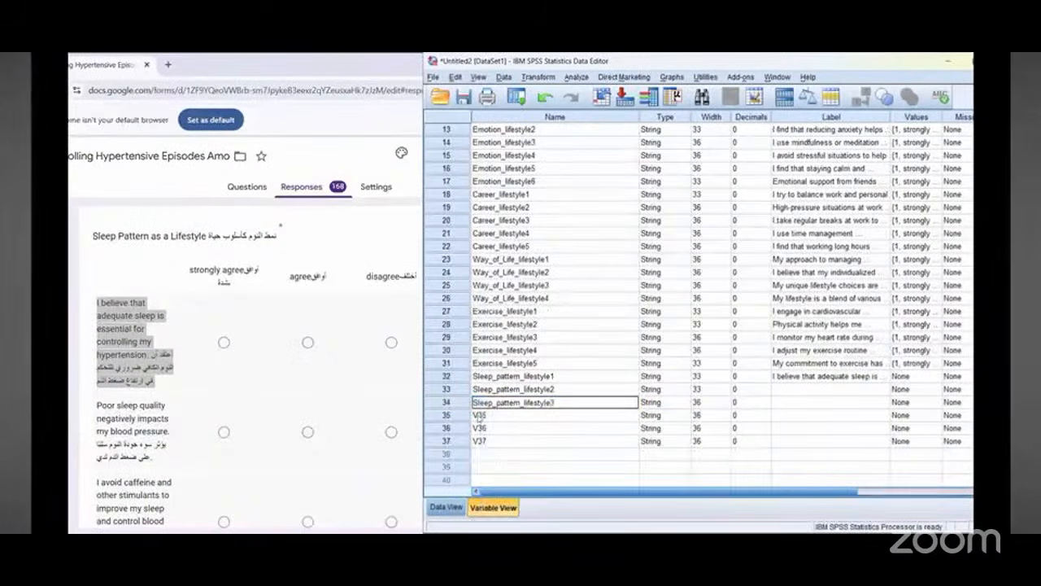
click(480, 415)
double_click(480, 414)
right_click(482, 416)
click(496, 484)
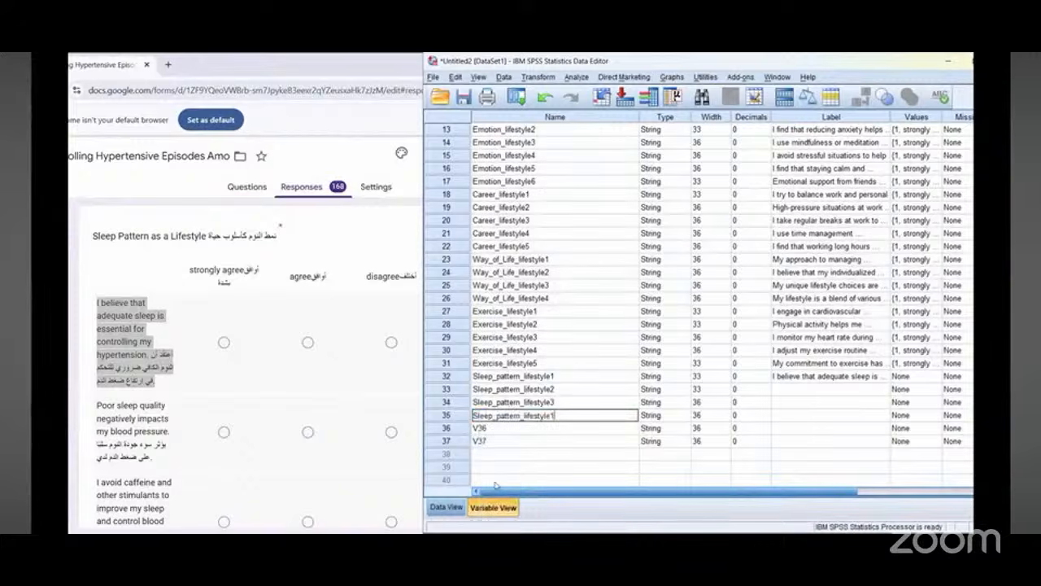
text(4)
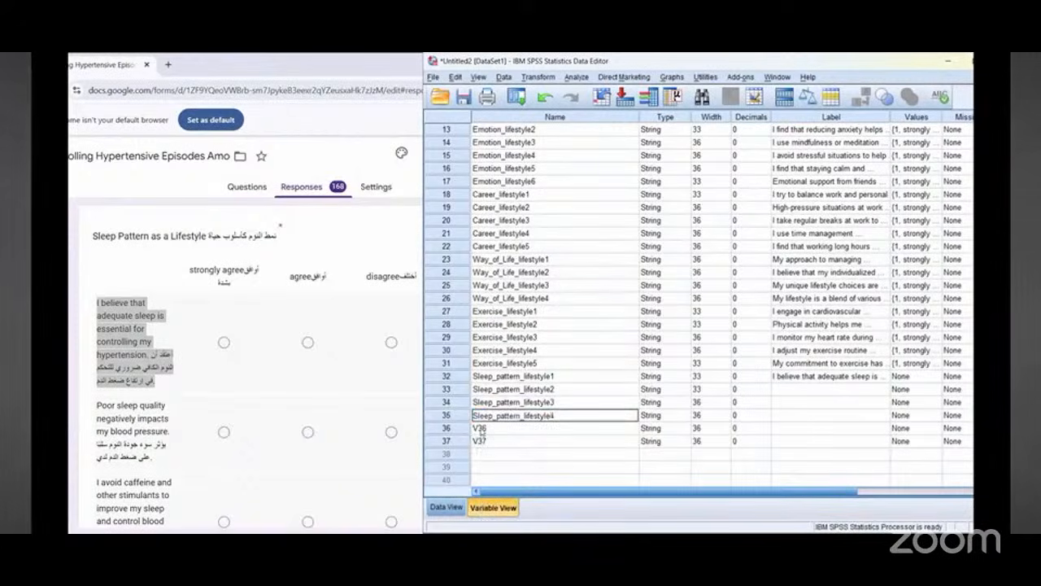
Step: Rename variables 36 and 37 as Sleep_pattern_lifestyle5 and Sleep_pattern_lifestyle6 from the copied name
double_click(478, 428)
right_click(481, 429)
click(496, 496)
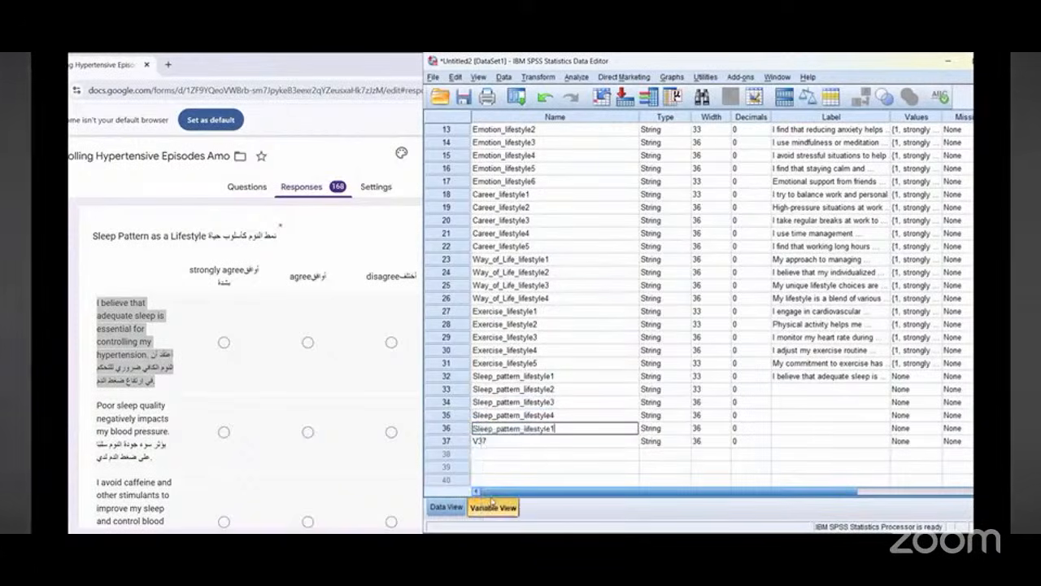
key(BackSpace)
text(5)
double_click(478, 441)
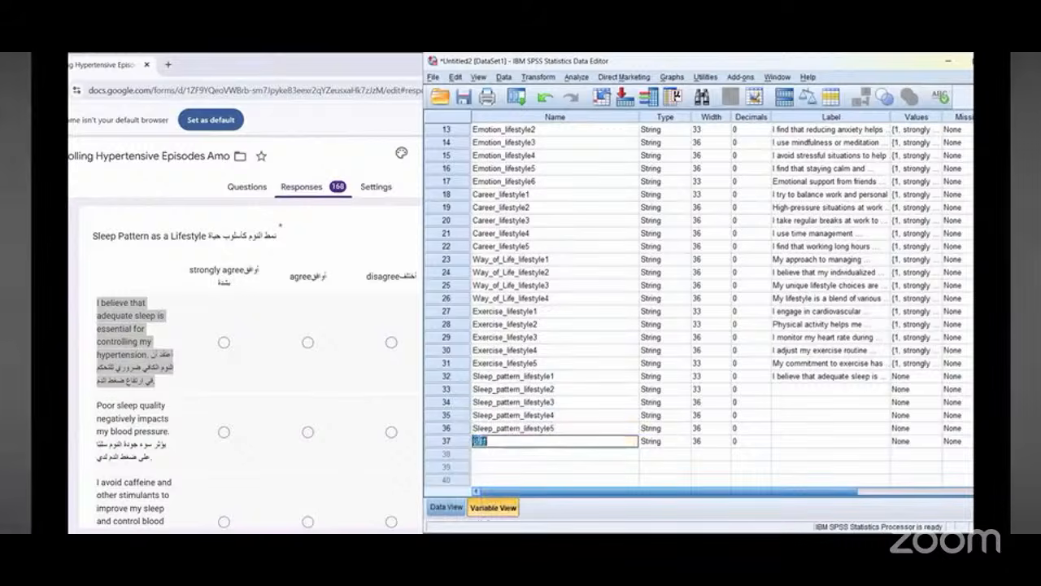
right_click(481, 442)
click(494, 507)
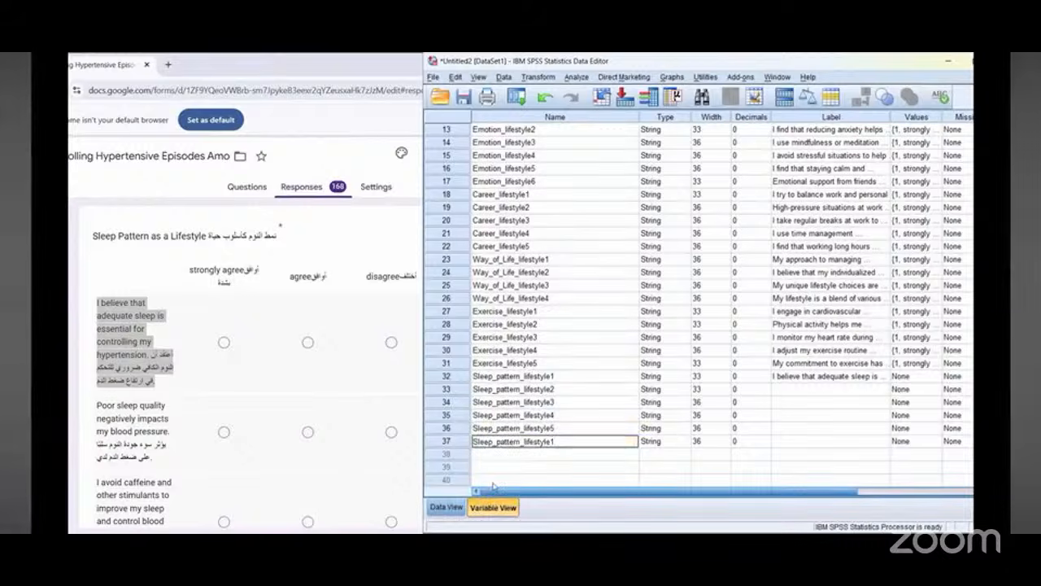
key(BackSpace)
text(6)
Step: Label Sleep_pattern_lifestyle2 with the copied bilingual question "Poor sleep quality negatively impacts my blood pressure"
click(802, 387)
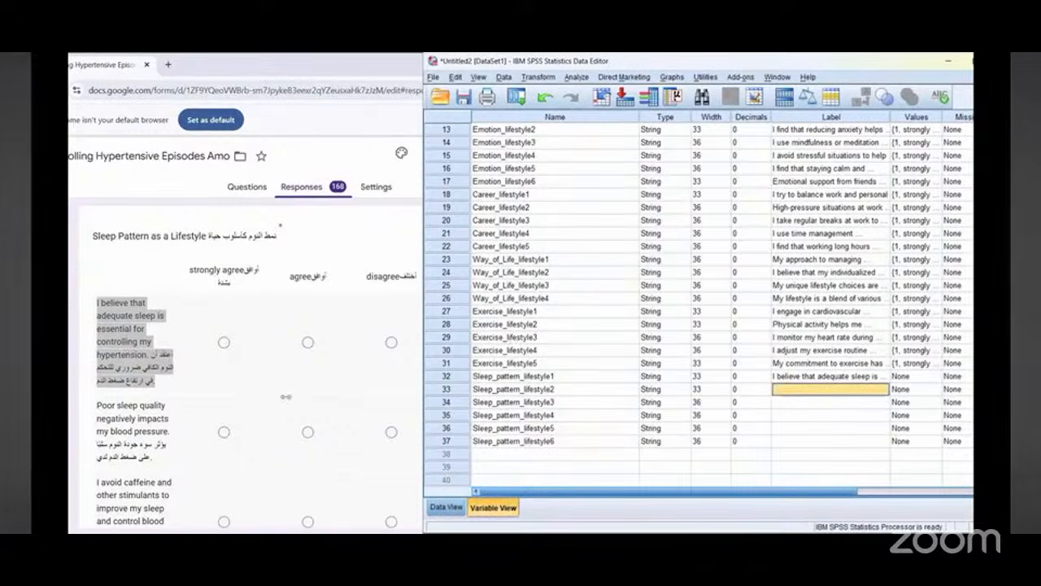
scroll(130, 334, down, 1)
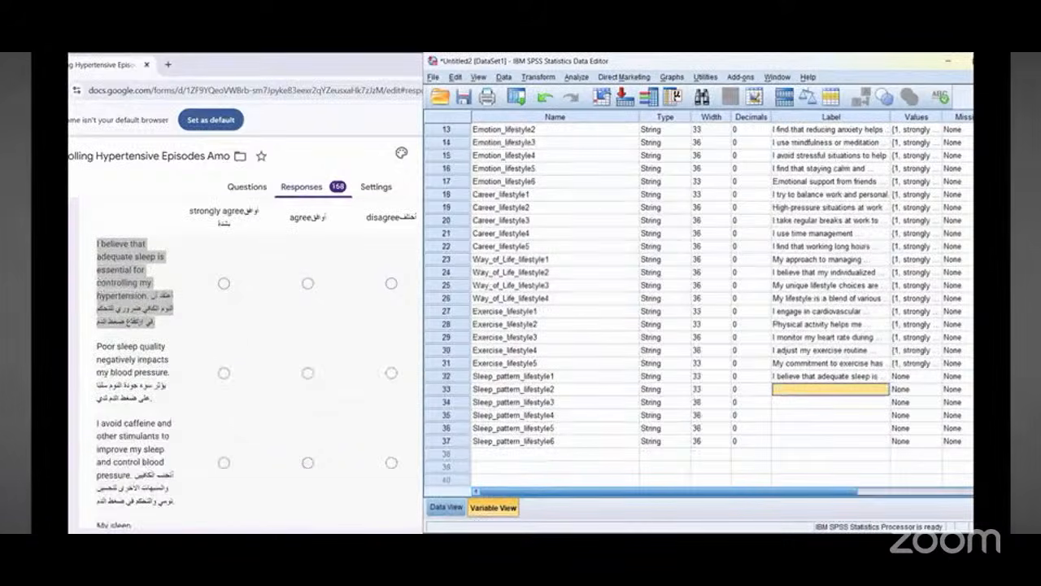
scroll(130, 333, up, 1)
scroll(131, 333, down, 1)
scroll(119, 286, down, 1)
triple_click(119, 291)
right_click(118, 296)
click(132, 302)
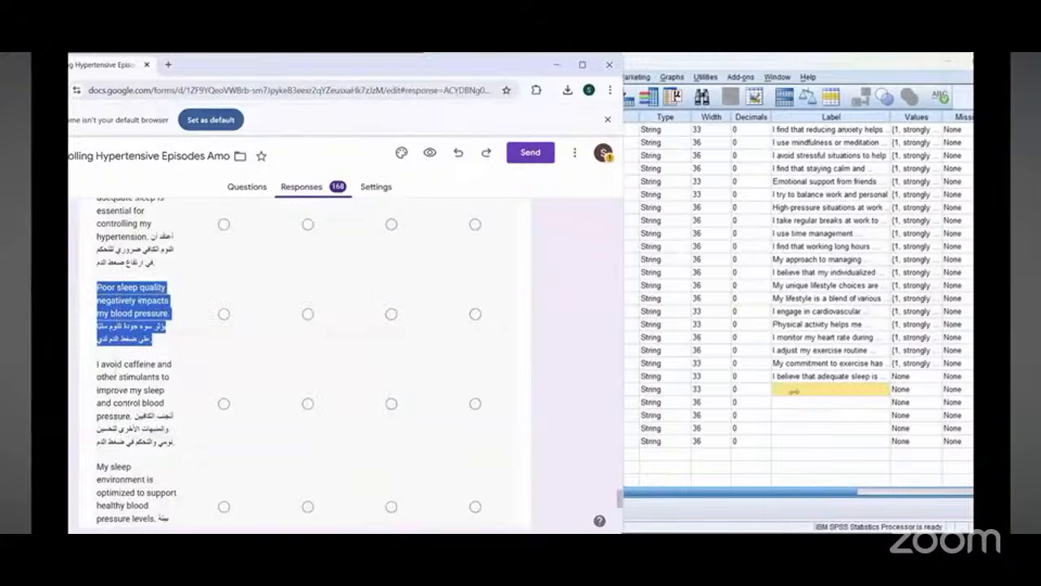
right_click(801, 389)
click(813, 460)
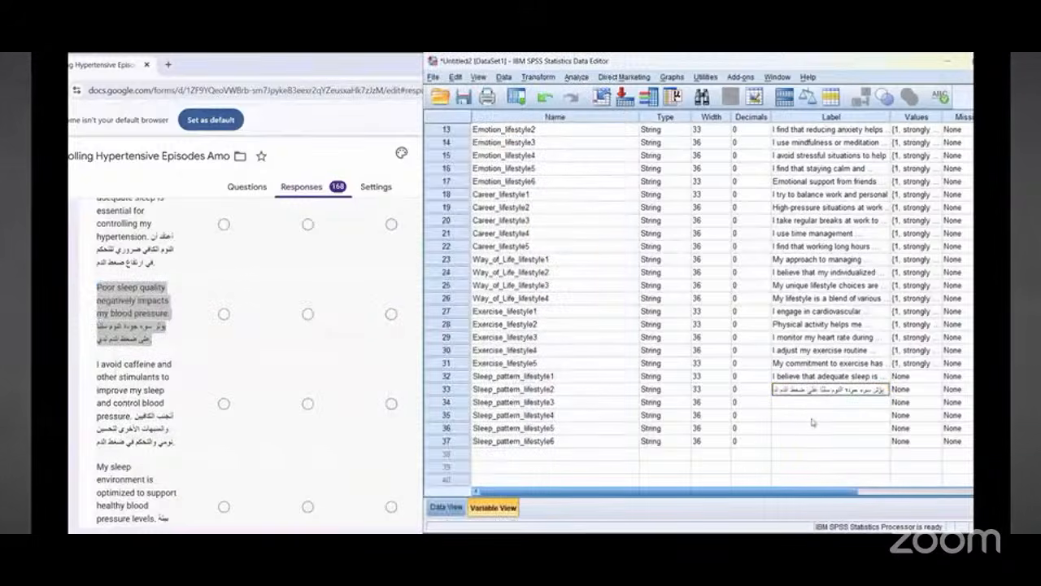
Step: Label Sleep_pattern_lifestyle3 with the copied bilingual question "I avoid caffeine and other stimulants to improve my sleep and control blood pressure"
triple_click(131, 390)
right_click(134, 393)
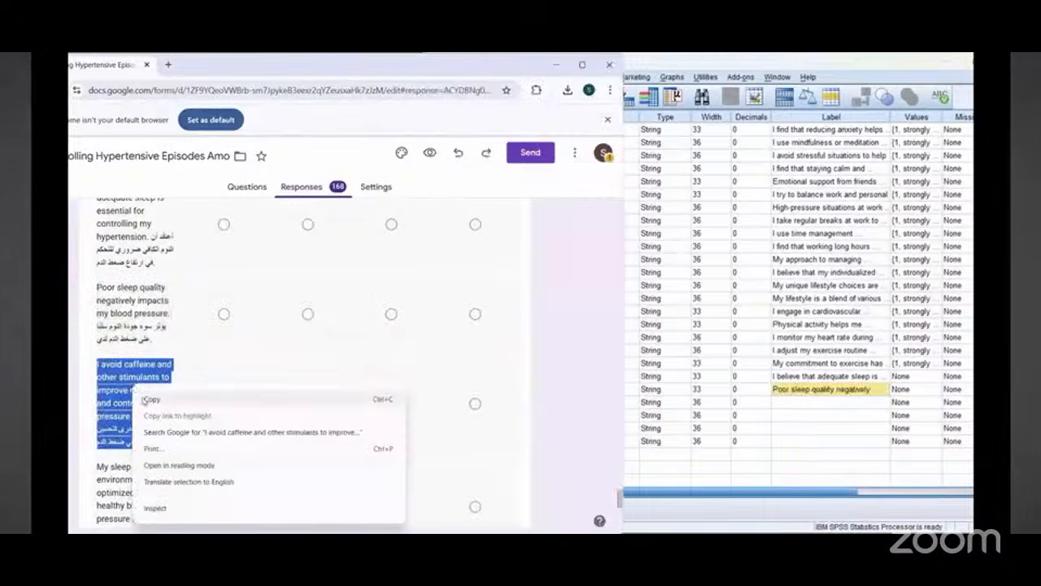
click(148, 400)
right_click(810, 408)
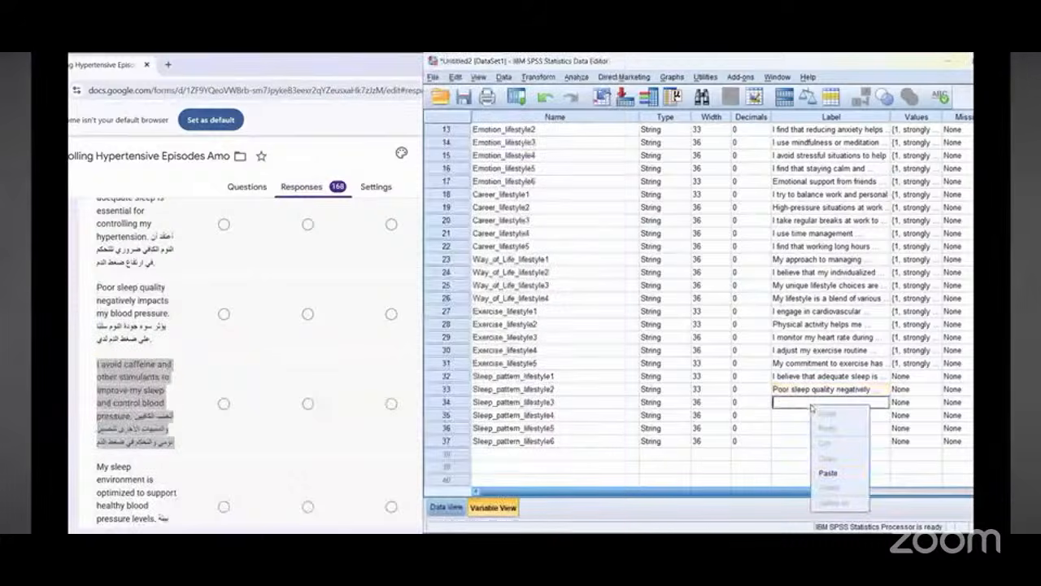
click(816, 478)
Step: Label Sleep_pattern_lifestyle4 with the copied bilingual question "My sleep environment is optimized to support healthy blood pressure levels"
scroll(144, 342, down, 2)
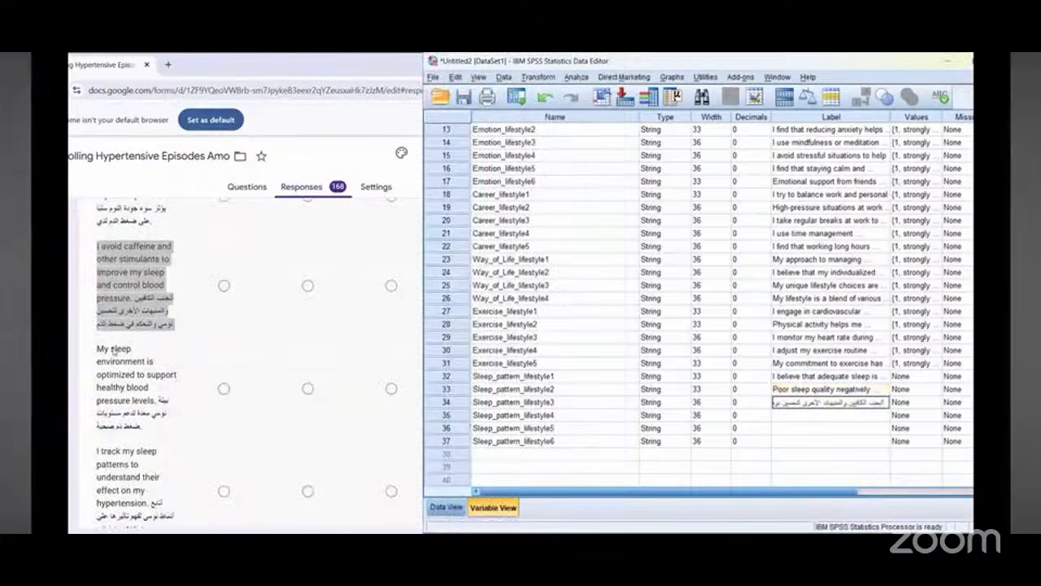
triple_click(114, 350)
right_click(122, 355)
click(140, 364)
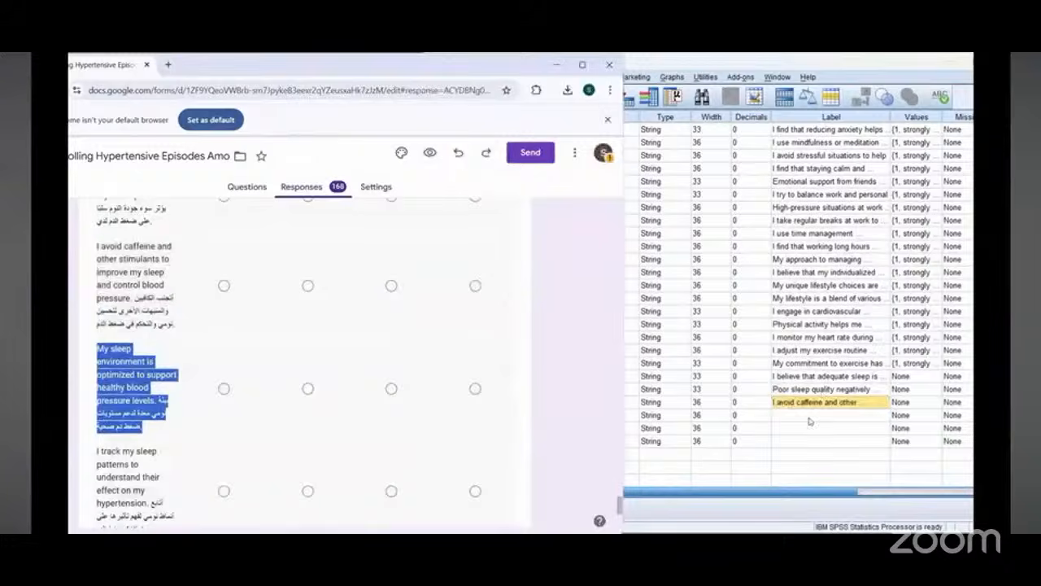
right_click(810, 420)
click(818, 484)
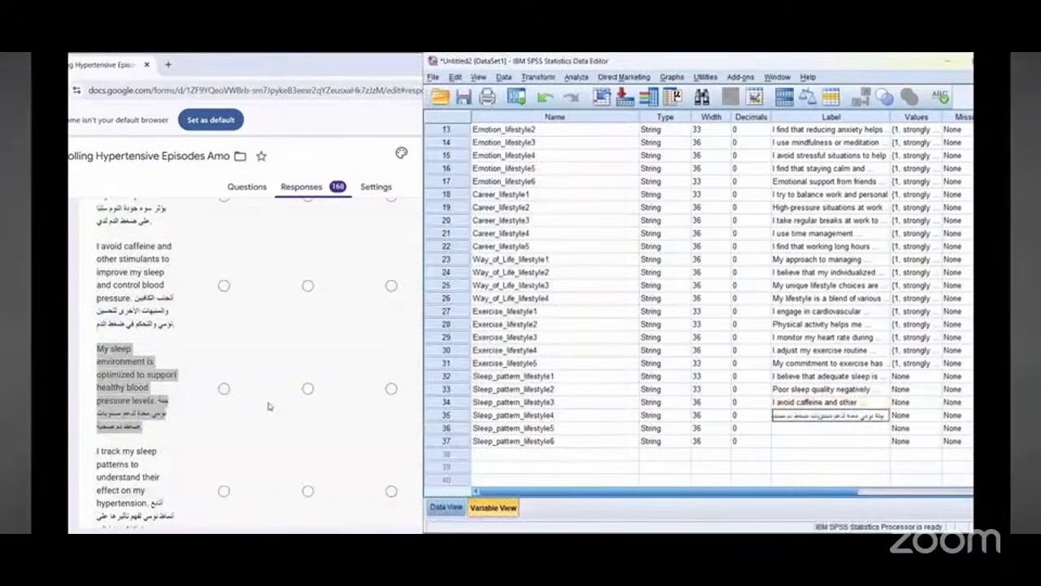
Step: Label Sleep_pattern_lifestyle5 with the copied bilingual question "I track my sleep patterns to understand their effect on my hypertension"
scroll(126, 342, down, 2)
triple_click(126, 341)
right_click(122, 349)
click(140, 362)
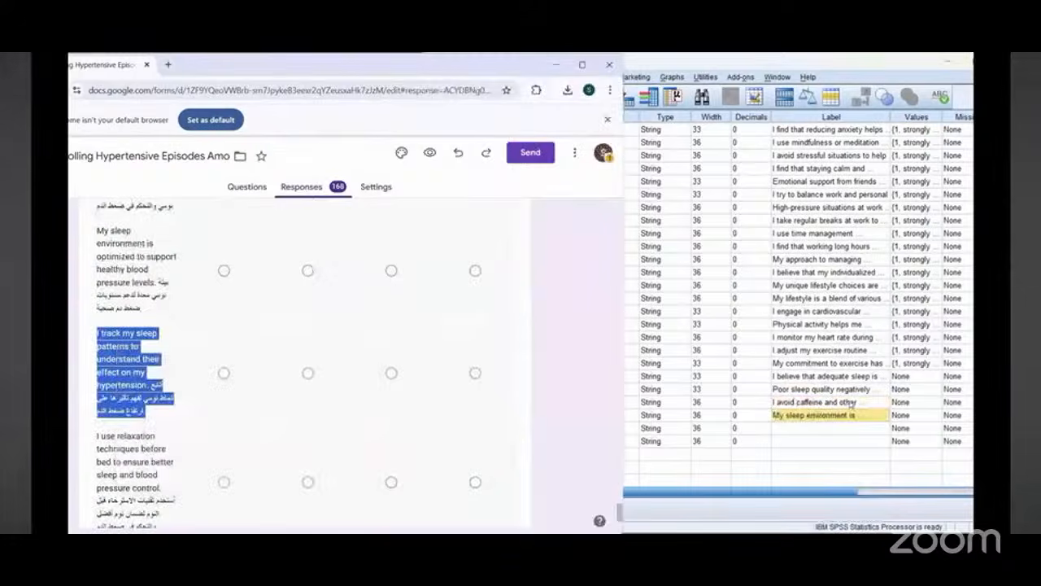
click(813, 427)
right_click(814, 428)
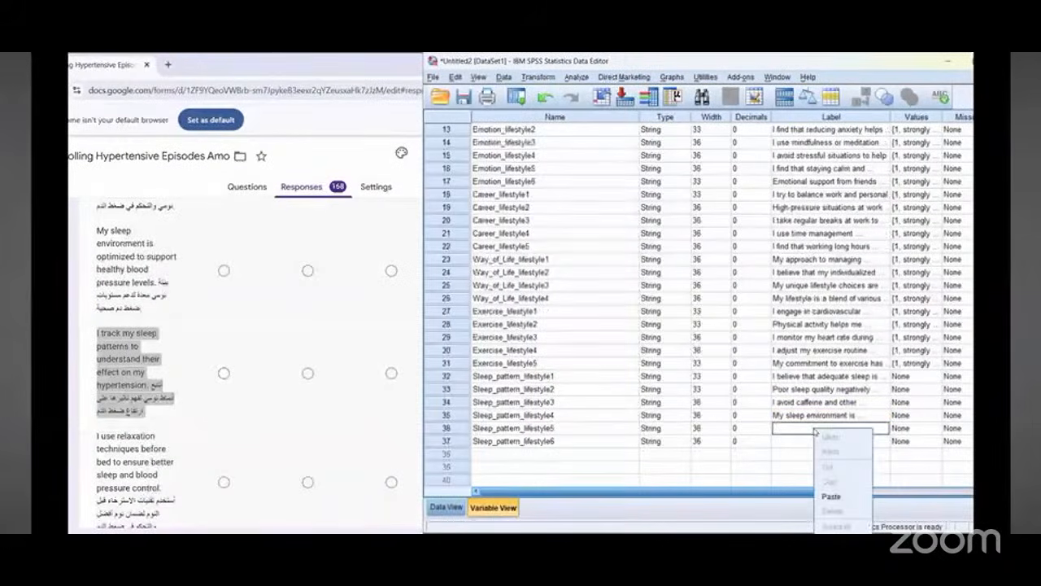
click(829, 496)
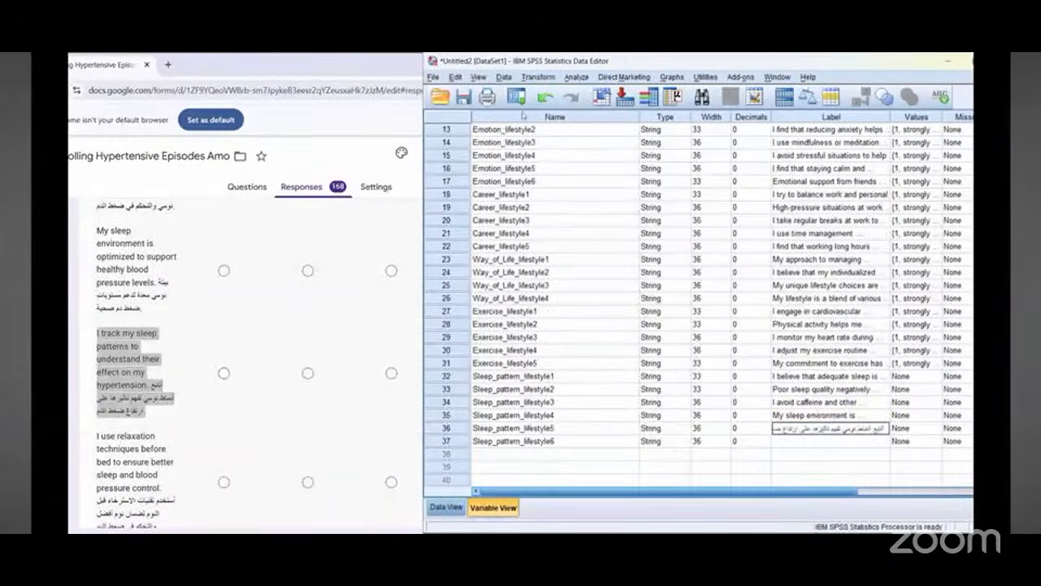
Step: Label Sleep_pattern_lifestyle6 with the copied bilingual question "I use relaxation techniques before bed to ensure better sleep and blood pressure control"
click(128, 446)
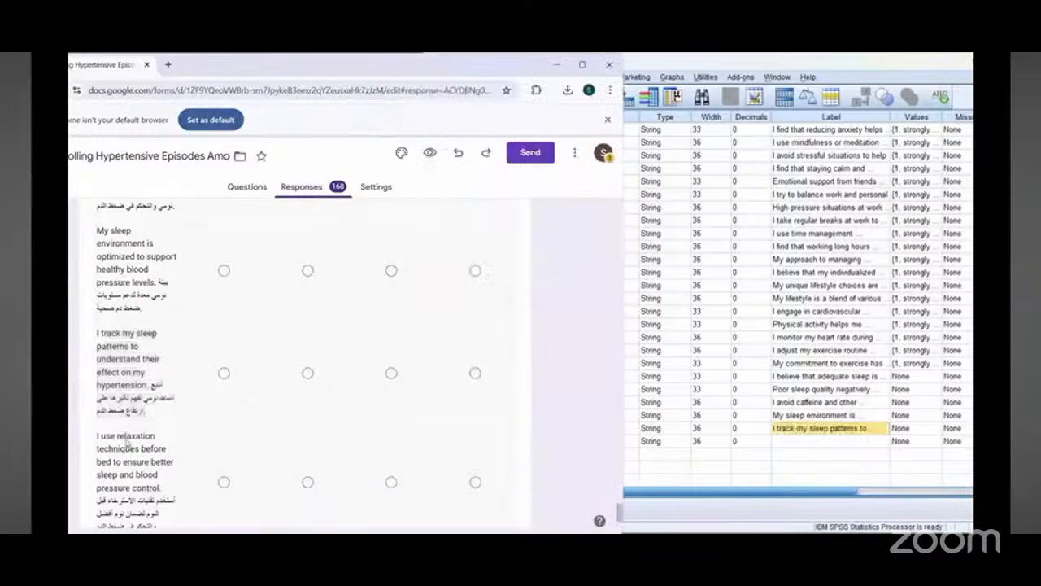
scroll(127, 443, down, 1)
triple_click(130, 373)
right_click(132, 379)
click(139, 380)
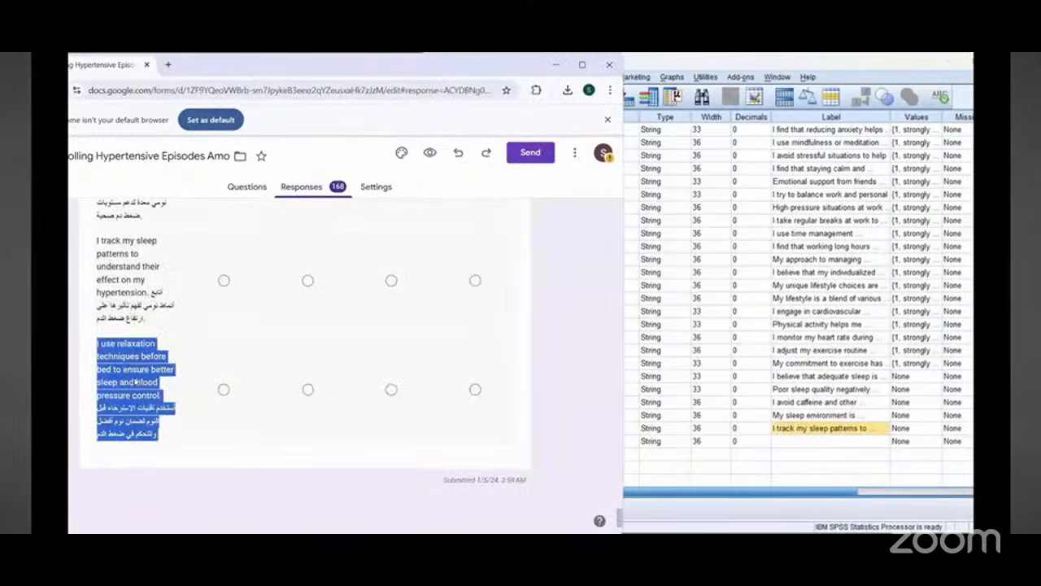
right_click(802, 446)
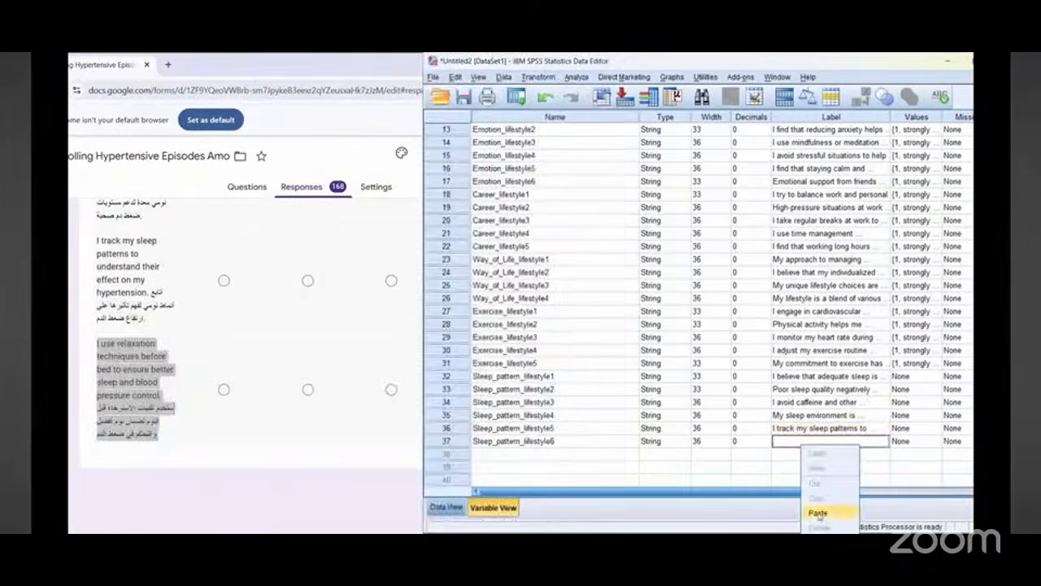
click(818, 514)
Step: Copy the value labels of Exercise_lifestyle5 to Sleep_pattern_lifestyle1 through Sleep_pattern_lifestyle6
click(909, 364)
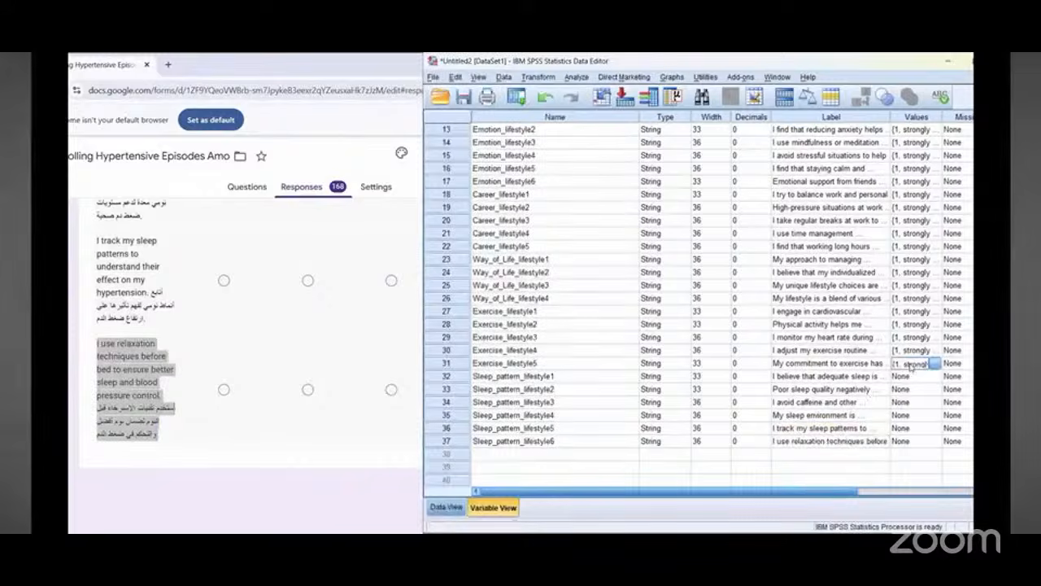
right_click(911, 365)
click(905, 375)
drag(911, 377, 907, 442)
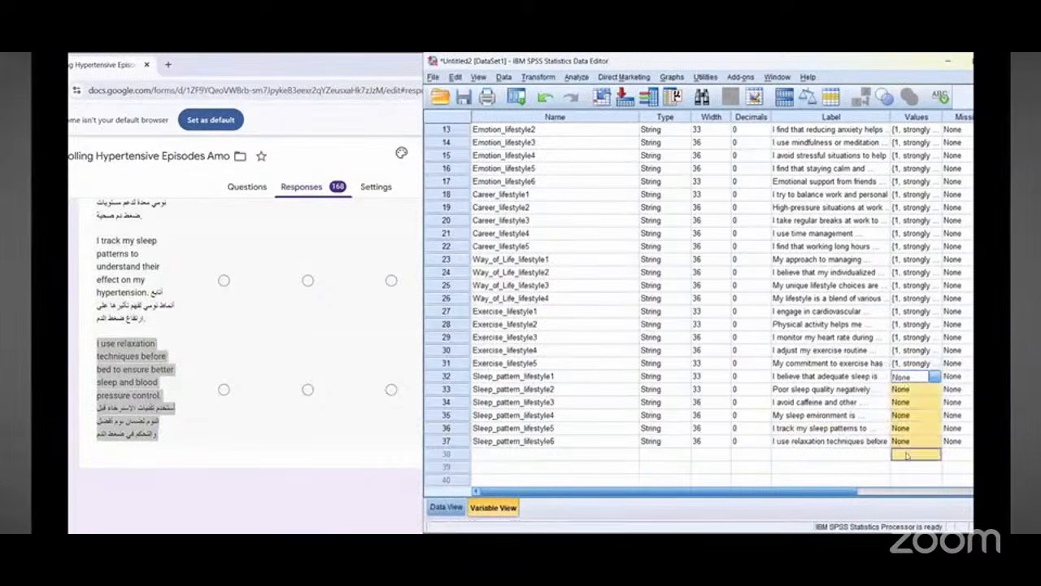
right_click(907, 441)
click(895, 464)
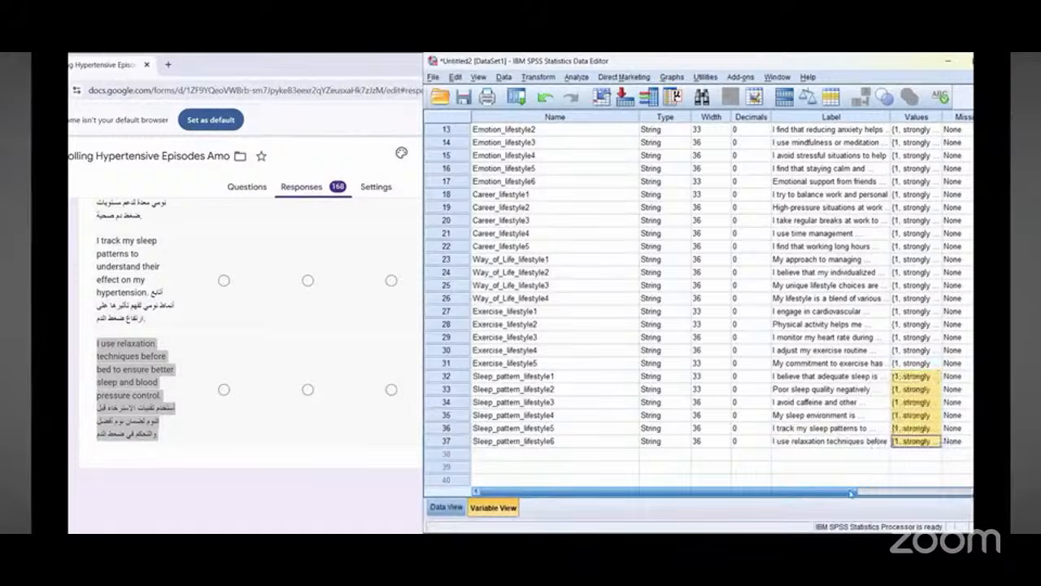
Step: Set the measurement level of variables 6 through 23 to Ordinal
drag(810, 491, 960, 492)
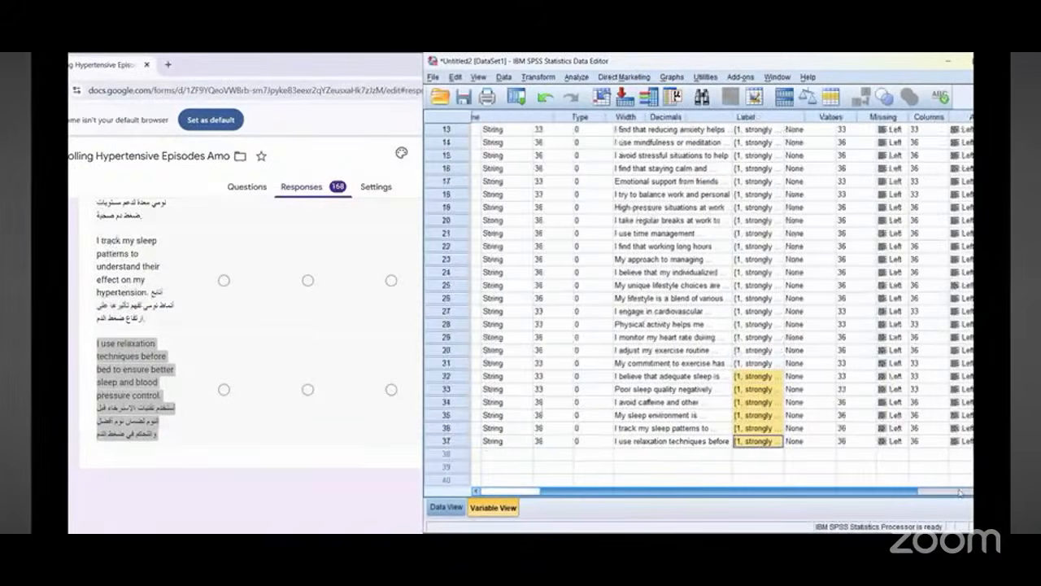
scroll(889, 273, up, 1)
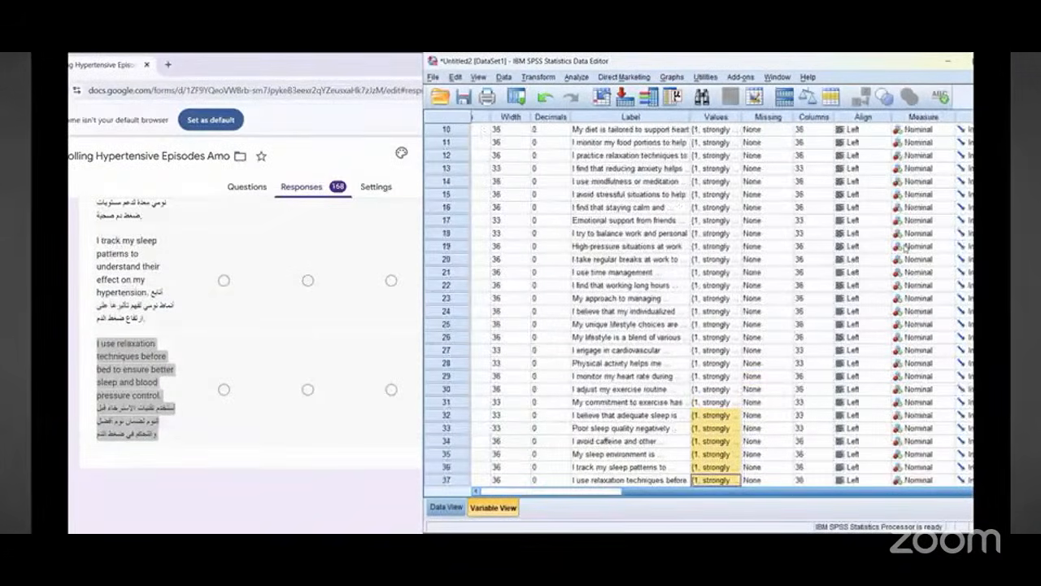
scroll(906, 244, up, 2)
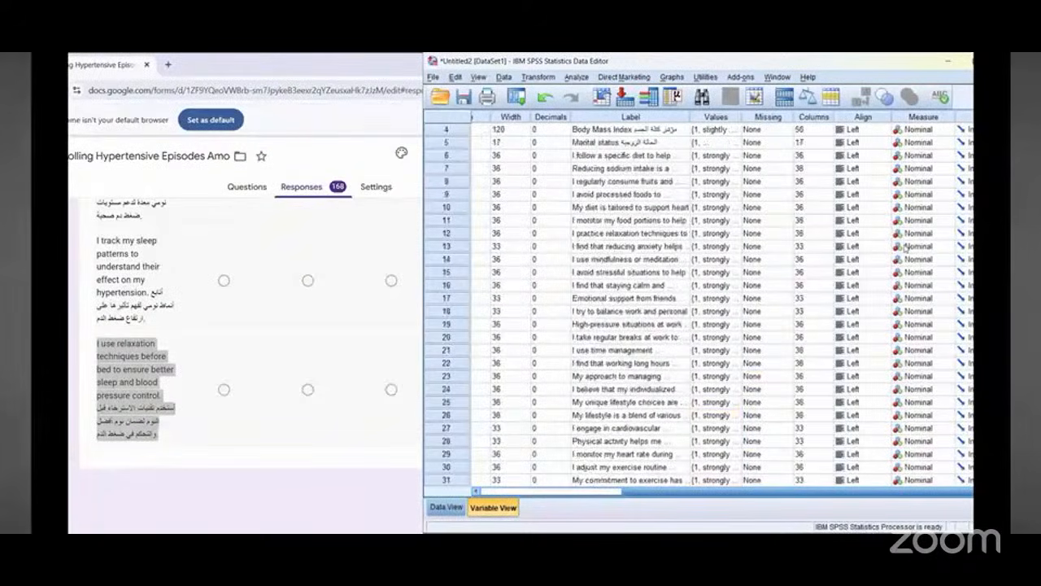
scroll(716, 140, up, 1)
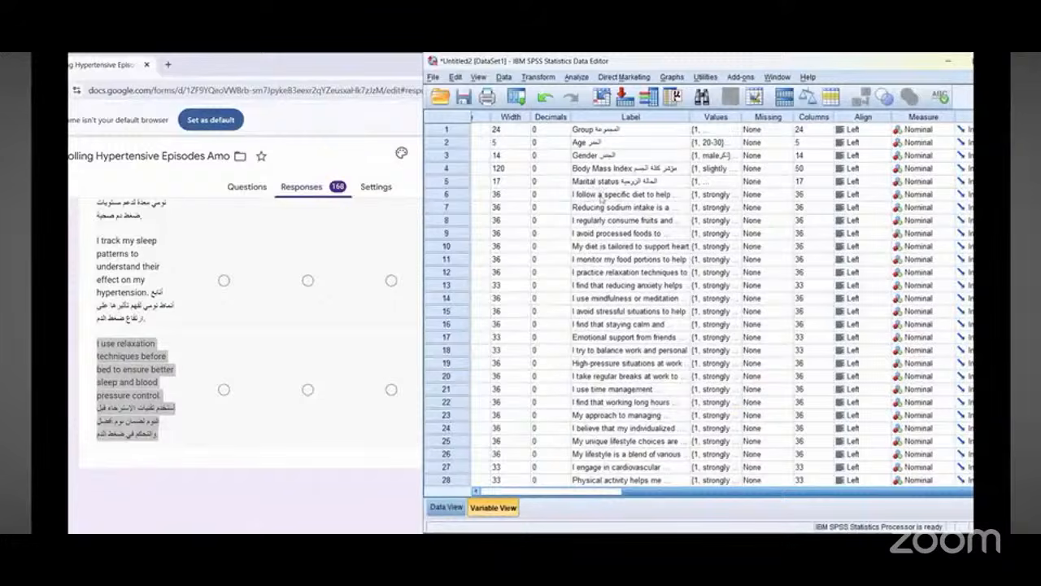
click(923, 198)
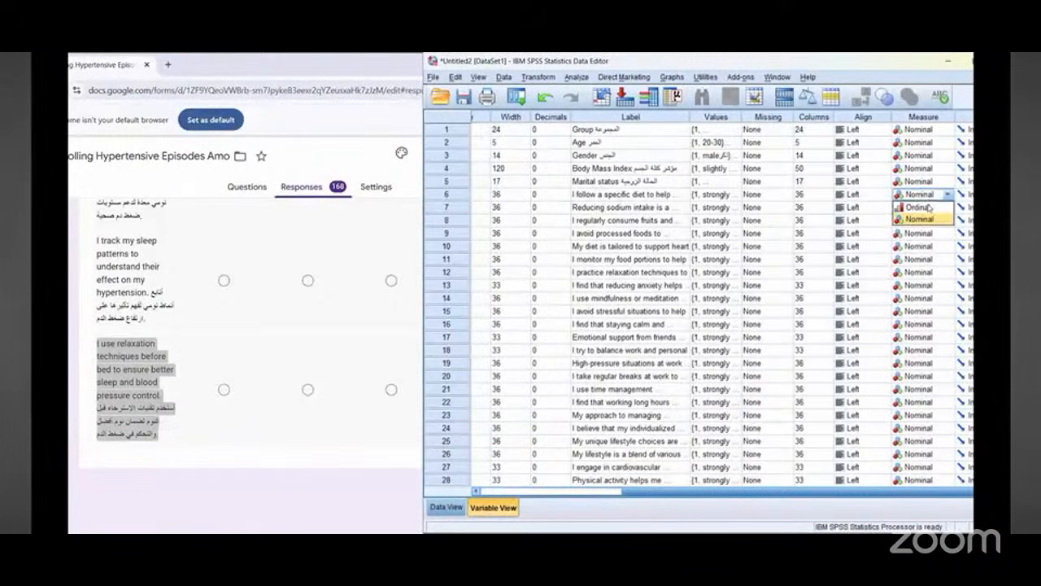
click(925, 210)
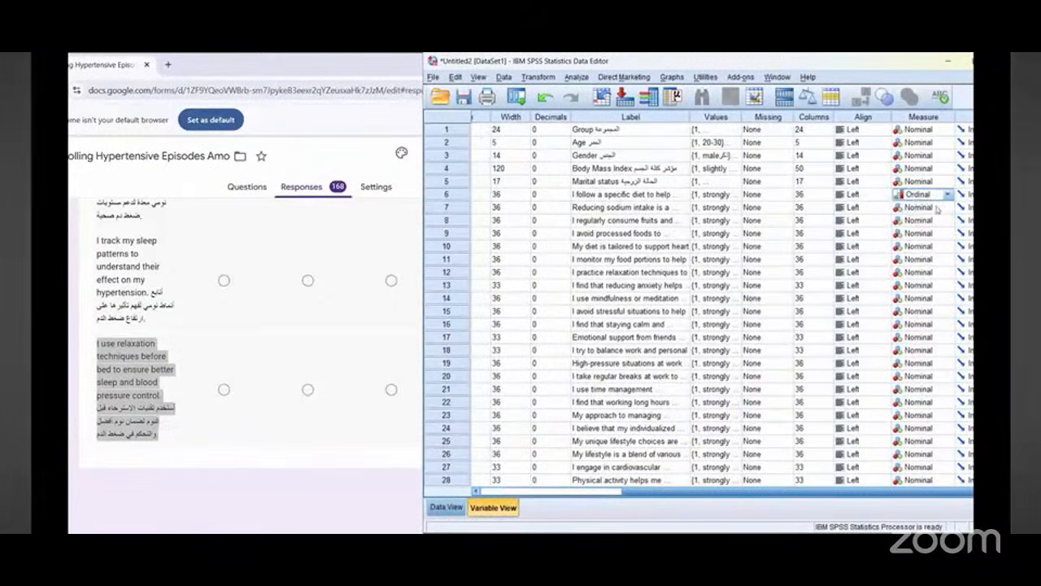
click(935, 208)
click(919, 220)
click(920, 220)
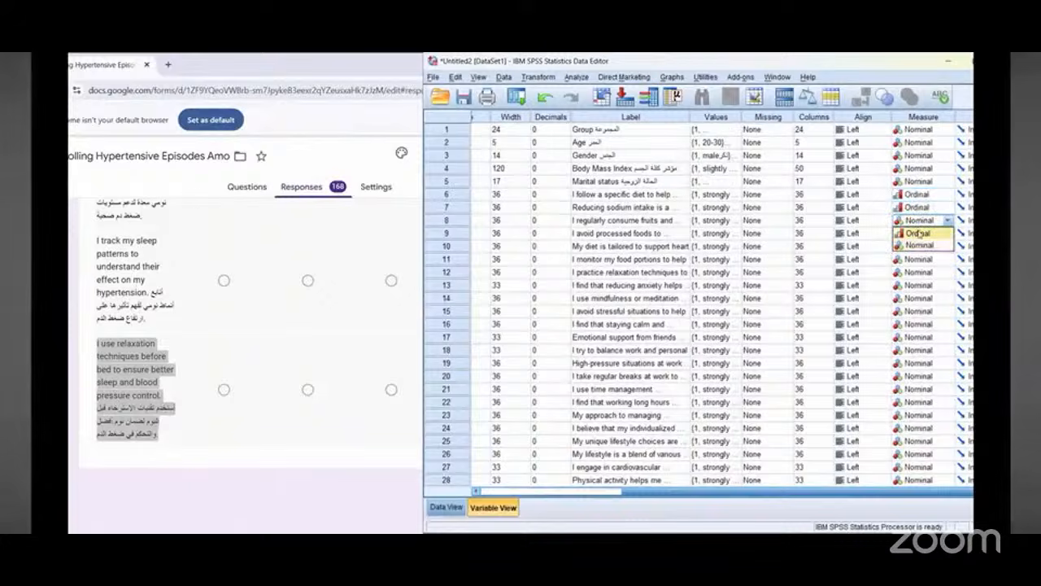
click(917, 233)
click(919, 233)
click(918, 246)
click(919, 246)
click(919, 246)
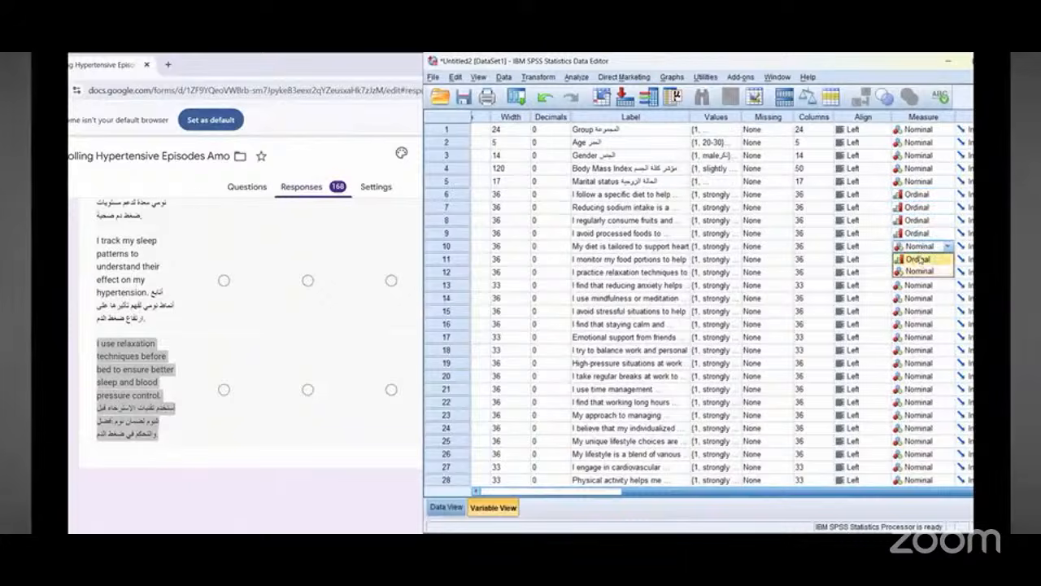
click(919, 258)
click(919, 259)
click(920, 259)
click(919, 272)
click(919, 271)
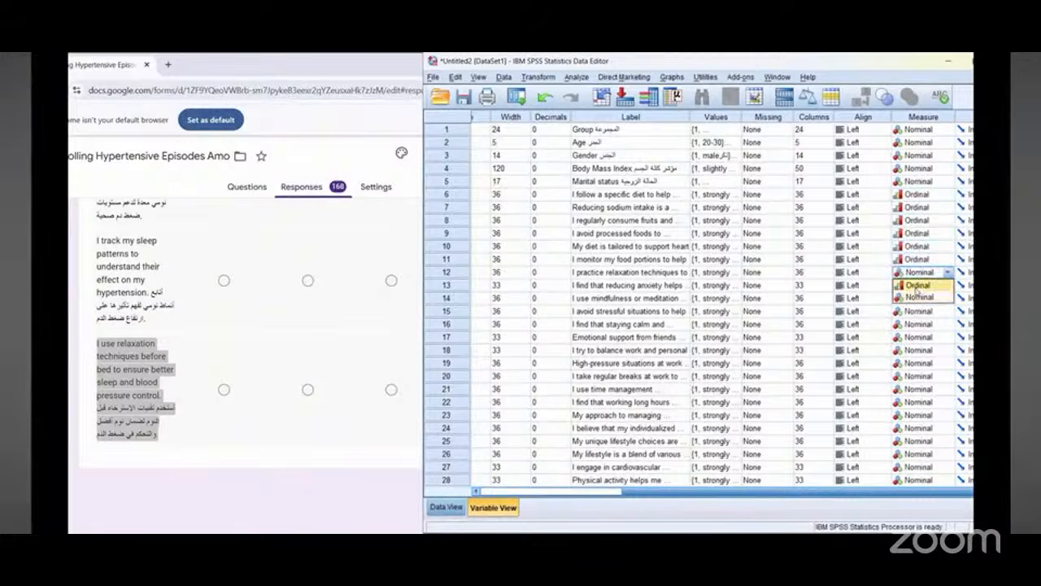
click(919, 284)
click(919, 285)
click(918, 298)
click(919, 298)
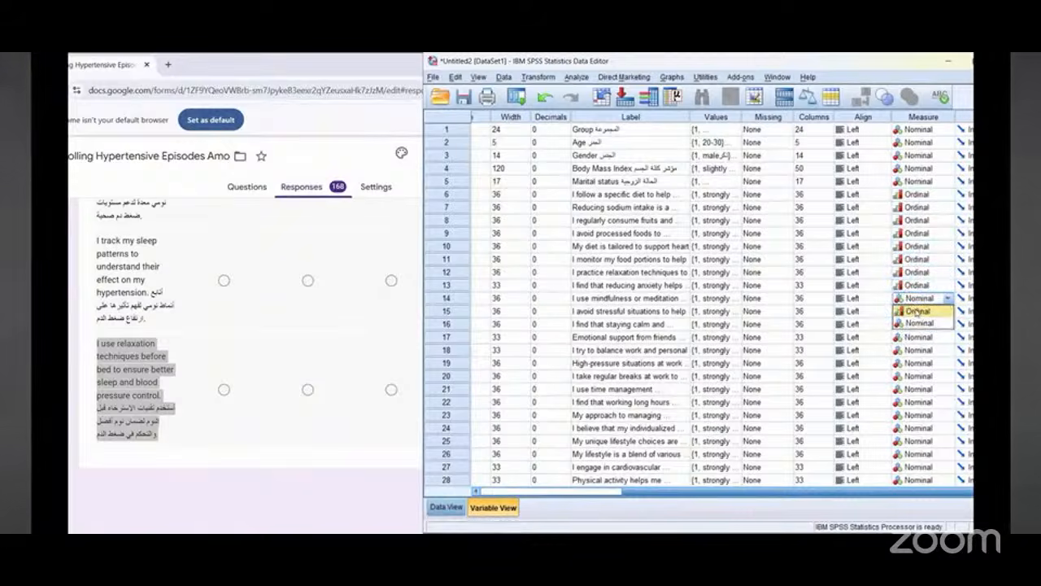
click(919, 310)
click(919, 311)
click(917, 323)
click(915, 324)
click(917, 336)
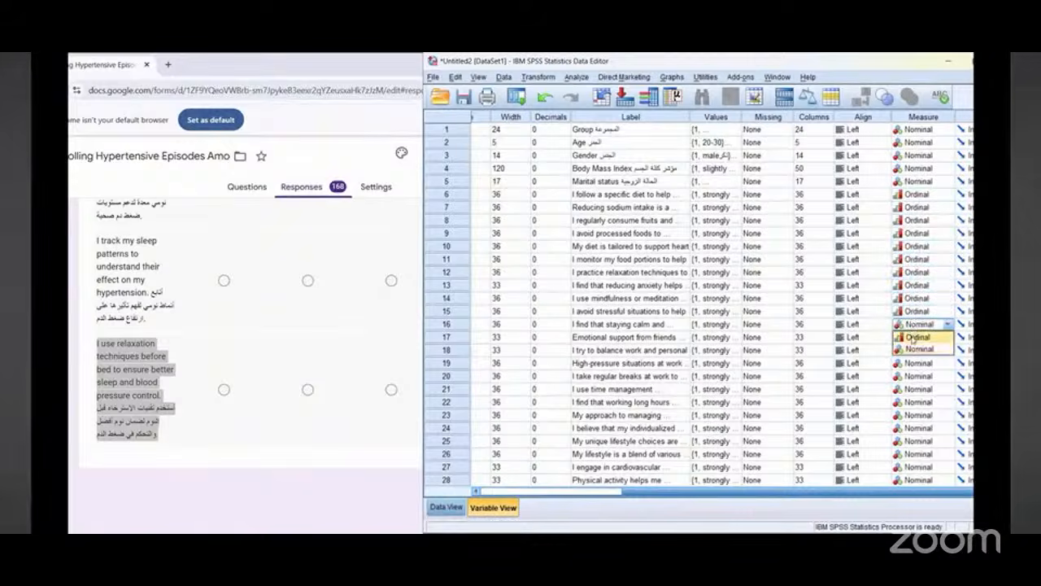
click(915, 337)
click(916, 350)
click(916, 350)
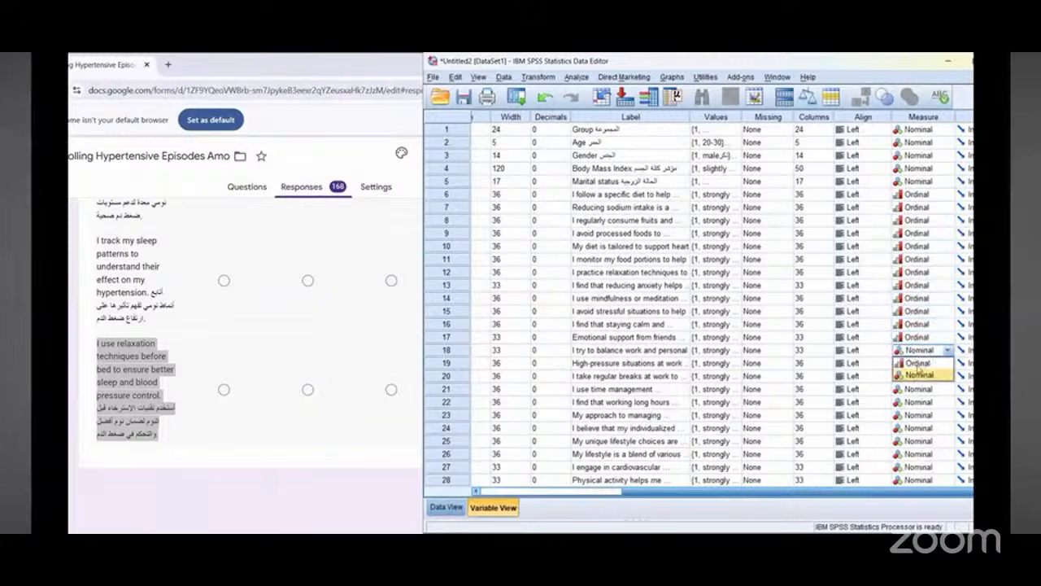
click(918, 364)
click(918, 365)
click(917, 376)
click(917, 377)
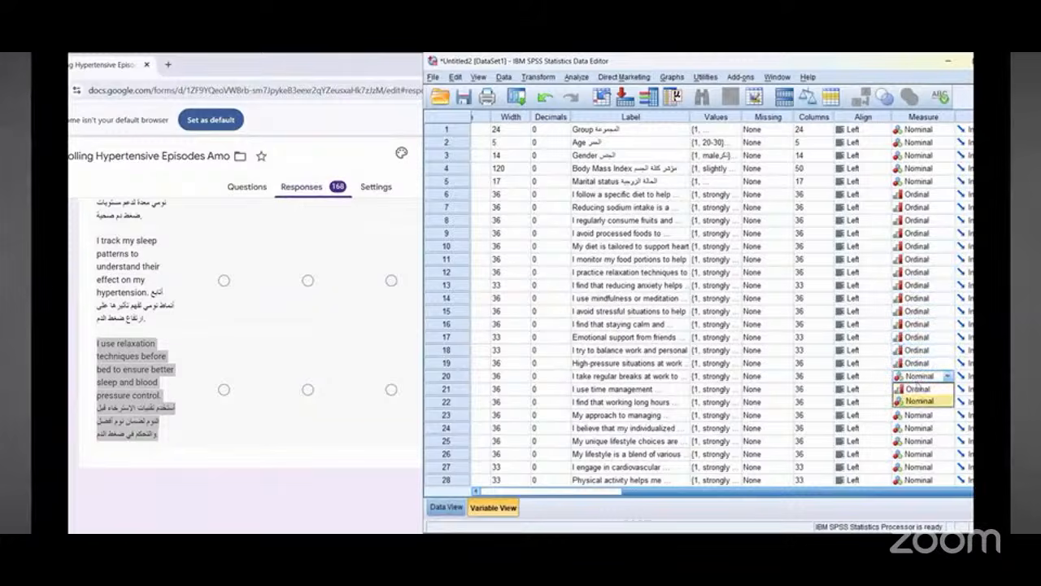
click(918, 389)
click(918, 389)
click(917, 402)
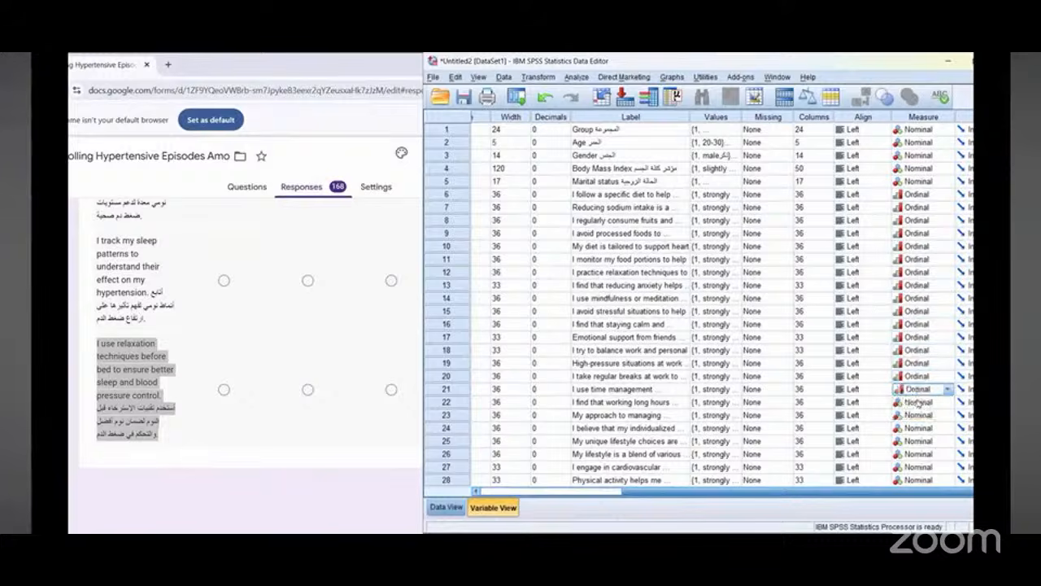
click(917, 402)
click(919, 416)
click(919, 415)
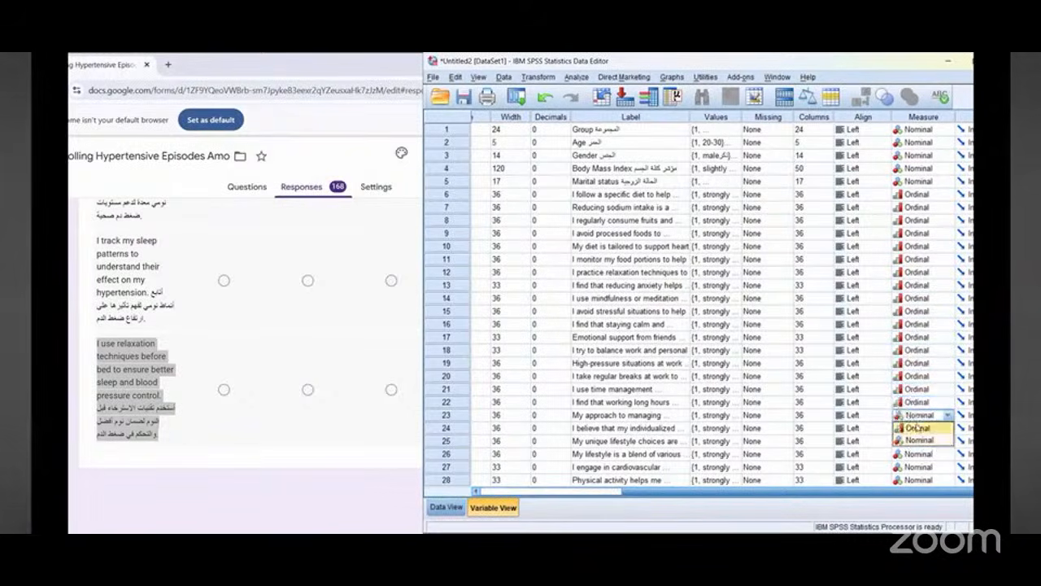
click(919, 428)
Step: Set the measurement level of variables 24 through 37 to Ordinal
scroll(927, 419, down, 3)
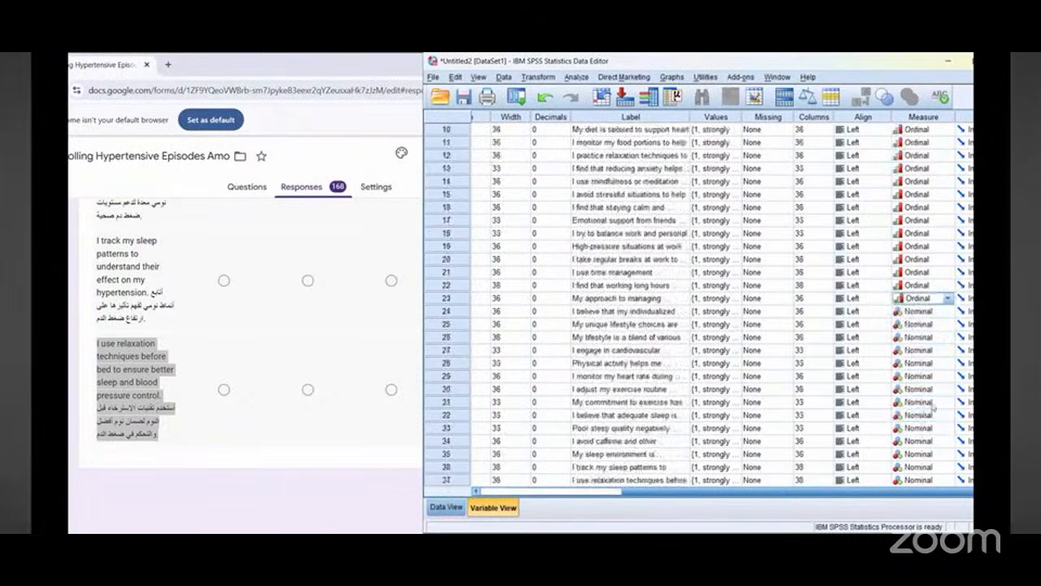
click(921, 312)
click(920, 312)
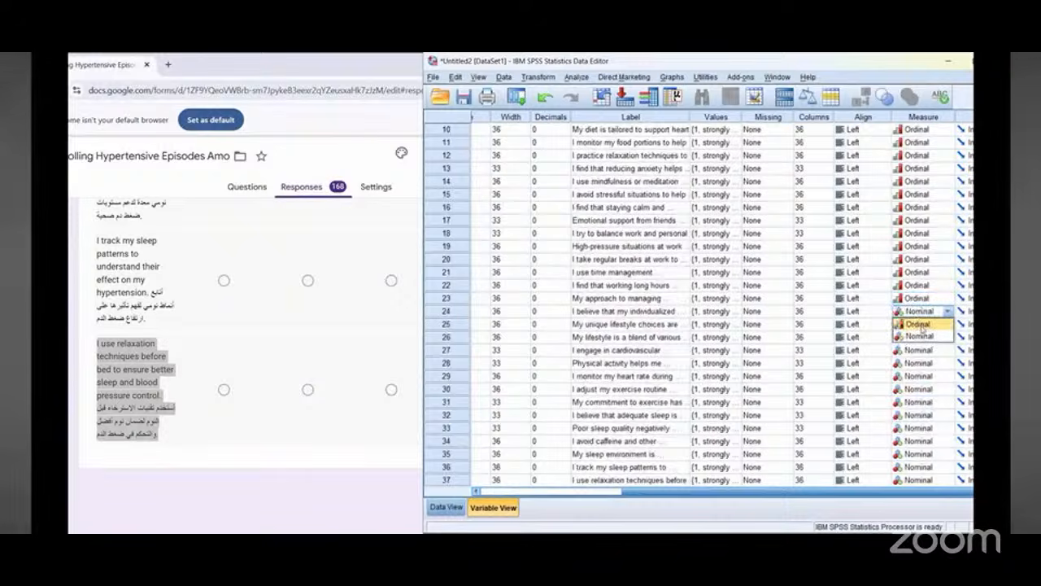
click(920, 325)
click(918, 327)
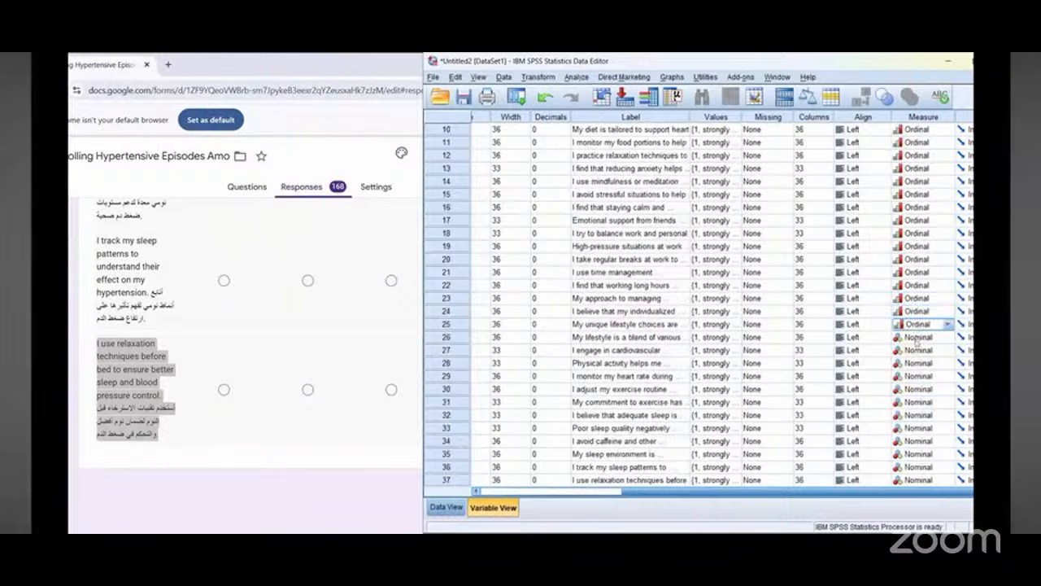
click(917, 337)
click(917, 349)
click(918, 350)
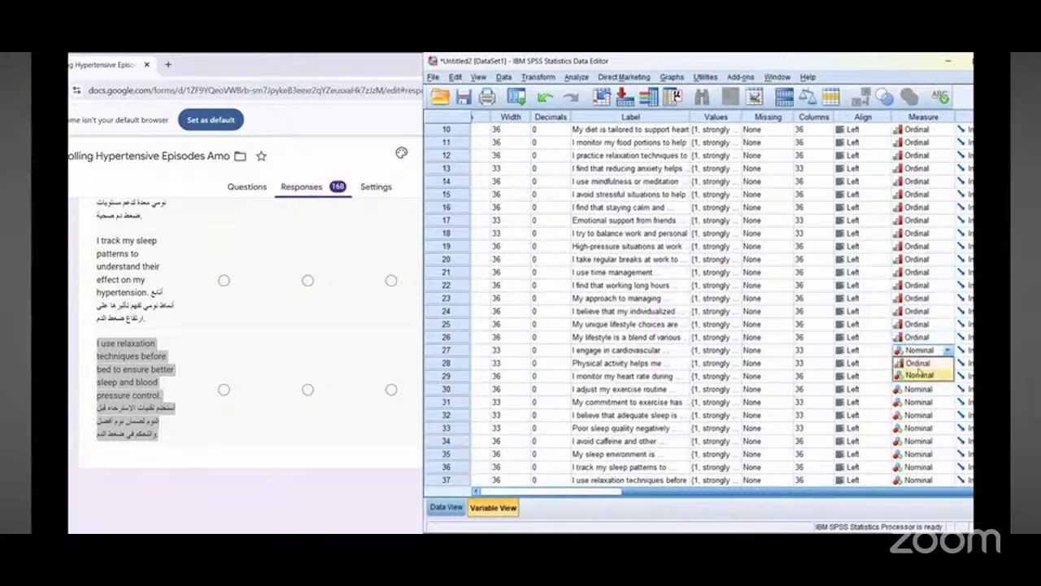
click(917, 363)
click(918, 362)
click(917, 375)
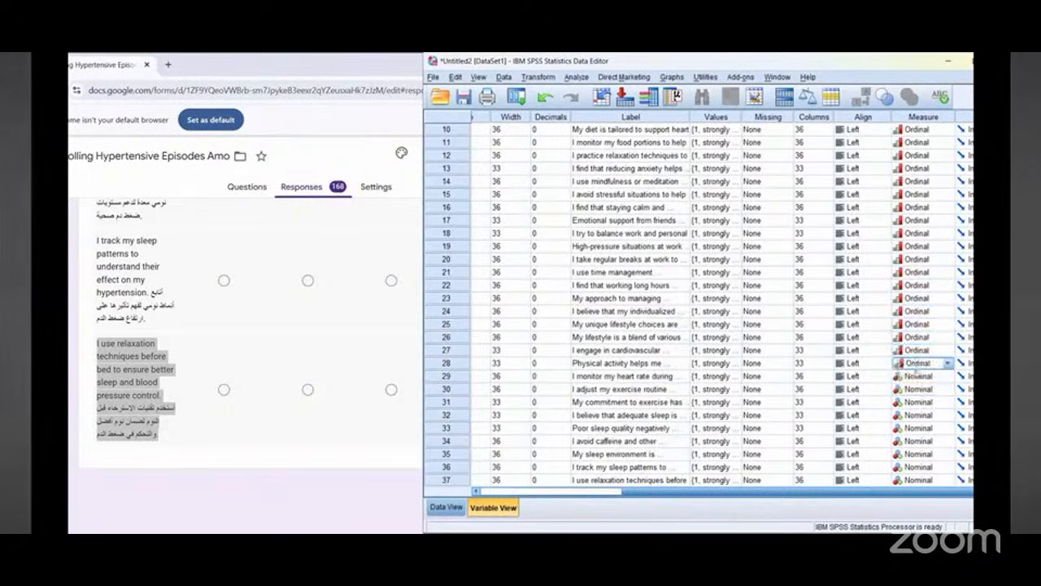
scroll(917, 375, down, 1)
scroll(917, 309, down, 1)
click(917, 297)
click(918, 310)
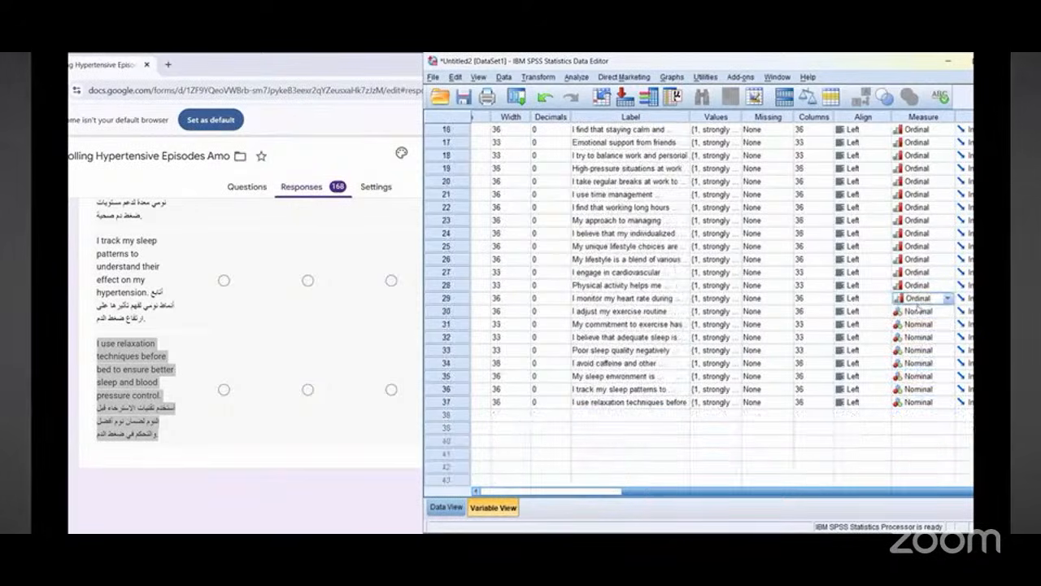
click(918, 311)
click(917, 311)
click(917, 323)
click(917, 324)
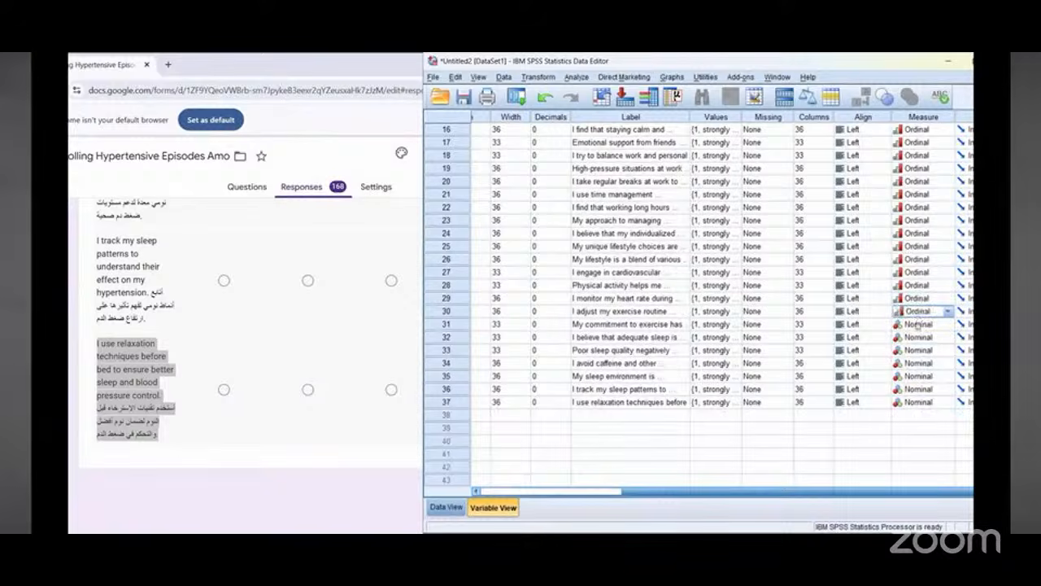
click(917, 324)
click(917, 336)
click(917, 336)
click(917, 337)
click(917, 350)
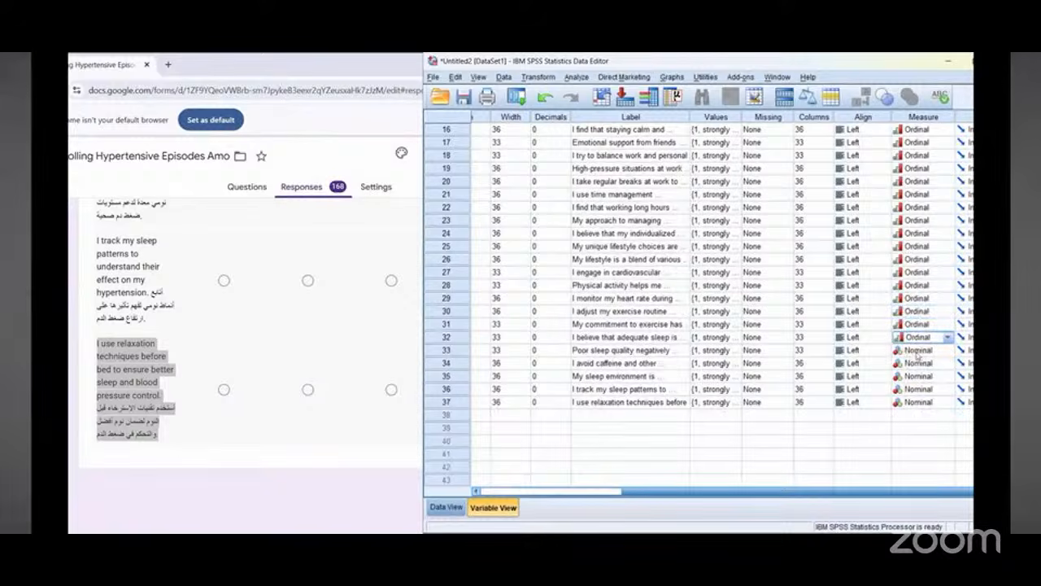
click(918, 350)
click(917, 349)
click(918, 362)
click(918, 362)
click(917, 363)
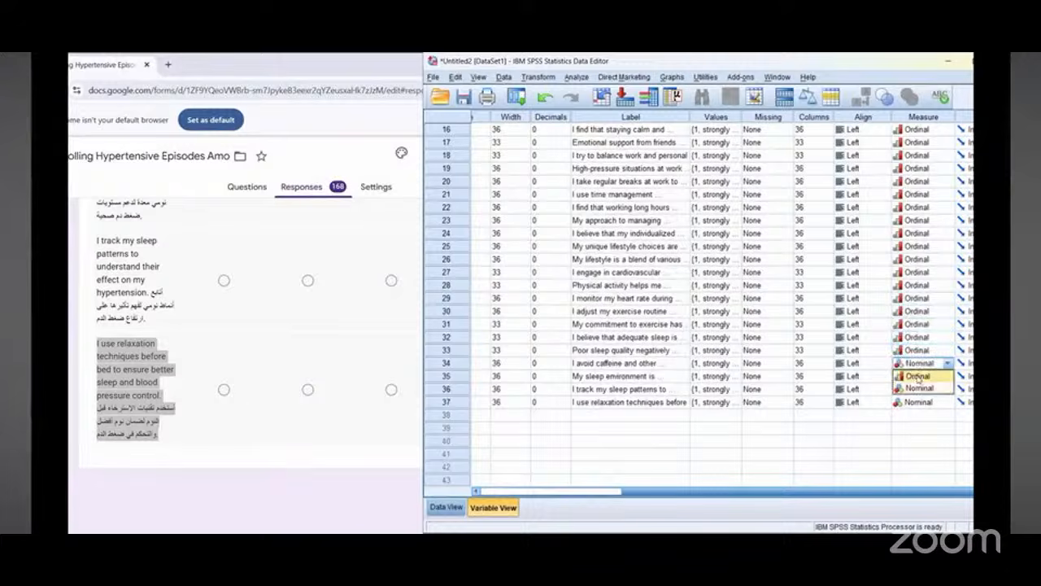
click(917, 375)
click(918, 375)
click(917, 376)
click(918, 389)
click(917, 388)
click(918, 389)
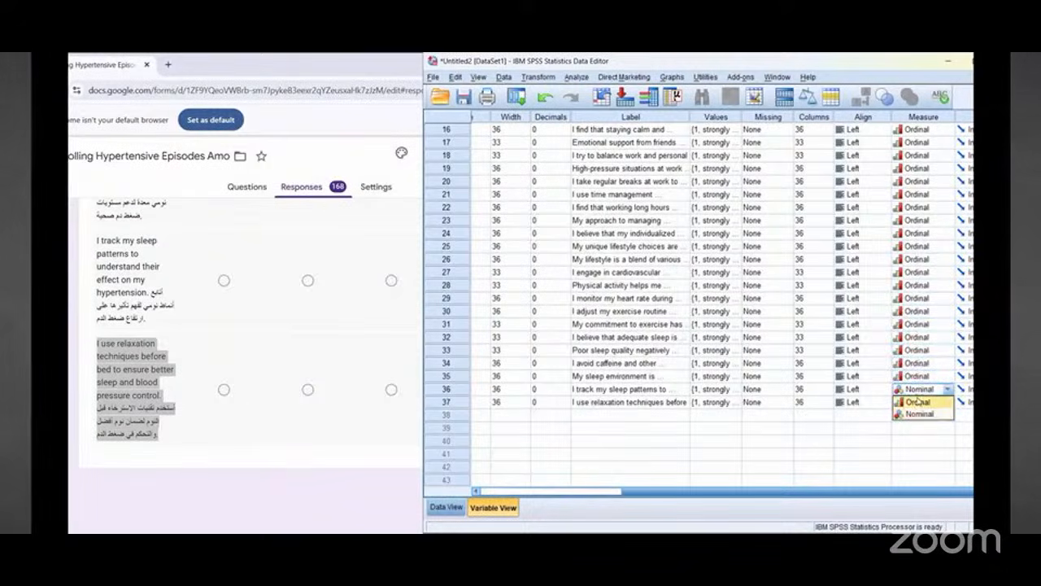
click(917, 402)
click(917, 402)
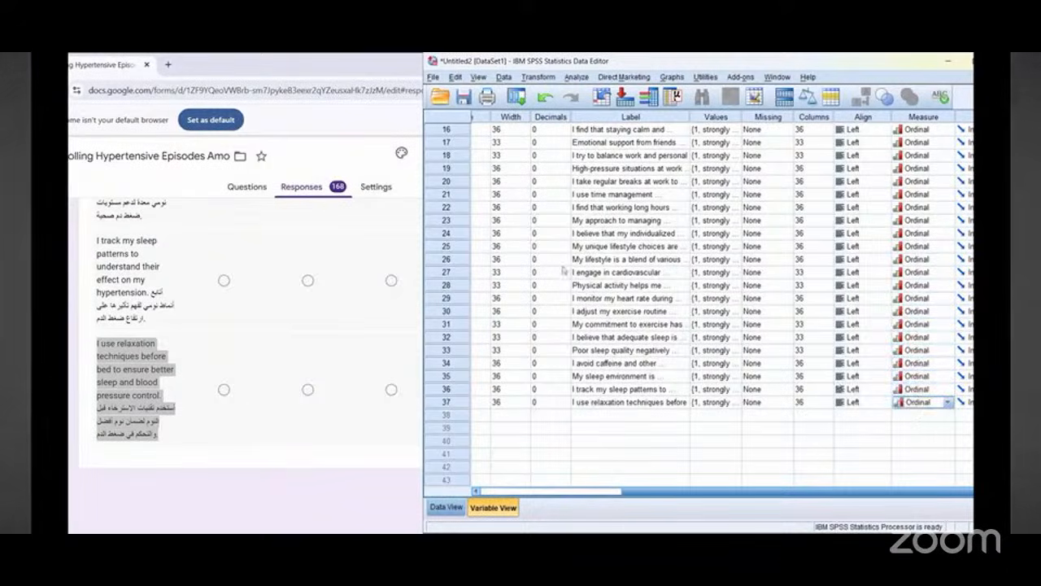
Step: Save the dataset as hypertension in SPSS Statistics (*.sav) format in the Downloads folder
click(432, 77)
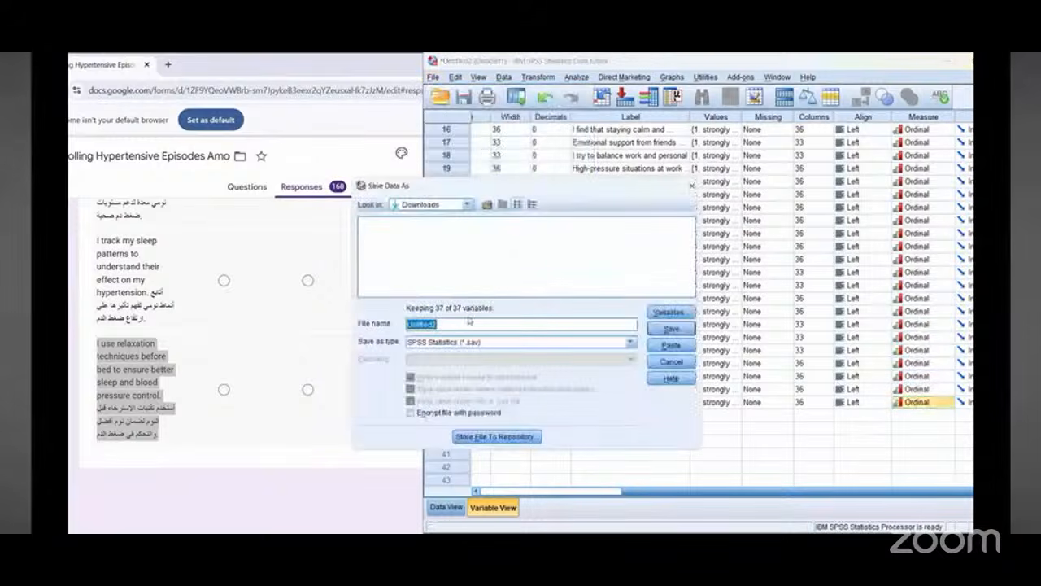
text(per)
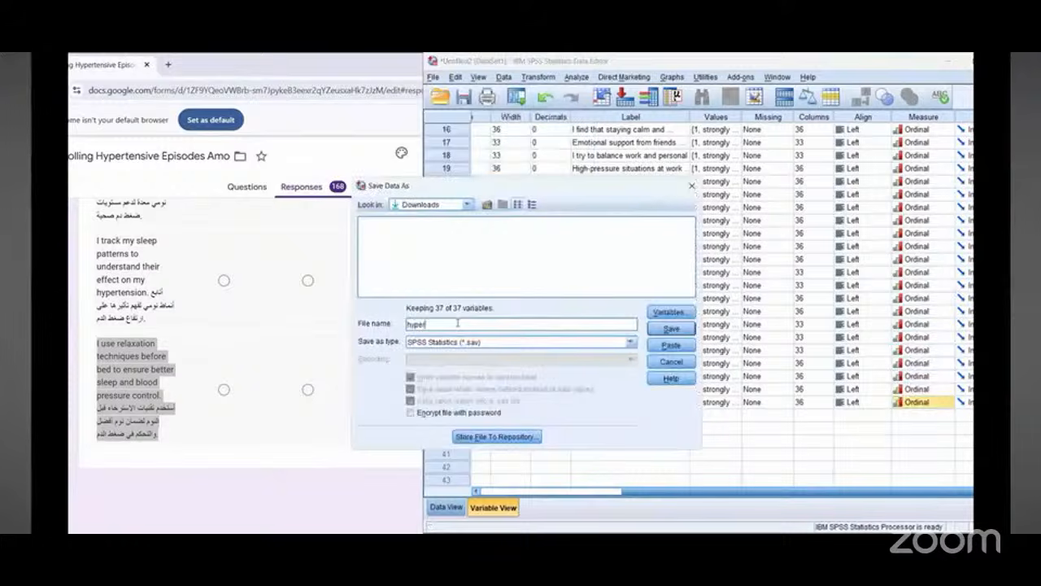
text(tension)
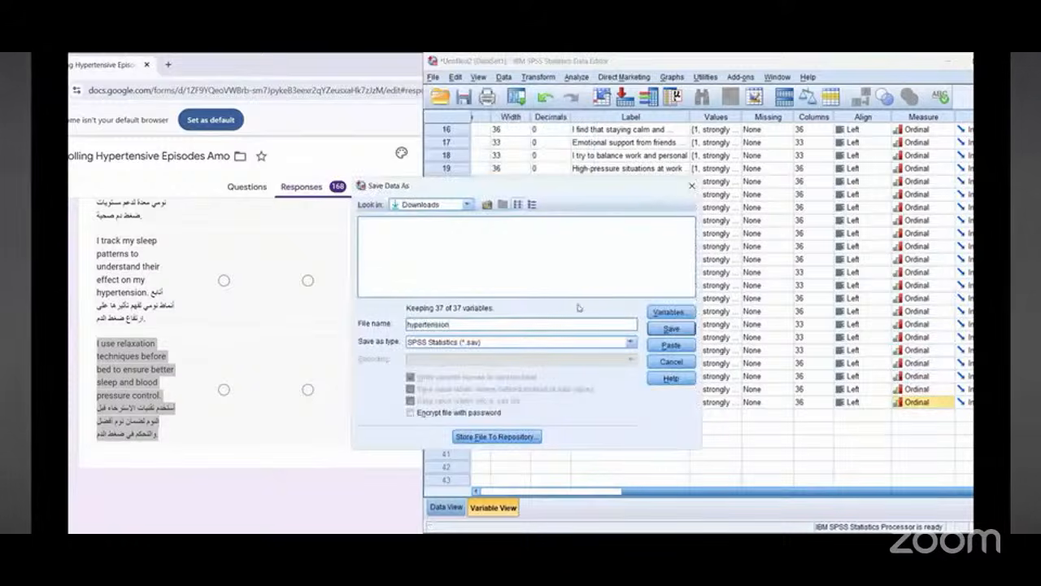
click(678, 330)
Step: Review the variable names, types and other settings of all 37 variables in Variable View
drag(643, 493, 491, 499)
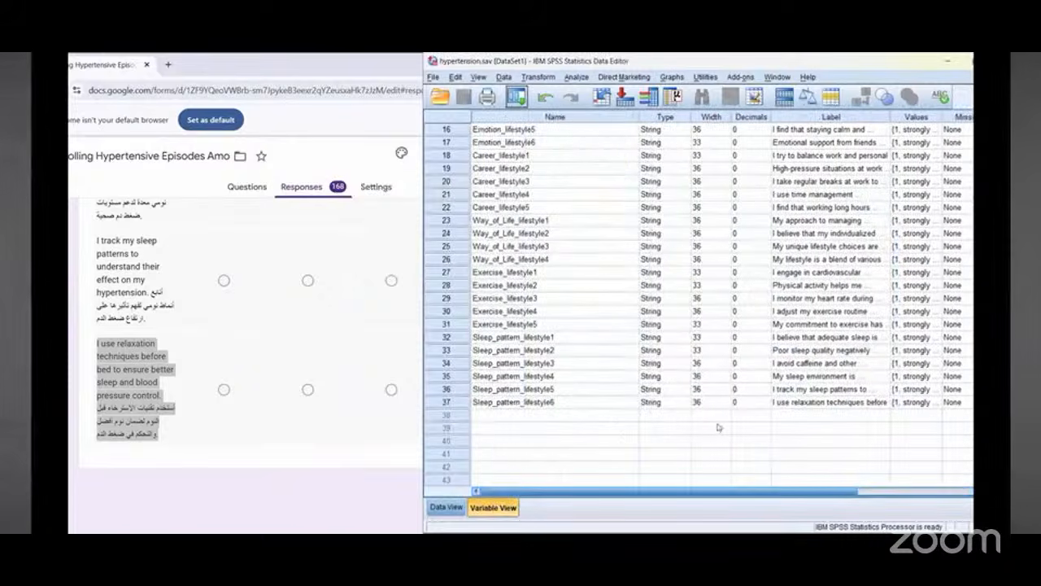
scroll(718, 427, up, 1)
scroll(718, 427, up, 4)
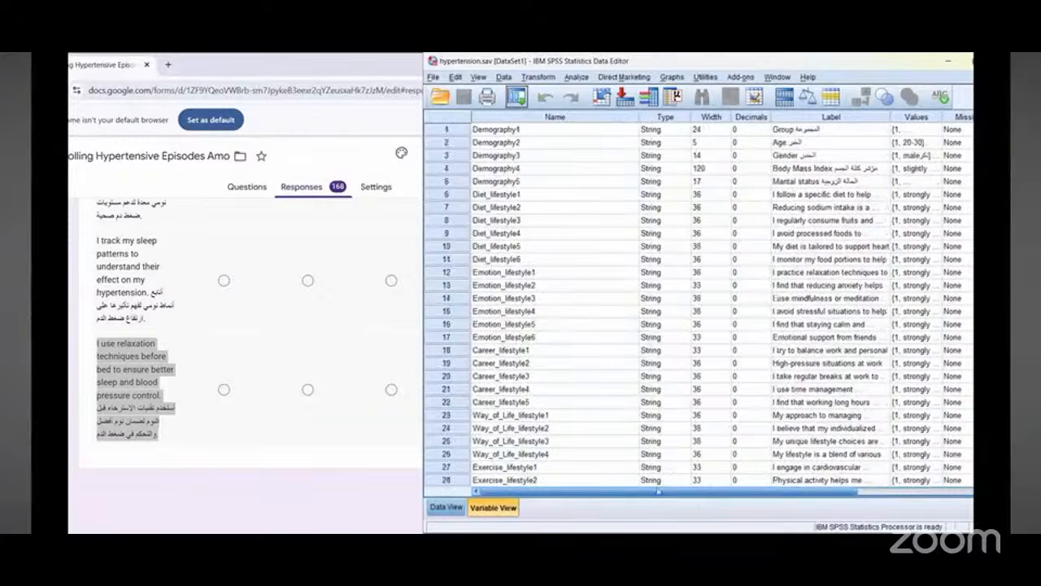
click(939, 493)
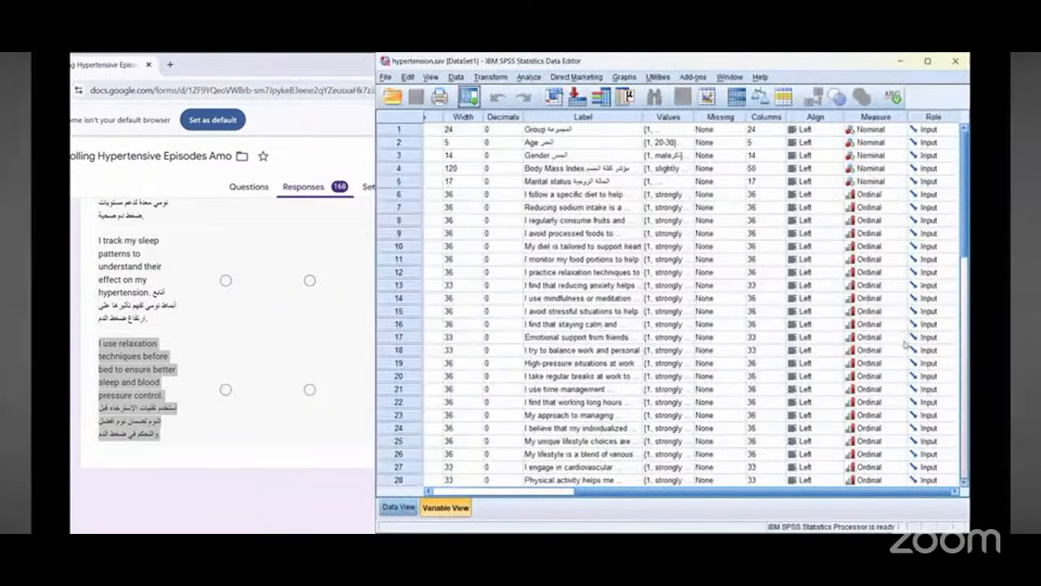
scroll(905, 342, down, 7)
scroll(855, 190, up, 7)
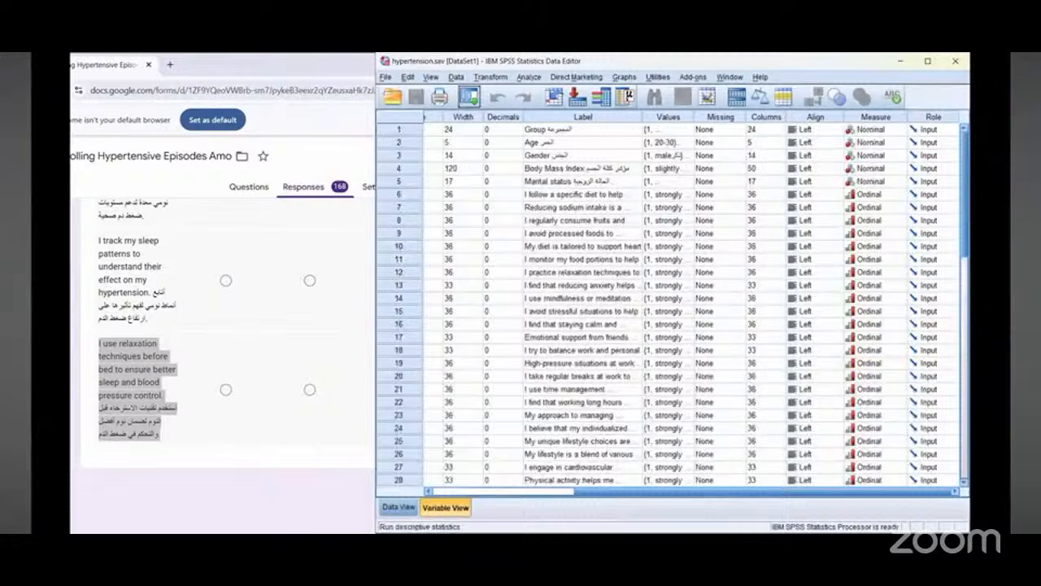
mouse_move(953, 112)
mouse_down()
mouse_move(969, 425)
mouse_move(969, 185)
mouse_move(913, 96)
mouse_up()
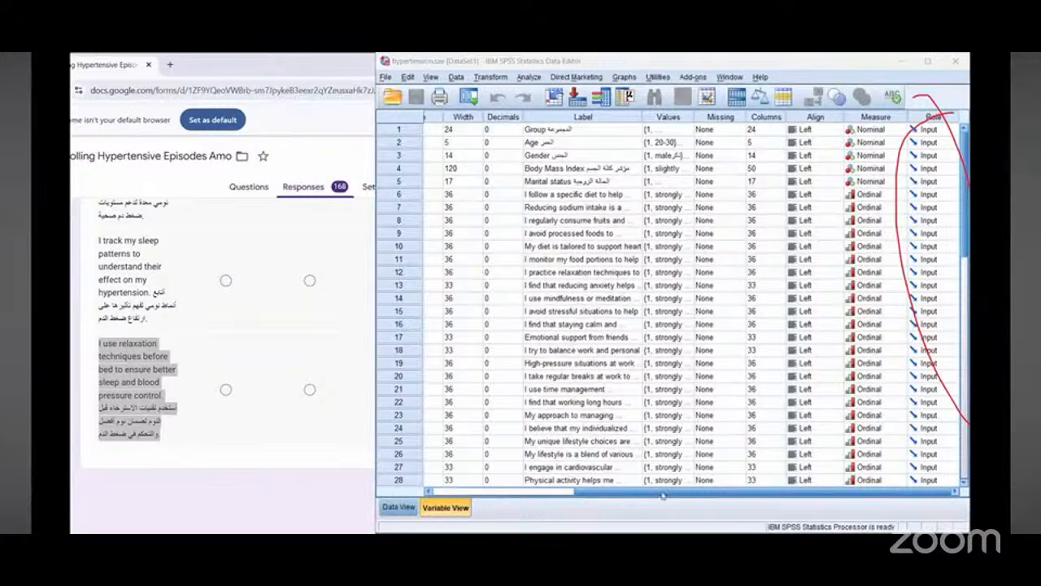
drag(749, 491, 602, 491)
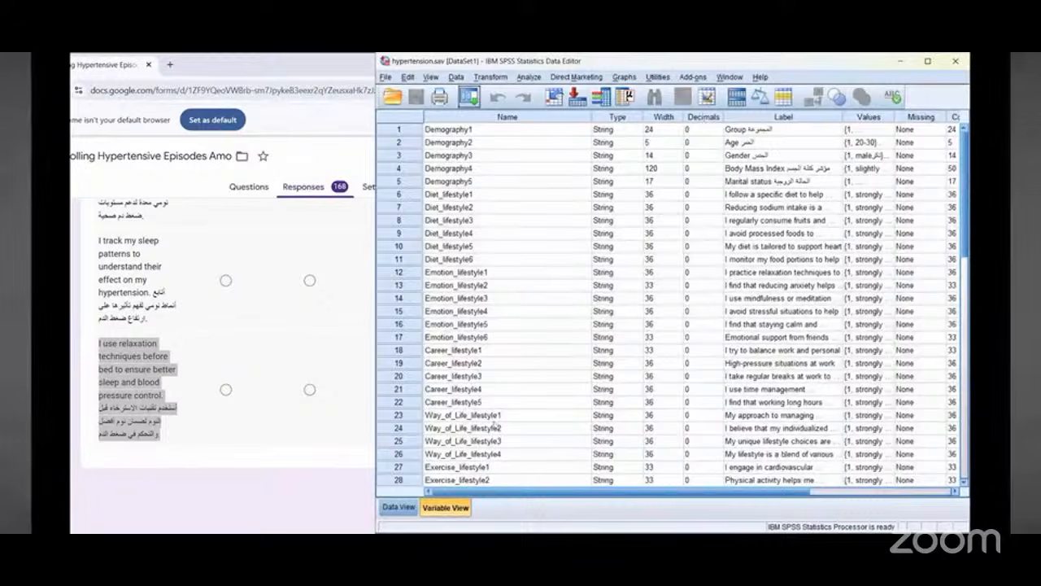
drag(545, 279, 480, 454)
mouse_move(463, 412)
mouse_down()
mouse_move(462, 532)
mouse_move(547, 436)
mouse_up()
drag(478, 474, 431, 532)
drag(464, 454, 464, 533)
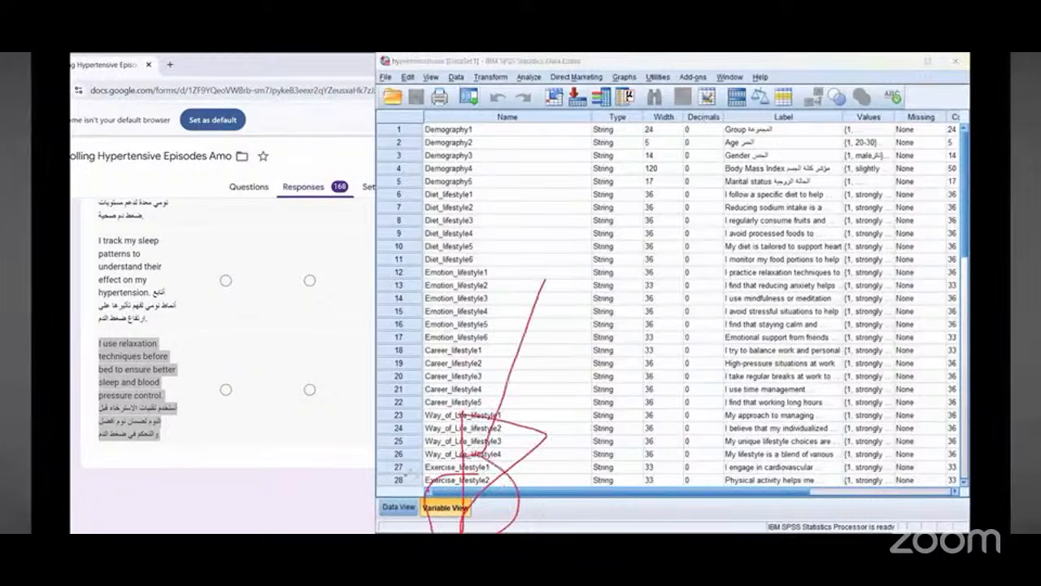
drag(409, 341, 411, 485)
mouse_move(404, 464)
mouse_down()
mouse_move(406, 533)
mouse_move(378, 462)
mouse_move(376, 533)
mouse_up()
mouse_move(650, 256)
mouse_down()
mouse_move(570, 293)
mouse_move(605, 216)
mouse_up()
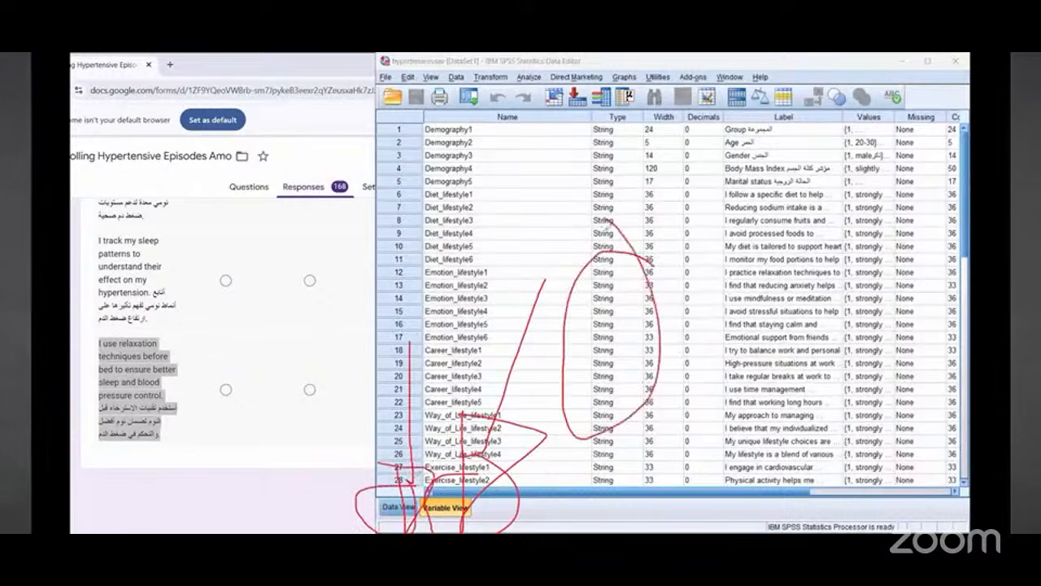
mouse_move(515, 174)
mouse_down()
mouse_move(696, 208)
mouse_move(466, 209)
mouse_move(565, 253)
mouse_up()
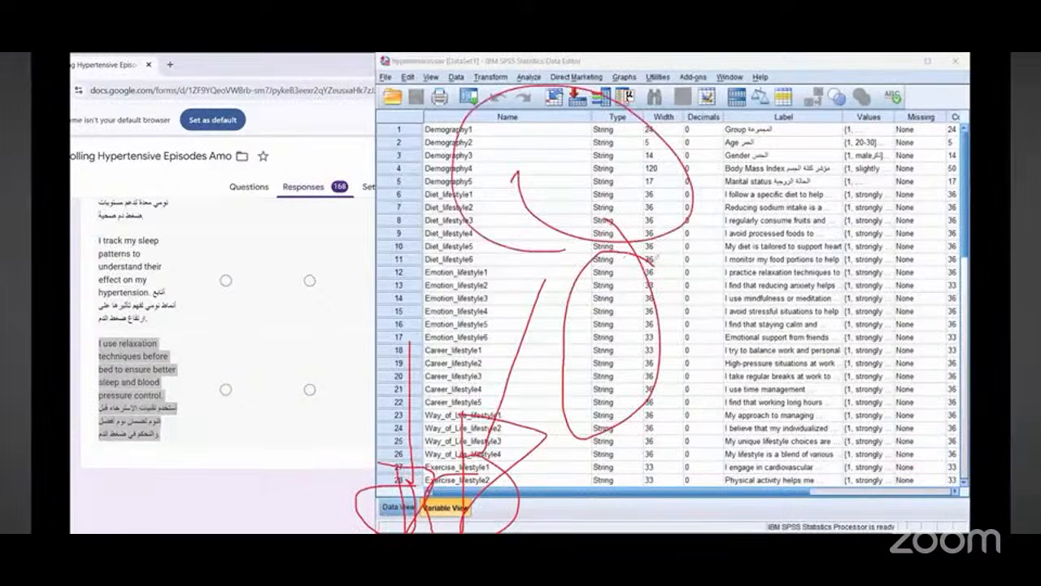
mouse_move(567, 402)
mouse_down()
mouse_move(618, 488)
mouse_move(604, 400)
mouse_up()
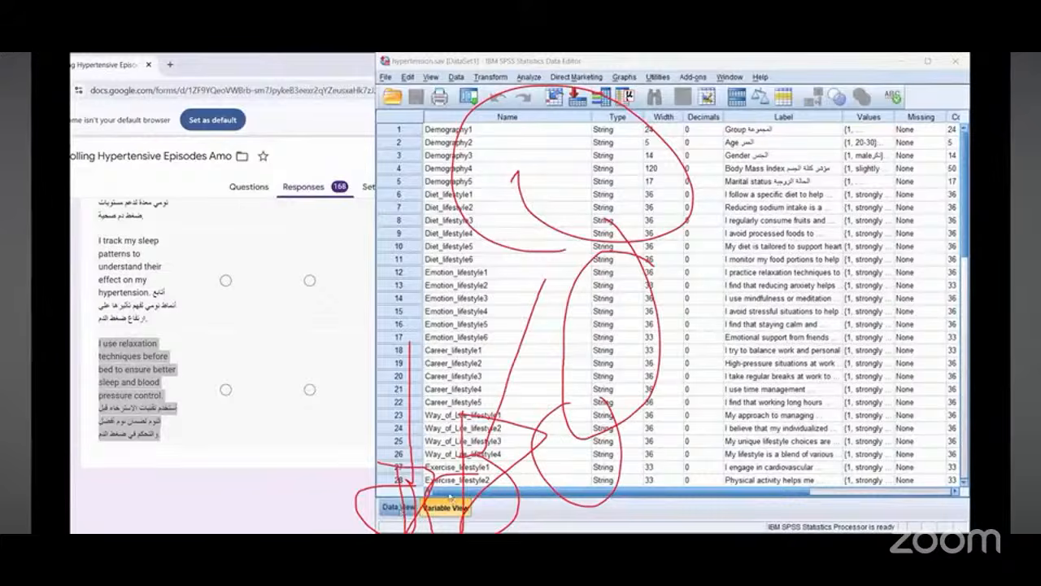
Step: Switch between Data View and Variable View to compare the data with the variable definitions
click(399, 506)
mouse_move(451, 491)
mouse_down()
mouse_move(776, 500)
mouse_move(494, 486)
mouse_move(389, 495)
mouse_move(899, 502)
mouse_move(429, 511)
mouse_up()
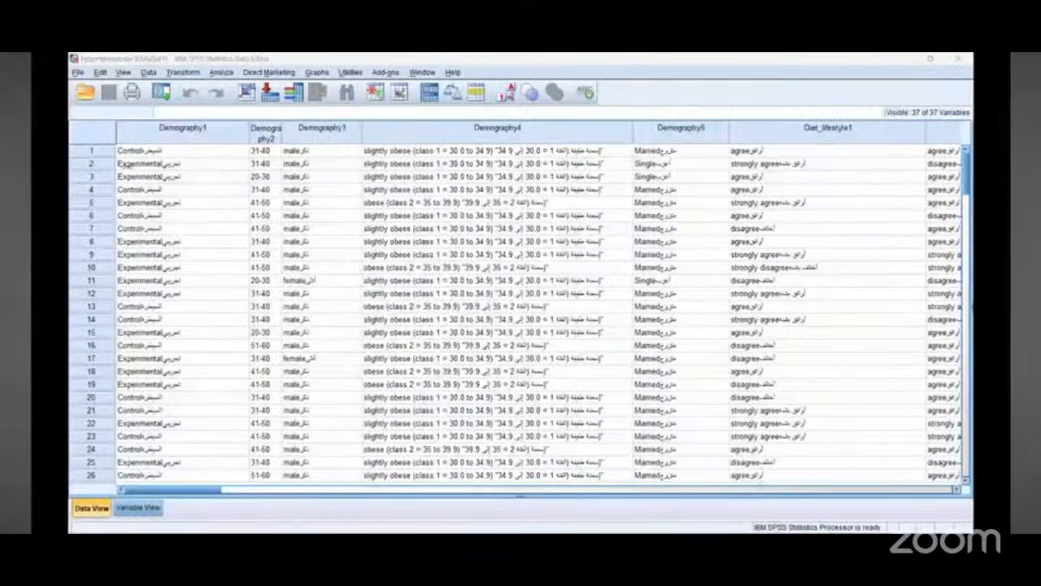
scroll(136, 233, down, 1)
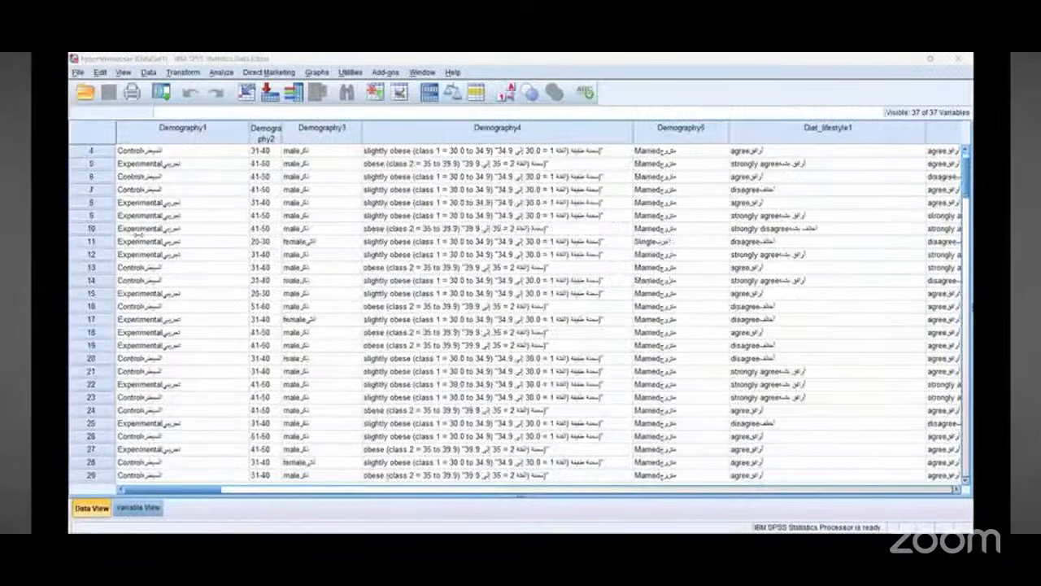
scroll(135, 234, up, 1)
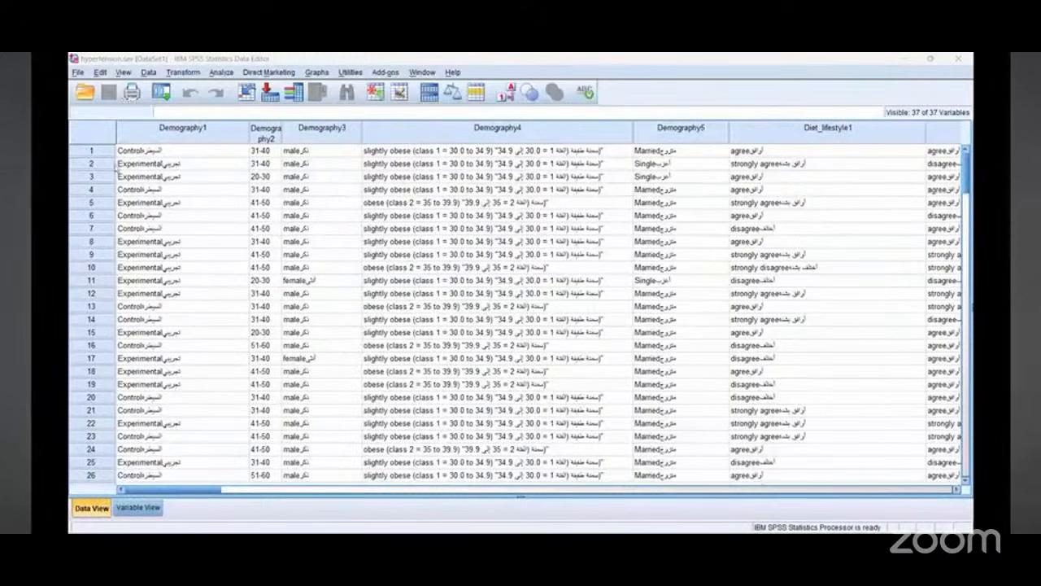
click(138, 506)
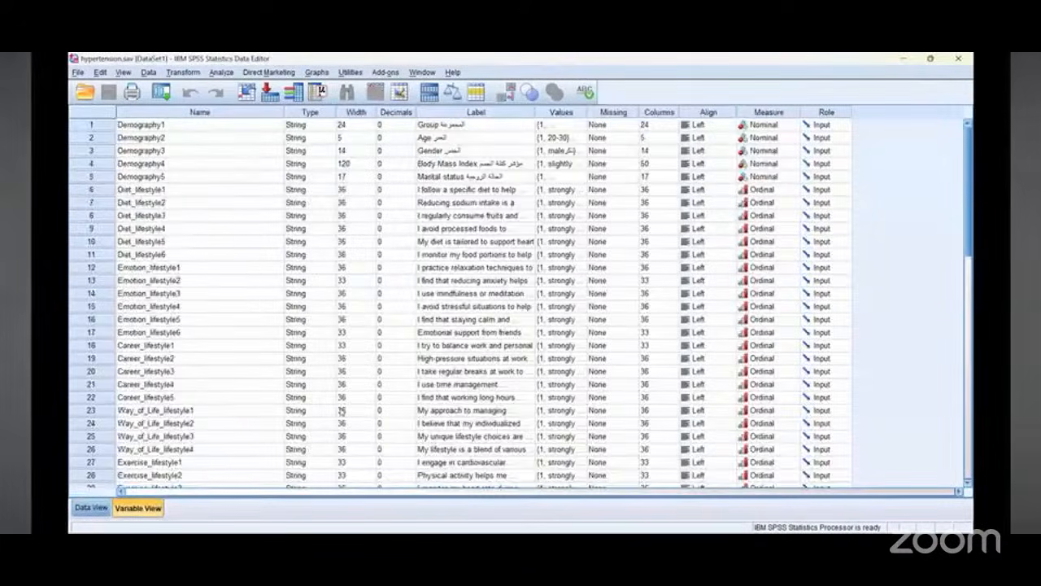
scroll(345, 409, down, 6)
scroll(353, 406, up, 5)
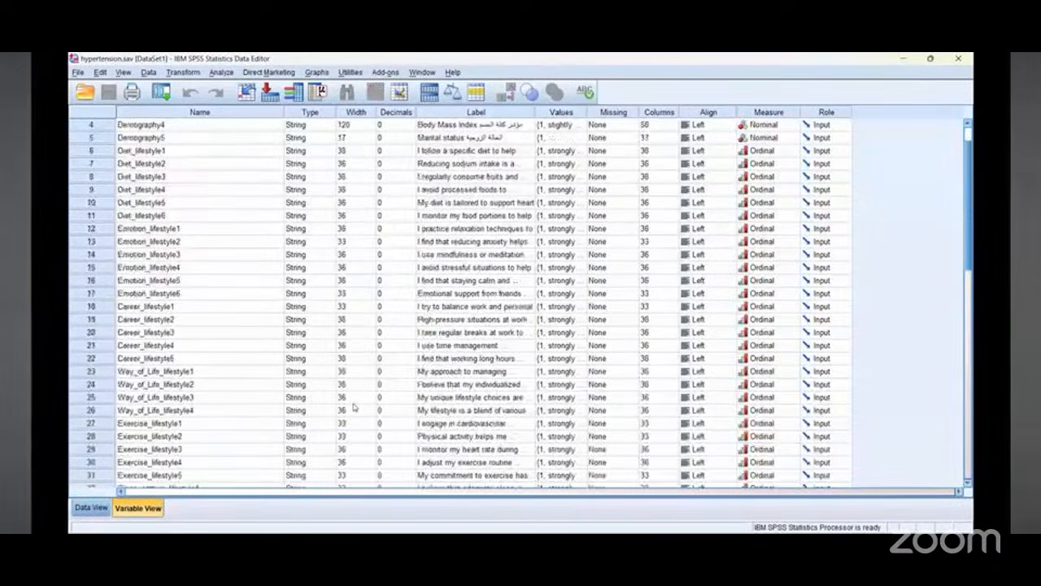
scroll(353, 407, up, 1)
click(88, 508)
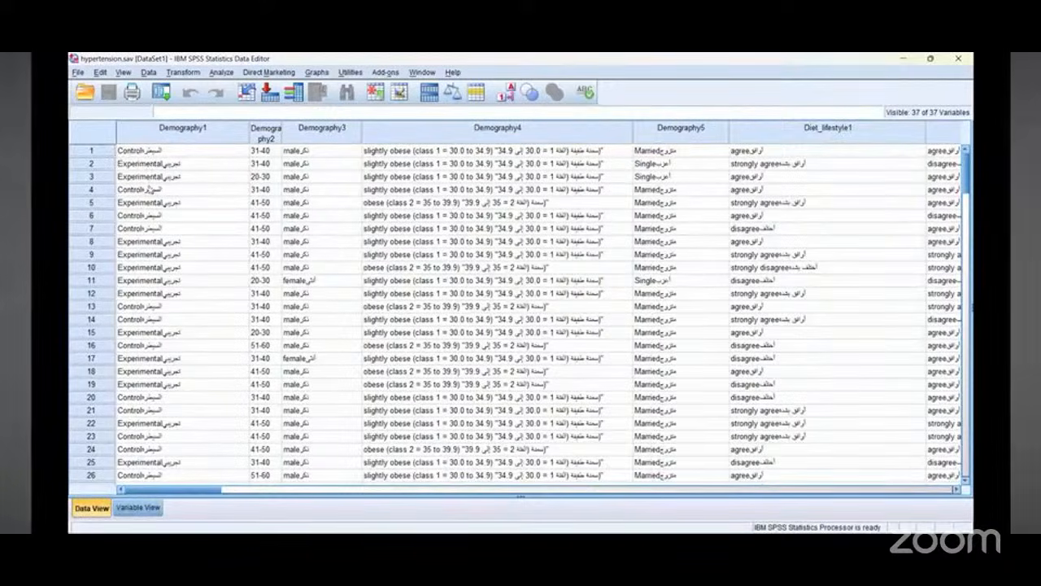
click(151, 510)
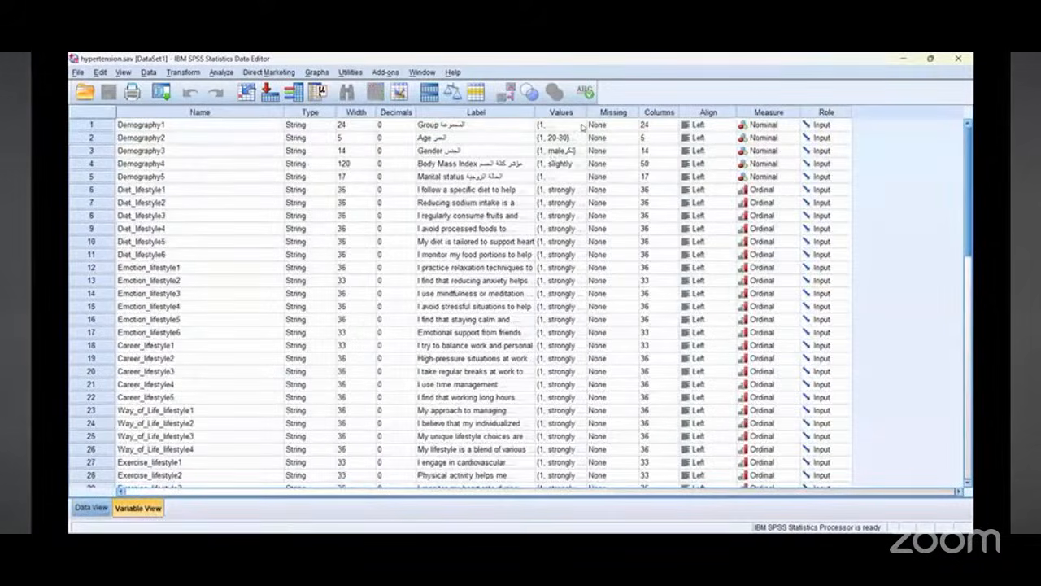
Step: Inspect the value labels defined for Demography1, closing the dialog with OK
click(582, 126)
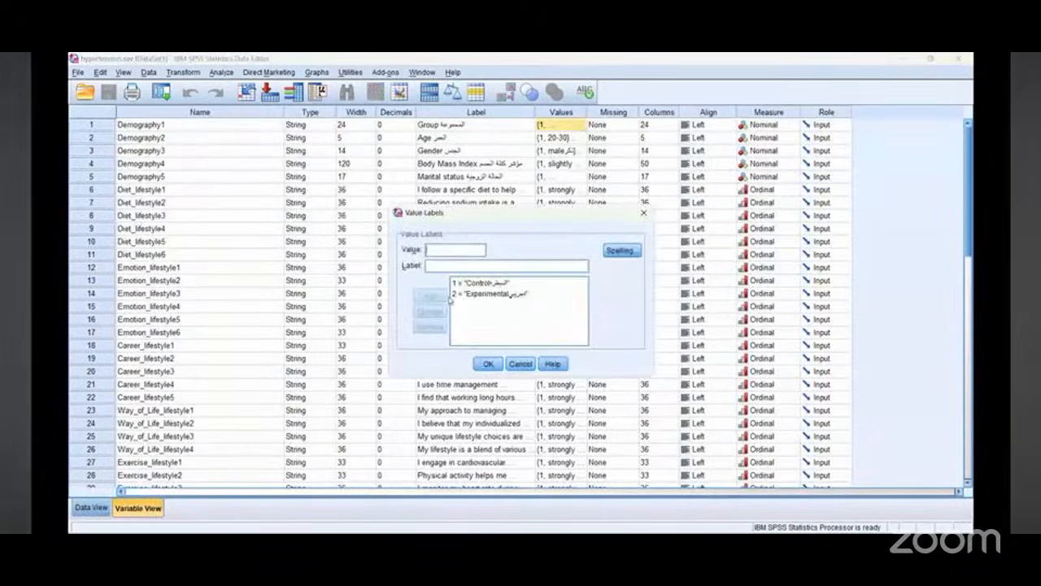
click(489, 364)
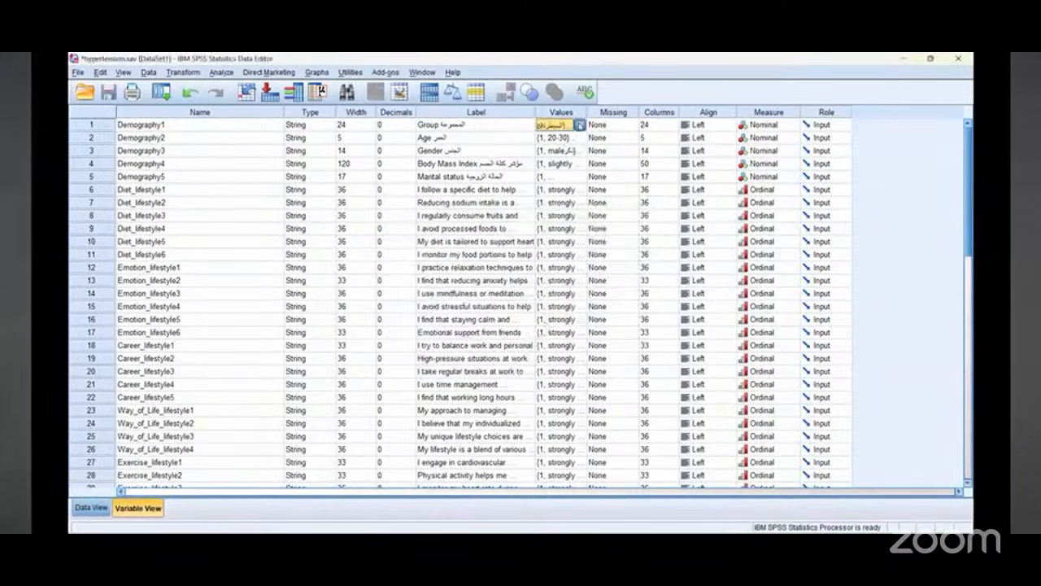
click(579, 125)
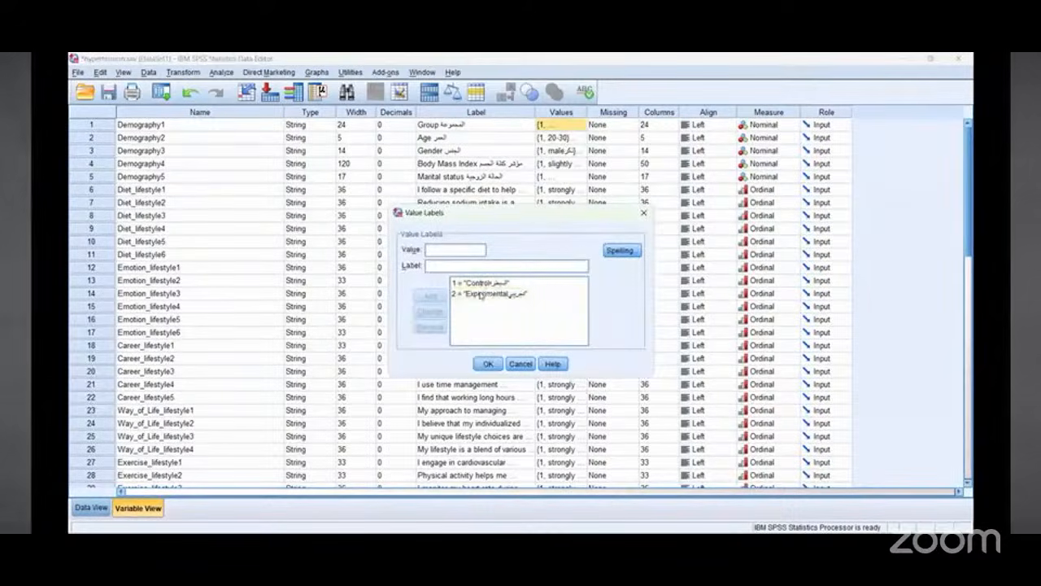
click(491, 365)
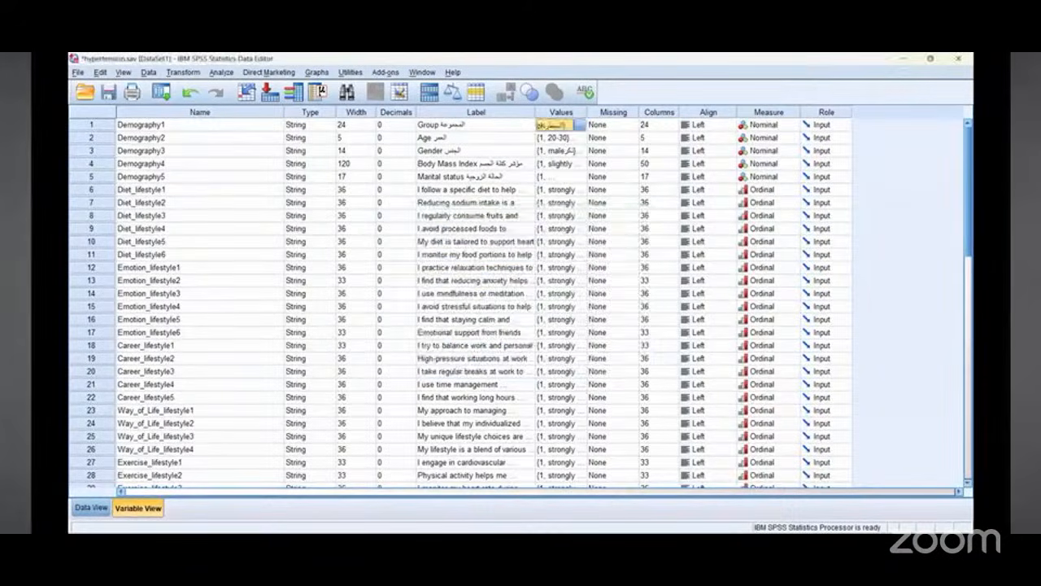
Step: Browse the Data View across all variables to the last column and back, including the Transform menu
click(92, 509)
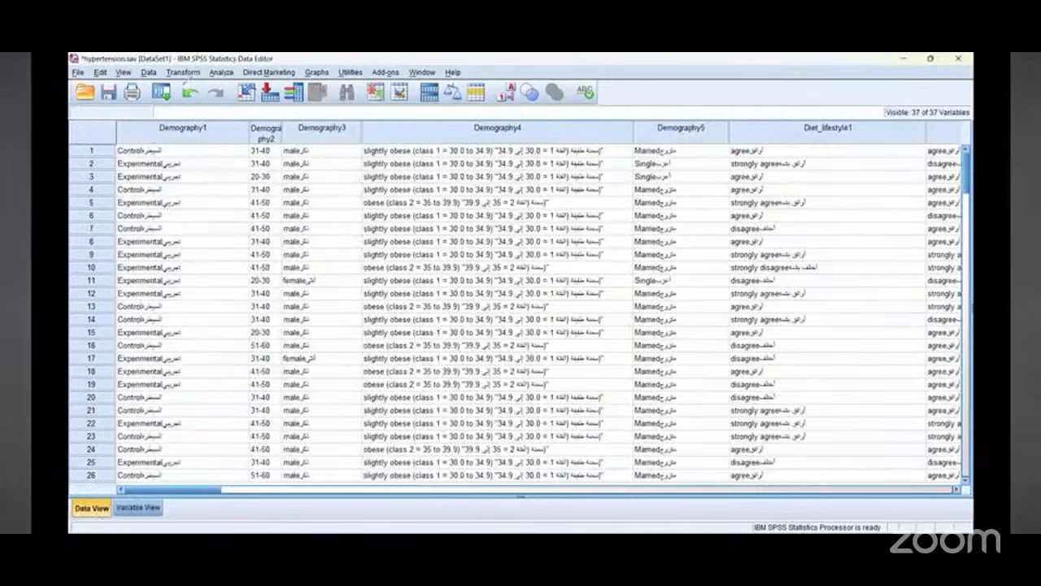
drag(236, 61, 230, 233)
drag(210, 192, 230, 233)
mouse_move(229, 105)
mouse_down()
mouse_move(166, 134)
mouse_move(228, 59)
mouse_up()
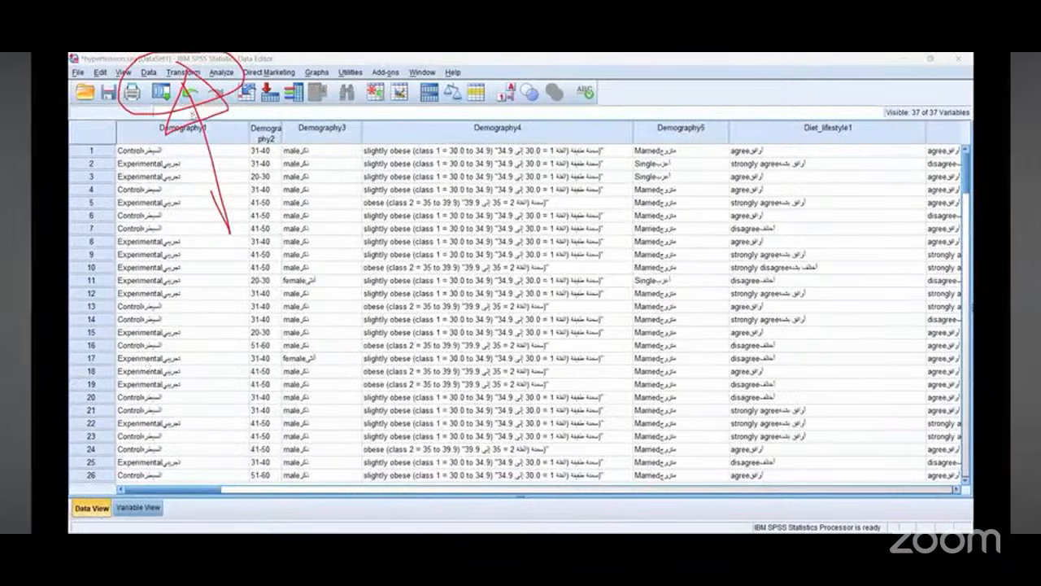
key(alt+t)
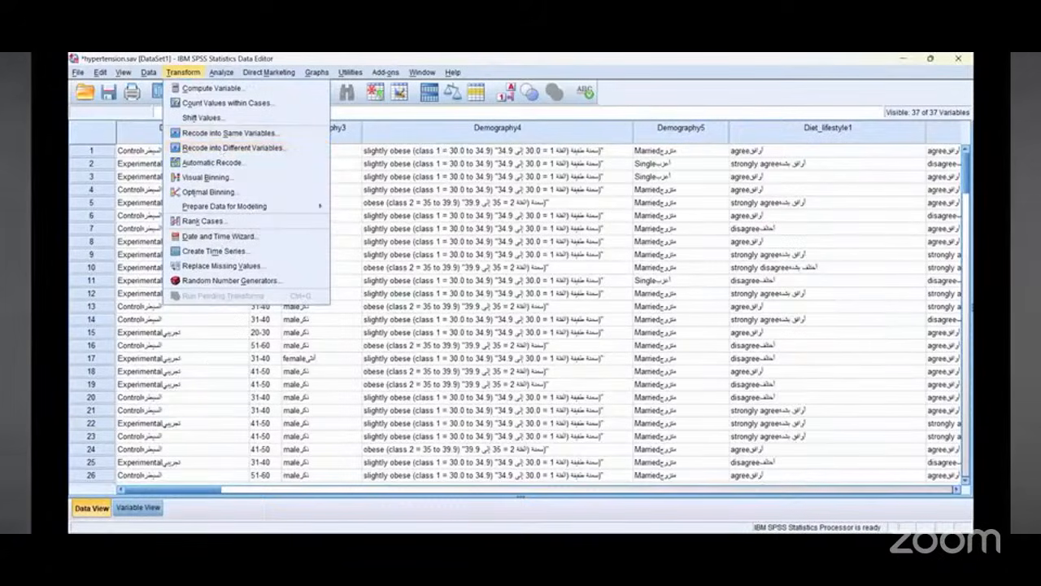
key(Return)
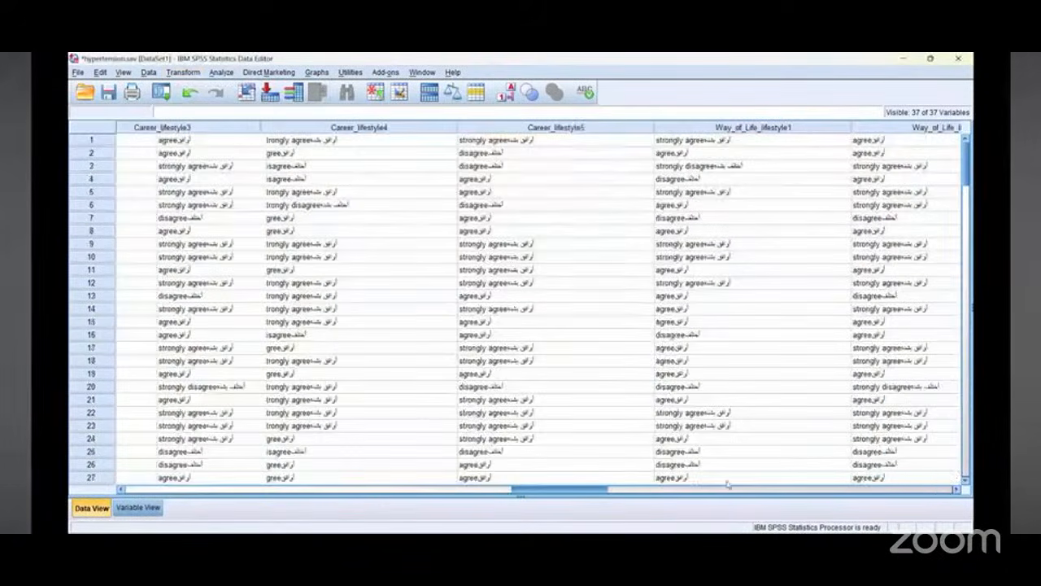
scroll(707, 483, right, 10)
scroll(838, 182, right, 10)
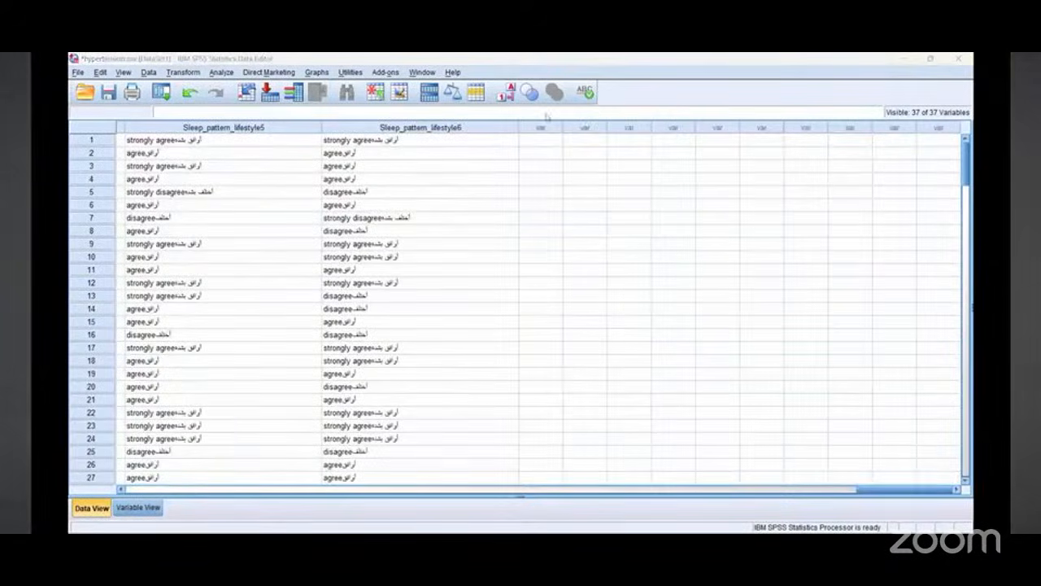
mouse_move(546, 116)
mouse_down()
mouse_move(972, 244)
mouse_move(475, 167)
mouse_move(903, 170)
mouse_move(882, 197)
mouse_up()
drag(352, 286, 70, 267)
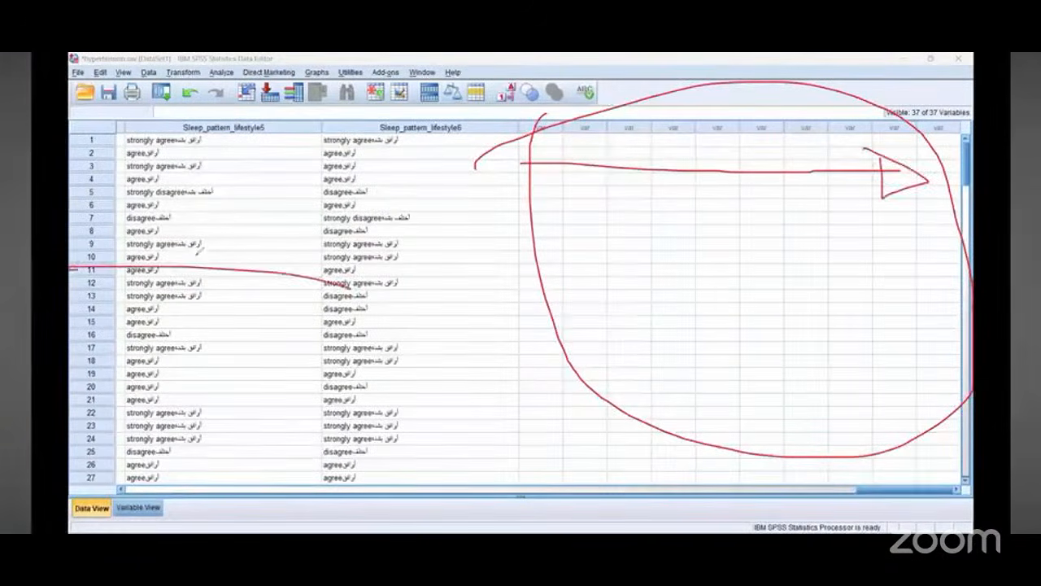
drag(195, 258, 195, 294)
mouse_move(90, 254)
mouse_down()
mouse_move(195, 294)
mouse_move(151, 238)
mouse_up()
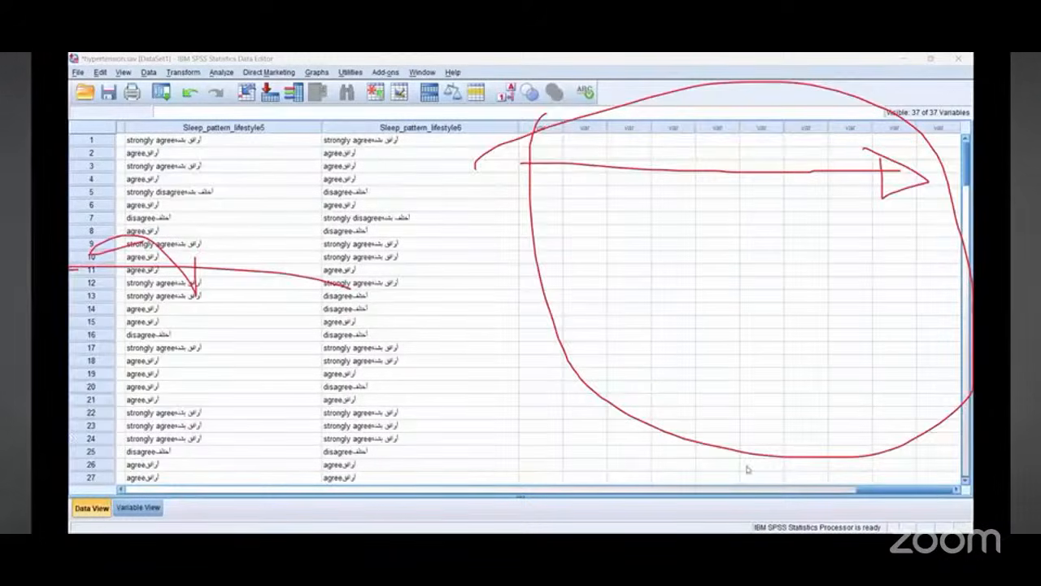
scroll(520, 309, left, 10)
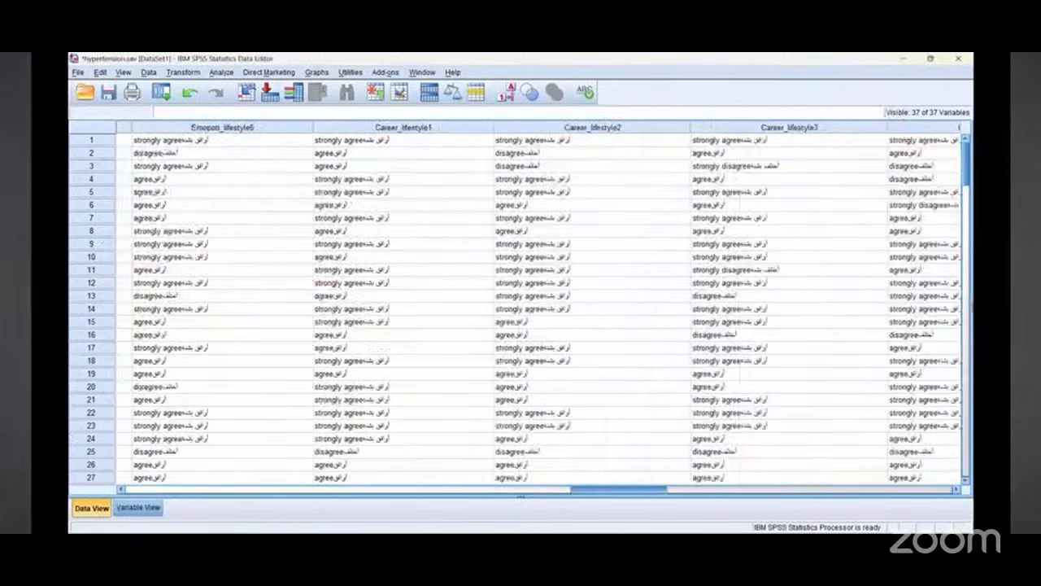
scroll(234, 392, left, 10)
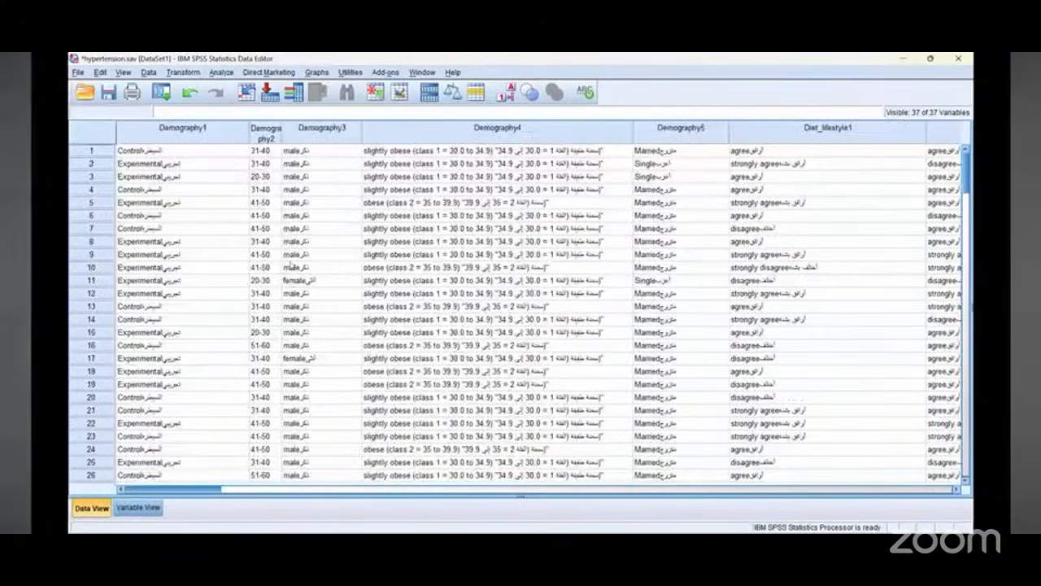
Step: Widen the Demography2 column and replace Demography1 entries in rows 6 to 14 with codes 1 for Control and 2 for Experimental
drag(283, 132, 322, 132)
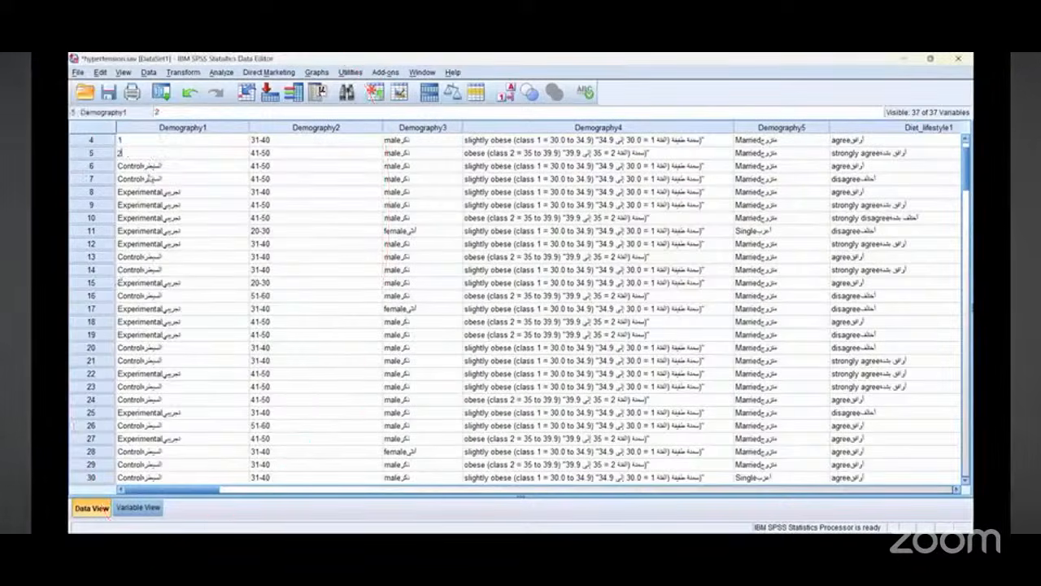
click(150, 166)
text(1)
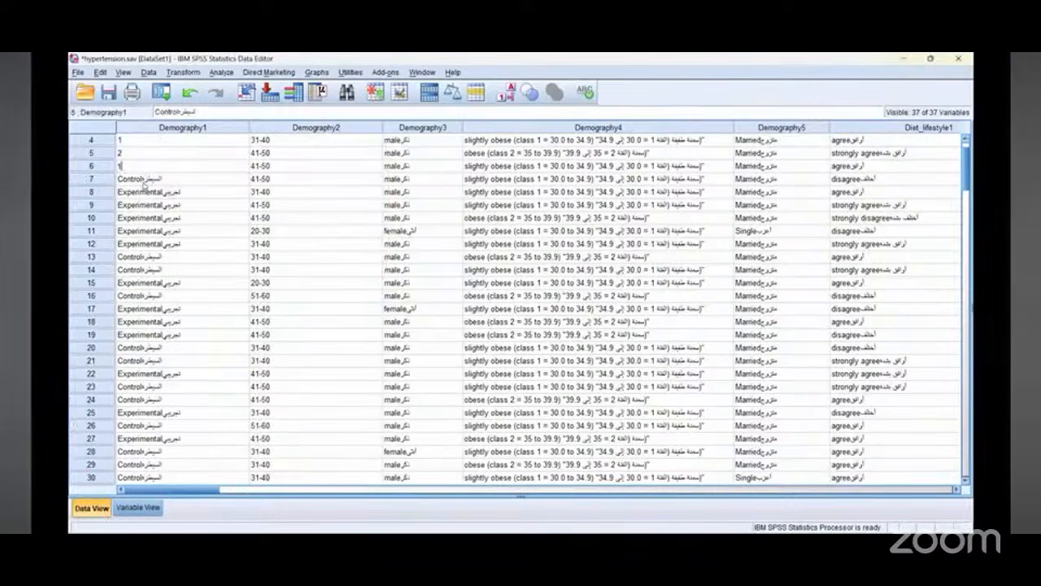
click(146, 182)
text(1)
click(143, 197)
text(2)
click(142, 205)
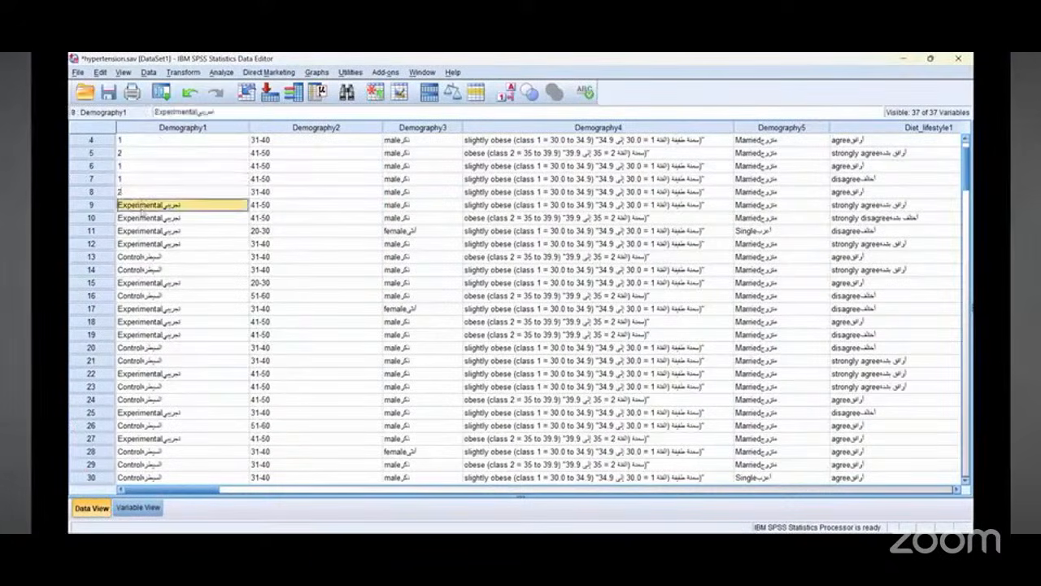
text(2)
click(142, 218)
text(2)
click(142, 231)
text(2)
click(141, 244)
text(2)
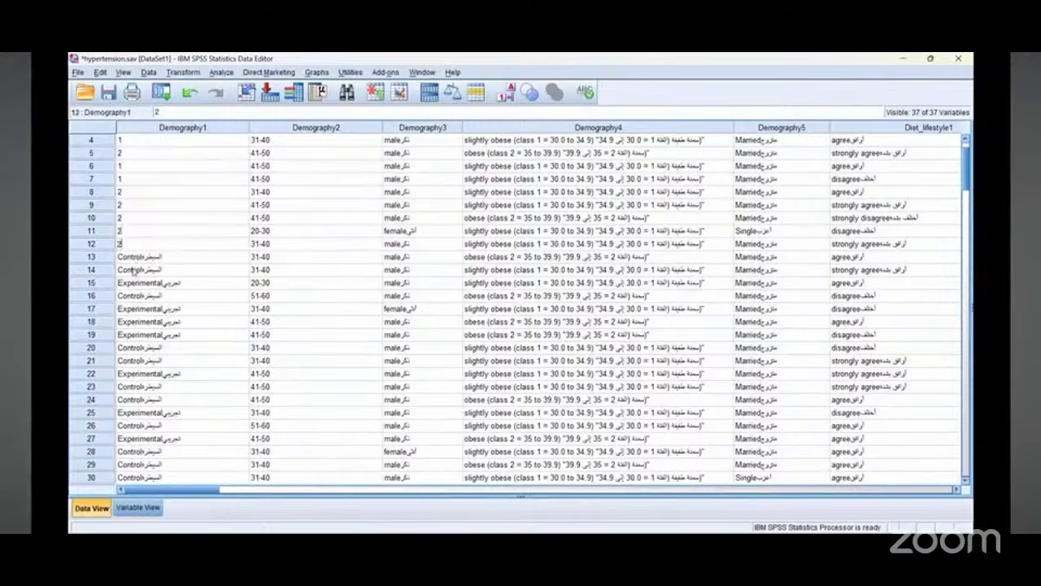
click(135, 257)
text(1)
click(139, 271)
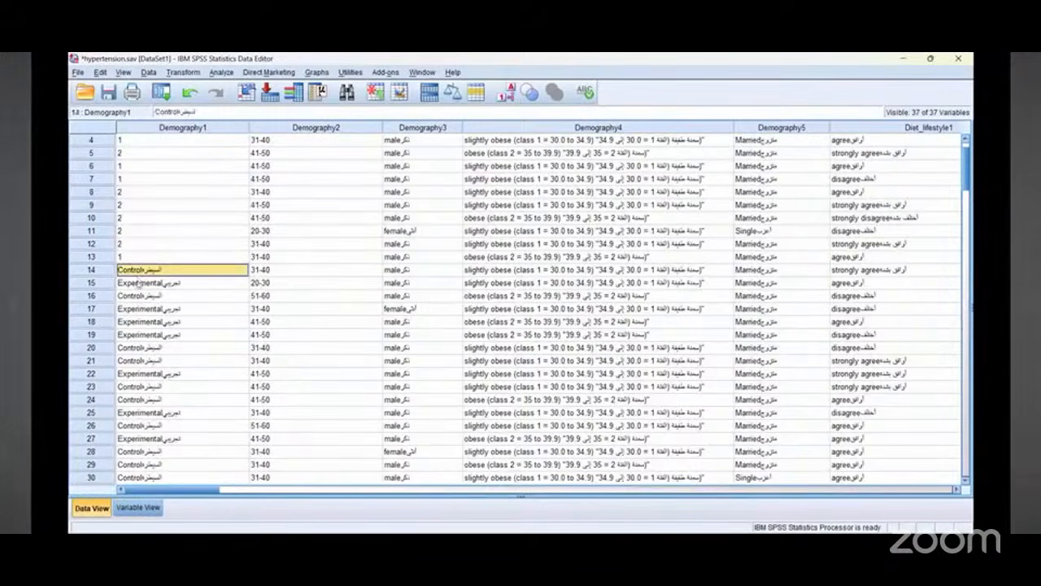
text(1)
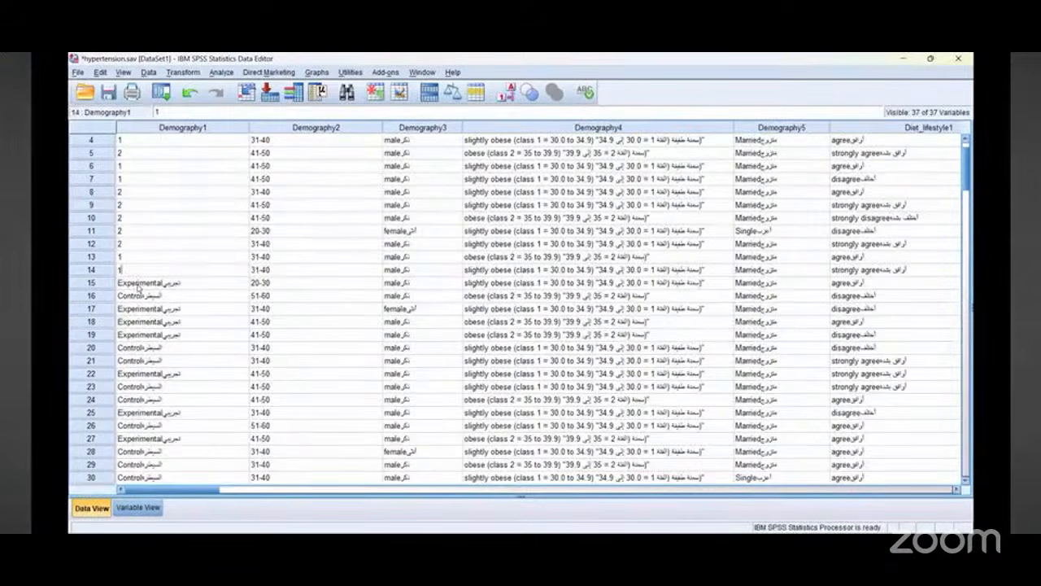
Step: Enter codes 1, 2 and 2 in Demography1 for rows 1 to 3
scroll(138, 286, down, 13)
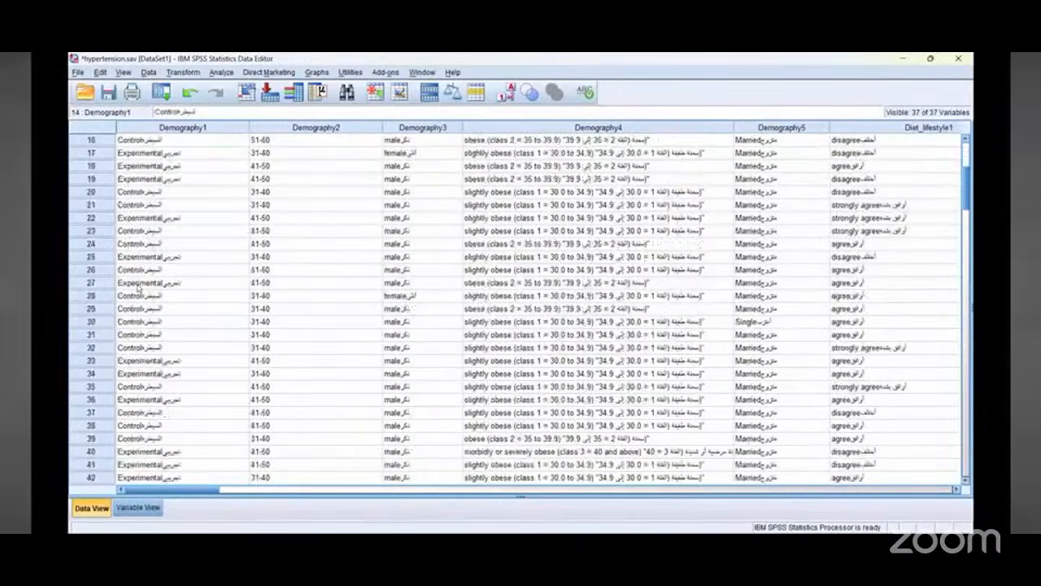
scroll(139, 286, up, 14)
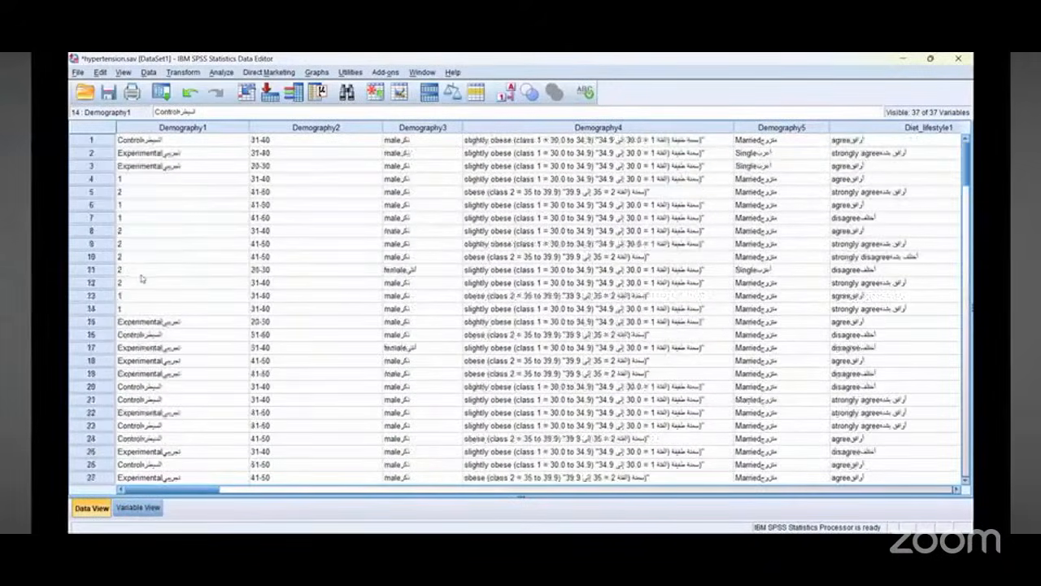
click(138, 144)
text(1)
click(138, 153)
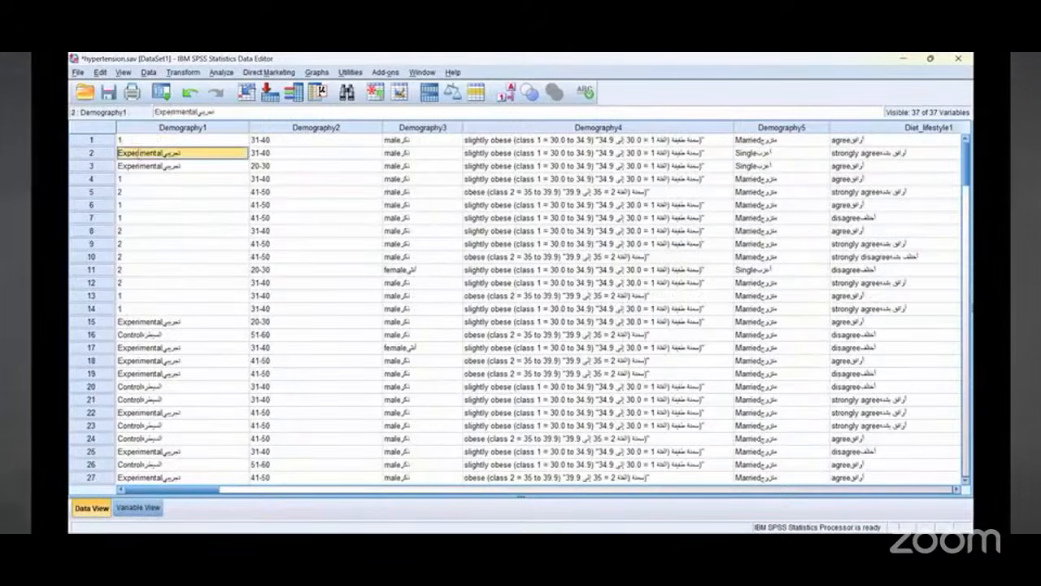
text(2)
click(141, 166)
text(2)
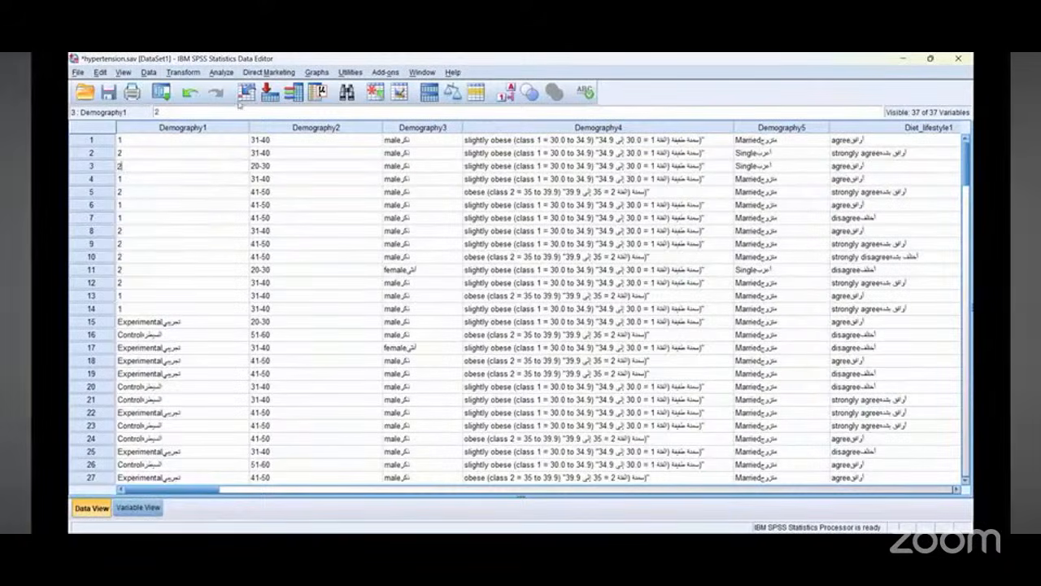
click(182, 73)
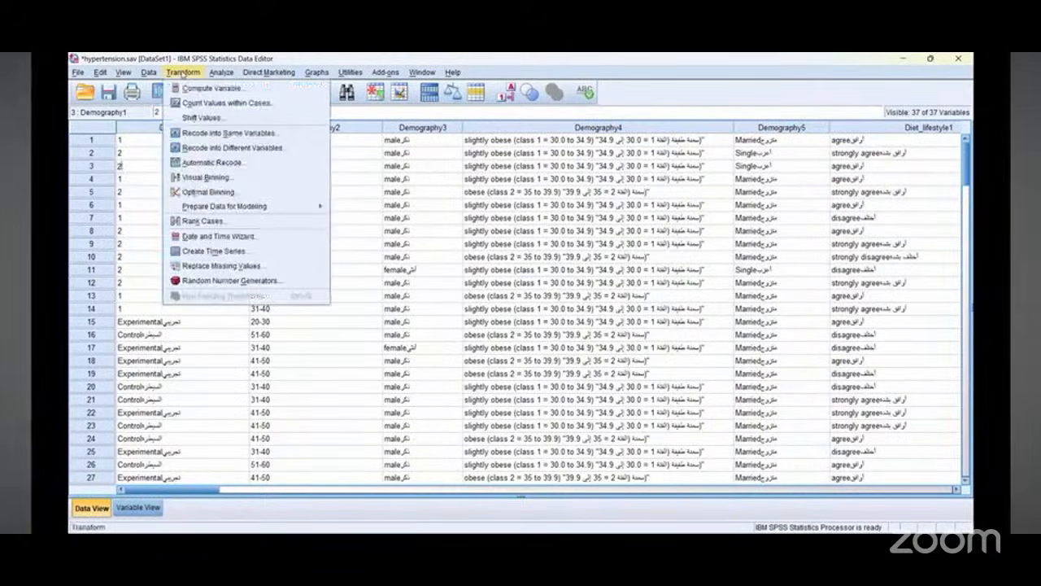
click(201, 135)
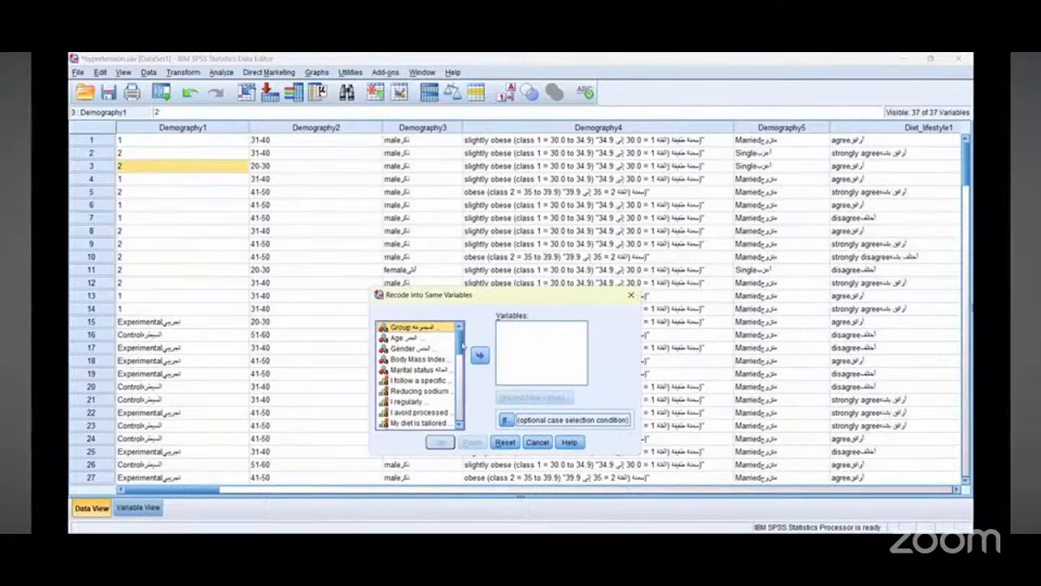
click(480, 355)
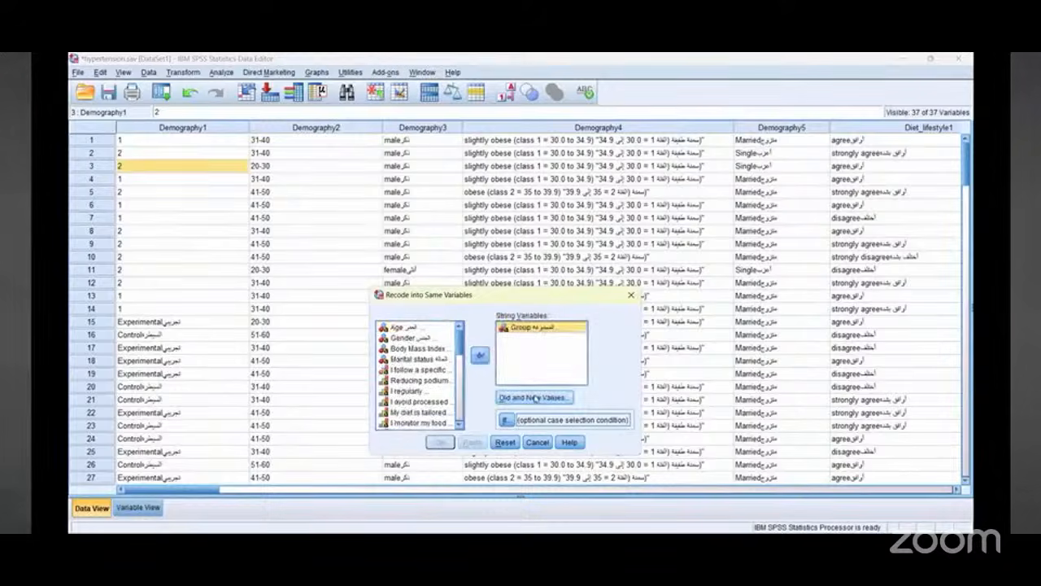
click(536, 398)
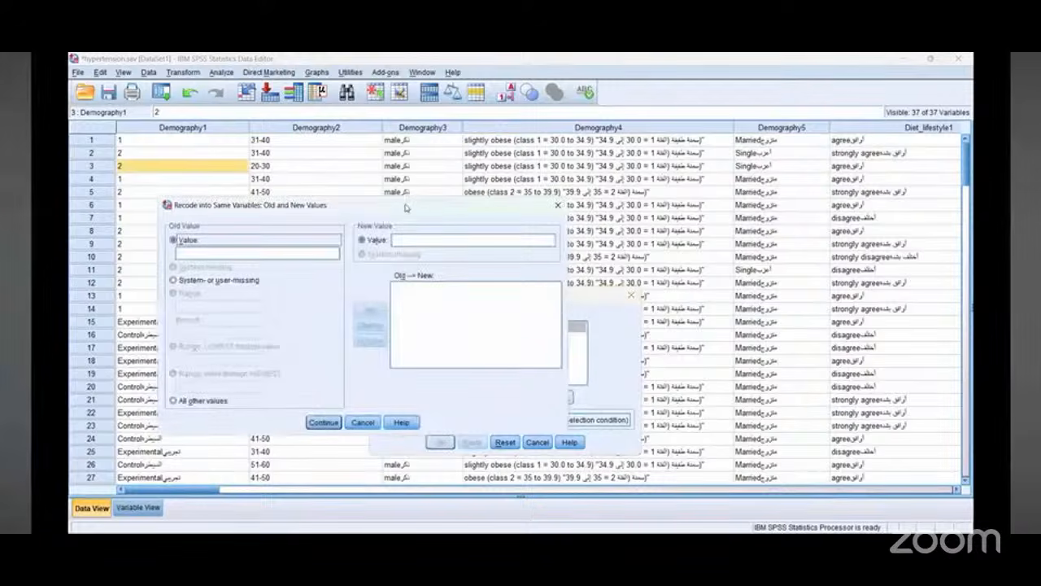
drag(406, 208, 625, 200)
click(418, 246)
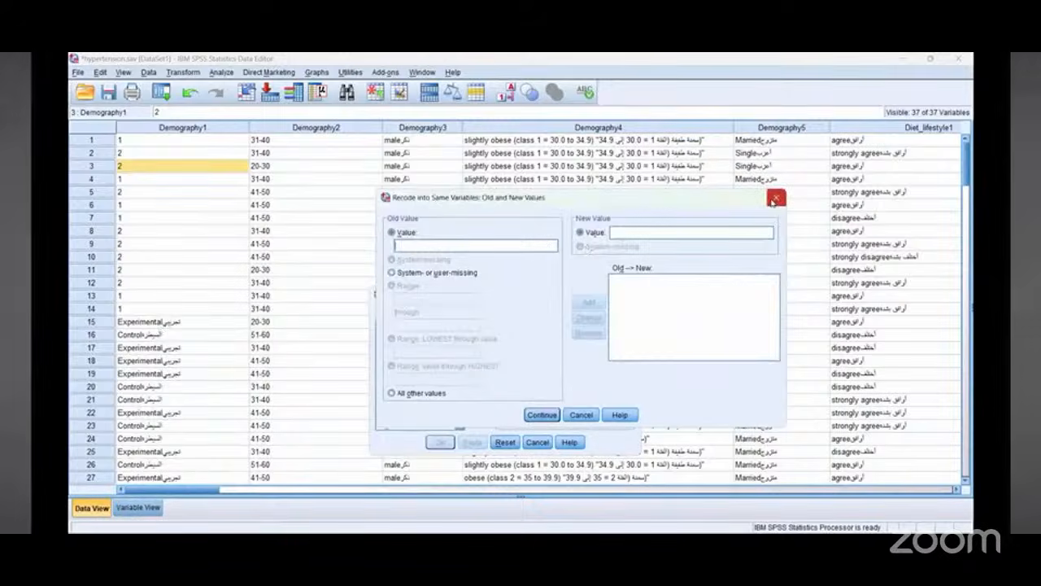
click(541, 416)
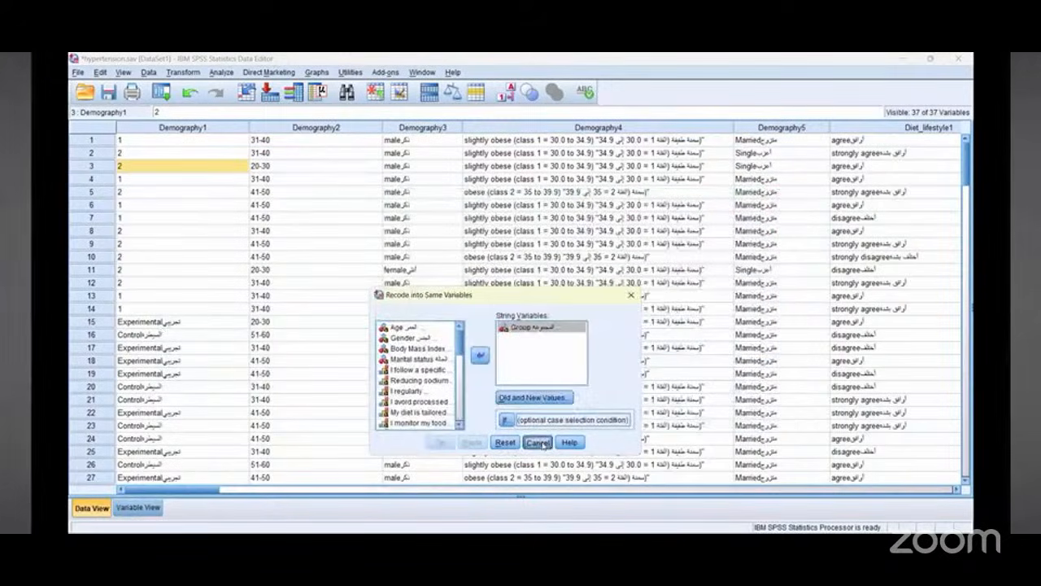
click(538, 441)
double_click(168, 322)
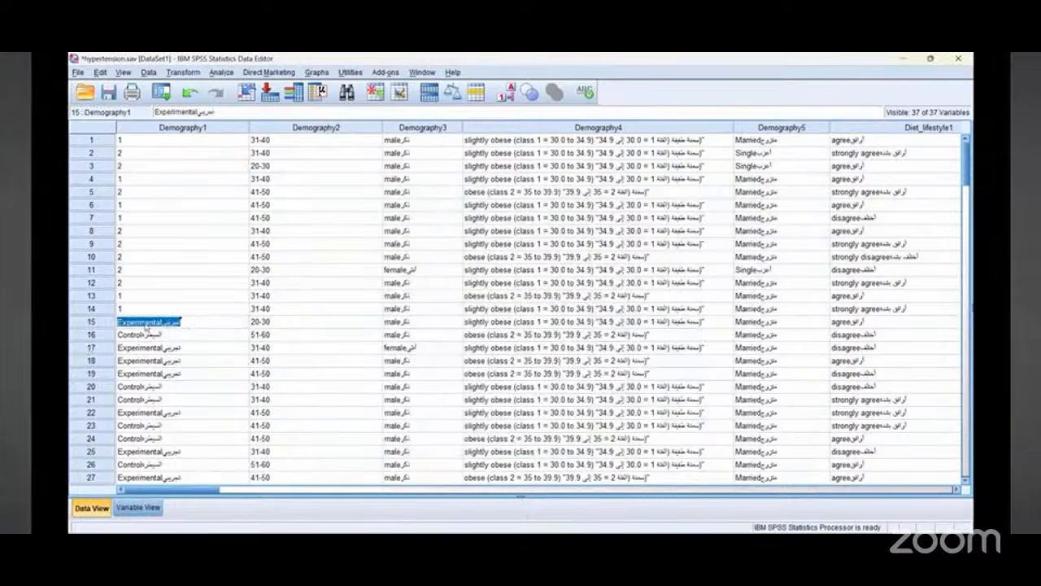
click(145, 326)
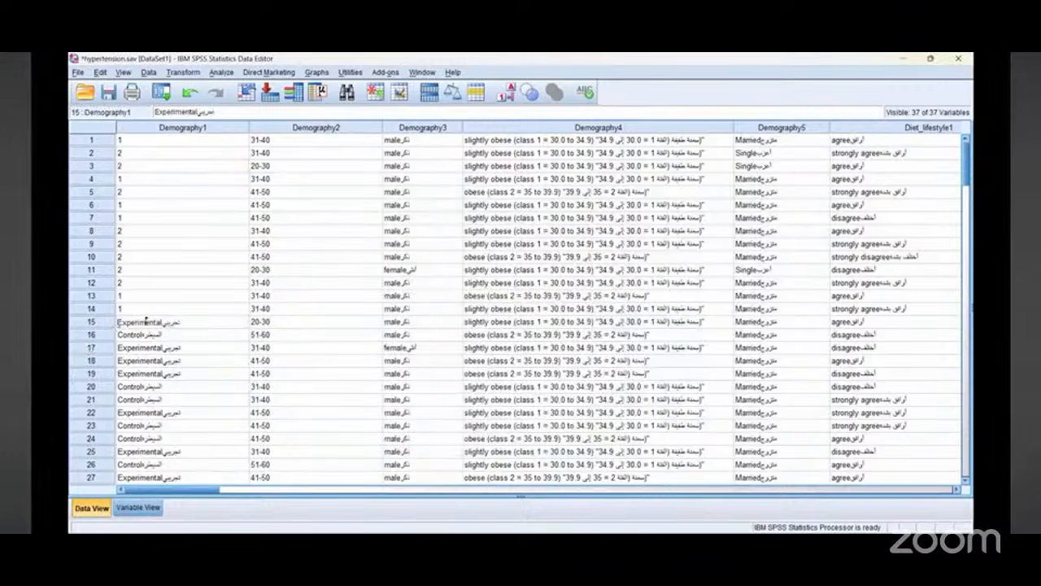
double_click(149, 322)
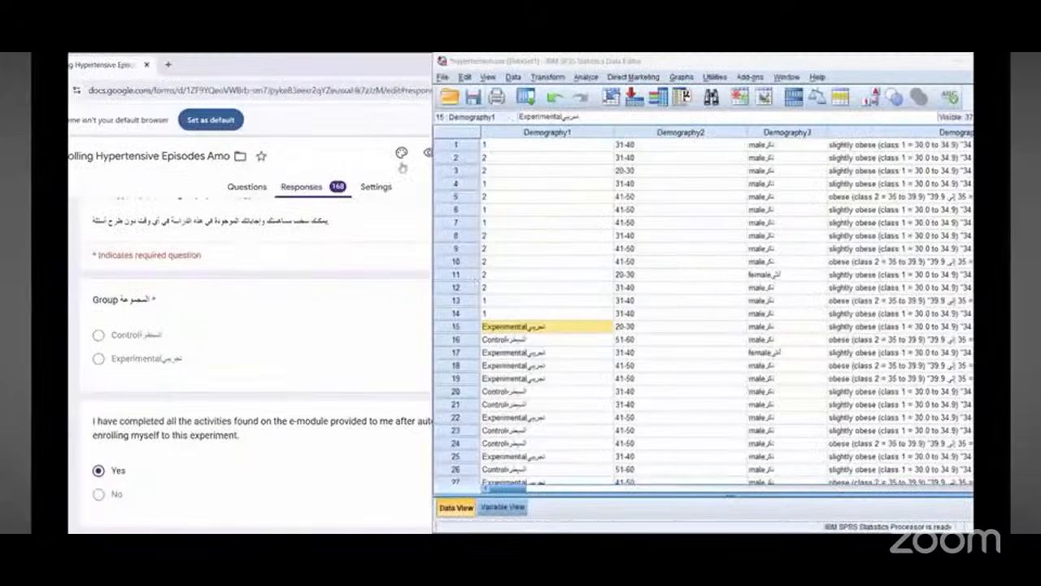
click(443, 77)
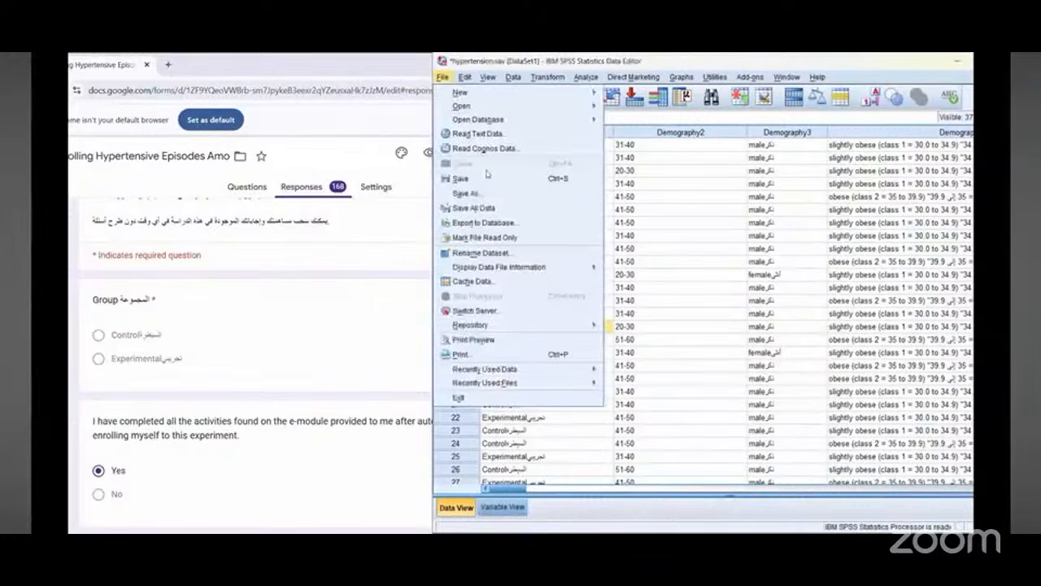
Step: Start Recode into Same Variables for the Group variable and open its Old and New Values dialog
mouse_move(547, 77)
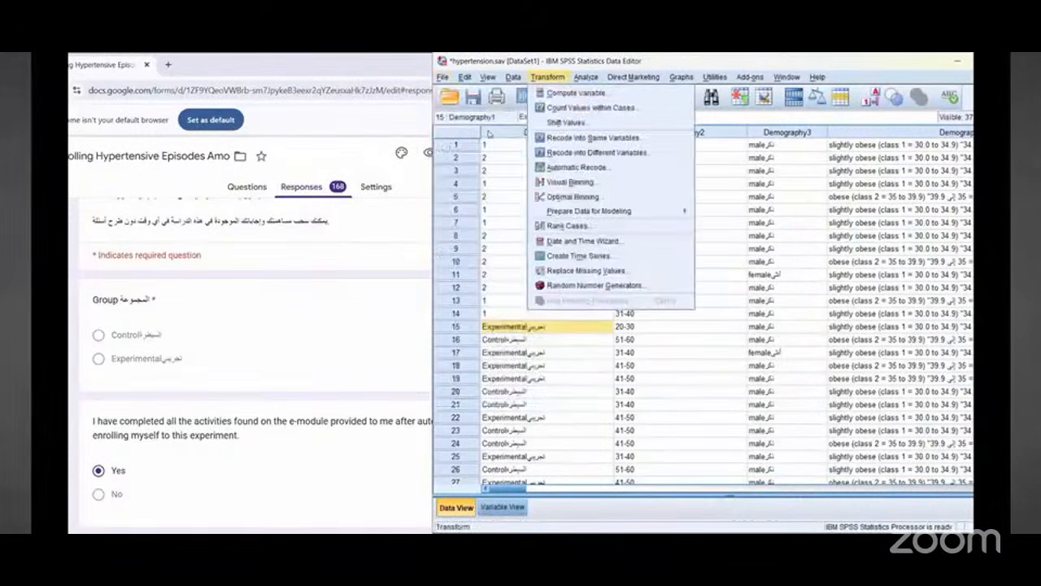
click(573, 139)
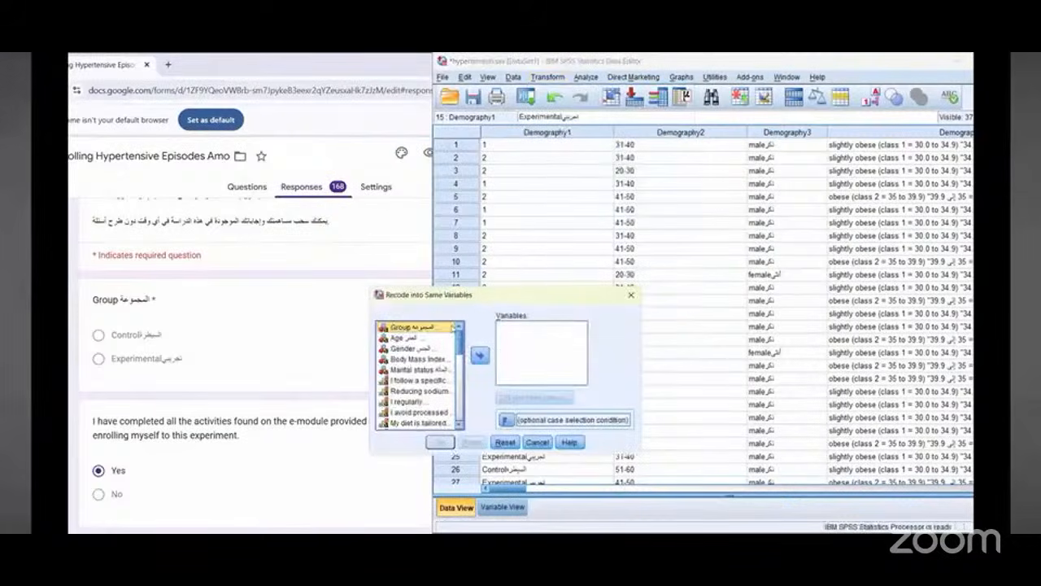
click(480, 355)
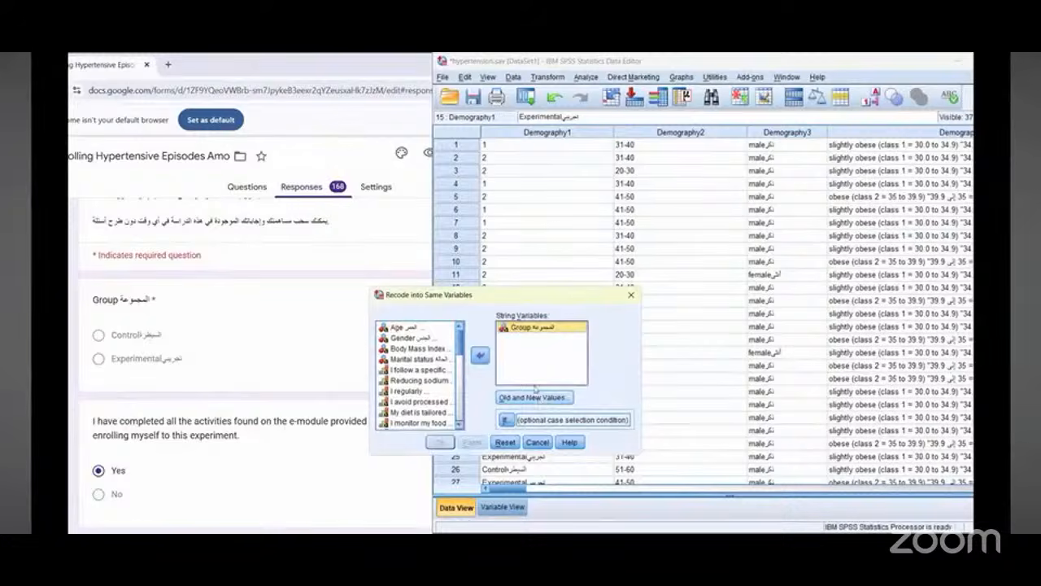
drag(538, 302, 632, 302)
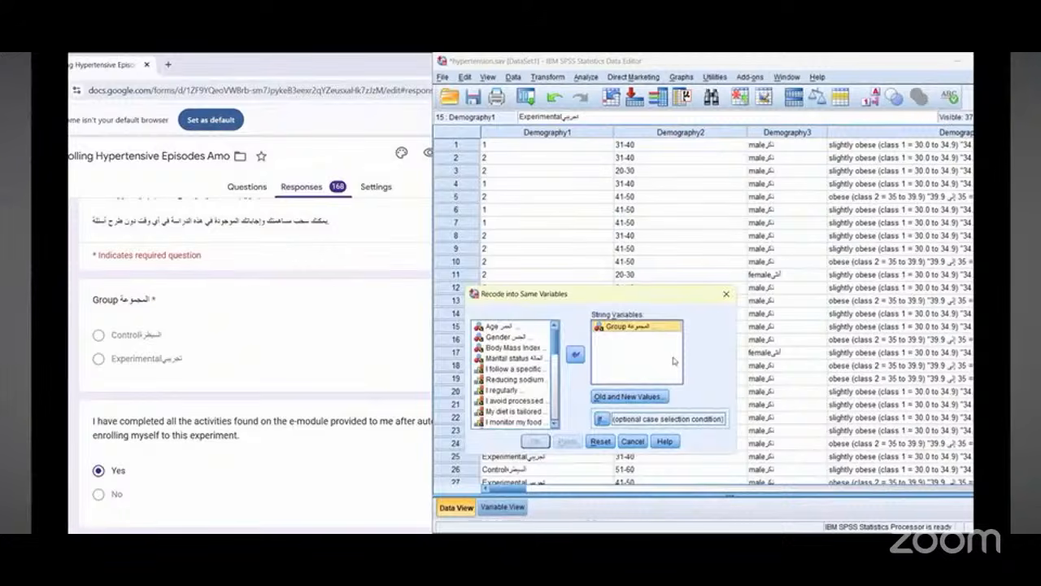
drag(674, 360, 630, 365)
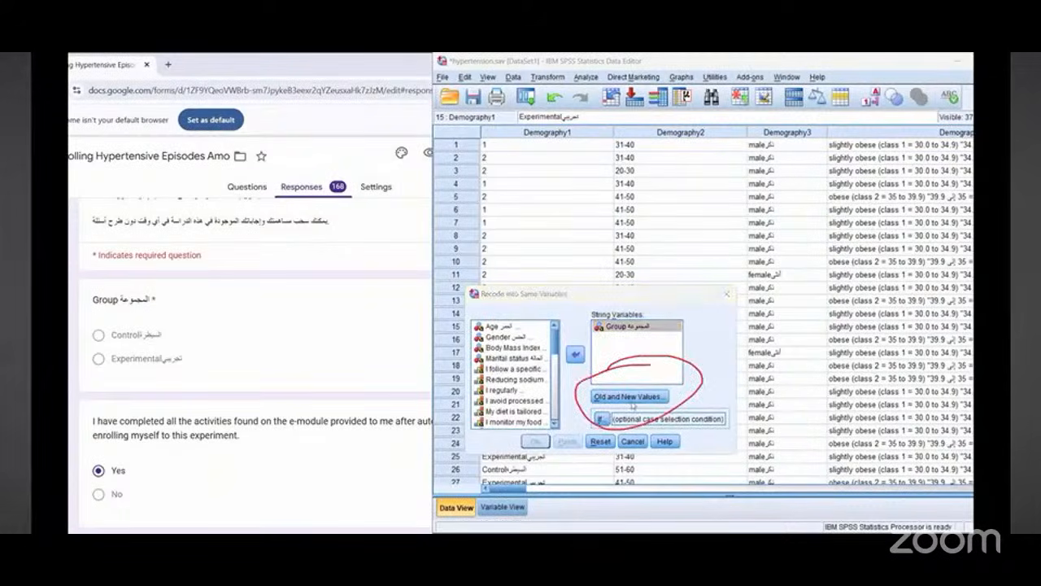
click(630, 399)
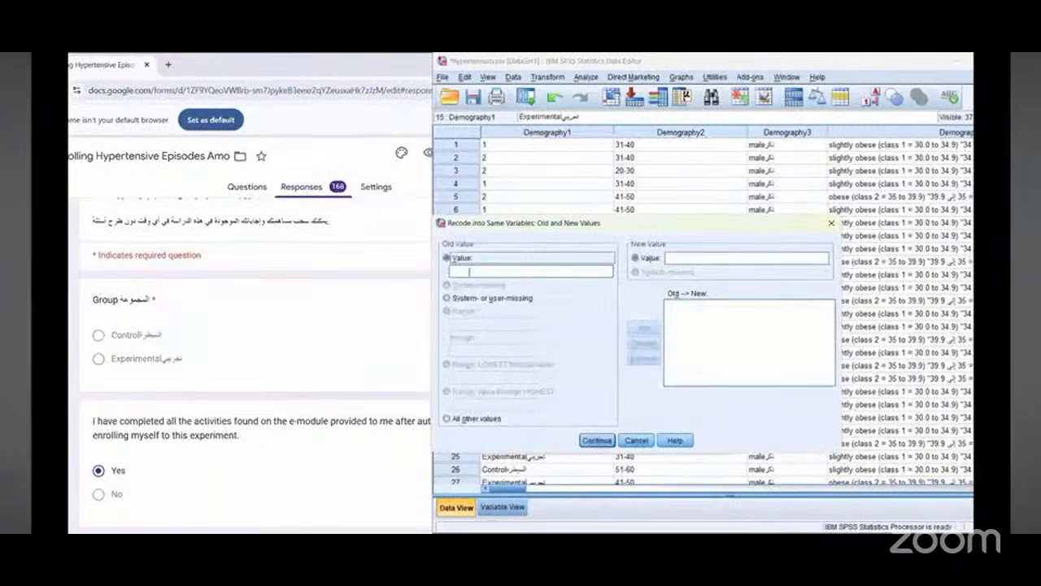
Step: Copy the Control option text from the Google Form, paste it as the old value, and add a rule recoding it to 1
click(126, 344)
drag(112, 337, 152, 336)
right_click(152, 337)
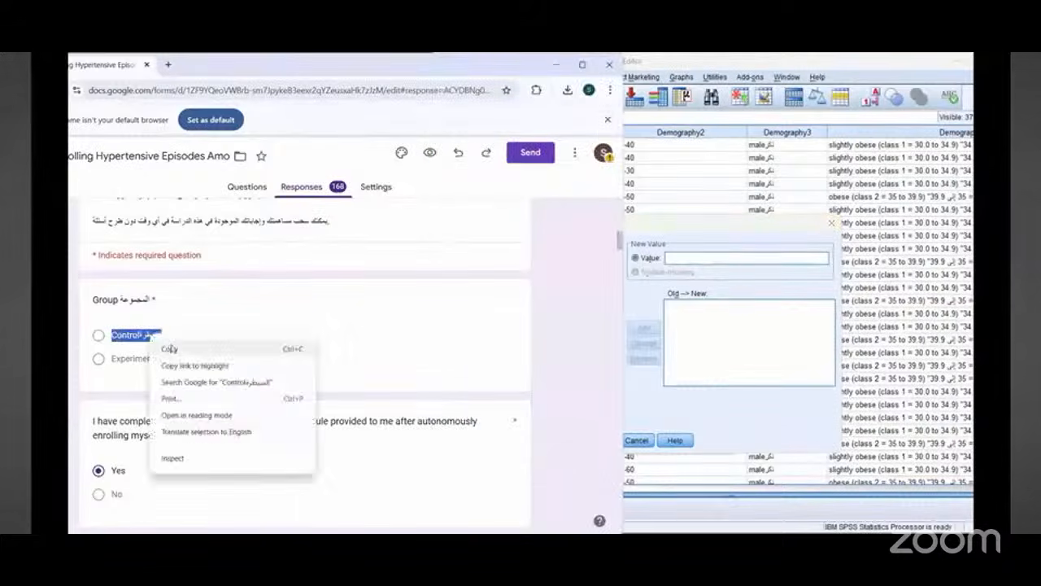
click(173, 347)
key(alt+Tab)
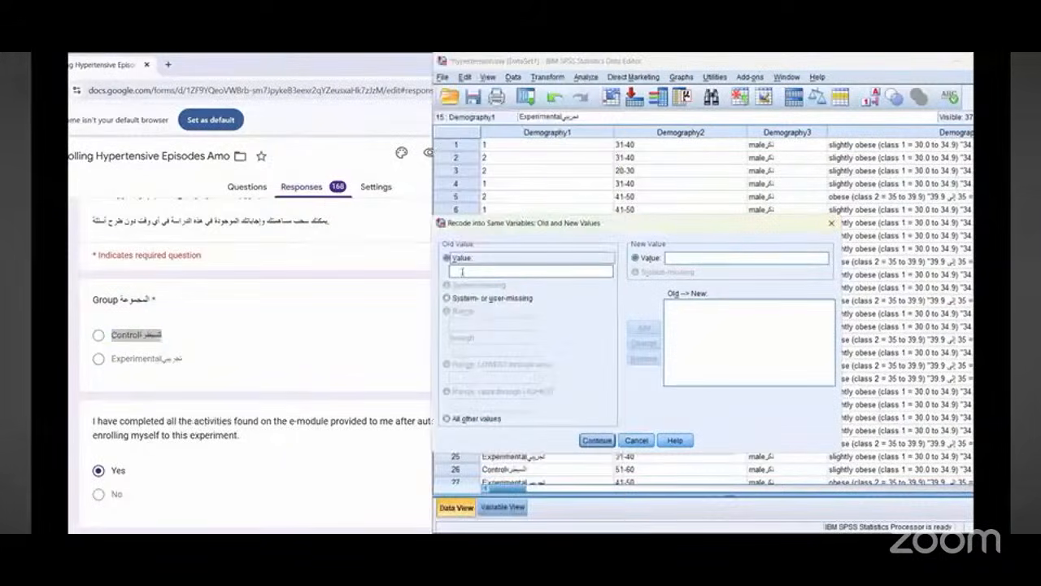
right_click(461, 272)
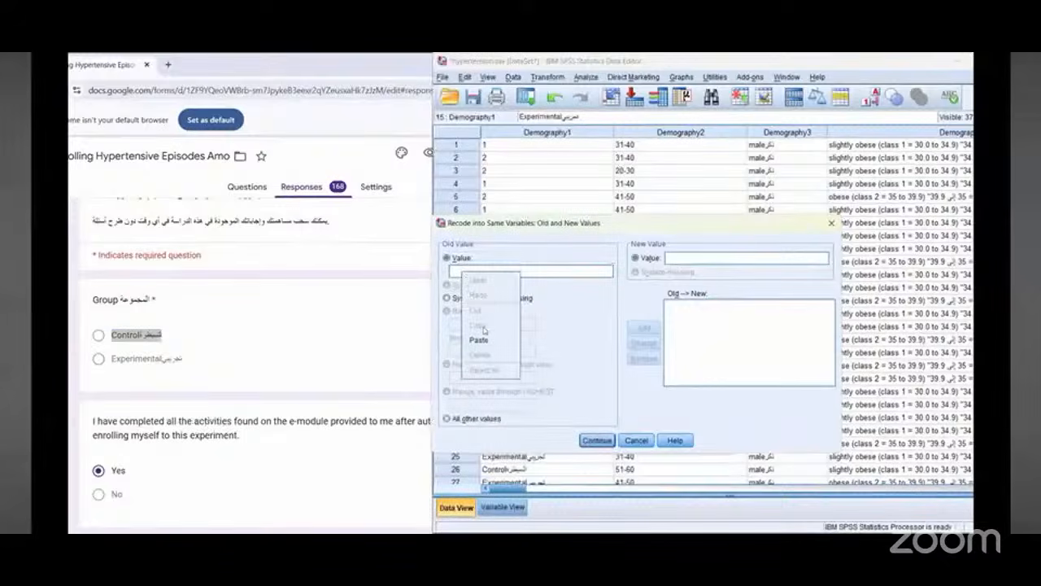
click(481, 341)
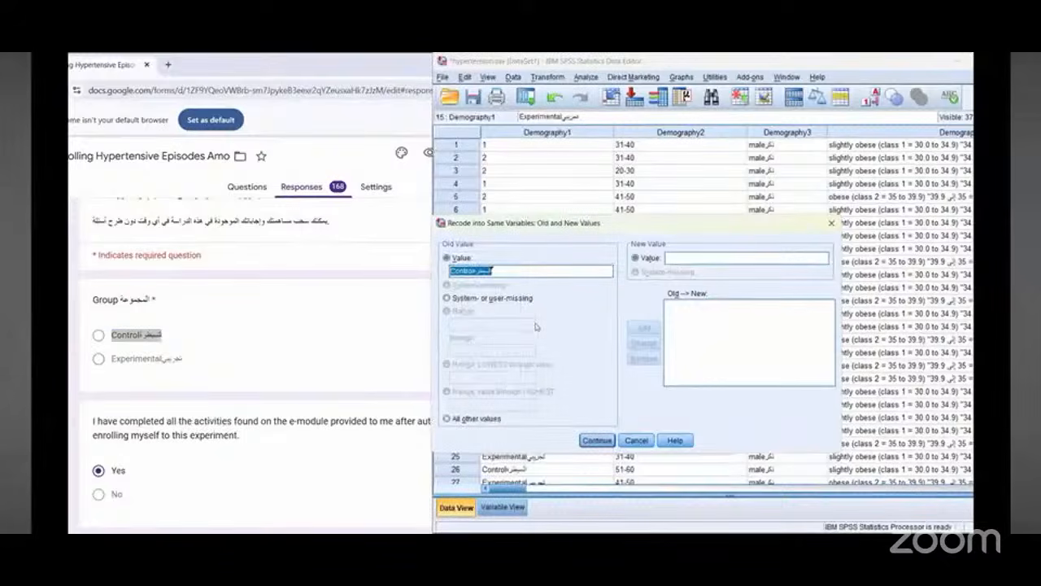
click(717, 257)
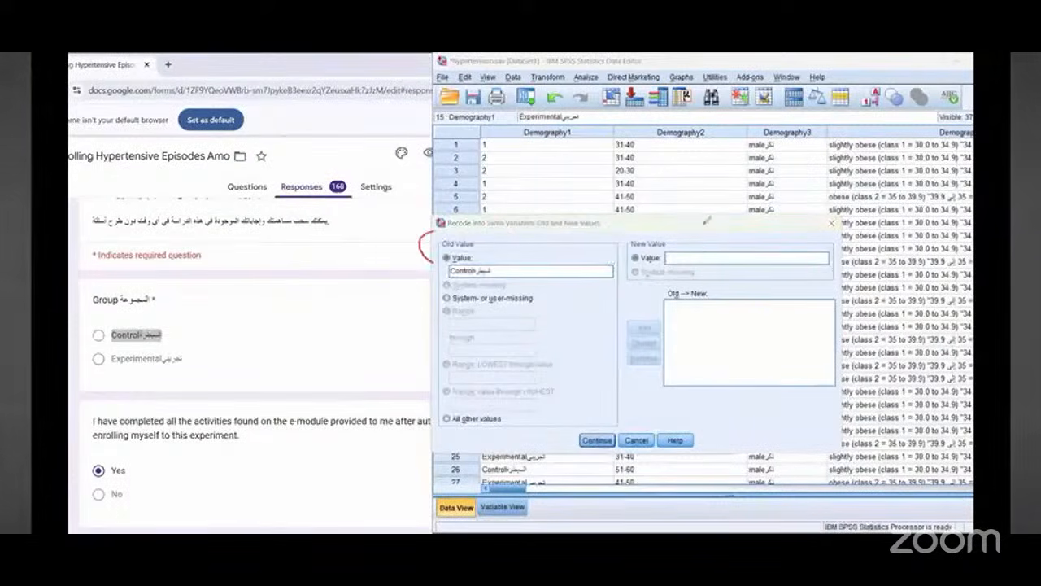
drag(488, 222, 498, 226)
mouse_move(621, 262)
mouse_down()
mouse_move(705, 225)
mouse_move(633, 222)
mouse_move(672, 262)
mouse_move(678, 251)
mouse_up()
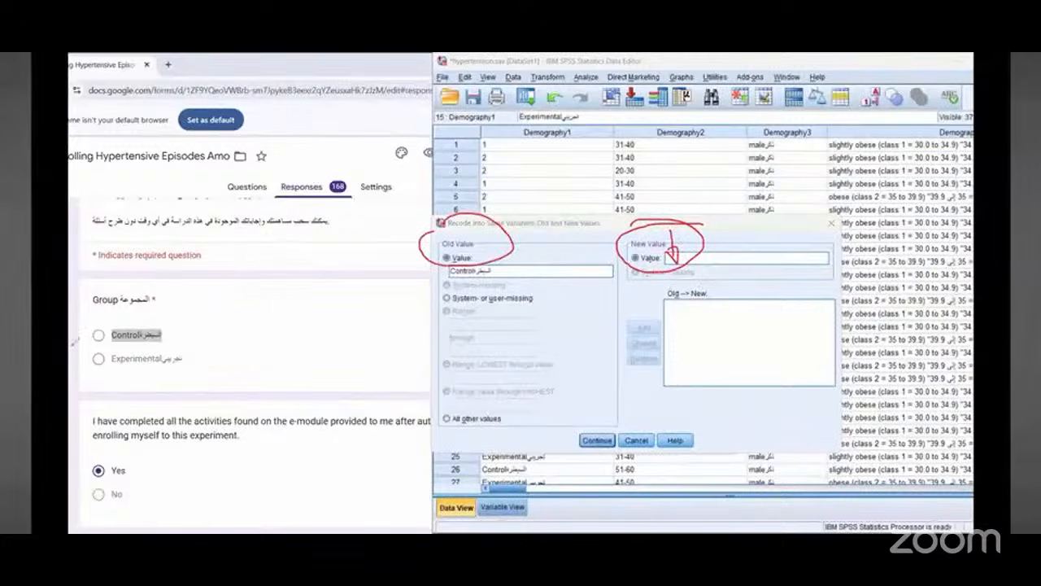
click(691, 260)
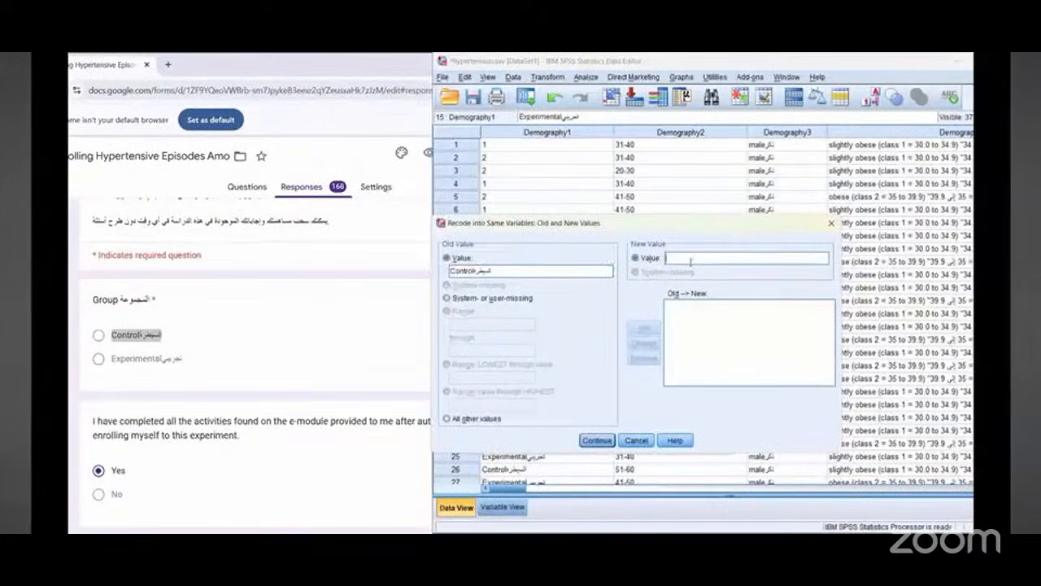
text(1)
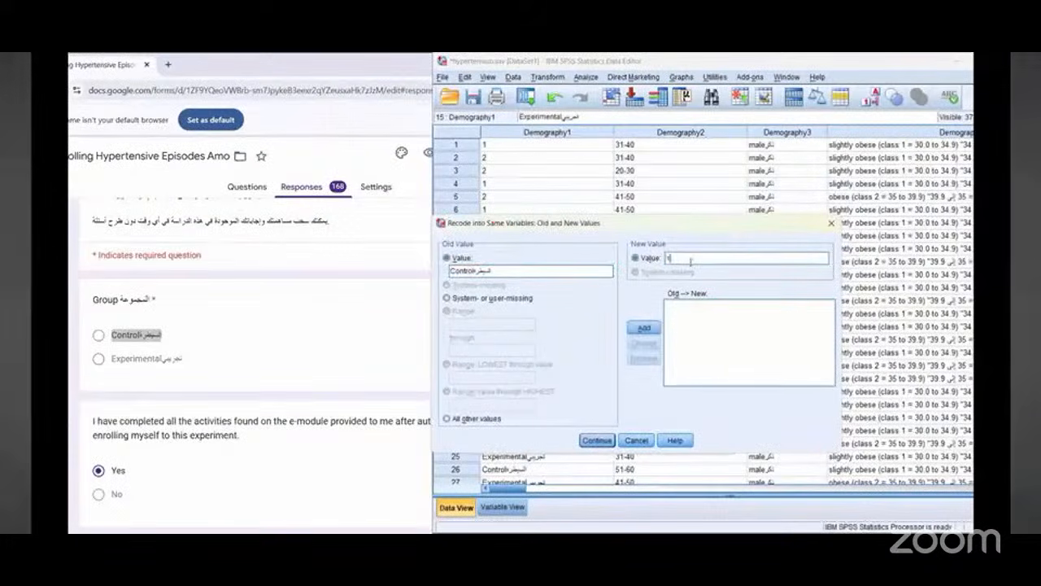
click(644, 329)
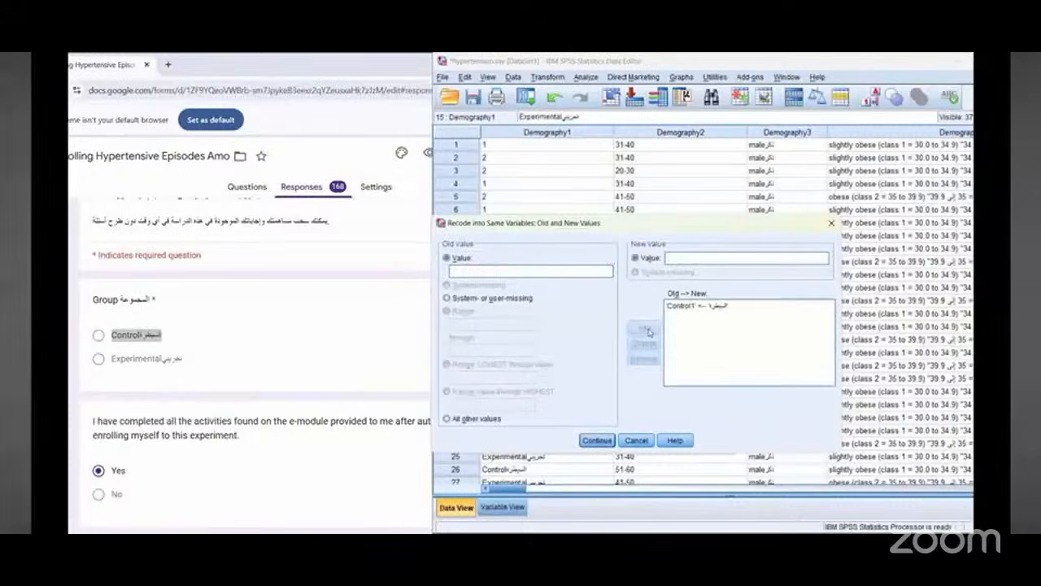
Step: Copy the Experimental option text from the Google Form, paste it as the old value, and add a rule recoding it to 2
triple_click(126, 365)
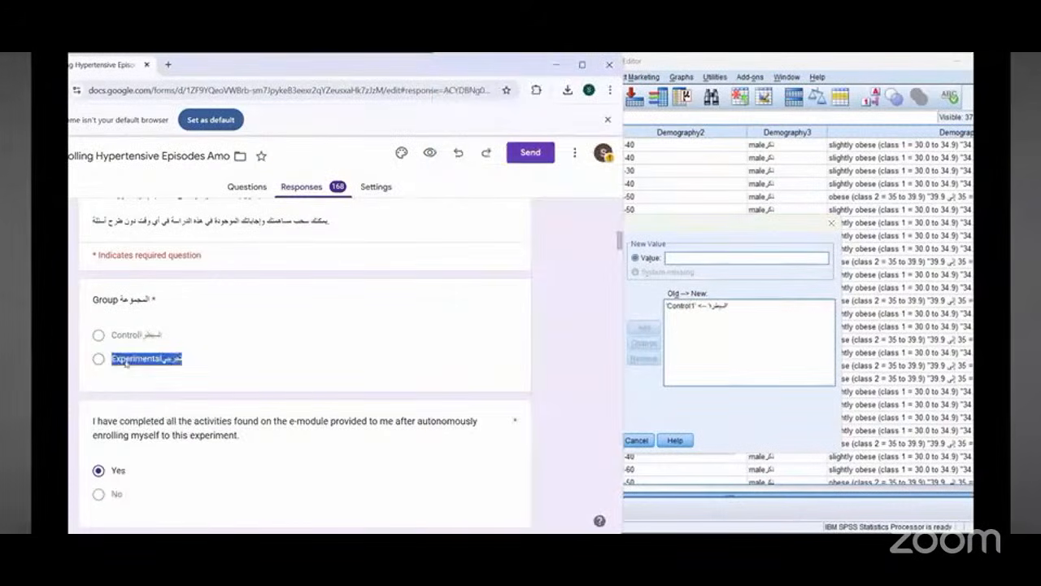
right_click(133, 365)
click(147, 373)
click(684, 226)
click(462, 271)
right_click(464, 273)
click(479, 340)
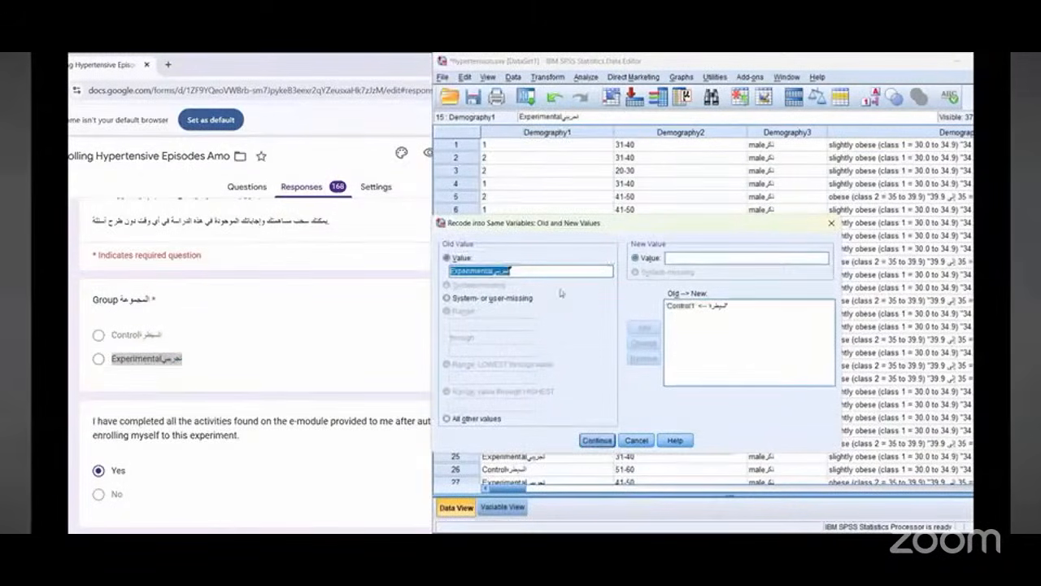
click(697, 258)
text(2)
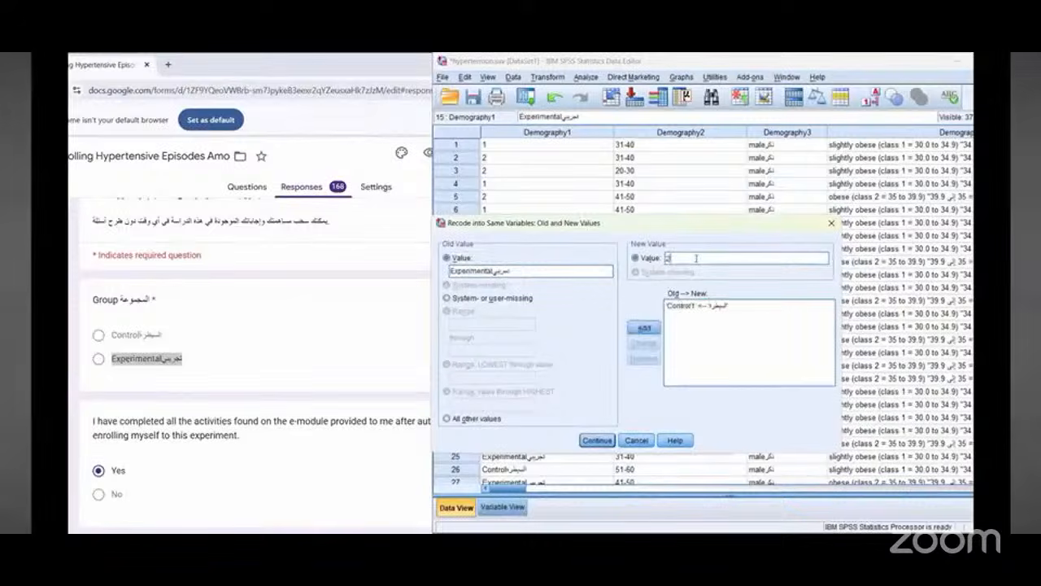
click(643, 328)
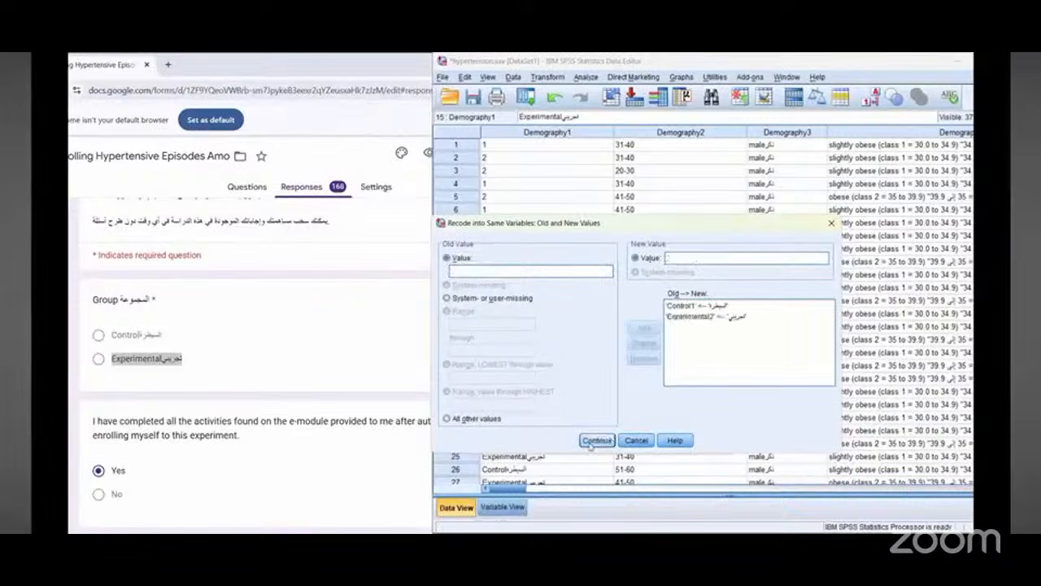
Step: Apply the Group recode and scroll through the Demography1 data
click(594, 441)
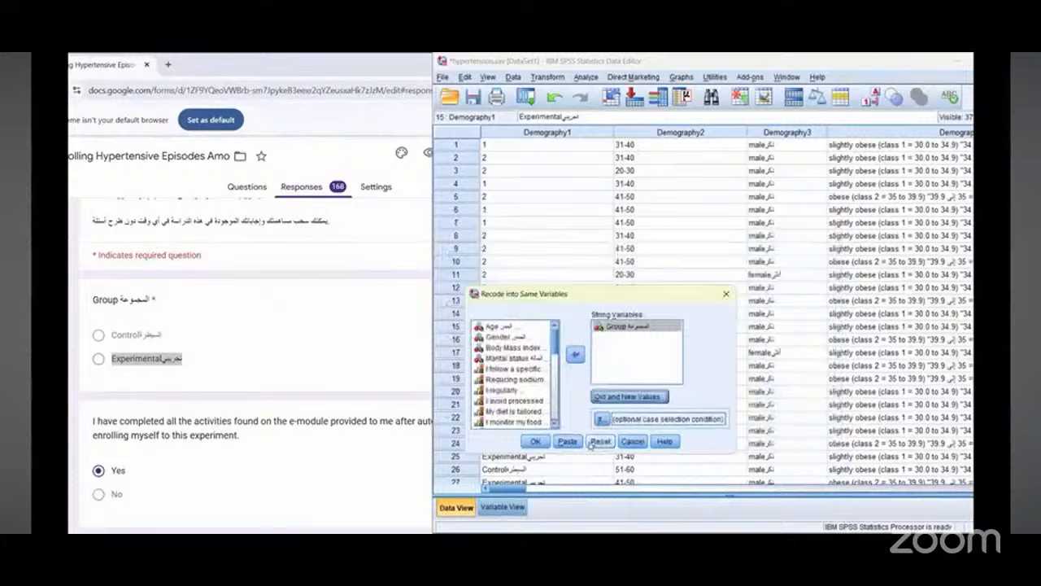
click(535, 442)
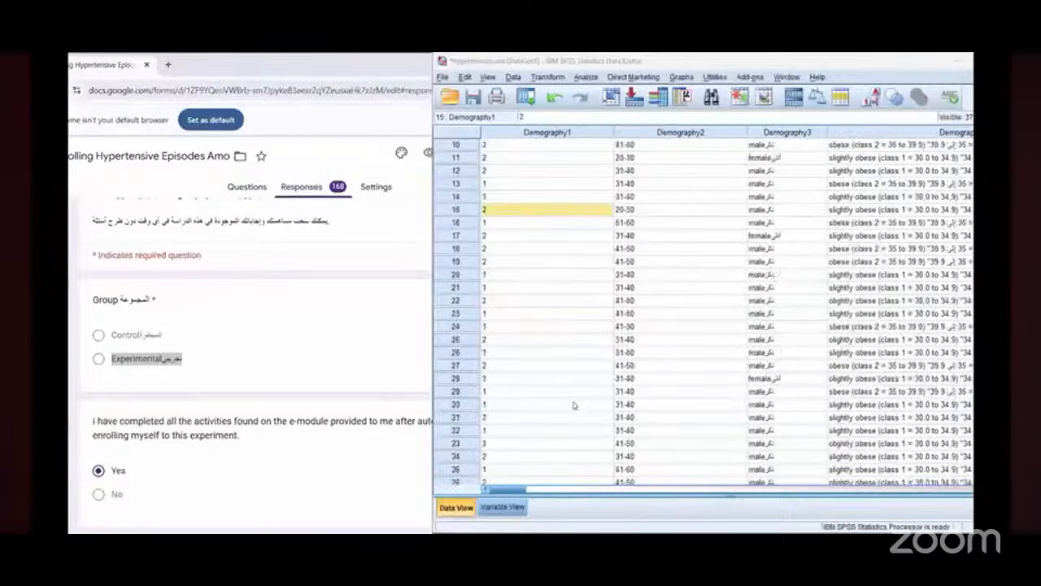
scroll(576, 407, down, 2)
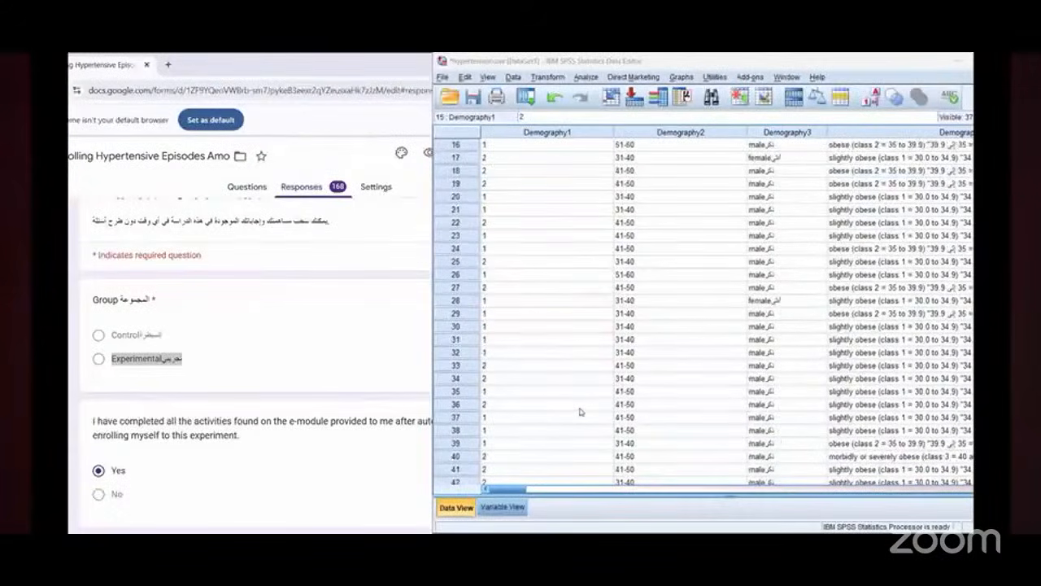
click(580, 411)
scroll(580, 410, down, 20)
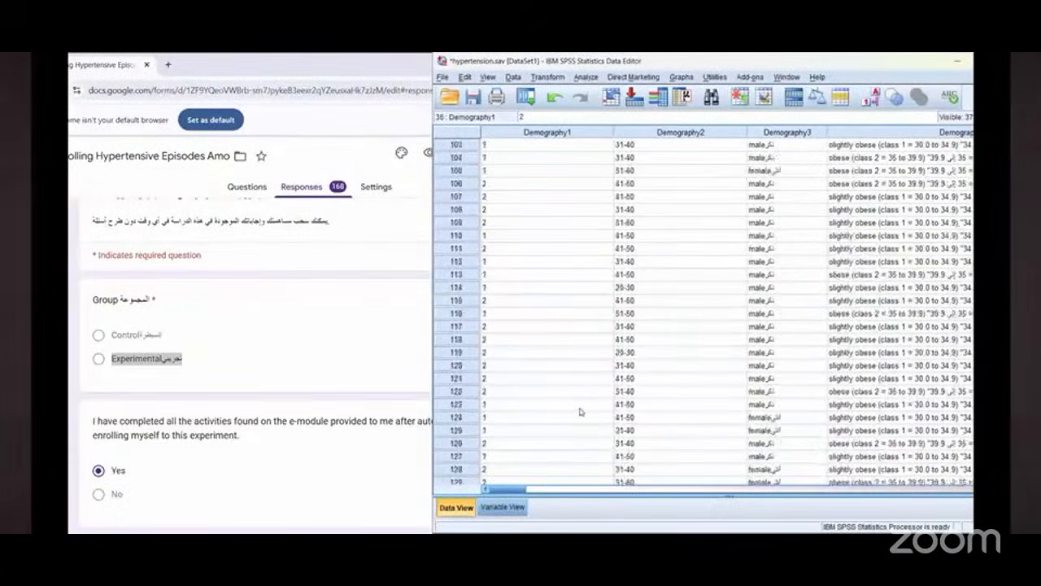
scroll(579, 411, up, 20)
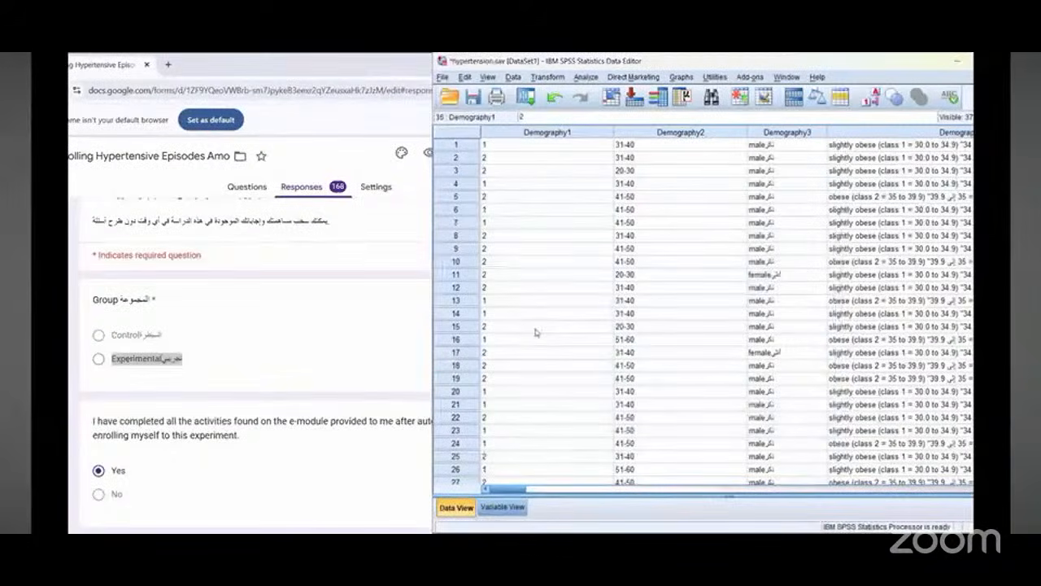
Step: Switch to Variable View and open the Age variable's value labels to review them
click(506, 510)
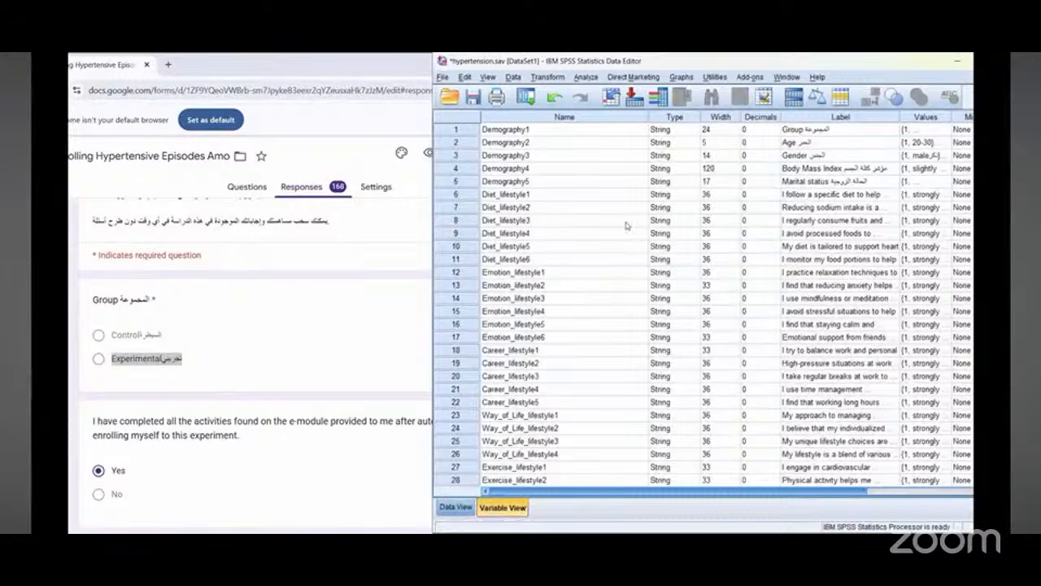
drag(547, 415, 553, 389)
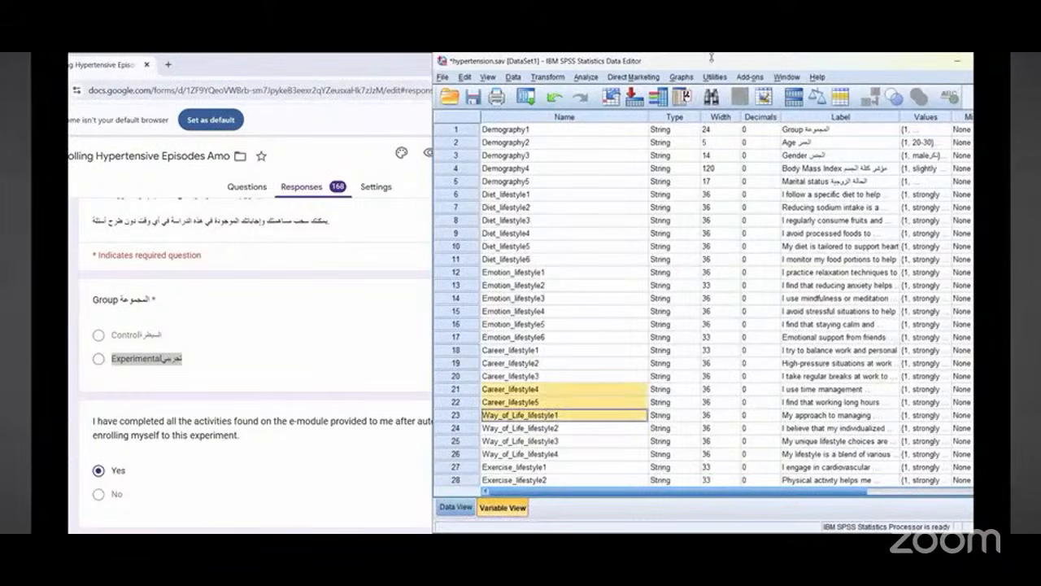
drag(548, 329, 569, 452)
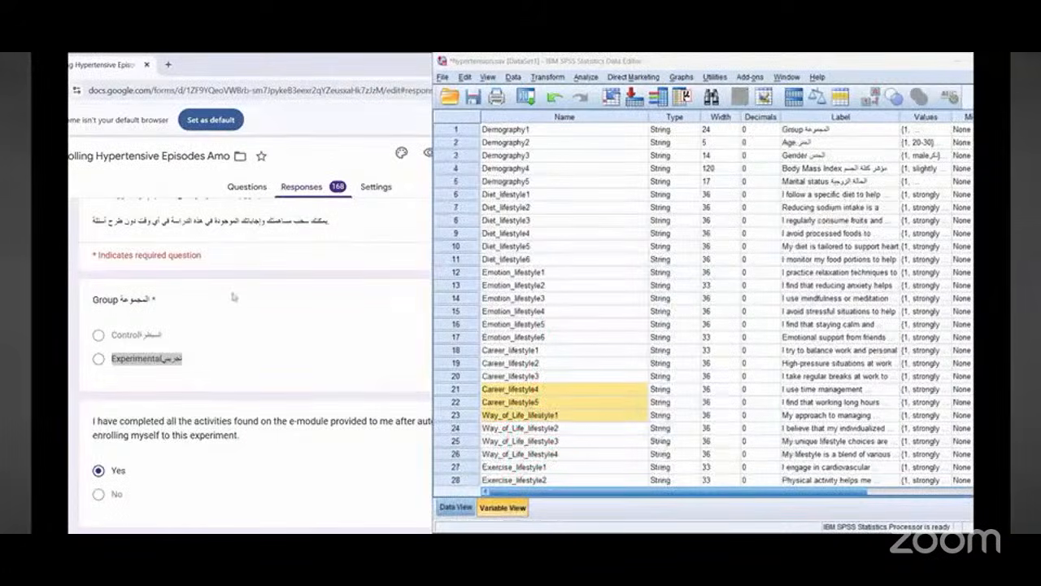
scroll(229, 403, down, 5)
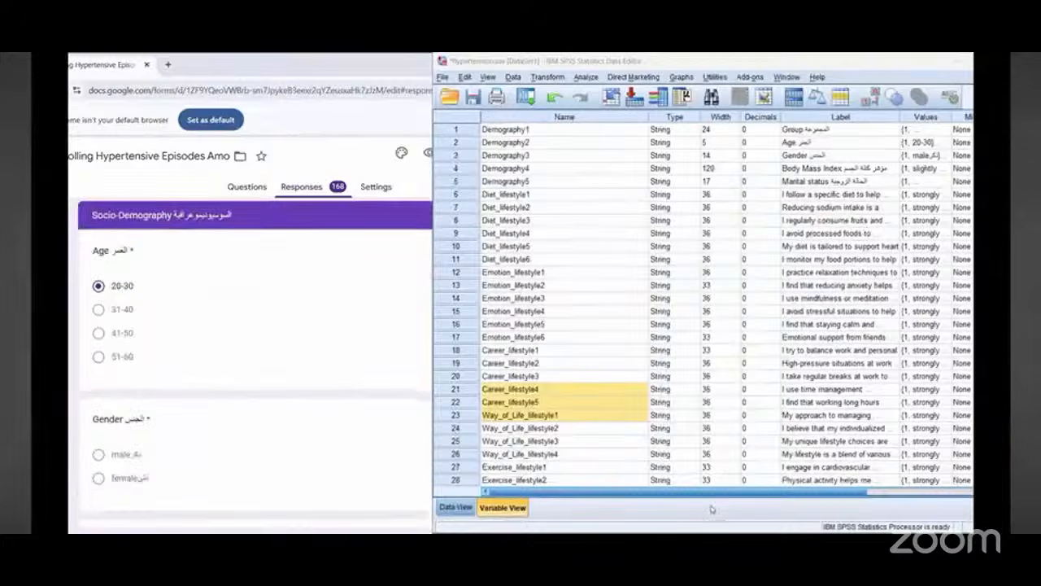
click(598, 364)
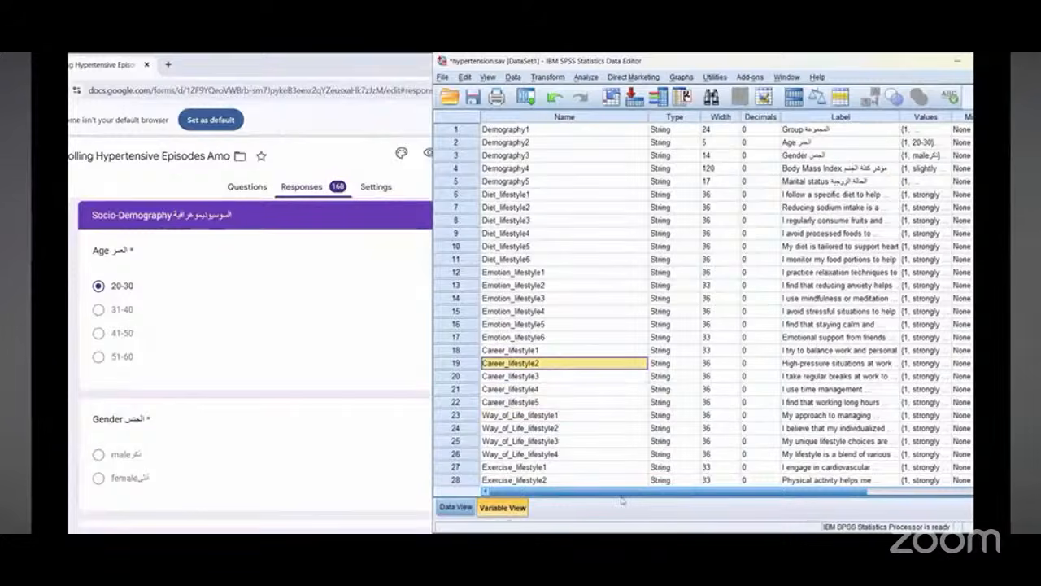
drag(595, 492, 691, 492)
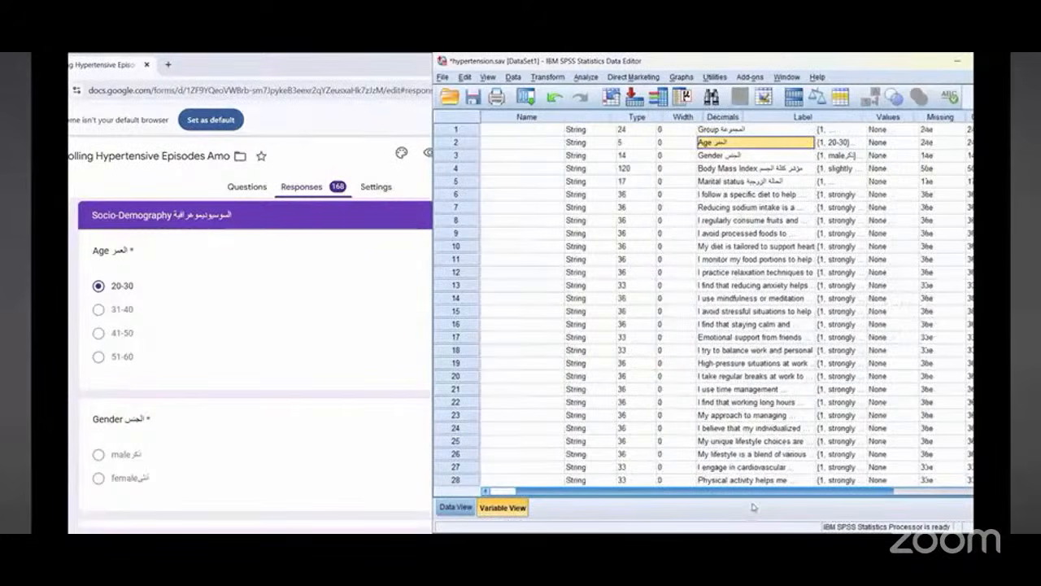
click(724, 142)
click(747, 142)
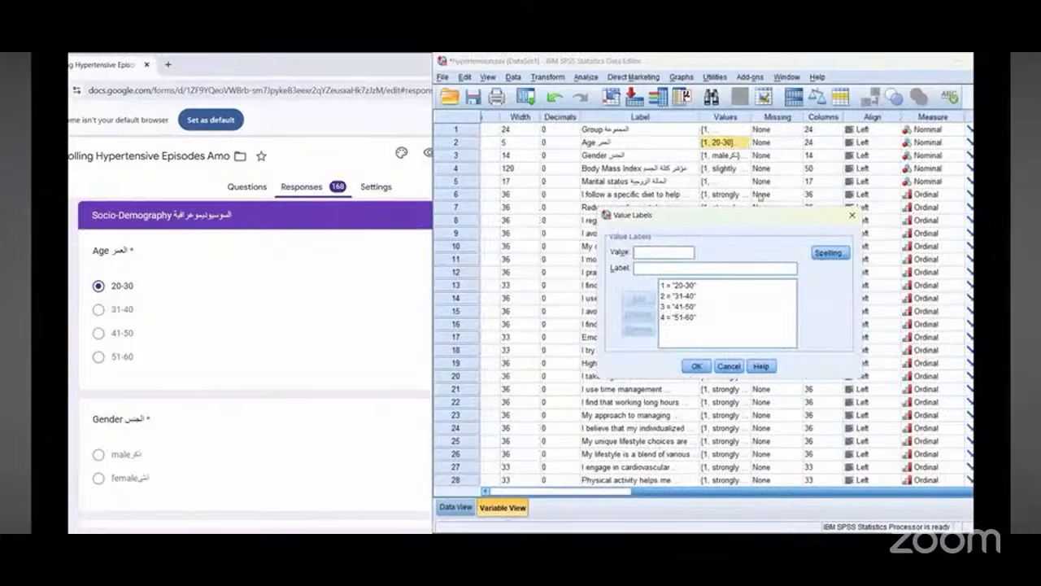
click(853, 216)
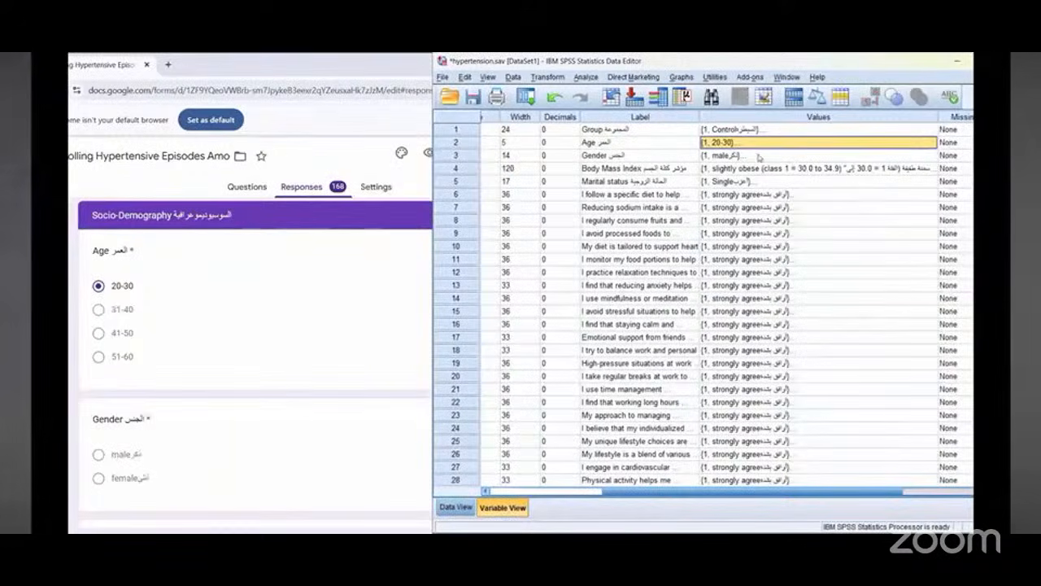
Step: Widen the Values column and reopen the Age variable's value labels for review
click(756, 145)
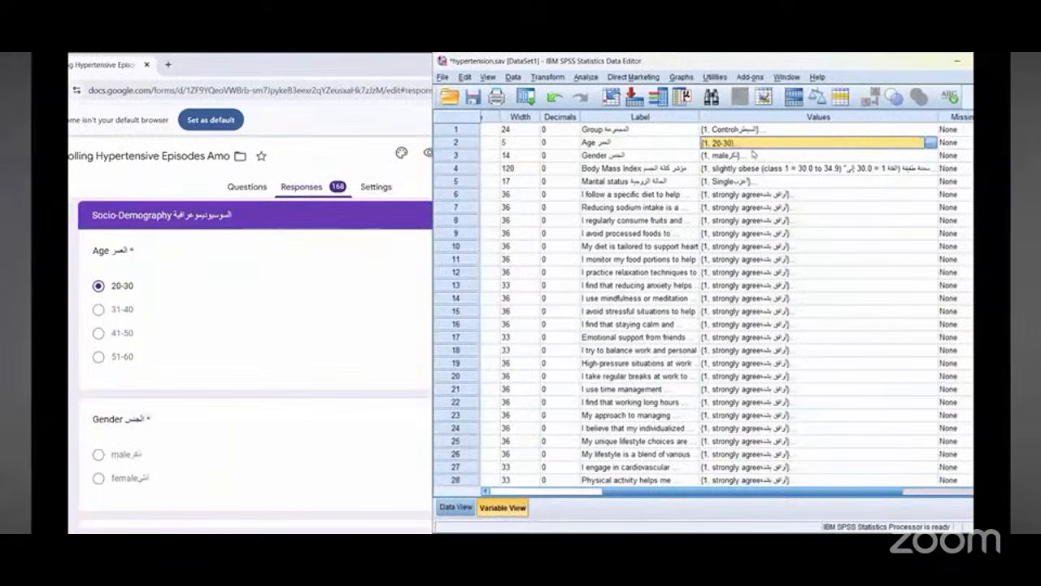
click(465, 146)
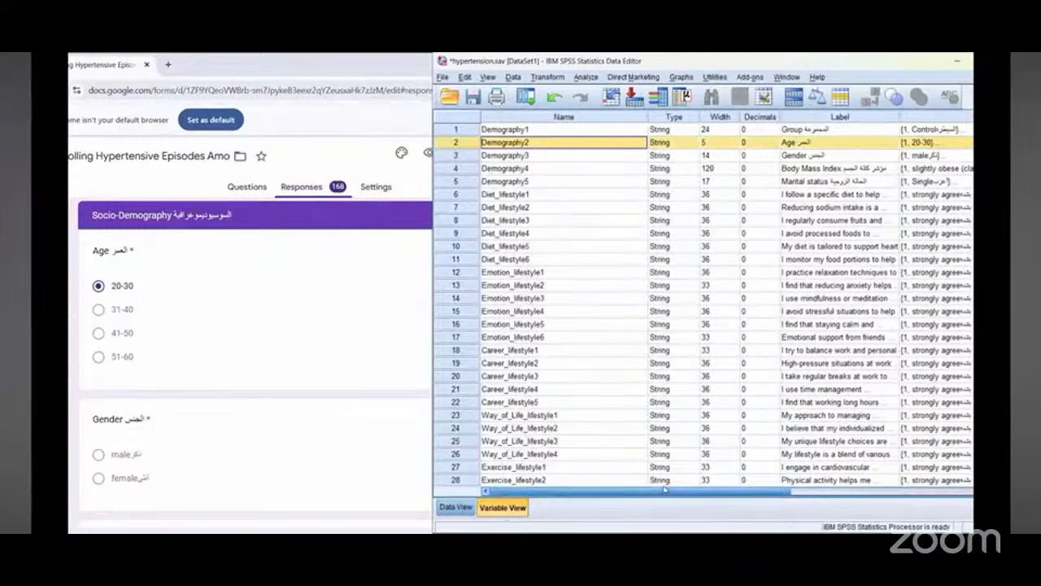
drag(716, 492, 757, 501)
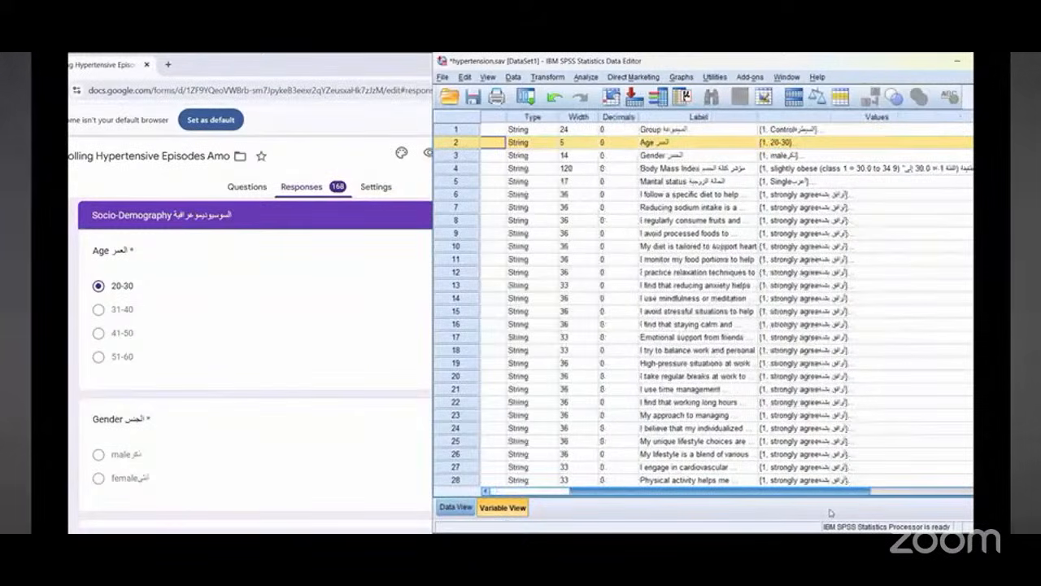
drag(828, 136, 909, 137)
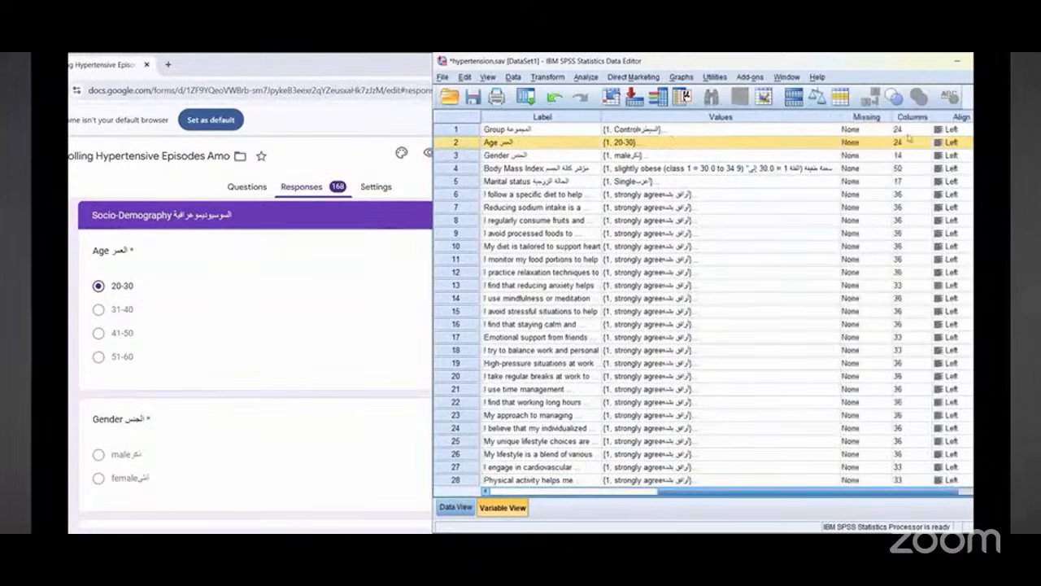
click(748, 144)
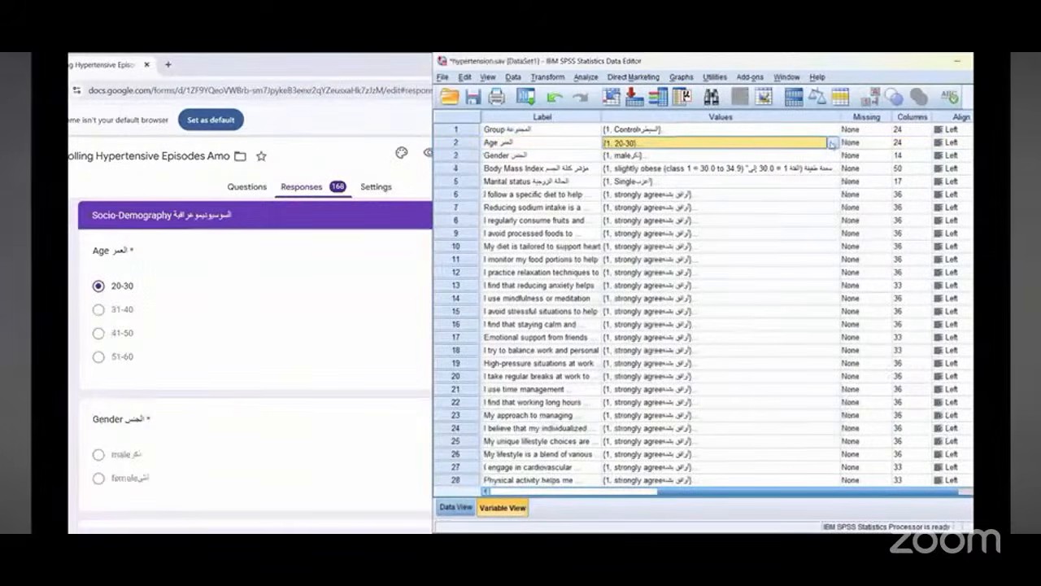
click(831, 143)
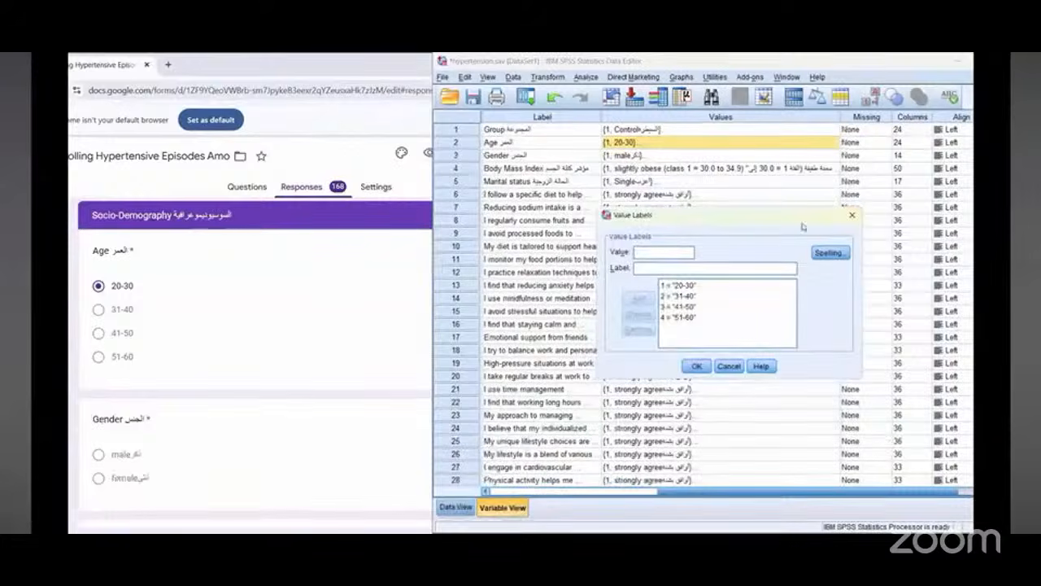
click(851, 217)
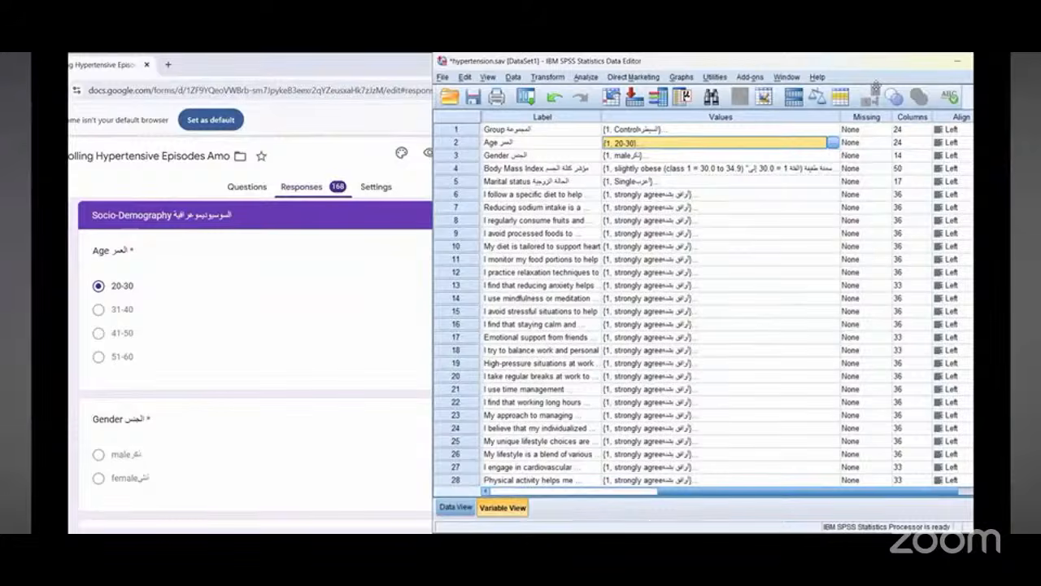
click(547, 77)
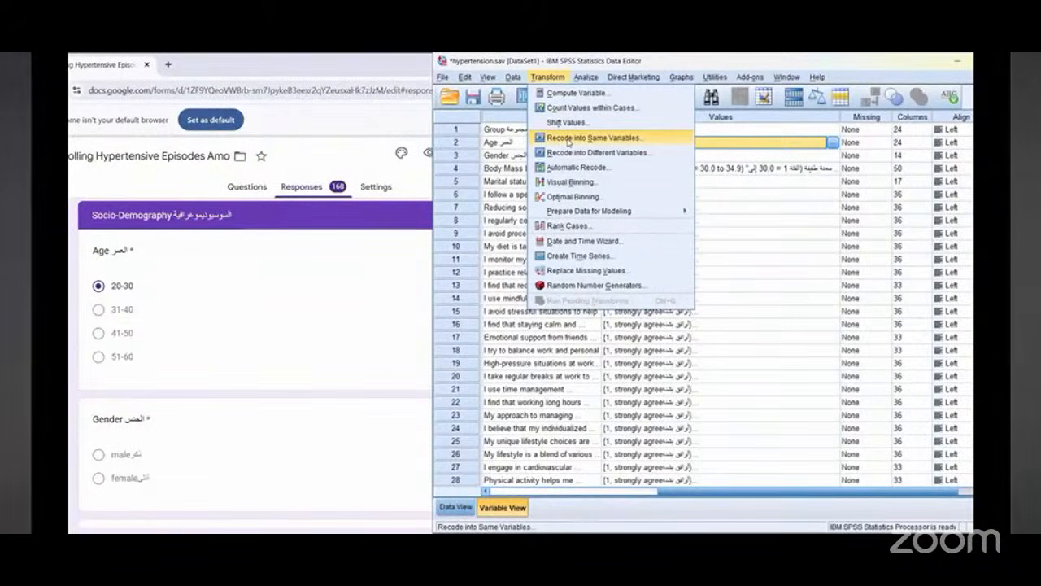
key(Up)
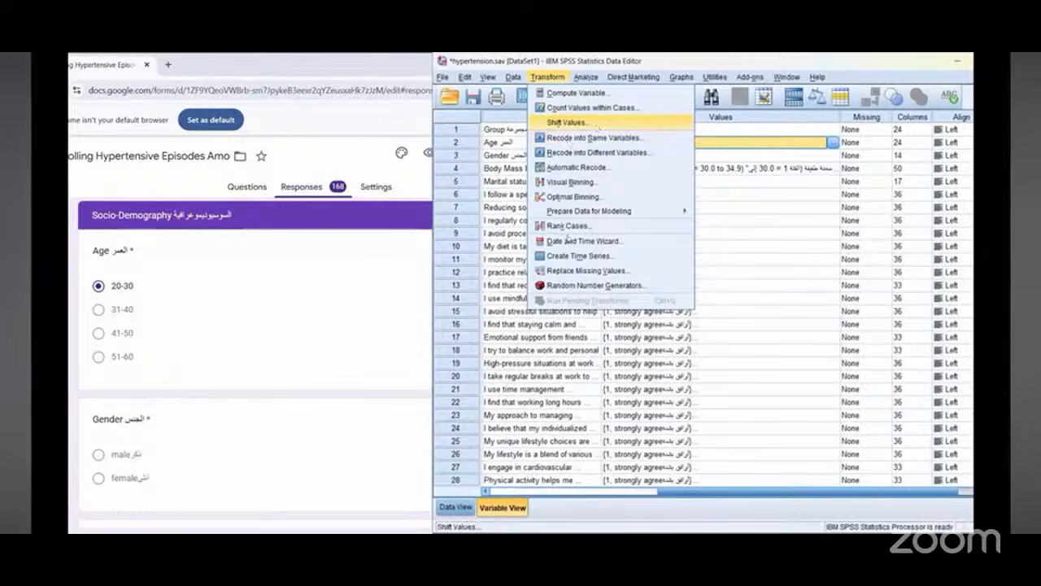
drag(556, 88, 567, 235)
drag(555, 88, 529, 70)
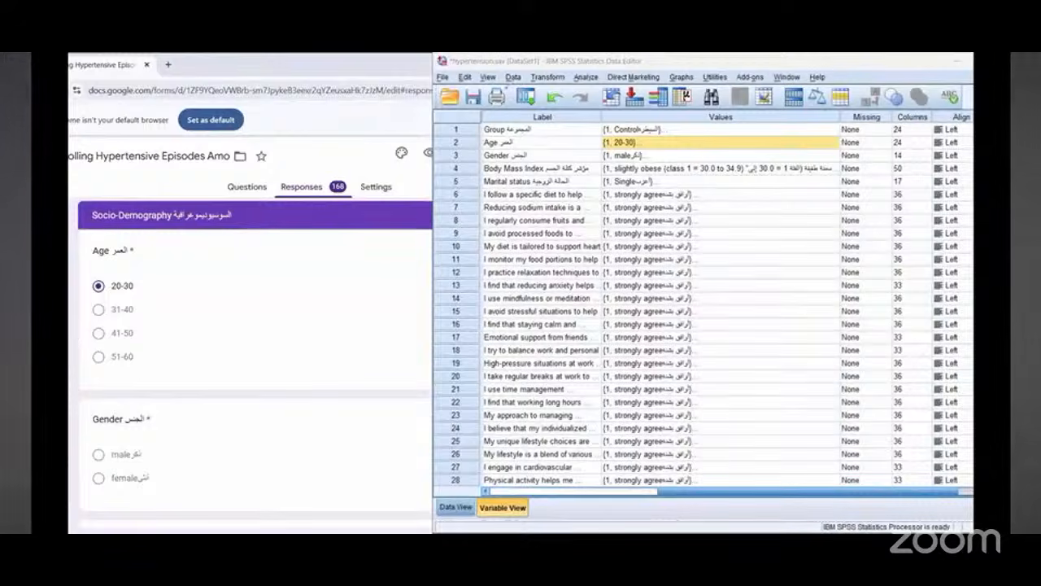
Step: Start Recode into Same Variables, add Age alongside Group, and open the Old and New Values dialog
click(547, 76)
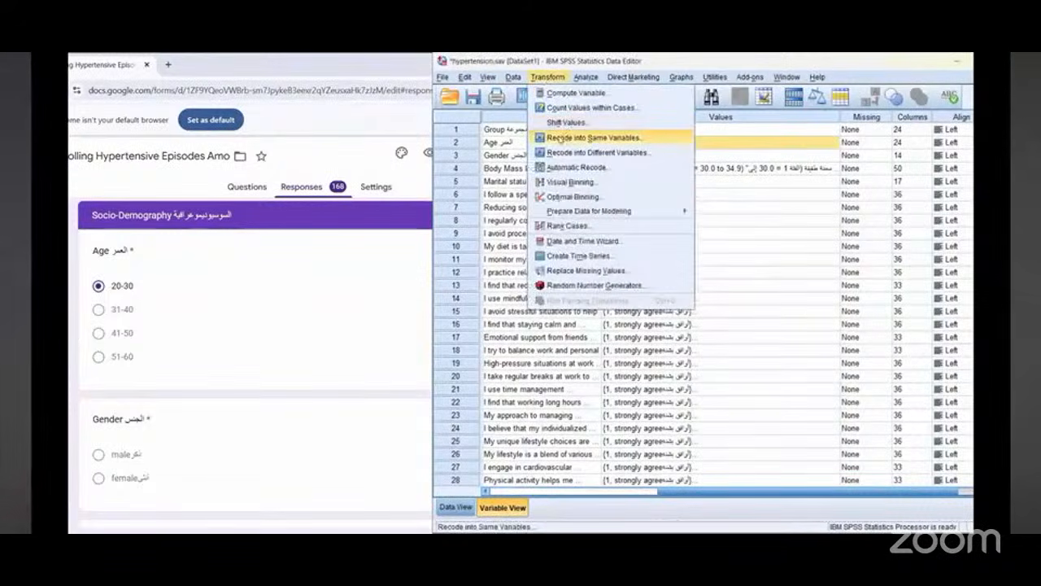
click(592, 137)
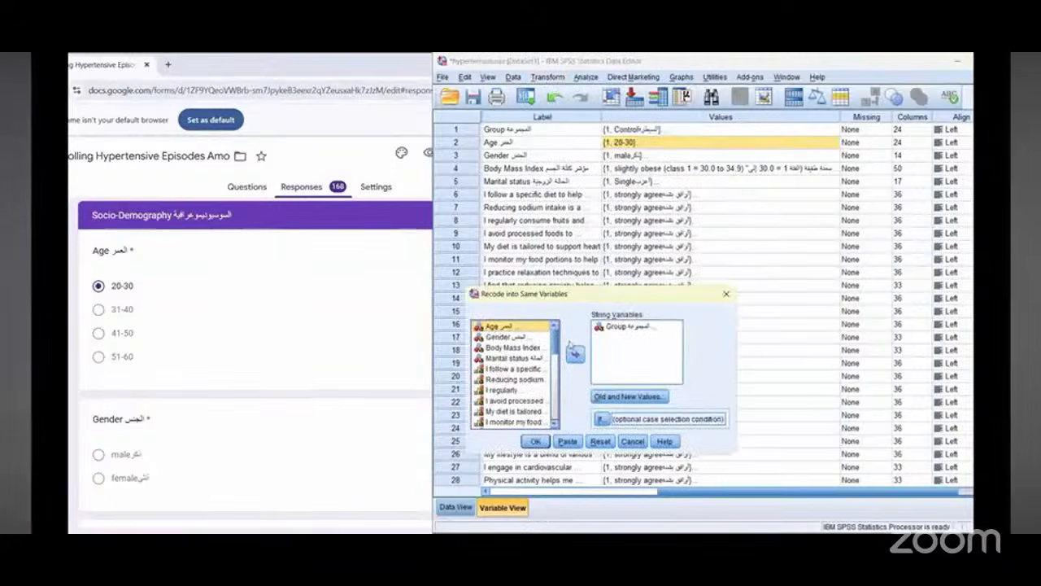
click(627, 326)
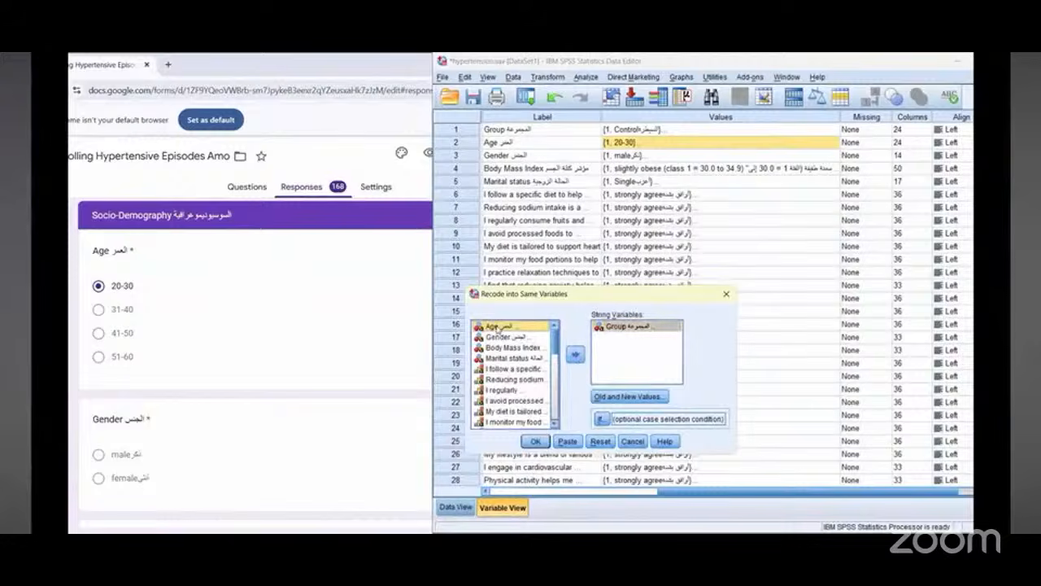
click(575, 354)
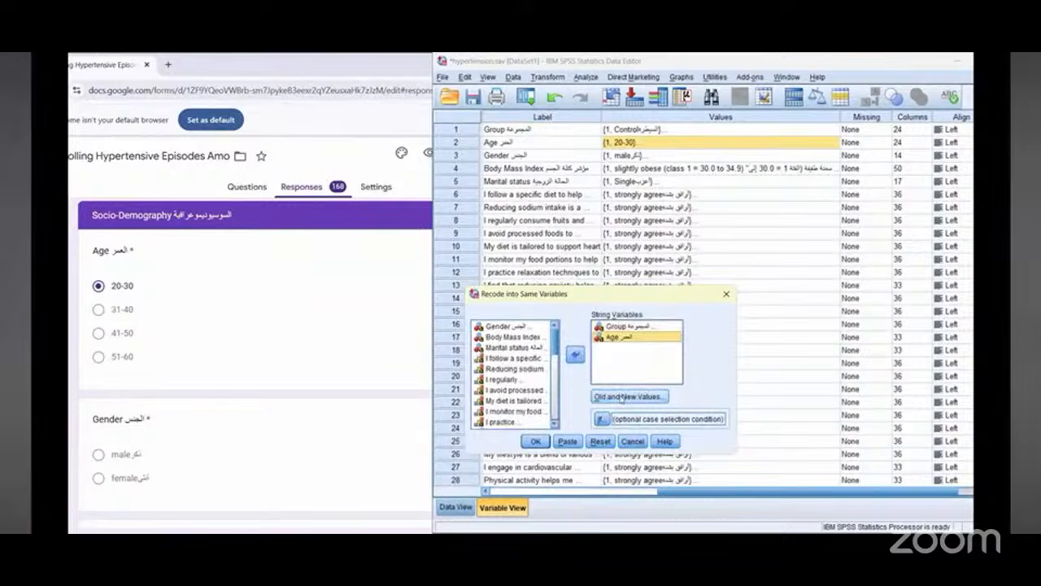
click(623, 397)
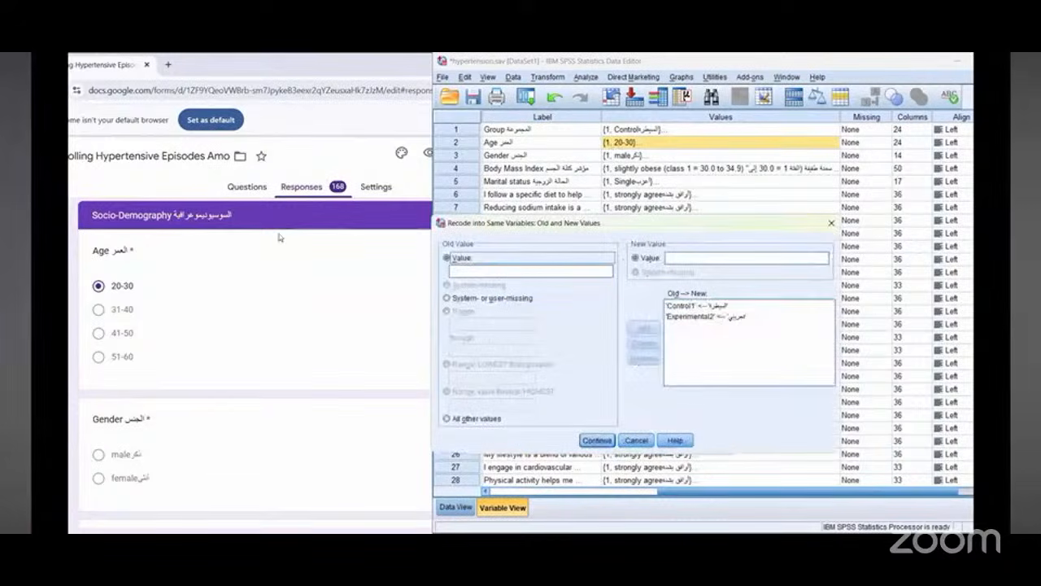
Step: Copy the form's 20-30 age option into the old value and recode it to new value 1
double_click(116, 285)
right_click(115, 288)
click(132, 303)
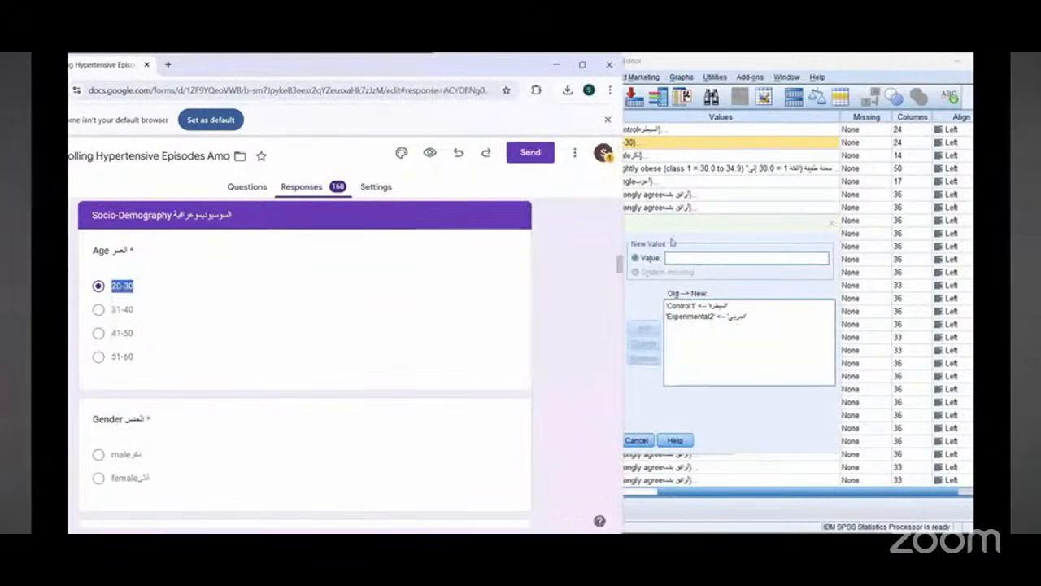
click(530, 271)
right_click(531, 272)
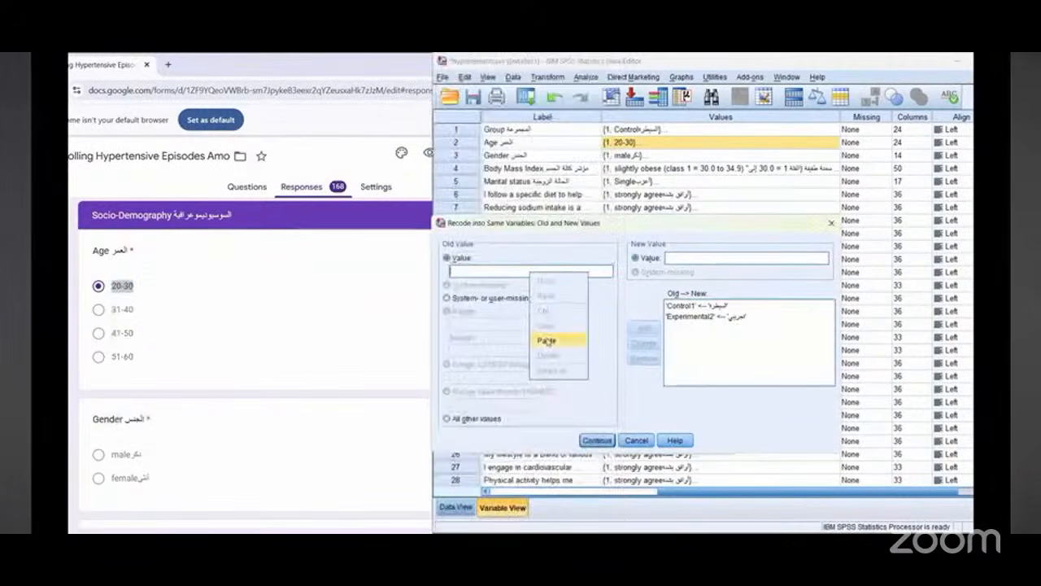
click(549, 340)
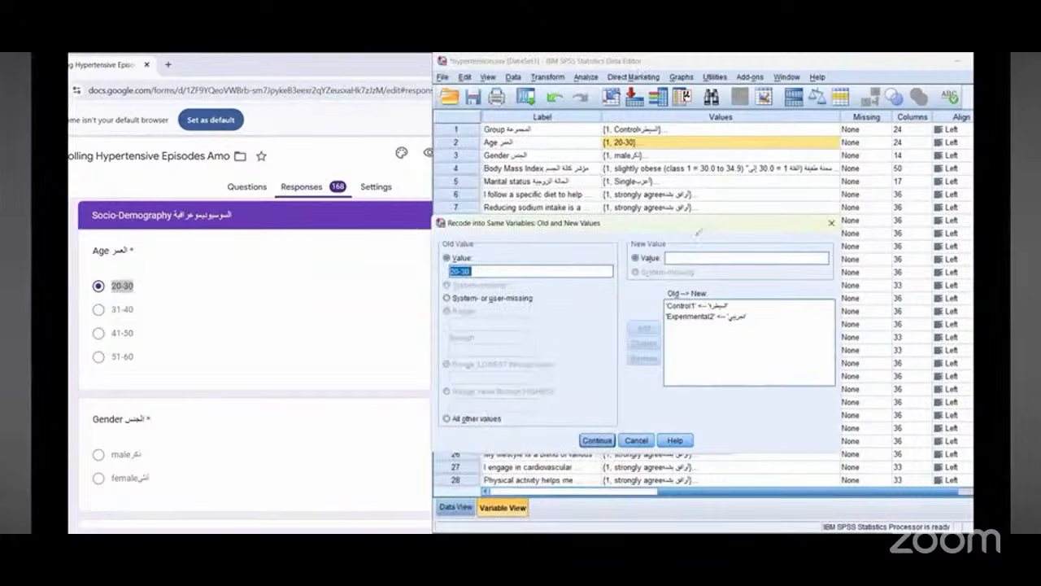
drag(466, 234, 473, 217)
drag(697, 220, 643, 208)
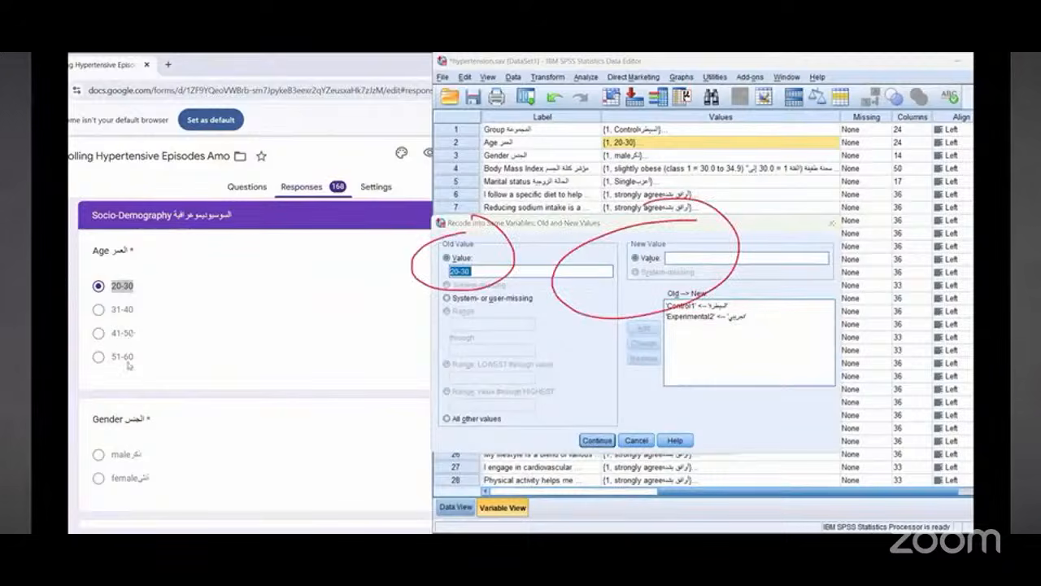
click(683, 260)
text(1)
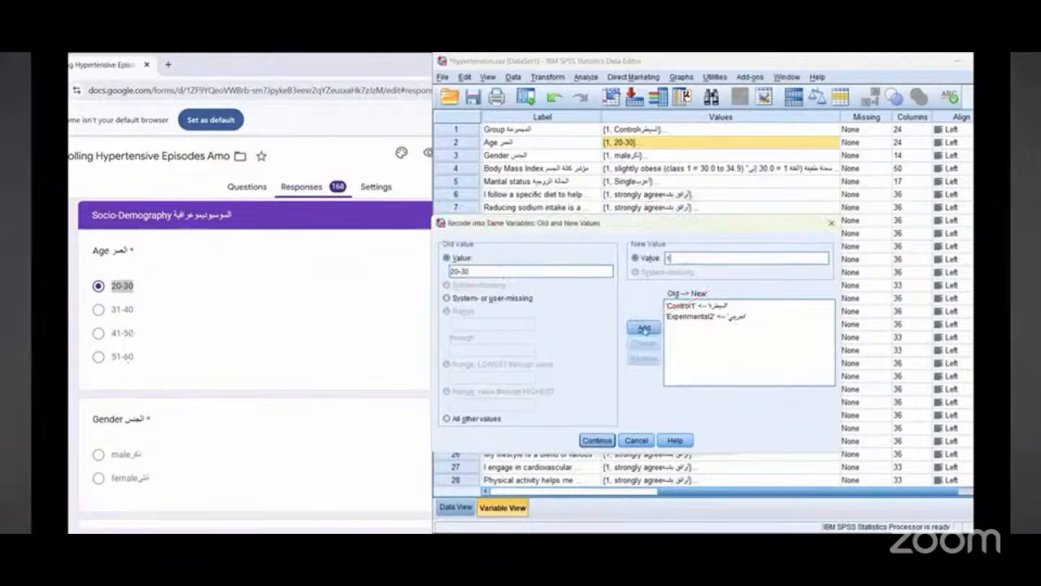
click(643, 329)
Step: Copy the 31-40 age option into the old value and recode it to new value 2
double_click(122, 309)
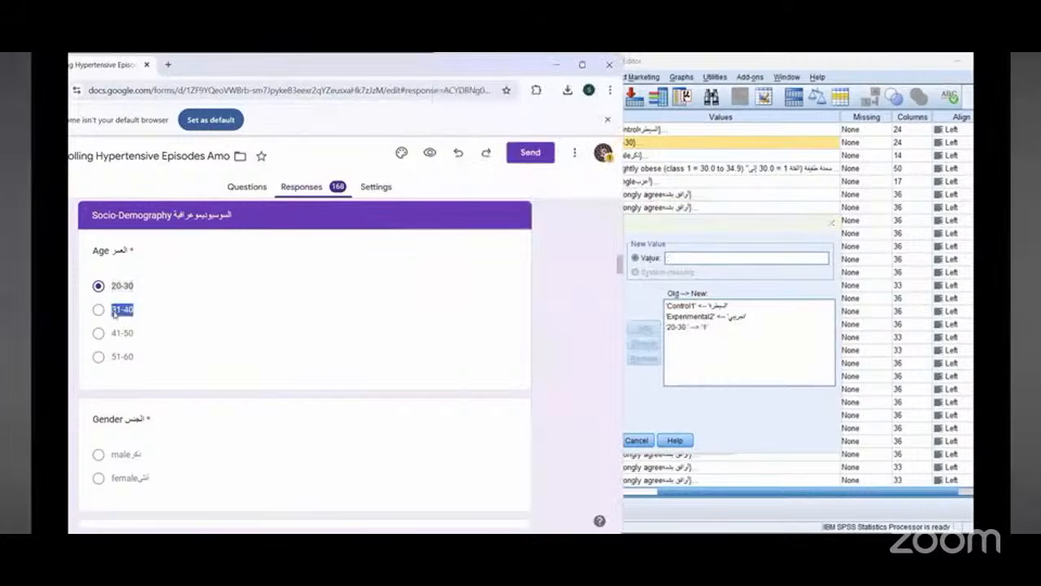
right_click(122, 313)
click(195, 325)
click(498, 271)
right_click(498, 271)
click(516, 340)
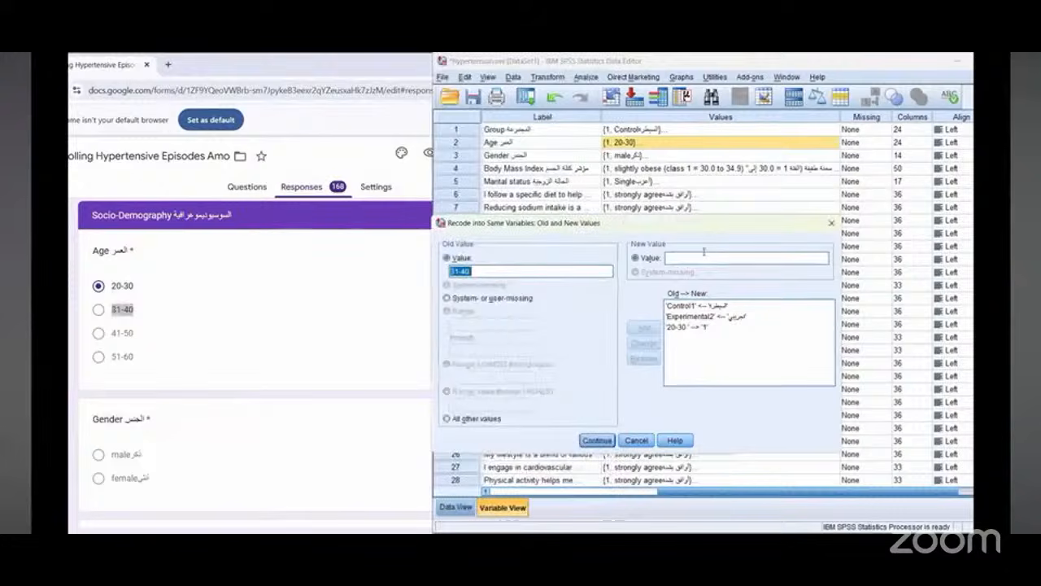
click(704, 257)
text(2)
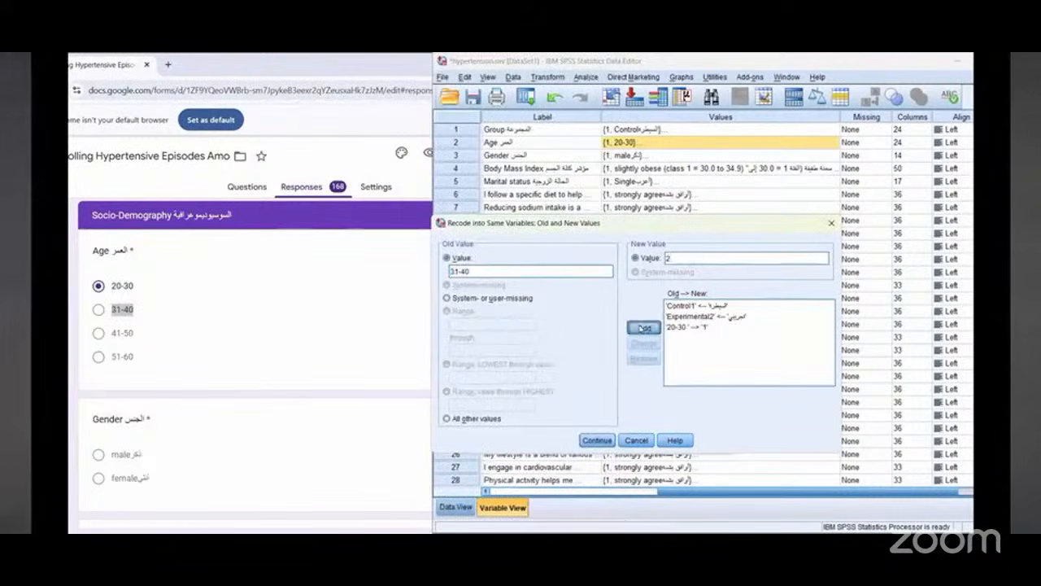
click(642, 327)
Step: Copy the 41-50 age option into the old value and recode it to new value 3
drag(110, 333, 134, 333)
right_click(133, 335)
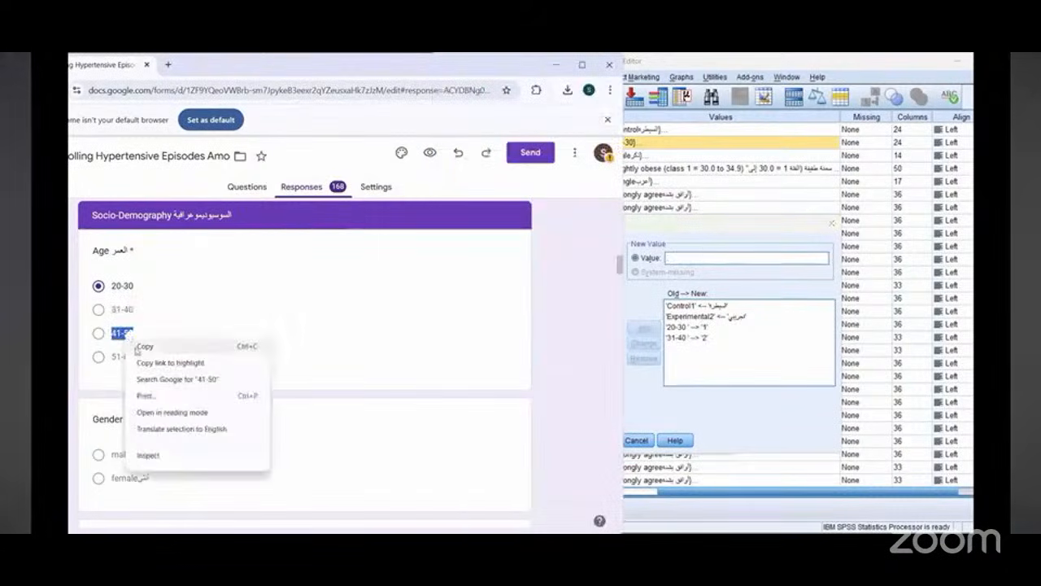
click(145, 347)
click(510, 273)
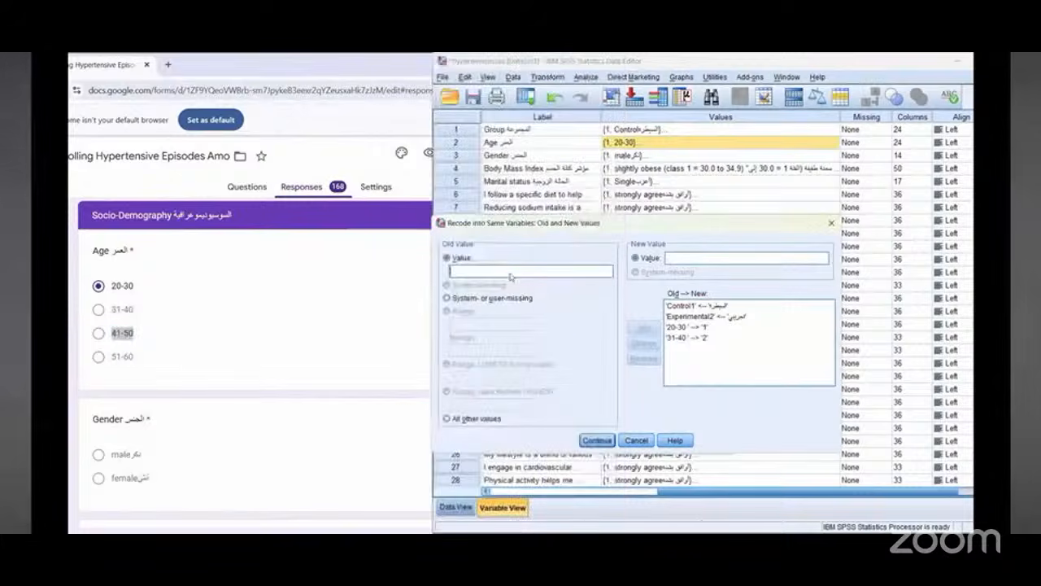
right_click(510, 273)
click(527, 342)
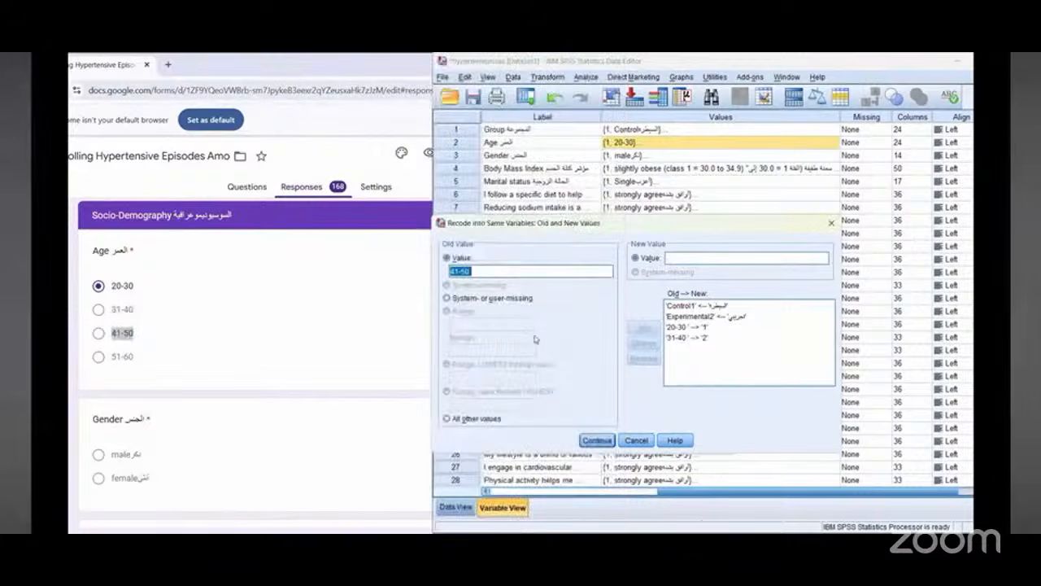
click(717, 258)
text(3)
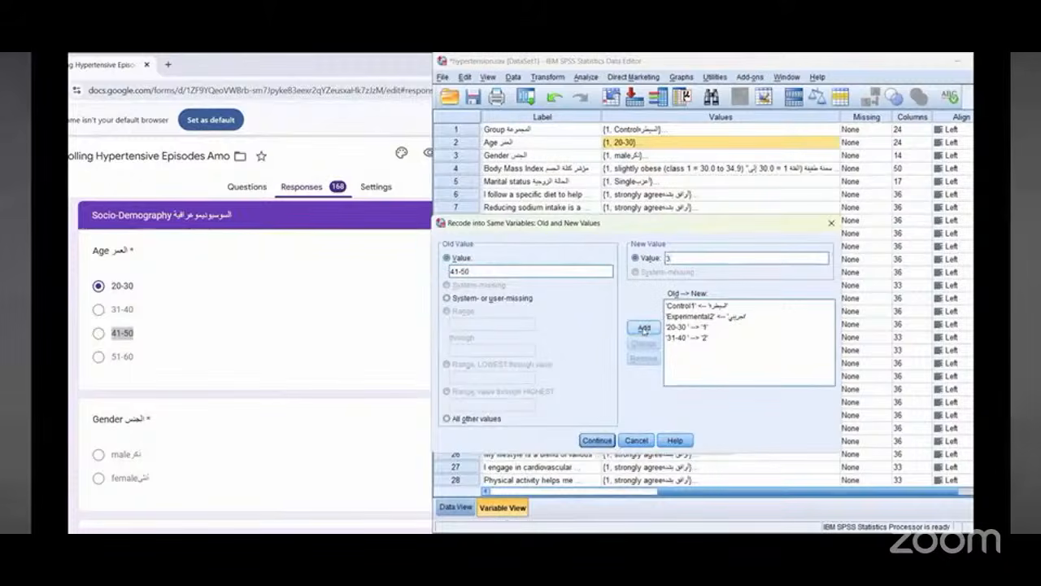
click(644, 328)
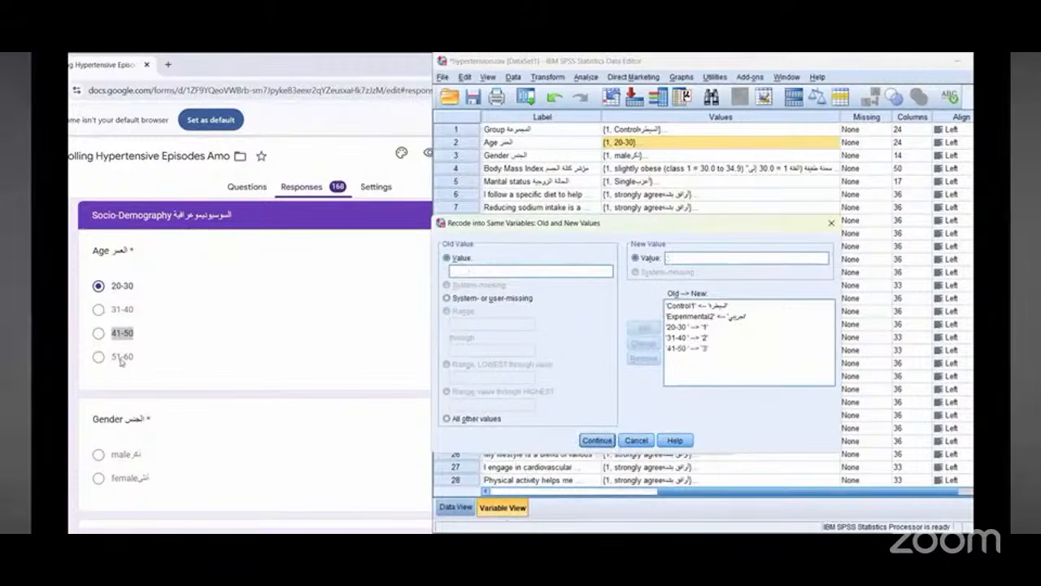
Step: Copy the 51-60 age option into the old value and recode it to new value 4
double_click(121, 358)
right_click(122, 359)
click(147, 371)
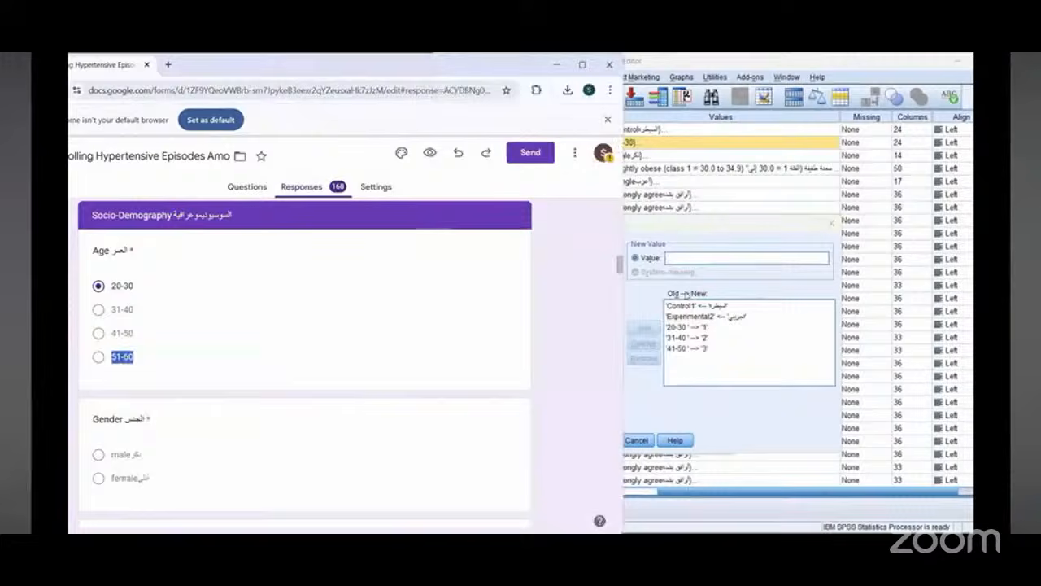
click(710, 241)
right_click(487, 272)
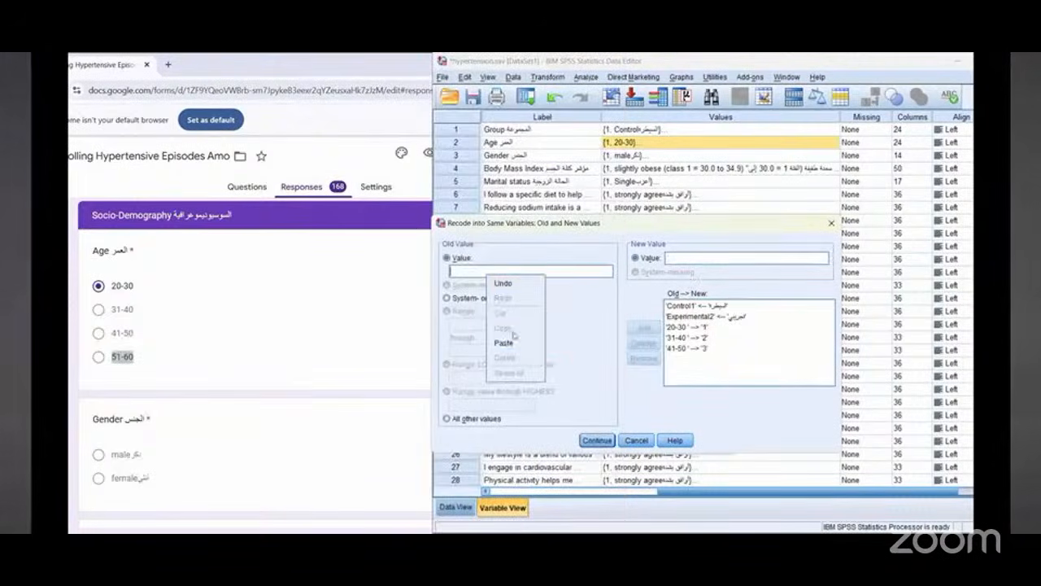
click(504, 342)
click(732, 255)
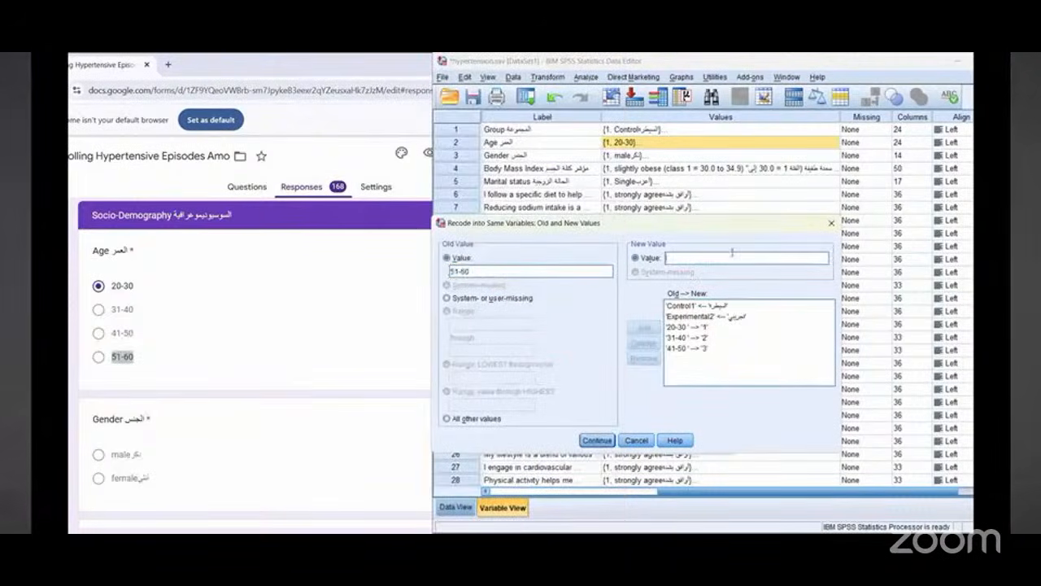
text(4)
click(642, 327)
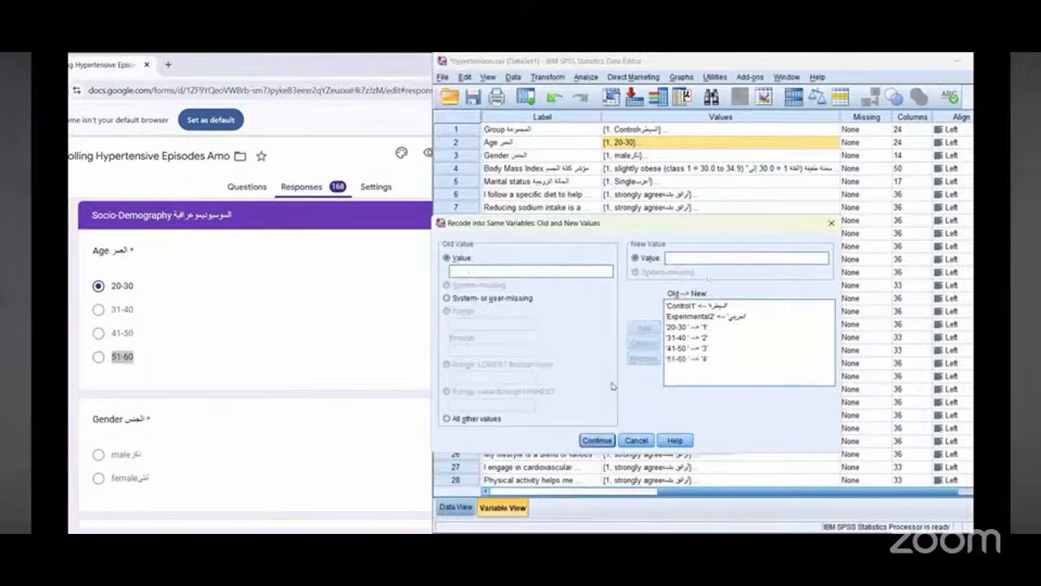
Step: Confirm the Age value mappings and run the recode, accepting the string-length notices
click(596, 440)
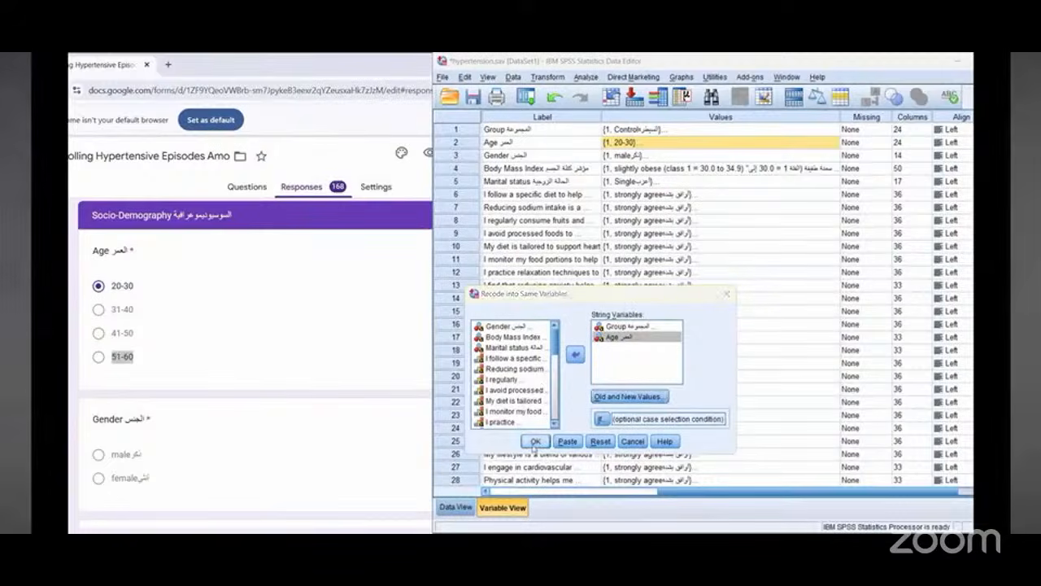
click(534, 442)
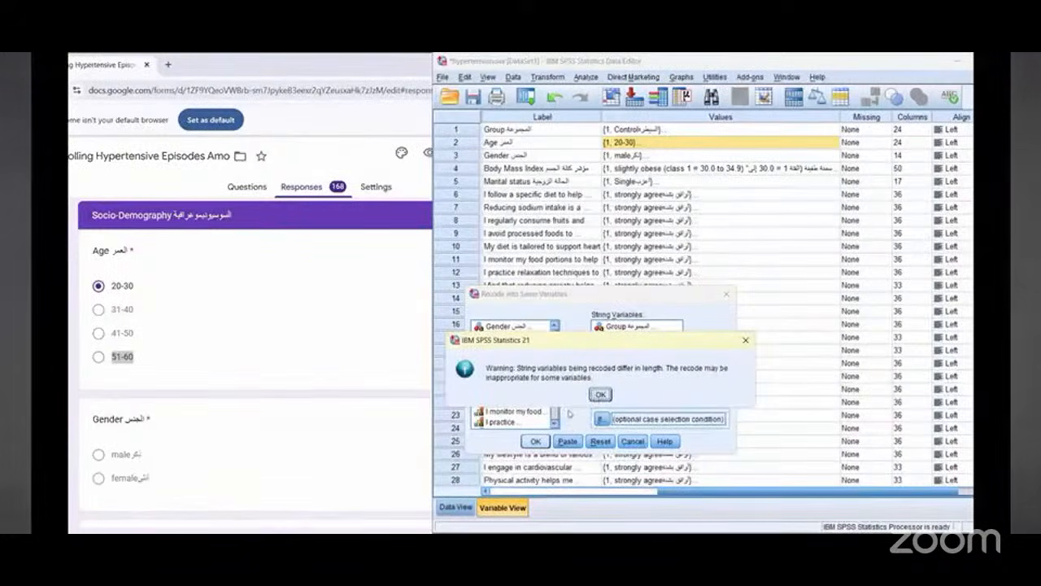
click(592, 396)
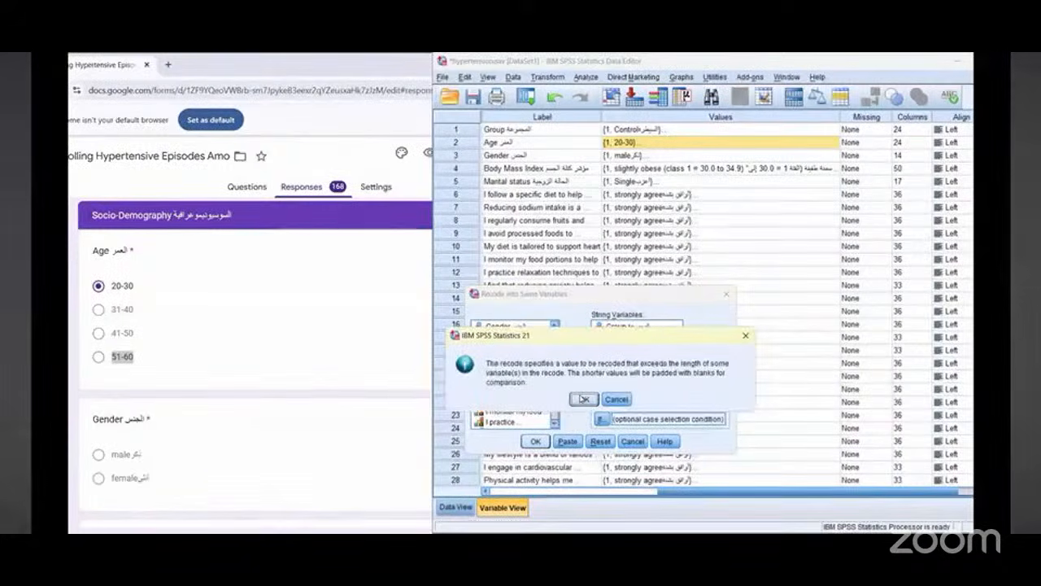
click(584, 399)
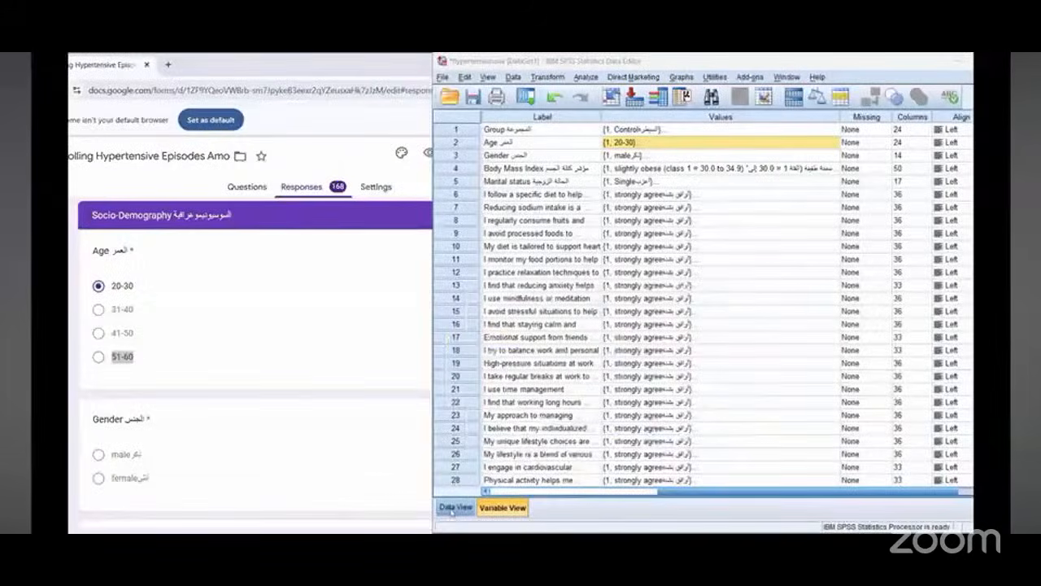
Step: Review the recoded Demography columns in Data View and return to Variable View
click(452, 510)
scroll(660, 350, down, 14)
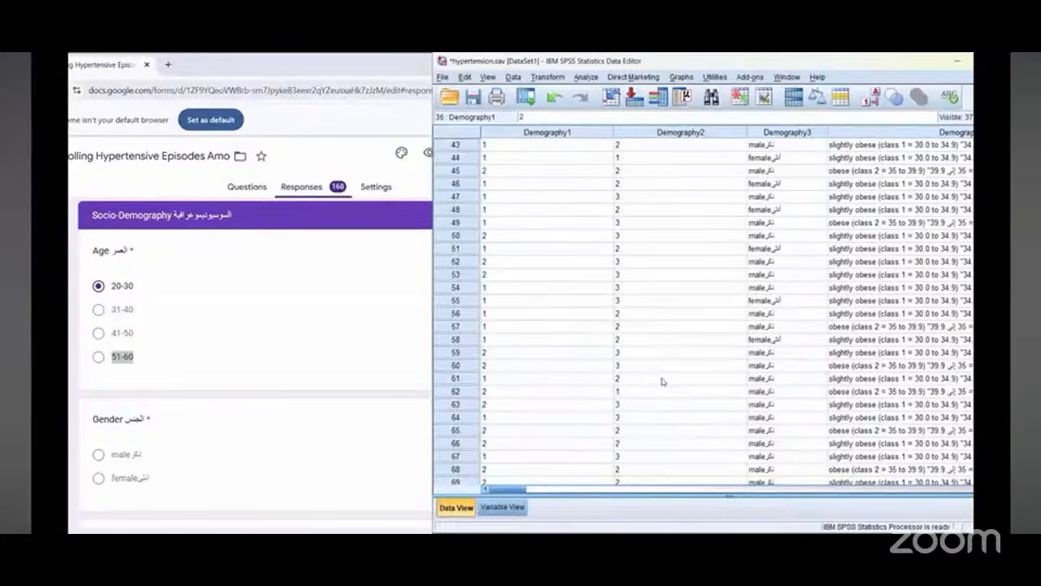
scroll(663, 384, down, 16)
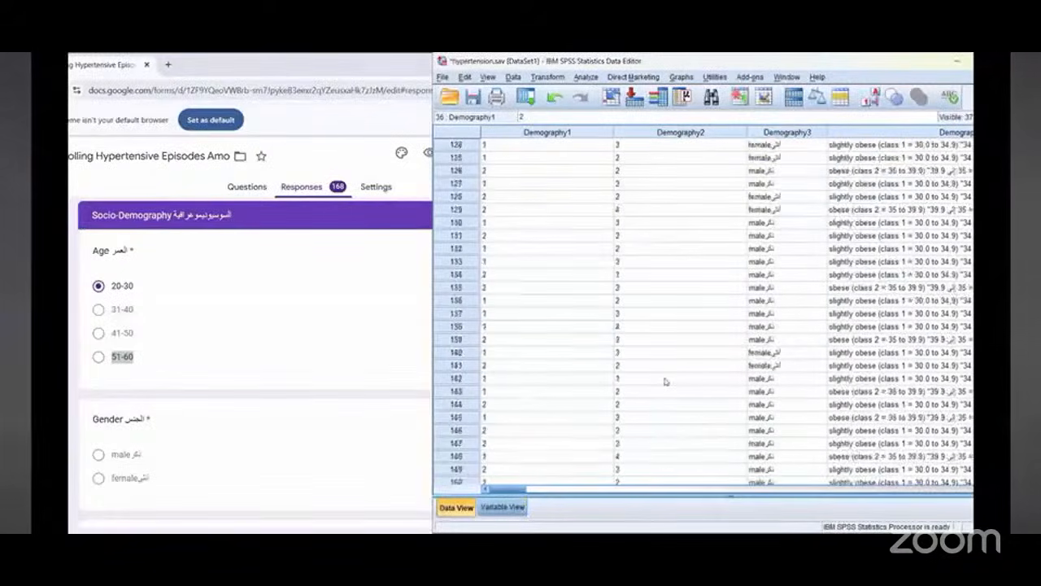
scroll(664, 382, up, 20)
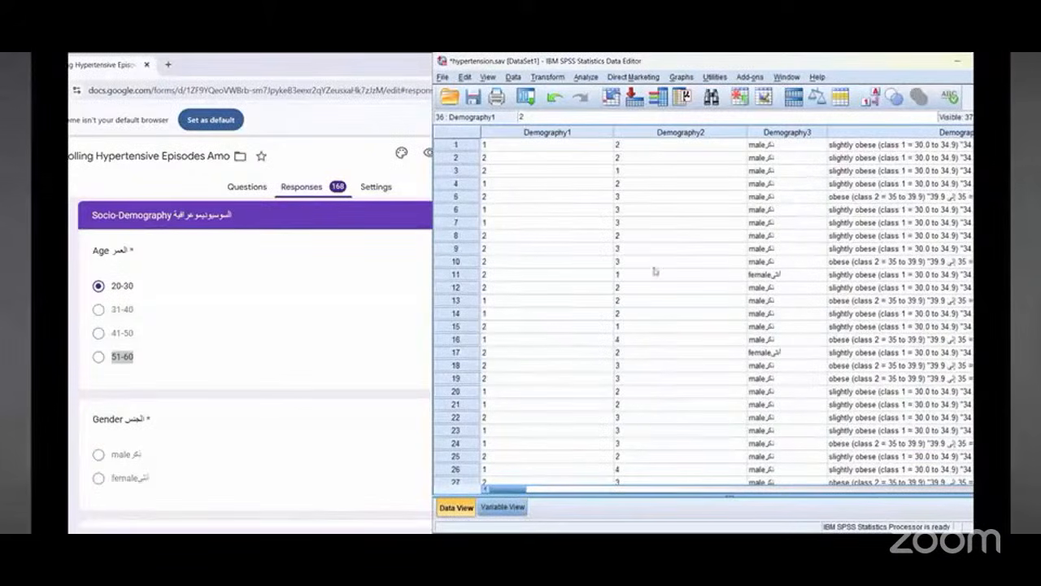
click(541, 77)
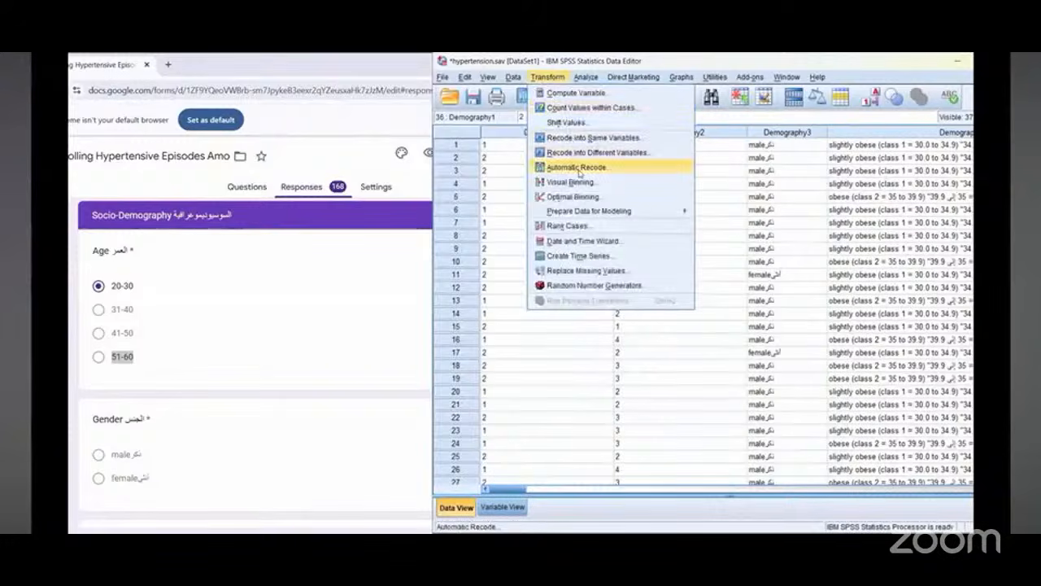
mouse_move(750, 78)
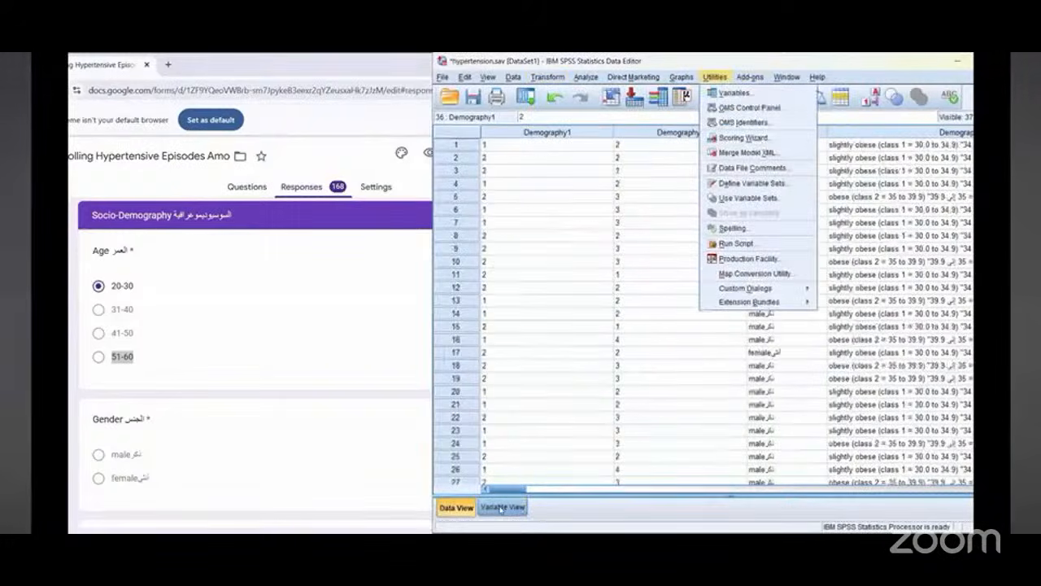
click(503, 507)
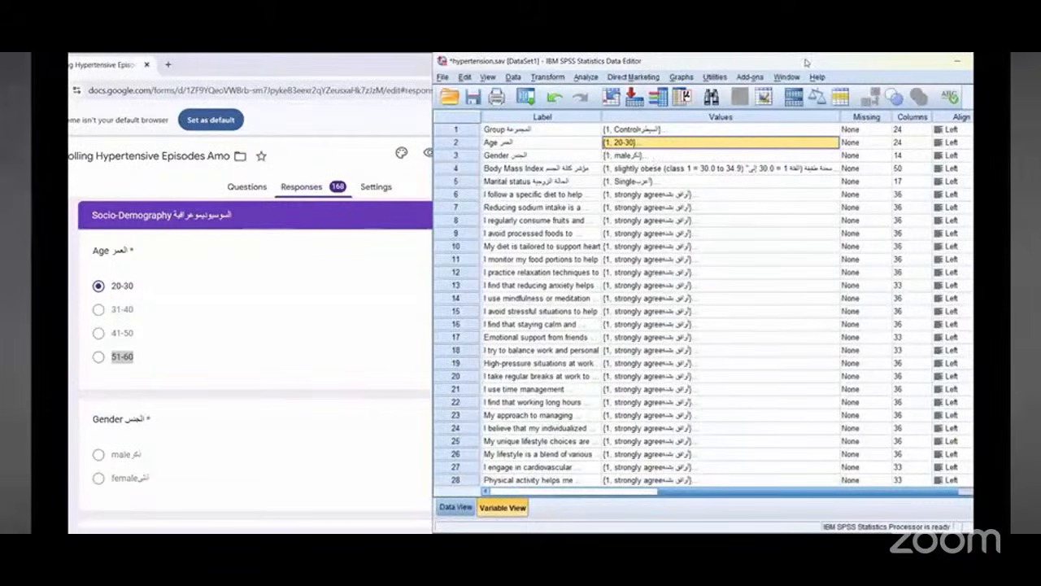
Step: Scroll the form to the Gender question and reopen Recode into Same Variables
click(549, 78)
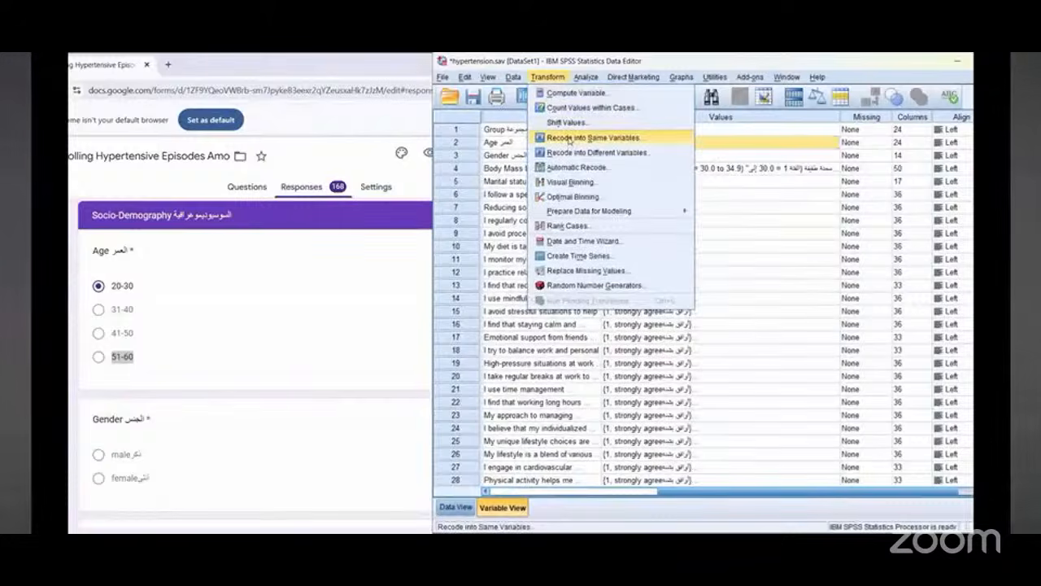
click(300, 298)
scroll(298, 298, down, 2)
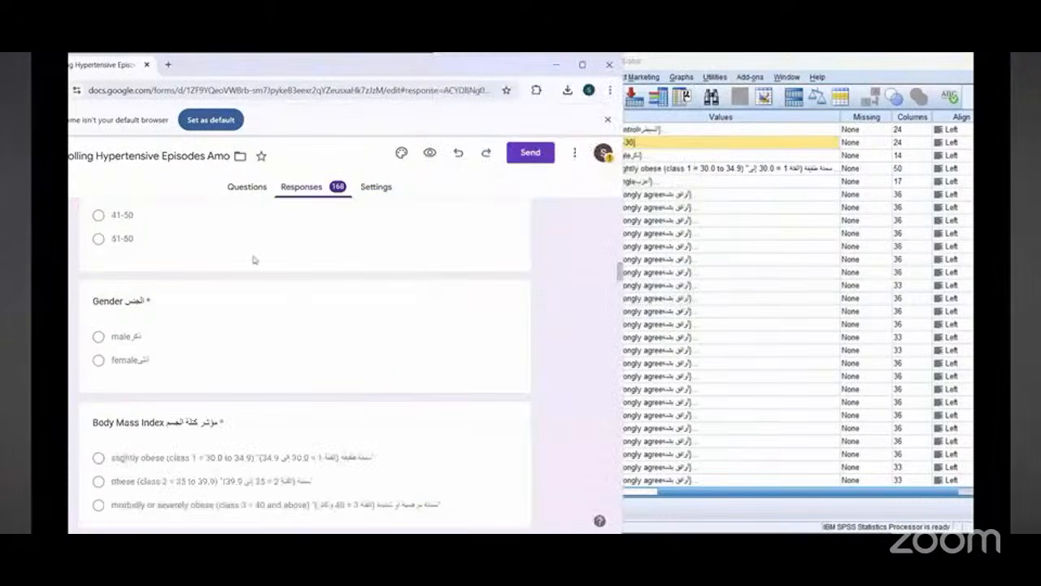
scroll(283, 311, down, 1)
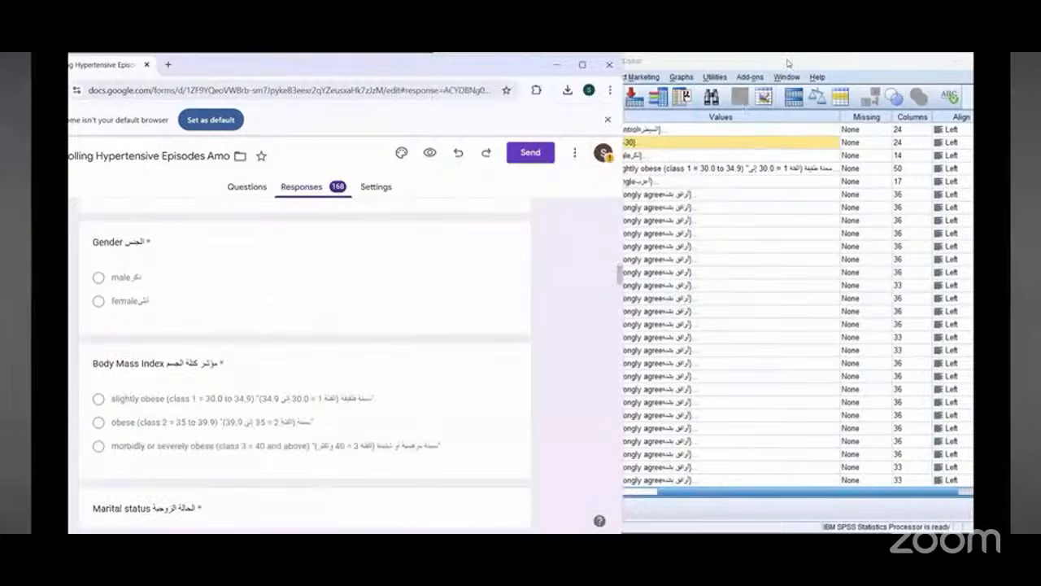
click(635, 207)
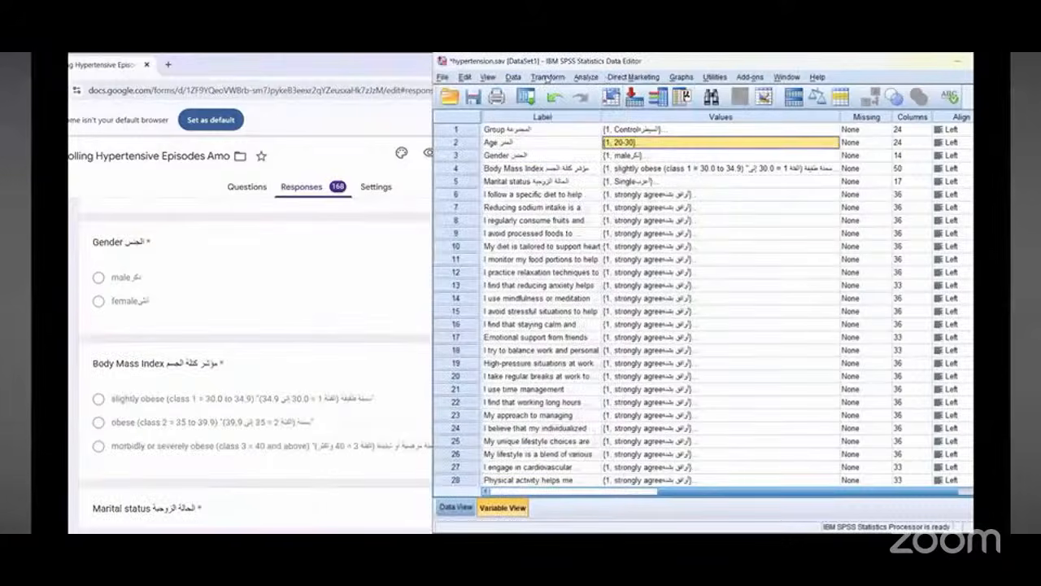
click(546, 77)
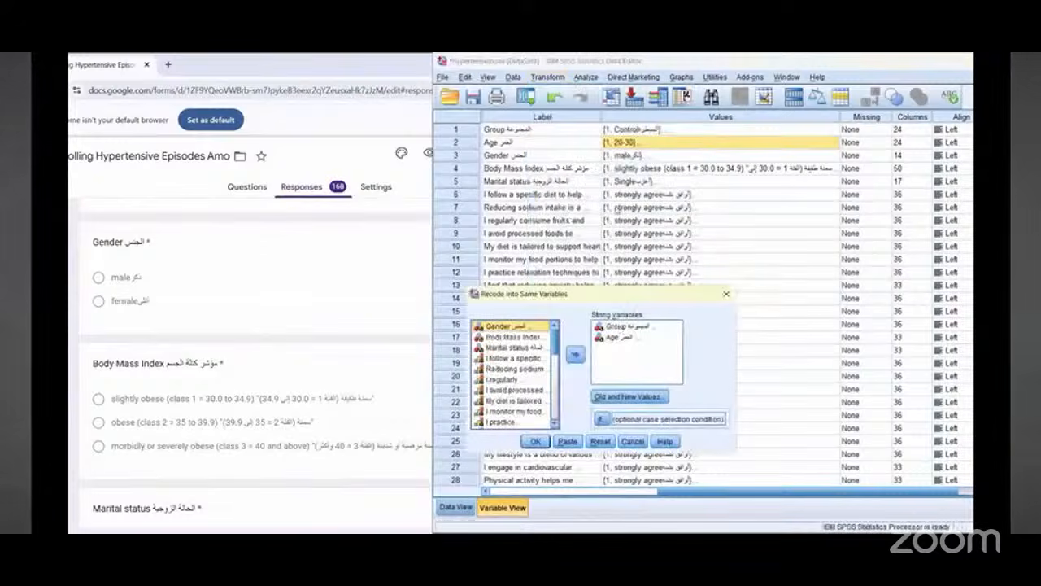
Step: Inspect the value labels defined for the Gender variable
click(627, 155)
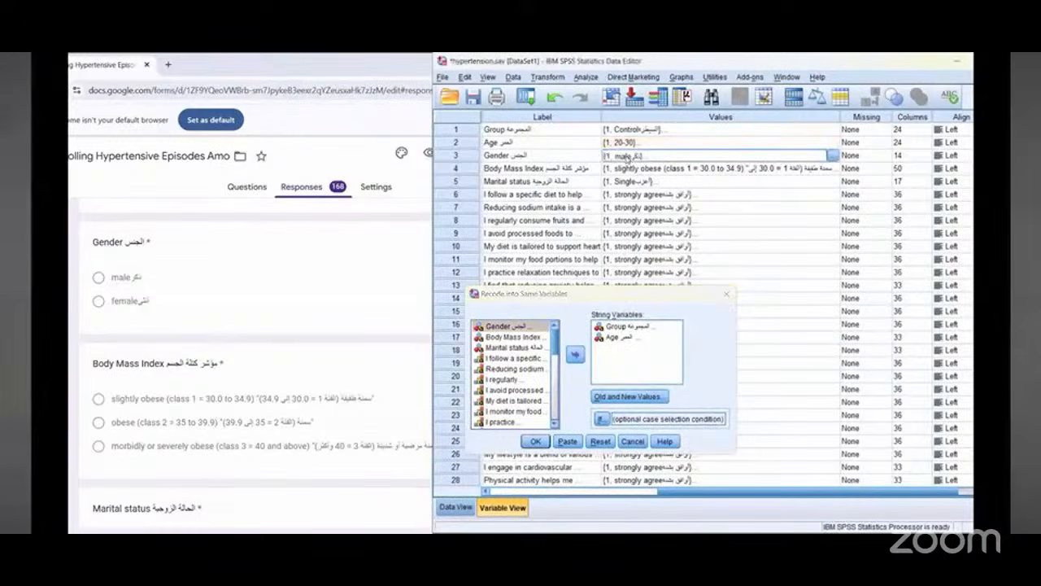
click(833, 155)
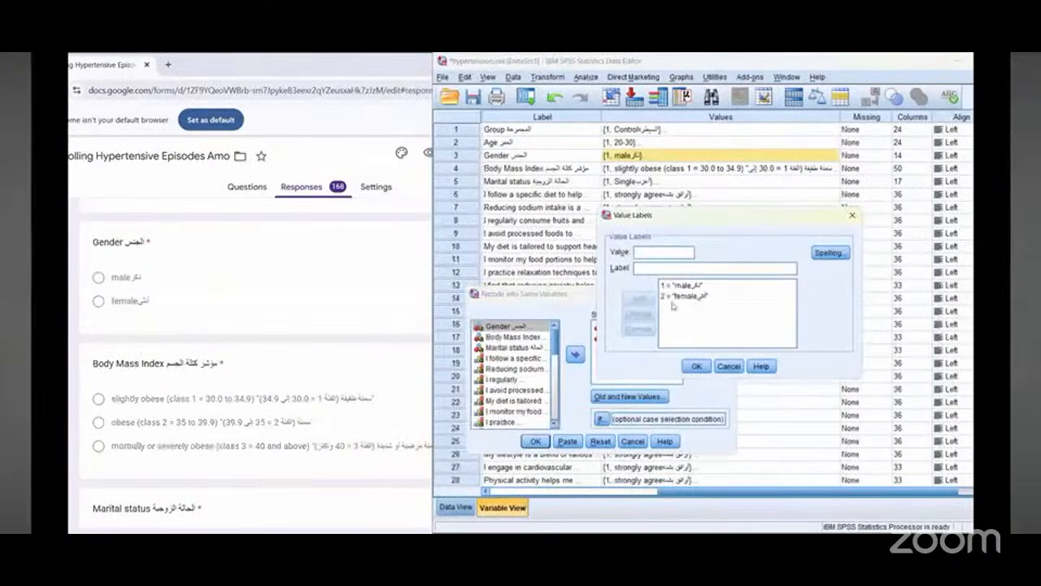
click(852, 216)
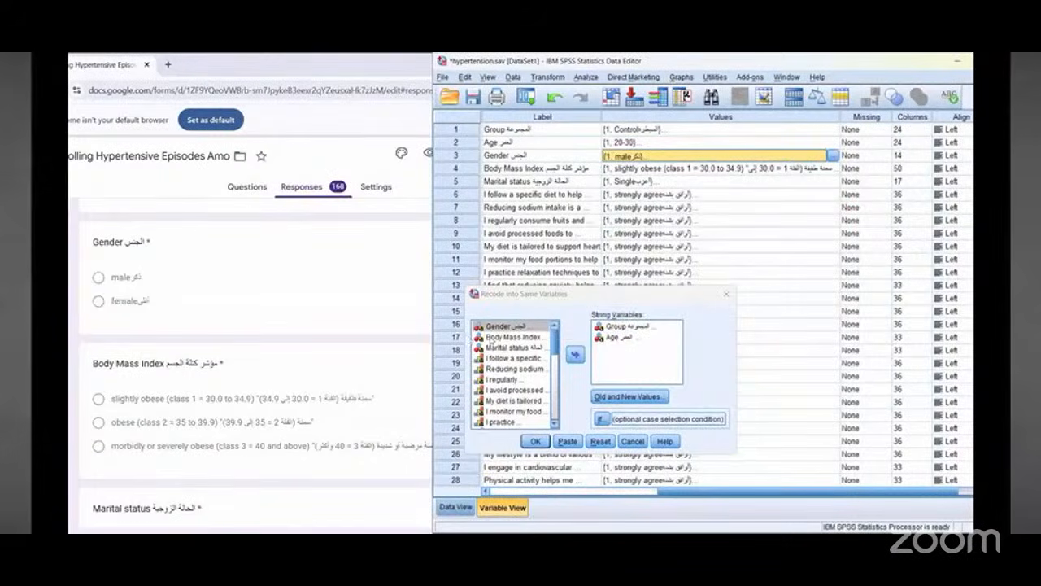
Step: Add Gender to the recode variables and map the male option copied from the form to new value 1
click(660, 307)
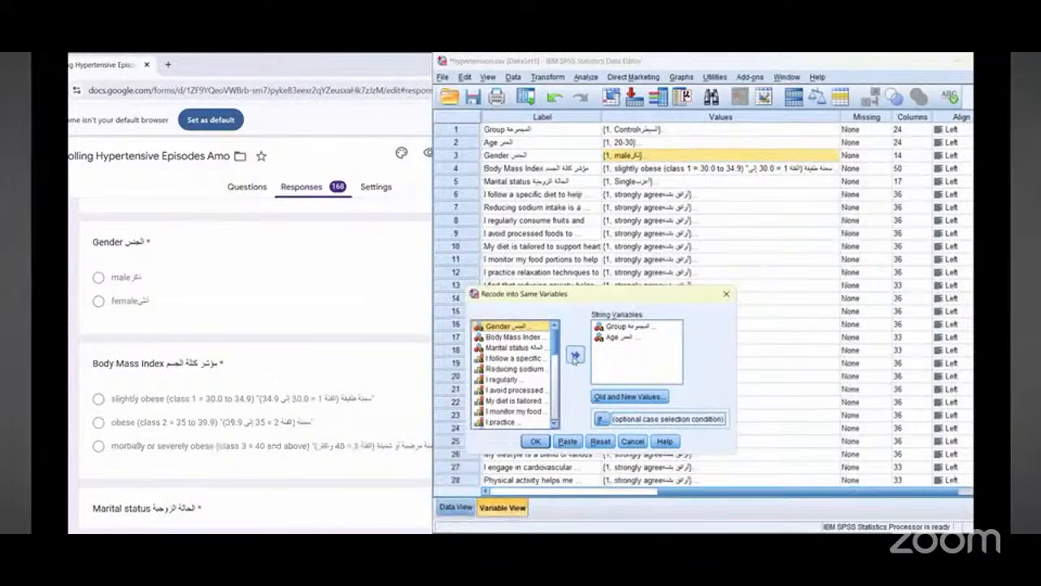
click(574, 356)
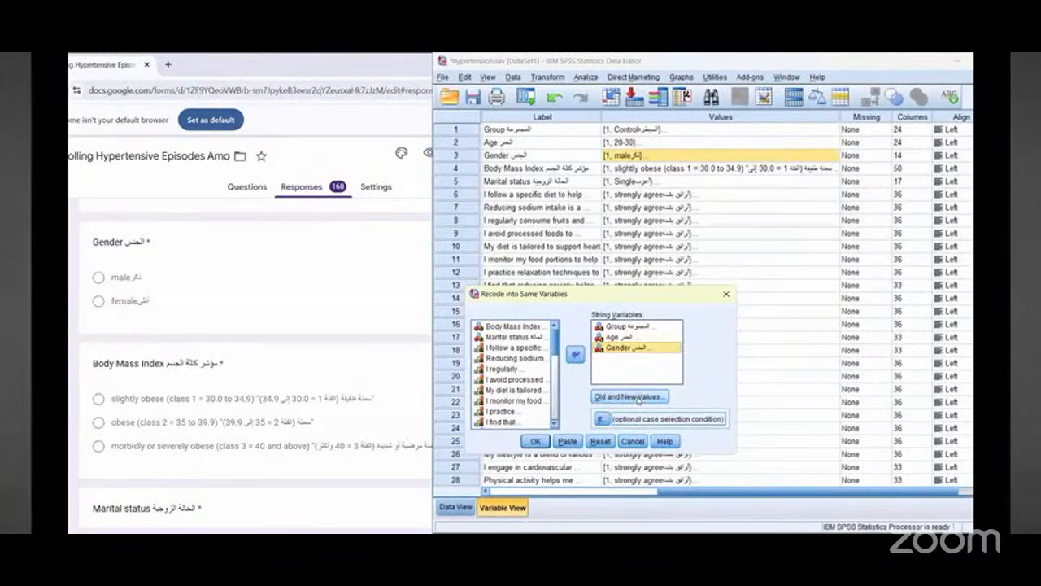
click(638, 397)
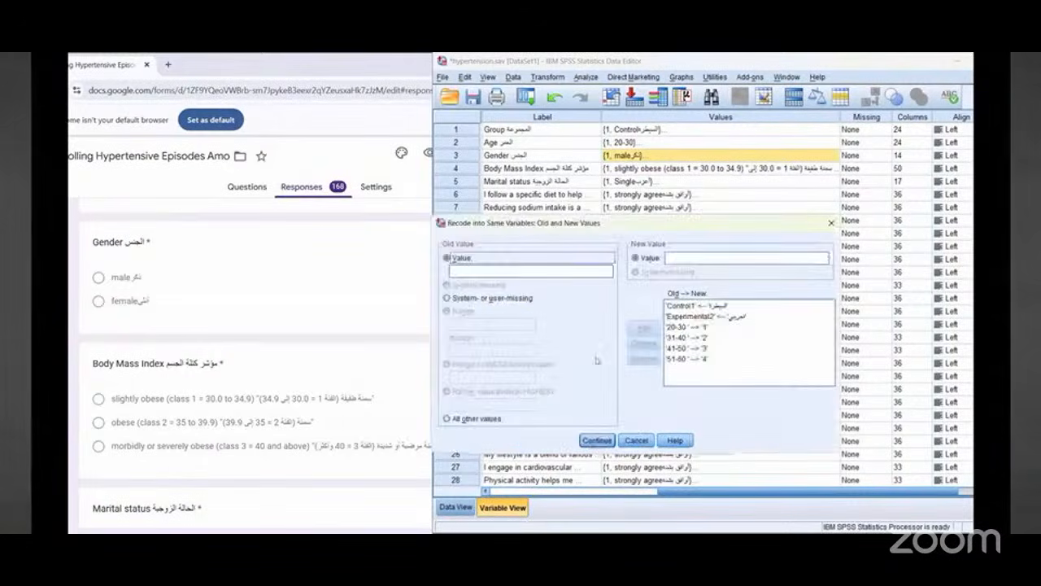
double_click(130, 278)
right_click(134, 280)
click(159, 290)
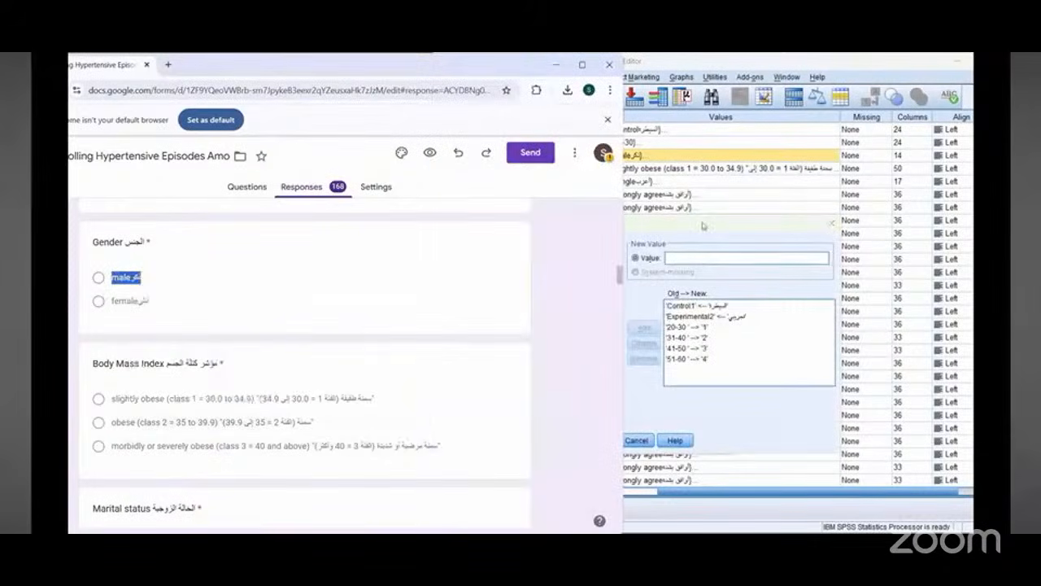
click(704, 226)
right_click(480, 275)
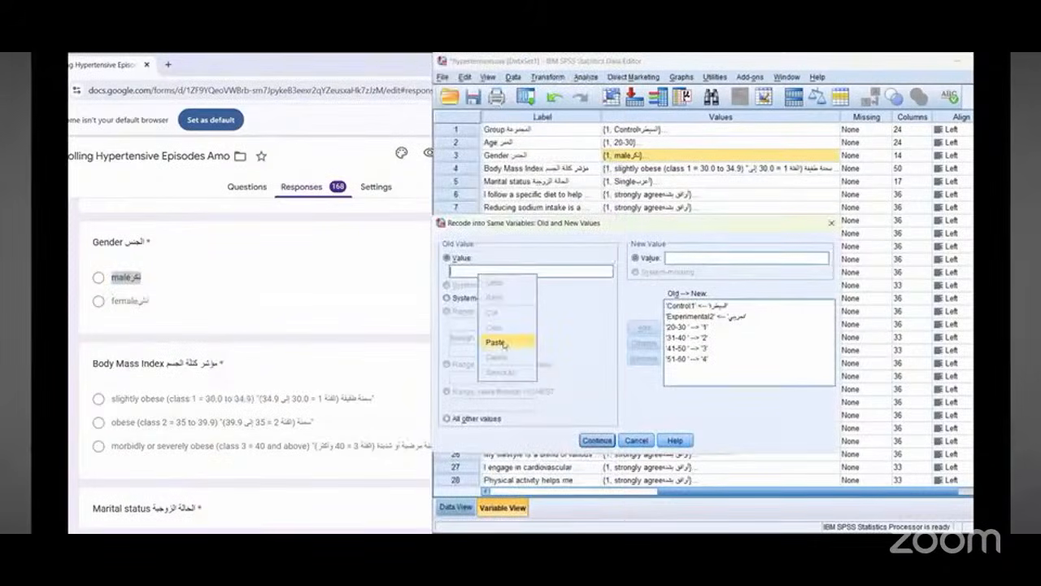
click(504, 344)
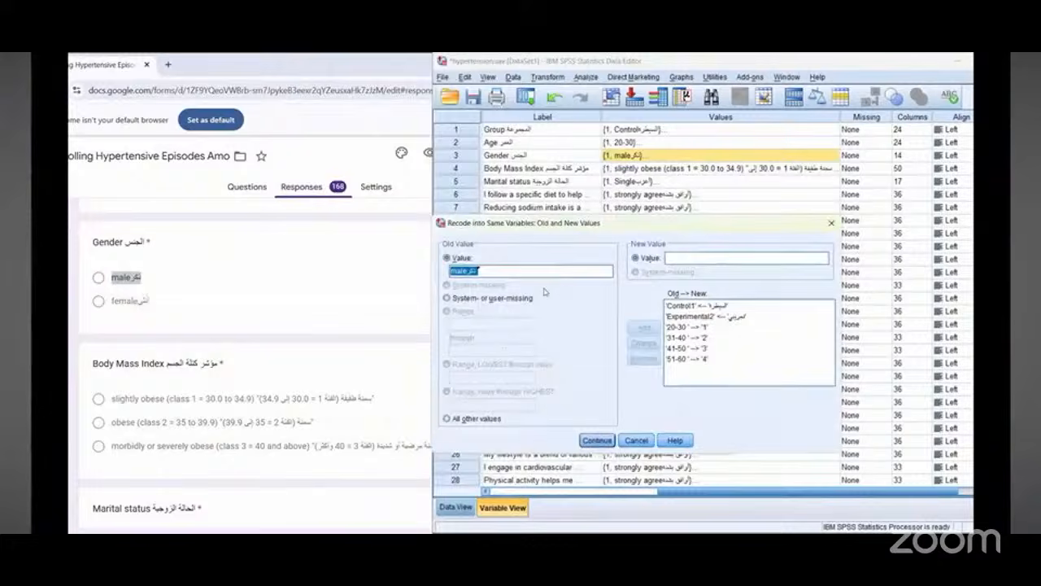
click(707, 257)
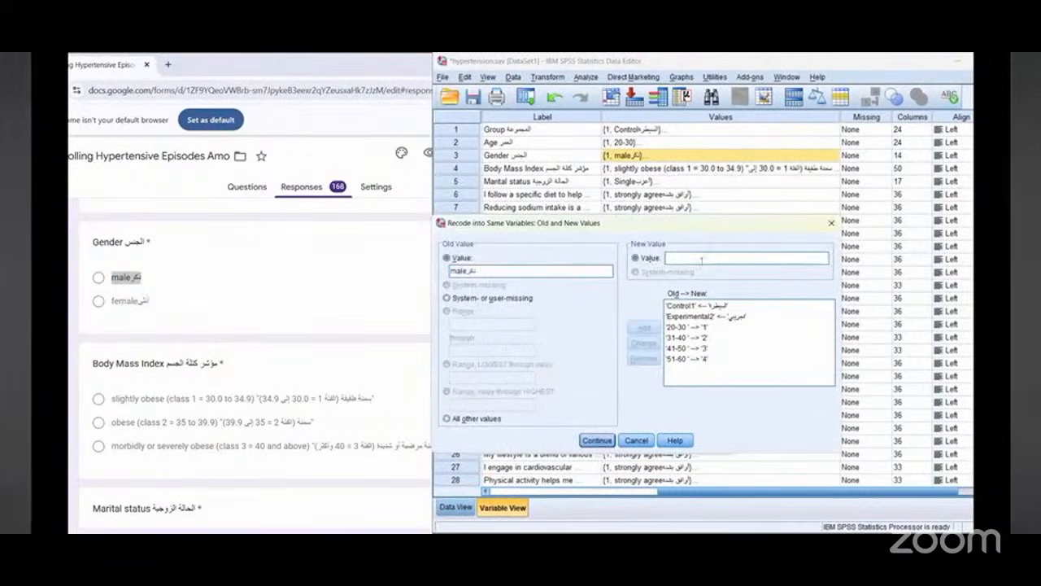
text(1)
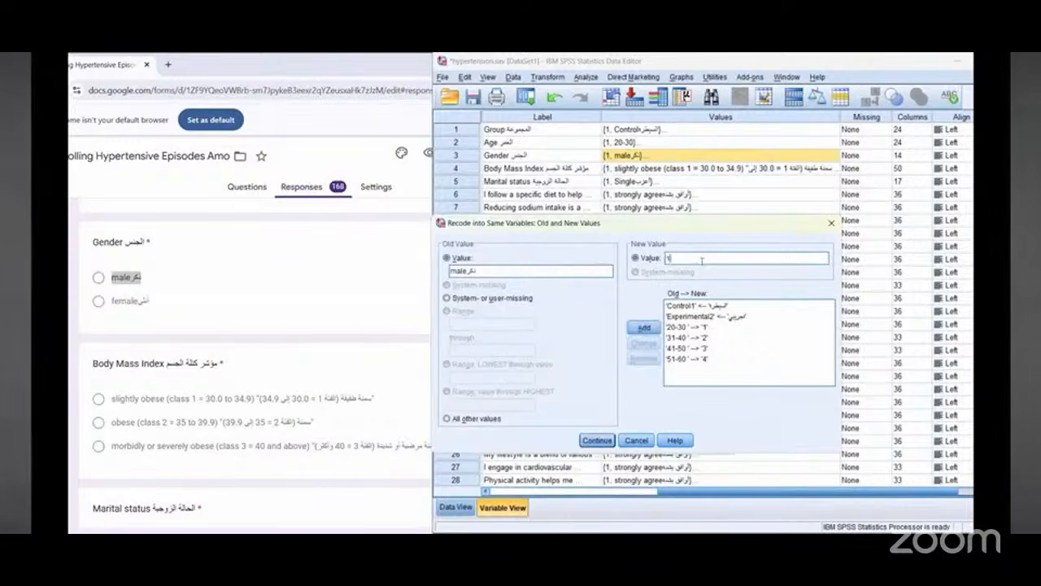
click(642, 327)
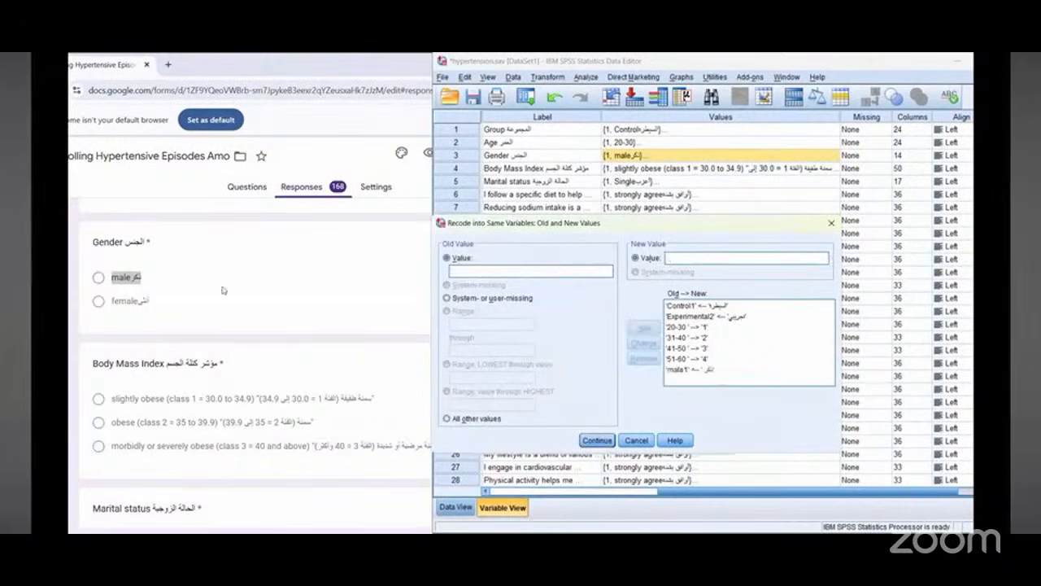
Step: Copy the female option from the form into the old value and recode it to new value 2
triple_click(140, 300)
right_click(140, 301)
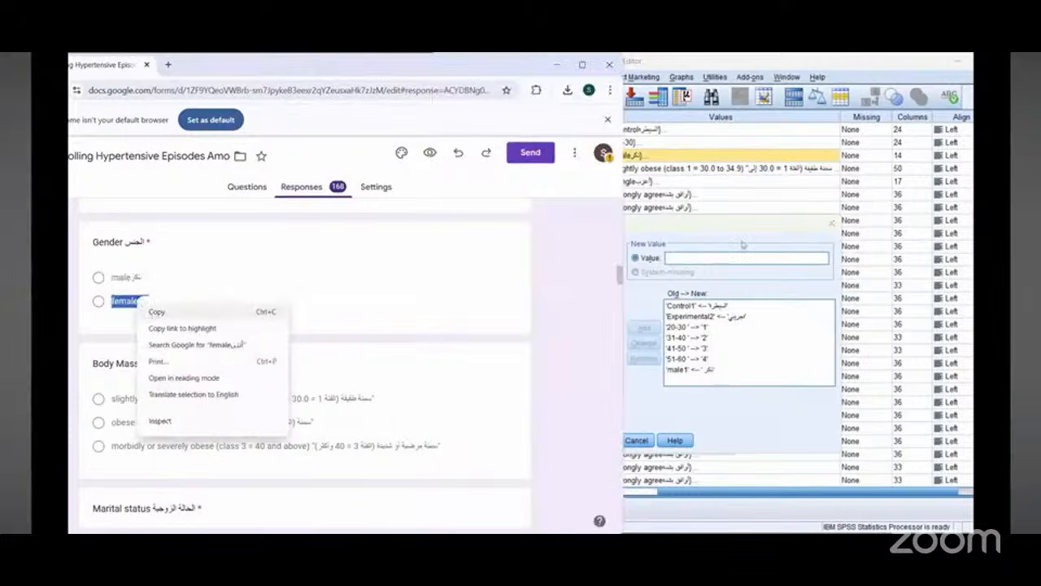
click(155, 310)
click(521, 277)
right_click(521, 276)
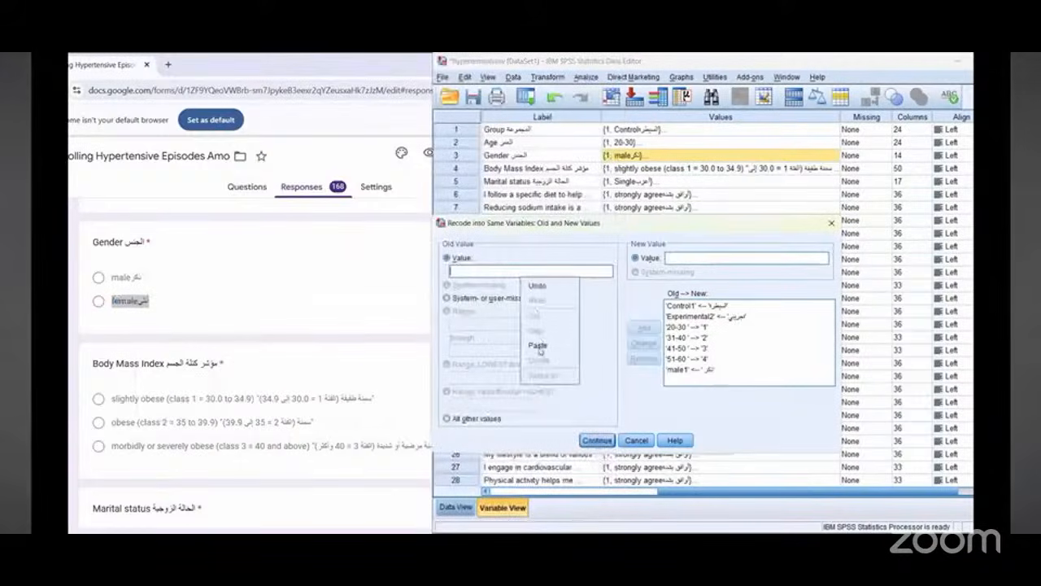
click(541, 350)
click(731, 257)
text(2)
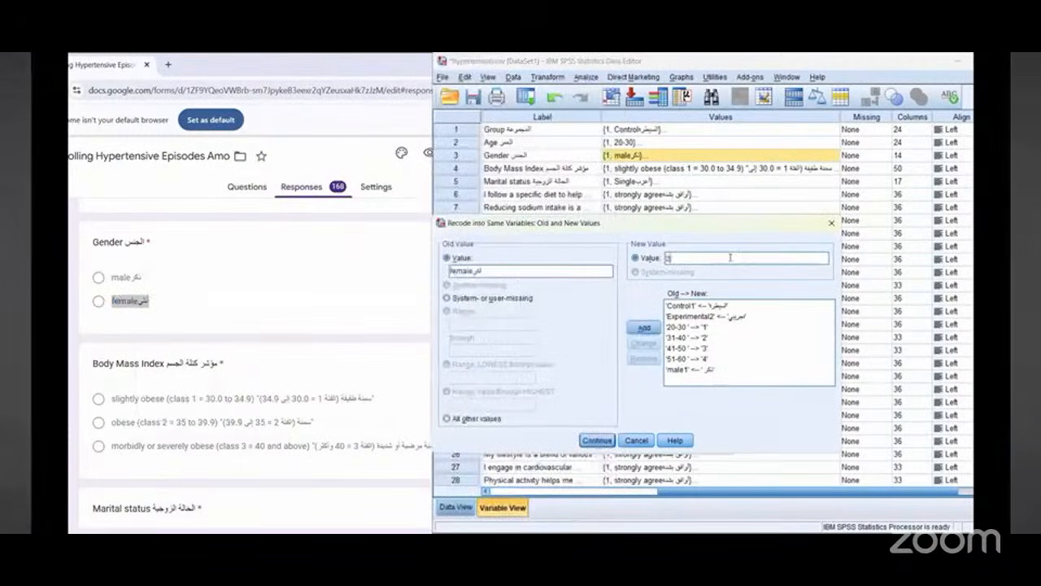
click(639, 327)
Step: Confirm the Gender value mappings and run the recode, accepting the string-length warning
click(596, 441)
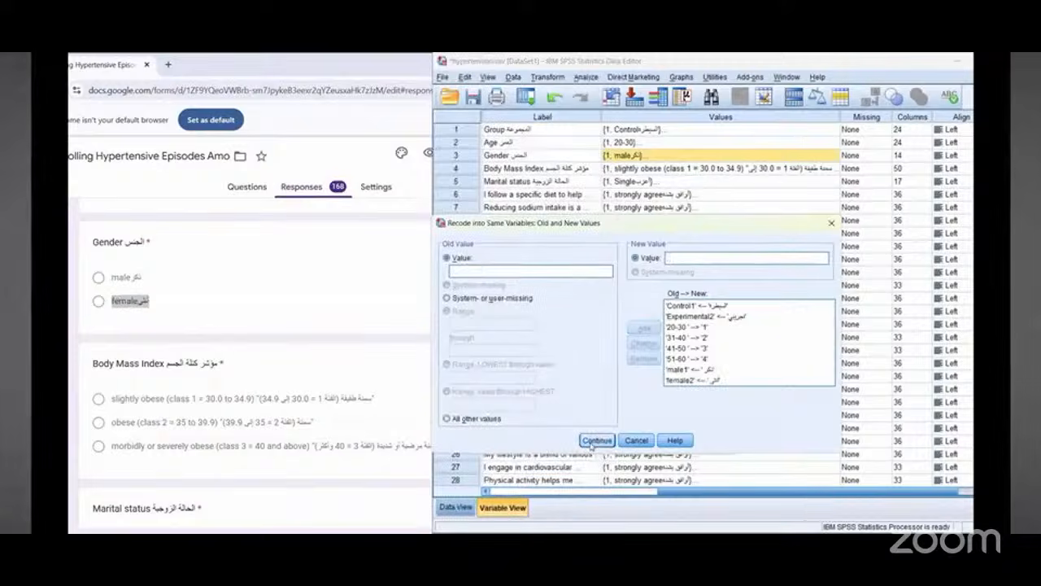
click(596, 440)
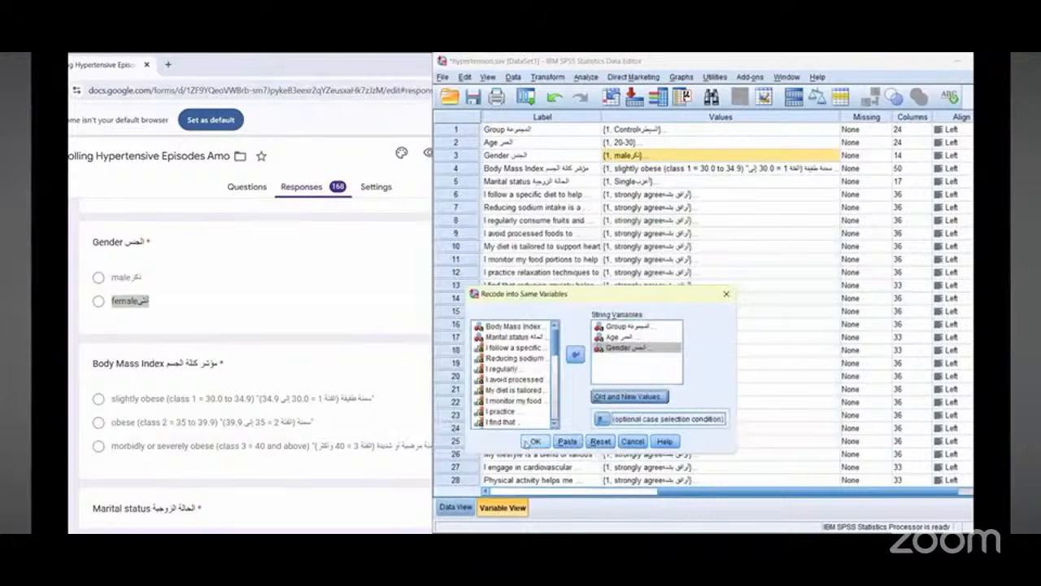
click(533, 441)
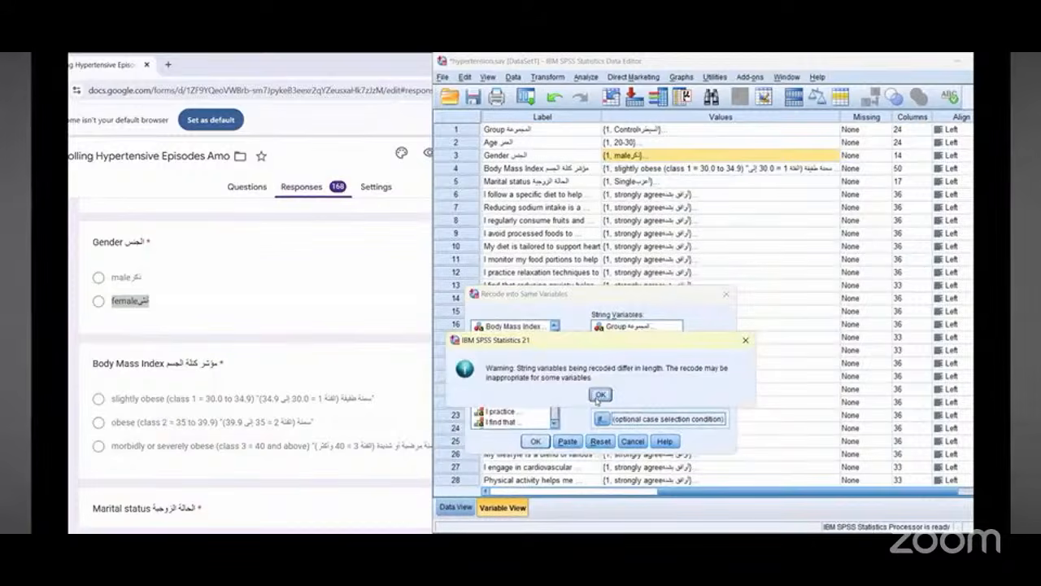
click(600, 395)
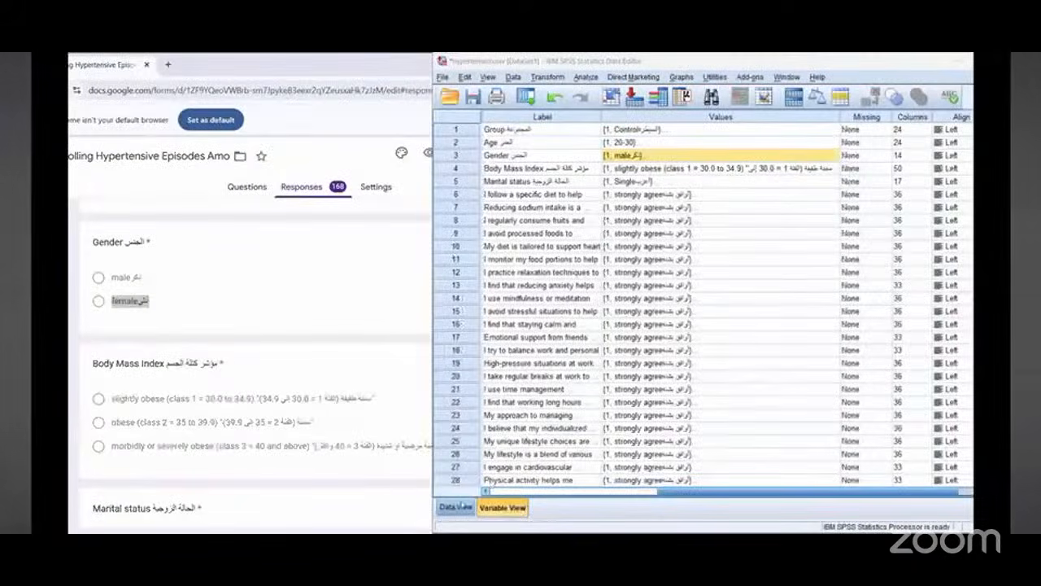
Step: Review the recoded Demography columns in Data View and return to Variable View
click(456, 507)
scroll(756, 342, down, 13)
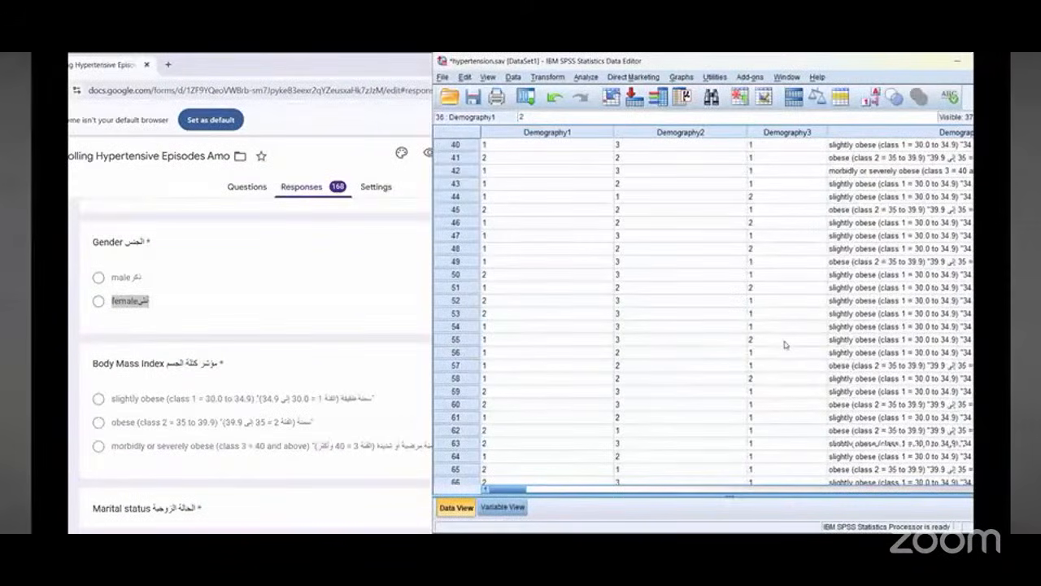
scroll(789, 345, down, 20)
scroll(790, 345, up, 20)
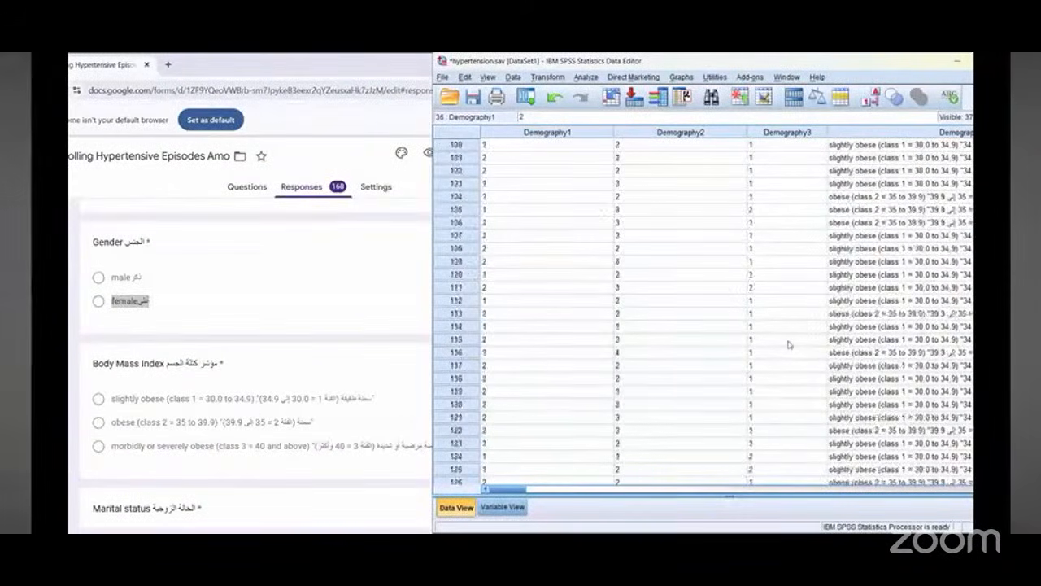
scroll(789, 345, up, 12)
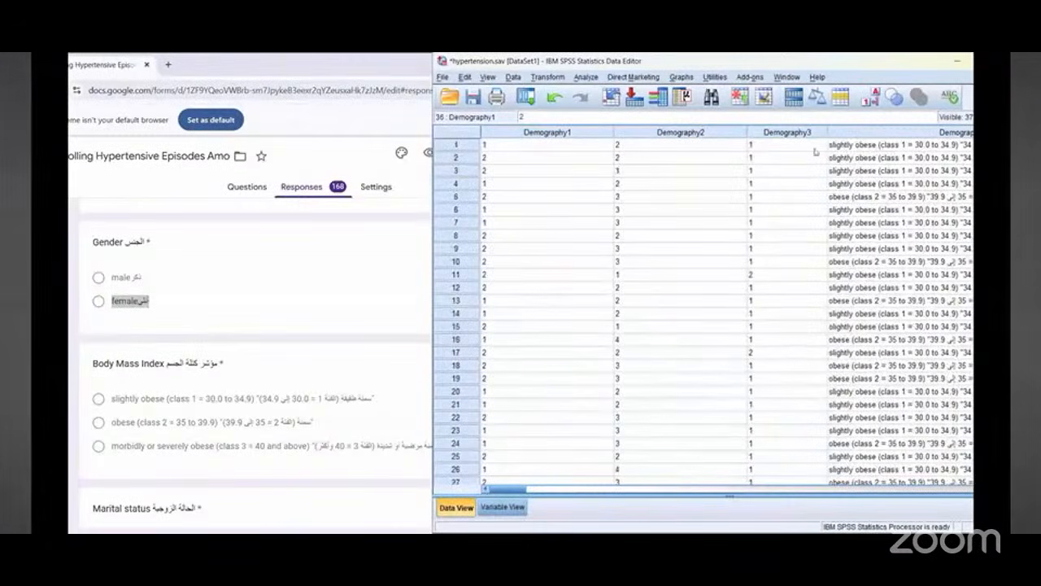
click(785, 145)
drag(525, 490, 547, 494)
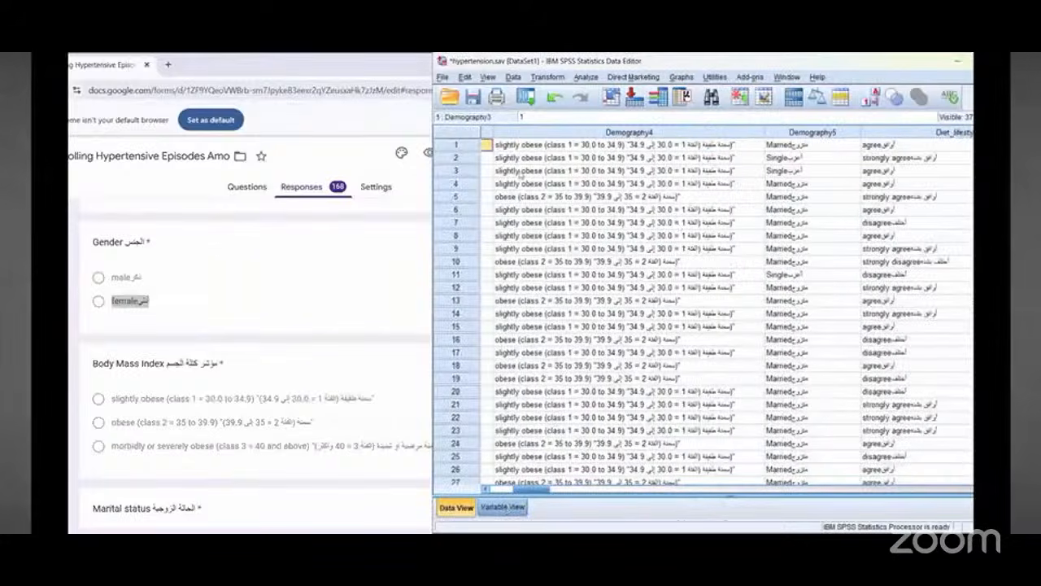
click(503, 507)
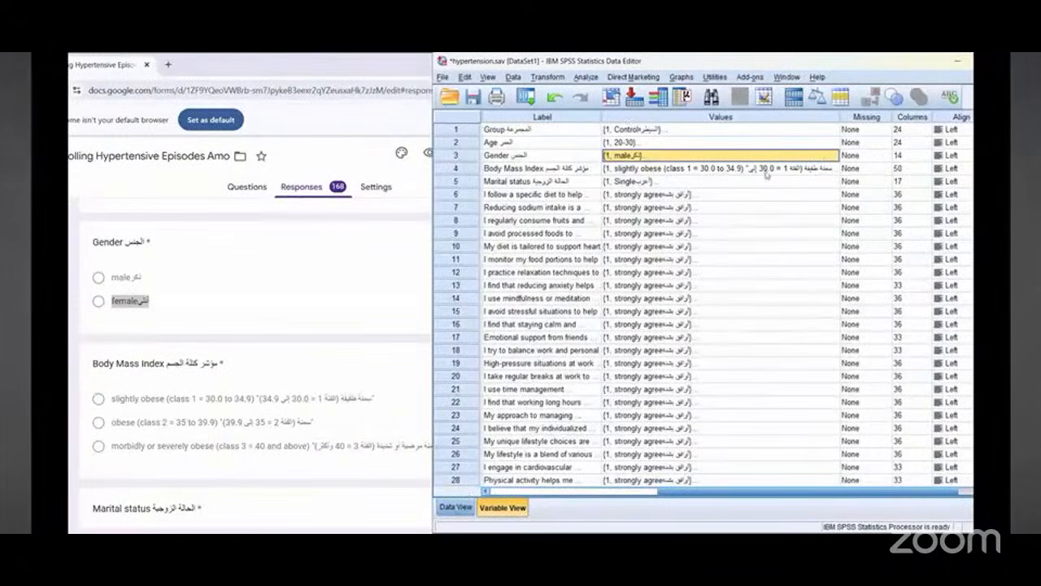
Step: Inspect the value labels defined for Body Mass Index and scroll the form to its question
scroll(862, 173, down, 3)
scroll(862, 173, up, 3)
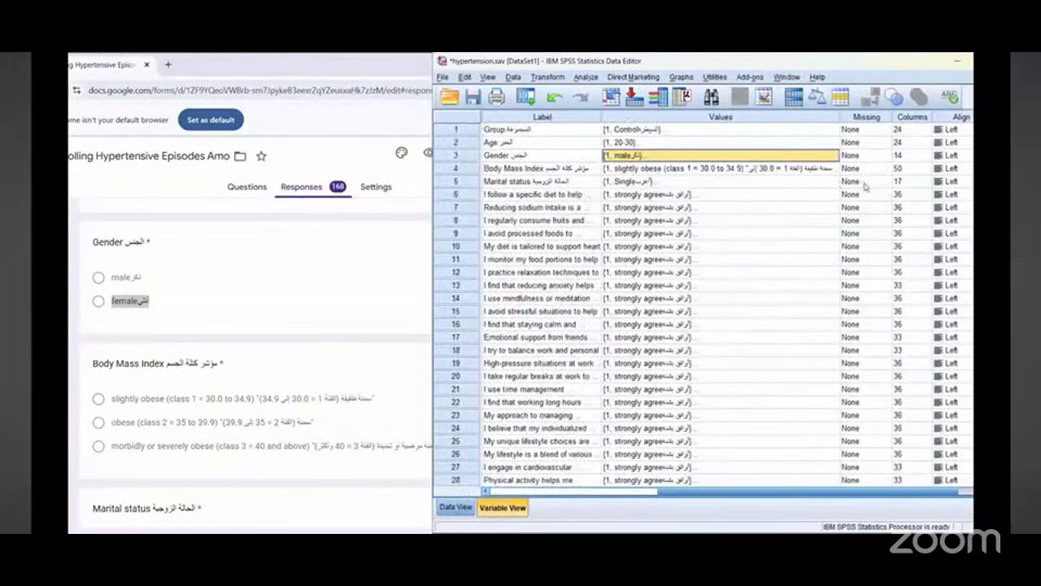
drag(694, 494, 650, 506)
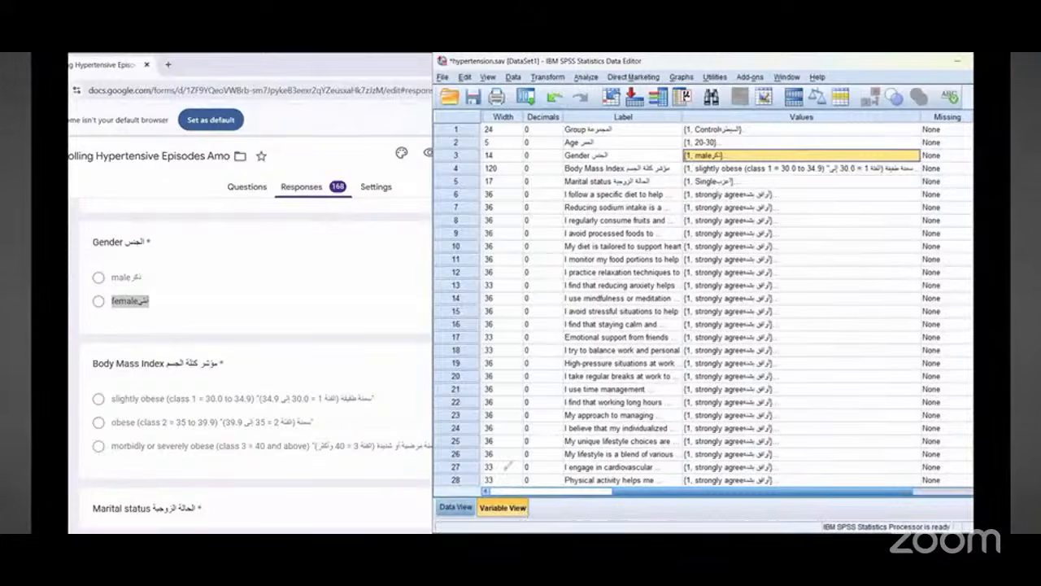
mouse_move(561, 397)
mouse_down()
mouse_move(455, 531)
mouse_move(518, 498)
mouse_move(547, 467)
mouse_up()
mouse_move(462, 476)
mouse_down()
mouse_move(436, 506)
mouse_move(456, 490)
mouse_up()
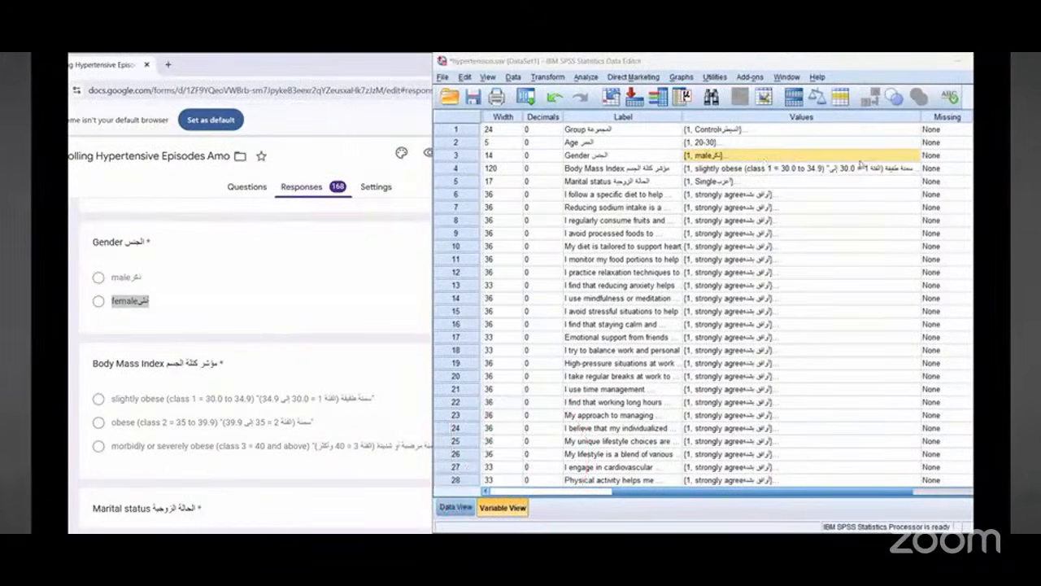
click(859, 170)
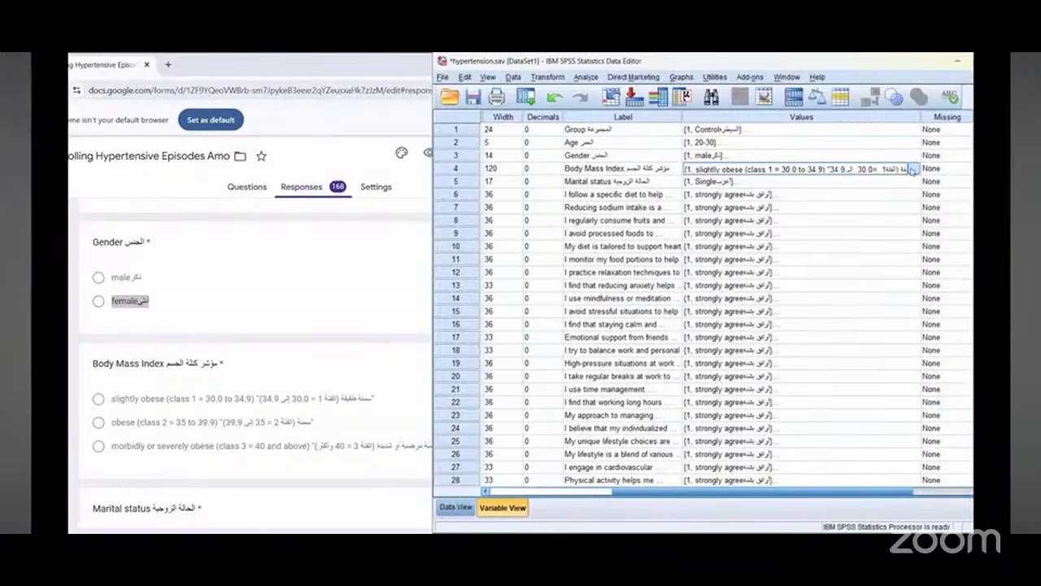
click(912, 169)
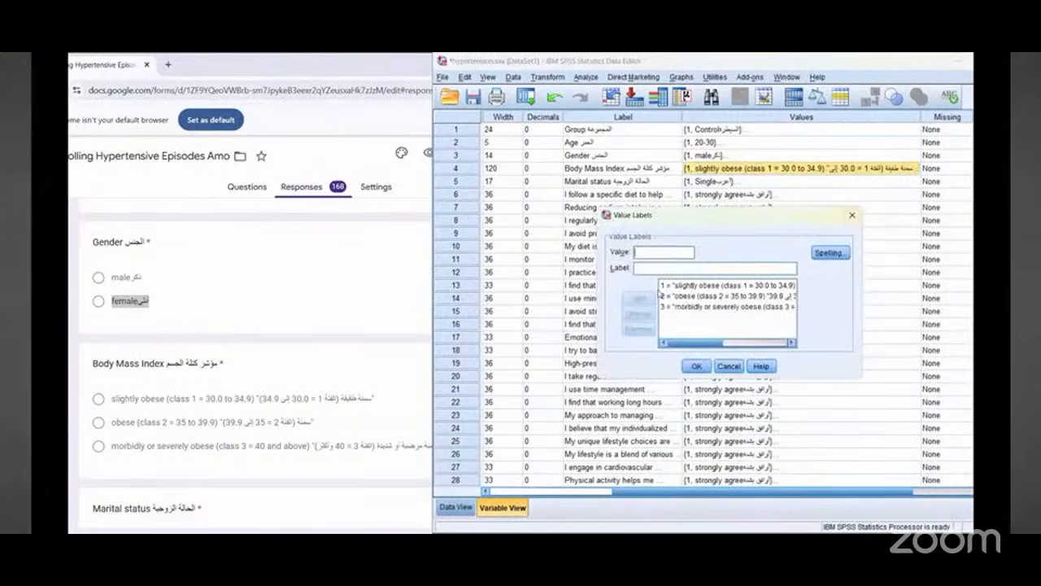
click(852, 216)
scroll(163, 407, down, 1)
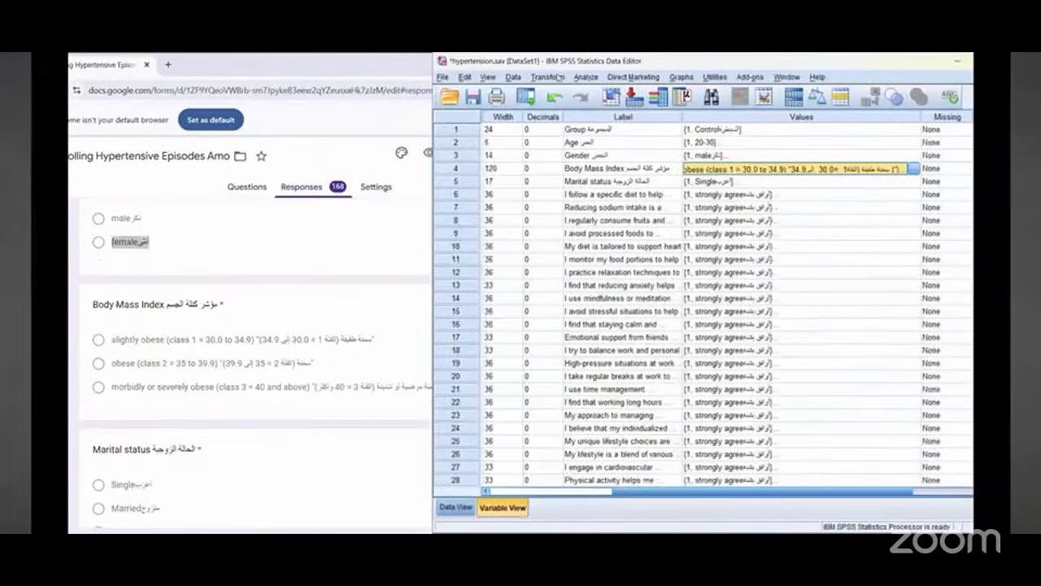
Step: Start Recode into Same Variables for Body Mass Index and open its old and new values settings
click(560, 76)
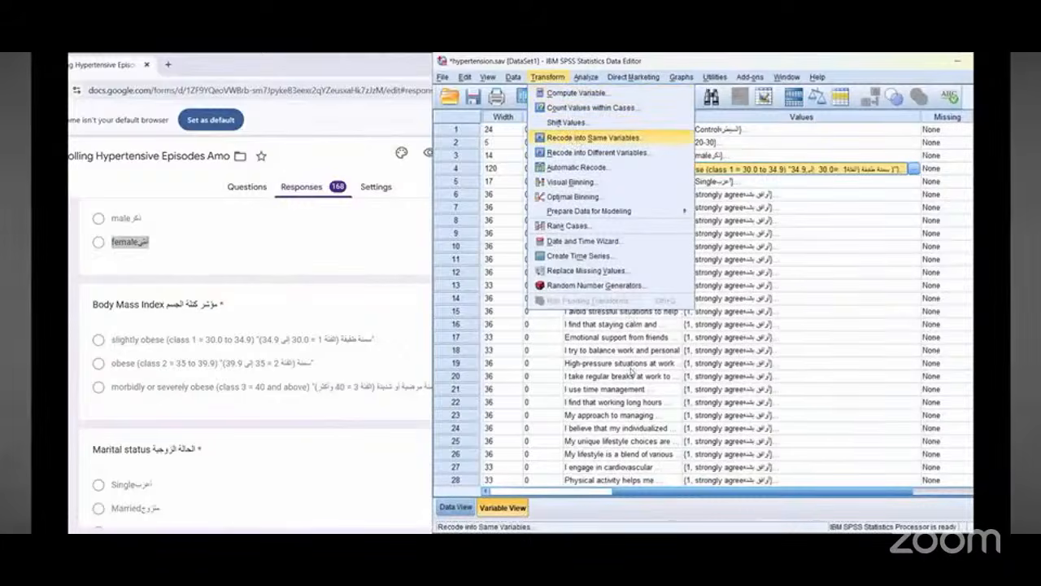
key(Return)
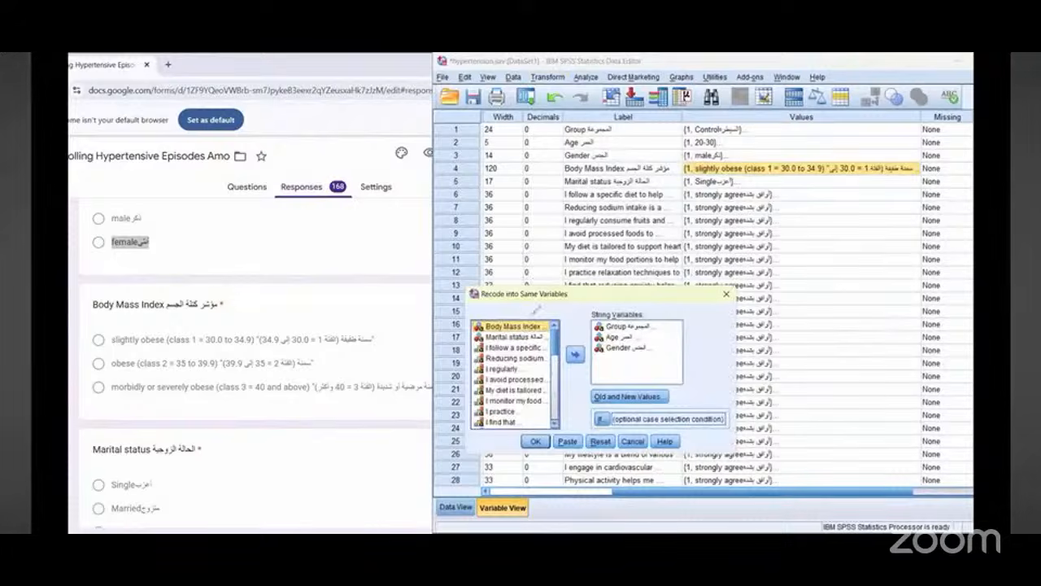
drag(506, 299, 530, 276)
mouse_move(520, 318)
mouse_down()
mouse_move(598, 313)
mouse_move(606, 329)
mouse_move(594, 326)
mouse_up()
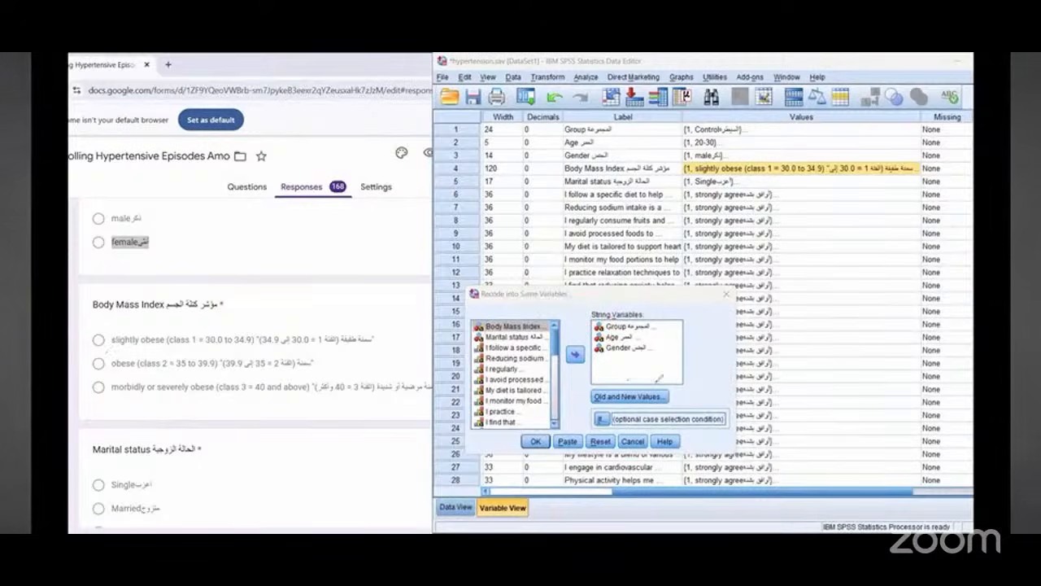
drag(659, 378, 642, 411)
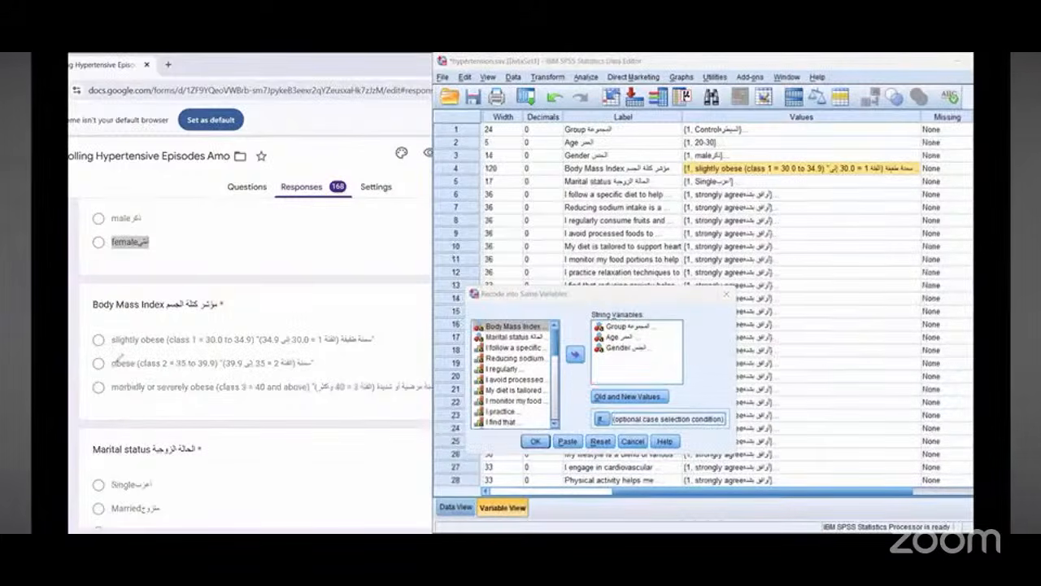
click(575, 354)
click(628, 396)
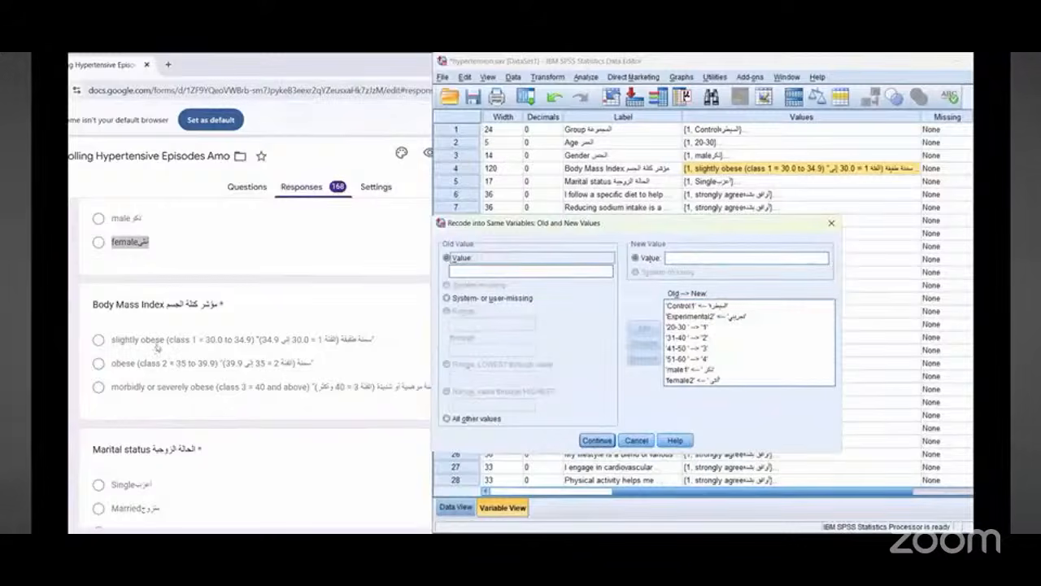
Step: Copy the slightly obese option from the form into the old value and recode it to new value 1
triple_click(159, 340)
click(676, 232)
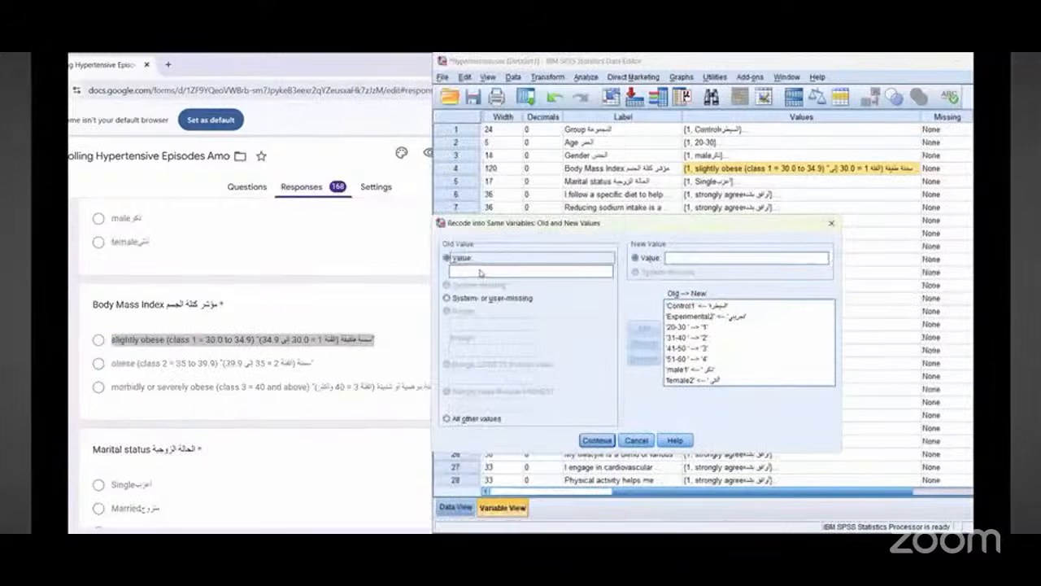
click(488, 270)
right_click(488, 270)
click(500, 325)
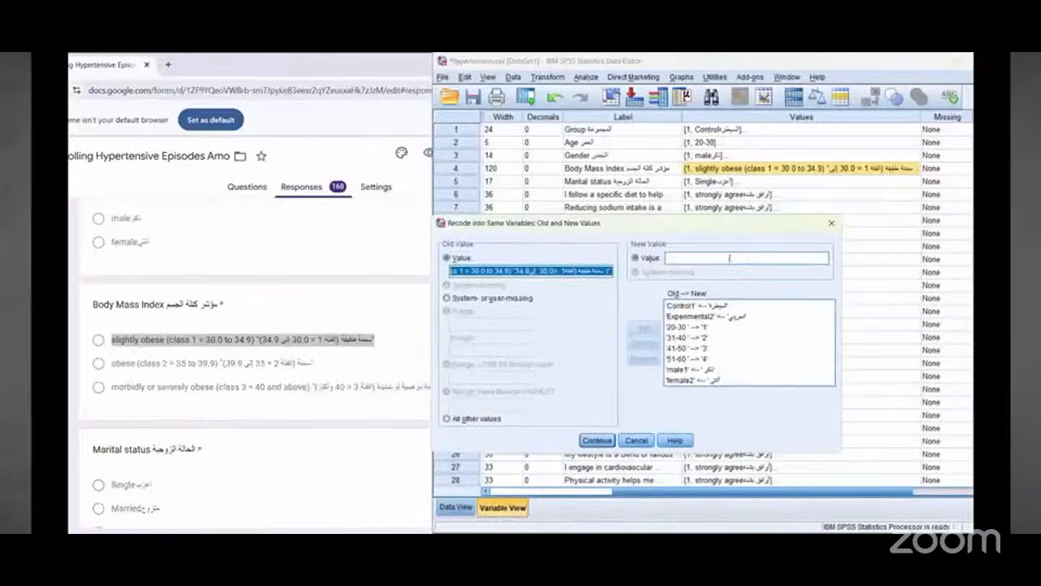
click(729, 258)
text(1)
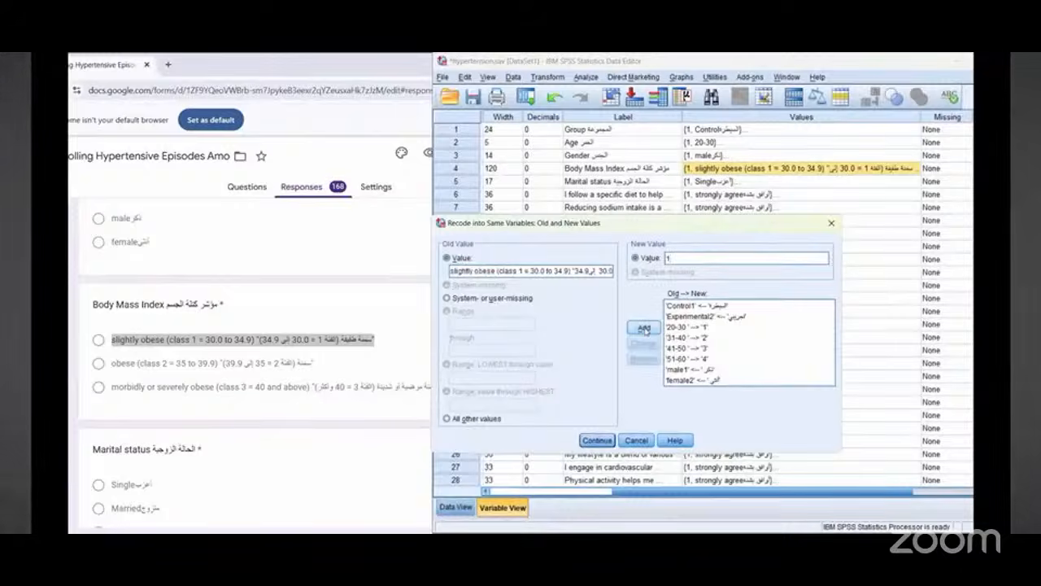
click(645, 329)
Step: Copy the obese option from the form into the old value and recode it to new value 2
triple_click(183, 364)
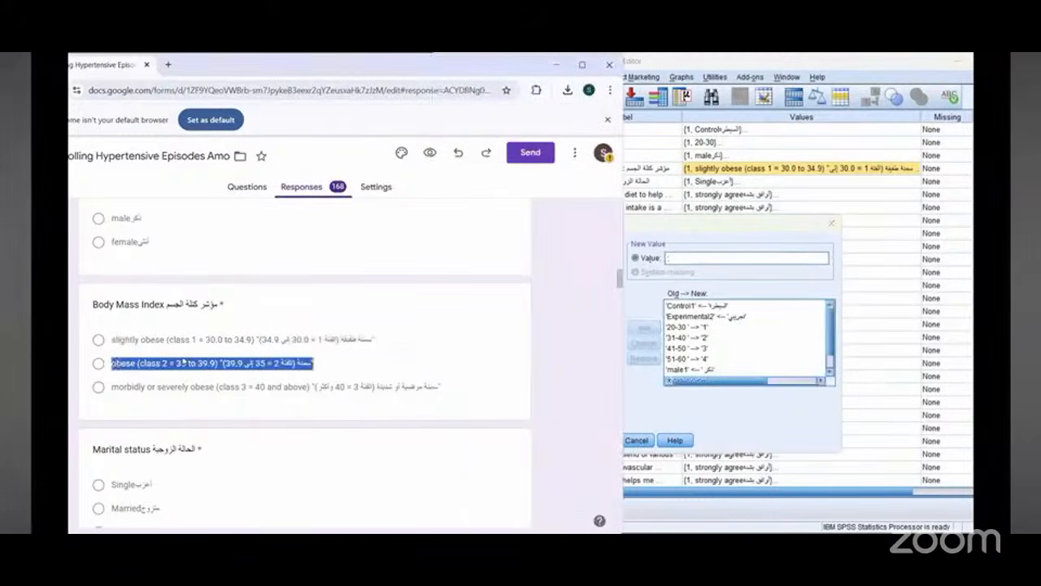
right_click(183, 364)
click(200, 369)
click(690, 236)
right_click(474, 272)
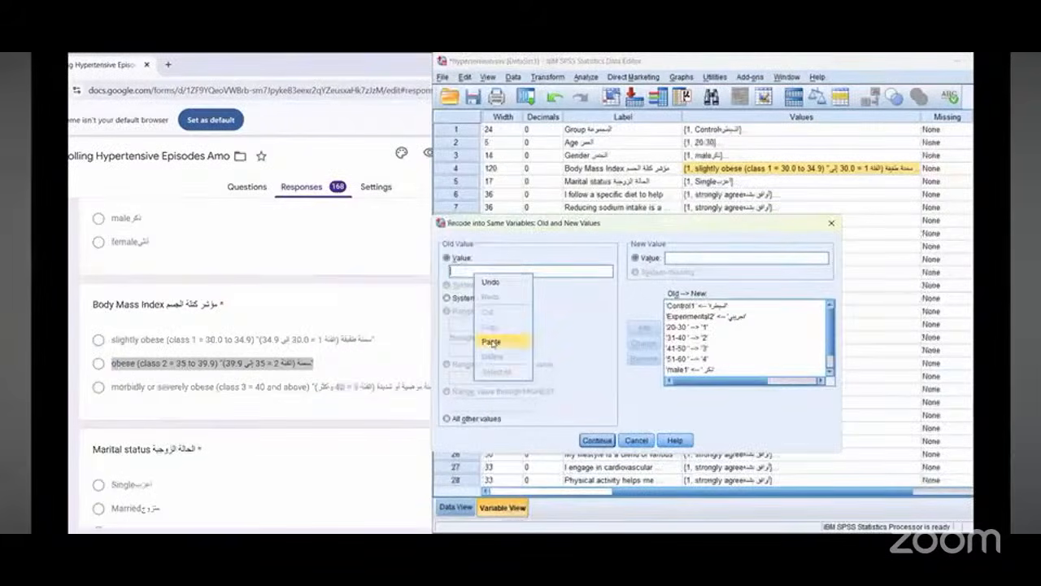
click(490, 342)
click(697, 258)
text(2)
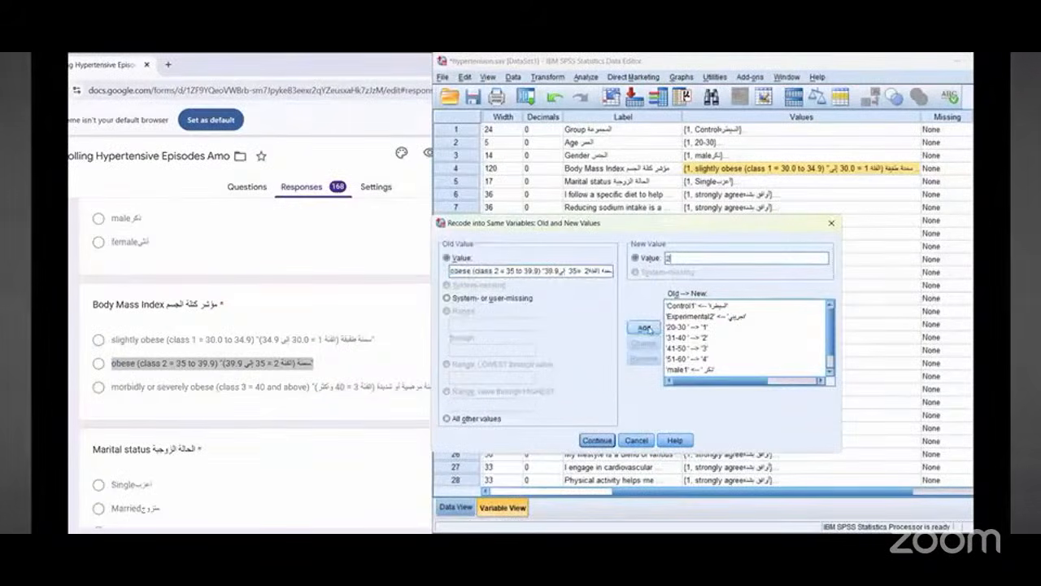
click(646, 327)
Step: Copy the morbidly or severely obese option from the form into the old value and recode it to new value 3
triple_click(235, 389)
right_click(237, 392)
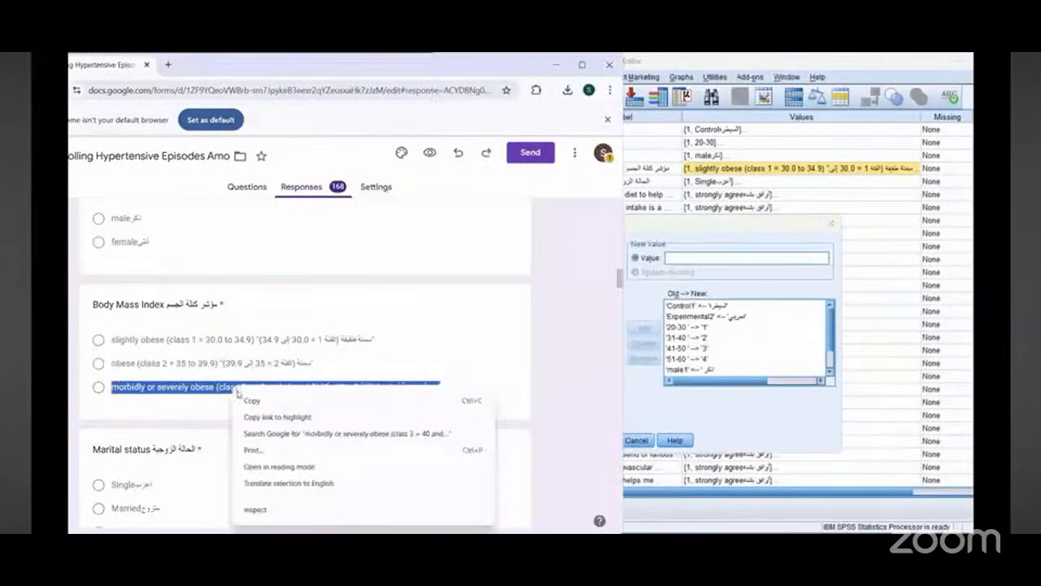
click(252, 400)
click(654, 235)
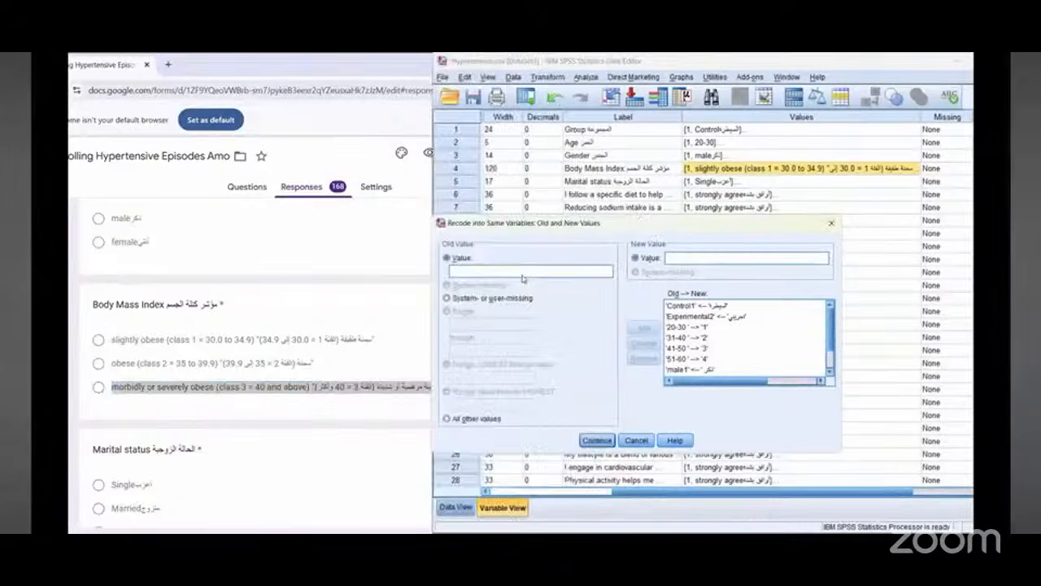
right_click(523, 279)
click(540, 343)
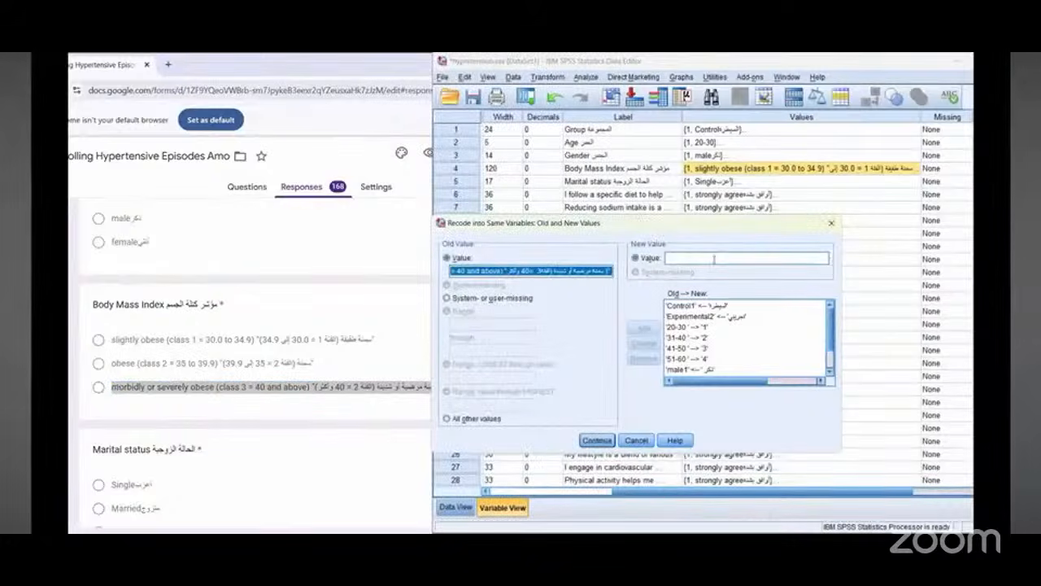
click(714, 258)
text(3)
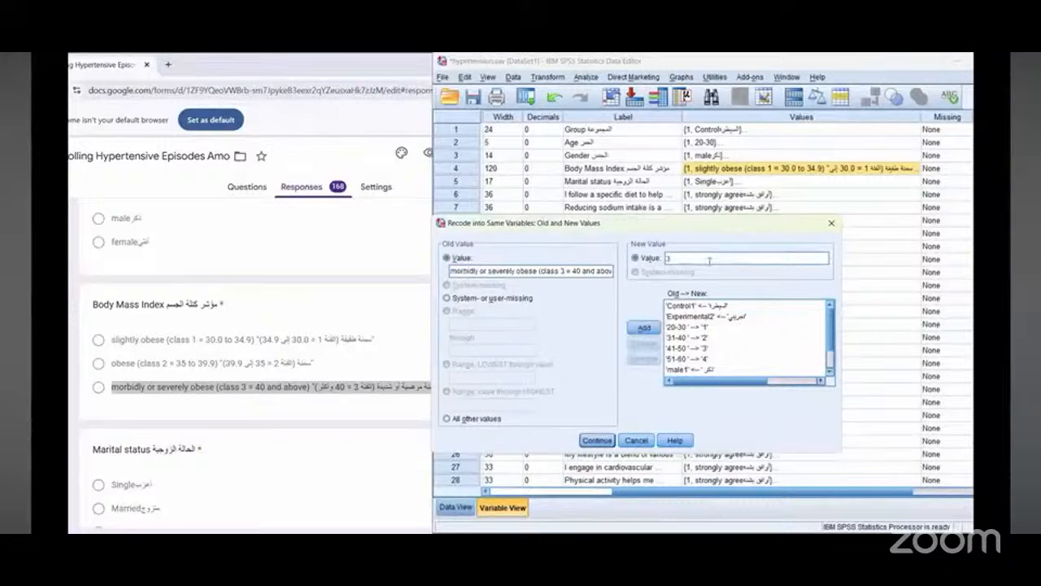
click(643, 327)
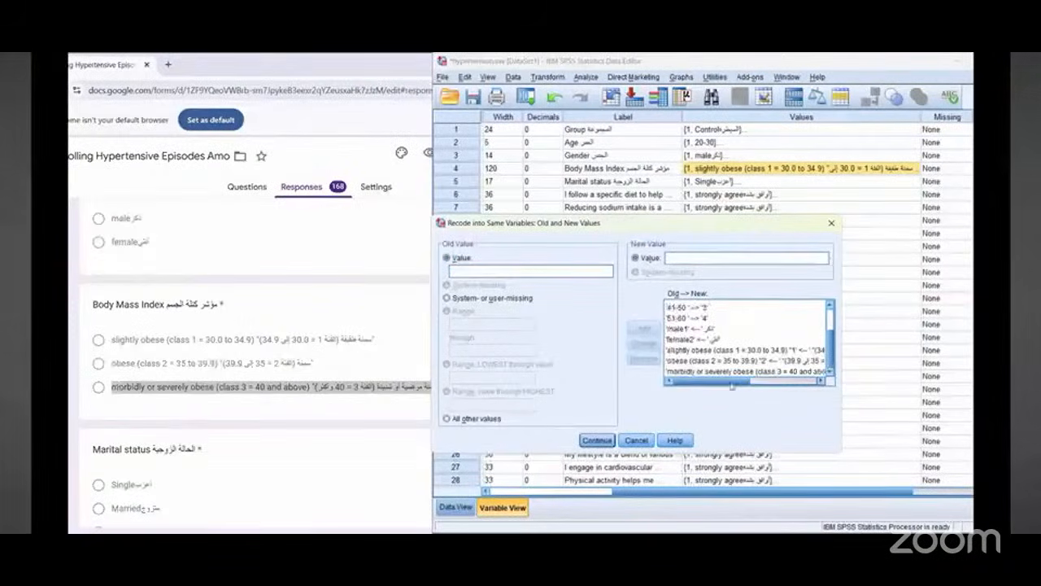
Step: Check the Body Mass Index value mappings and run the recode, accepting the string-length warning
click(812, 381)
drag(811, 382, 691, 404)
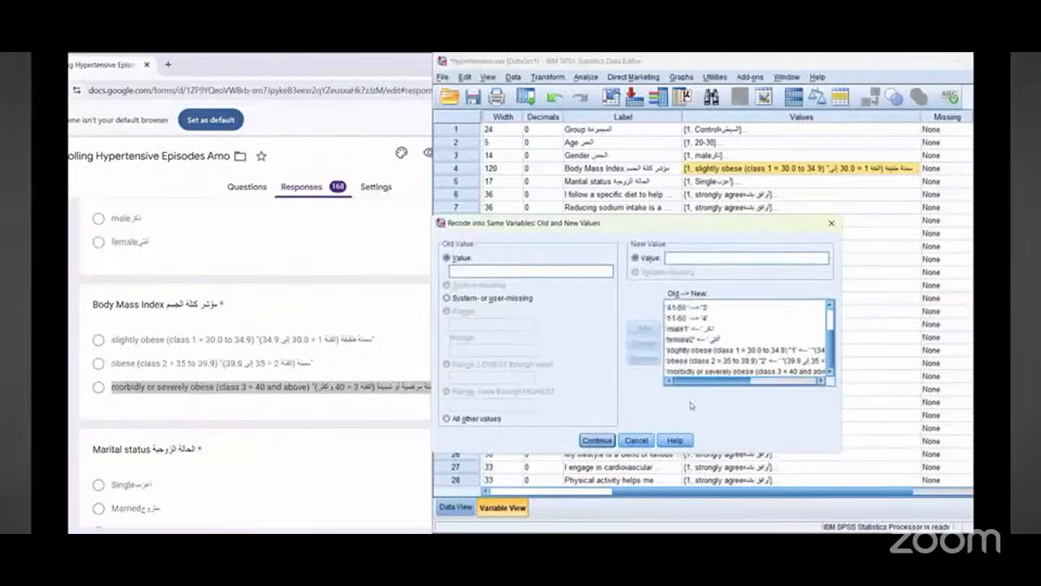
click(806, 381)
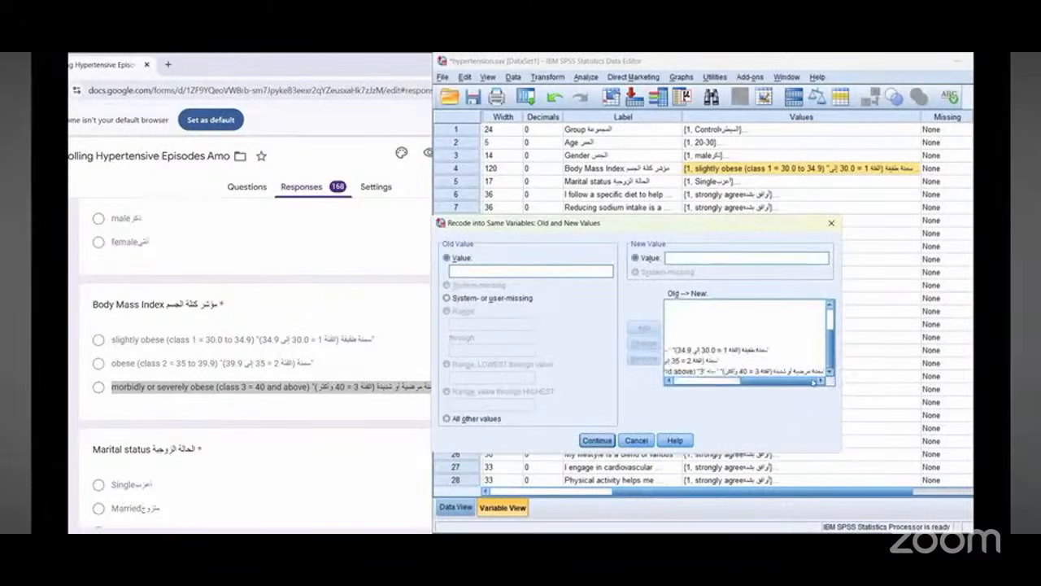
drag(814, 381, 683, 407)
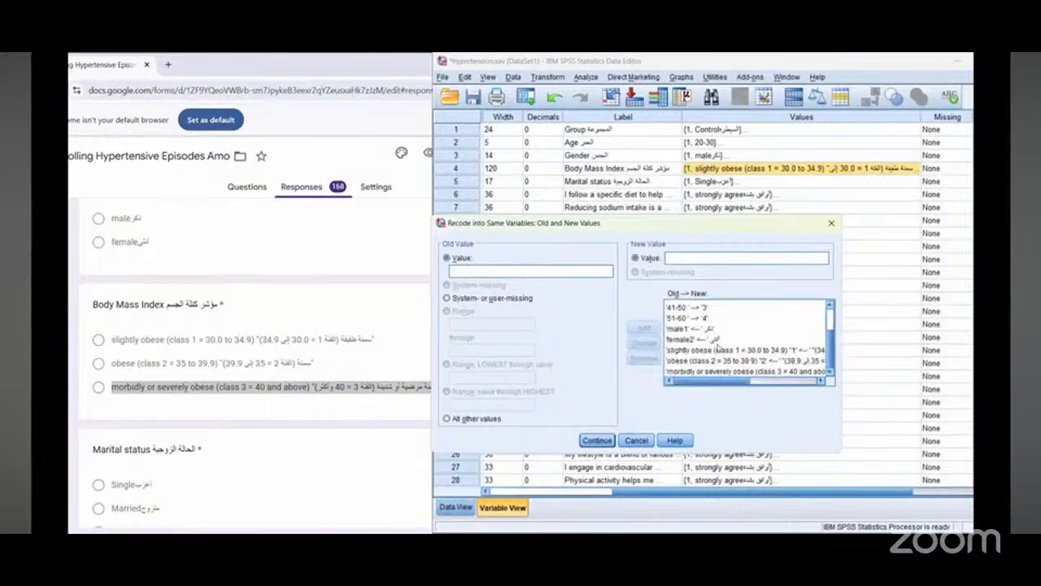
click(596, 442)
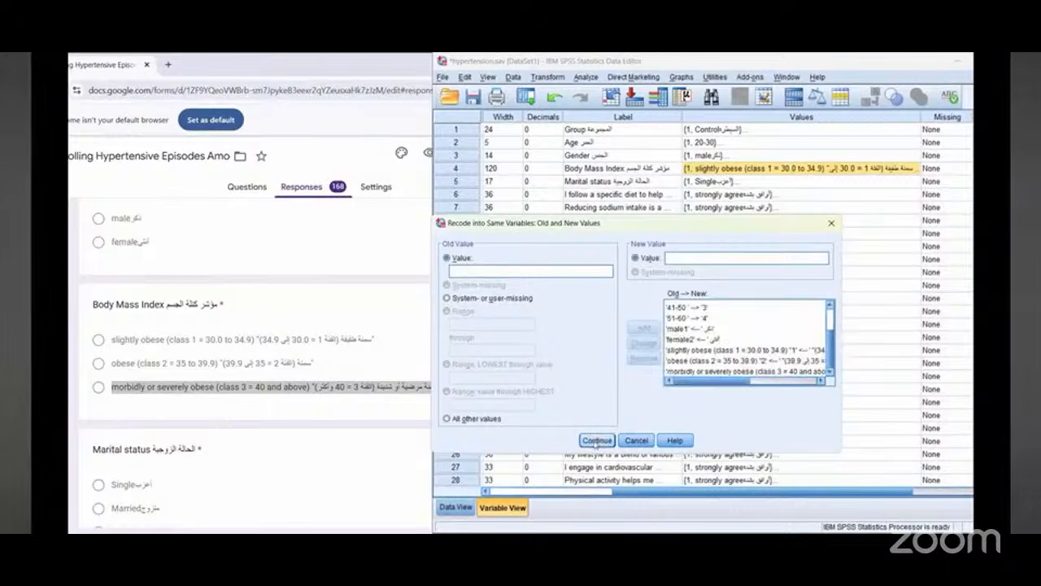
click(535, 441)
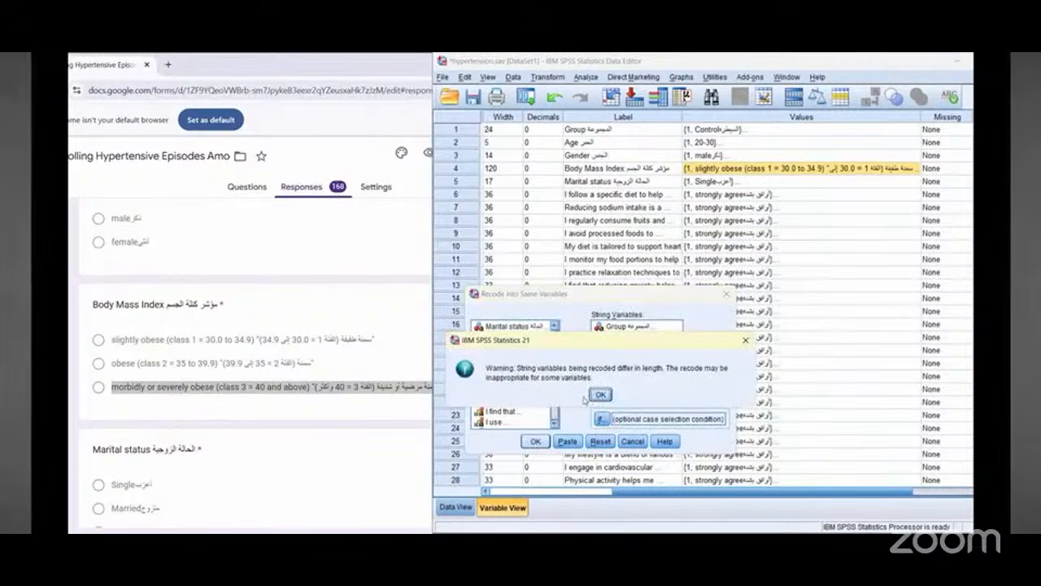
click(589, 396)
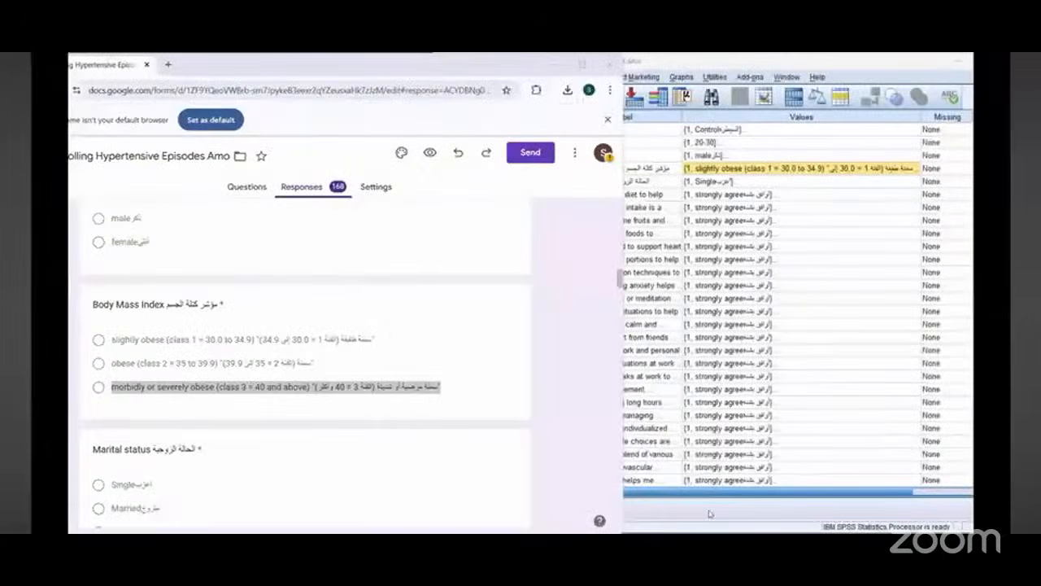
Step: Switch to Data View and narrow the Demography columns so the recoded values fit side by side
drag(620, 276, 432, 276)
click(456, 507)
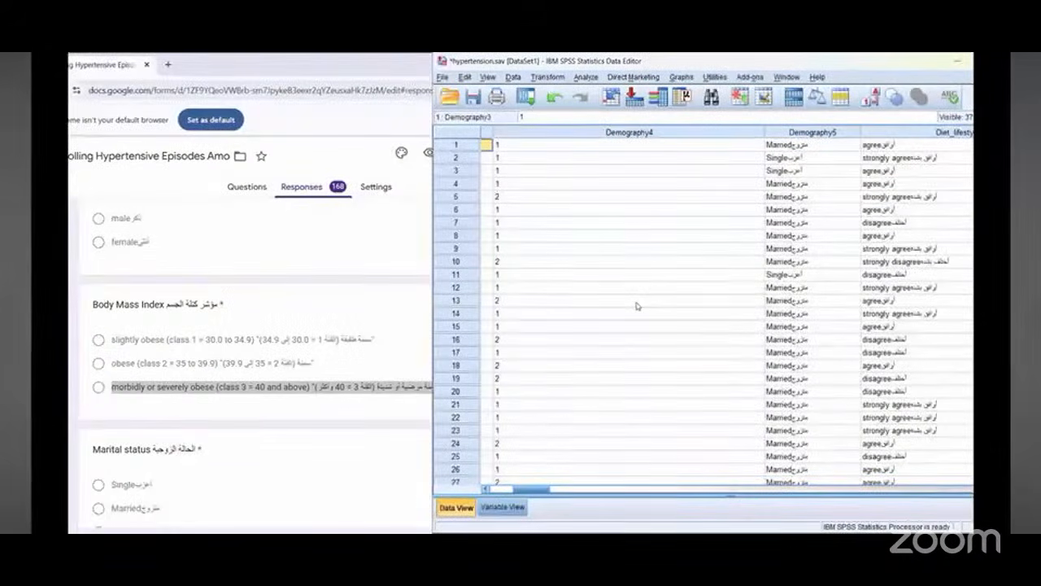
scroll(838, 203, left, 3)
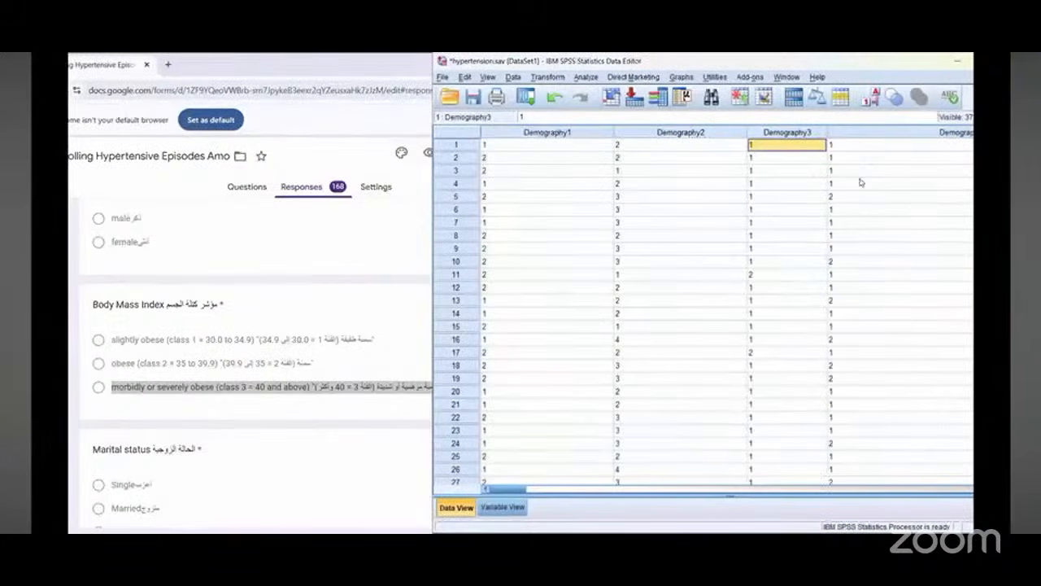
drag(512, 489, 533, 489)
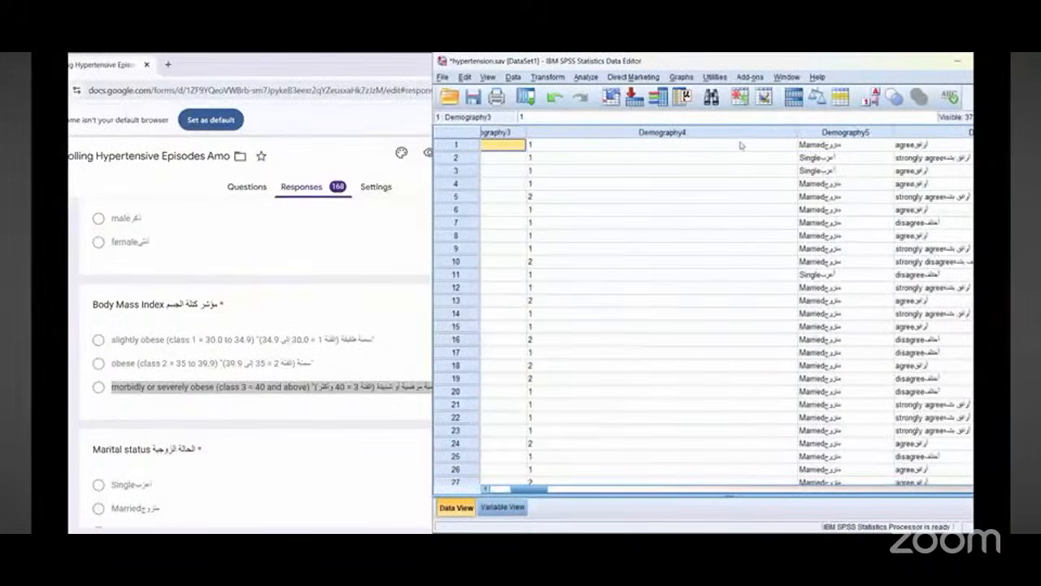
drag(797, 132, 578, 132)
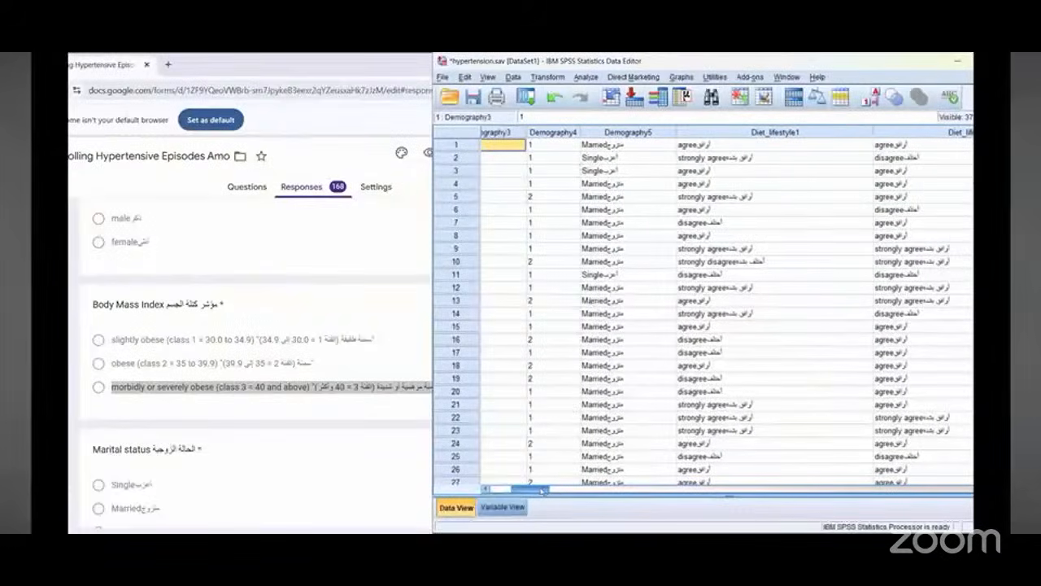
drag(545, 490, 498, 490)
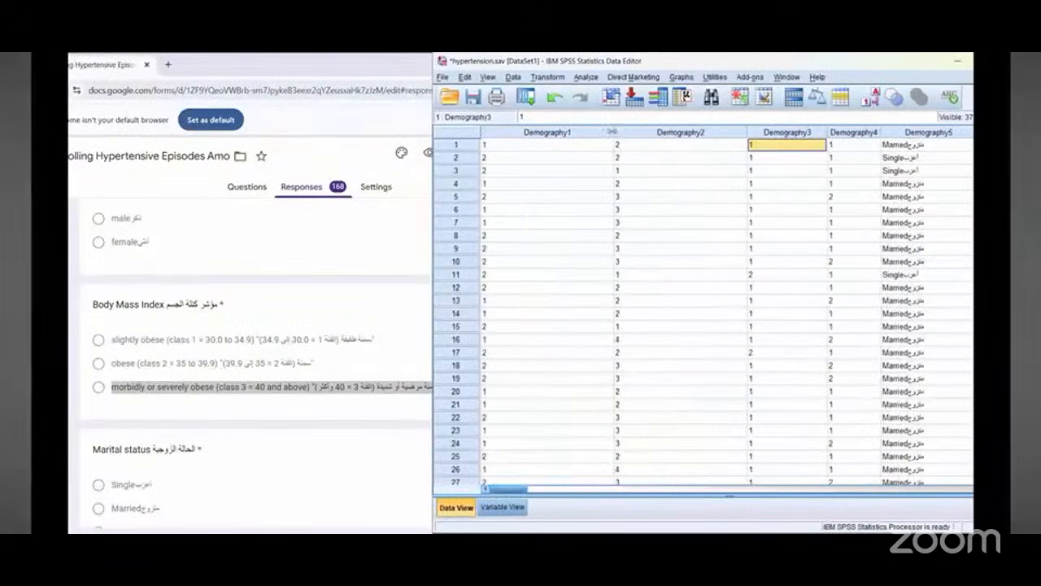
drag(614, 132, 567, 131)
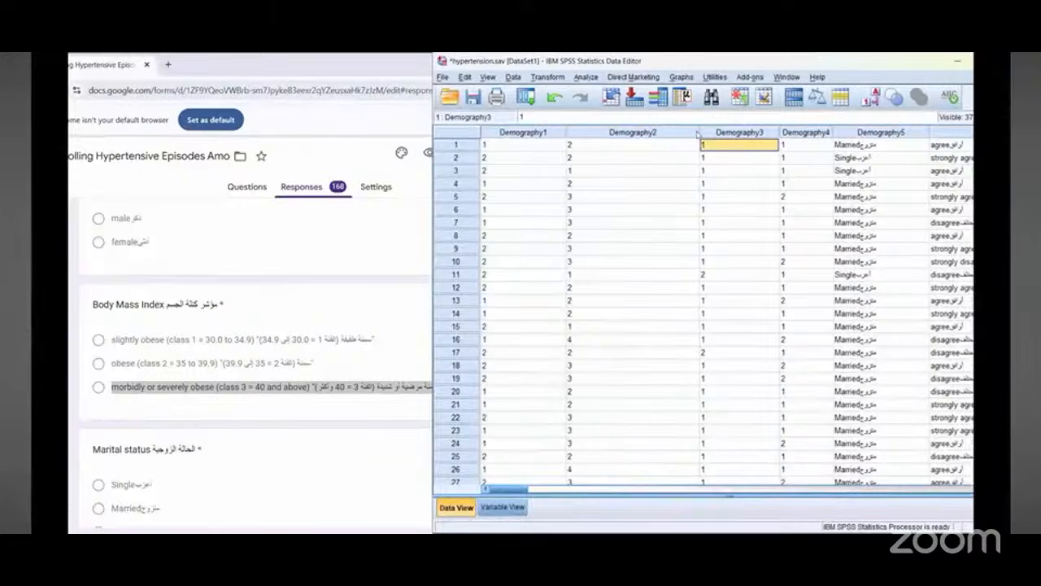
click(691, 132)
click(536, 132)
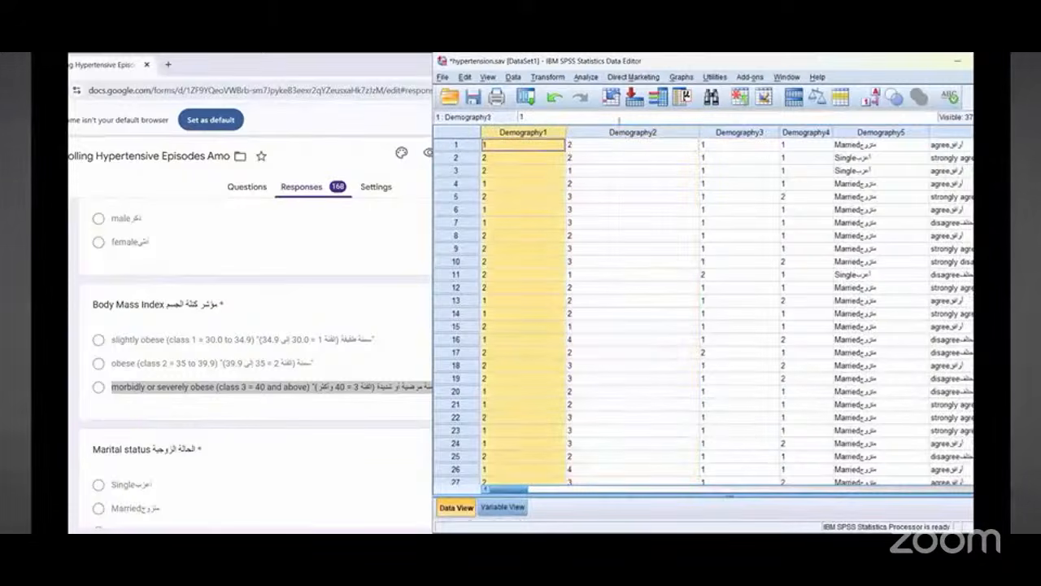
click(691, 133)
drag(700, 132, 648, 135)
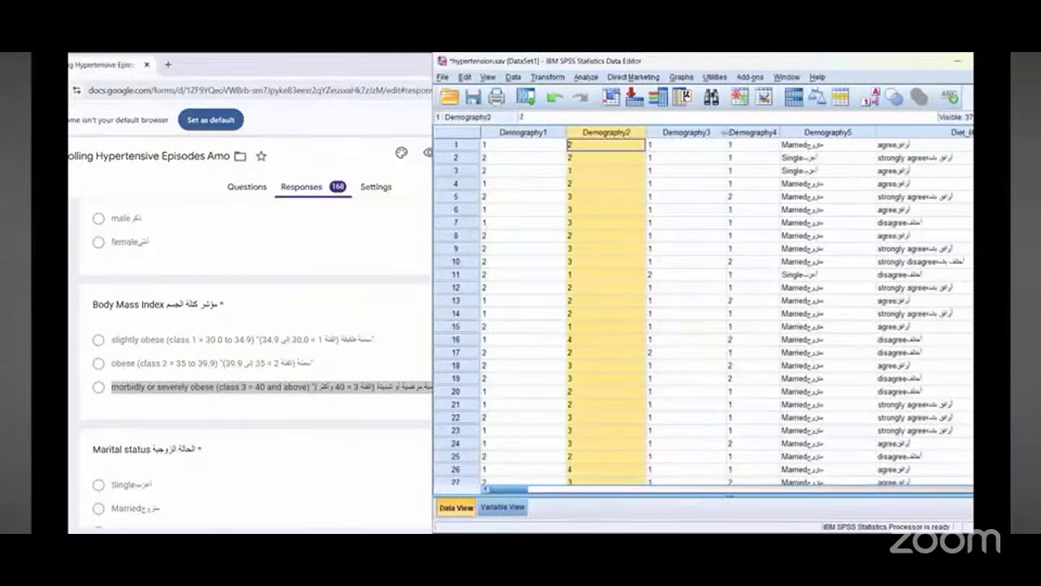
drag(771, 133, 799, 137)
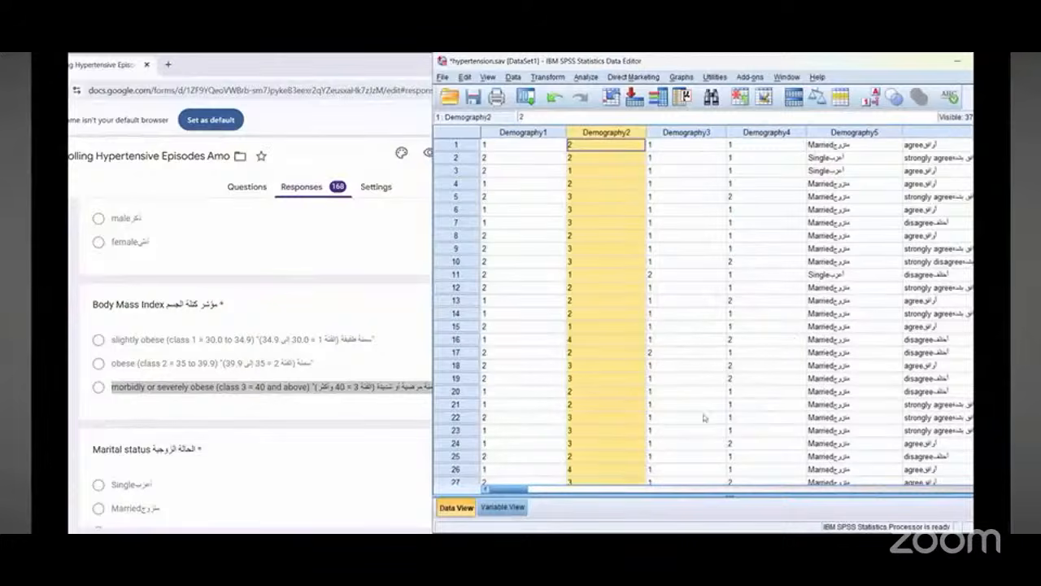
Step: Scroll through the rows to check the recoded Demography columns
scroll(682, 398, down, 19)
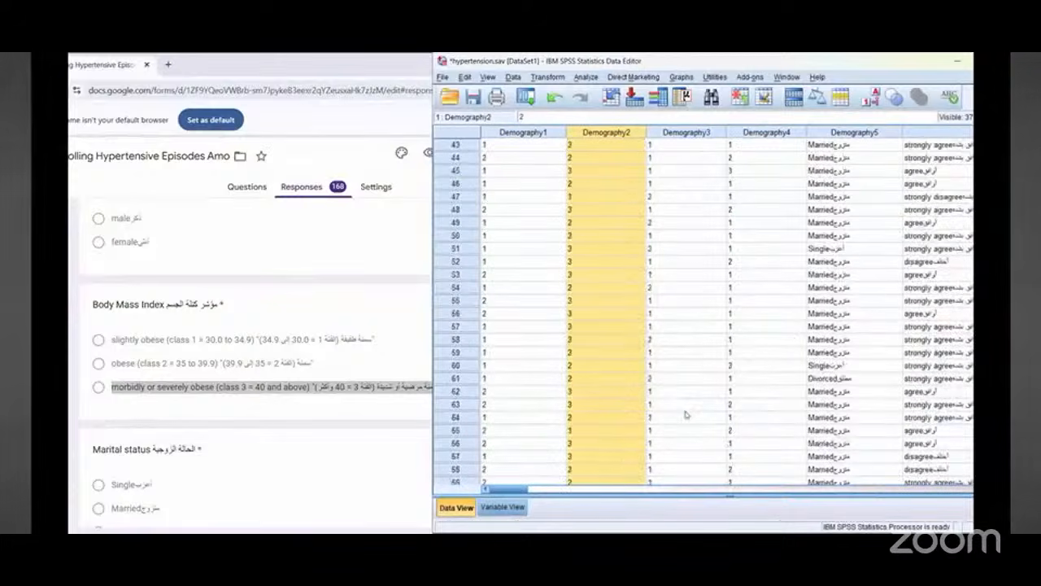
scroll(682, 417, up, 19)
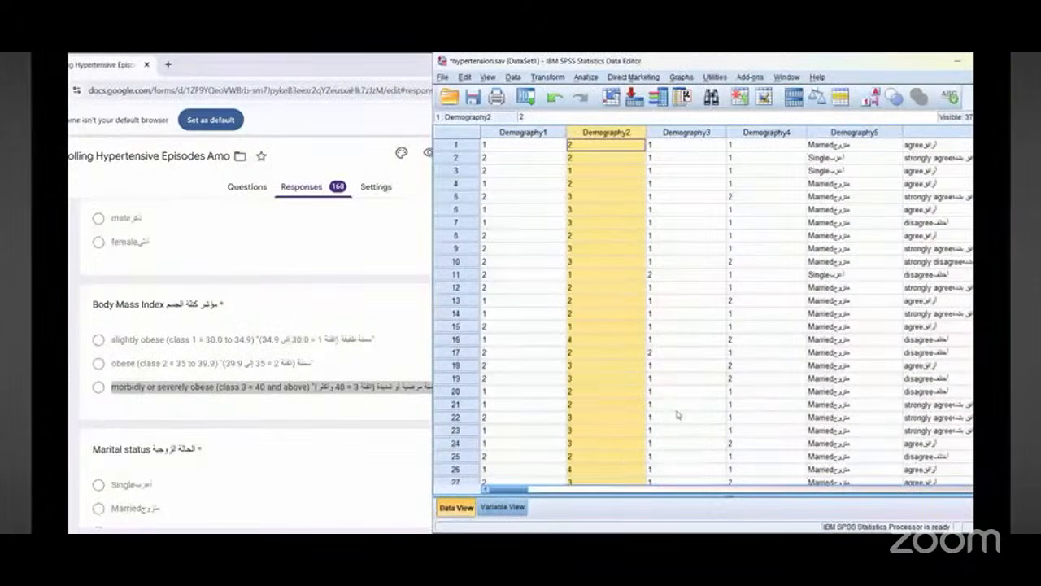
scroll(748, 402, down, 11)
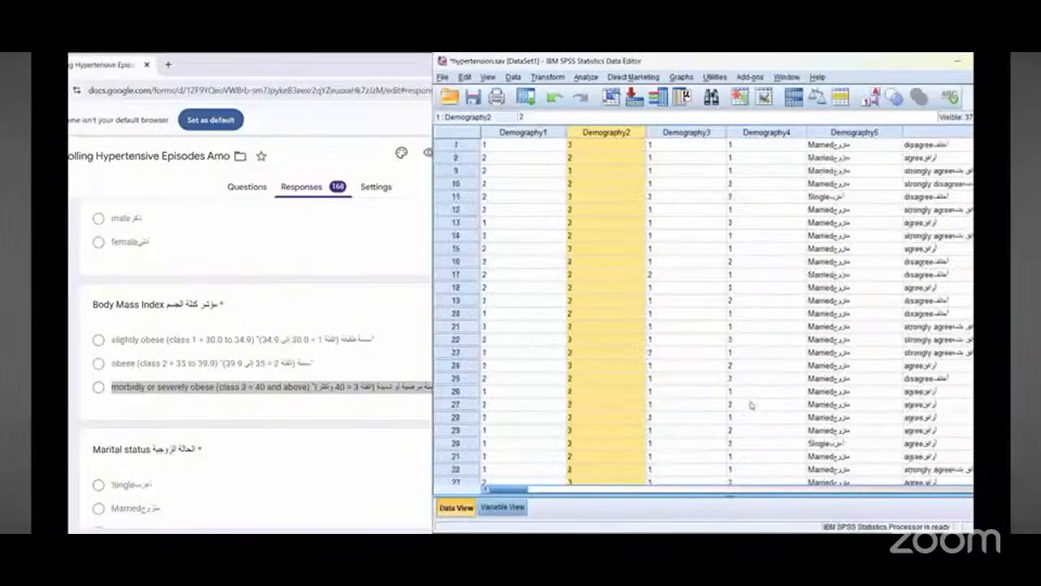
scroll(754, 396, down, 20)
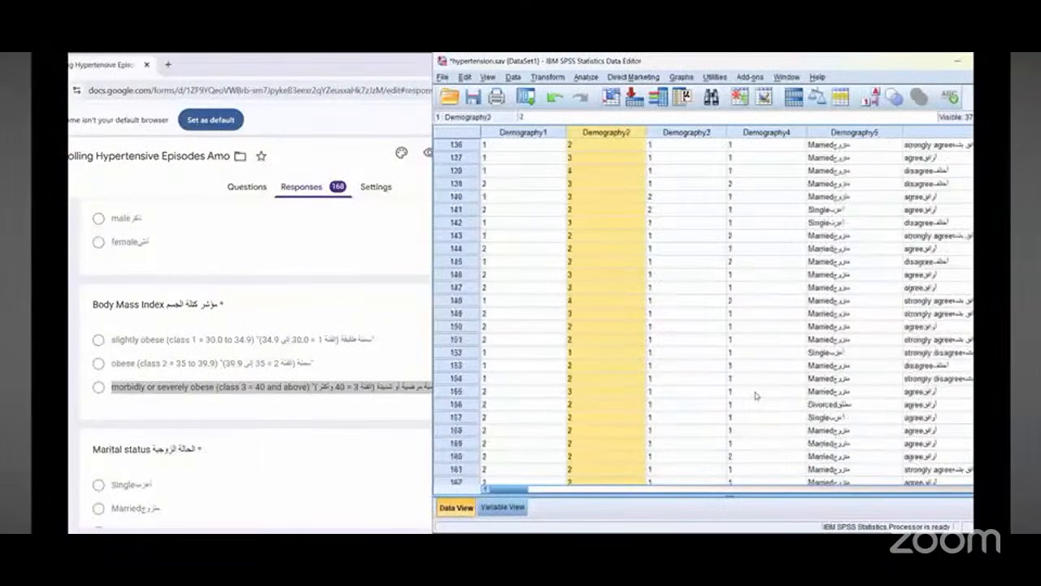
Step: Scroll back to the first rows, across to the Marital status column, and down the form to its Marital status question
scroll(756, 395, up, 3)
scroll(756, 394, up, 20)
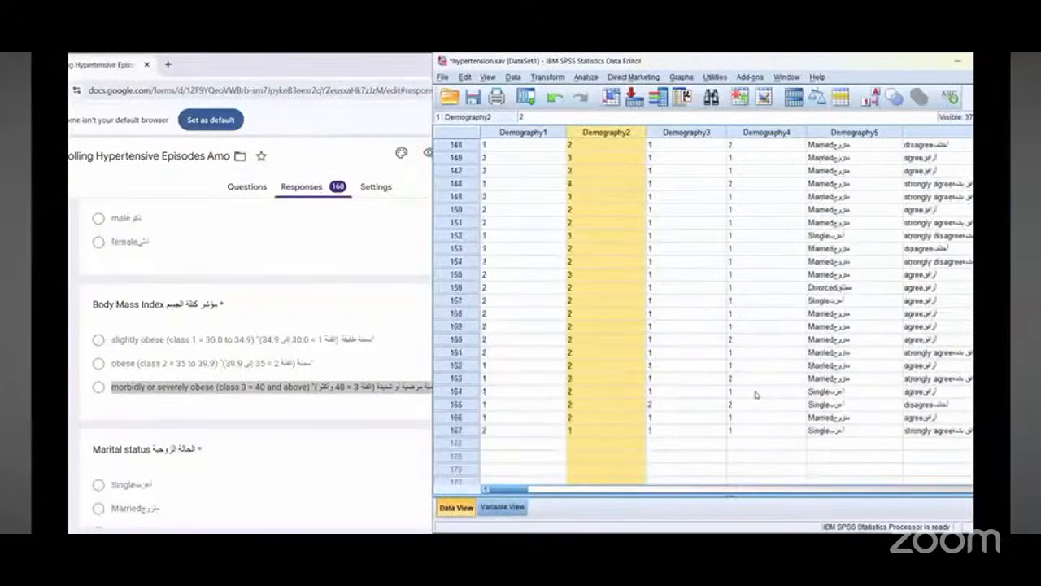
scroll(755, 395, up, 15)
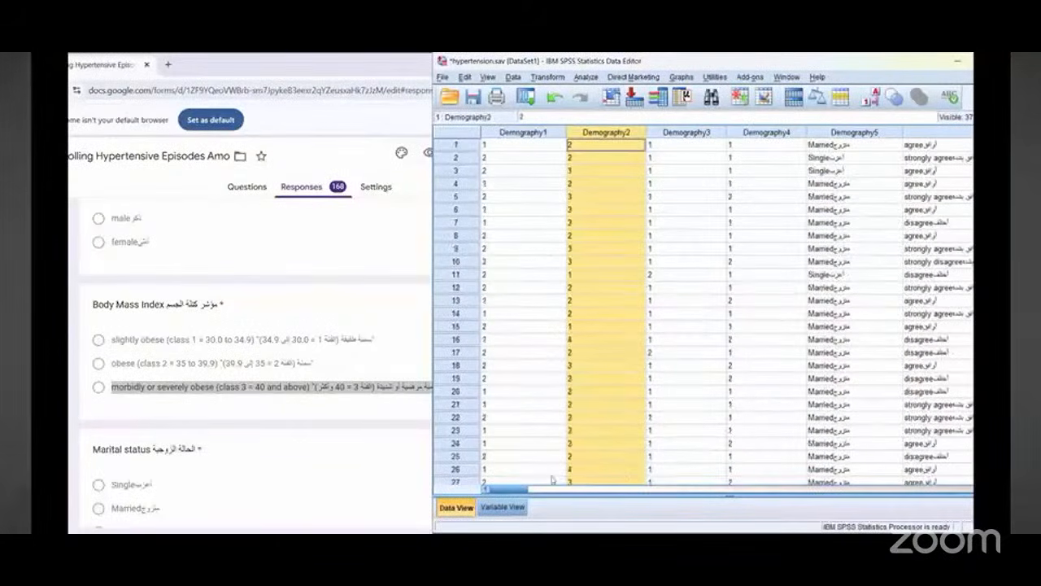
drag(521, 492, 543, 491)
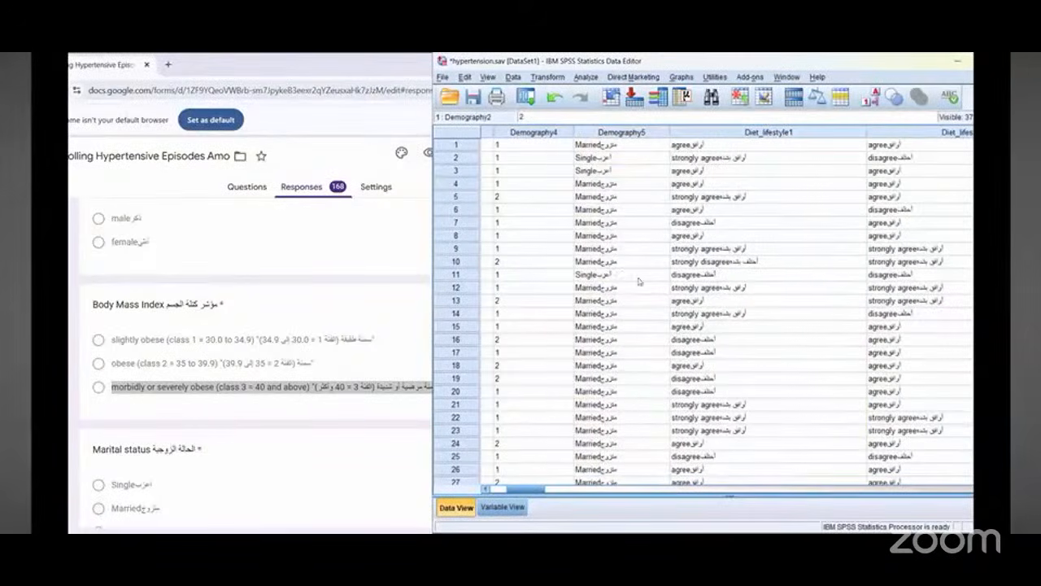
scroll(229, 387, down, 3)
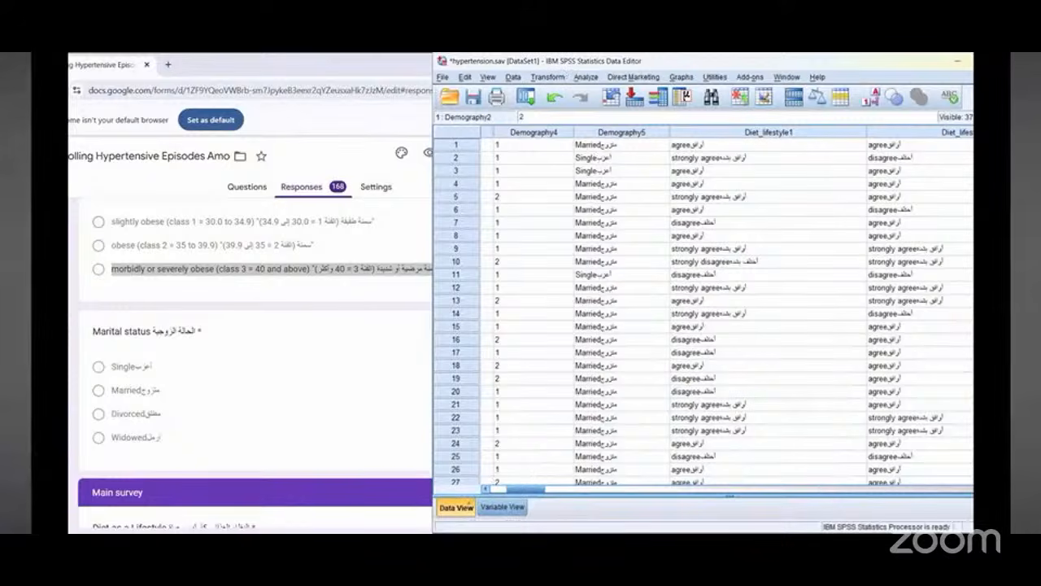
Step: Open the value labels of the Marital status variable in Variable View and compare them with the form's options
click(124, 390)
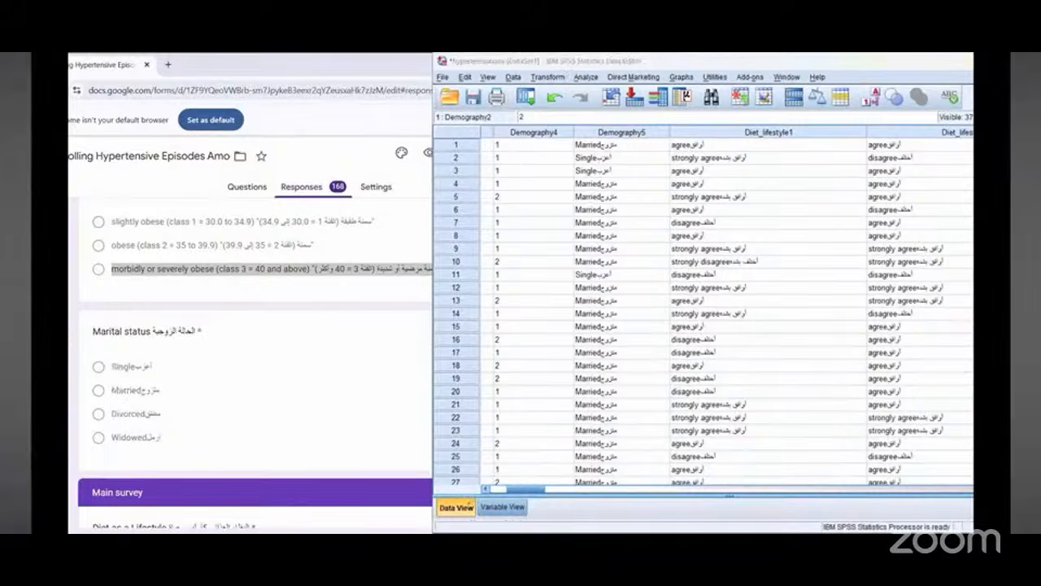
click(733, 183)
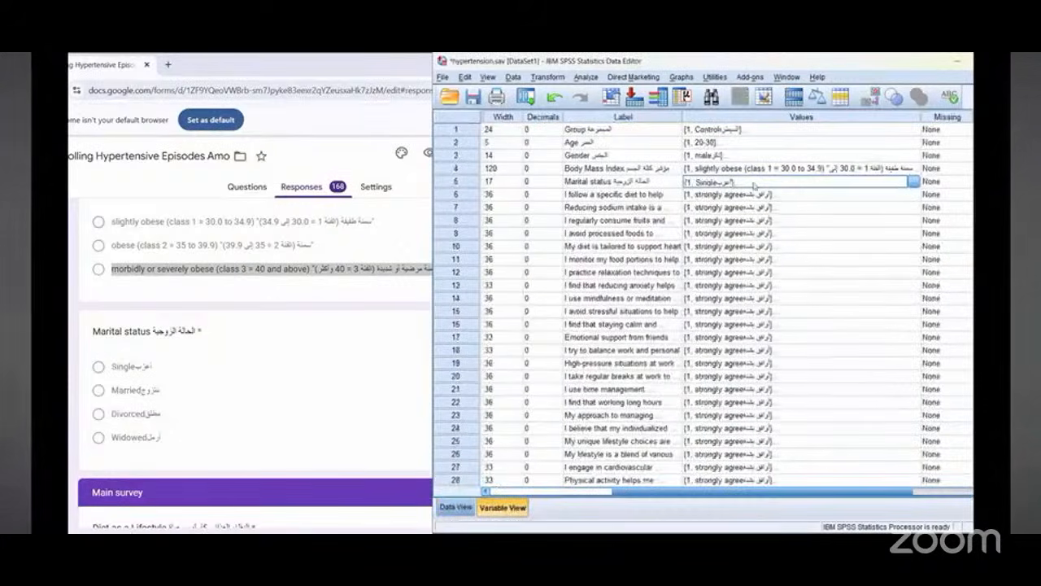
click(913, 181)
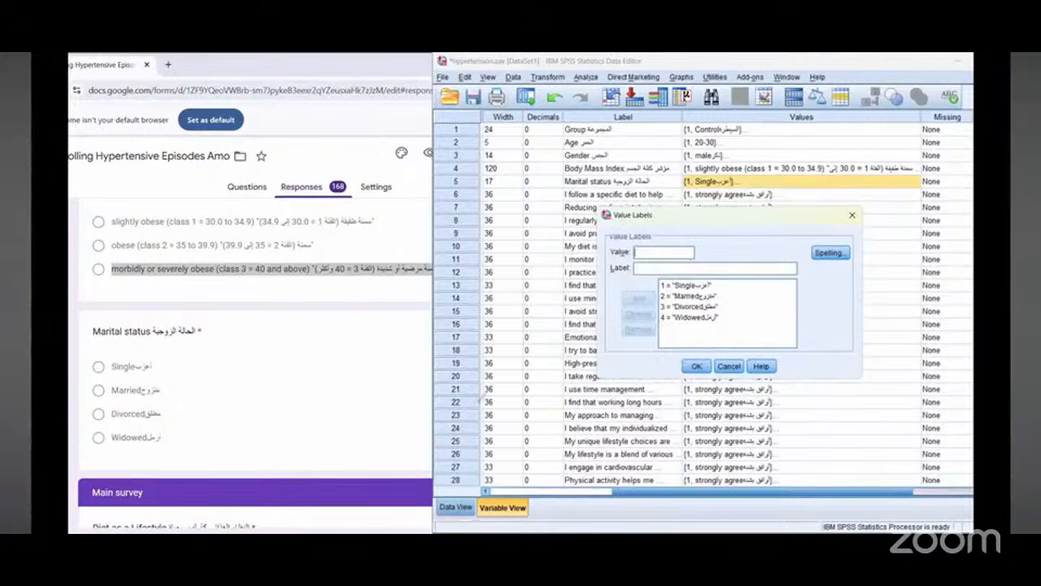
drag(693, 254, 635, 258)
mouse_move(147, 333)
mouse_down()
mouse_move(96, 391)
mouse_move(189, 357)
mouse_up()
mouse_move(267, 353)
mouse_down()
mouse_move(189, 396)
mouse_move(226, 407)
mouse_up()
drag(210, 366, 228, 408)
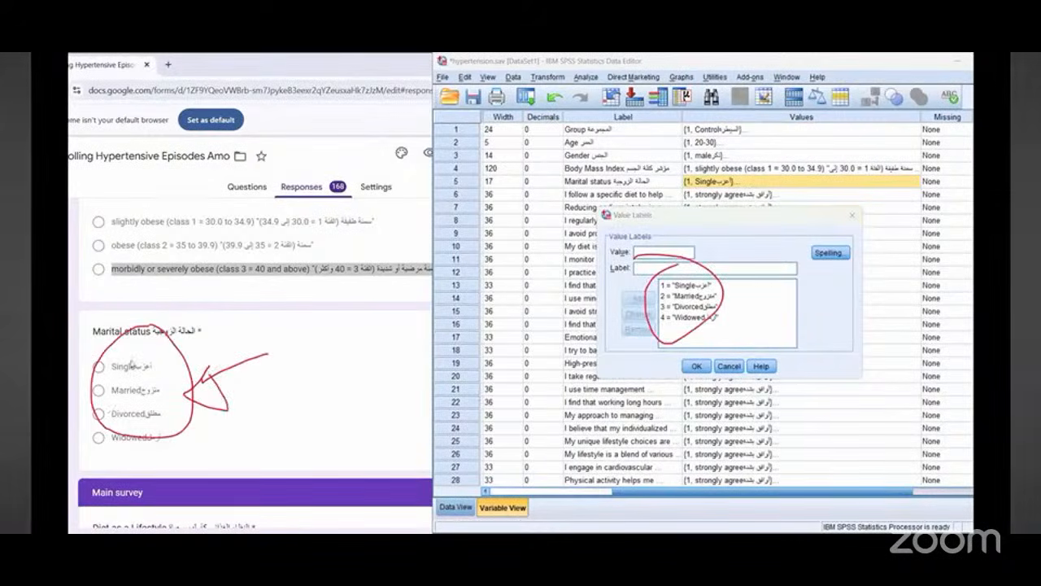
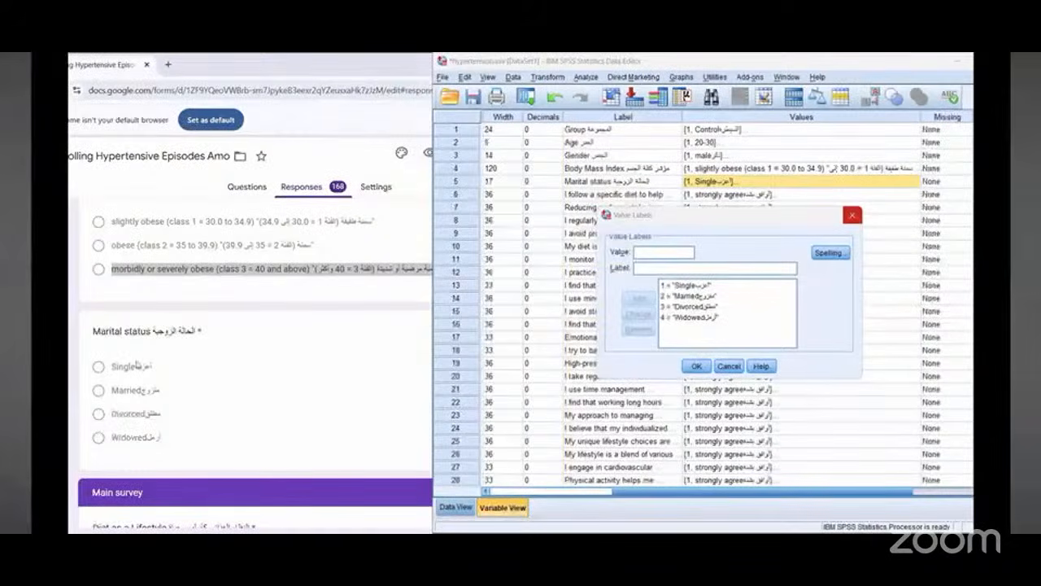
Step: Close the value labels and start Recode into Same Variables for the Marital status variable, opening its old and new values
click(729, 365)
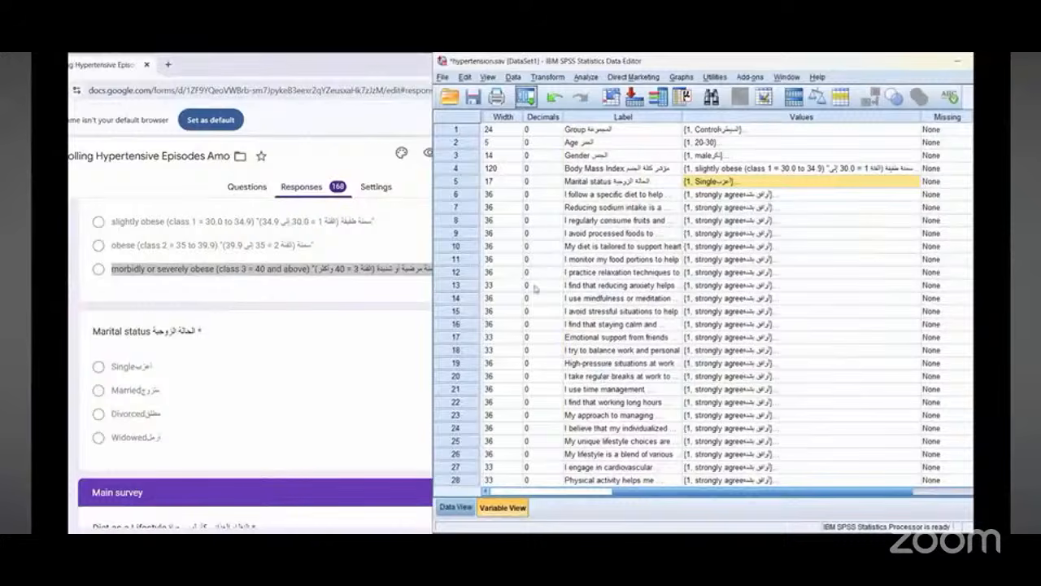
click(547, 77)
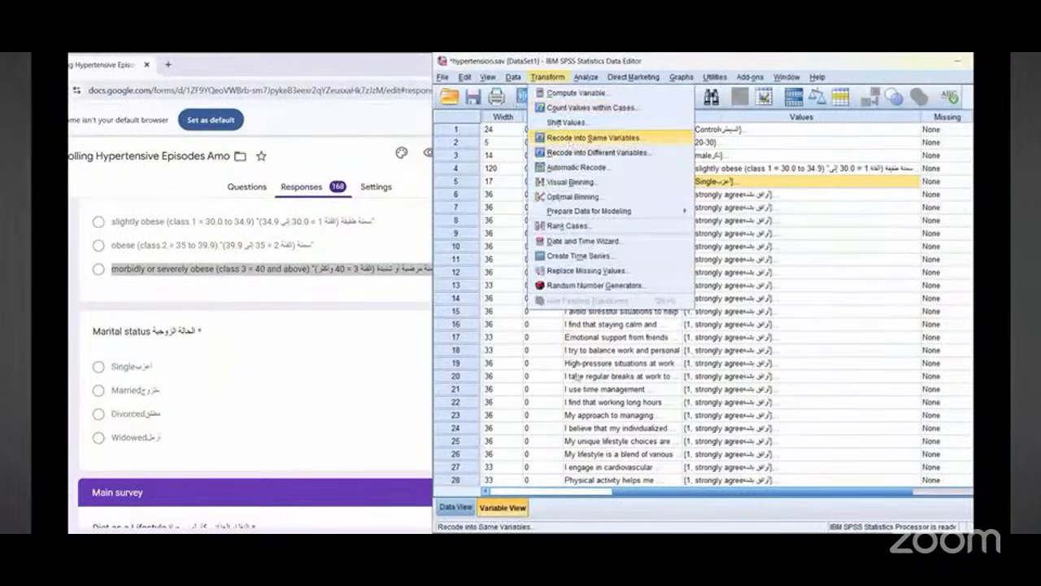
key(Return)
click(575, 355)
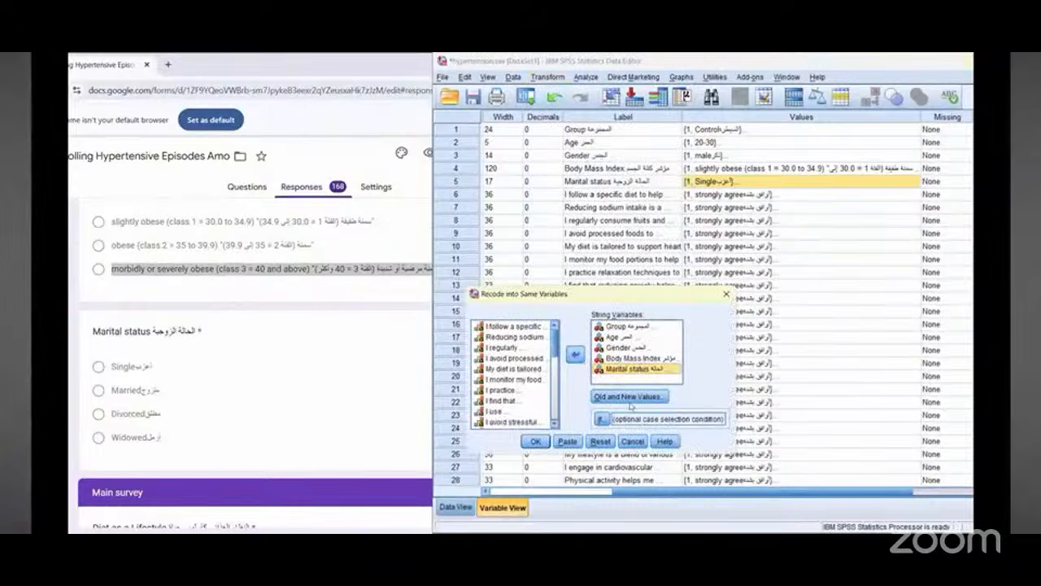
click(636, 397)
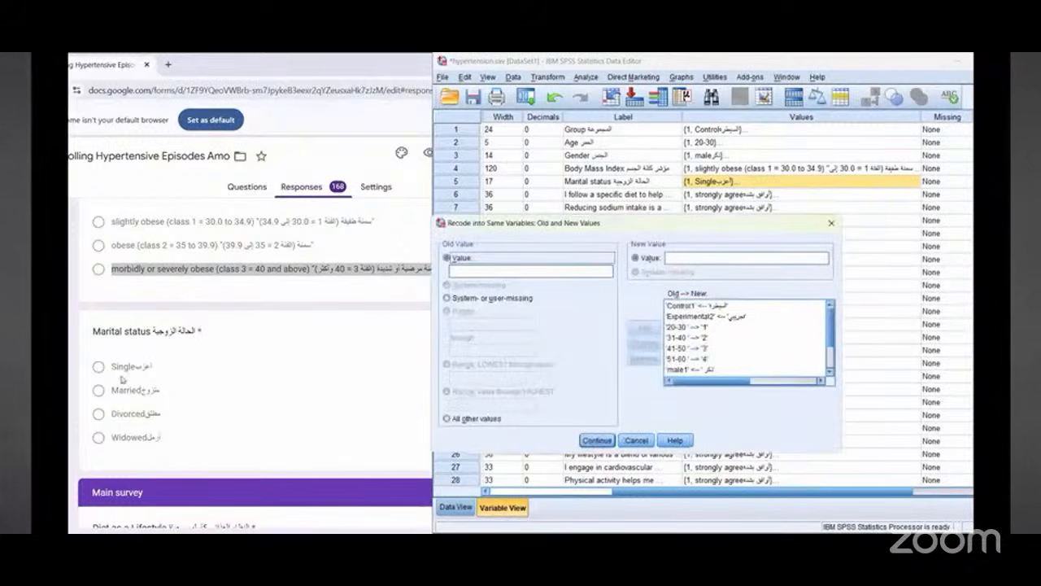
Step: Copy the form's Single option text into the old value and recode it to the new value 1
double_click(130, 367)
right_click(138, 376)
click(154, 387)
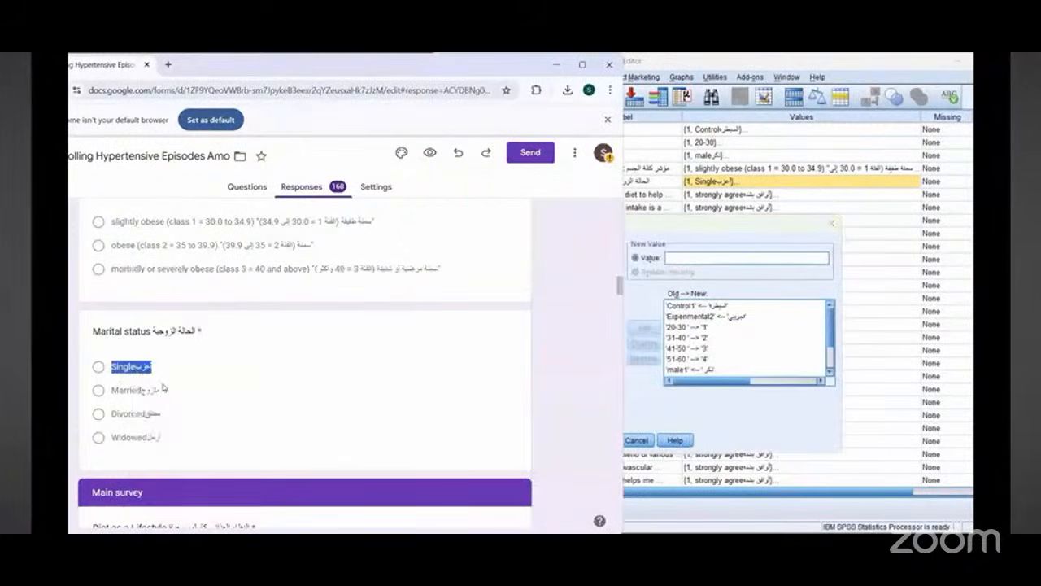
click(659, 227)
right_click(481, 271)
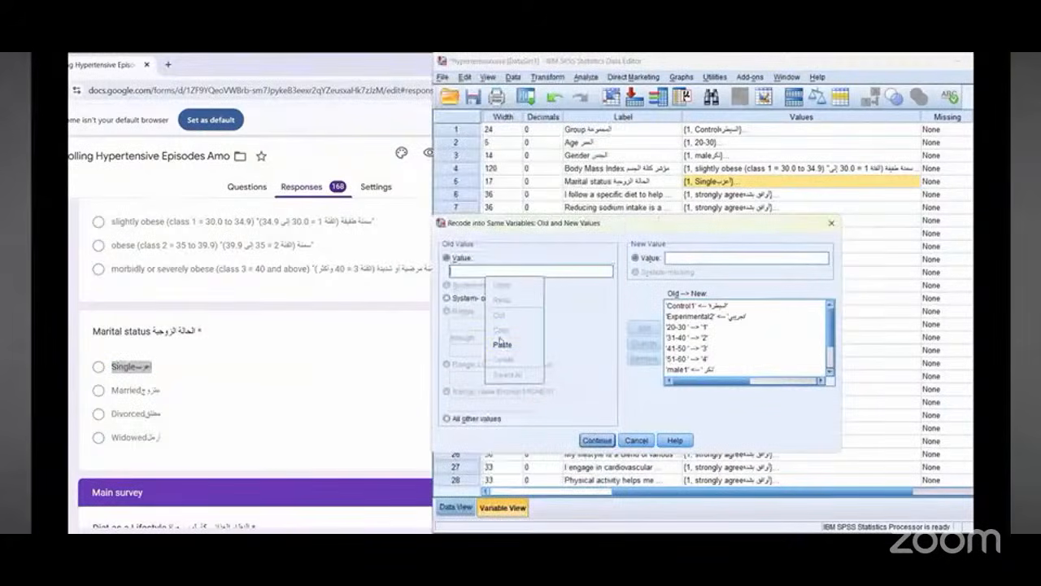
click(501, 342)
click(710, 257)
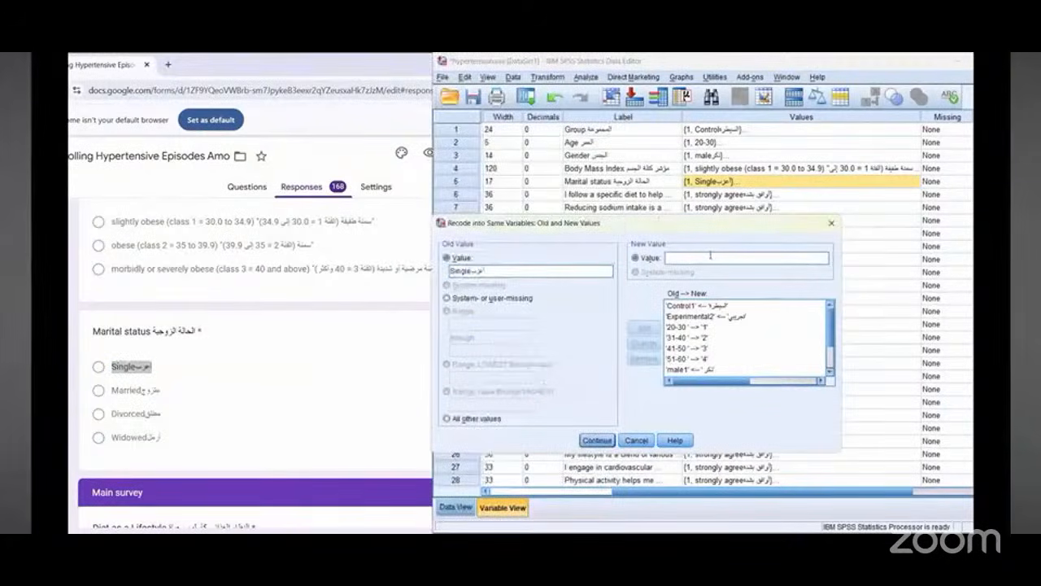
text(1)
click(642, 328)
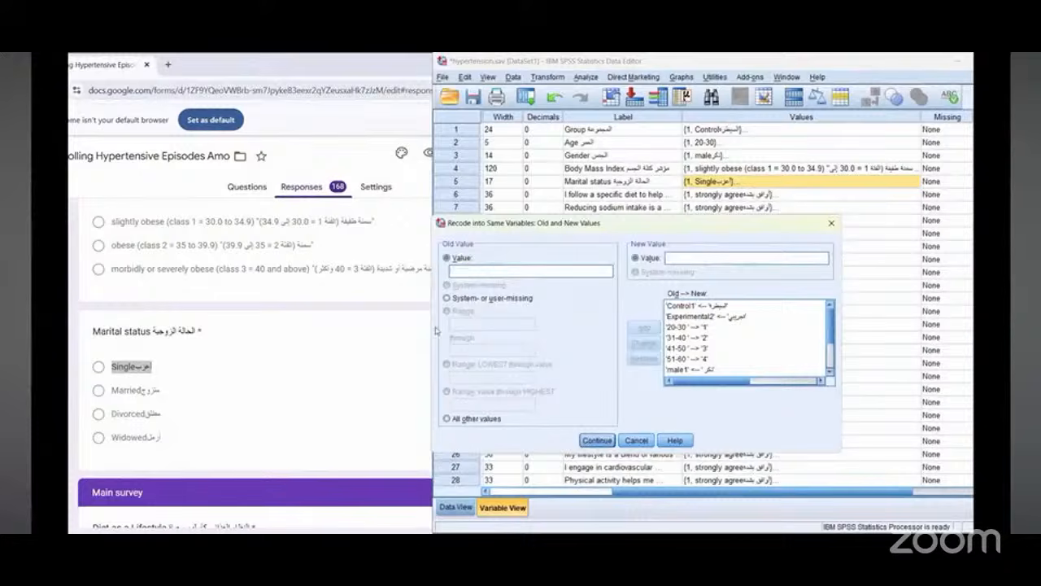
Step: Copy the form's Married option text into the old value and recode it to the new value 2
double_click(114, 396)
right_click(117, 396)
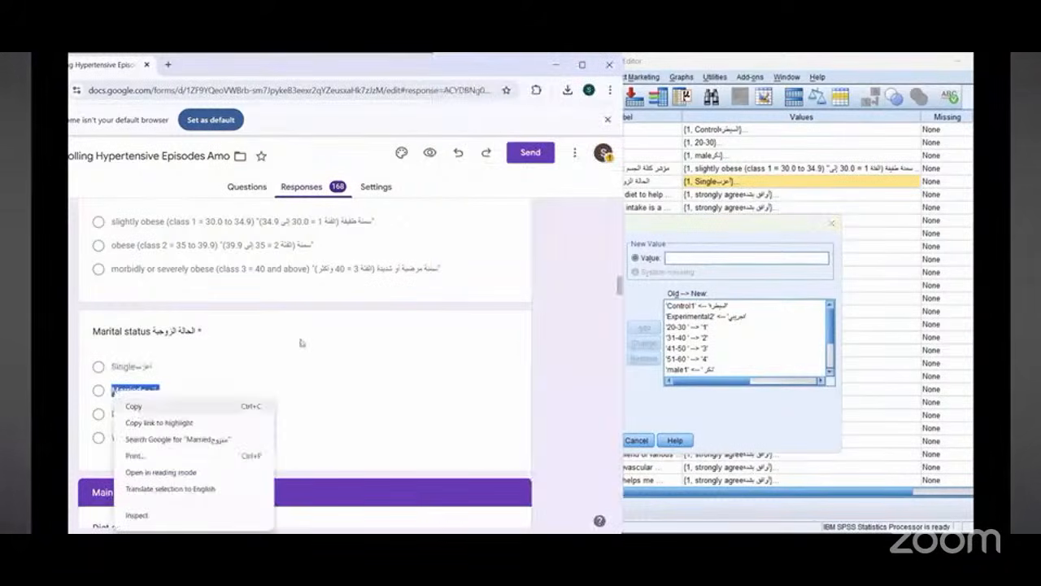
click(130, 405)
click(686, 241)
right_click(508, 274)
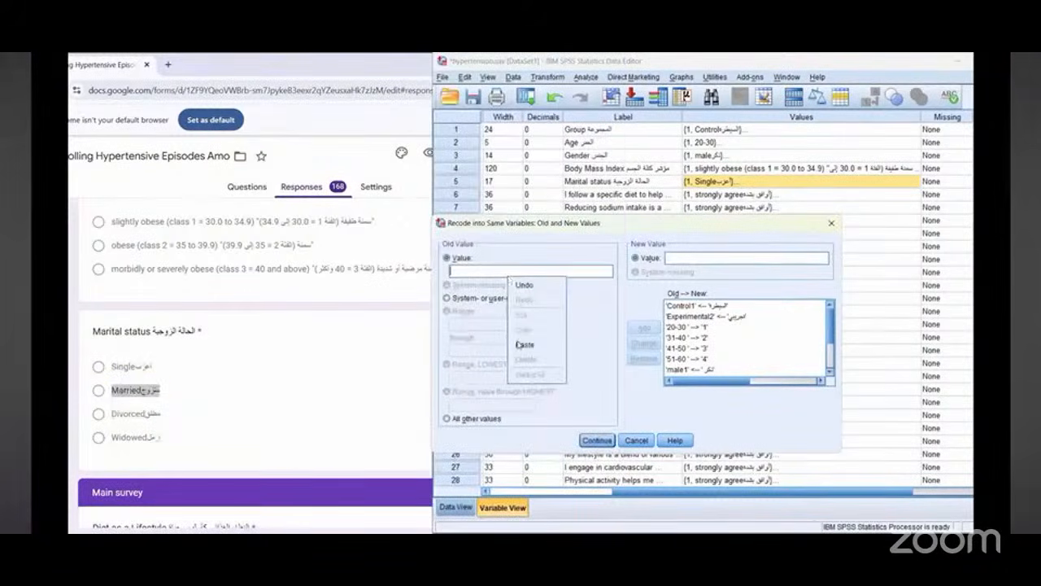
click(521, 343)
click(708, 261)
text(2)
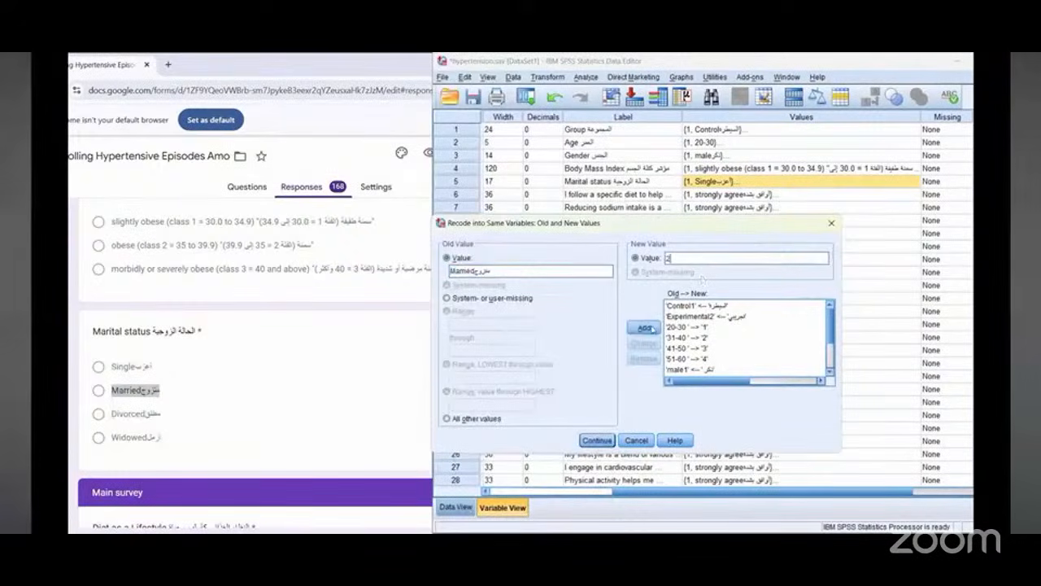
click(648, 327)
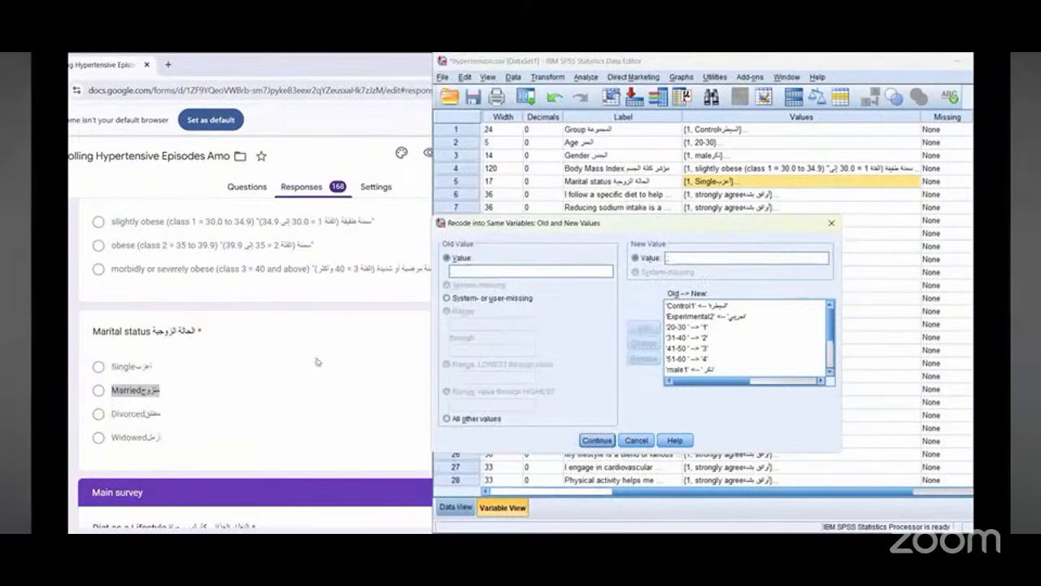
Step: Copy the form's Divorced option text into the old value and recode it to the new value 3
double_click(133, 415)
right_click(133, 414)
click(159, 293)
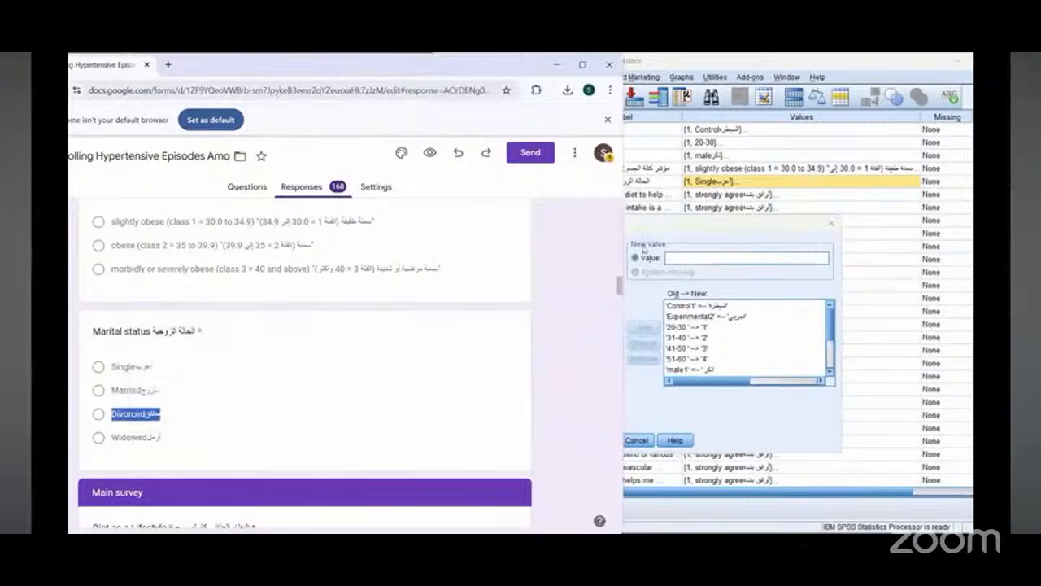
right_click(540, 271)
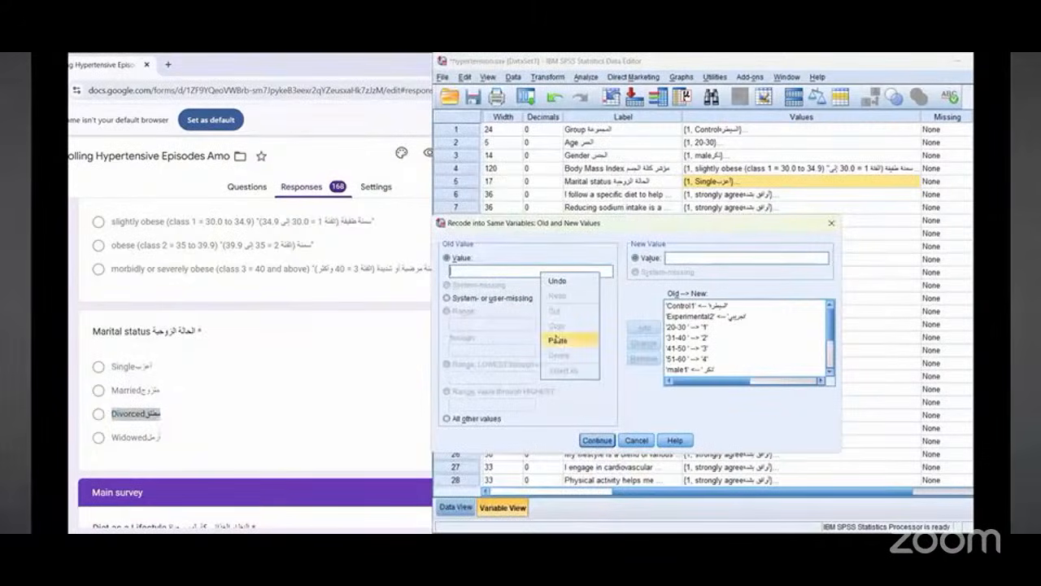
click(561, 336)
click(677, 258)
scroll(755, 342, down, 2)
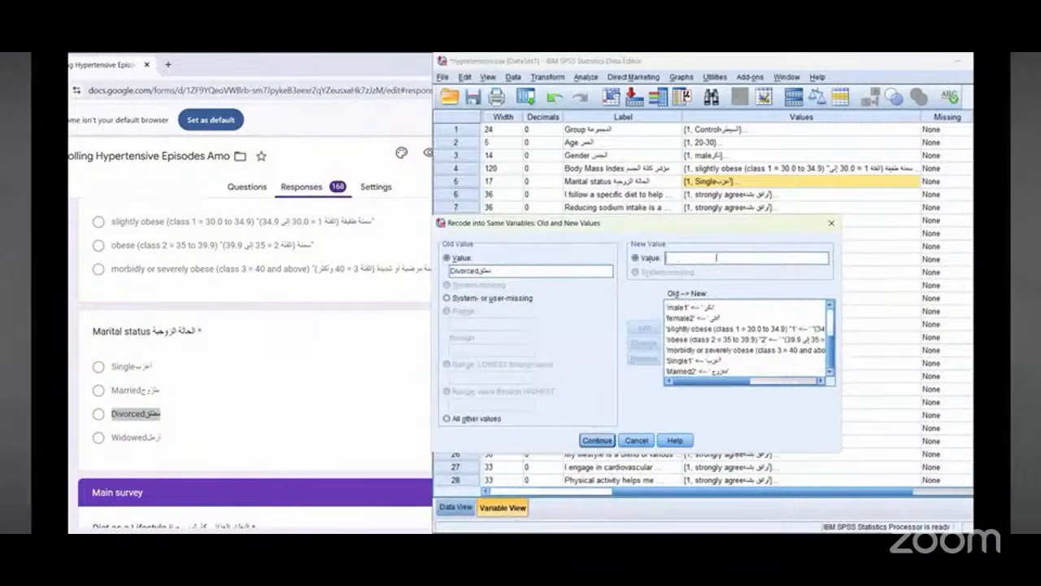
text(3)
click(648, 327)
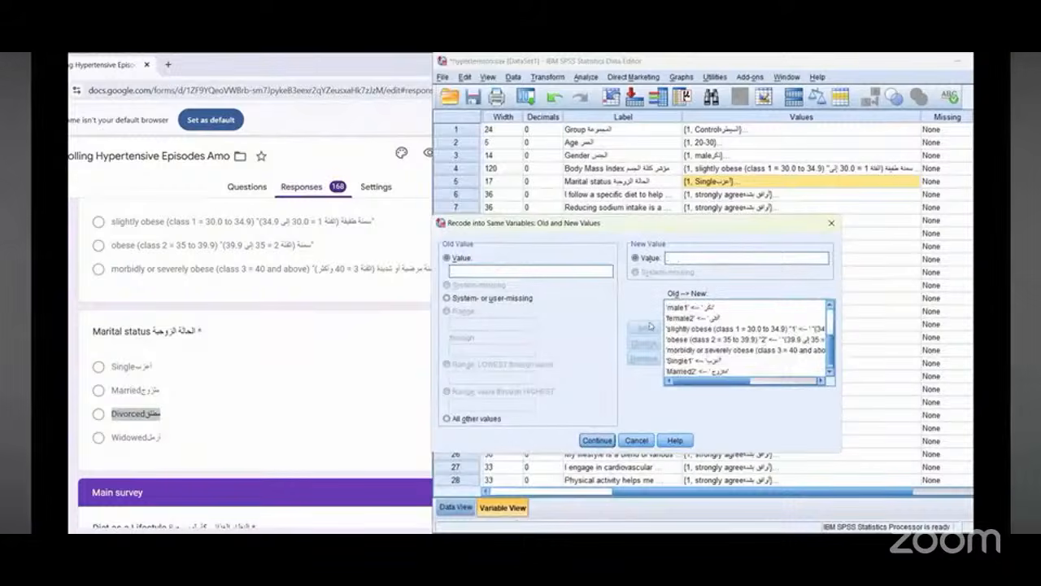
Step: Copy the form's Widowed option text into the old value and recode it to the new value 4
double_click(132, 437)
right_click(132, 437)
click(153, 309)
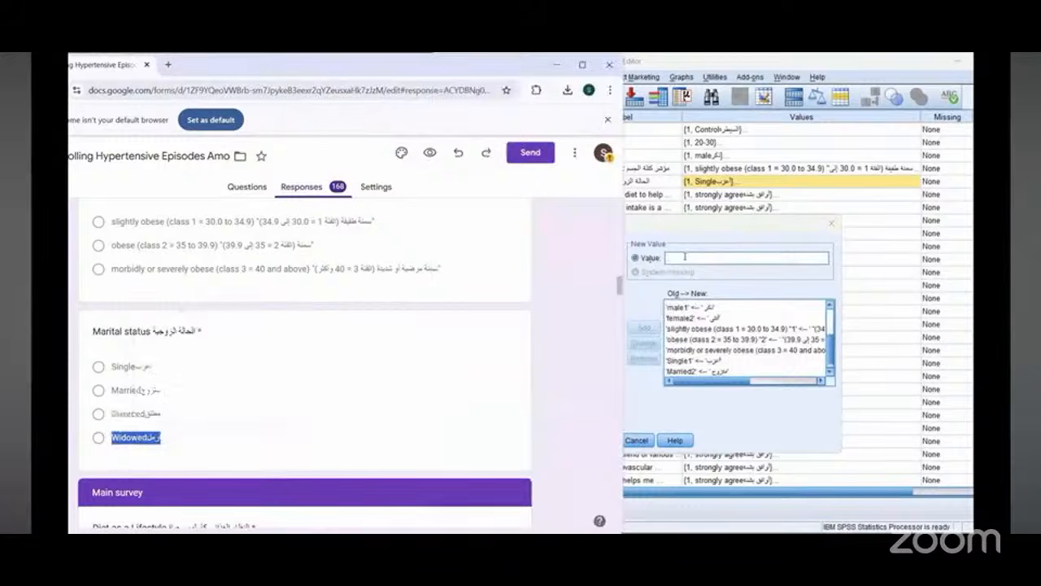
click(707, 241)
right_click(531, 271)
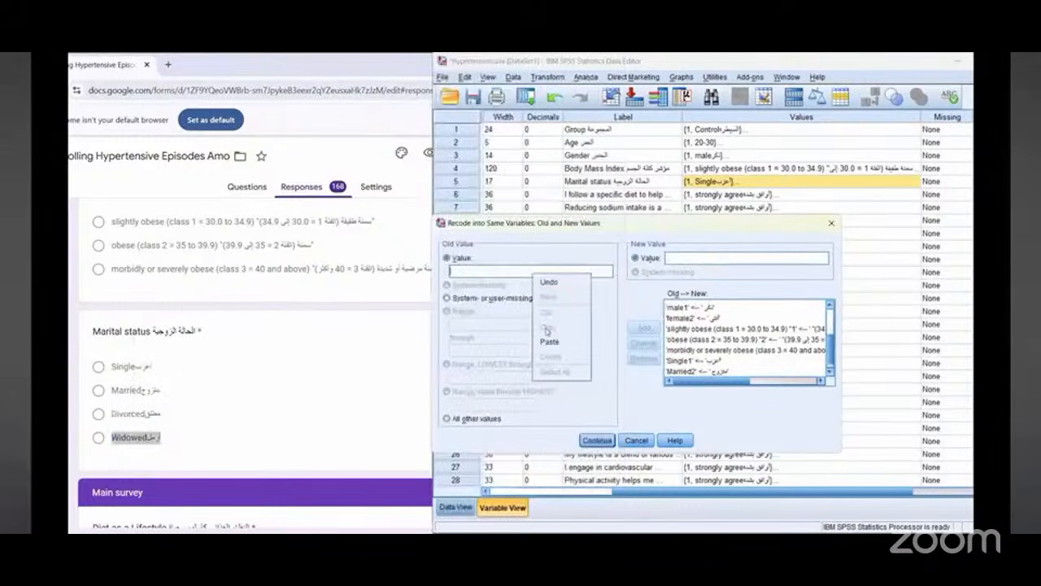
key(Return)
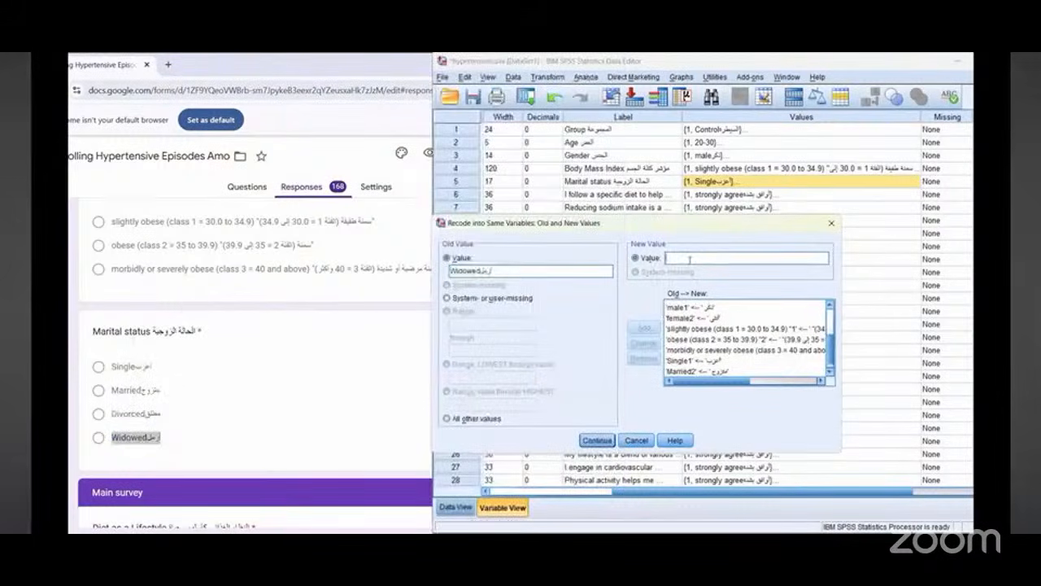
text(4)
click(643, 328)
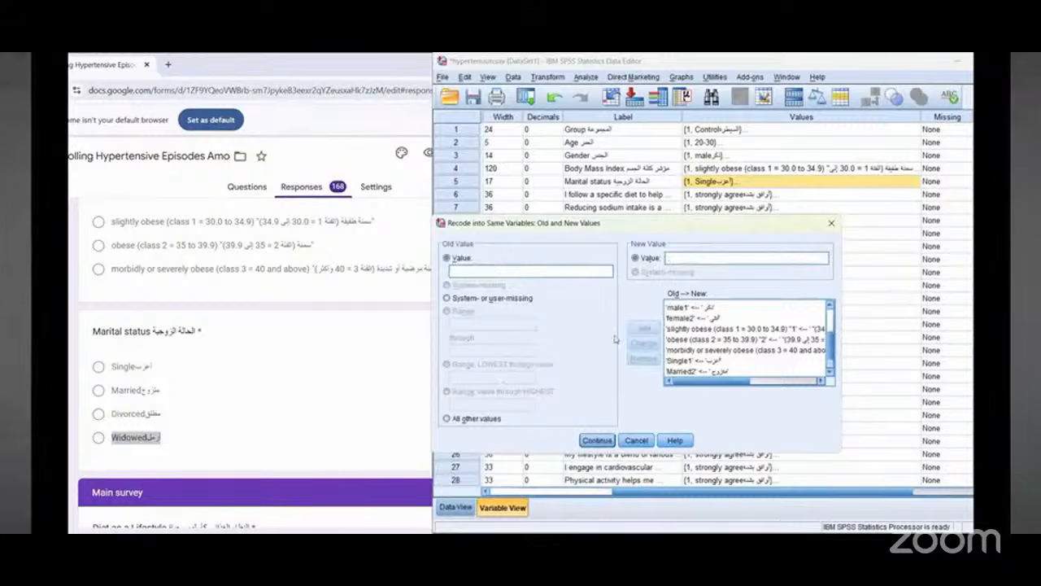
Step: Apply the Marital status recode and dismiss the string length warning
click(596, 440)
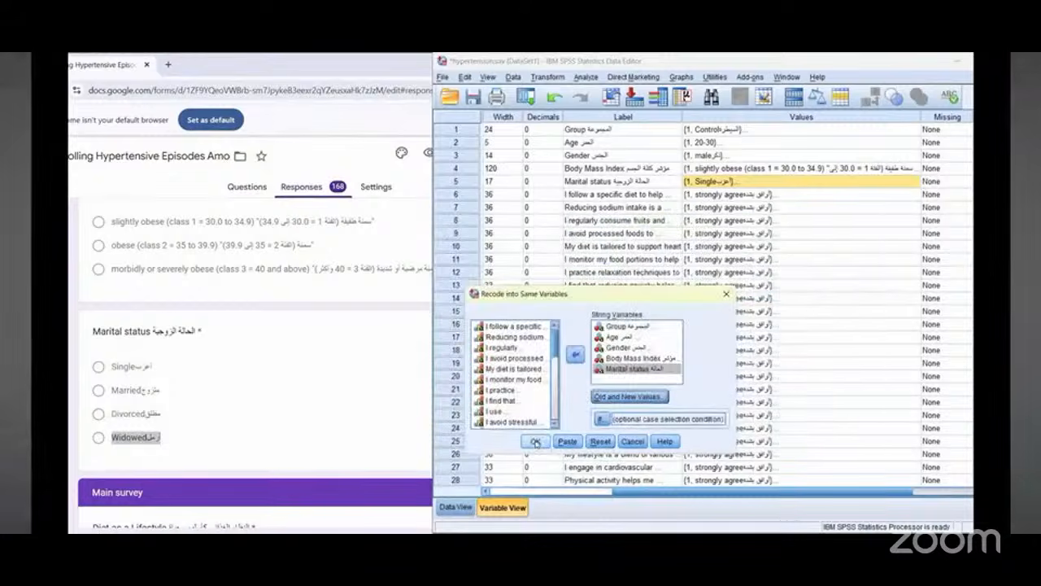
click(535, 441)
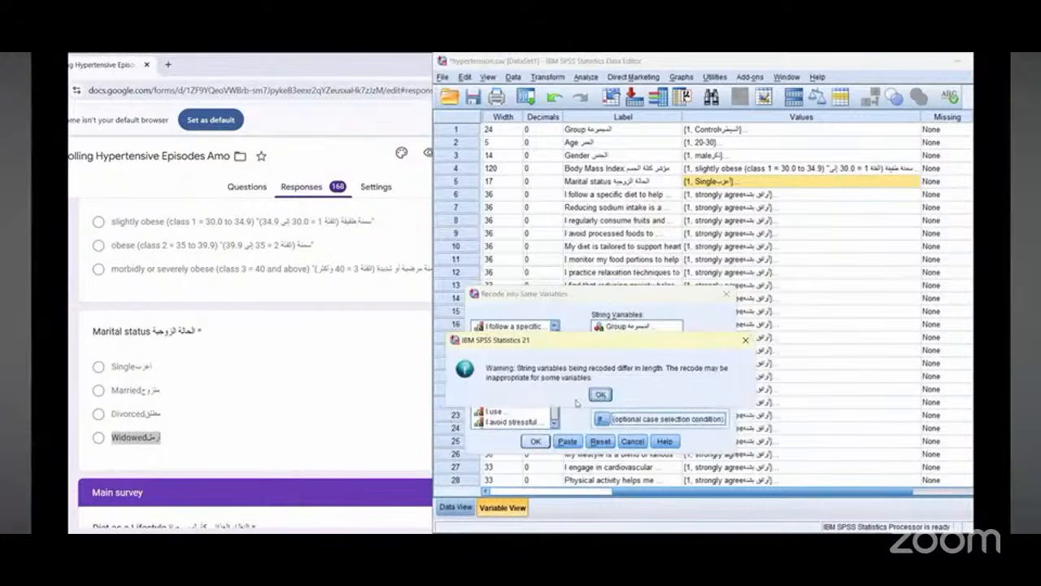
click(600, 393)
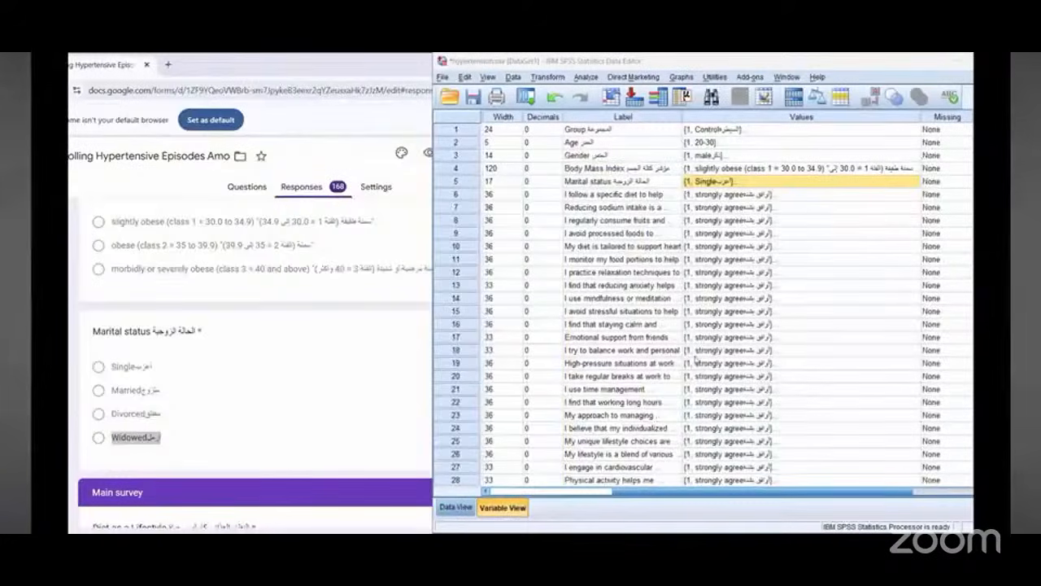
Step: Switch to Data View and inspect the recoded Marital status column
key(ctrl+t)
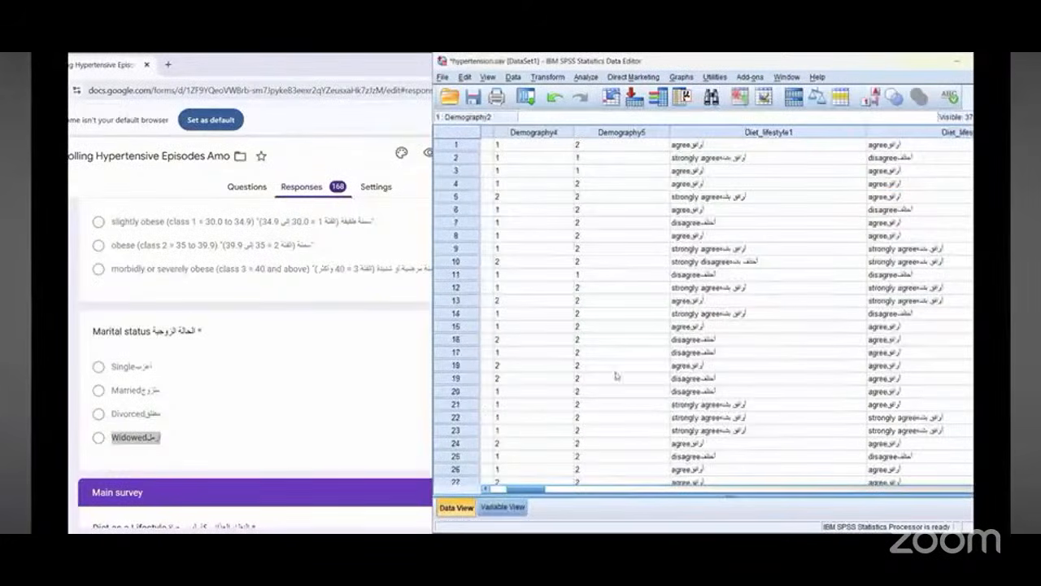
key(Right)
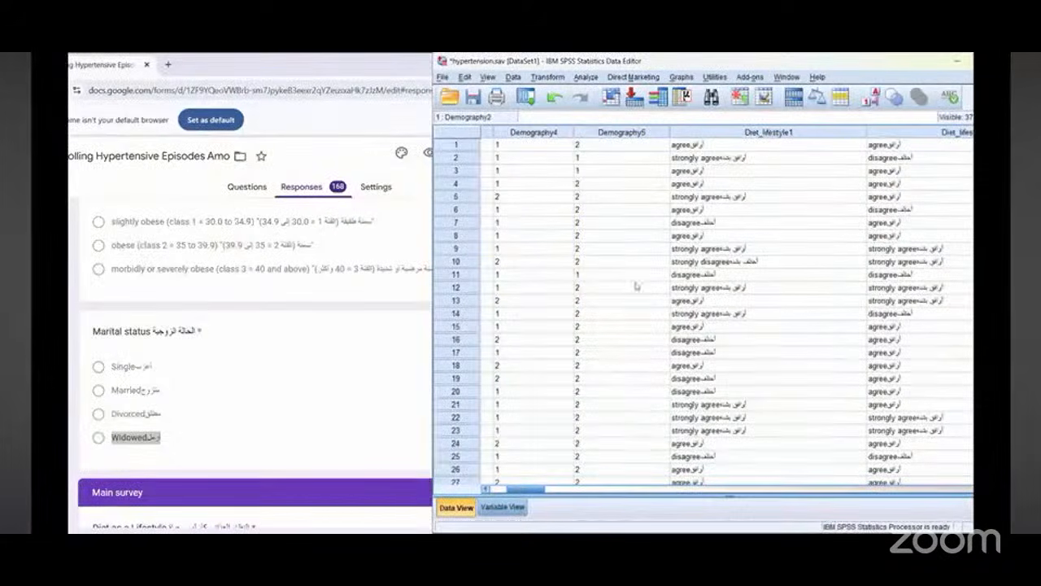
click(665, 135)
right_click(663, 136)
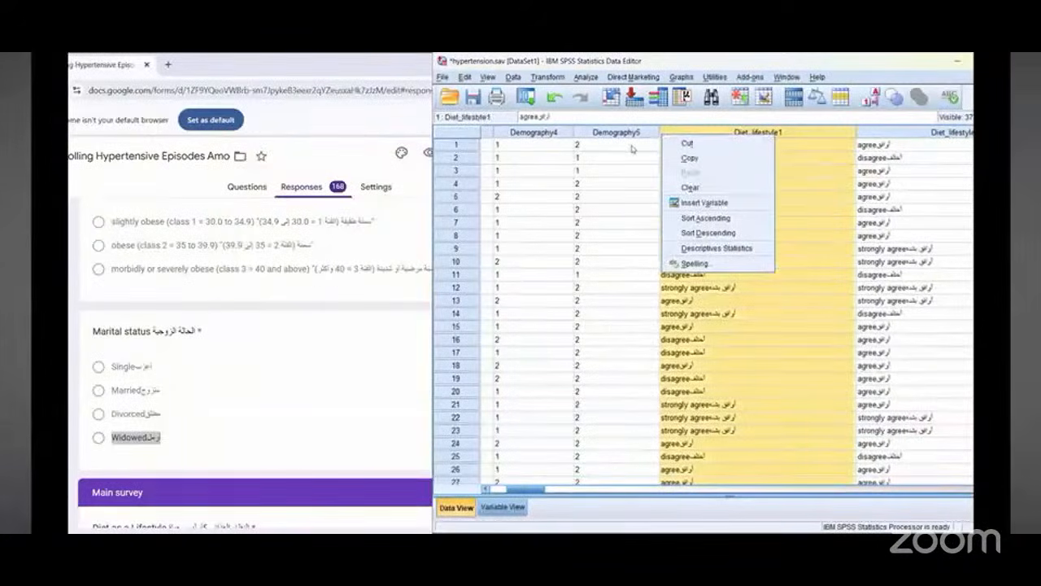
click(631, 147)
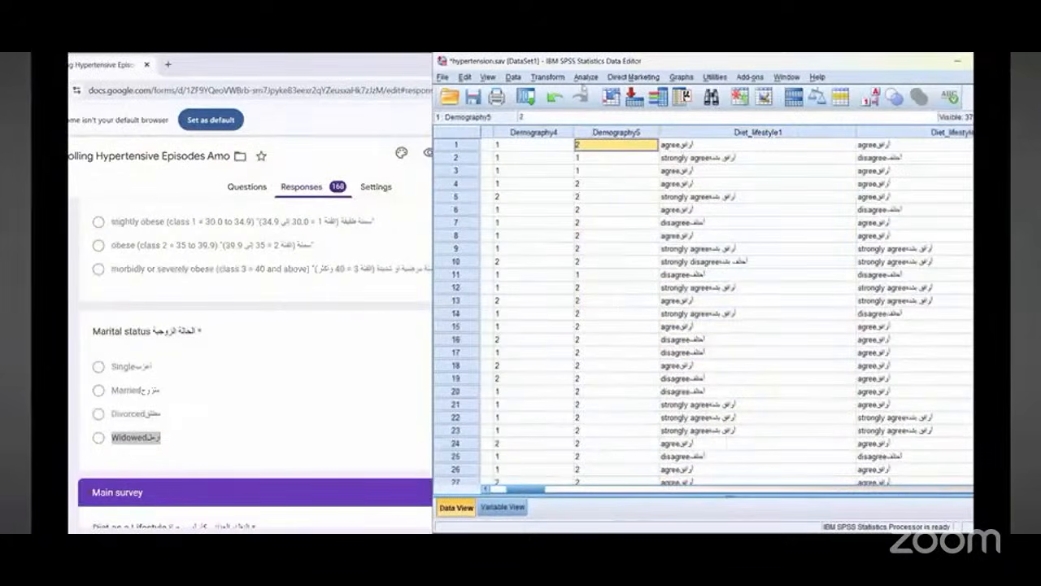
Step: Return to Variable View and scroll through the variable grid's rows and columns
click(493, 508)
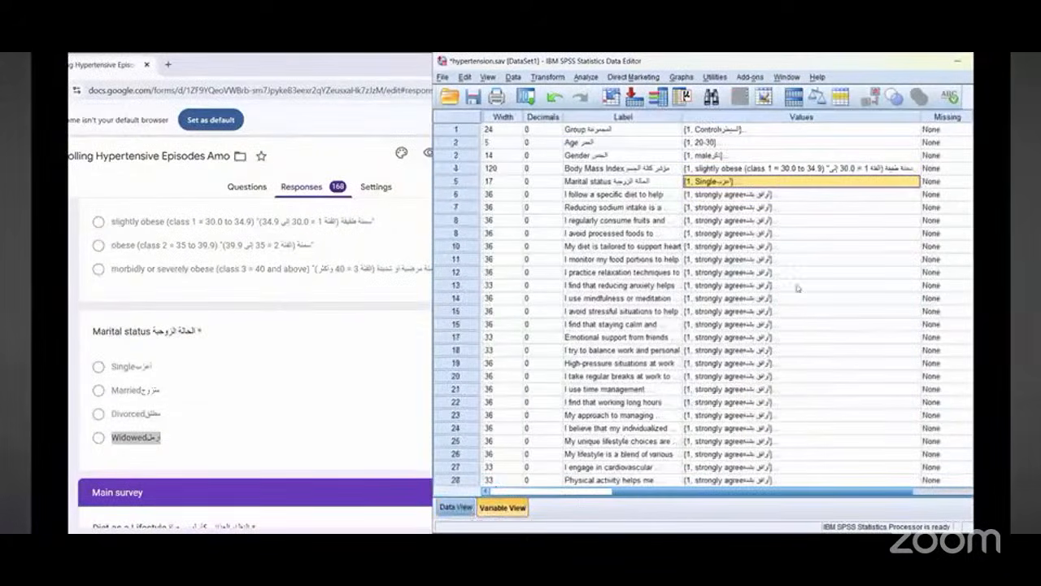
scroll(653, 172, down, 1)
scroll(653, 172, up, 1)
scroll(653, 173, down, 1)
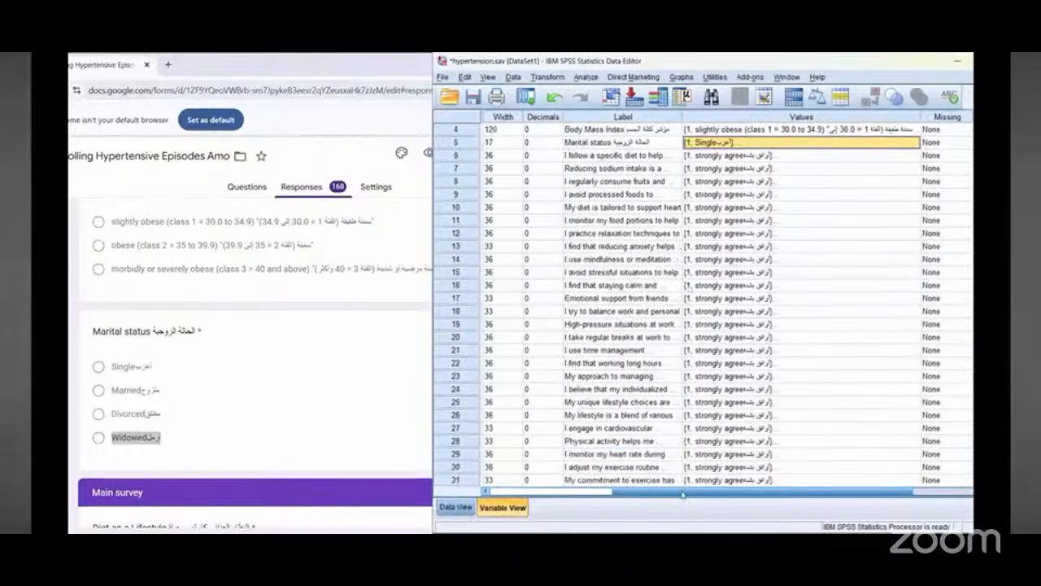
click(573, 494)
click(573, 494)
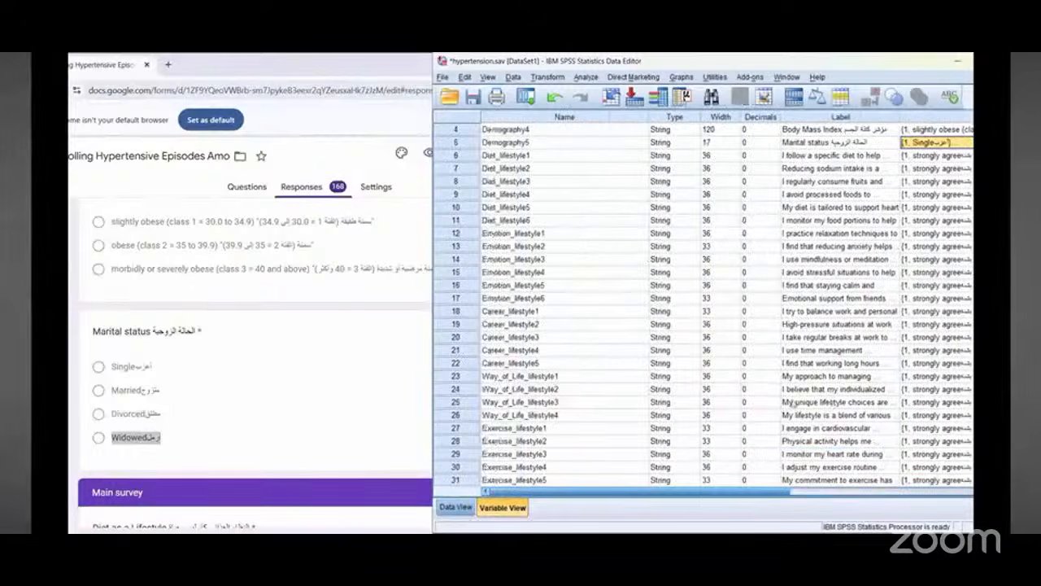
scroll(618, 390, up, 1)
drag(699, 493, 743, 493)
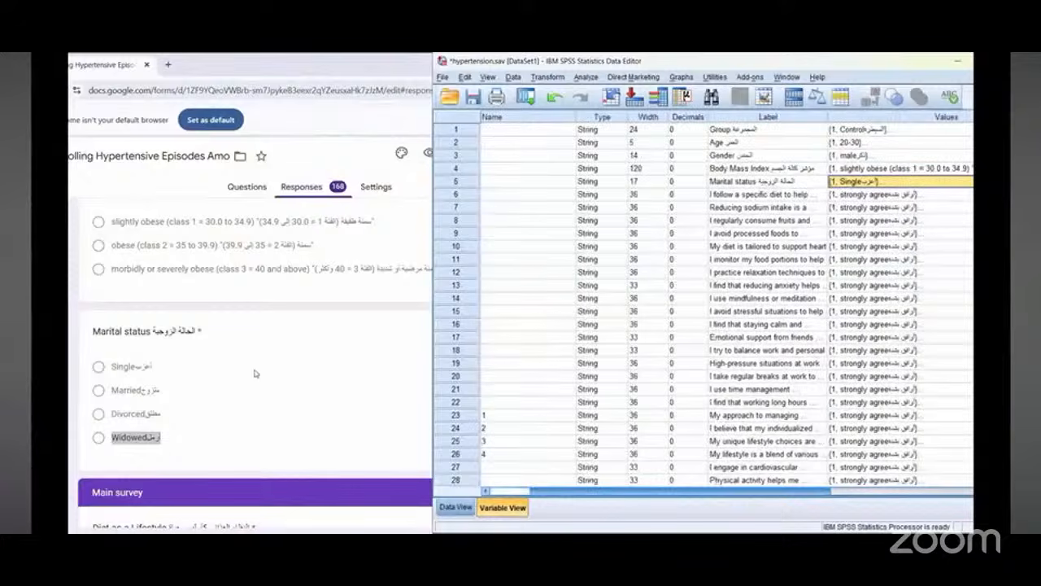
scroll(254, 373, down, 5)
click(687, 480)
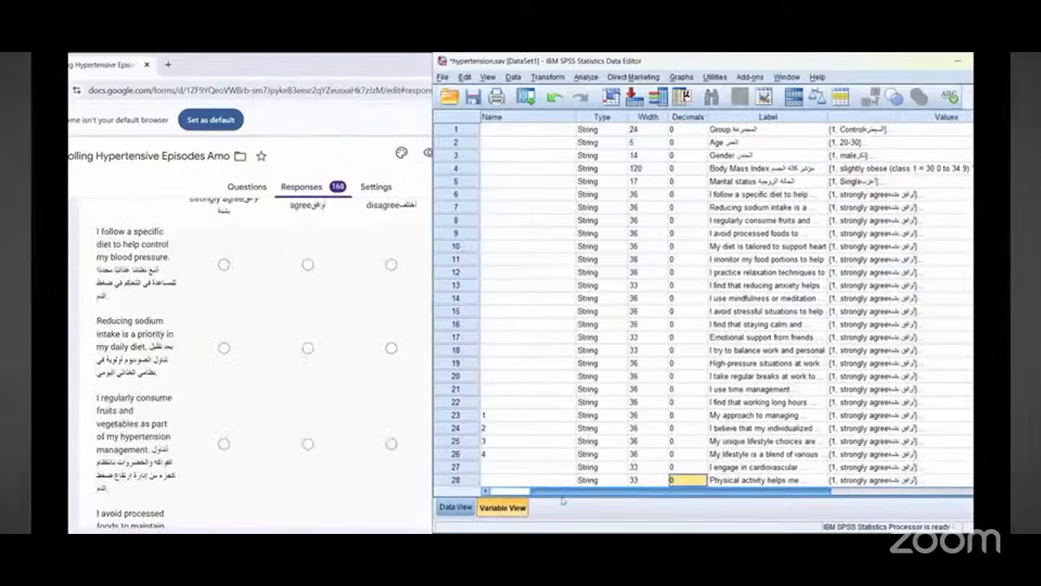
scroll(561, 498, left, 2)
scroll(569, 491, right, 3)
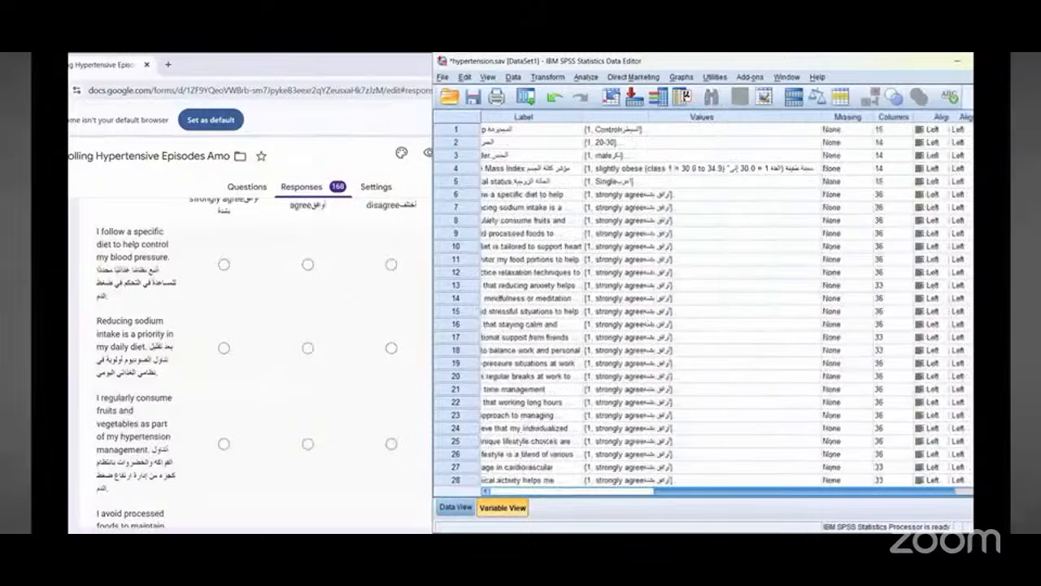
Step: Open Recode into Same Variables and move all the remaining survey statement variables, starting with "I follow a specific diet", into the String Variables list
click(547, 76)
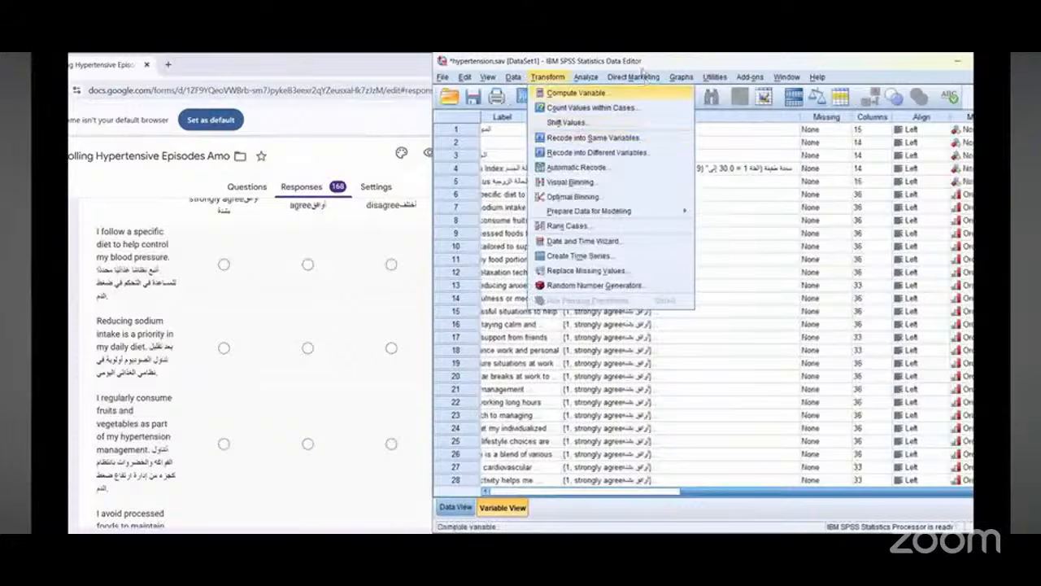
click(682, 76)
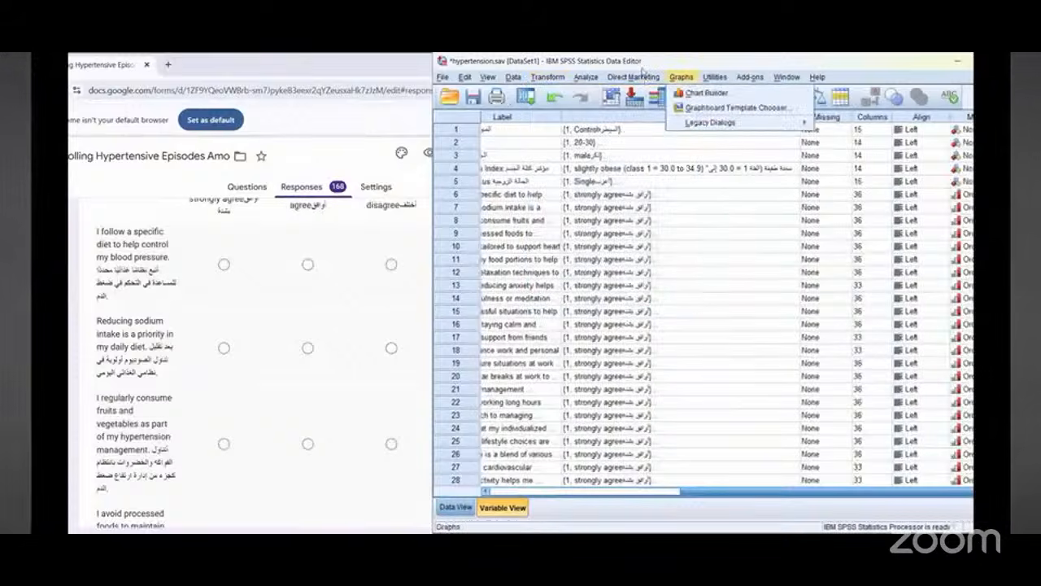
mouse_move(572, 117)
mouse_down()
mouse_move(562, 134)
mouse_move(569, 82)
mouse_move(561, 85)
mouse_up()
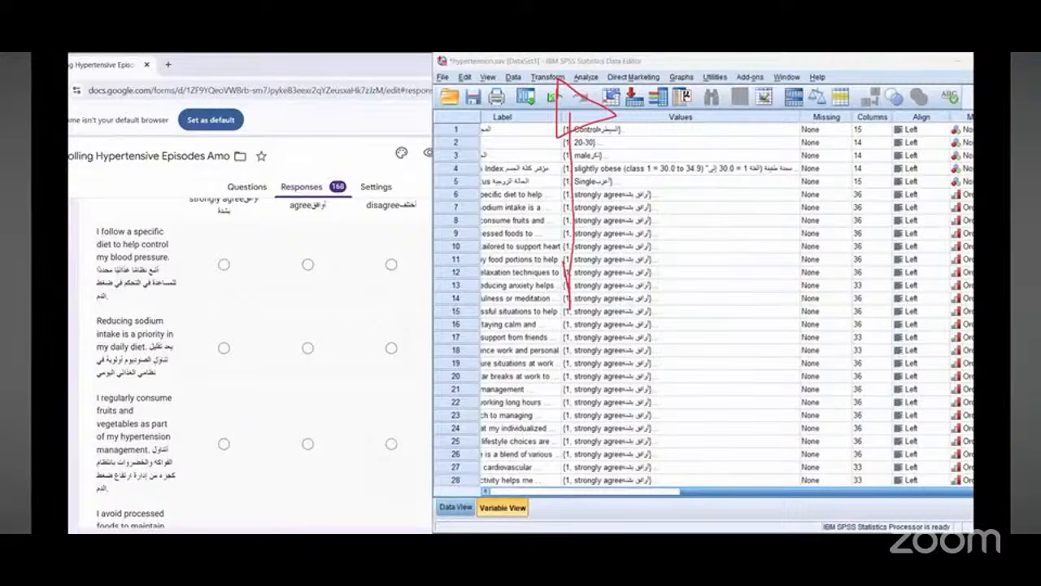
click(547, 77)
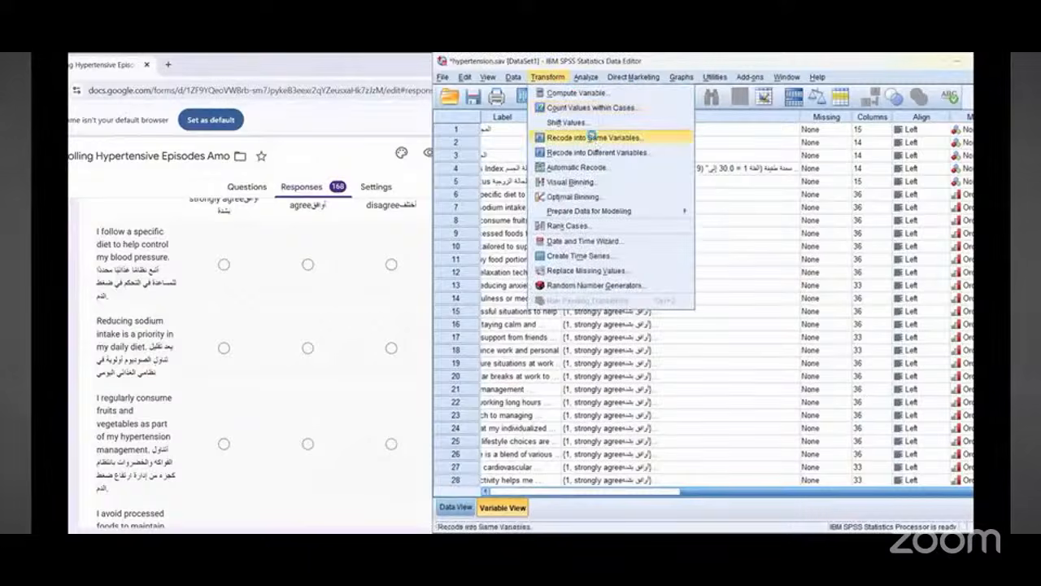
key(Return)
scroll(543, 350, down, 10)
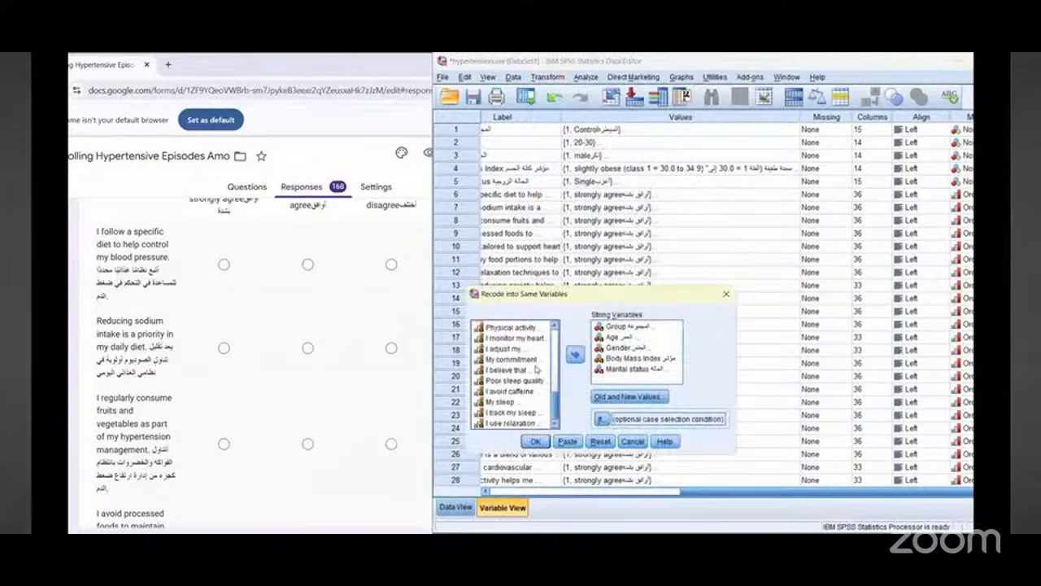
scroll(520, 366, up, 10)
click(511, 326)
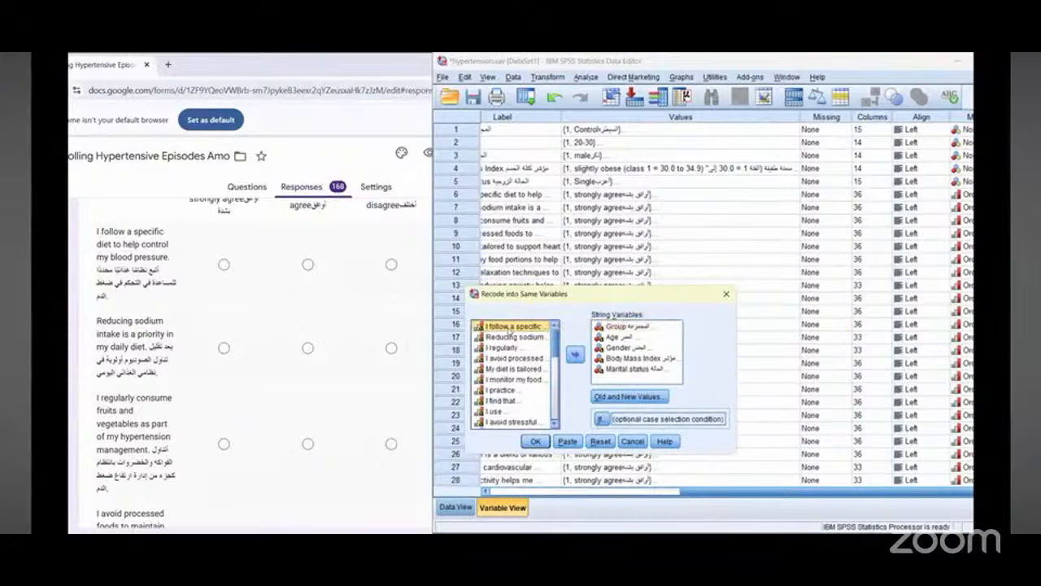
key(shift+Down)
key(shift+Down)
key(shift+Down)
key(shift+Down)
key(shift+Down)
key(shift+Down)
key(shift+Down)
key(shift+Down)
key(shift+Down)
key(shift+Down)
key(shift+Down)
key(shift+Down)
key(shift+Down)
key(shift+Down)
key(shift+Down)
key(shift+Down)
key(shift+Down)
key(shift+Down)
key(shift+Down)
key(shift+Down)
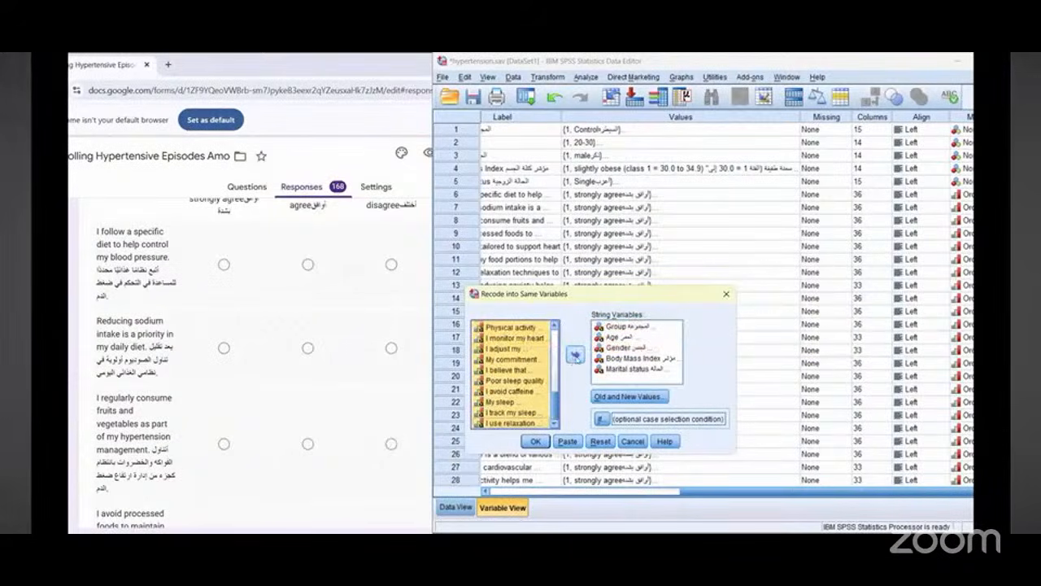
click(575, 355)
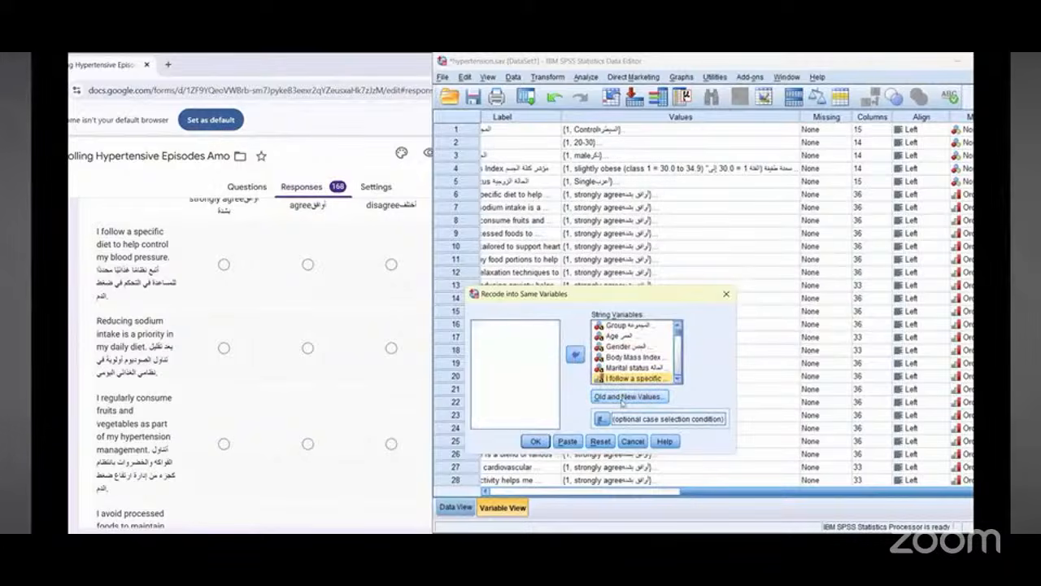
Step: Open Old and New Values, copy the form's strongly agree option text into the old value and recode it to 1
scroll(390, 306, up, 1)
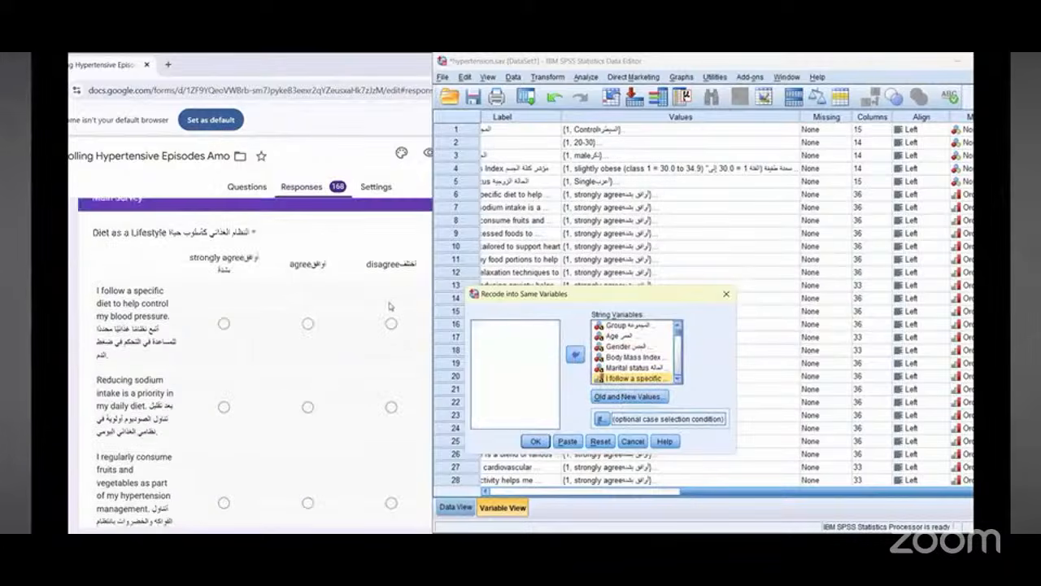
click(640, 398)
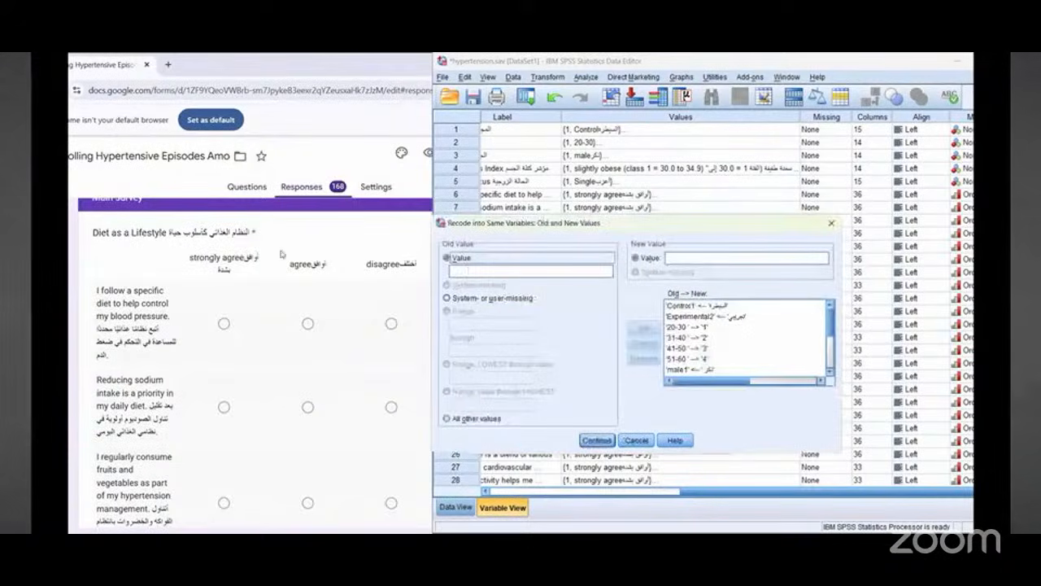
click(216, 262)
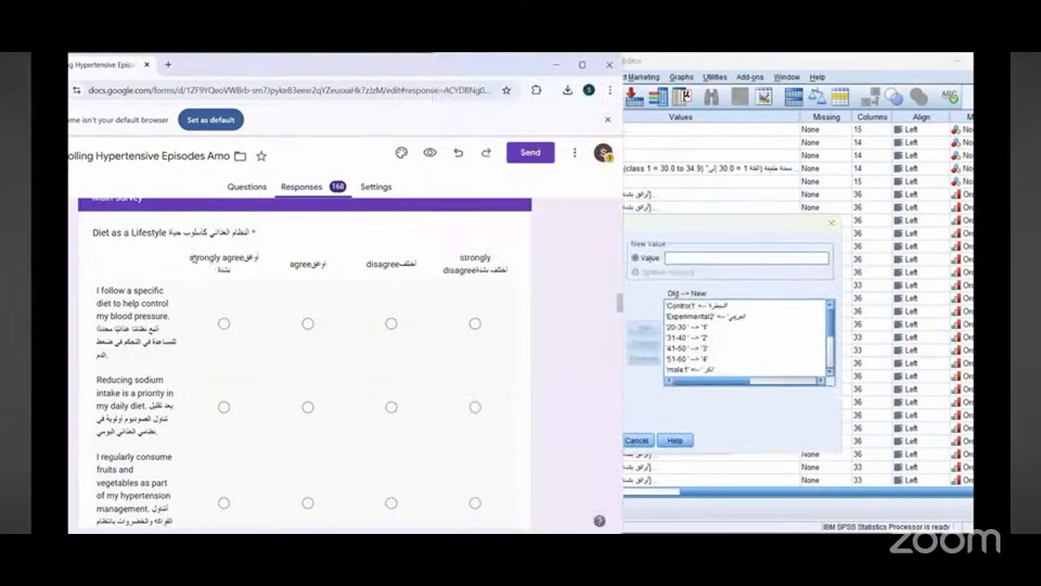
drag(189, 258, 251, 273)
right_click(238, 264)
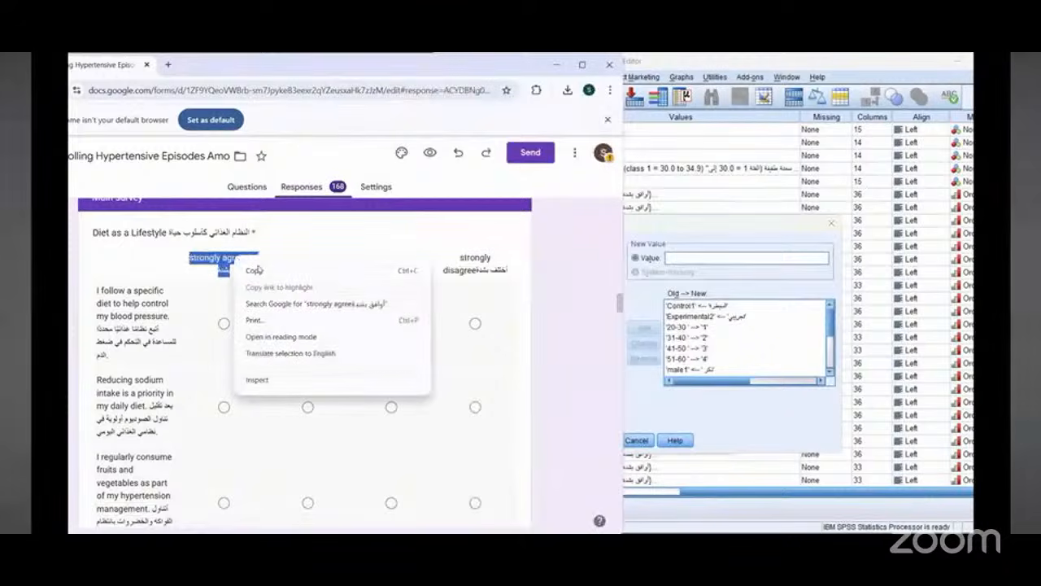
click(254, 270)
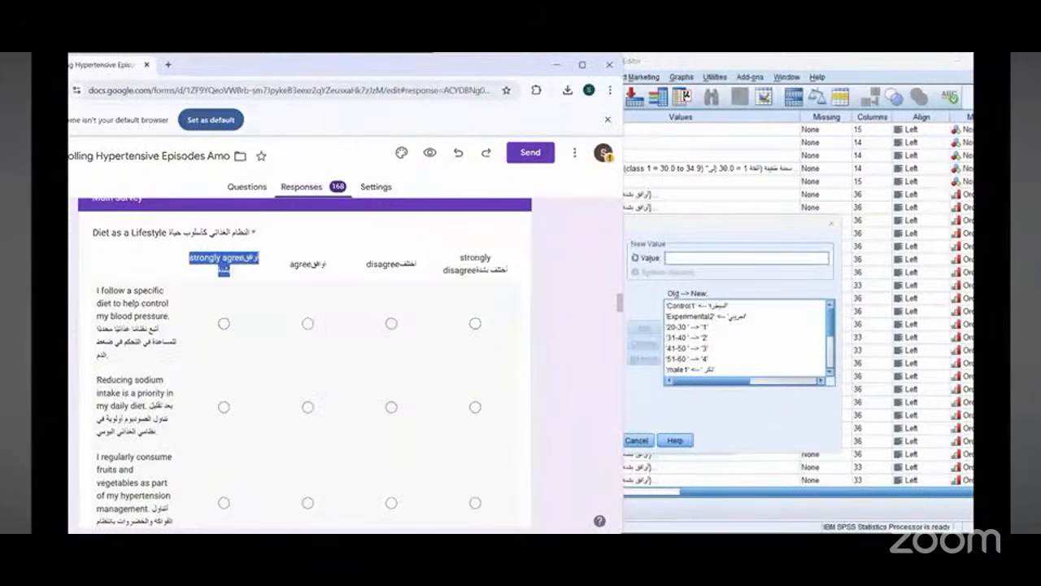
click(488, 274)
right_click(481, 275)
click(498, 342)
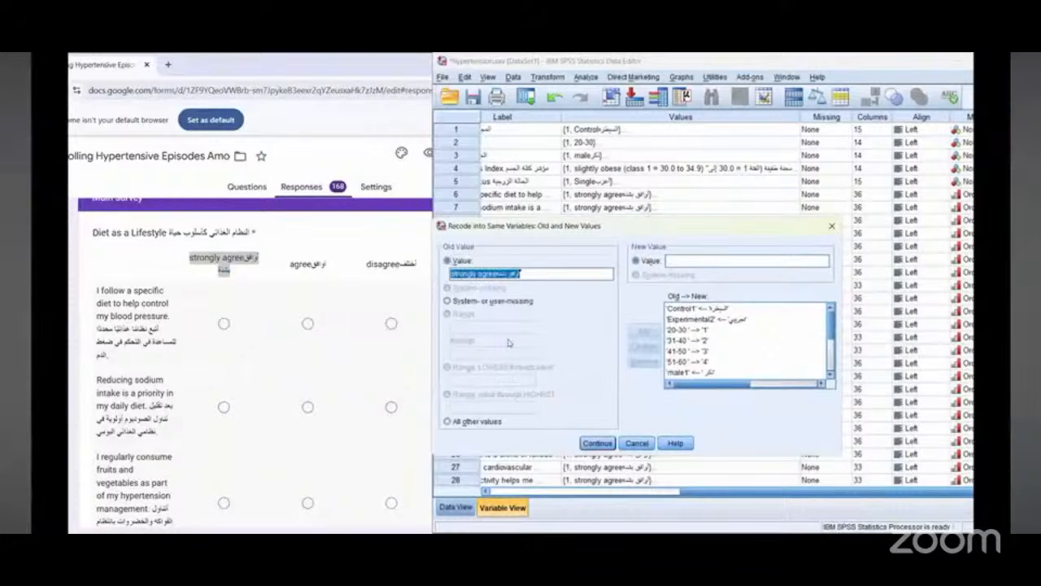
click(687, 261)
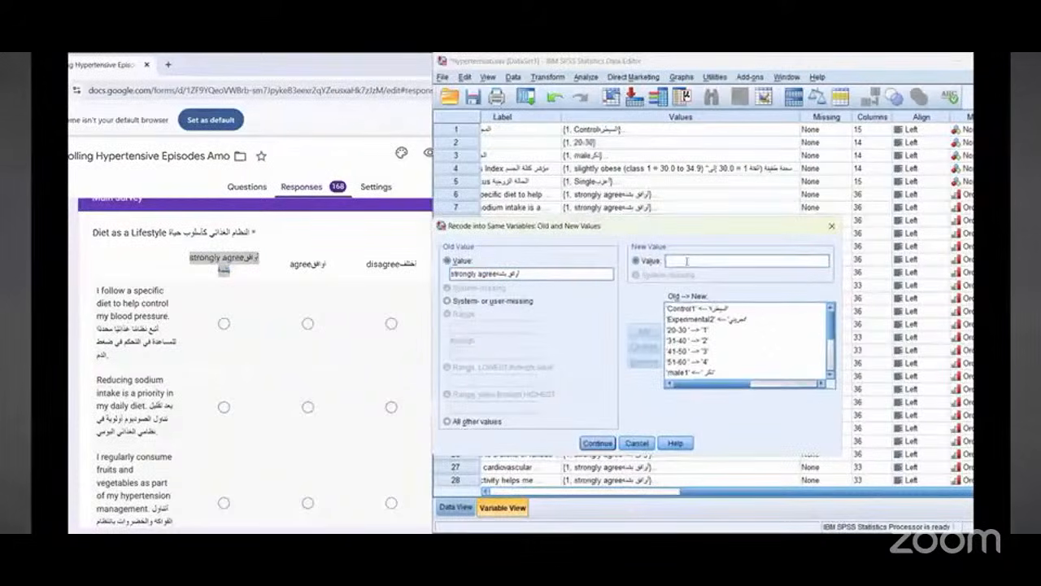
text(1)
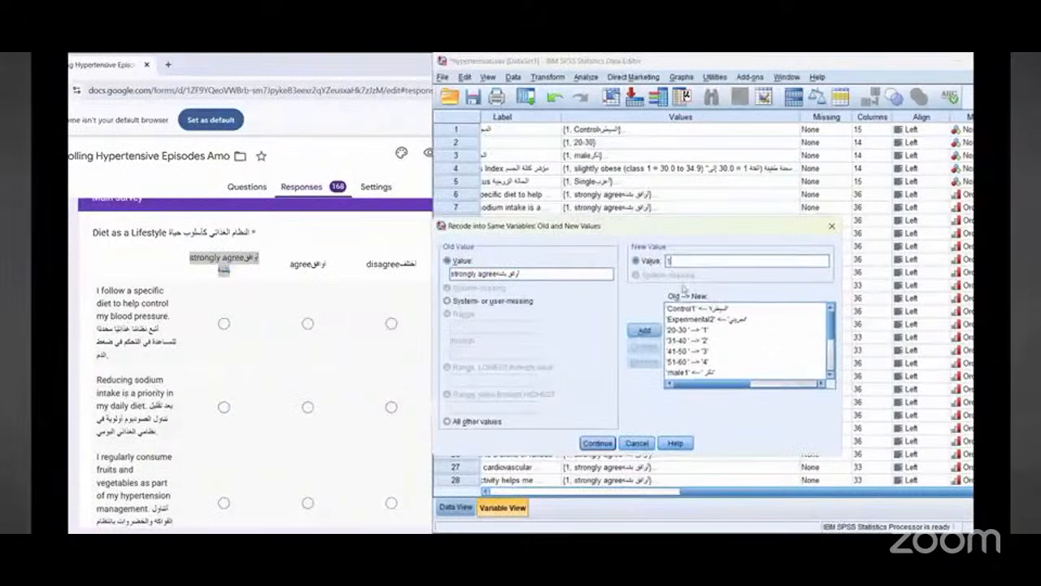
click(644, 332)
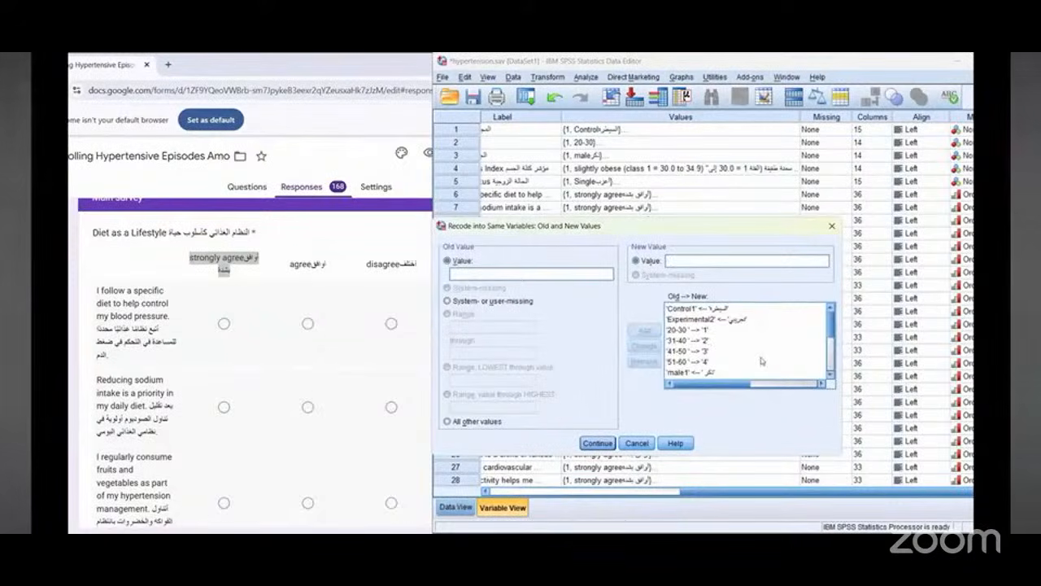
Step: Copy the form's agree option text into the old value and recode it to the new value 2
scroll(765, 362, down, 3)
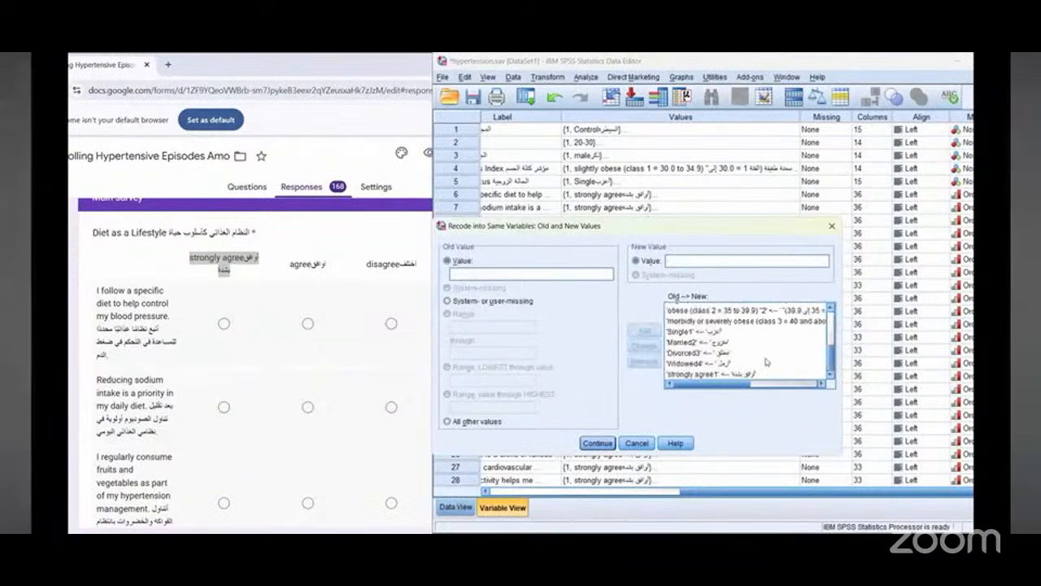
double_click(309, 267)
right_click(309, 267)
click(325, 280)
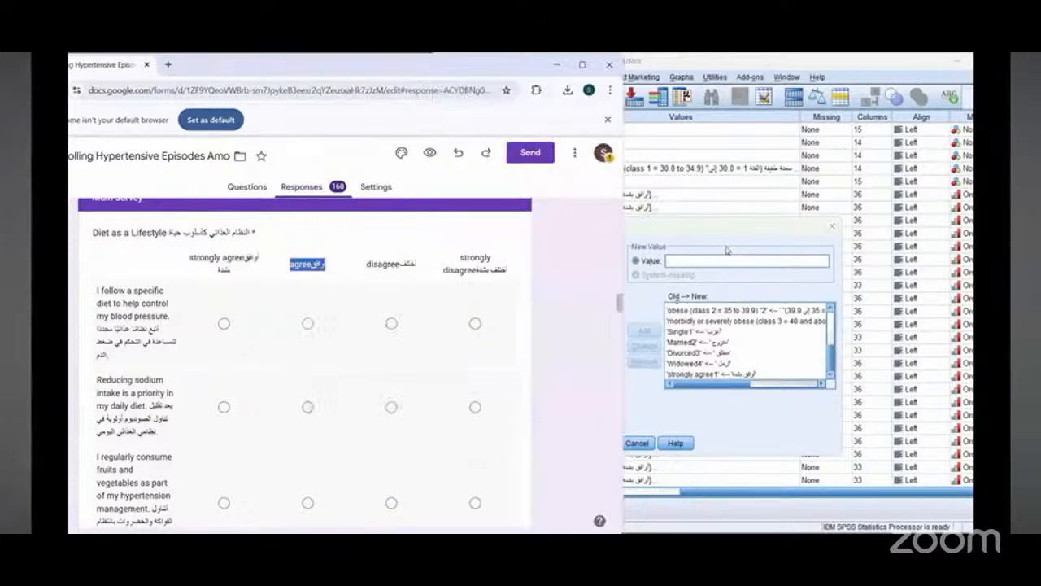
click(727, 248)
right_click(535, 276)
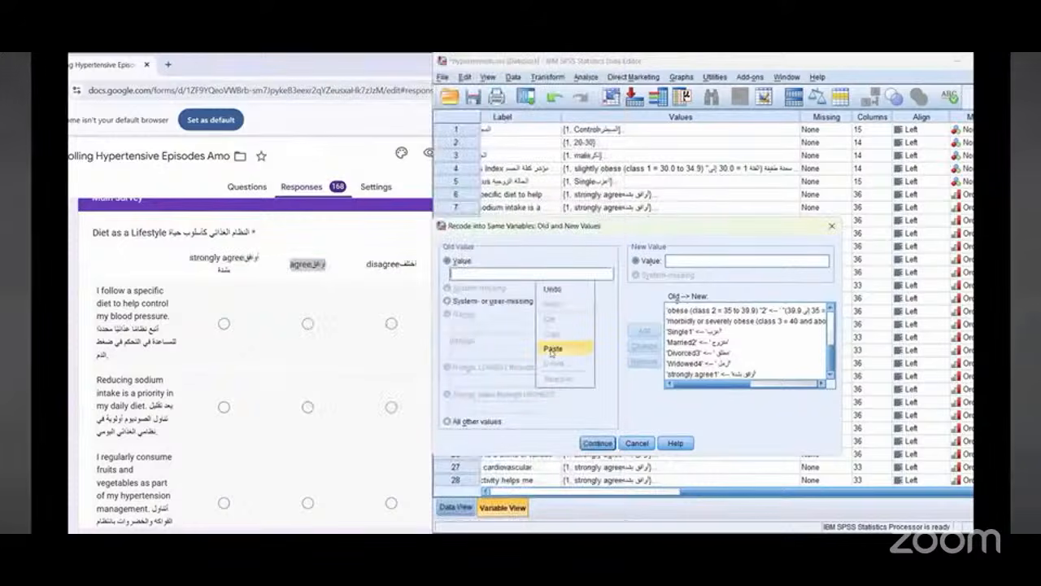
click(565, 350)
click(699, 261)
text(2)
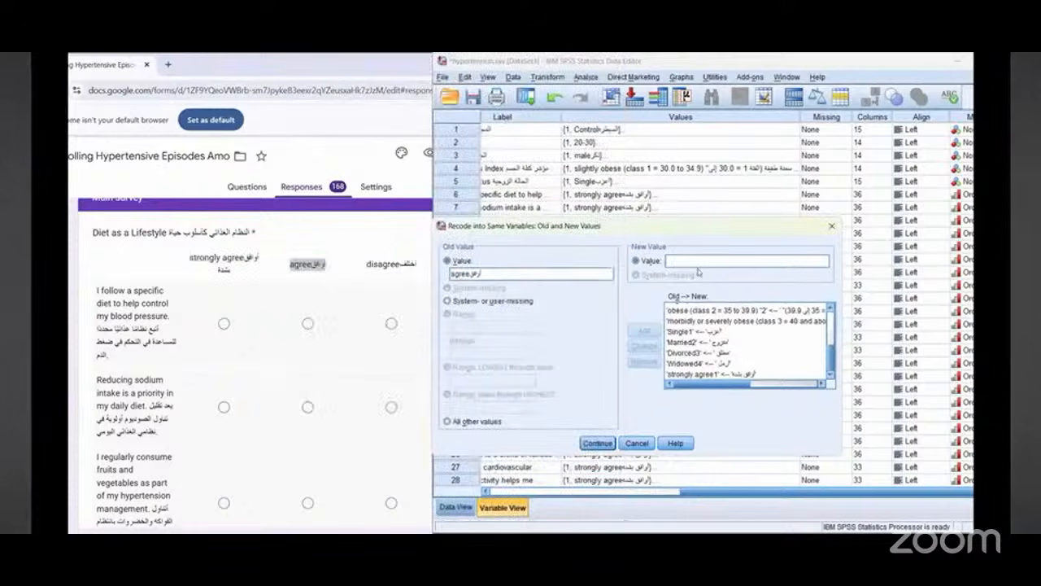
click(644, 332)
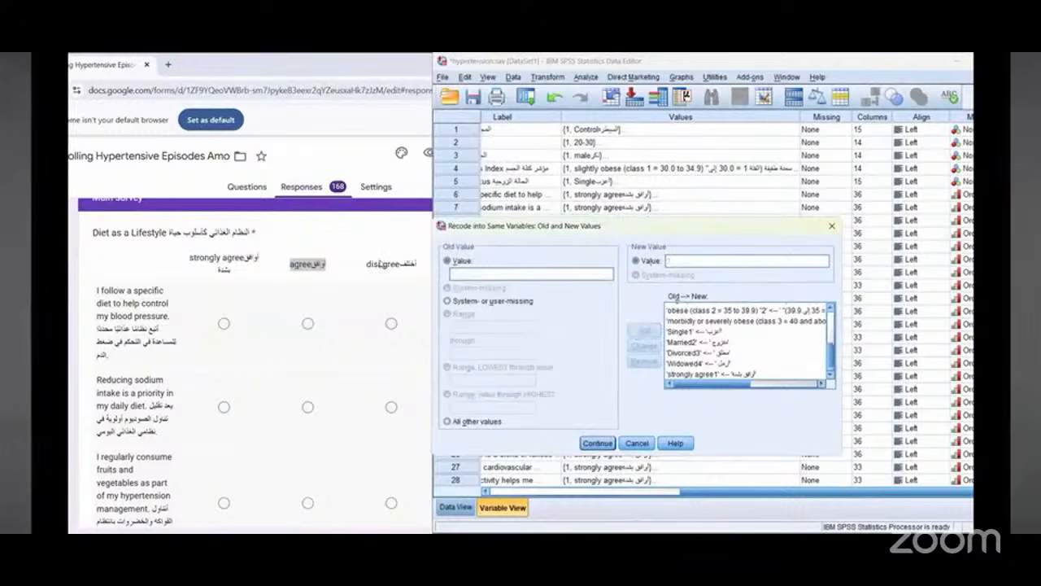
Step: Copy the form's disagree option text into the old value and recode it to the new value 3
drag(363, 258, 417, 265)
right_click(390, 265)
click(395, 276)
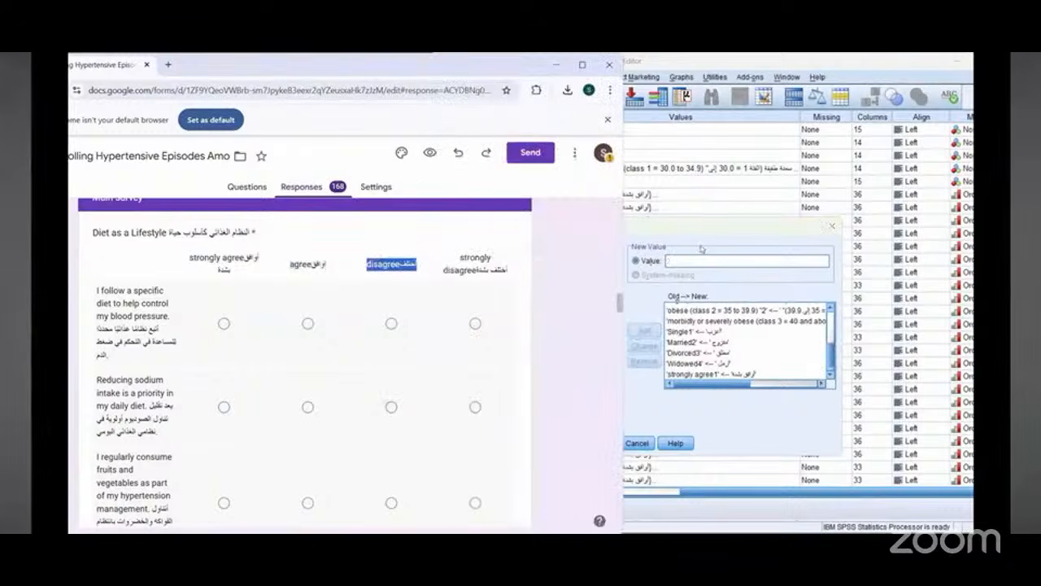
click(703, 250)
right_click(518, 273)
click(533, 342)
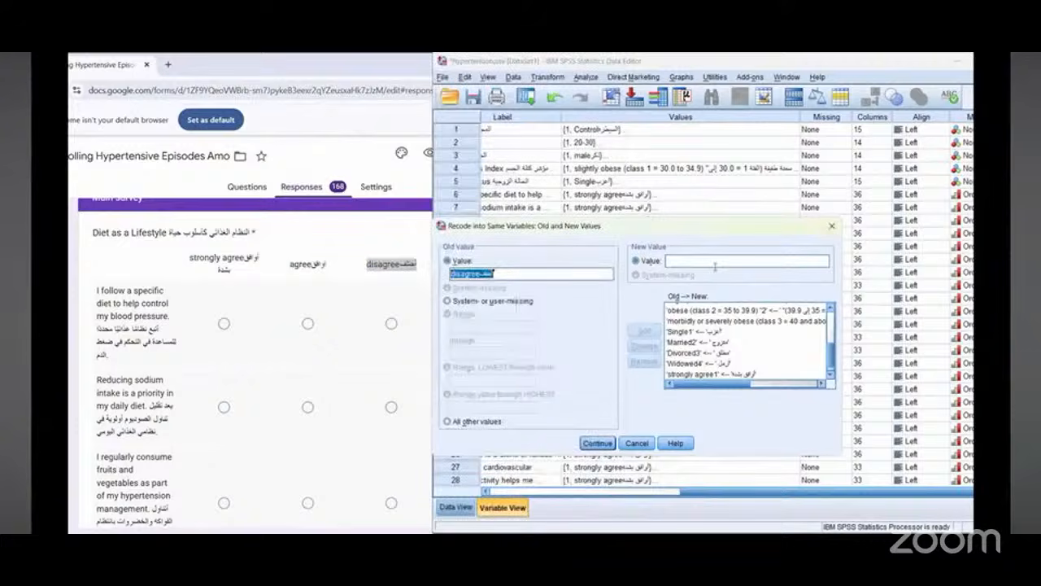
click(715, 264)
text(3)
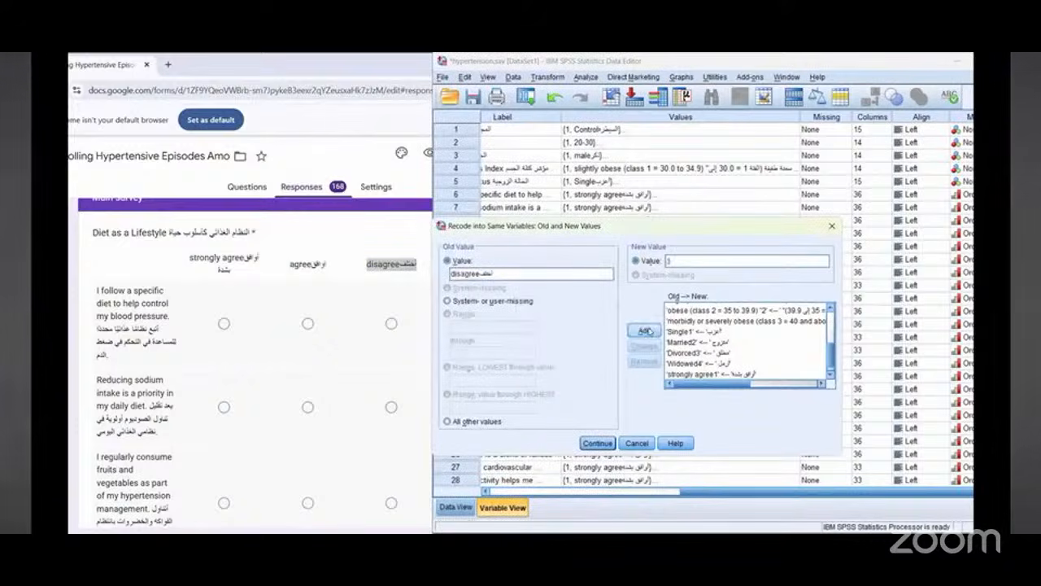
click(649, 331)
Step: Copy the form's strongly disagree option text into the old value and recode it to the new value 4
click(374, 239)
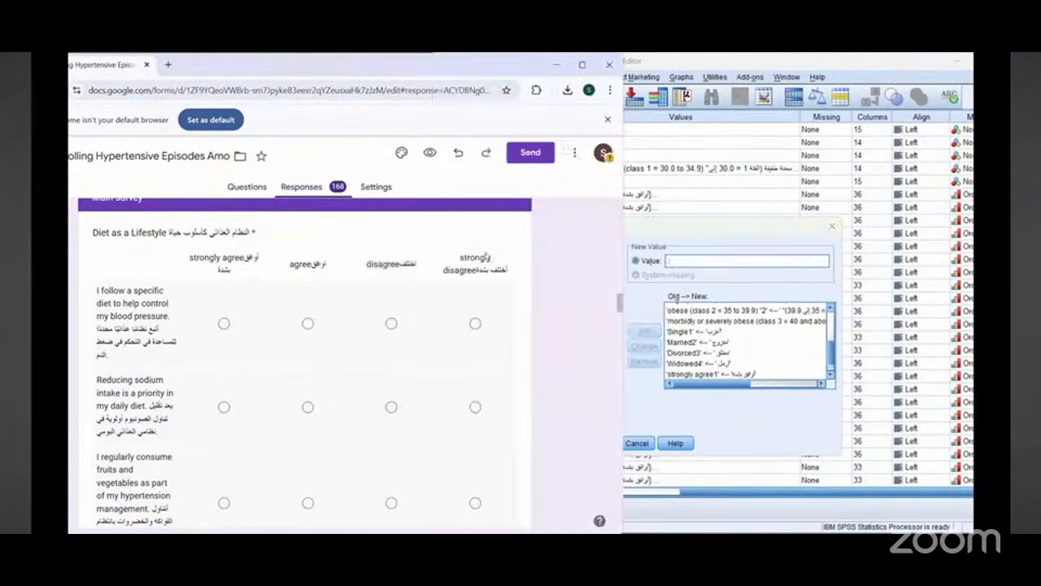
drag(460, 257, 505, 274)
right_click(492, 269)
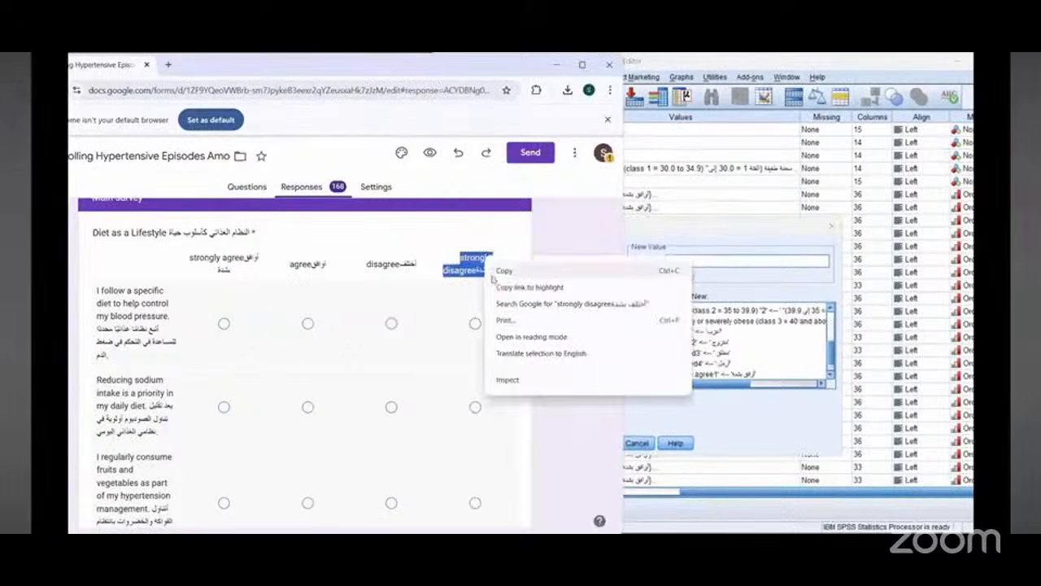
click(504, 269)
key(alt+Tab)
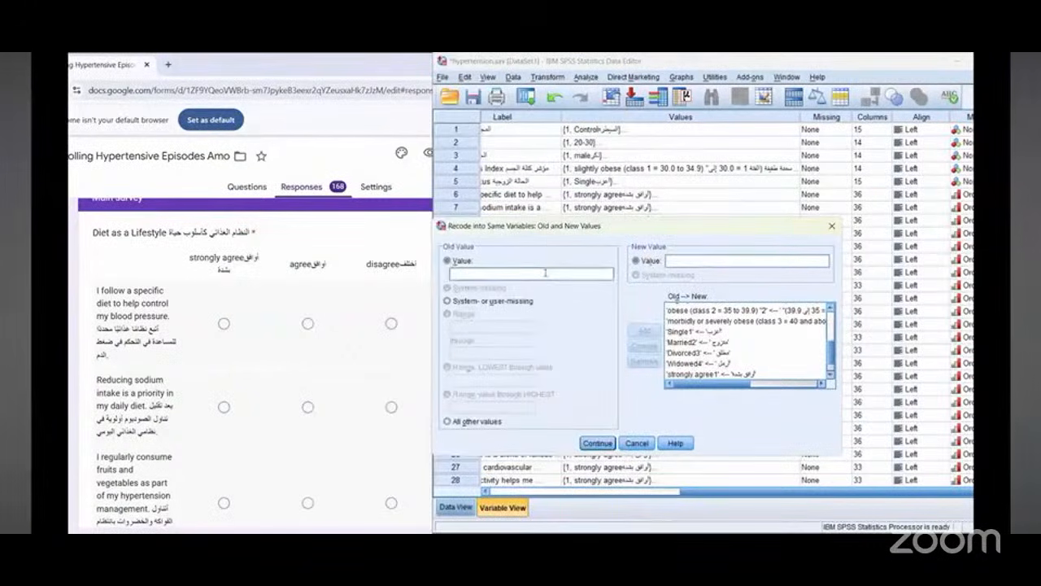
right_click(546, 273)
click(558, 340)
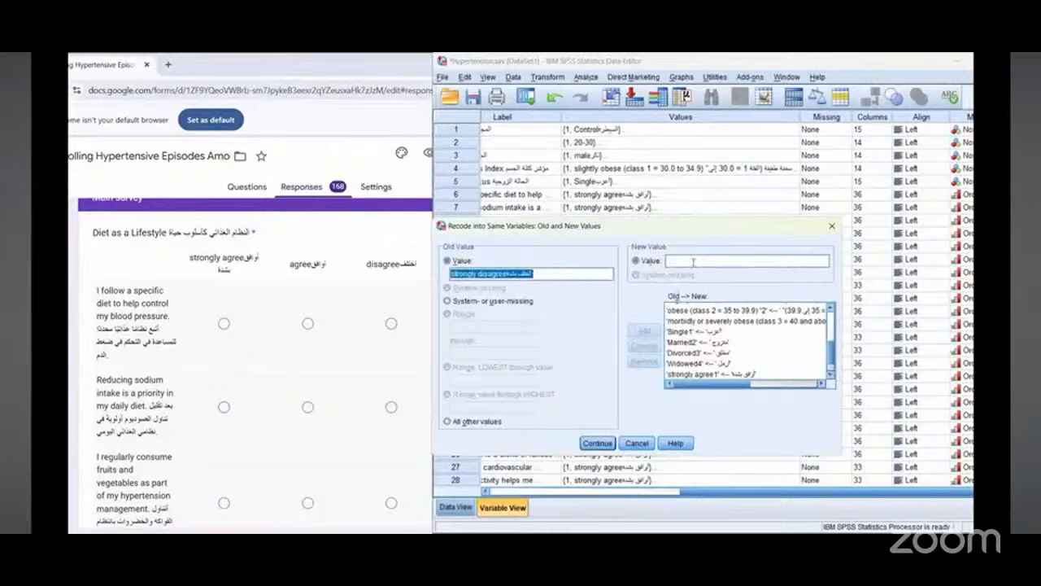
click(693, 261)
text(4)
click(644, 330)
Step: Review the four agreement recode pairs in the old-to-new list and apply the recode to the statement variables
scroll(686, 343, down, 1)
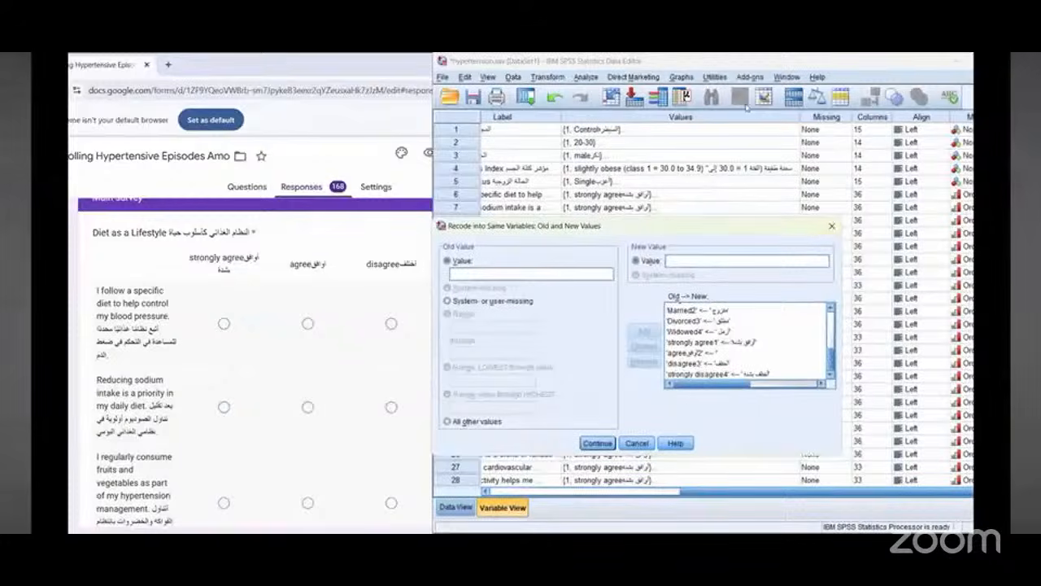
mouse_move(732, 316)
mouse_down()
mouse_move(802, 349)
mouse_move(772, 317)
mouse_up()
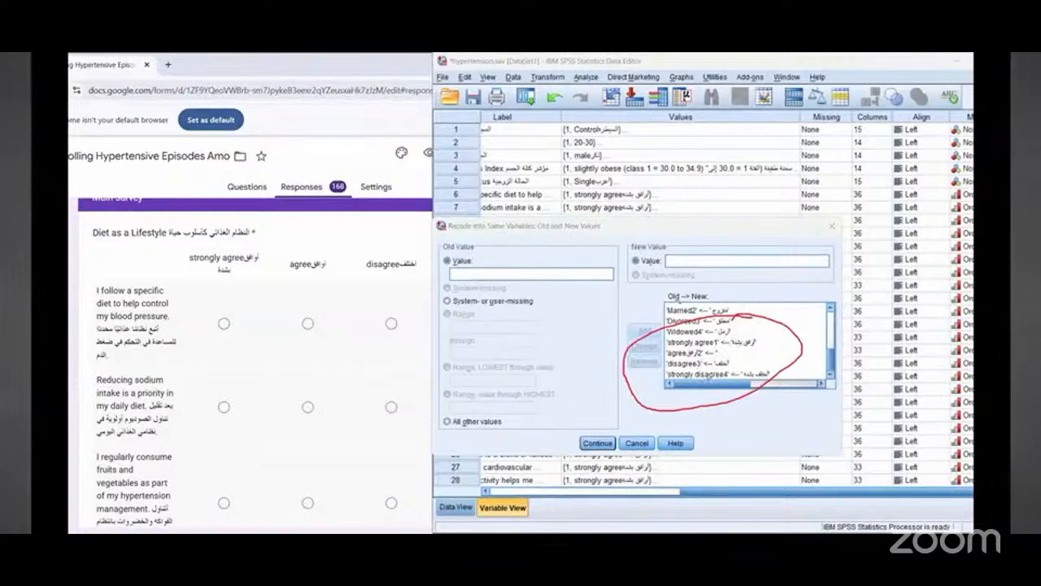
mouse_move(704, 348)
mouse_down()
mouse_move(719, 348)
mouse_move(705, 352)
mouse_move(703, 367)
mouse_move(750, 377)
mouse_up()
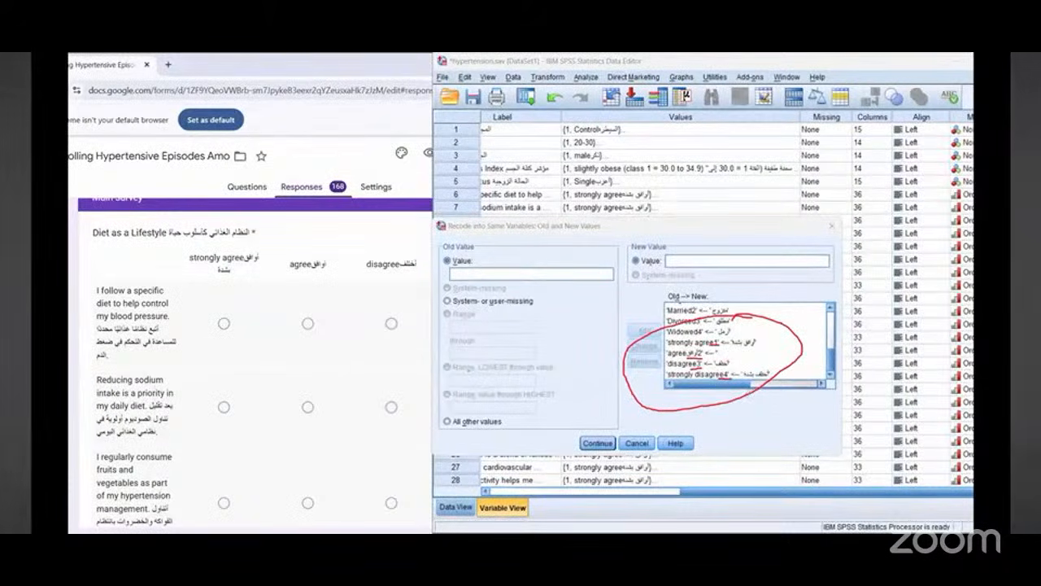
mouse_move(468, 230)
mouse_down()
mouse_move(469, 265)
mouse_move(459, 251)
mouse_up()
drag(484, 252, 611, 226)
mouse_move(611, 226)
mouse_down()
mouse_move(621, 242)
mouse_move(592, 239)
mouse_up()
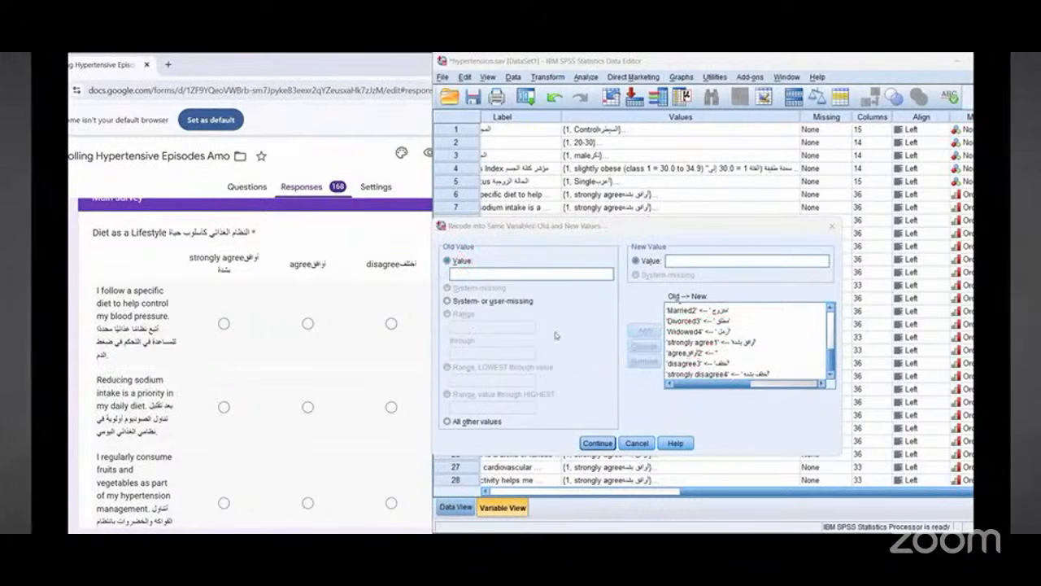
click(596, 443)
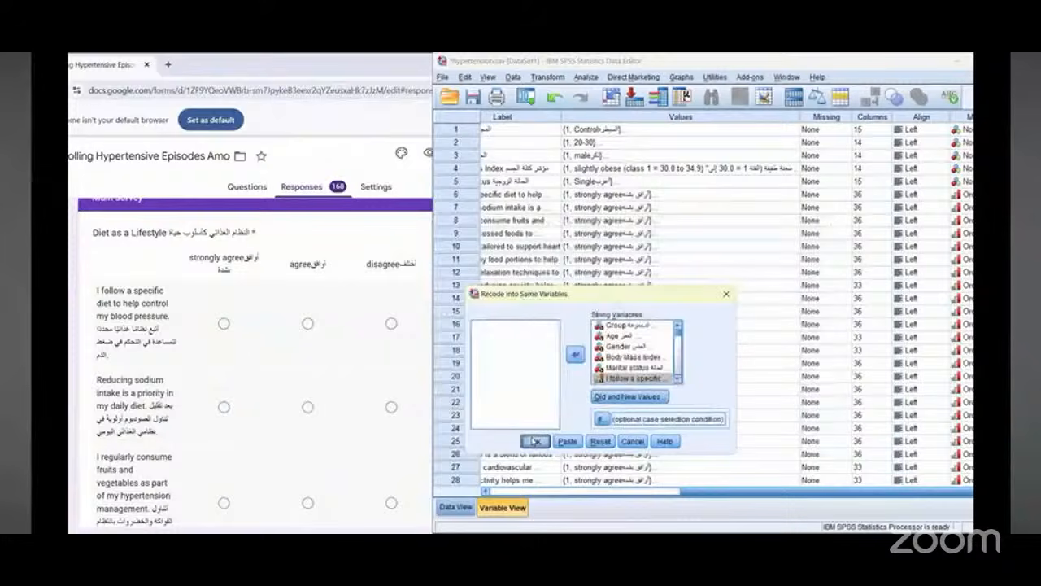
click(535, 440)
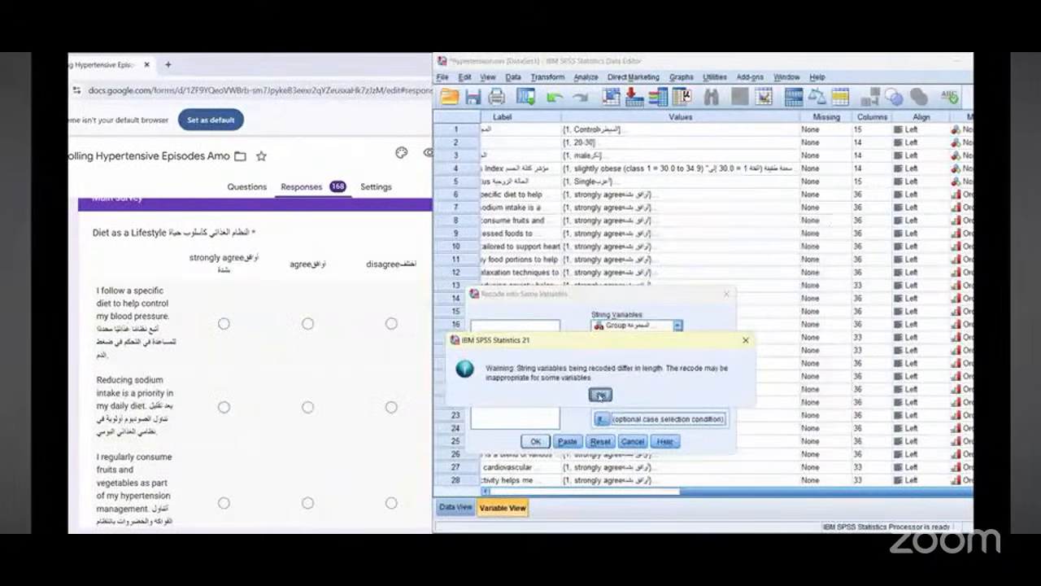
Step: Accept the string-length recode warnings and browse the recoded numeric values in the data grid
click(600, 394)
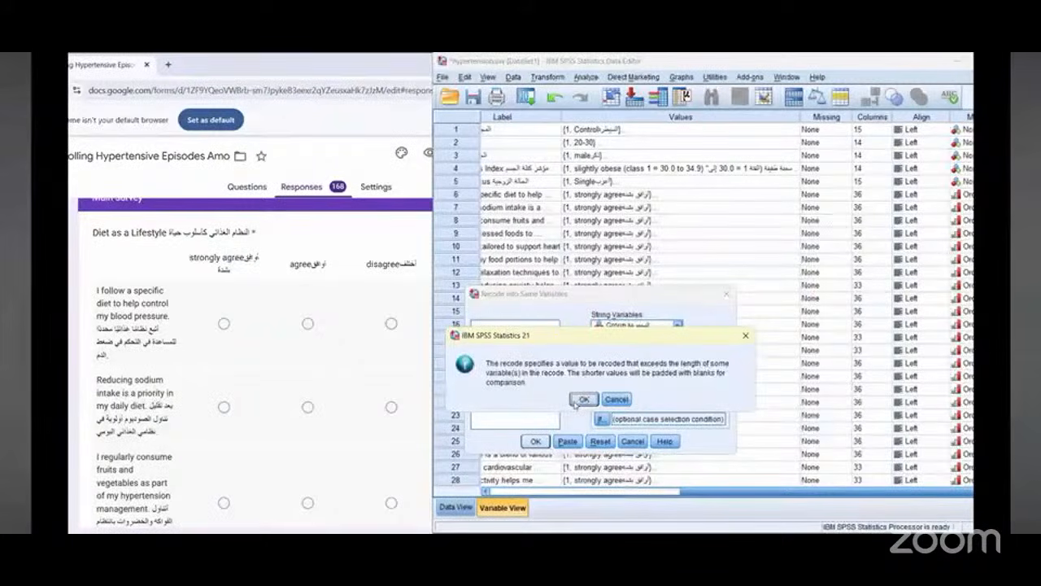
click(577, 400)
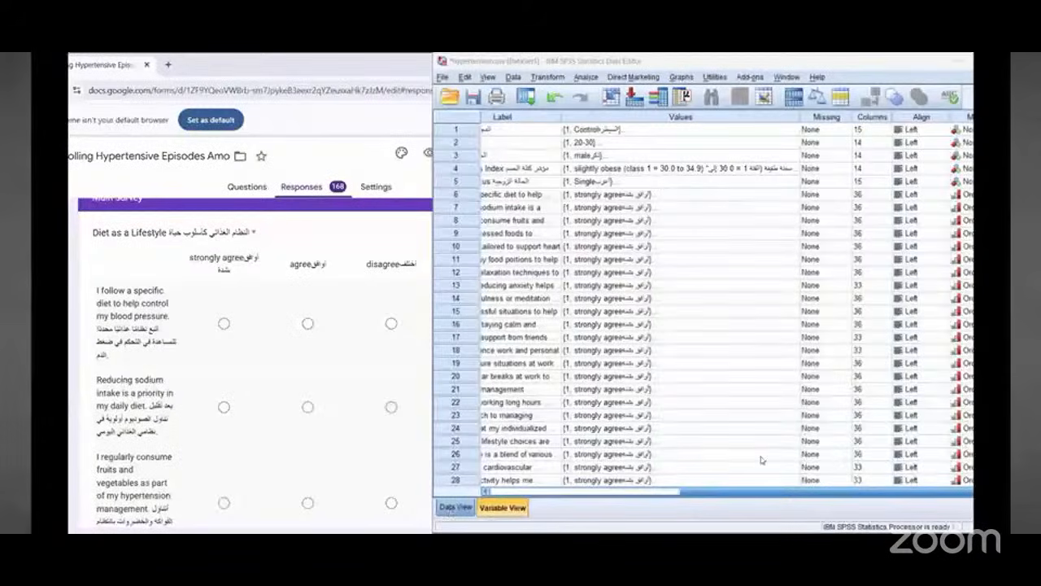
key(ctrl+t)
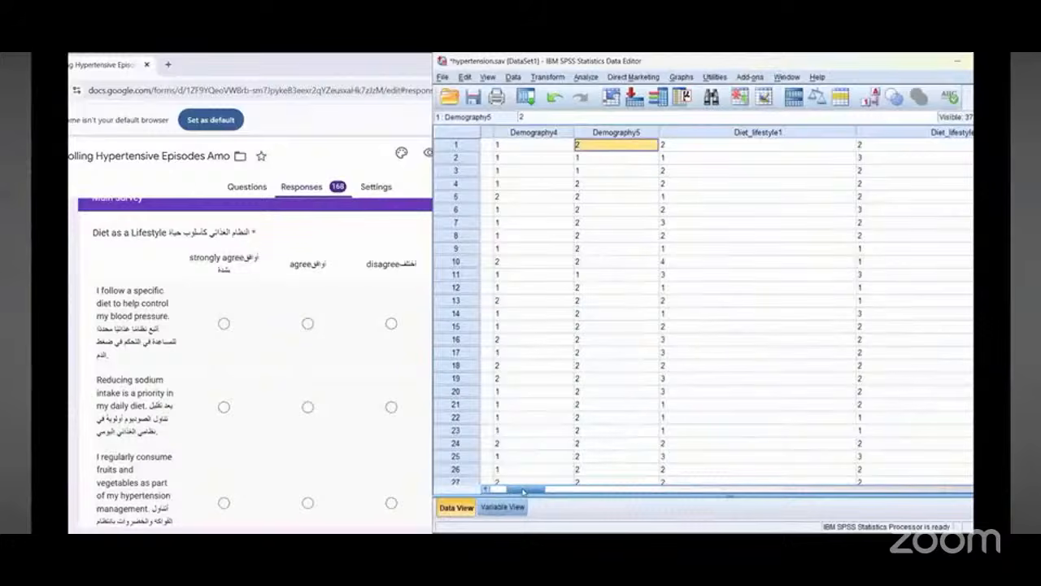
mouse_move(523, 490)
mouse_down()
mouse_move(939, 489)
mouse_move(504, 489)
mouse_up()
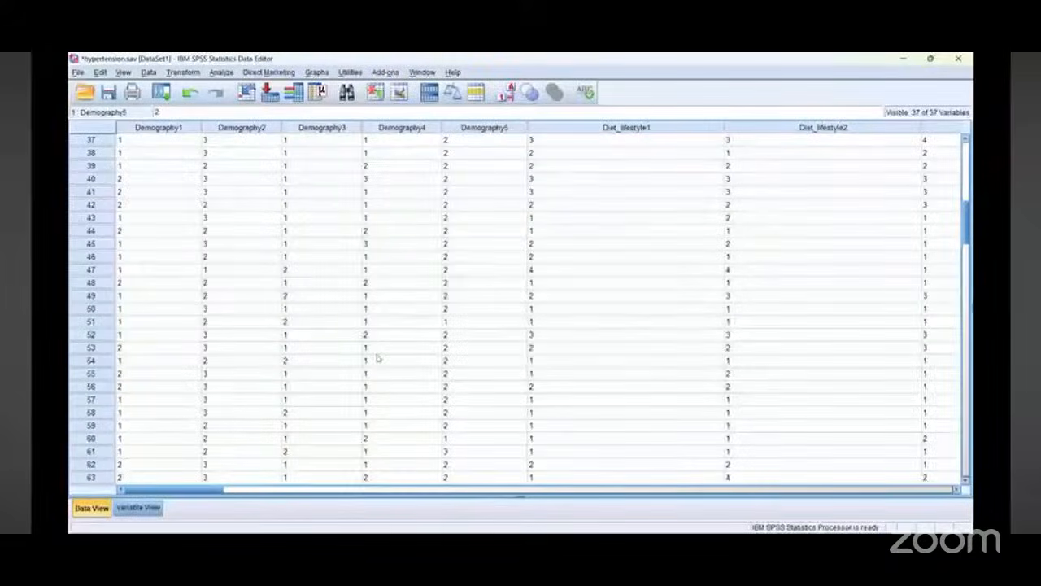
scroll(279, 413, up, 2)
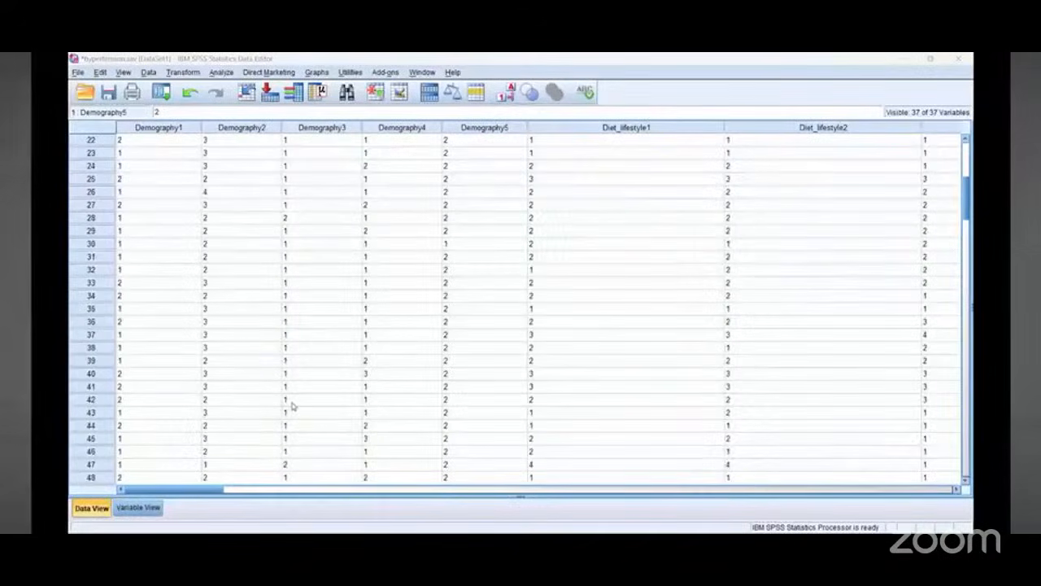
drag(208, 490, 189, 459)
scroll(190, 460, down, 20)
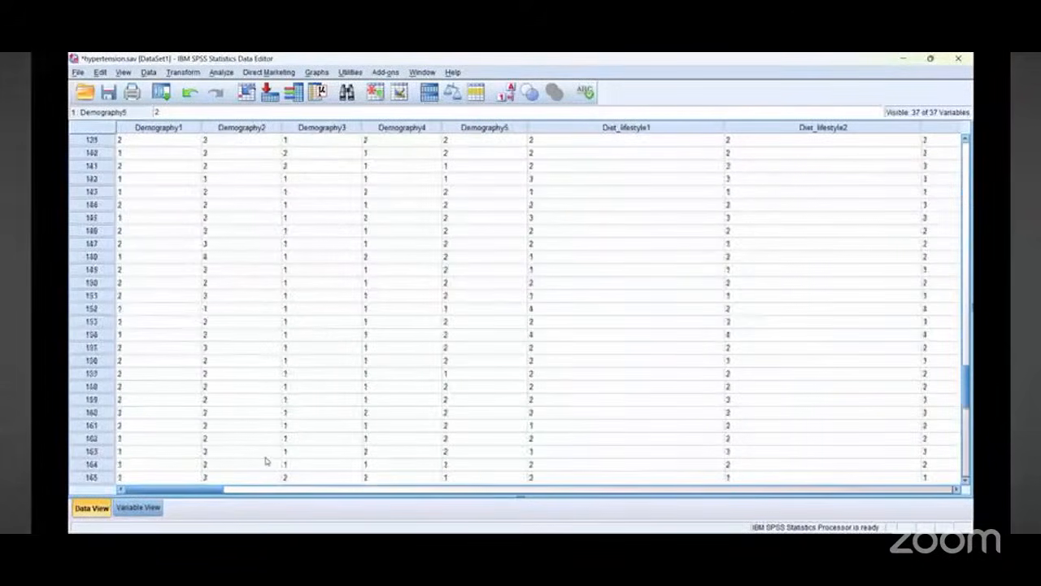
scroll(283, 464, up, 11)
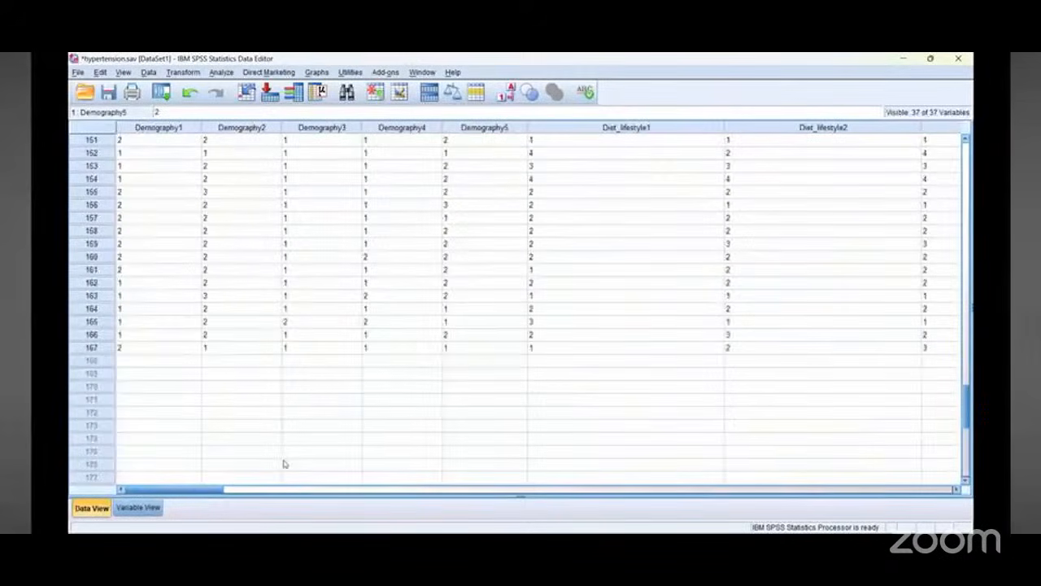
Step: Change the Group variable's type to Numeric, accepting the warning about discarded value labels
click(145, 508)
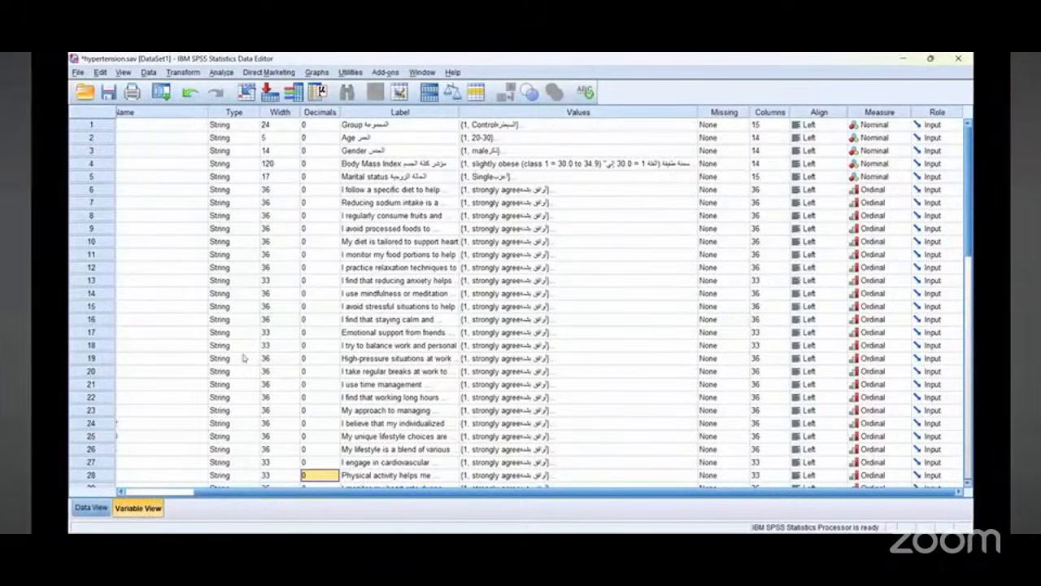
drag(219, 368, 154, 480)
drag(159, 417, 240, 529)
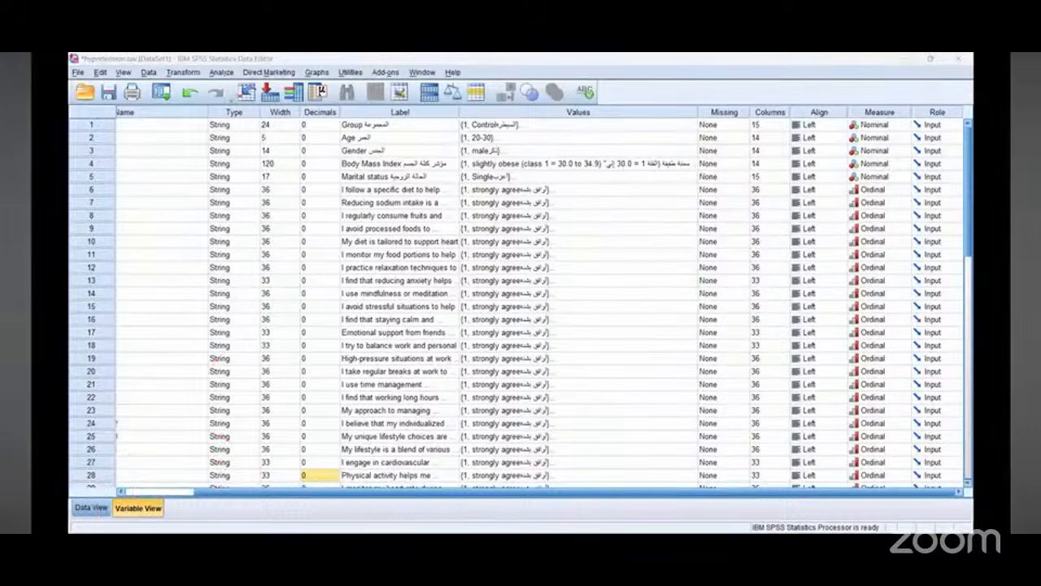
mouse_move(229, 100)
mouse_down()
mouse_move(186, 130)
mouse_move(269, 88)
mouse_up()
mouse_move(195, 293)
mouse_down()
mouse_move(269, 341)
mouse_move(240, 326)
mouse_up()
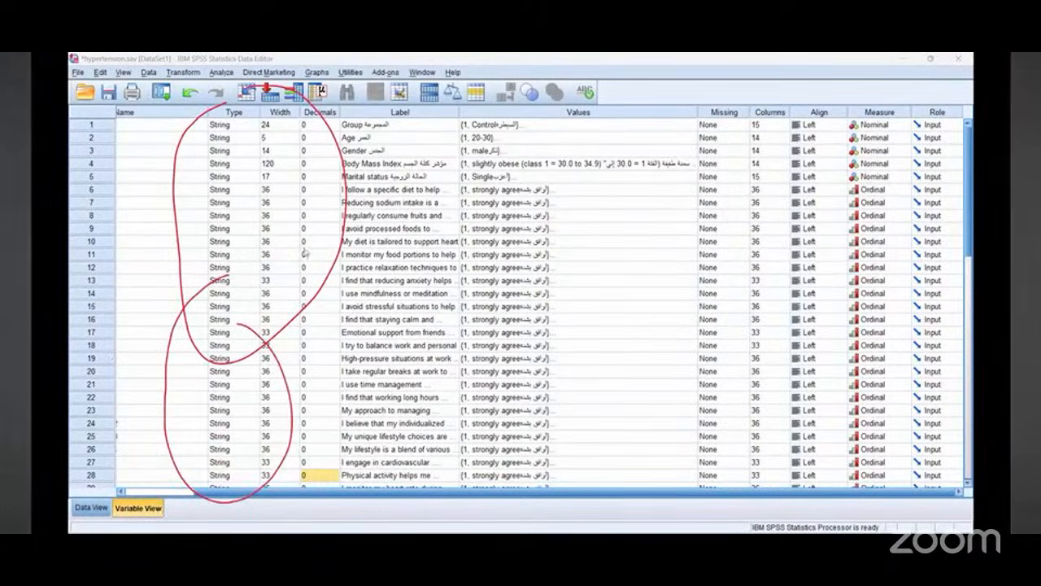
double_click(256, 130)
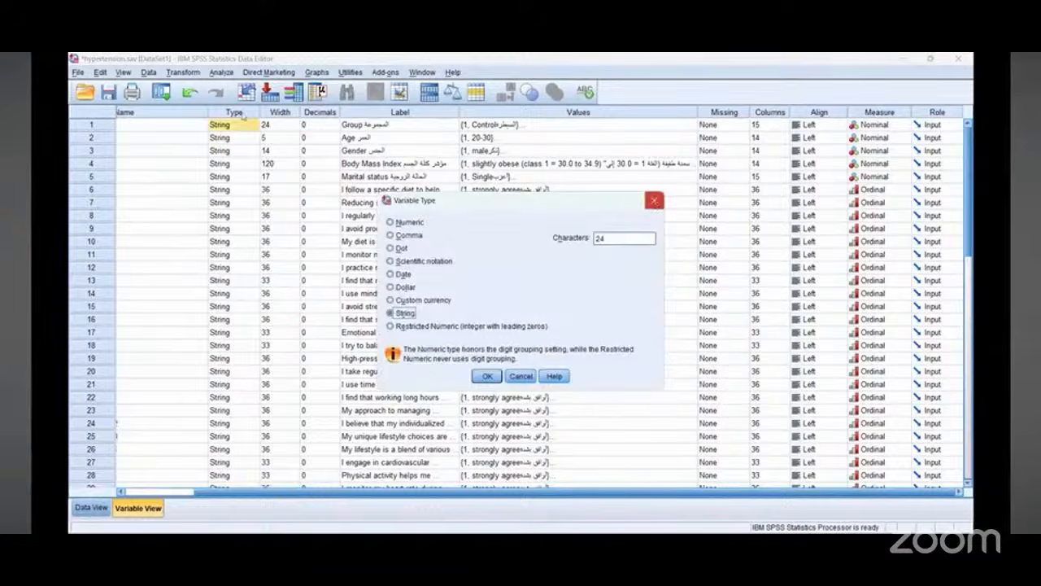
key(Escape)
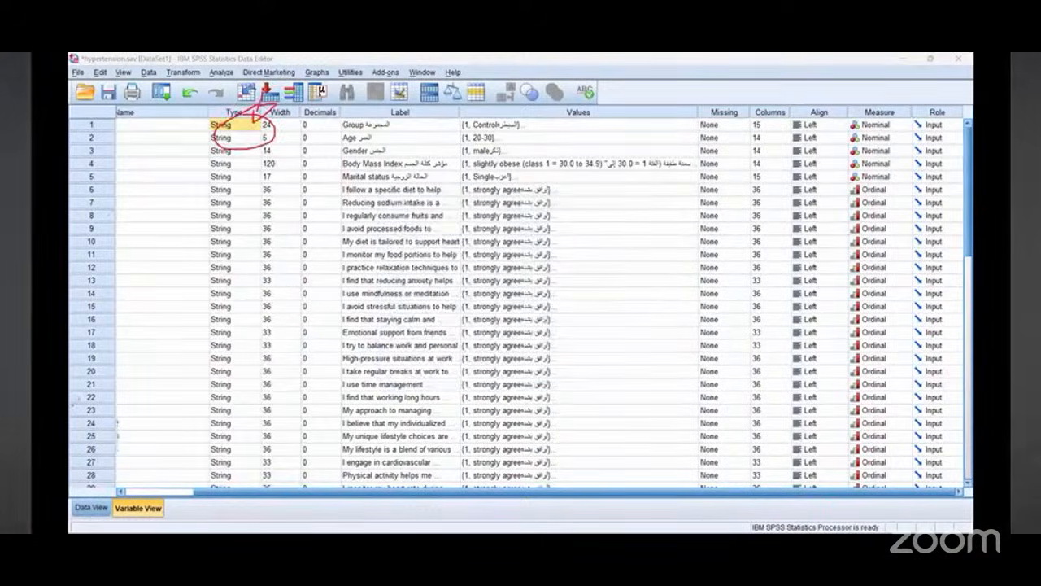
click(255, 125)
click(255, 125)
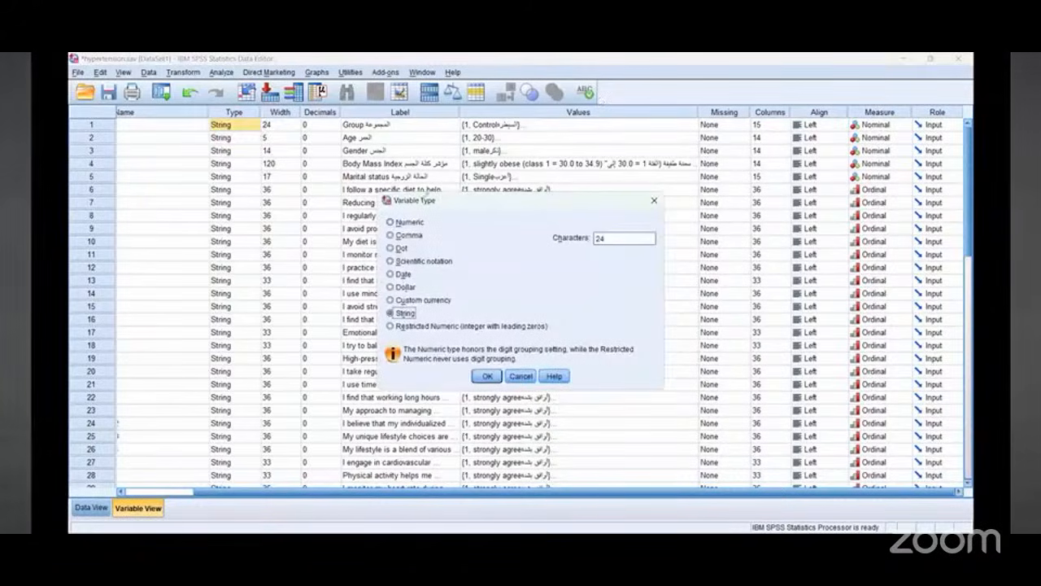
mouse_move(455, 207)
mouse_down()
mouse_move(389, 311)
mouse_move(427, 314)
mouse_move(458, 201)
mouse_move(424, 220)
mouse_move(439, 210)
mouse_up()
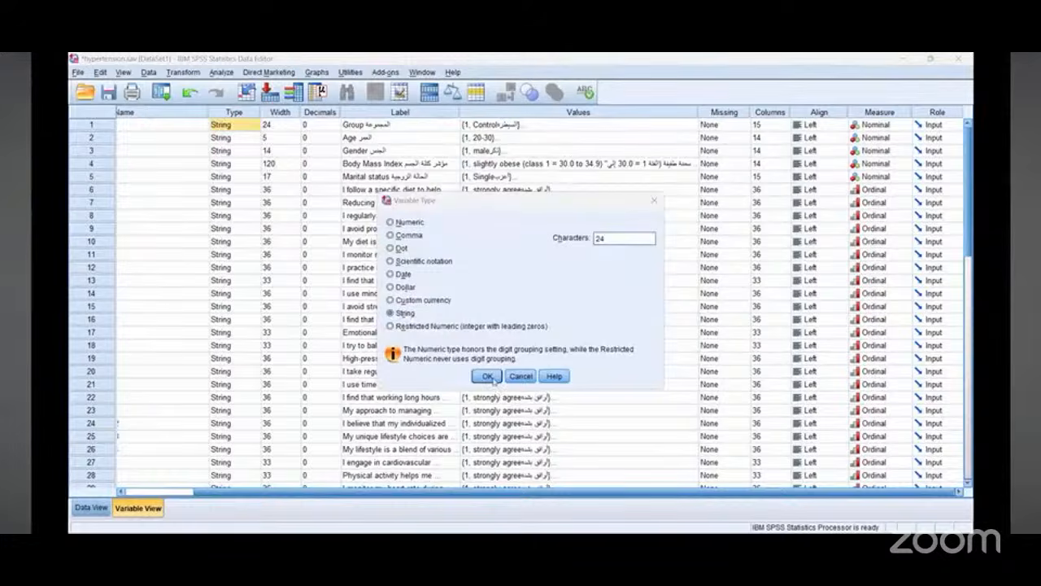
key(alt+n)
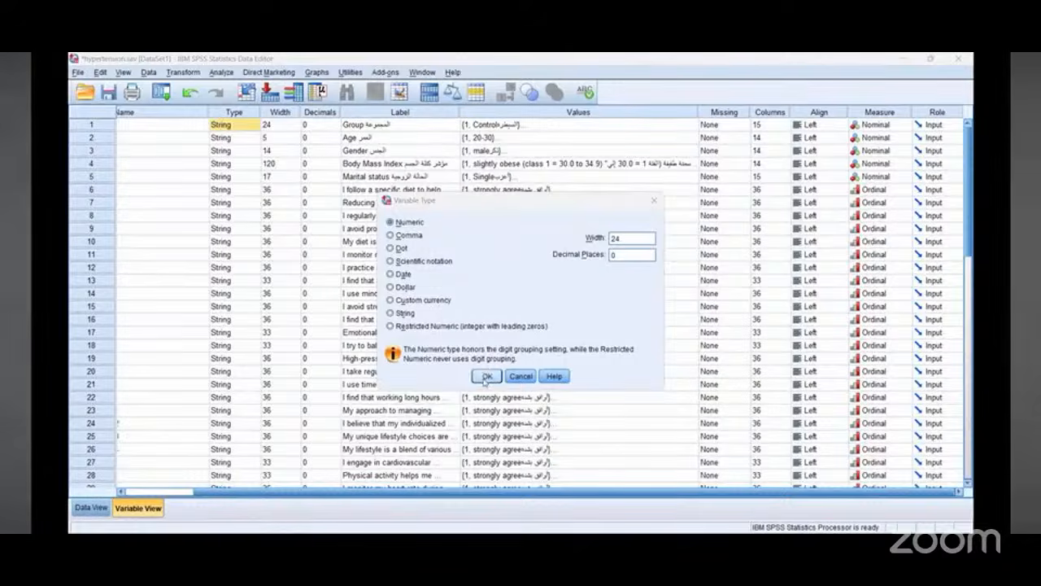
click(486, 379)
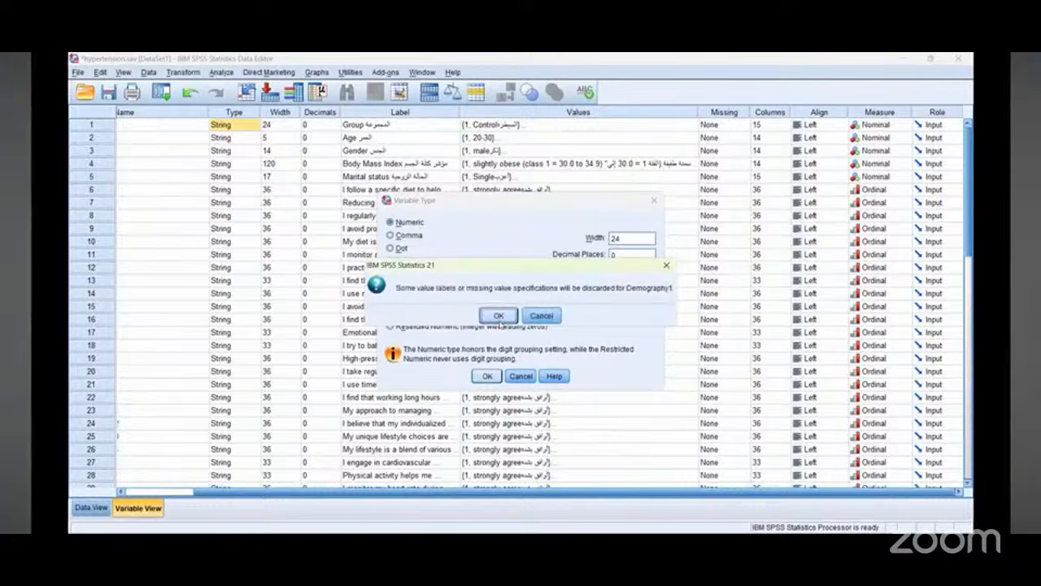
click(497, 317)
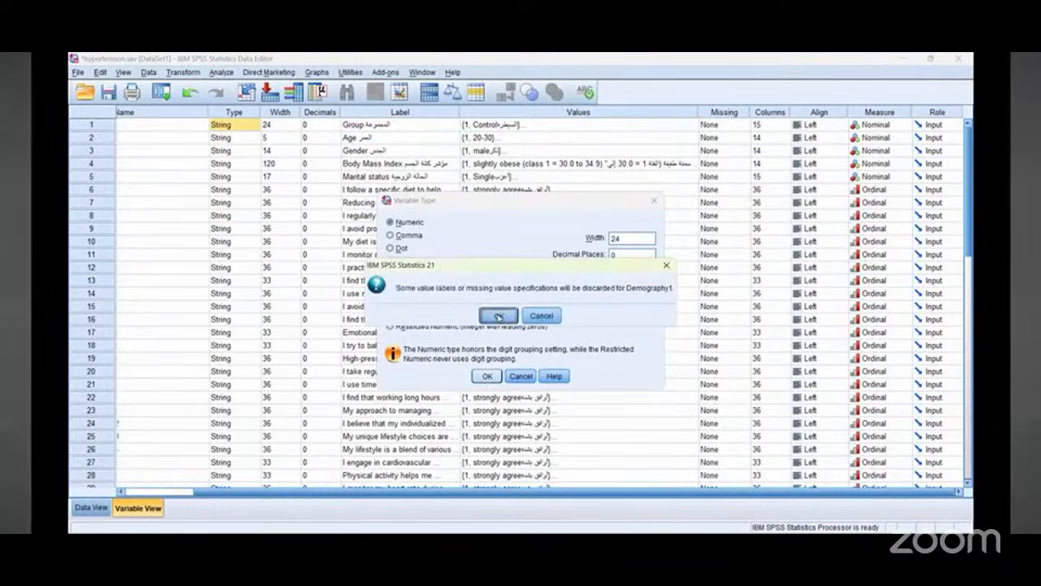
Step: Copy the Numeric type onto variables 2 through 37, accepting each value-label discard warning
right_click(229, 124)
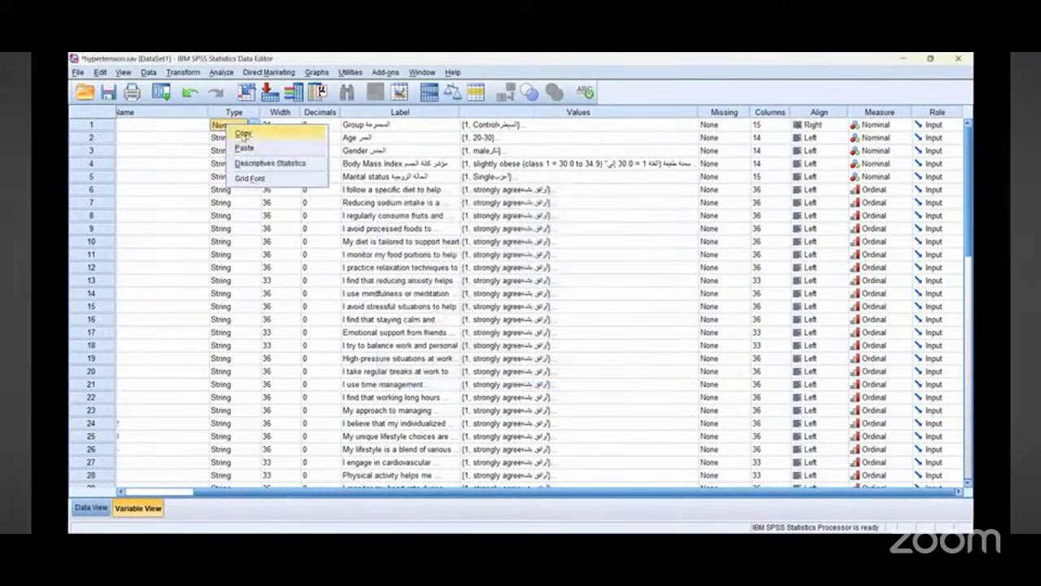
click(243, 133)
click(234, 138)
drag(234, 140, 227, 381)
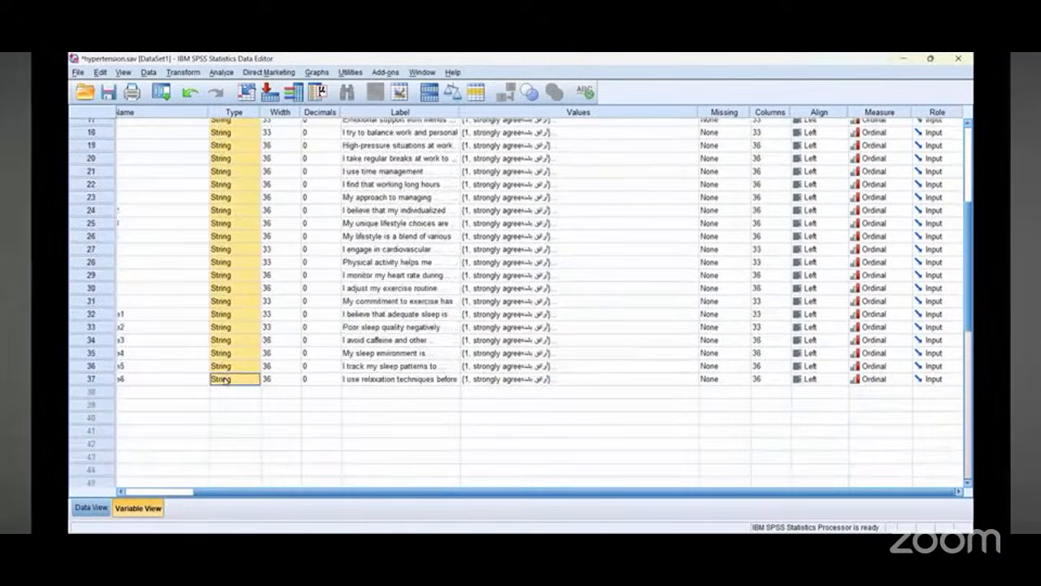
right_click(226, 381)
click(234, 403)
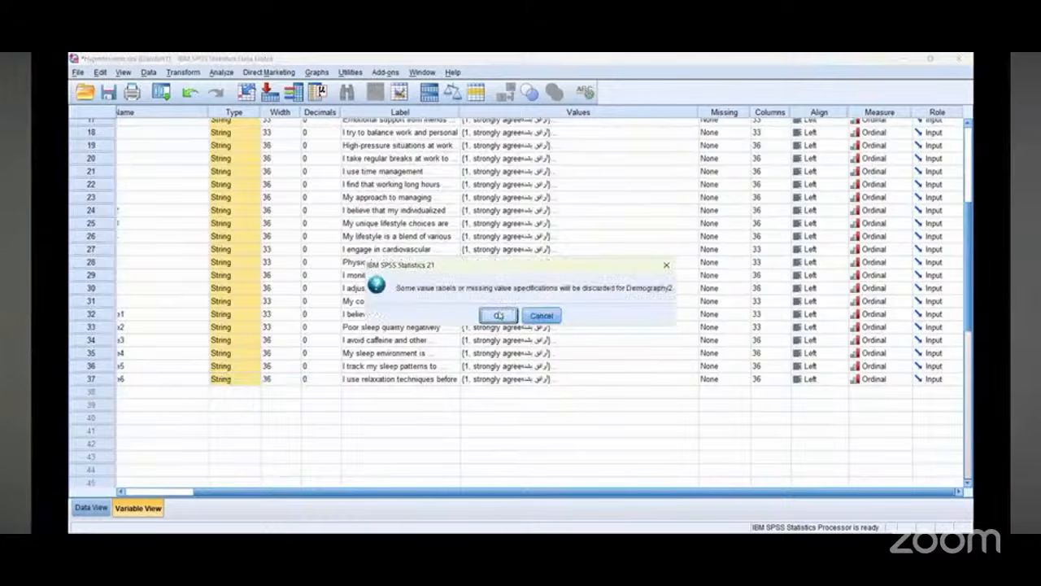
click(498, 316)
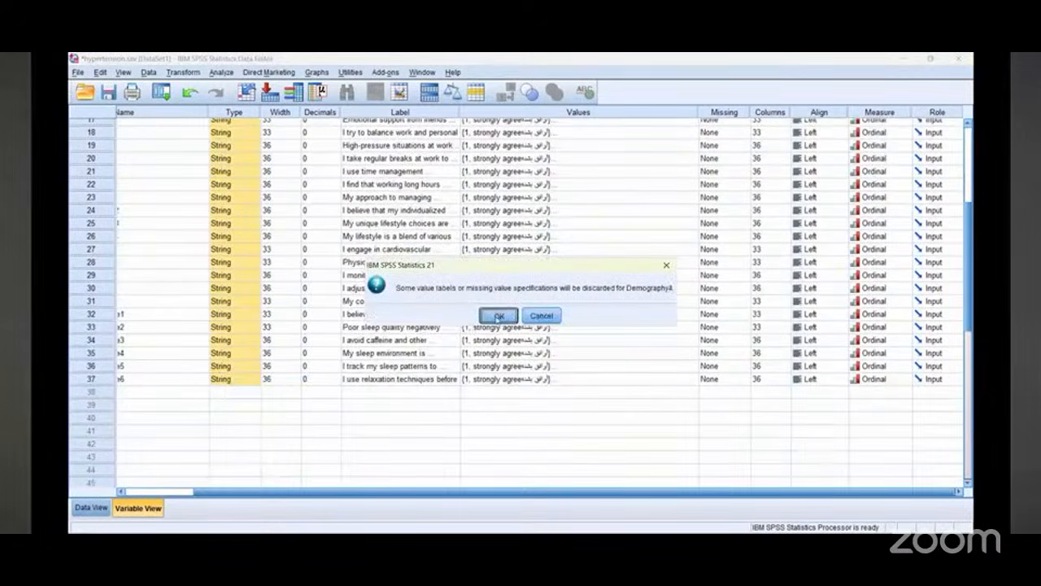
click(498, 316)
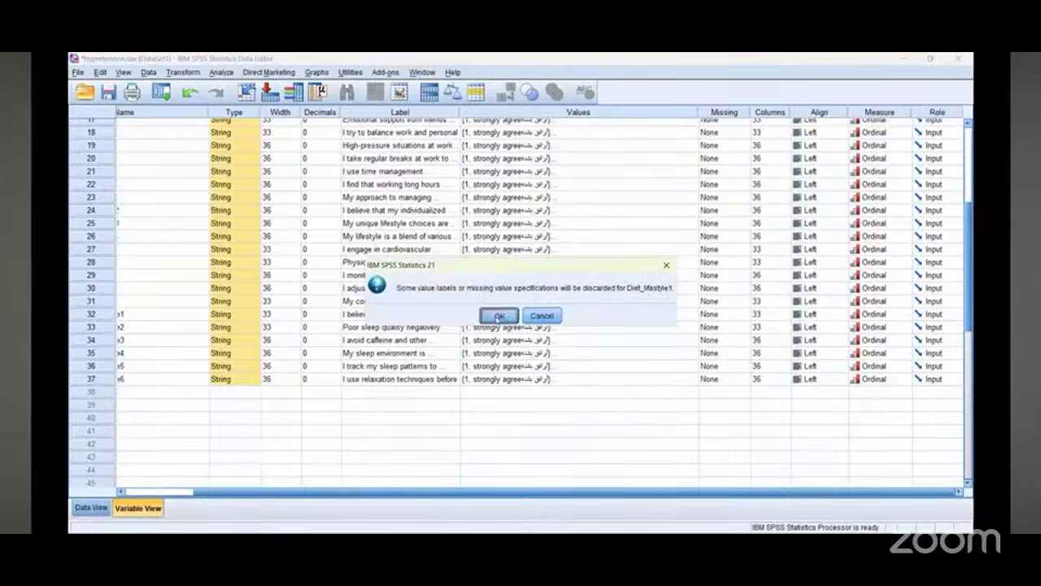
click(497, 317)
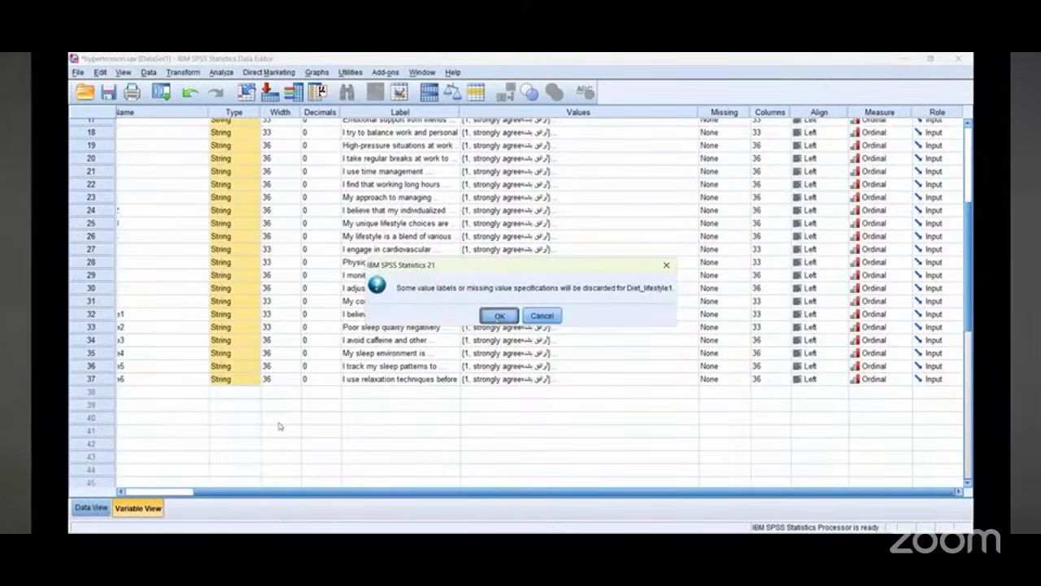
click(237, 423)
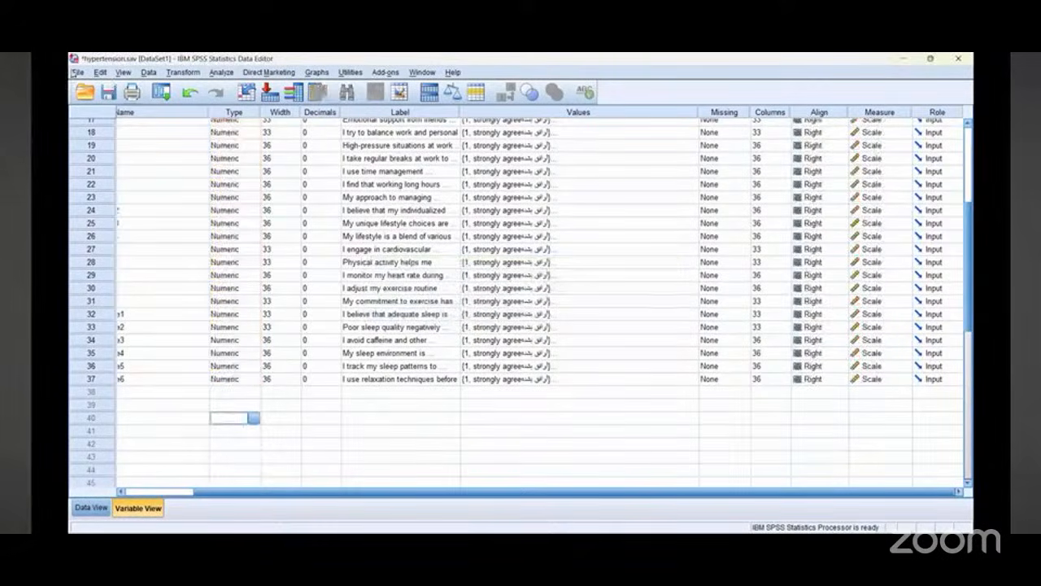
Step: Review the converted values in the data grid and save the dataset
click(78, 71)
mouse_move(79, 90)
click(321, 446)
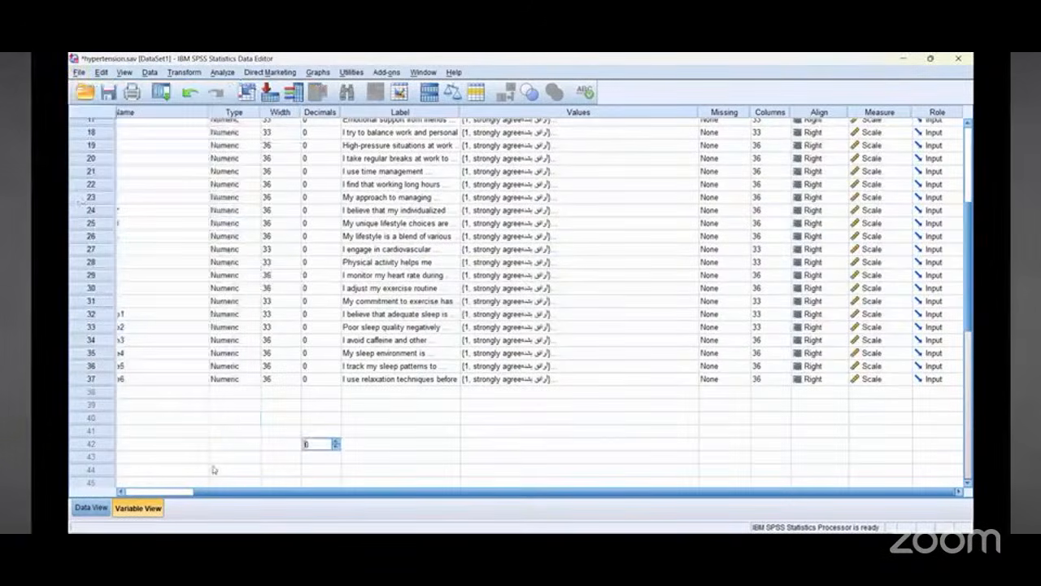
click(92, 507)
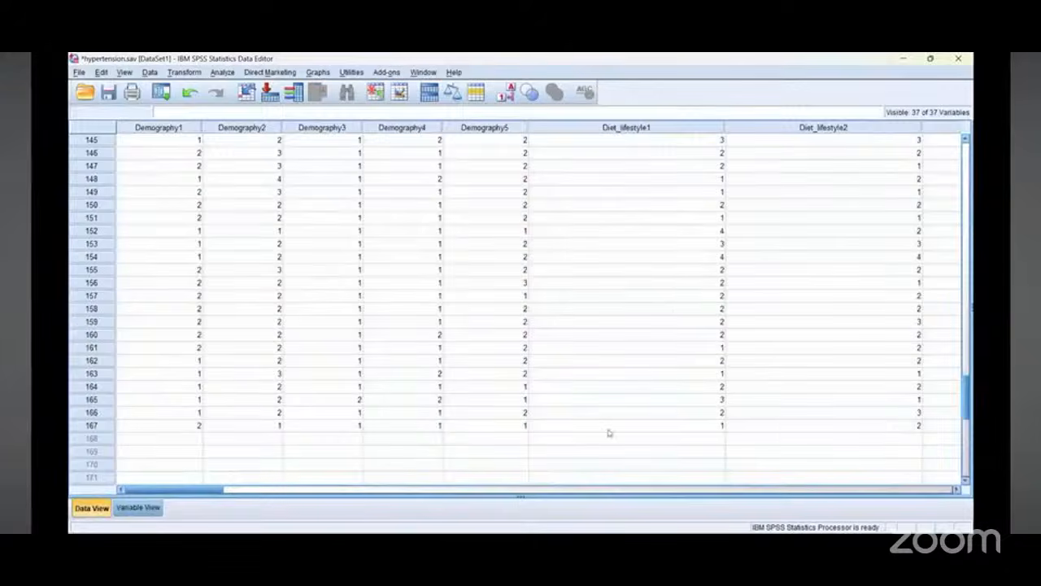
scroll(611, 431, up, 18)
scroll(619, 428, up, 20)
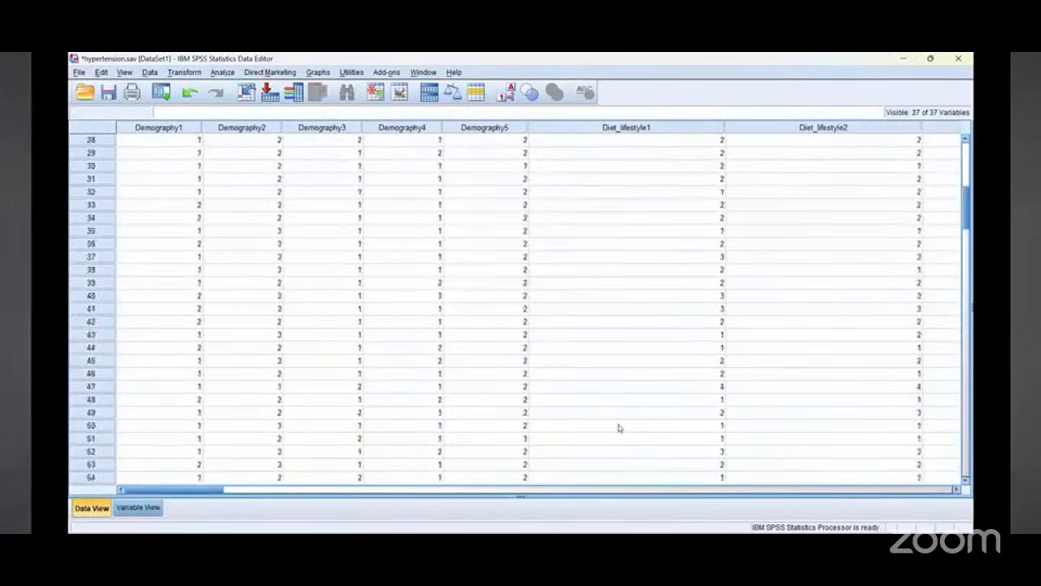
mouse_move(191, 489)
mouse_down()
mouse_move(907, 489)
mouse_move(172, 489)
mouse_up()
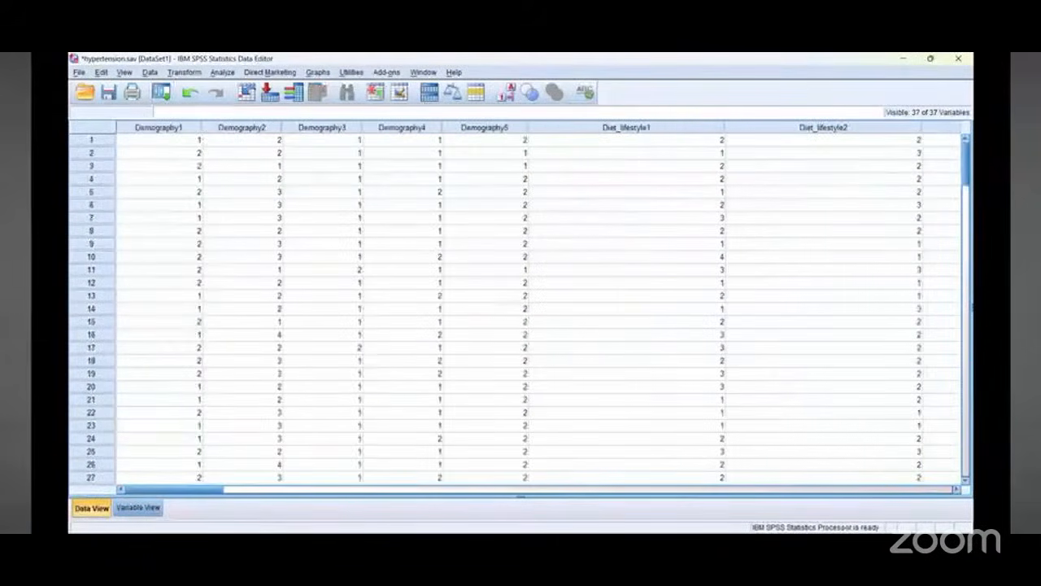
click(79, 71)
click(118, 172)
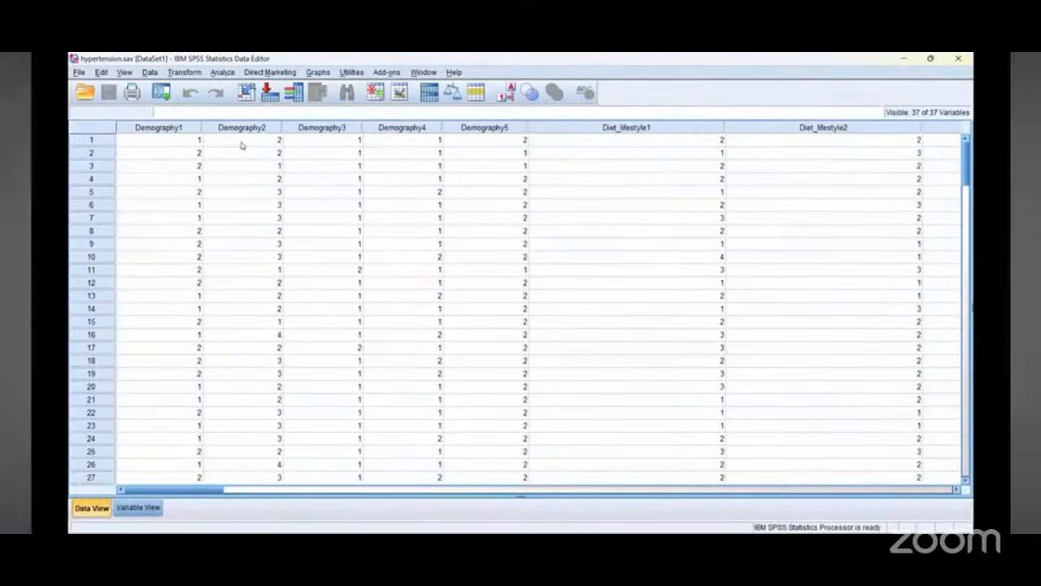
click(223, 72)
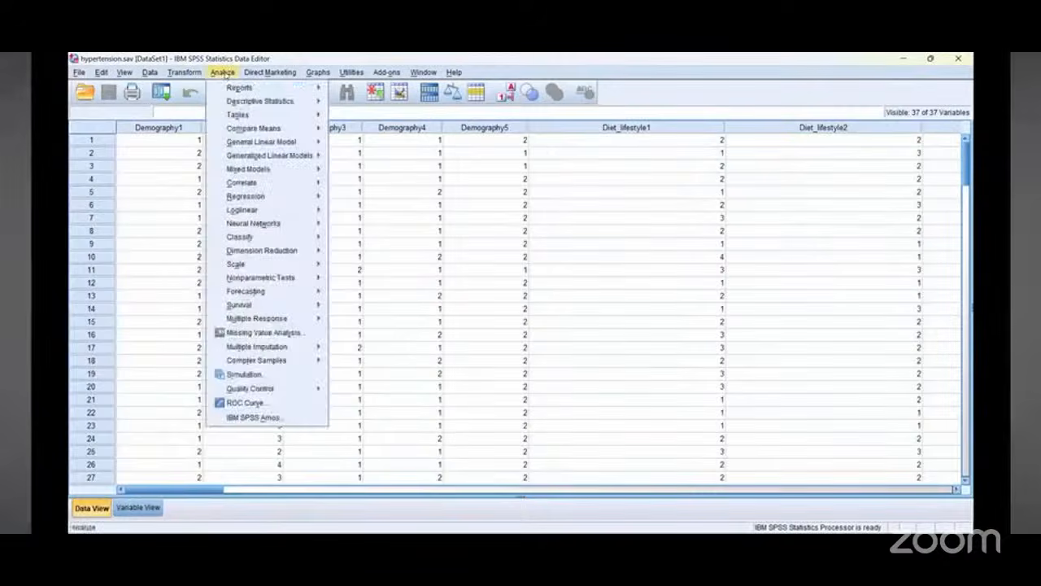
key(Right)
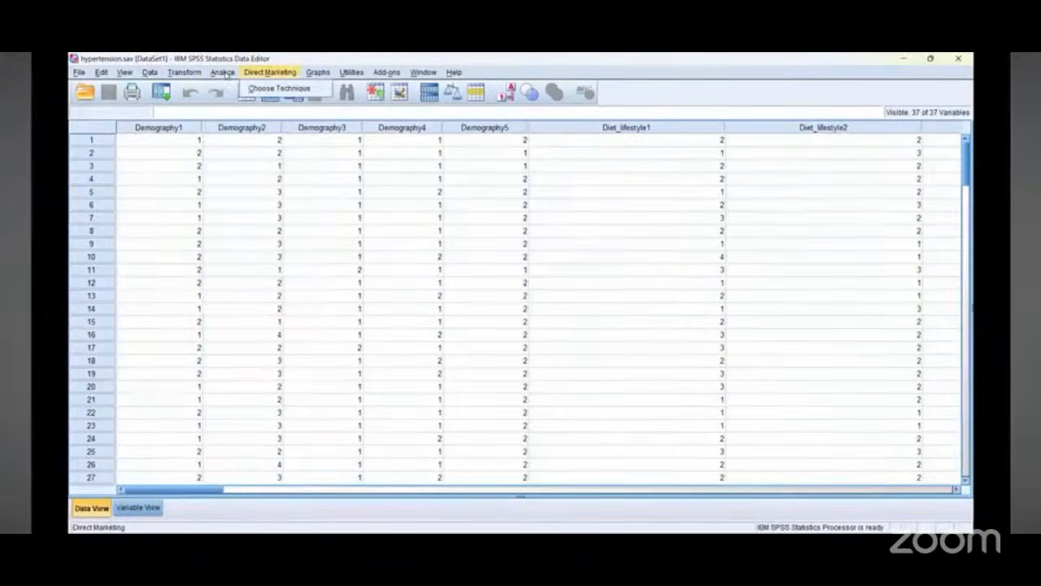
drag(222, 54, 247, 54)
mouse_move(216, 82)
mouse_down()
mouse_move(260, 347)
mouse_move(195, 128)
mouse_move(205, 65)
mouse_up()
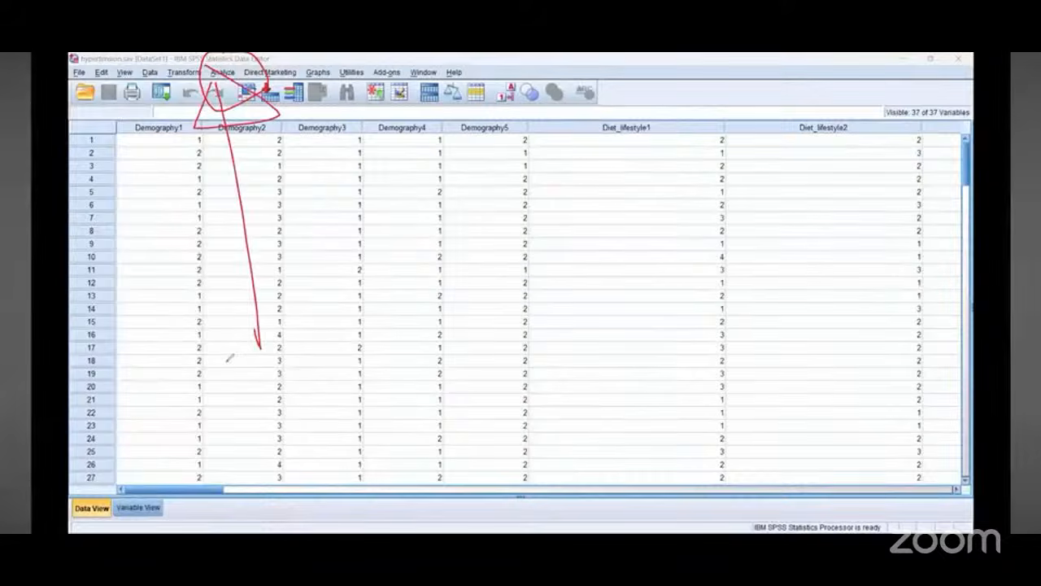
Step: Open Reliability Analysis and move all variables into the Items list
click(222, 73)
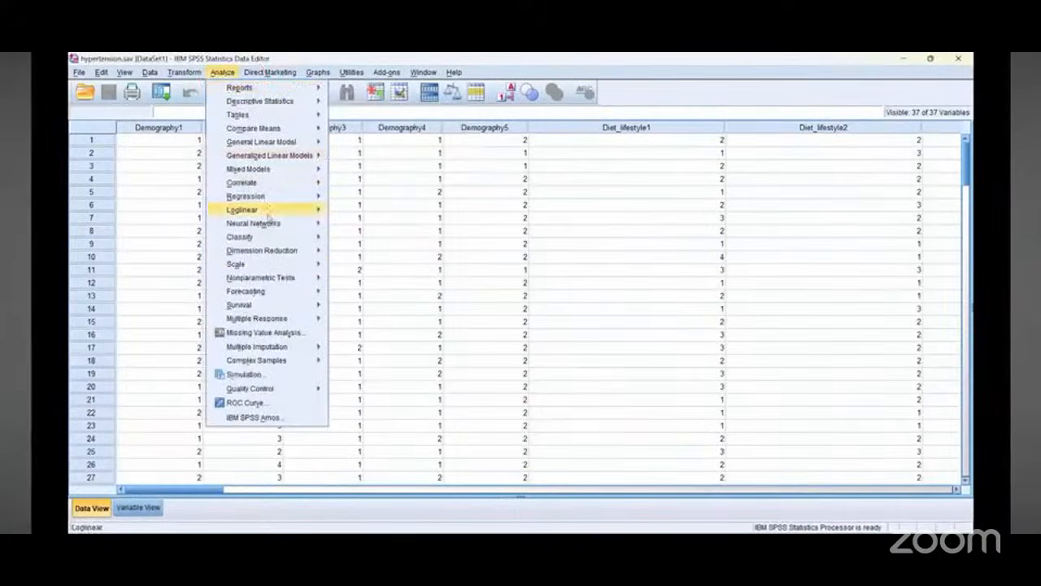
mouse_move(276, 271)
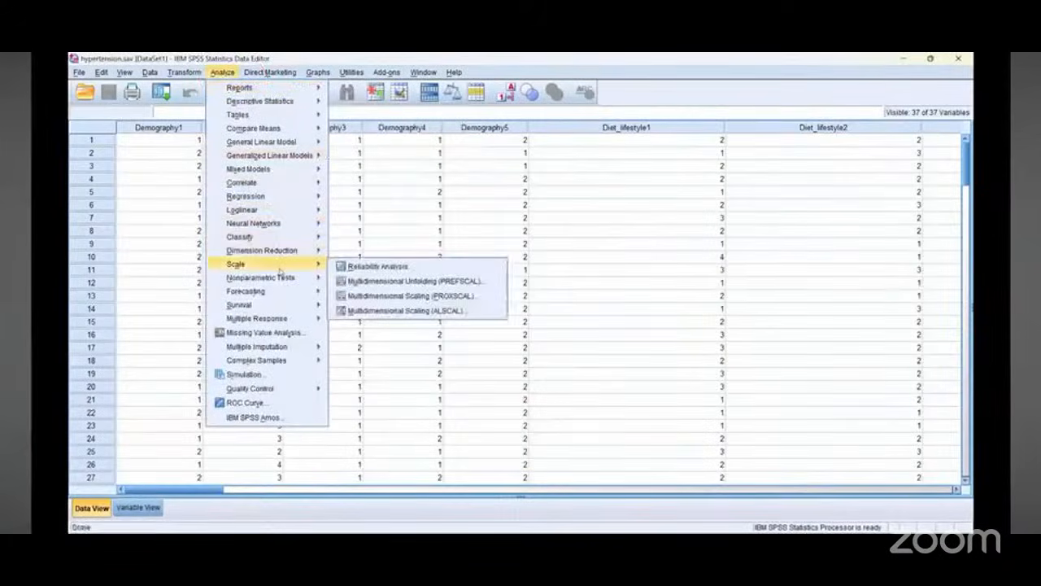
click(372, 267)
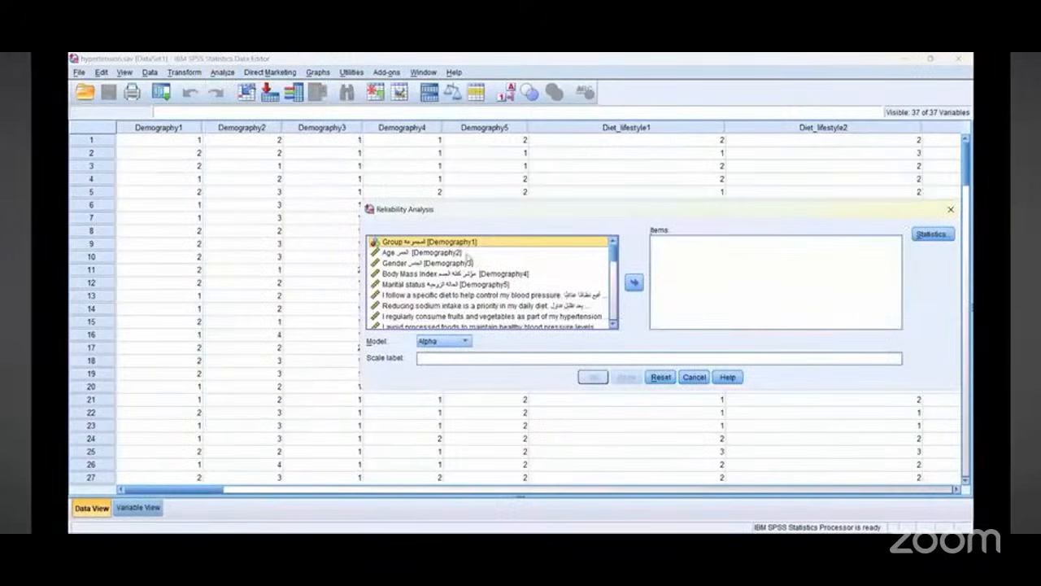
key(ctrl+a)
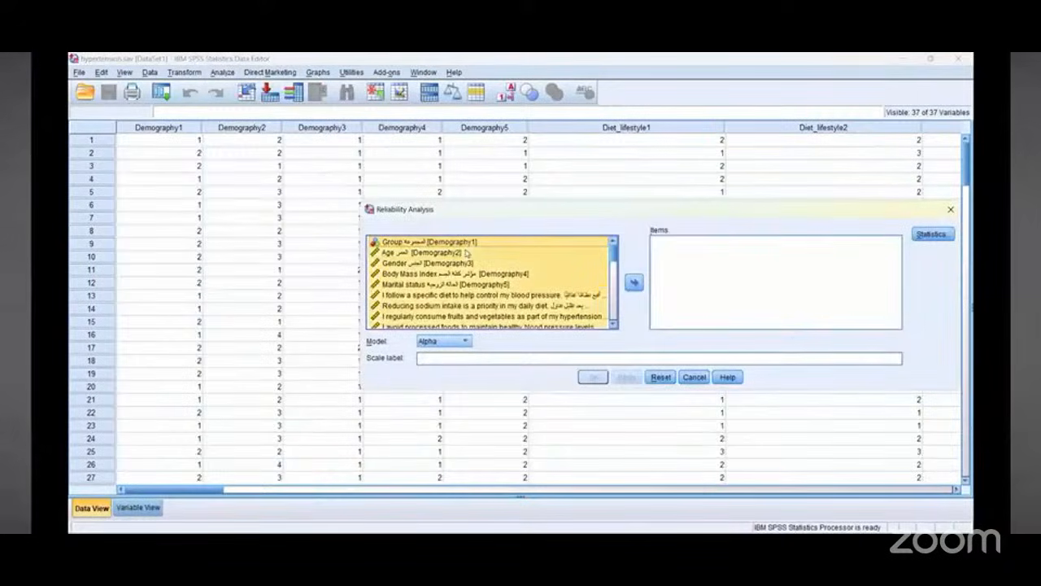
click(634, 282)
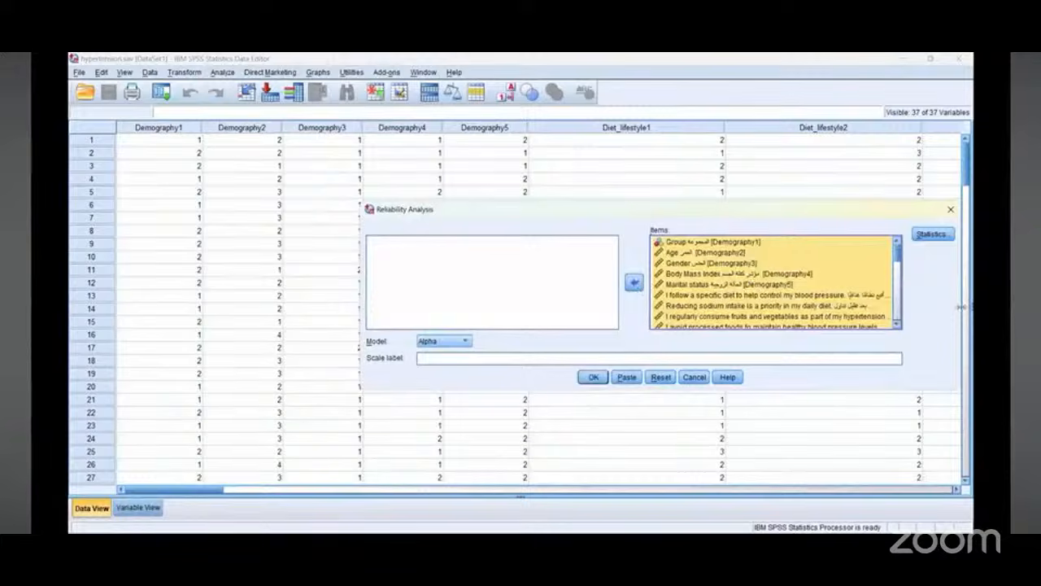
drag(960, 307, 681, 306)
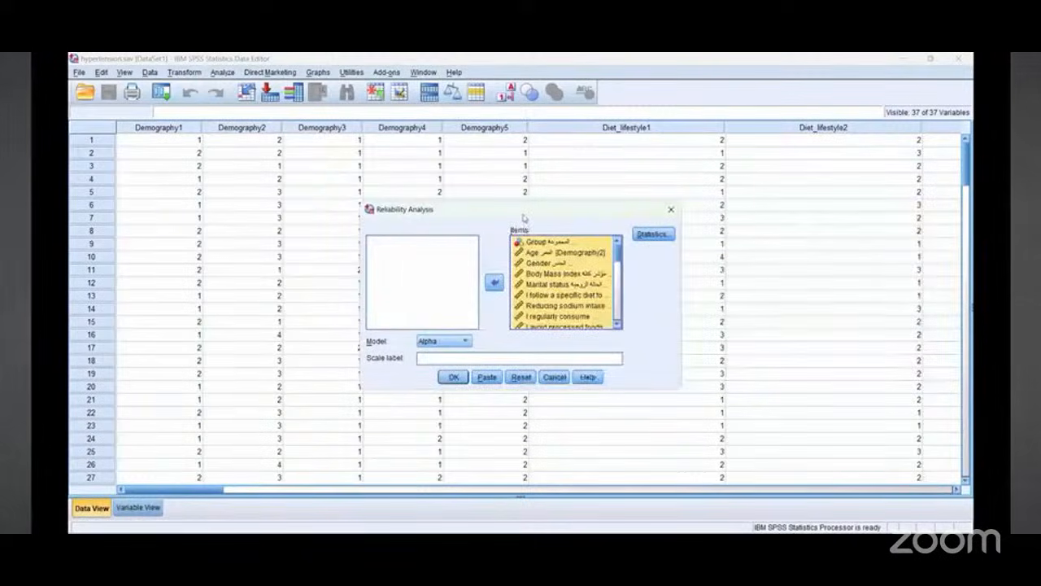
drag(524, 212, 467, 193)
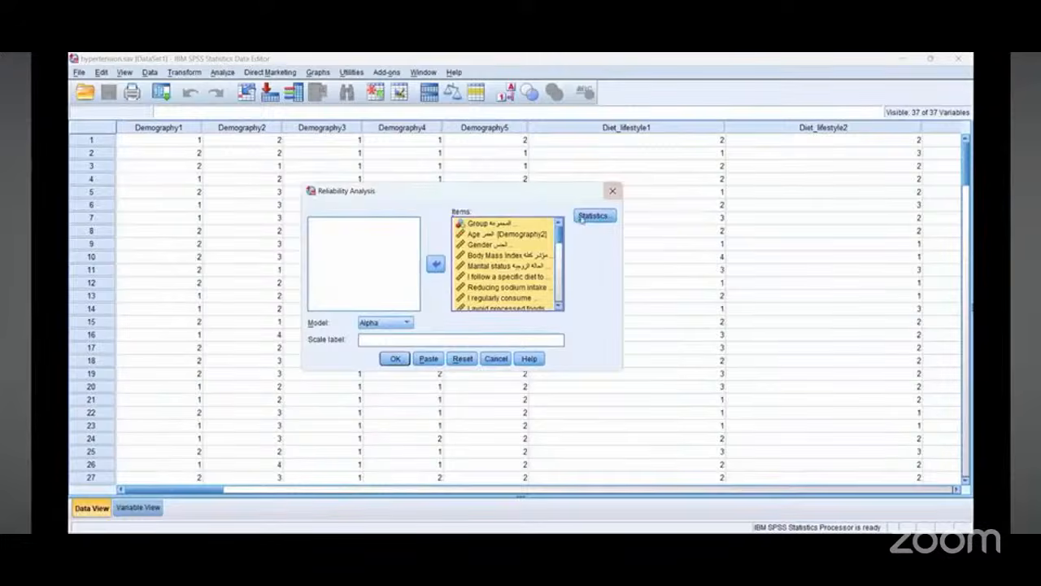
Step: Request Item, Scale and Scale if item deleted descriptives, then run the Alpha reliability analysis
click(593, 215)
click(411, 216)
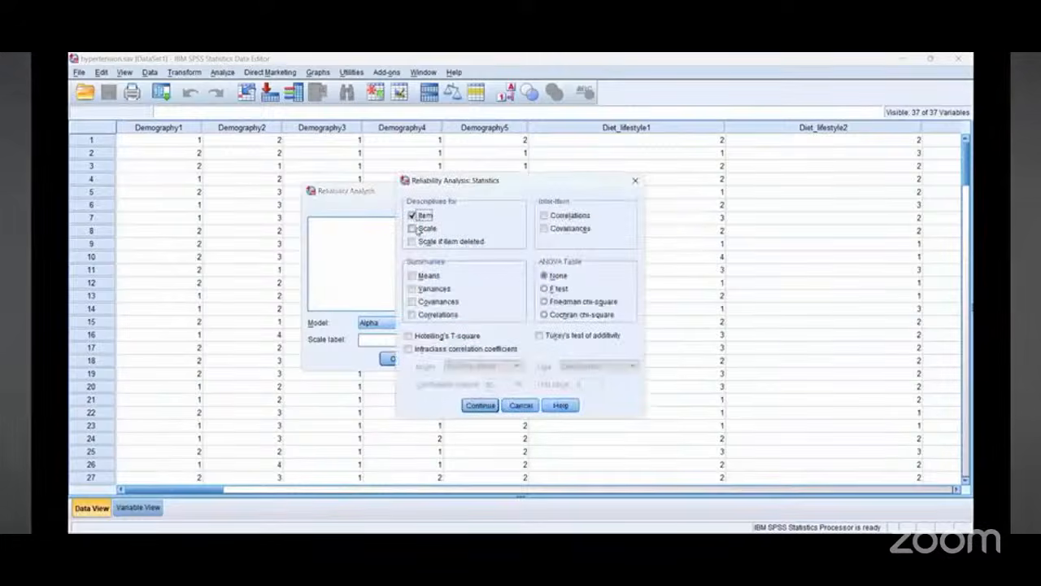
click(412, 229)
click(411, 241)
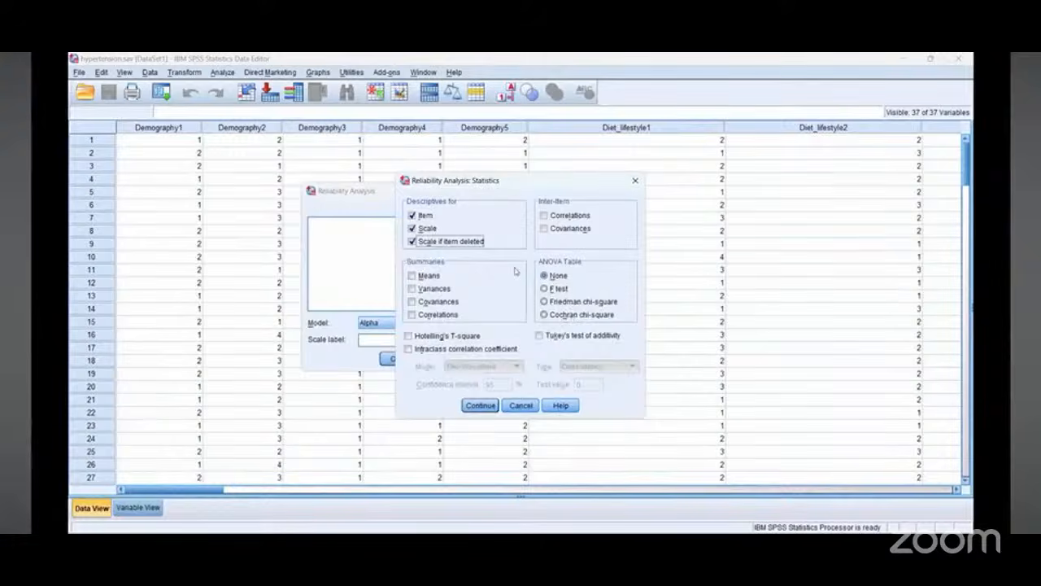
click(478, 408)
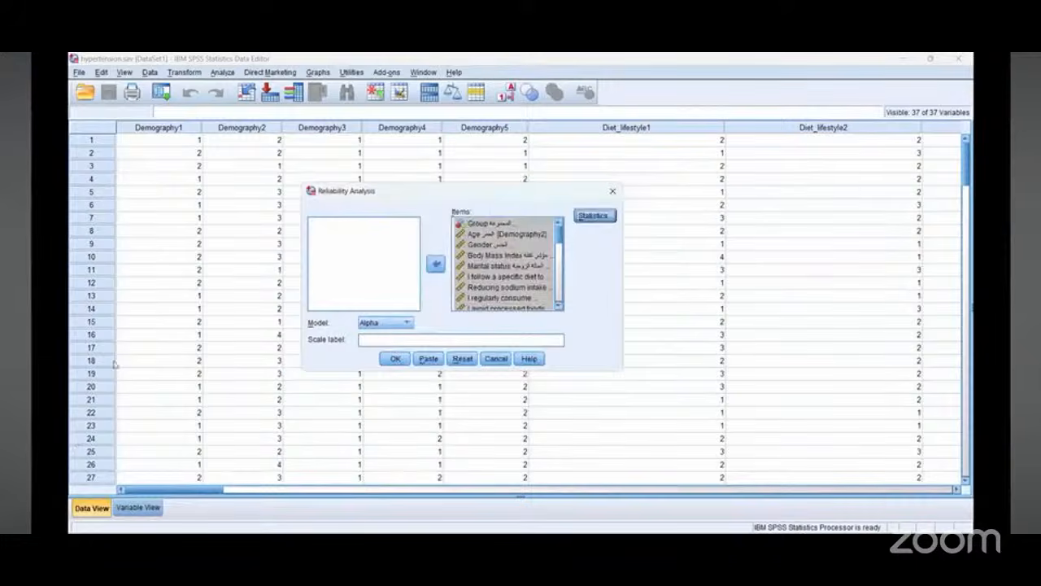
click(395, 358)
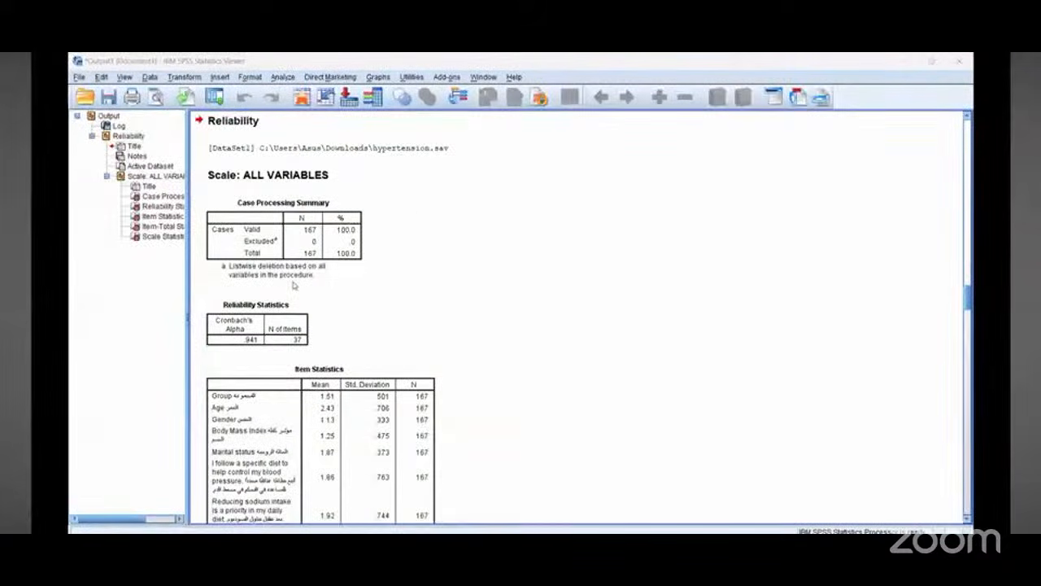
Step: Examine the Reliability Statistics table with Cronbach's Alpha in the output
mouse_move(294, 285)
mouse_down()
mouse_move(348, 332)
mouse_move(231, 352)
mouse_move(277, 324)
mouse_up()
mouse_move(218, 293)
mouse_down()
mouse_move(376, 307)
mouse_move(195, 289)
mouse_up()
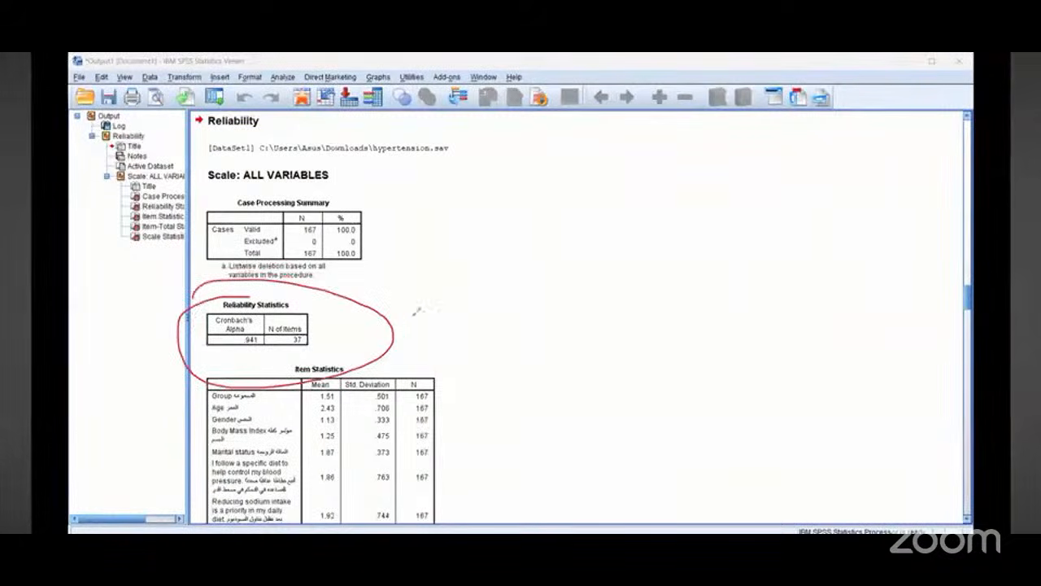
mouse_move(423, 311)
mouse_down()
mouse_move(439, 337)
mouse_move(424, 311)
mouse_up()
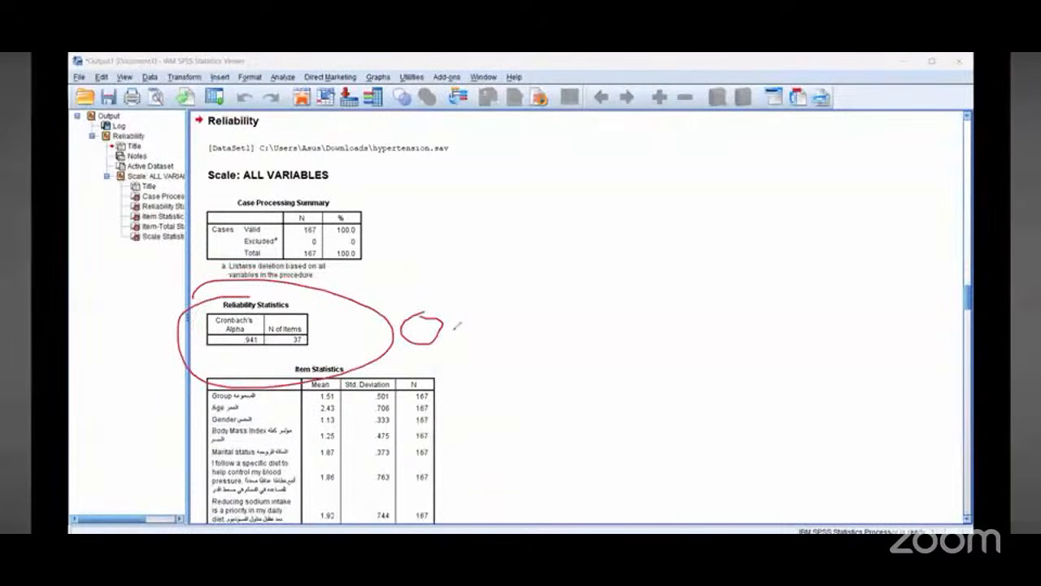
mouse_move(467, 322)
mouse_down()
mouse_move(493, 316)
mouse_move(480, 354)
mouse_up()
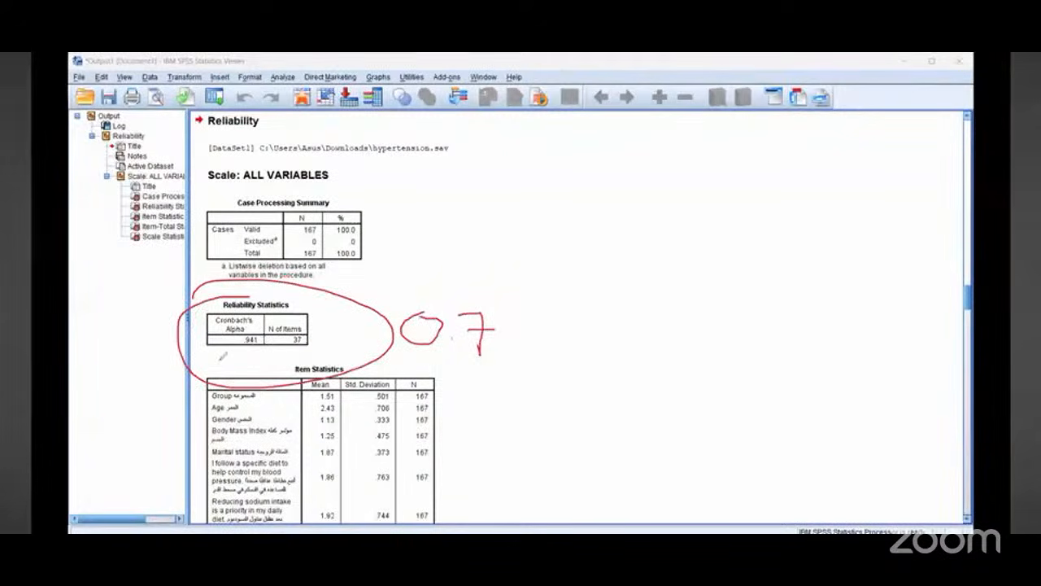
drag(218, 358, 312, 355)
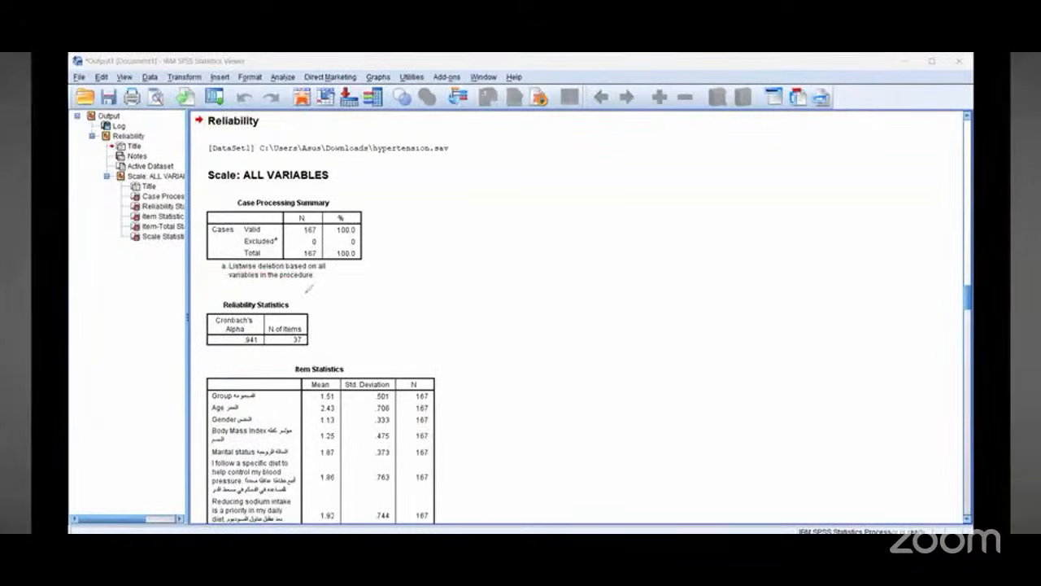
drag(314, 290, 322, 264)
Step: Place the Word questionnaire beside a new empty dataset and name its first variable Demography1
key(alt+Tab)
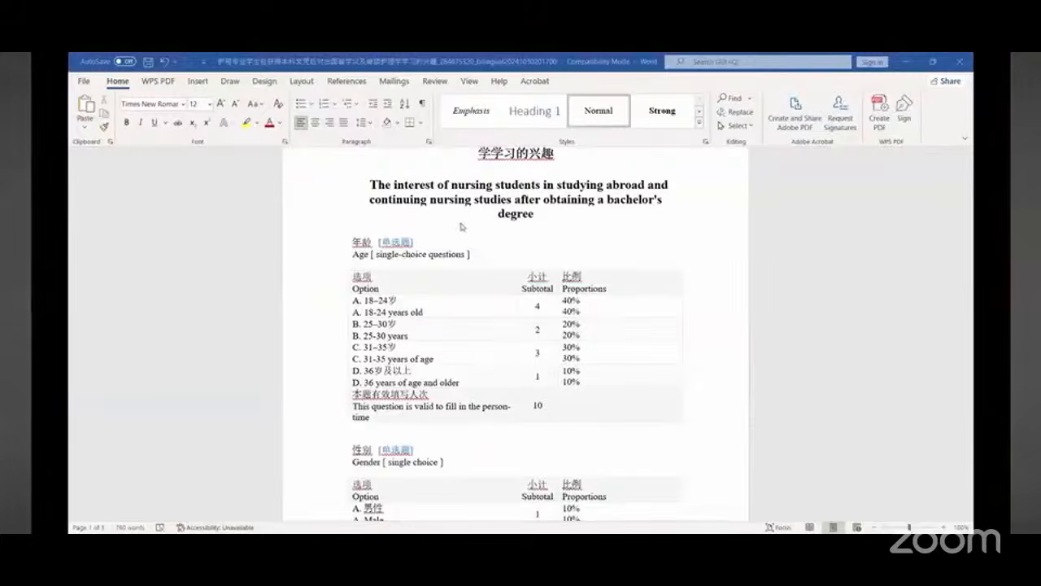
scroll(461, 226, up, 2)
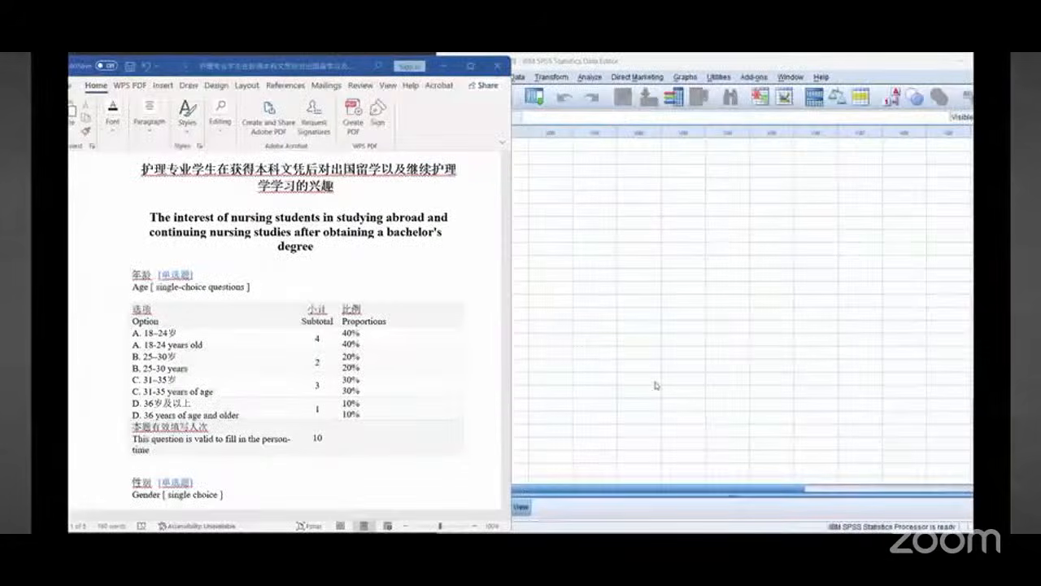
click(655, 382)
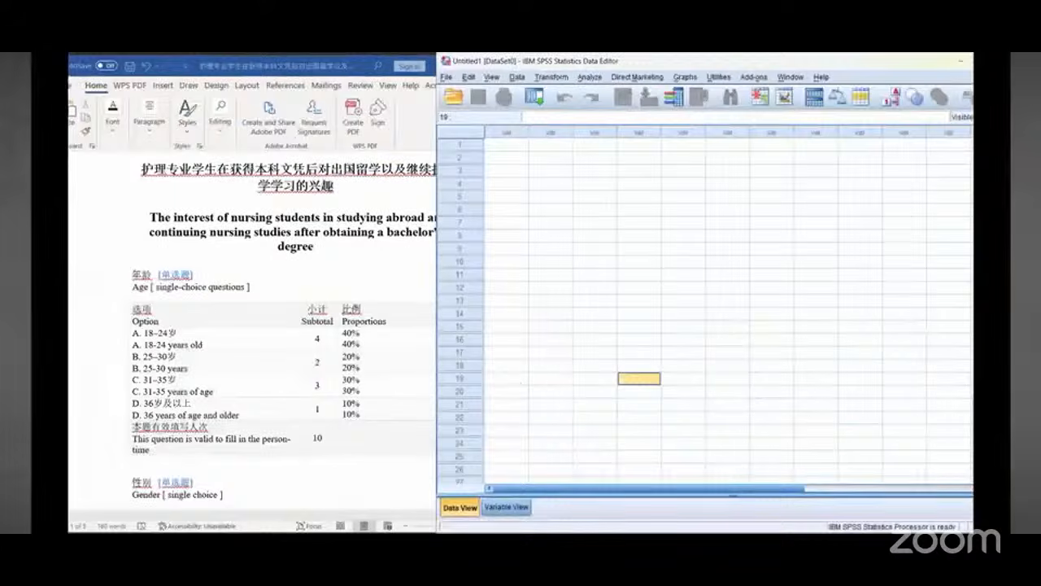
click(519, 509)
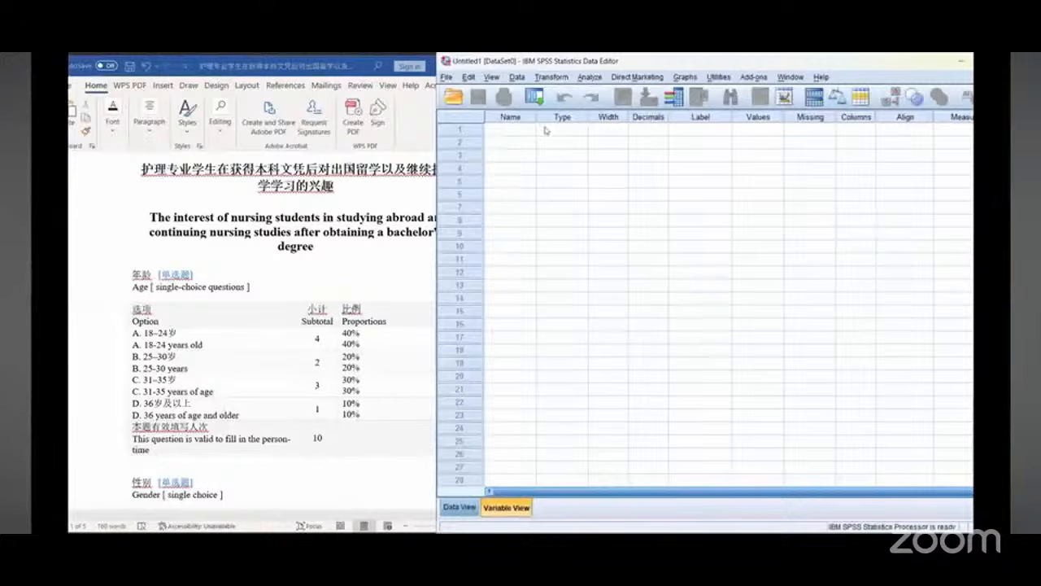
drag(535, 120, 601, 122)
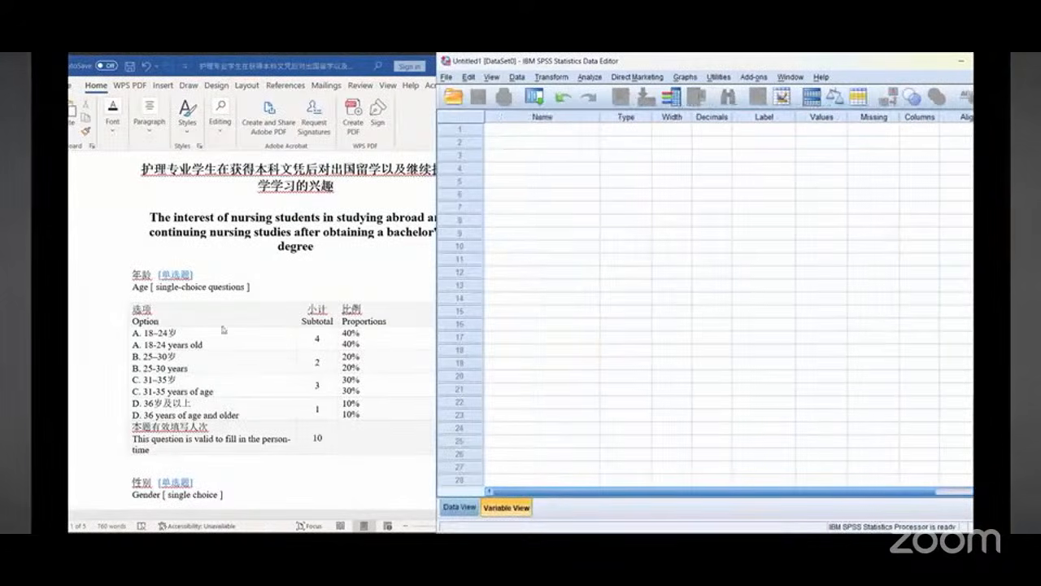
scroll(244, 321, down, 2)
scroll(245, 320, down, 1)
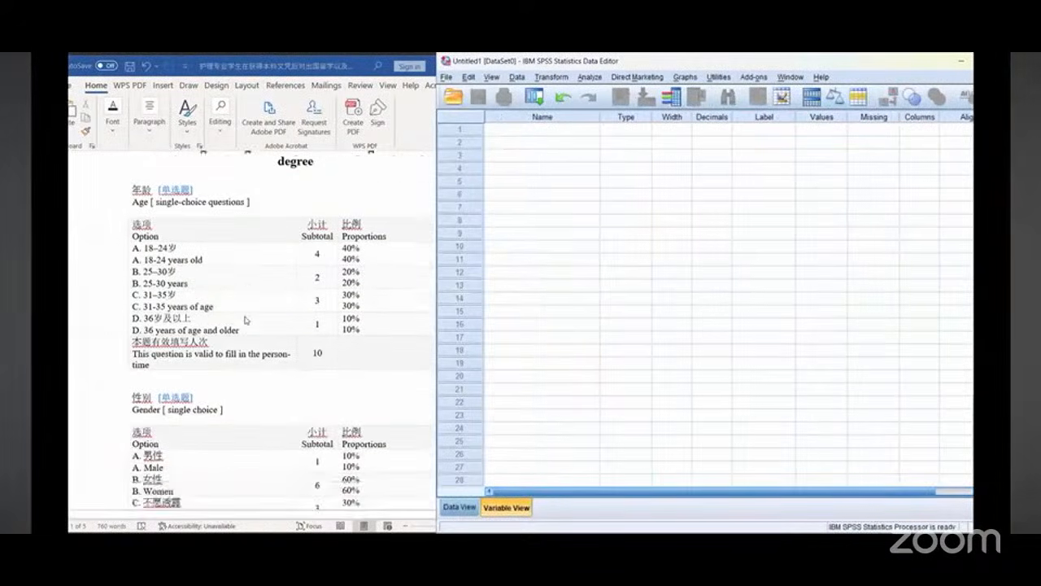
click(150, 259)
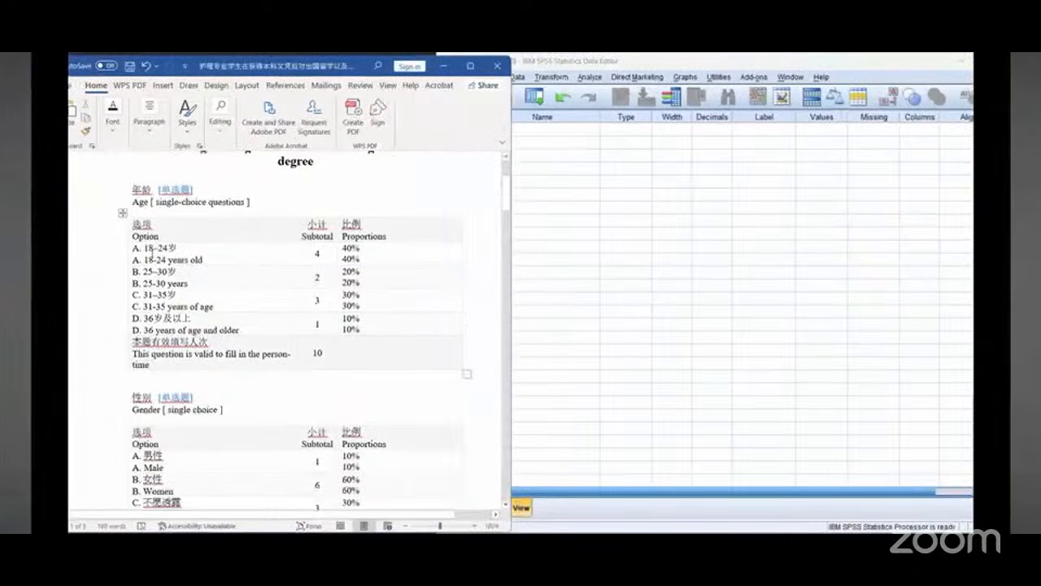
click(563, 132)
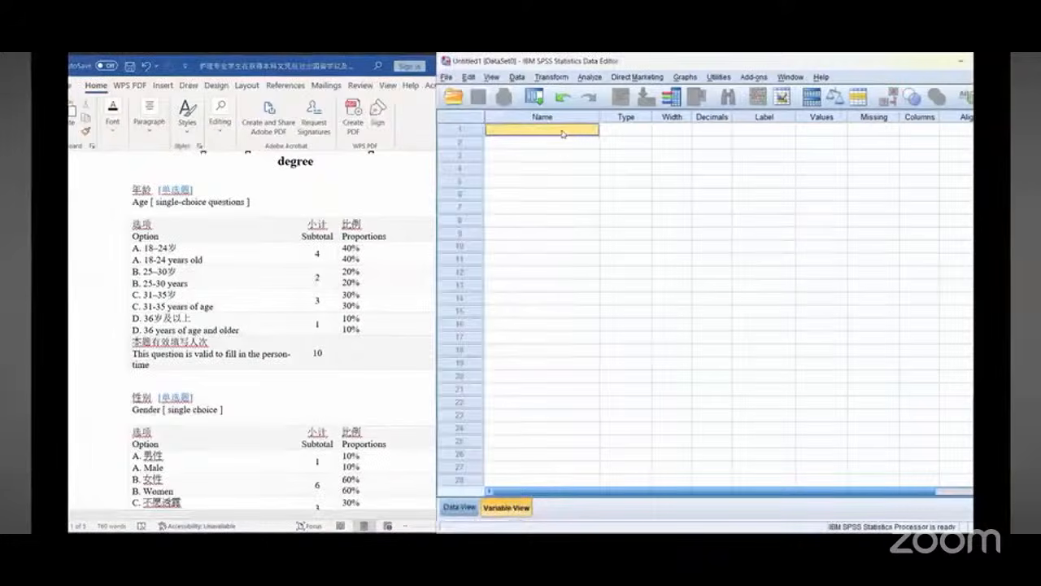
text(Demogra)
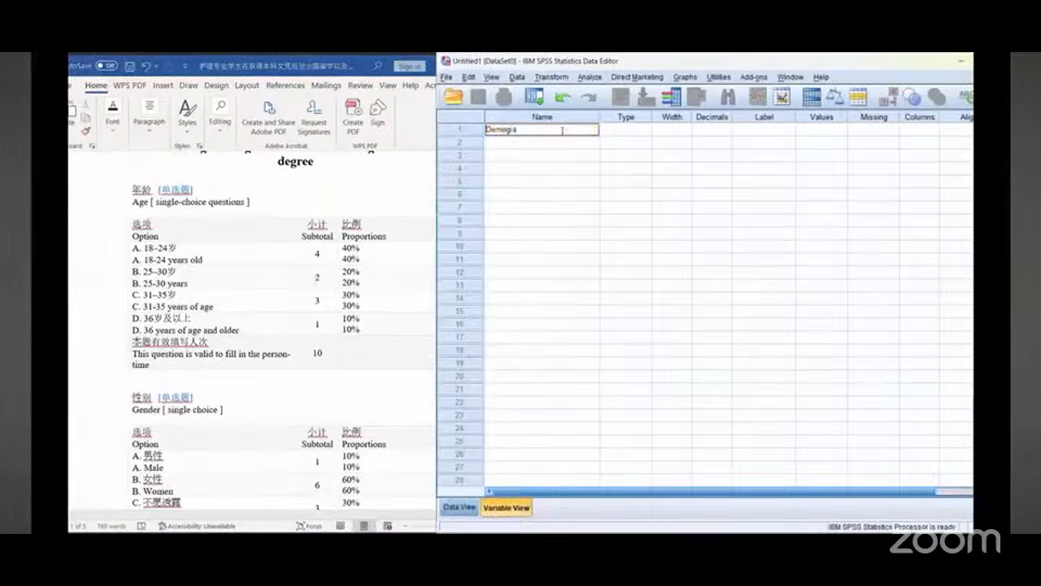
text(phy1)
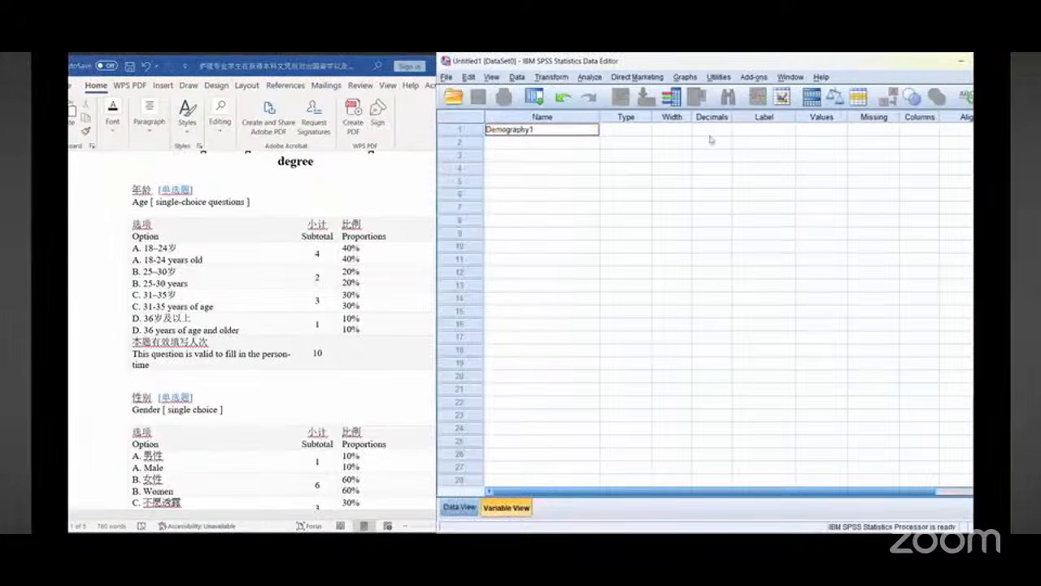
Step: Set the label of Demography1 to Age
click(762, 133)
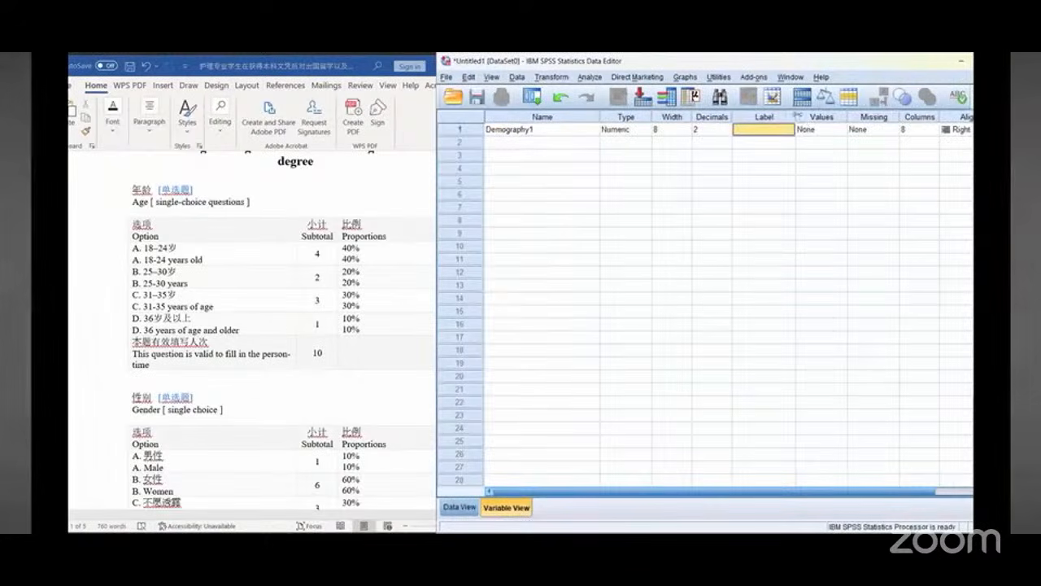
drag(797, 119, 850, 120)
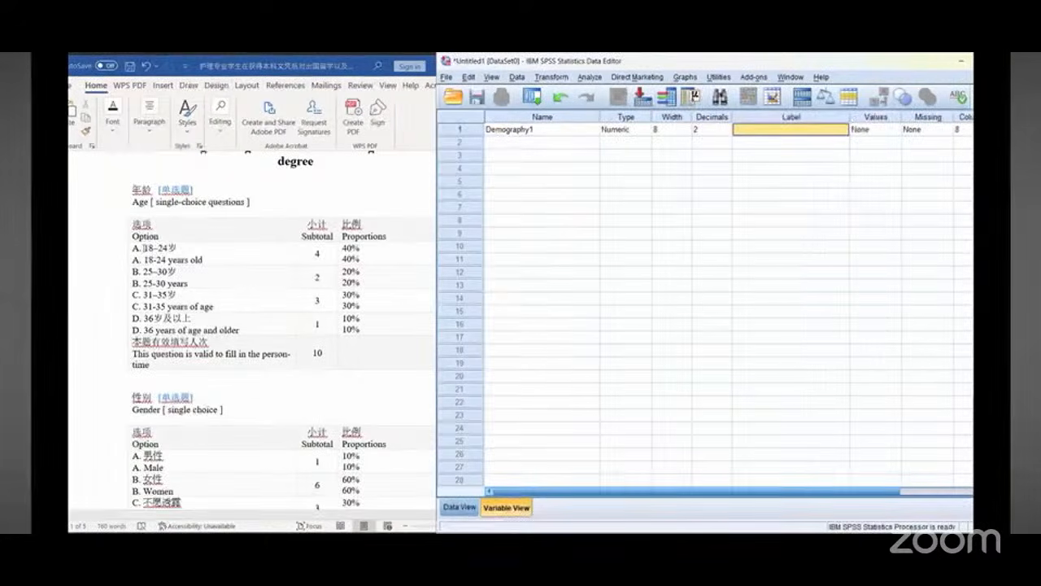
click(153, 253)
drag(144, 260, 204, 260)
key(super+c)
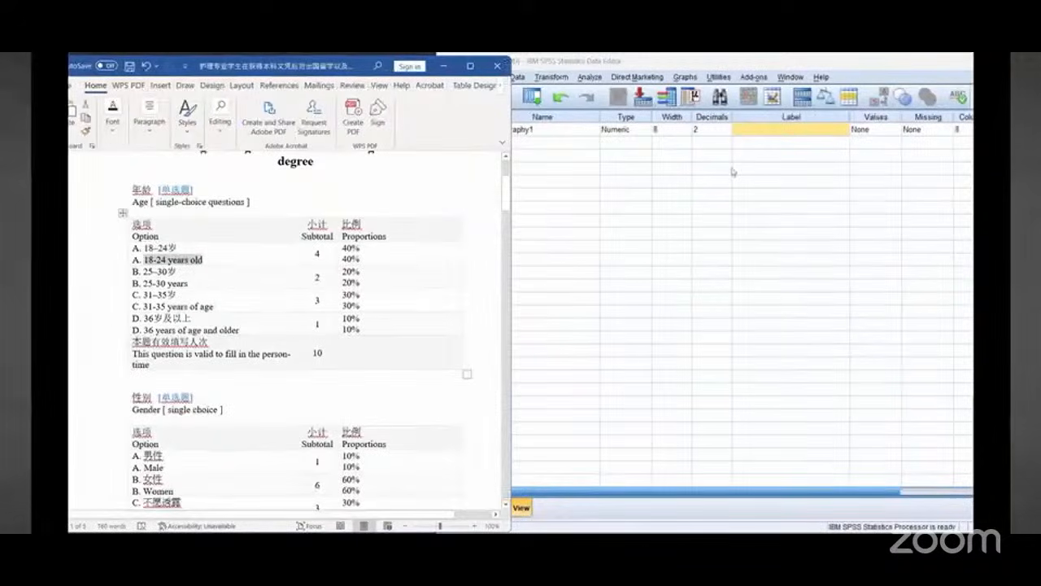
click(772, 130)
right_click(772, 130)
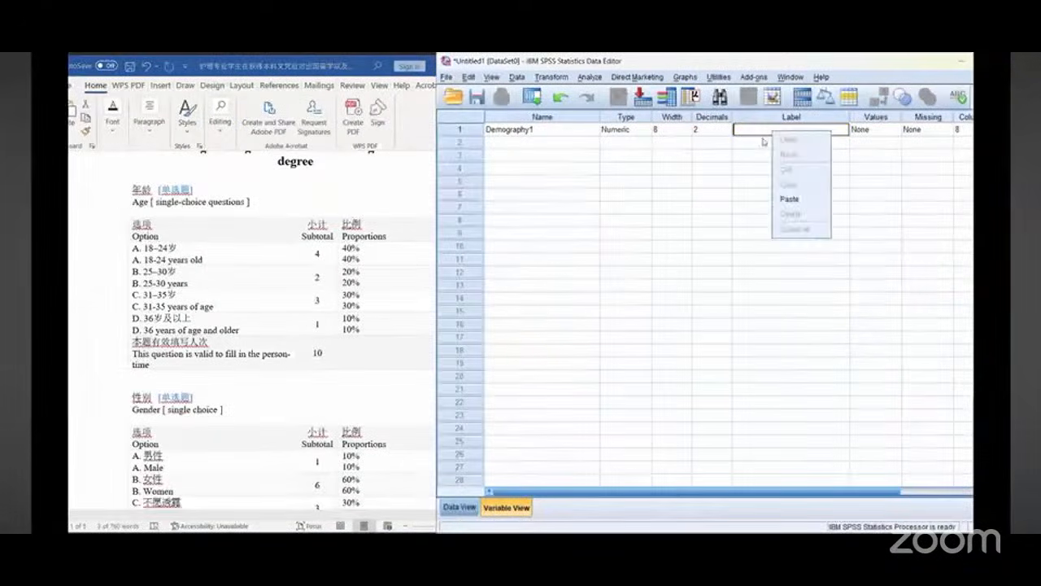
click(776, 198)
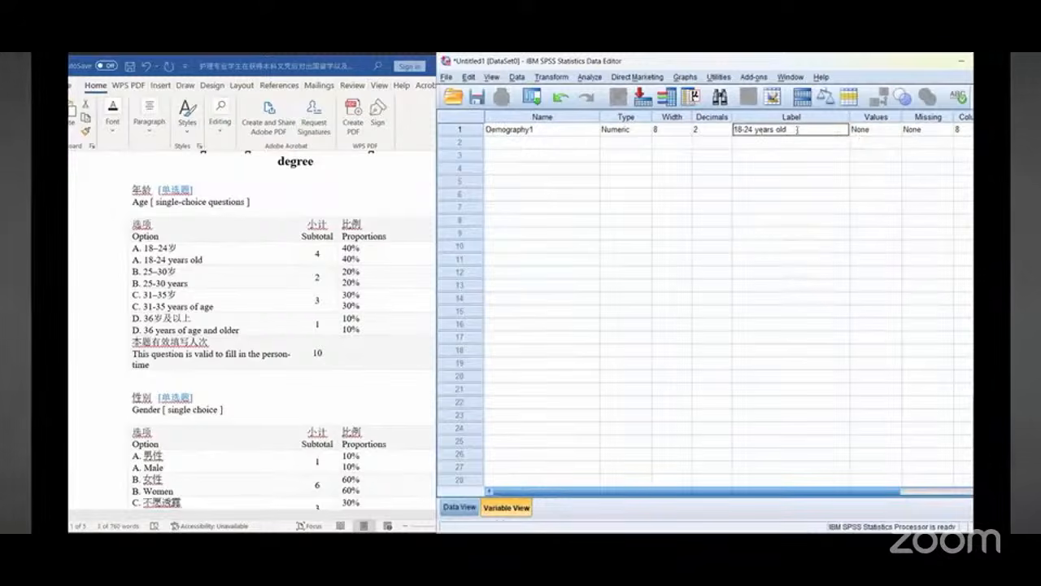
drag(799, 130, 729, 132)
key(super+c)
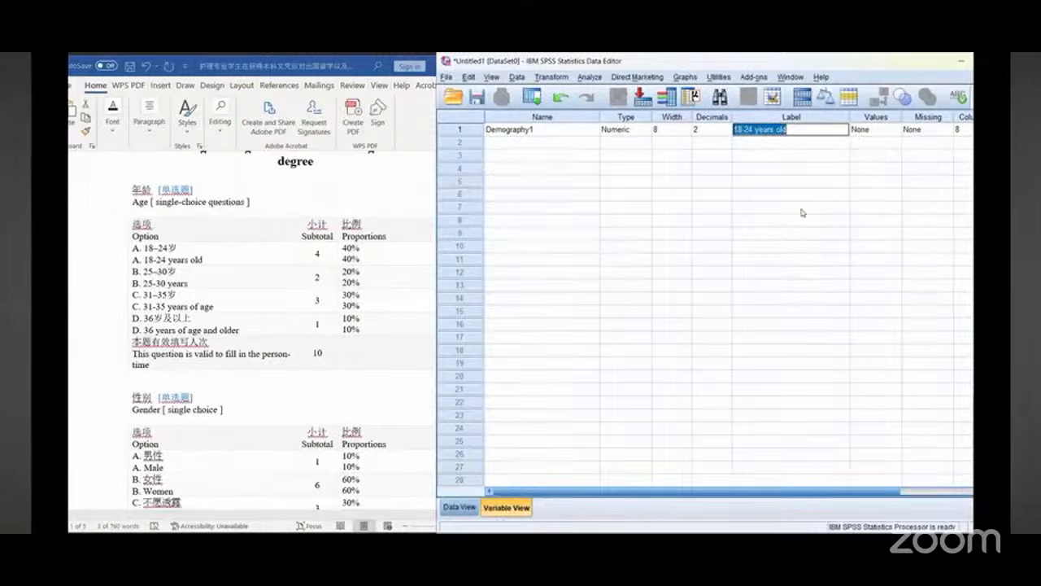
text(Age)
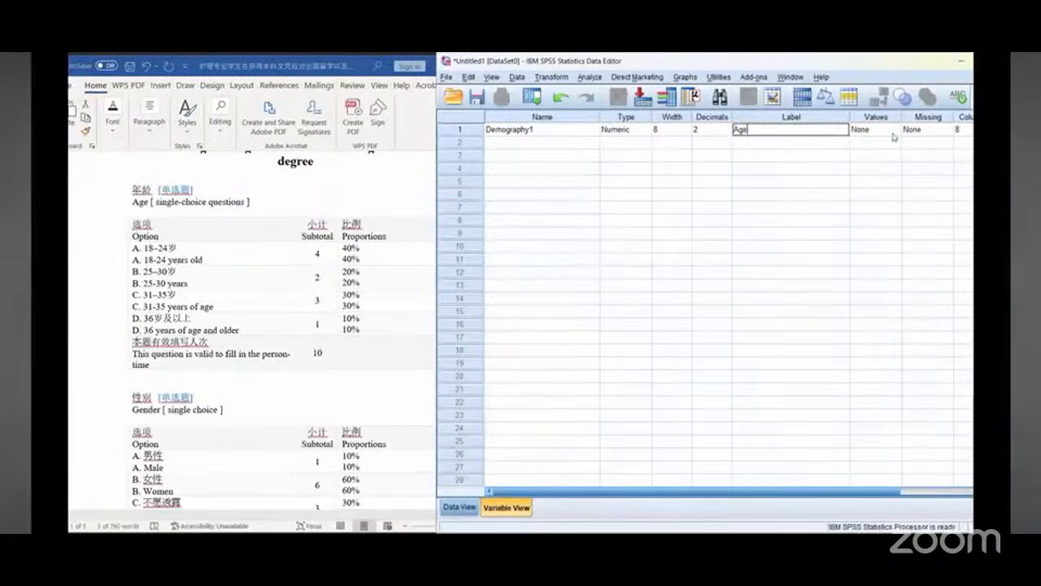
Step: Open Demography1's value labels and add value 1 labelled 18-24 years old, copied from the questionnaire
click(893, 133)
click(893, 131)
right_click(664, 268)
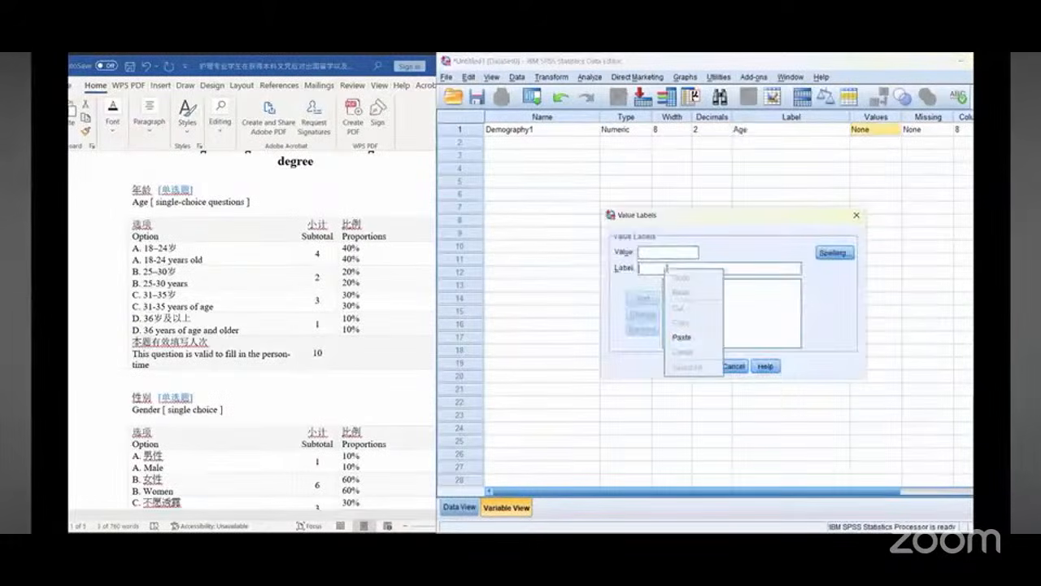
click(682, 337)
click(667, 251)
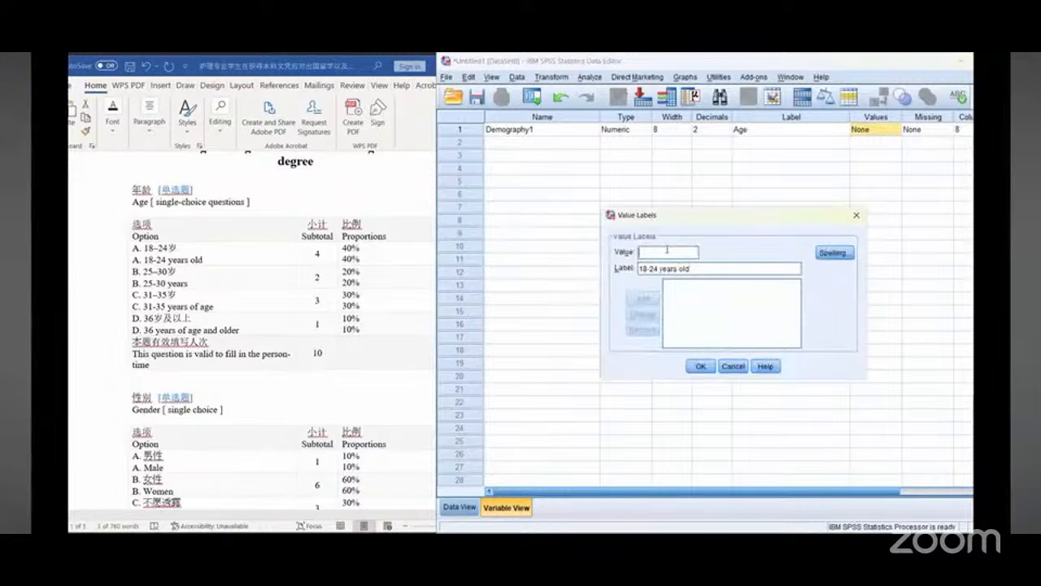
text(1)
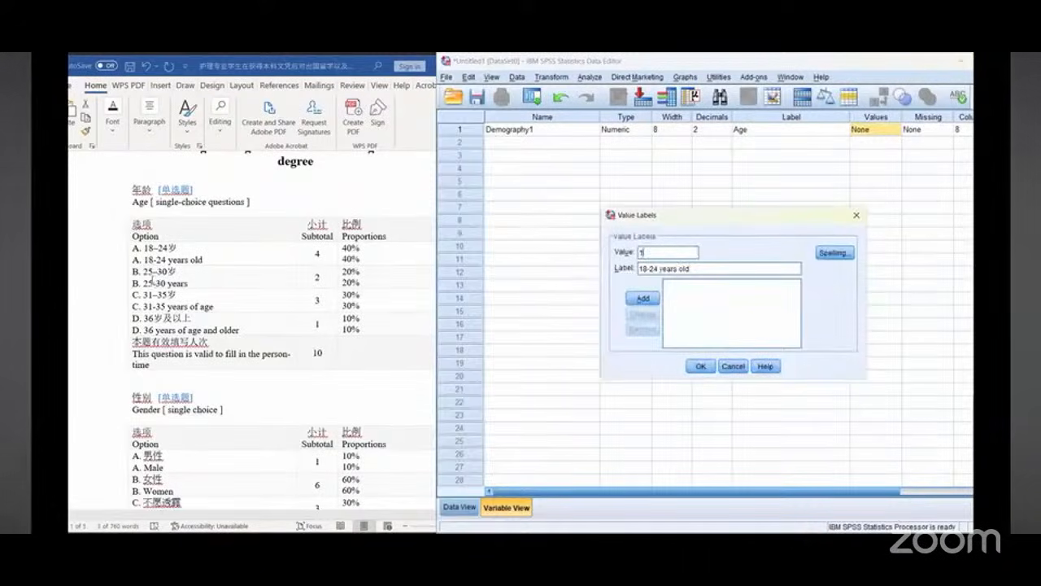
click(153, 280)
drag(143, 283, 184, 285)
key(super+c)
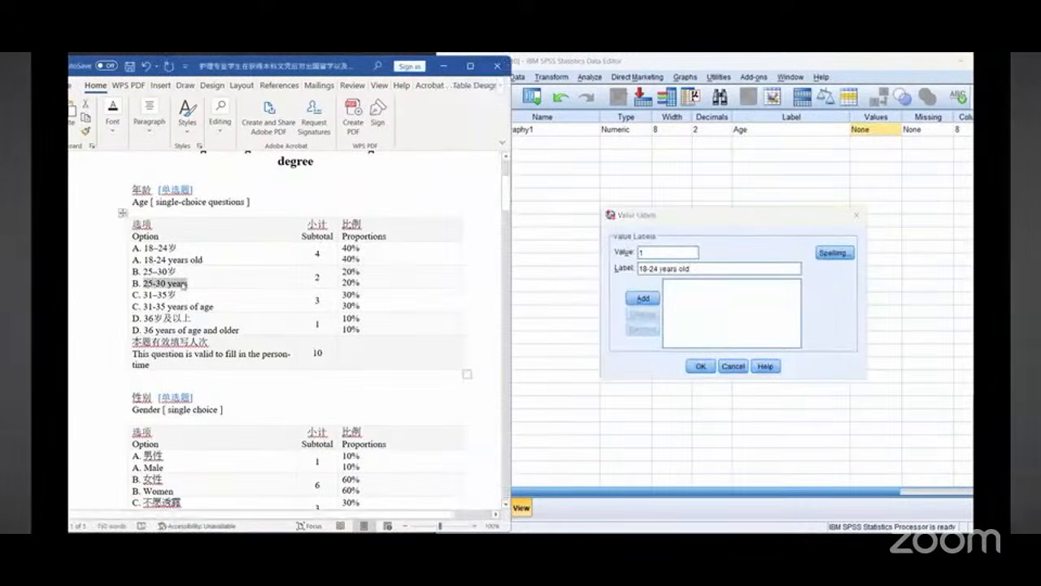
click(642, 298)
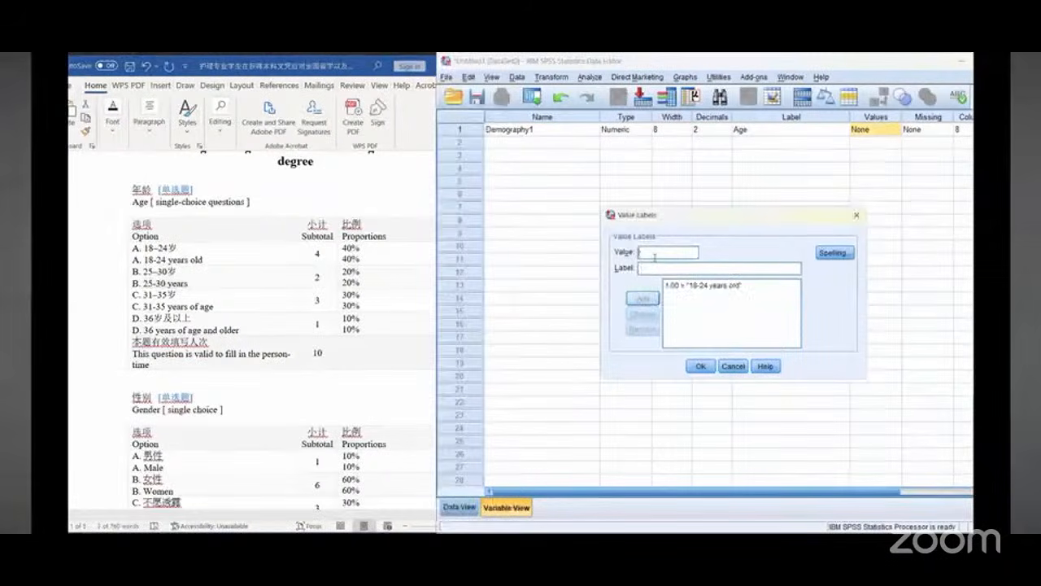
Step: Add value 2 labelled 25-30 years to Demography1's value labels
text(2)
right_click(656, 269)
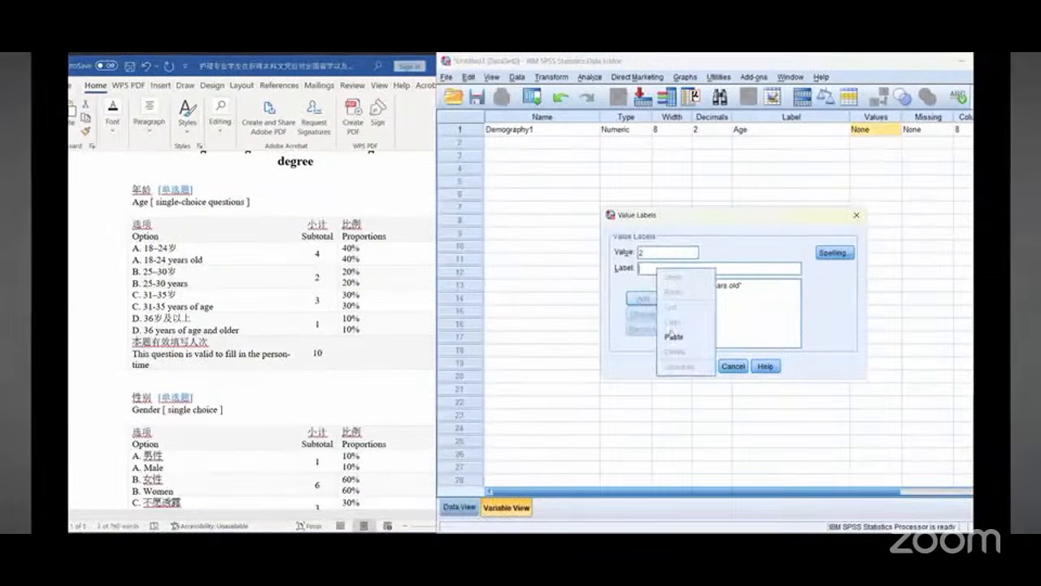
click(672, 360)
click(643, 299)
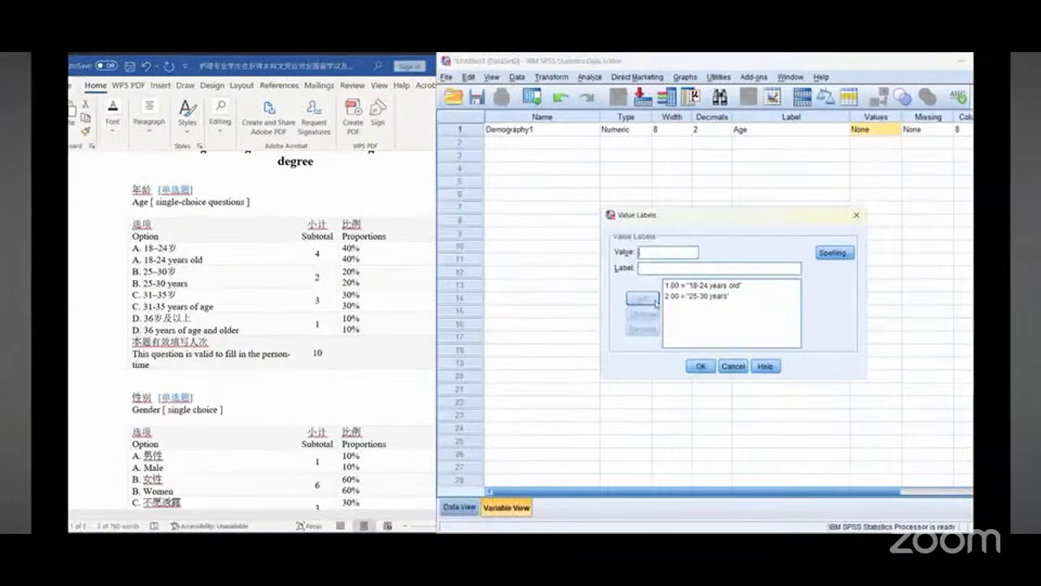
Step: Copy the 31-35 years of age option from the questionnaire and add it as value 3
click(171, 283)
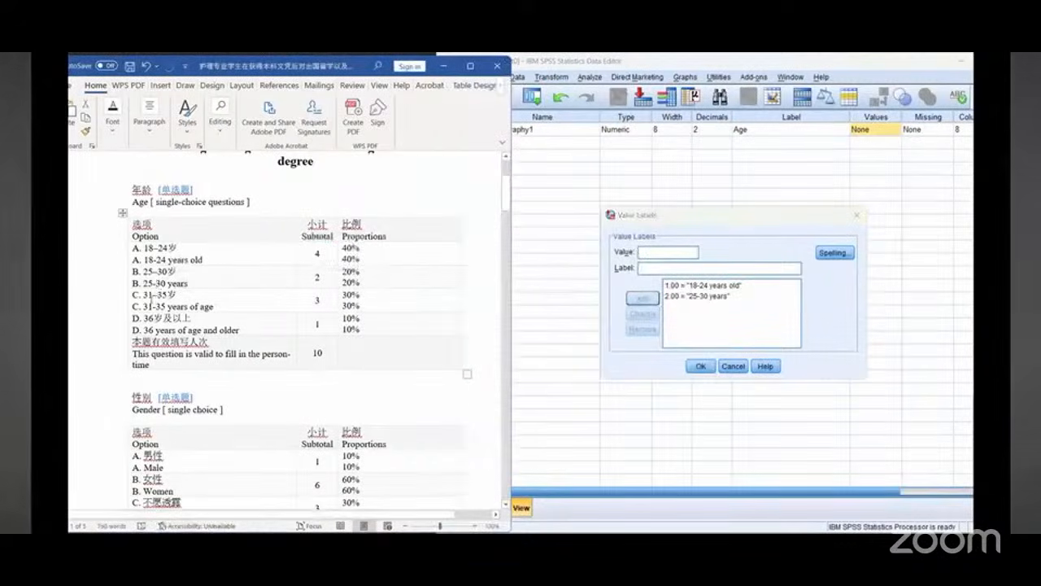
drag(144, 306, 213, 307)
key(super+c)
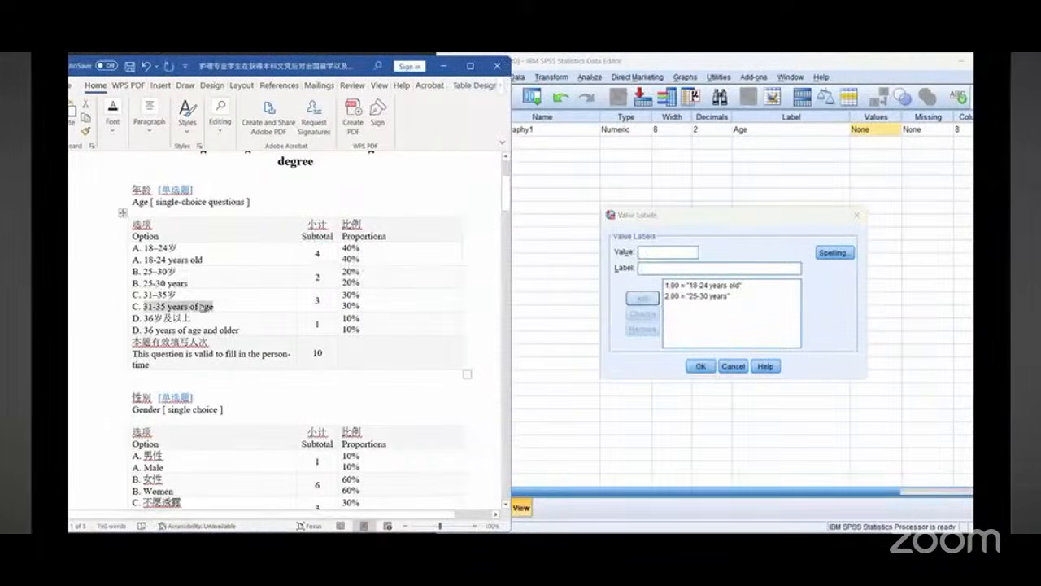
right_click(201, 307)
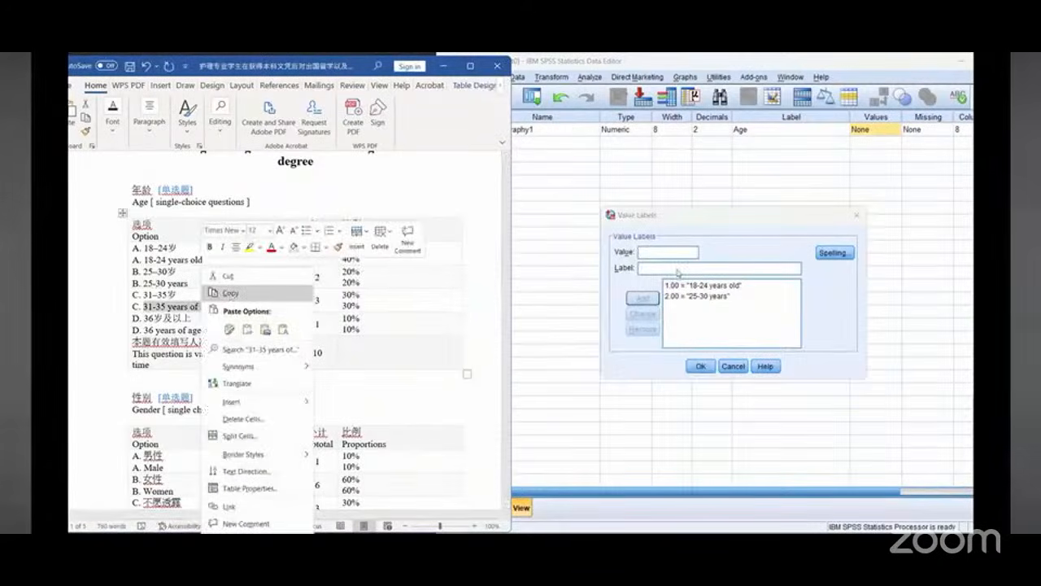
right_click(678, 272)
click(697, 335)
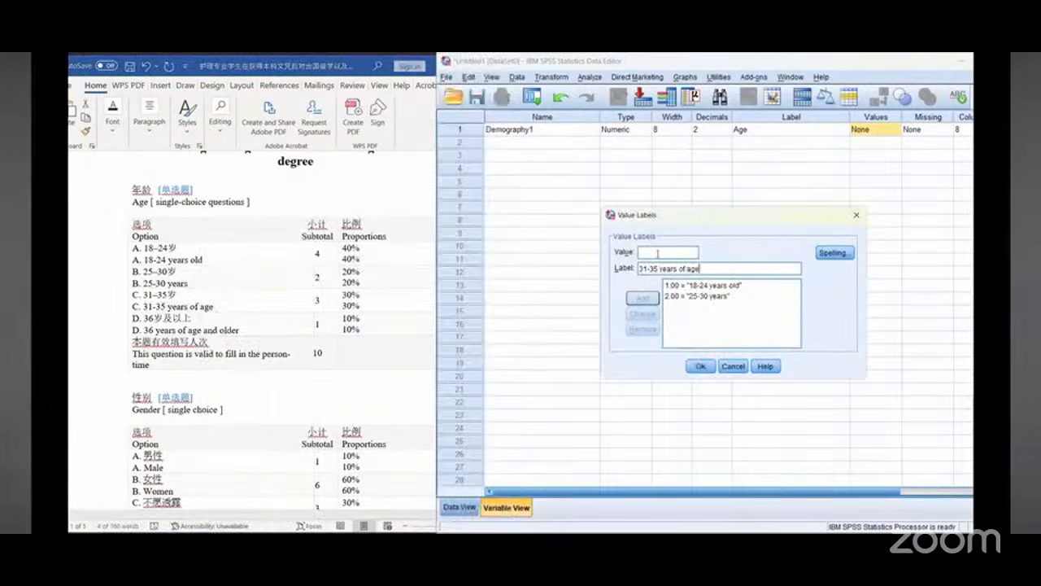
click(657, 253)
text(3)
click(642, 298)
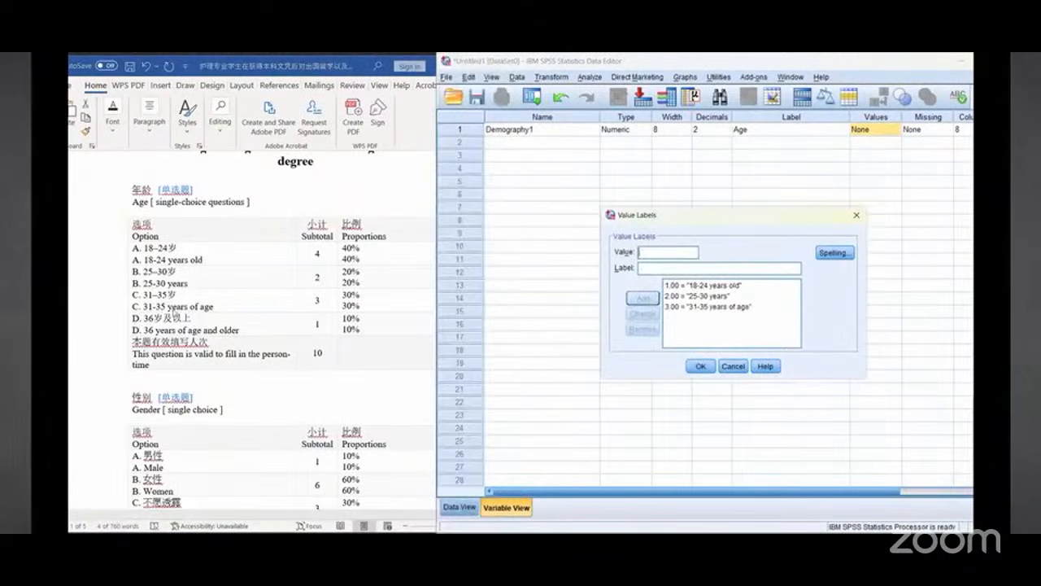
Step: Copy the 36 years of age and older option, add it as value 4, and close the value labels dialog
click(174, 313)
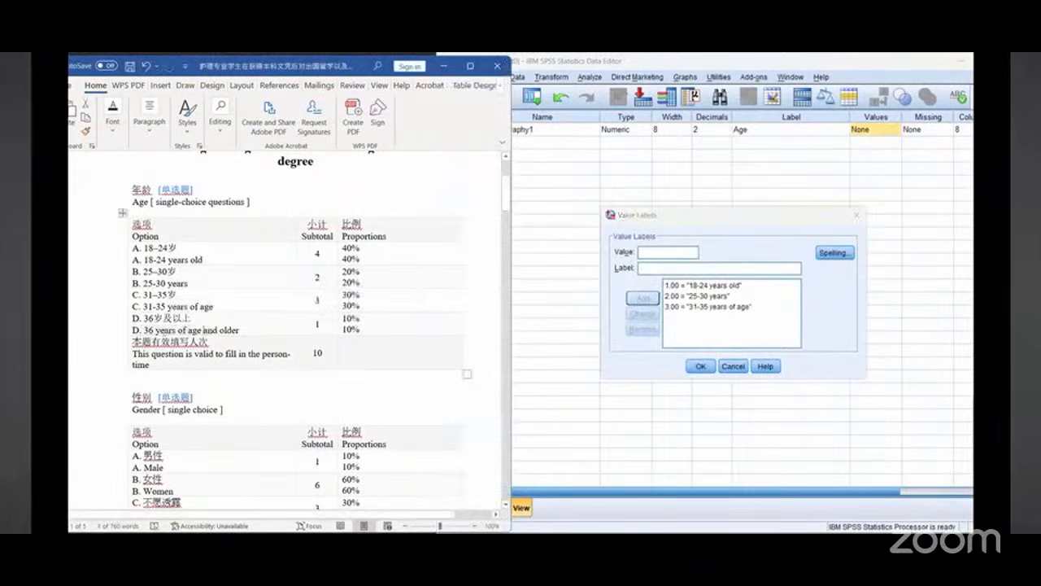
drag(144, 330, 231, 332)
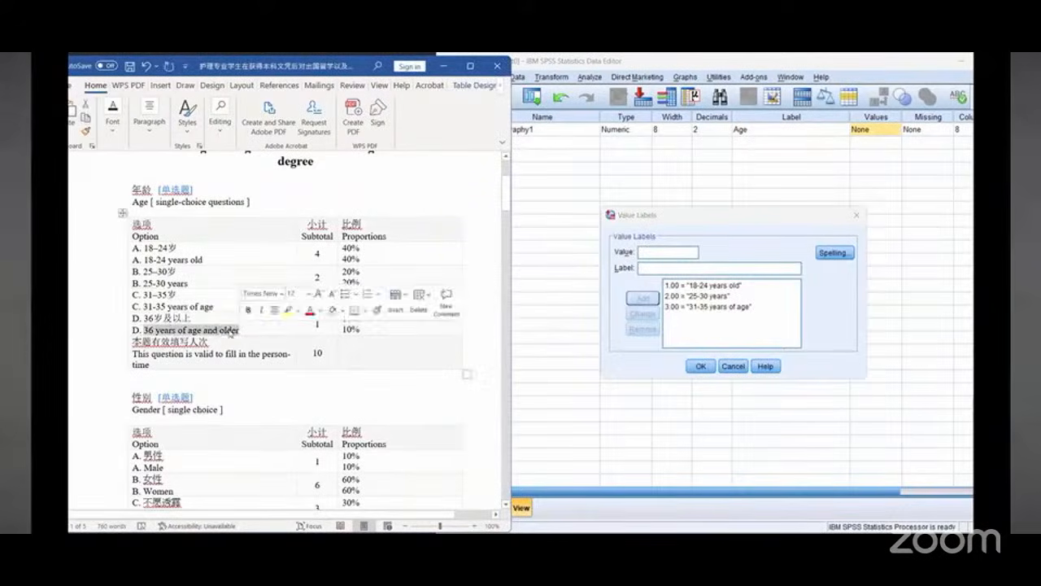
key(ctrl+c)
right_click(231, 331)
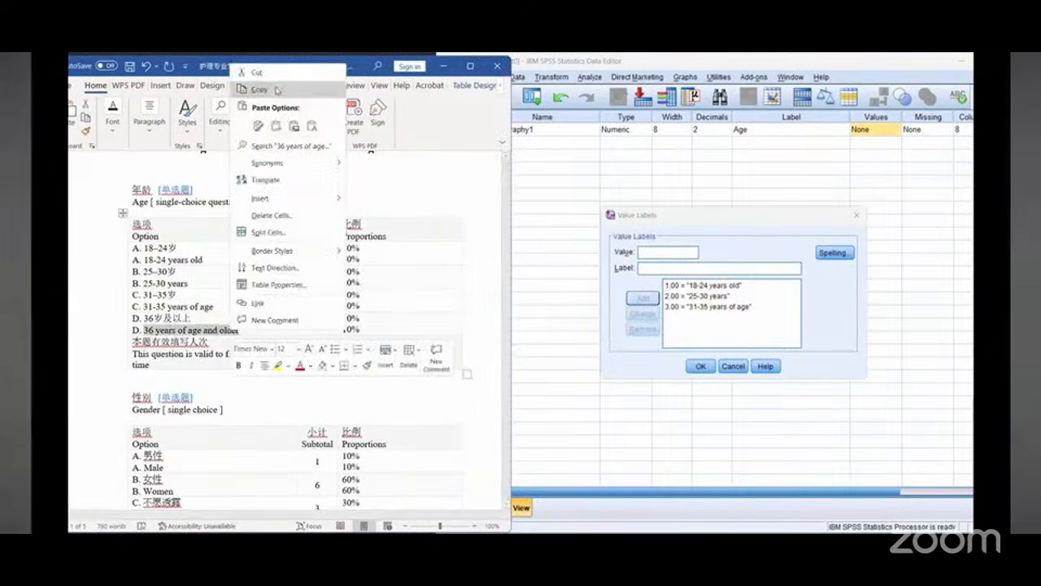
click(275, 91)
right_click(674, 271)
click(685, 335)
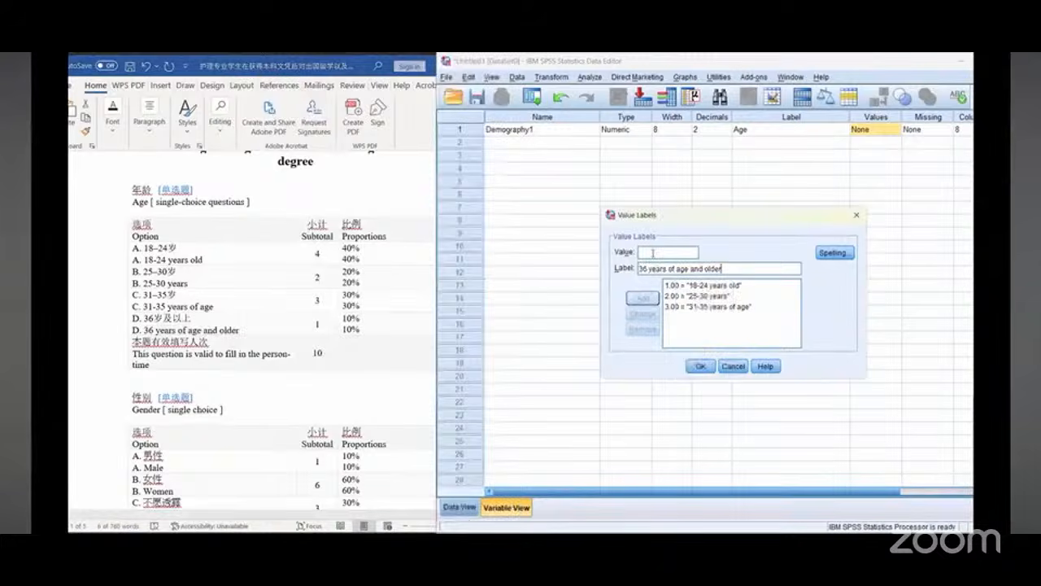
click(653, 253)
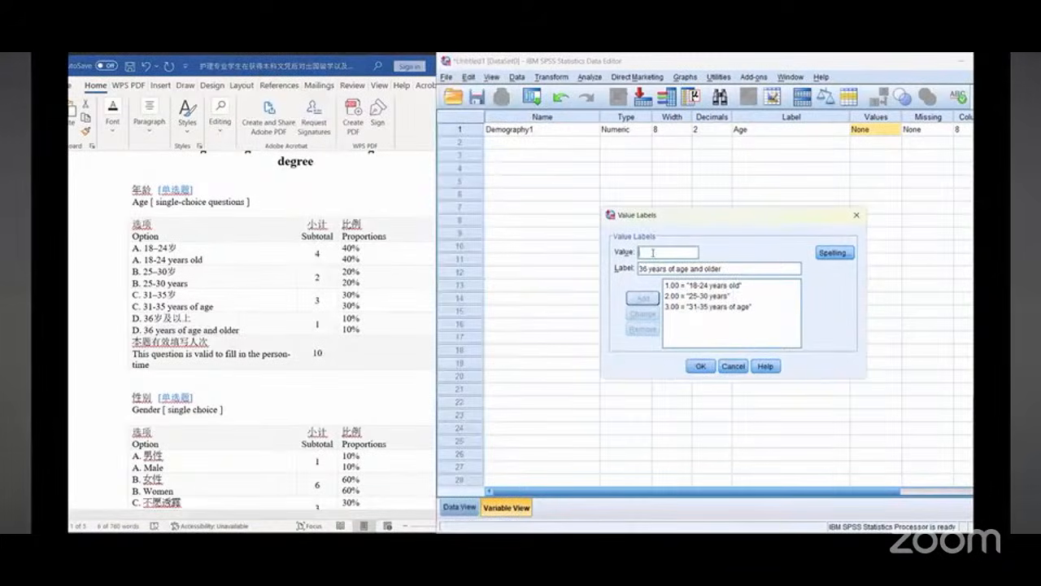
text(4)
click(644, 298)
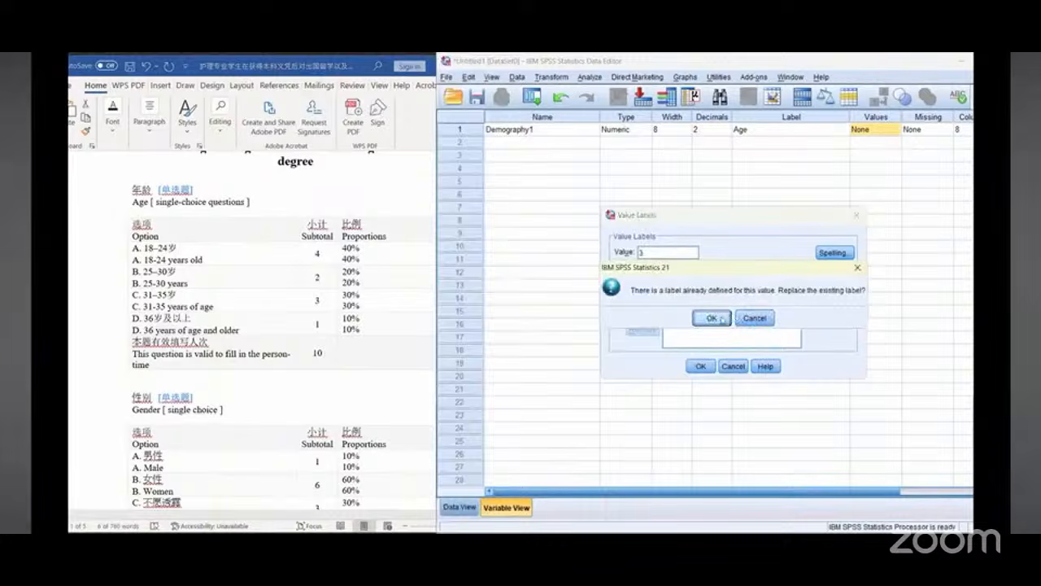
click(711, 318)
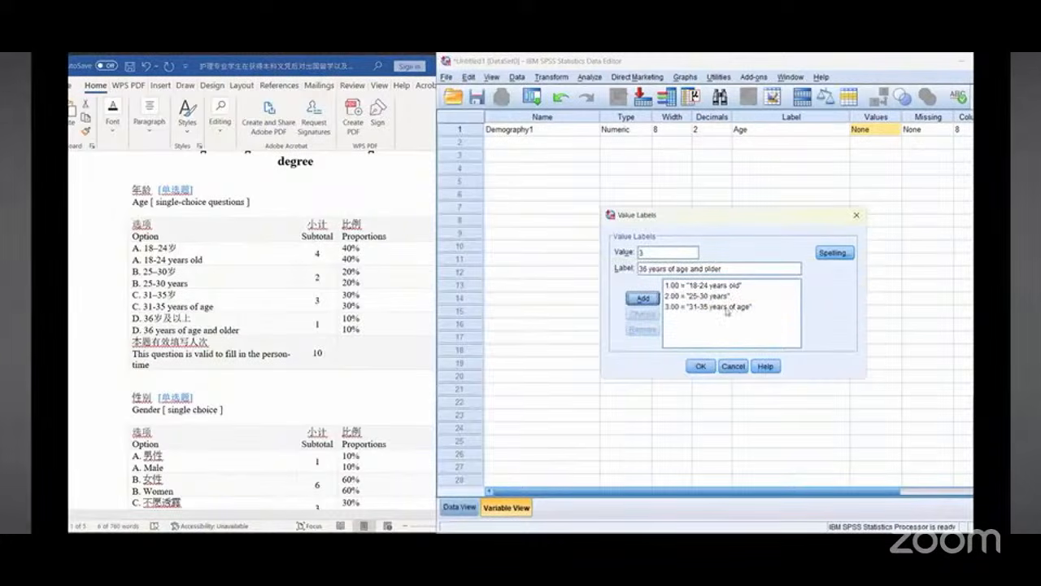
click(652, 253)
key(BackSpace)
text(4)
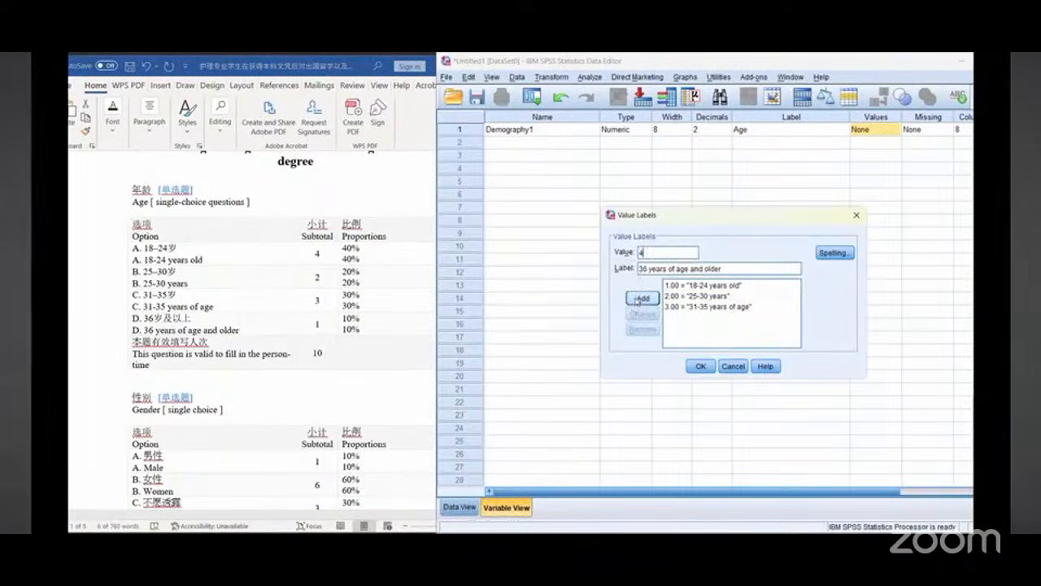
click(640, 299)
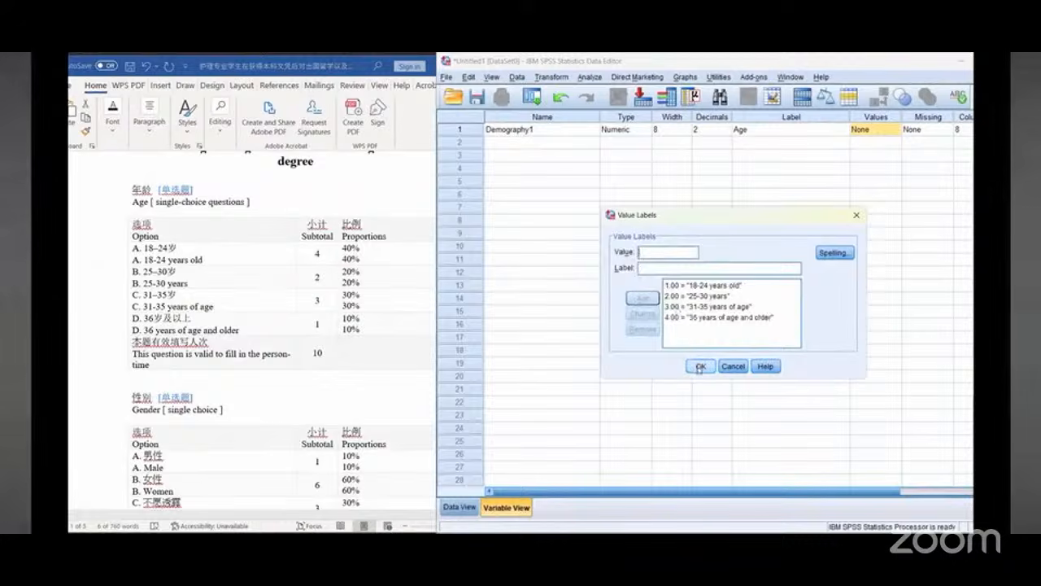
click(699, 367)
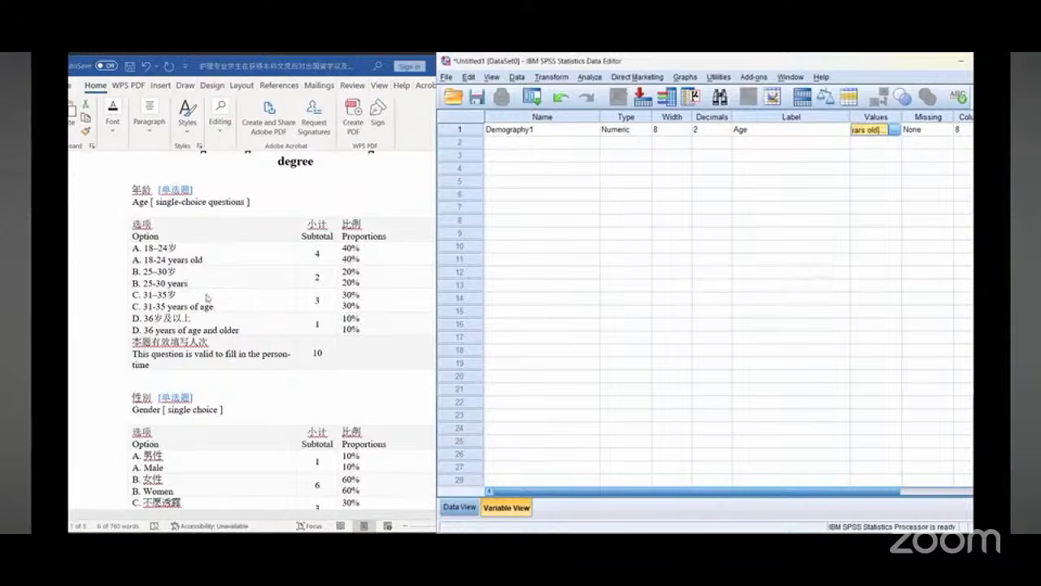
Step: Name the second variable Demography2
scroll(187, 298, down, 3)
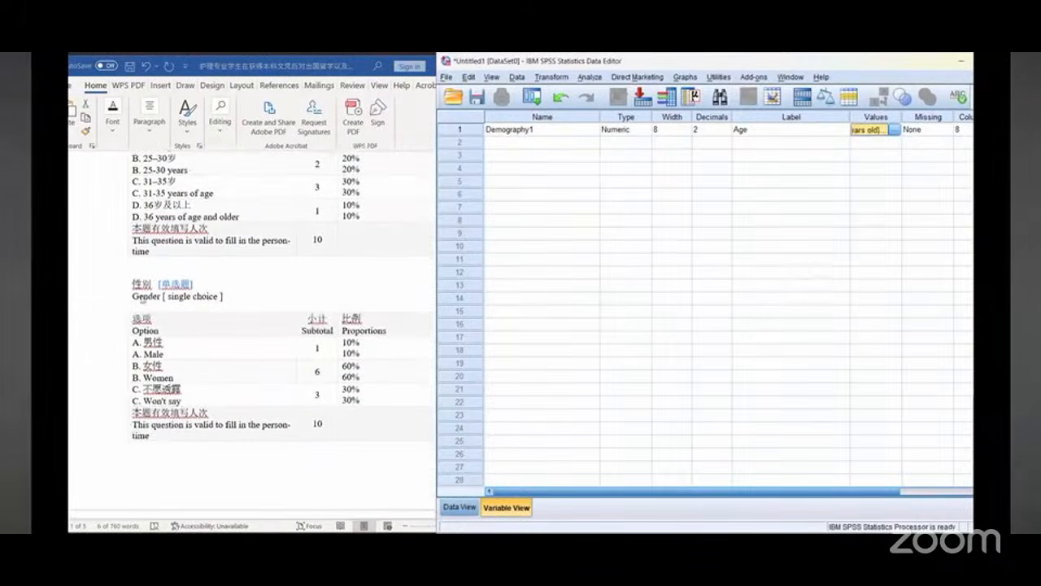
click(505, 142)
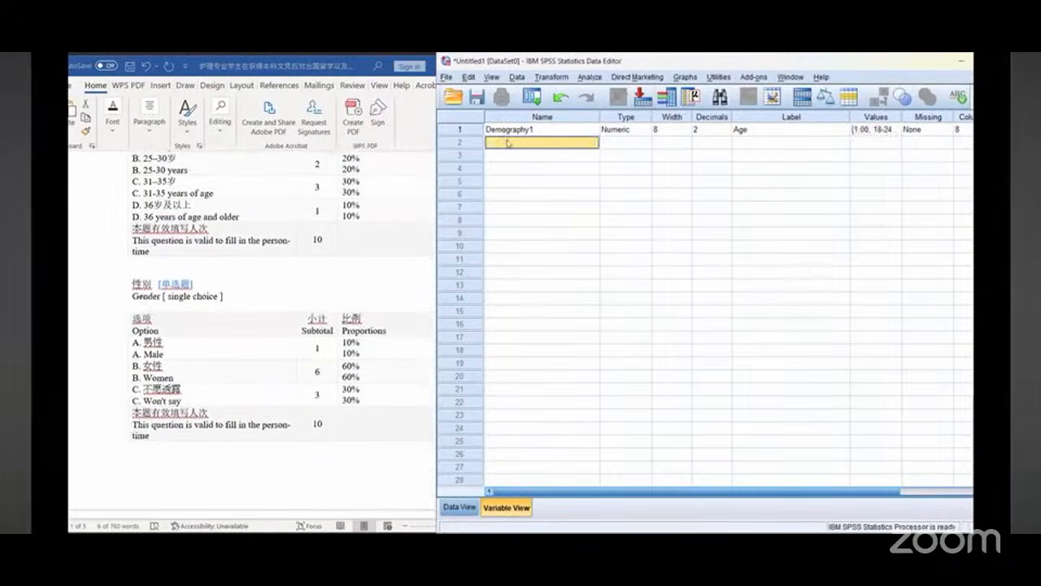
text(Demog)
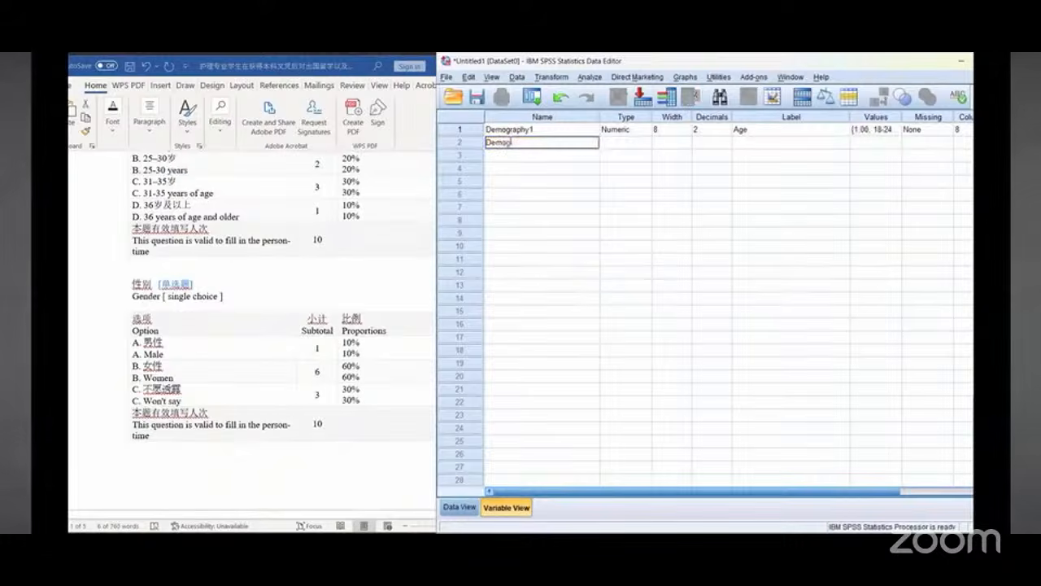
text(raphy2)
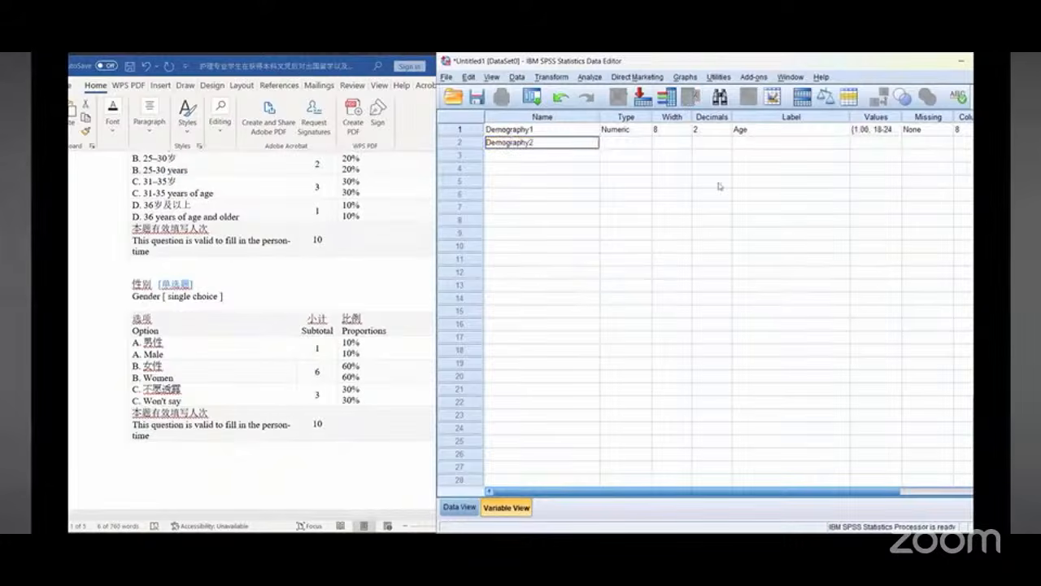
Step: Set Demography2's label to Gender
click(765, 144)
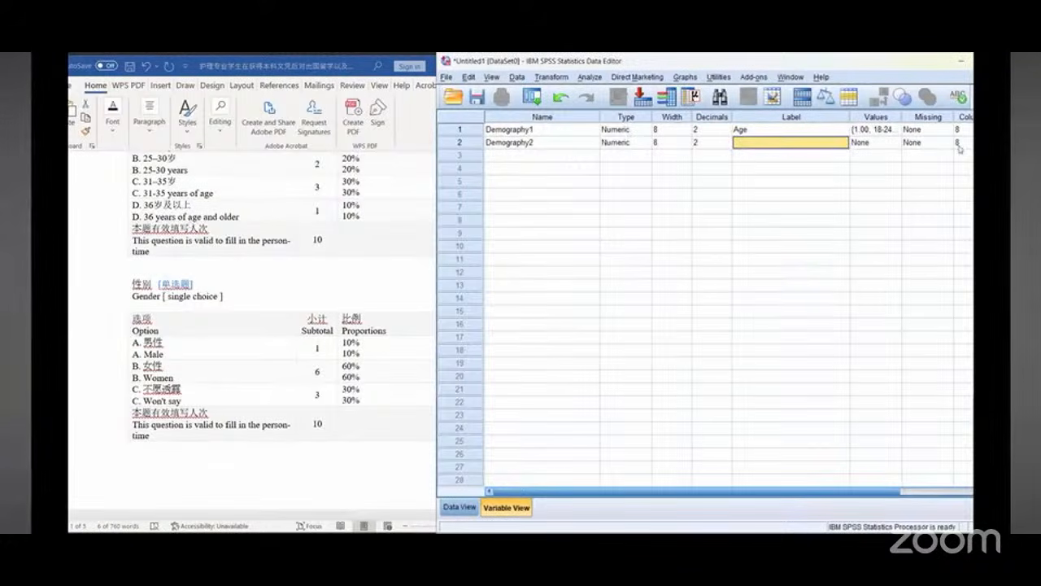
click(773, 143)
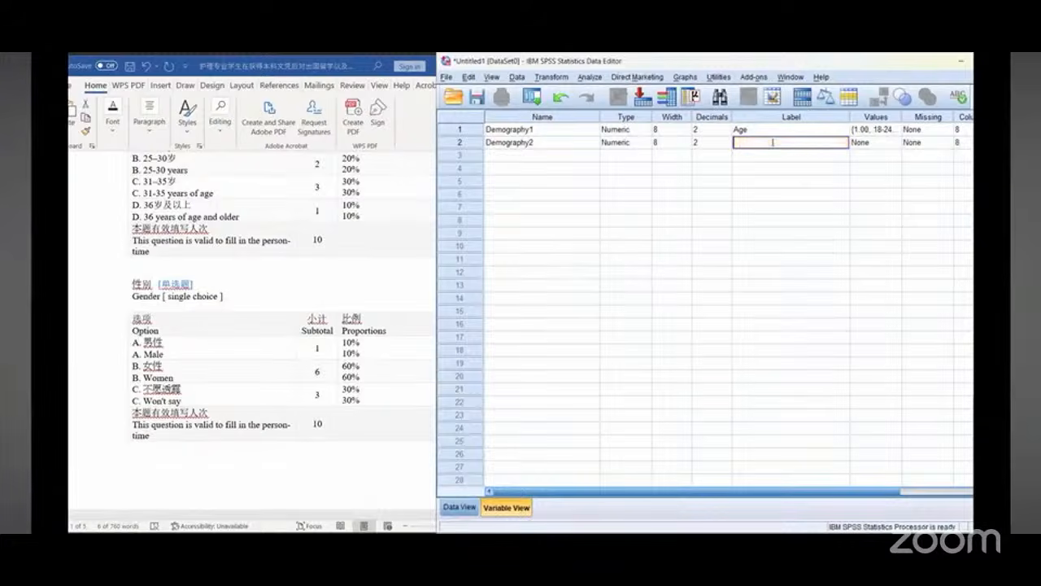
text(Gender)
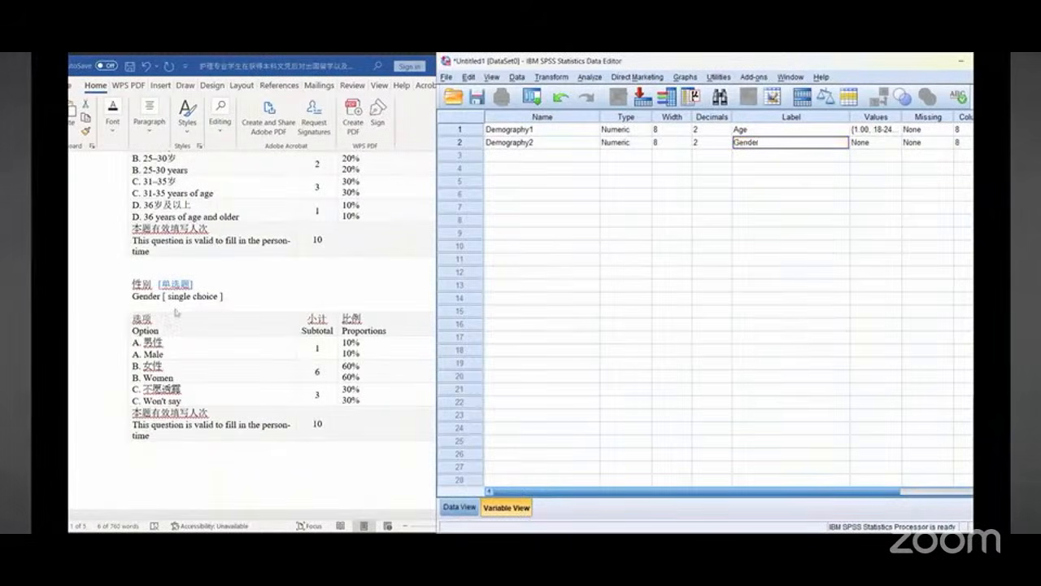
click(154, 342)
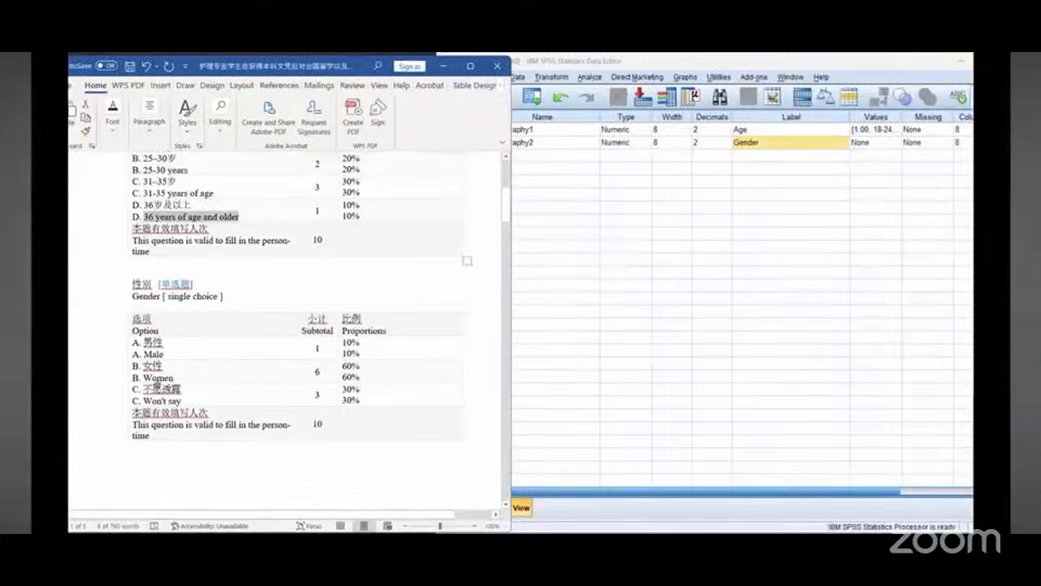
Step: Open Demography2's value labels and add value 1 labelled Male
click(898, 144)
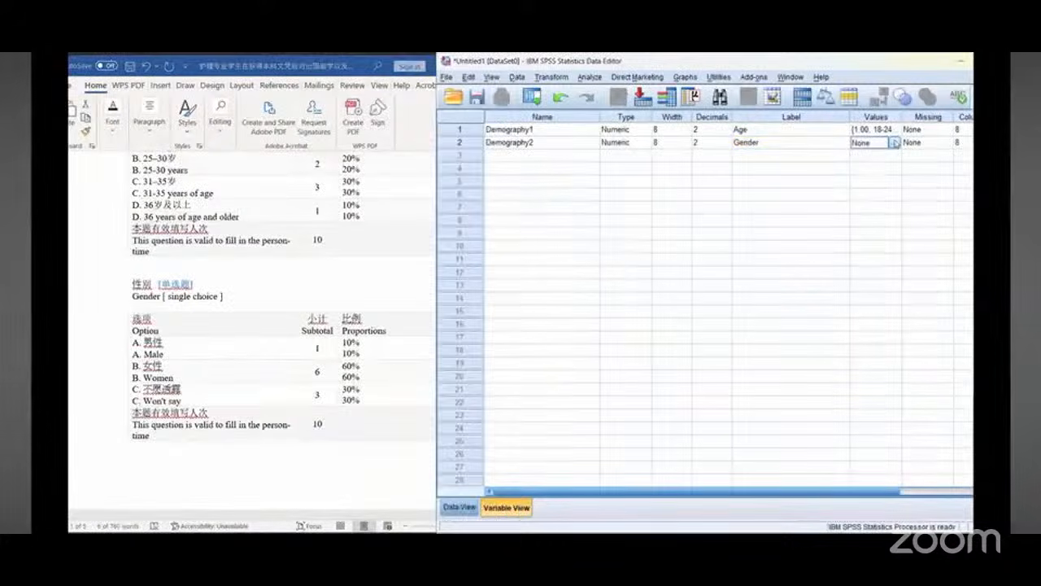
click(898, 144)
text(1)
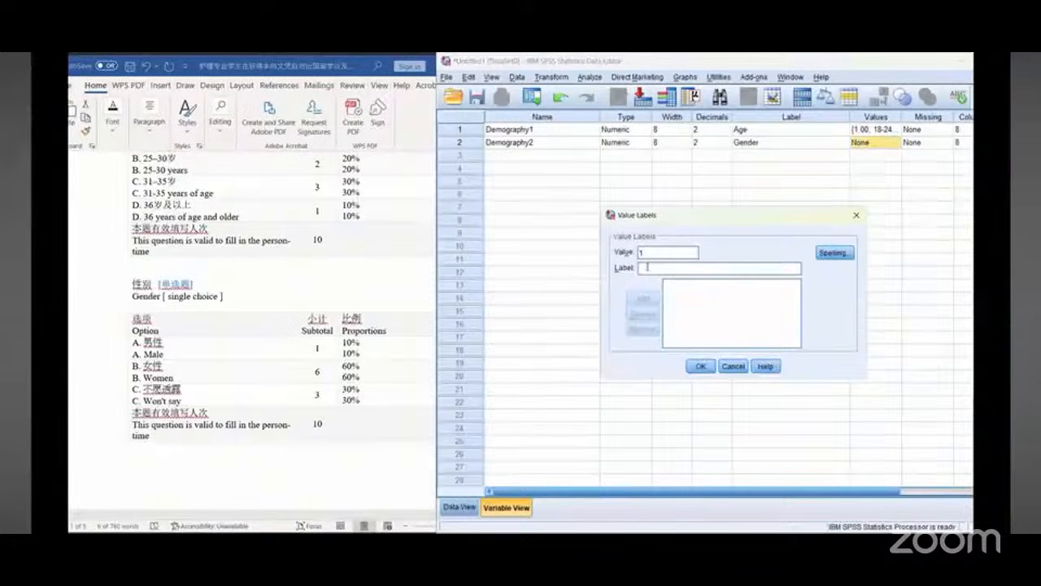
click(647, 267)
text(Male)
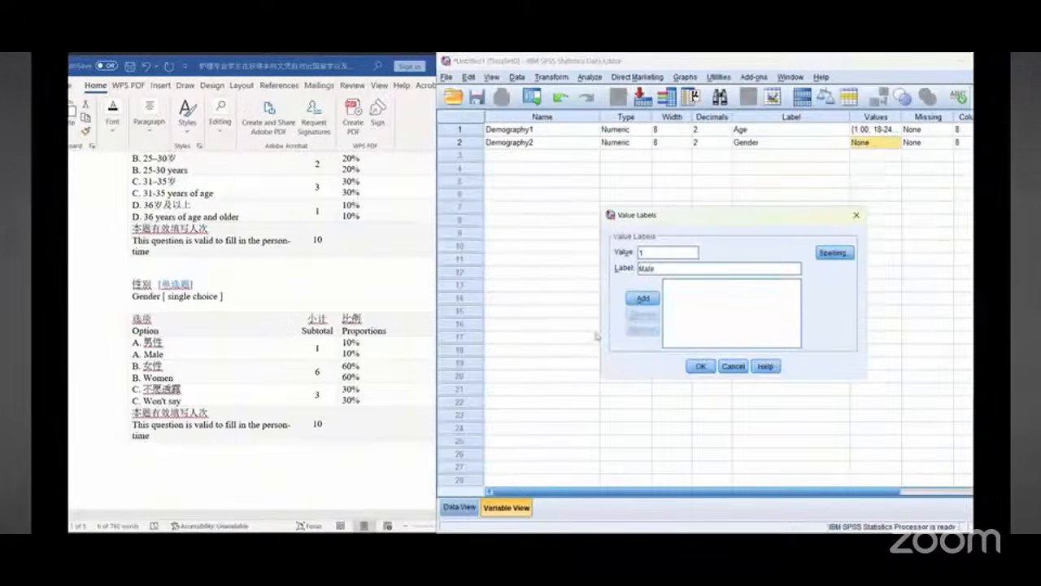
key(Return)
Step: Add value 2 labelled Women to Demography2's value labels and close the dialog
text(2)
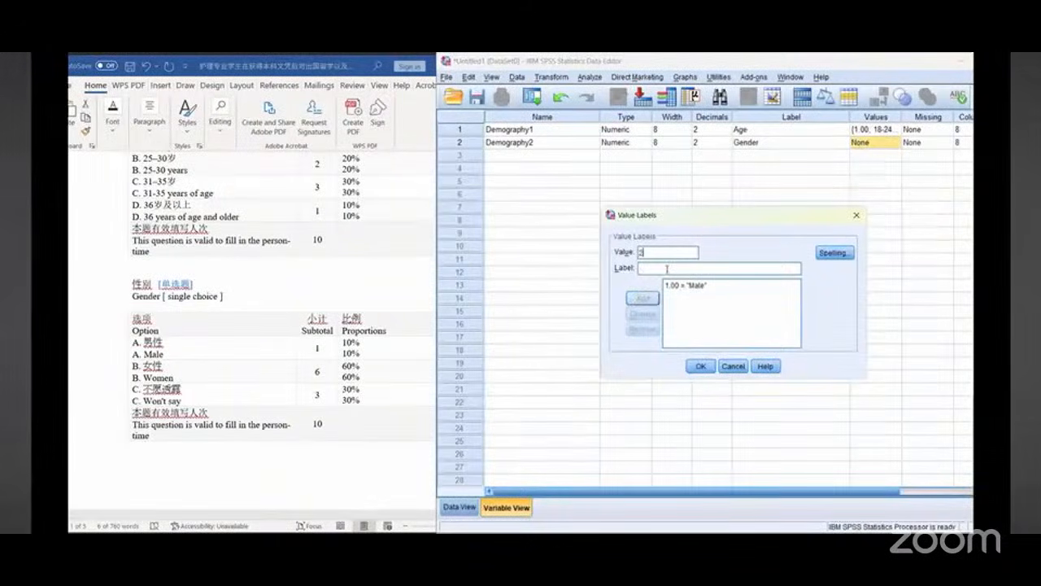
click(667, 268)
text(Women)
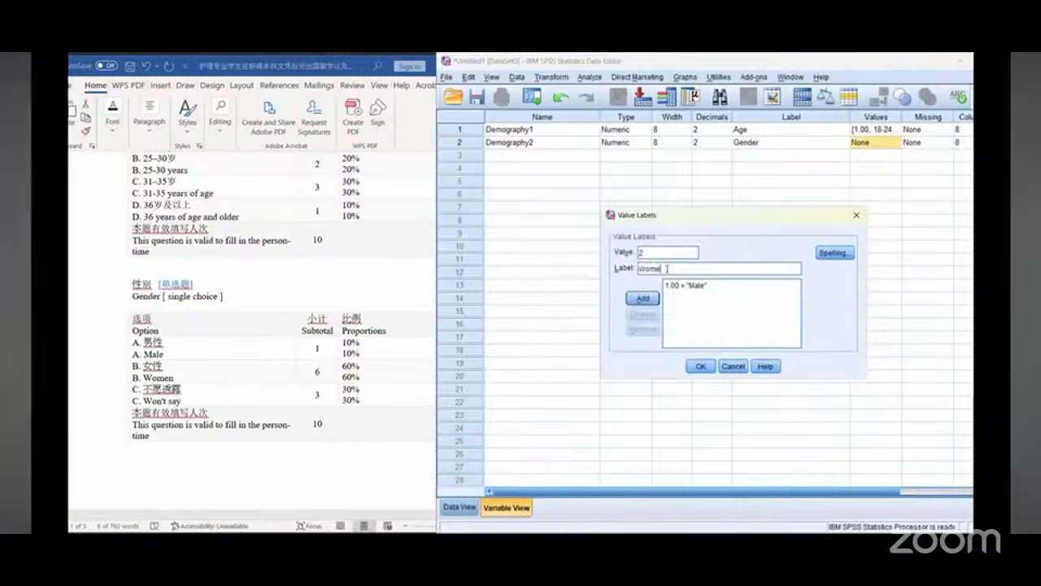
key(Return)
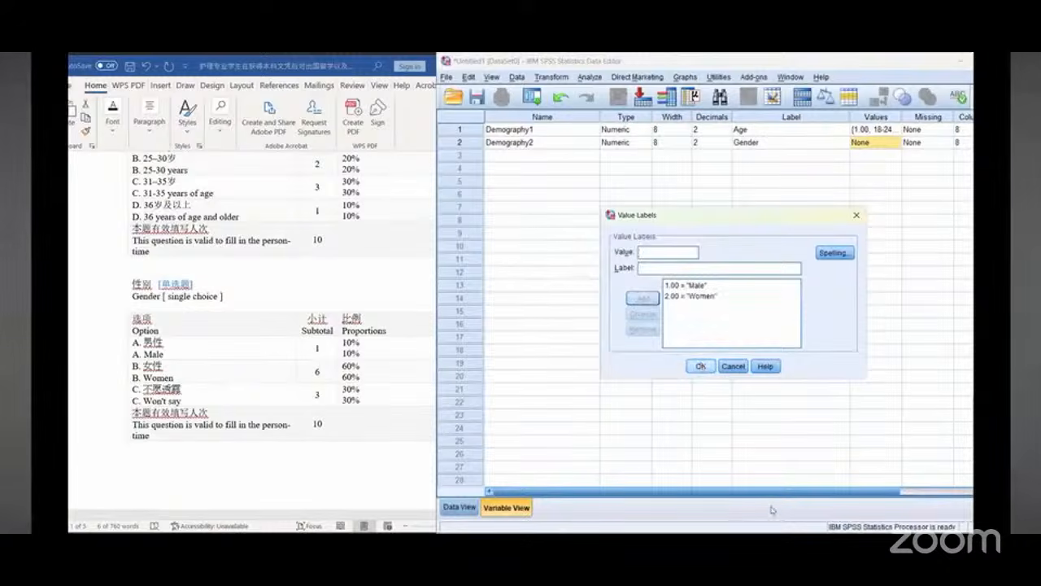
click(700, 366)
Step: Set the measurement level of Demography1 and Demography2 to Nominal
click(922, 493)
click(922, 493)
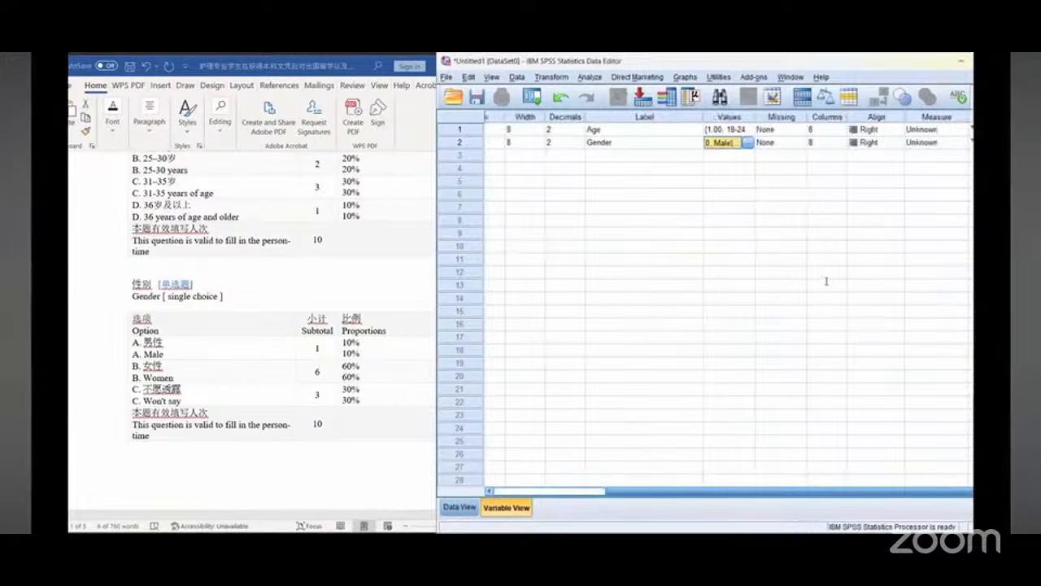
click(958, 130)
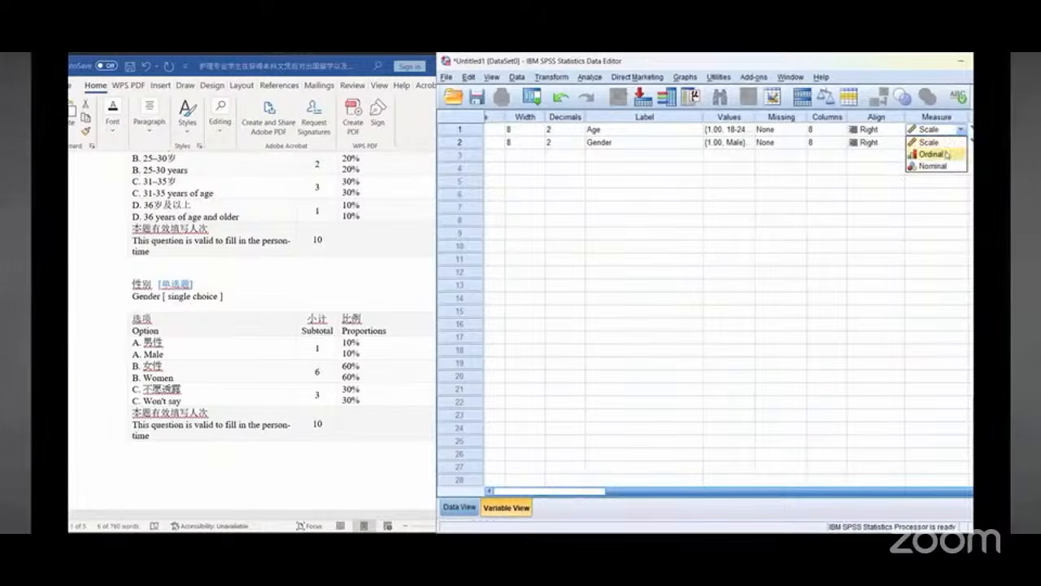
click(947, 166)
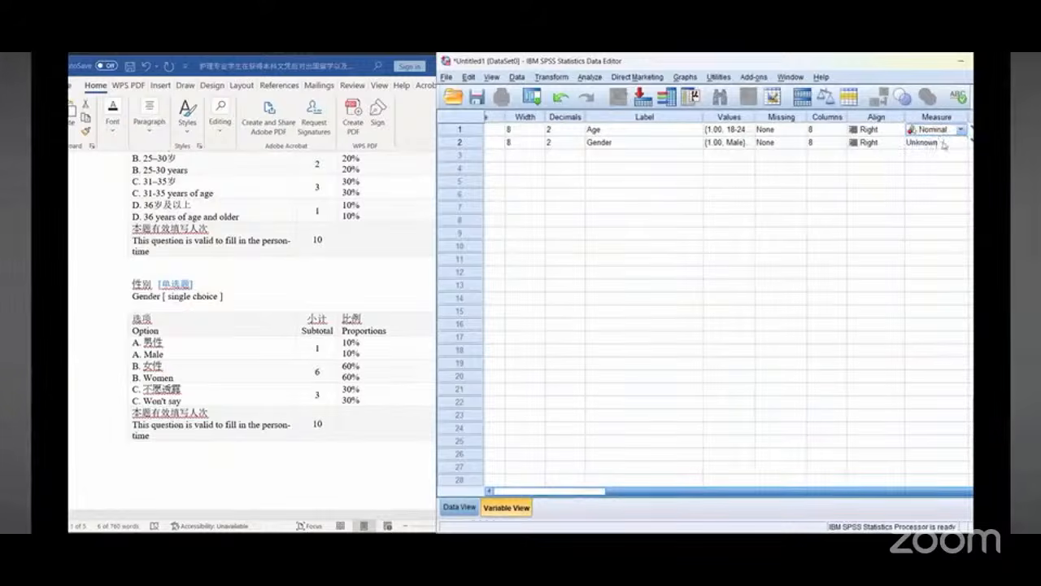
click(943, 142)
click(946, 179)
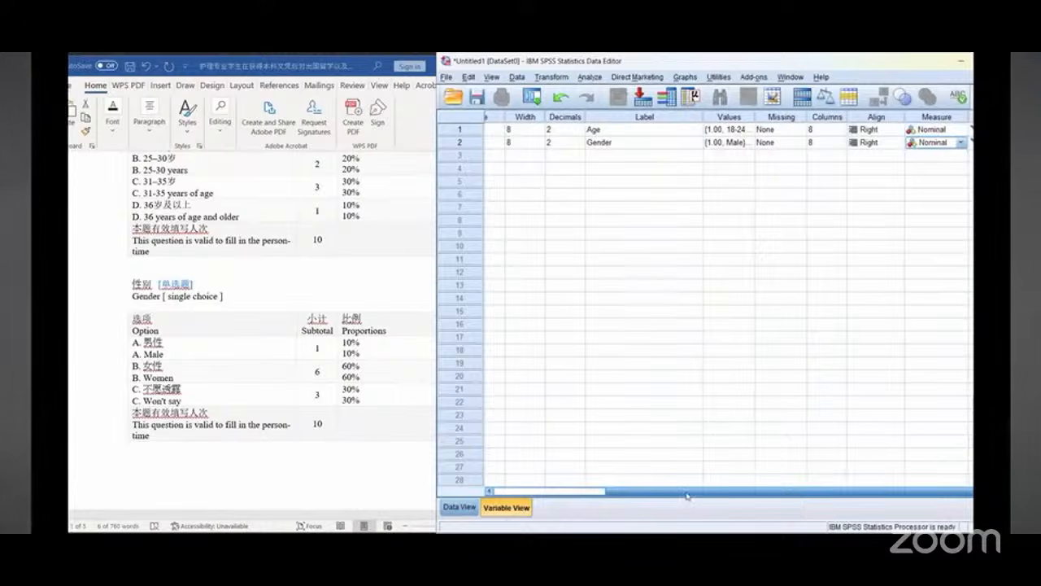
Step: Name the third variable Demography3
drag(688, 493, 536, 495)
scroll(246, 312, down, 3)
scroll(248, 311, down, 5)
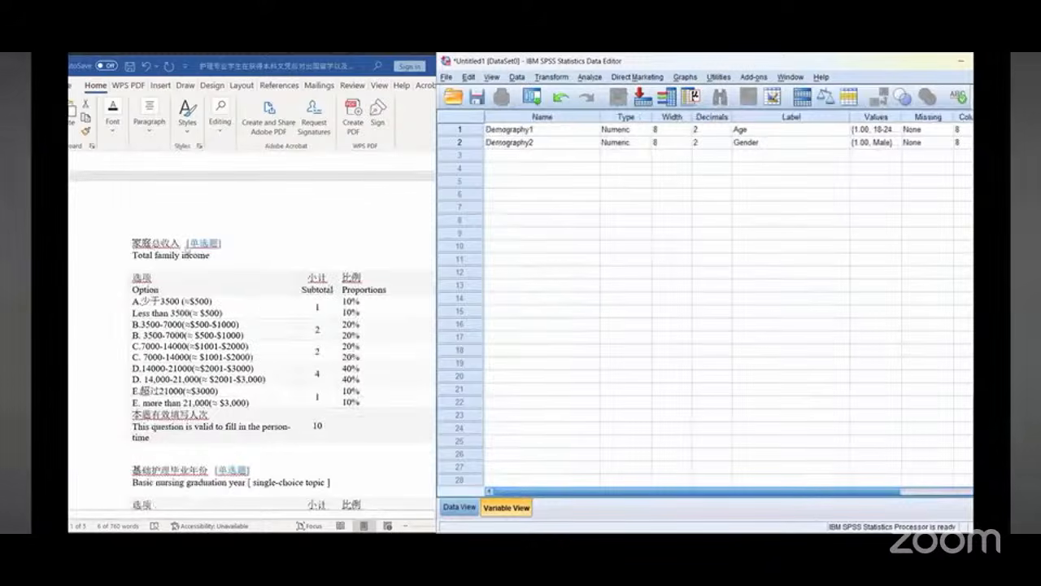
double_click(166, 254)
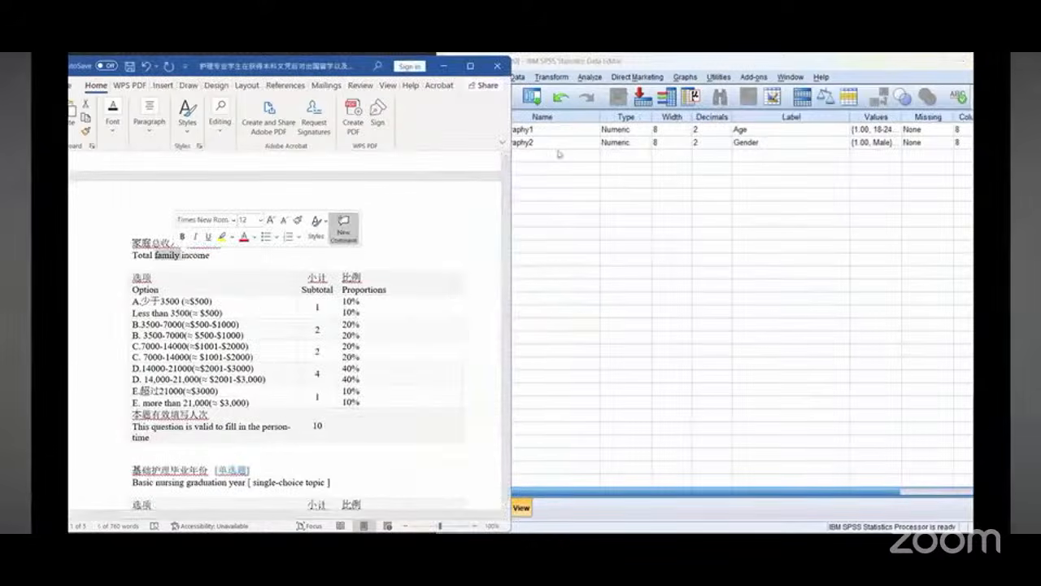
click(560, 154)
text(Demmo)
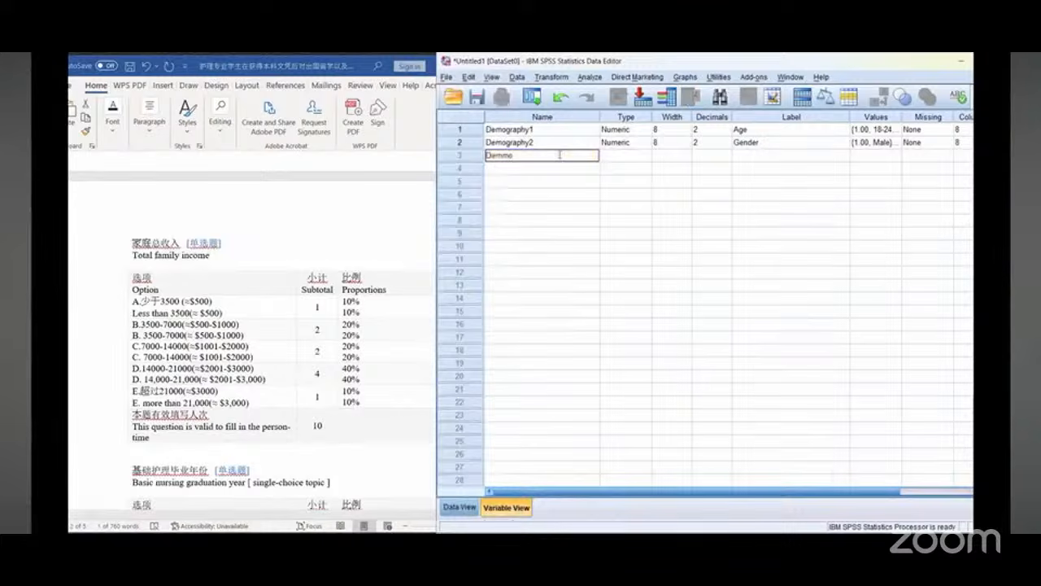
key(BackSpace)
key(BackSpace)
text(ogra)
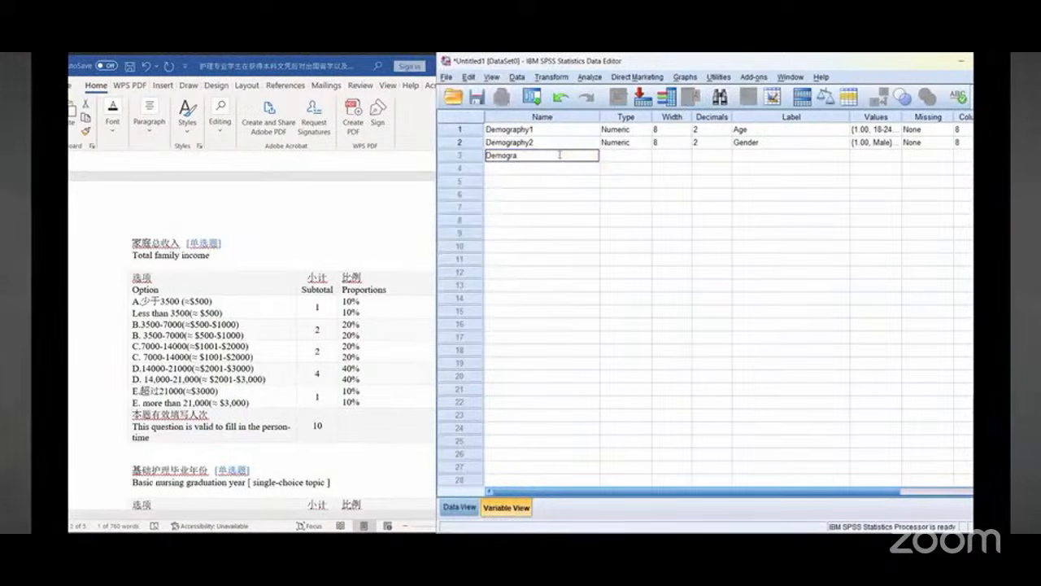
text(phy3)
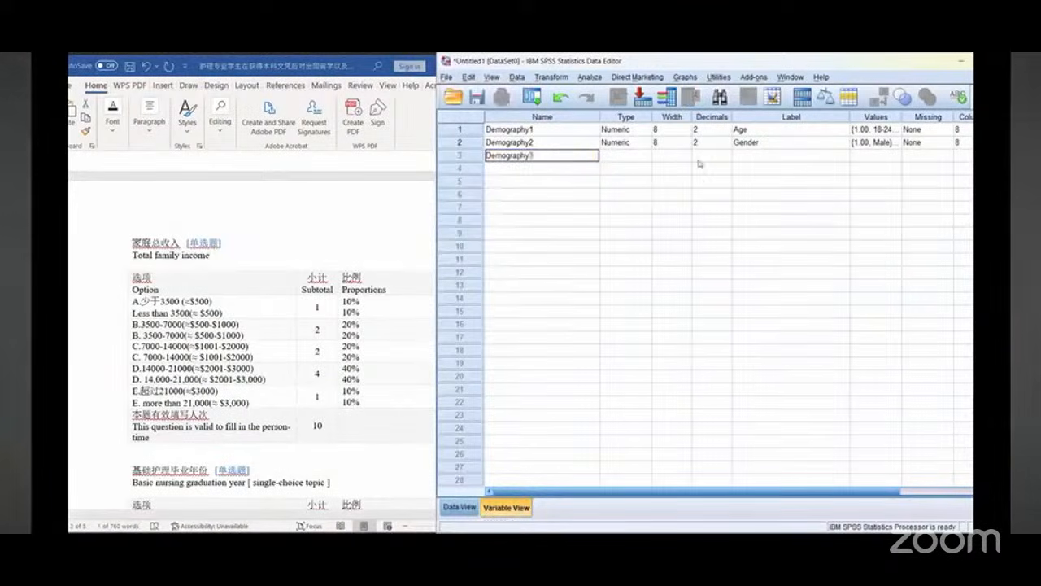
Step: Copy Total family income from the questionnaire and paste it as Demography3's label
click(773, 156)
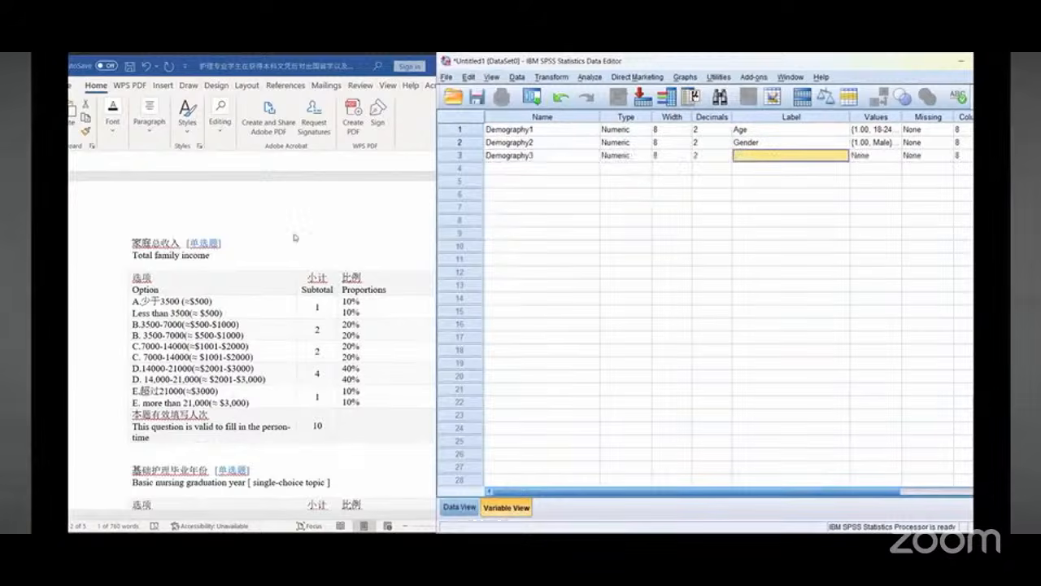
click(137, 257)
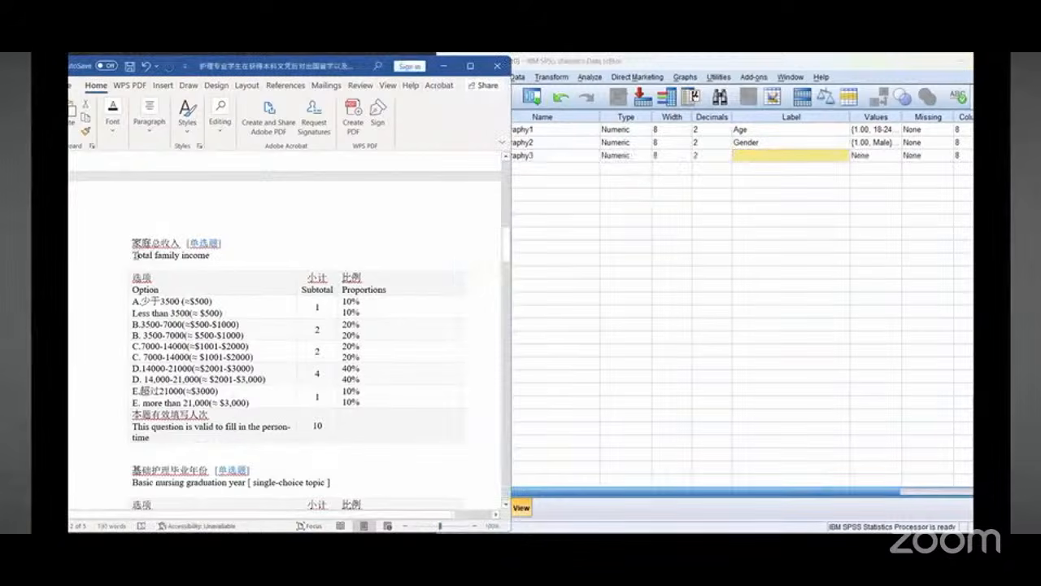
drag(134, 256, 211, 256)
right_click(195, 259)
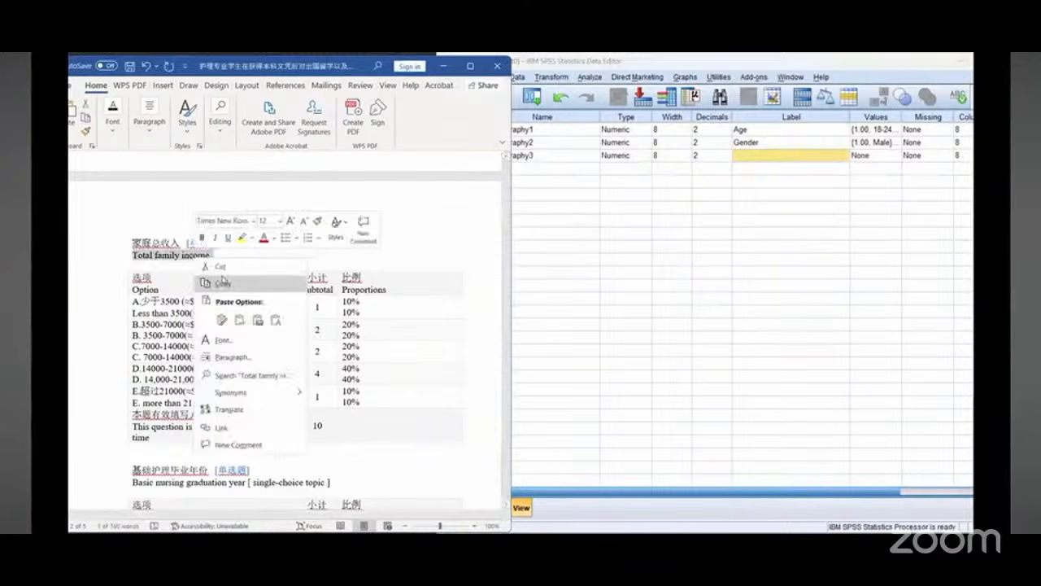
click(223, 283)
click(781, 155)
key(ctrl+v)
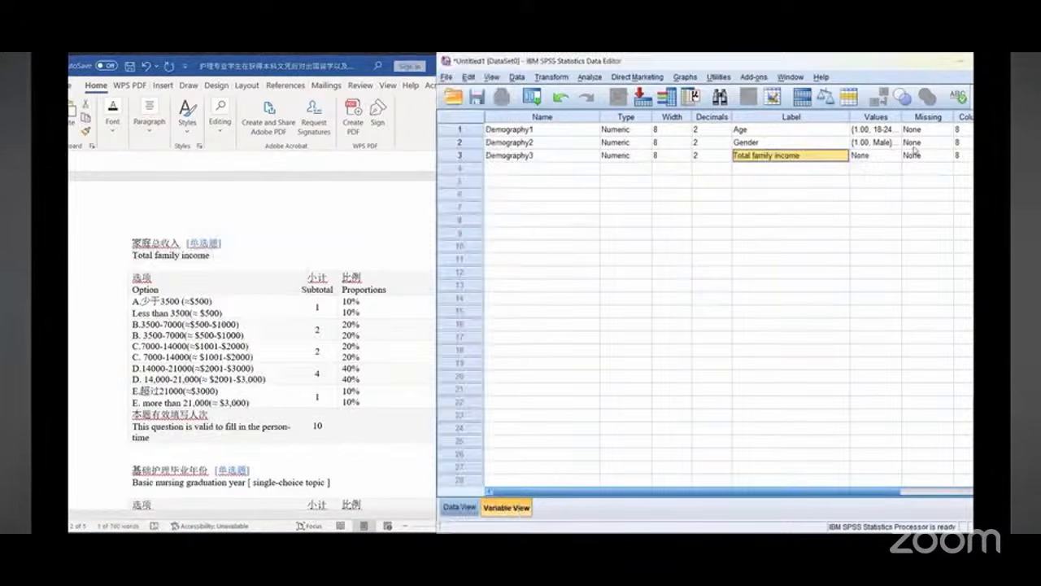
Step: Copy the Less than 3500(≈ $500) option and add it as value 1 in Demography3's value labels
scroll(170, 283, down, 1)
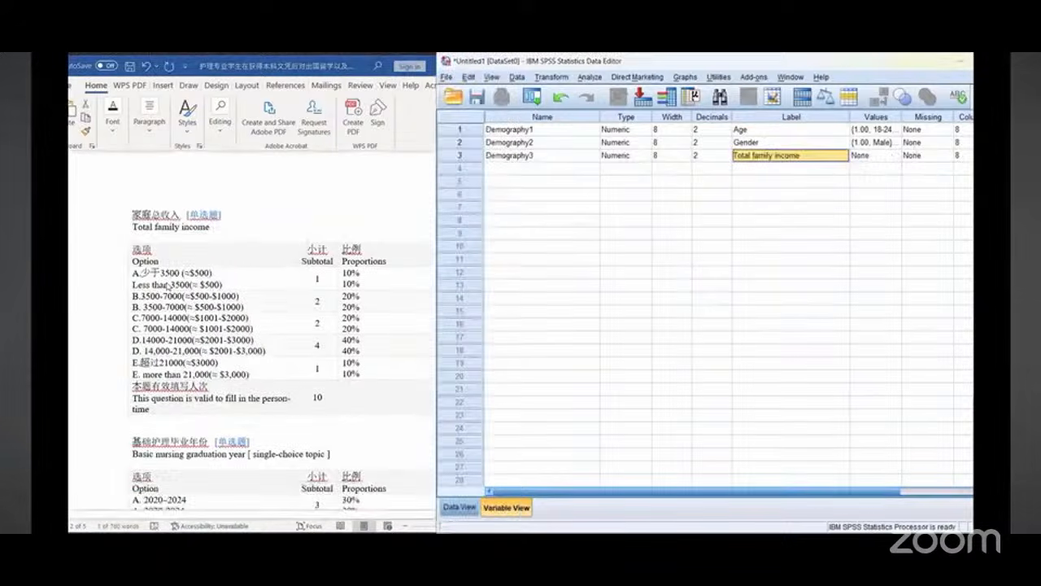
double_click(168, 285)
drag(129, 288, 218, 285)
click(193, 286)
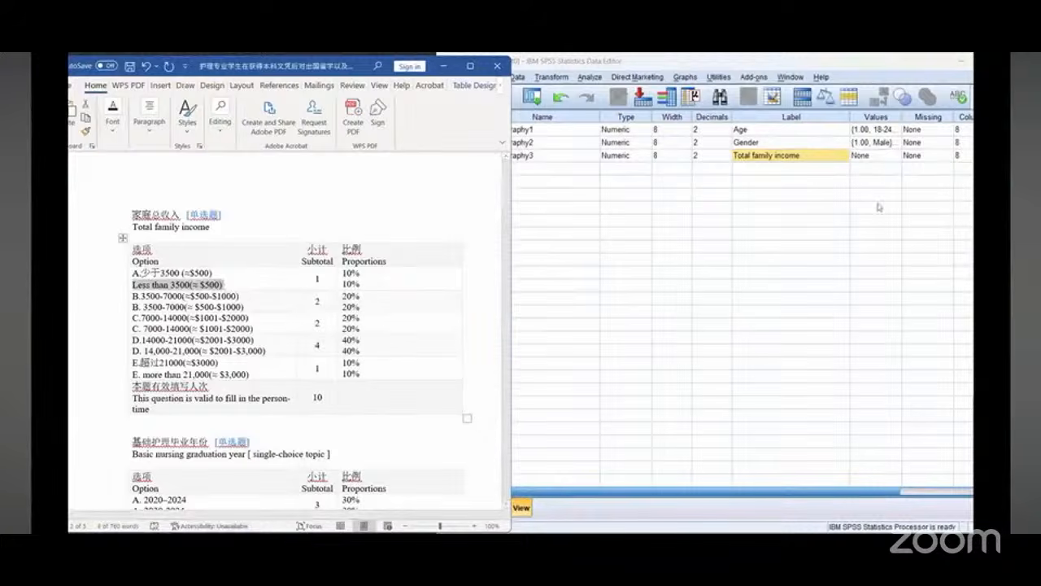
click(893, 160)
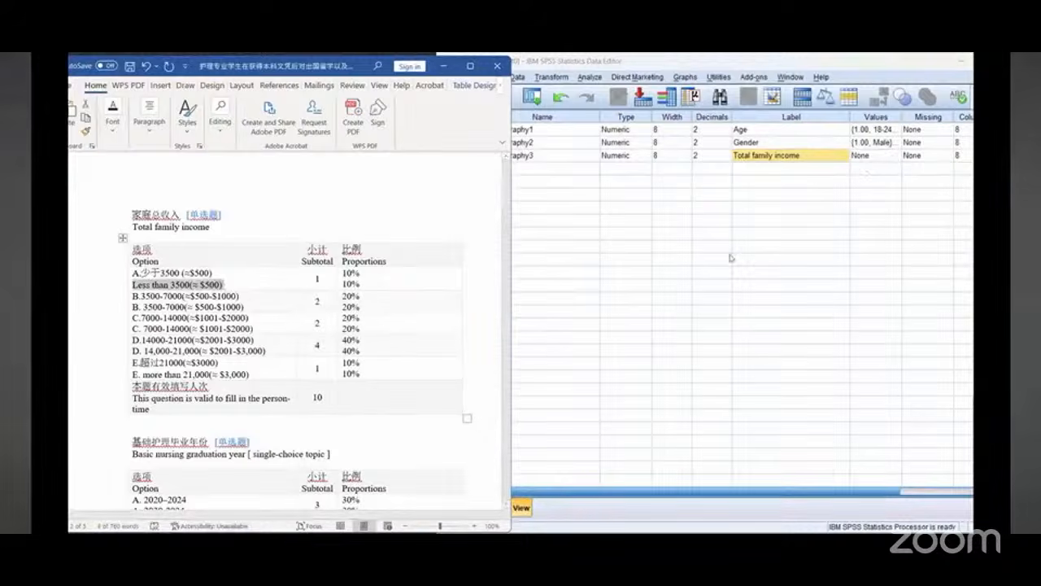
text(1)
right_click(659, 266)
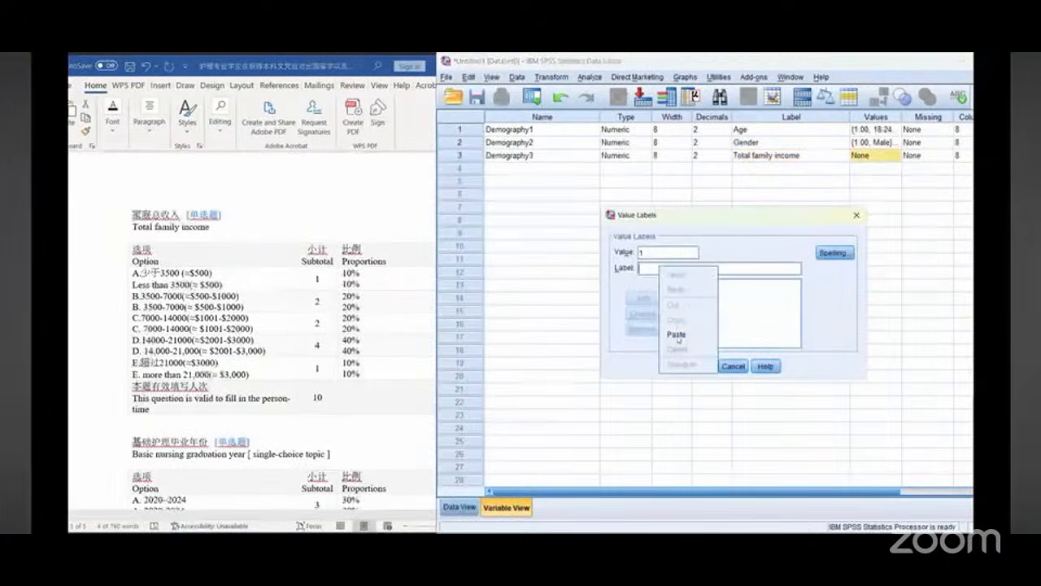
click(679, 335)
drag(734, 269, 690, 268)
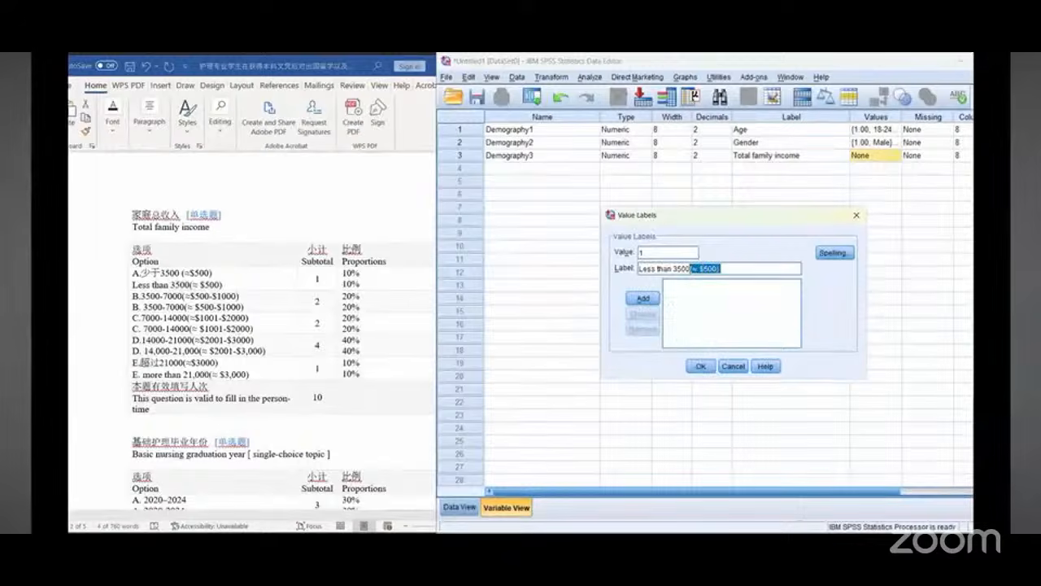
click(636, 299)
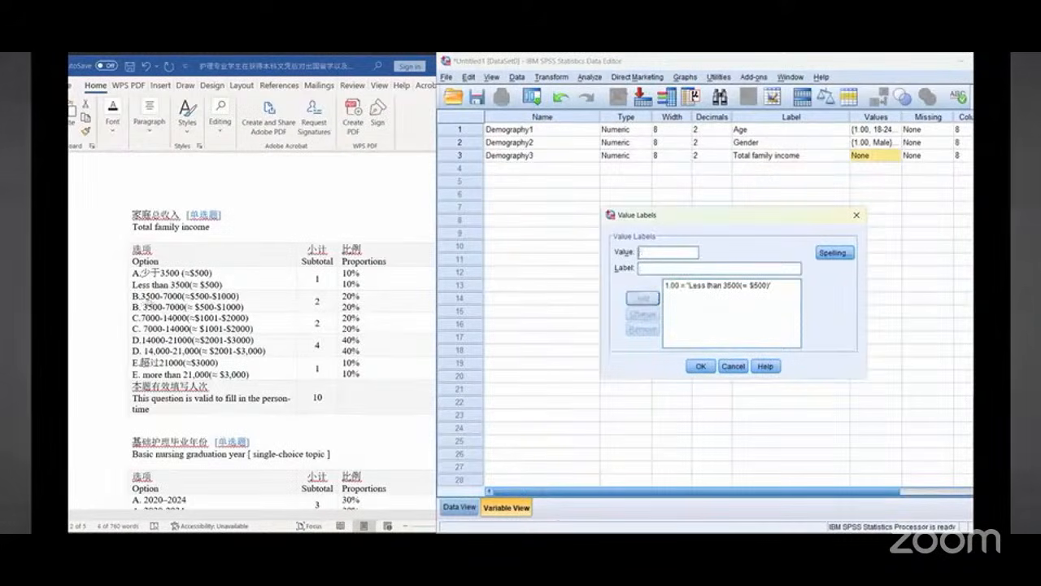
Step: Copy the 3500-7000(≈ $500-$1000) option and add it as value 2
drag(144, 306, 244, 308)
right_click(234, 307)
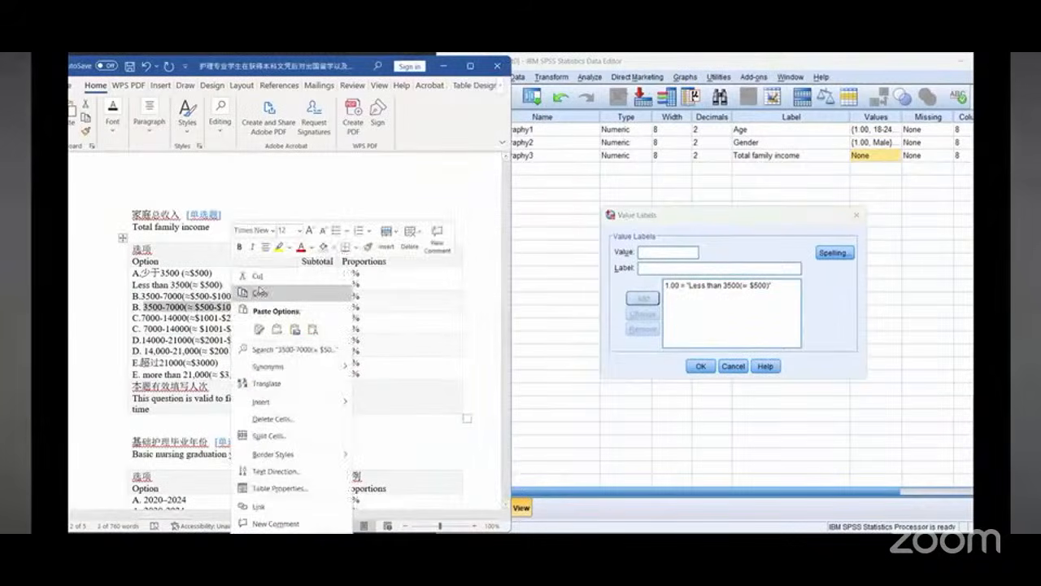
click(661, 251)
text(2)
key(Tab)
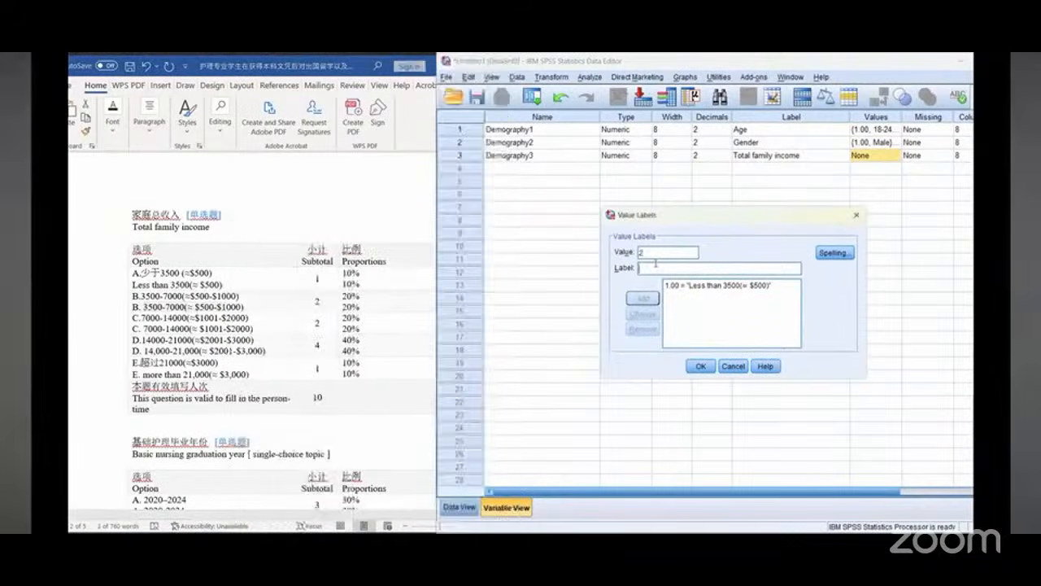
right_click(657, 268)
click(673, 331)
click(643, 297)
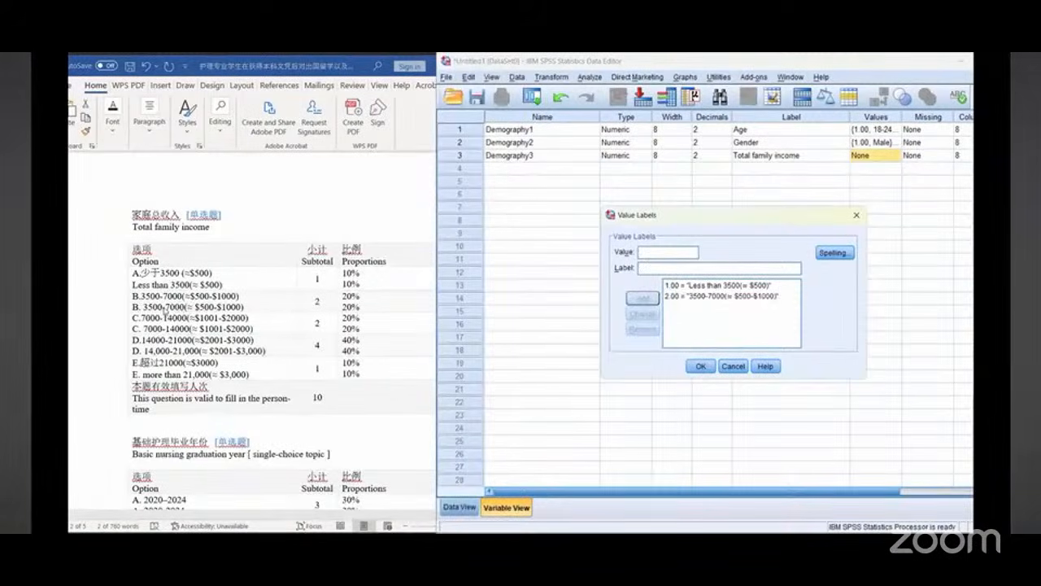
Step: Copy the 7000-14000(≈ $1001-$2000) option and add it as value 3
click(163, 326)
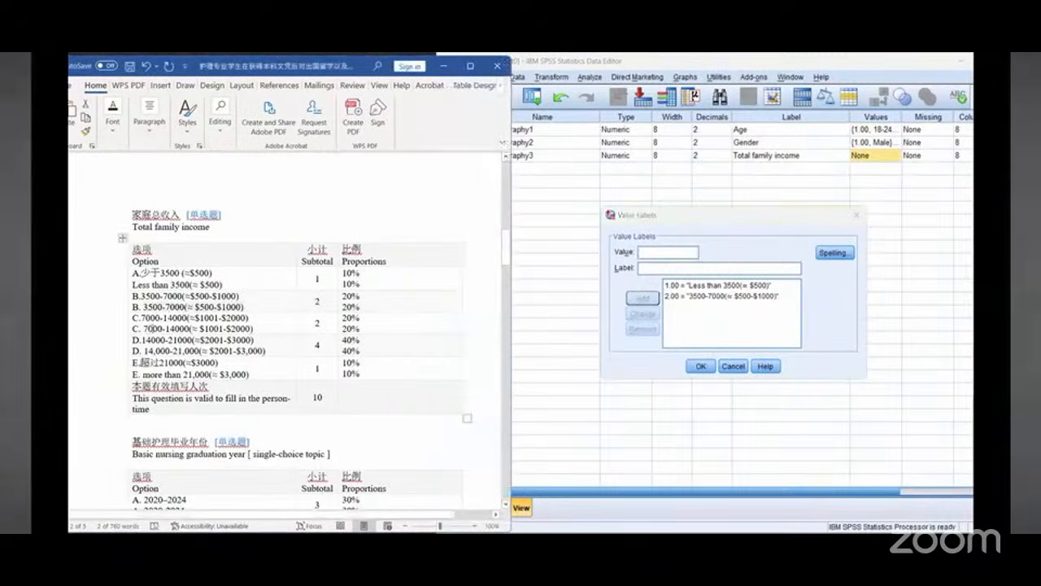
drag(143, 328, 245, 328)
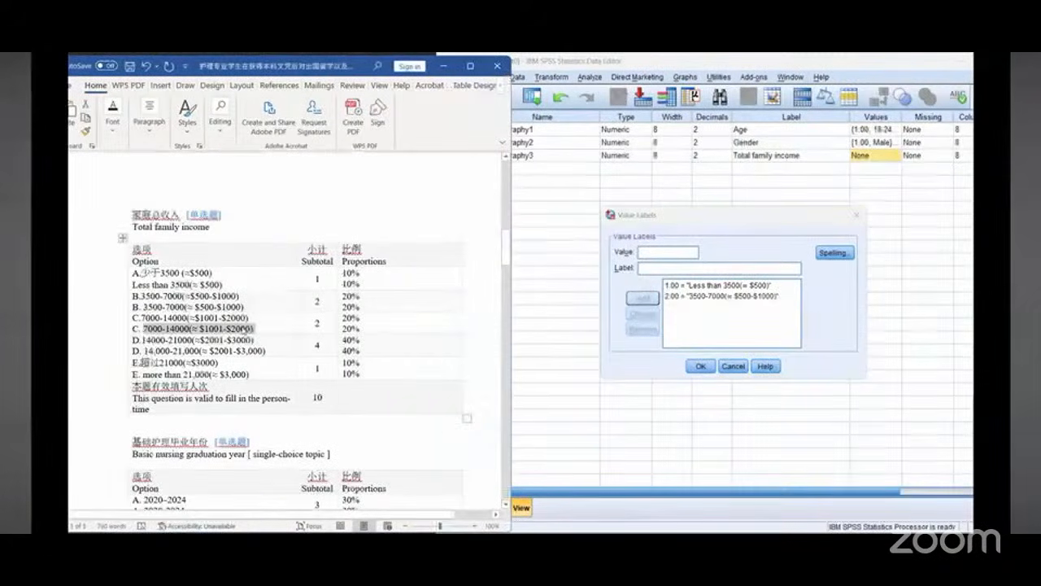
right_click(246, 328)
click(288, 89)
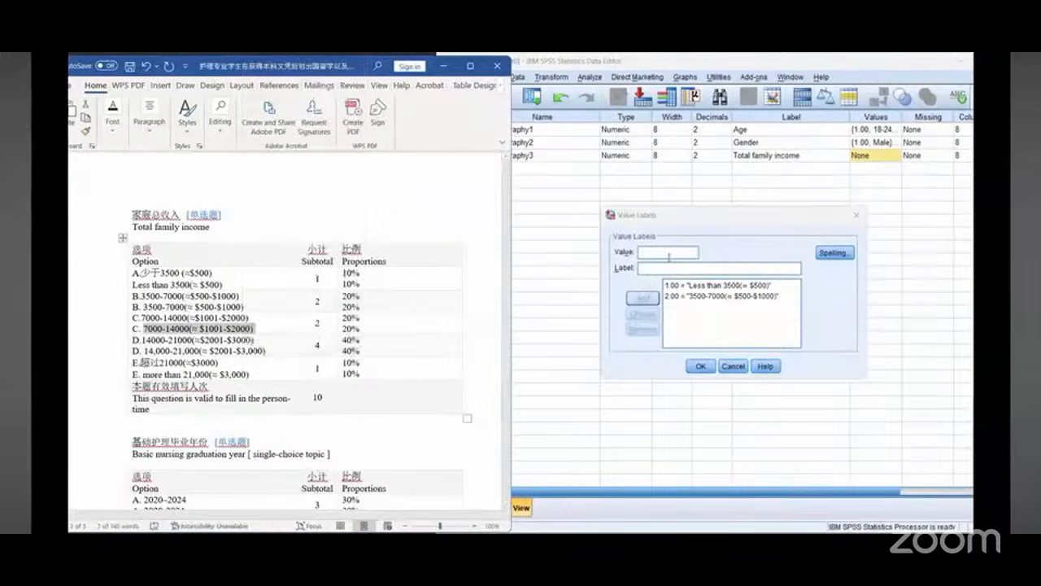
click(667, 252)
text(3)
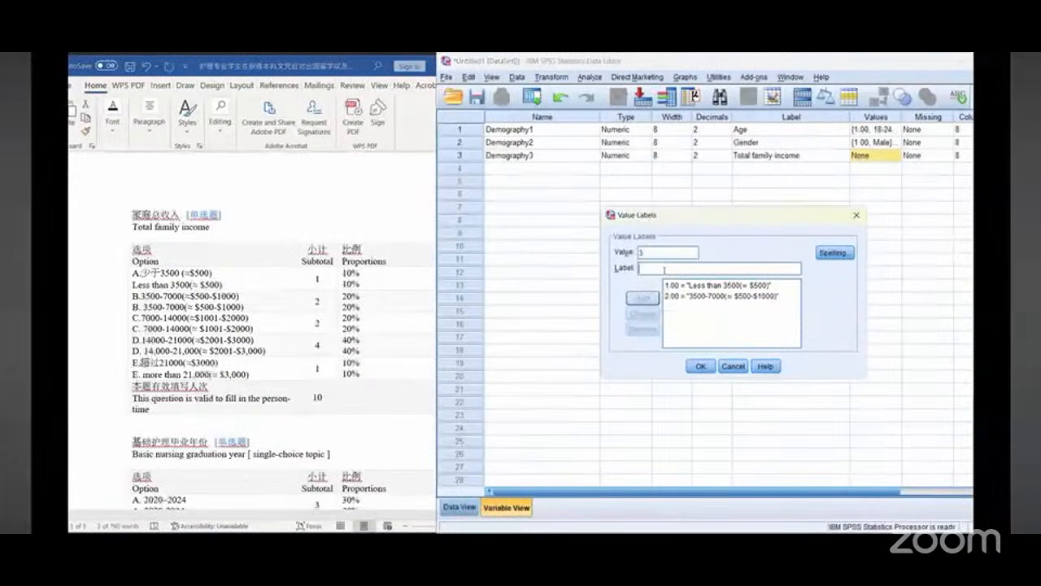
right_click(666, 270)
click(680, 336)
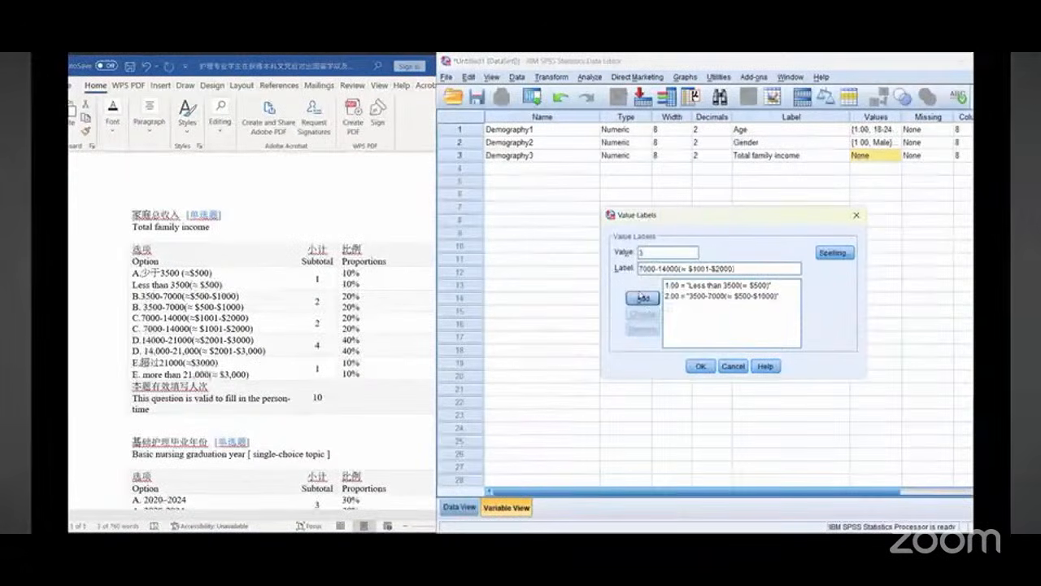
click(642, 297)
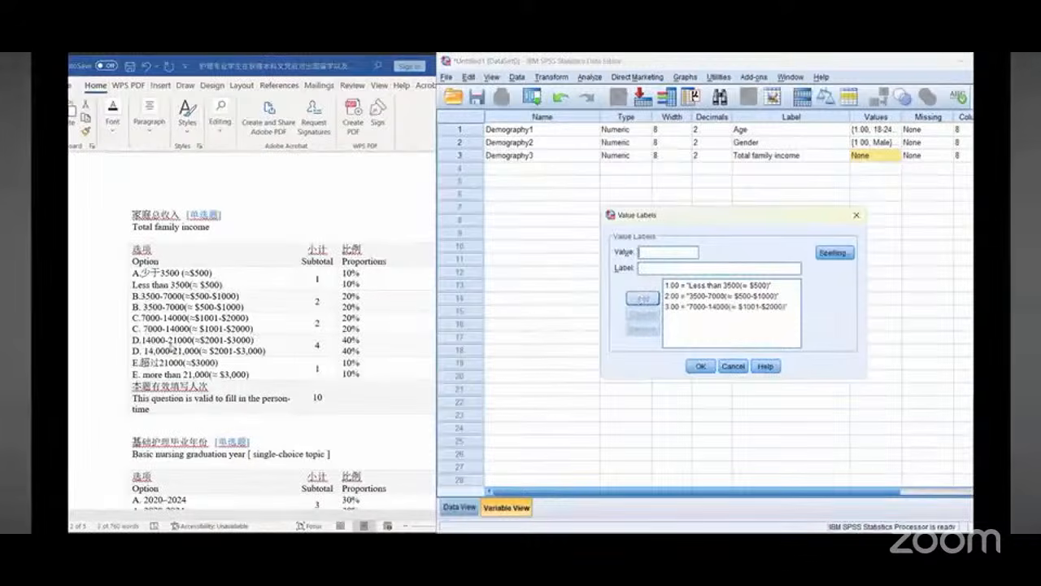
Step: Copy the 14,000-21,000(≈ $2001-$3,000) option and add it as value 4
drag(255, 328, 266, 350)
right_click(255, 350)
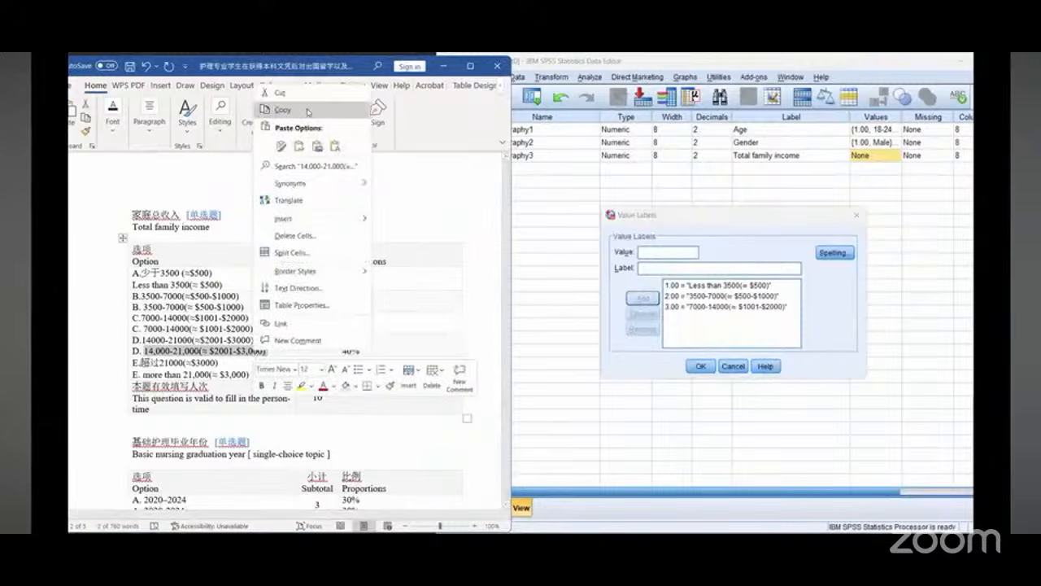
click(651, 257)
text(4)
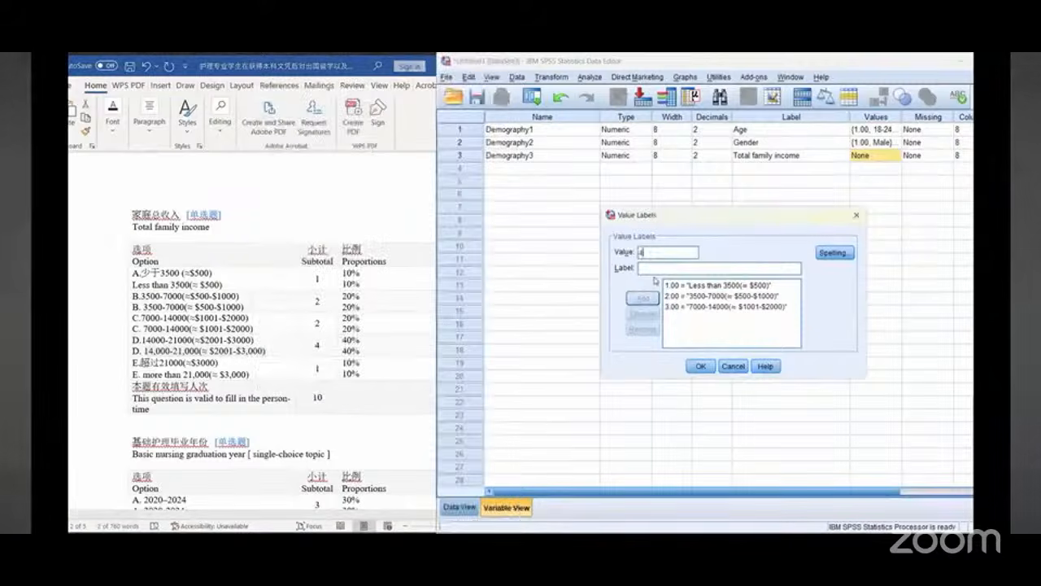
right_click(656, 269)
click(674, 336)
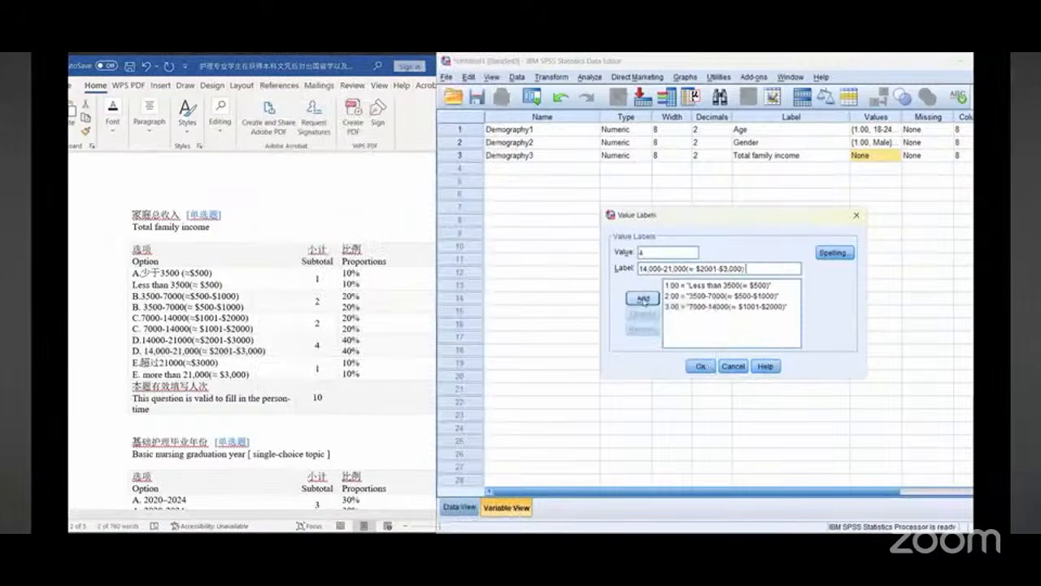
click(644, 298)
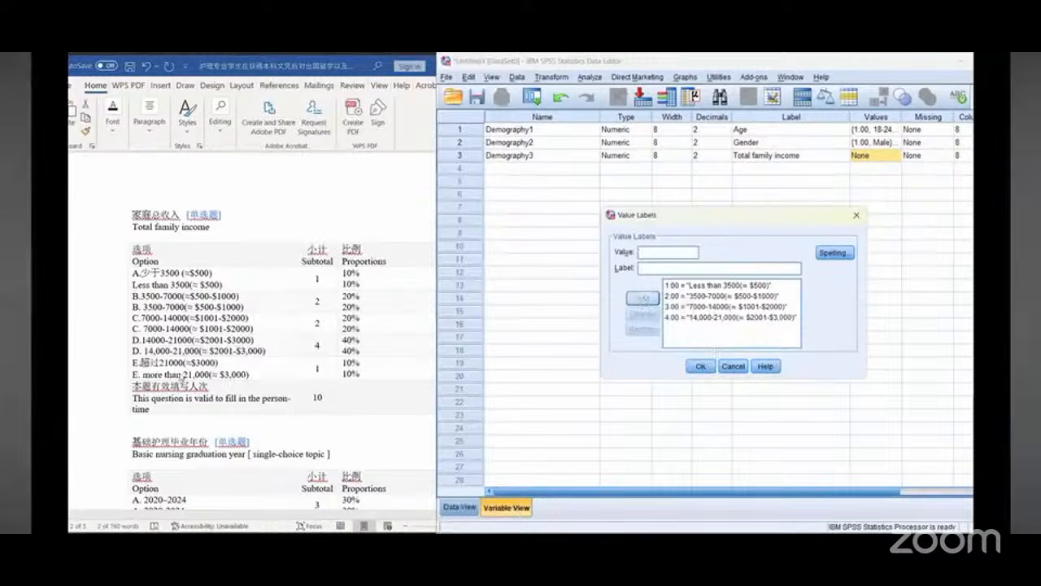
Step: Copy the more than 21,000(≈ $3,000) option, add it as value 5, and close the value labels dialog
click(181, 374)
drag(144, 374, 249, 375)
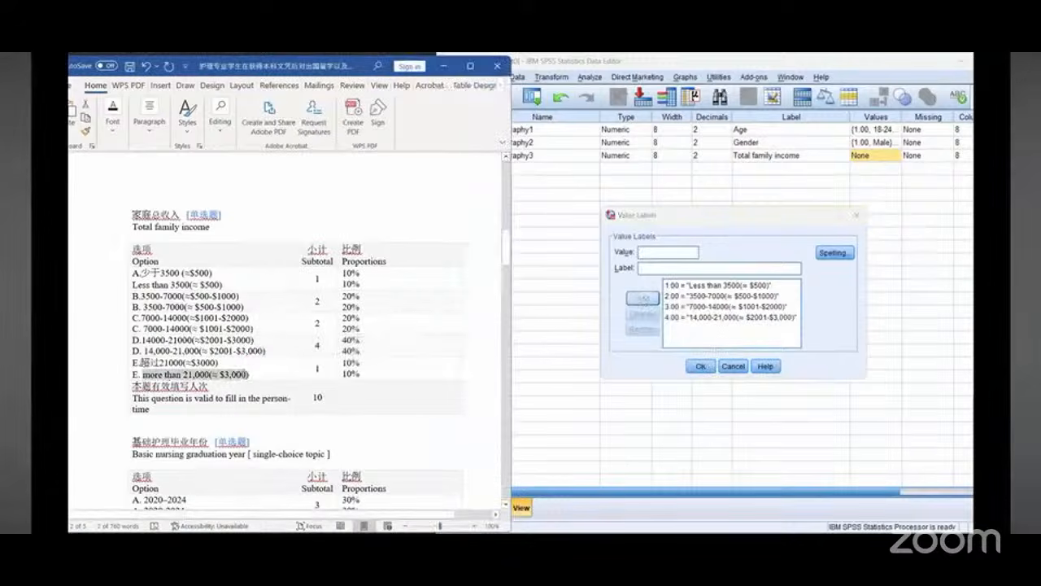
right_click(244, 376)
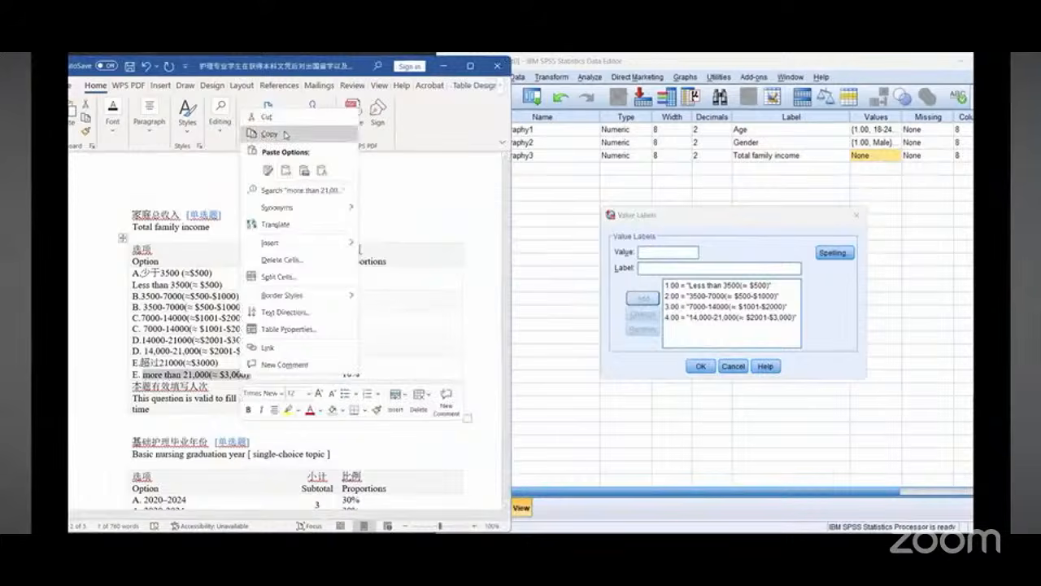
click(269, 134)
click(648, 255)
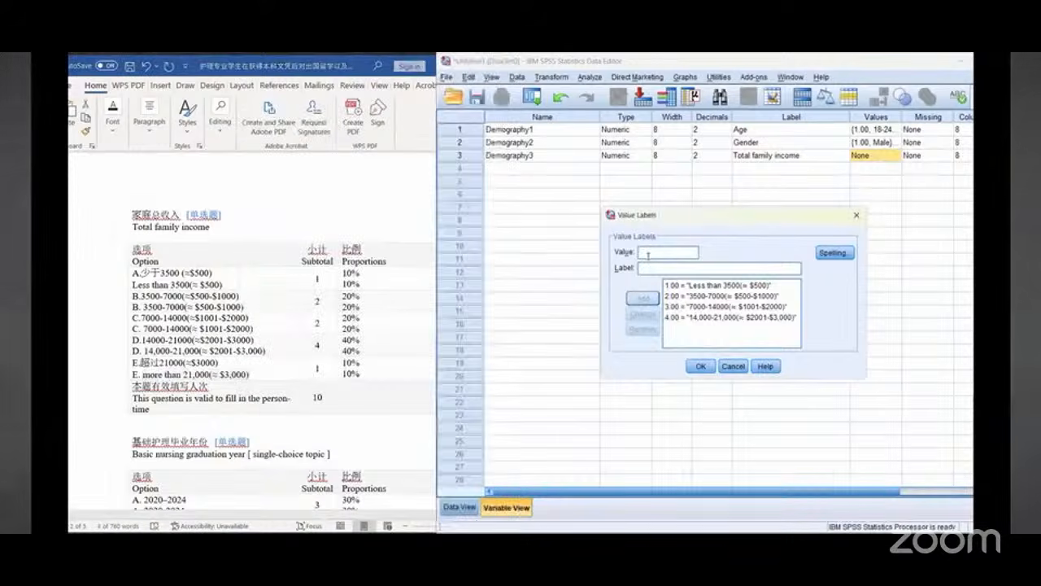
right_click(643, 269)
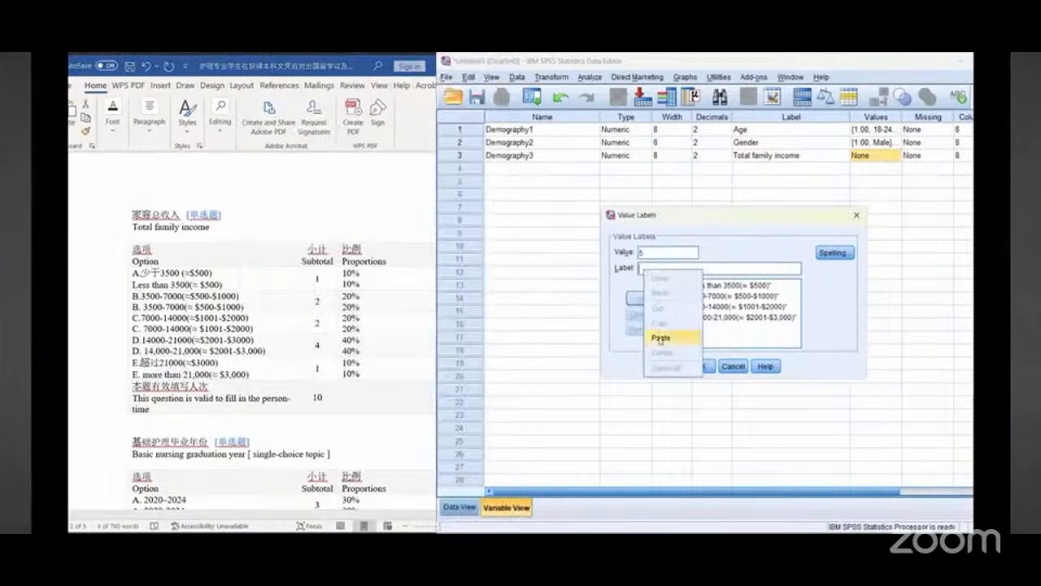
click(661, 336)
click(642, 297)
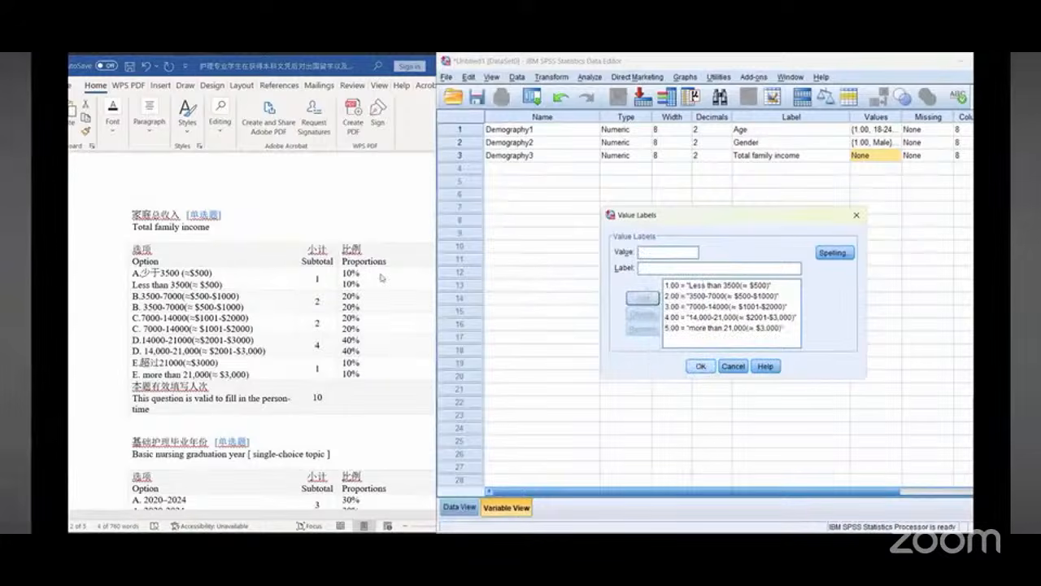
click(700, 366)
Step: Set the measurement level of Demography3 (Total family income)
drag(817, 491, 925, 509)
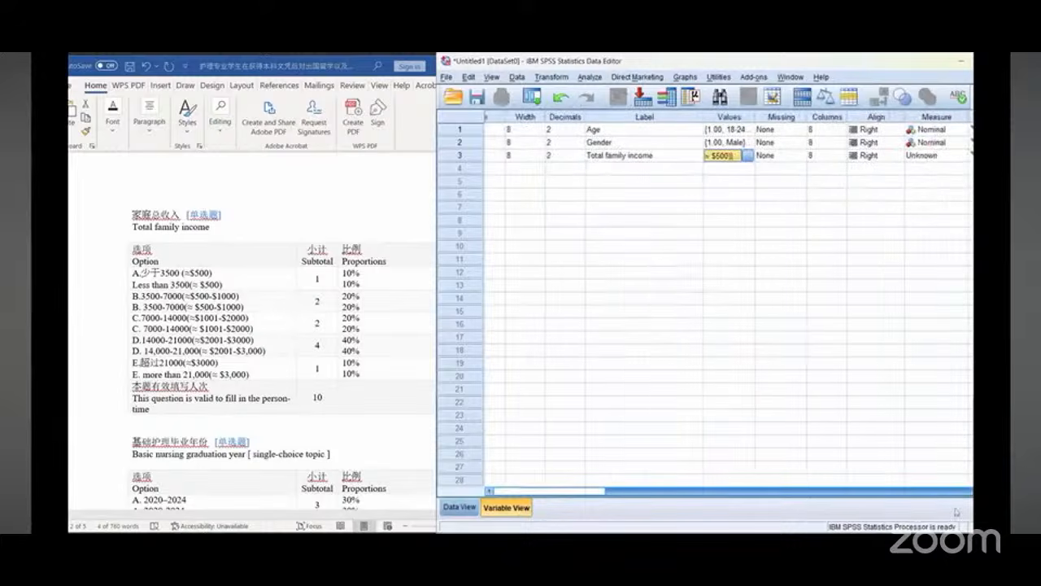
click(960, 157)
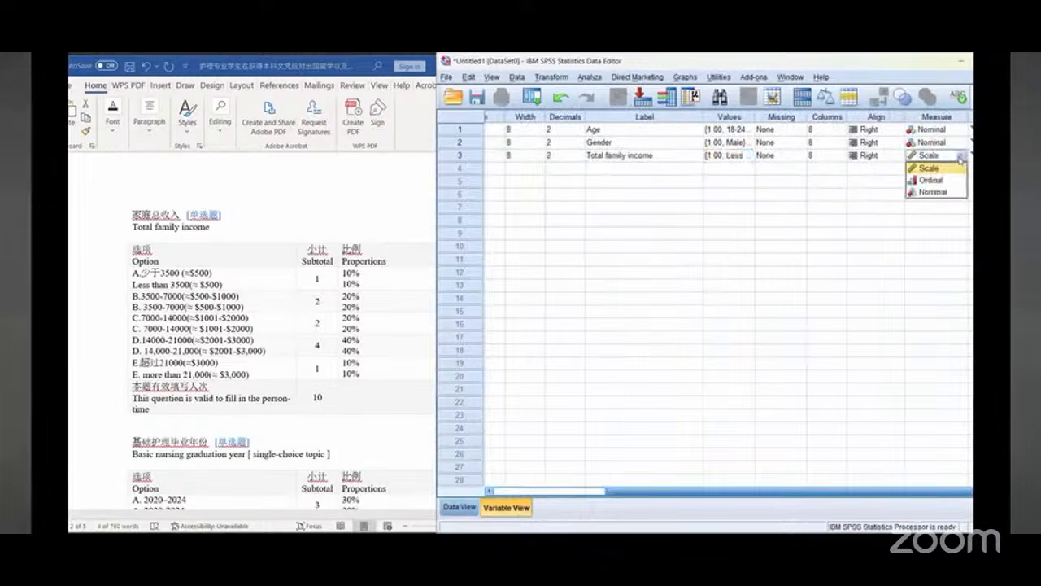
click(935, 192)
drag(797, 493, 683, 493)
Step: Add a new variable named Demography4 with the label Basic nursing graduation year copied from the questionnaire
scroll(236, 358, down, 2)
scroll(246, 351, down, 6)
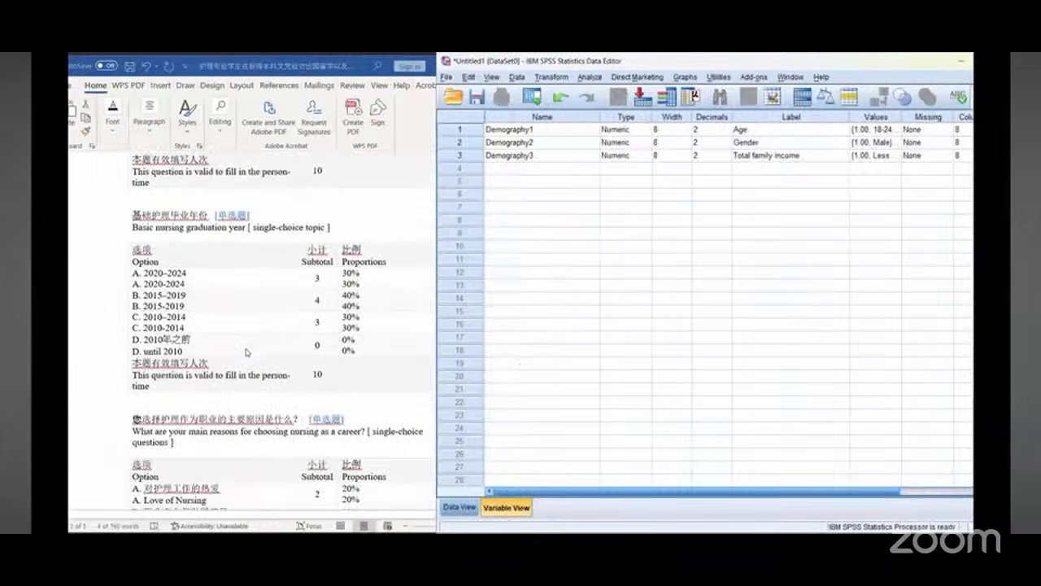
scroll(246, 351, down, 1)
scroll(246, 351, up, 1)
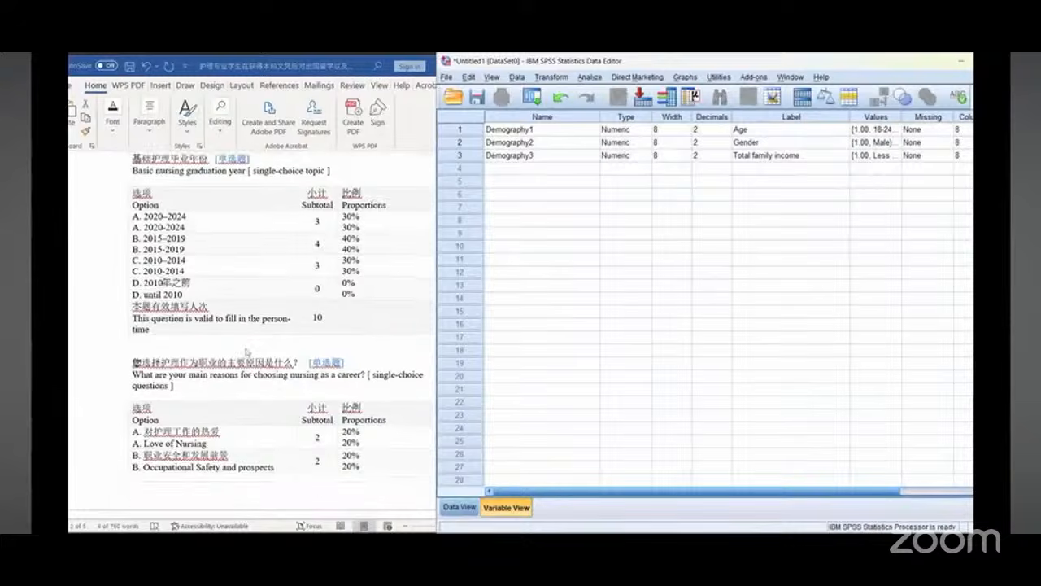
scroll(246, 351, up, 1)
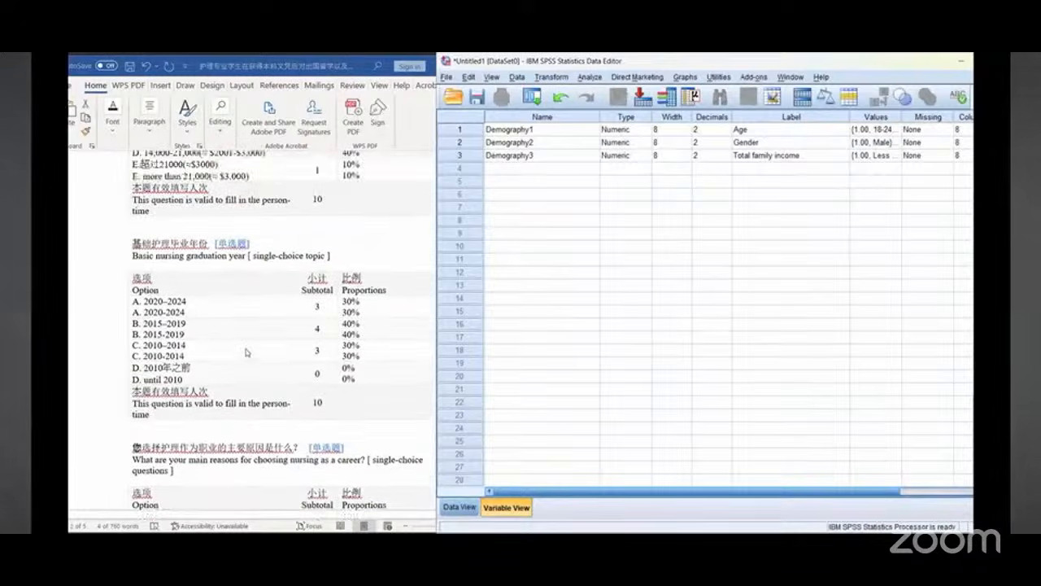
click(166, 263)
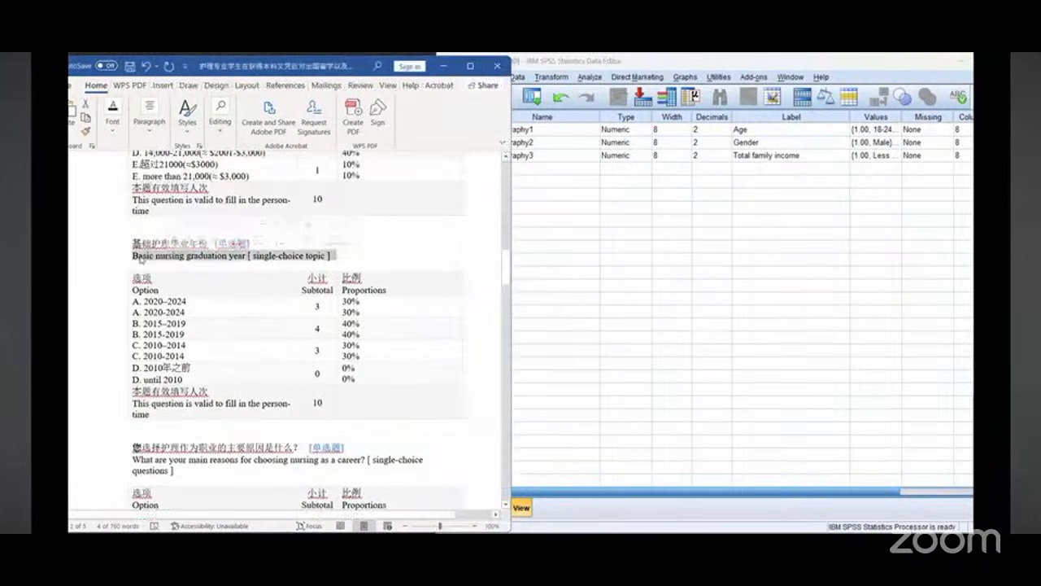
drag(132, 255, 235, 261)
right_click(235, 262)
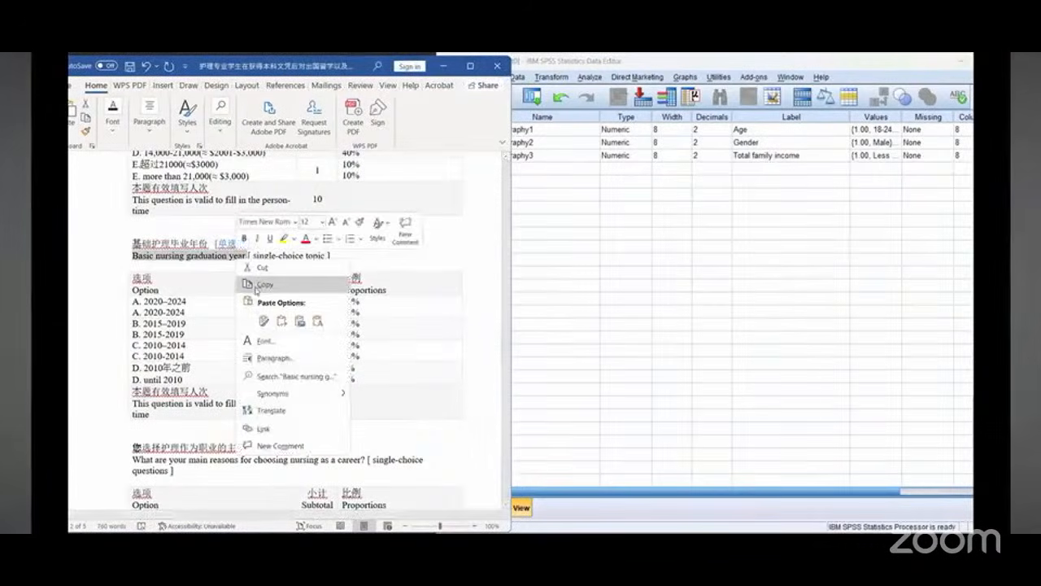
click(525, 168)
text(Demogra)
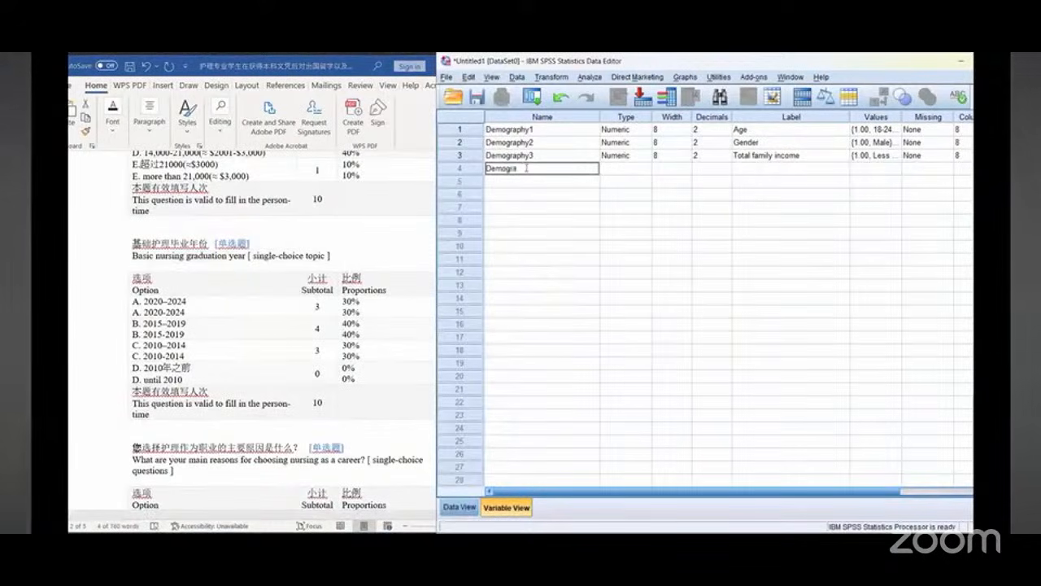
text(phy4)
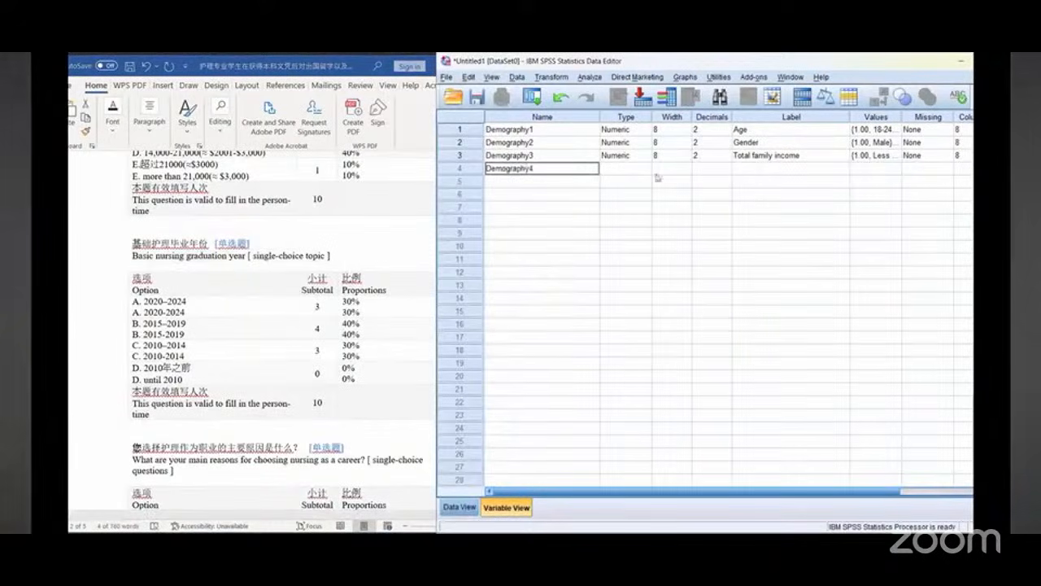
click(758, 170)
right_click(763, 174)
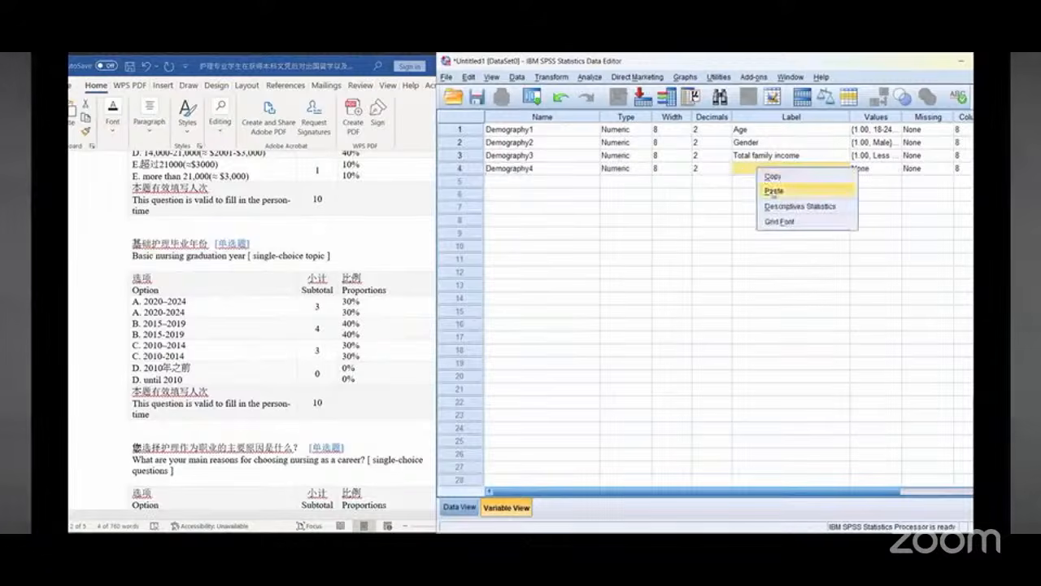
click(772, 192)
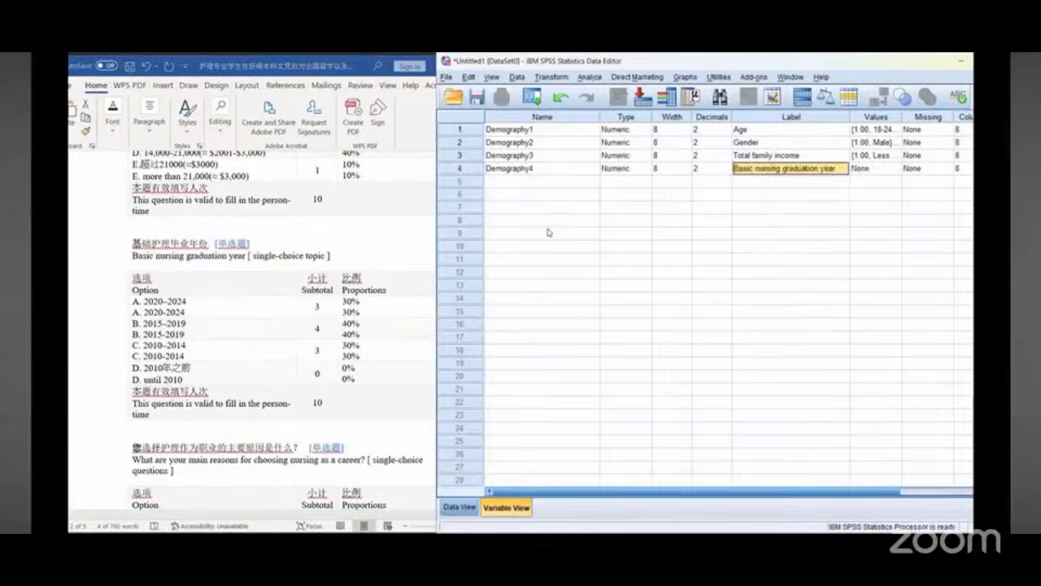
Step: Copy the 2020-2024 option and add it as value 1 in Demography4's value labels
click(149, 316)
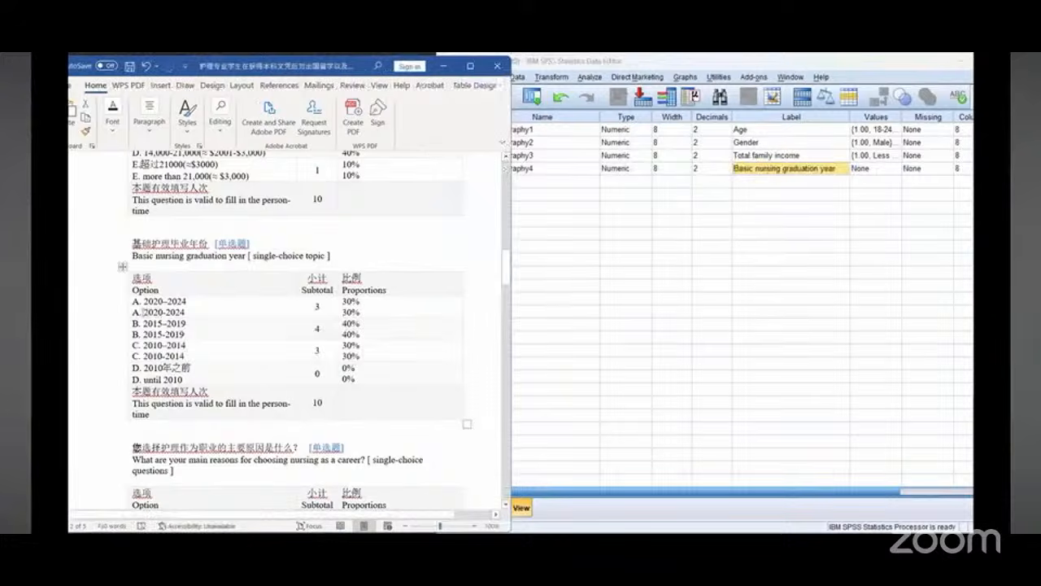
drag(145, 312, 187, 313)
click(189, 312)
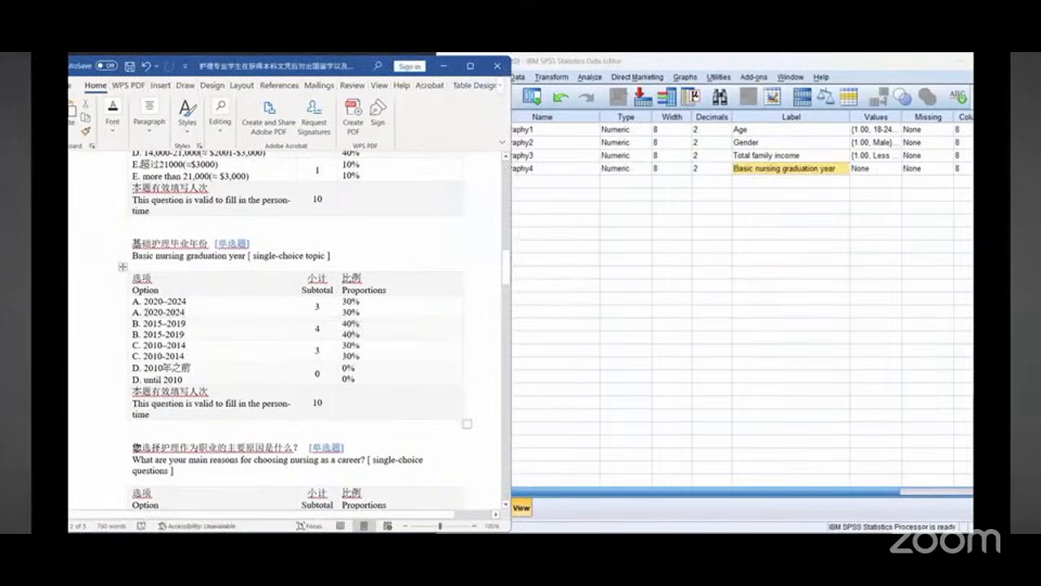
double_click(184, 313)
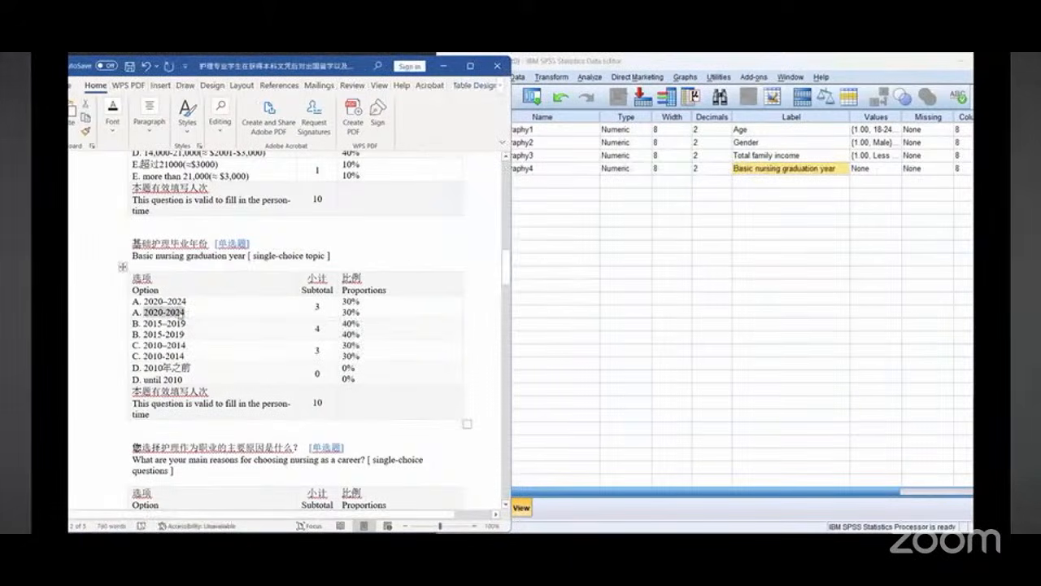
right_click(182, 316)
click(216, 293)
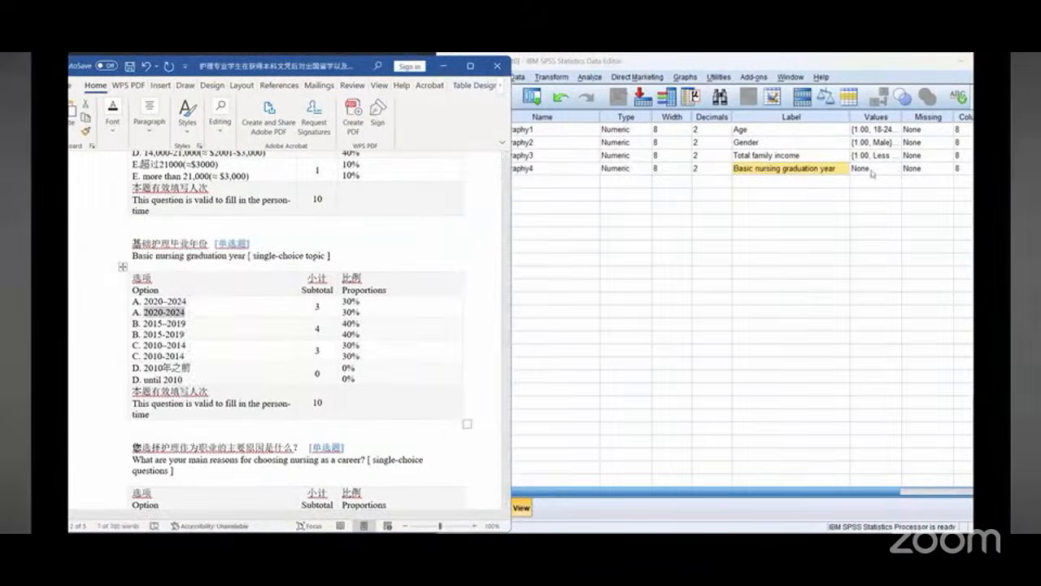
click(872, 171)
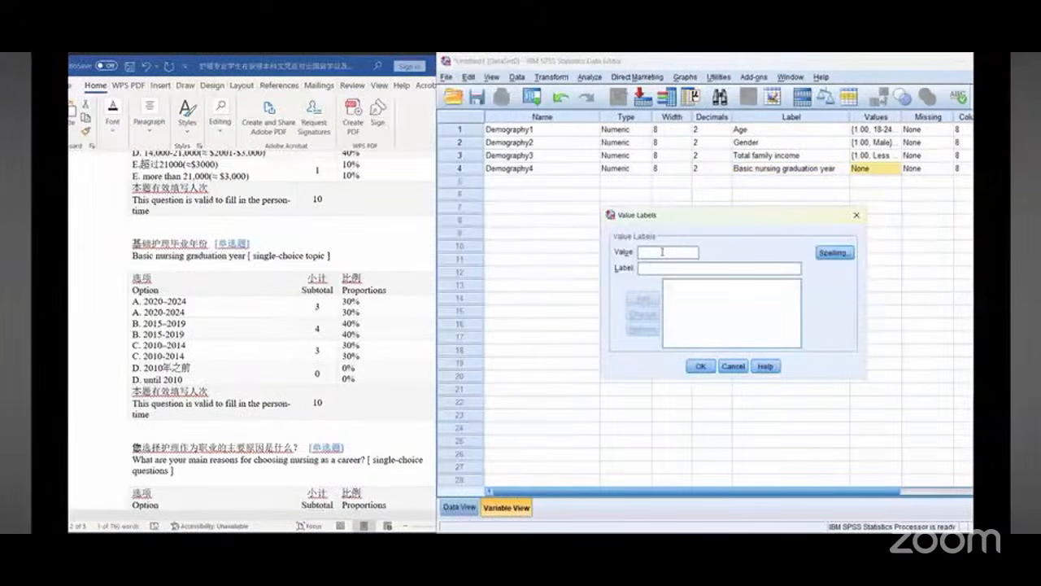
text(1)
right_click(667, 271)
click(683, 340)
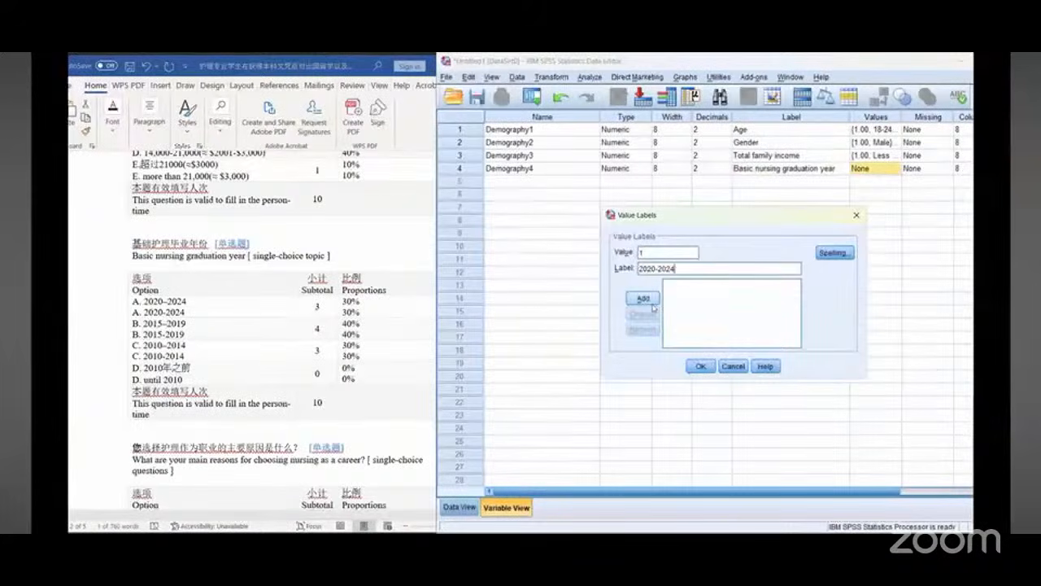
click(644, 299)
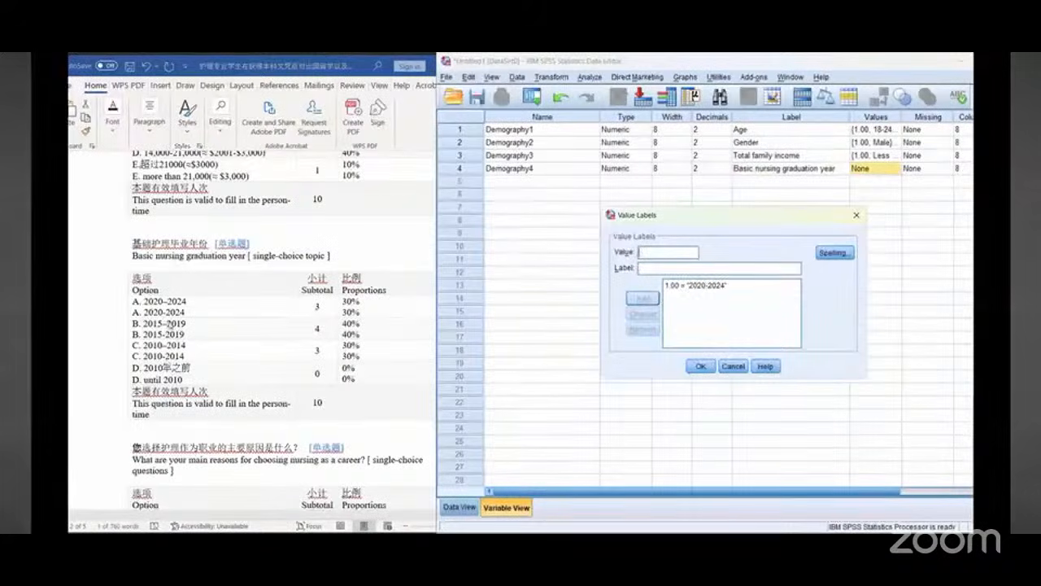
Step: Copy the 2015-2019 option and add it as value 2
click(171, 324)
drag(142, 324, 189, 324)
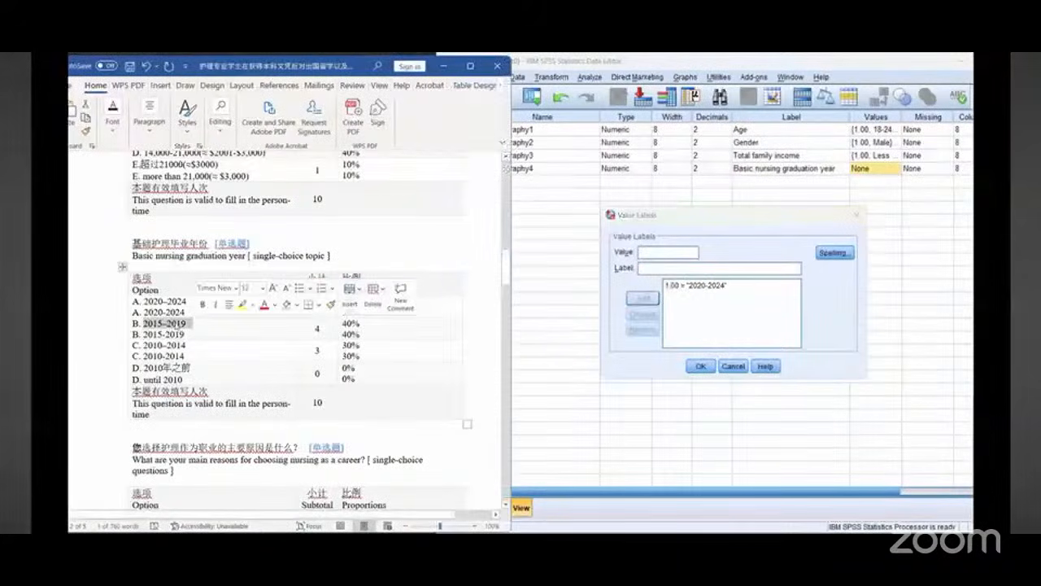
right_click(176, 325)
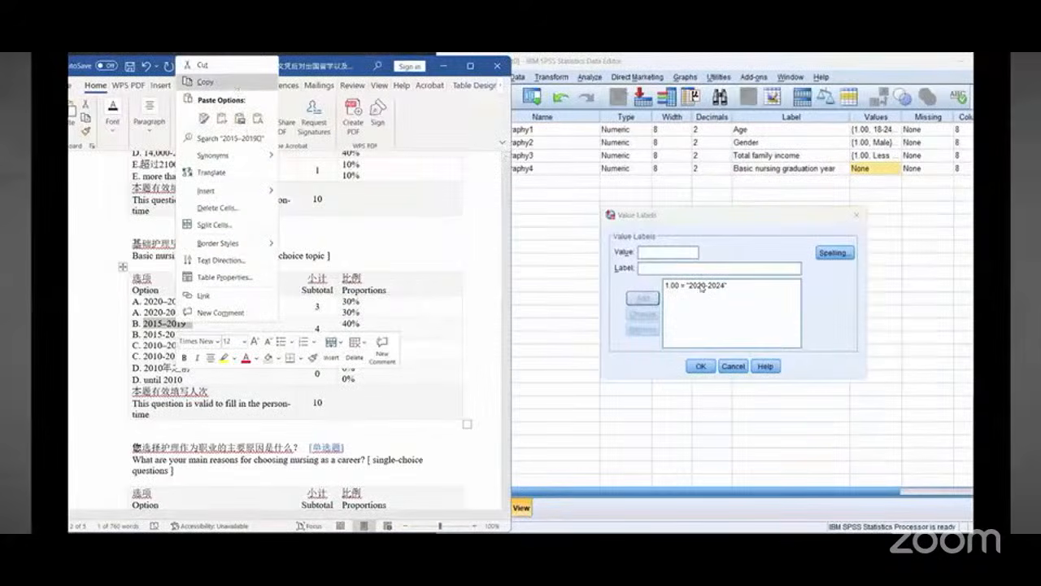
click(650, 255)
text(2)
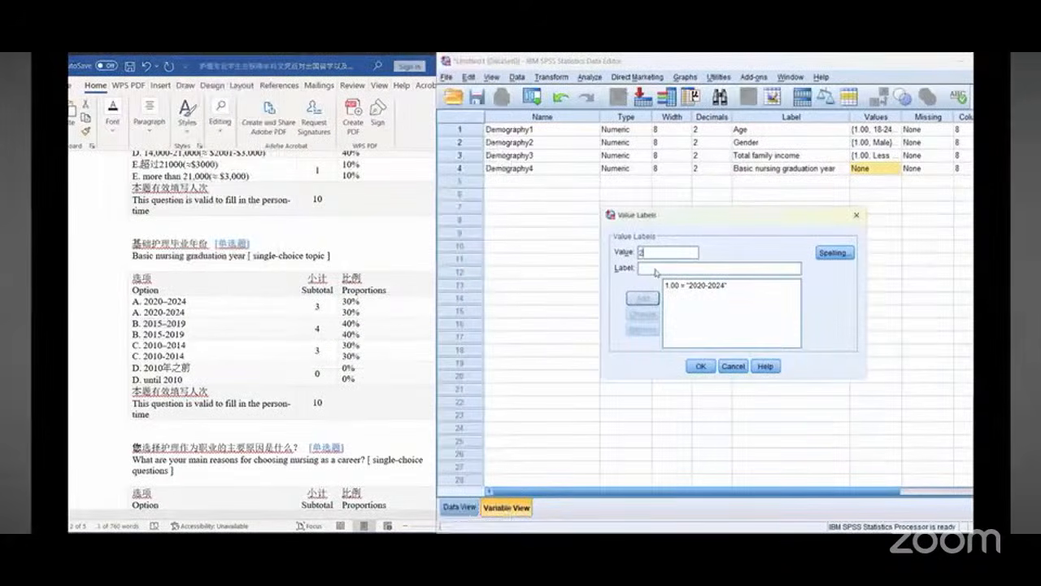
right_click(656, 271)
click(675, 334)
click(642, 298)
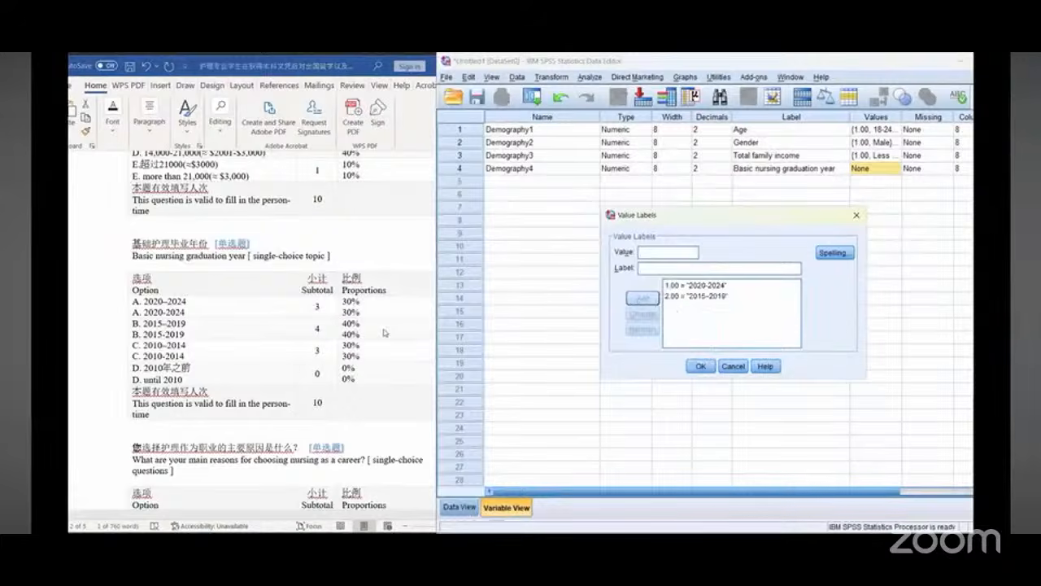
Step: Copy the 2010-2014 option and add it as value 3
click(163, 340)
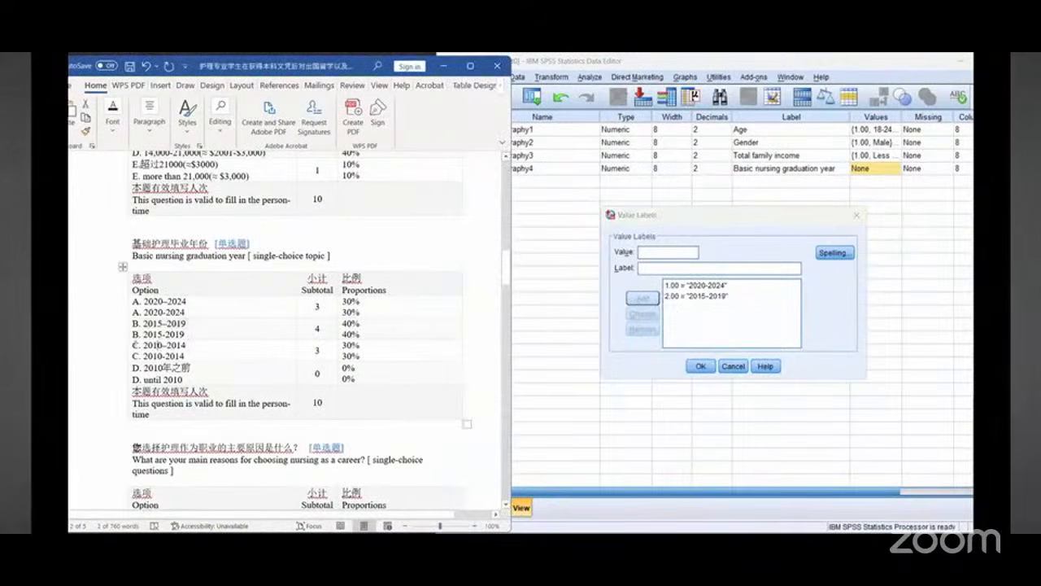
drag(145, 345, 187, 345)
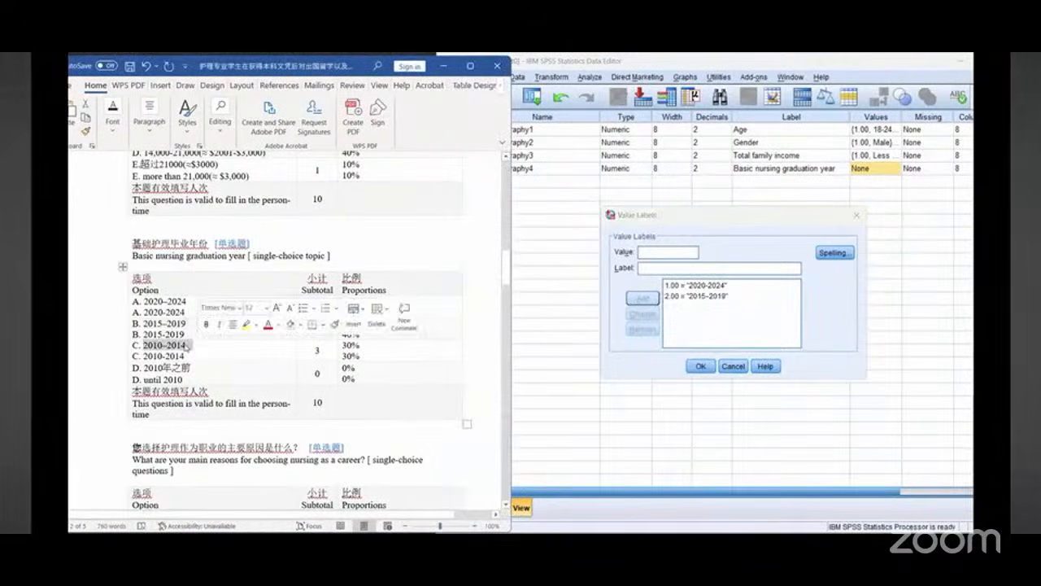
right_click(187, 345)
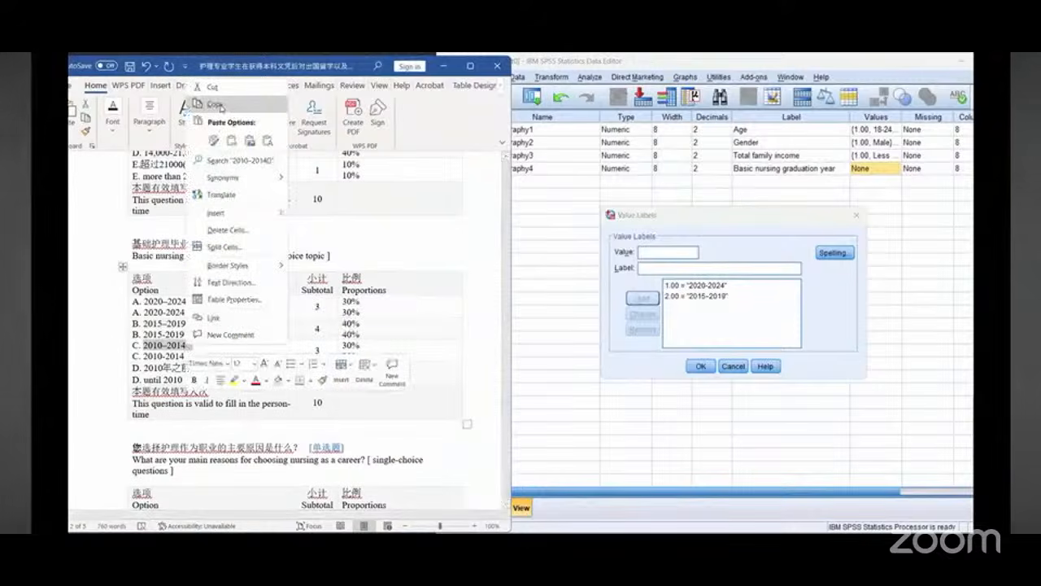
click(665, 253)
right_click(664, 267)
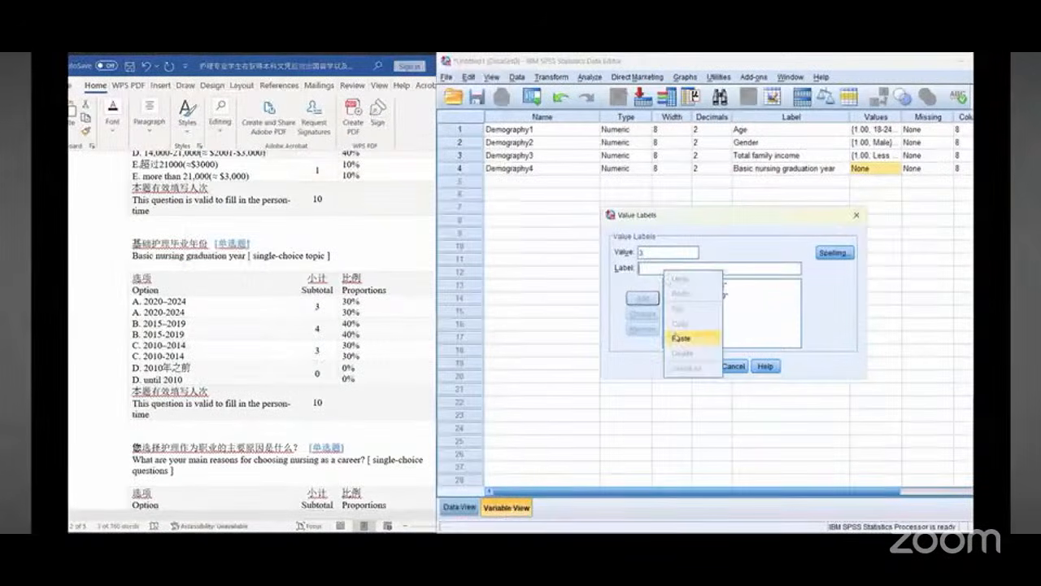
click(693, 337)
click(642, 297)
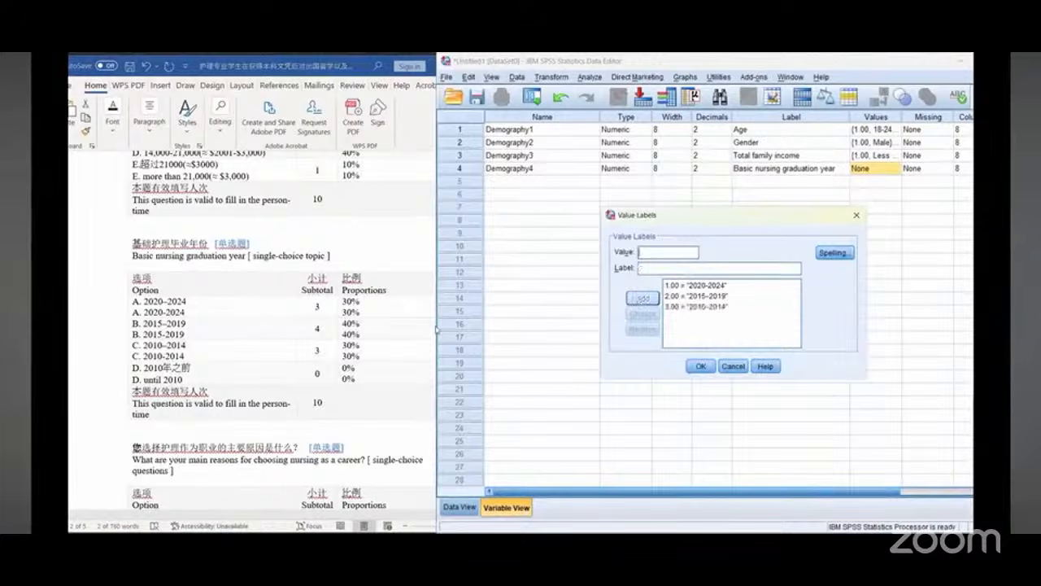
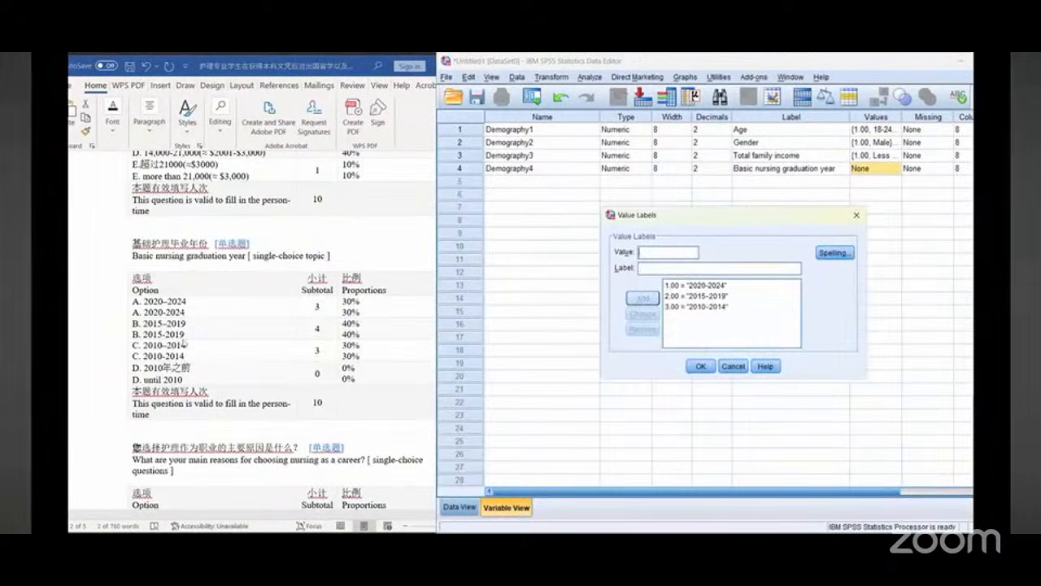
Step: Add value 4 labelled "until 2010", copied from the Word table, to the graduation-year variable's value labels and confirm
click(155, 374)
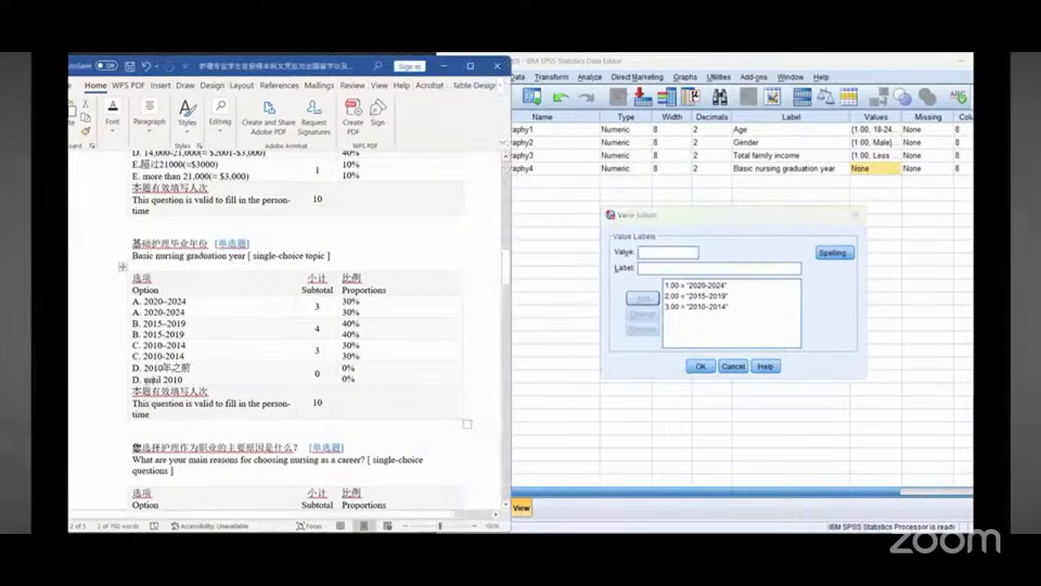
drag(145, 379, 180, 380)
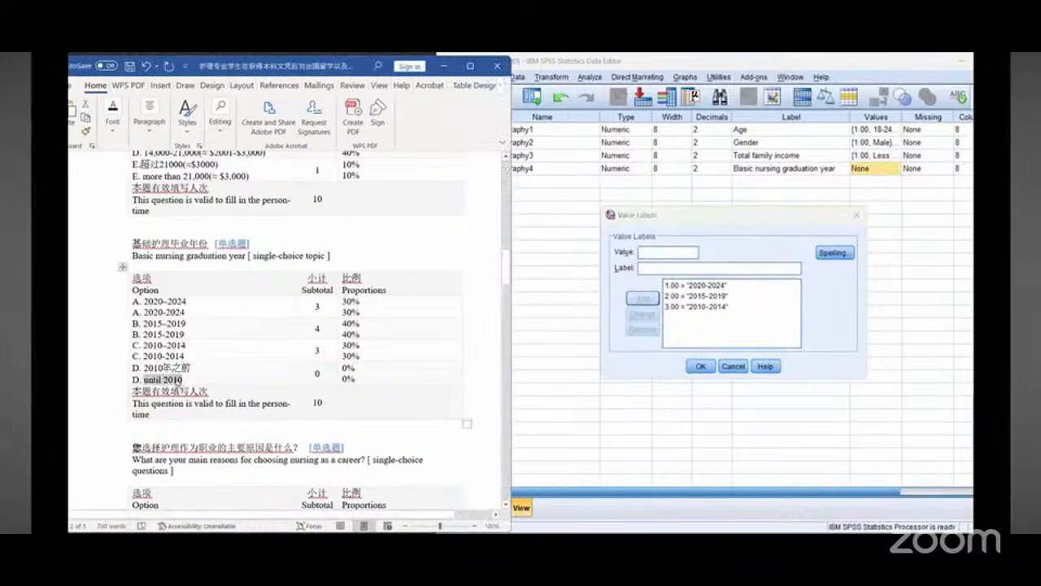
right_click(179, 380)
click(216, 143)
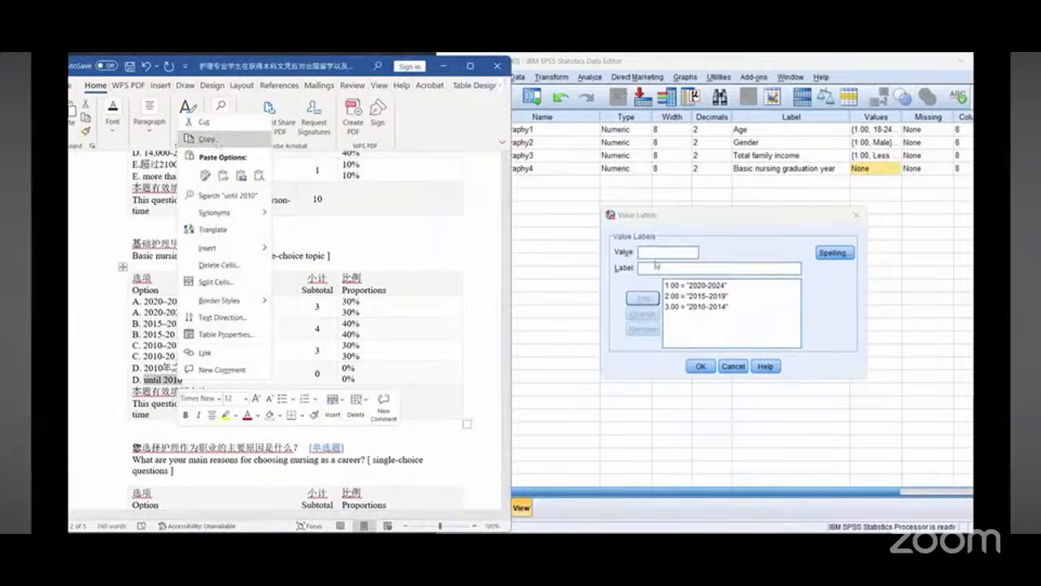
click(656, 254)
text(4)
right_click(651, 270)
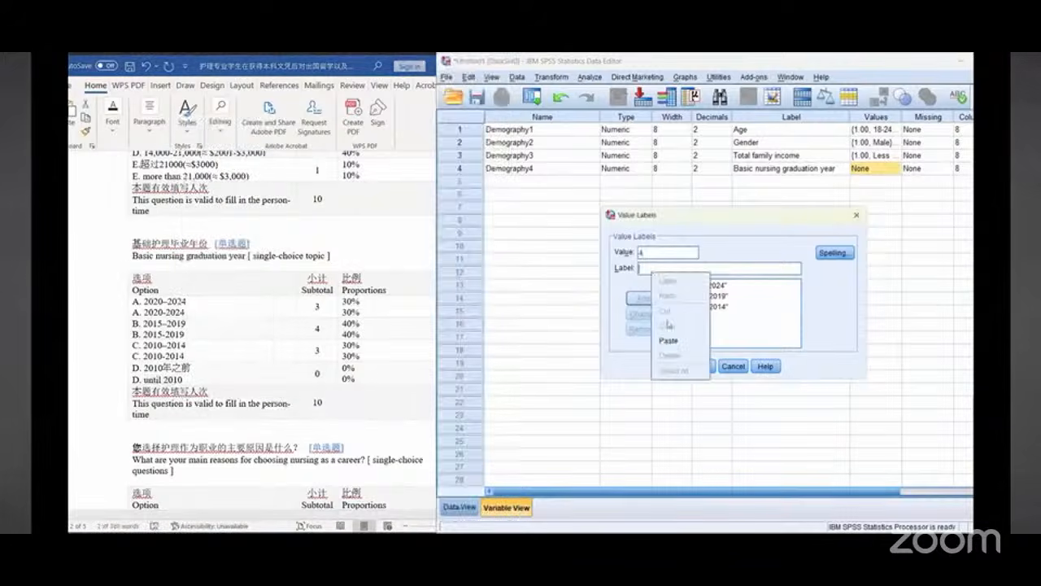
click(670, 339)
click(639, 298)
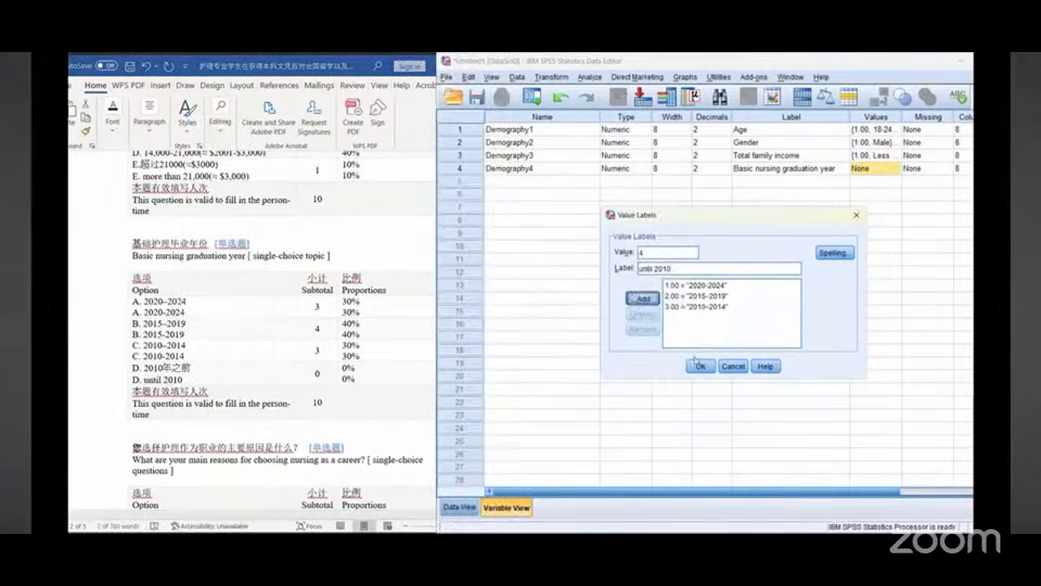
click(698, 366)
Step: Create a new variable in row 5 named Career1
scroll(369, 415, down, 5)
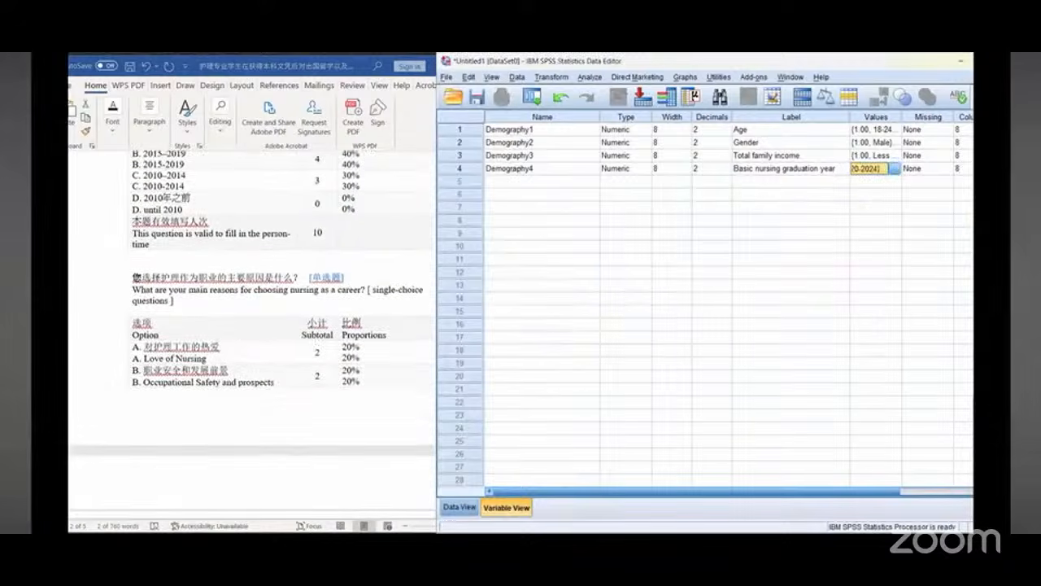
click(523, 180)
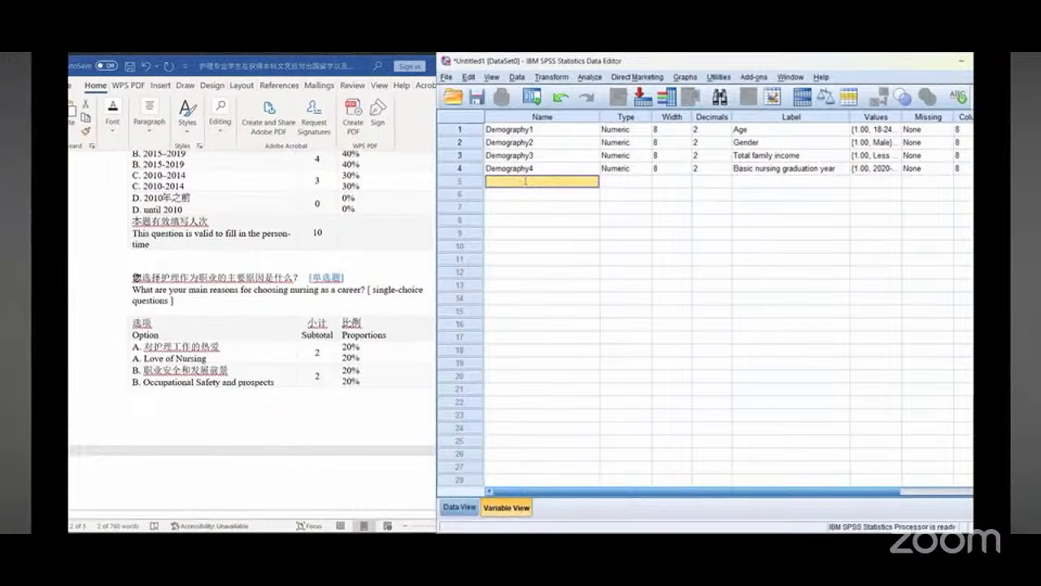
click(527, 179)
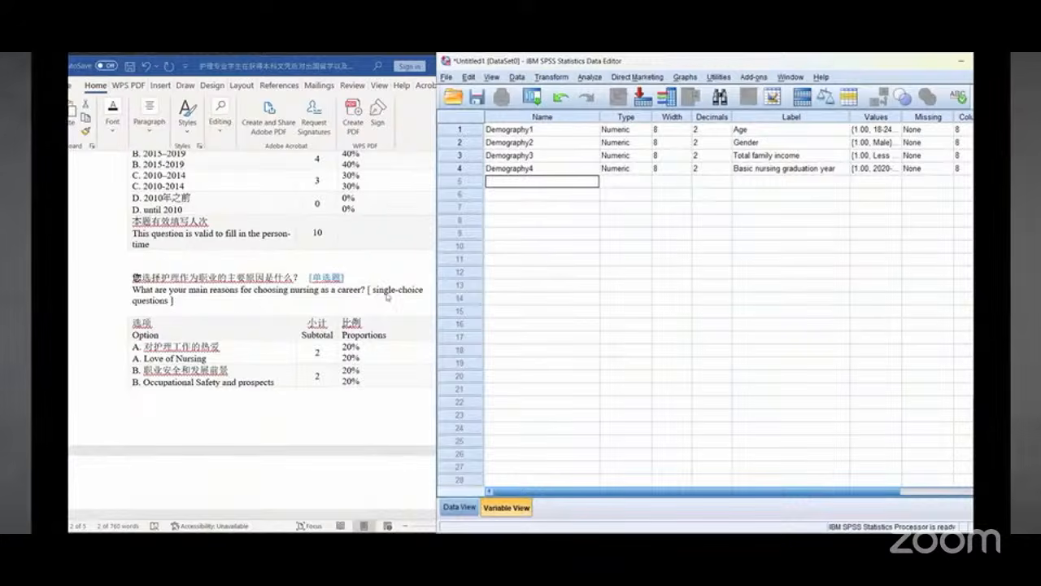
click(244, 295)
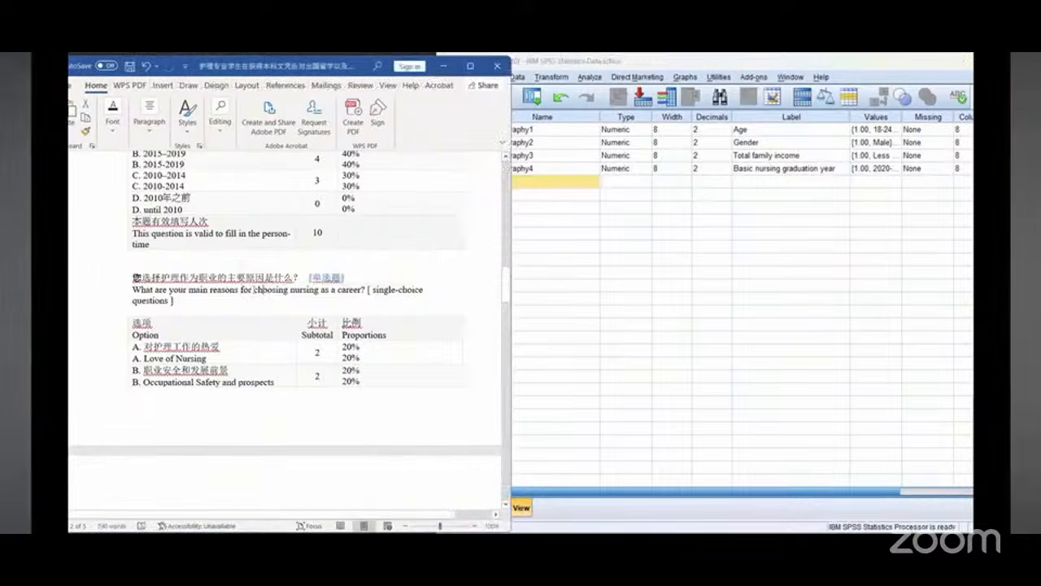
click(521, 186)
text(Career1)
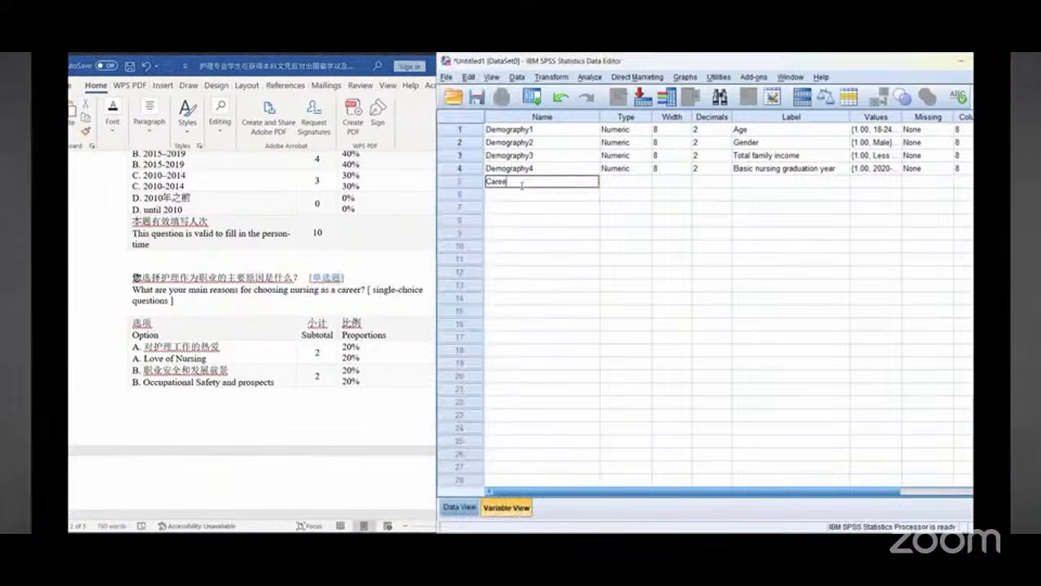
click(764, 182)
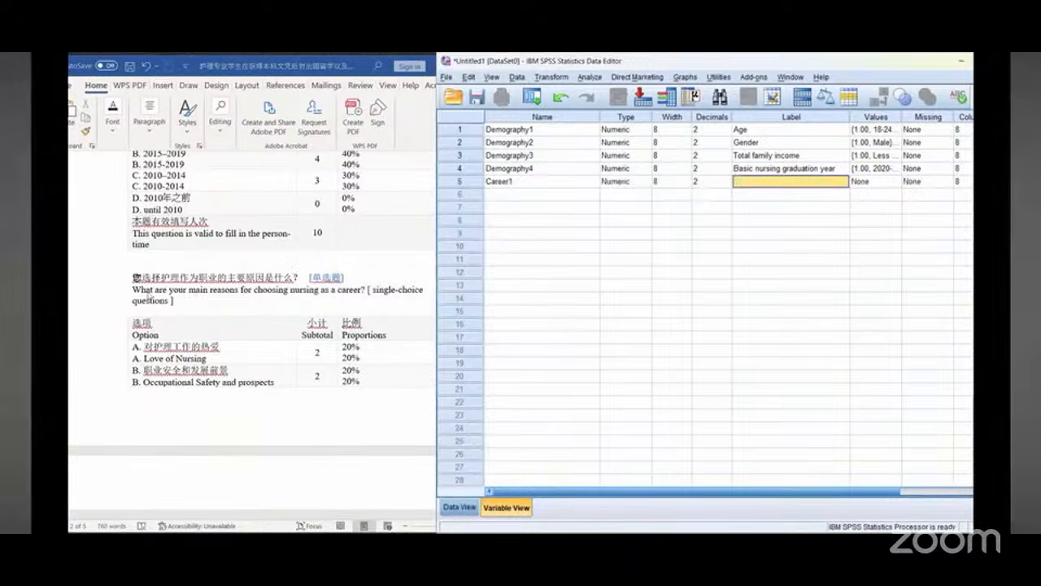
Step: Copy the question "What are your main reasons for choosing nursing as a career?" into Career1's label
drag(133, 290, 363, 291)
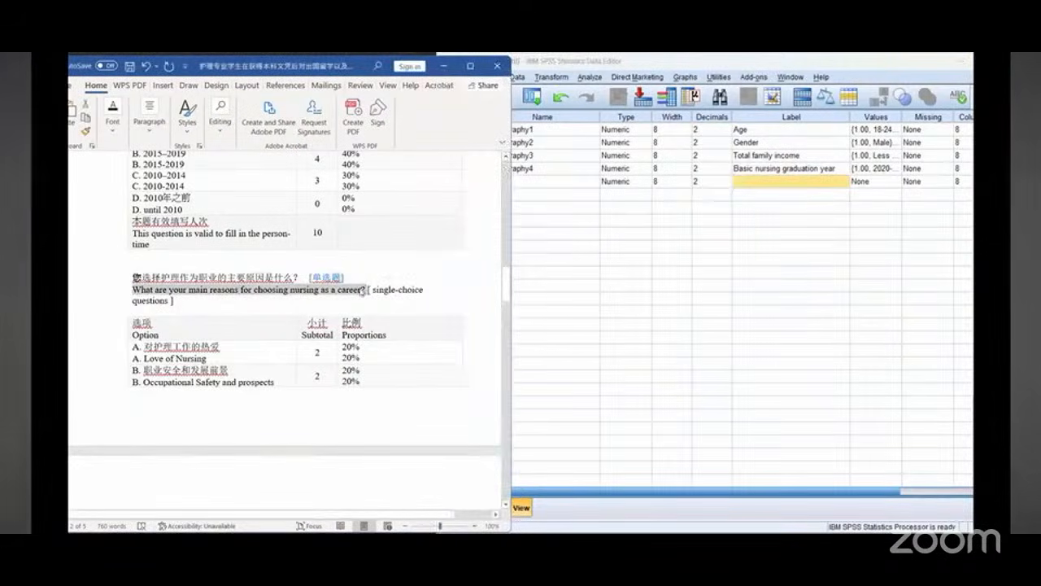
right_click(363, 291)
click(383, 312)
right_click(747, 187)
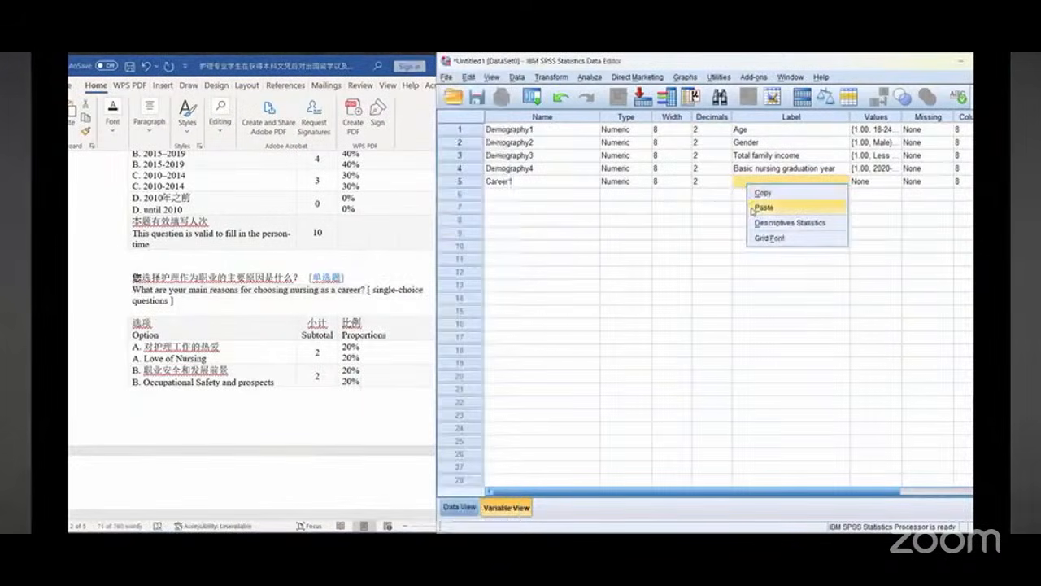
click(763, 207)
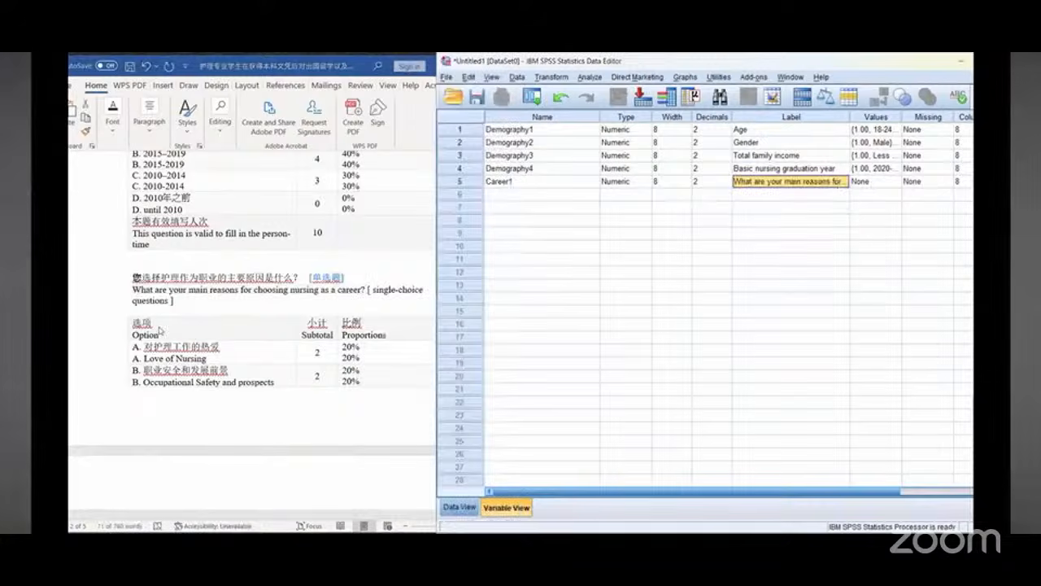
Step: Open Career1's value labels and add value 1 labelled "Love of Nursing", copied from the document
scroll(162, 329, down, 2)
click(149, 302)
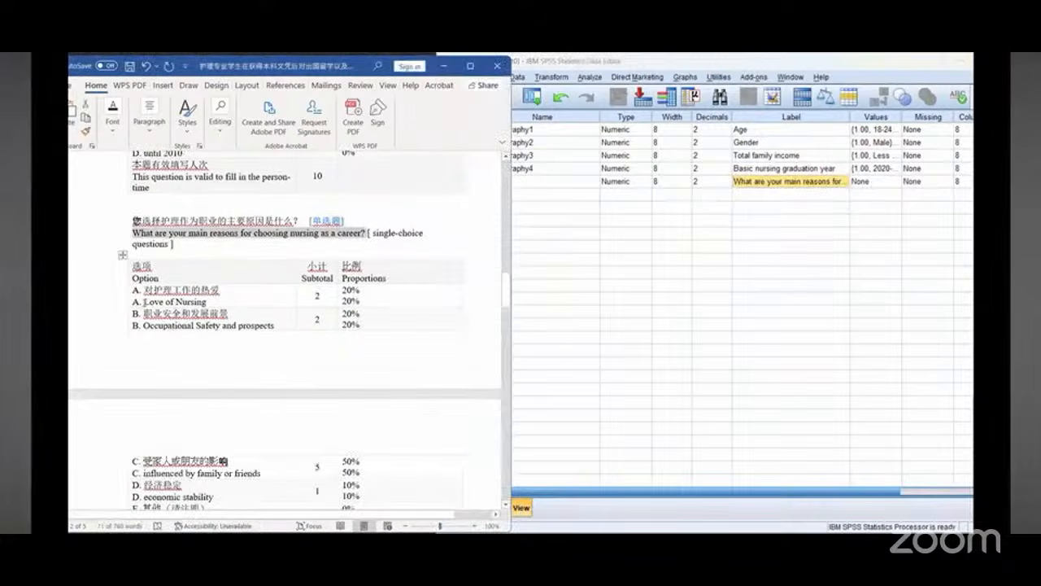
drag(144, 303, 209, 303)
click(206, 302)
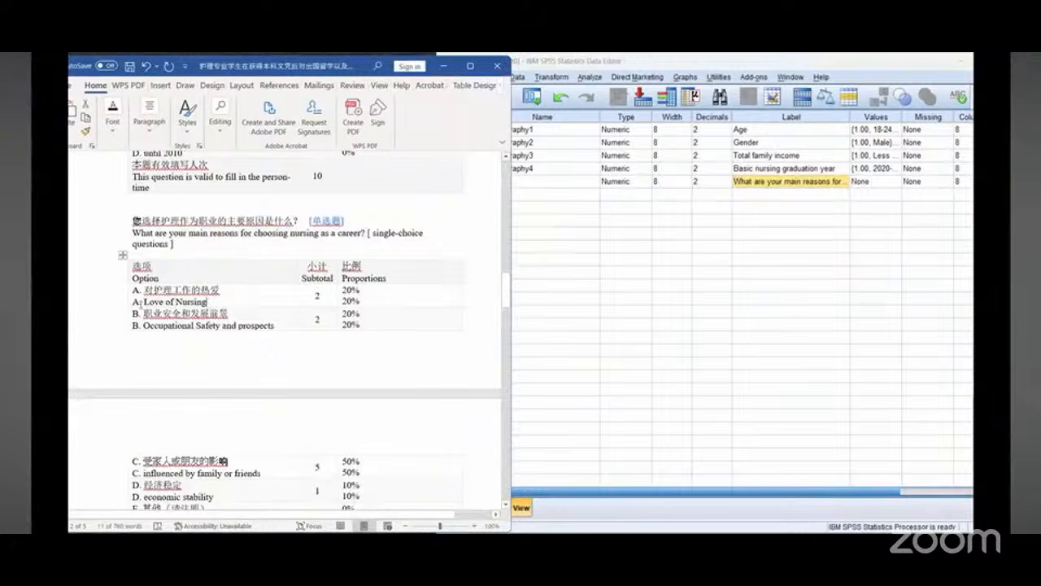
drag(142, 303, 208, 303)
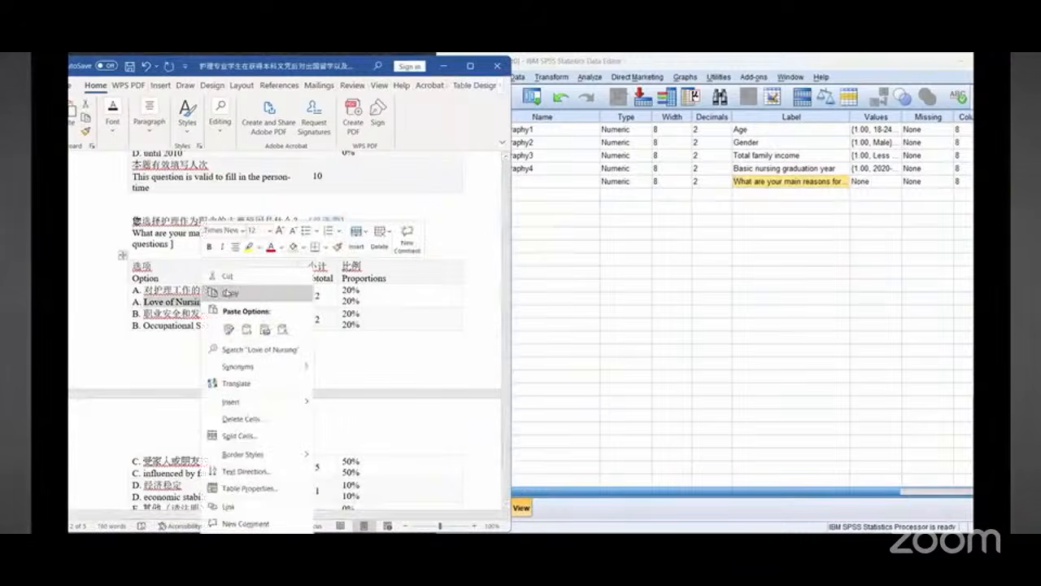
right_click(203, 303)
click(228, 292)
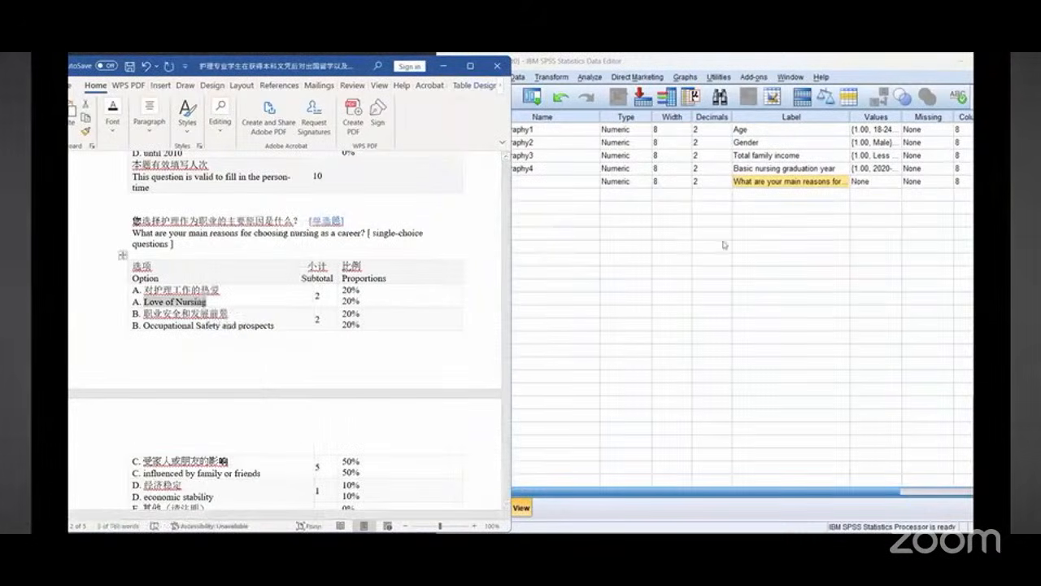
click(897, 180)
text(1)
right_click(660, 267)
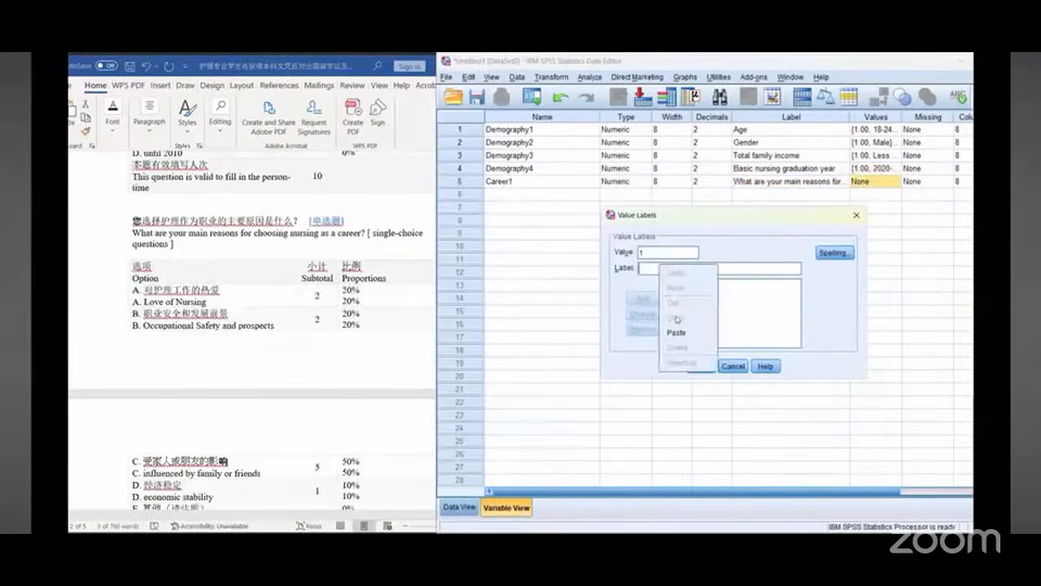
click(674, 334)
click(643, 298)
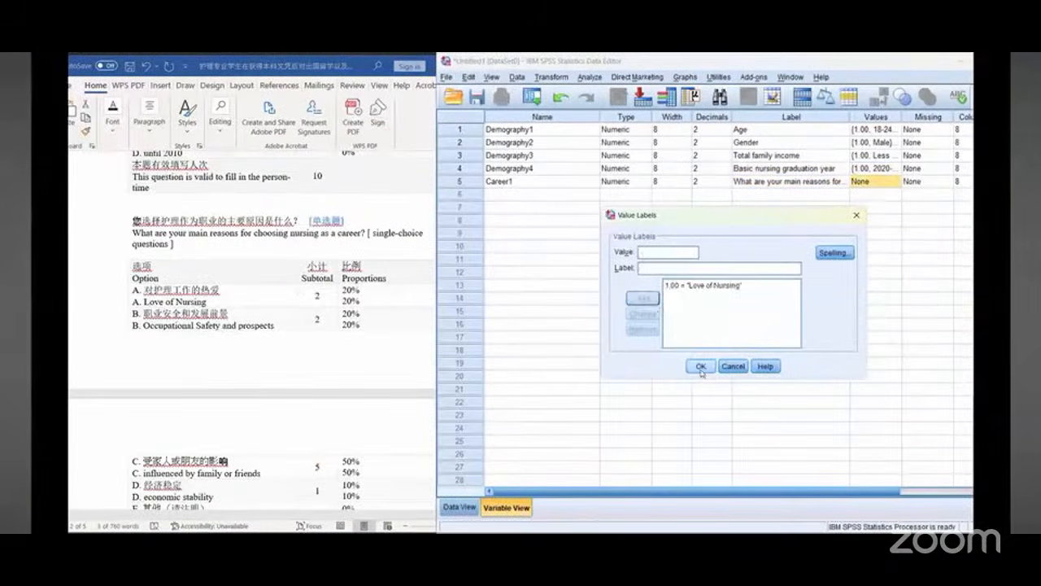
Step: Add value 2 labelled "Occupational Safety and prospects", copied from the document
scroll(163, 318, down, 1)
click(143, 298)
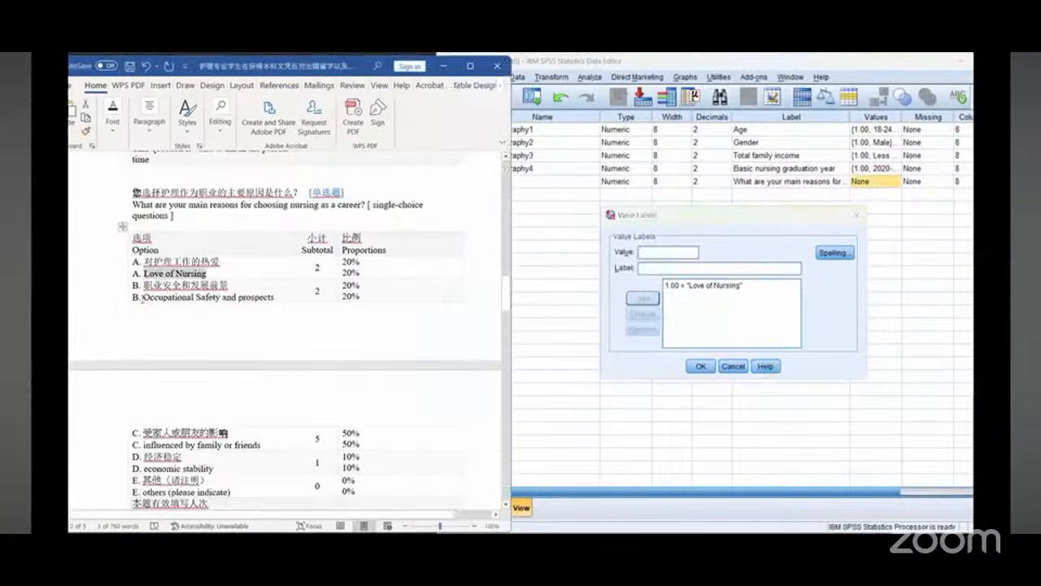
drag(143, 298, 275, 298)
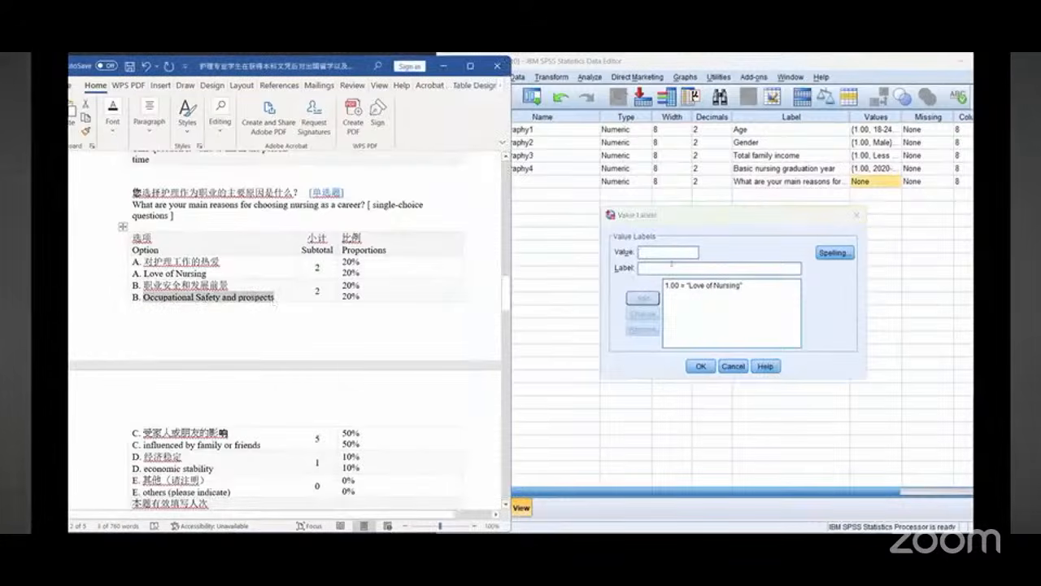
click(671, 264)
right_click(671, 267)
click(685, 337)
click(639, 298)
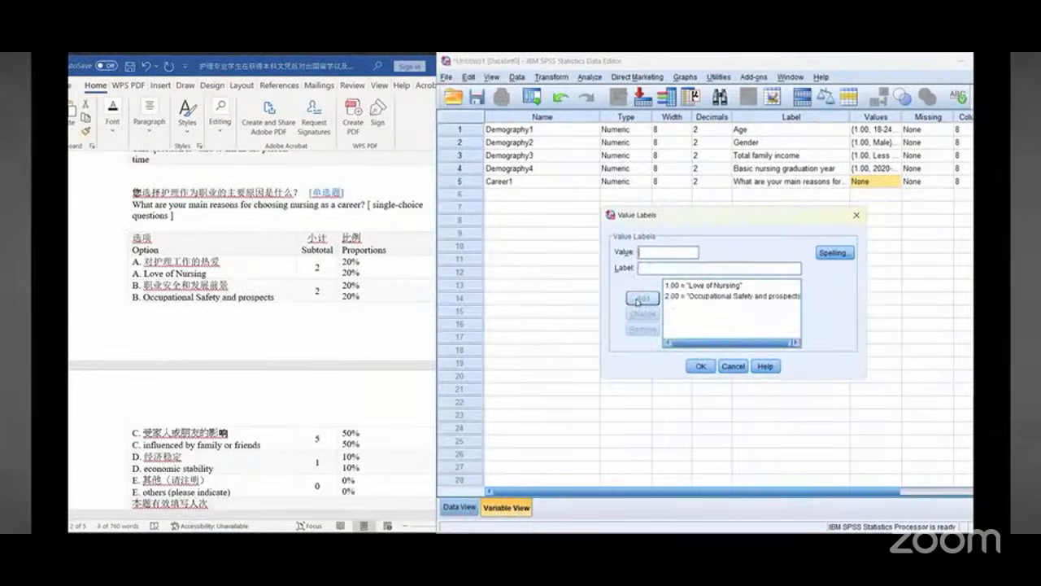
Step: Add value 3 labelled "influenced by family or friends", copied from the document
scroll(207, 305, down, 3)
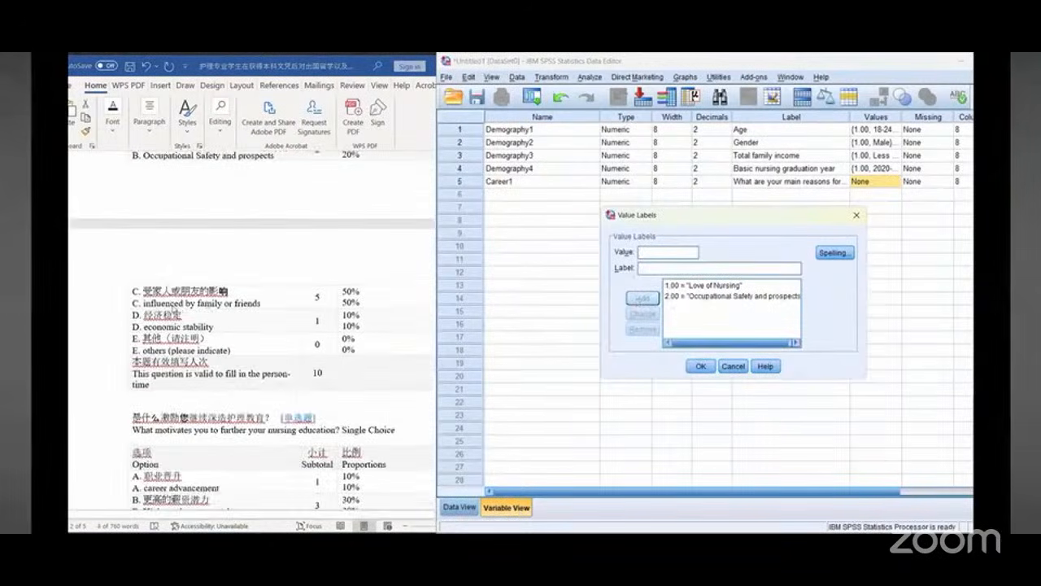
drag(144, 303, 260, 303)
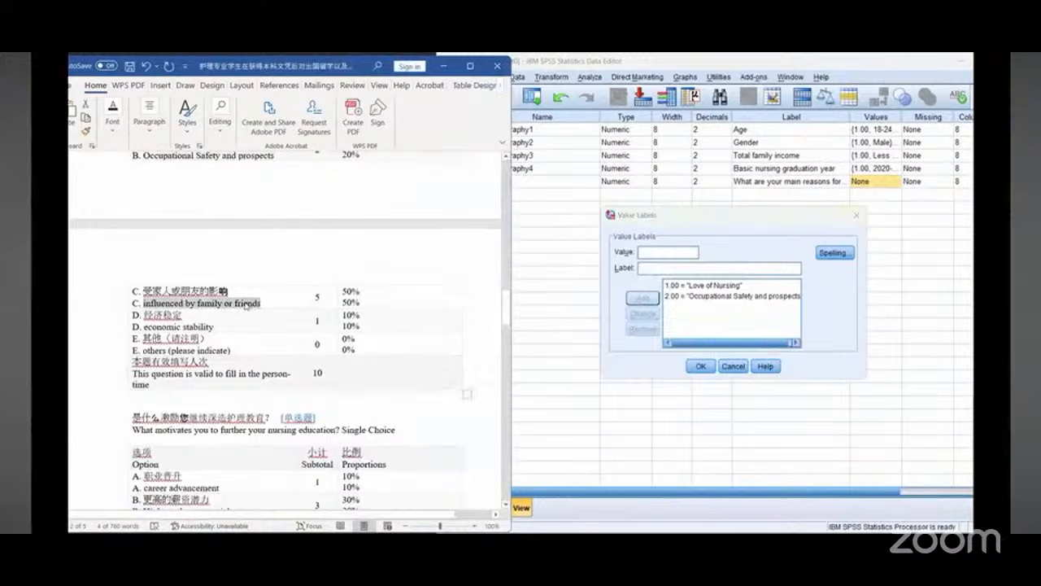
right_click(245, 305)
click(275, 295)
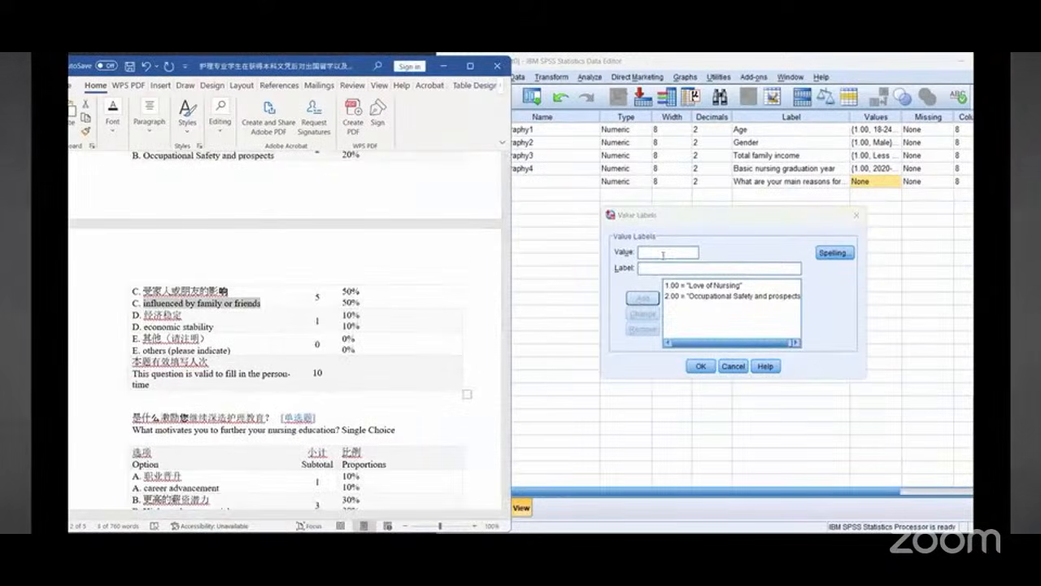
click(663, 255)
text(3)
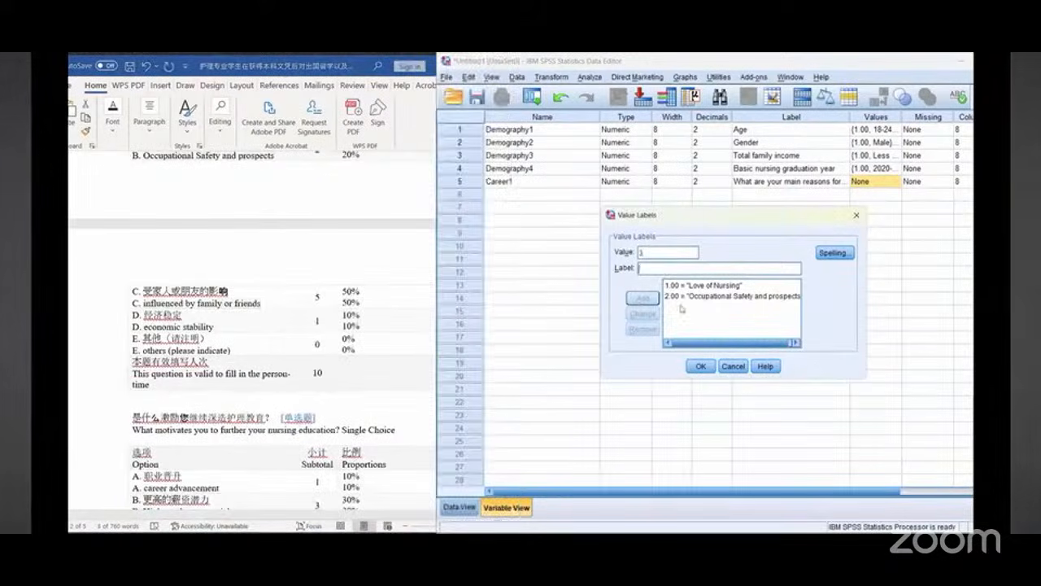
right_click(661, 270)
click(680, 340)
click(643, 298)
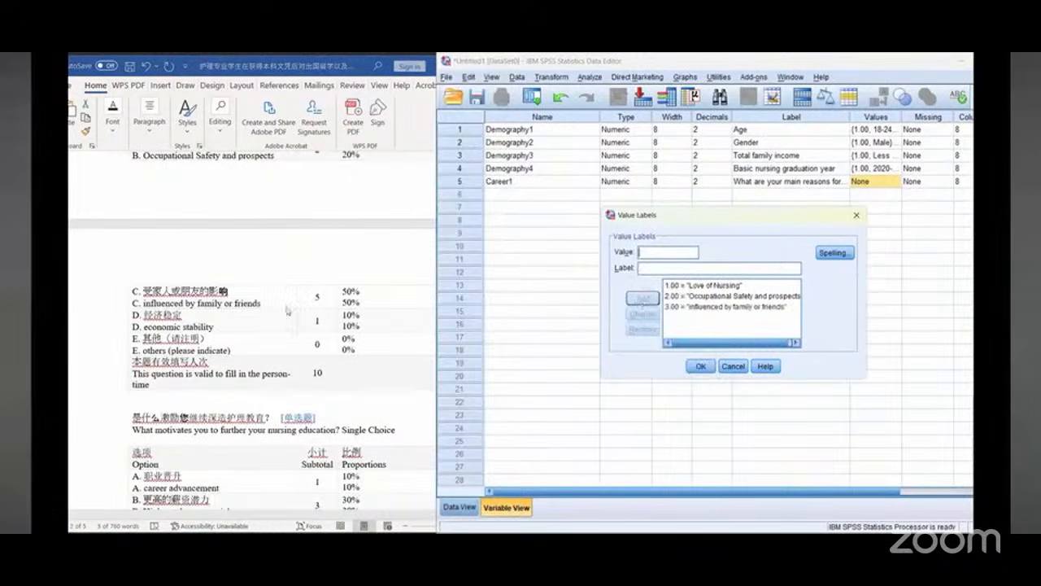
Step: Add value 4 labelled "economic stability", copied from the document
click(143, 327)
drag(144, 327, 213, 328)
right_click(206, 330)
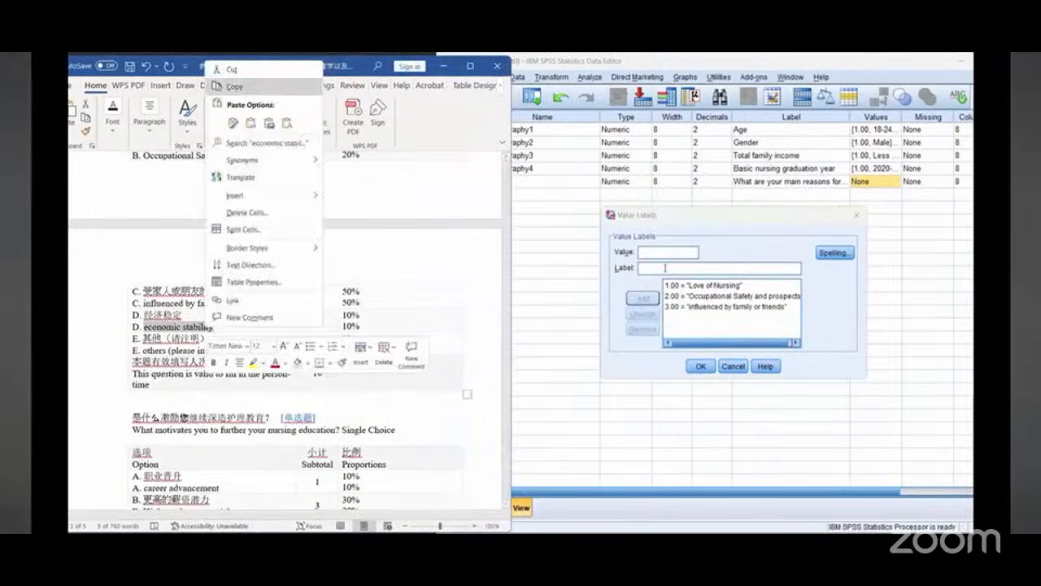
click(668, 254)
text(4)
right_click(664, 270)
click(682, 338)
click(642, 297)
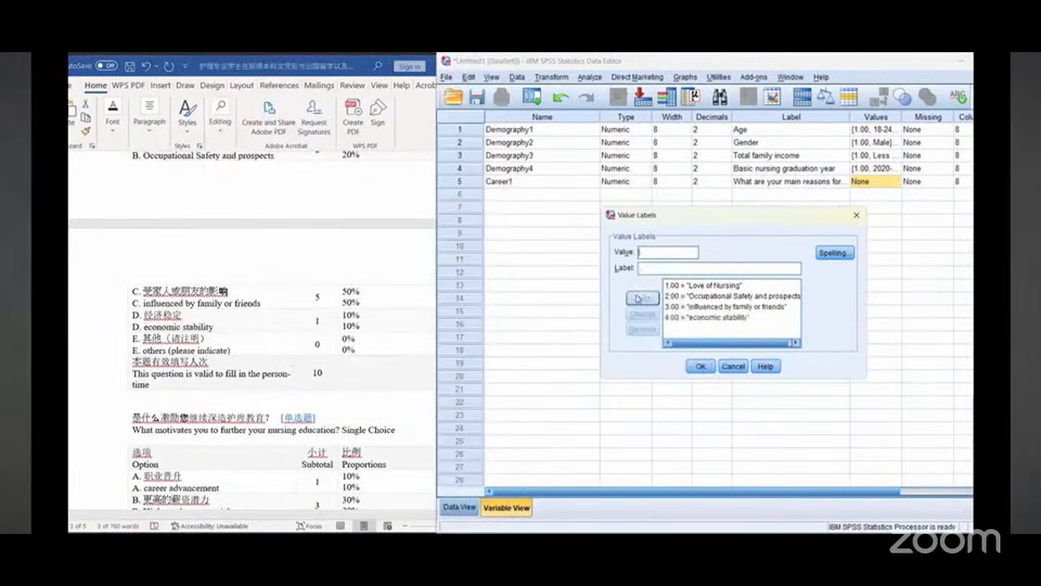
Step: Add value 5 labelled "others (please indicate)" to Career1, copied from the document, and close the value labels
scroll(174, 335, down, 1)
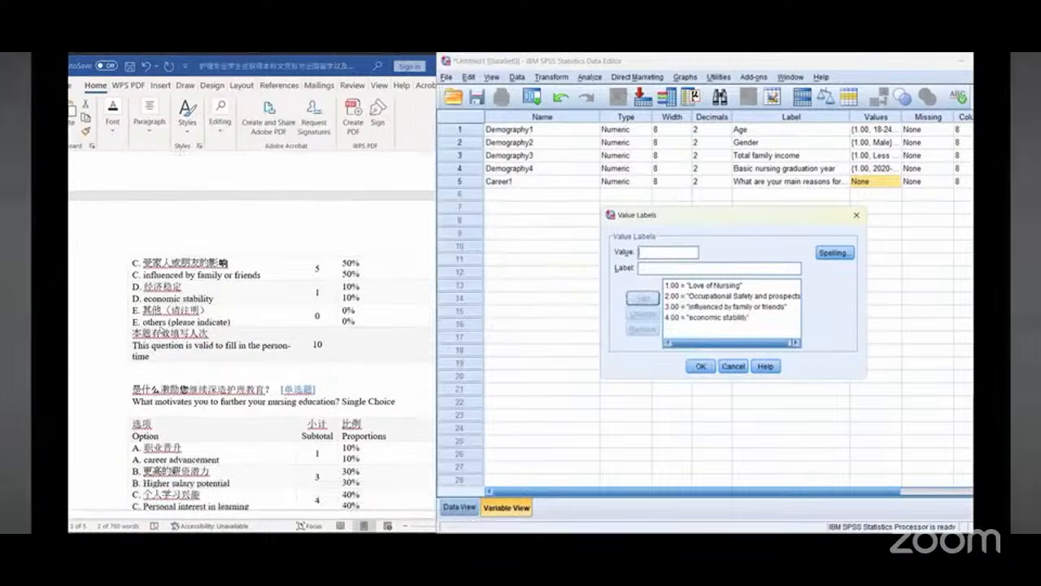
click(179, 298)
drag(143, 322, 231, 323)
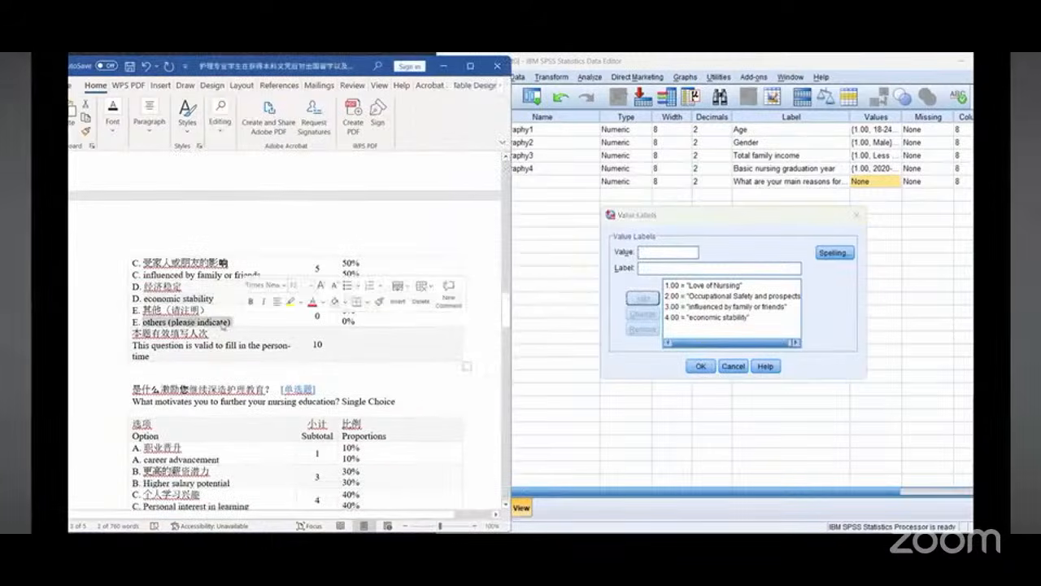
right_click(222, 325)
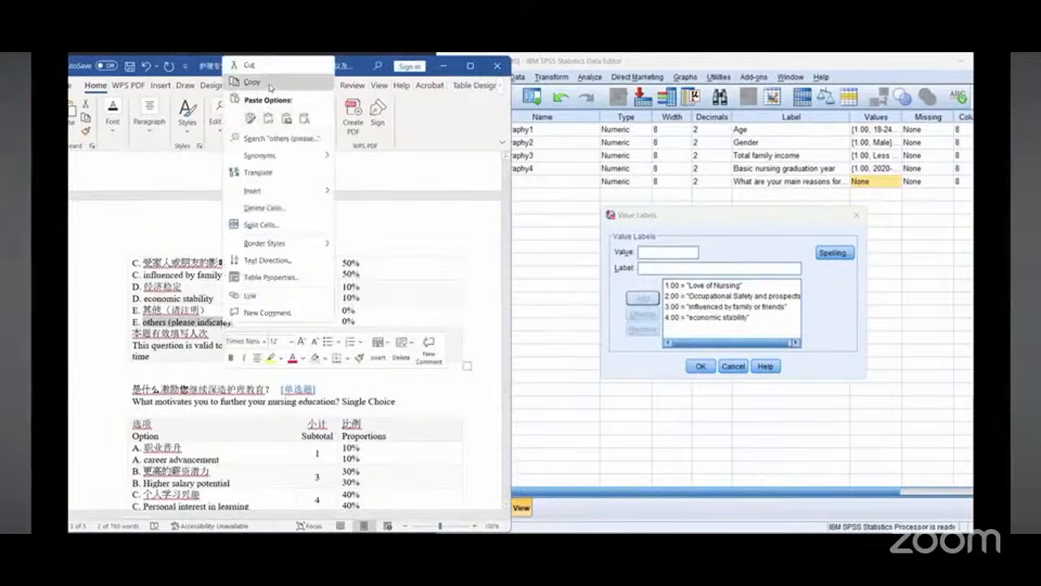
click(270, 82)
click(667, 252)
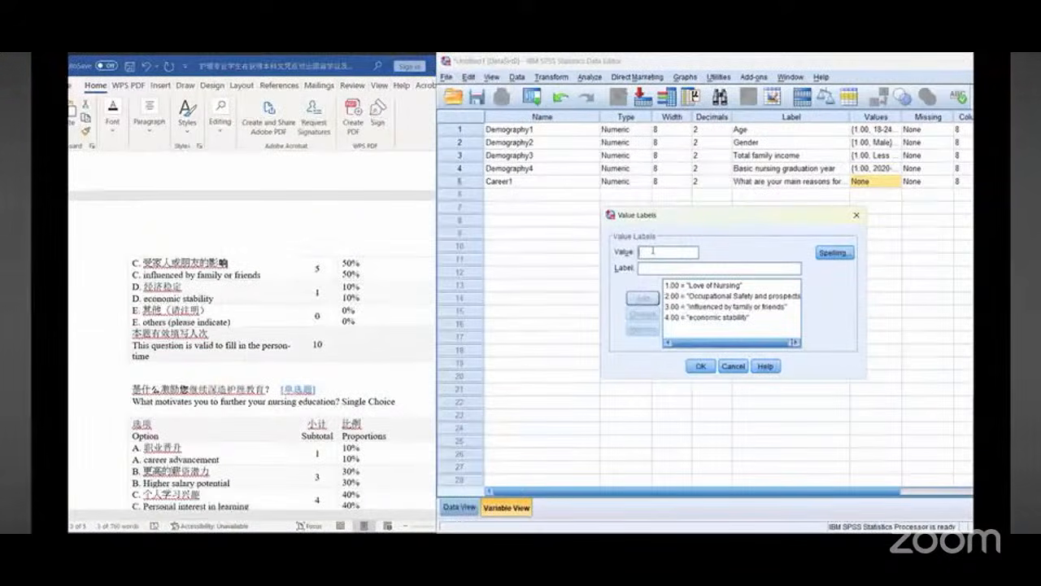
text(5)
right_click(652, 274)
click(672, 336)
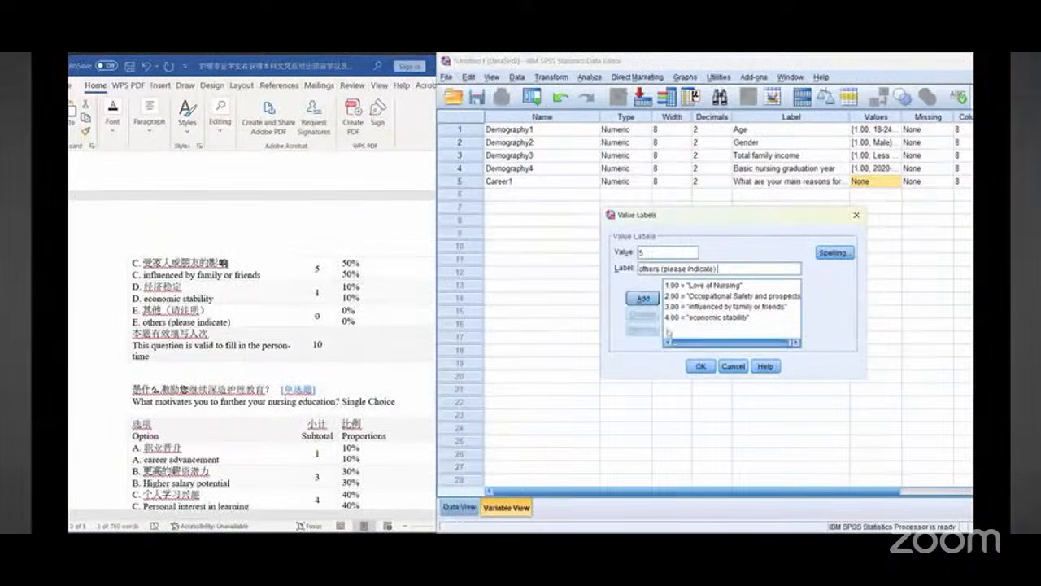
click(642, 298)
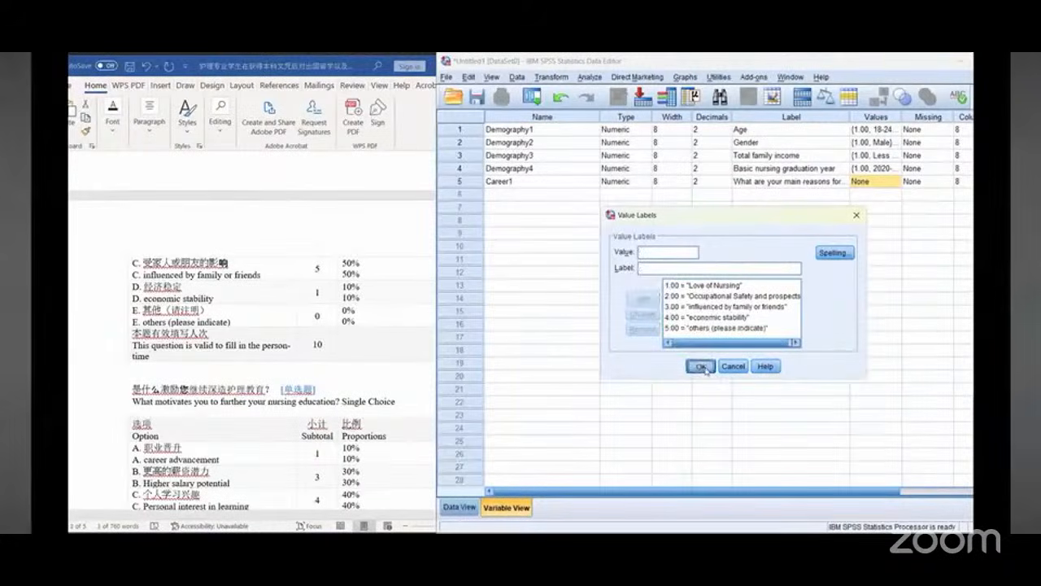
click(700, 366)
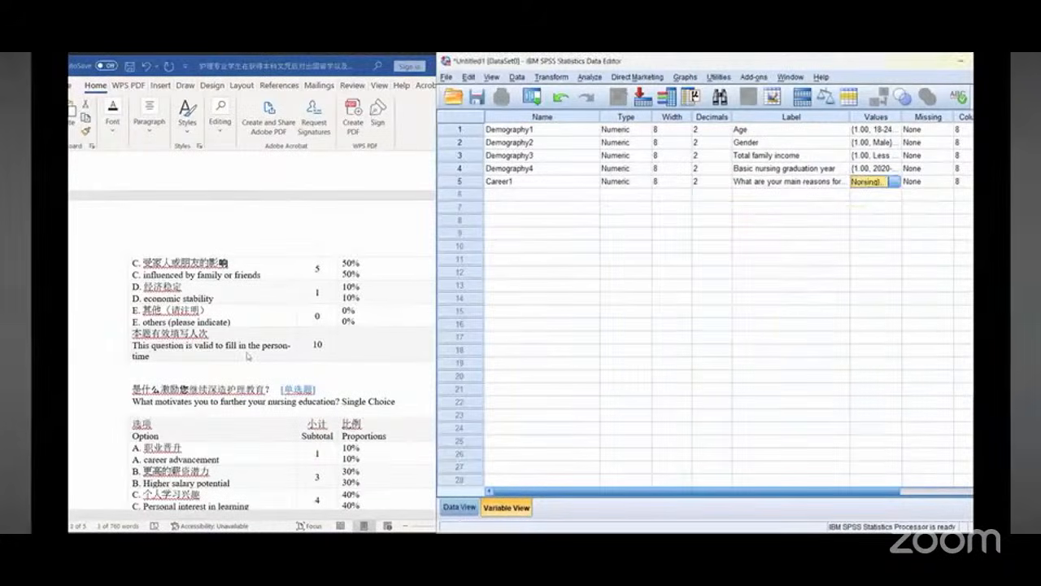
Step: Create a new variable named Career2 in the next row
click(261, 345)
scroll(261, 345, down, 5)
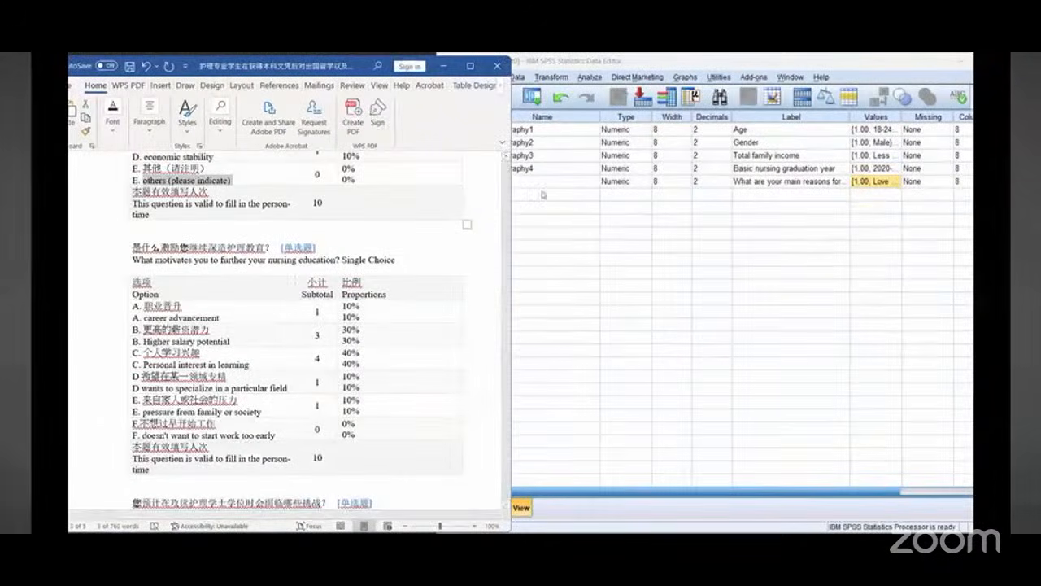
click(493, 193)
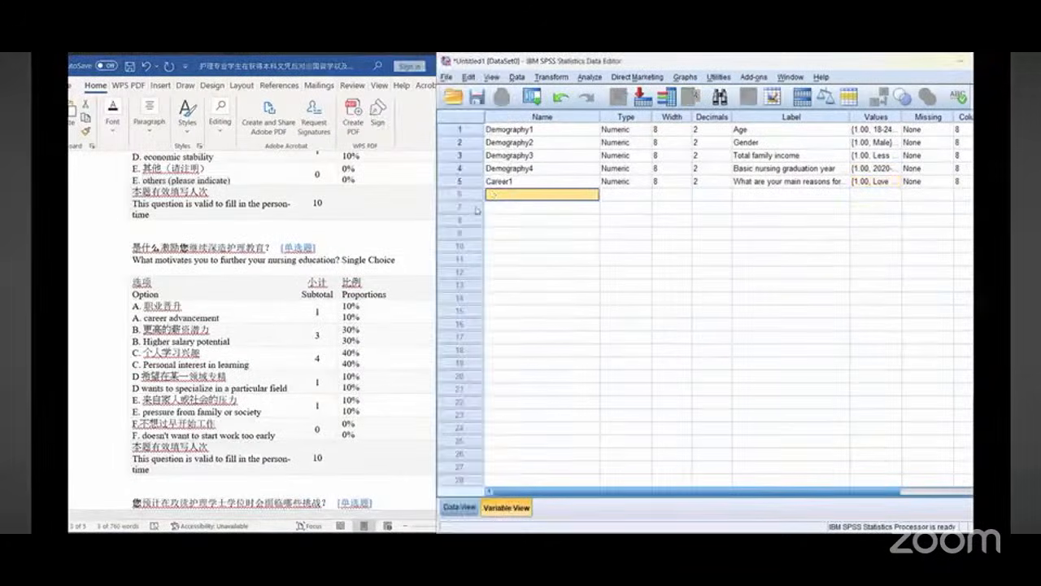
text(Career2)
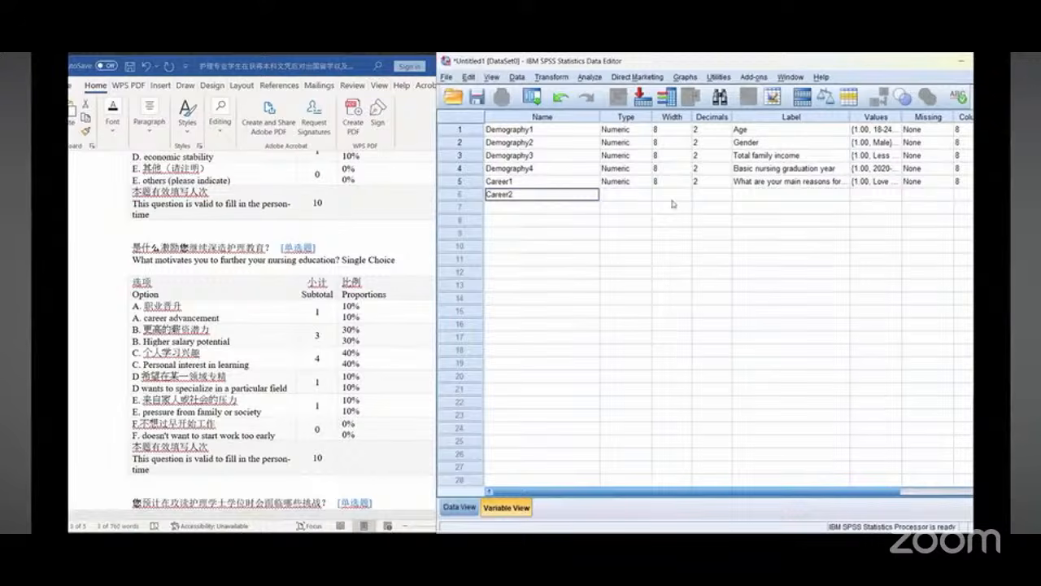
Step: Set Career2's label to "What motivates you to further your nursing education?", pasted from the document
click(785, 194)
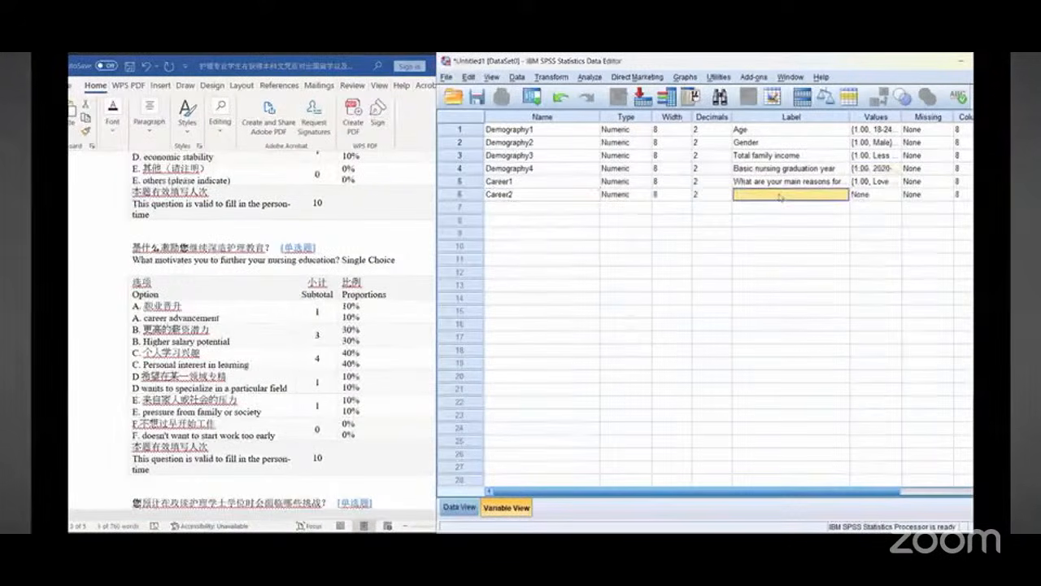
drag(133, 260, 338, 262)
right_click(339, 263)
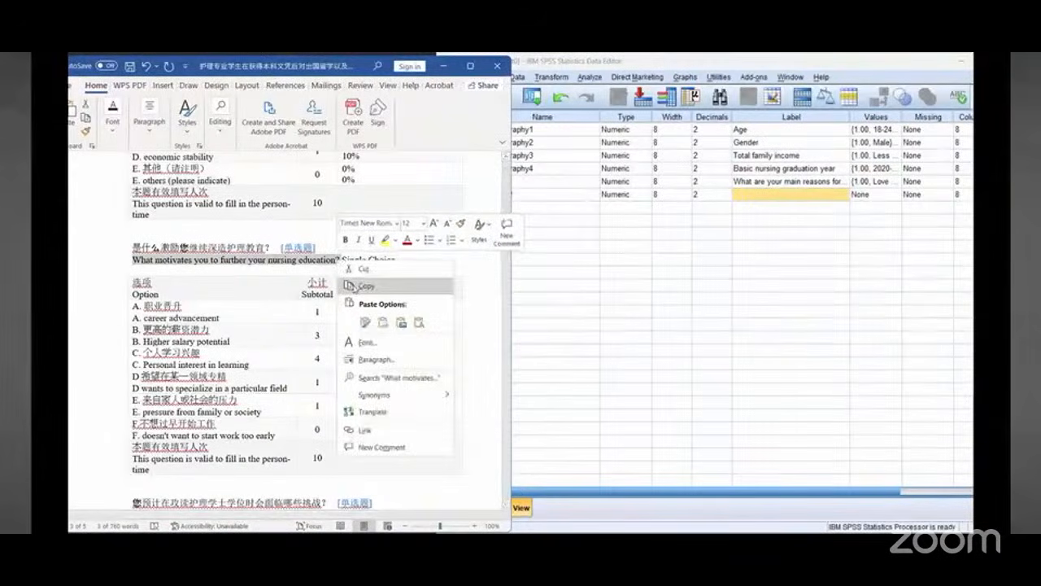
click(811, 265)
key(ctrl+v)
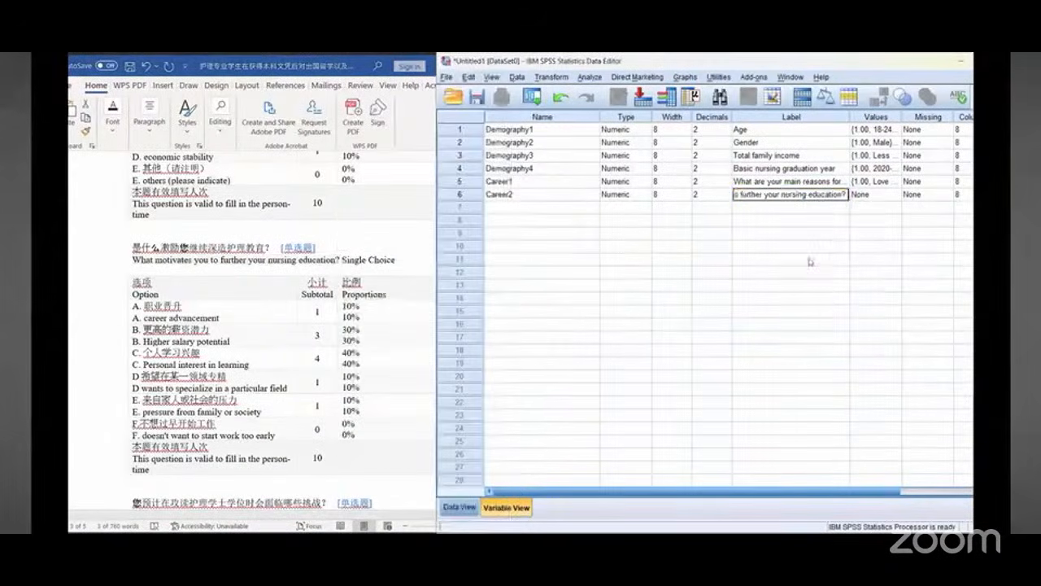
Step: Open Career2's value labels and add value 1 labelled "career advancement", copied from the document
scroll(206, 300, down, 1)
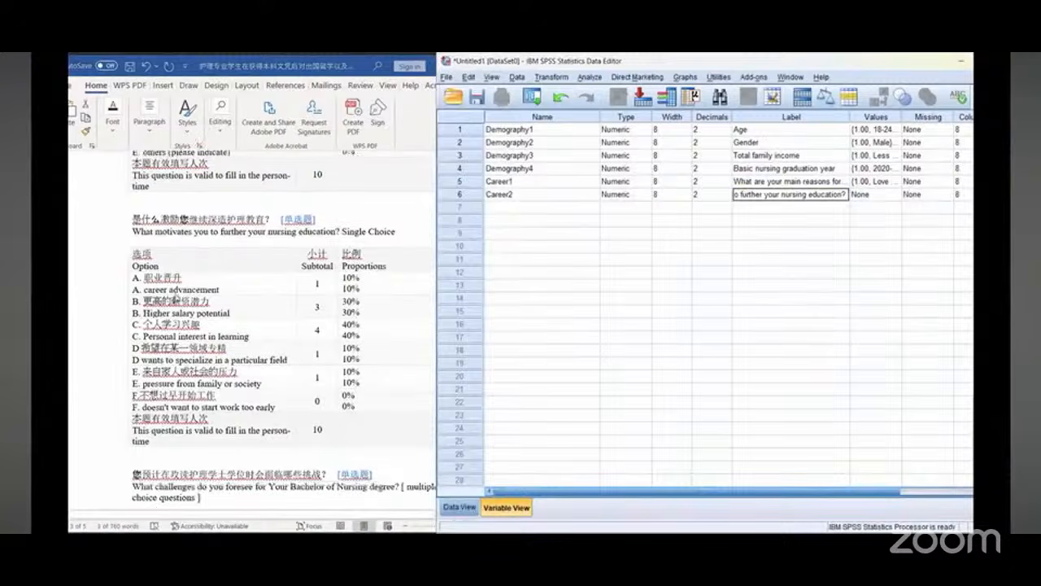
drag(143, 290, 220, 290)
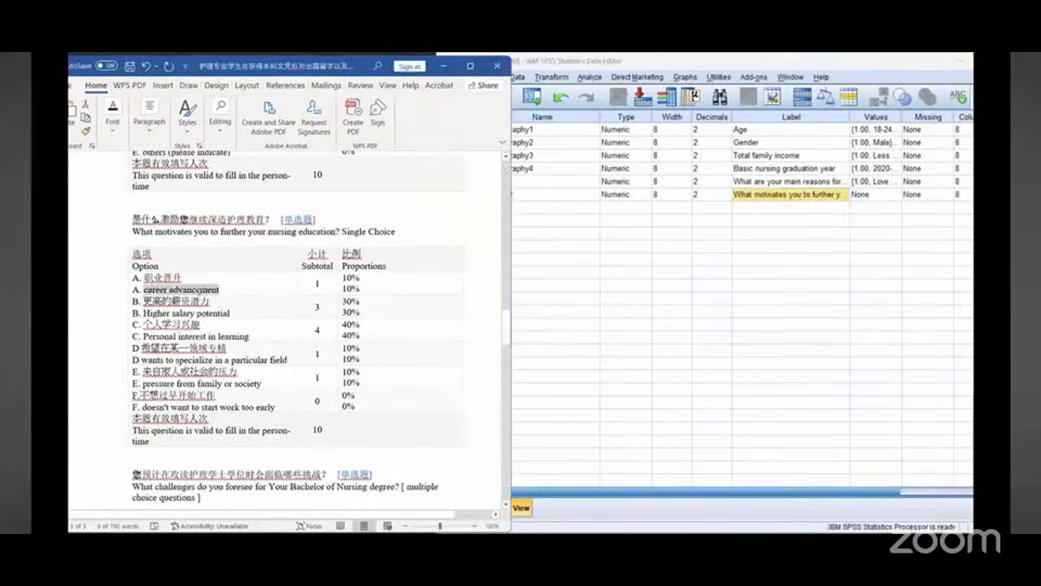
click(885, 200)
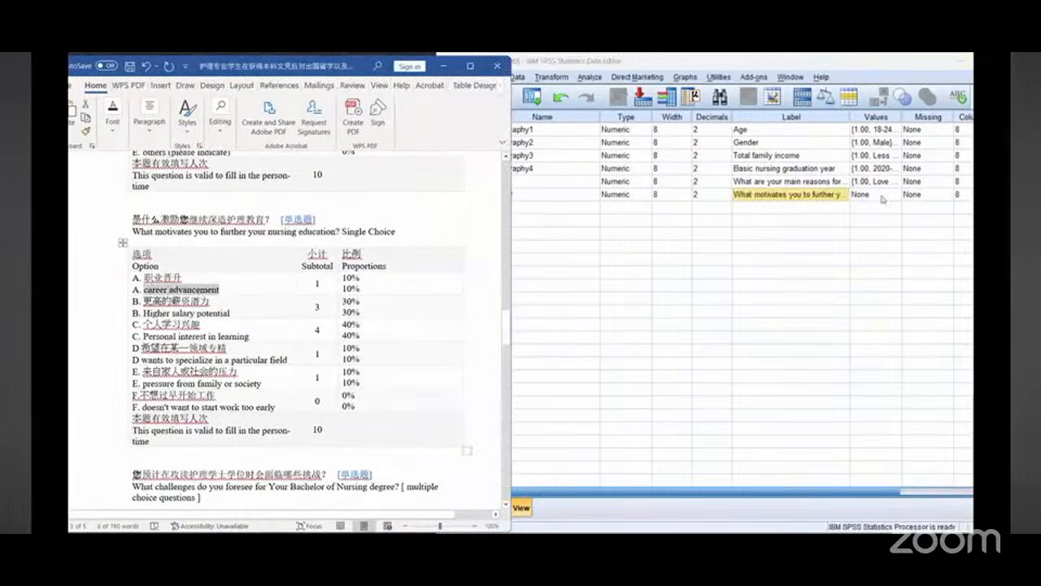
click(898, 199)
text(1)
click(658, 268)
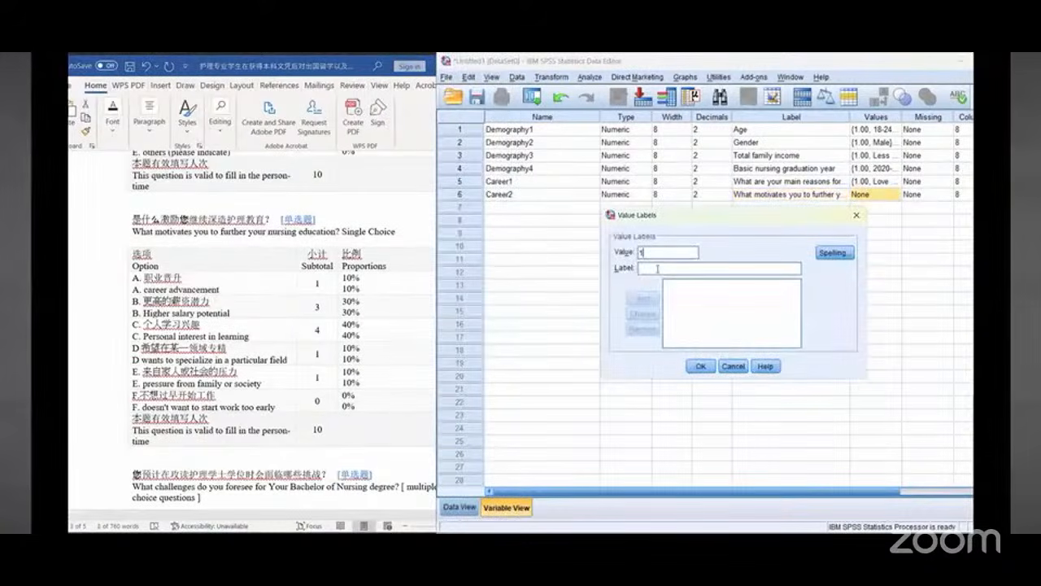
right_click(657, 271)
click(695, 335)
key(alt+a)
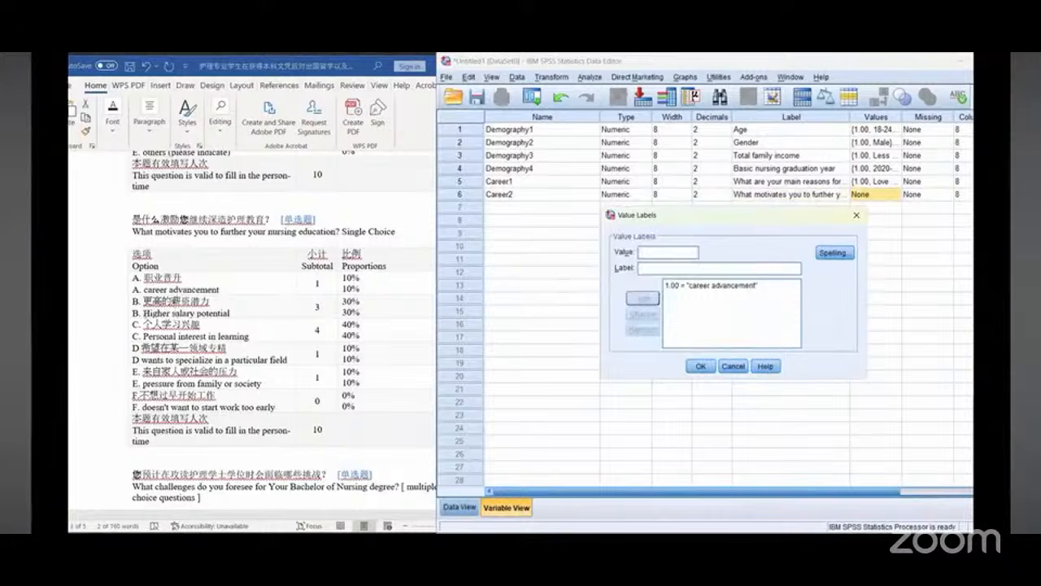
Step: Add value 2 labelled "Higher salary potential", copied from the document
drag(144, 313, 230, 314)
right_click(218, 317)
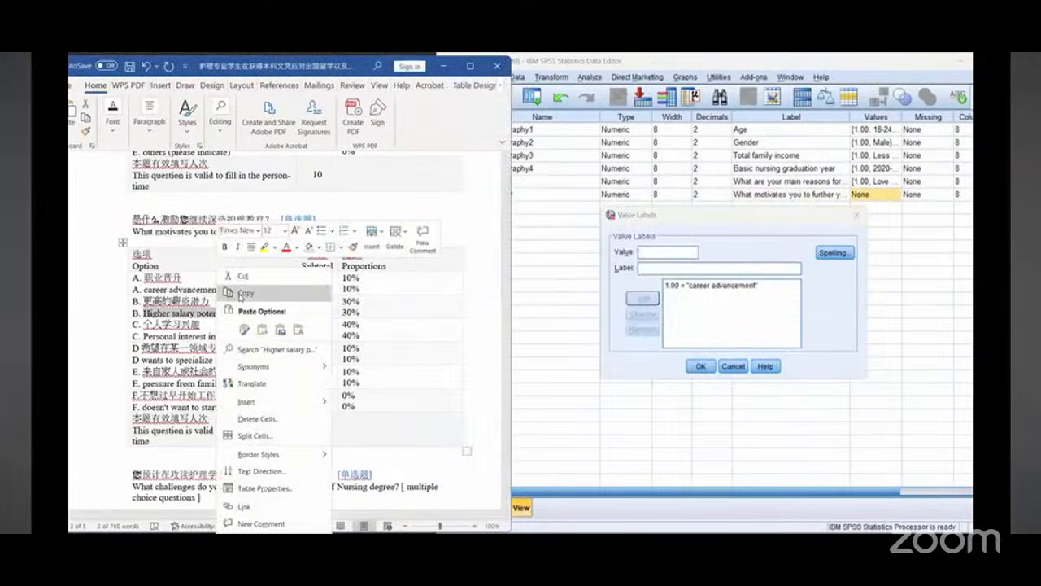
click(237, 291)
click(663, 268)
right_click(662, 271)
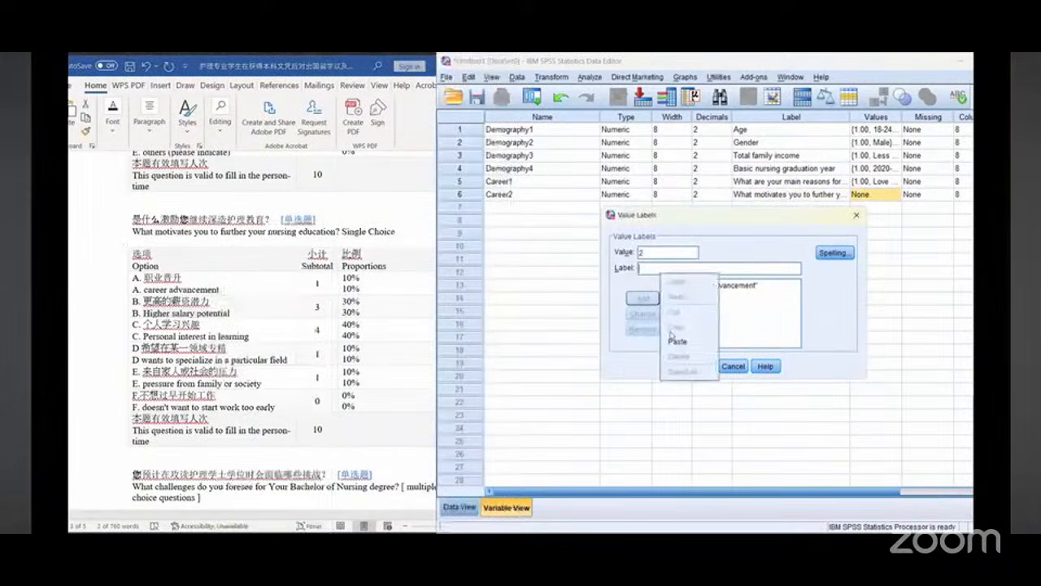
click(679, 341)
click(643, 297)
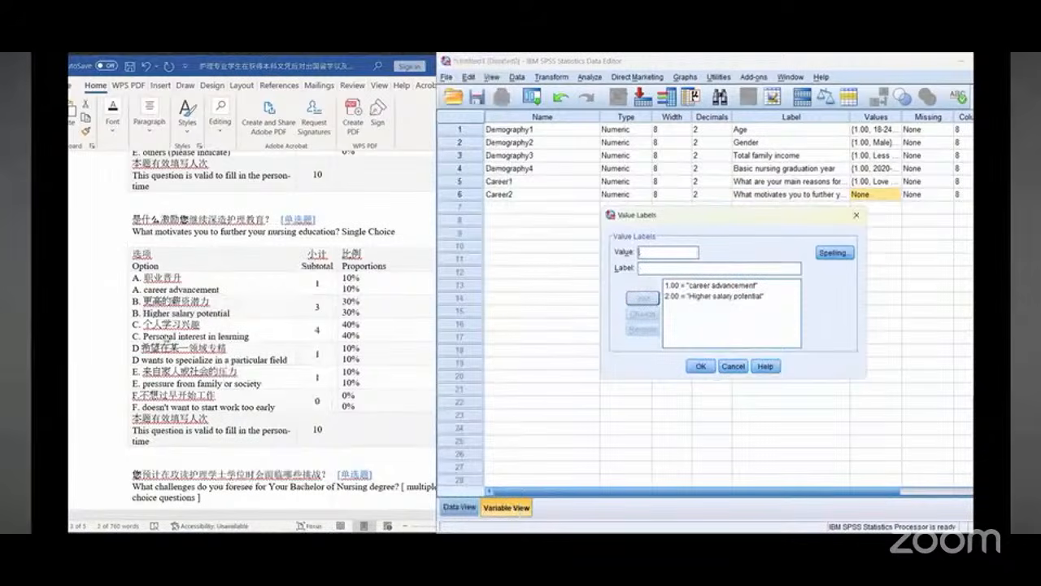
Step: Add value 3 labelled "Personal interest in learning", copied from the document
drag(165, 337, 218, 337)
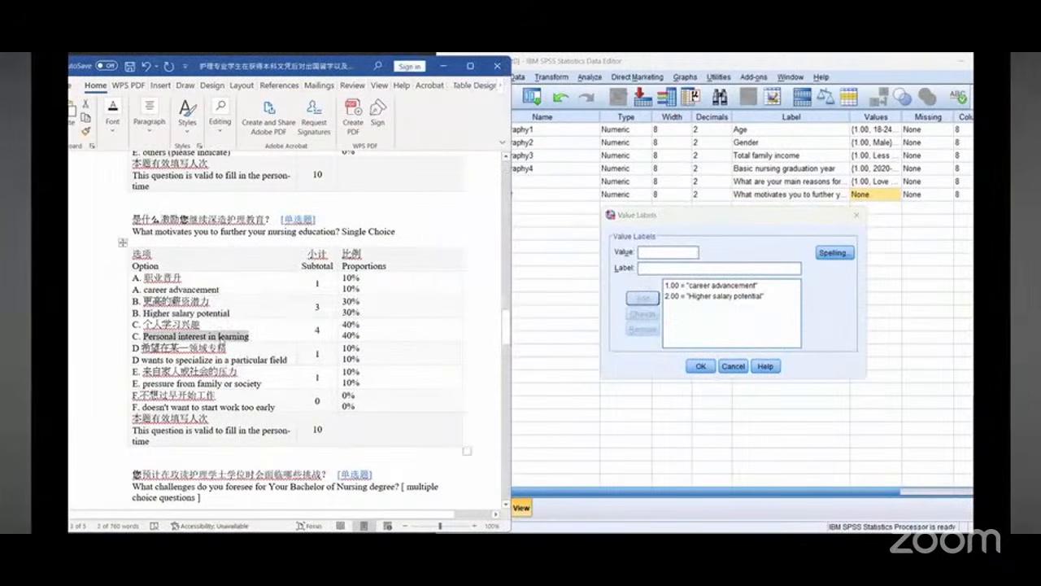
right_click(220, 337)
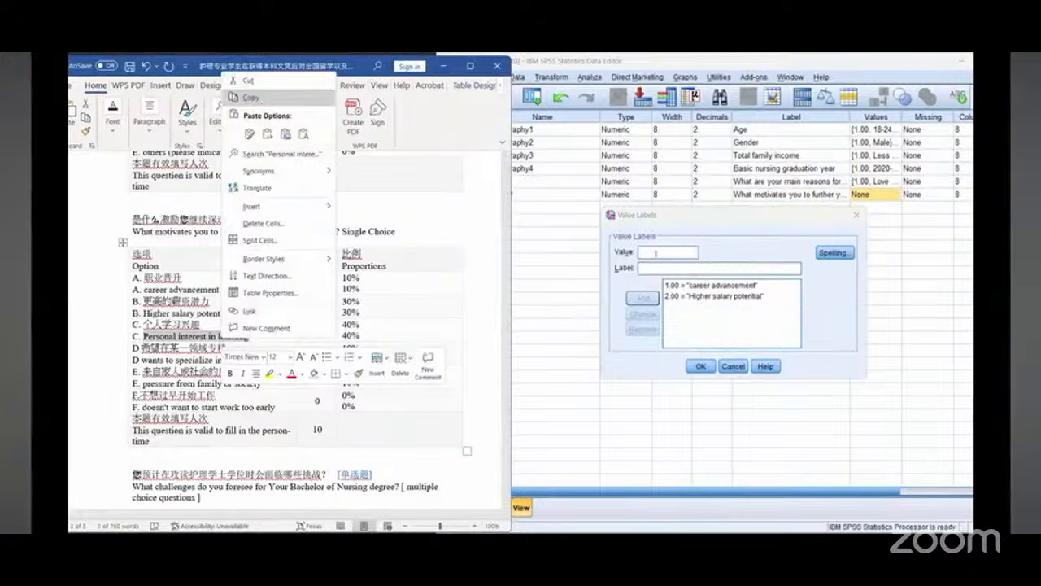
click(655, 253)
text(3)
right_click(653, 267)
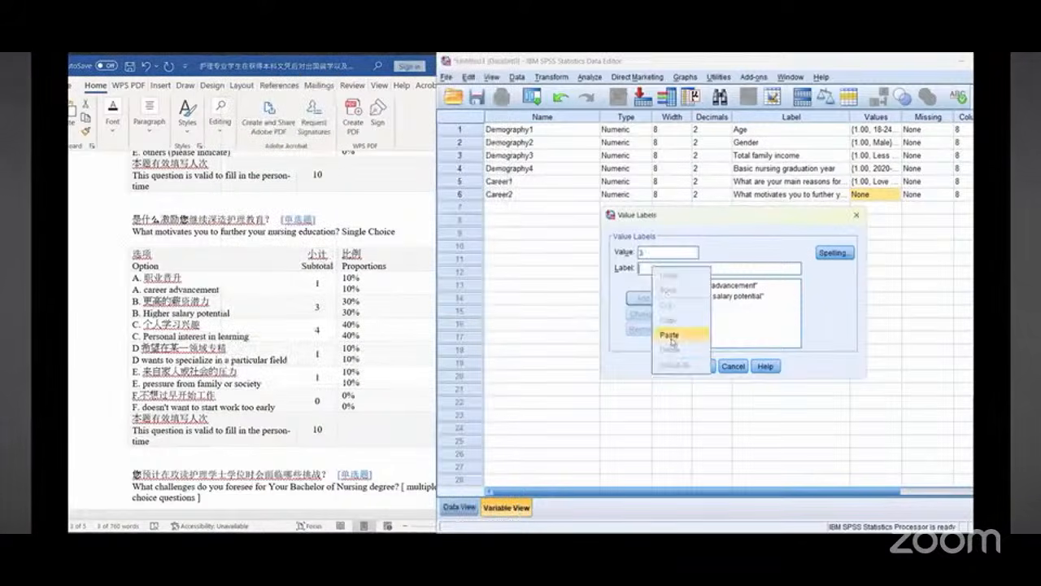
click(666, 333)
click(642, 299)
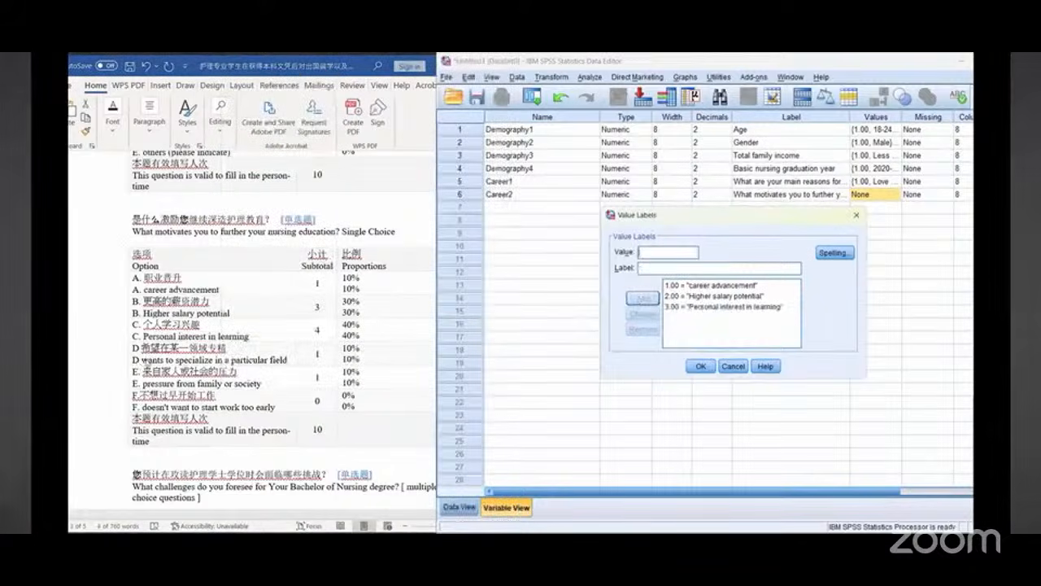
Step: Add value 4 labelled "wants to specialize in a particular field", copied from the document
drag(141, 359, 303, 359)
click(303, 359)
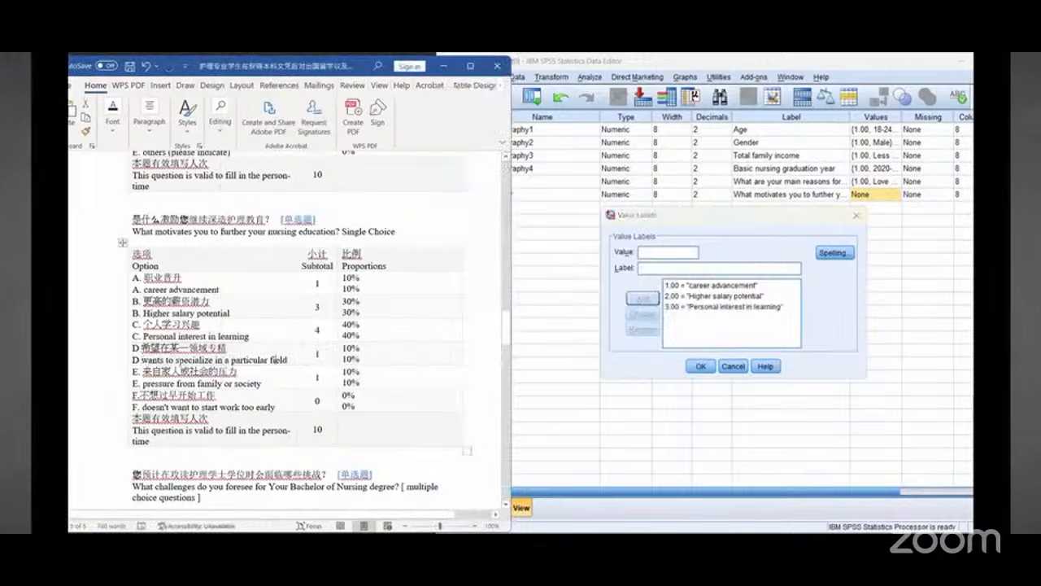
drag(142, 359, 286, 363)
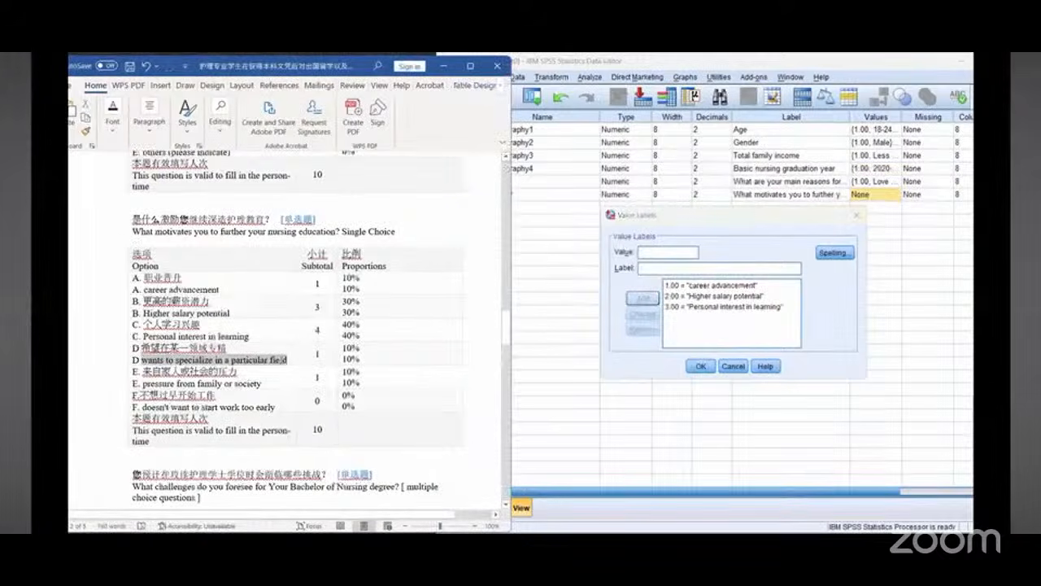
right_click(284, 362)
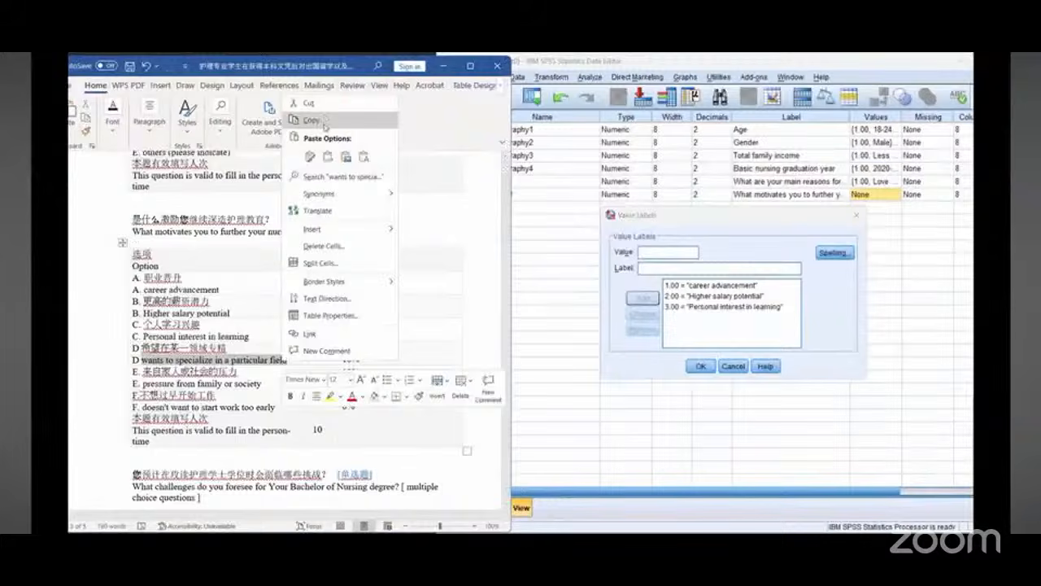
click(672, 253)
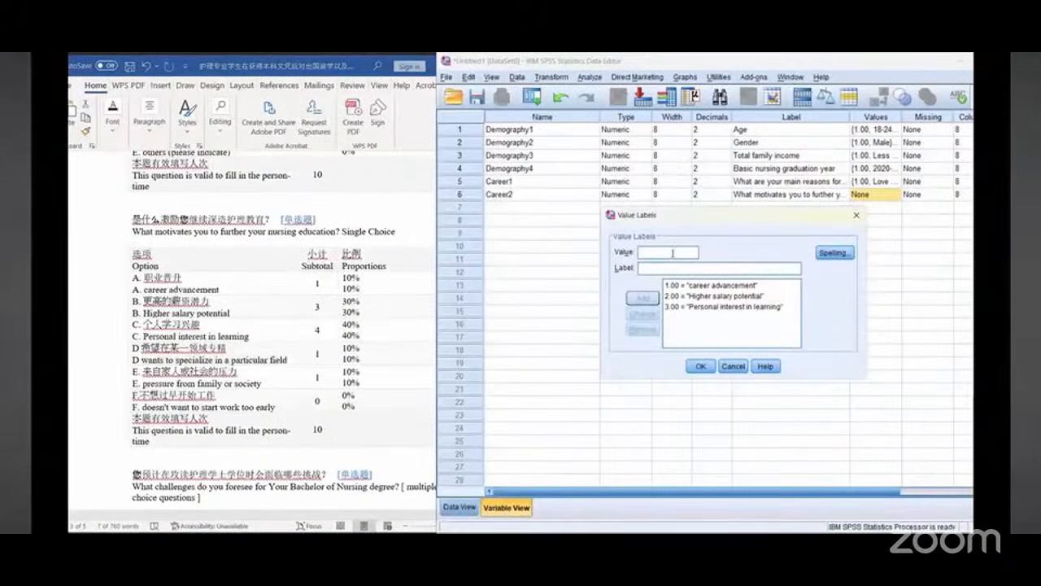
text(4)
right_click(667, 269)
click(684, 336)
click(642, 298)
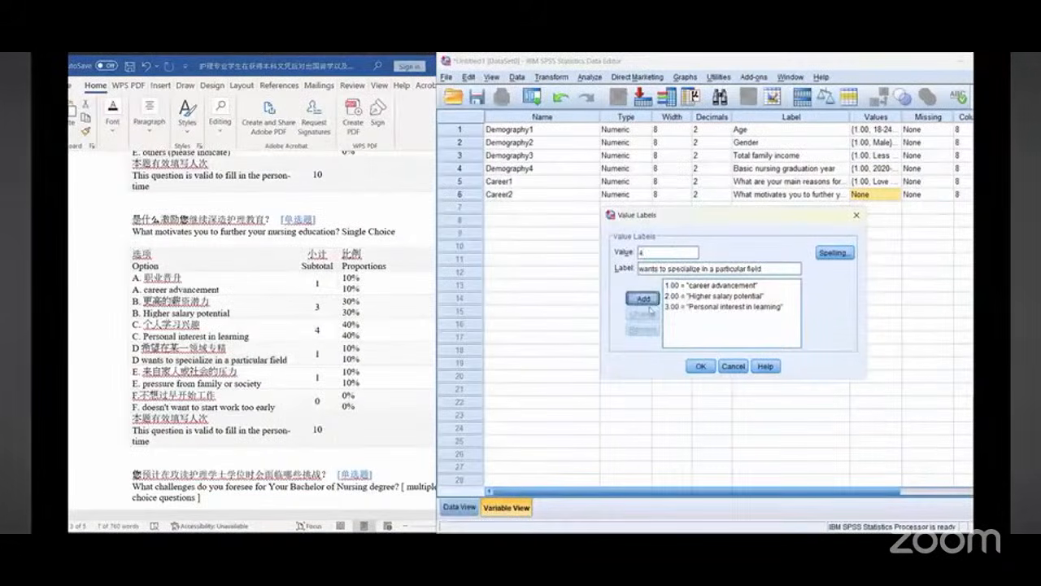
Step: Add value 5 labelled "pressure from family or society", copied from the document
drag(143, 385, 235, 385)
right_click(249, 388)
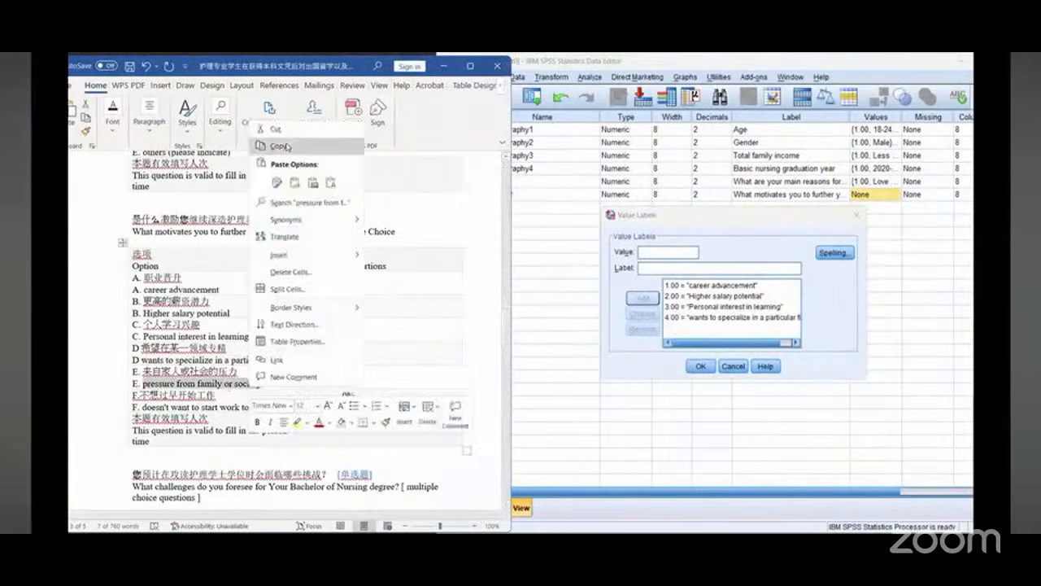
click(280, 146)
click(652, 255)
text(5)
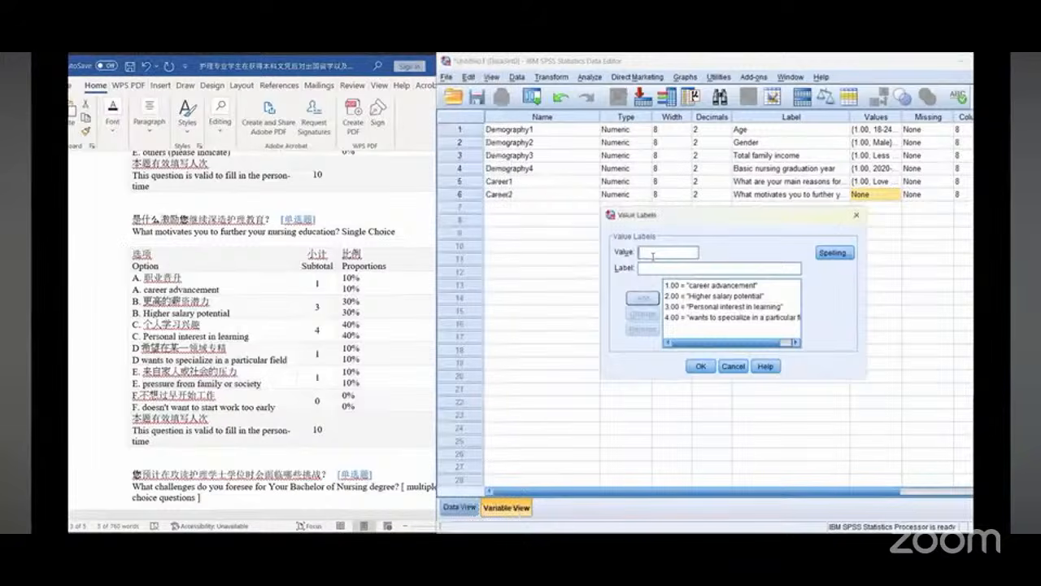
right_click(653, 268)
click(667, 334)
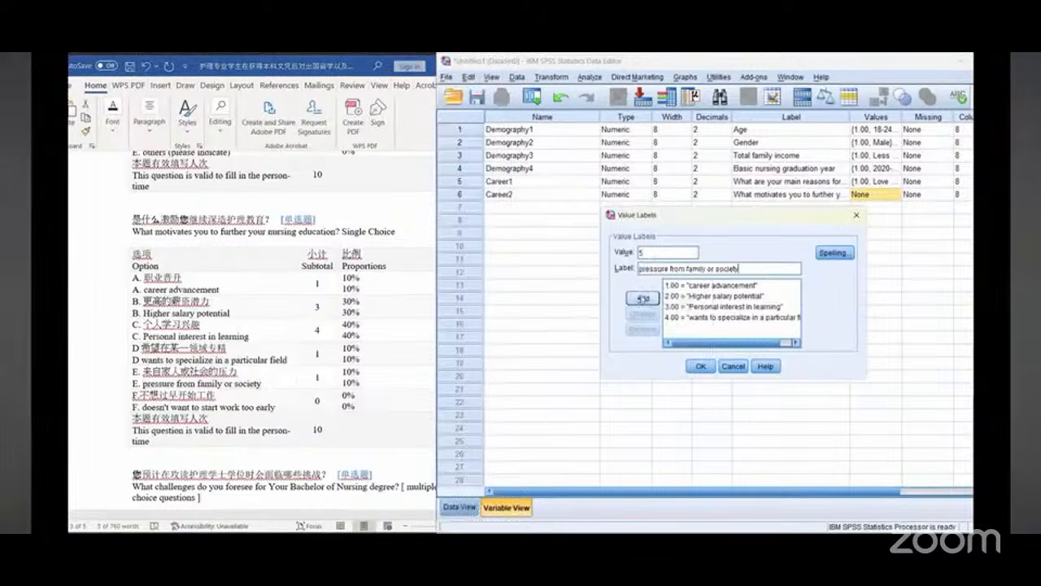
click(642, 298)
Step: Add value 6 labelled "doesn't want to start work too early", copied from the document, and close the value labels dialog
scroll(172, 387, down, 1)
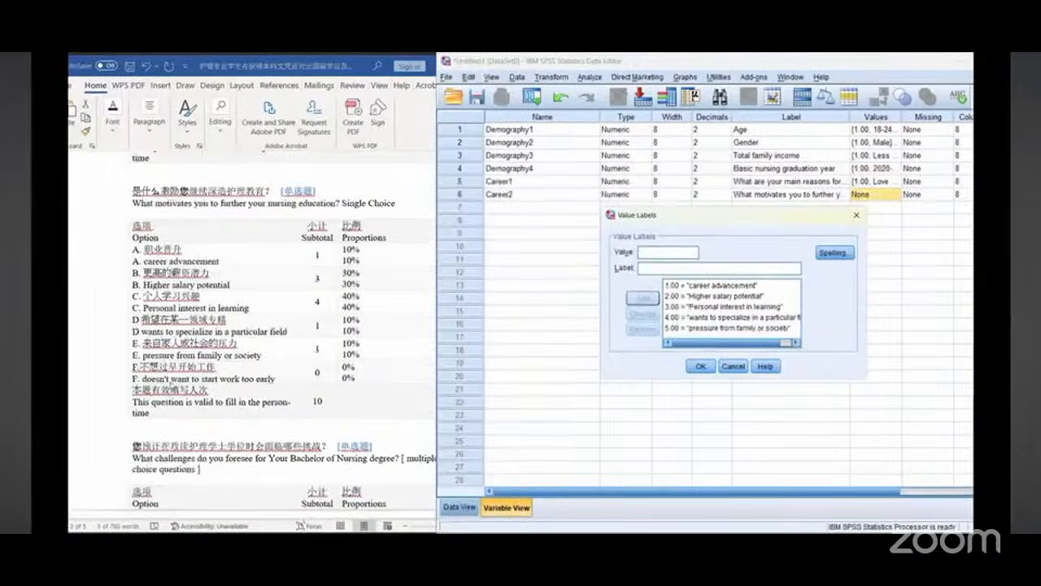
click(143, 355)
drag(142, 379, 274, 381)
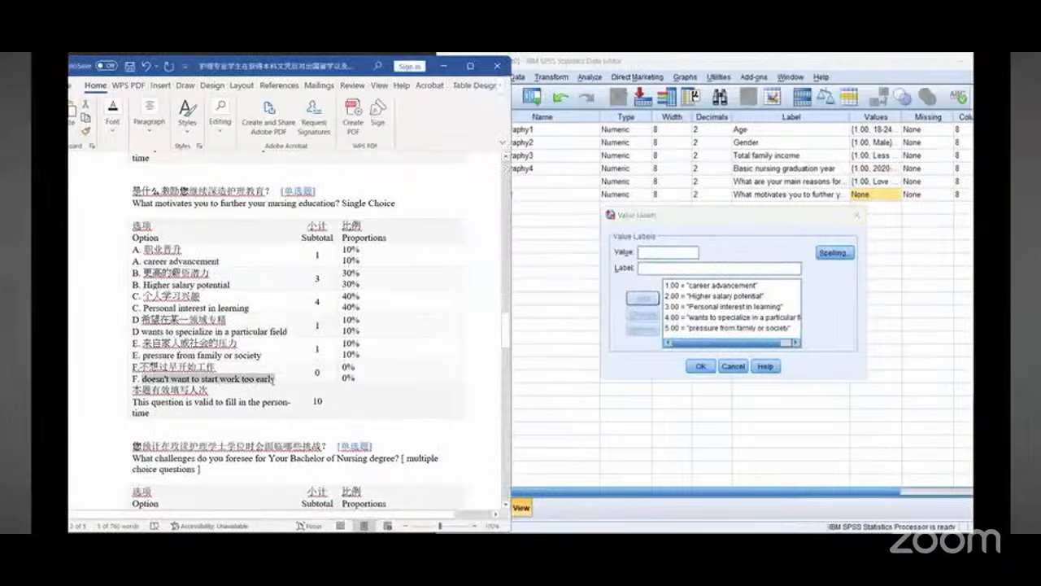
right_click(272, 382)
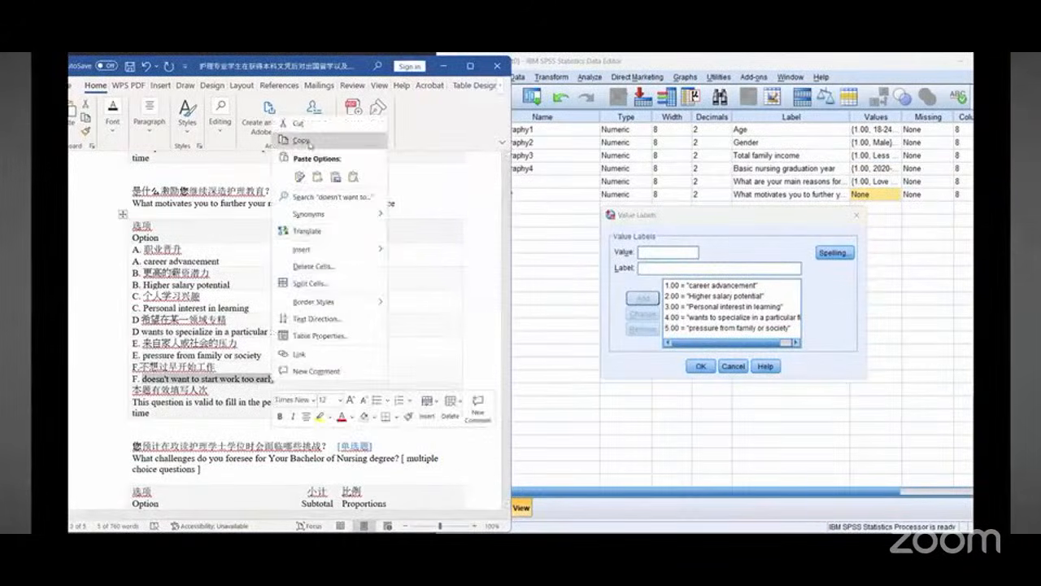
click(303, 138)
click(666, 253)
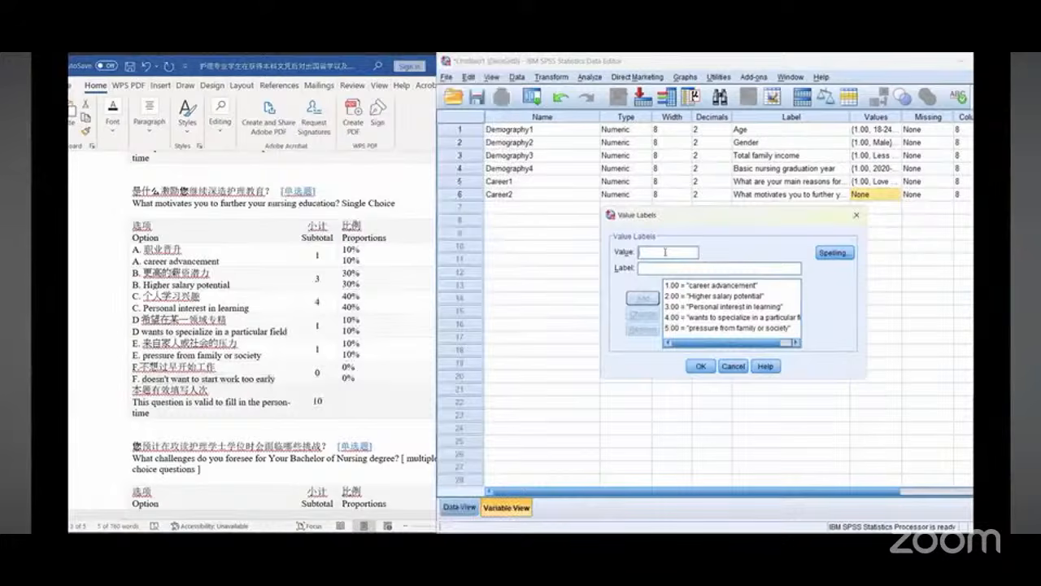
text(6)
right_click(665, 269)
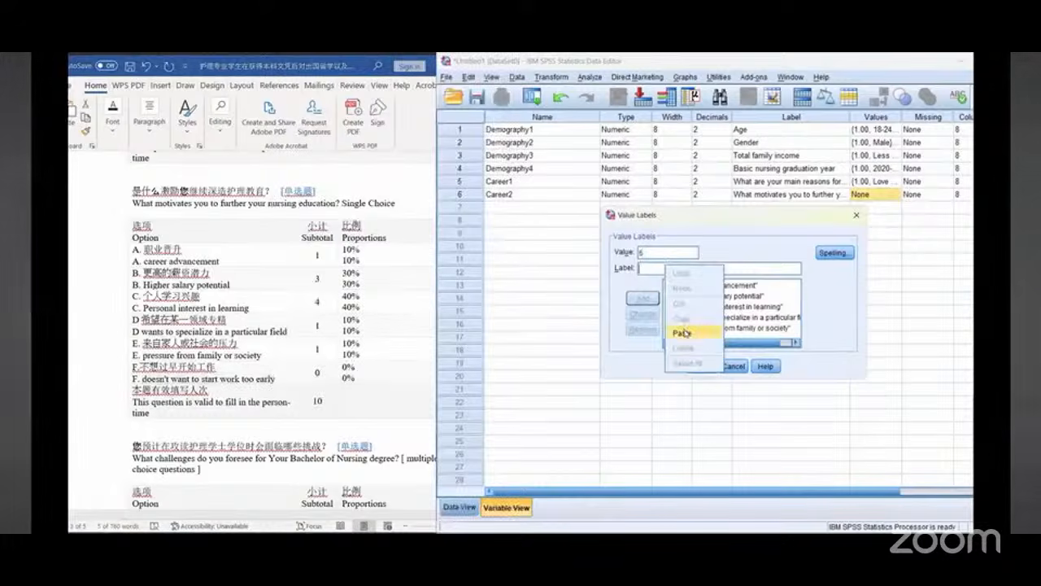
click(688, 330)
click(649, 300)
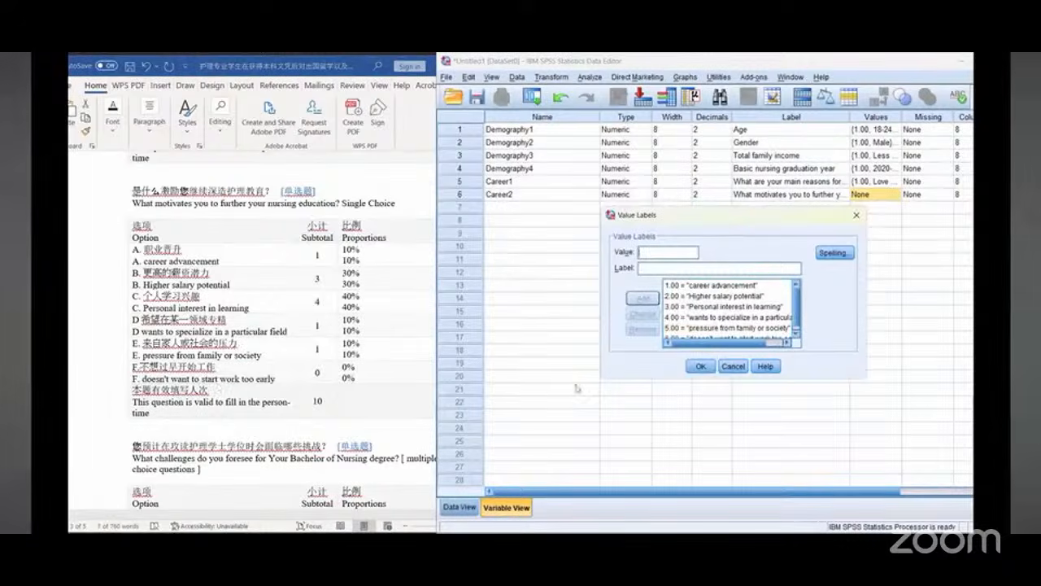
click(701, 367)
Step: Create a new variable named Career3 in the next empty row
scroll(216, 323, down, 3)
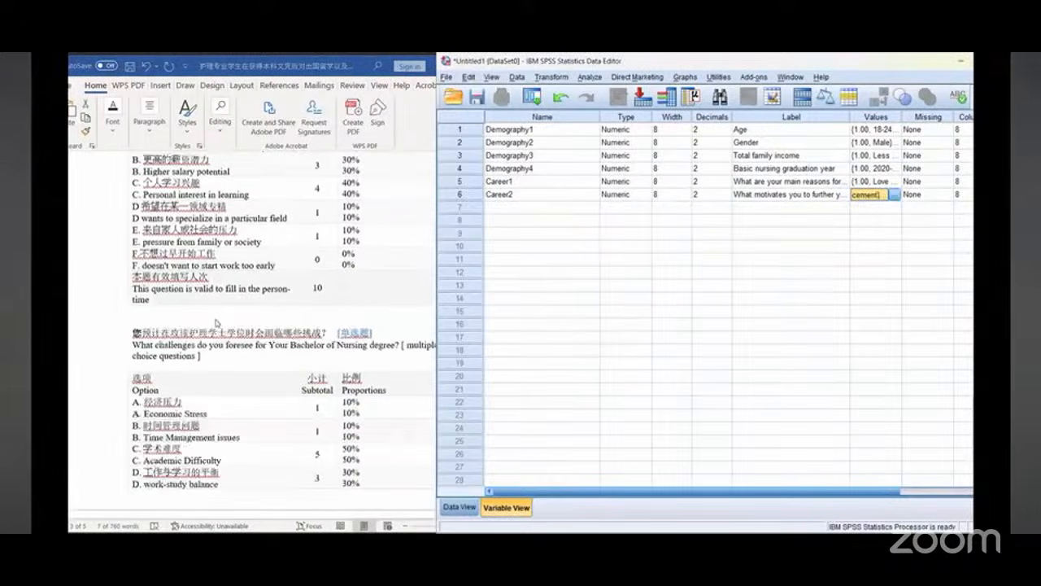
click(525, 208)
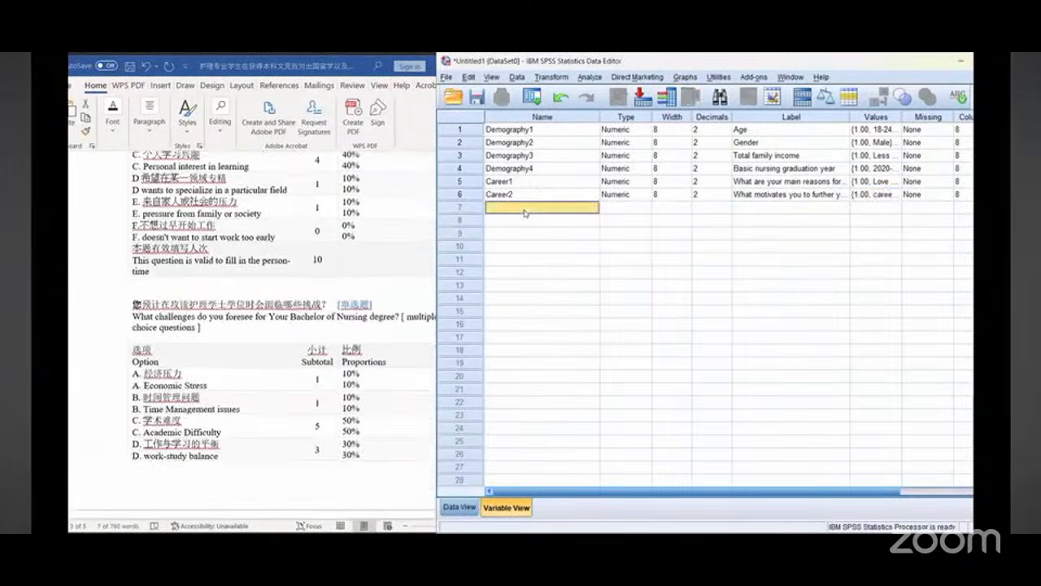
text(Career3)
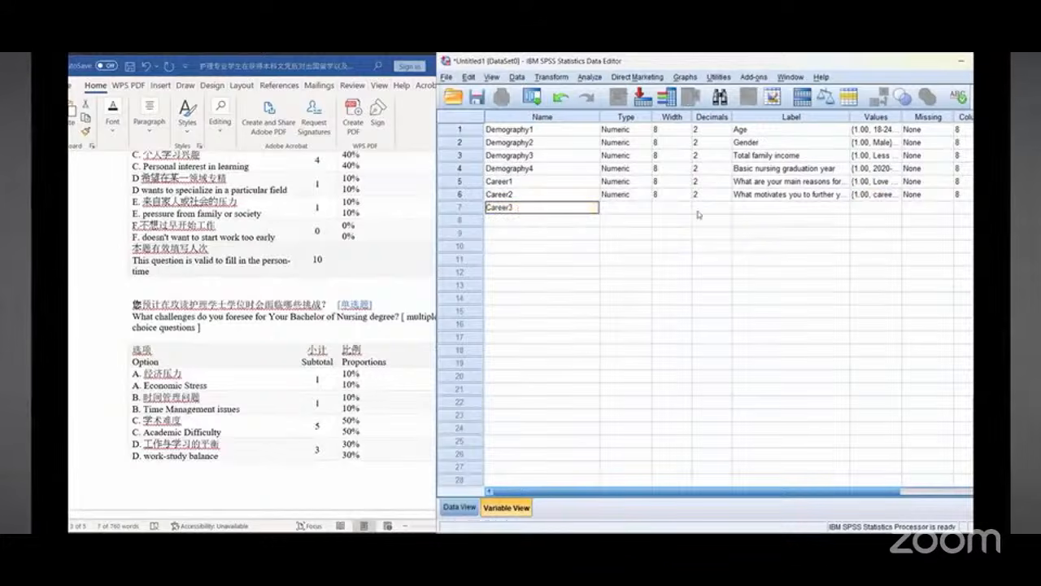
click(755, 210)
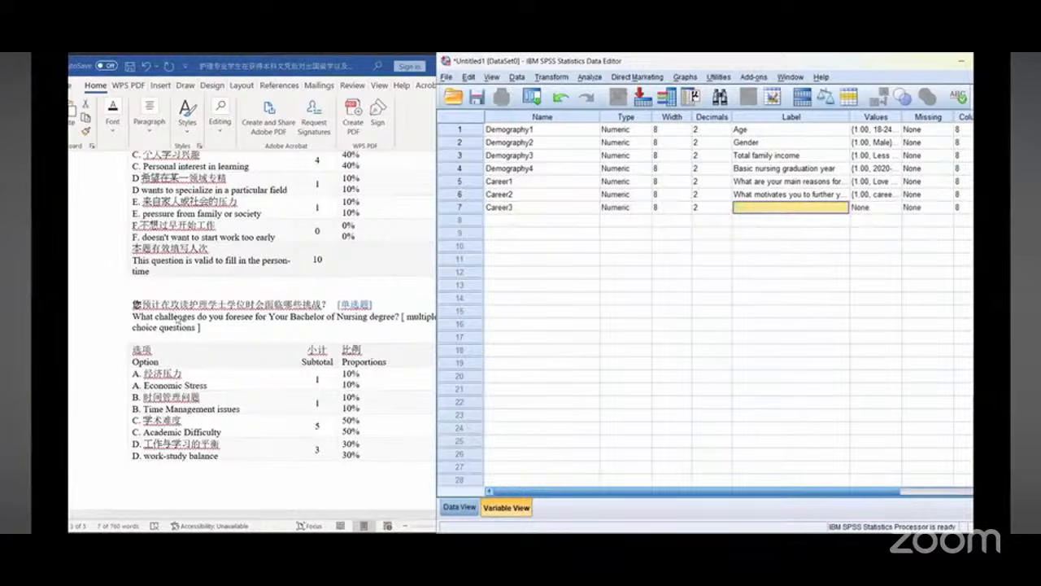
Step: Set Career3's label to "What challenges do you foresee for Your Bachelor of Nursing degree?", copied from the document
click(177, 318)
drag(132, 316, 400, 318)
right_click(402, 317)
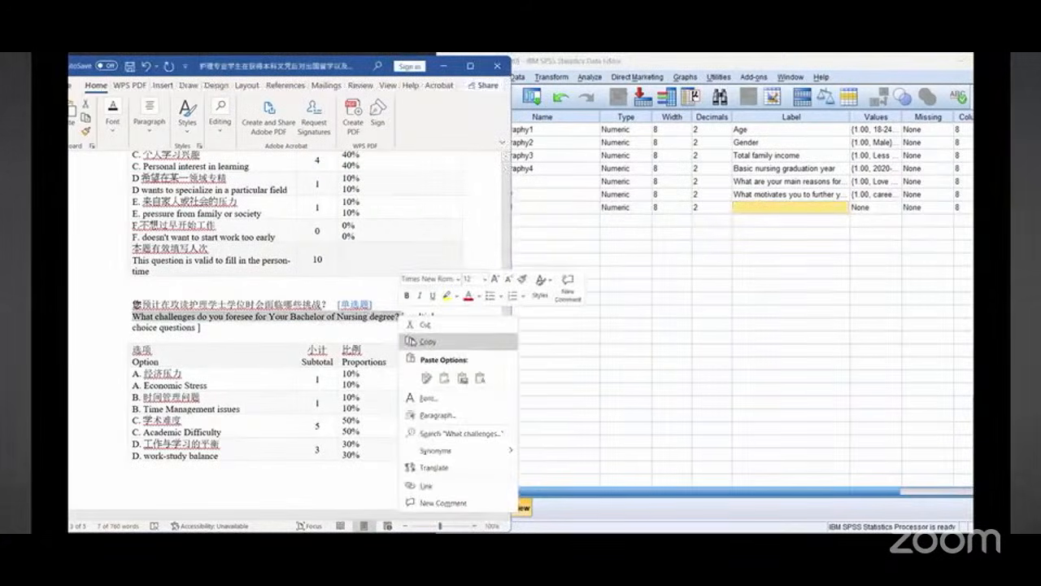
click(423, 341)
scroll(270, 330, down, 1)
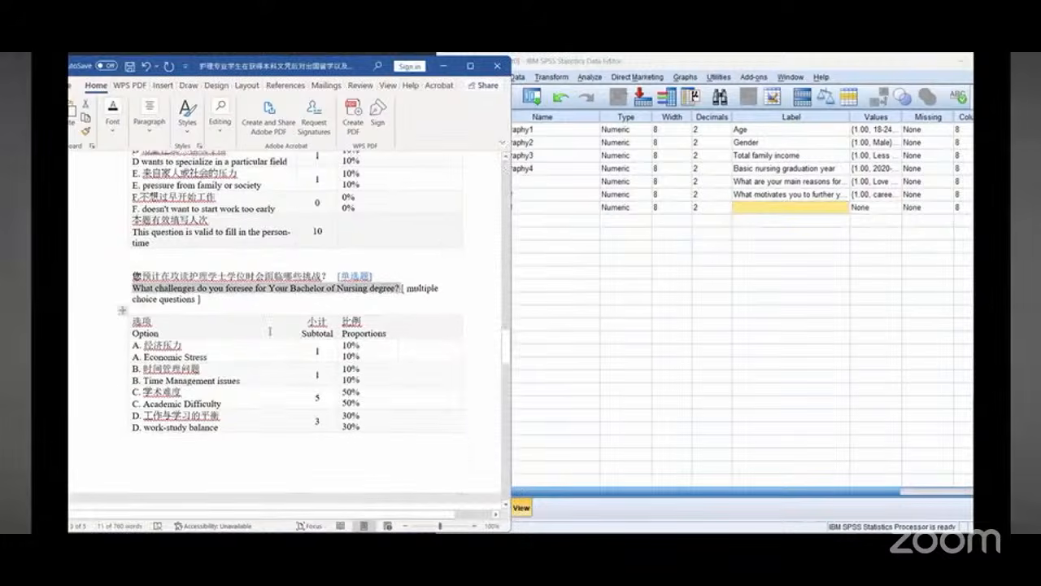
scroll(270, 330, down, 1)
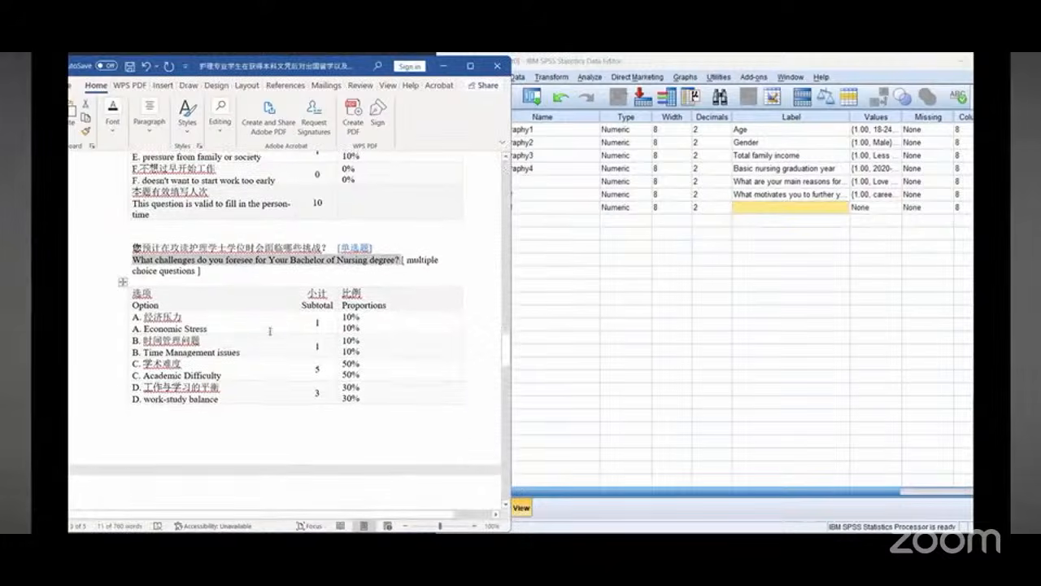
scroll(270, 330, down, 1)
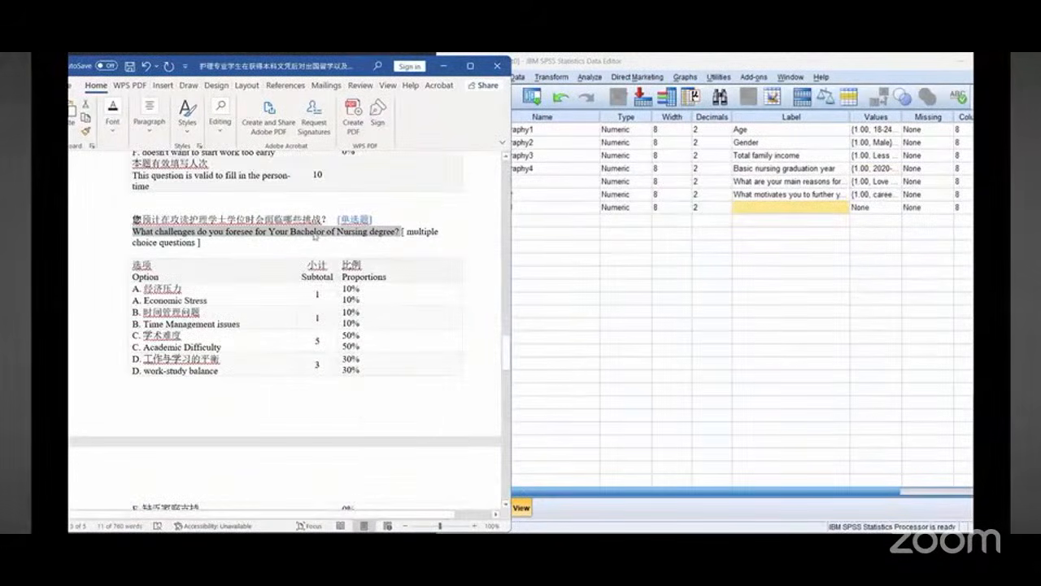
right_click(315, 236)
click(336, 263)
click(789, 207)
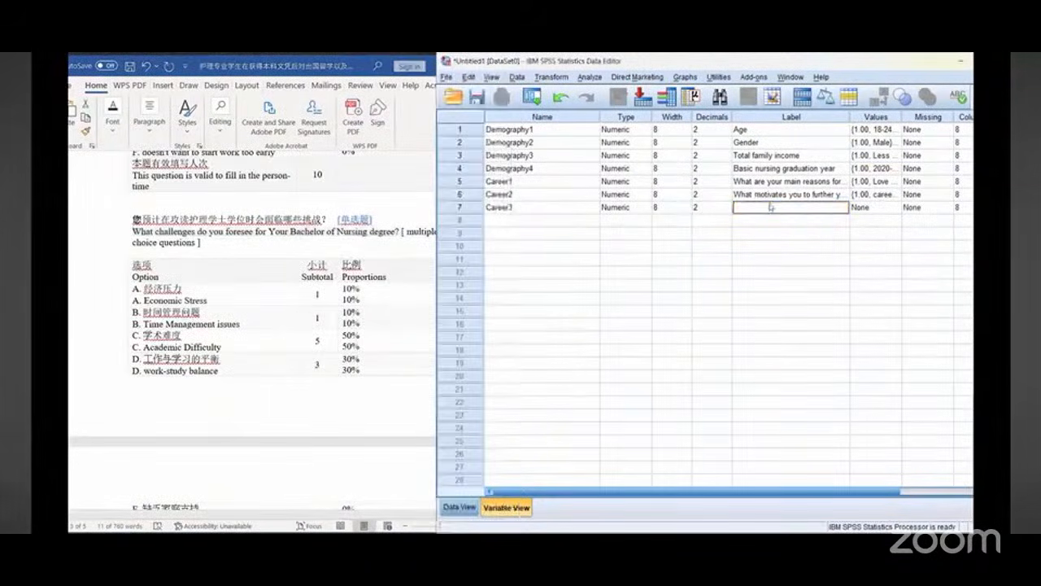
right_click(771, 207)
click(793, 270)
Step: Open Career3's value labels and add value 1 labelled "Economic Stress", copied from the document
click(896, 211)
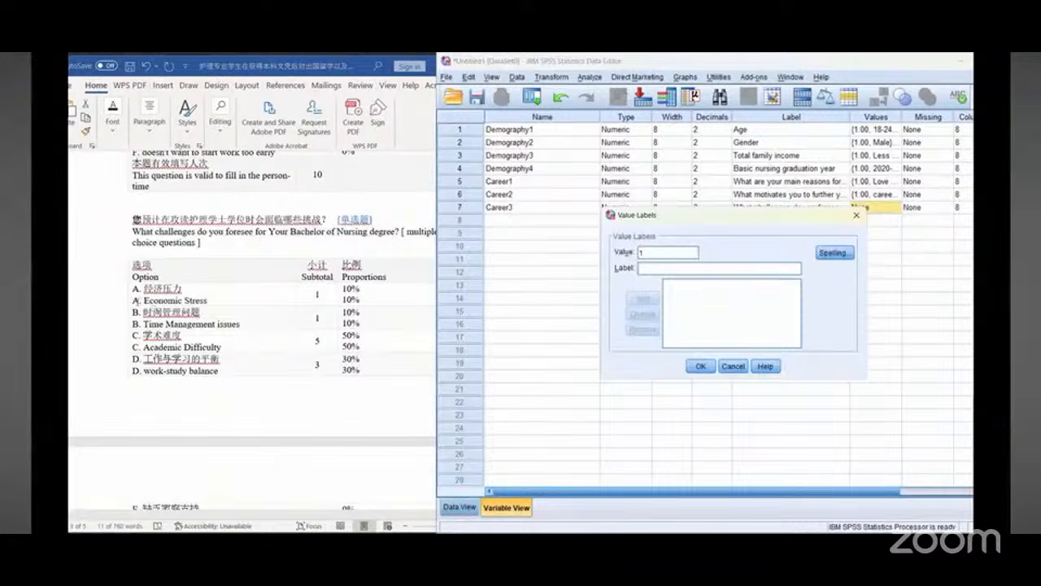
click(137, 301)
drag(144, 301, 202, 304)
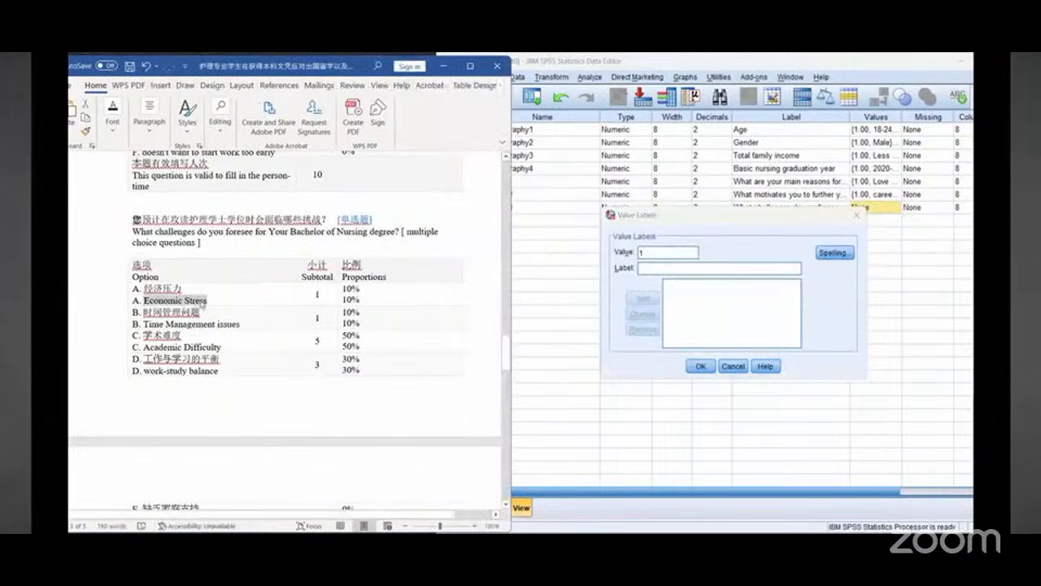
right_click(202, 303)
click(230, 295)
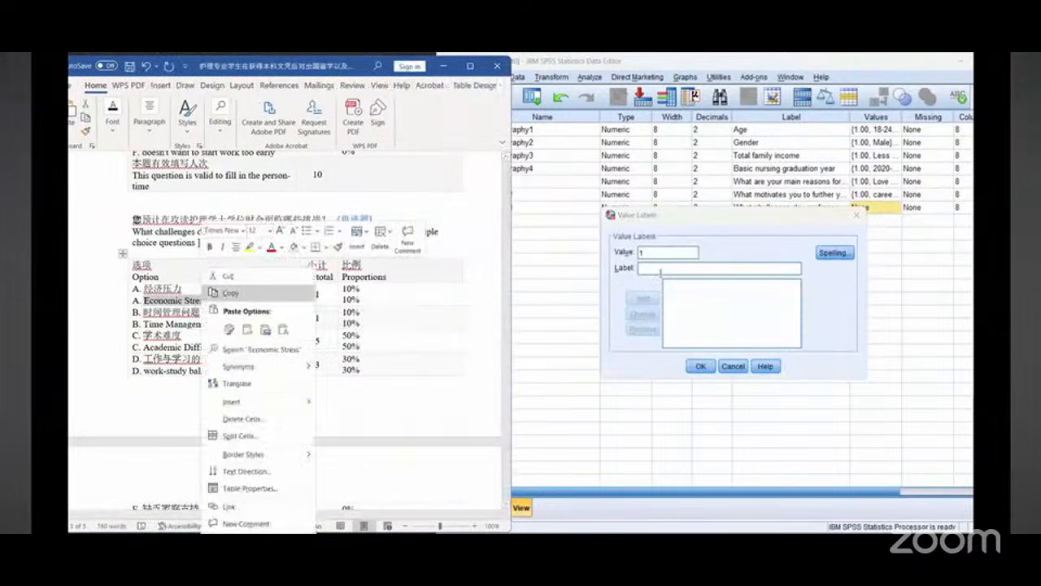
right_click(666, 270)
click(692, 342)
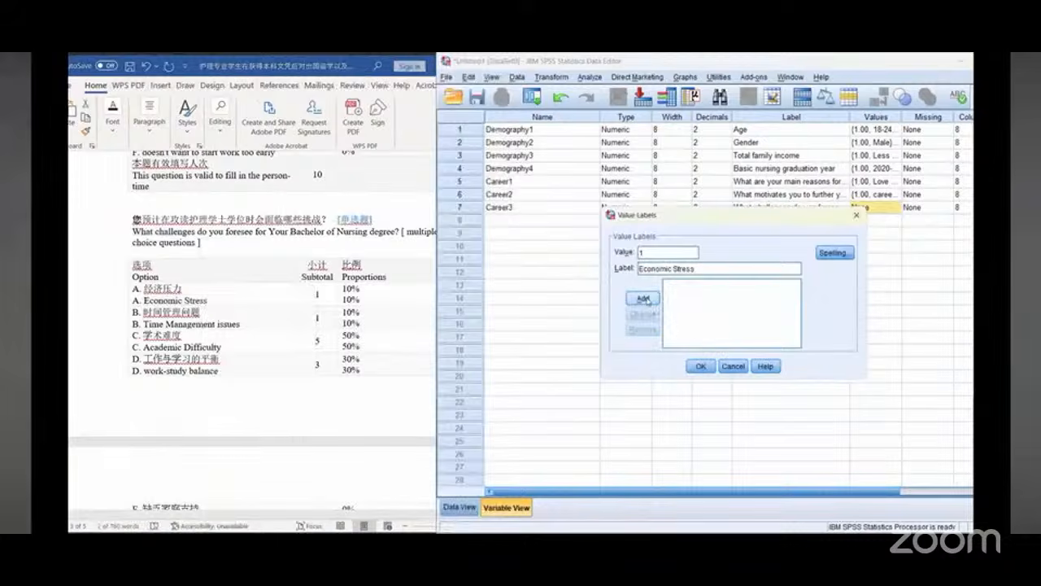
click(642, 298)
Step: Add value 2 labelled "Time Management issues", copied from the document
drag(160, 321, 231, 325)
right_click(230, 324)
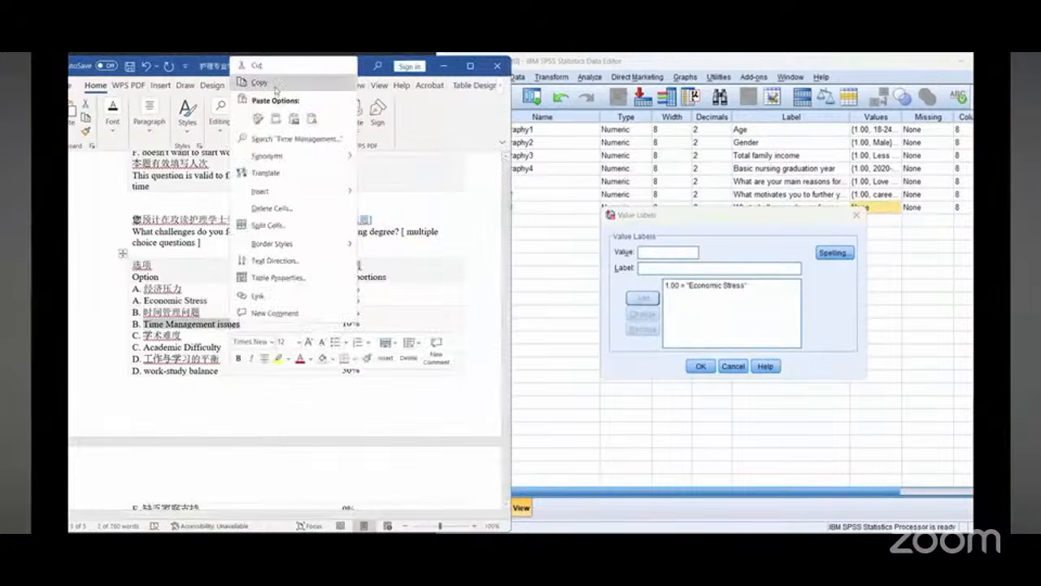
click(259, 83)
click(660, 253)
text(2)
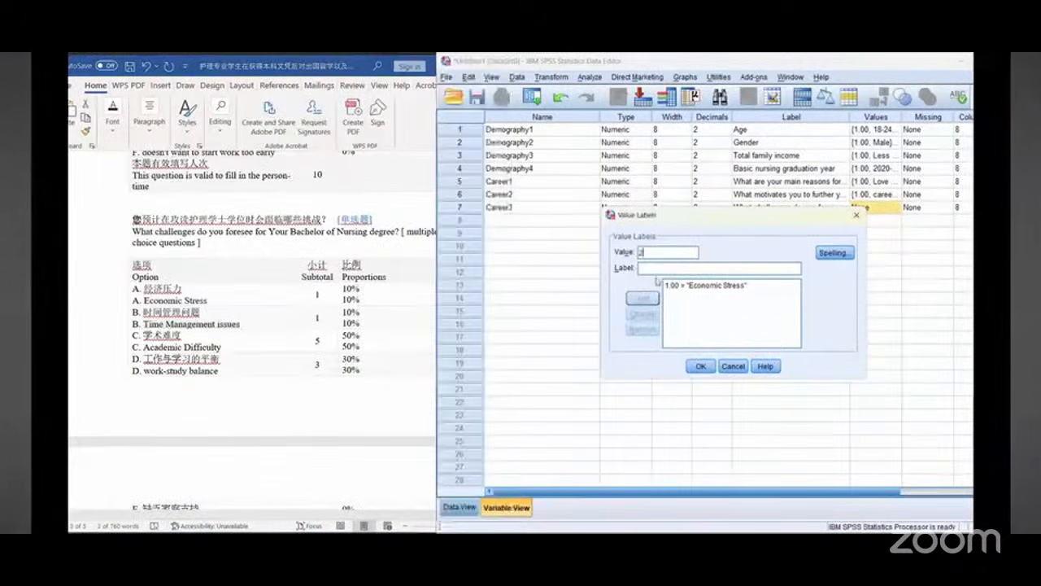
right_click(655, 268)
click(672, 340)
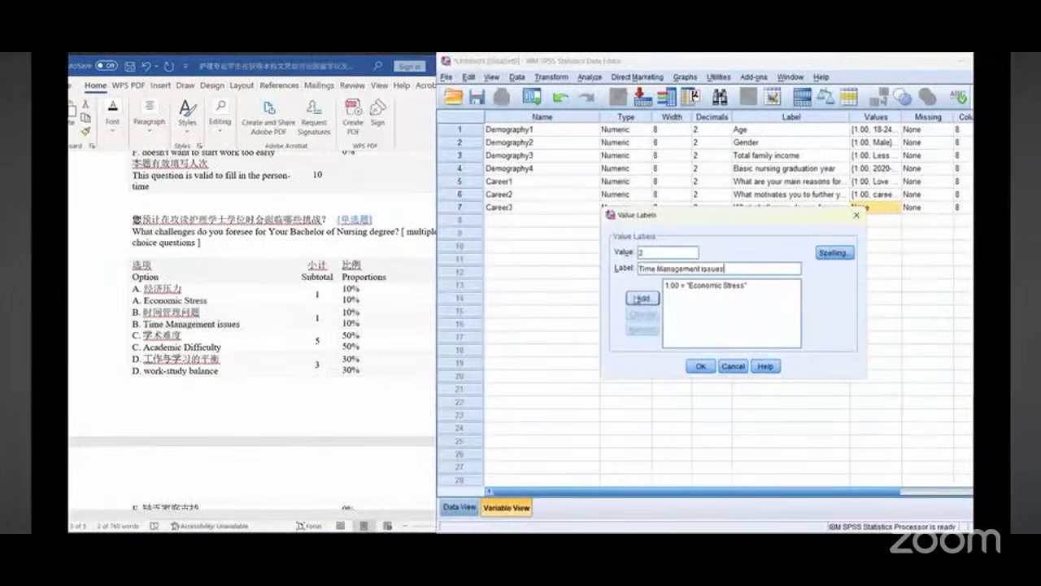
click(642, 298)
Step: Add value 3 labelled "Academic Difficulty", copied from the document
scroll(203, 346, down, 1)
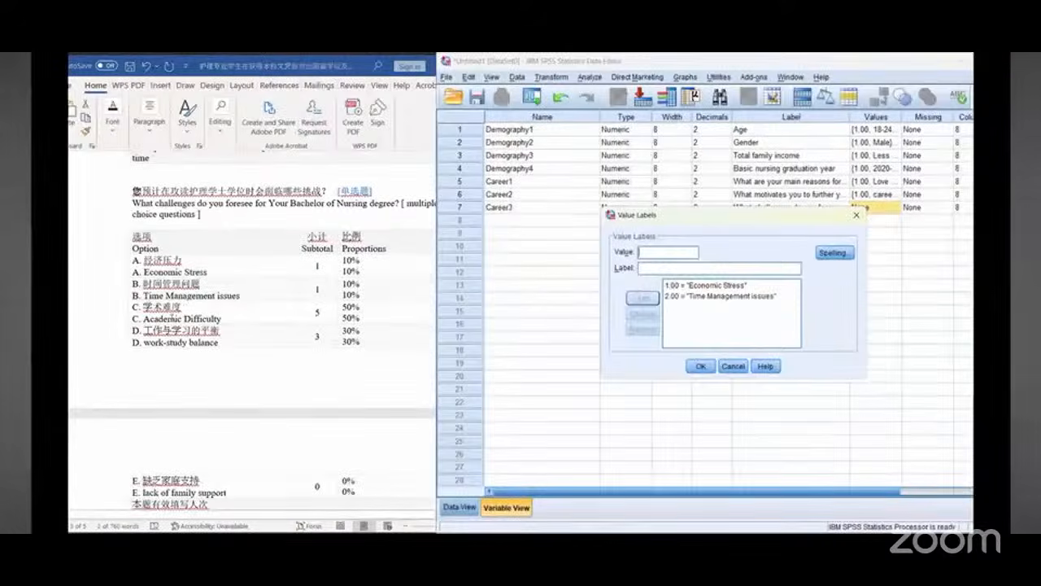
key(alt+Tab)
drag(144, 319, 222, 319)
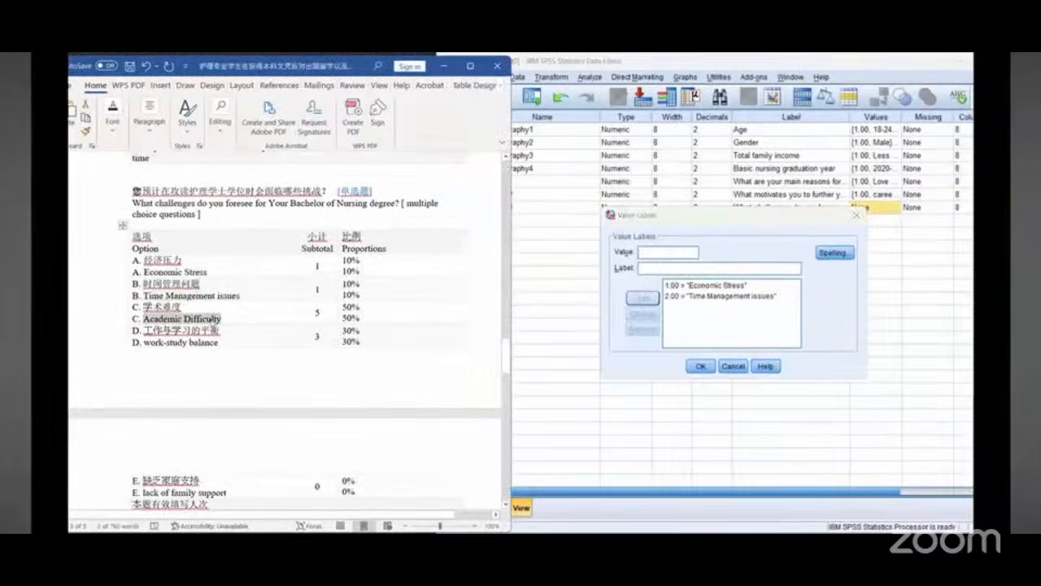
right_click(213, 324)
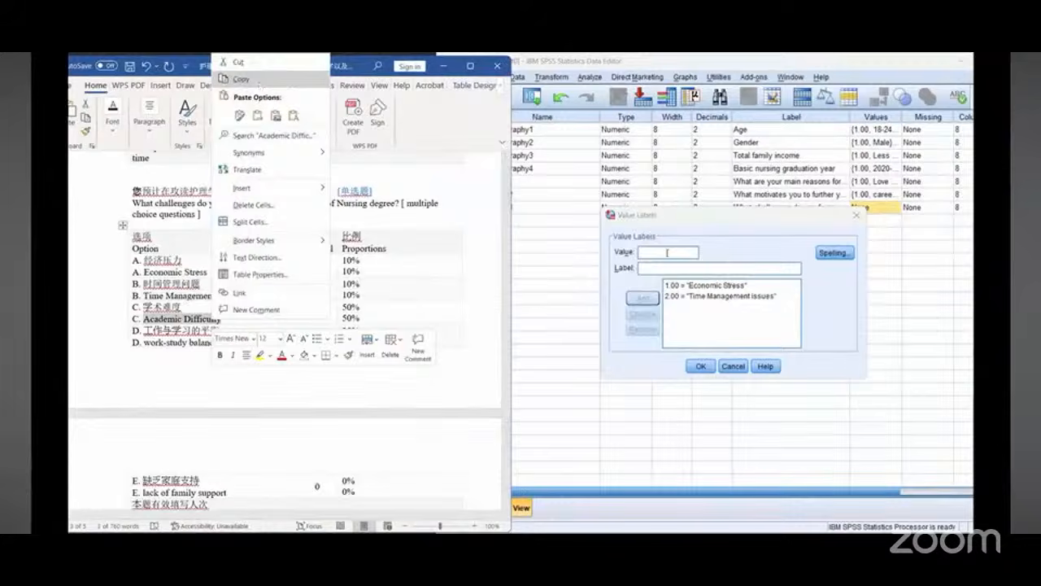
click(667, 252)
text(3)
right_click(672, 268)
click(691, 329)
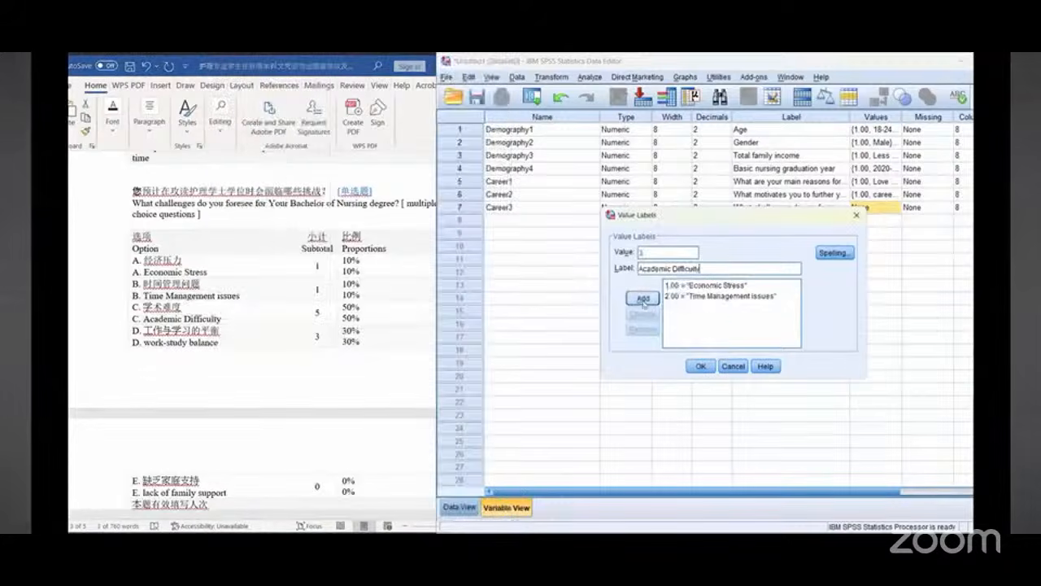
click(643, 297)
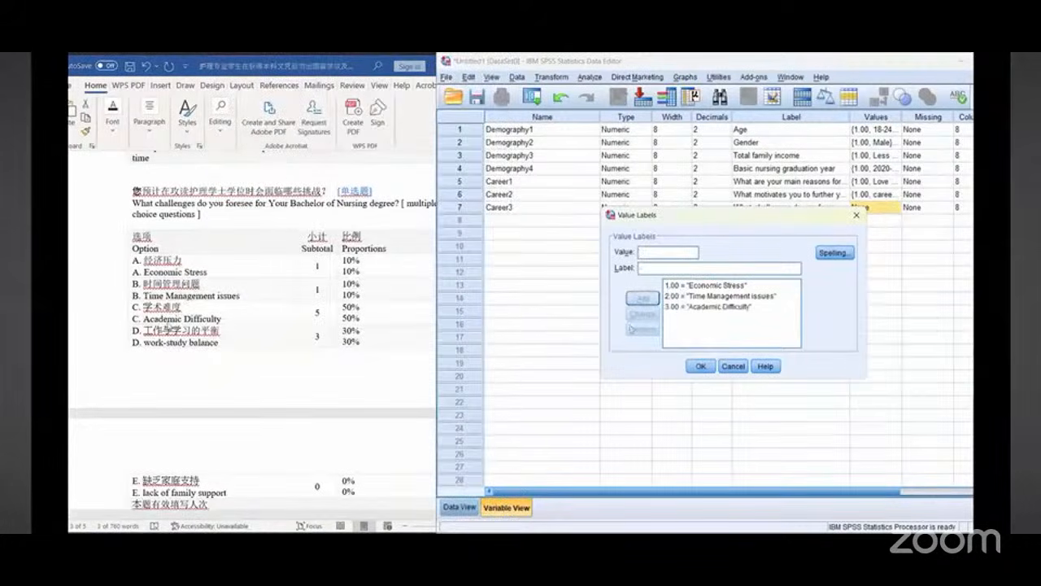
Step: Add value 4 labelled "work-study balance", copied from the document
click(169, 325)
scroll(169, 321, down, 2)
drag(144, 258, 218, 258)
right_click(204, 261)
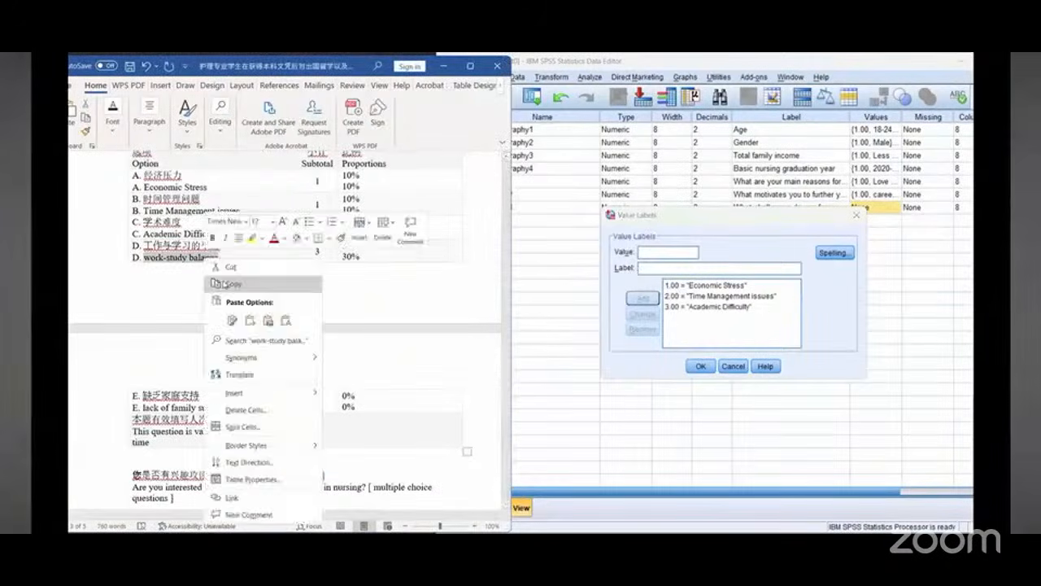
click(228, 283)
click(651, 253)
text(4)
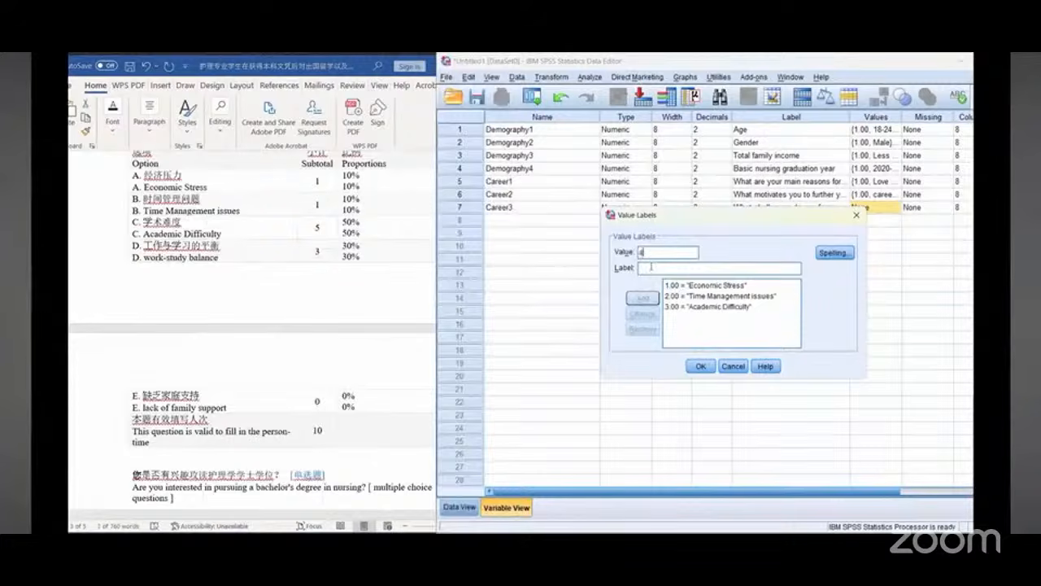
right_click(651, 268)
click(675, 338)
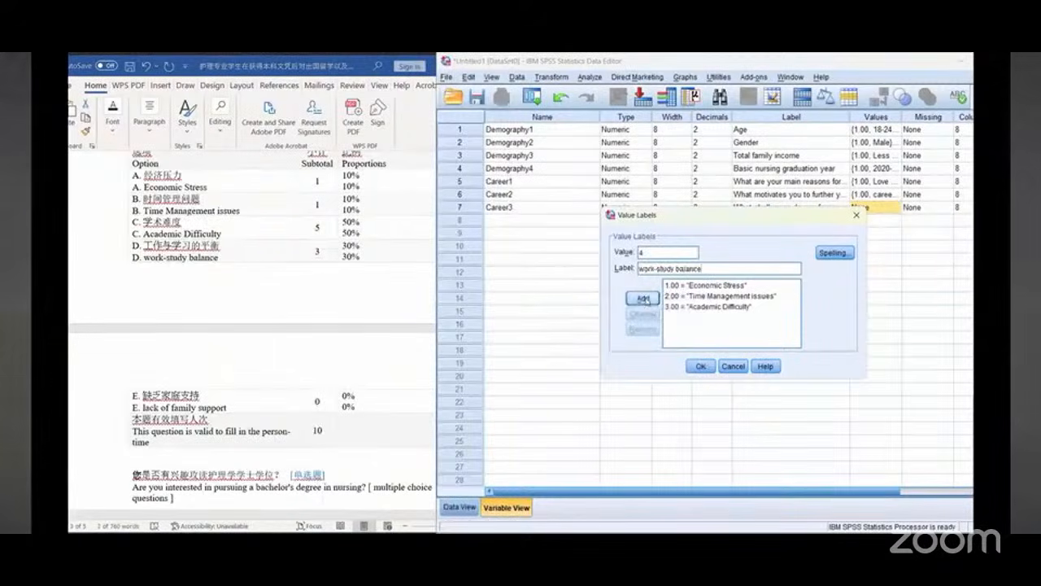
click(642, 298)
Step: Add value 5 labelled "lack of family support", copied from the document, and close Career3's value labels
scroll(244, 282, down, 2)
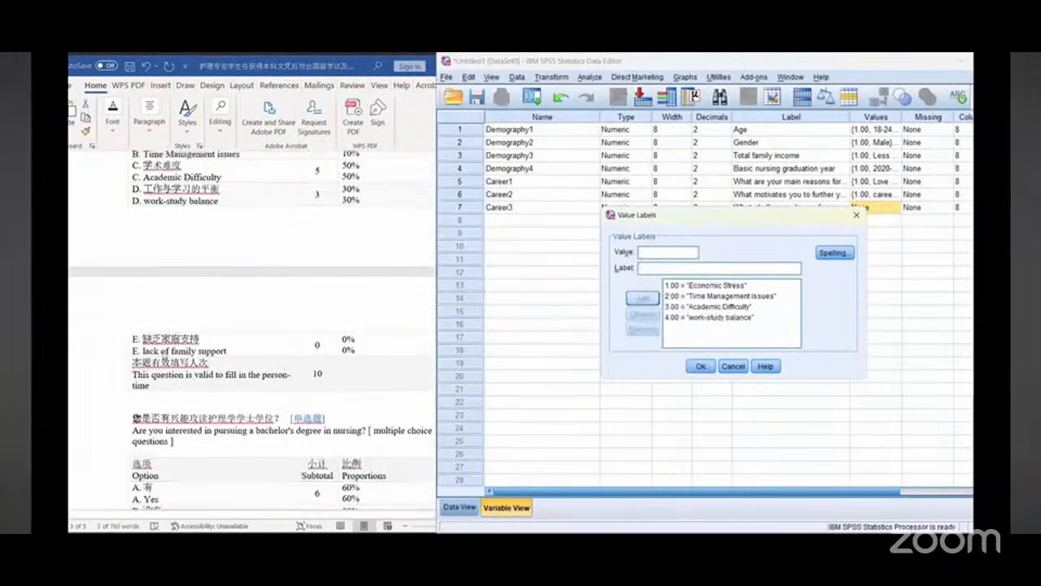
drag(143, 350, 226, 352)
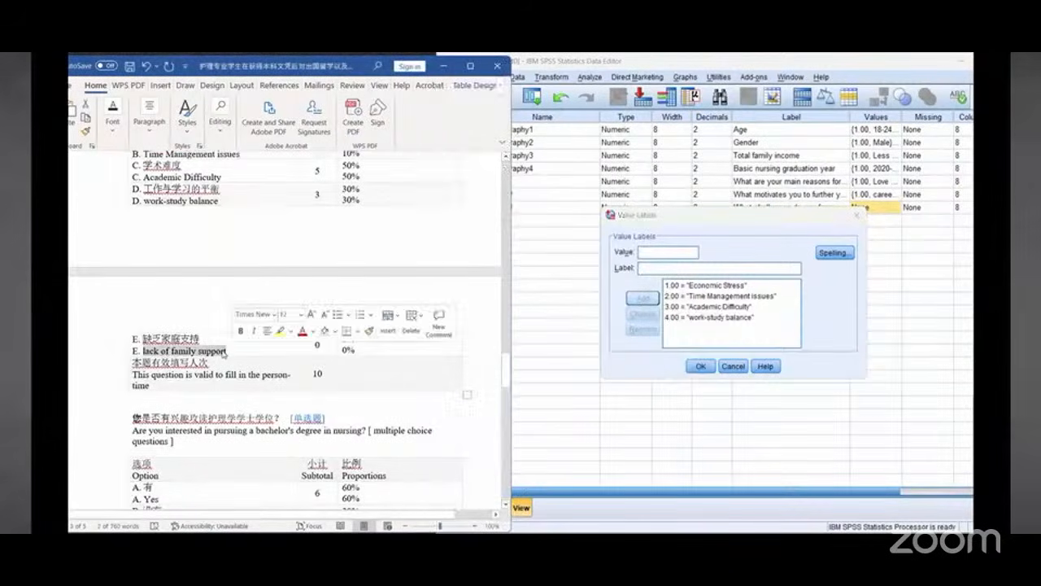
right_click(225, 351)
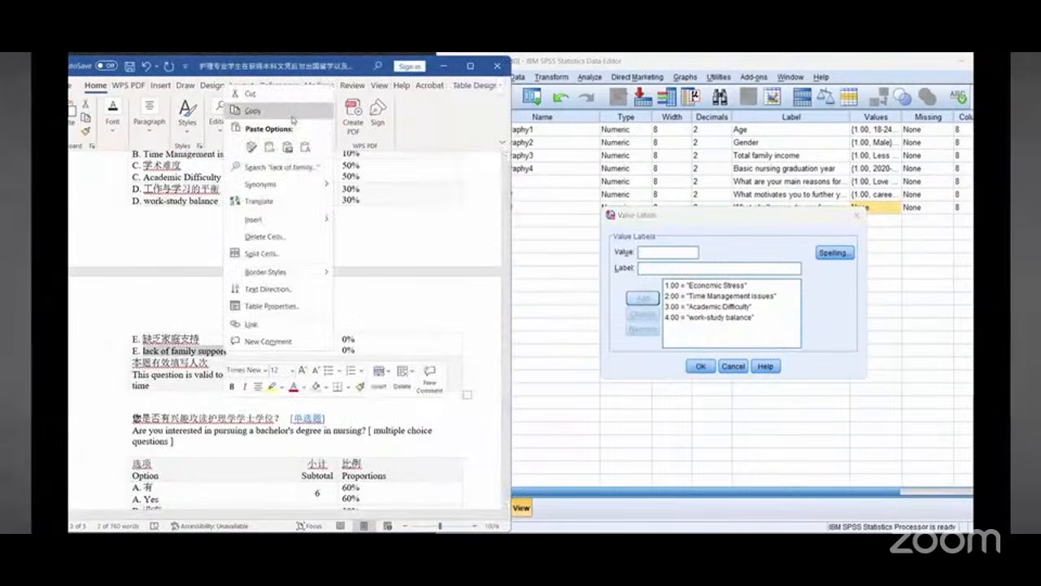
click(664, 253)
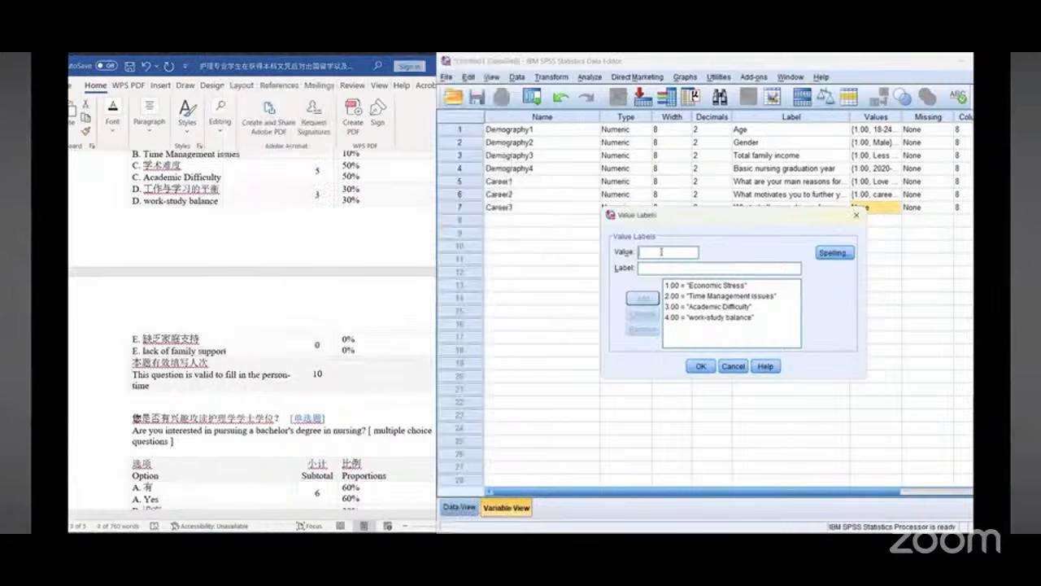
text(5)
right_click(663, 267)
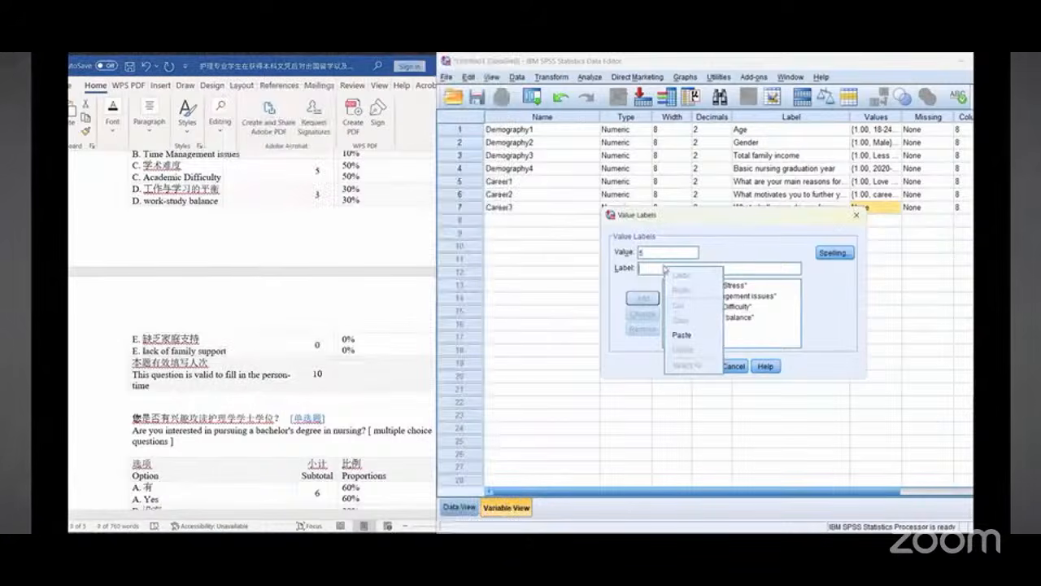
click(681, 338)
click(642, 297)
click(699, 366)
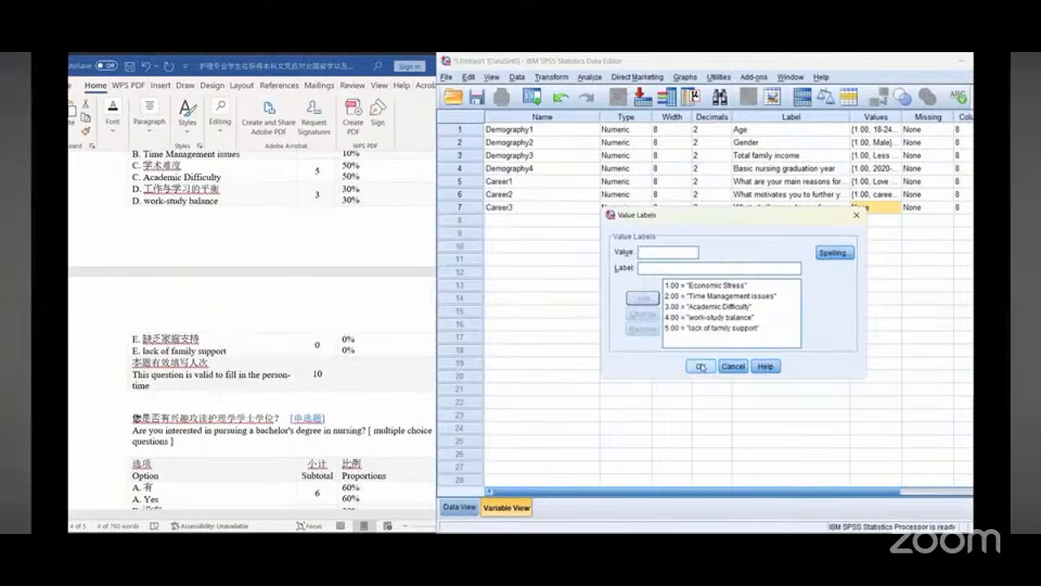
click(700, 366)
Step: Create a new variable named Career4 in row 8
scroll(276, 390, down, 3)
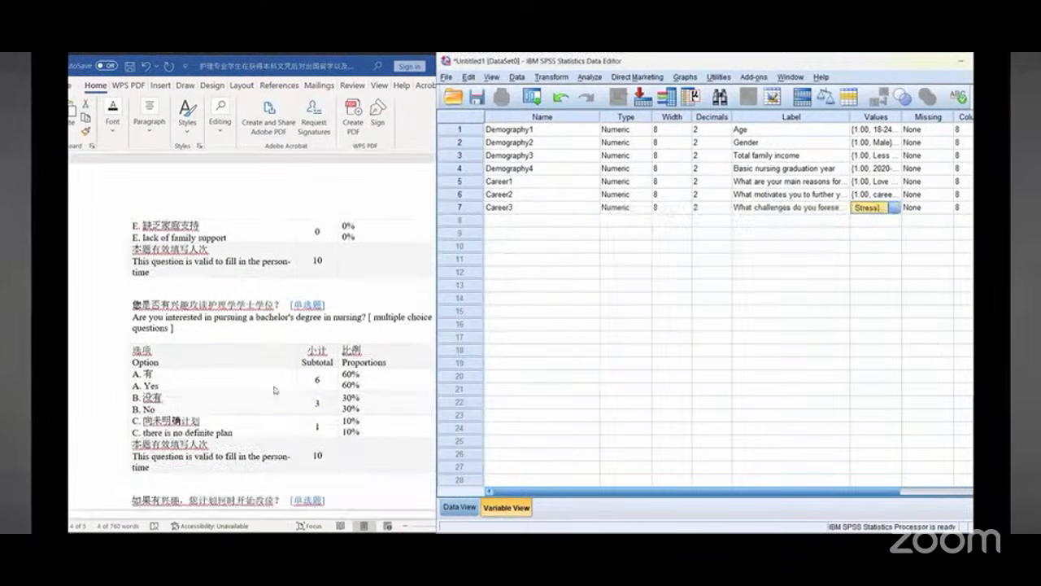
click(505, 221)
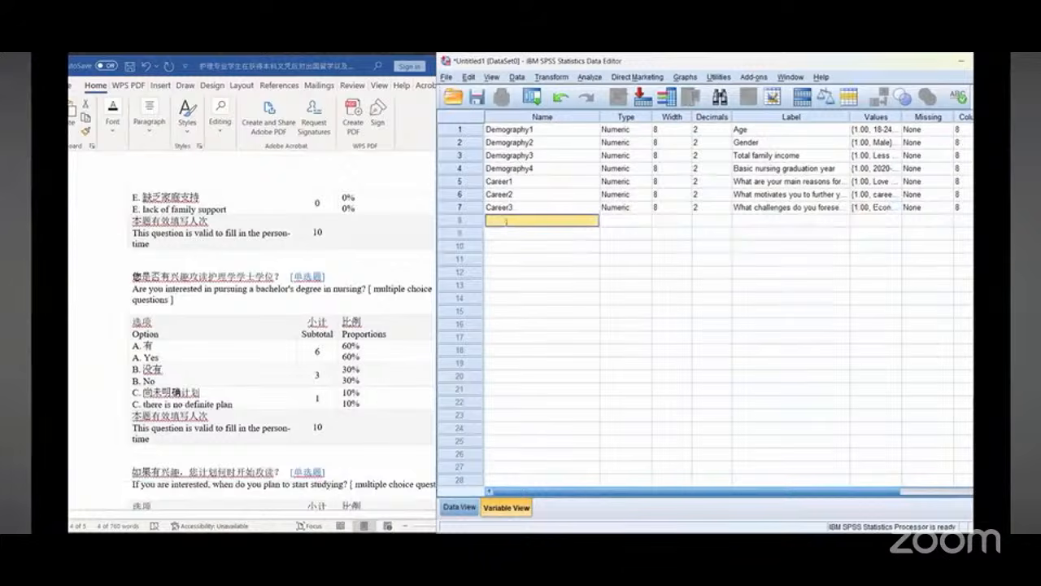
text(Carre)
key(BackSpace)
key(BackSpace)
text(e)
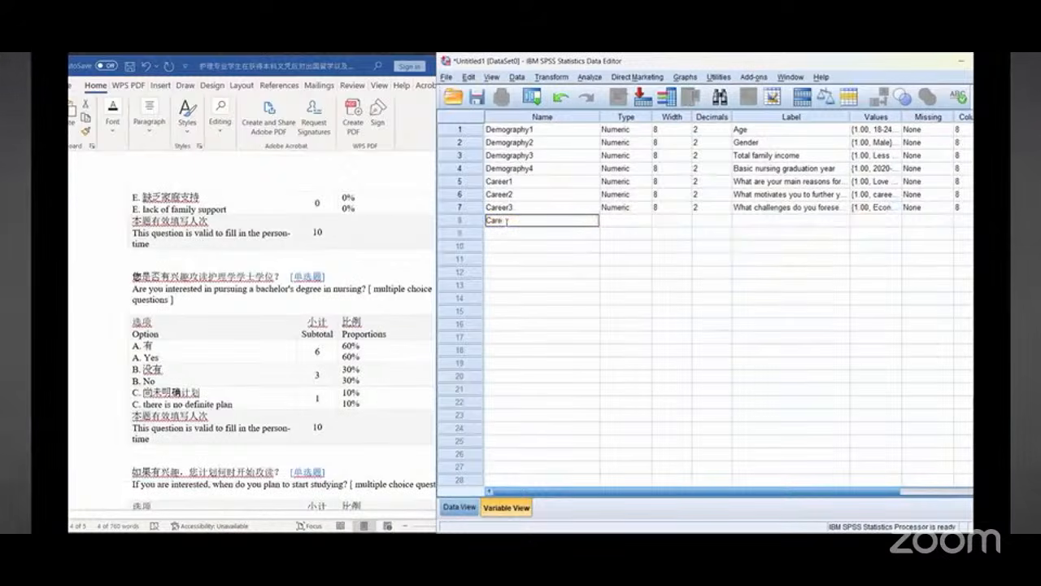
text(e)
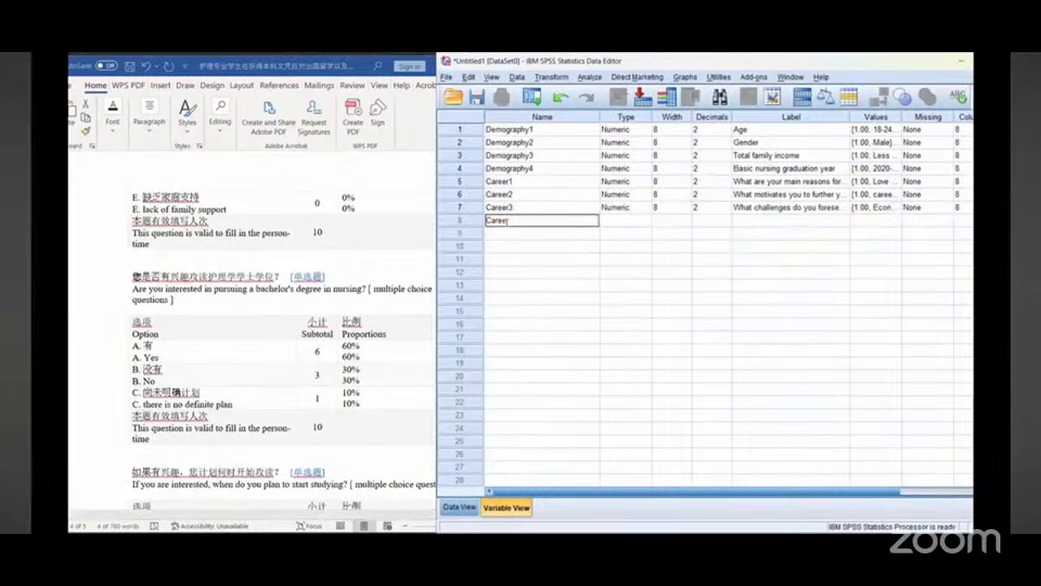
text(r4)
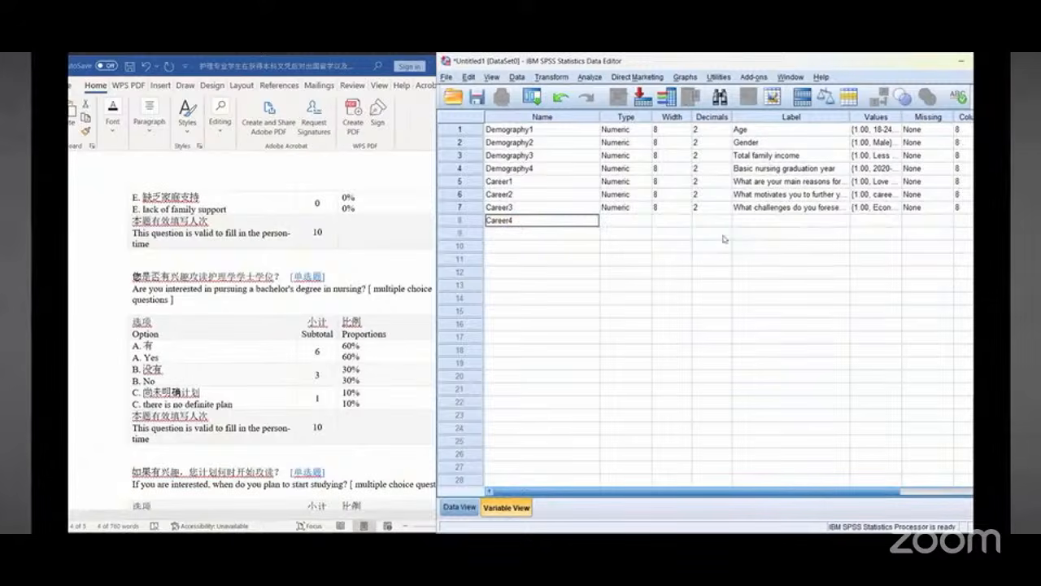
Step: Set Career4's label to "Are you interested in pursuing a bachelor's degree in nursing?" copied from the document
click(749, 220)
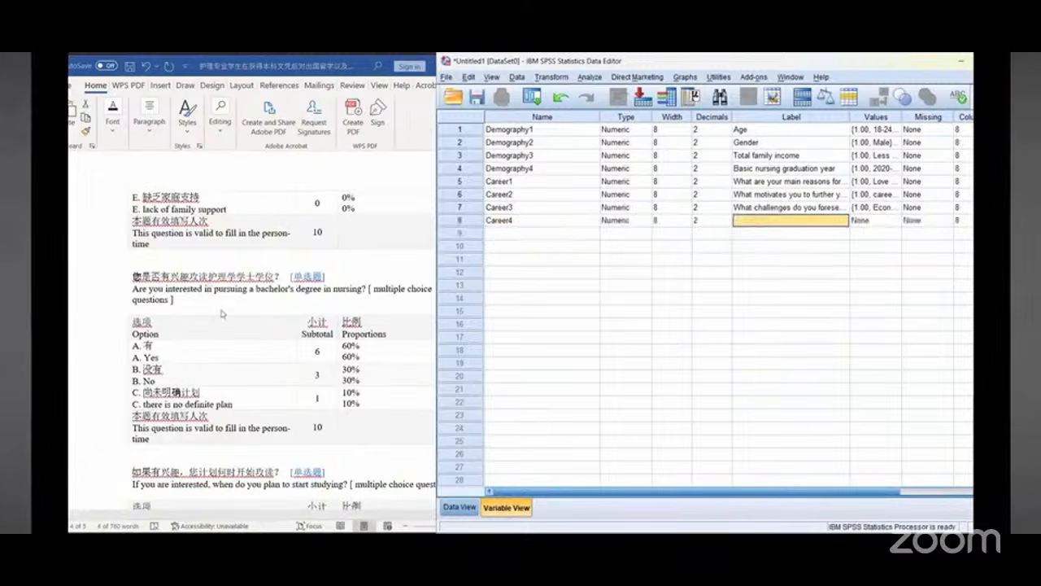
scroll(227, 323, up, 1)
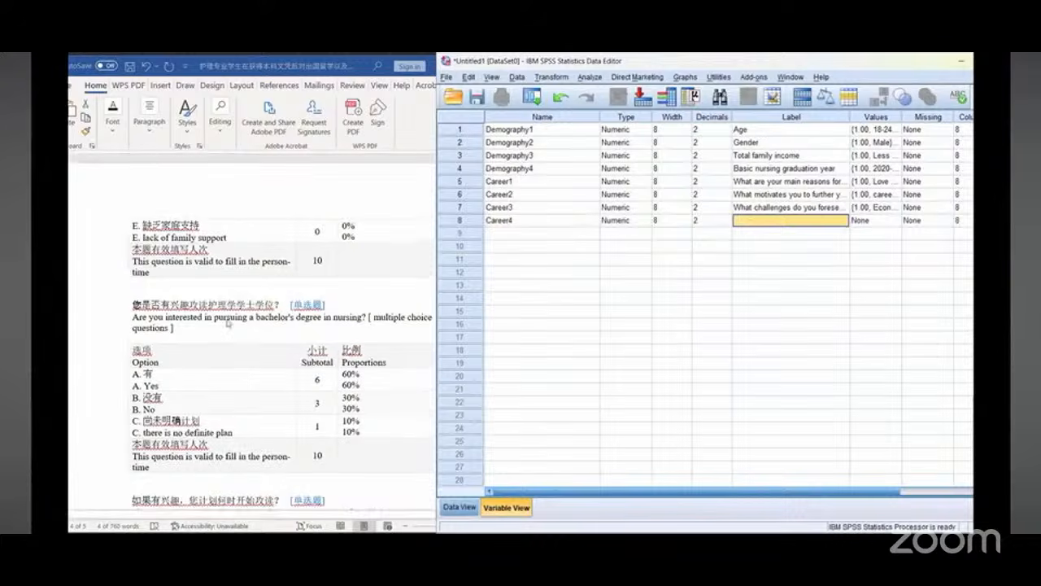
scroll(227, 323, up, 6)
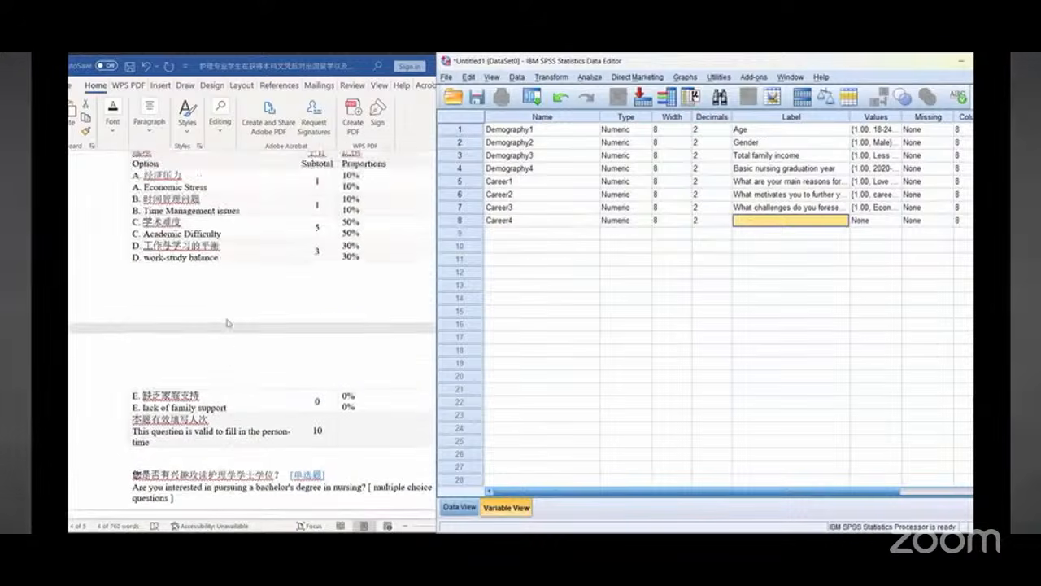
scroll(227, 323, down, 6)
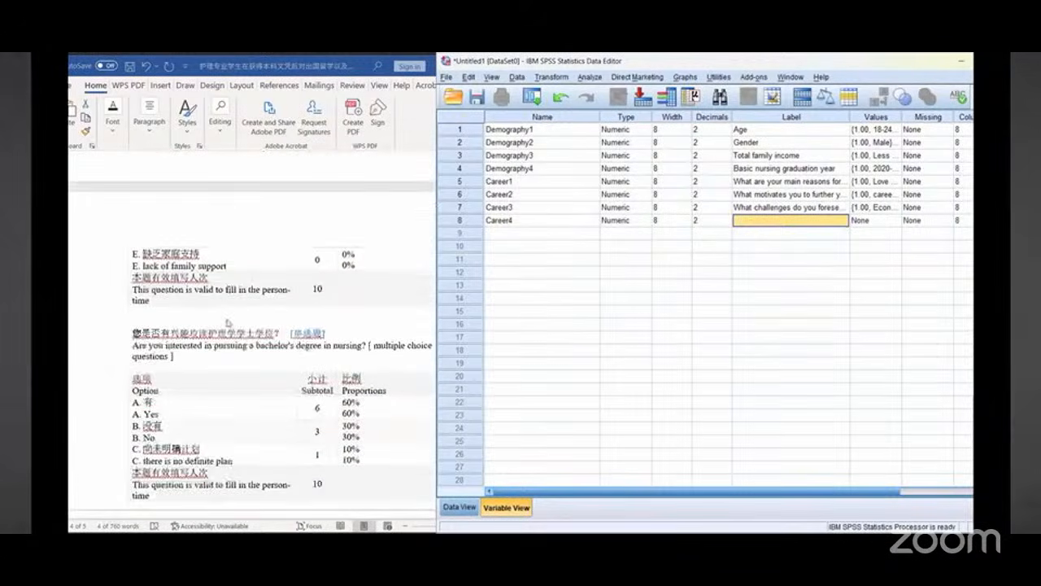
scroll(227, 323, down, 3)
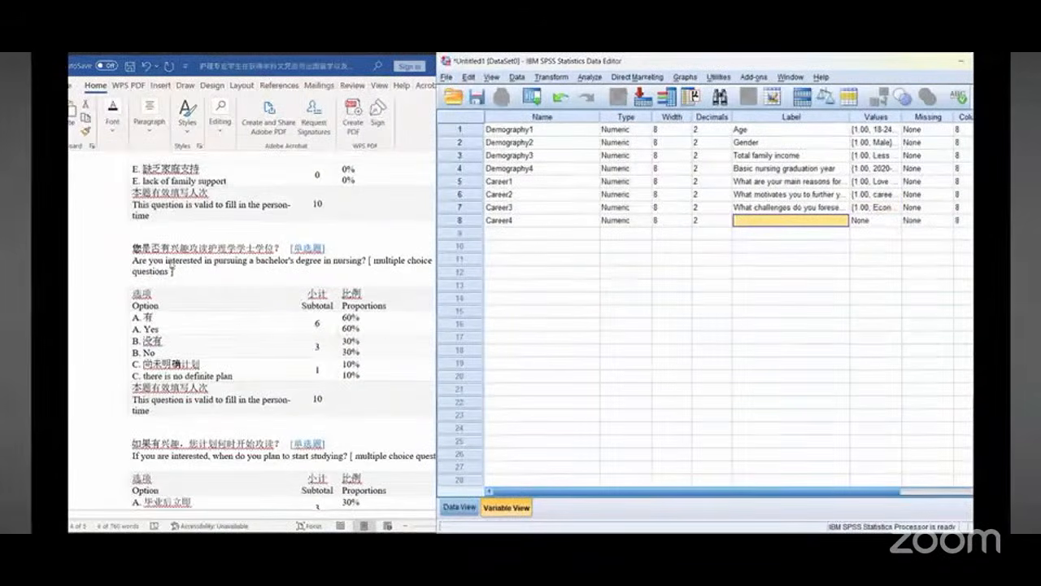
click(171, 268)
drag(132, 260, 363, 261)
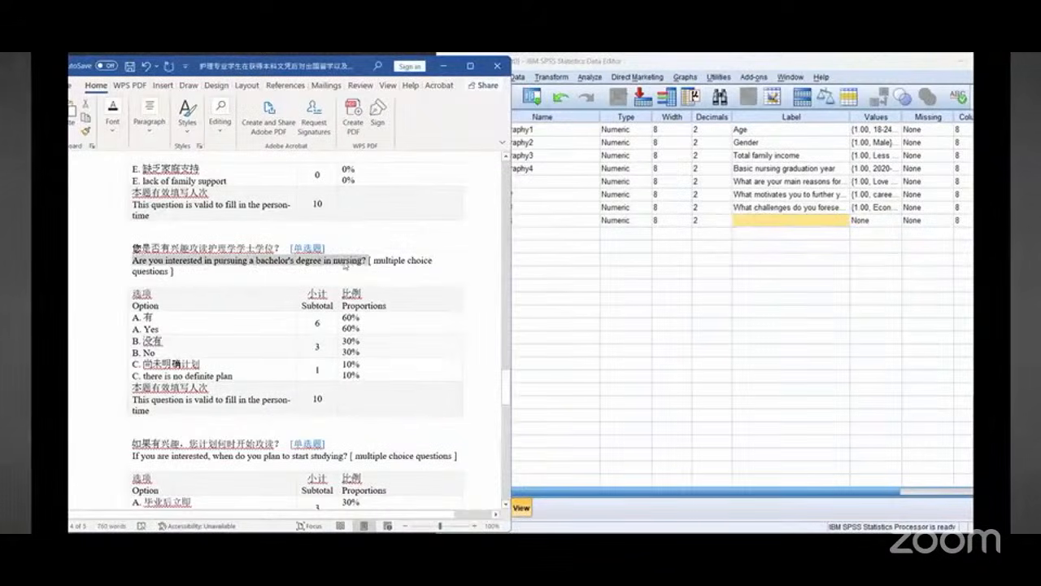
right_click(346, 267)
click(358, 288)
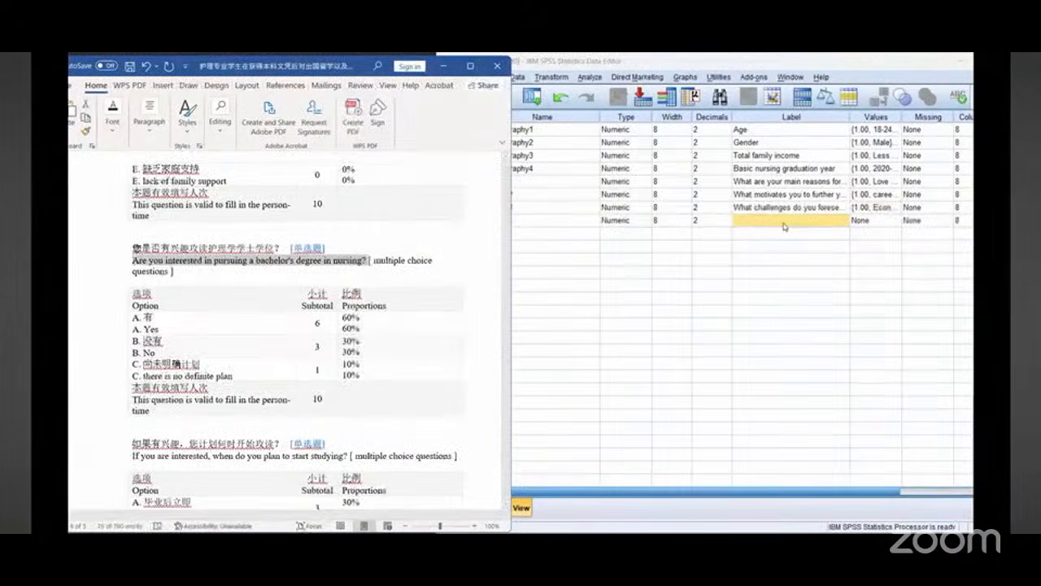
right_click(784, 226)
click(799, 286)
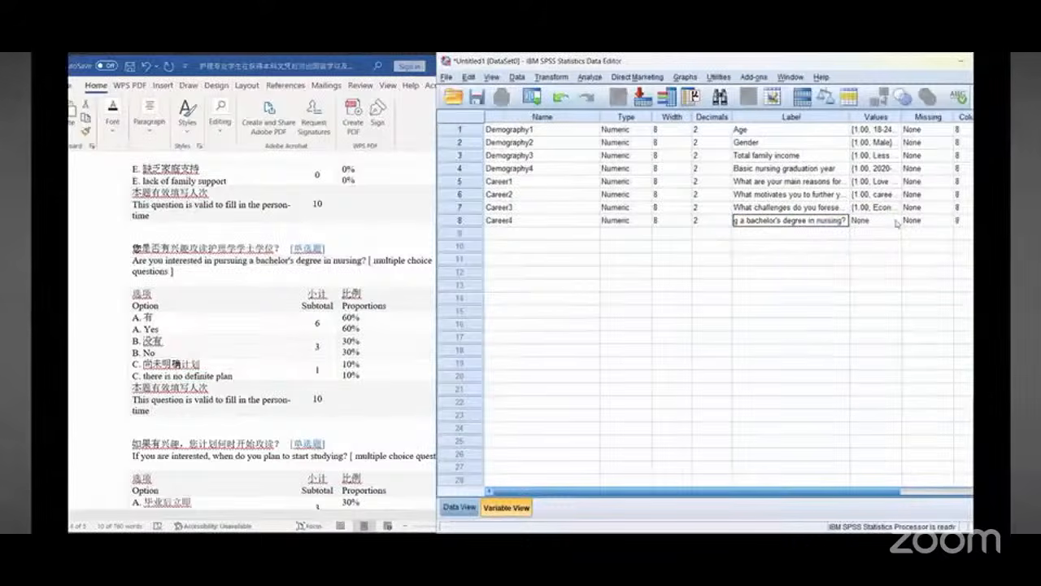
Step: Open Career4's value labels and add value 1 labelled "Yes"
click(896, 220)
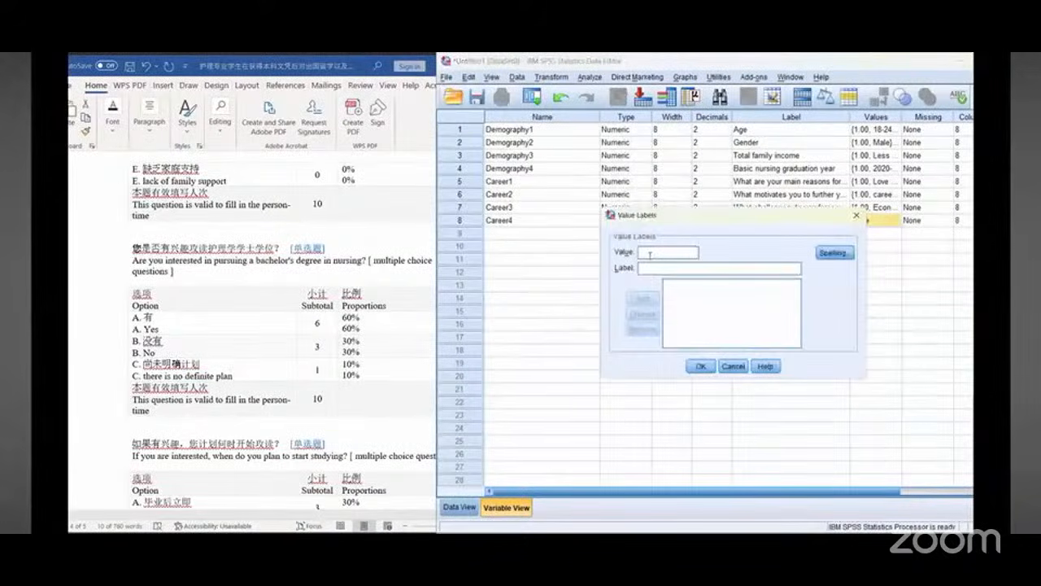
text(1)
click(663, 269)
text(Yes)
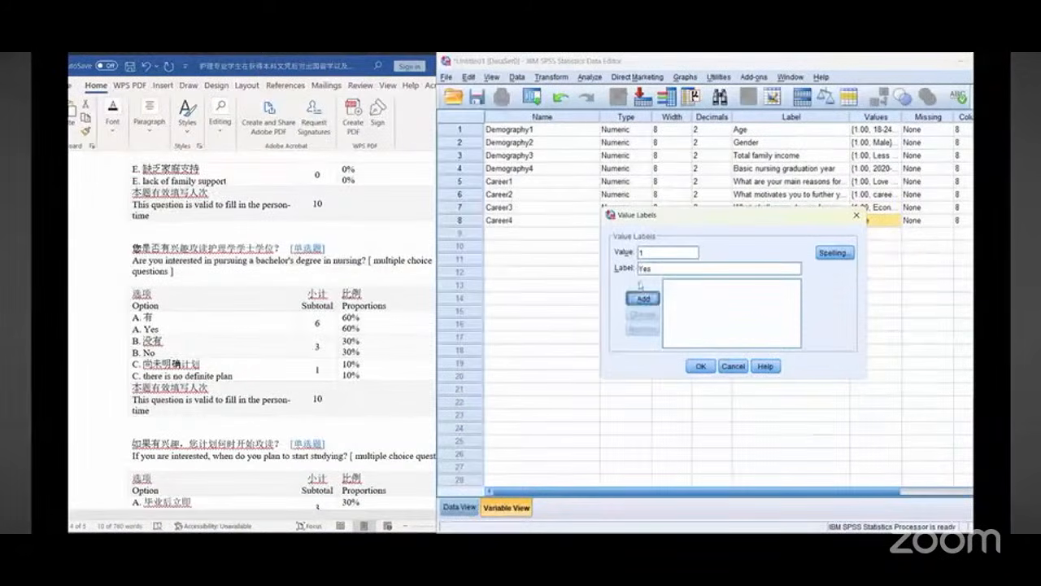
click(643, 298)
Step: Add value 2 labelled "No" and close the value labels
text(2)
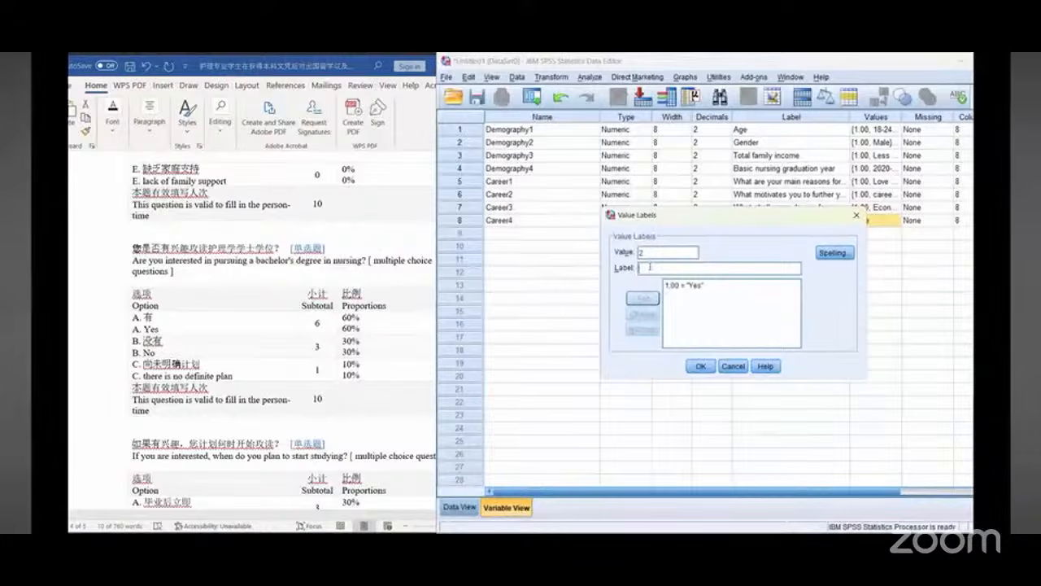
click(649, 266)
text(No)
click(643, 298)
click(698, 367)
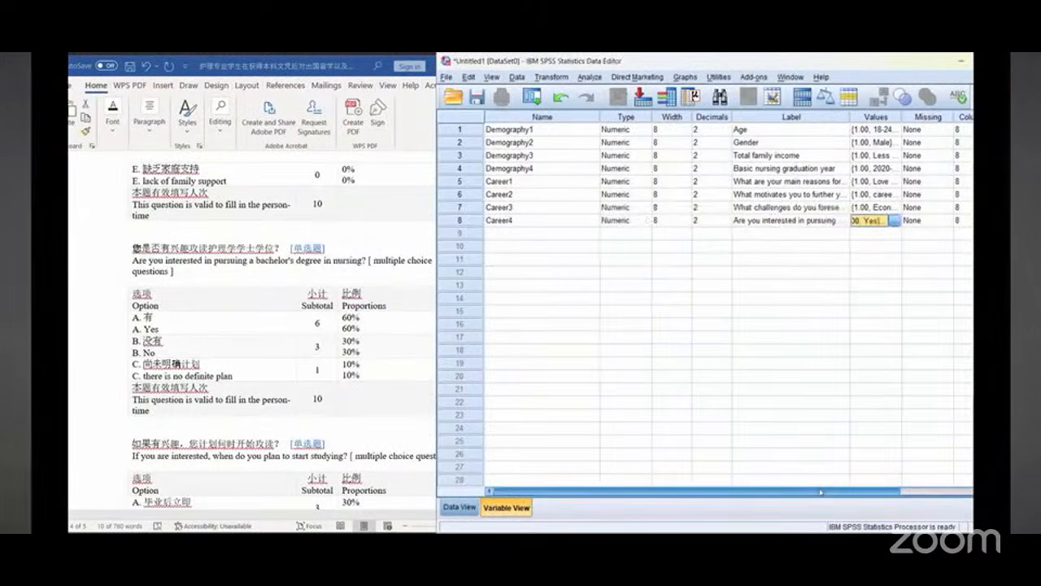
Step: Set Career4's measurement level to Scale
click(895, 492)
drag(895, 491, 959, 494)
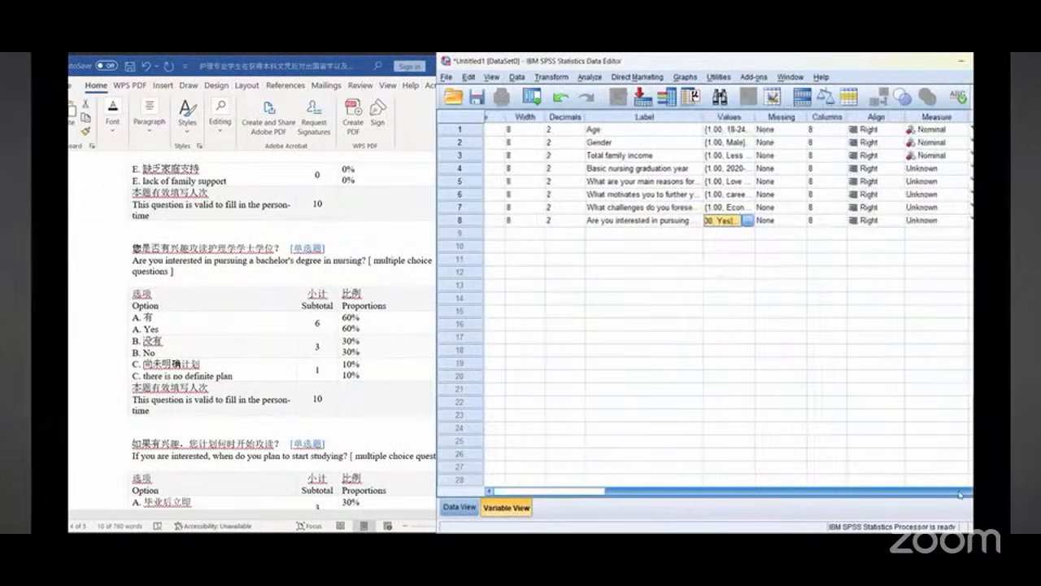
click(959, 222)
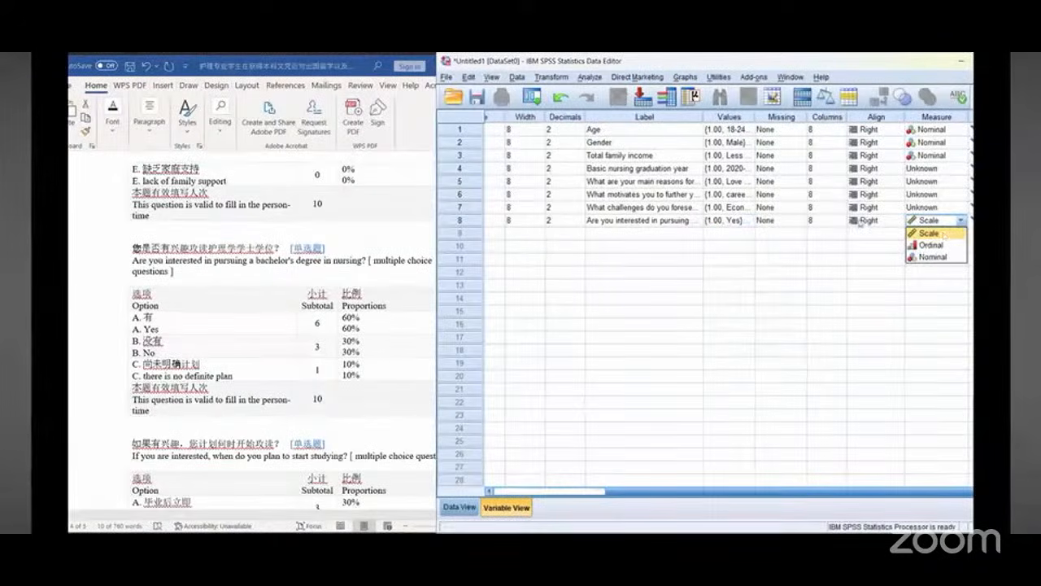
click(943, 234)
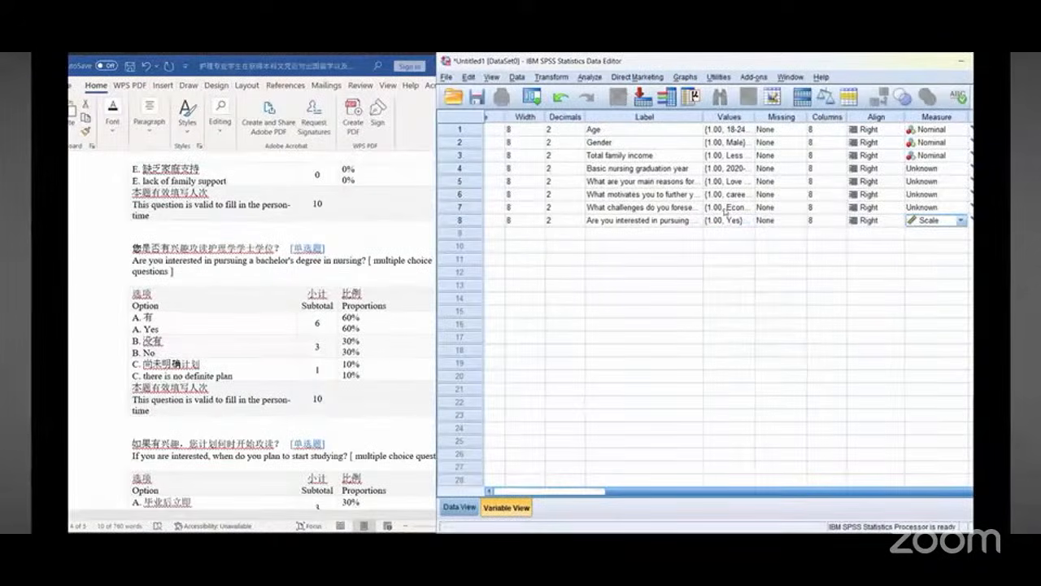
Step: Set the measurement level of Demography4, Career1, Career2 and Career3 to Nominal
click(958, 169)
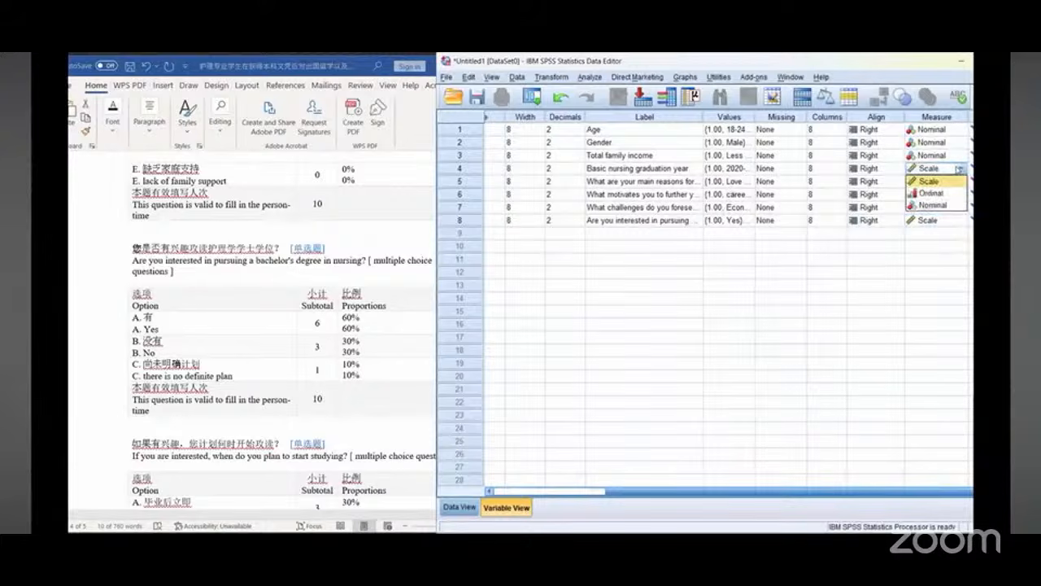
click(932, 205)
click(960, 181)
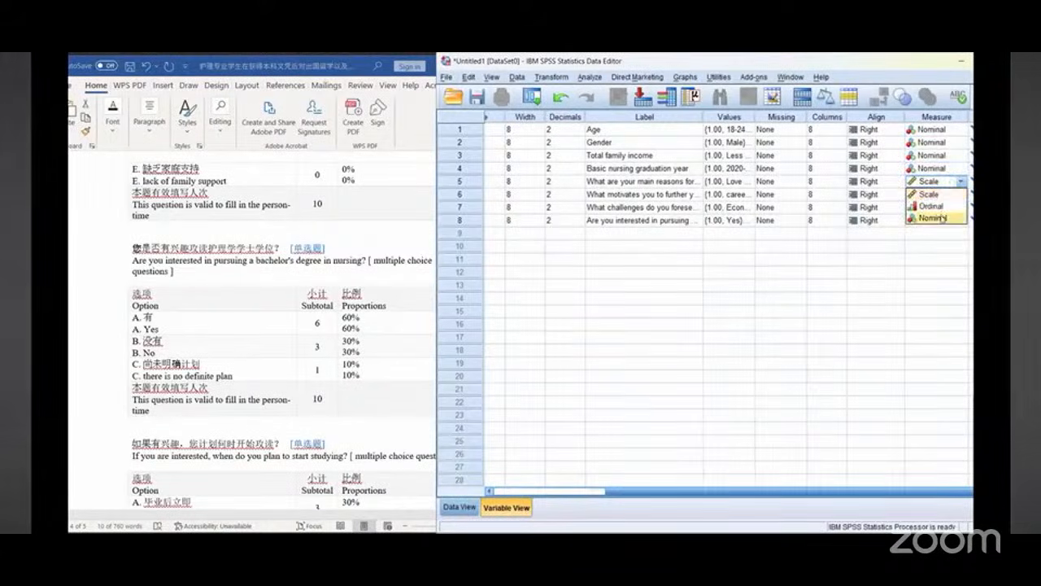
click(942, 218)
click(959, 194)
click(932, 231)
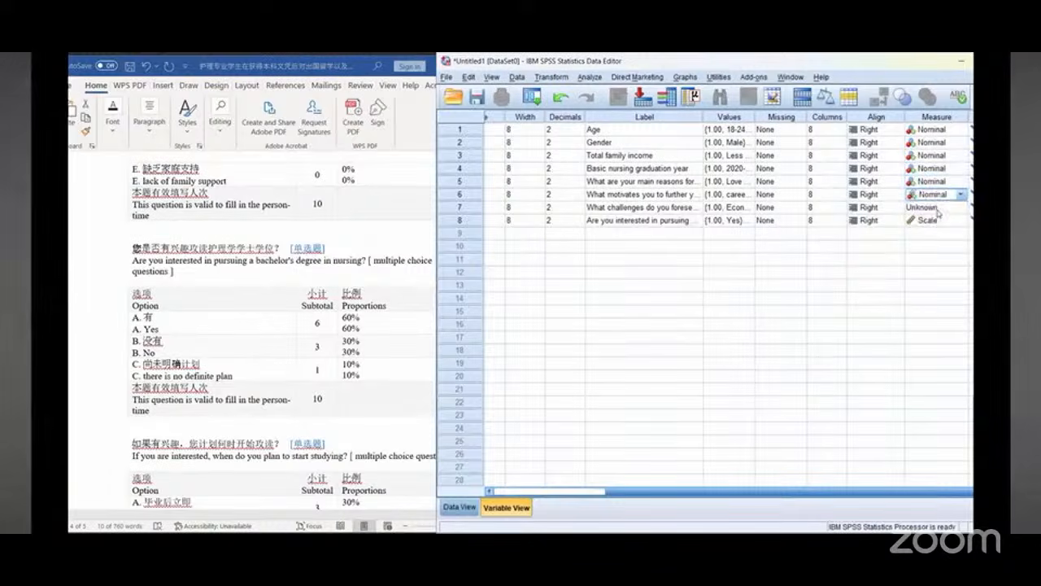
click(935, 208)
click(960, 208)
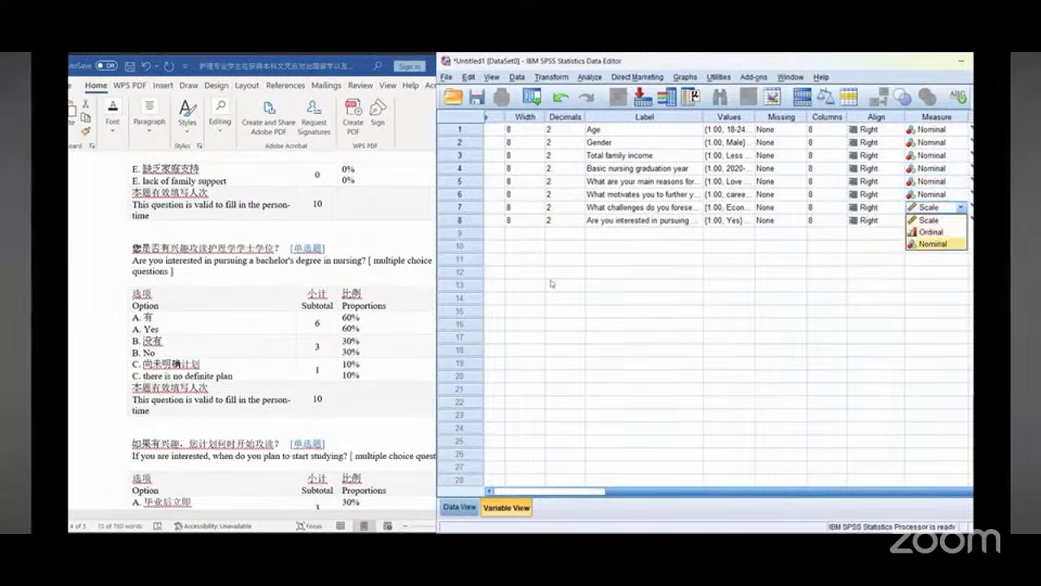
click(935, 244)
Step: Create a new variable named Career5 in the row after Career4
drag(642, 491, 496, 491)
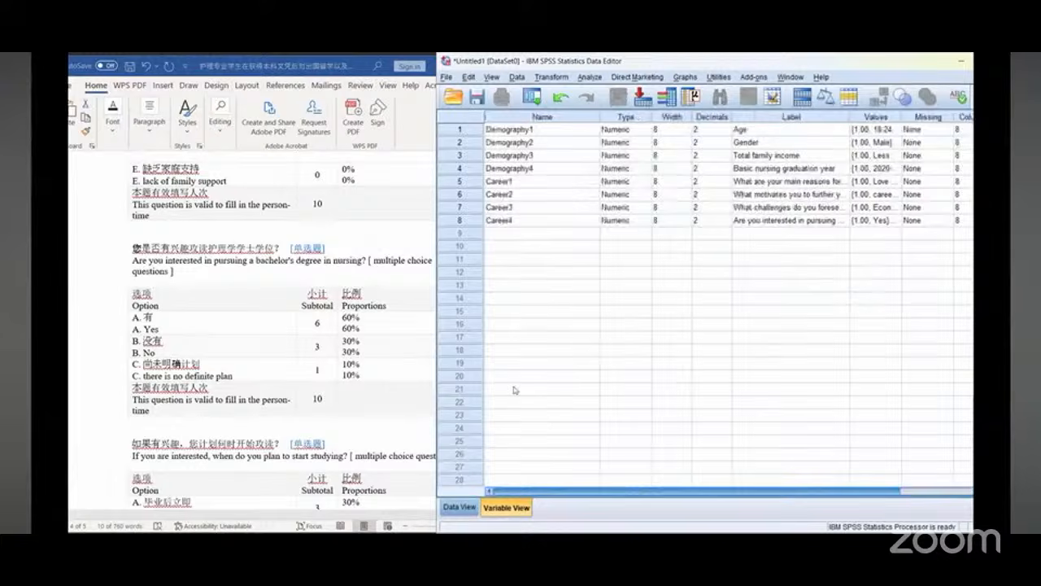
click(523, 234)
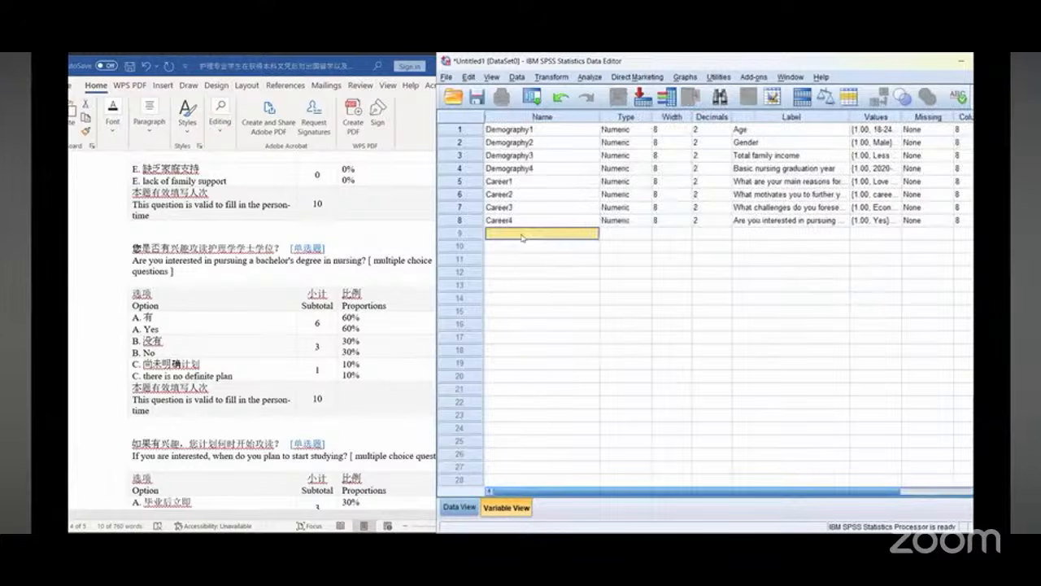
click(77, 367)
scroll(214, 338, down, 3)
scroll(214, 338, down, 2)
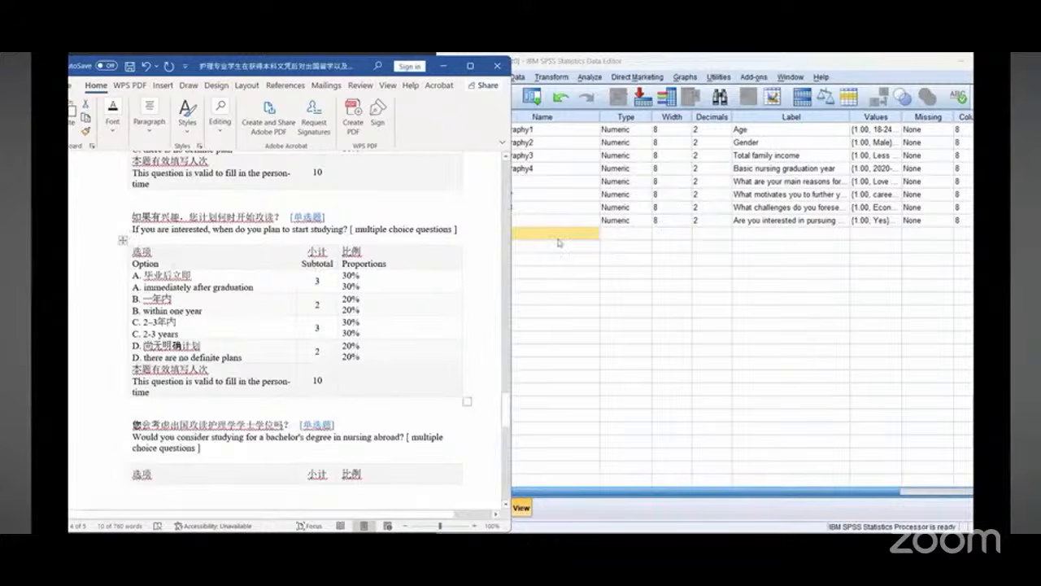
click(517, 236)
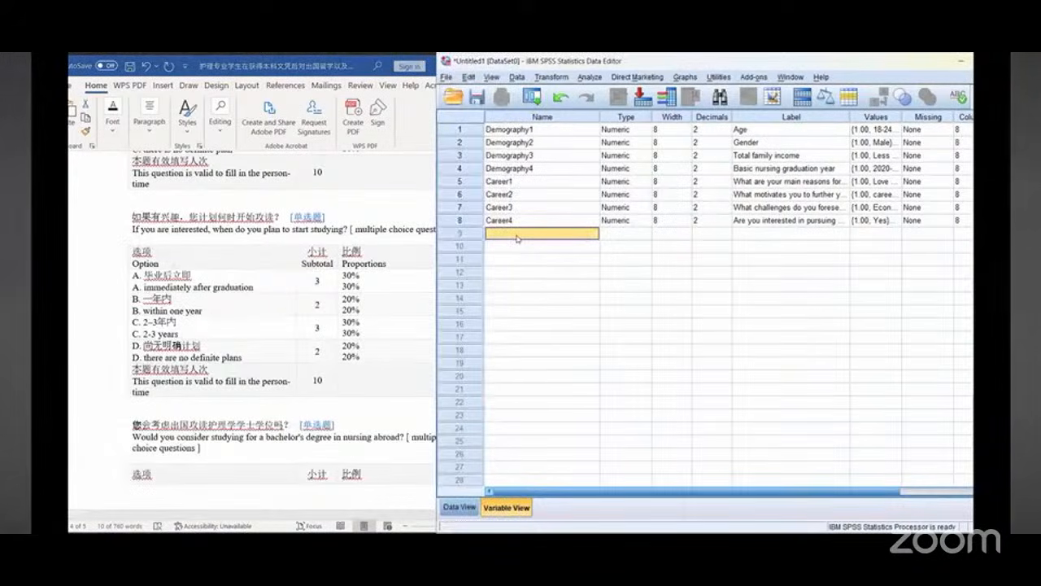
text(C)
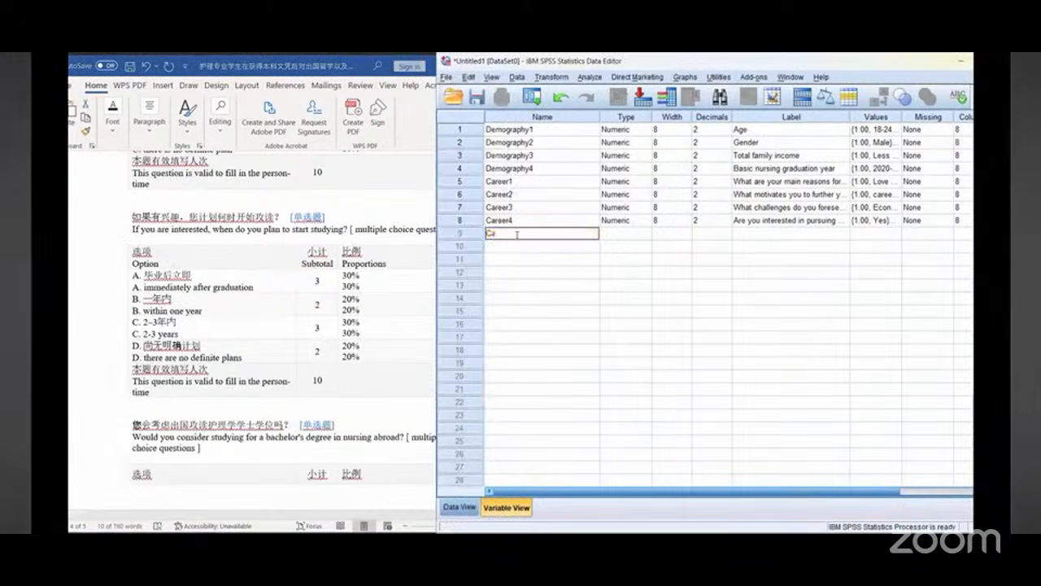
text(areer)
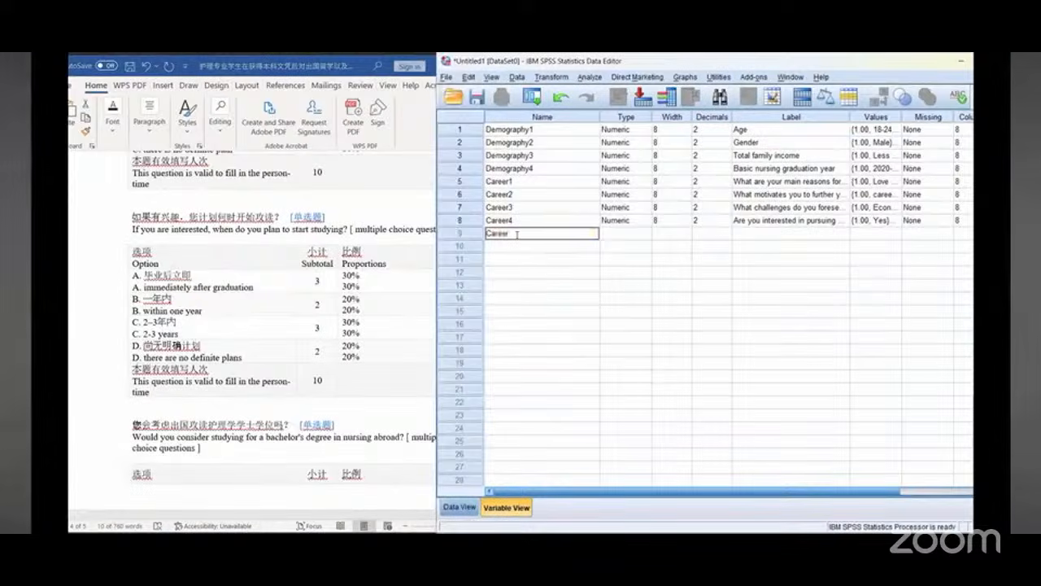
text(5)
click(748, 238)
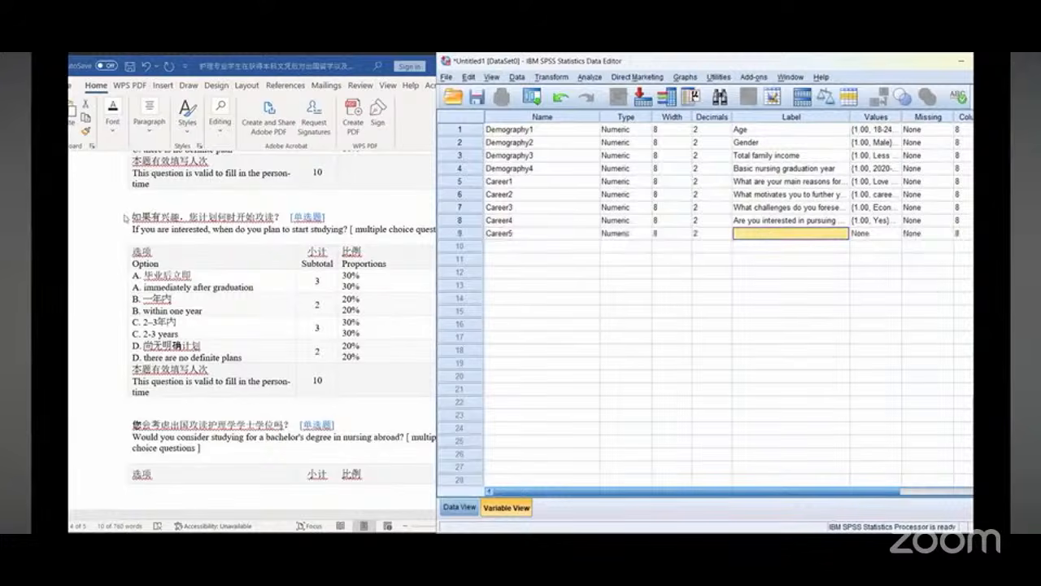
Step: Copy the question "If you are interested, when do you plan to start studying?" from the document into Career5's label
click(135, 230)
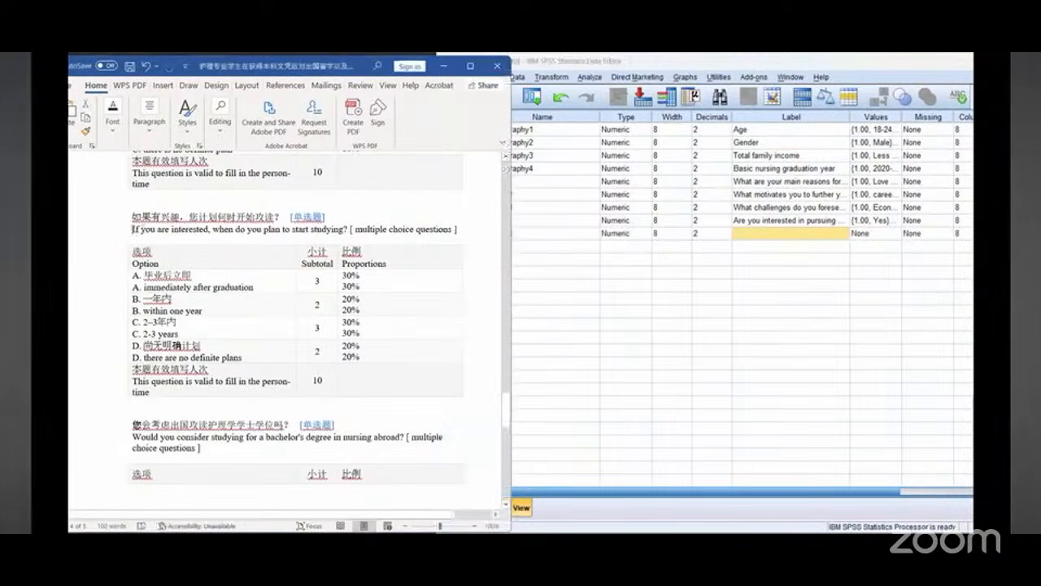
drag(133, 230, 350, 230)
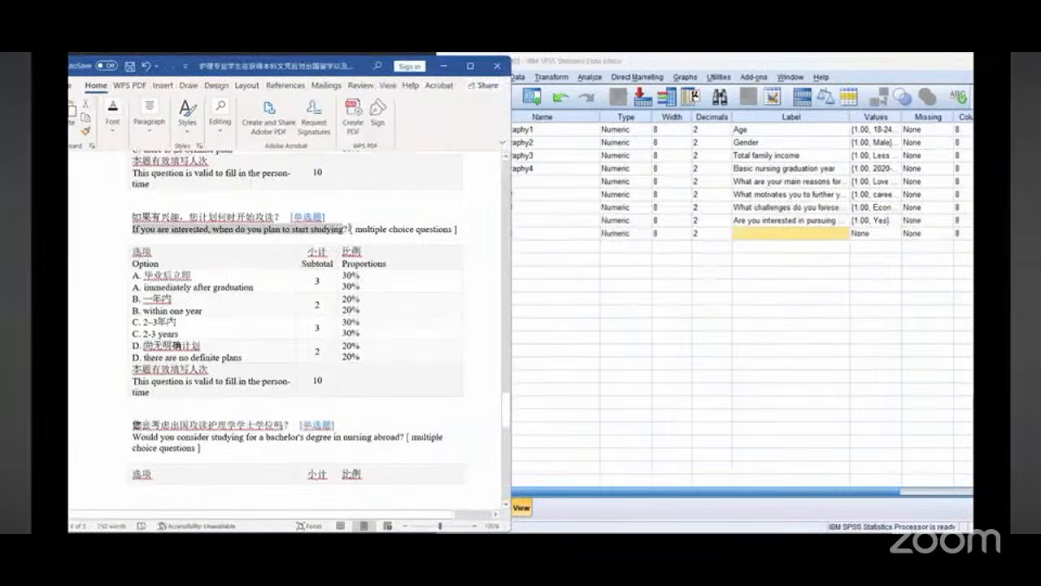
right_click(324, 230)
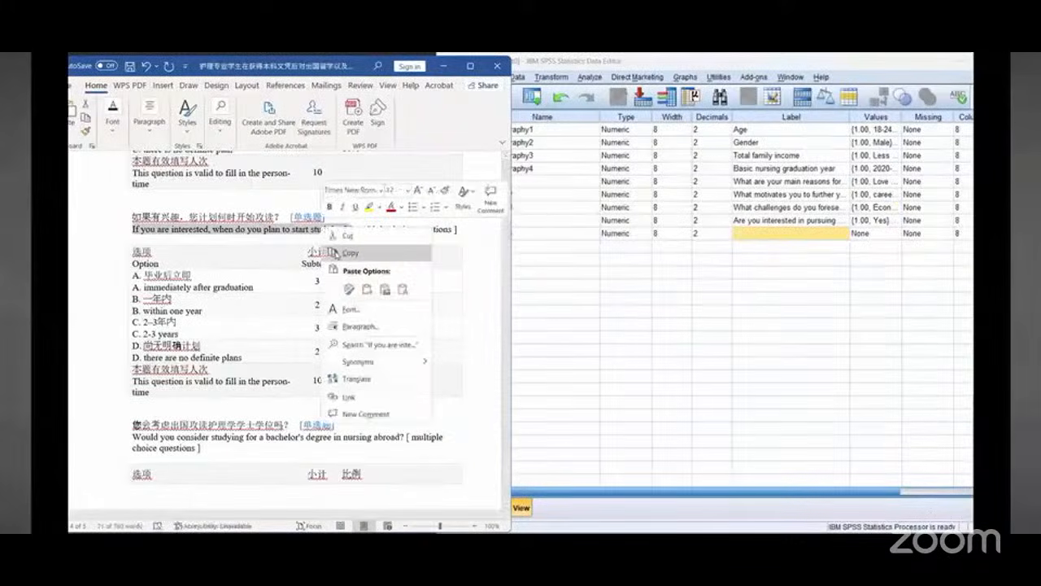
click(334, 253)
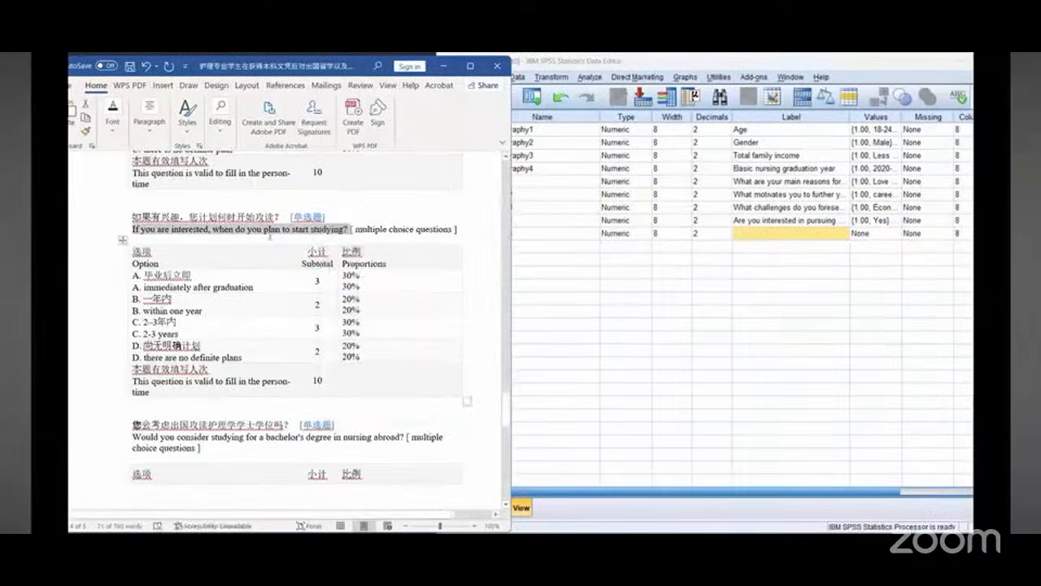
click(761, 235)
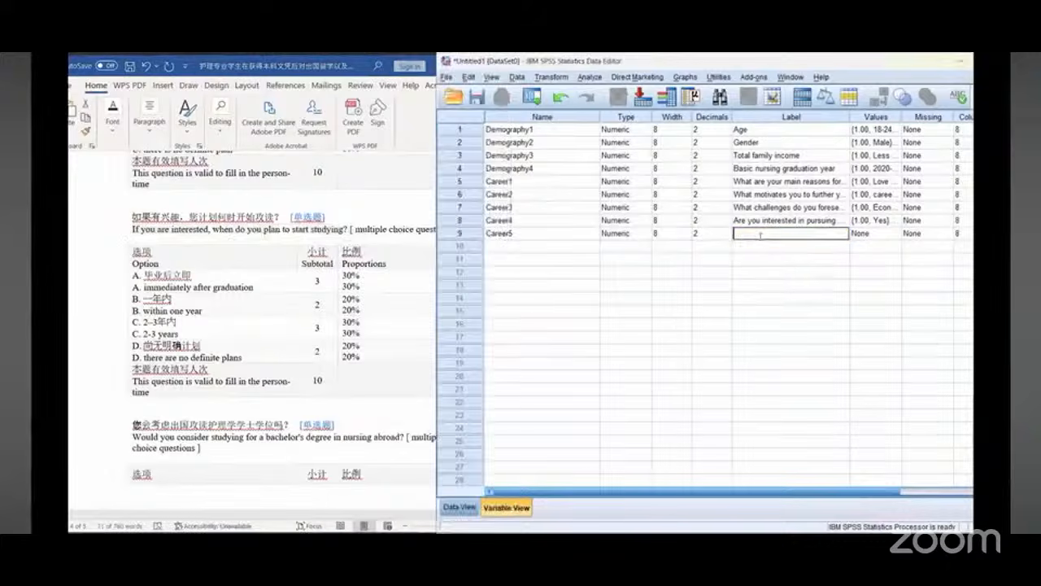
right_click(760, 235)
click(771, 302)
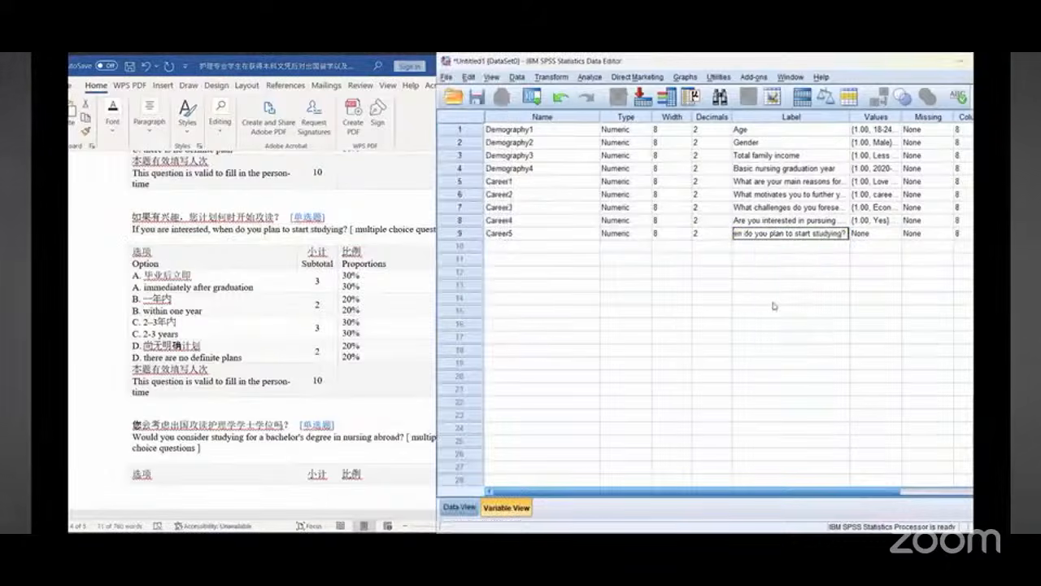
Step: Open Career5's value labels and add value 1 labelled "immediately after graduation" copied from the document
click(144, 286)
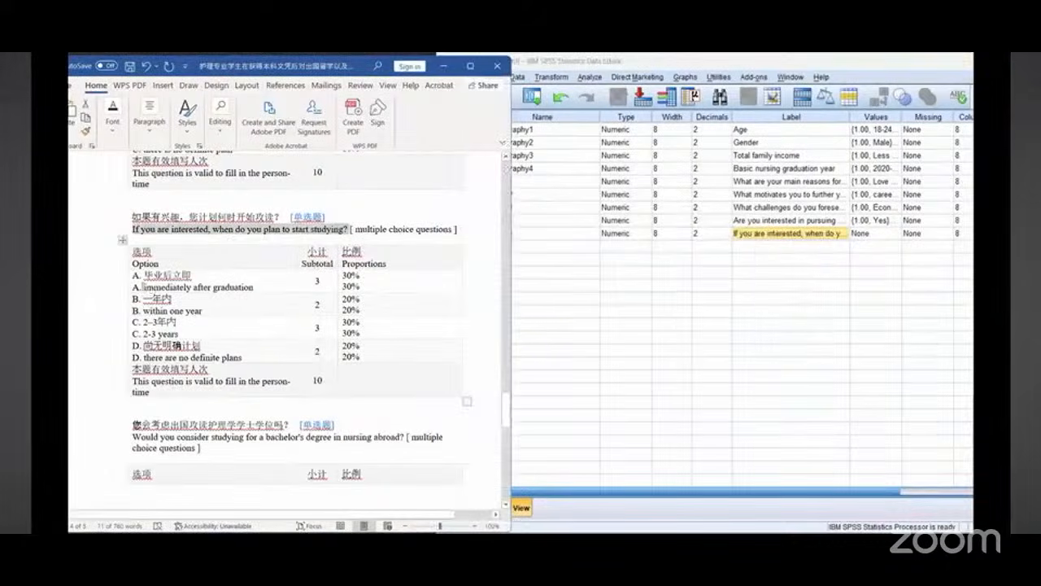
click(213, 286)
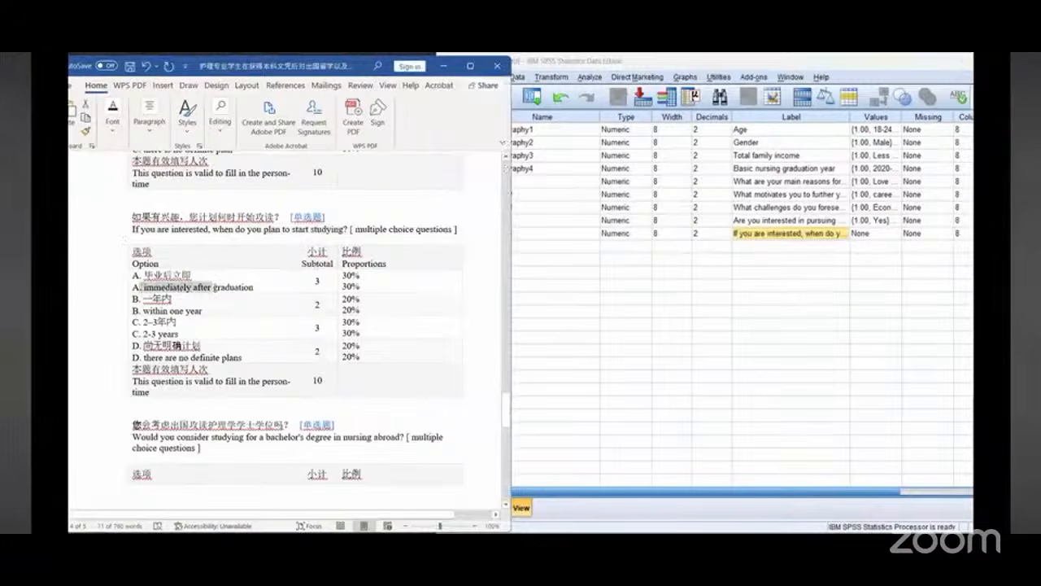
click(897, 238)
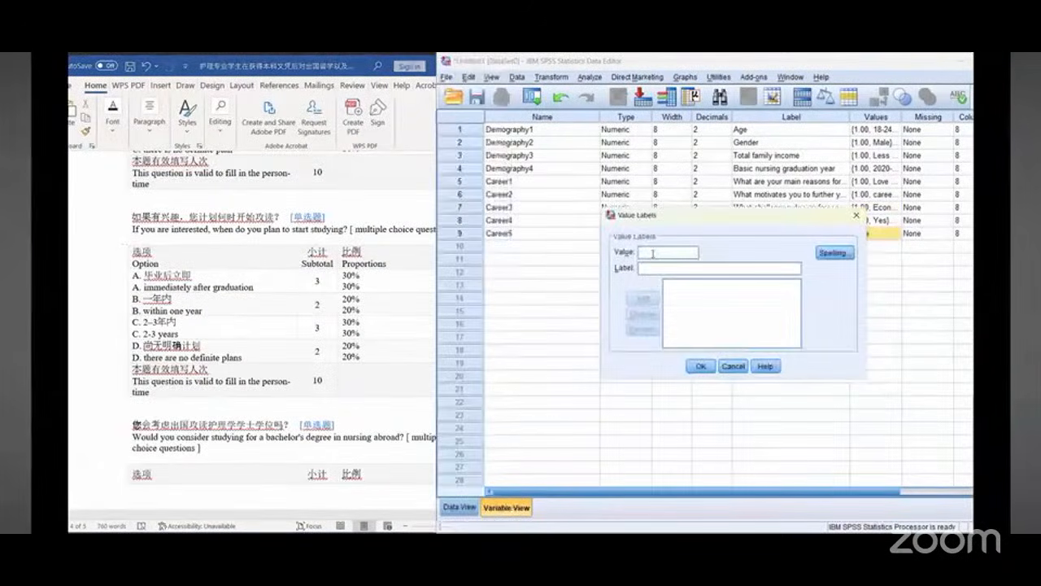
text(1)
click(139, 286)
drag(144, 286, 246, 290)
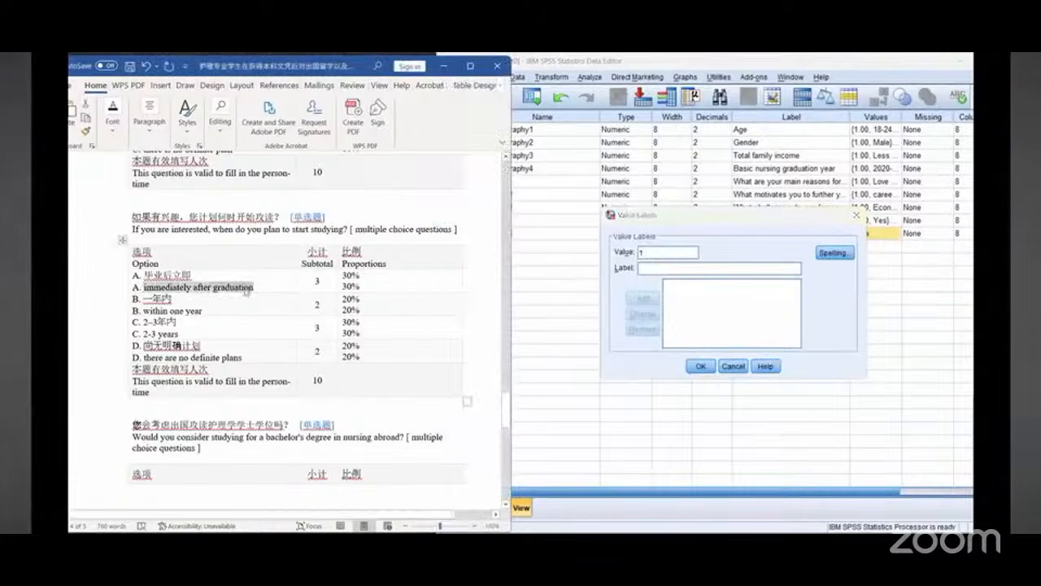
right_click(246, 291)
click(258, 293)
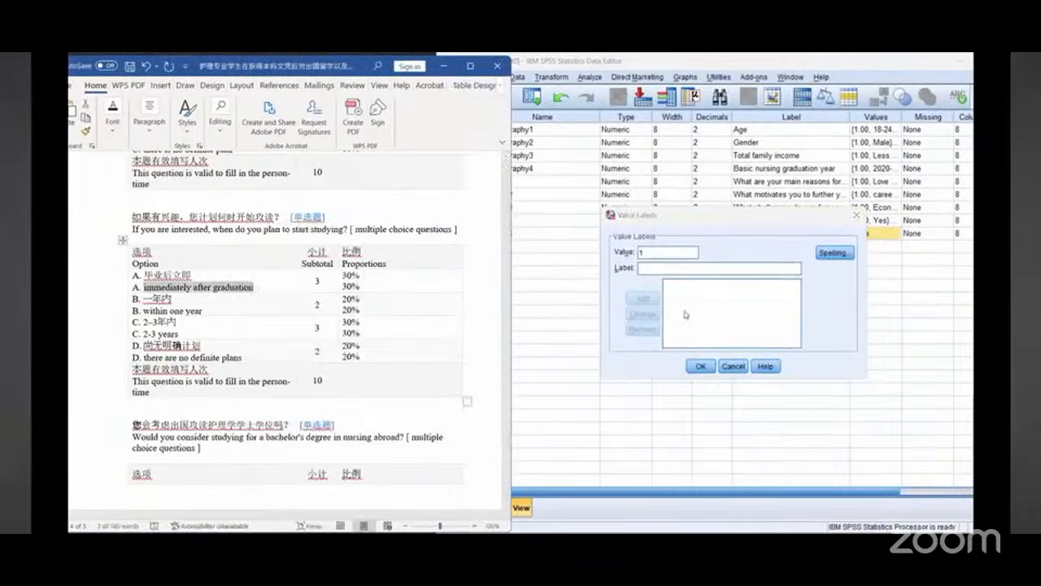
right_click(675, 270)
click(692, 344)
click(643, 298)
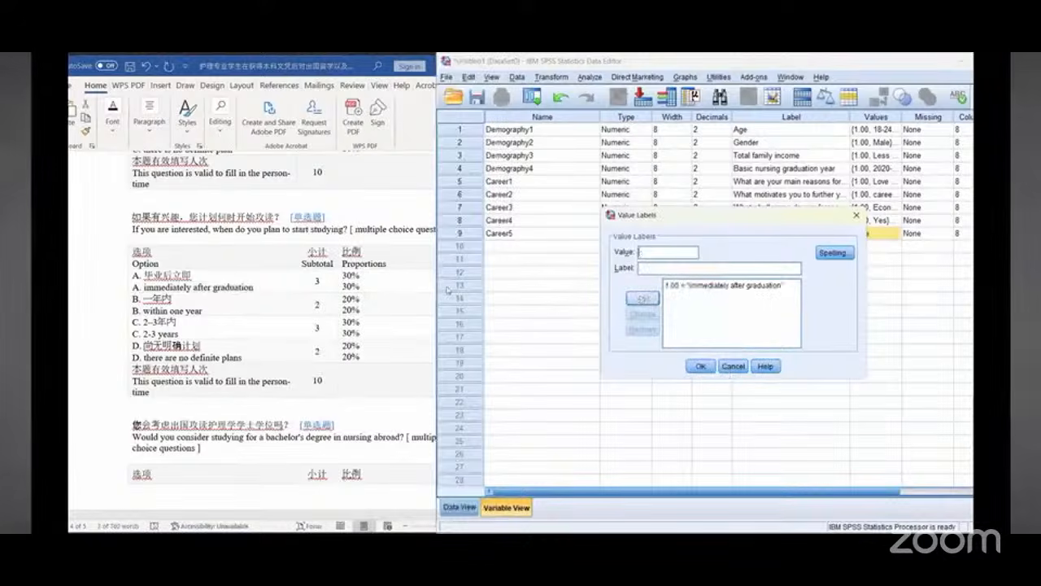
Step: Add value 2 labelled "within one year" copied from the document
drag(144, 311, 201, 312)
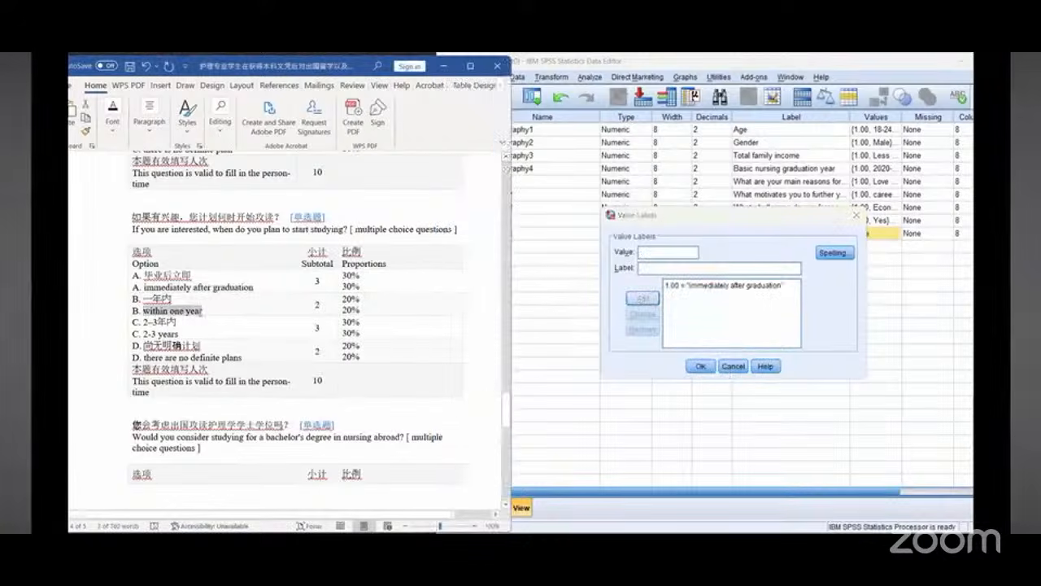
right_click(200, 317)
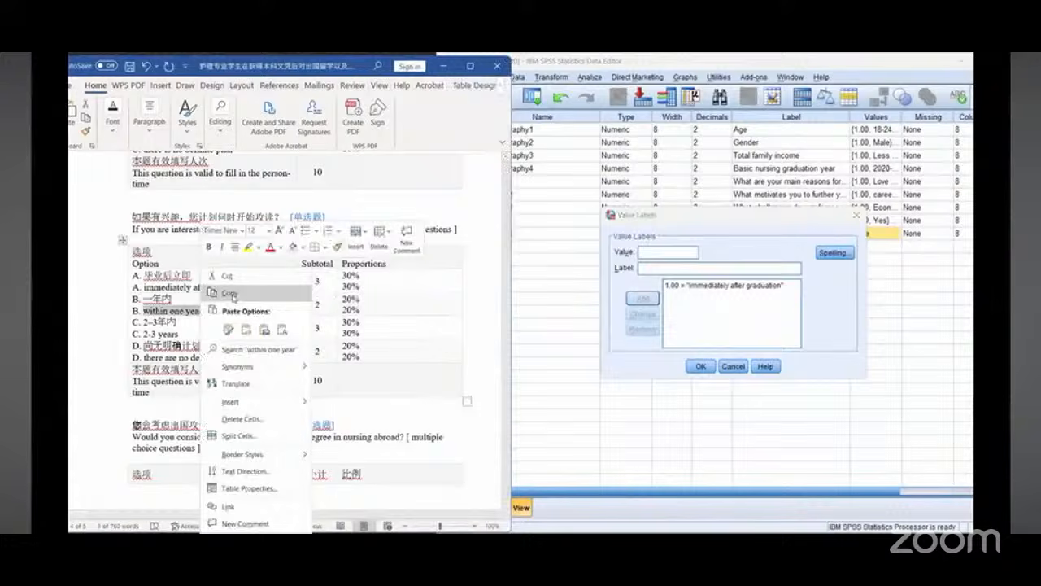
click(660, 251)
text(2)
key(Tab)
right_click(663, 269)
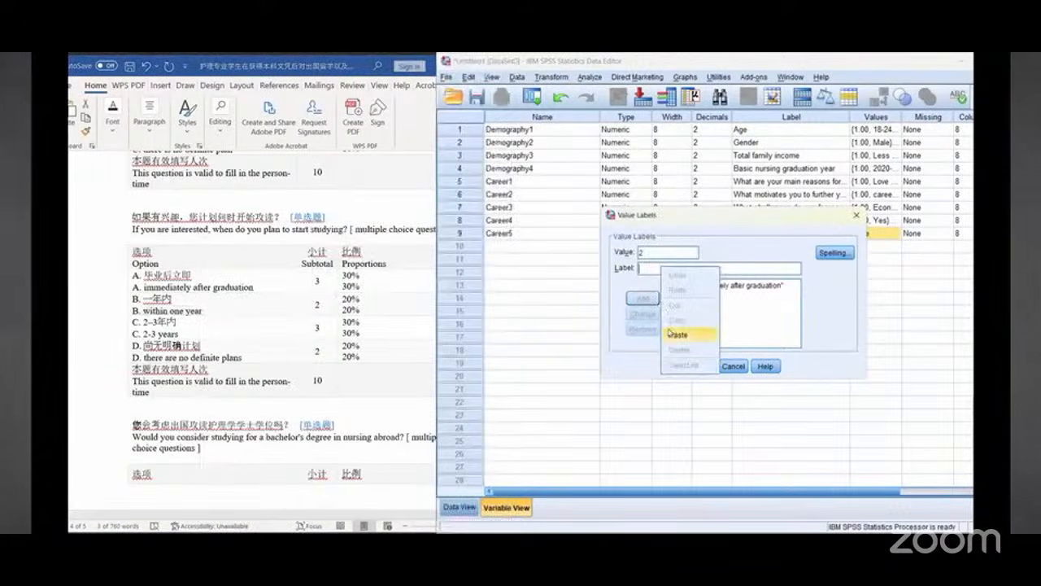
click(679, 333)
click(649, 301)
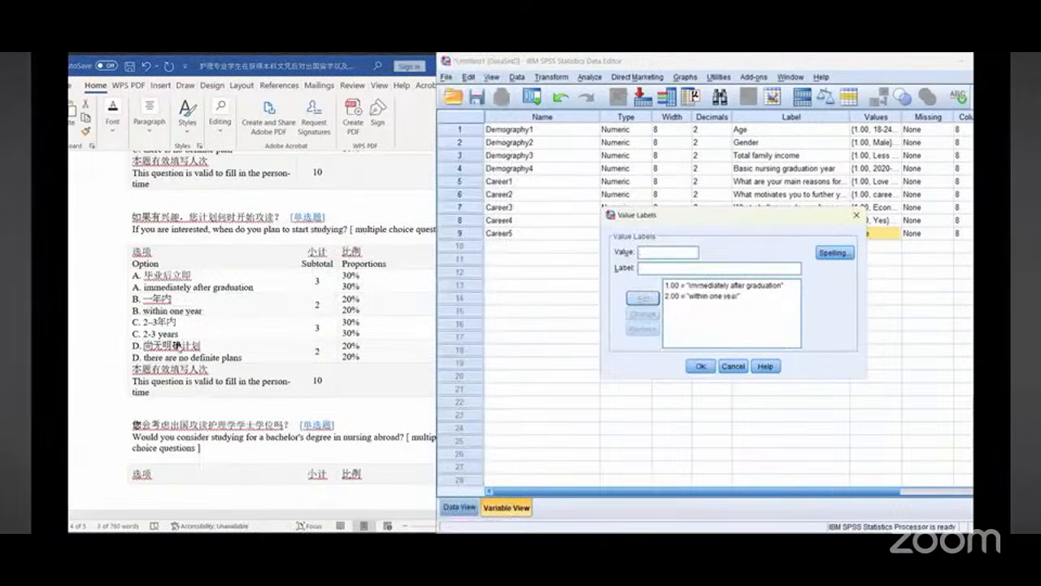
Step: Add value 3 labelled "2-3 years" copied from the document
click(177, 345)
drag(144, 333, 179, 334)
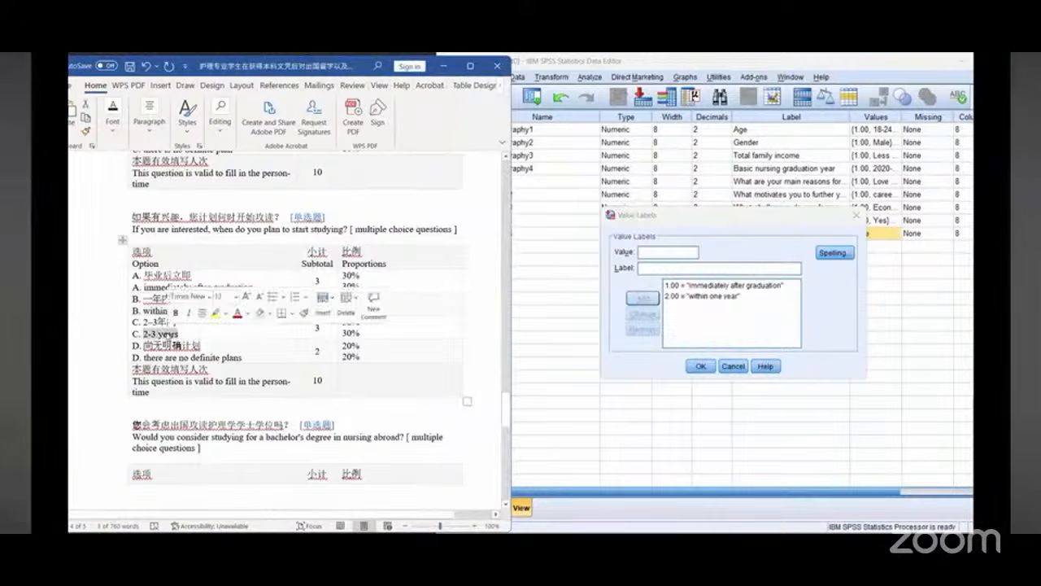
right_click(174, 333)
click(197, 93)
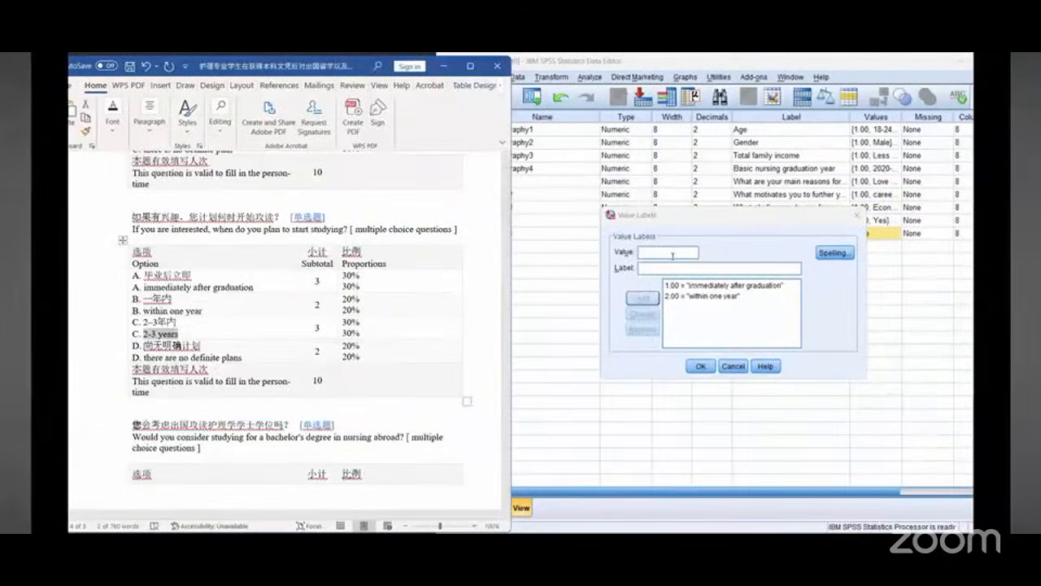
click(672, 256)
text(3)
right_click(665, 268)
click(684, 336)
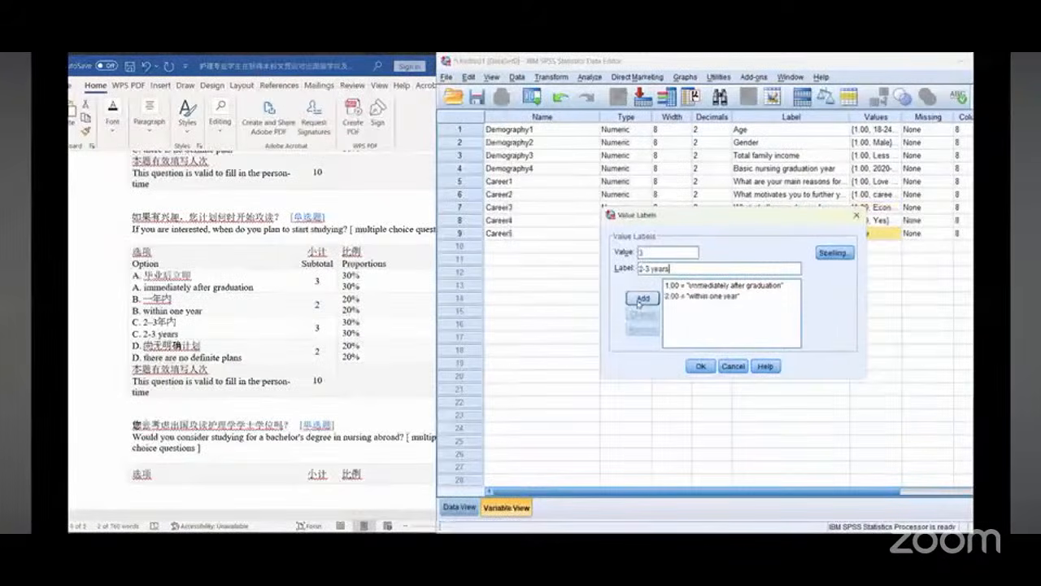
click(639, 300)
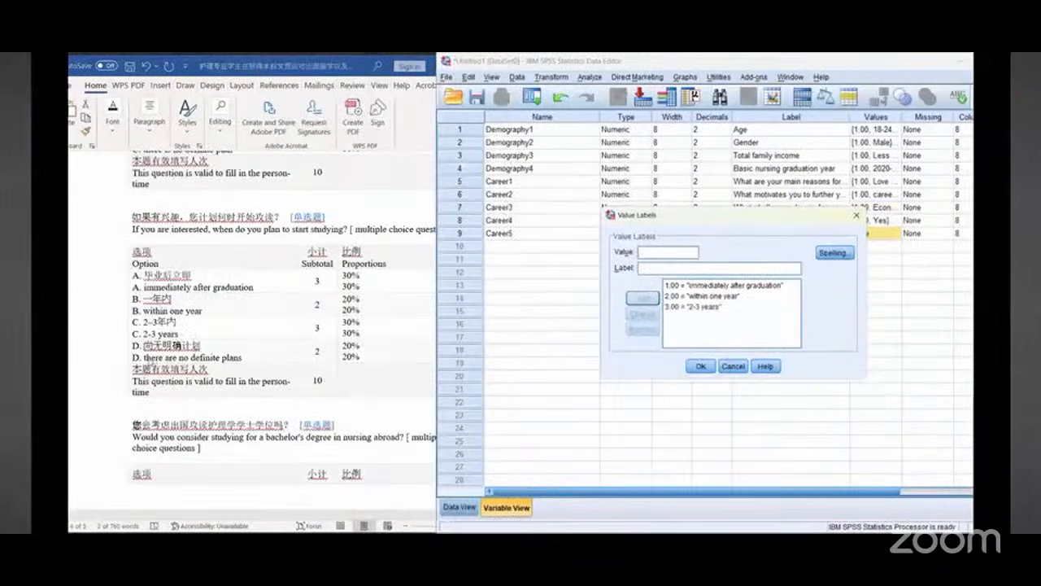
Step: Add value 4 labelled "there are no definite plans" and close the value labels
drag(143, 357, 239, 357)
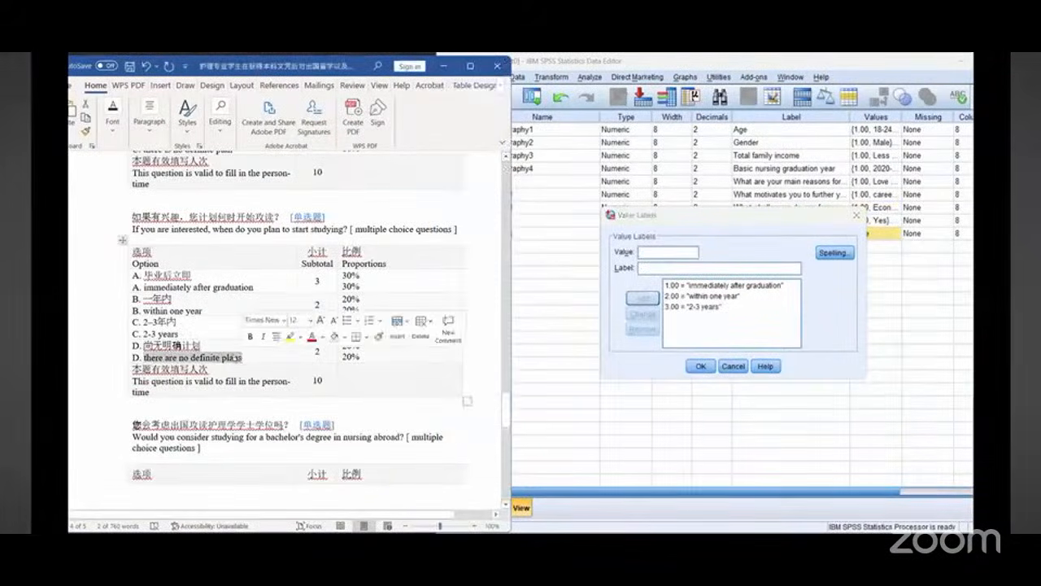
right_click(237, 357)
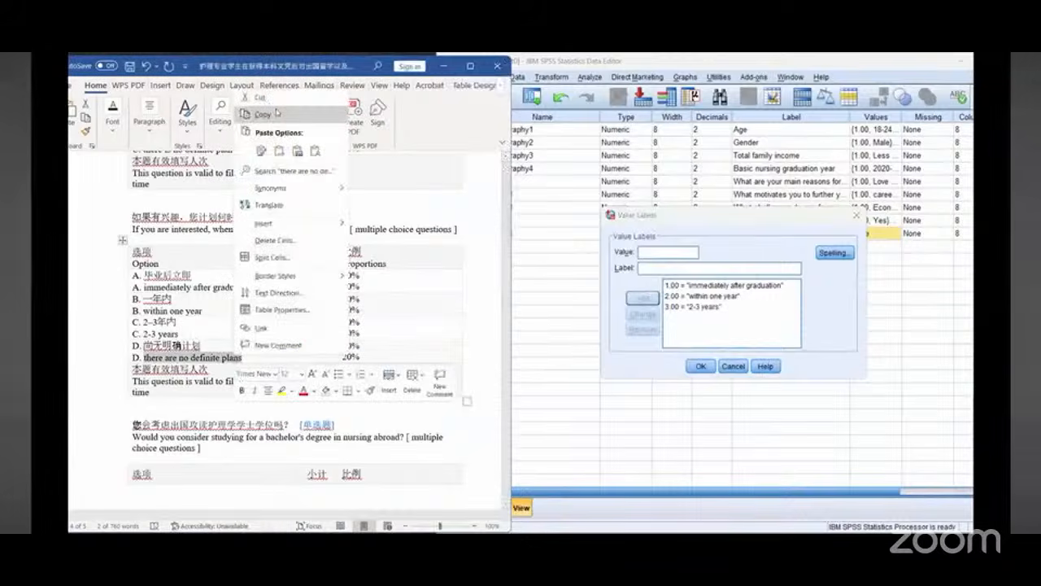
click(667, 251)
text(4)
right_click(675, 269)
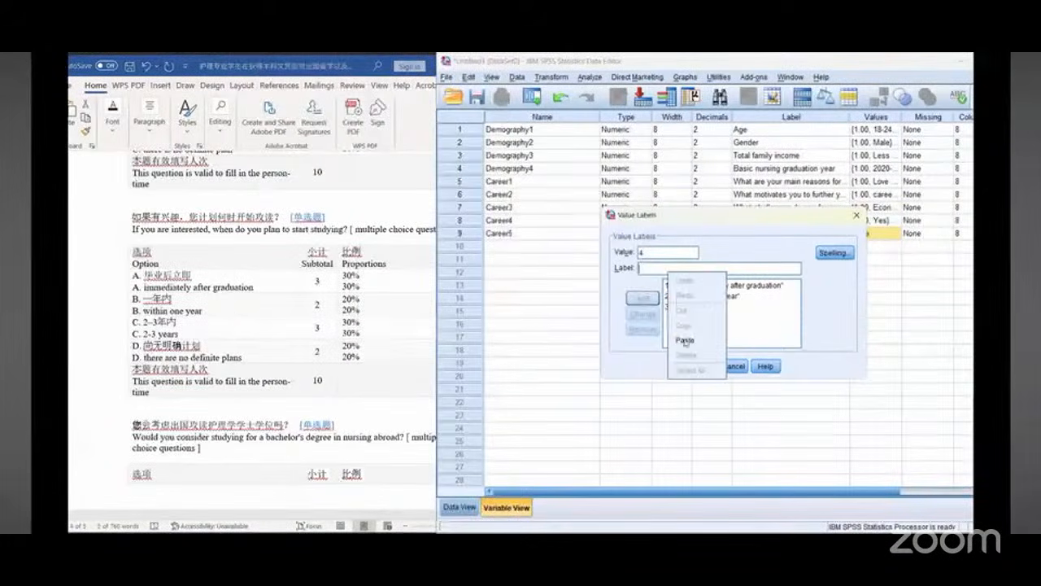
click(692, 340)
click(641, 297)
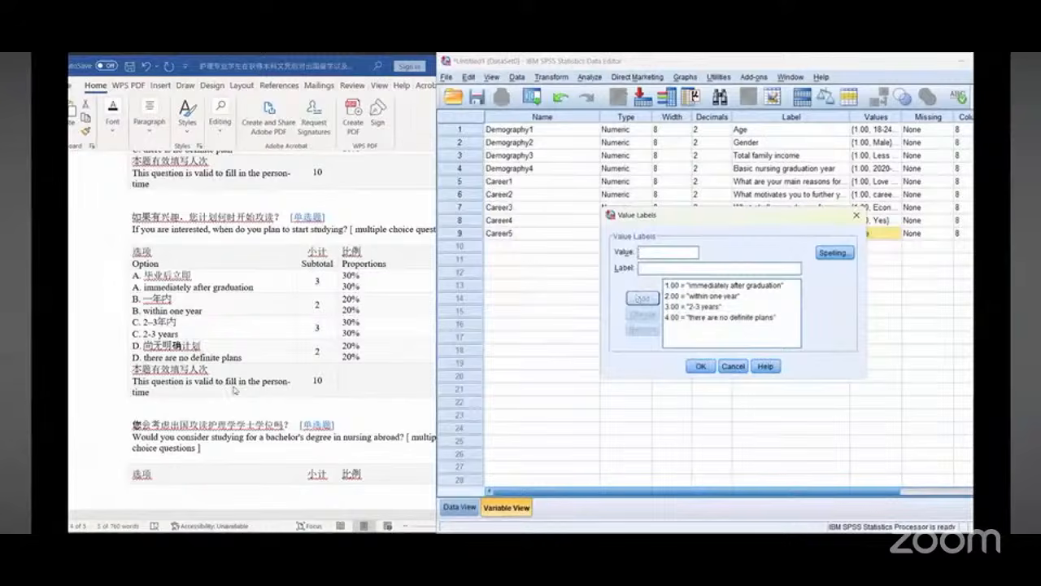
scroll(233, 387, down, 1)
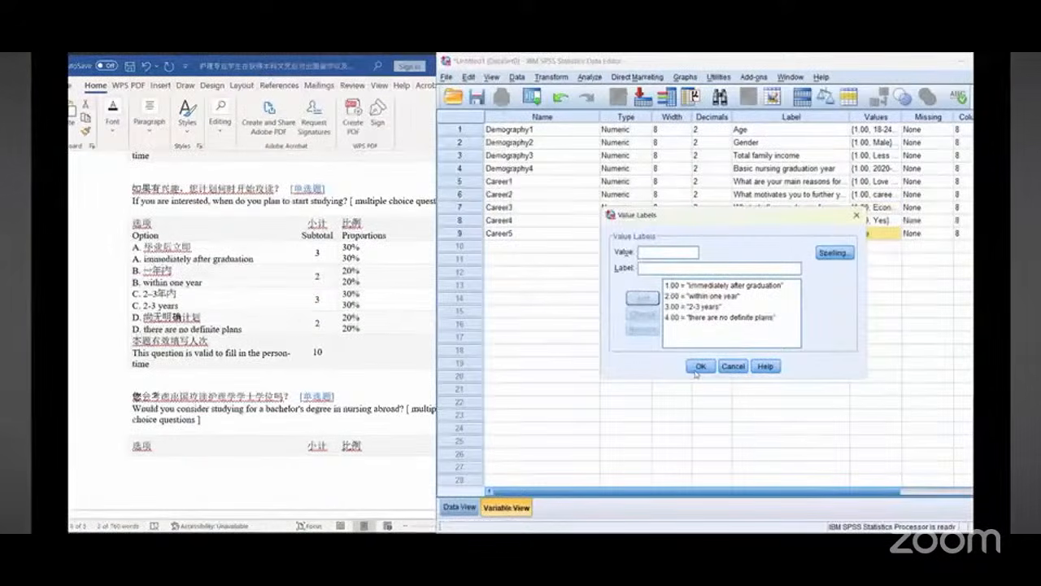
click(699, 366)
Step: Name the tenth variable Career6
scroll(227, 331, down, 6)
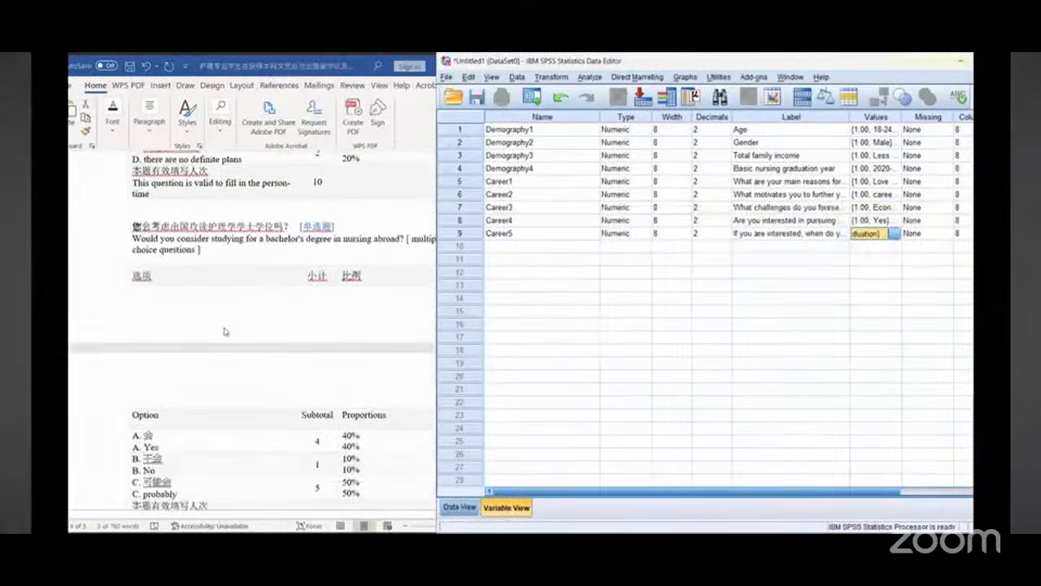
scroll(225, 331, down, 2)
scroll(225, 331, up, 4)
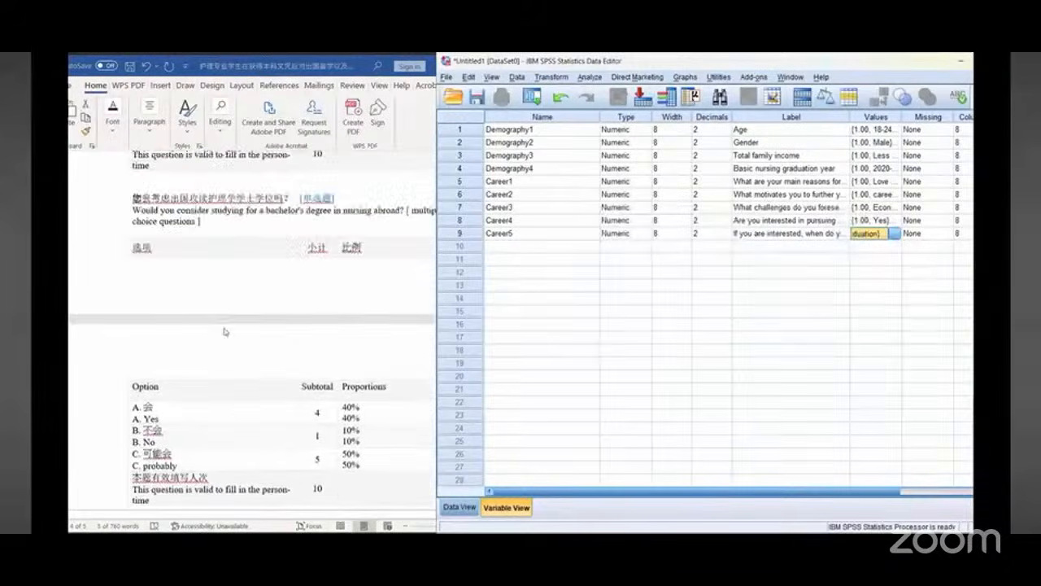
click(523, 247)
text(Car)
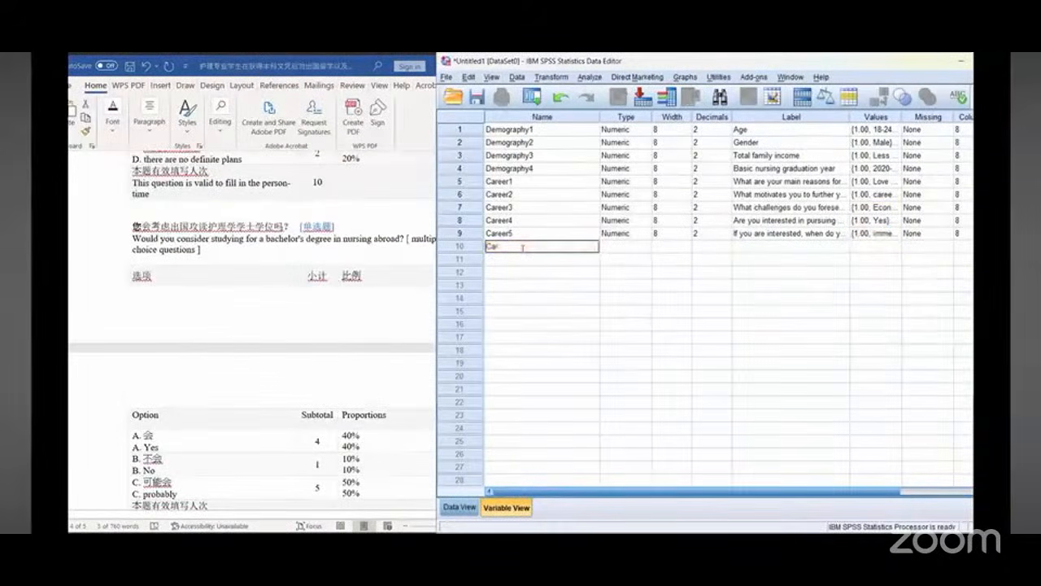
text(eer6)
Step: Copy the question "Would you consider studying for a bachelor's degree in nursing abroad?" from the document into Career6's label
click(763, 246)
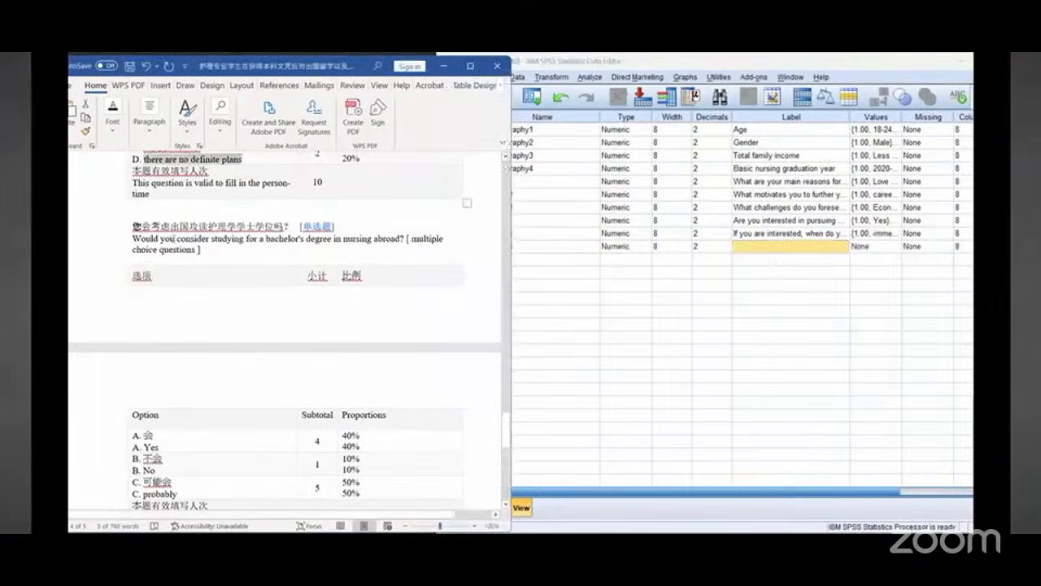
drag(132, 238, 395, 242)
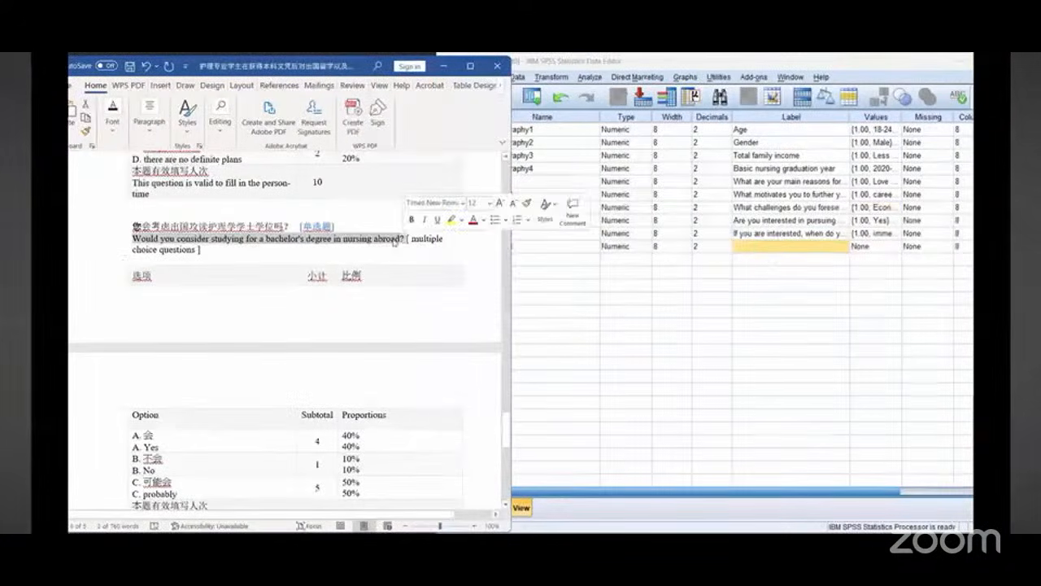
right_click(416, 265)
click(784, 251)
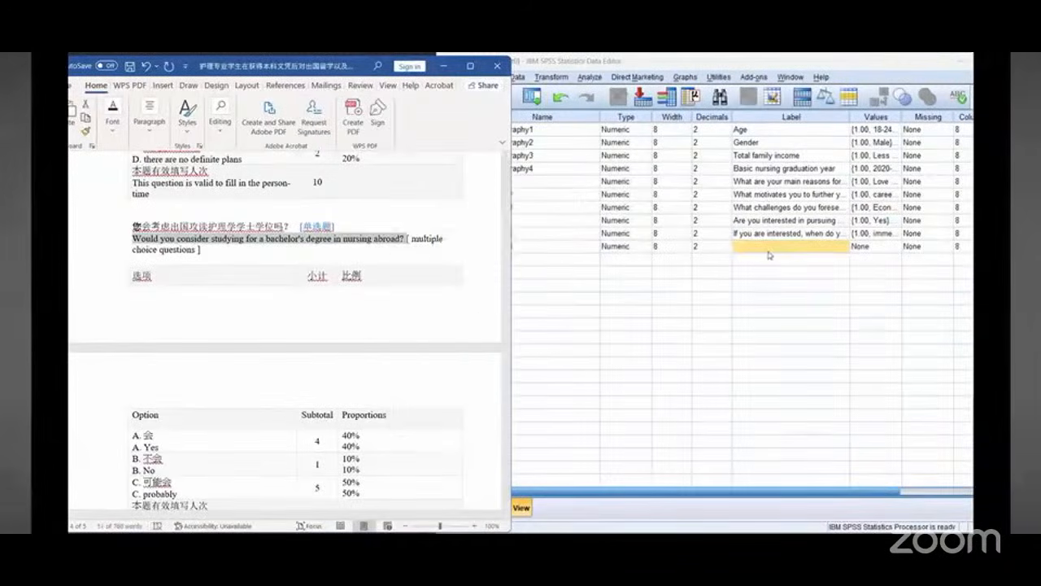
click(757, 246)
right_click(757, 245)
click(773, 315)
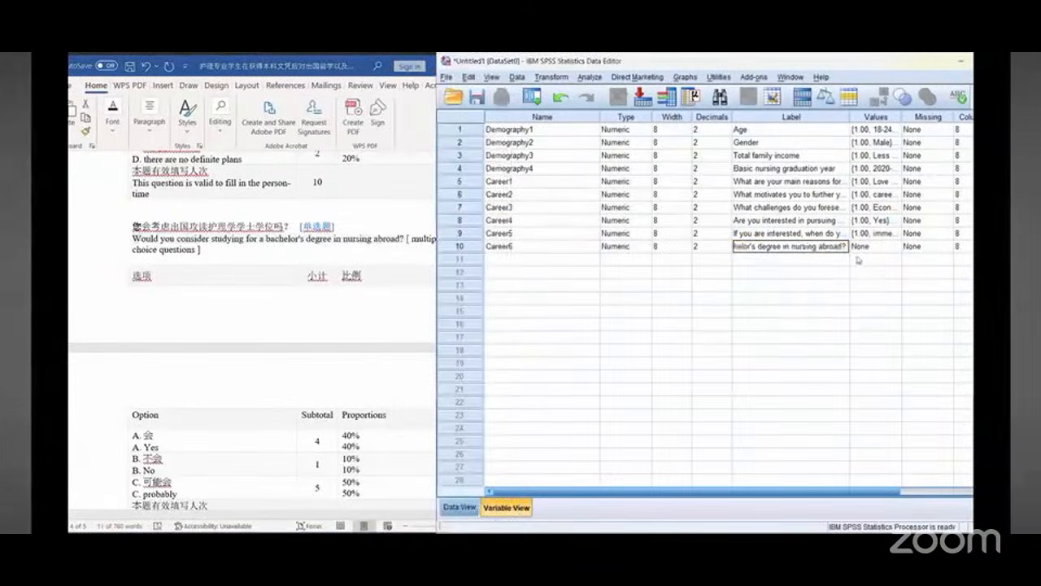
Step: Open Career6's value labels and add value 1 labelled "Yes"
double_click(893, 249)
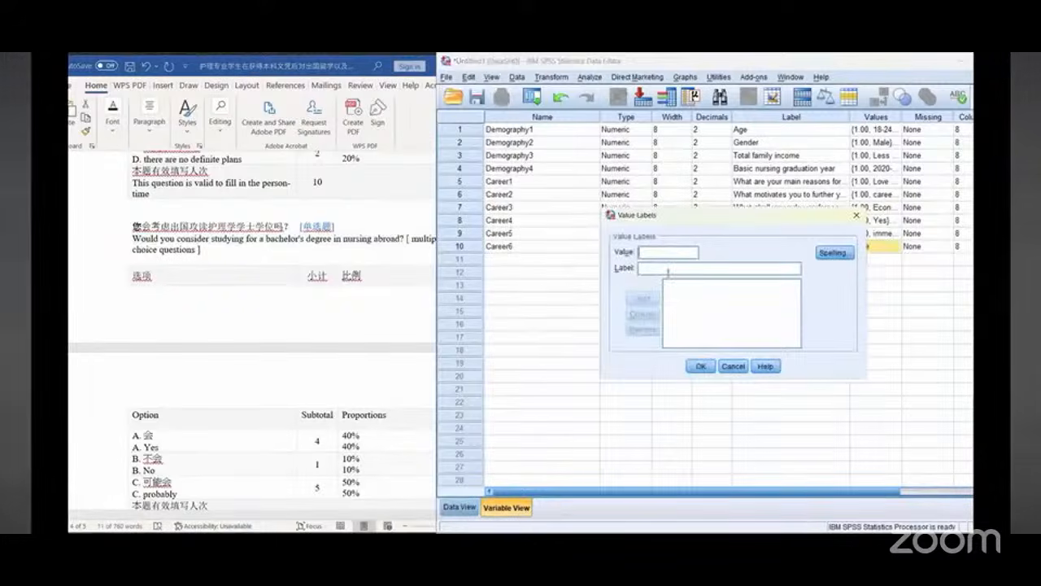
click(667, 268)
text(Yes)
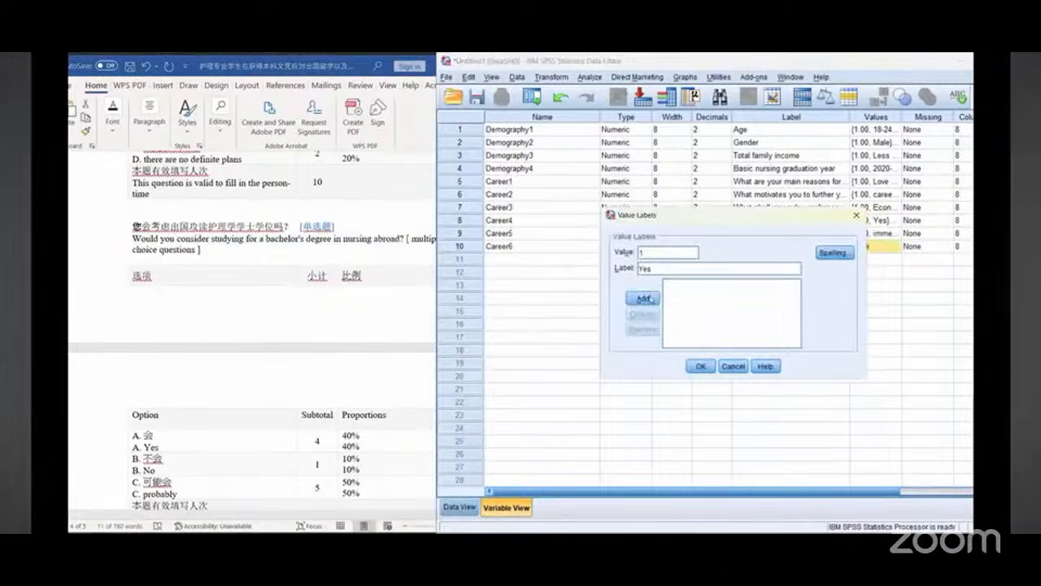
click(643, 297)
Step: Add value 2 labelled "No" and close the value labels
text(2)
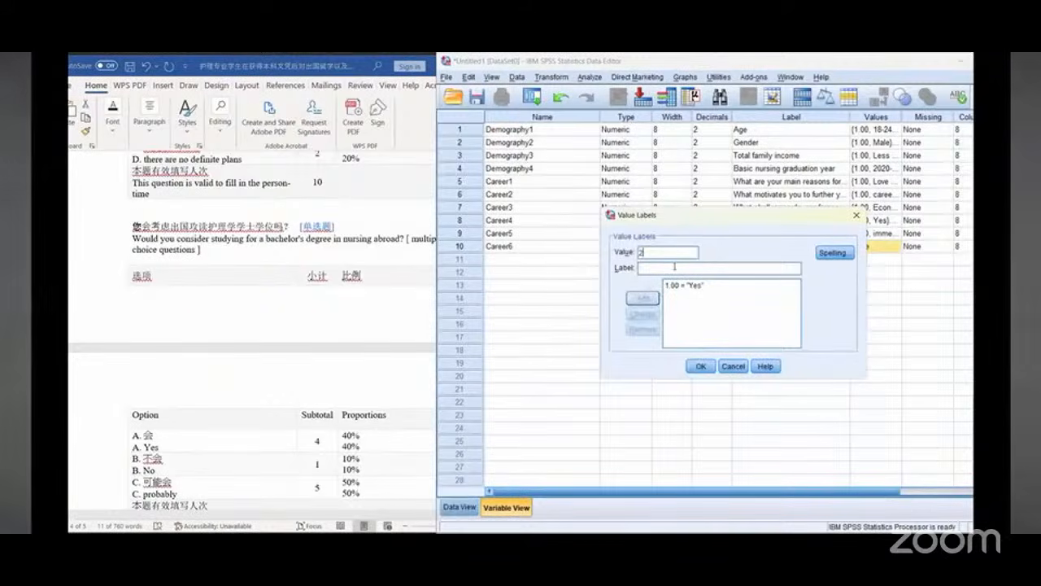
click(674, 266)
text(No)
click(657, 297)
click(698, 367)
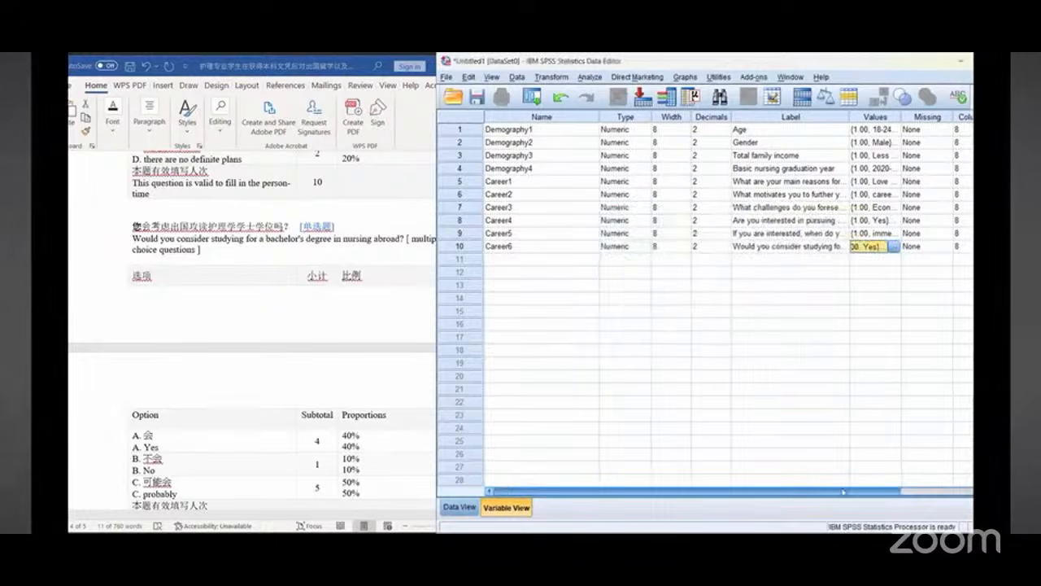
Step: Set Career6's measurement level to Scale and Career5's measurement level to Nominal
scroll(895, 212, right, 3)
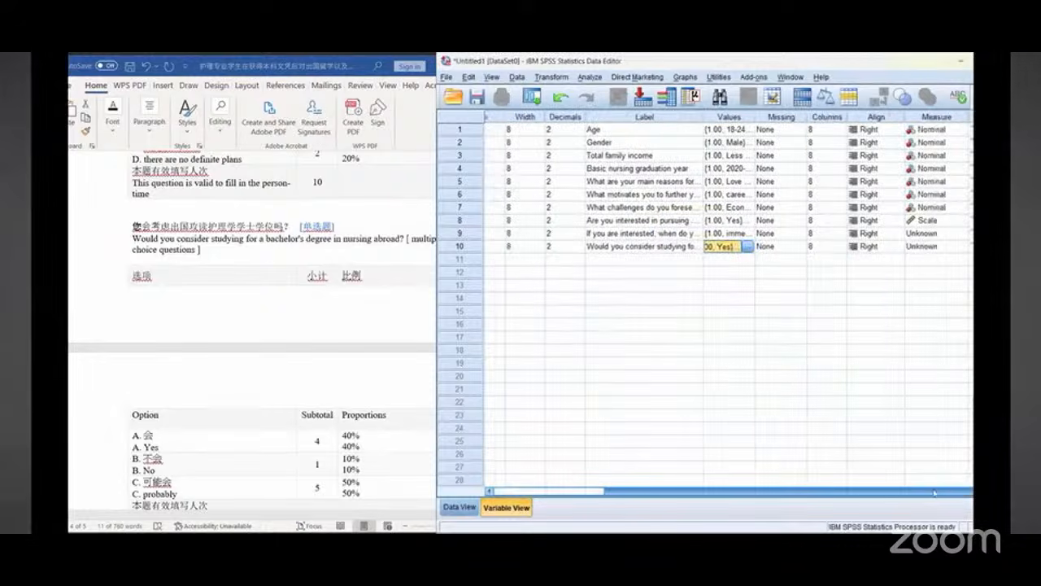
click(961, 247)
click(944, 259)
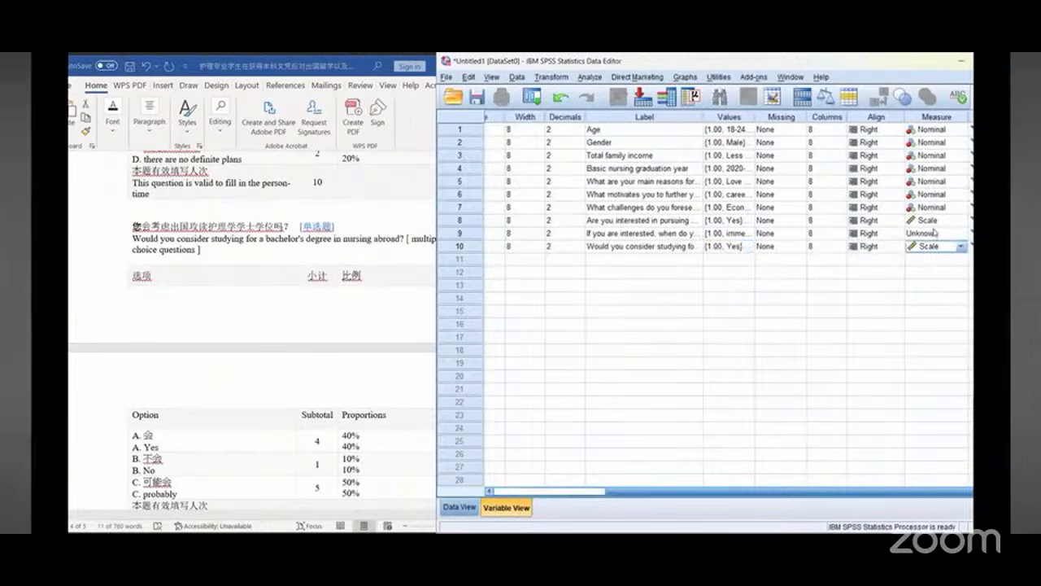
click(935, 234)
click(935, 269)
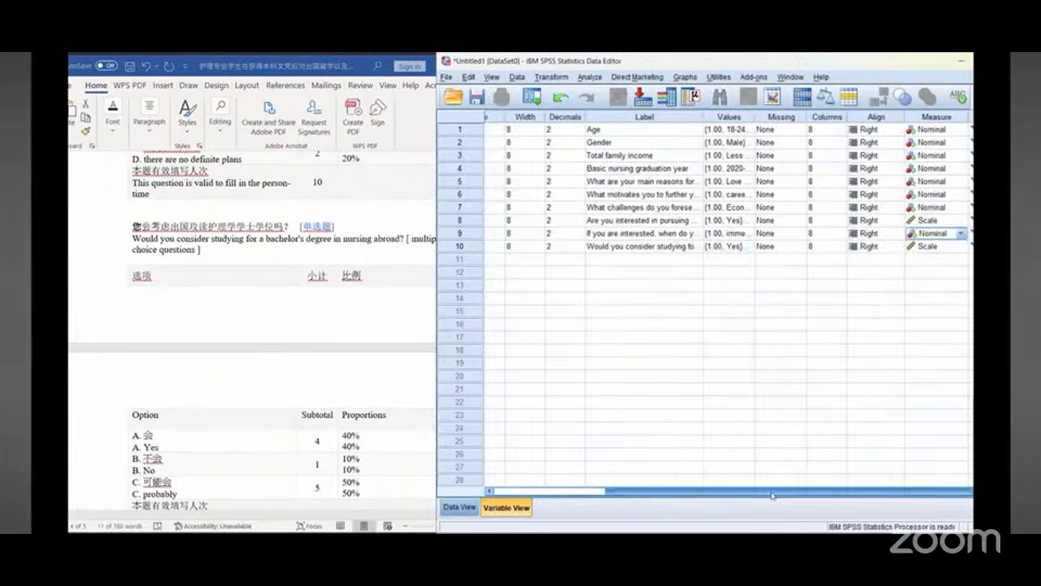
Step: Reopen Career6's value labels and add value 3 labelled "probably" copied from the document, then close
drag(773, 495, 654, 494)
scroll(204, 342, down, 5)
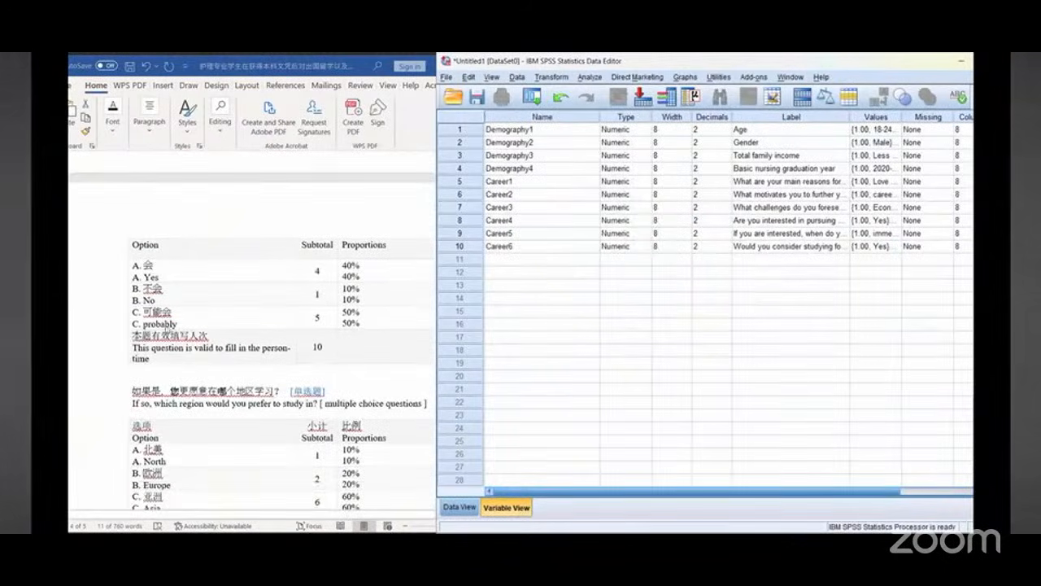
click(167, 323)
double_click(168, 323)
key(super+c)
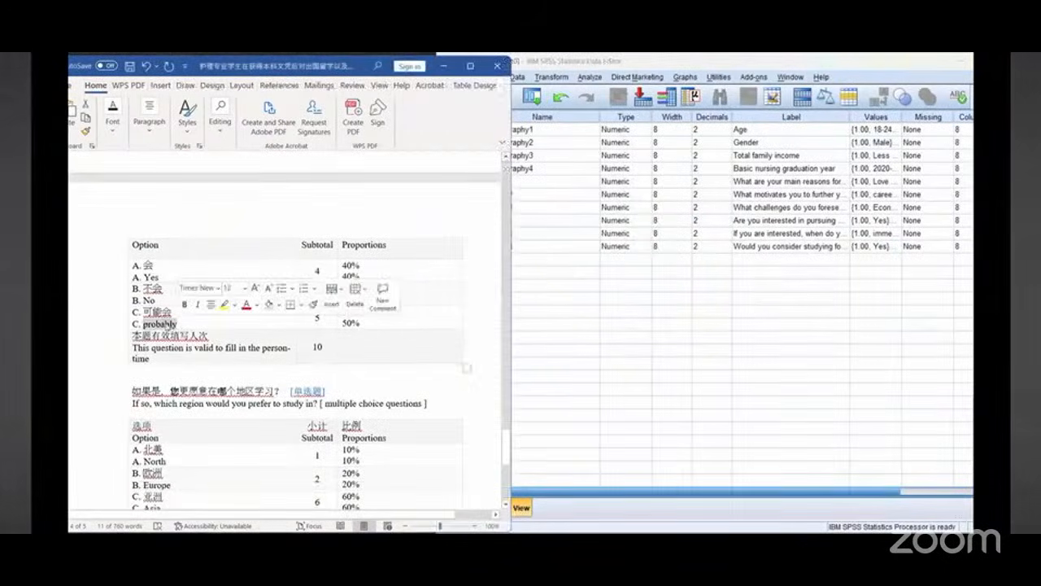
click(899, 251)
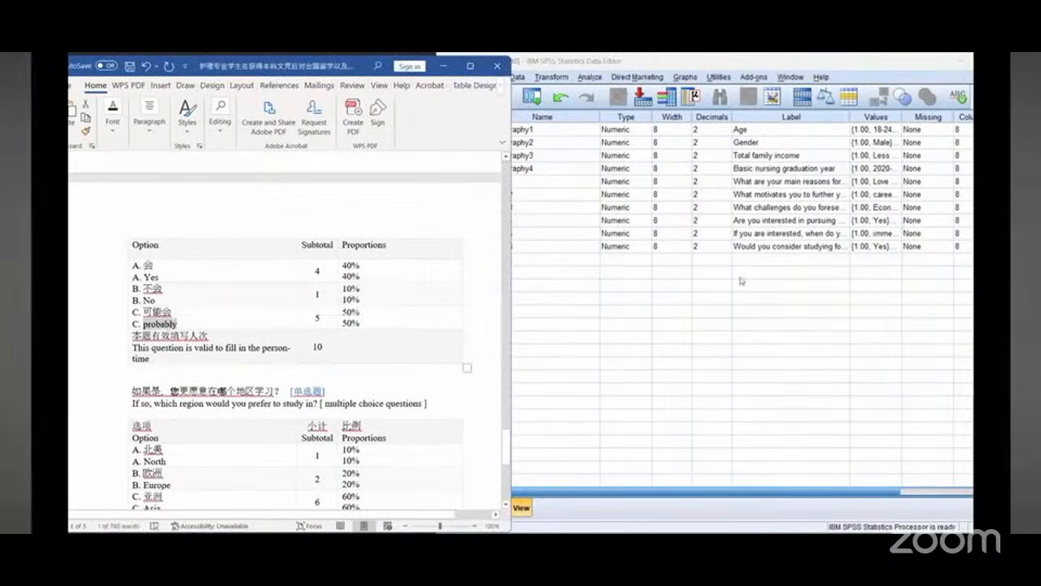
click(896, 247)
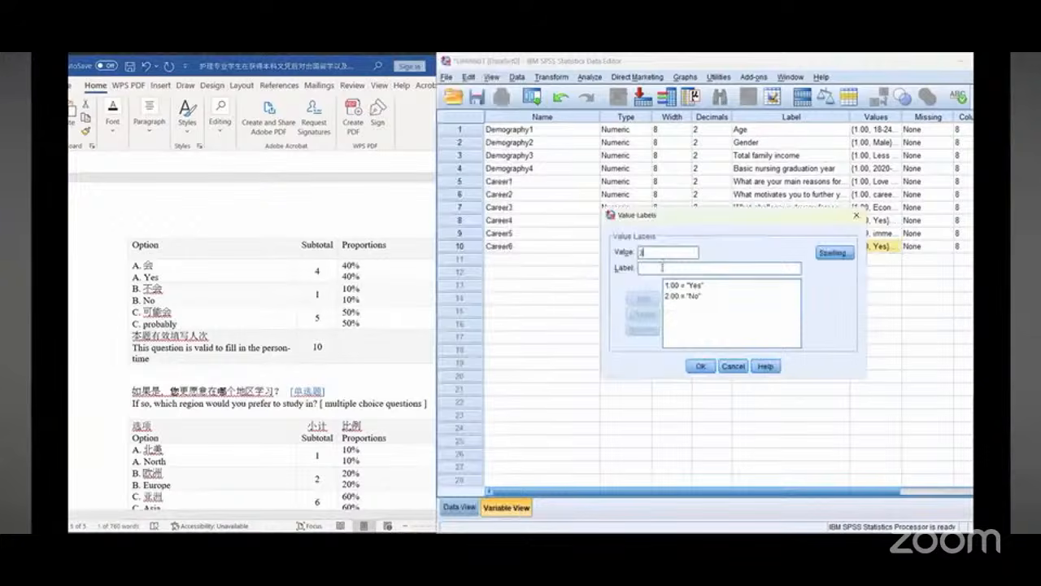
text(3)
click(662, 267)
right_click(662, 267)
click(683, 333)
click(642, 297)
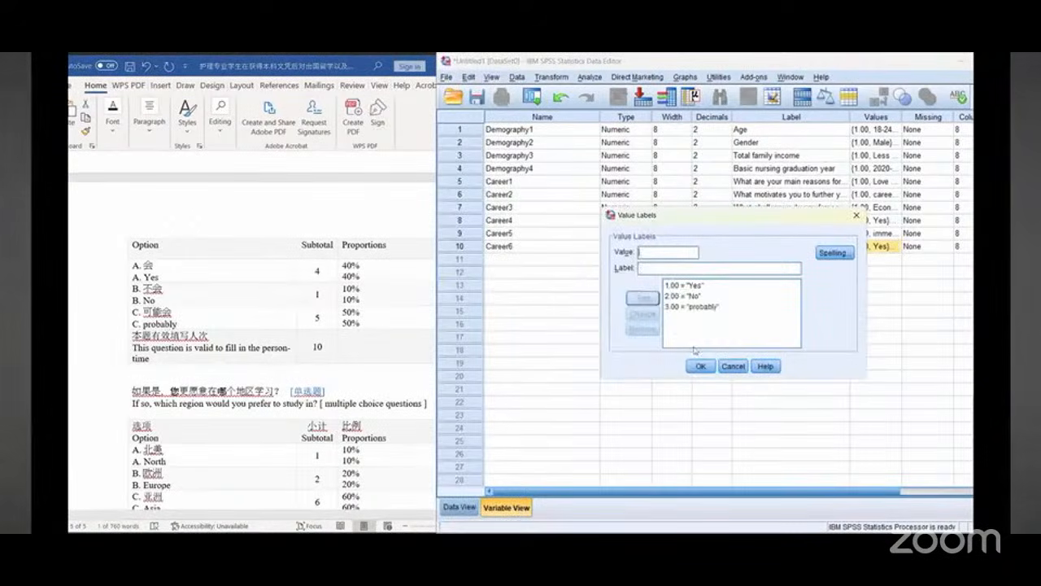
click(698, 367)
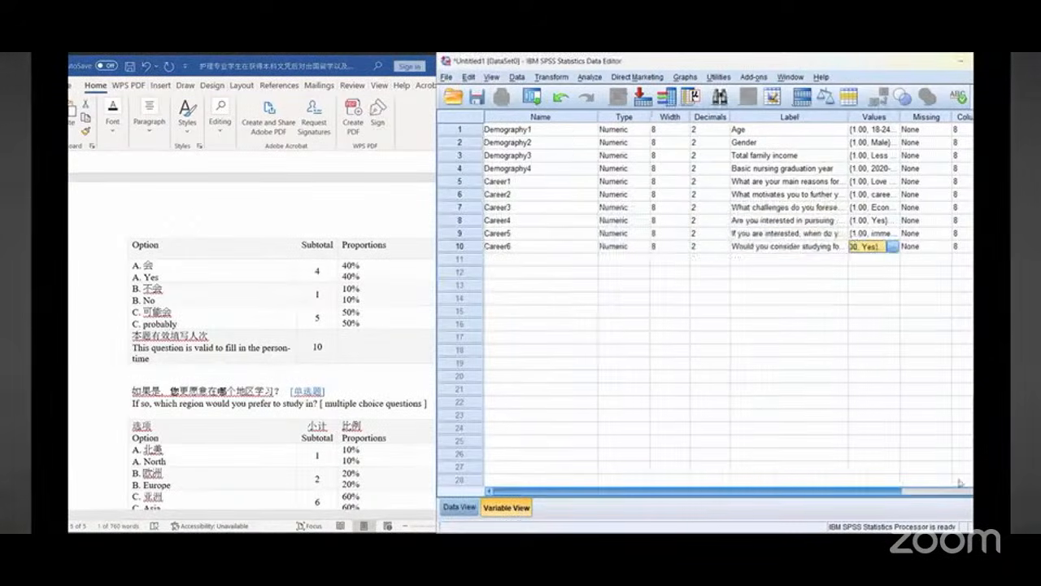
Step: Set Career6's measurement level to Nominal
scroll(919, 374, right, 3)
click(962, 245)
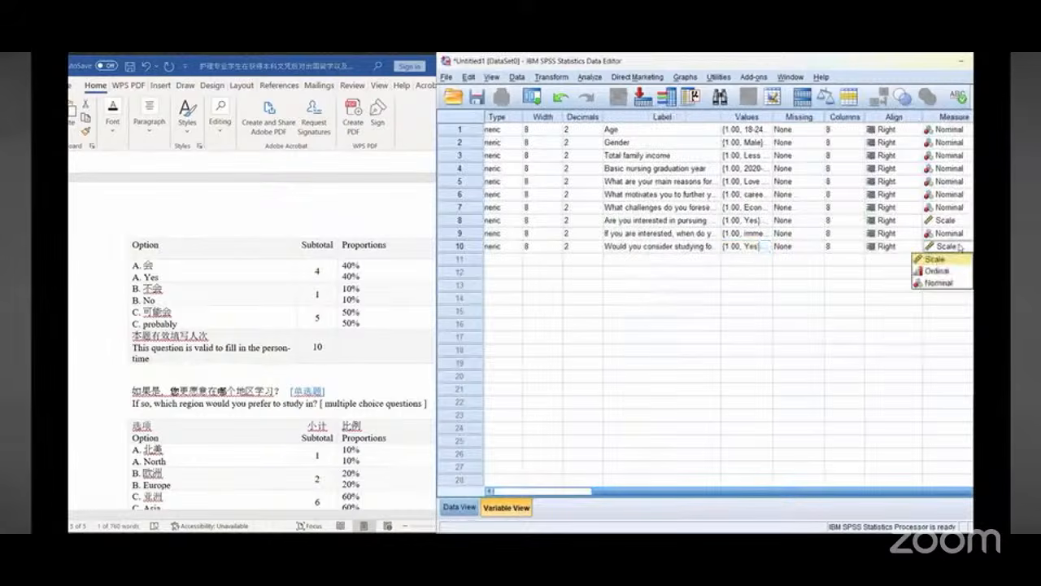
click(931, 283)
scroll(699, 325, left, 3)
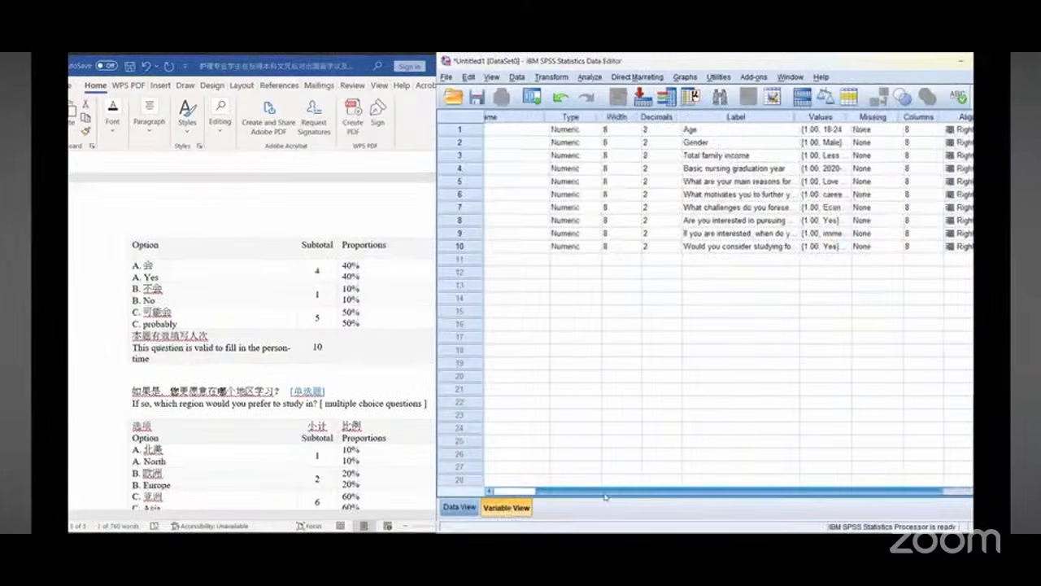
Step: Name the eleventh variable Career7
click(525, 257)
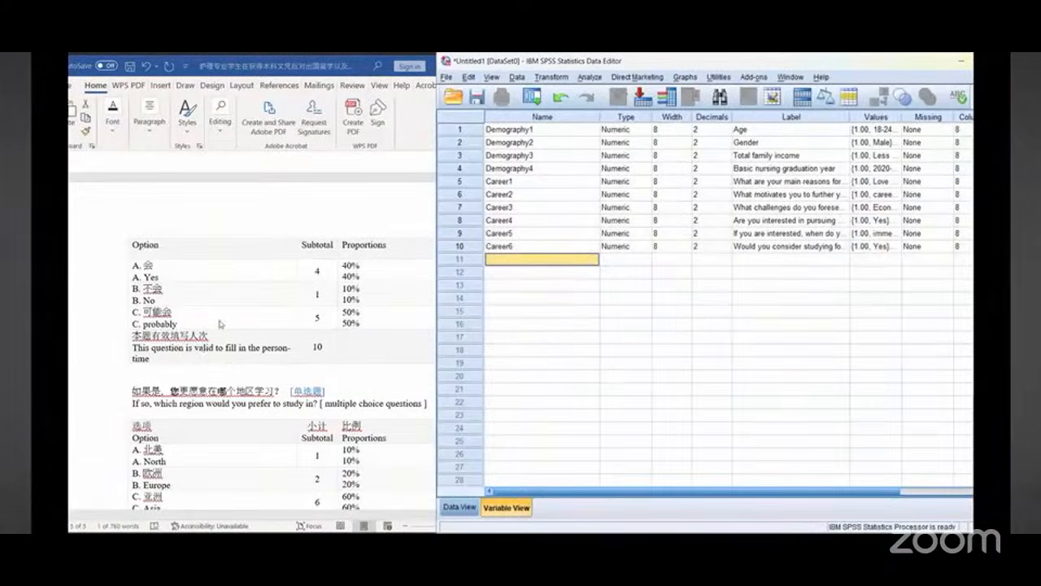
scroll(219, 324, down, 2)
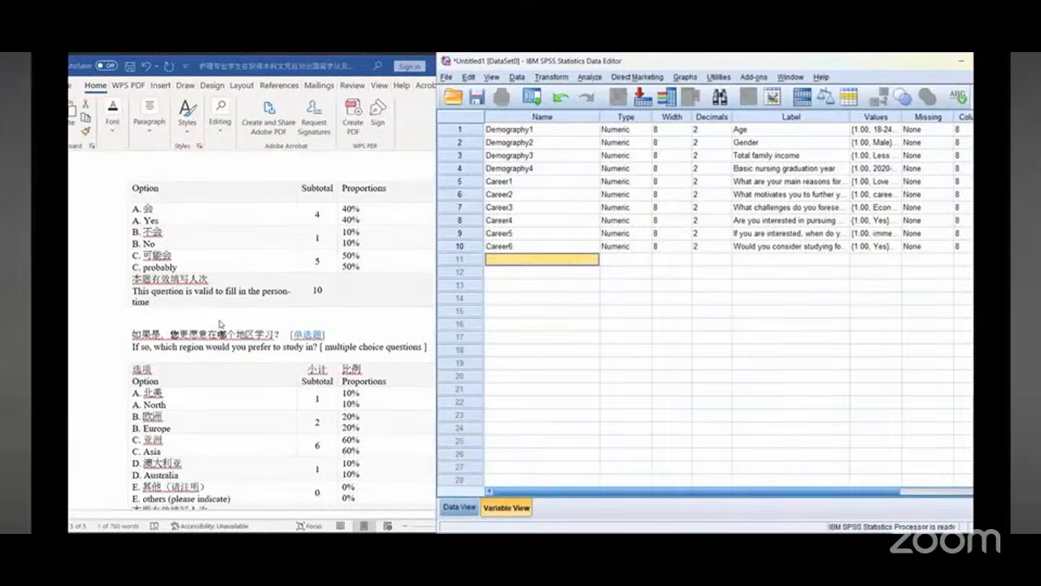
scroll(219, 324, down, 1)
scroll(219, 324, down, 2)
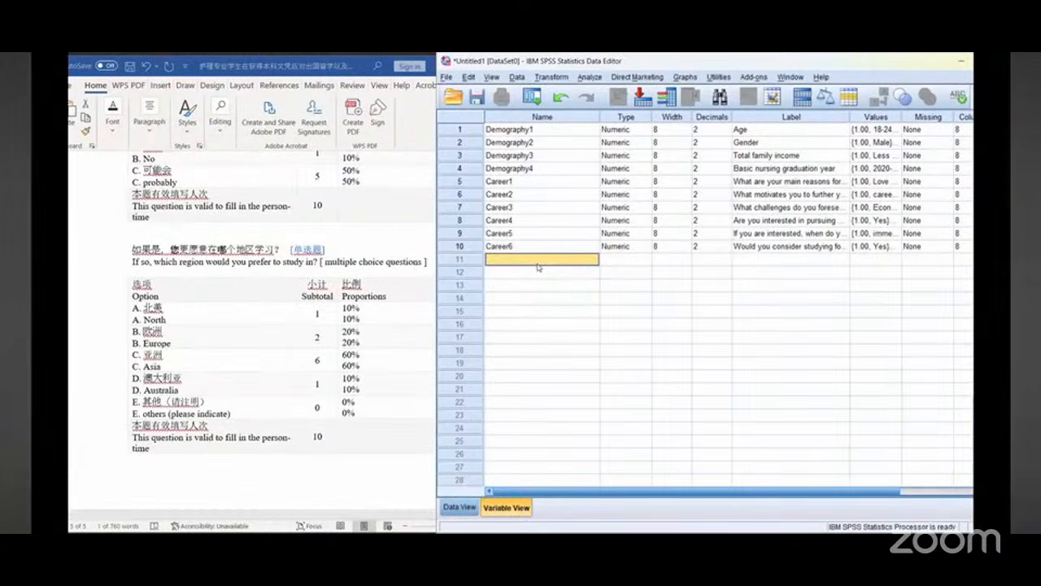
text(Car)
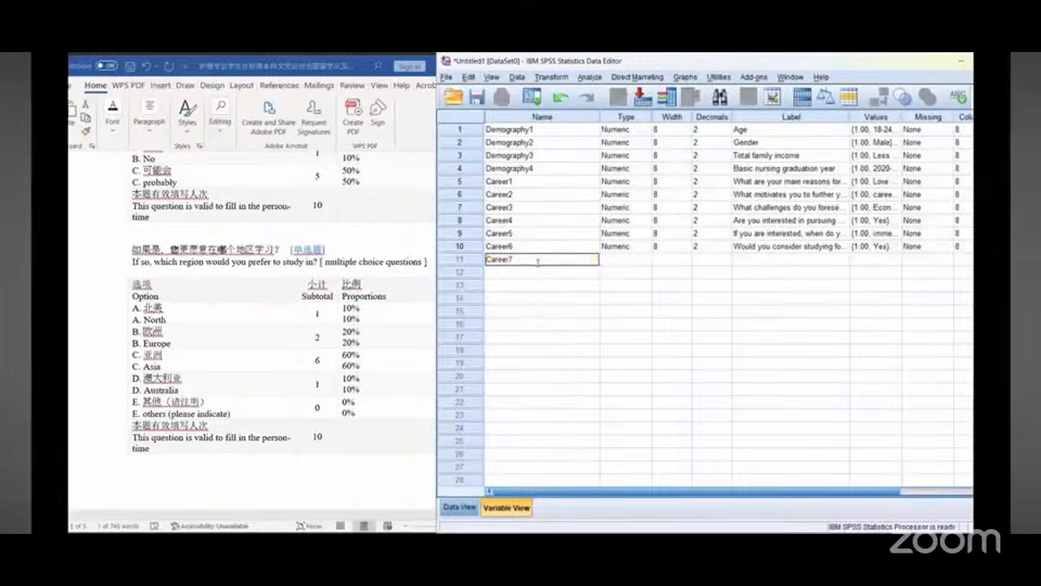
text(eer7)
Step: Copy the question "If so, which region would you prefer to study in?" from the document into Career7's label
click(779, 260)
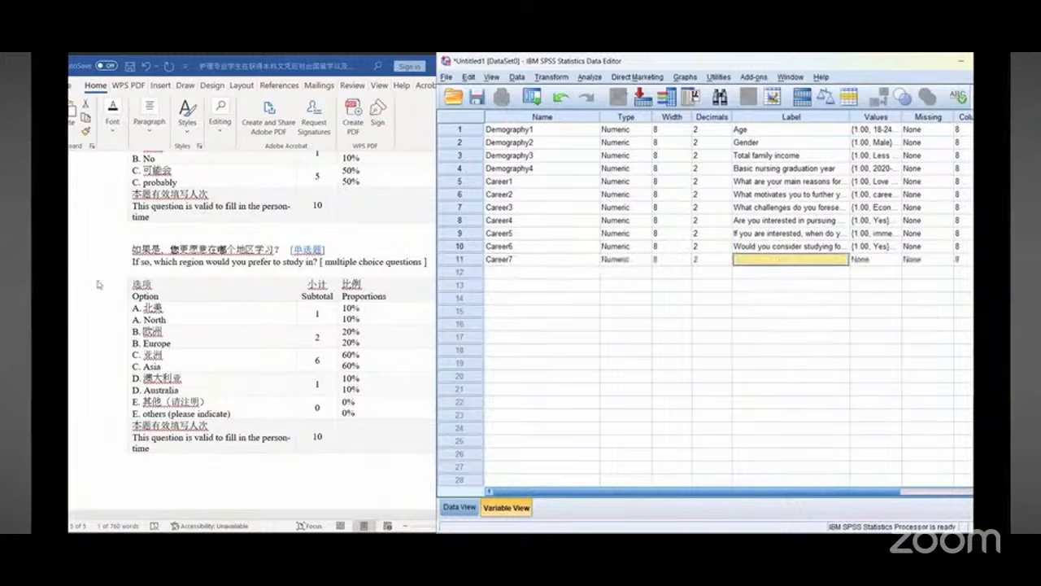
click(139, 262)
drag(138, 262, 327, 261)
key(ctrl+c)
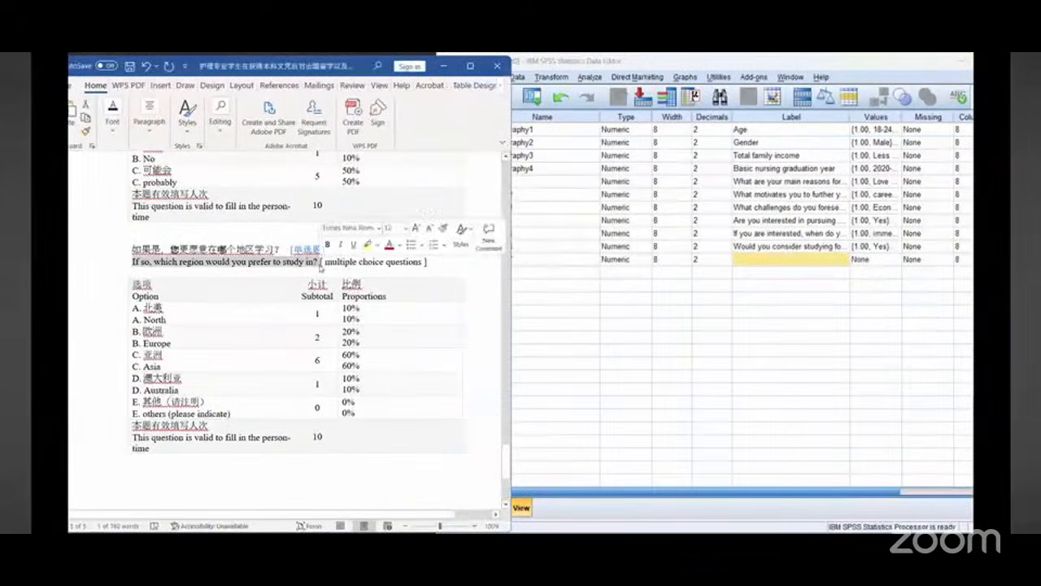
right_click(304, 267)
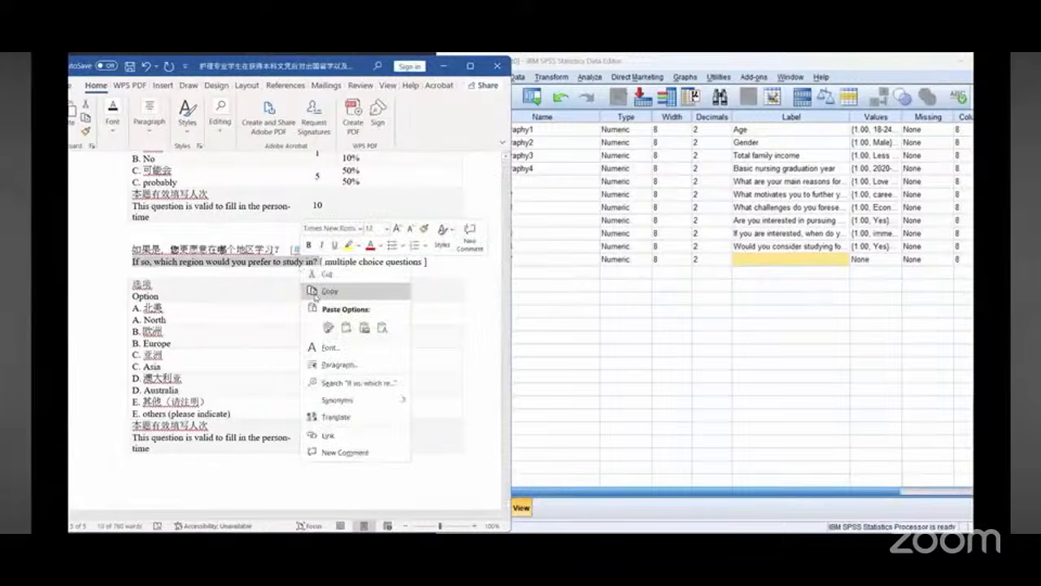
click(146, 274)
click(779, 262)
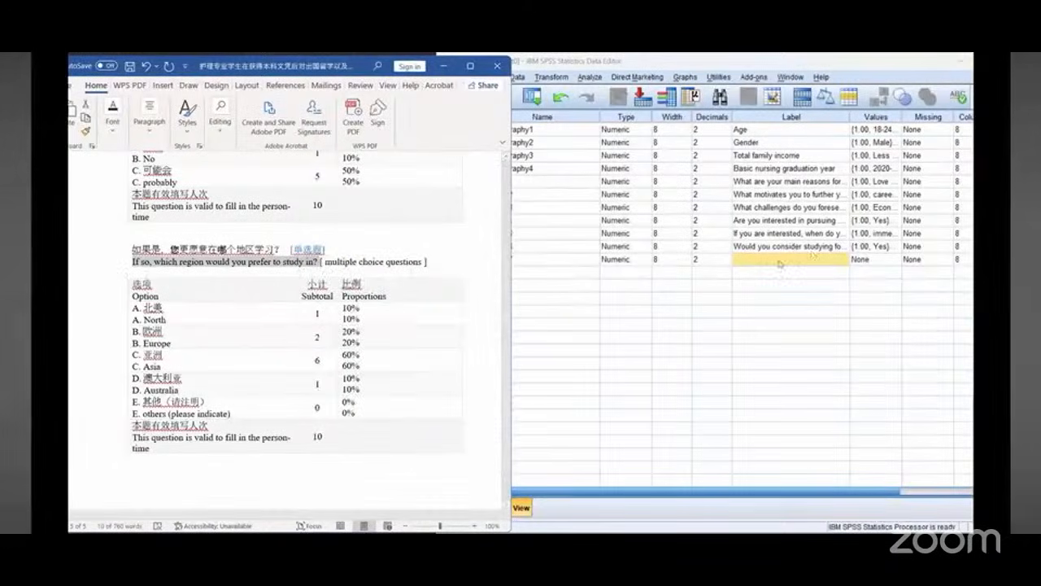
right_click(779, 262)
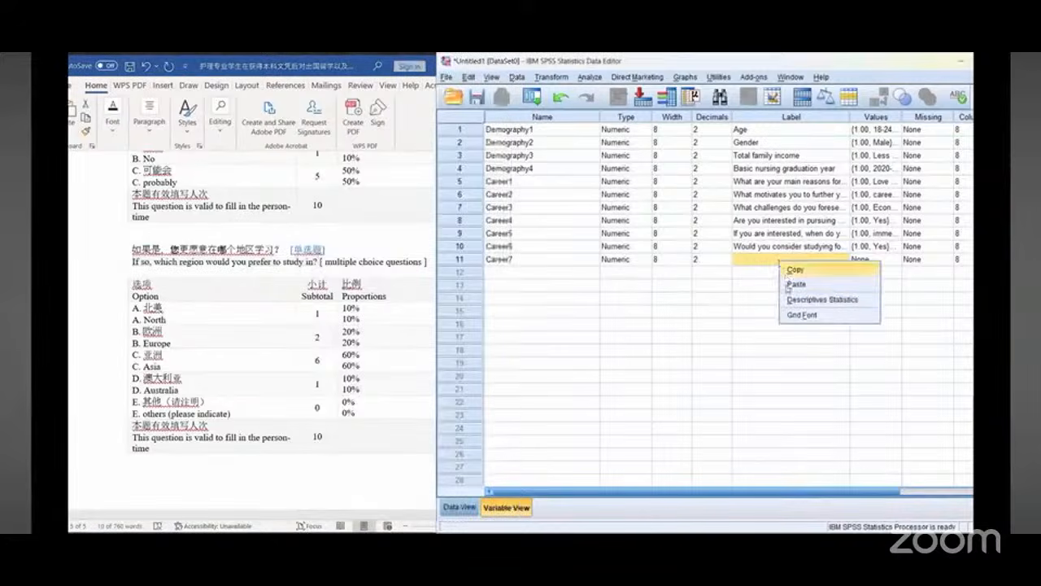
click(799, 281)
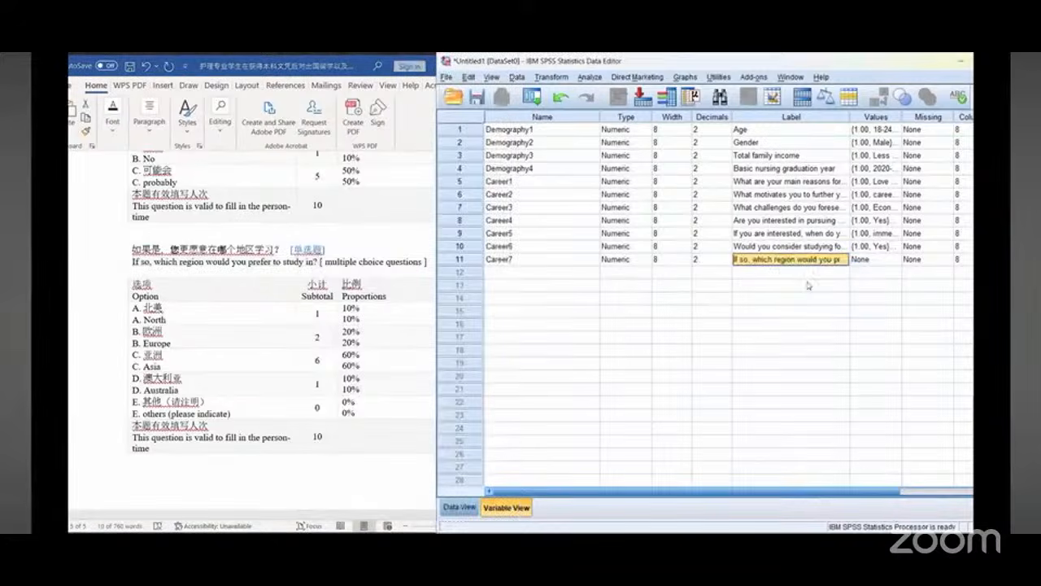
Step: Open Career7's value labels and add value 1 "North" and value 2 "Europe", copying the option text from the document
click(168, 323)
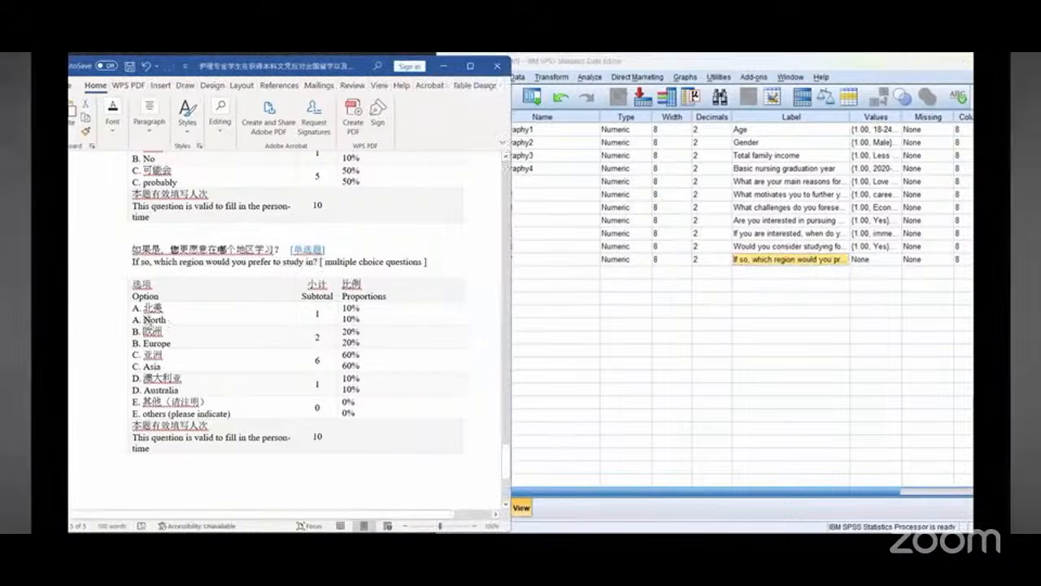
double_click(168, 323)
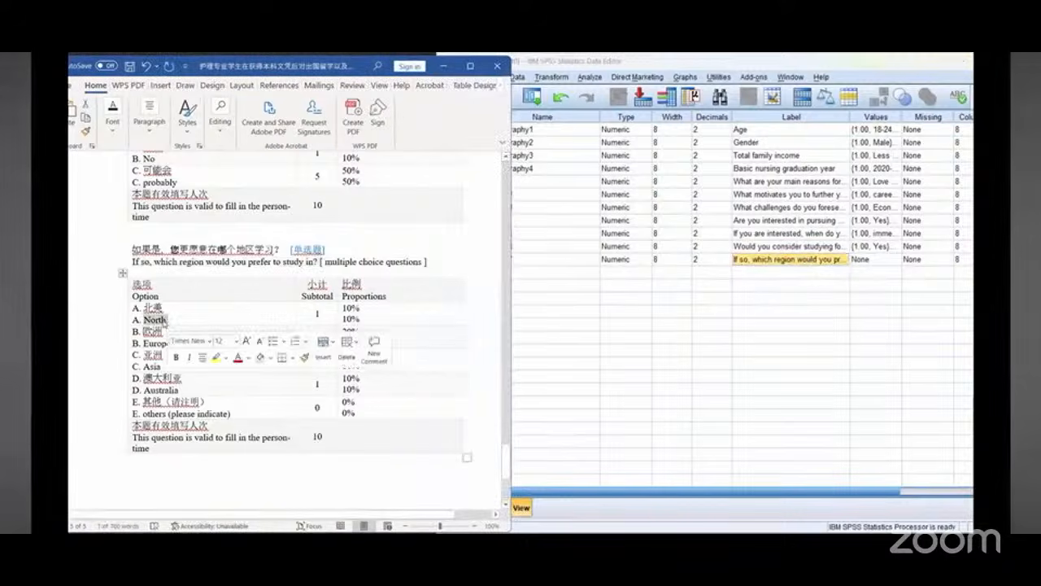
click(898, 260)
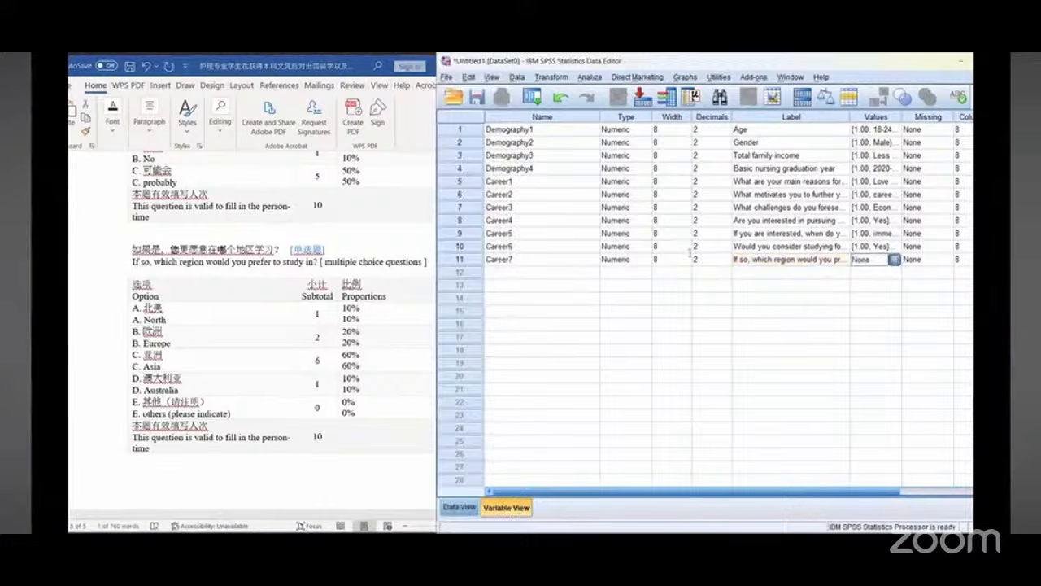
click(894, 258)
text(1)
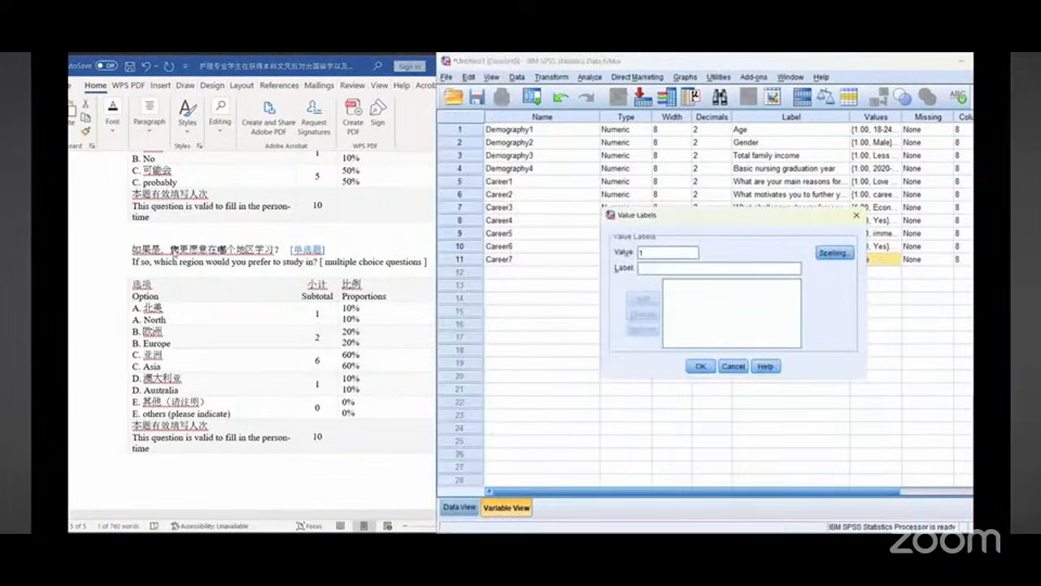
text(North)
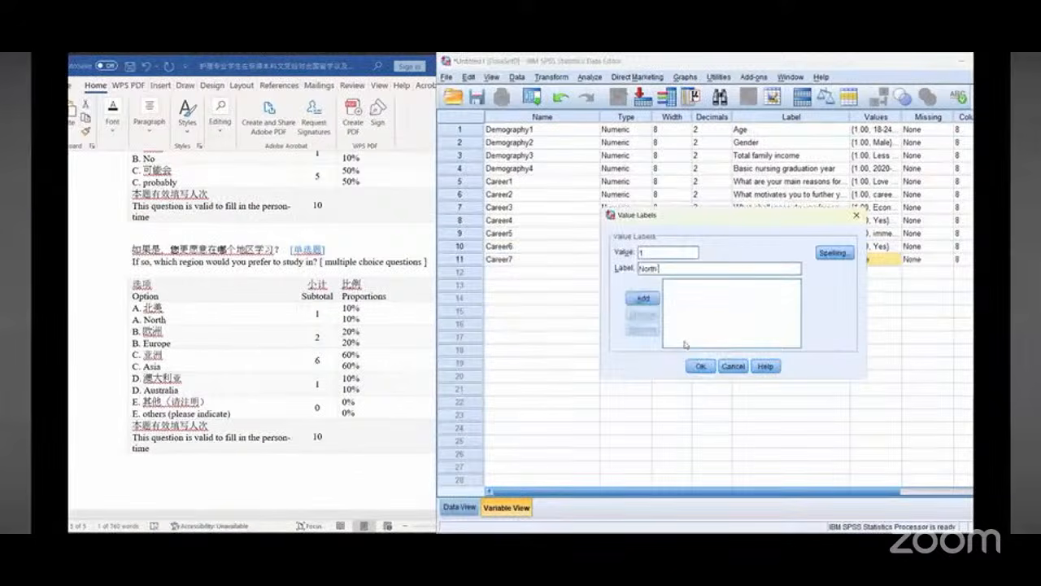
click(157, 343)
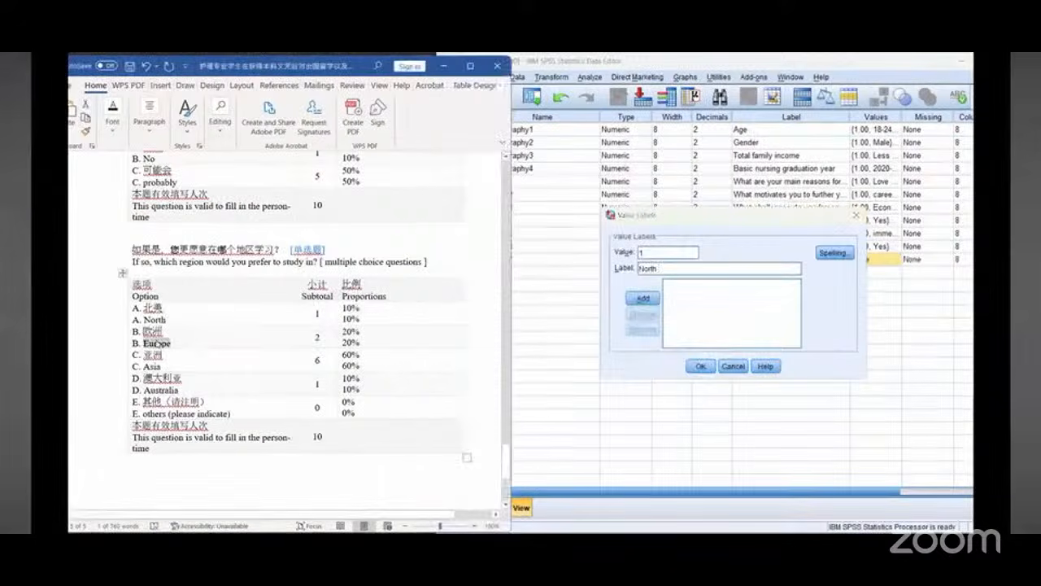
double_click(157, 344)
right_click(157, 343)
click(189, 101)
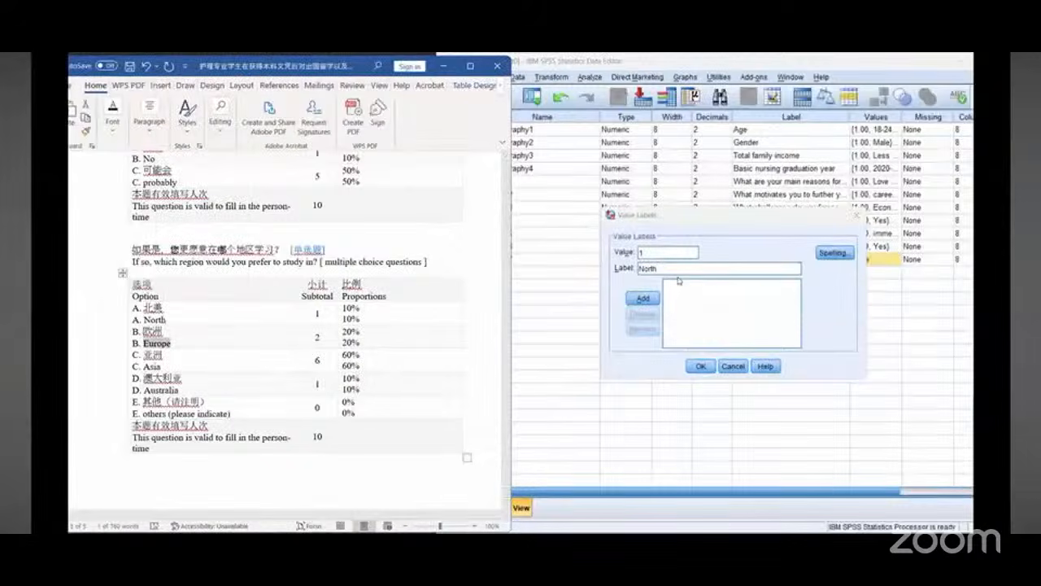
click(643, 298)
text(2)
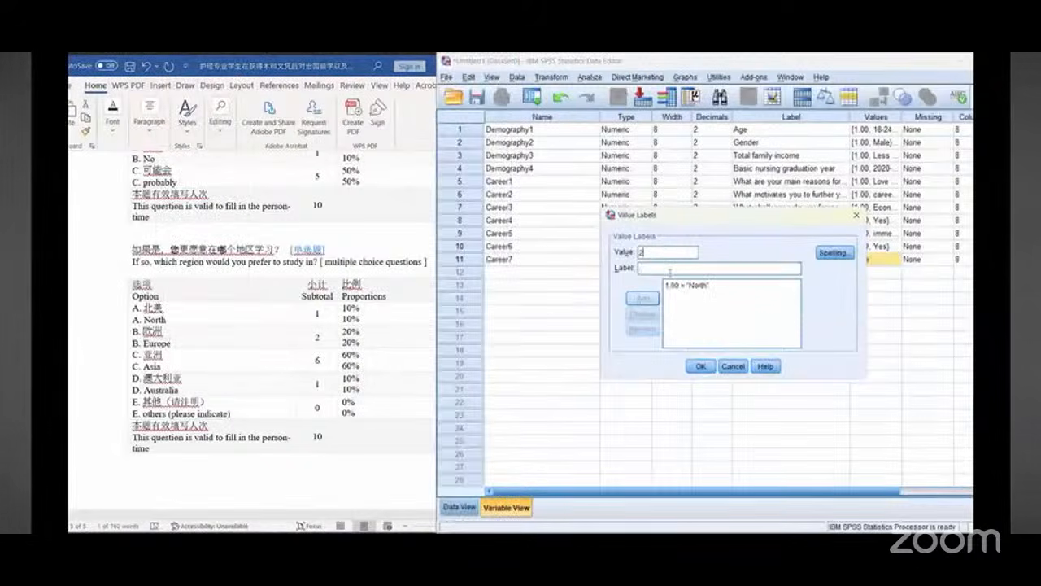
right_click(668, 270)
click(686, 342)
click(642, 299)
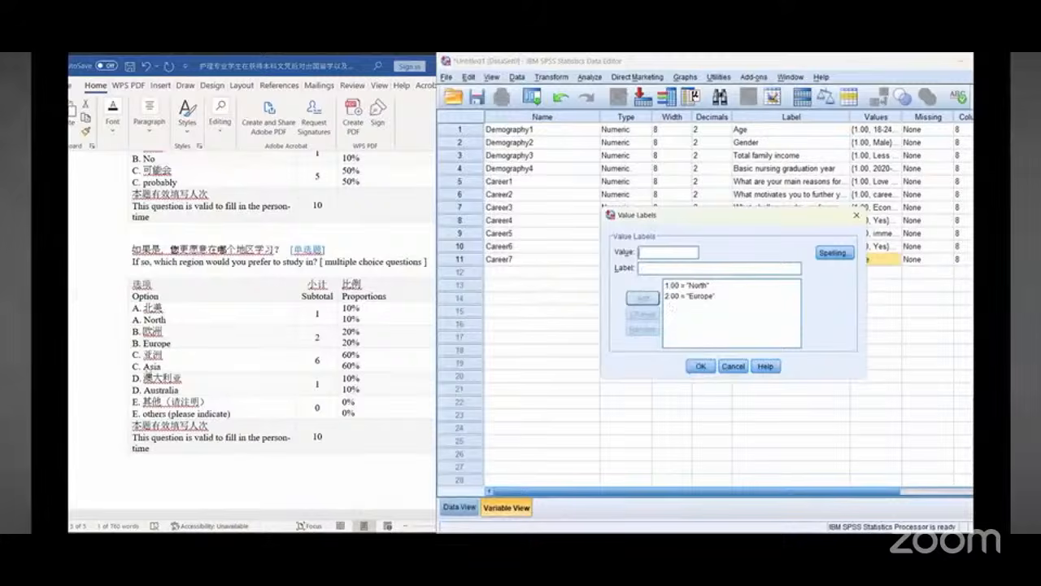
Step: Copy "Asia" from the document and add it as Career7's value 3 label
click(151, 368)
right_click(151, 368)
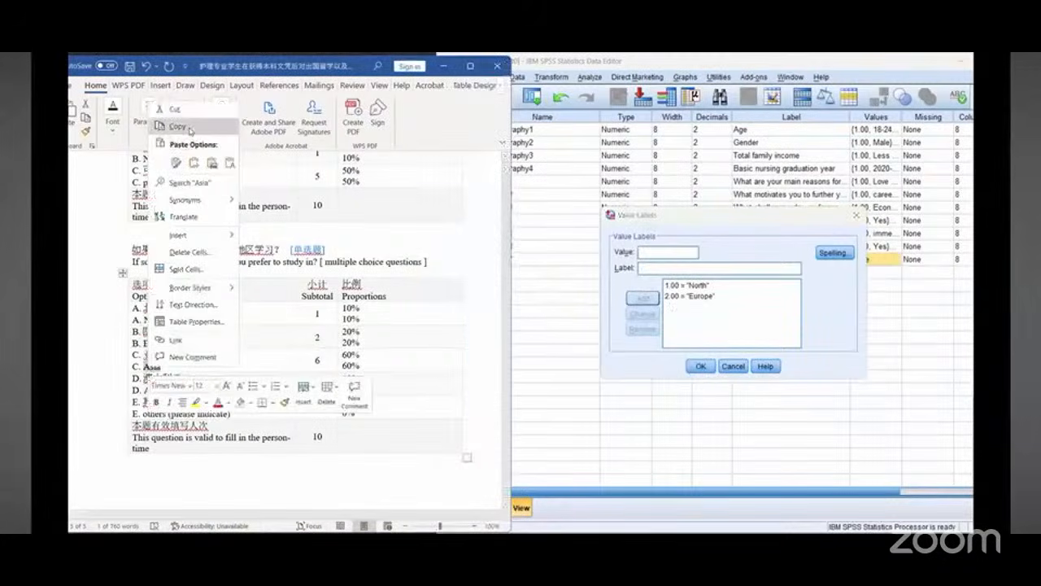
click(177, 127)
click(659, 254)
text(3)
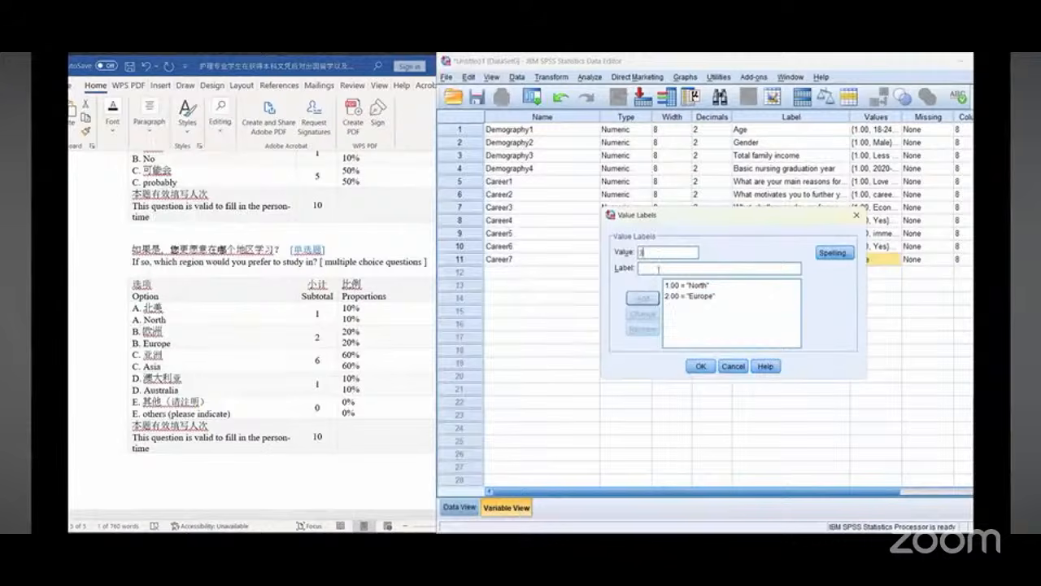
right_click(658, 269)
click(675, 336)
click(641, 298)
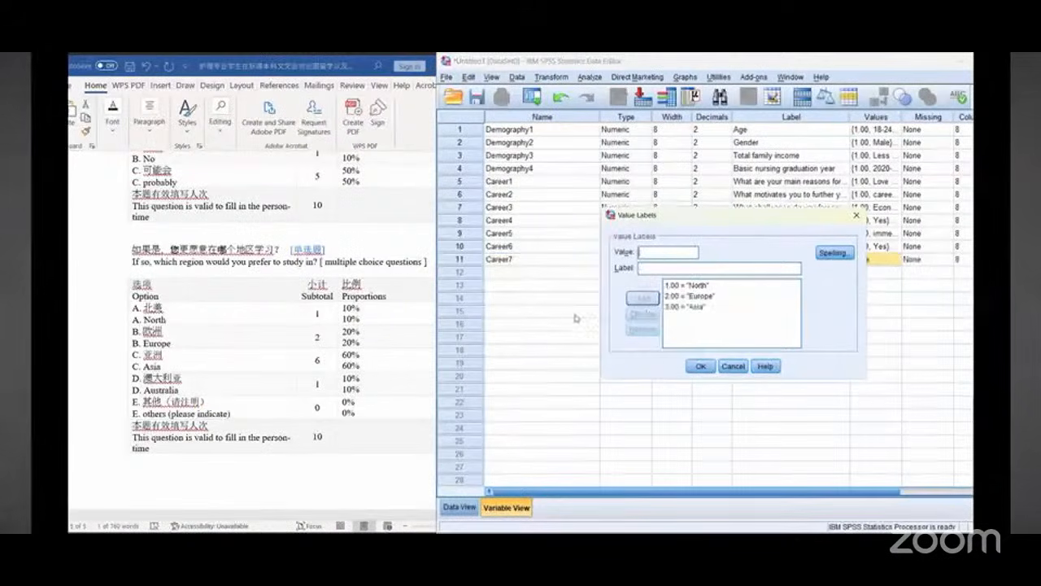
Step: Copy "Australia" from the document and add it as Career7's value 4 label
click(161, 393)
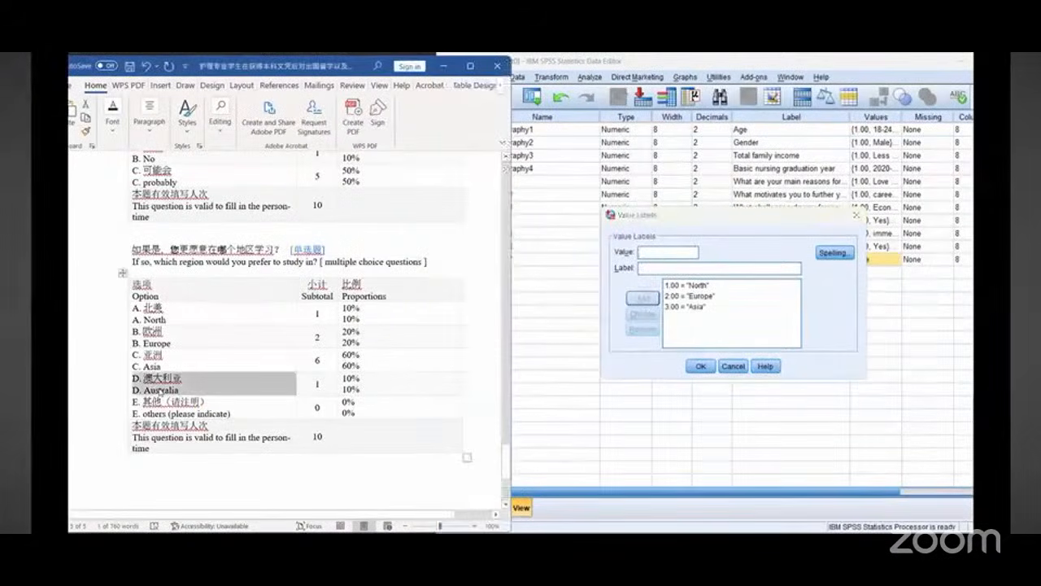
click(161, 390)
double_click(161, 390)
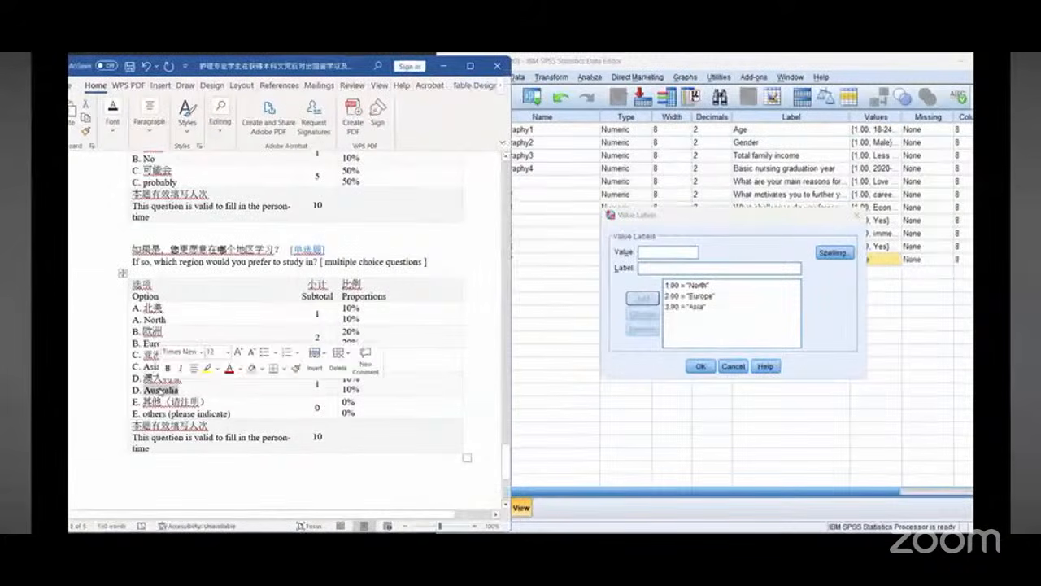
right_click(163, 390)
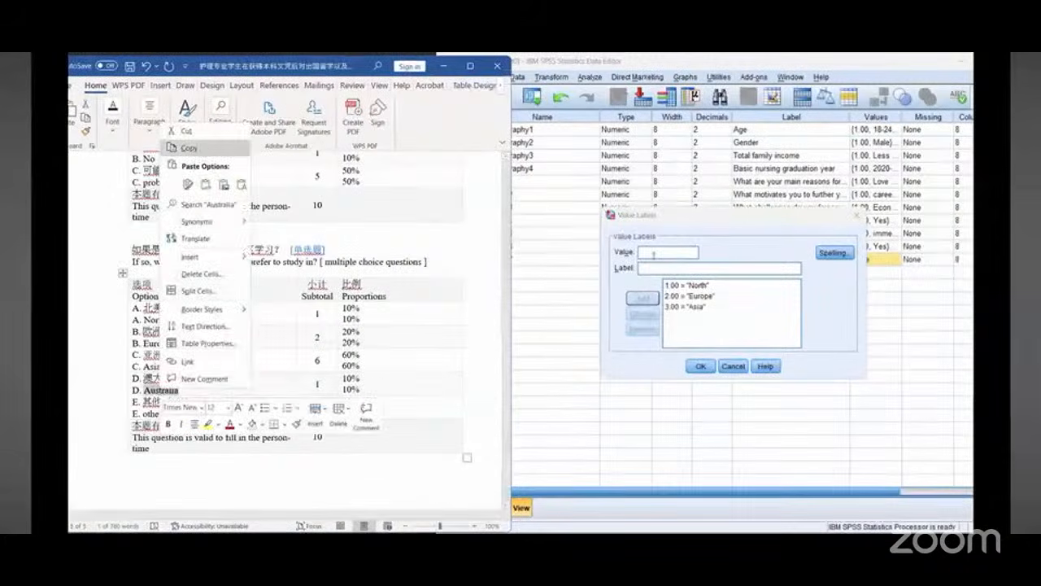
click(189, 147)
click(654, 253)
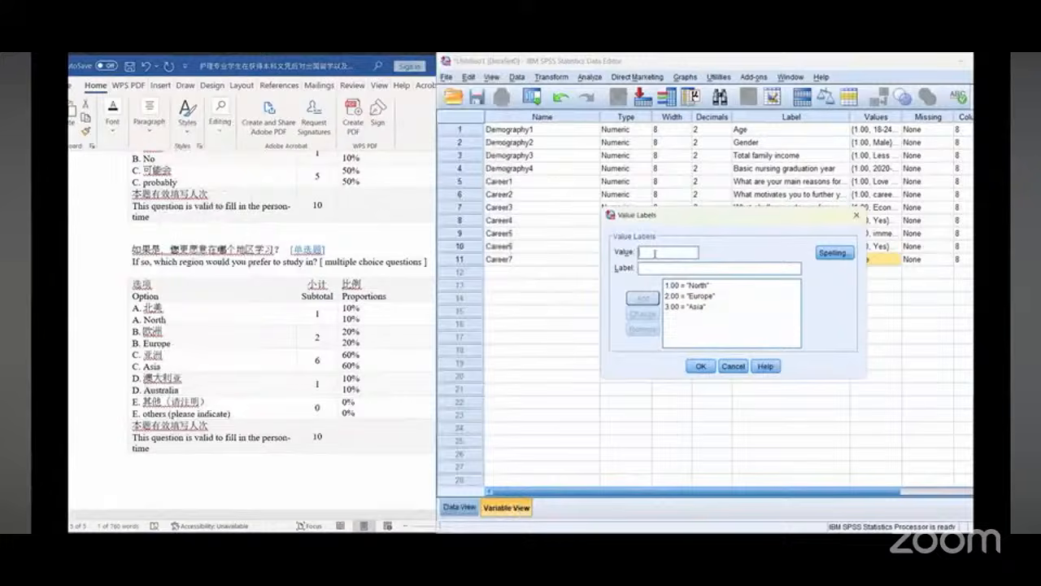
text(4)
right_click(661, 264)
click(695, 336)
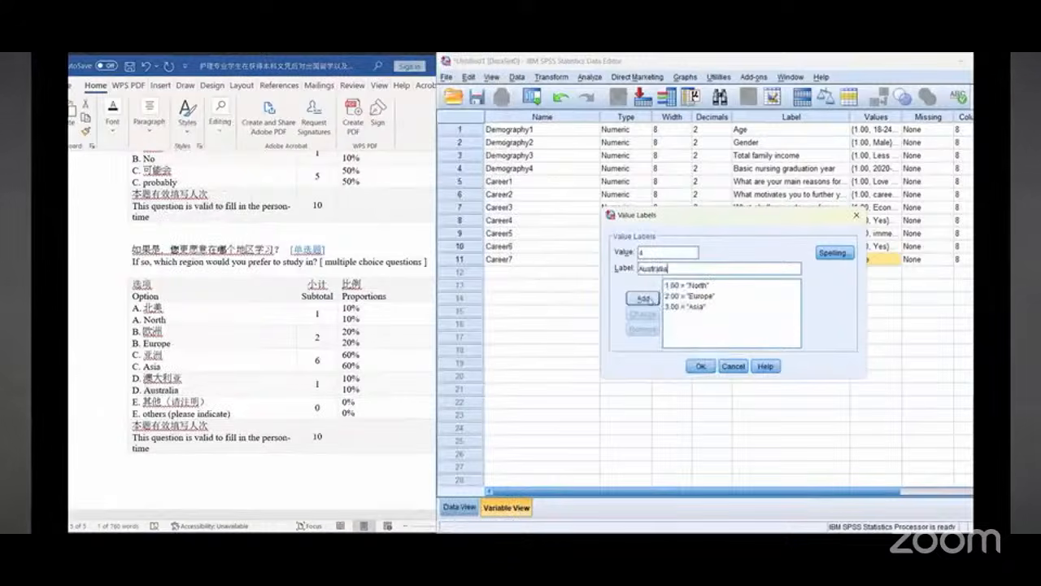
click(642, 299)
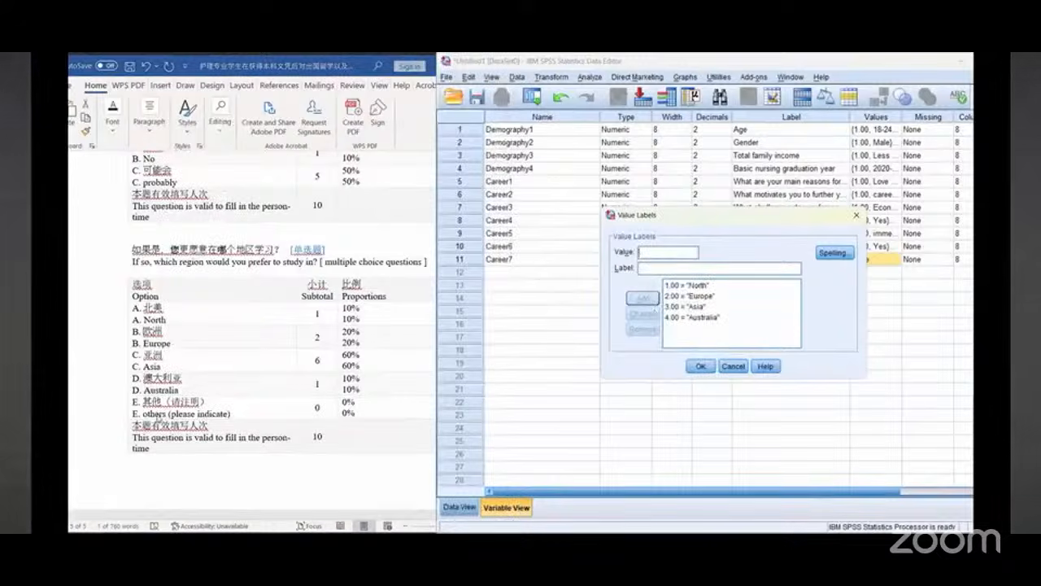
Step: Copy "others" from the document, add it as Career7's value 5 label, and close the value labels dialog
double_click(160, 414)
right_click(159, 414)
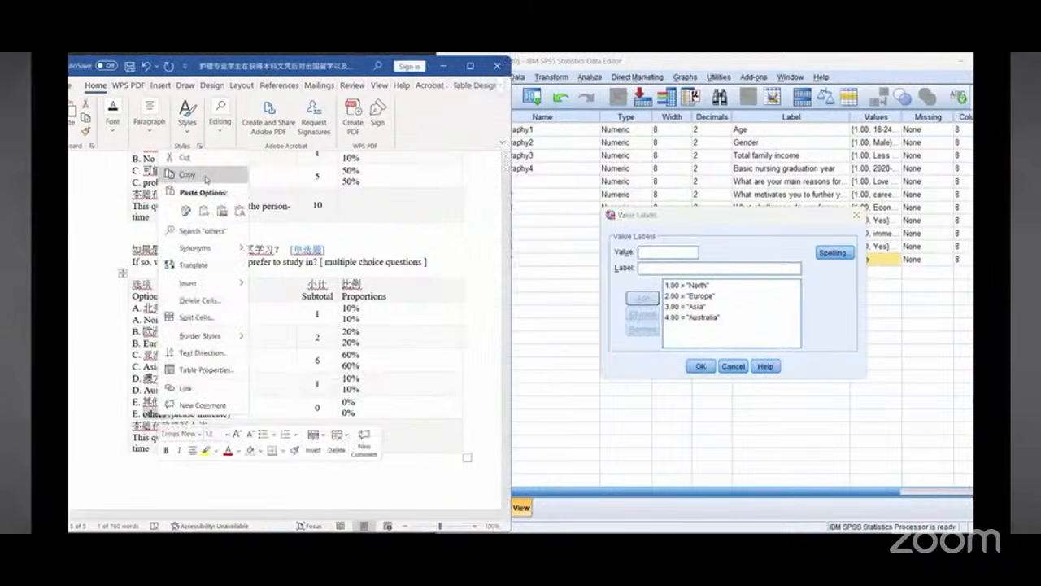
click(207, 176)
click(651, 271)
key(ctrl+v)
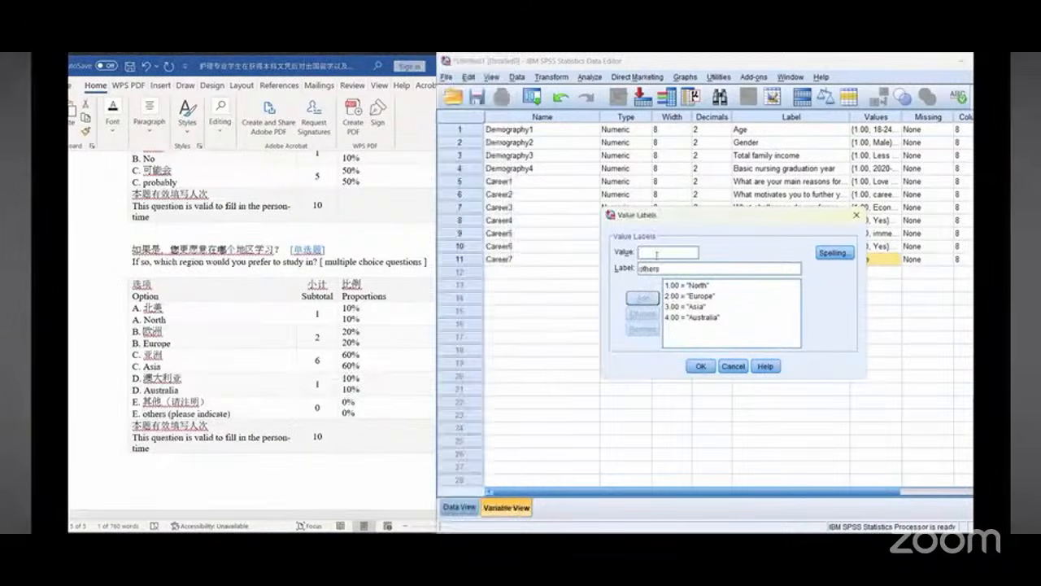
click(656, 255)
text(5)
click(642, 298)
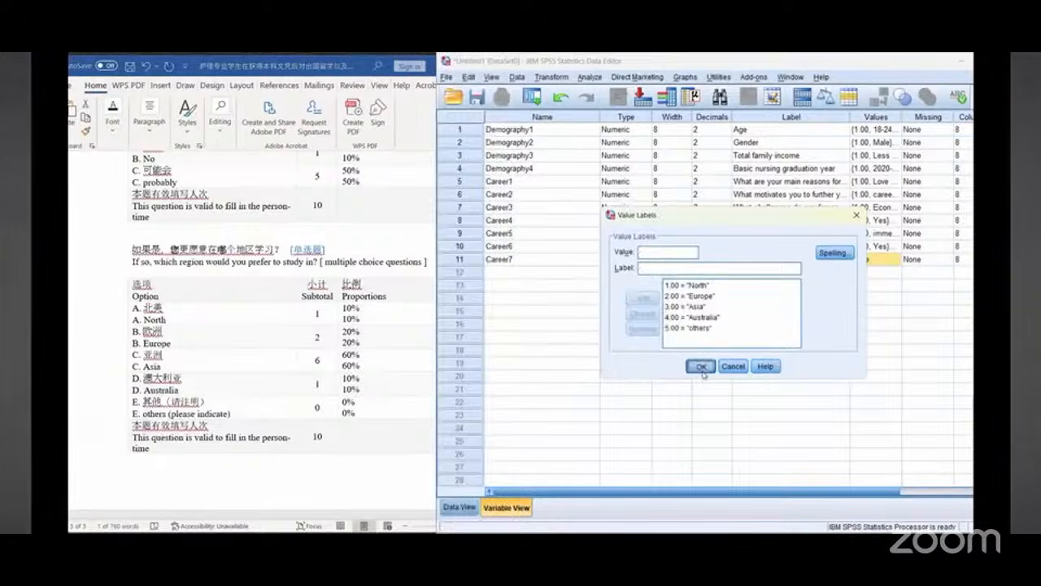
click(702, 368)
click(189, 493)
scroll(235, 426, down, 5)
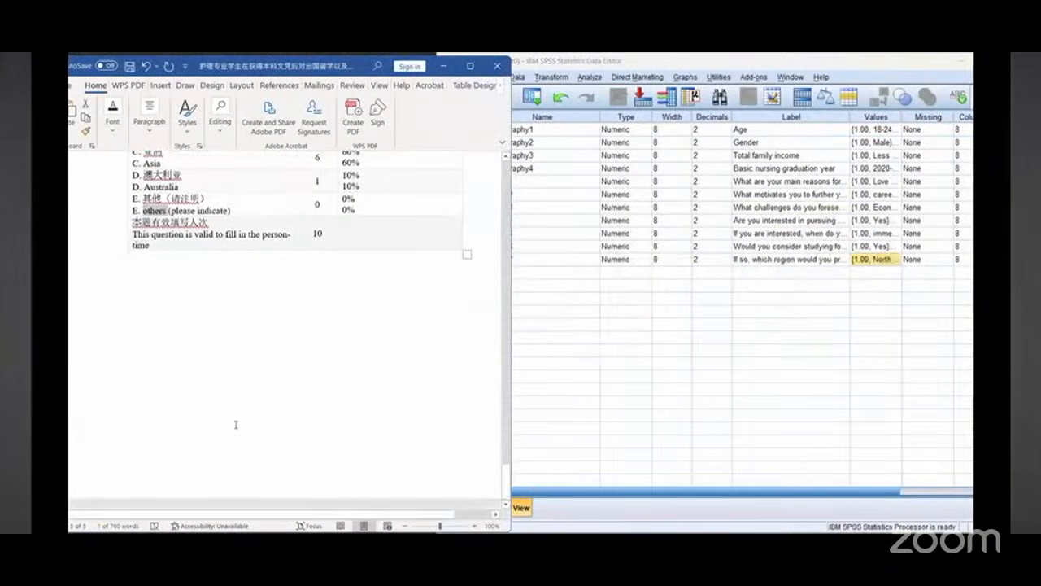
scroll(235, 425, up, 3)
click(704, 359)
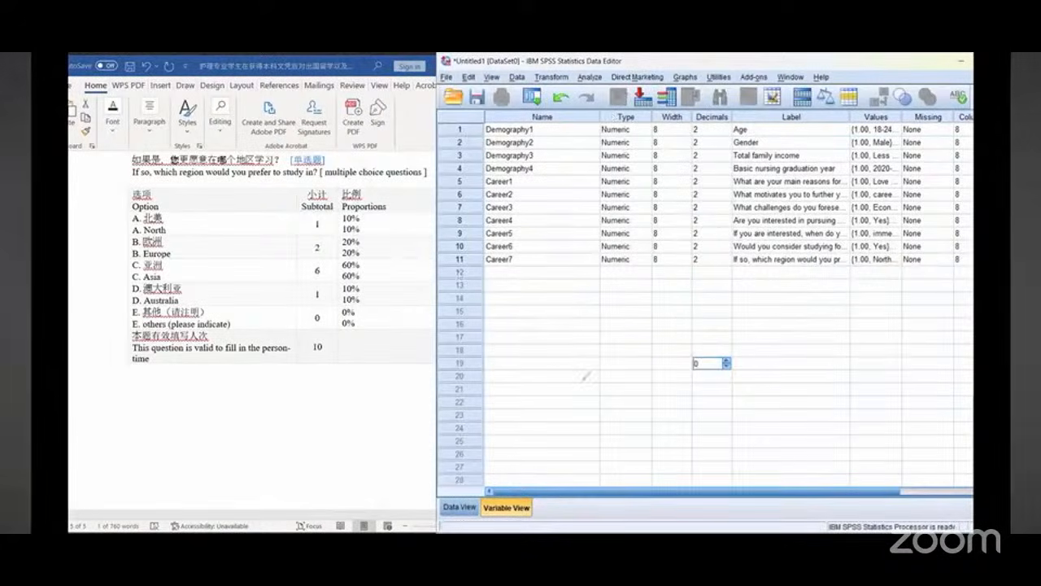
drag(561, 118, 829, 118)
drag(504, 322, 452, 524)
drag(448, 452, 447, 529)
drag(445, 470, 449, 521)
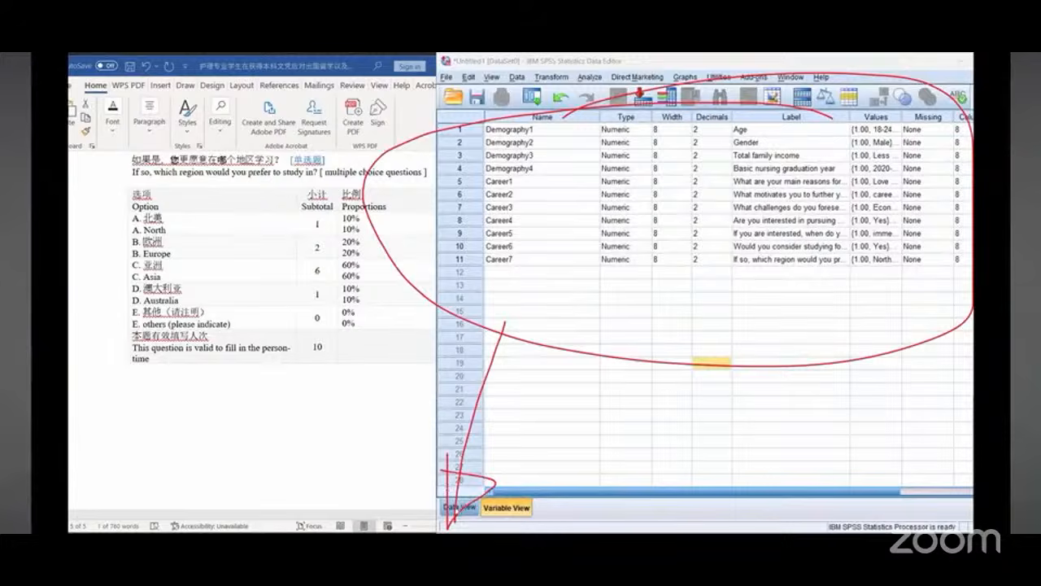
Step: Switch the data editor to Data View and resize its window beside the document
click(459, 506)
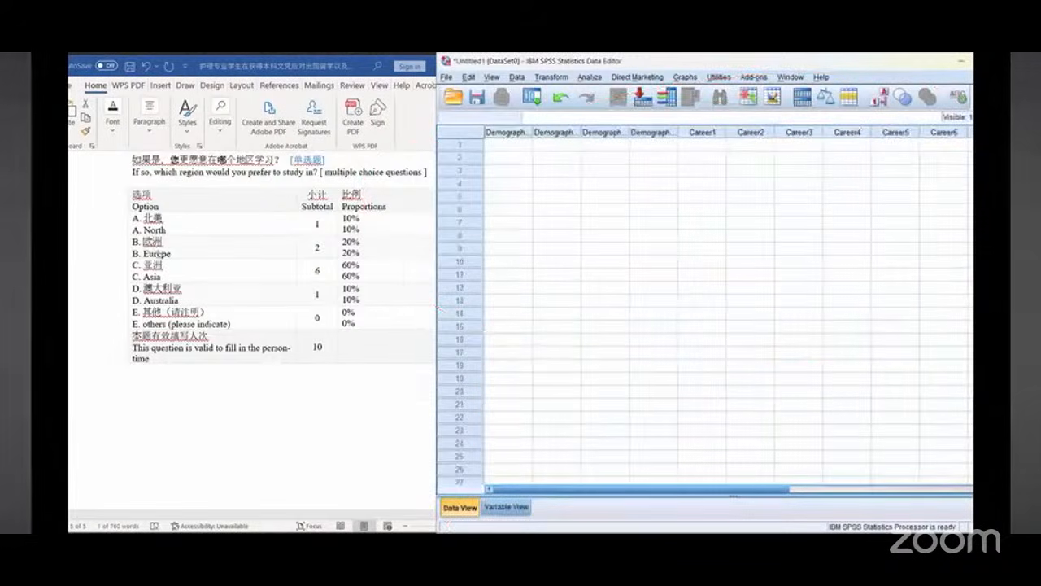
scroll(156, 253, up, 10)
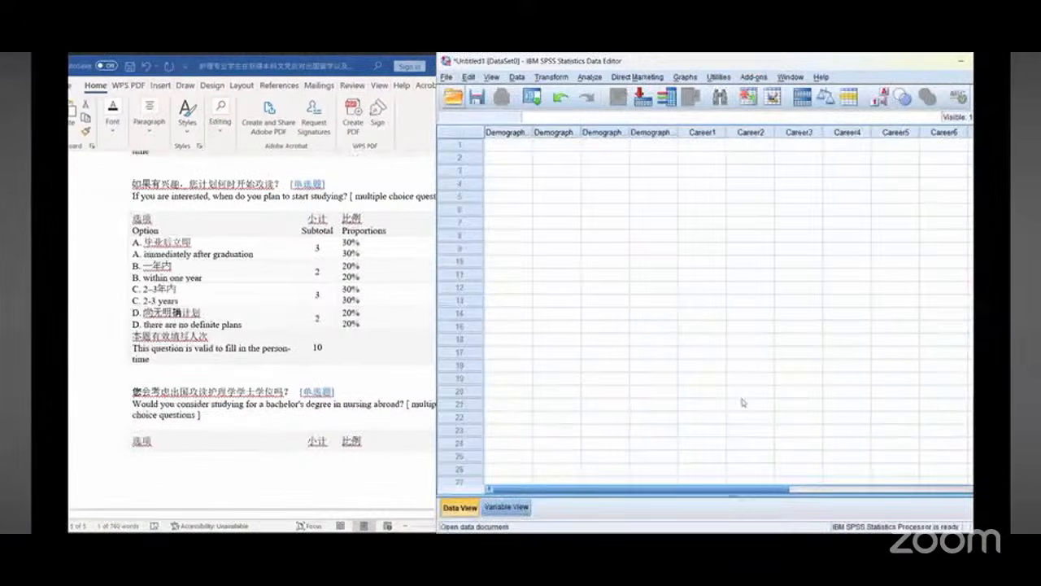
key(super+Down)
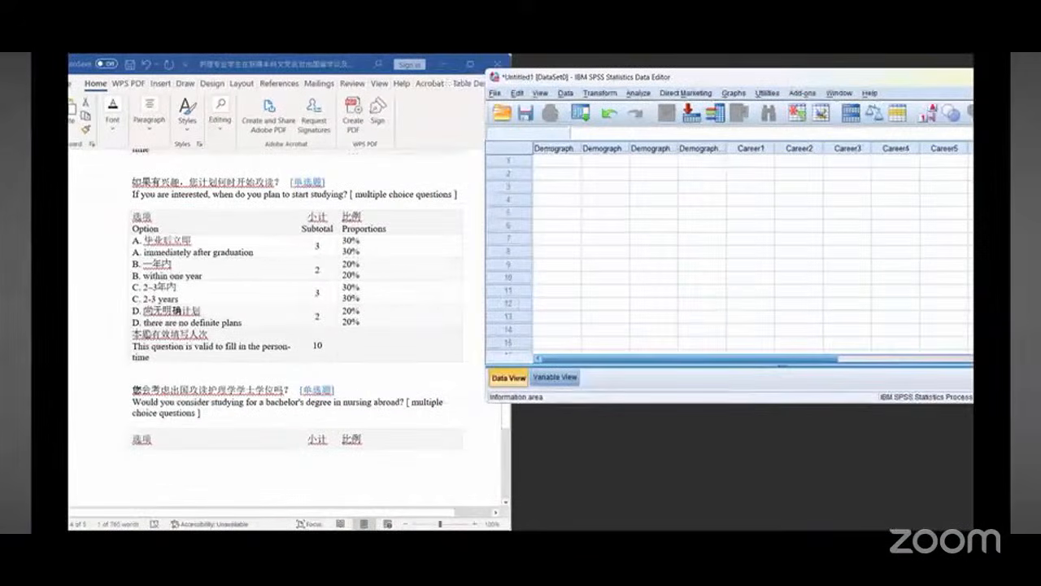
key(super+Up)
scroll(148, 334, down, 10)
scroll(244, 309, up, 3)
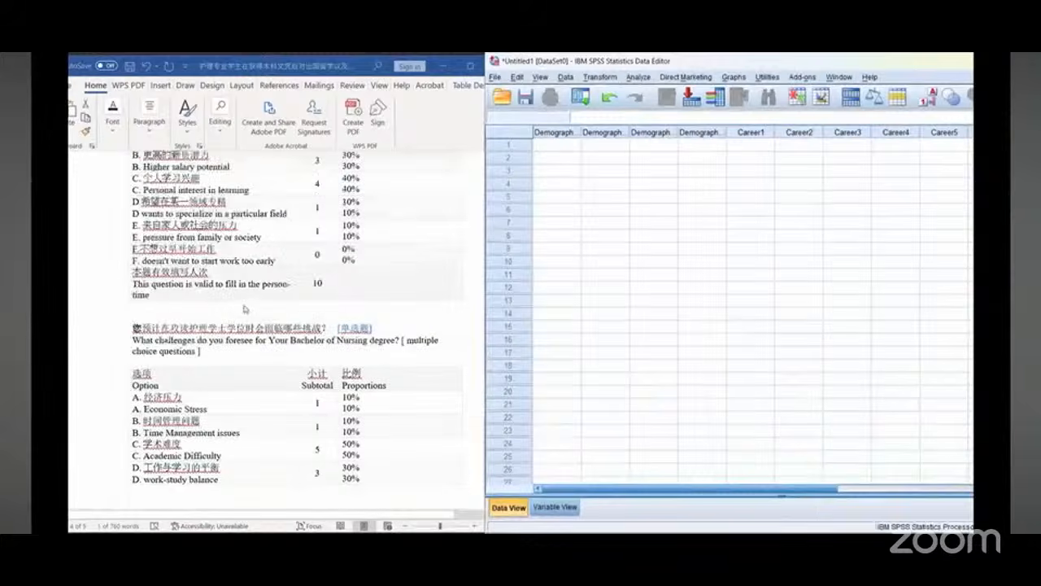
scroll(244, 309, up, 10)
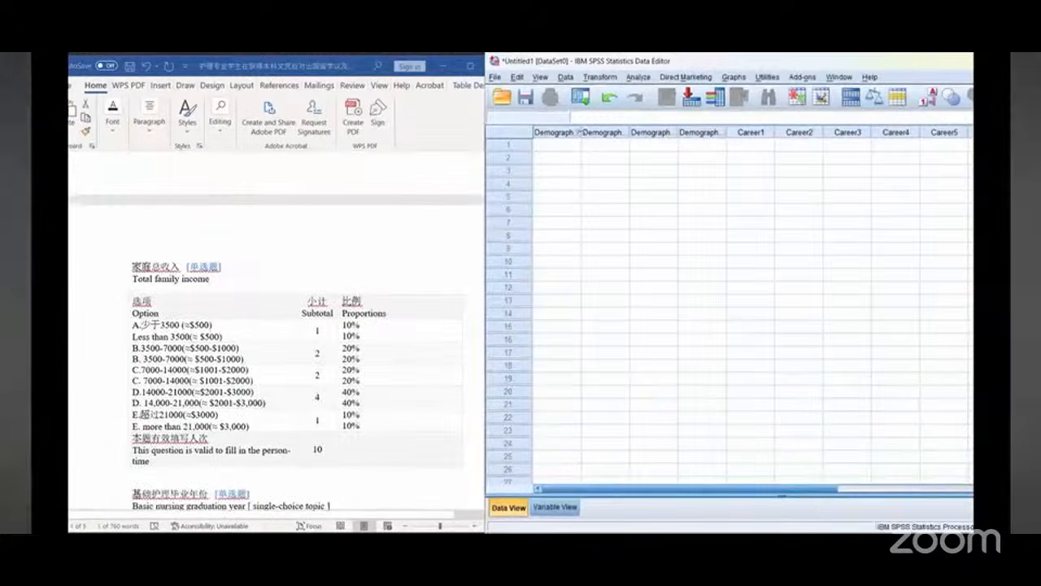
Step: Widen the Demography1 to Demography4 columns in Data View so their names show in full
drag(581, 132, 749, 132)
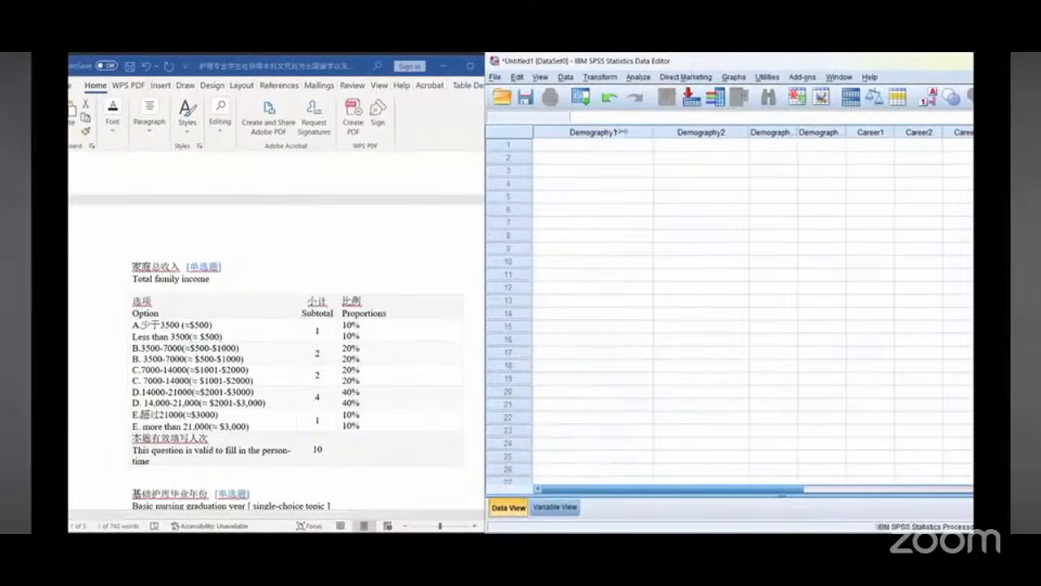
drag(656, 132, 623, 132)
drag(718, 132, 698, 131)
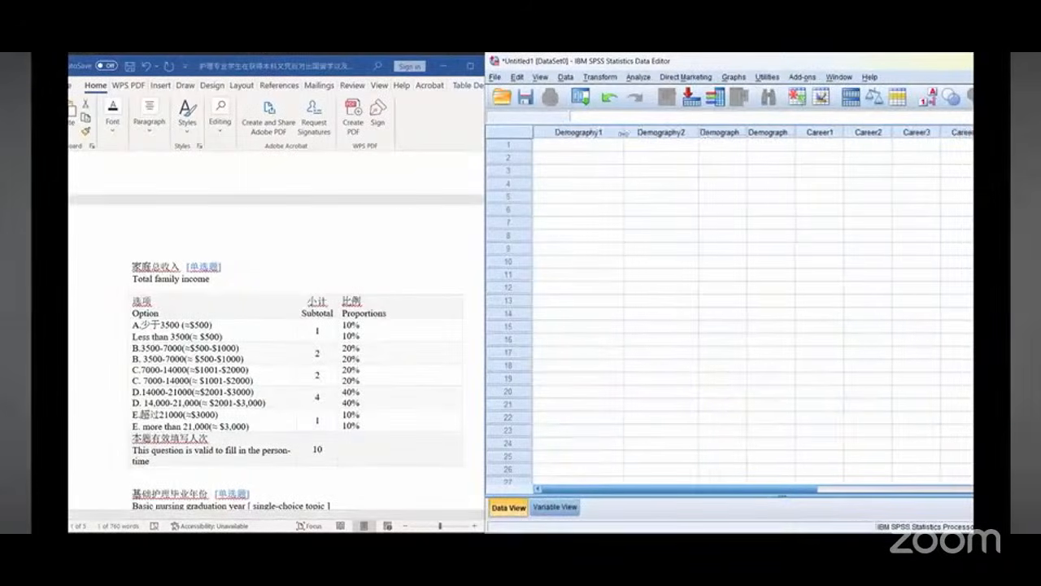
drag(624, 132, 601, 132)
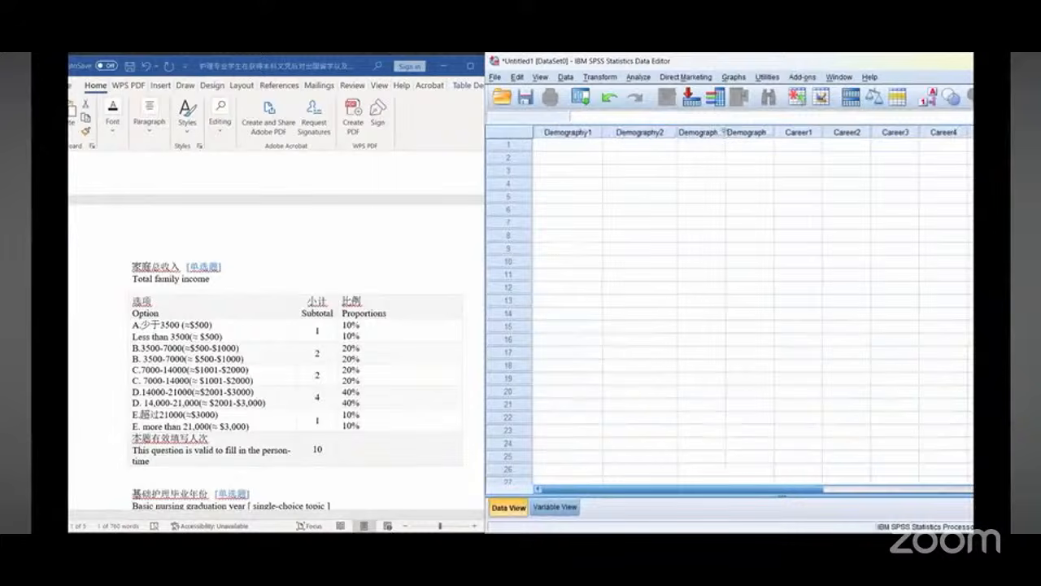
drag(726, 132, 863, 133)
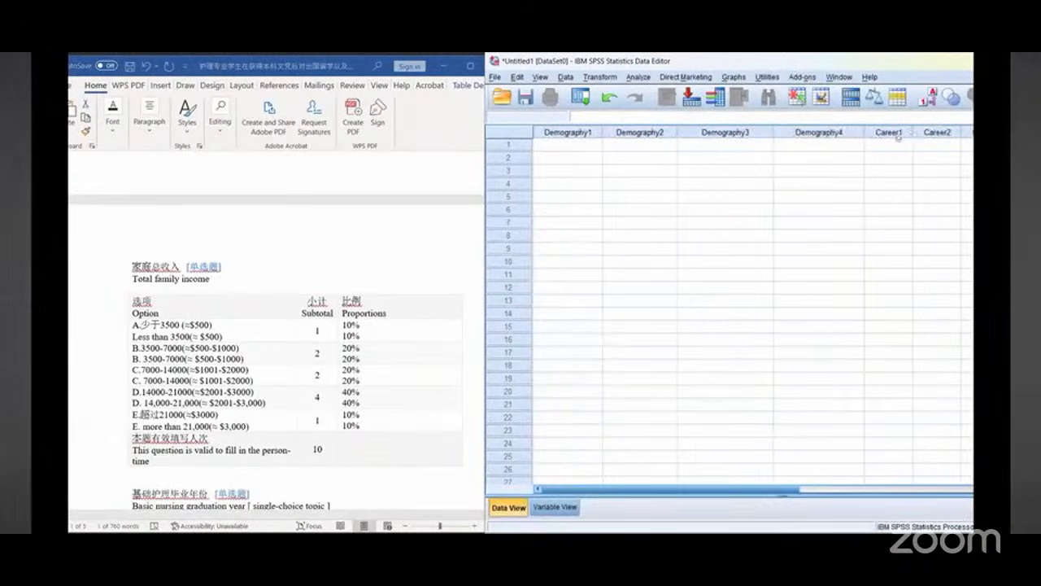
scroll(362, 346, up, 10)
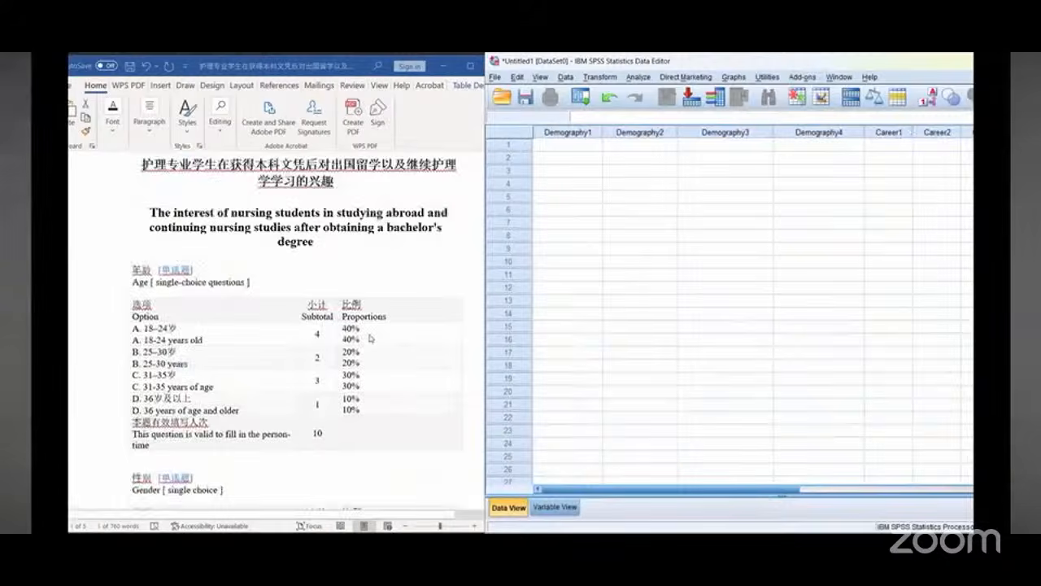
scroll(370, 338, down, 1)
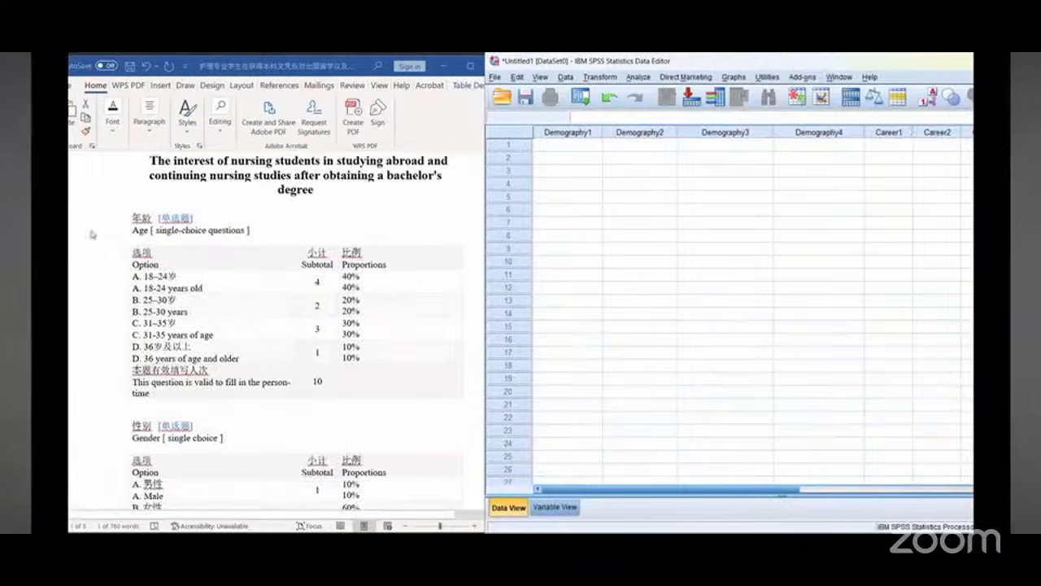
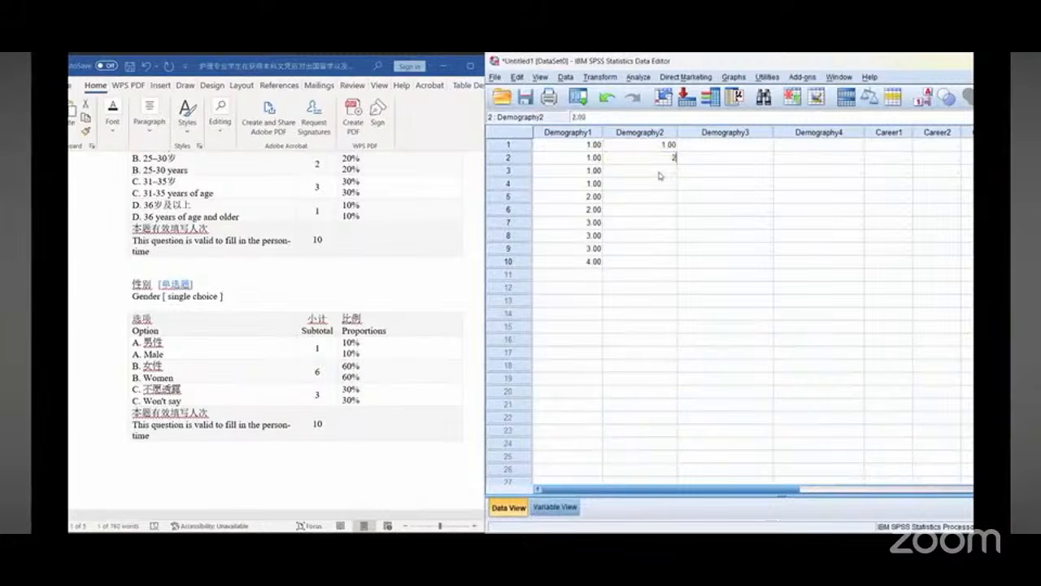
Step: Fill the Demography2 column for cases 2 to 10 with codes 2, 2, 2, 2, 2, 2, 3, 3, 3
key(Return)
text(2)
key(Return)
text(2)
key(Return)
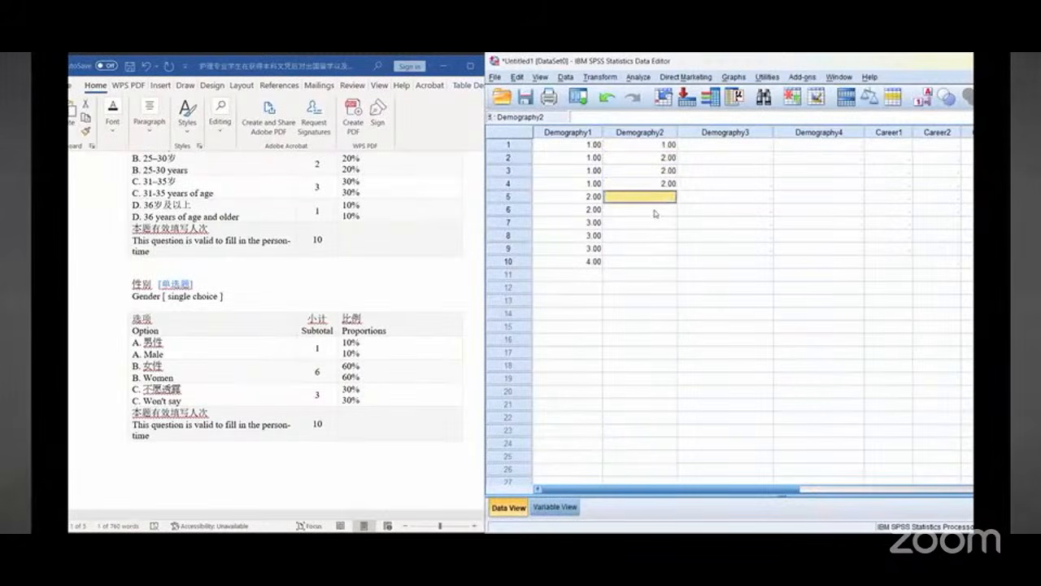
text(2)
key(Return)
text(2)
key(Return)
text(2)
key(Return)
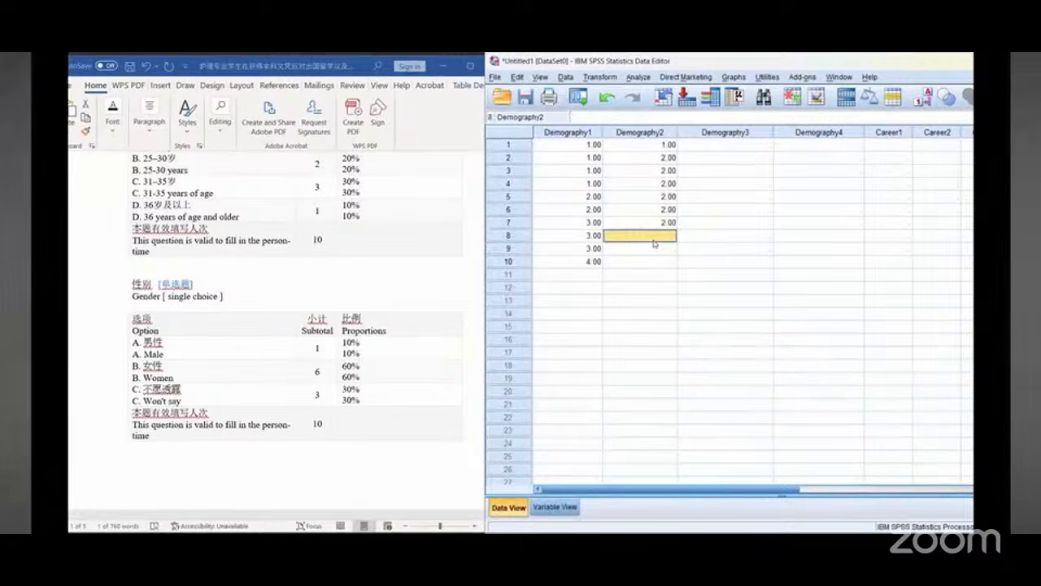
text(3)
key(Return)
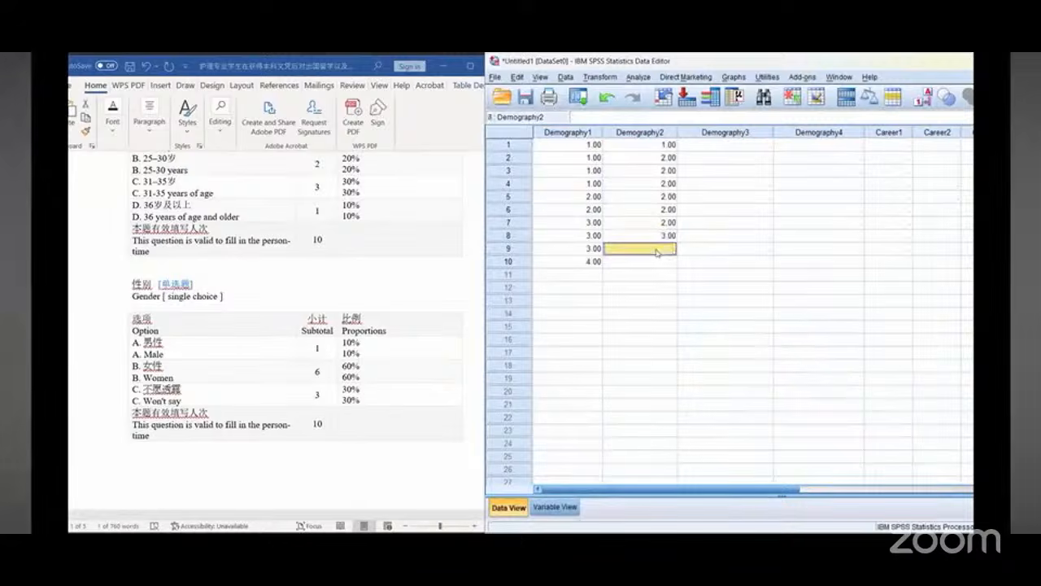
text(3)
key(Return)
text(3)
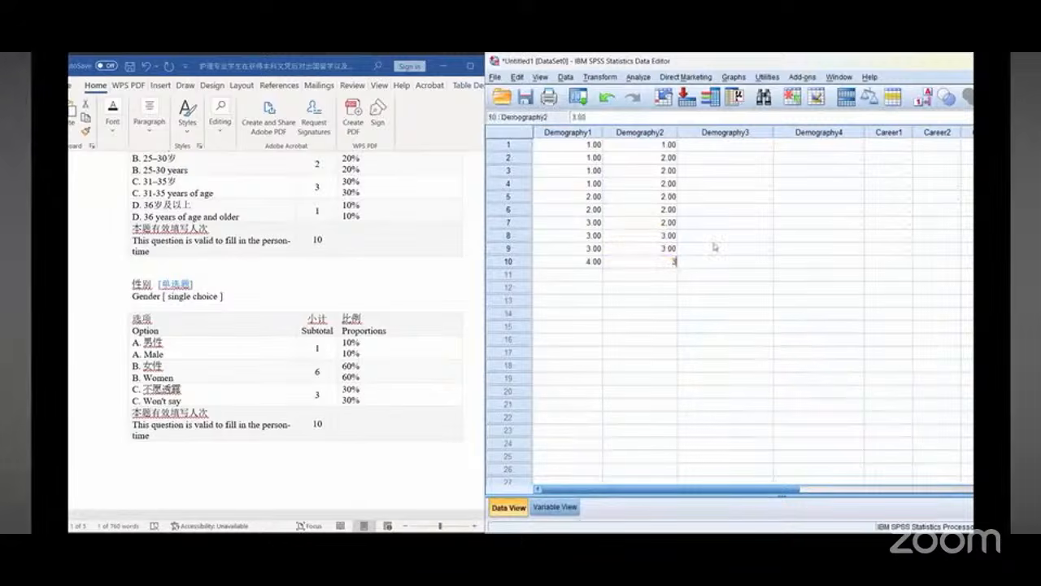
Step: Enter Demography3 codes 1, 2, 2, 3, 3, 4, 4, 4, 4, 5 for cases 1 to 10, following the family income question
click(736, 147)
scroll(318, 336, down, 5)
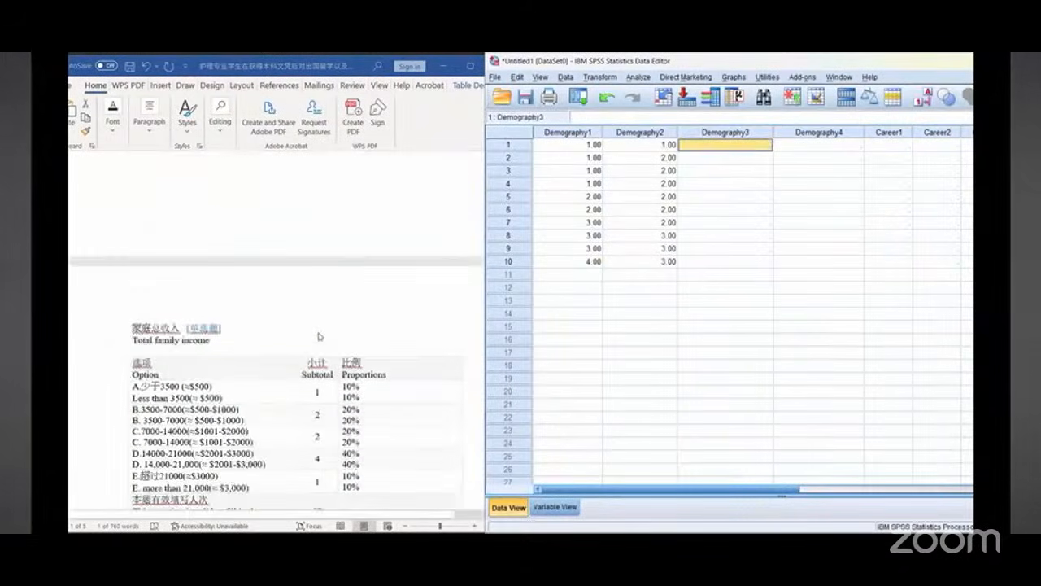
scroll(318, 336, down, 3)
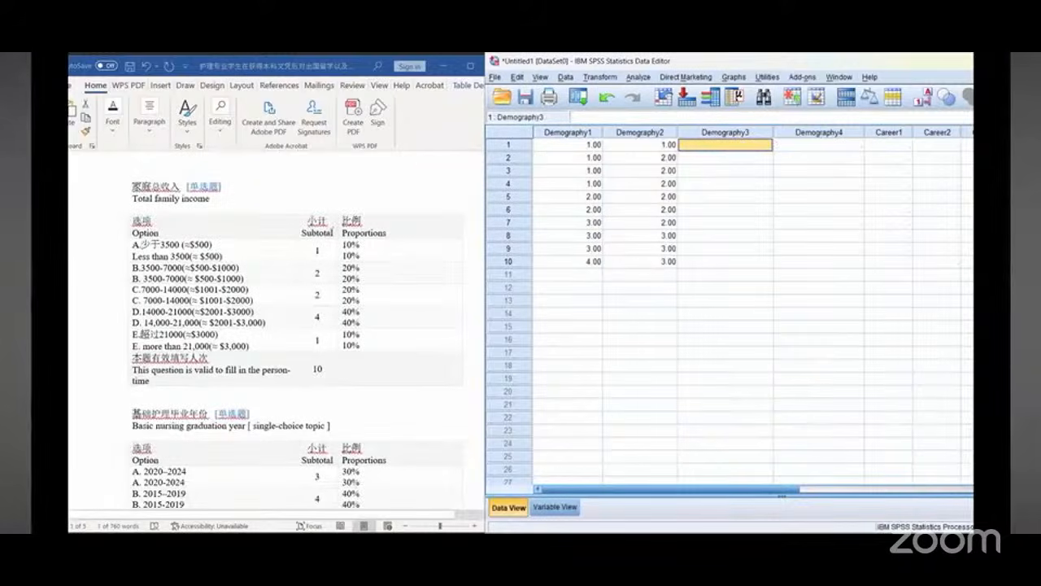
mouse_move(330, 237)
mouse_down()
mouse_move(329, 304)
mouse_move(308, 319)
mouse_move(327, 327)
mouse_move(309, 351)
mouse_move(325, 332)
mouse_up()
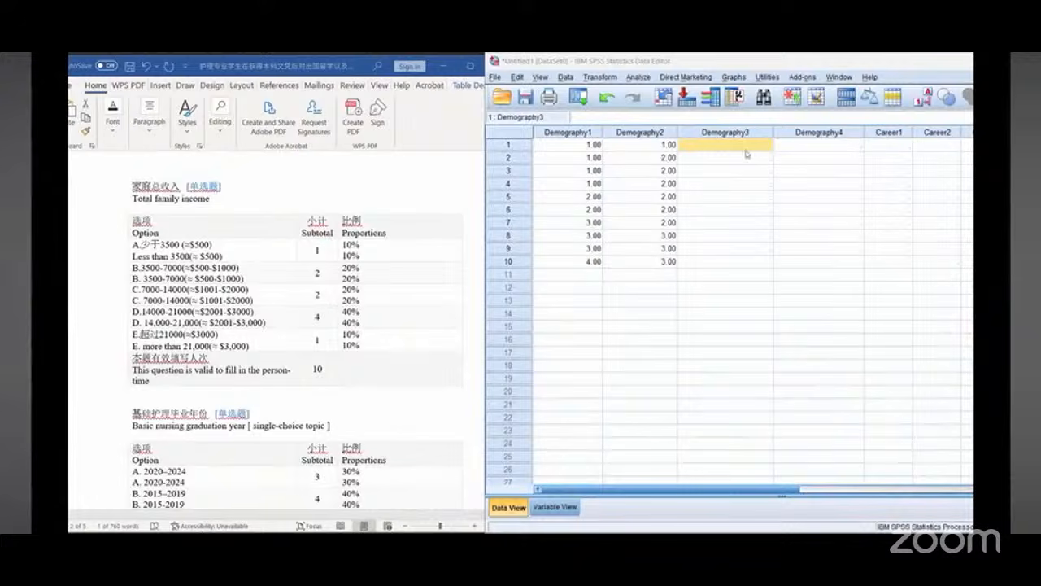
text(1)
key(Return)
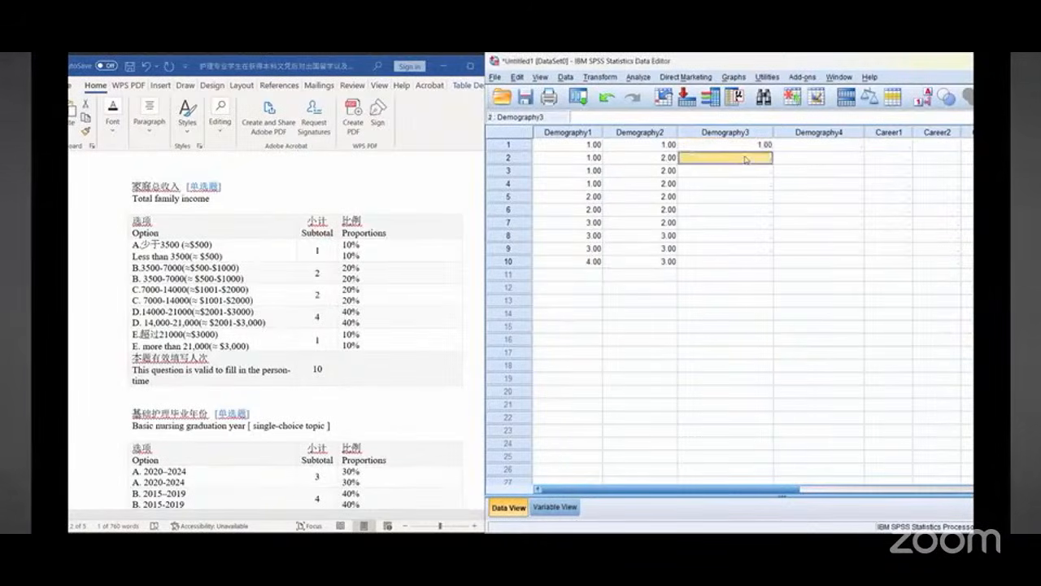
text(2)
key(Return)
text(2)
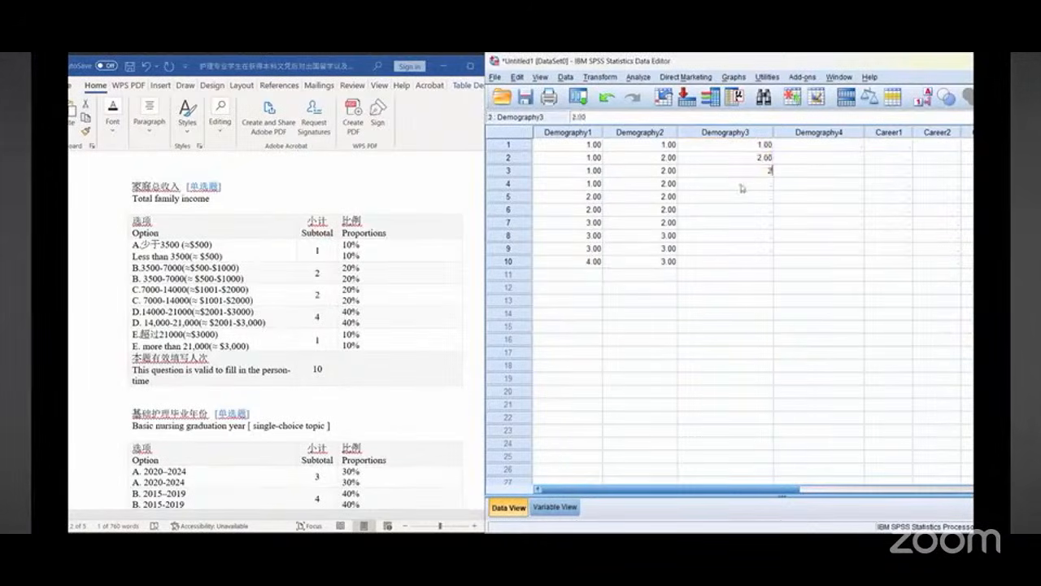
key(Return)
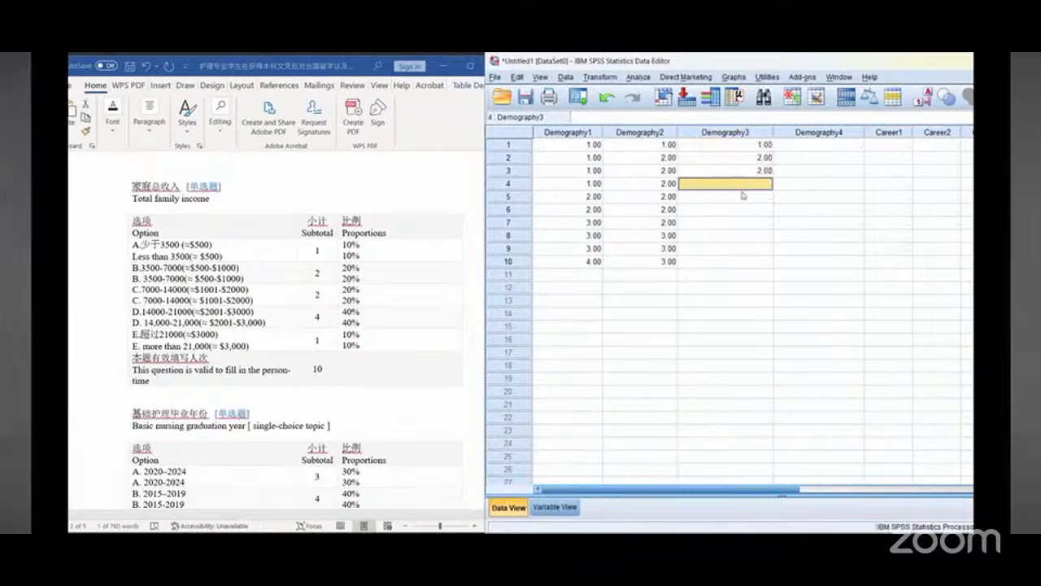
text(3)
key(Return)
text(3)
key(Return)
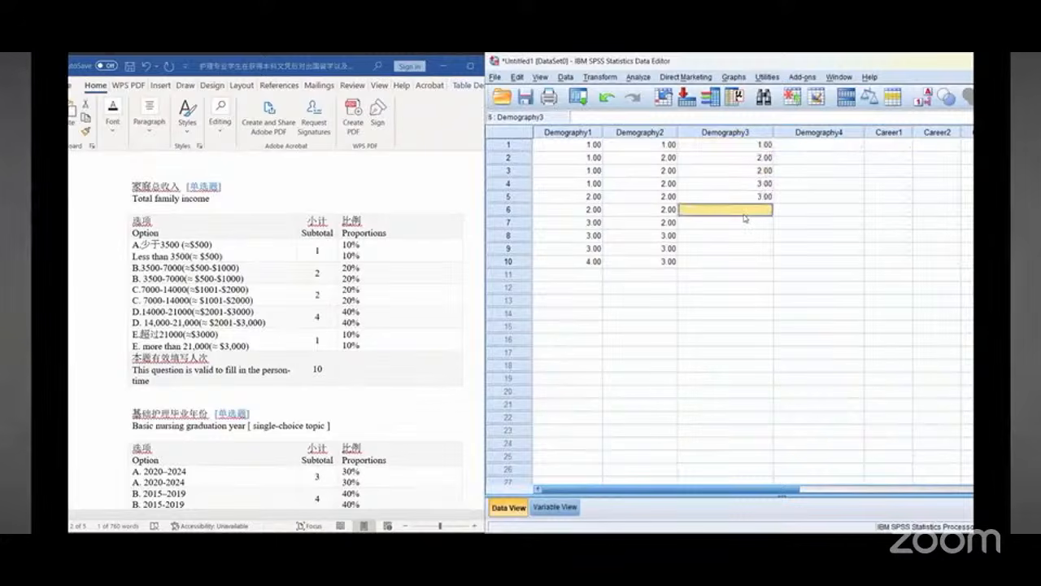
text(4)
key(Return)
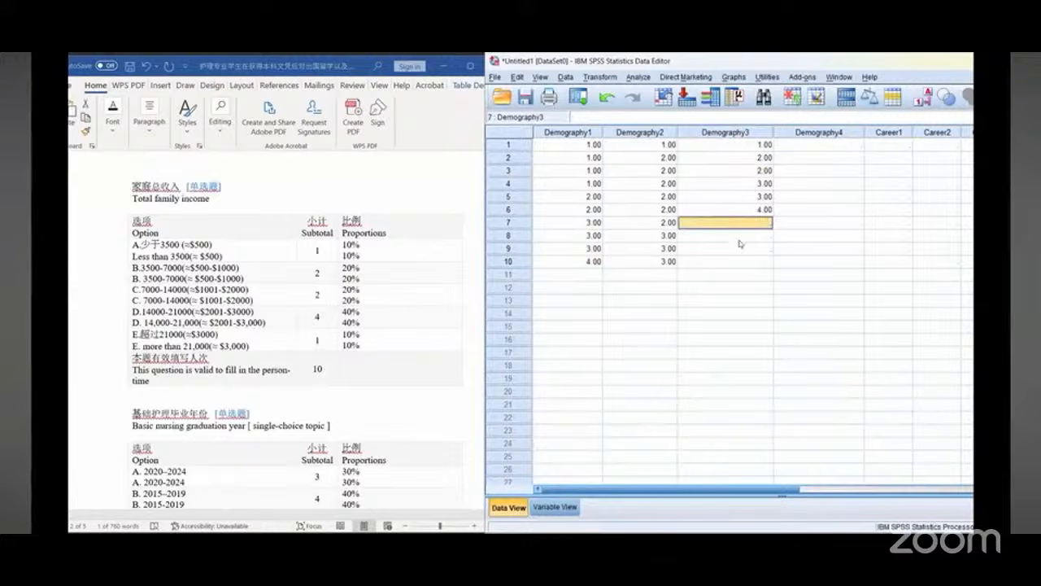
text(4)
key(Return)
text(4)
key(Return)
text(4)
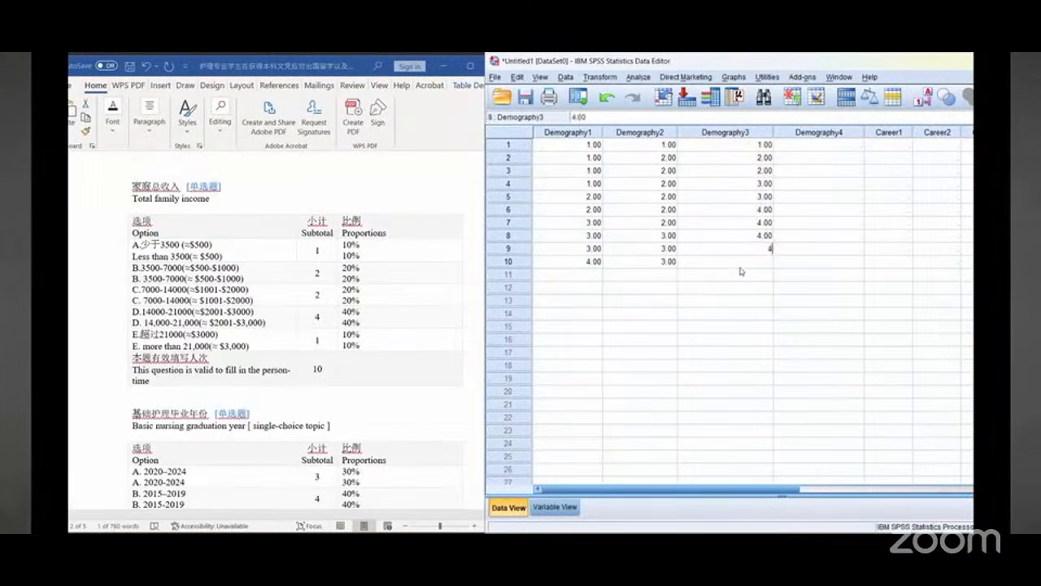
key(Return)
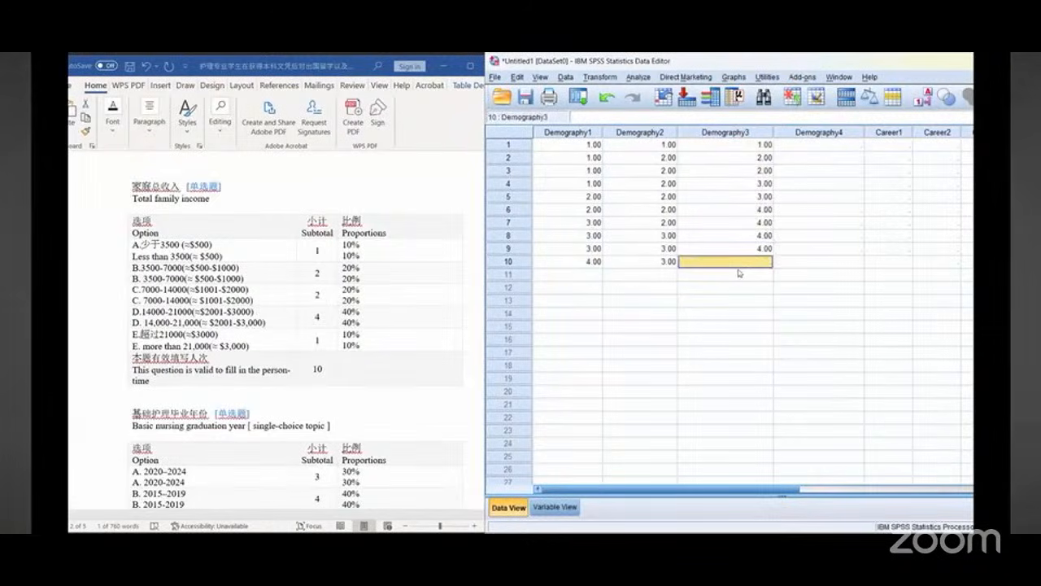
text(5)
click(841, 145)
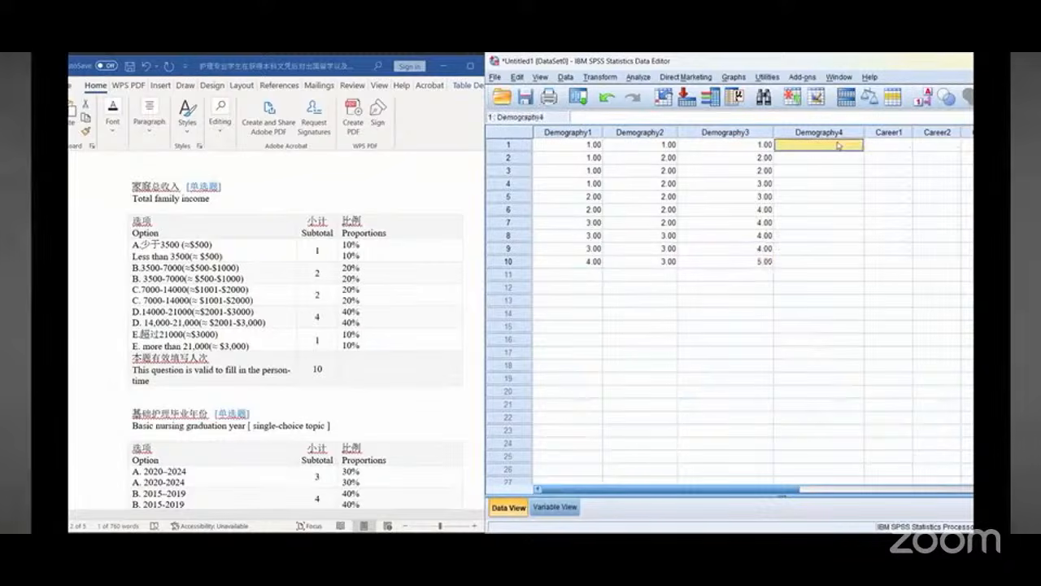
Step: Enter Demography4 codes 1, 2, 2, 3, 3, 4, 4, 4, 4, 5 for cases 1 to 10
scroll(307, 319, down, 5)
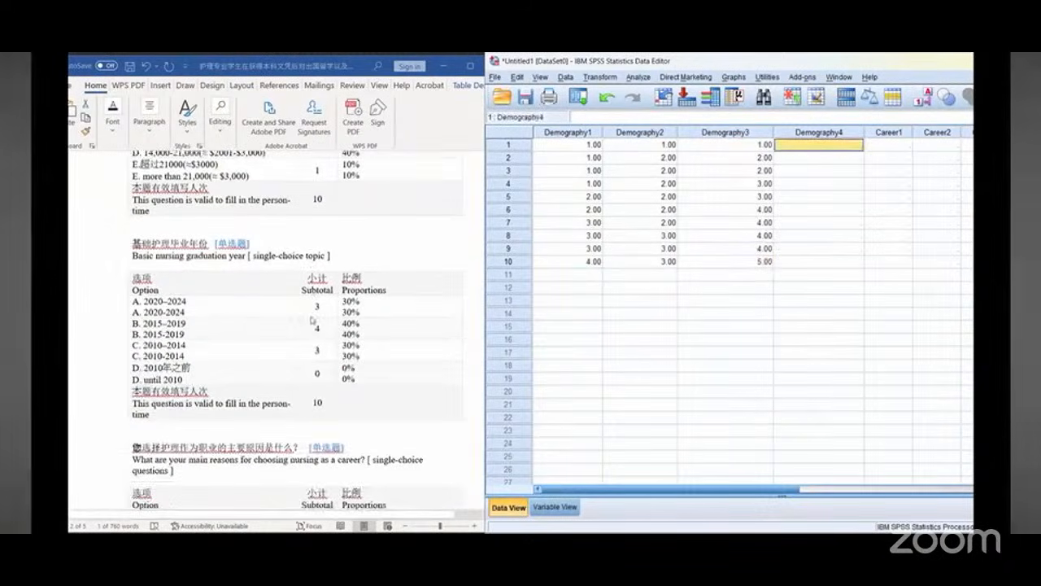
scroll(301, 277, up, 3)
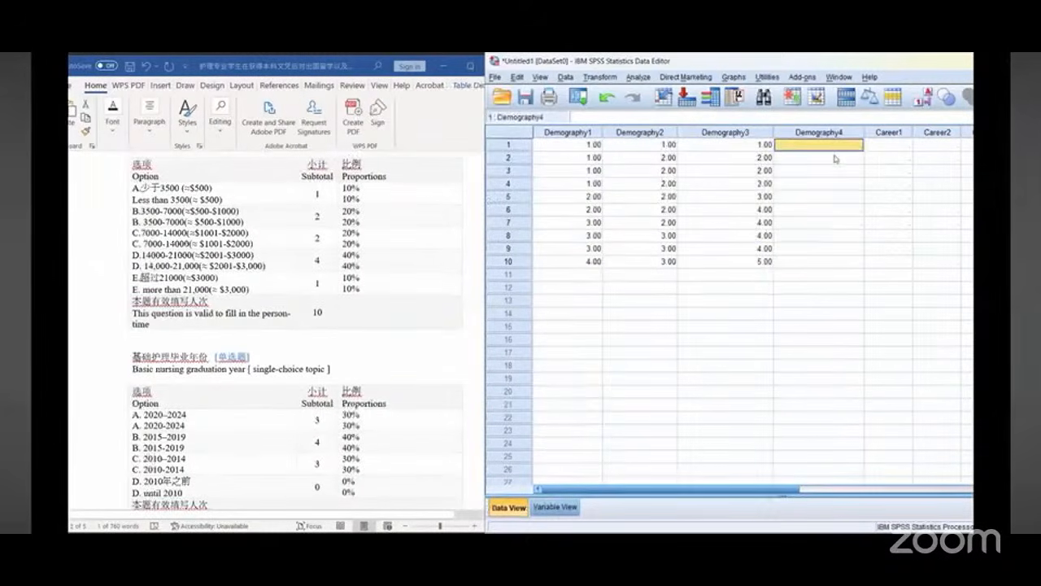
text(1)
key(Return)
text(2)
key(Return)
text(2)
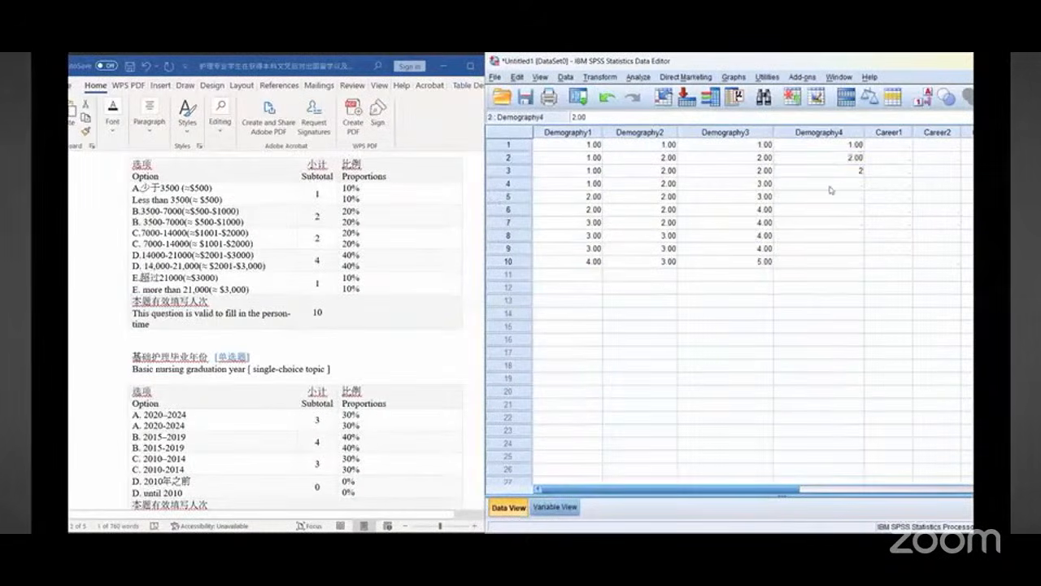
key(Return)
text(3)
key(Return)
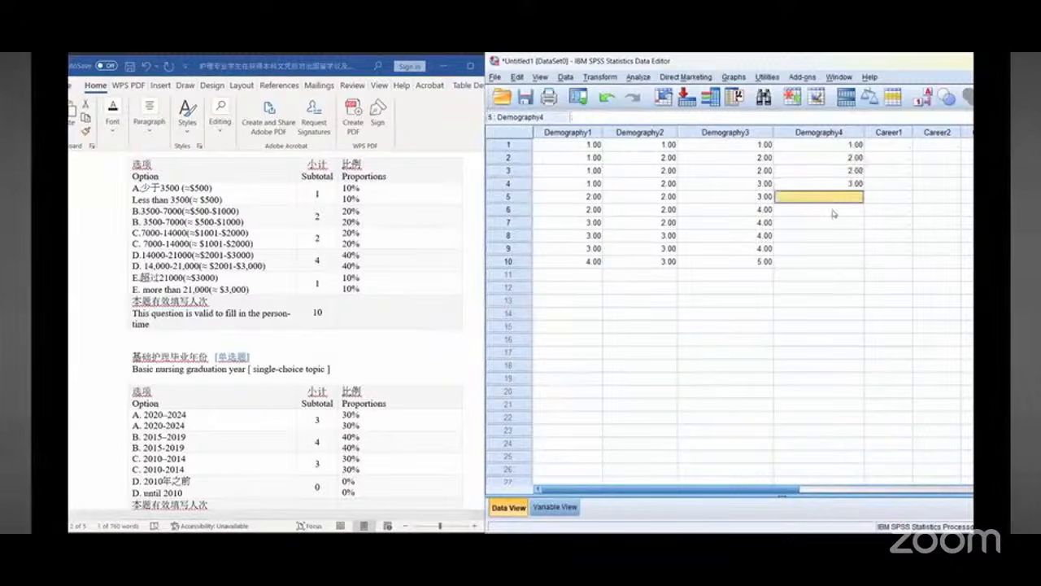
text(3)
key(Return)
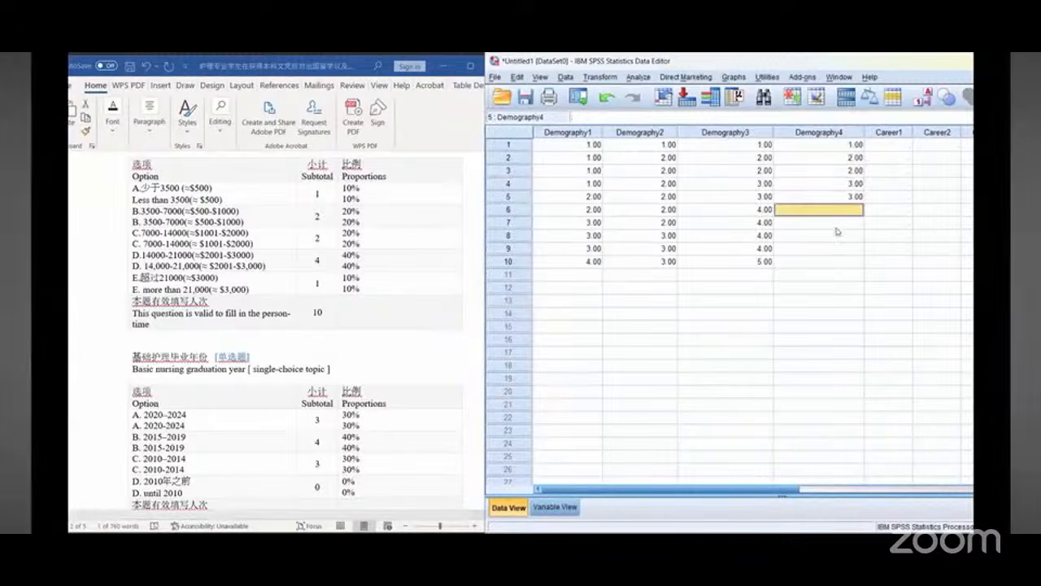
text(4)
key(Return)
text(4)
key(Return)
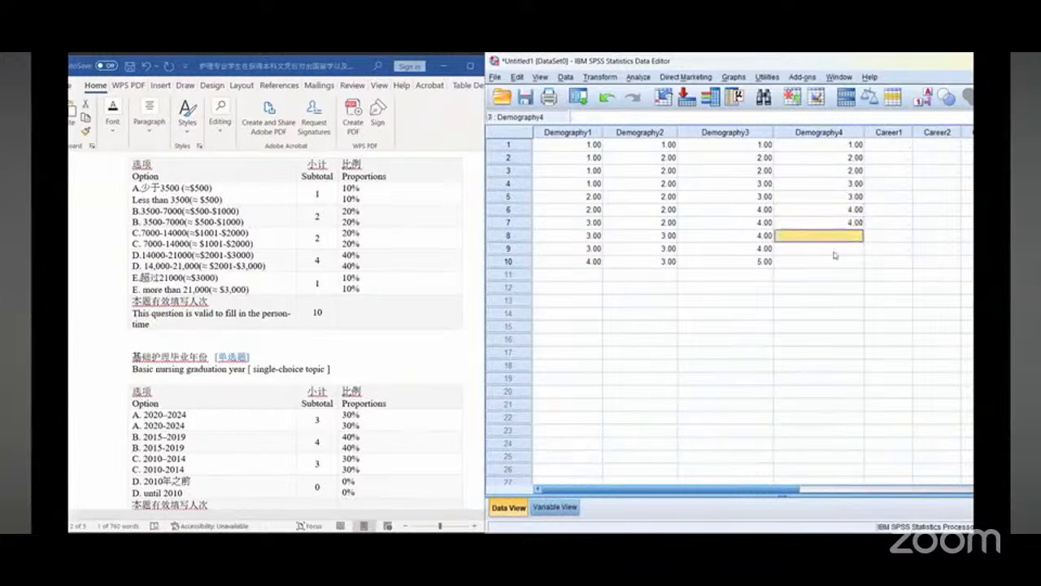
text(4)
key(Return)
text(4)
key(Return)
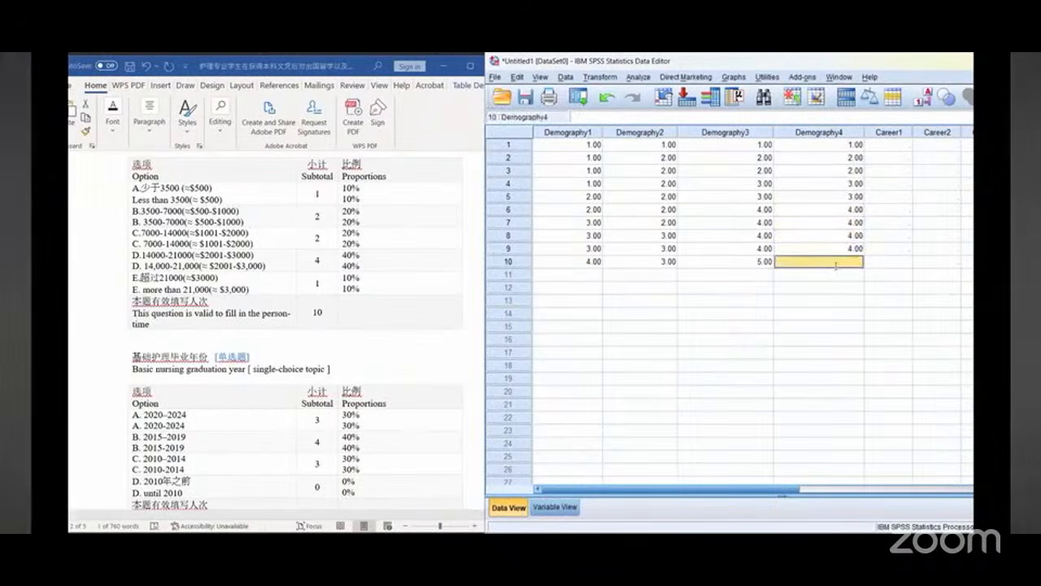
double_click(827, 264)
text(5)
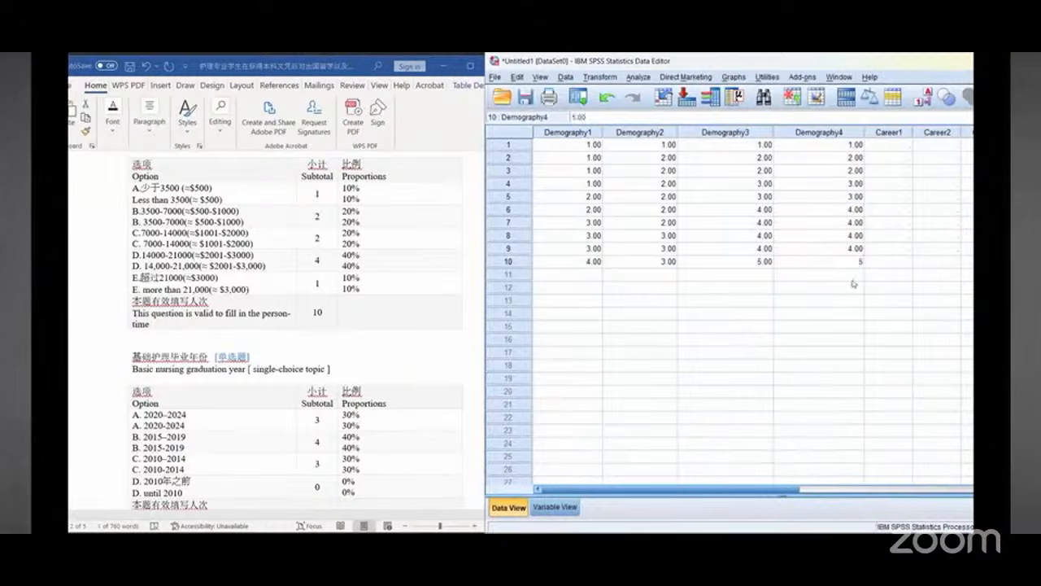
click(902, 145)
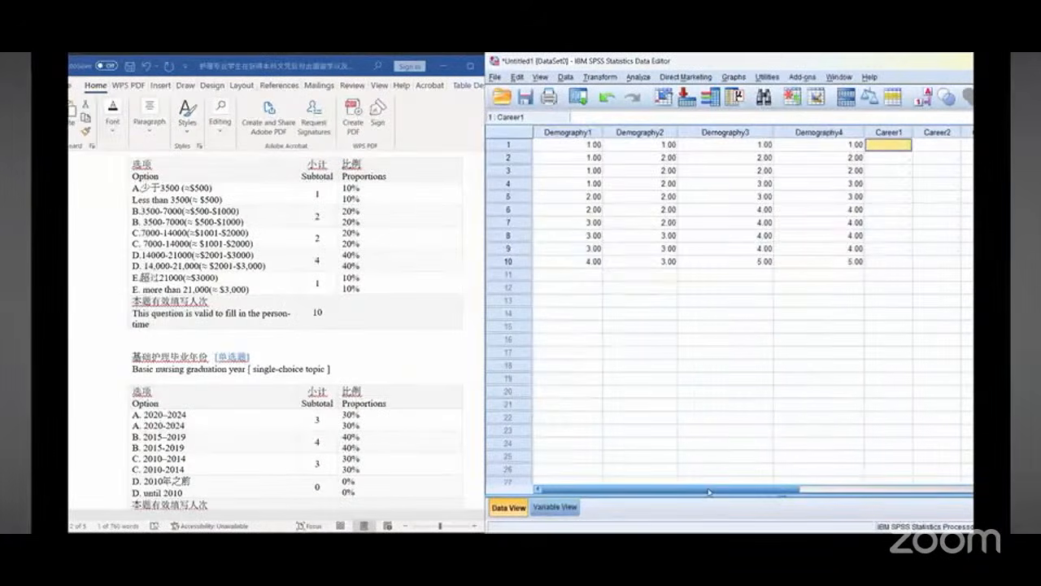
Step: Review the entered data columns against the income and graduation-year questions in the document
drag(710, 491, 820, 492)
scroll(329, 384, down, 2)
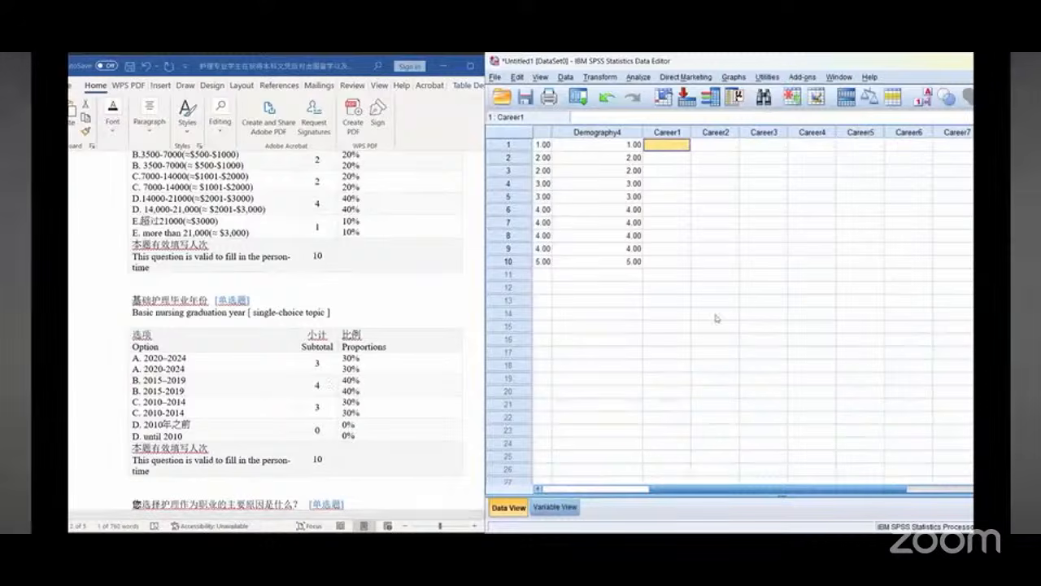
drag(774, 491, 662, 492)
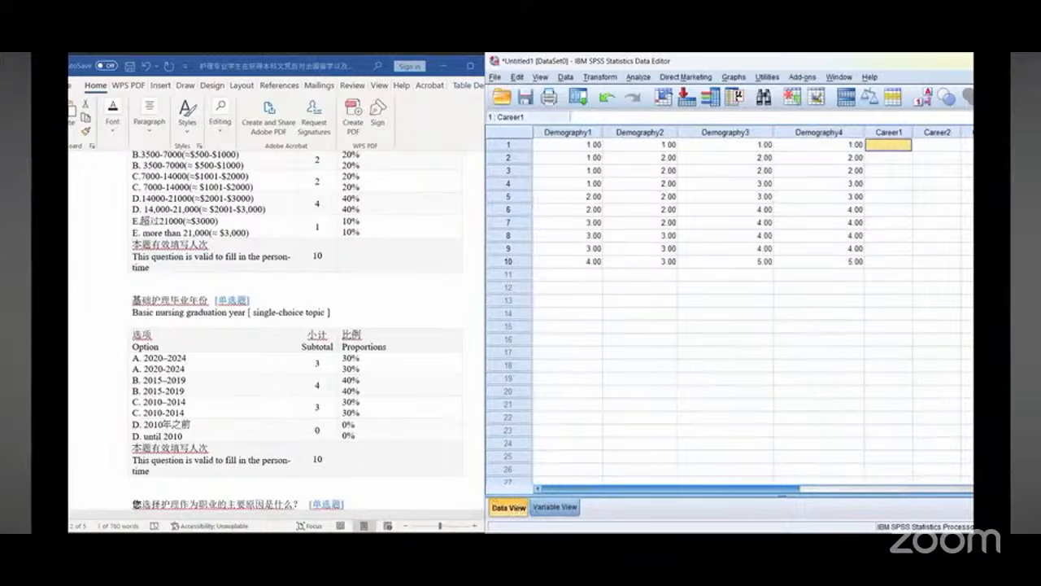
scroll(286, 359, up, 10)
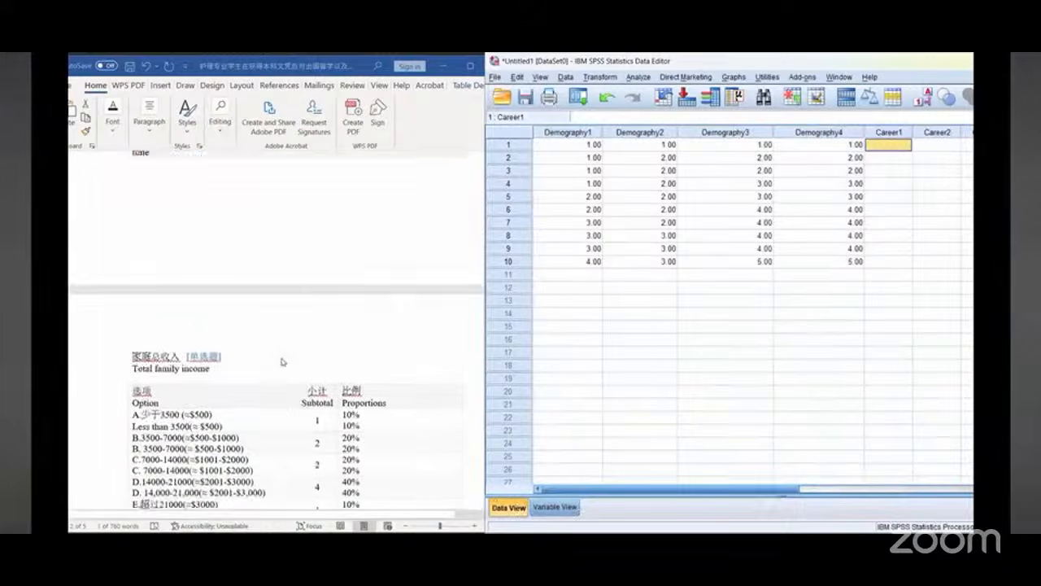
scroll(286, 360, up, 5)
scroll(286, 359, down, 10)
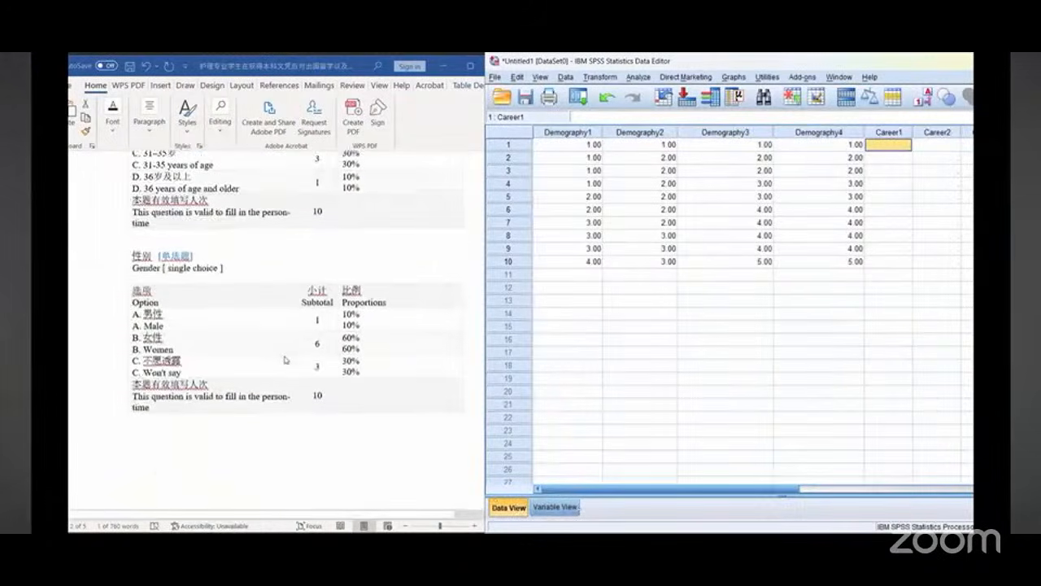
scroll(285, 359, down, 5)
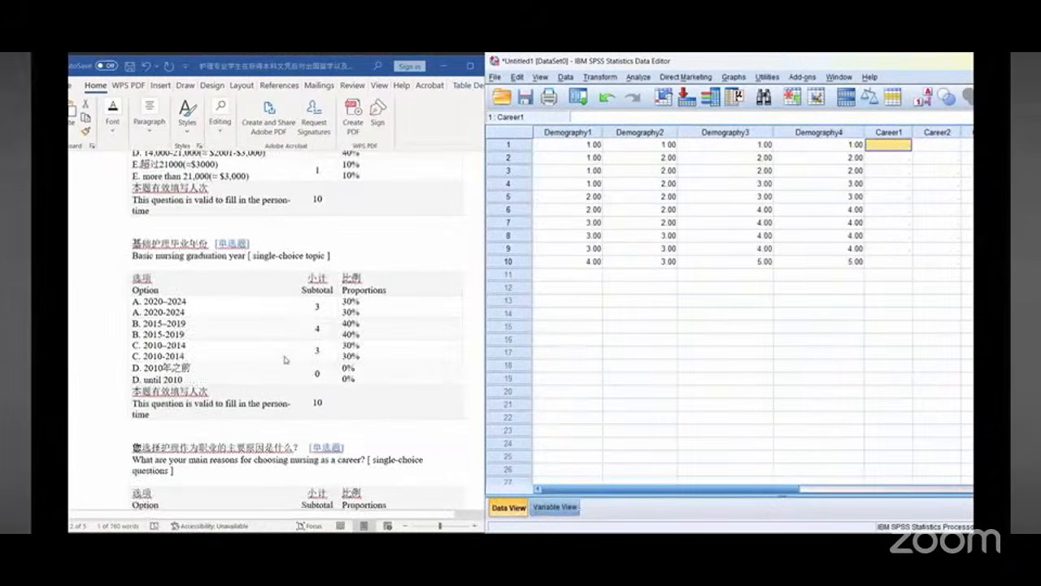
scroll(285, 360, down, 3)
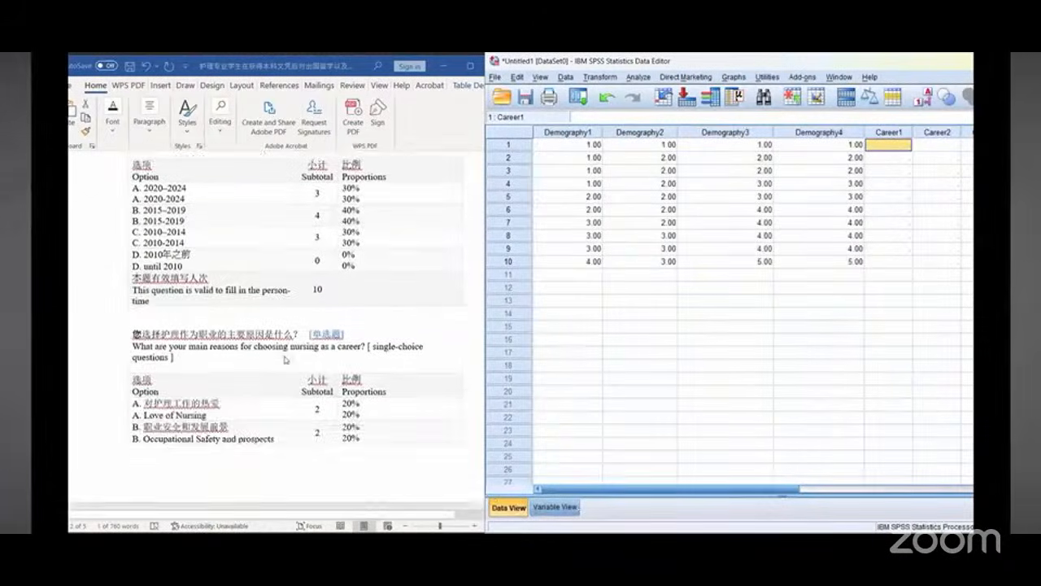
scroll(286, 359, up, 2)
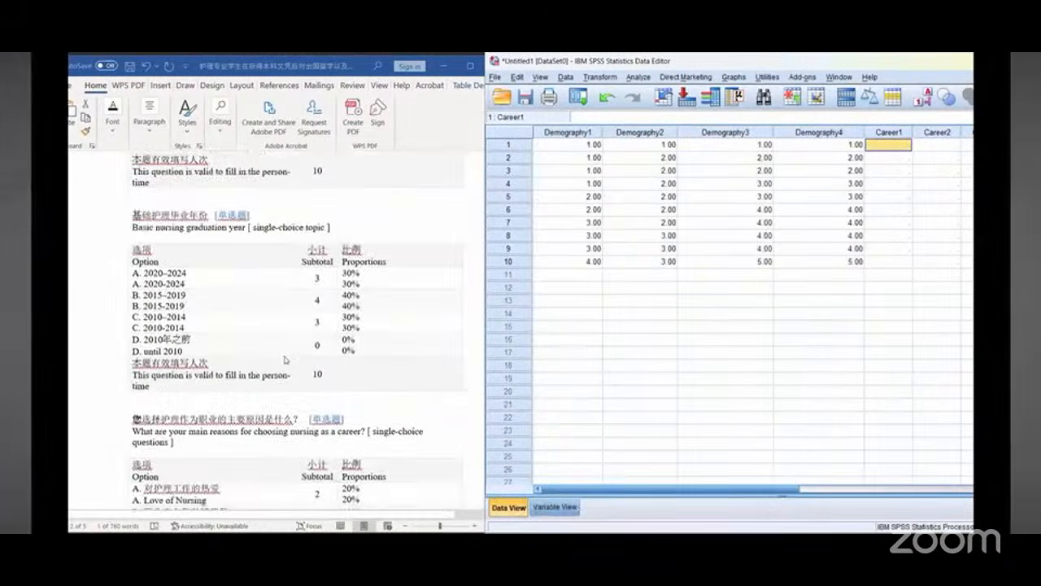
click(845, 148)
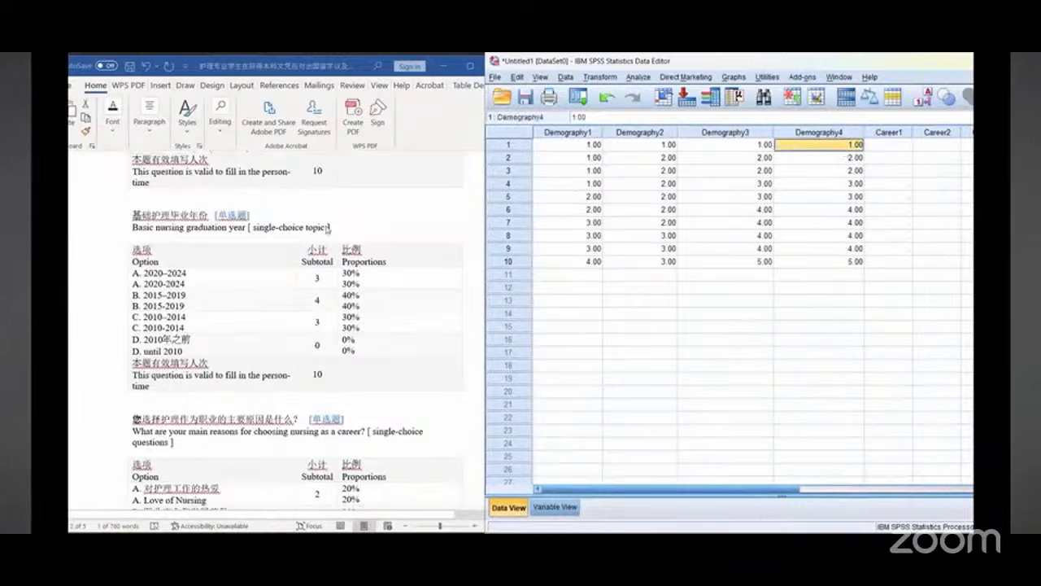
scroll(327, 228, up, 3)
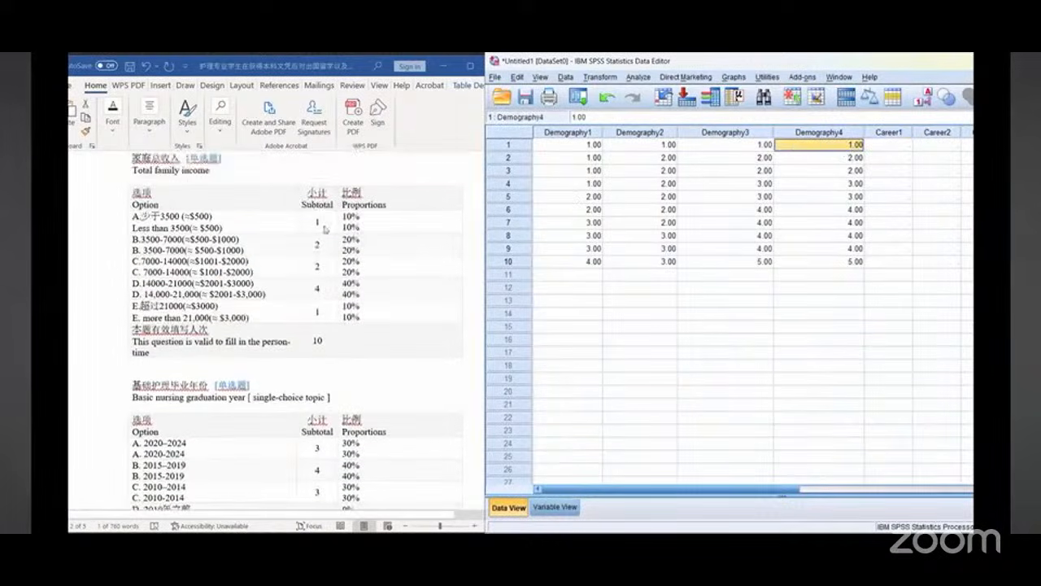
scroll(340, 334, down, 8)
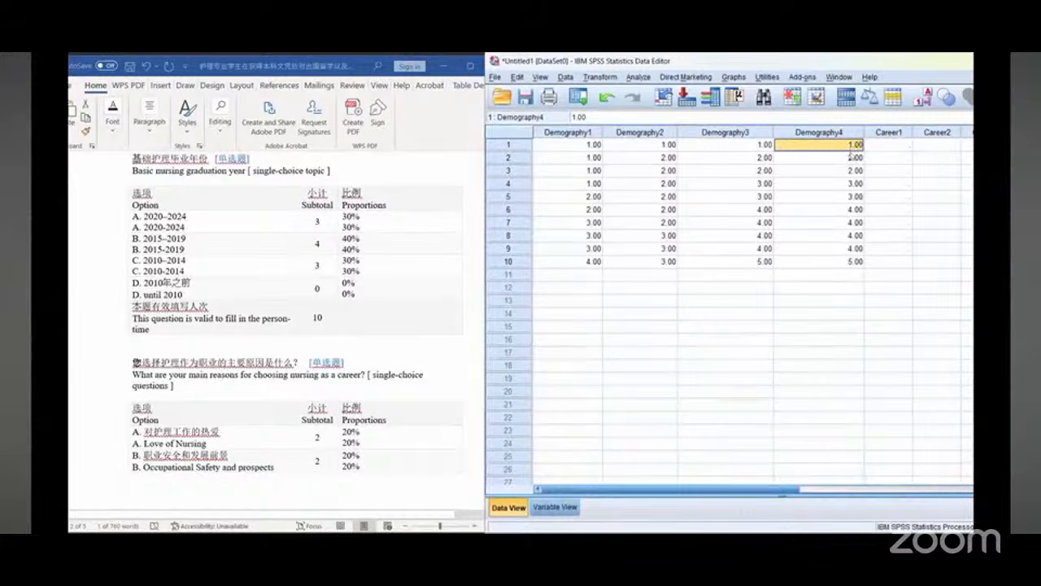
Step: Re-enter the Demography4 codes for cases 2 to 10 as 1, 1, 2, 2, 2, 2, 3, 3, 3
click(852, 157)
text(1)
click(850, 171)
text(1)
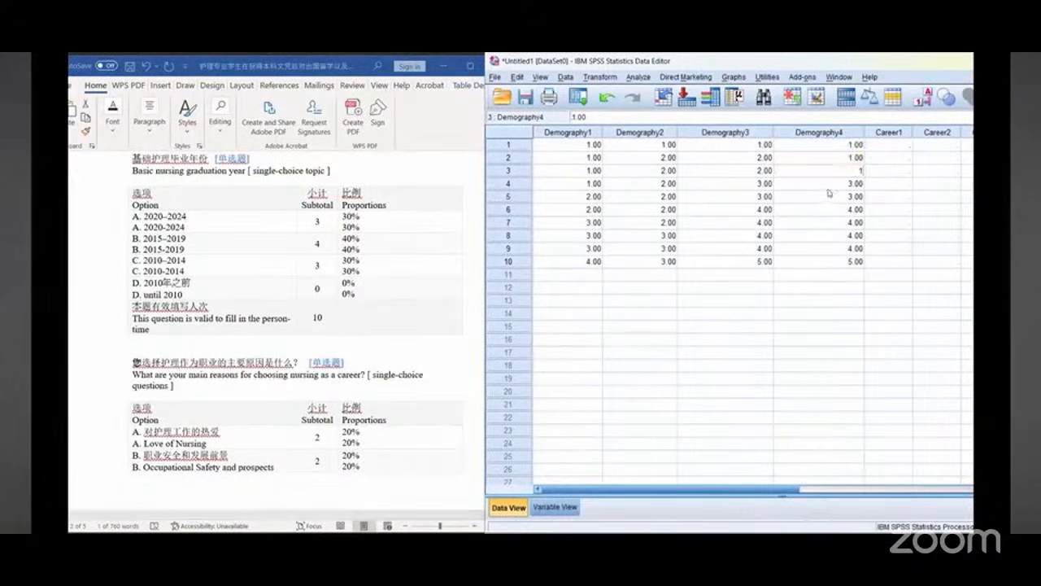
click(833, 192)
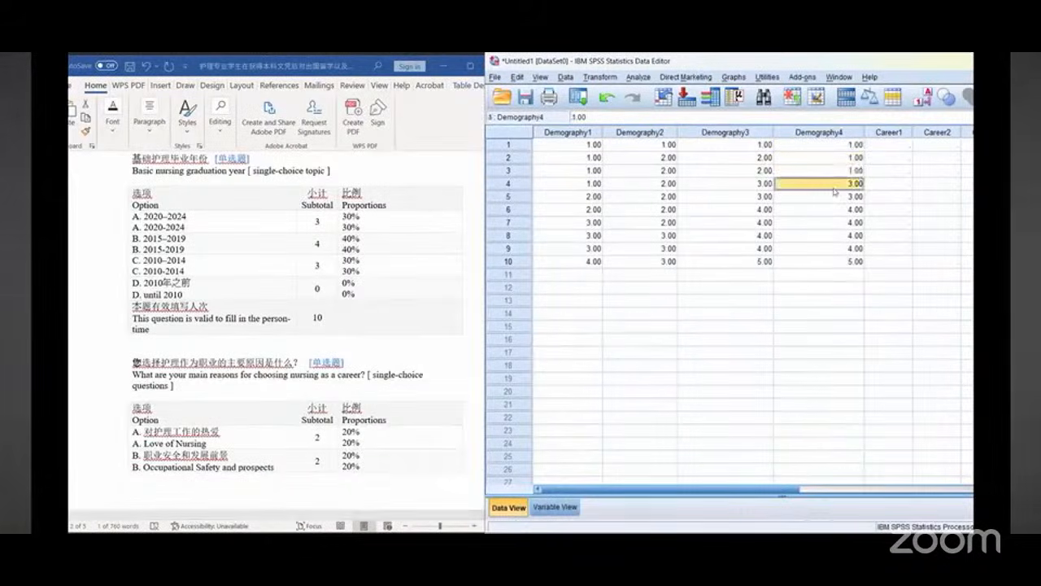
text(2)
click(832, 196)
text(2)
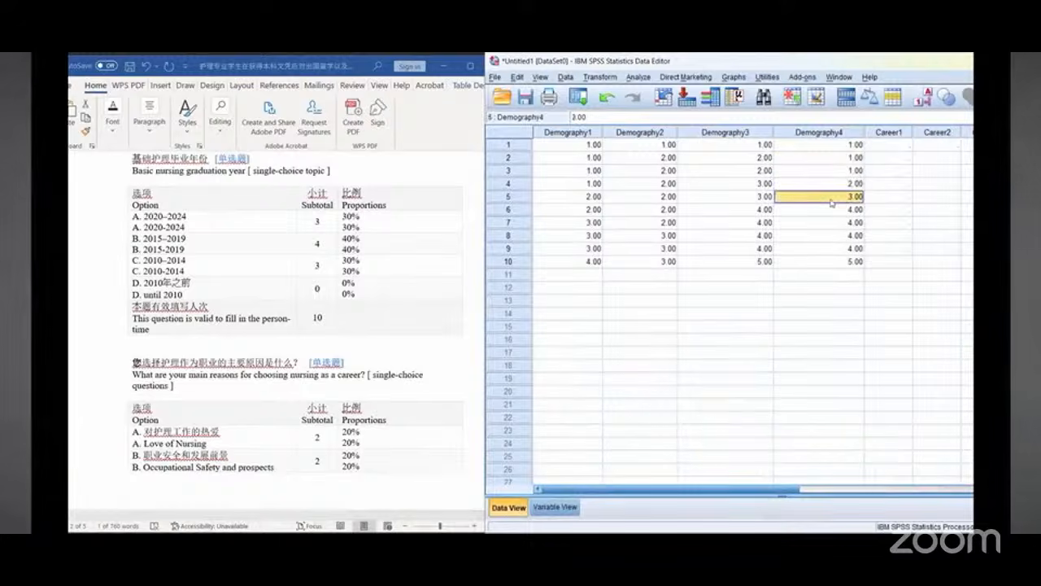
click(831, 209)
text(2)
click(829, 222)
text(2)
click(825, 238)
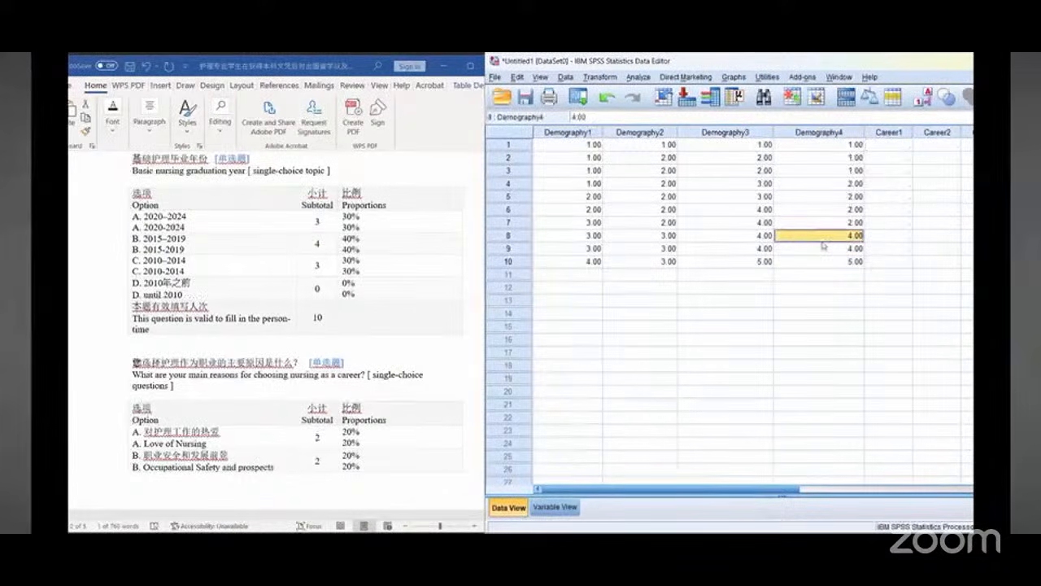
text(3)
click(817, 249)
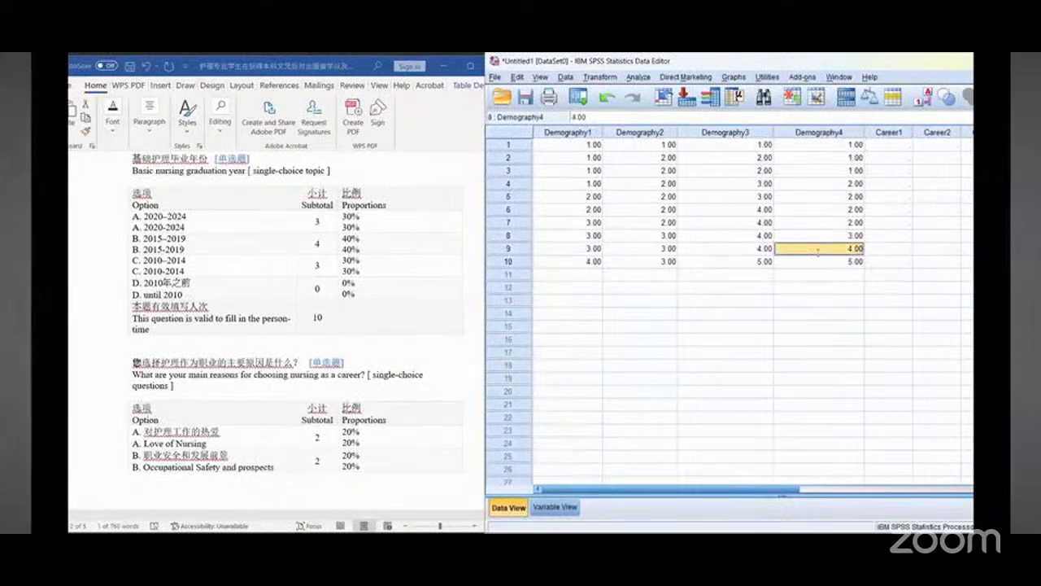
text(3)
click(820, 261)
text(3)
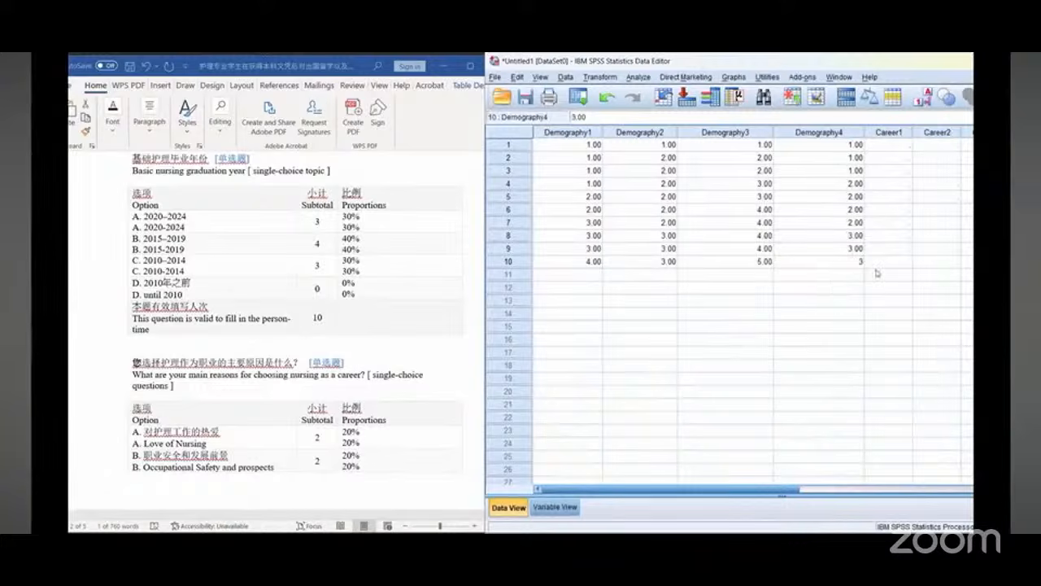
click(899, 147)
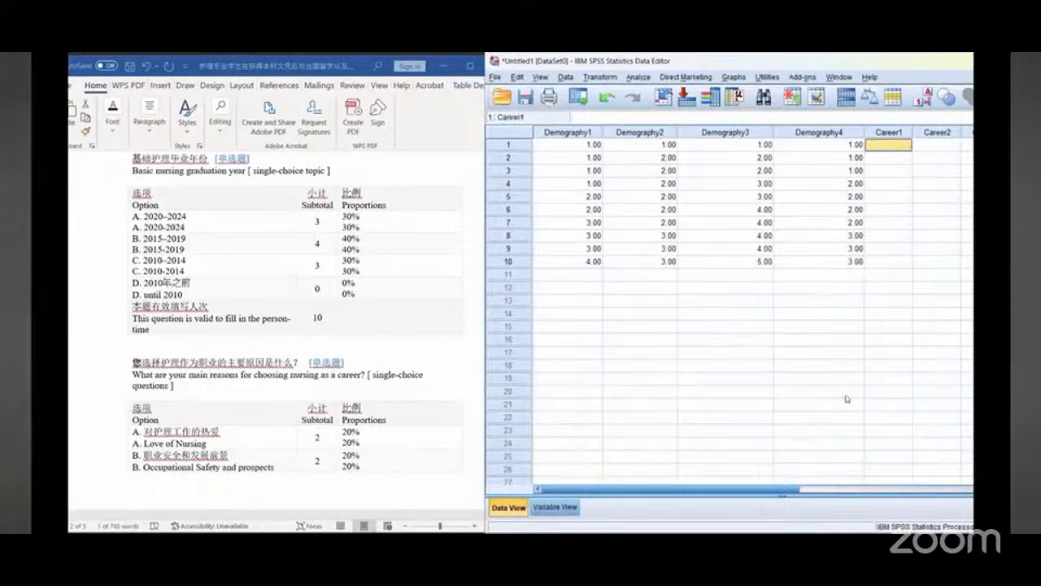
Step: Enter Career1 codes 1, 1, 2, 2, 3, 3, 3, 3, 3, 4 for cases 1 to 10, following the reasons-for-choosing-nursing question
drag(781, 489, 889, 491)
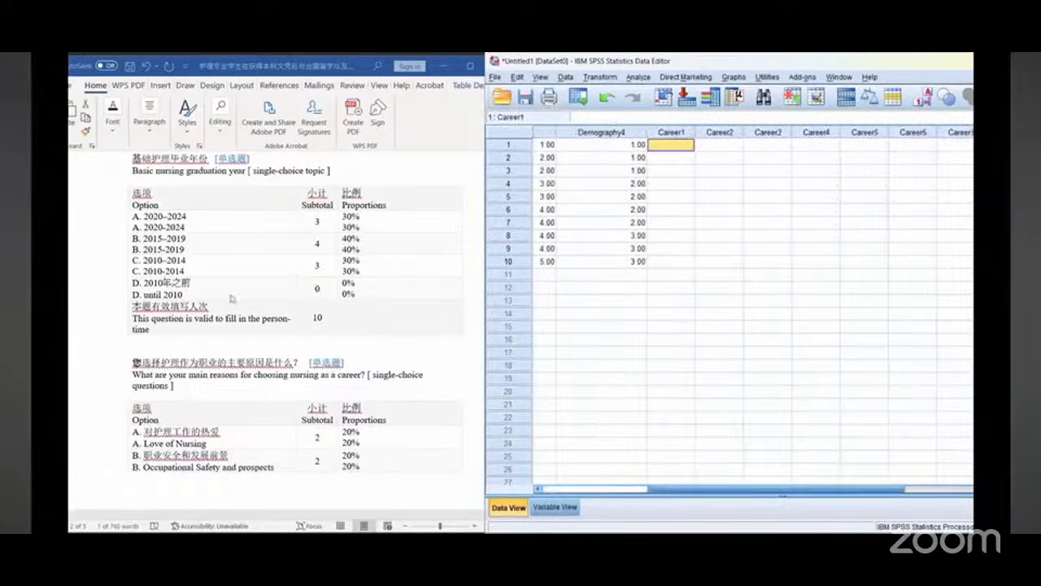
scroll(263, 281, down, 5)
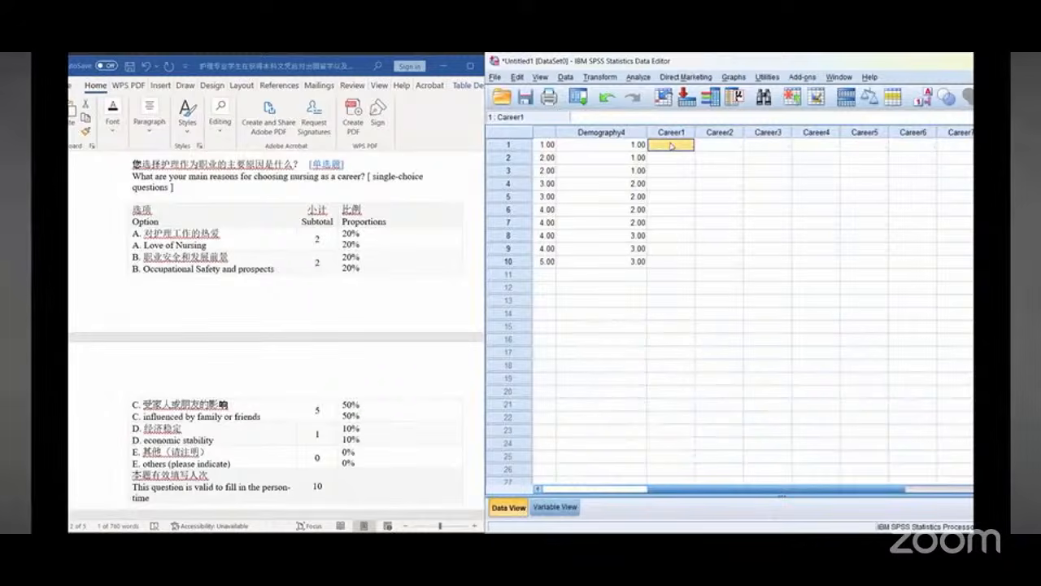
scroll(237, 325, down, 1)
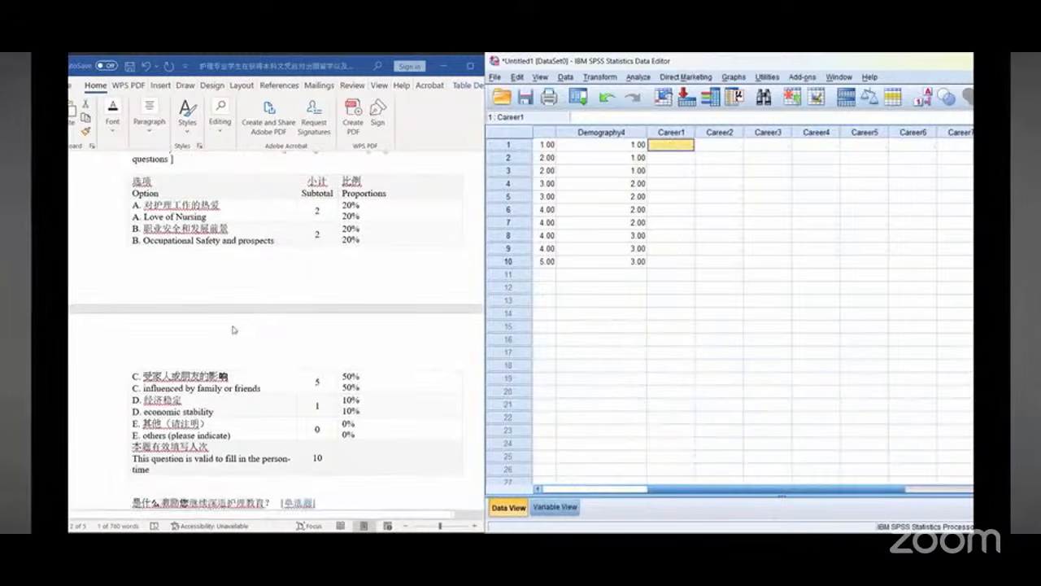
scroll(238, 325, up, 1)
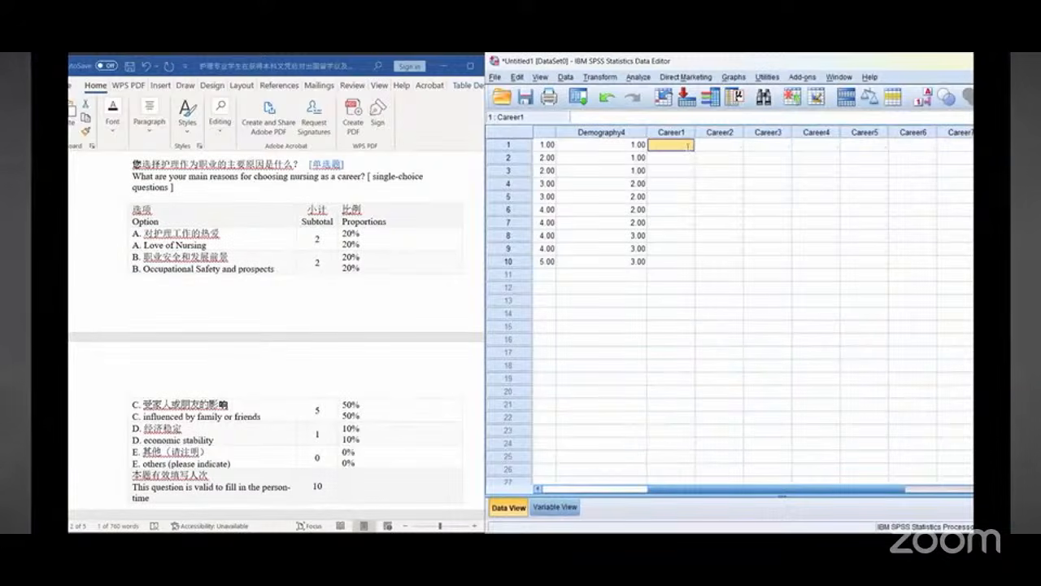
text(1)
key(Return)
text(1)
key(Return)
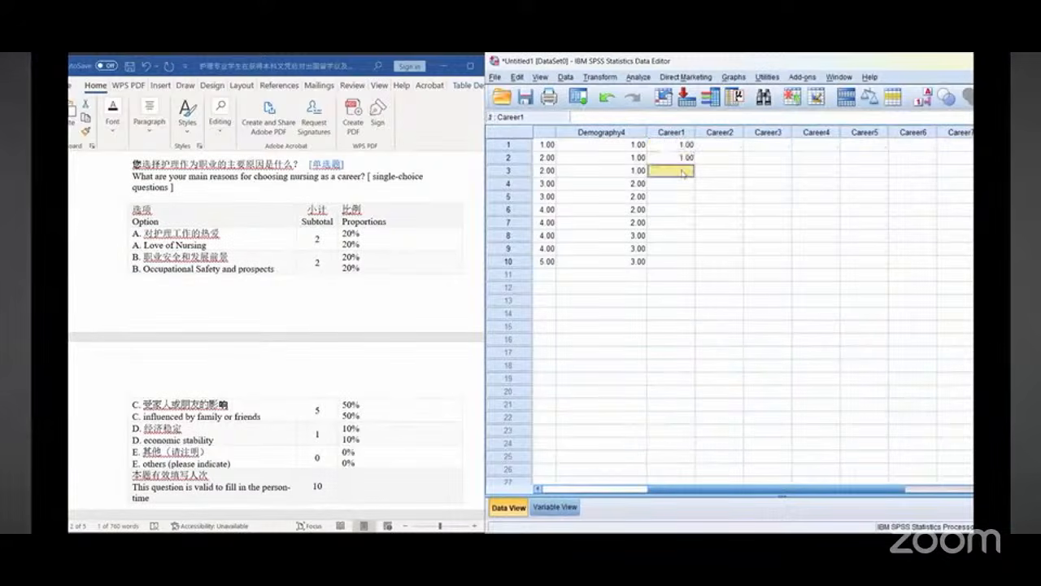
text(2)
key(Return)
text(2)
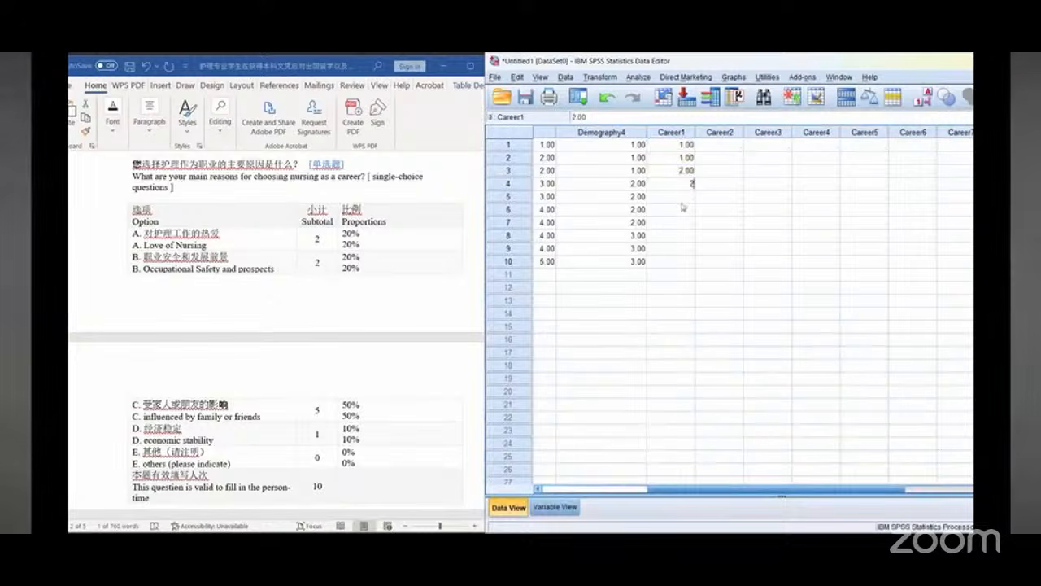
key(Return)
text(3)
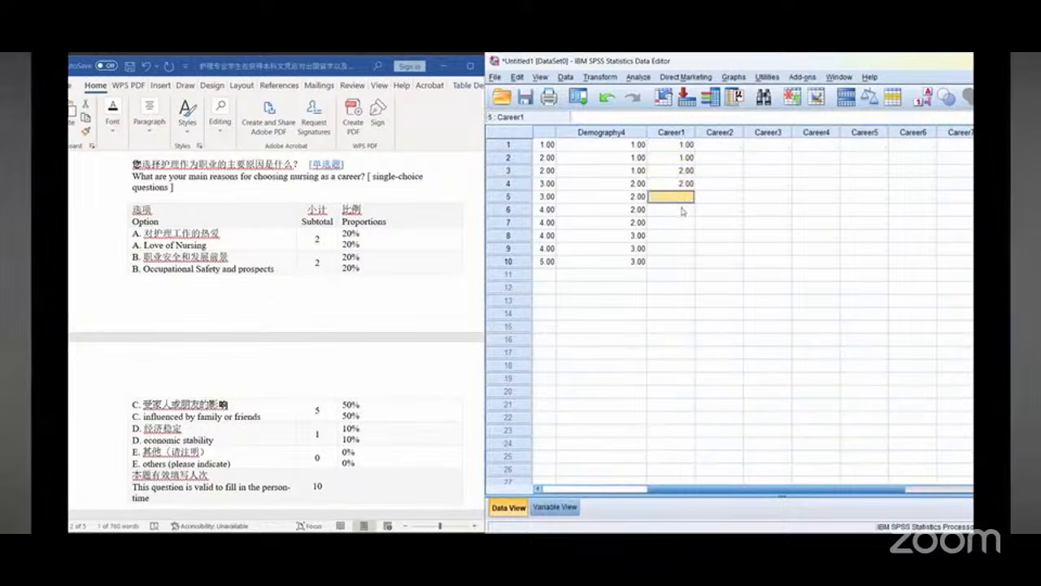
key(Return)
text(3)
key(Return)
text(3)
key(Return)
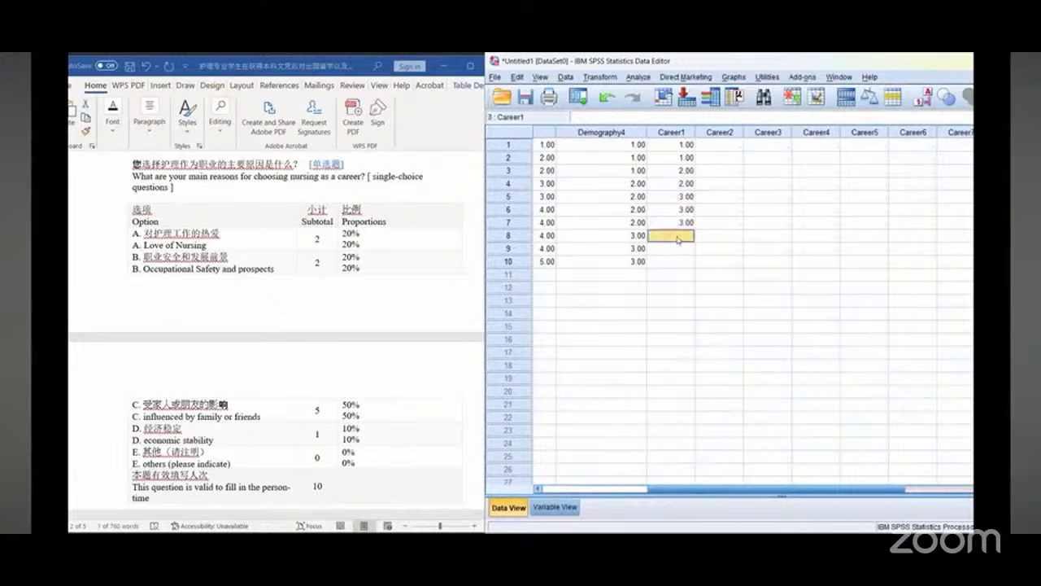
text(3)
key(Return)
text(3)
key(Return)
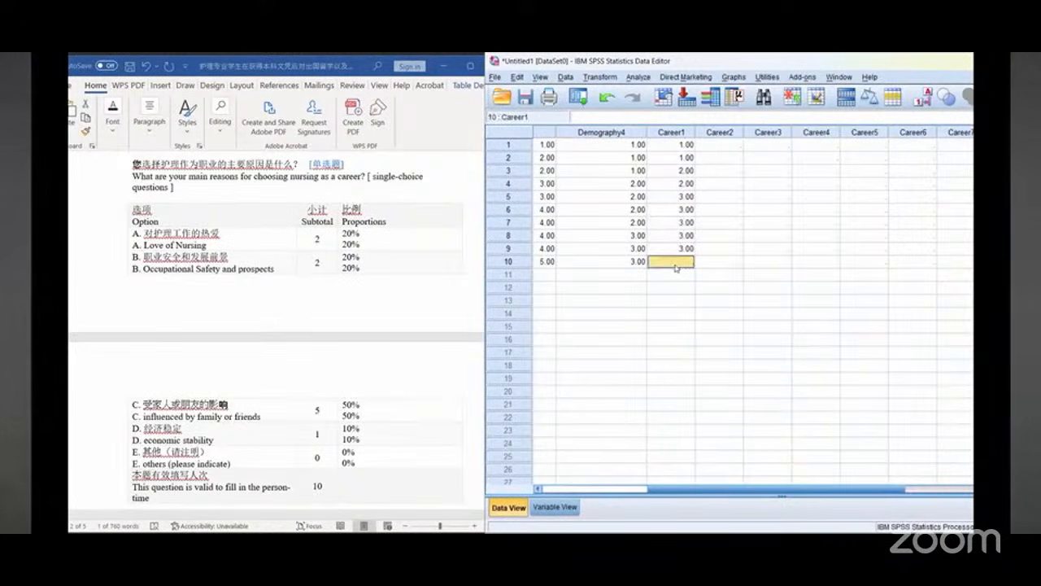
text(4)
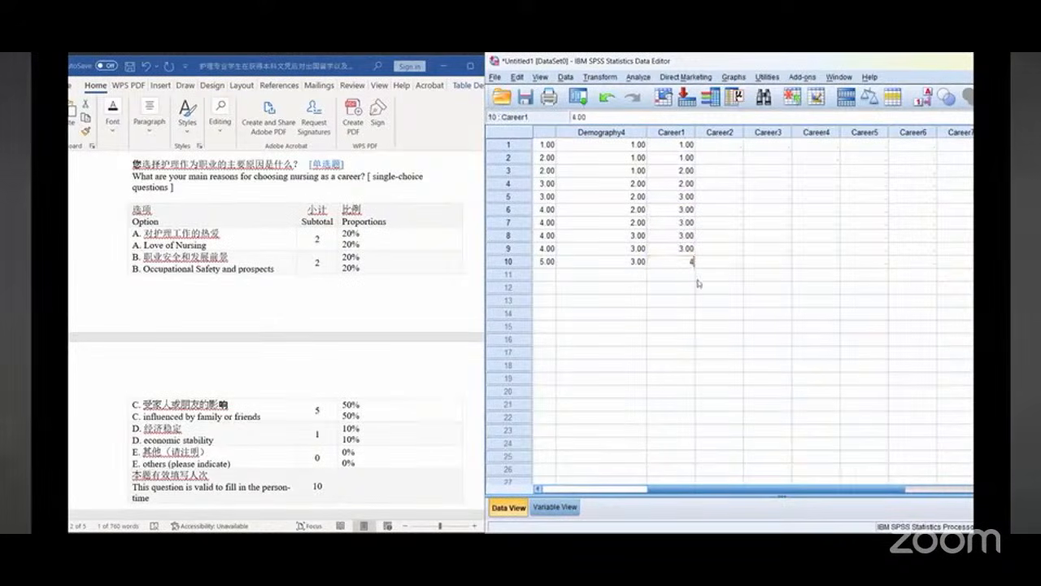
Step: Enter Career2 codes 1, 2, 2, 2, 3, 3, 3, 3, 4, 5 for cases 1 to 10, following the further-education motivation question
click(733, 156)
click(719, 145)
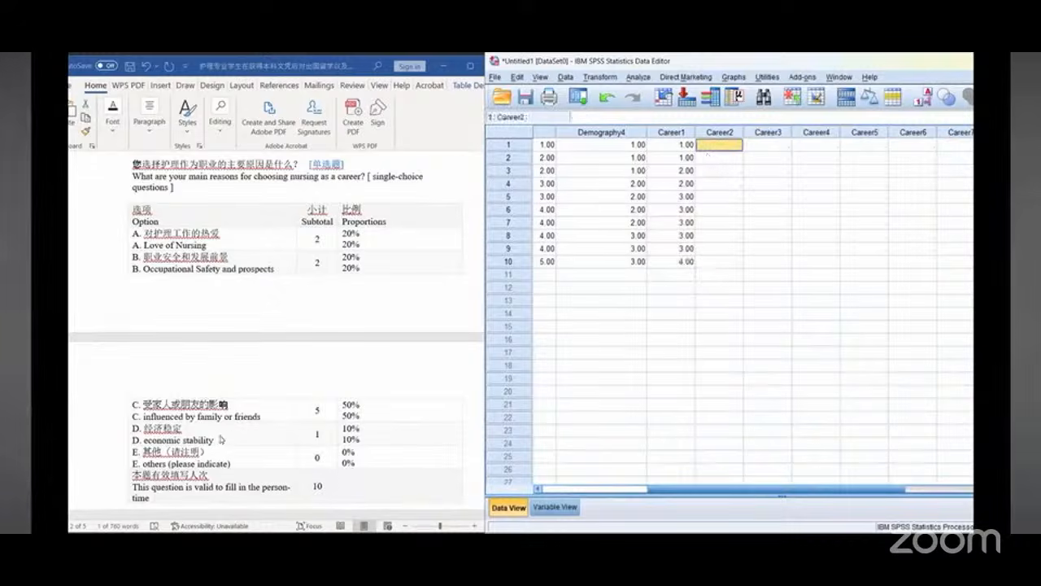
scroll(264, 392, down, 5)
scroll(264, 391, down, 3)
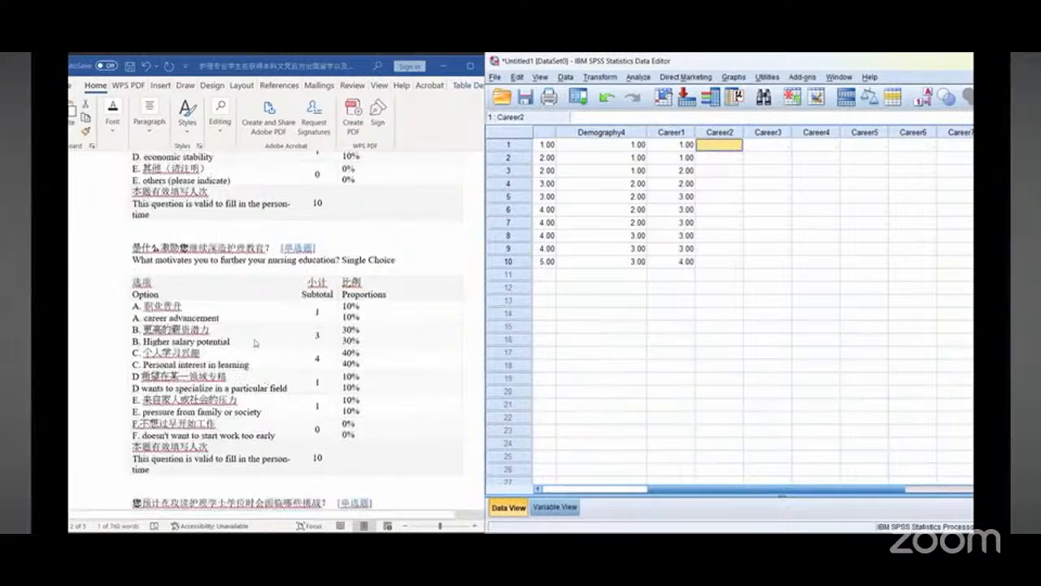
scroll(257, 340, down, 2)
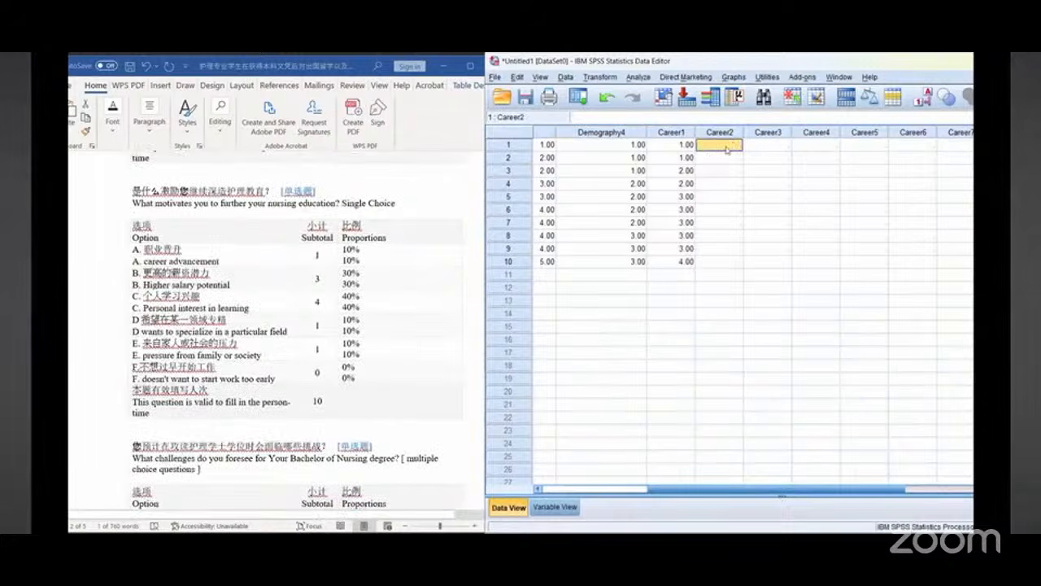
text(1)
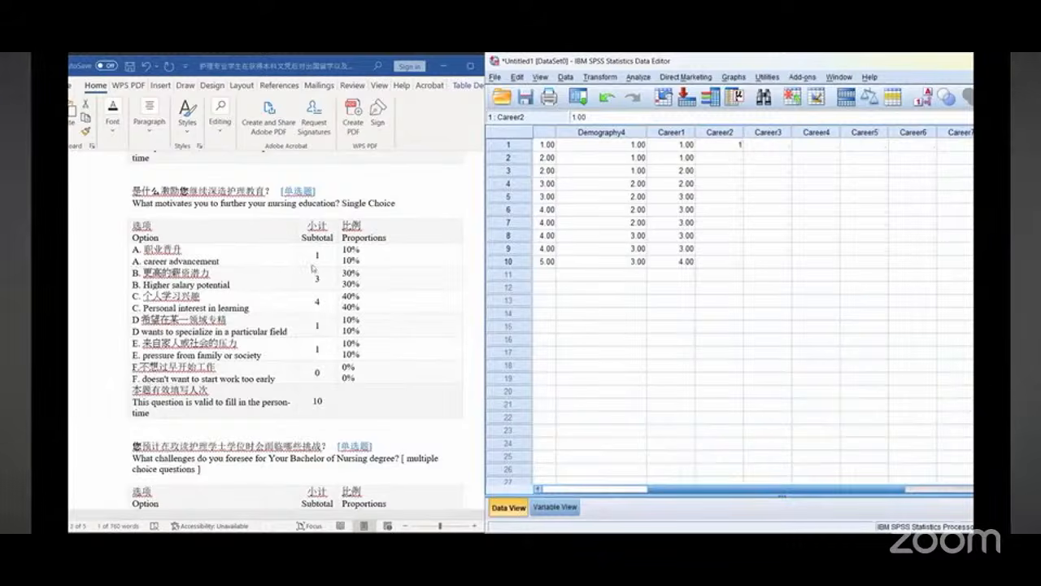
click(719, 158)
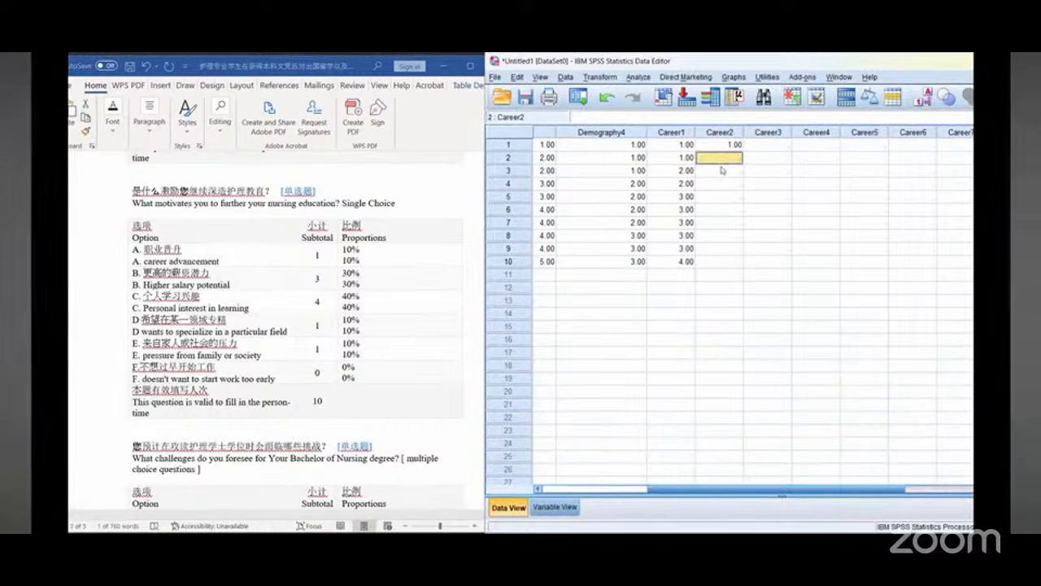
text(2)
key(Return)
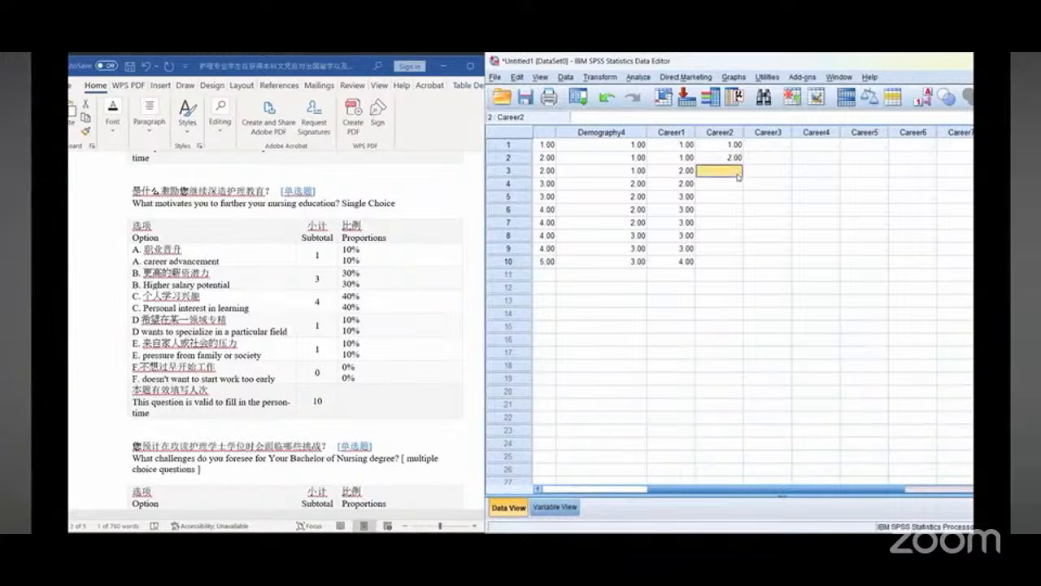
text(2)
key(Return)
text(2)
key(Return)
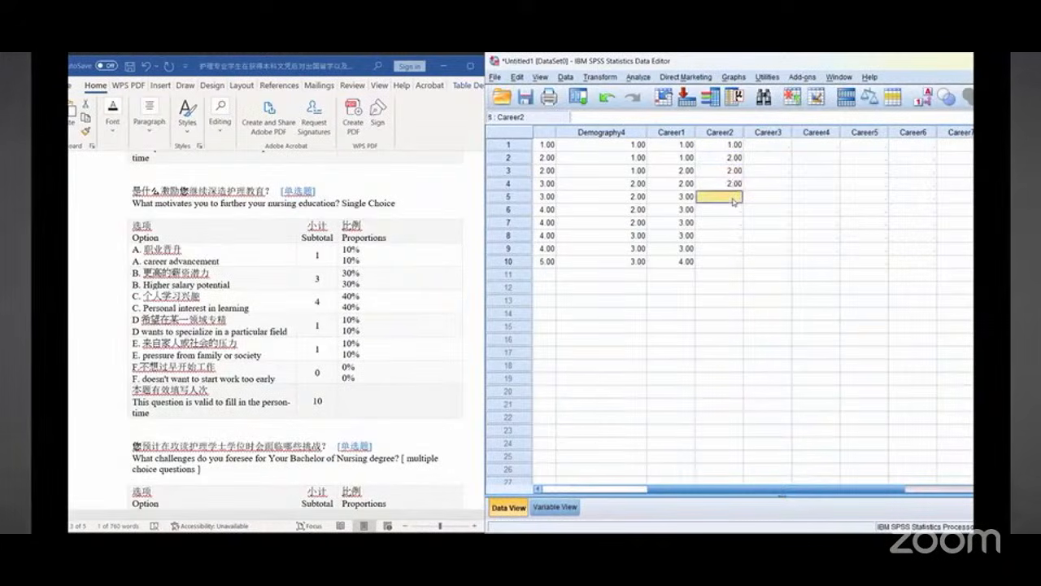
text(3)
key(Return)
text(3)
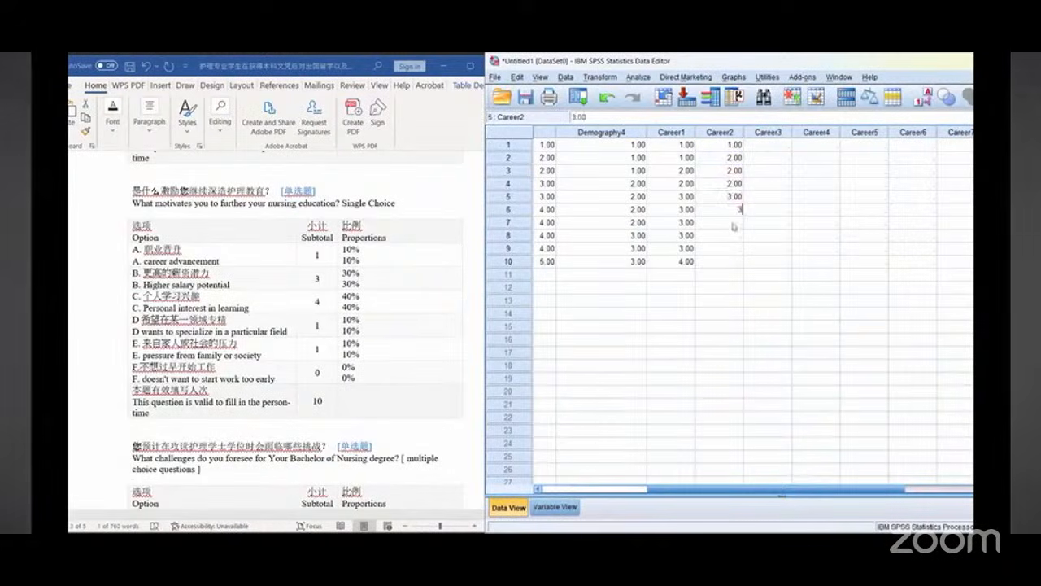
key(Return)
text(3)
key(Return)
text(3)
key(Return)
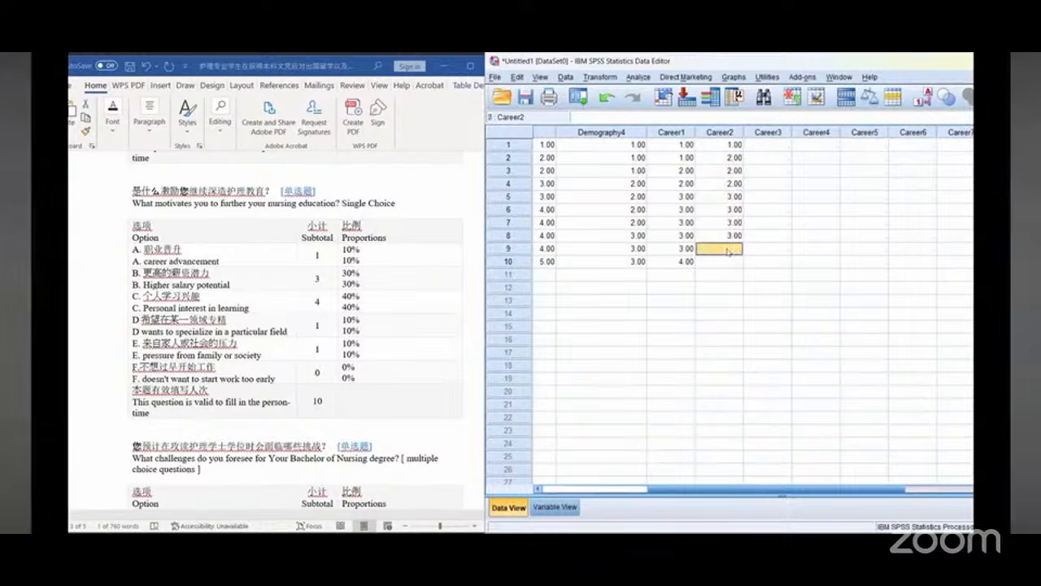
text(4)
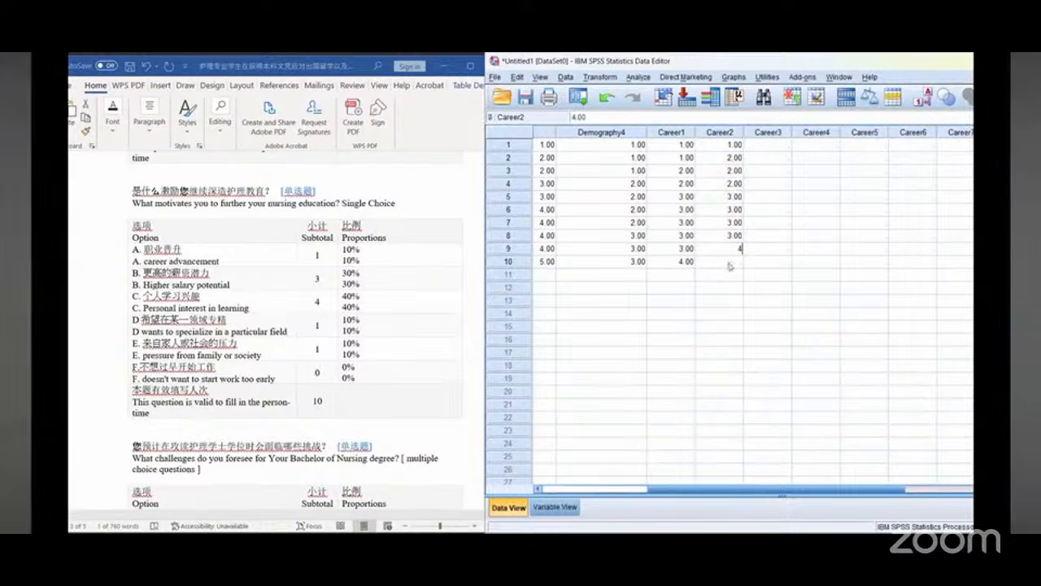
key(Return)
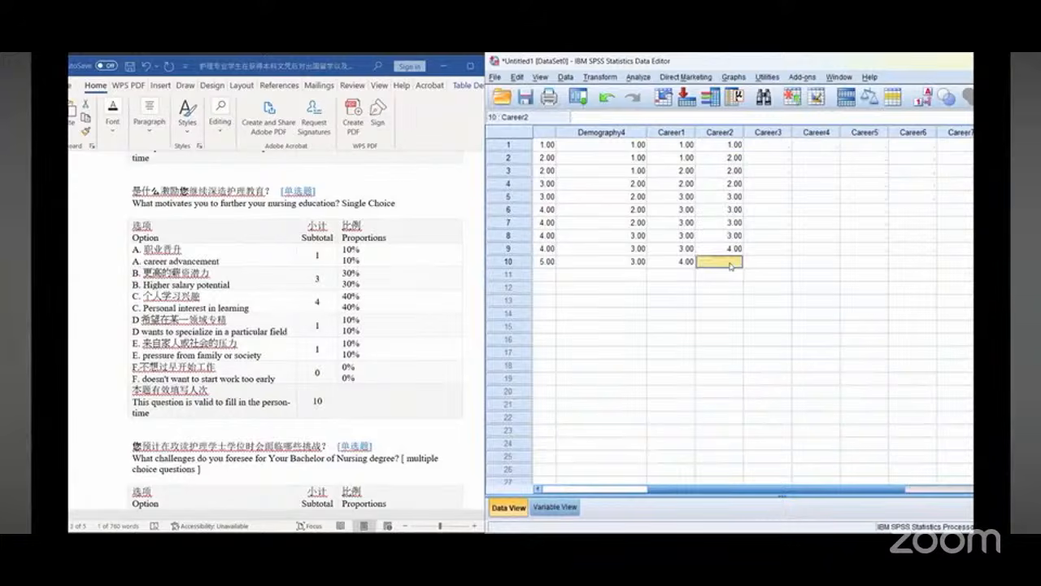
text(5)
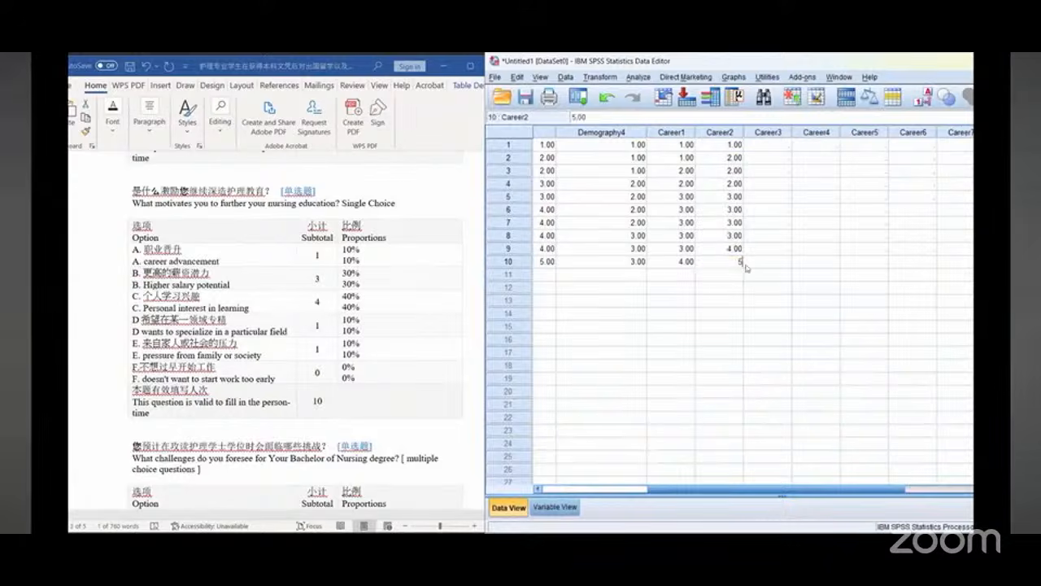
Step: Enter Career3 codes 1, 2, 3, 3, 3, 3, 3, 4, 4, 4 for cases 1 to 10, following the expected-challenges question
click(778, 149)
scroll(385, 350, down, 5)
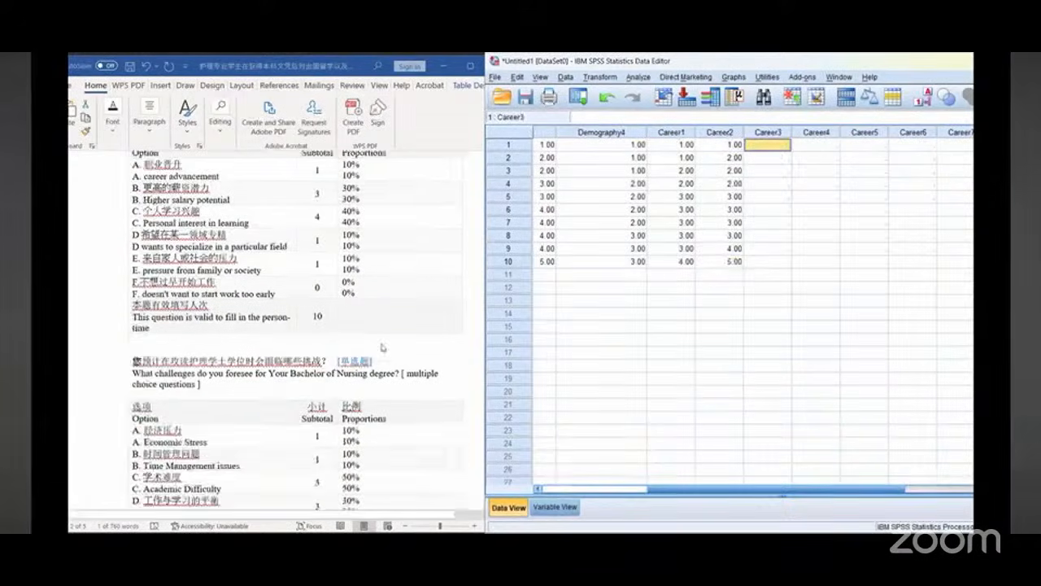
scroll(386, 350, down, 1)
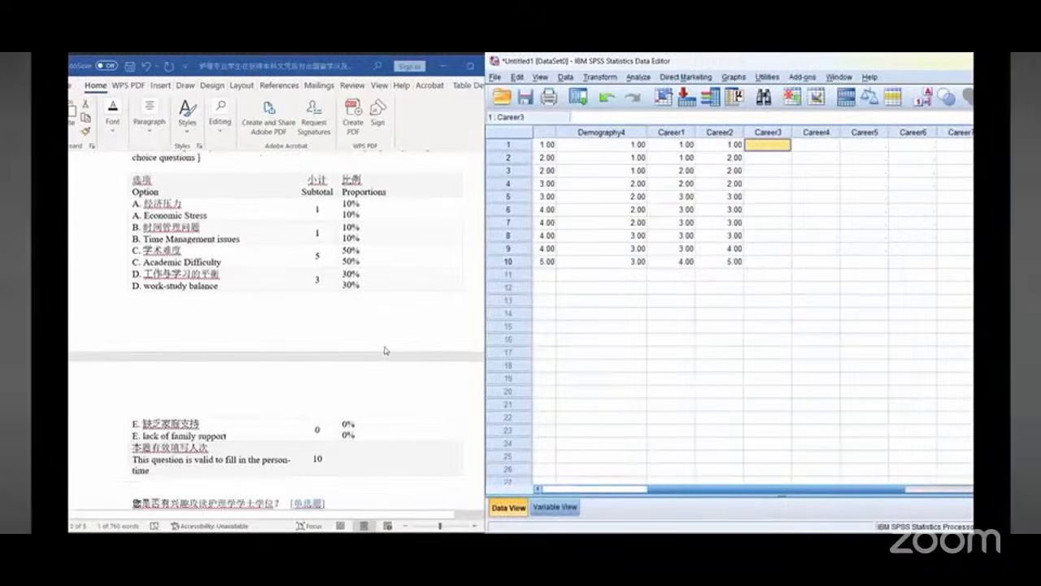
scroll(377, 298, up, 1)
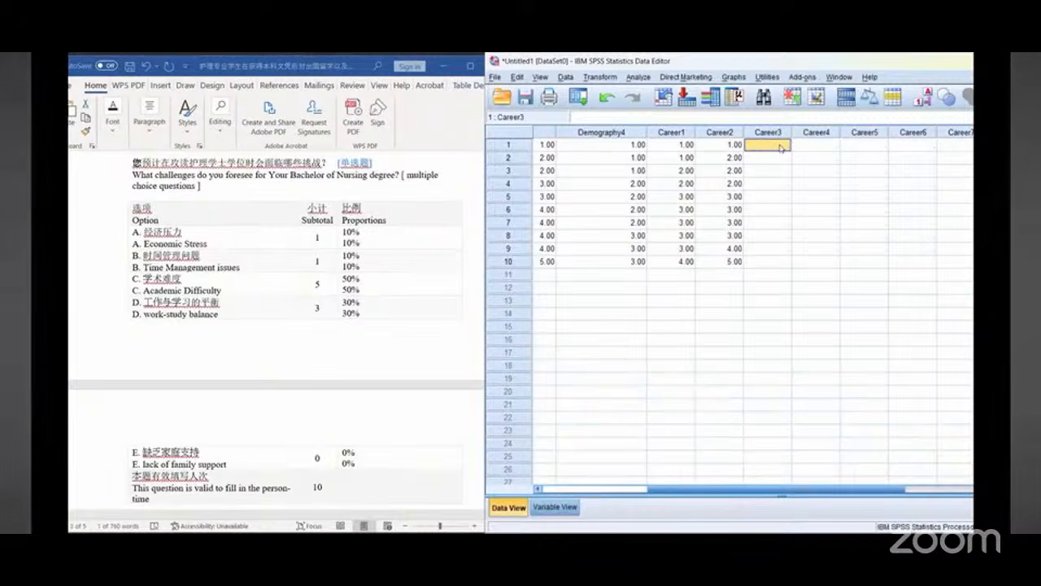
text(1)
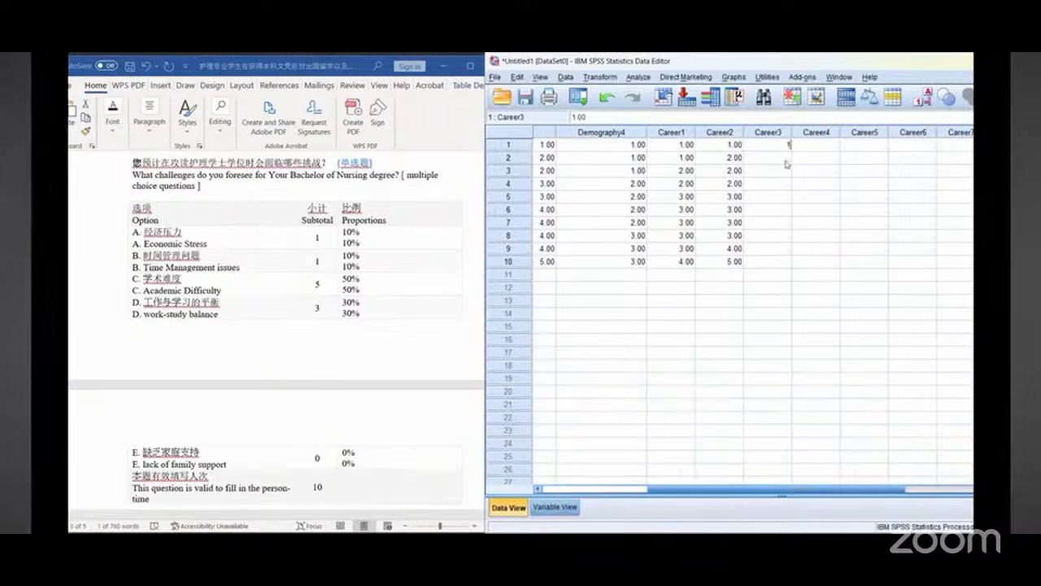
click(785, 163)
text(2)
key(Return)
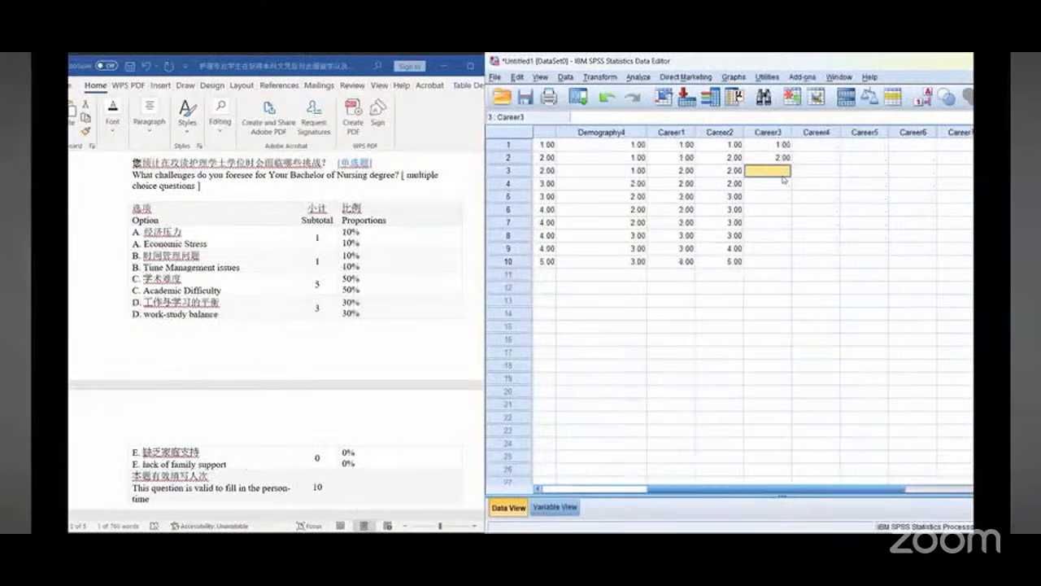
text(3)
key(Return)
text(3)
key(Return)
text(3)
key(Return)
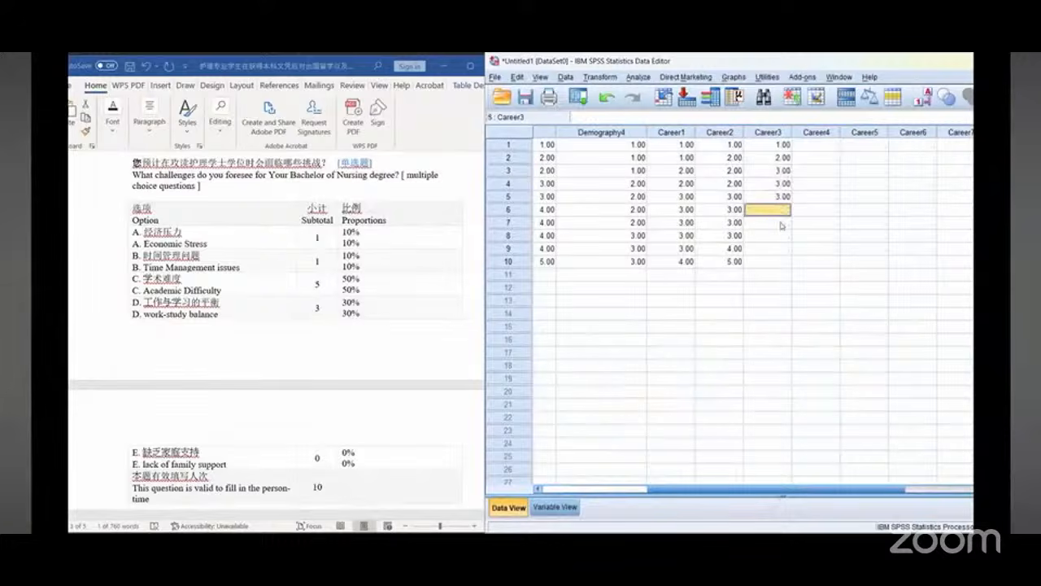
text(3)
key(Return)
text(3)
key(Return)
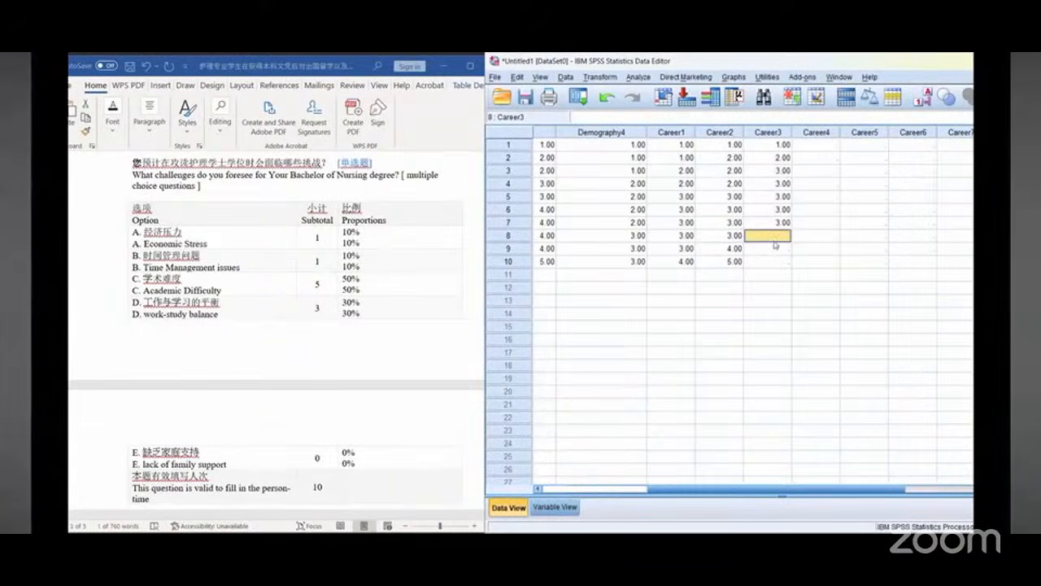
text(4)
key(Return)
text(4)
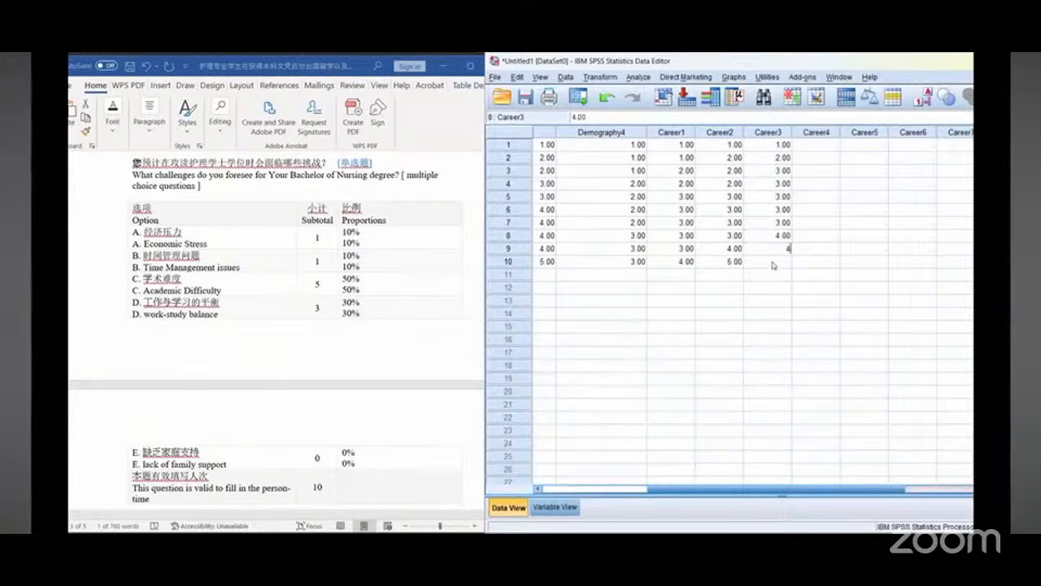
key(Return)
text(4)
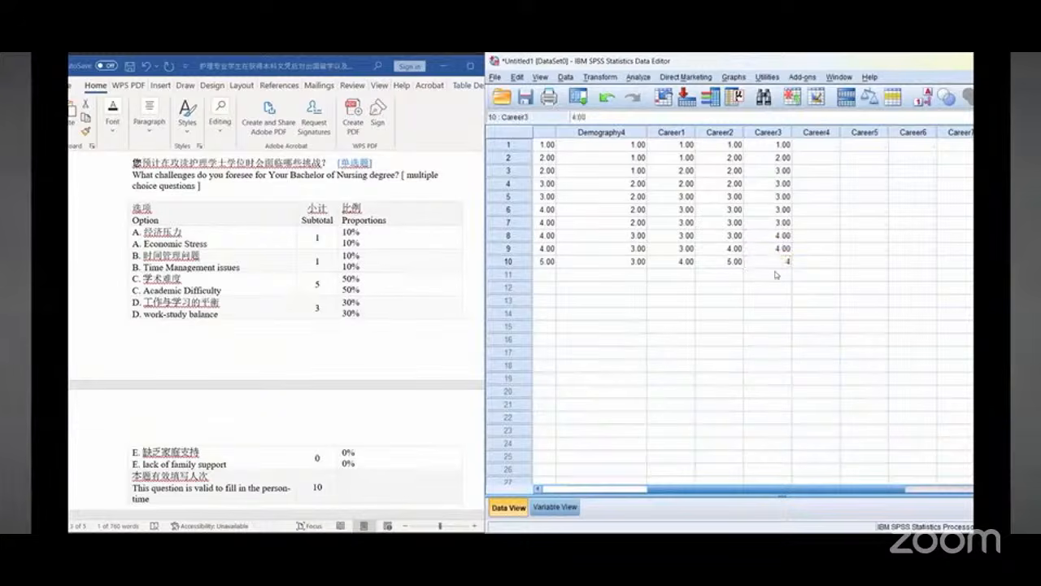
Step: Add value label 3 = "there is no definite plan" to Career4, copied from the document, and set its measure to Nominal
click(819, 147)
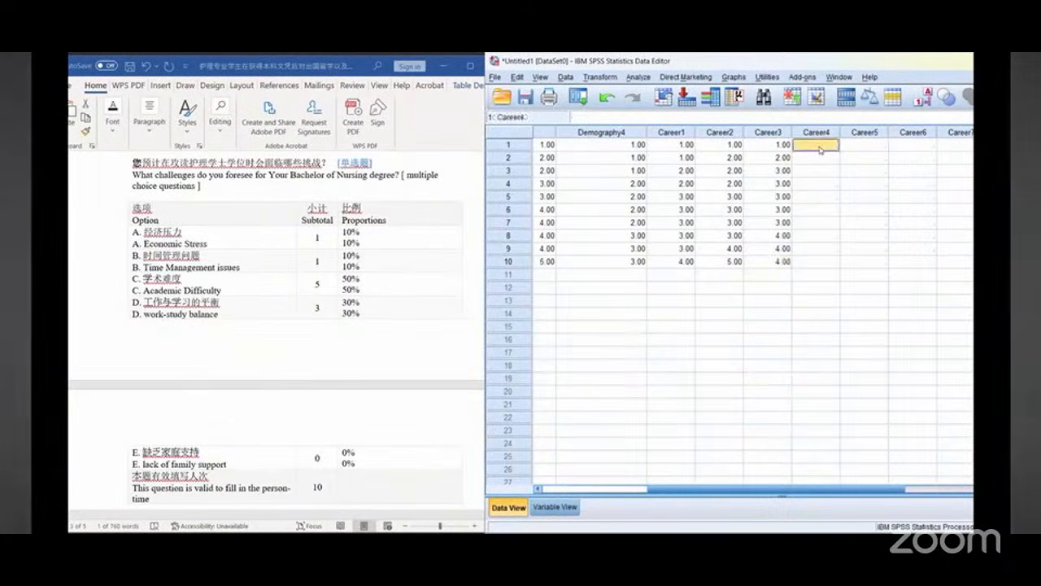
scroll(283, 321, down, 3)
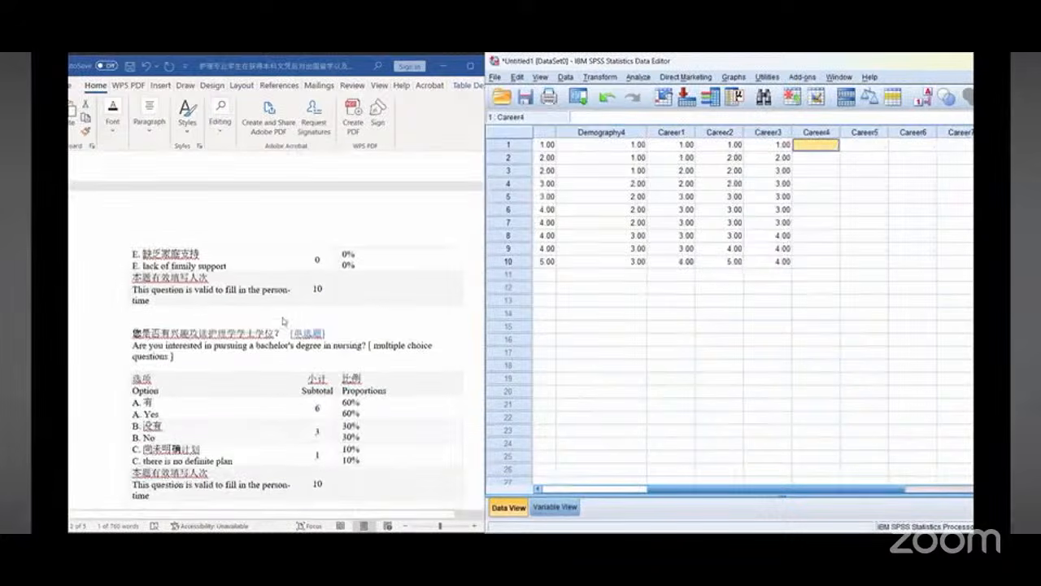
scroll(283, 321, down, 2)
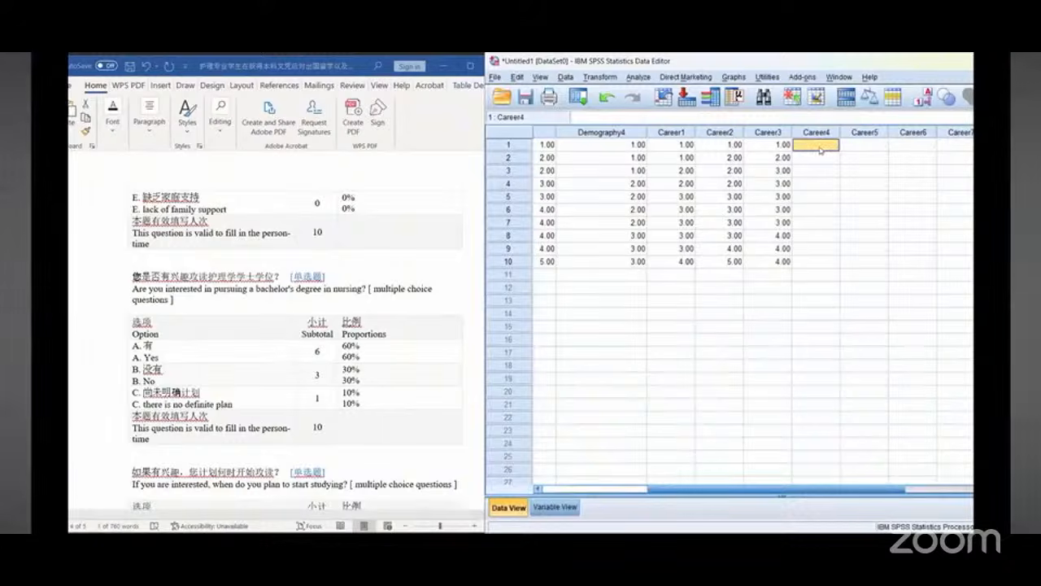
click(556, 507)
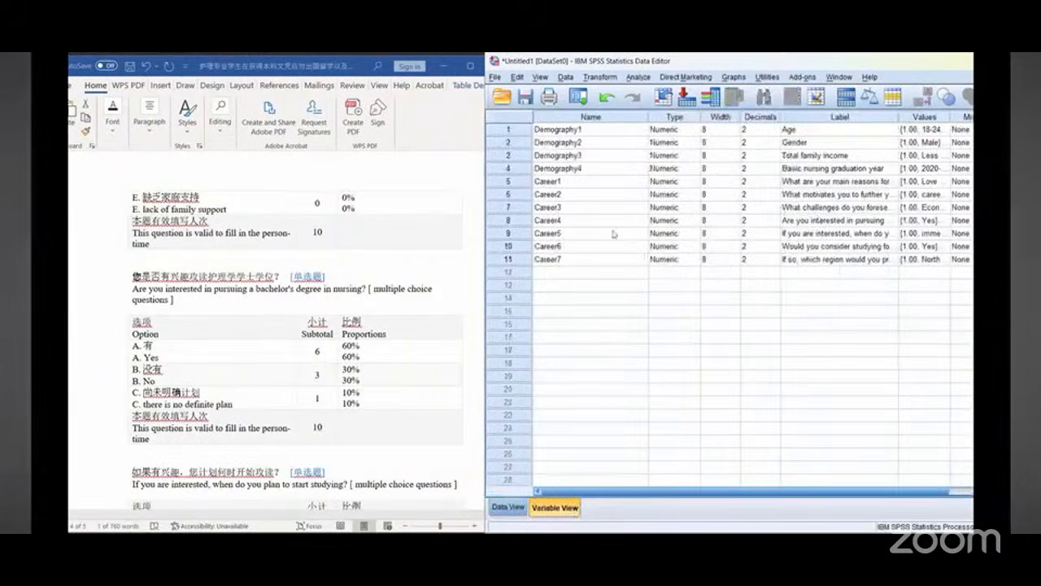
drag(690, 490, 927, 499)
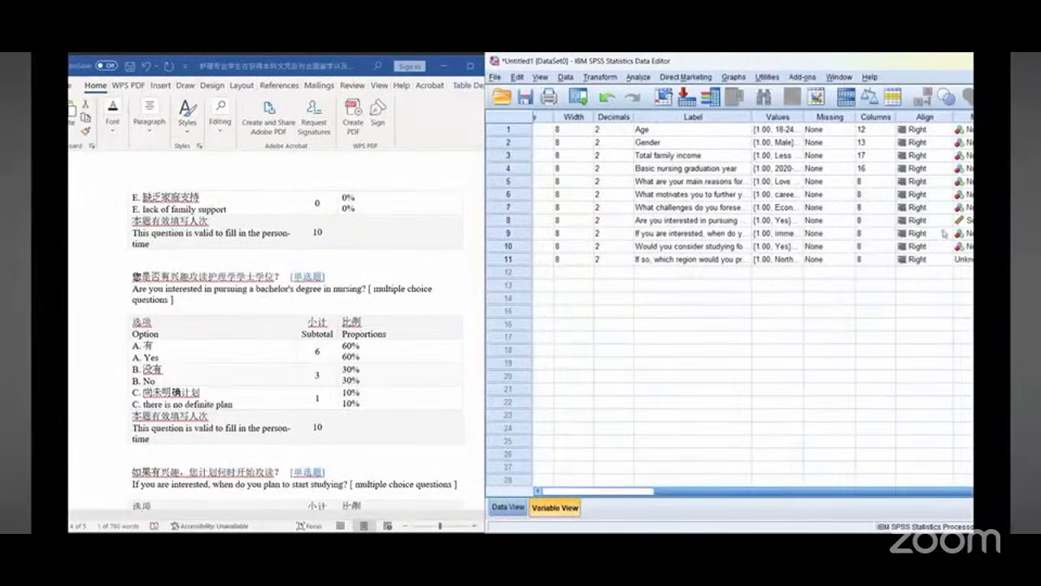
drag(783, 65, 746, 65)
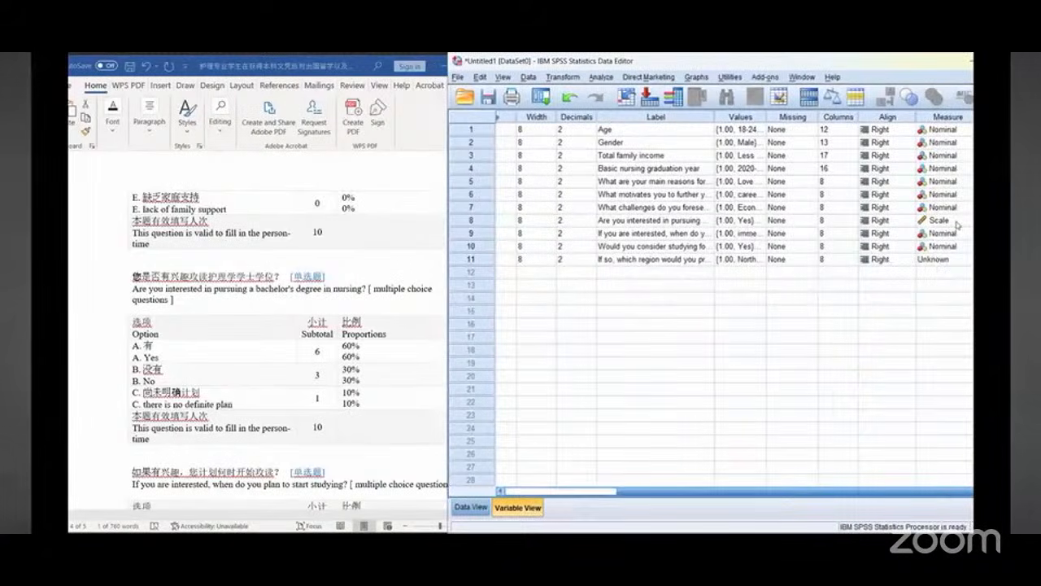
click(763, 221)
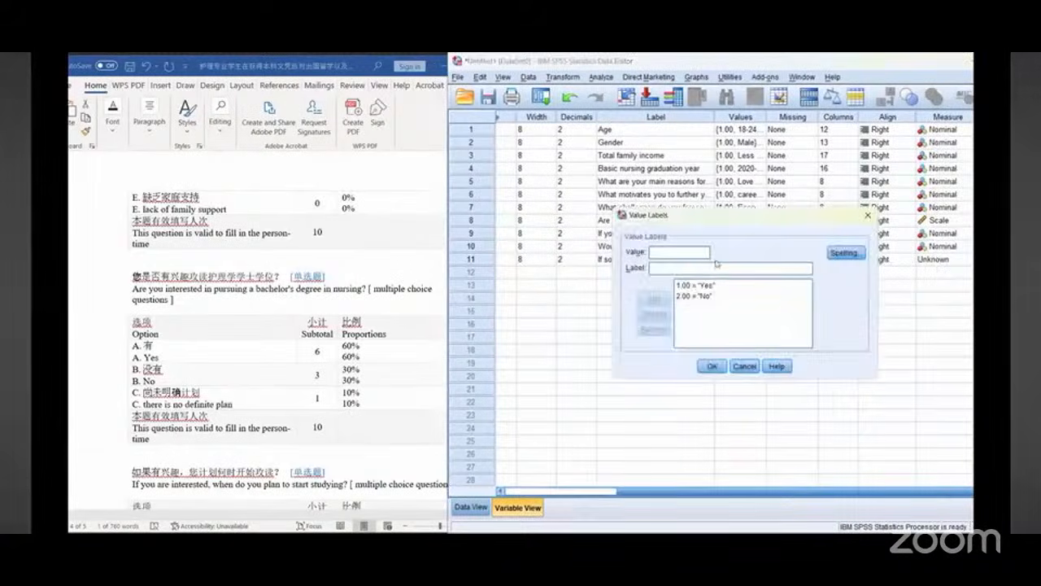
text(3)
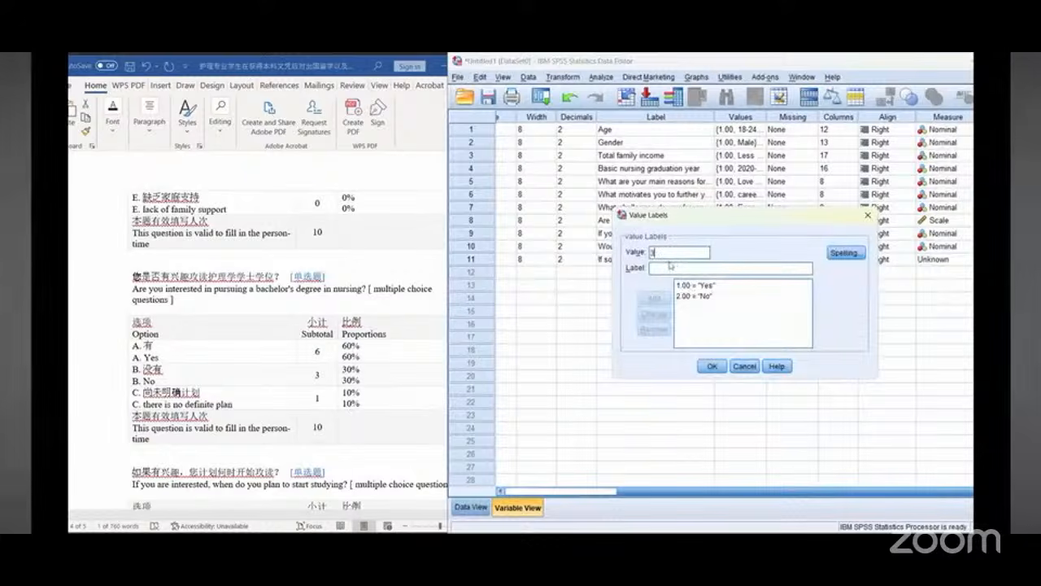
click(668, 268)
click(151, 404)
drag(146, 404, 214, 404)
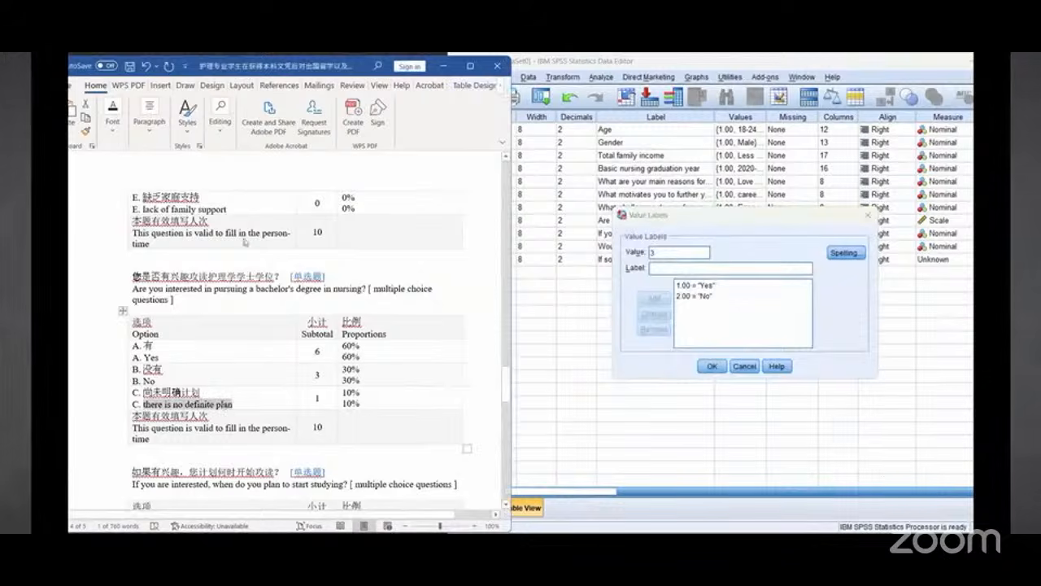
right_click(224, 405)
click(252, 163)
right_click(683, 268)
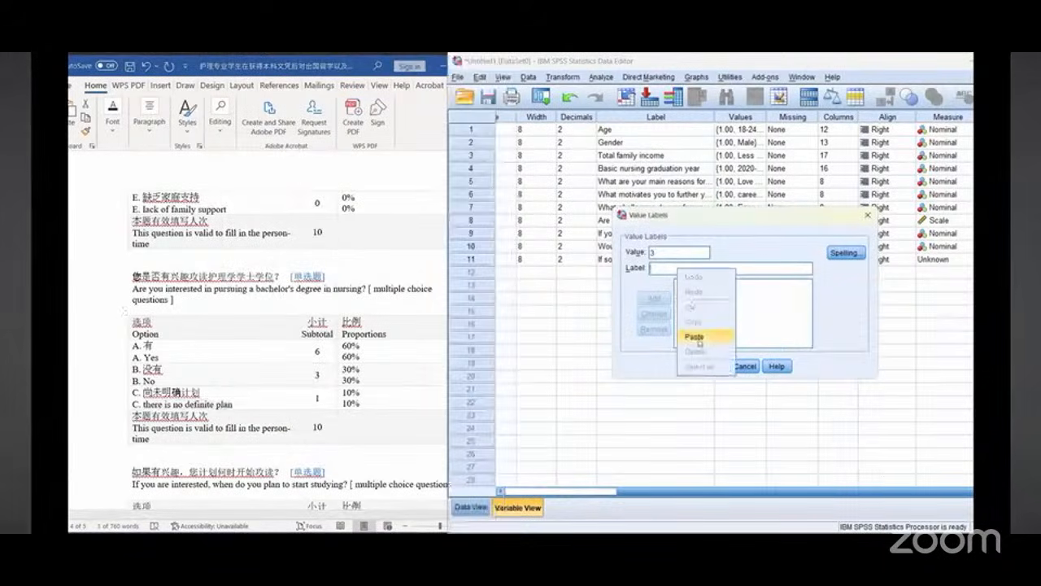
click(695, 333)
click(653, 297)
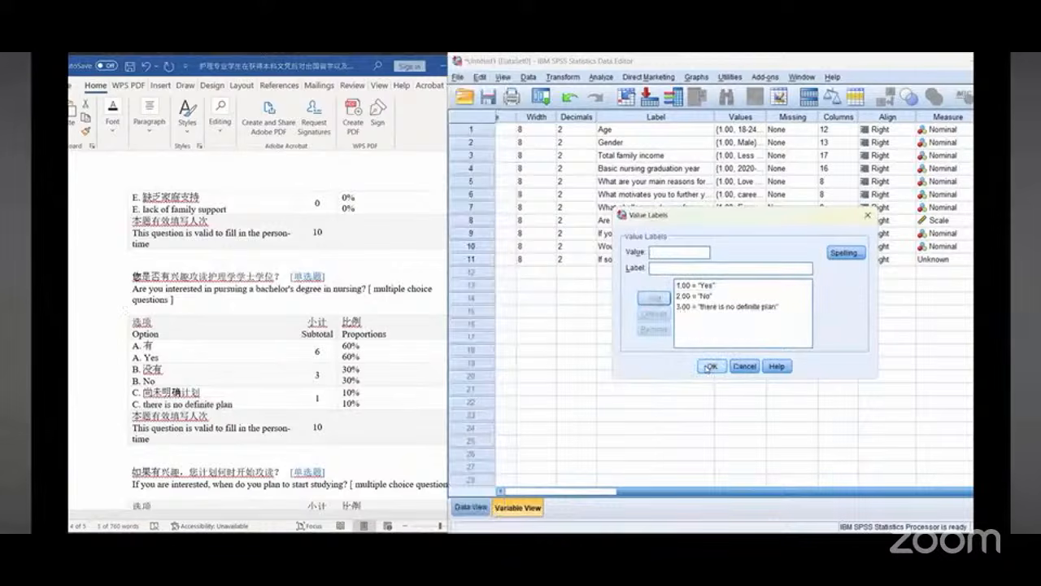
click(710, 366)
click(960, 224)
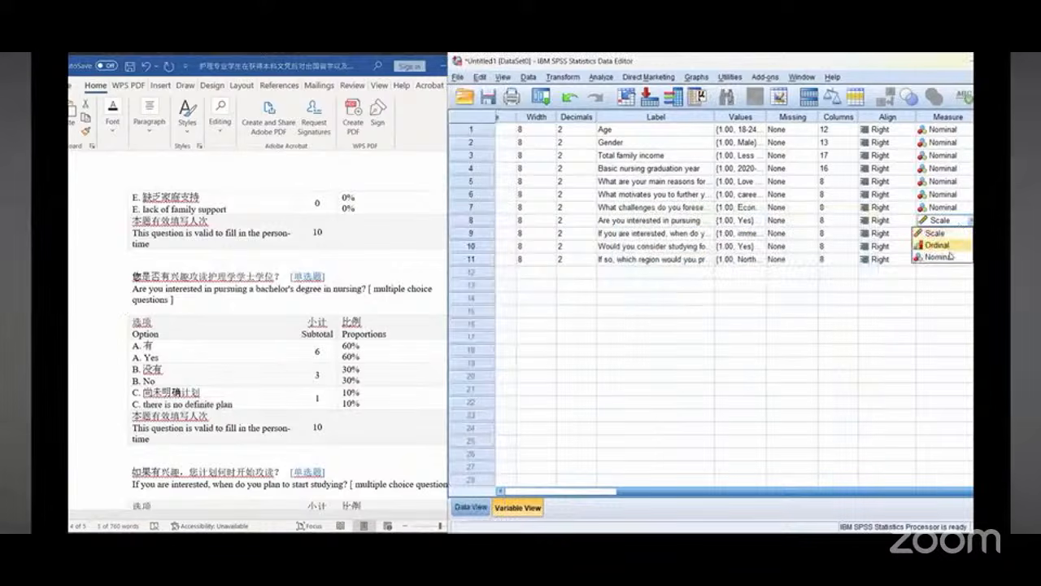
click(944, 258)
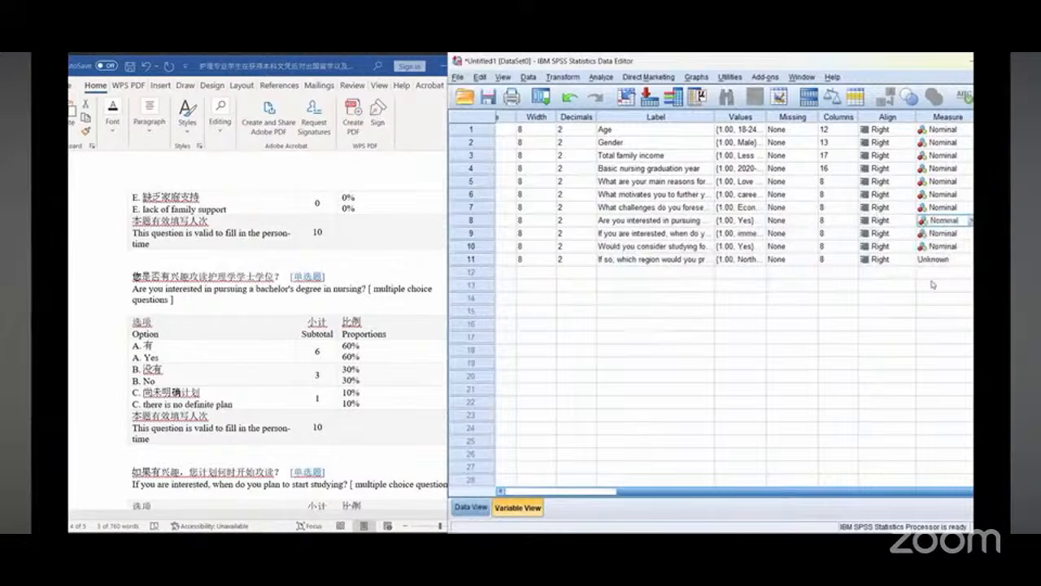
Step: Enter Career4 codes 1, 1, 1, 1, 1, 1, 2, 2, 2, 1 for cases 1 to 10, following the bachelor's-degree interest question
click(471, 507)
drag(680, 494, 768, 494)
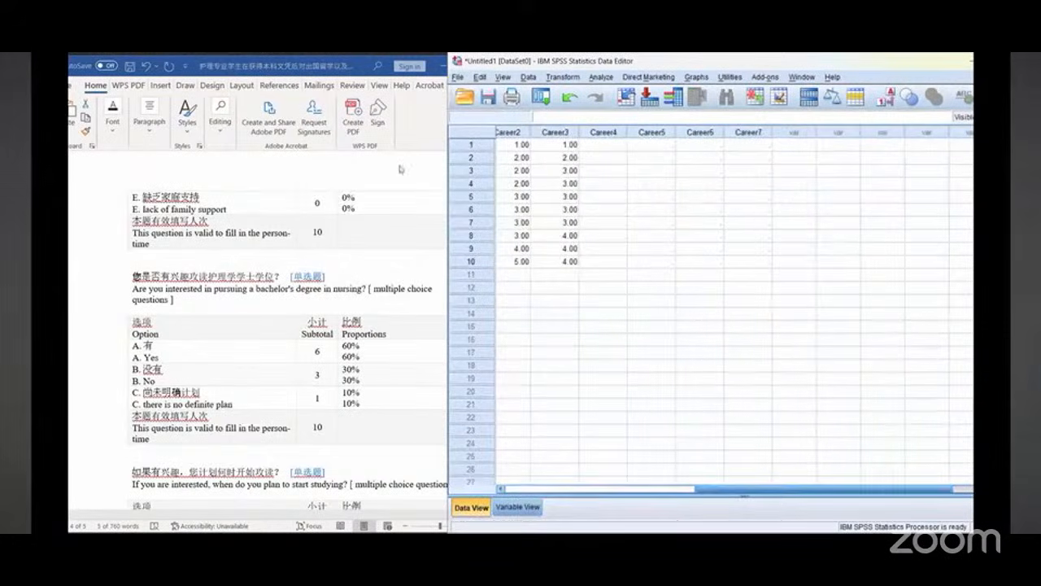
drag(144, 404, 233, 405)
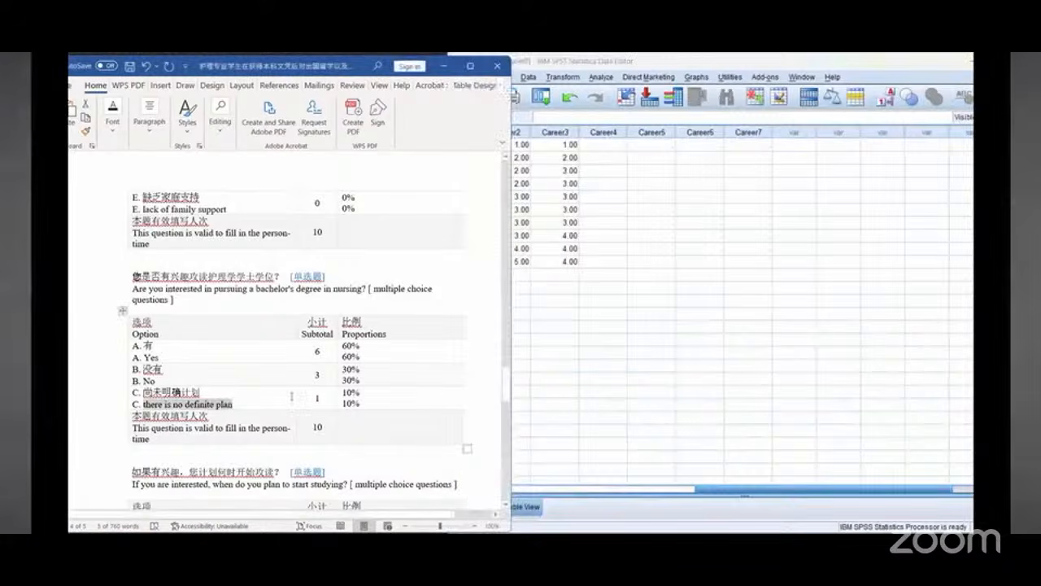
scroll(352, 332, down, 2)
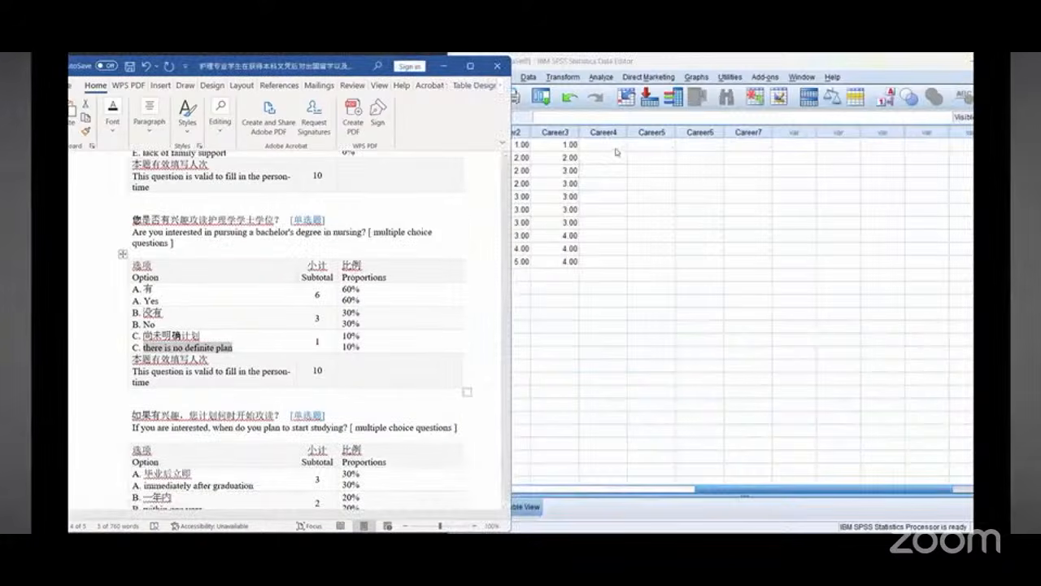
click(616, 151)
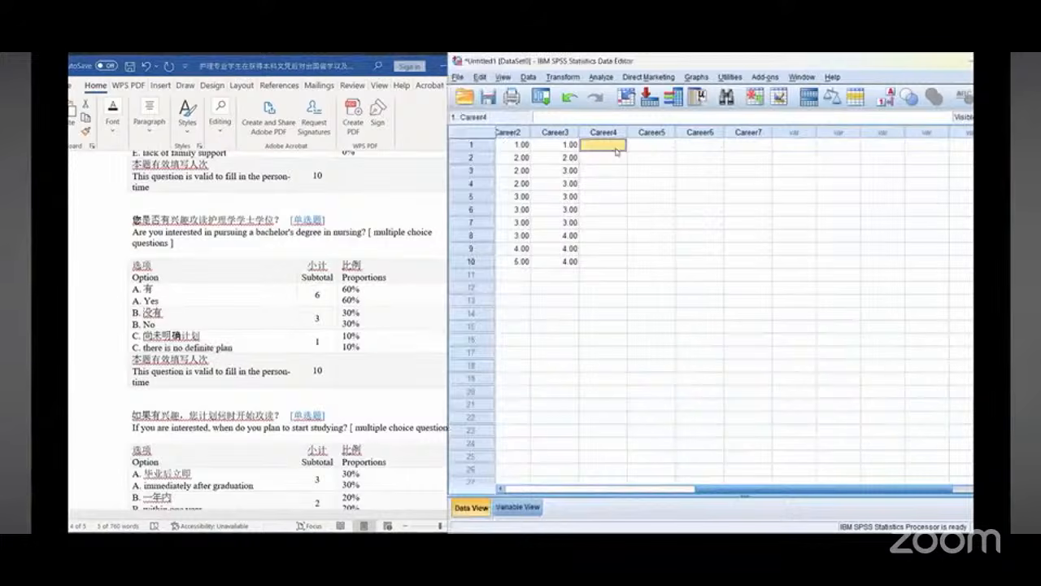
text(1)
key(Return)
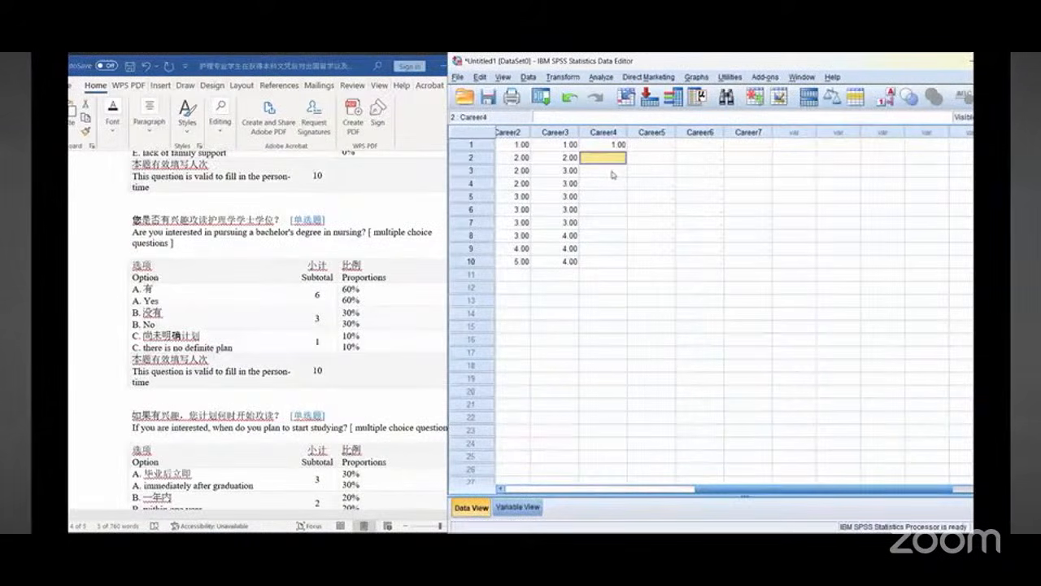
text(1)
key(Return)
text(1)
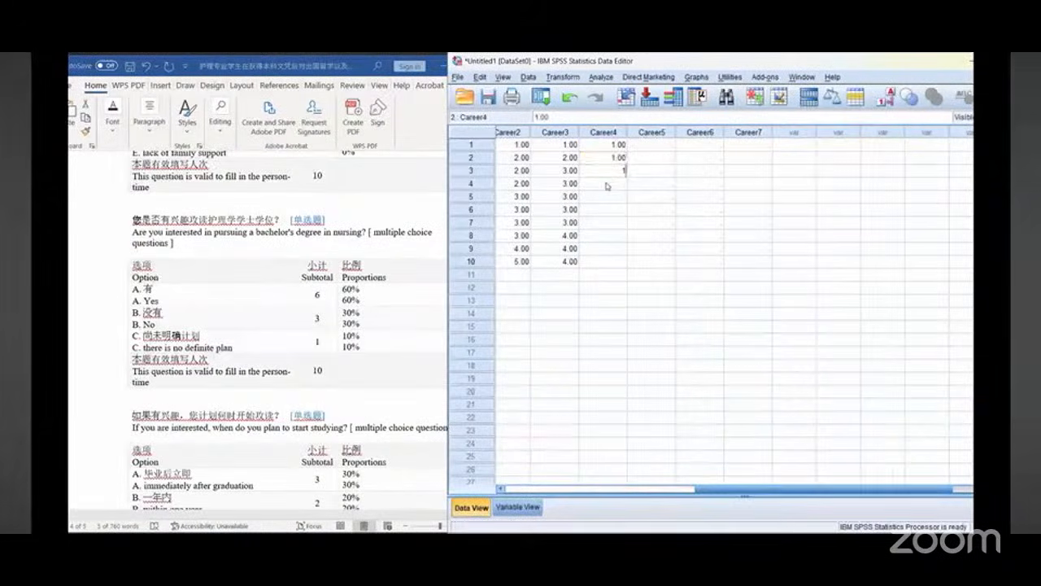
key(Return)
text(1)
key(Return)
text(1)
key(Return)
text(1)
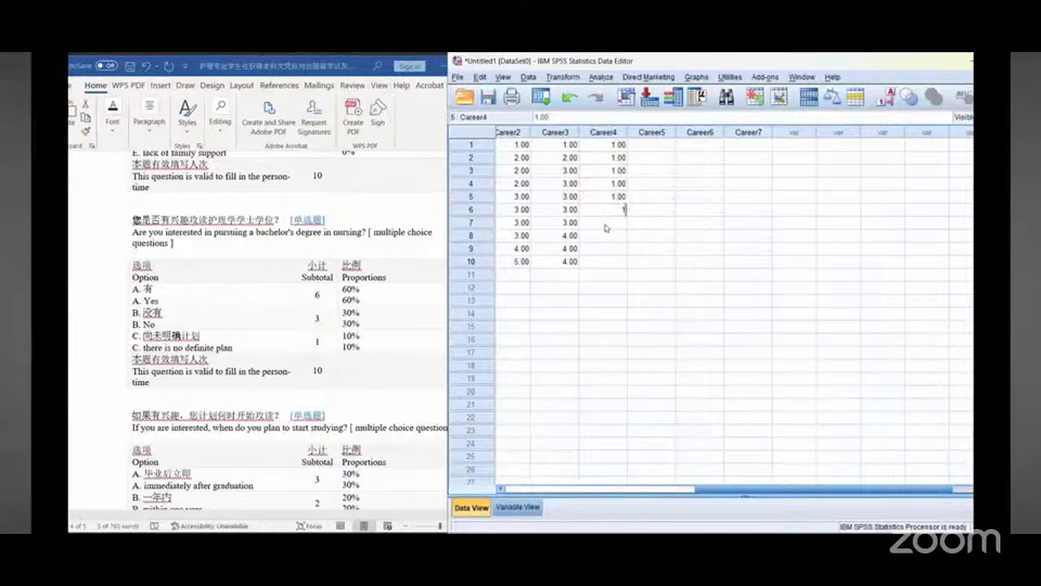
key(Return)
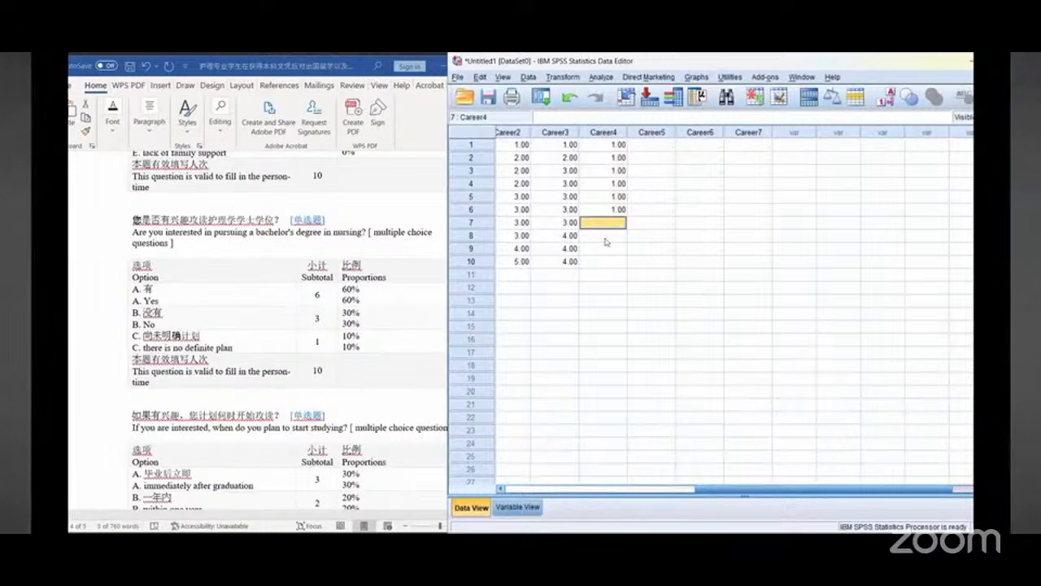
text(2)
key(Return)
text(2)
key(Return)
text(2)
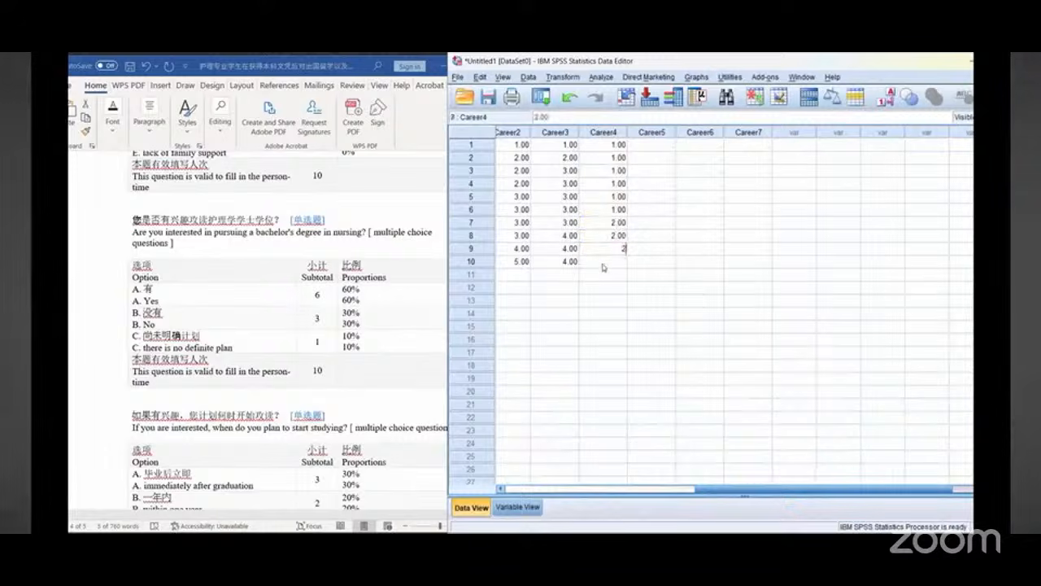
key(Return)
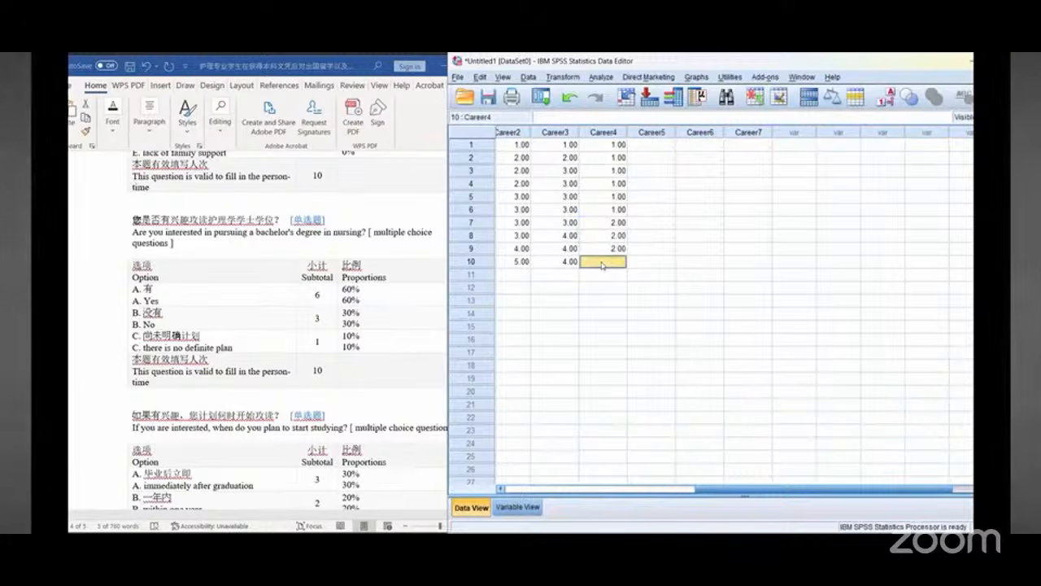
text(1)
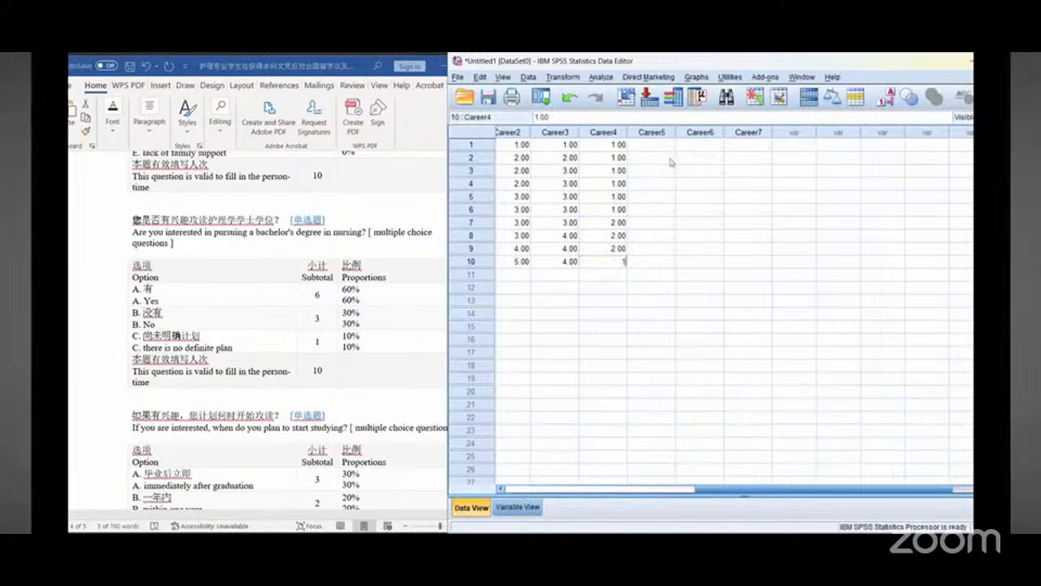
click(668, 149)
scroll(267, 364, down, 5)
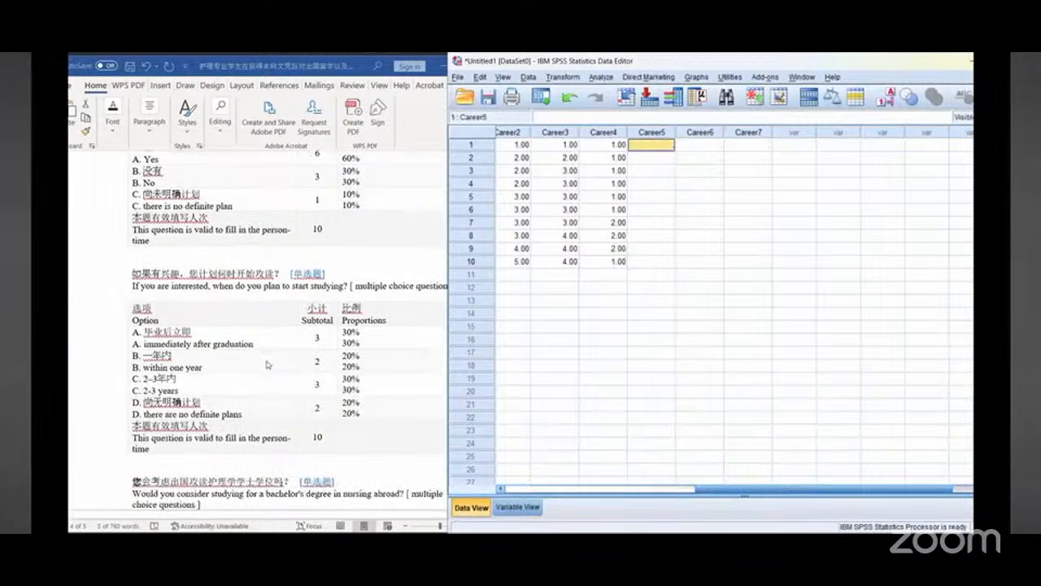
scroll(270, 351, down, 1)
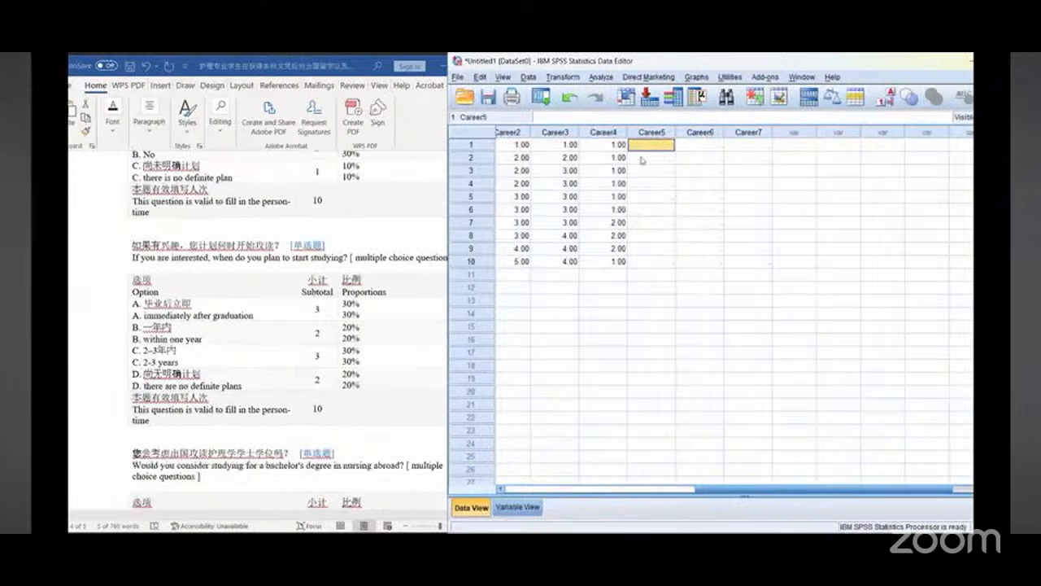
Step: Enter Career5 codes 1, 1, 1, 2, 2, 3, 3, 3, 4, 4 for cases 1 to 10, following the when-to-start-studying question
text(1)
key(Return)
text(1)
key(Return)
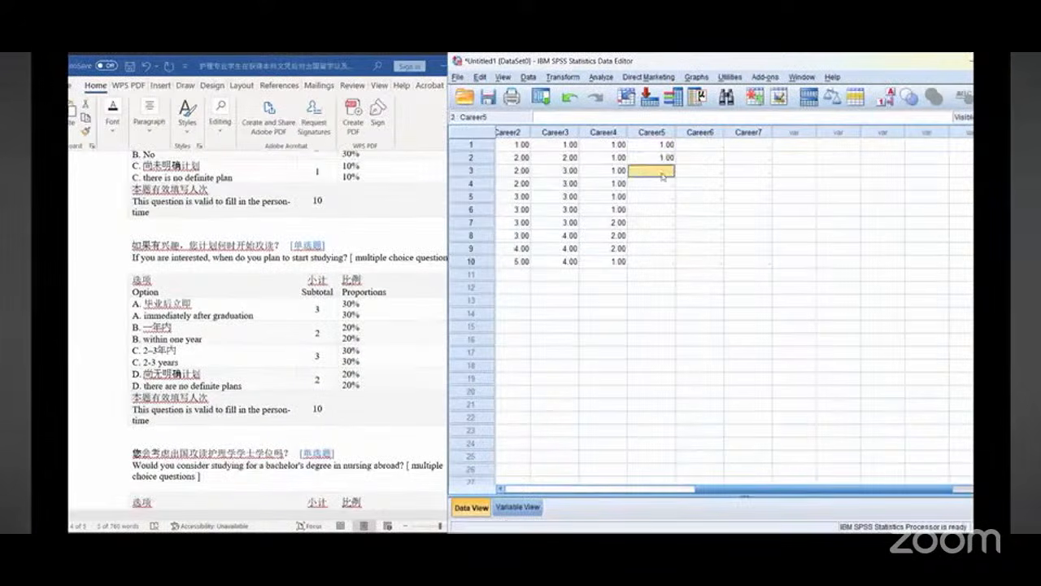
text(1)
key(Return)
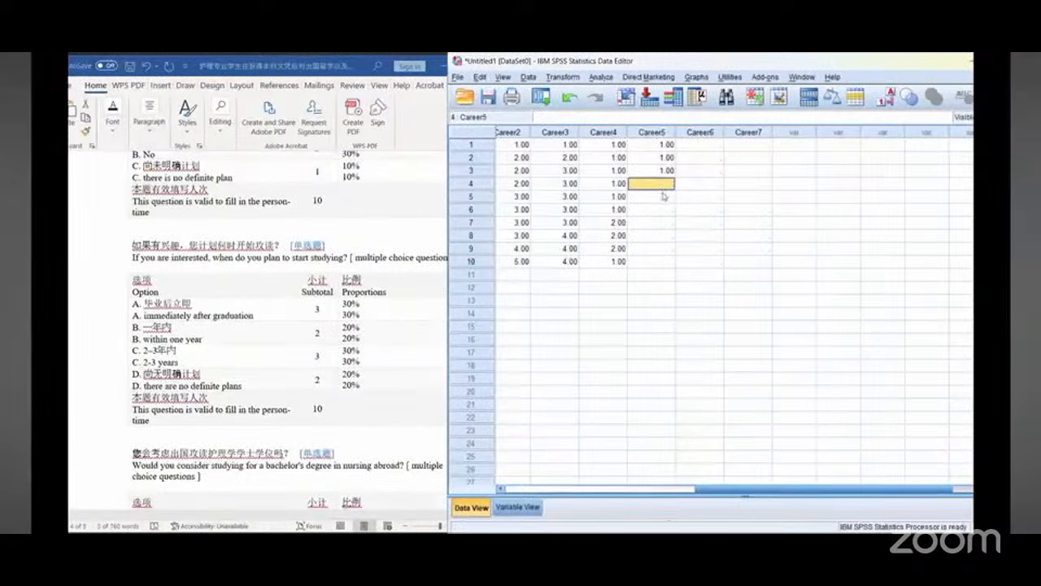
text(2)
key(Return)
text(2)
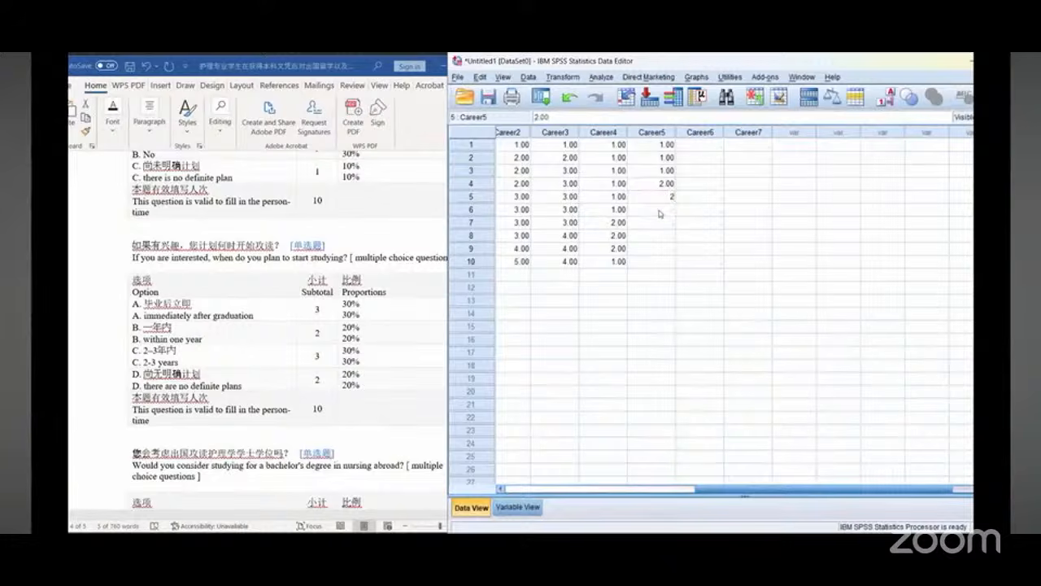
key(Return)
text(3)
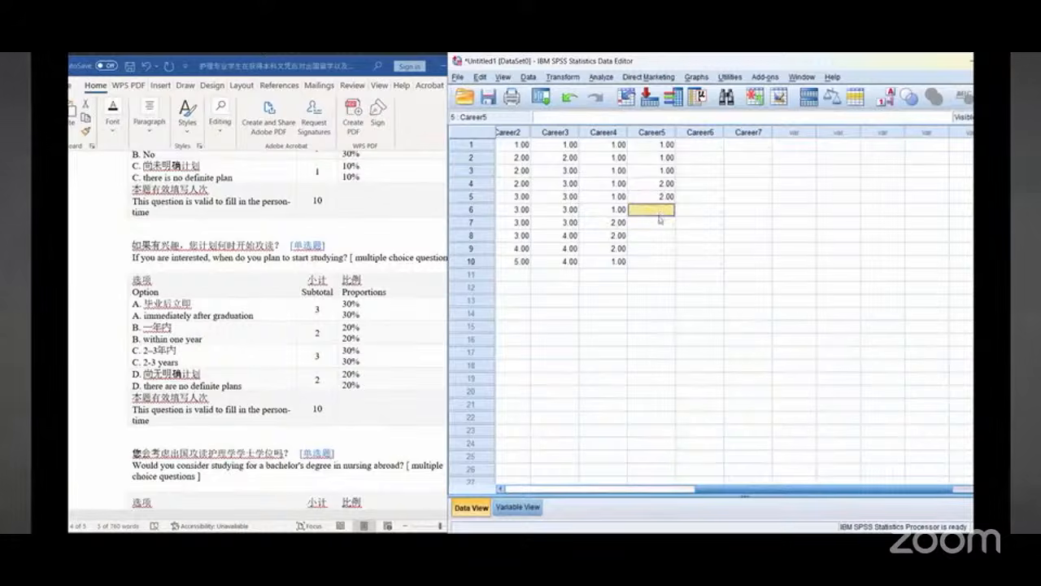
key(Return)
text(3)
key(Return)
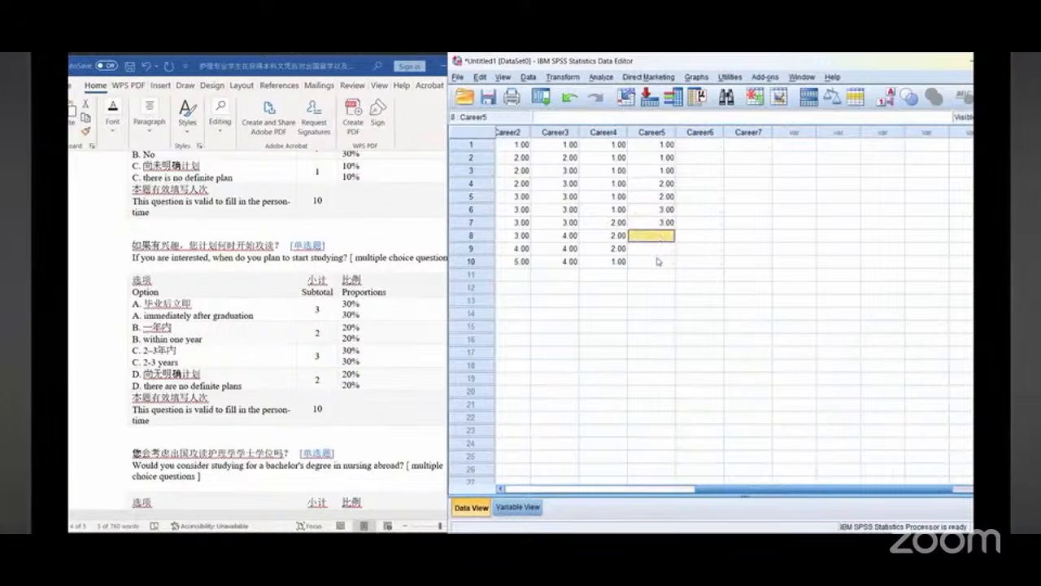
text(3)
key(Return)
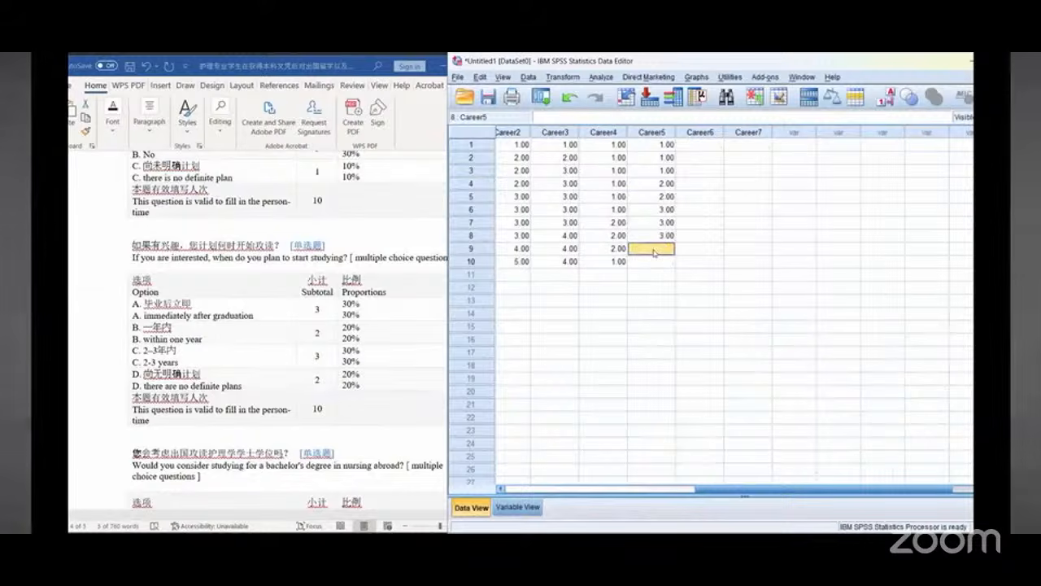
text(4)
key(Return)
text(4)
click(703, 147)
Step: Enter Career6 codes 1, 1, 1, 1, 2, 3, 3, 3, 3, 3 for cases 1 to 10, following the bachelor's-degree-abroad question
scroll(252, 366, down, 5)
scroll(252, 367, down, 1)
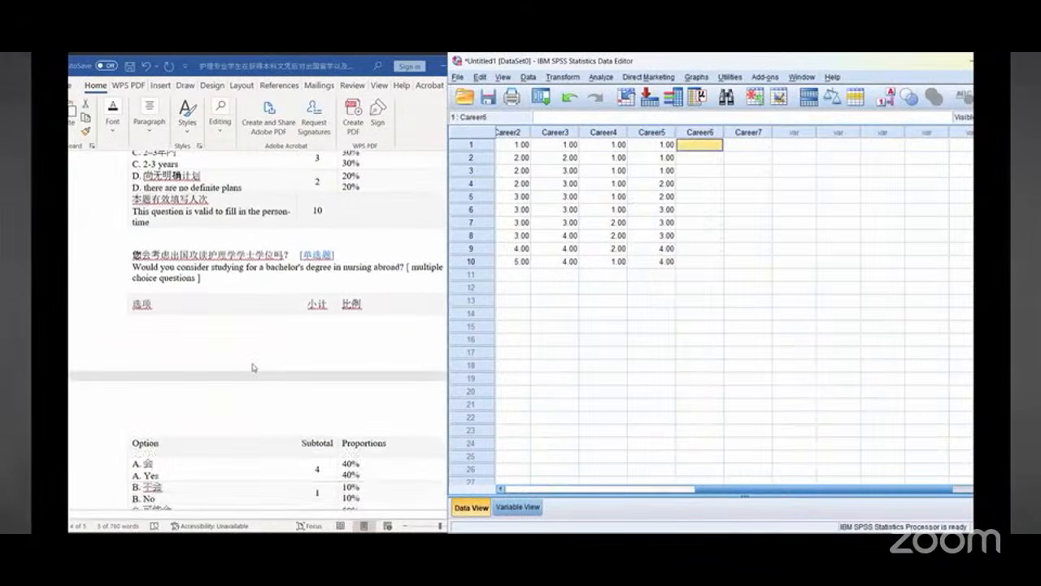
scroll(252, 366, down, 2)
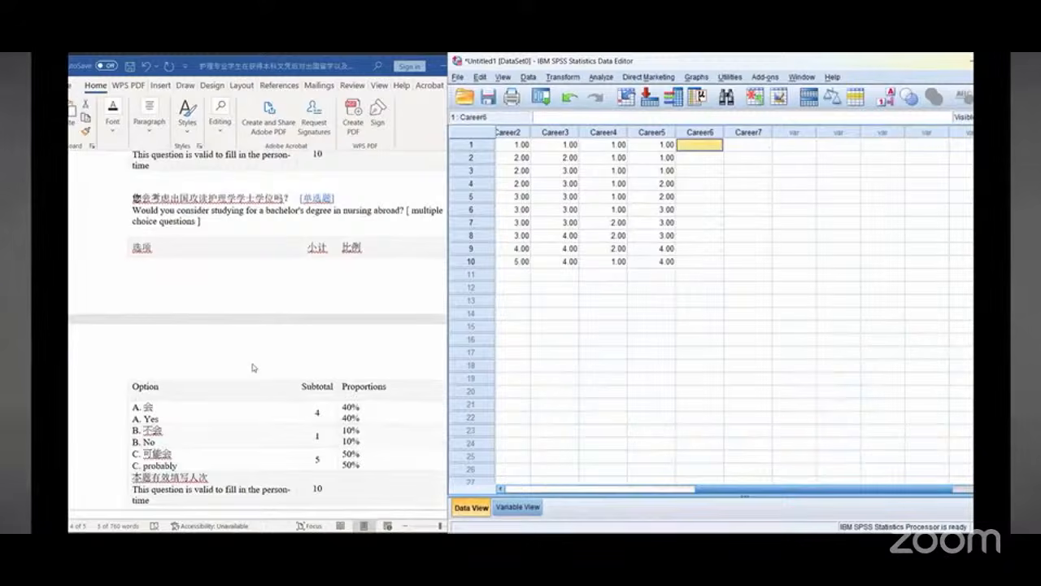
scroll(252, 366, down, 1)
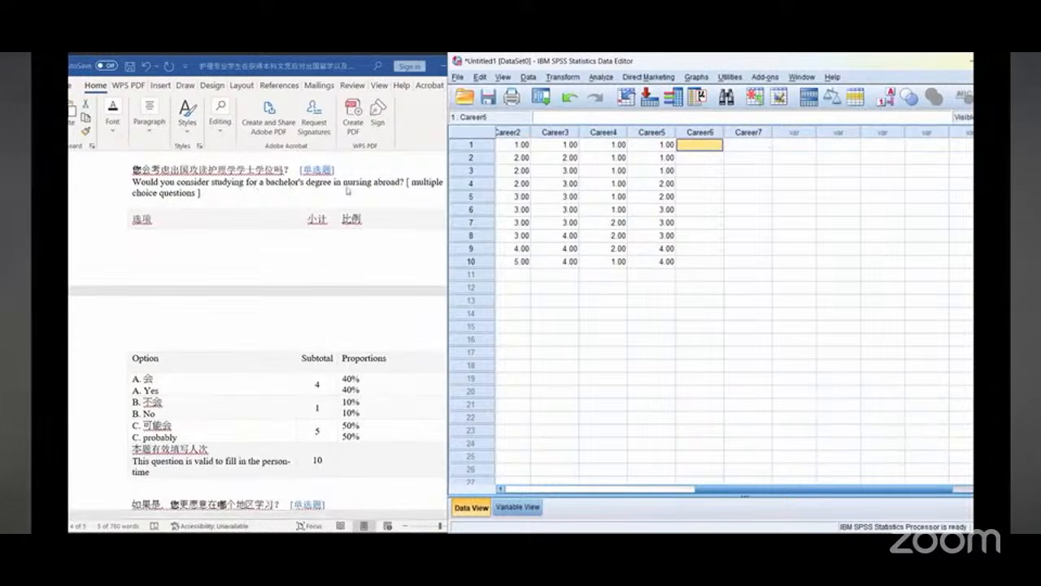
scroll(243, 352, down, 1)
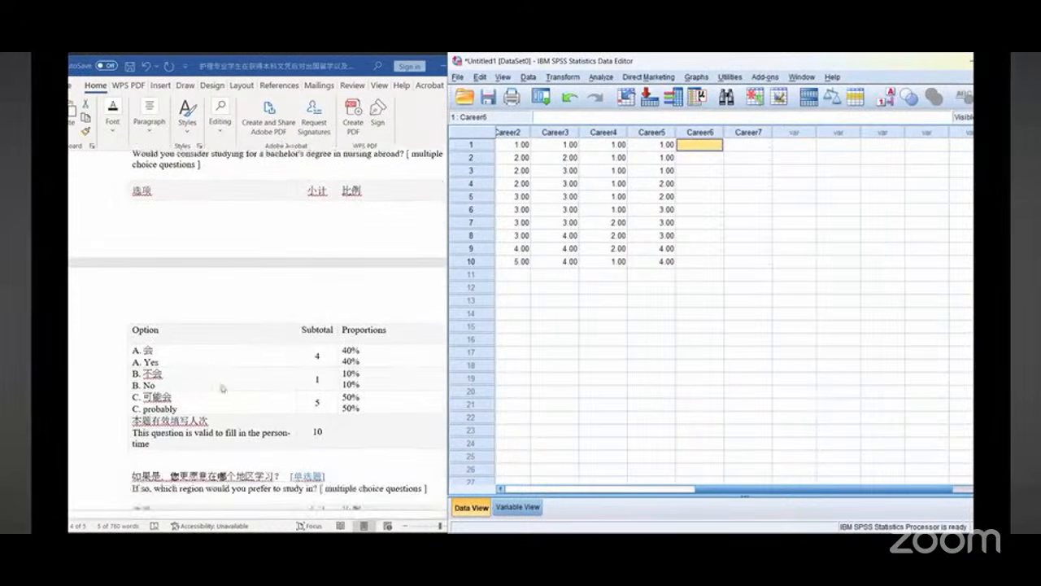
click(699, 147)
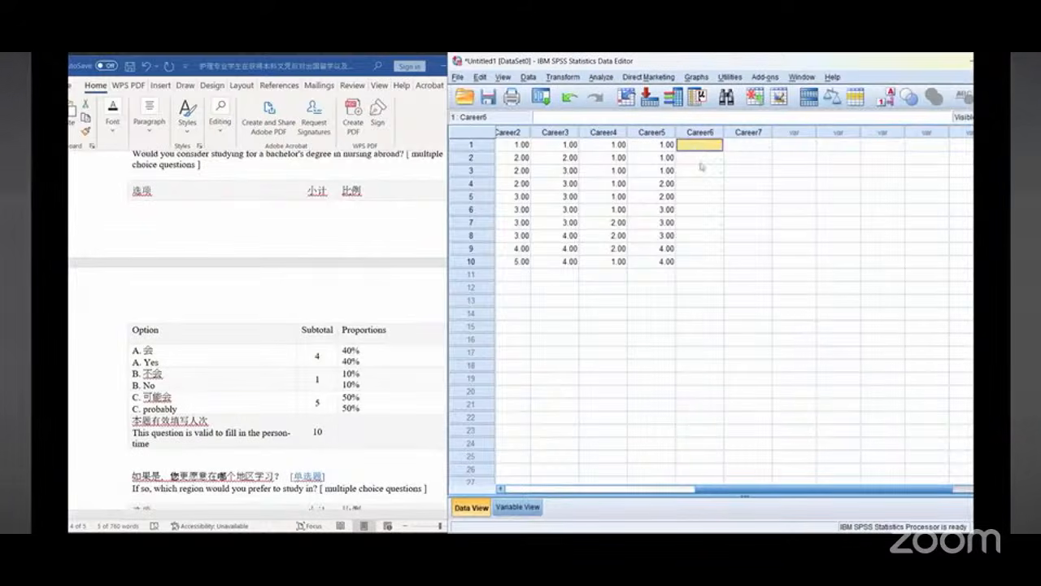
text(1)
key(Return)
text(1)
key(Return)
text(1)
key(Return)
text(1)
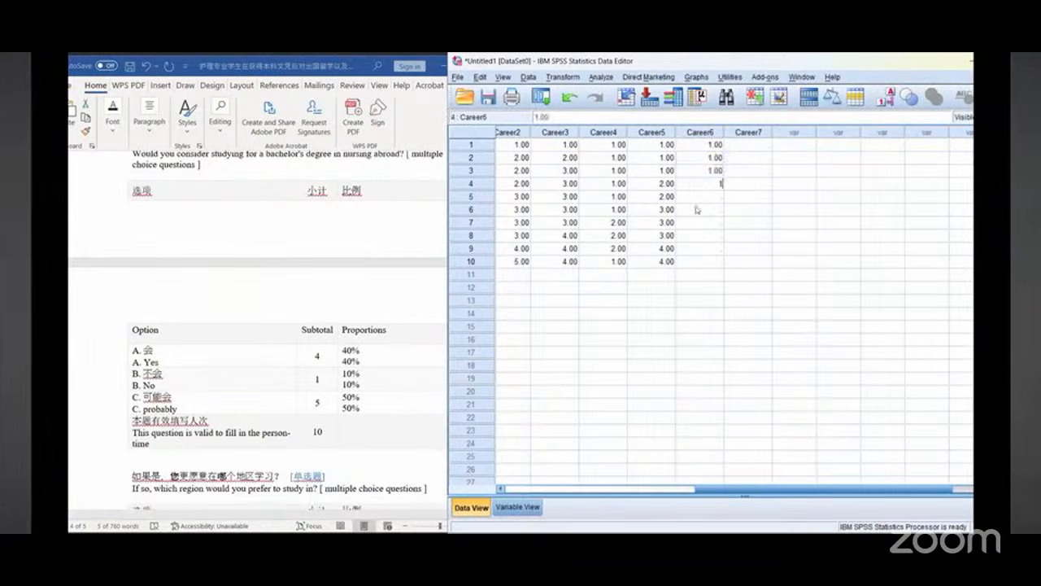
key(Return)
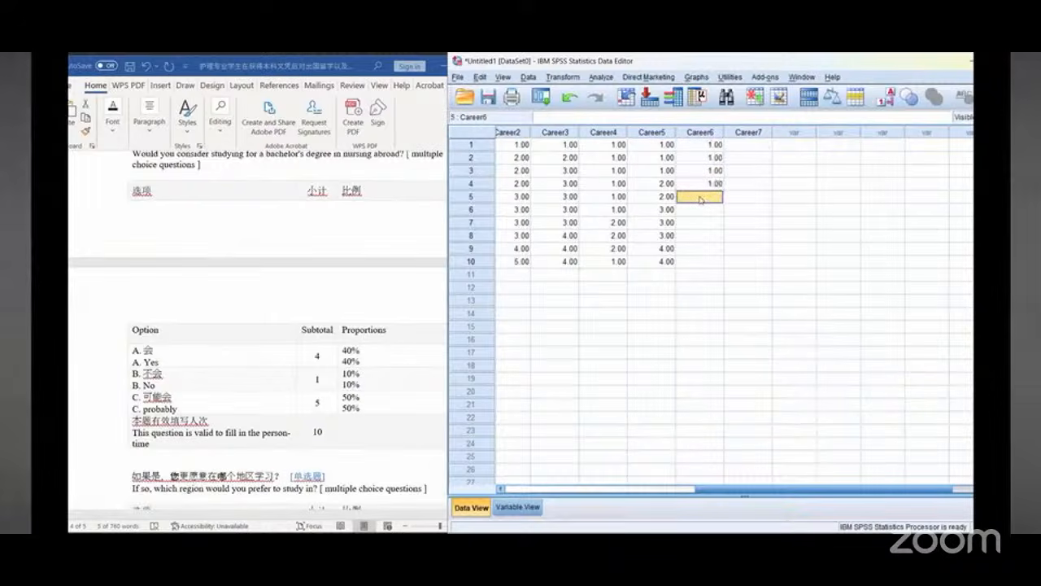
text(2)
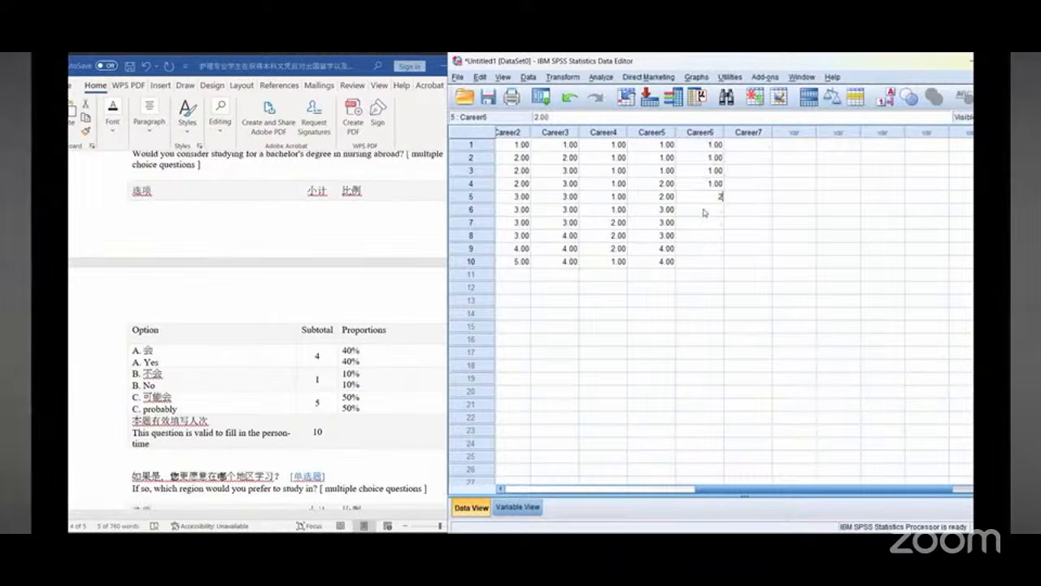
key(Return)
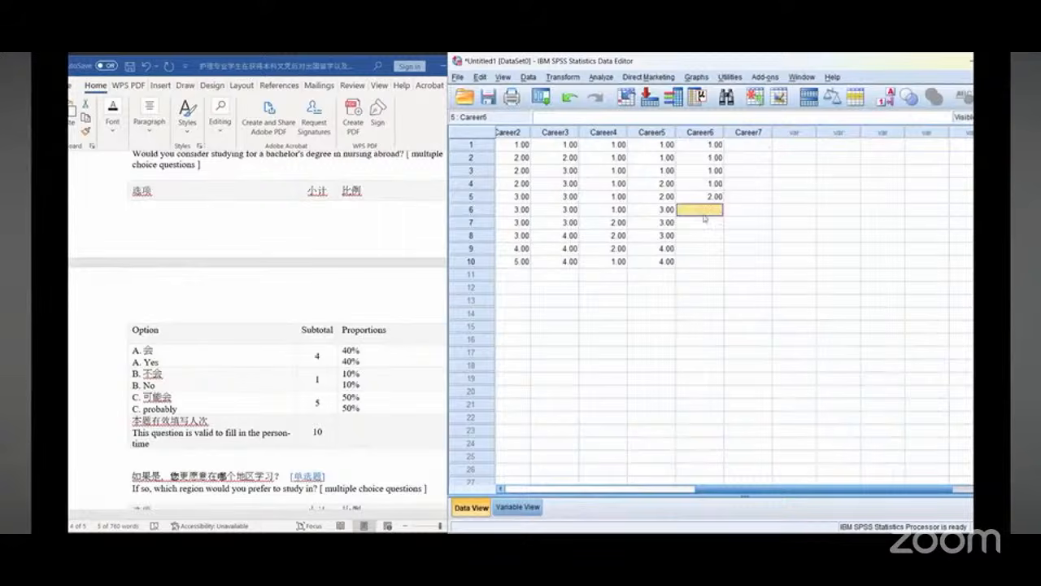
text(3)
key(Return)
text(3)
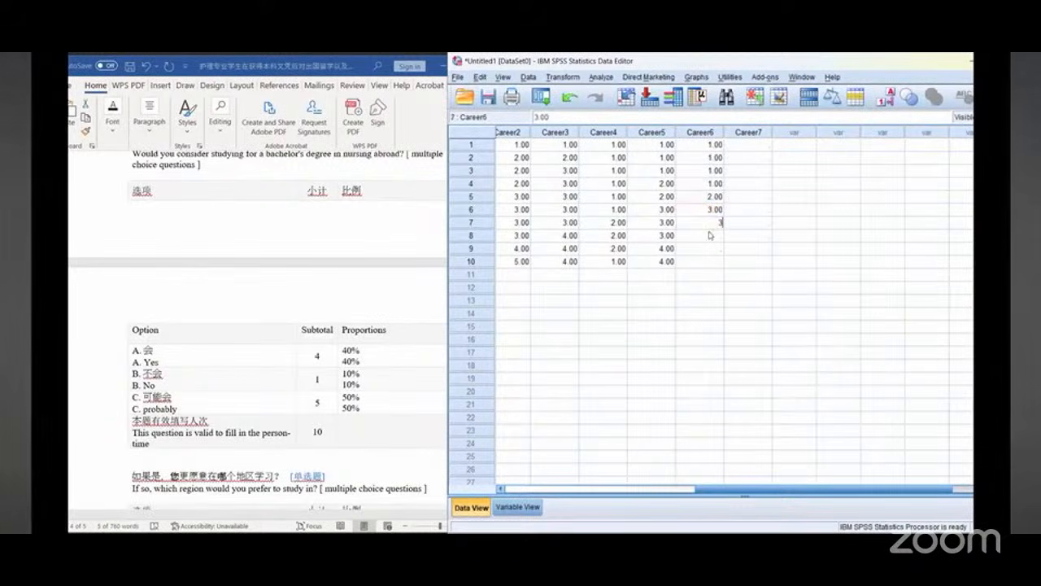
key(Return)
text(3)
key(Return)
text(3)
key(Return)
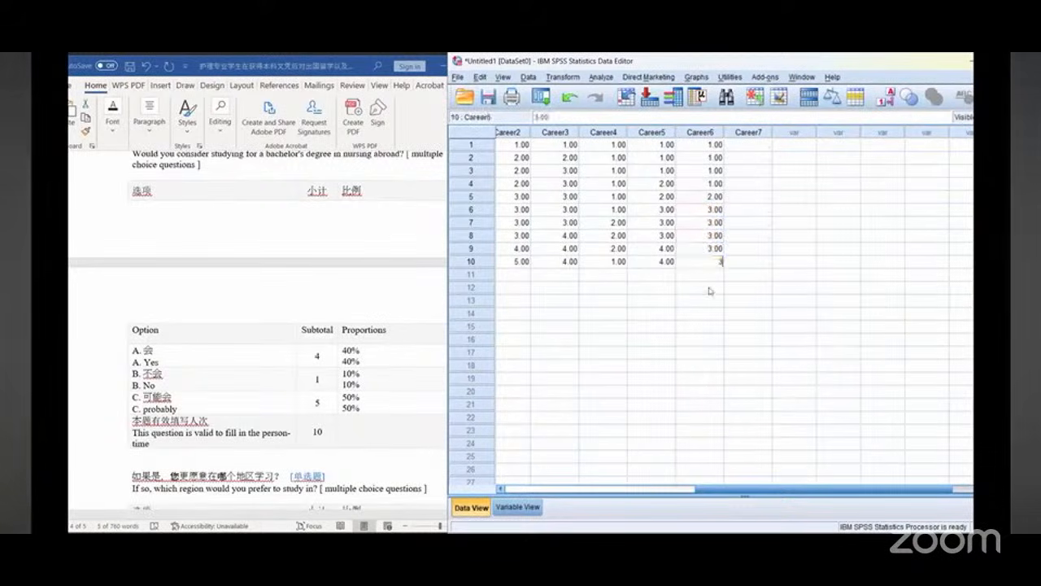
text(3)
click(710, 293)
Step: Enter Career7 codes 1, 2, 2, 3, 3, 3, 3, 3, 3, 4 for cases 1 to 10, following the preferred-study-region question
click(764, 157)
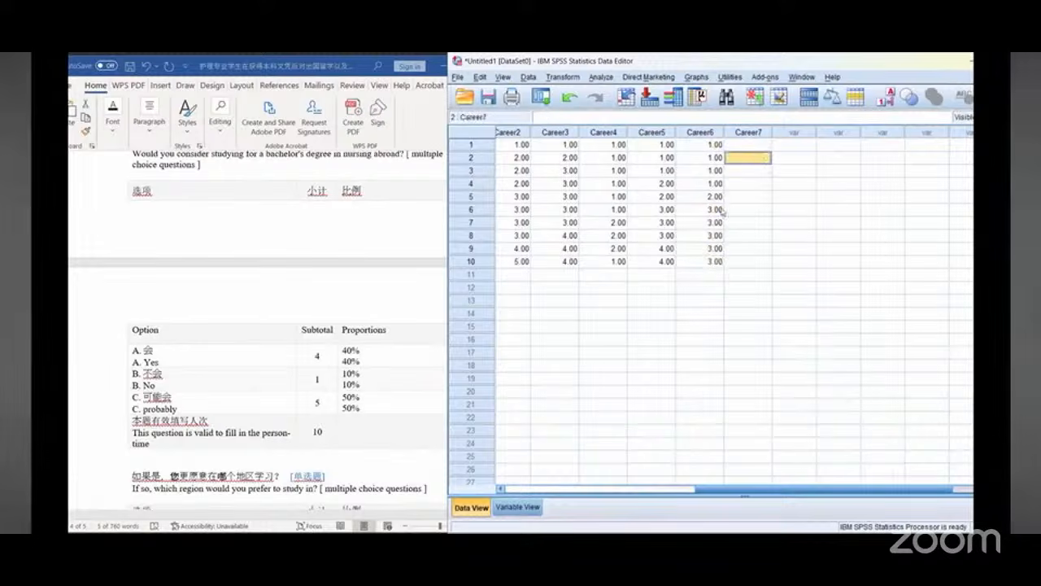
click(756, 144)
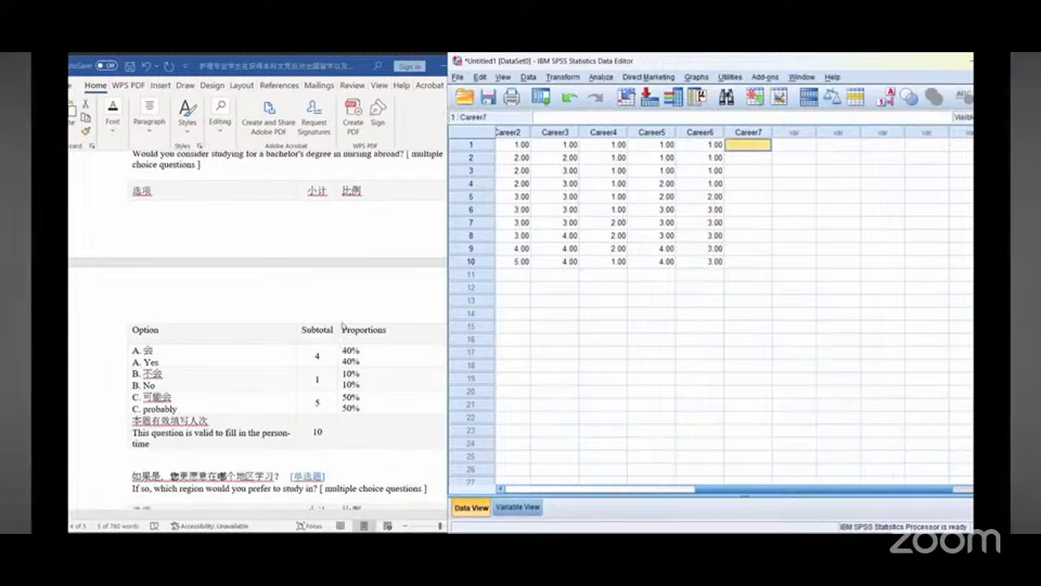
scroll(343, 325, down, 1)
scroll(343, 325, down, 3)
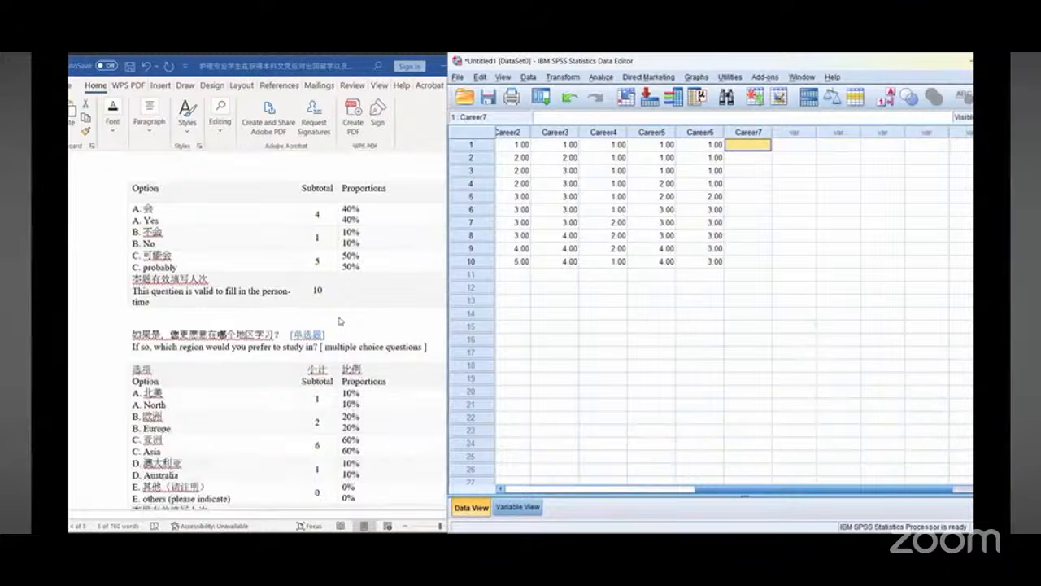
scroll(340, 321, down, 2)
scroll(341, 321, down, 2)
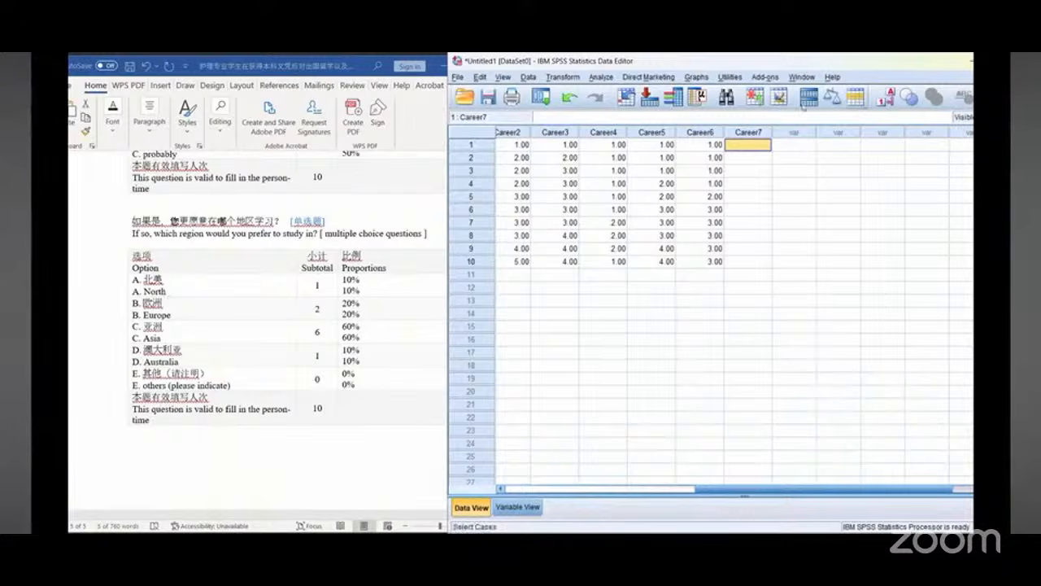
text(1)
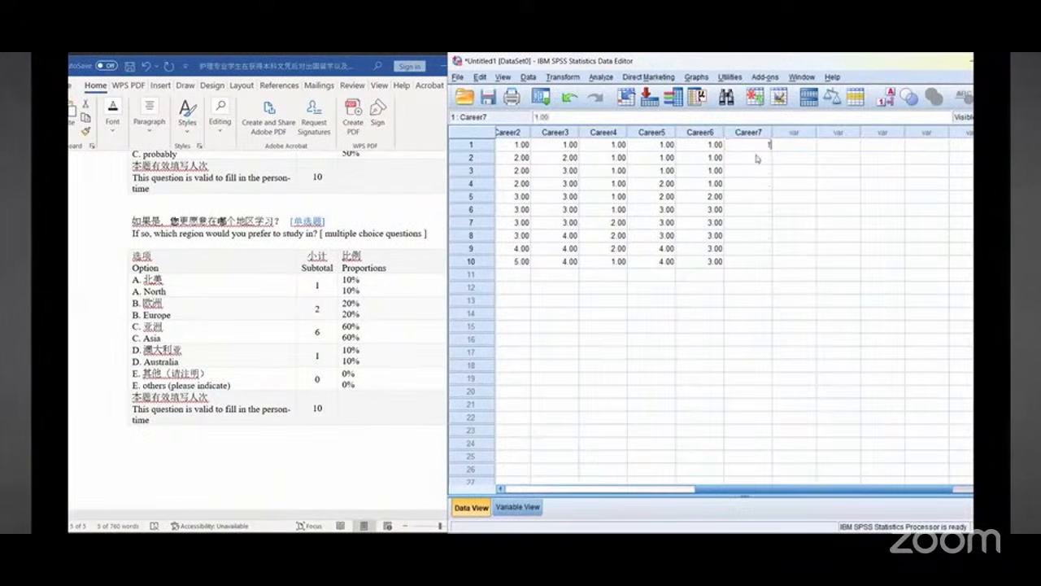
click(757, 158)
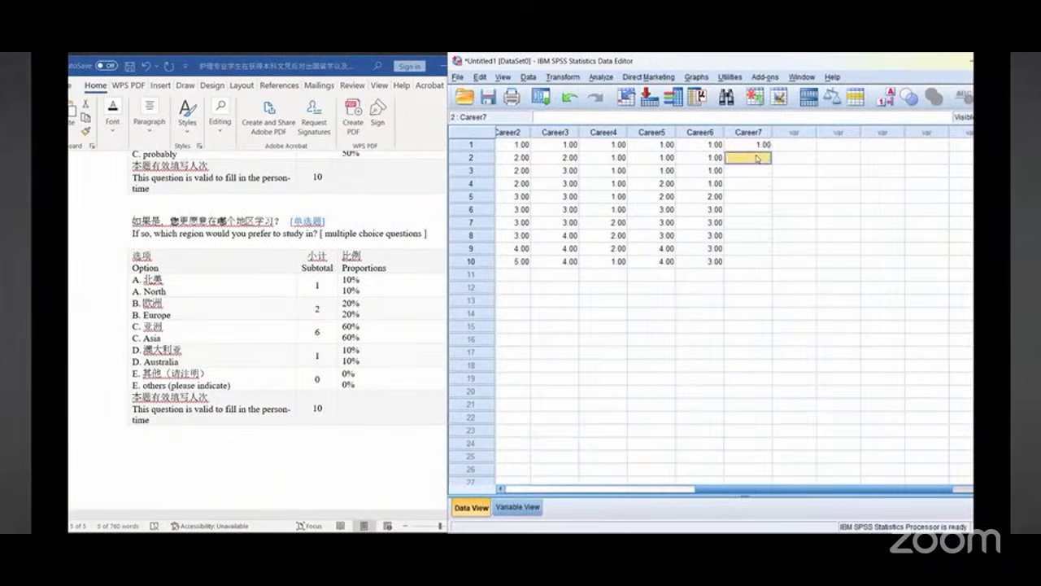
text(2)
click(757, 170)
text(2)
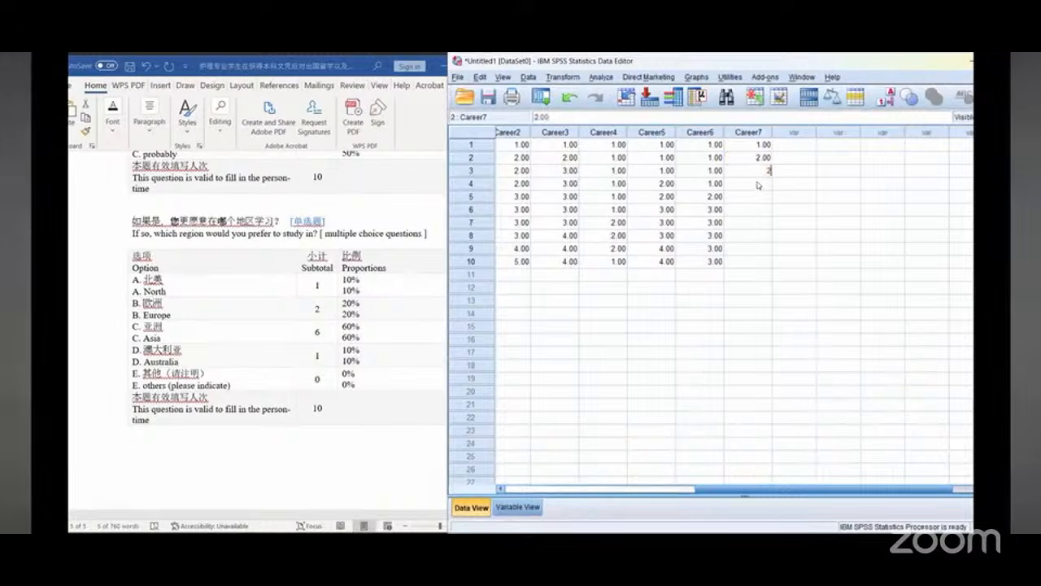
click(757, 183)
text(3)
click(757, 197)
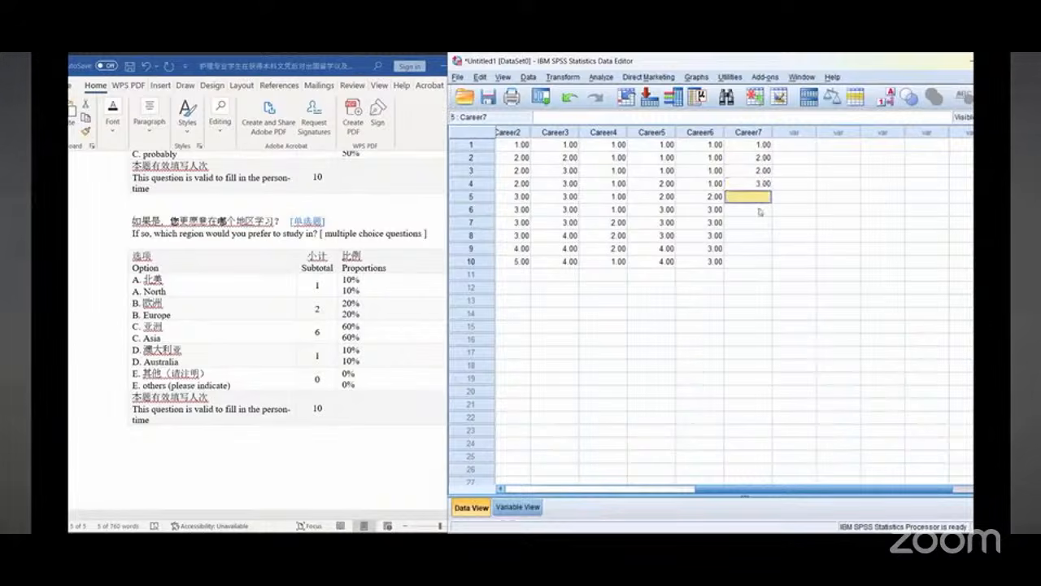
text(3)
click(759, 210)
text(3)
key(Return)
text(3)
click(758, 235)
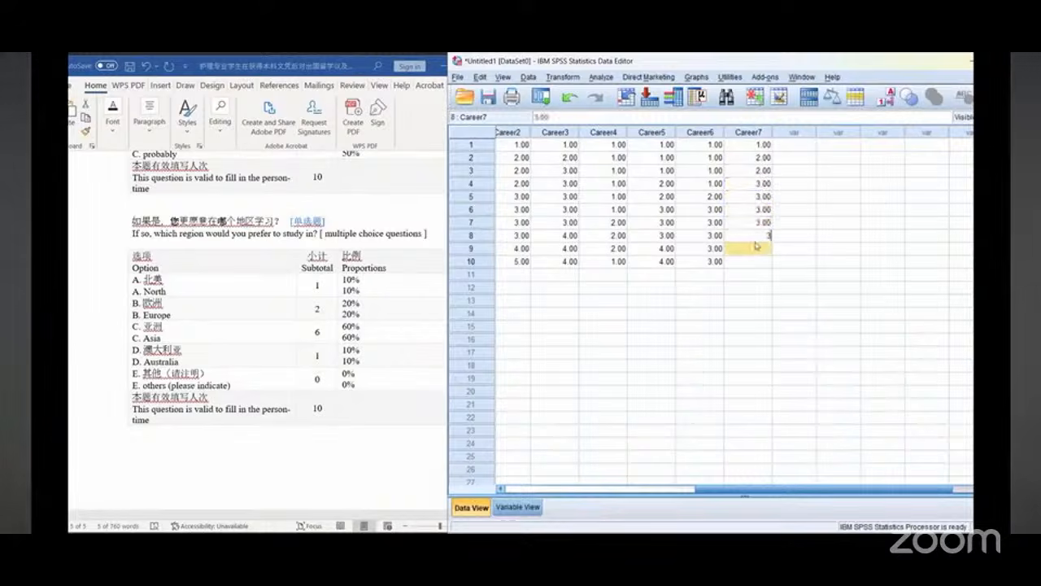
text(3)
click(757, 248)
text(3)
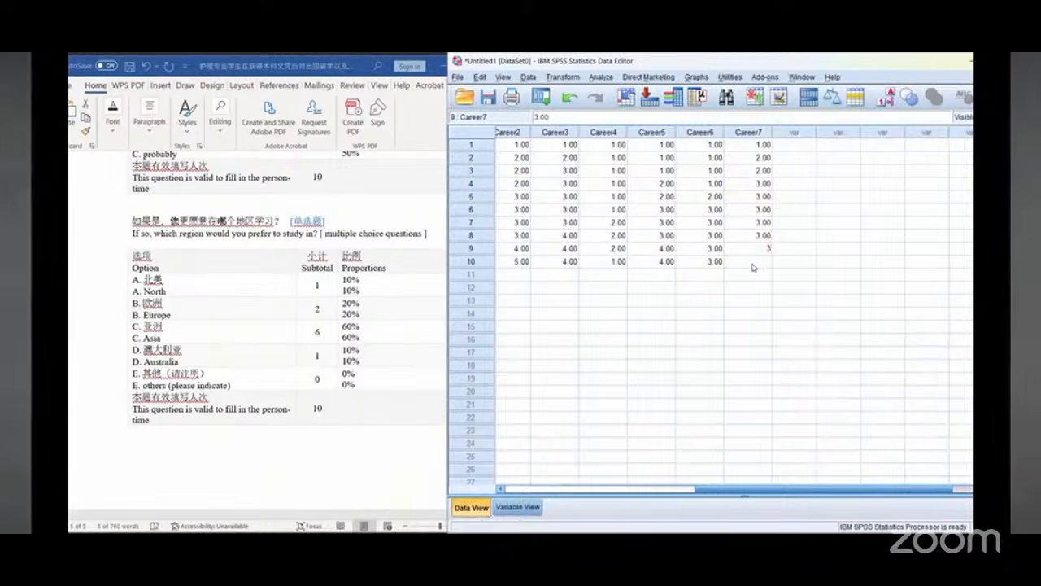
click(753, 264)
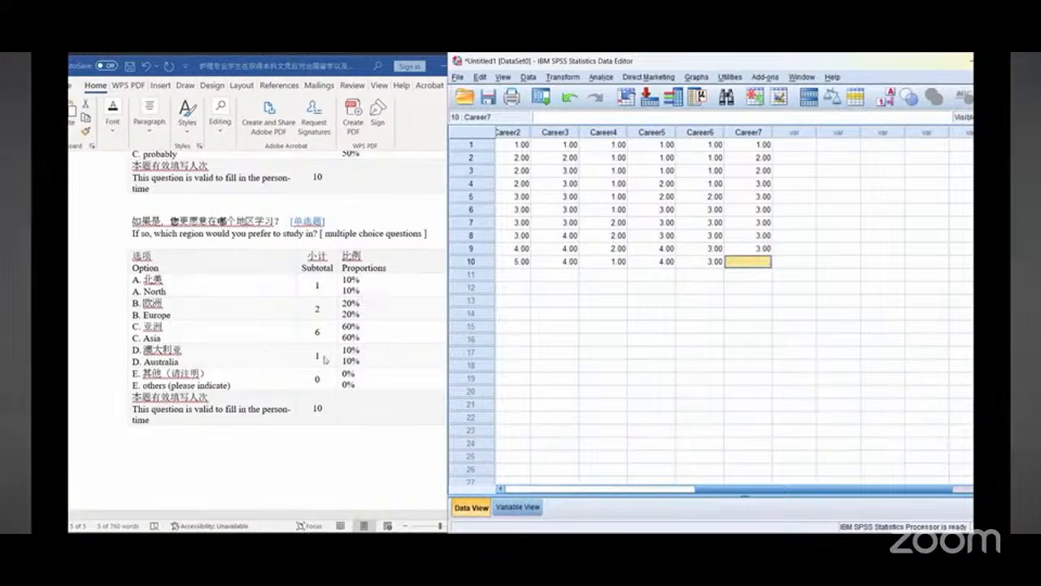
text(4)
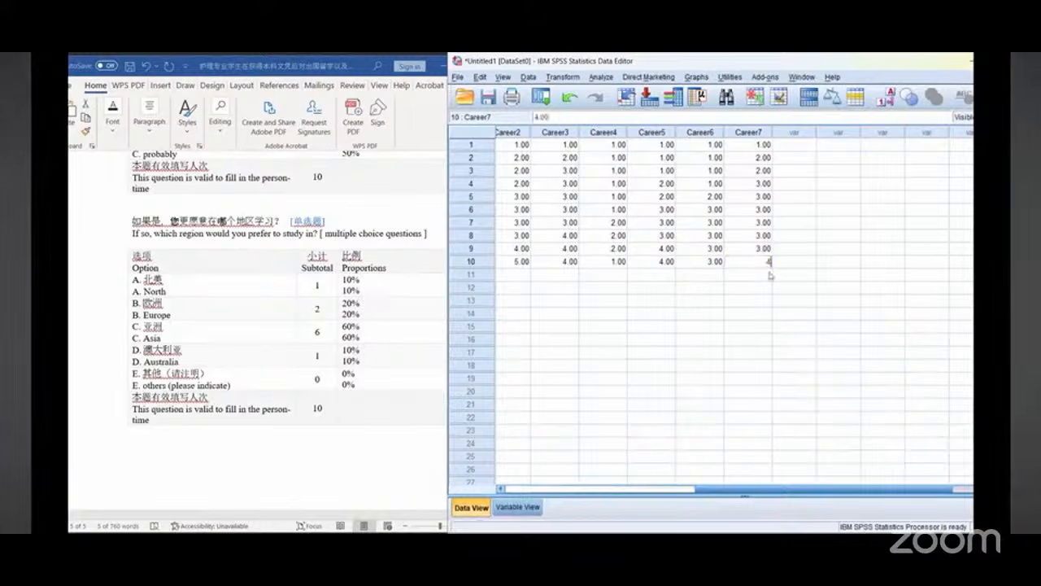
click(759, 274)
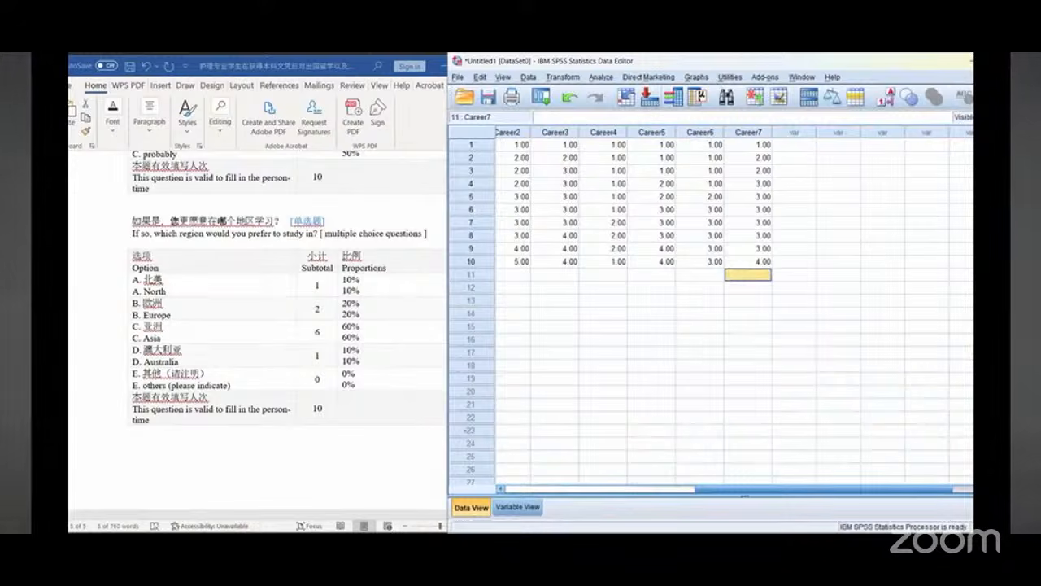
drag(492, 378, 470, 506)
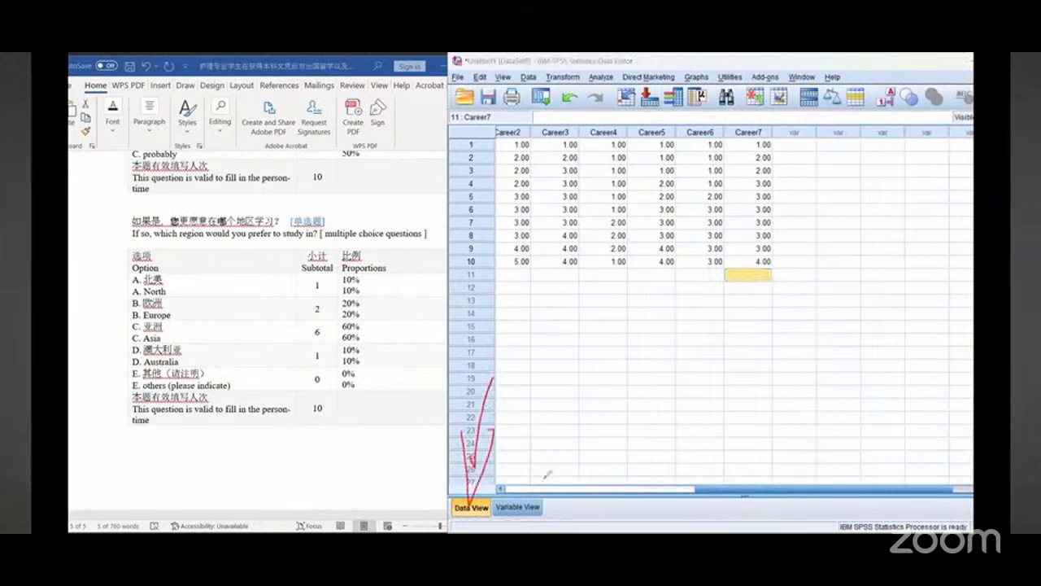
mouse_move(521, 463)
mouse_down()
mouse_move(543, 462)
mouse_move(627, 391)
mouse_up()
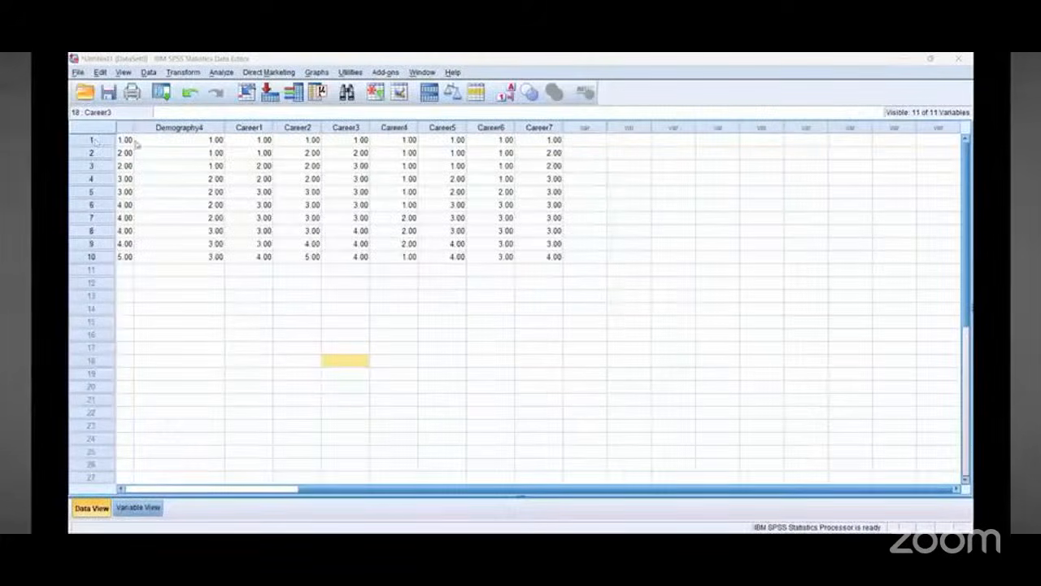
drag(349, 488, 133, 478)
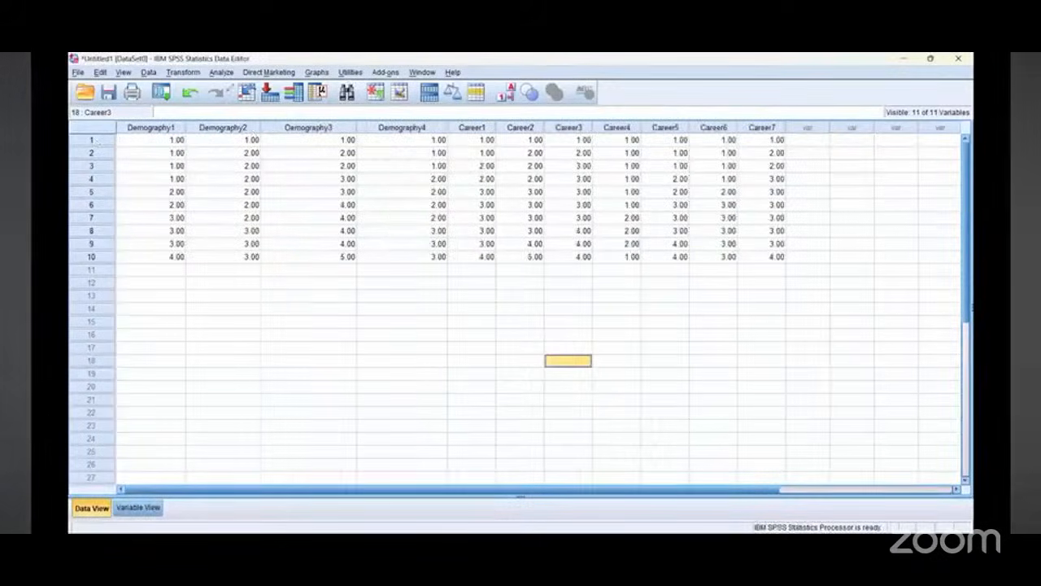
drag(242, 56, 210, 57)
drag(264, 215, 226, 79)
mouse_move(226, 79)
mouse_down()
mouse_move(254, 91)
mouse_move(210, 57)
mouse_up()
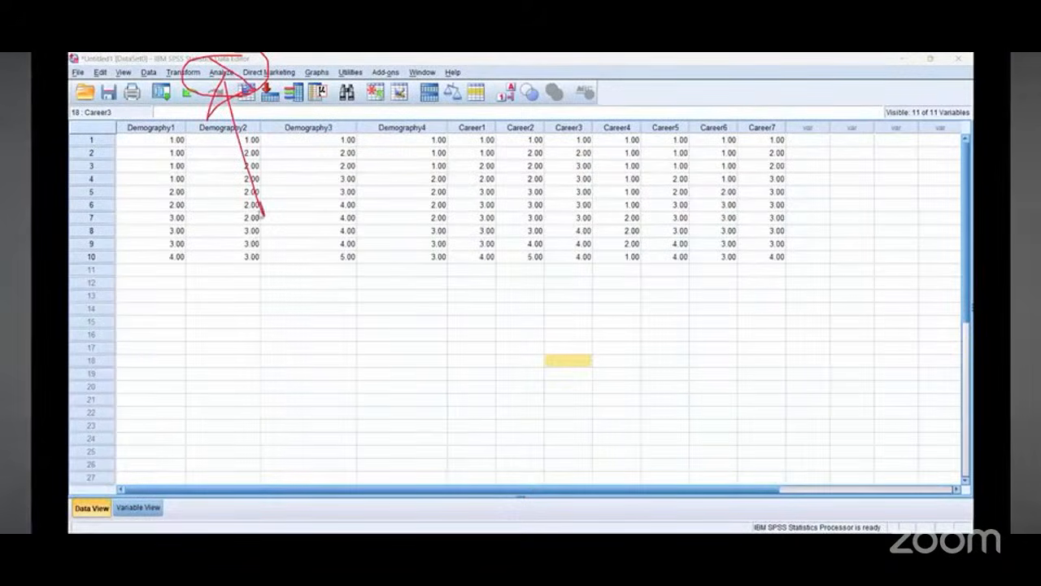
Step: Open Reliability Analysis and move all survey variables into the Items list
click(221, 72)
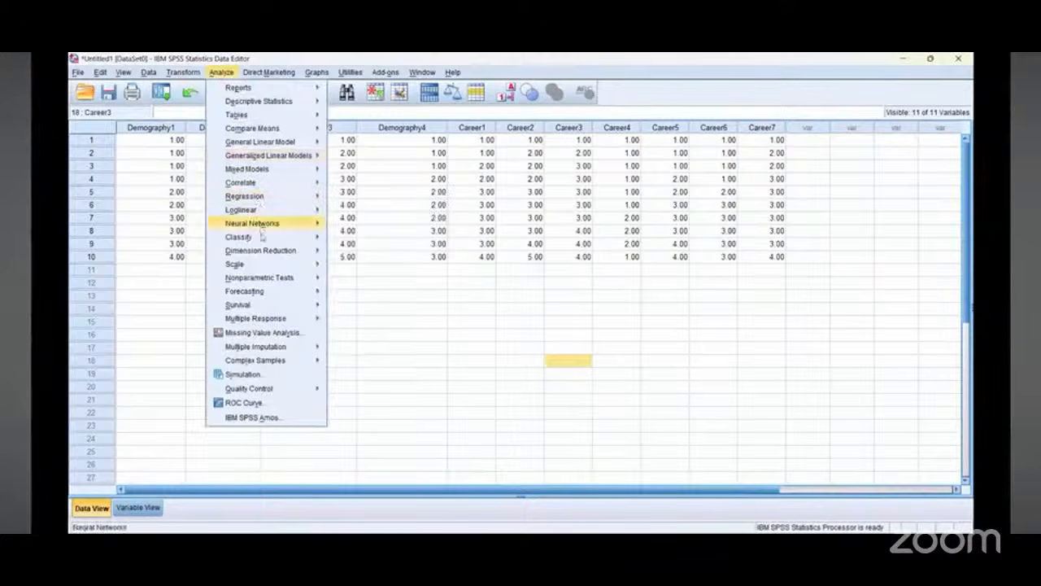
mouse_move(260, 263)
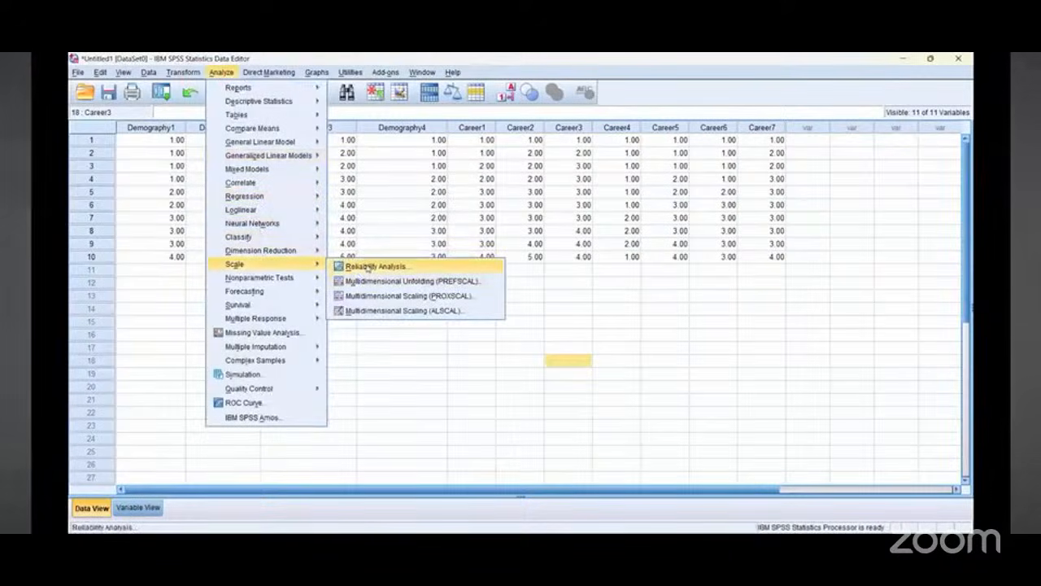
click(373, 266)
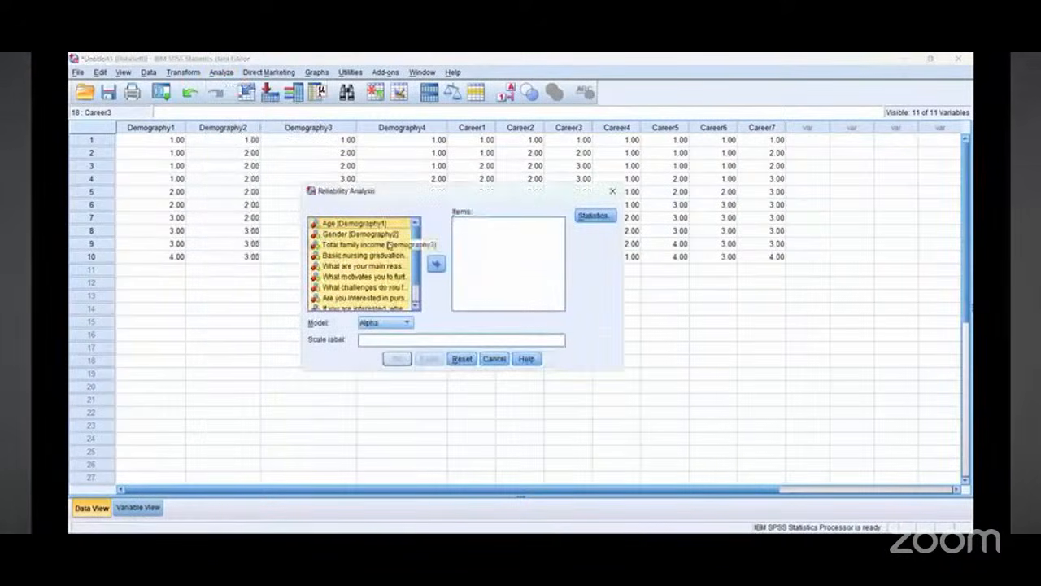
click(436, 263)
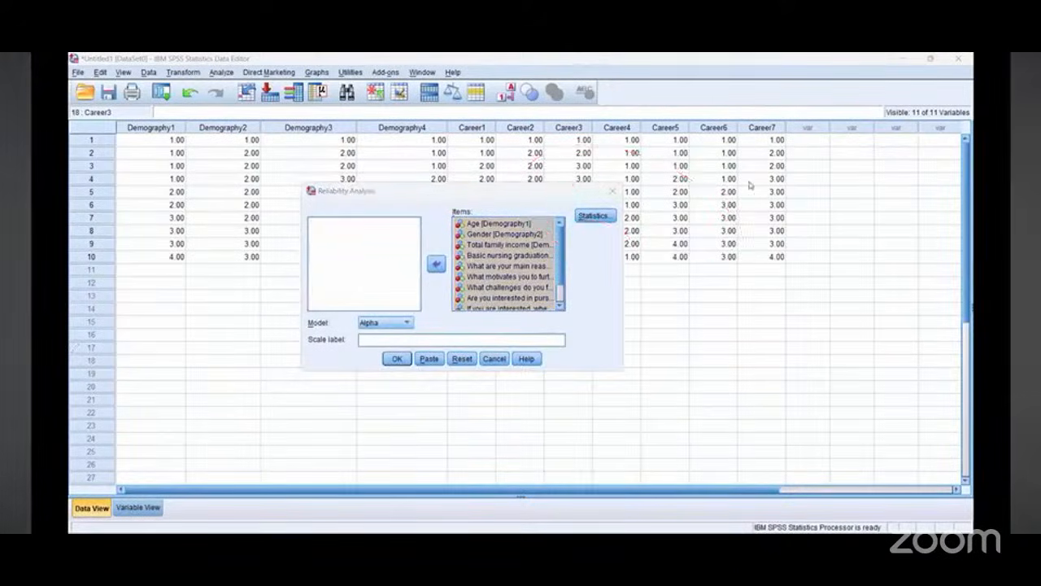
Step: Enable Scale and Scale if item deleted descriptives alongside Item, then run the Alpha reliability analysis
click(593, 217)
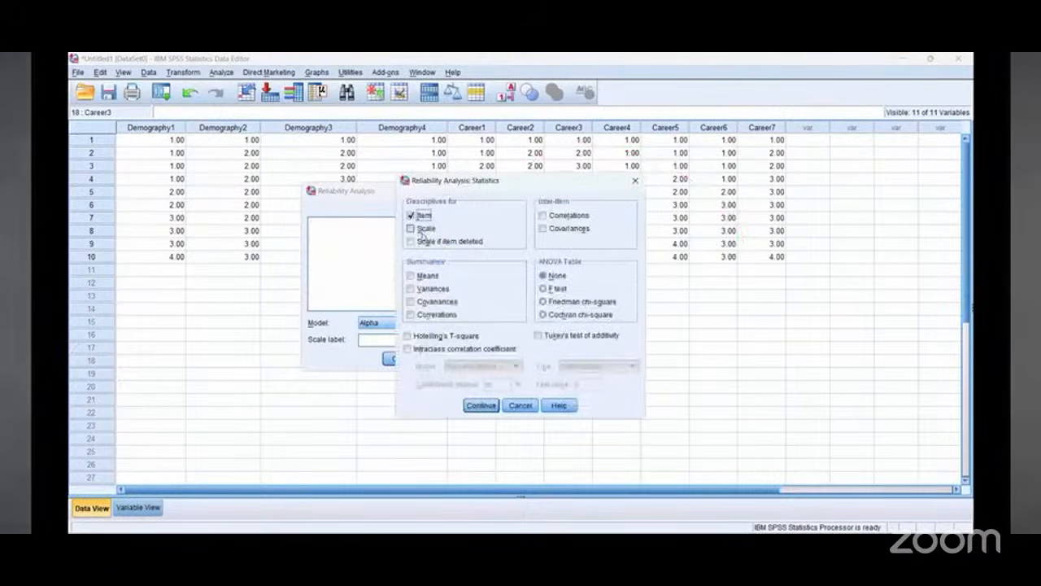
click(411, 228)
click(411, 241)
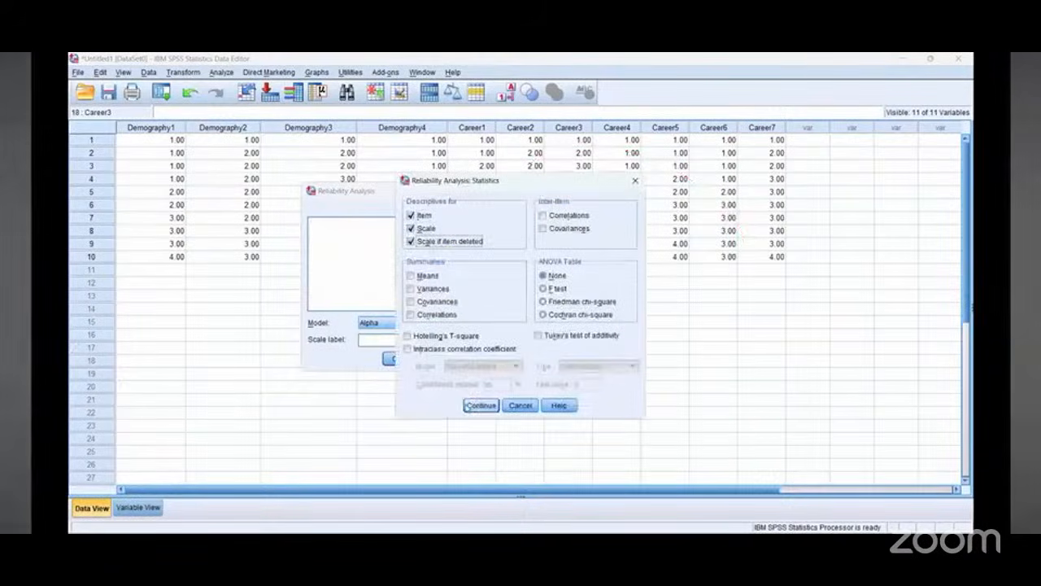
click(469, 408)
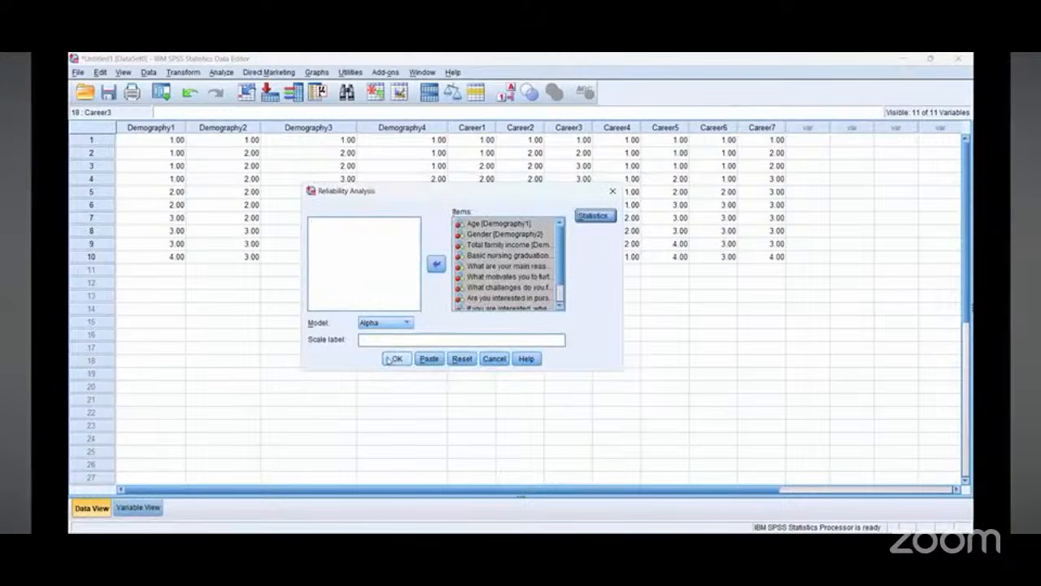
click(391, 361)
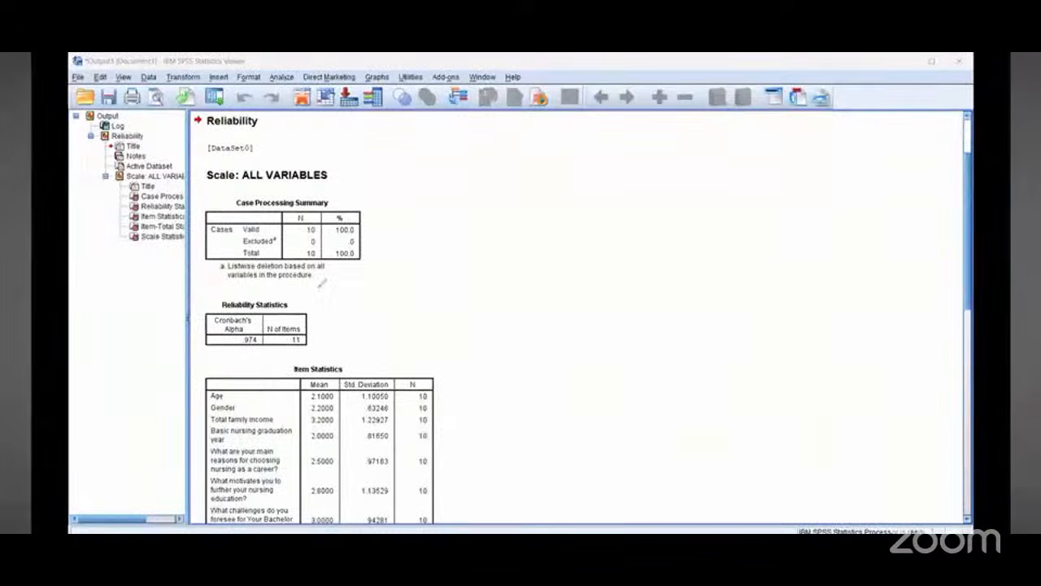
Step: Examine the Cronbach's Alpha value in the Reliability Statistics table of the output
drag(296, 288, 254, 294)
mouse_move(269, 210)
mouse_down()
mouse_move(148, 77)
mouse_move(134, 116)
mouse_up()
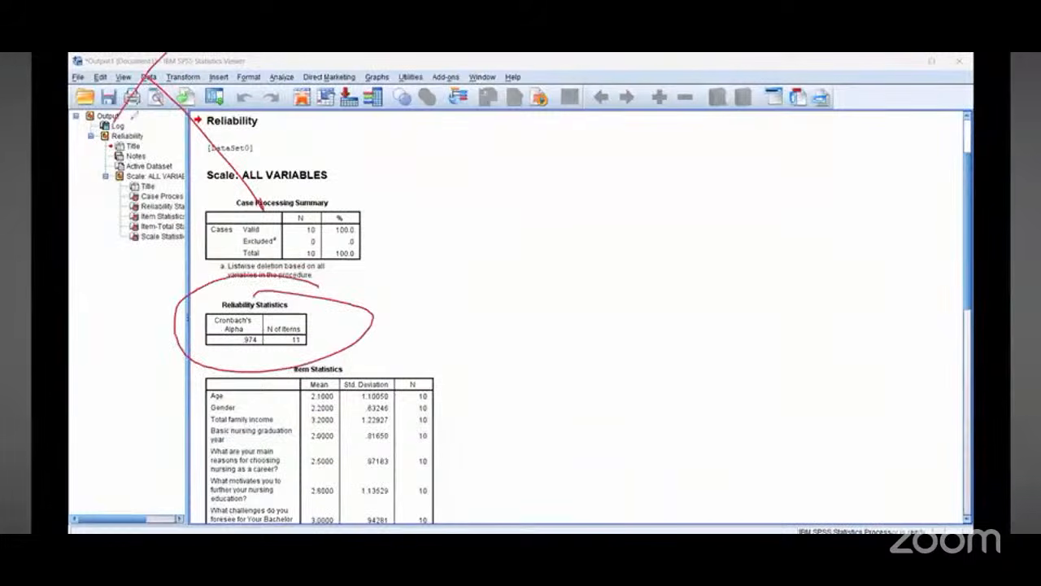
drag(183, 73, 114, 118)
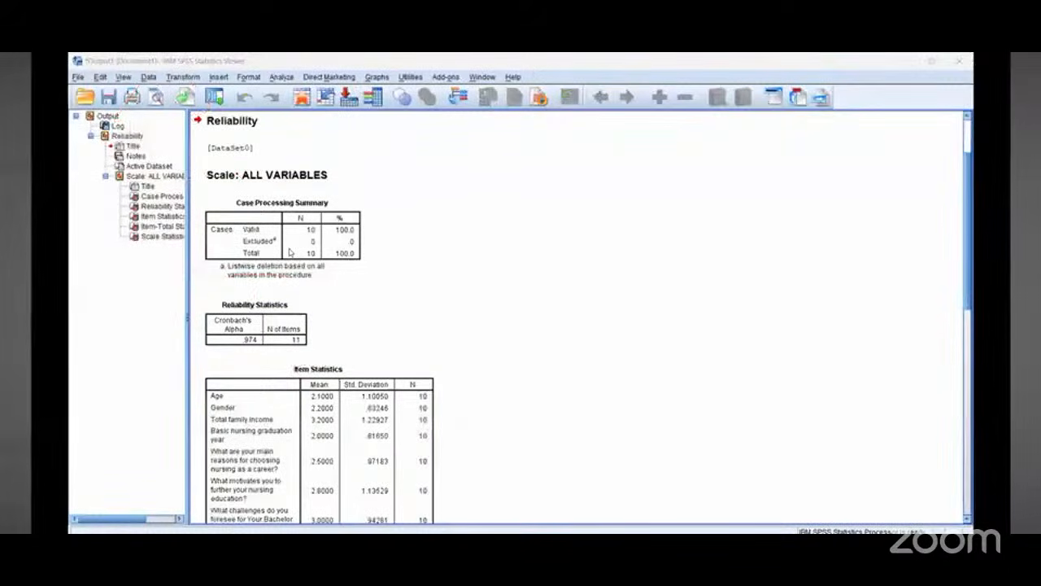
mouse_move(324, 266)
mouse_down()
mouse_move(332, 297)
mouse_move(312, 318)
mouse_move(403, 332)
mouse_up()
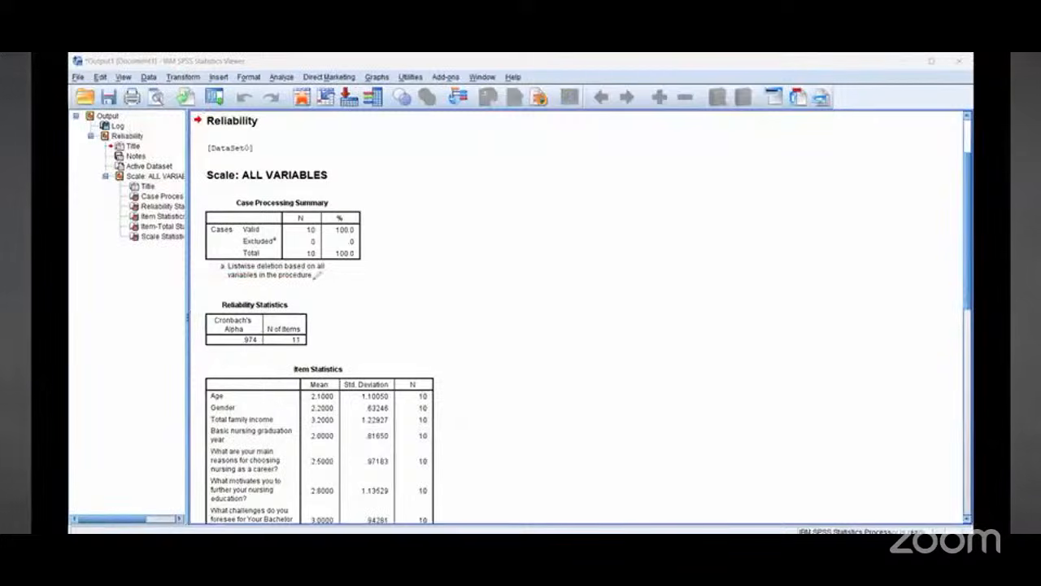
mouse_move(317, 275)
mouse_down()
mouse_move(399, 316)
mouse_move(285, 291)
mouse_up()
mouse_move(415, 291)
mouse_down()
mouse_move(481, 291)
mouse_move(484, 352)
mouse_up()
click(451, 314)
drag(462, 314, 498, 312)
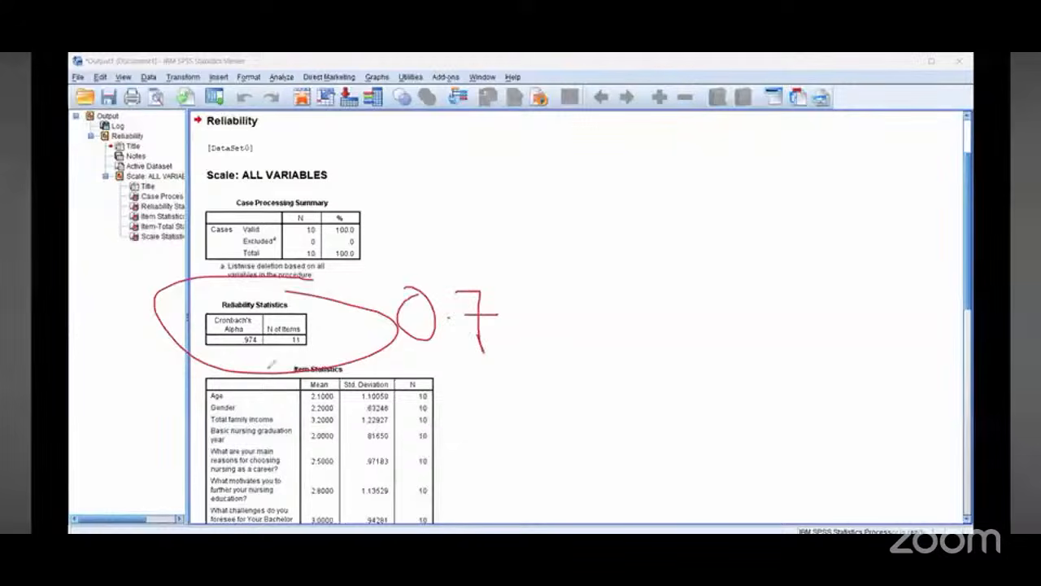
mouse_move(230, 351)
mouse_down()
mouse_move(322, 350)
mouse_move(291, 306)
mouse_move(199, 320)
mouse_move(365, 358)
mouse_move(216, 332)
mouse_up()
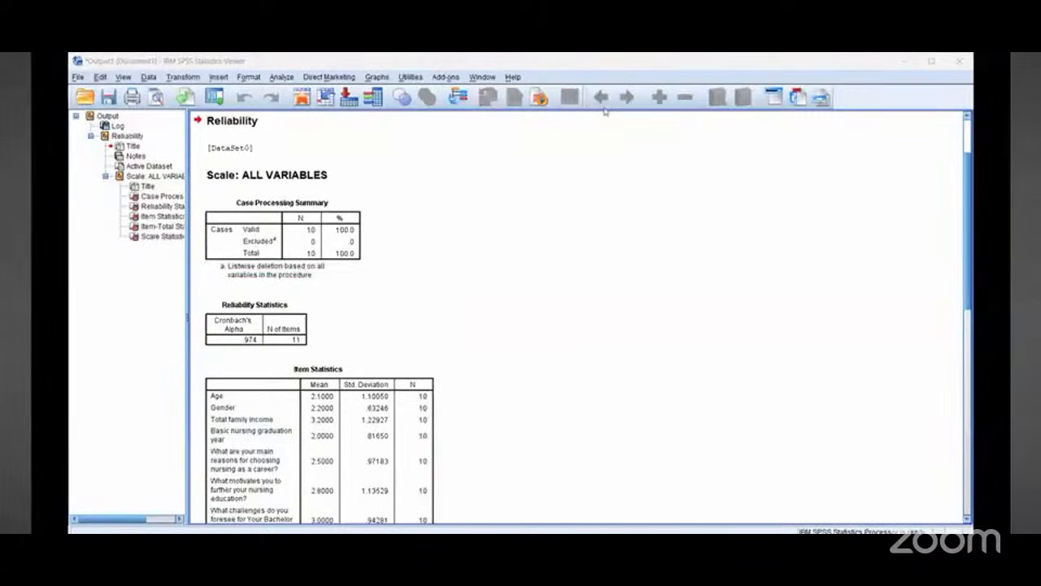
mouse_move(230, 275)
mouse_down()
mouse_move(272, 301)
mouse_move(244, 309)
mouse_move(236, 289)
mouse_move(243, 309)
mouse_up()
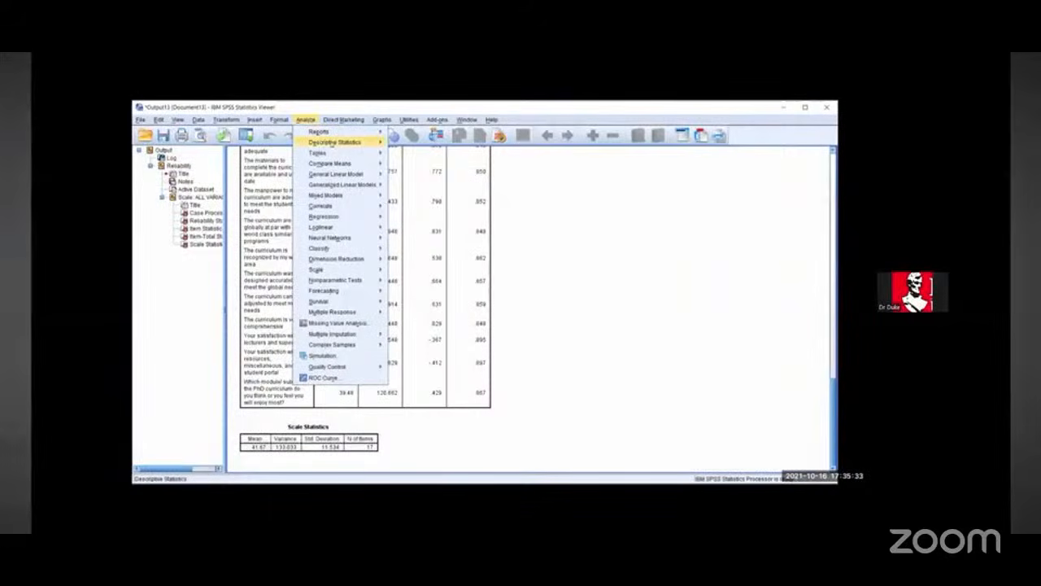
Step: Open the Frequencies dialog and move all variables into the Variable(s) list
mouse_move(333, 142)
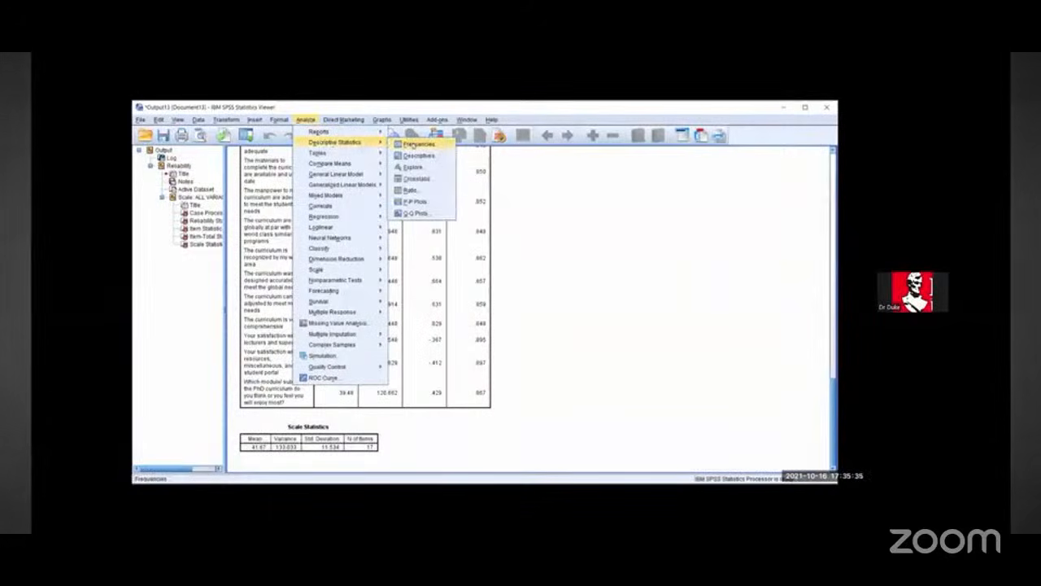
click(419, 144)
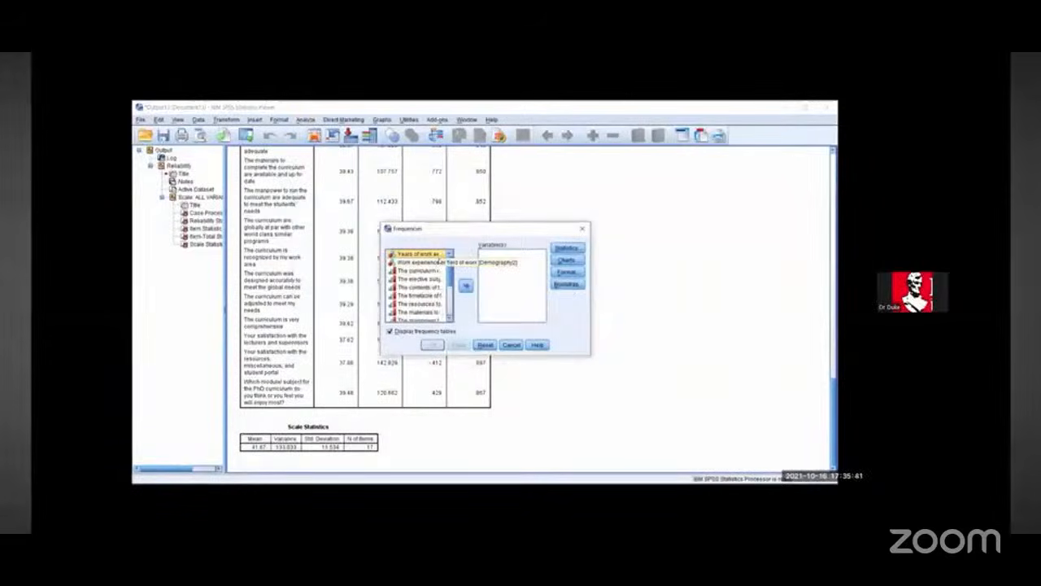
key(shift+Down)
key(shift+Down)
key(shift+Down)
key(shift+Down)
key(shift+Down)
key(shift+Down)
key(shift+Down)
key(shift+Down)
key(shift+Down)
key(shift+Down)
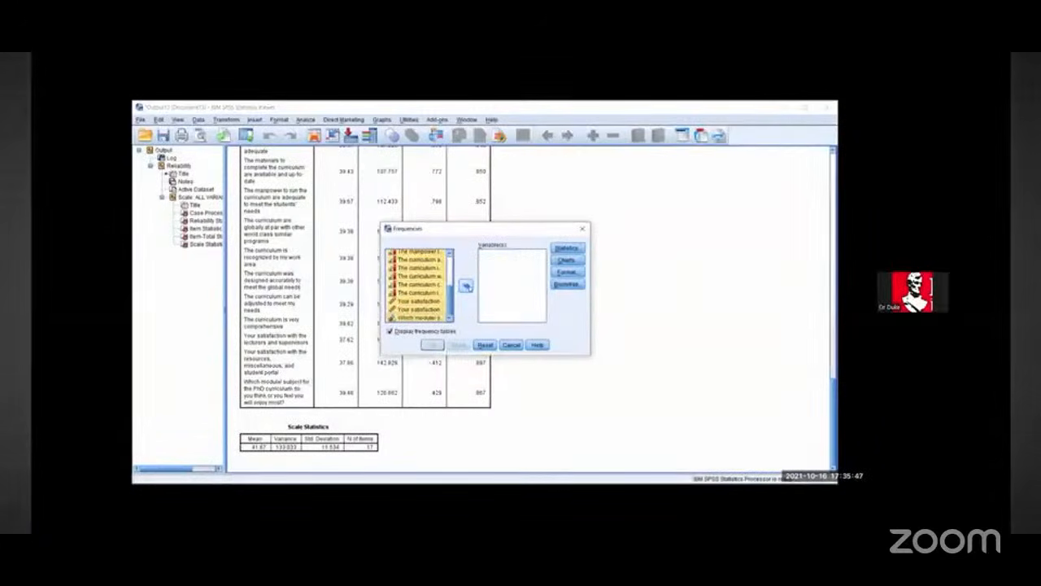
click(466, 285)
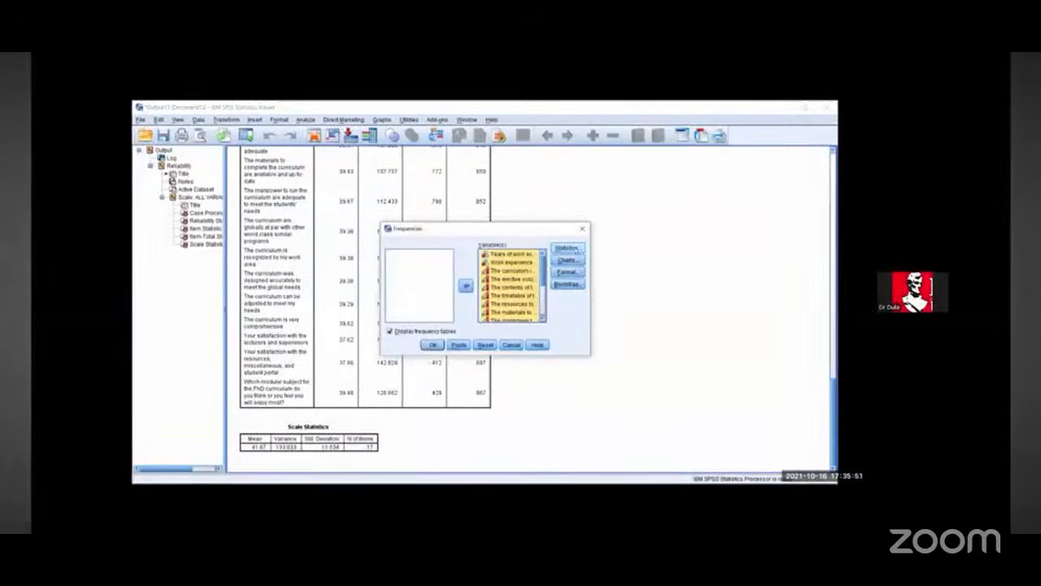
Step: Add a 100th percentile to the Frequencies statistics and run the analysis with frequency tables
click(569, 248)
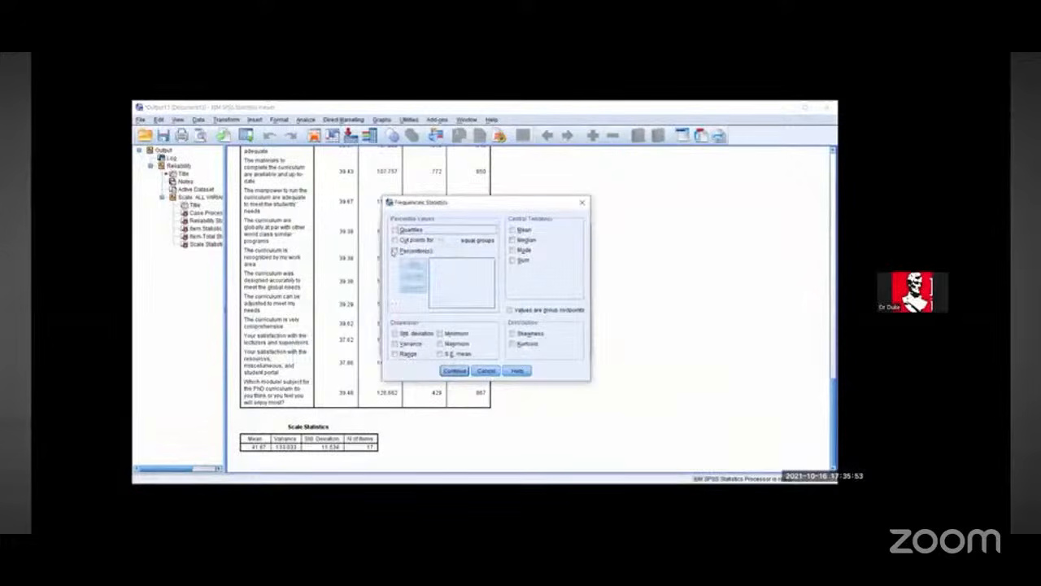
click(394, 252)
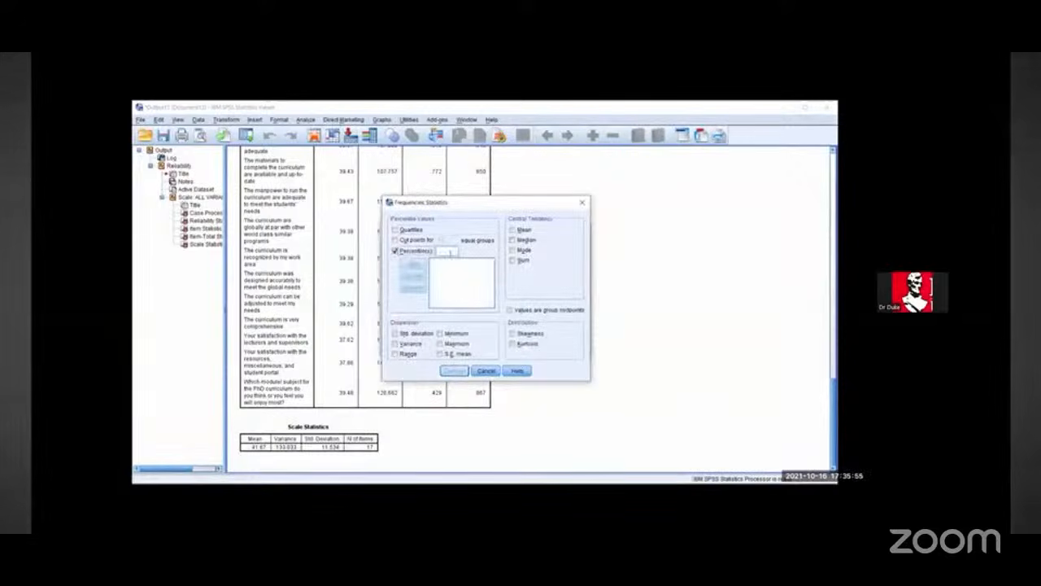
text(100)
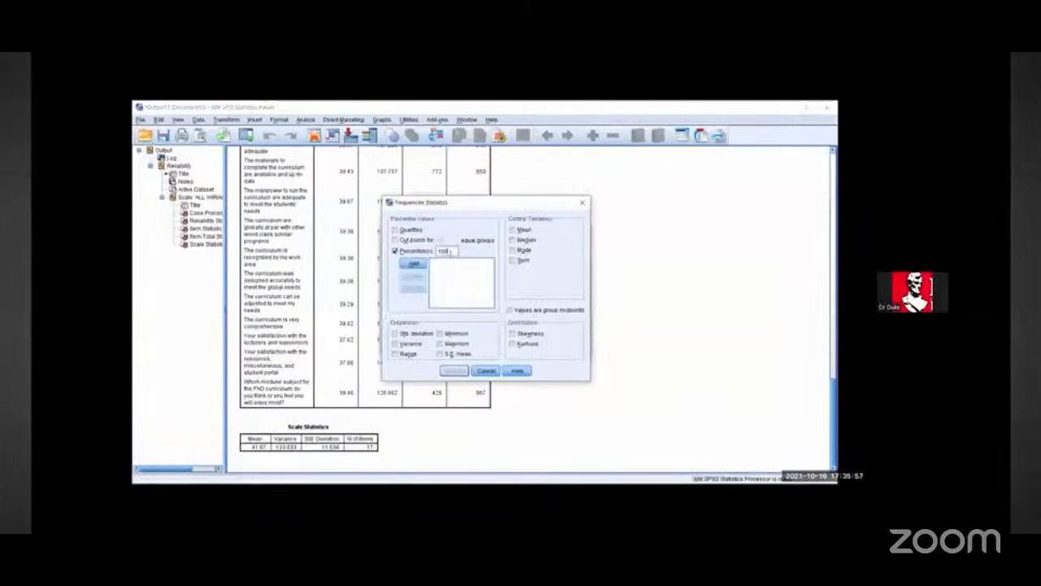
click(413, 262)
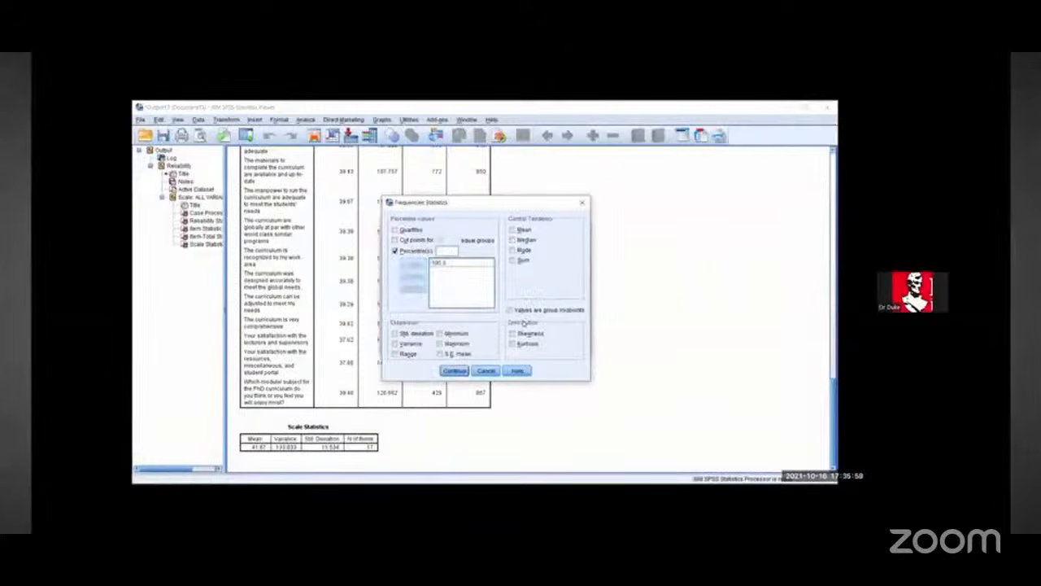
click(453, 370)
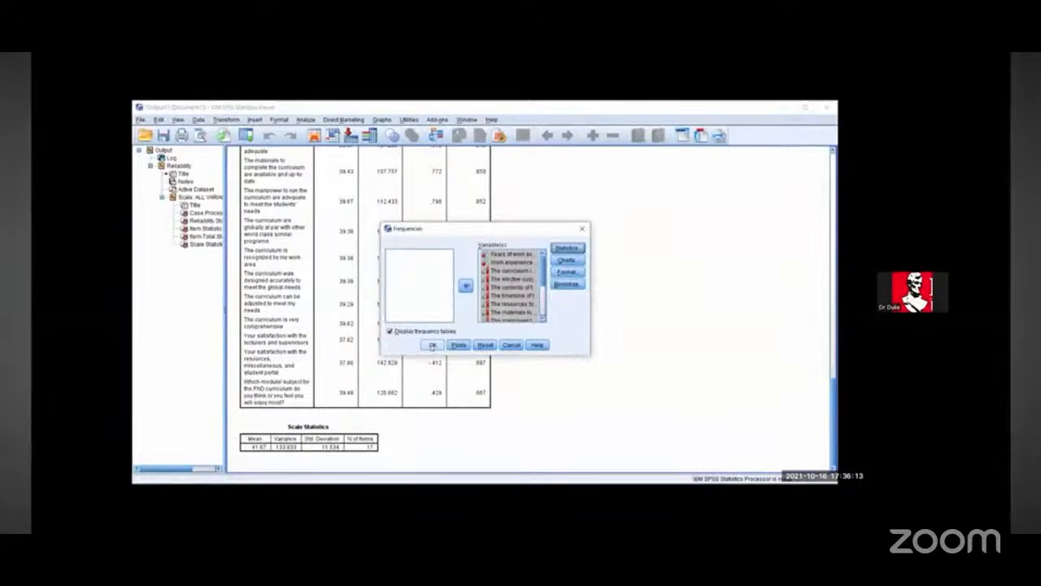
click(432, 345)
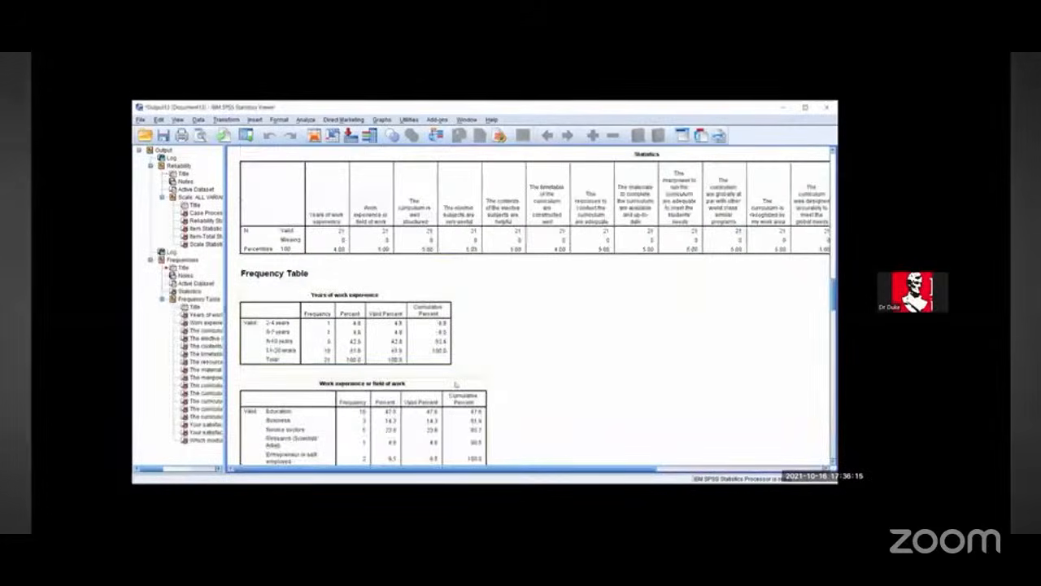
Step: Copy the Years of work experience frequency table from the output
scroll(455, 384, down, 3)
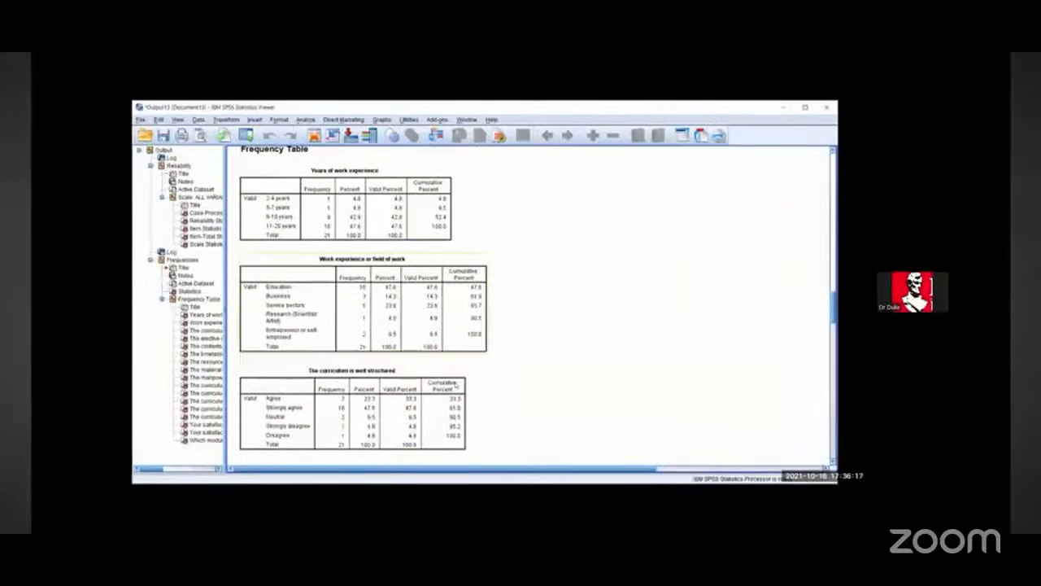
scroll(456, 385, down, 1)
scroll(386, 242, up, 2)
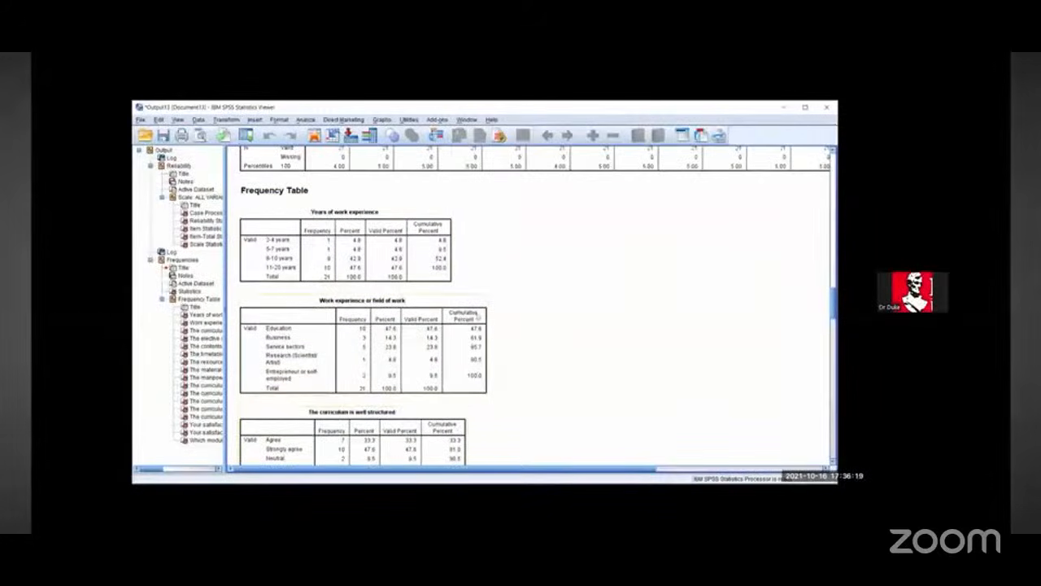
click(386, 241)
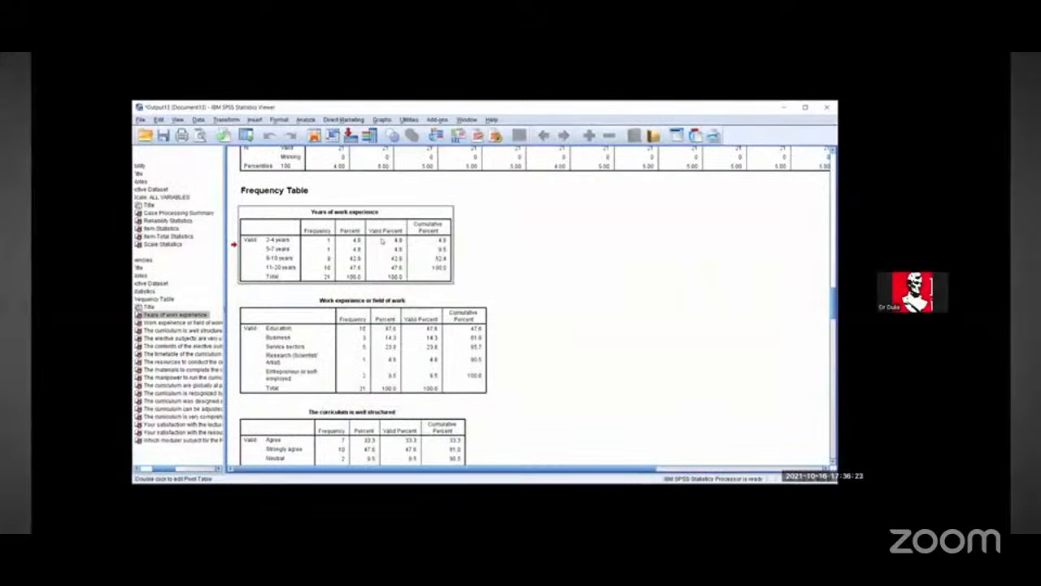
right_click(384, 241)
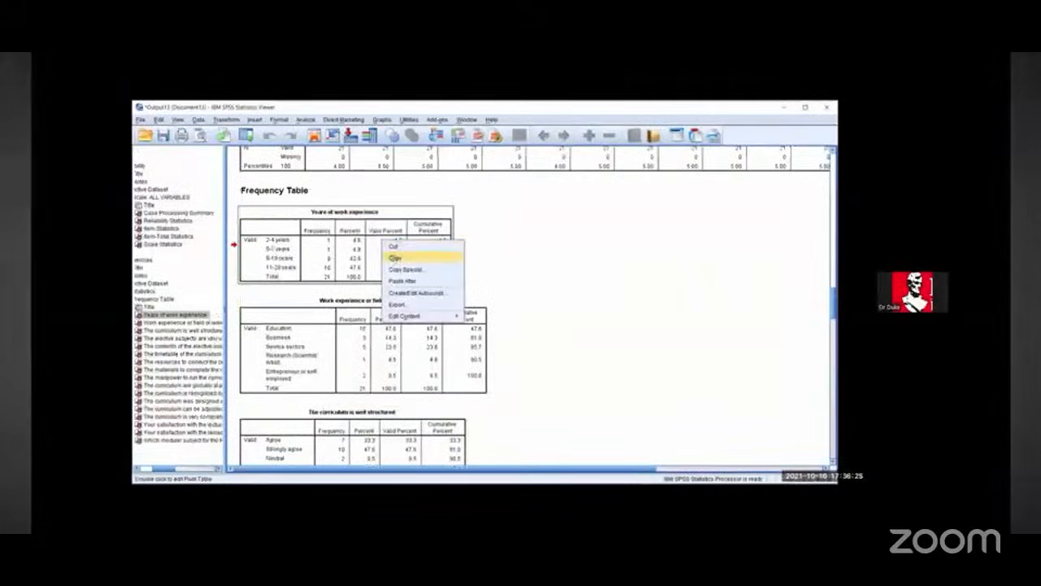
click(394, 257)
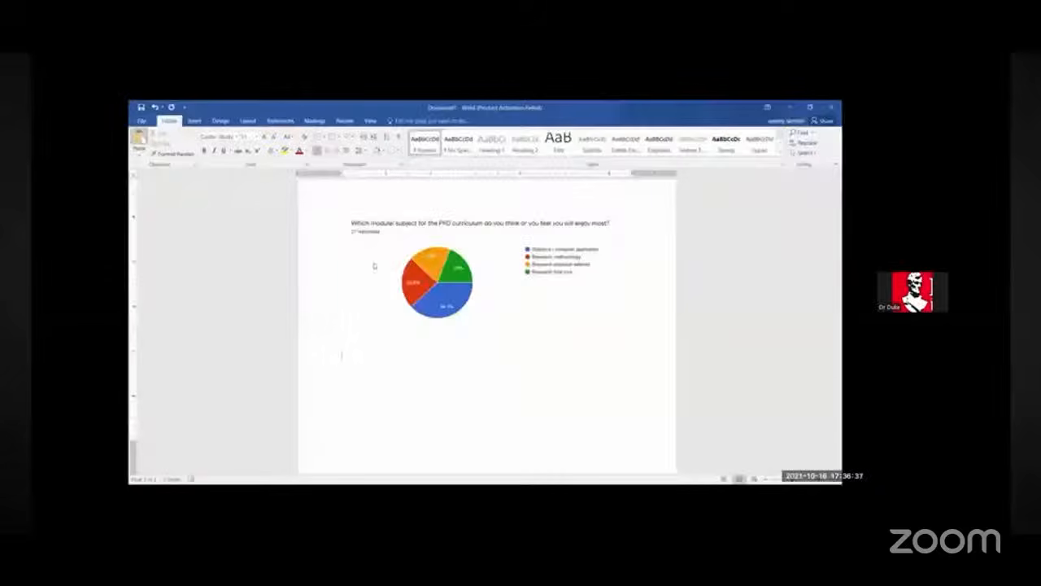
Step: Switch to the Word document and insert three blank lines above the pasted Years of work experience table
scroll(374, 266, down, 5)
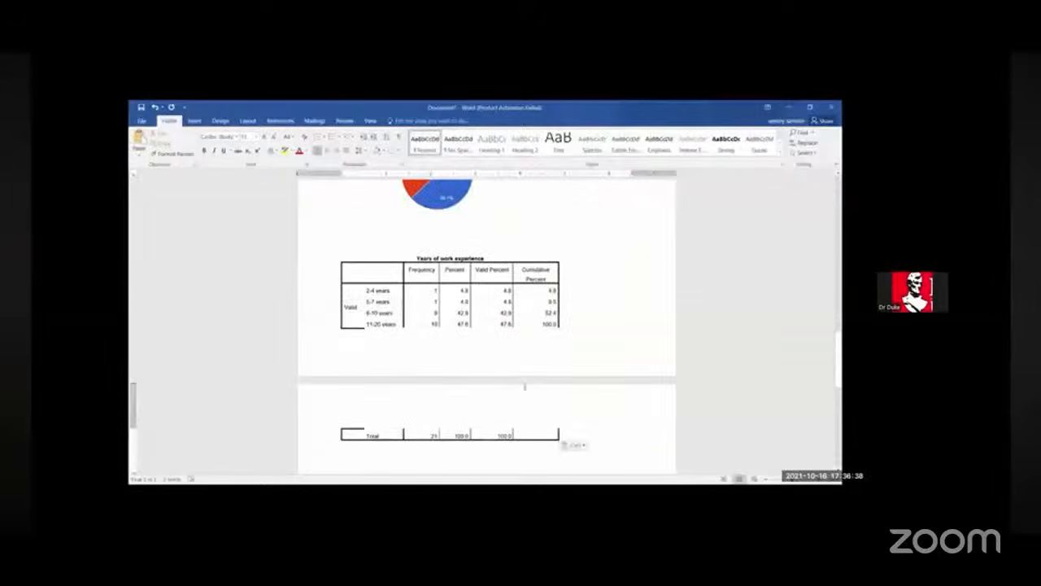
click(361, 235)
key(Return)
key(Return)
key(Return)
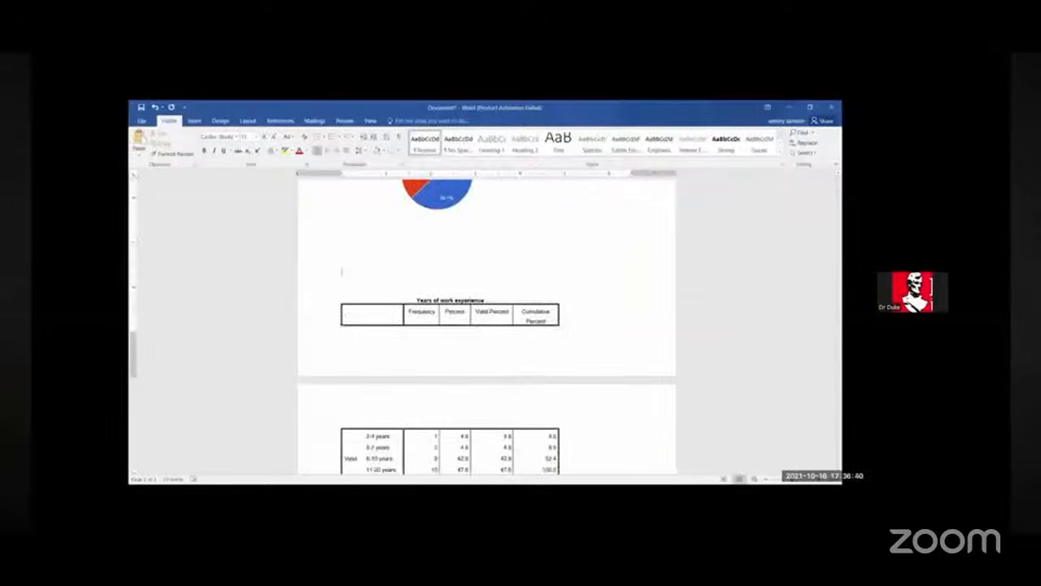
Step: Insert three more blank lines above the Years of work experience table
key(Return)
key(Return)
key(Return)
key(Return)
key(Return)
scroll(486, 325, down, 3)
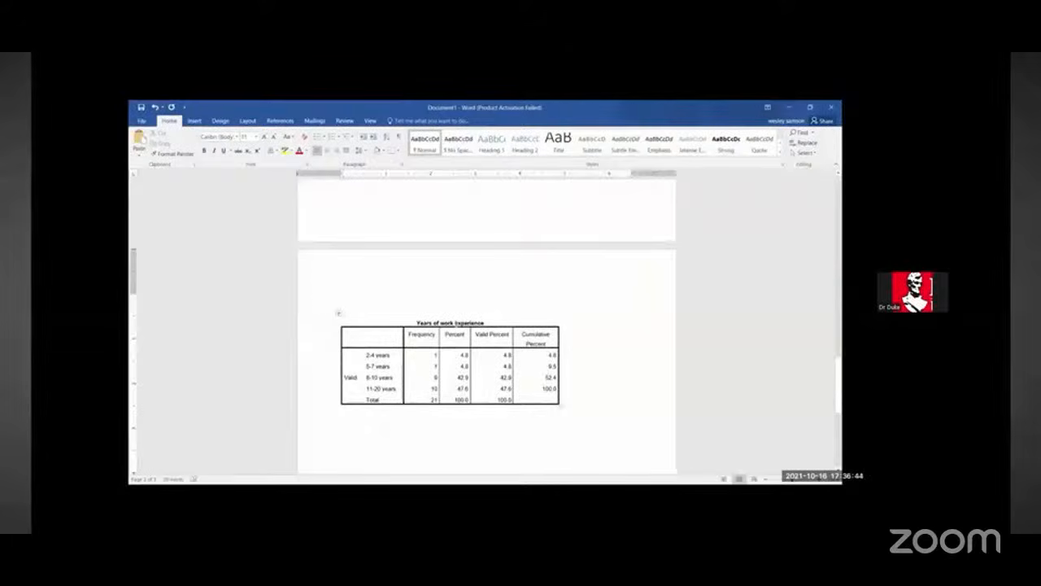
scroll(456, 325, up, 8)
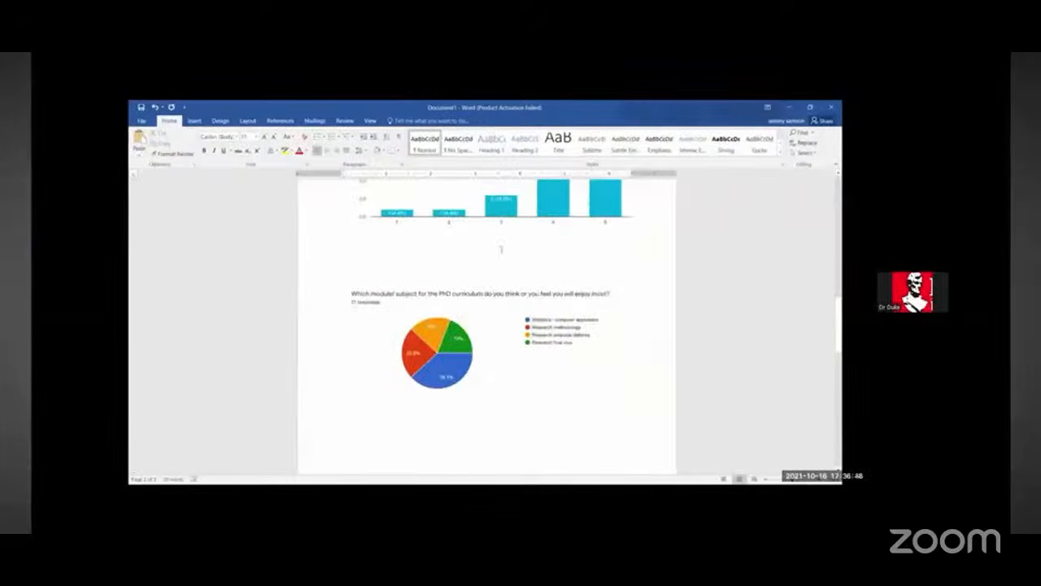
scroll(484, 299, up, 2)
scroll(567, 318, down, 4)
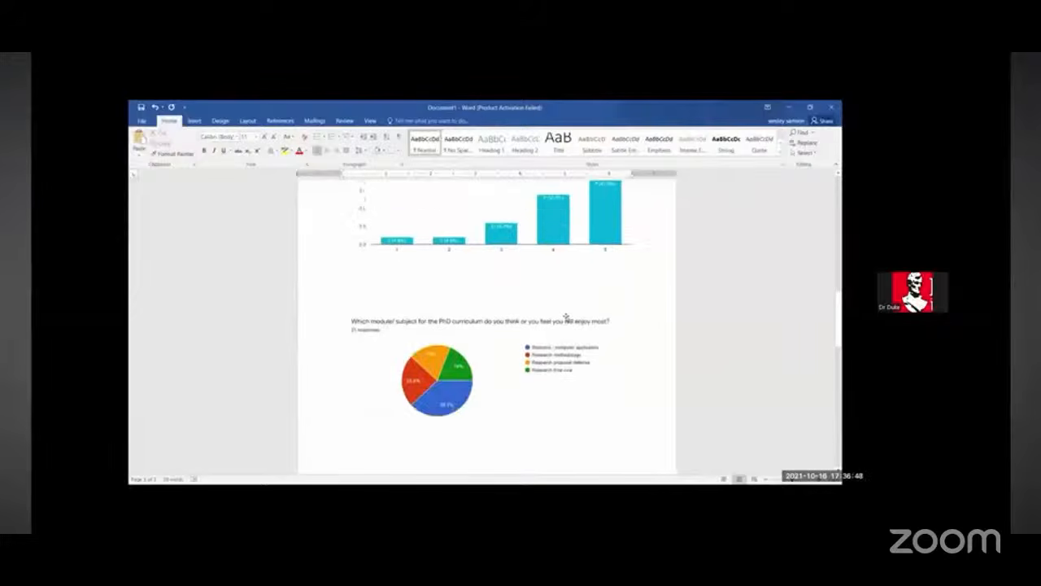
scroll(566, 318, down, 1)
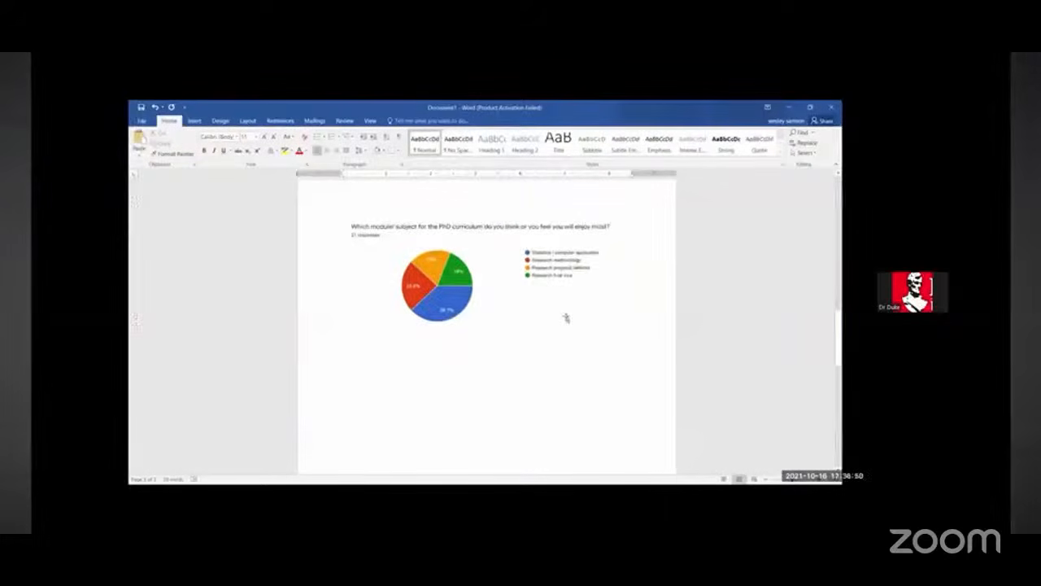
scroll(566, 317, down, 8)
scroll(566, 317, up, 2)
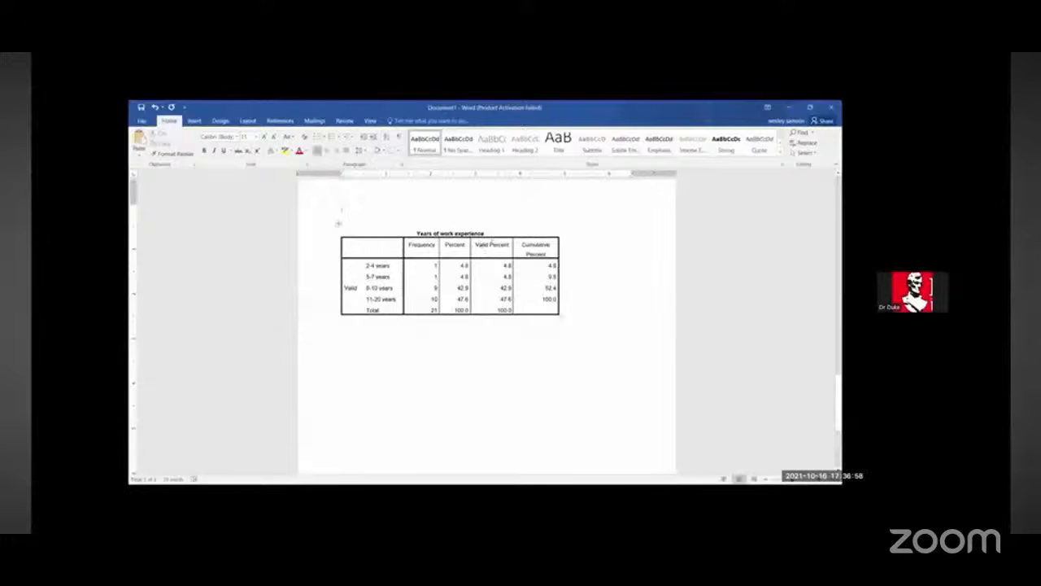
Step: Delete the Valid Percent and Cumulative Percent columns from the Years of work experience table
drag(480, 247, 572, 304)
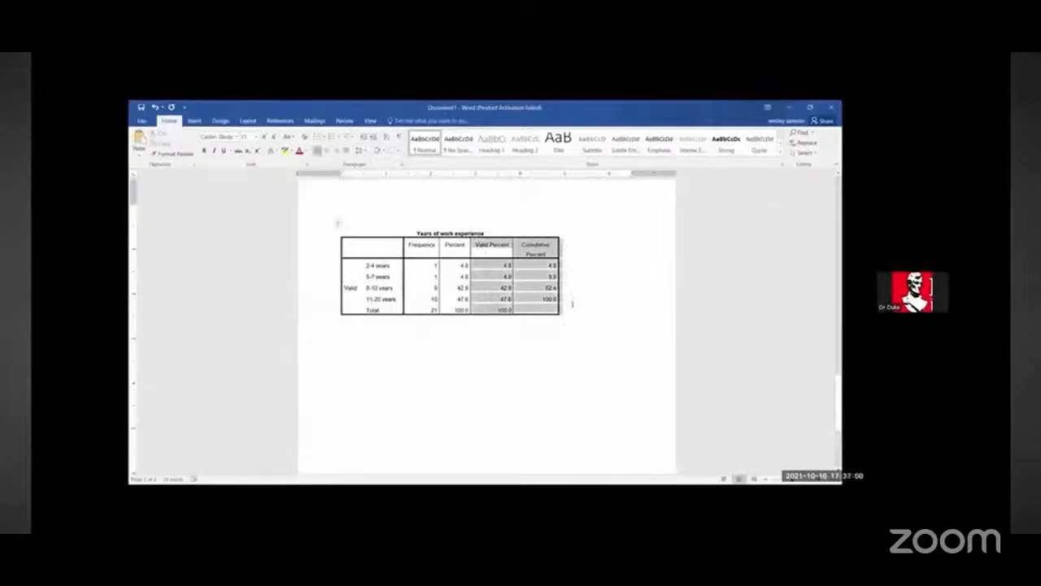
key(BackSpace)
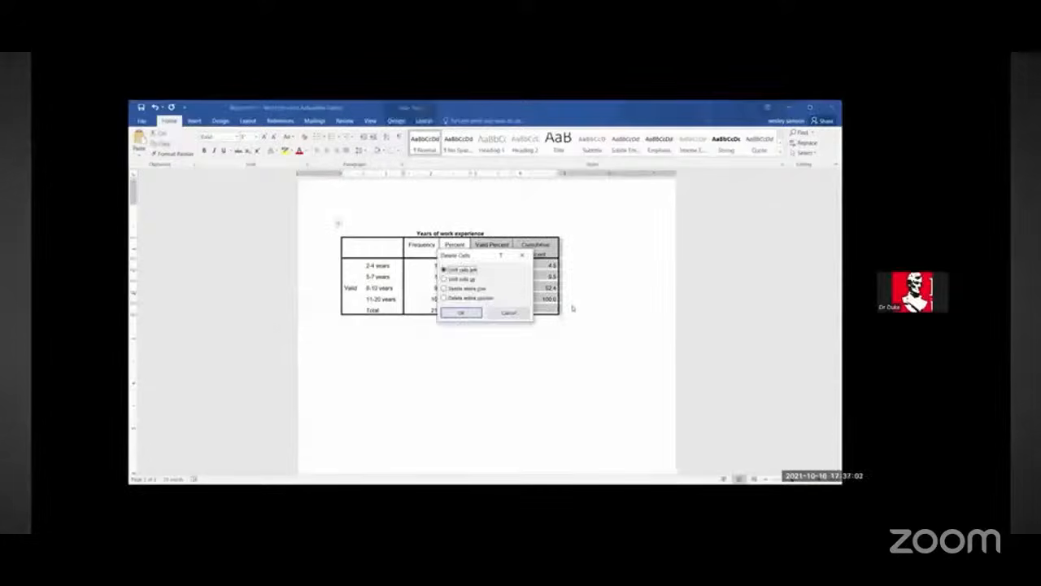
key(Return)
Step: Narrow the table's title row to the width of the remaining columns
click(352, 230)
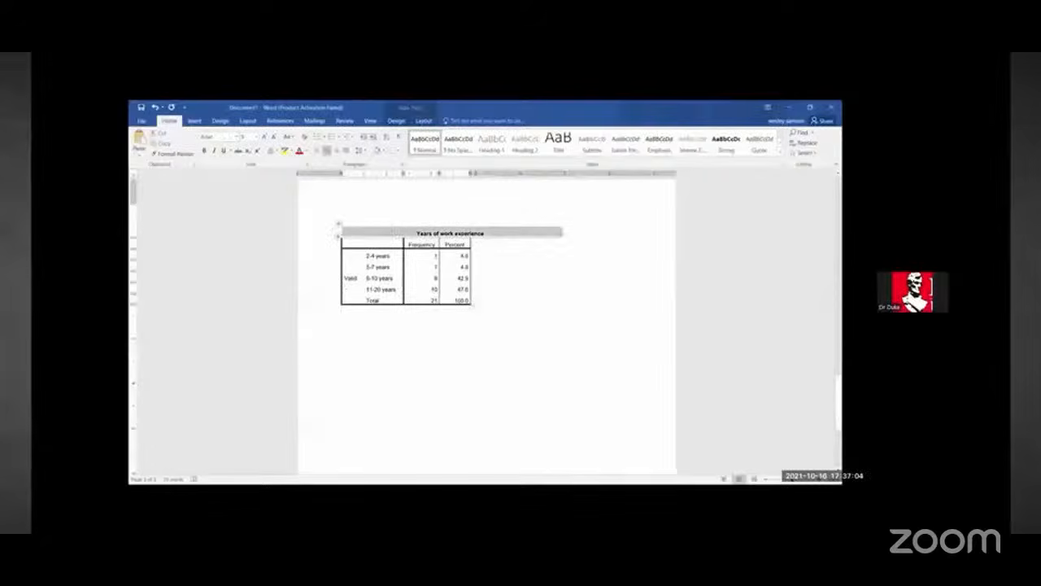
click(557, 232)
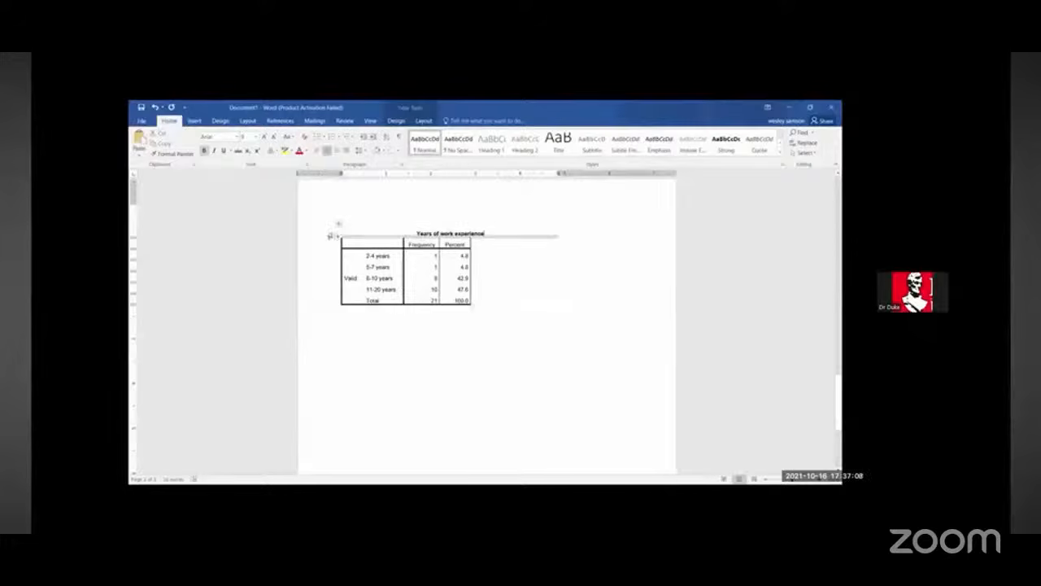
click(557, 233)
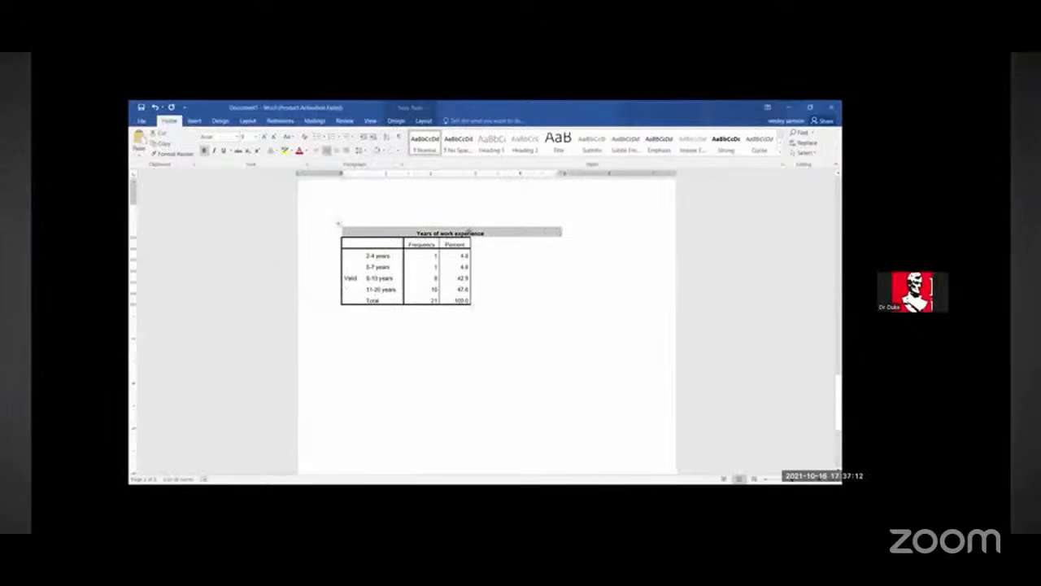
drag(561, 232, 469, 232)
click(358, 339)
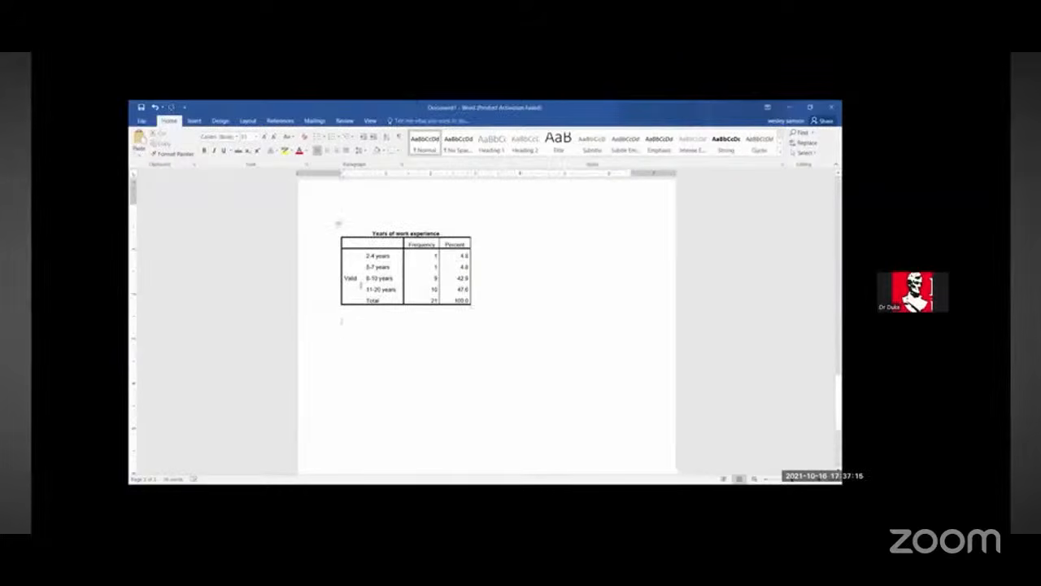
Step: Copy the Work experience or field of work frequency table from the output
click(360, 280)
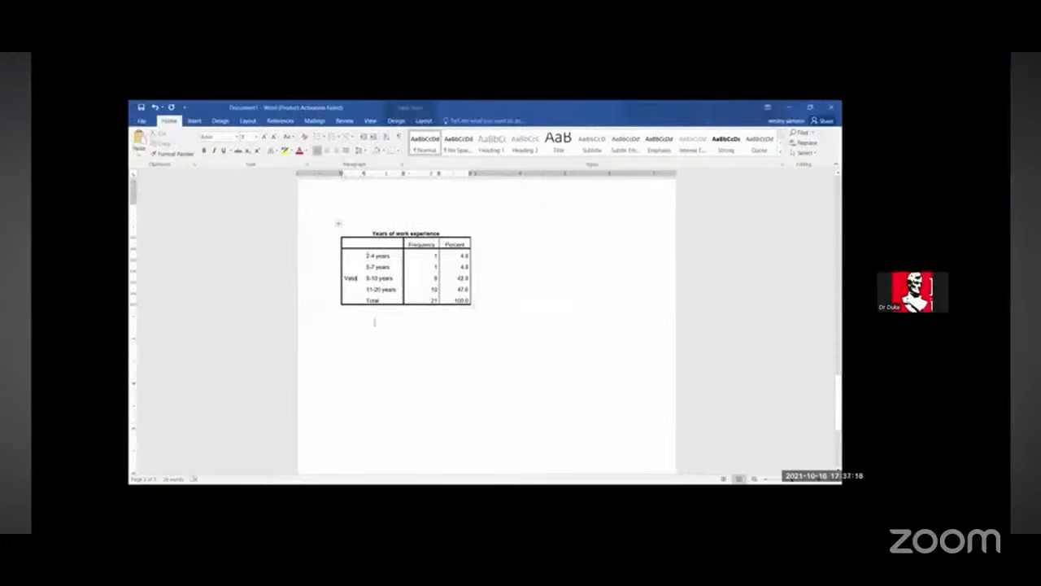
click(362, 345)
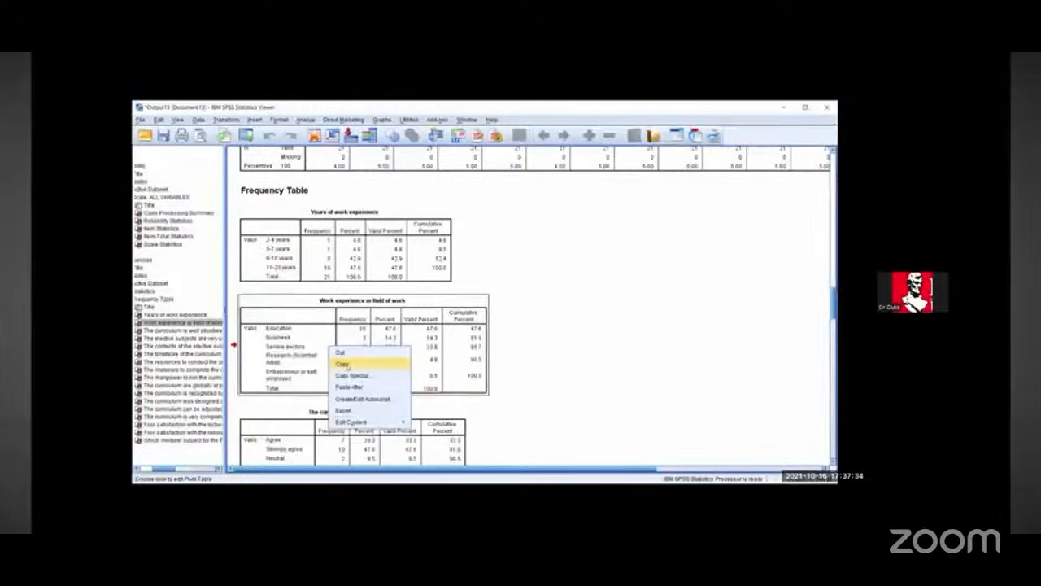
click(346, 364)
right_click(352, 365)
click(363, 381)
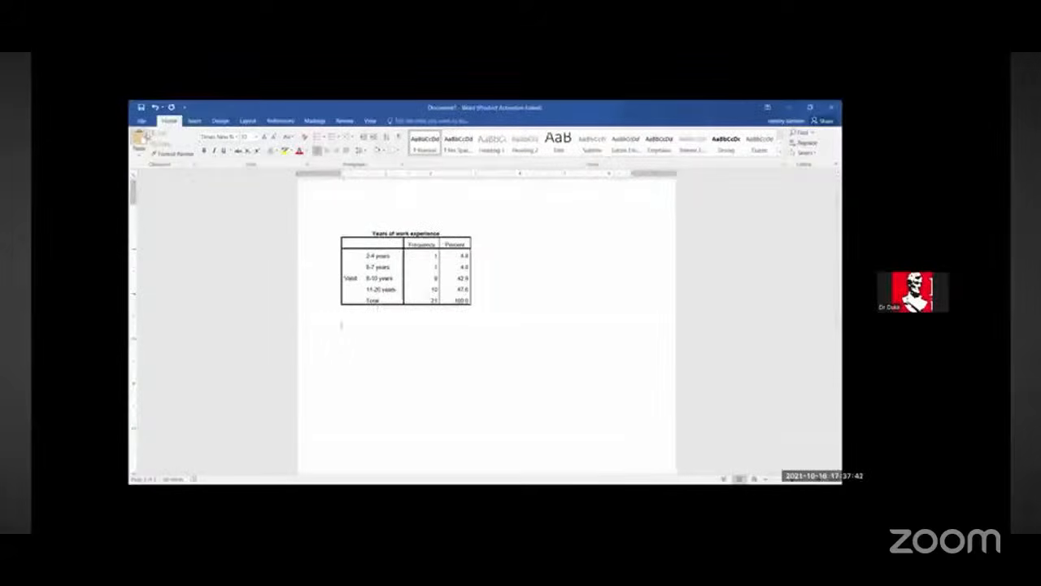
Step: Paste the Work experience or field of work table into the document and delete its Valid Percent and Cumulative Percent columns
key(ctrl+v)
scroll(468, 381, down, 2)
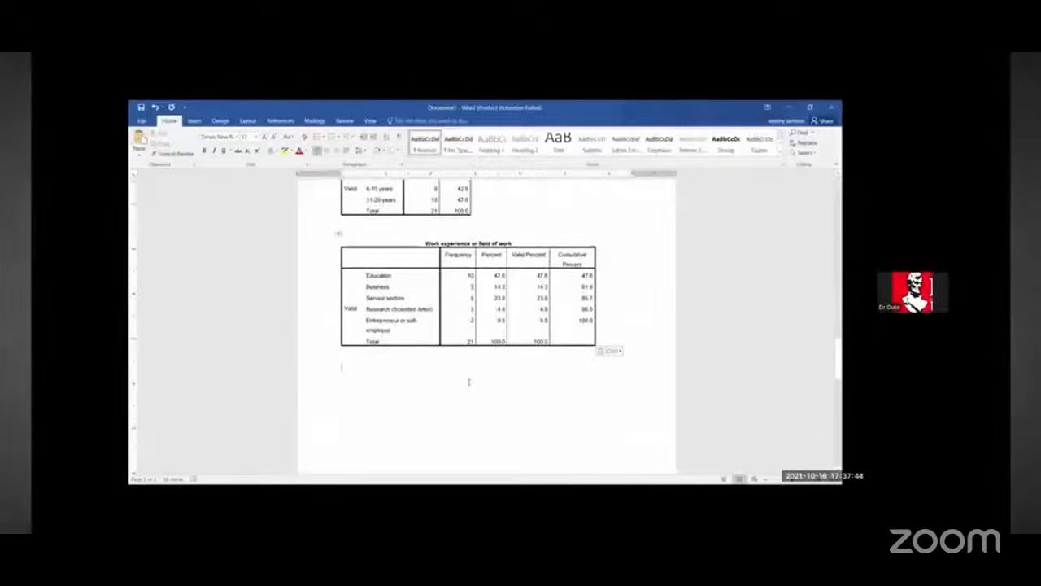
scroll(469, 366, up, 1)
drag(527, 299, 608, 392)
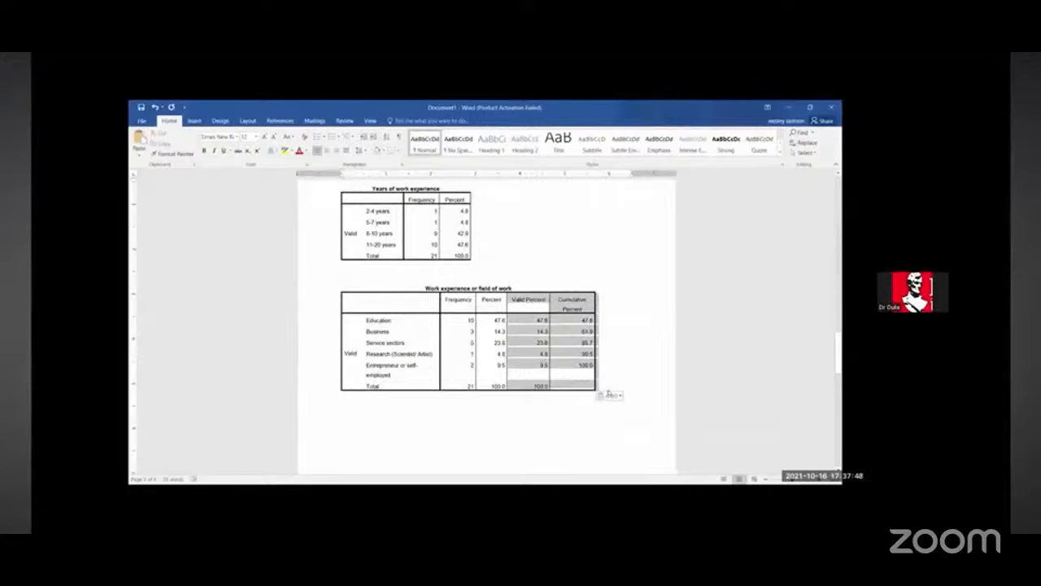
key(BackSpace)
Step: Narrow the Work experience or field of work title row to the table's width
click(336, 286)
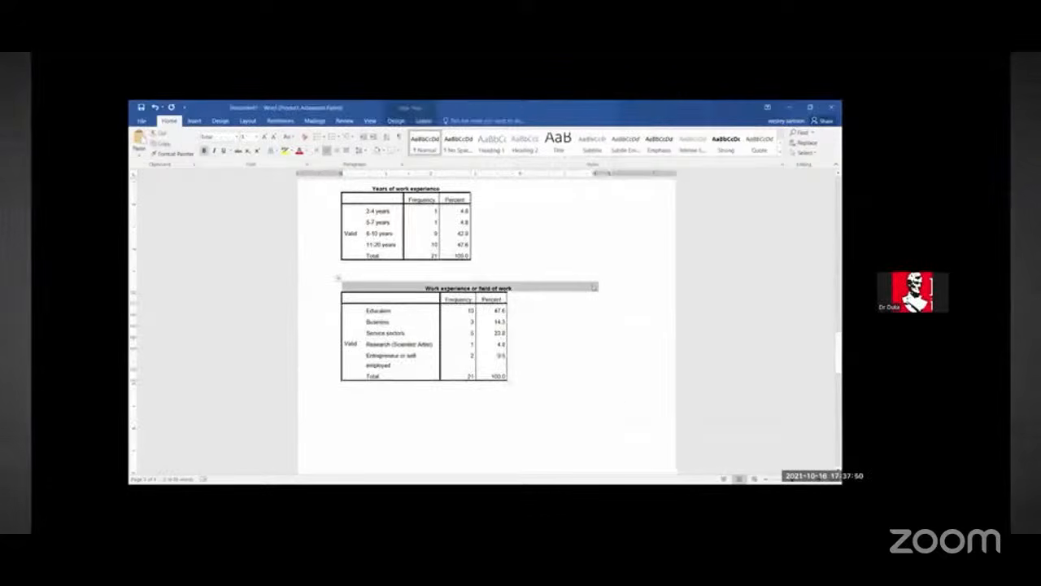
right_click(596, 286)
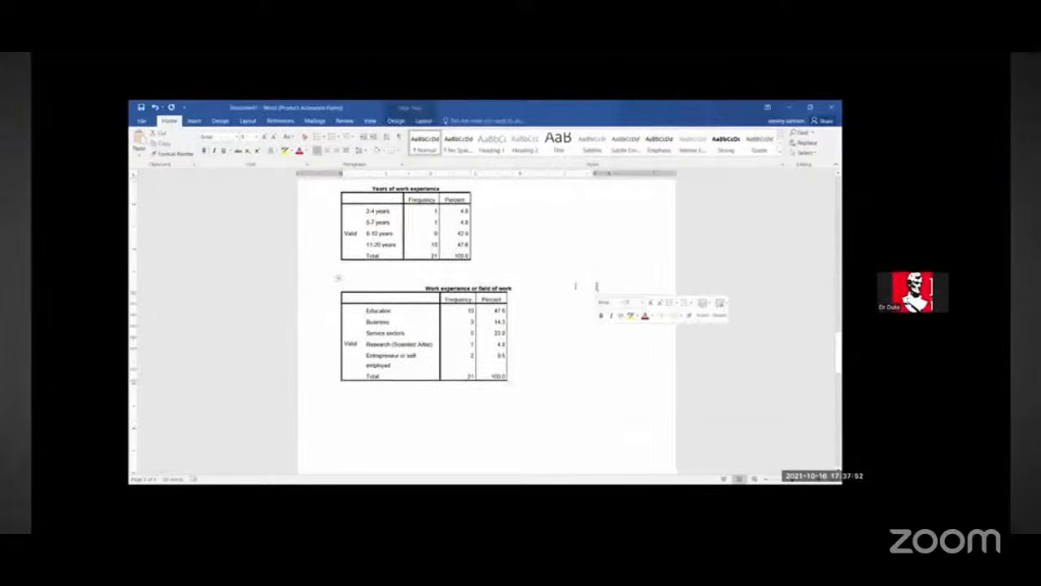
click(597, 287)
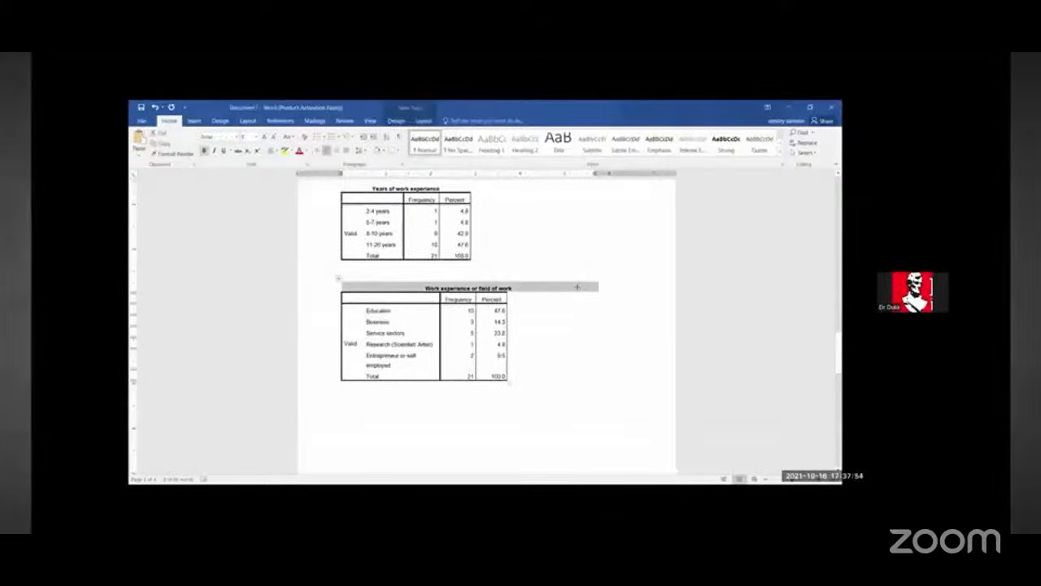
click(545, 392)
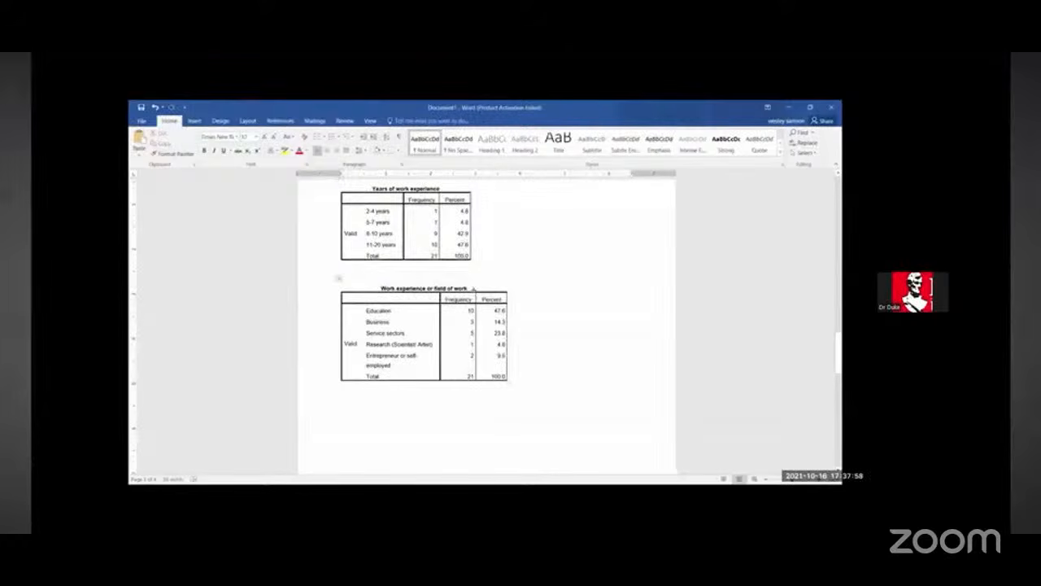
Step: Move the Work experience or field of work title into the Valid cell and delete the title row
drag(470, 288, 386, 280)
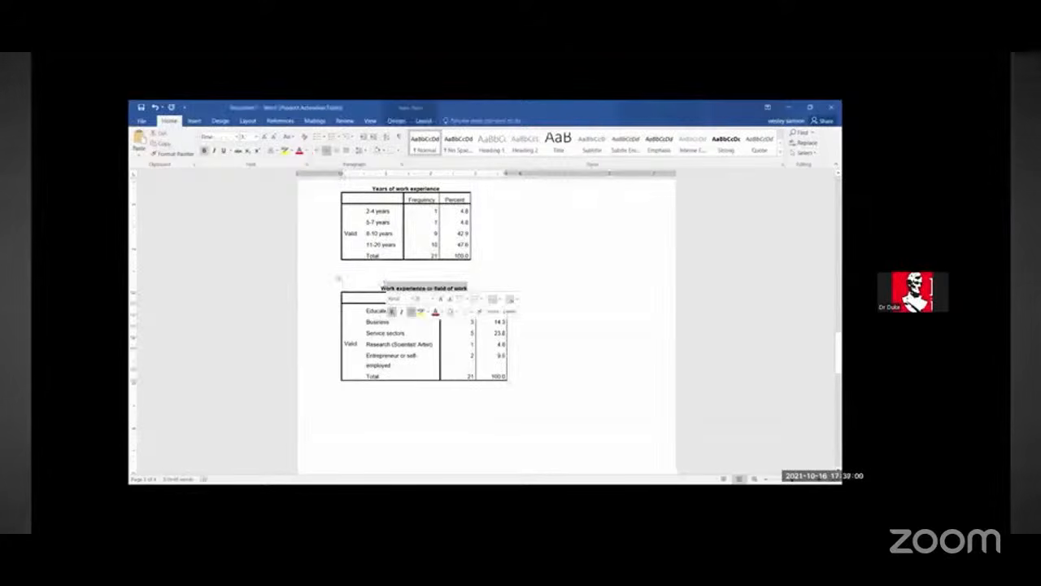
click(339, 278)
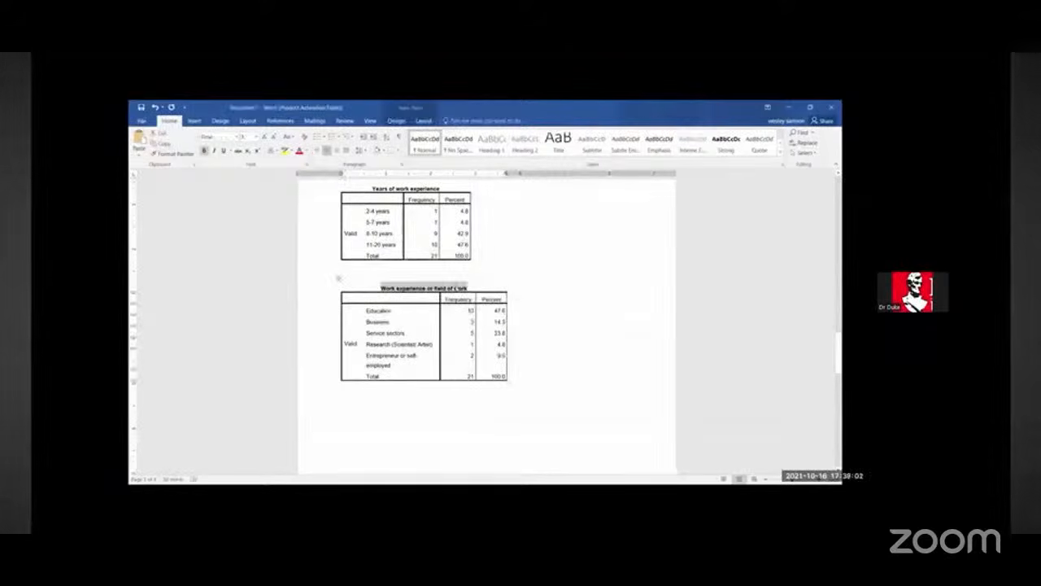
key(Delete)
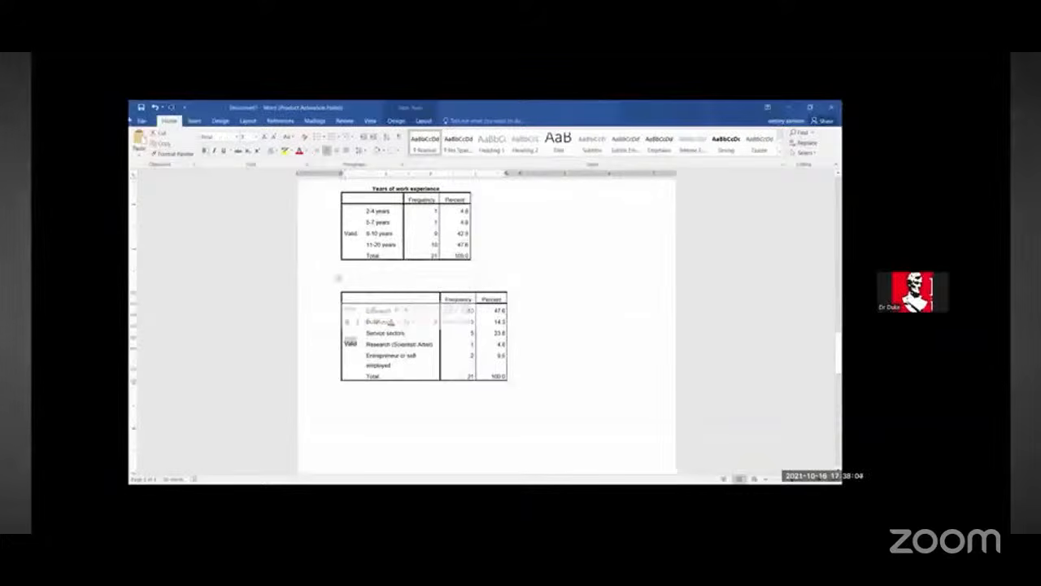
key(ctrl+v)
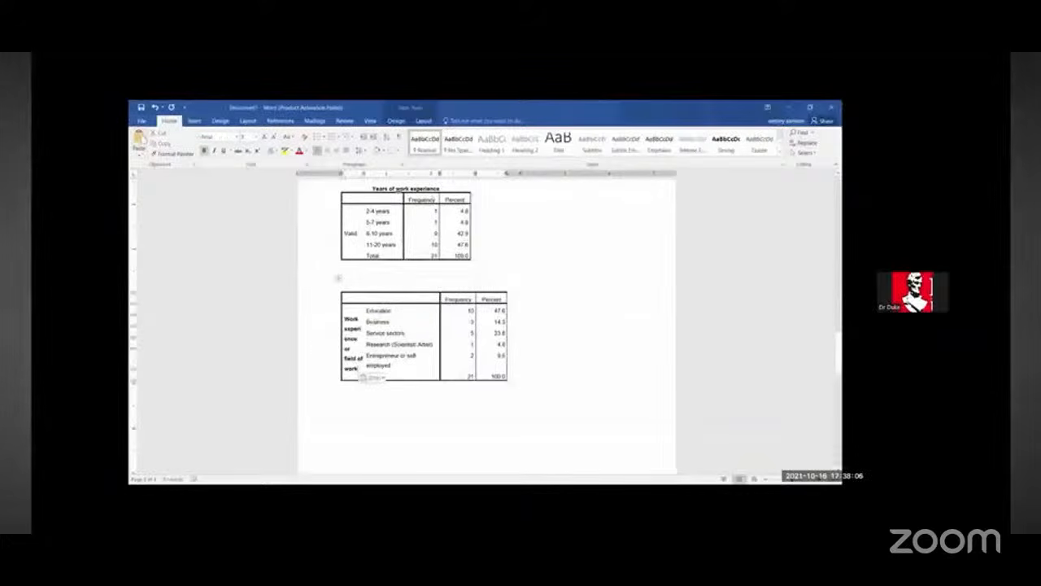
Step: Move the Years of work experience title into the Valid cell of the first table
drag(370, 188, 439, 190)
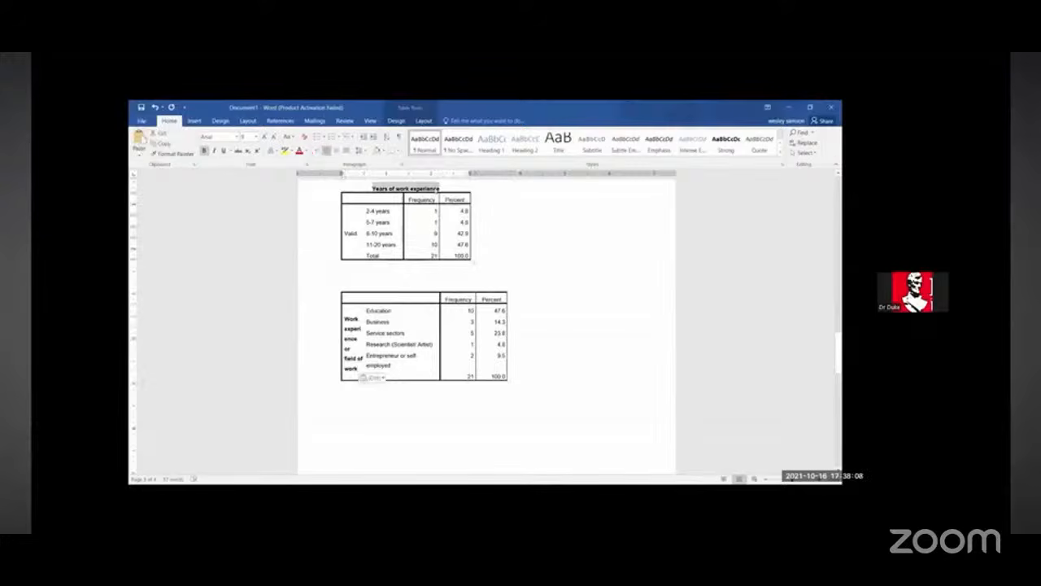
right_click(440, 190)
click(465, 200)
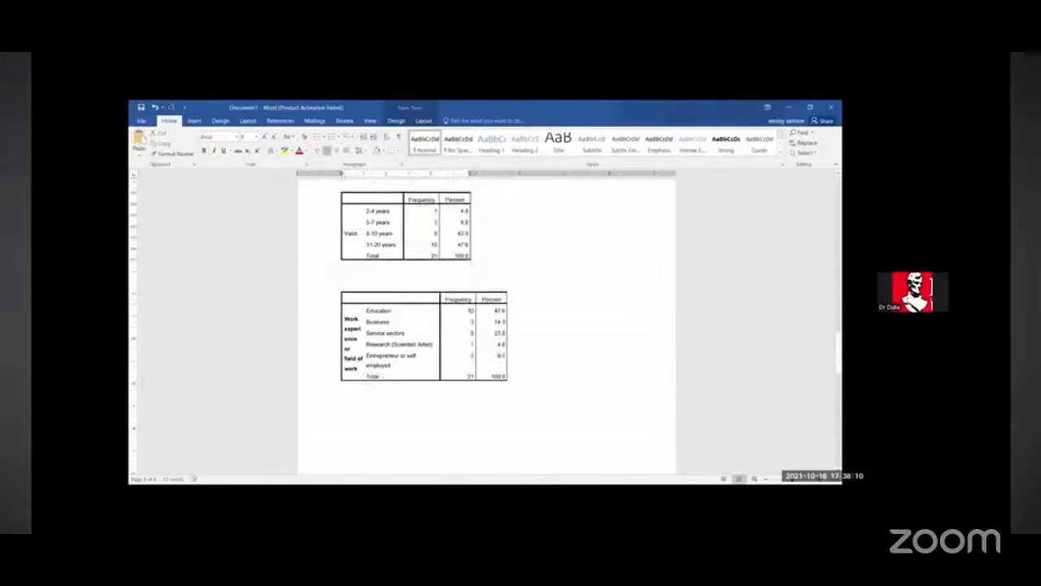
key(ctrl+v)
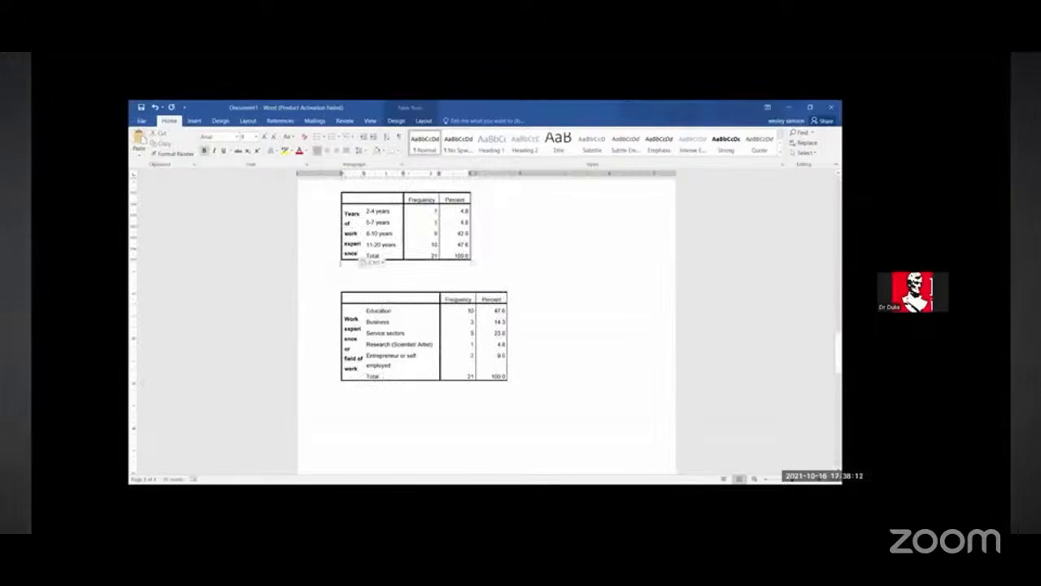
Step: Delete the blank lines between the two tables so they join
click(473, 262)
key(Delete)
key(Delete)
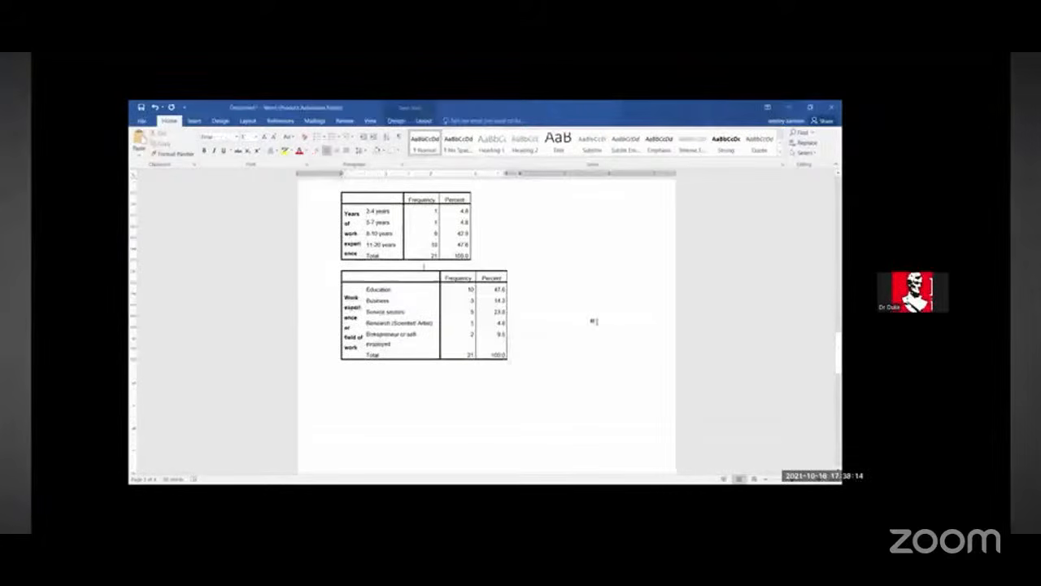
key(Delete)
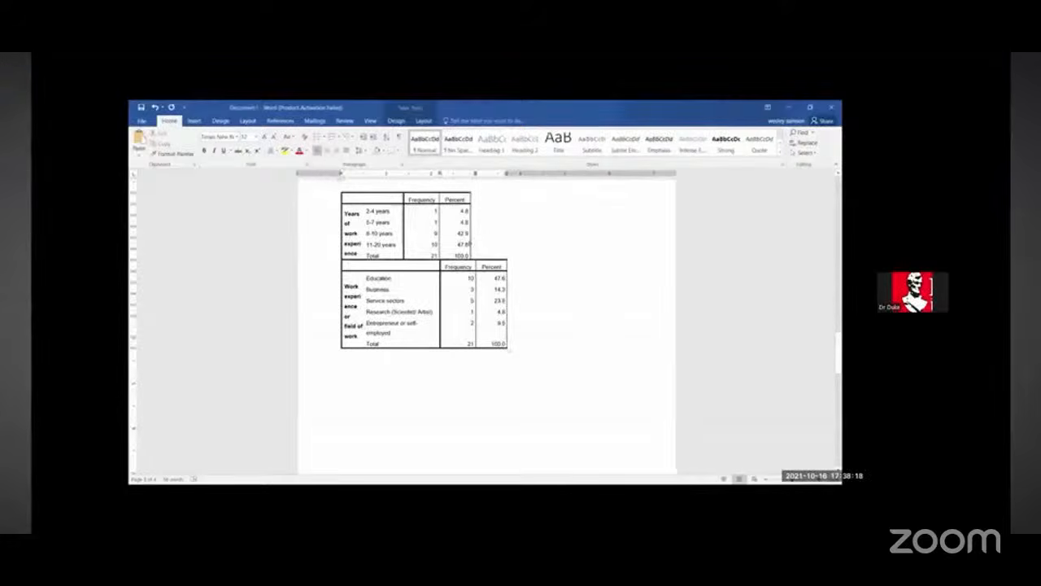
Step: Widen the first table's Percent column to line up with the second table's columns
click(493, 246)
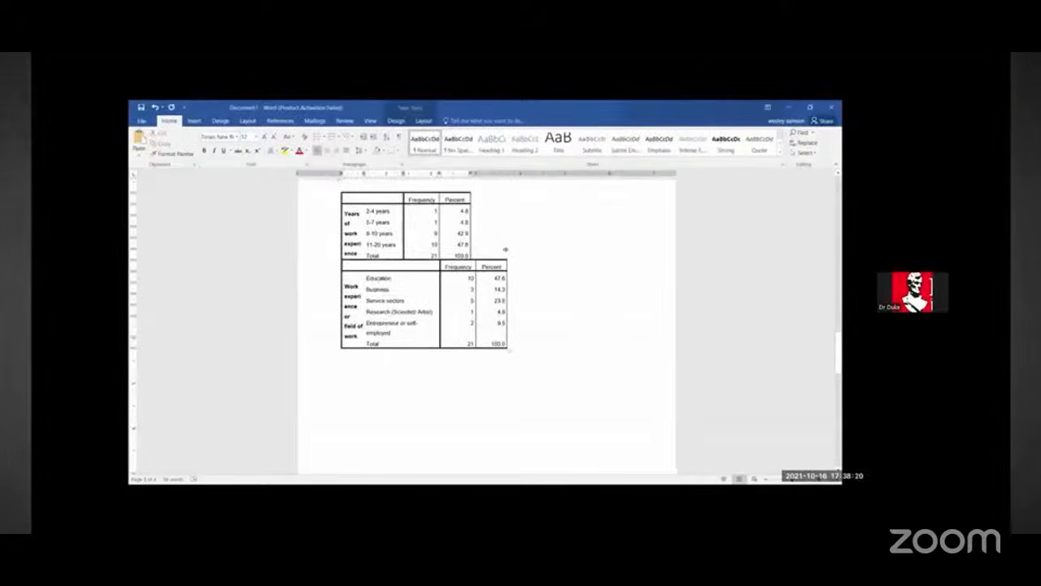
drag(471, 244, 506, 244)
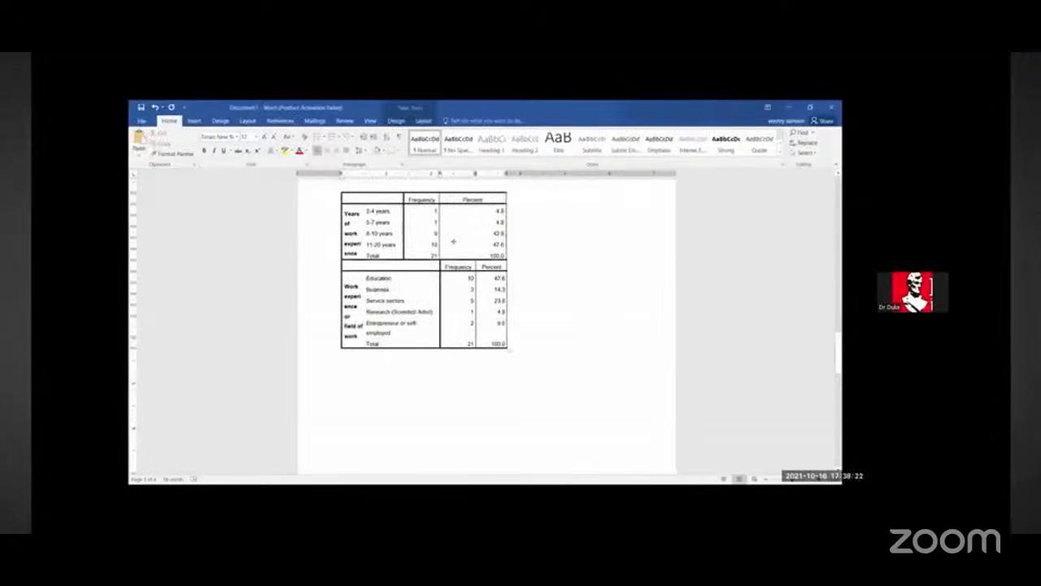
mouse_move(440, 244)
mouse_down()
mouse_move(456, 244)
mouse_move(445, 244)
mouse_up()
click(406, 244)
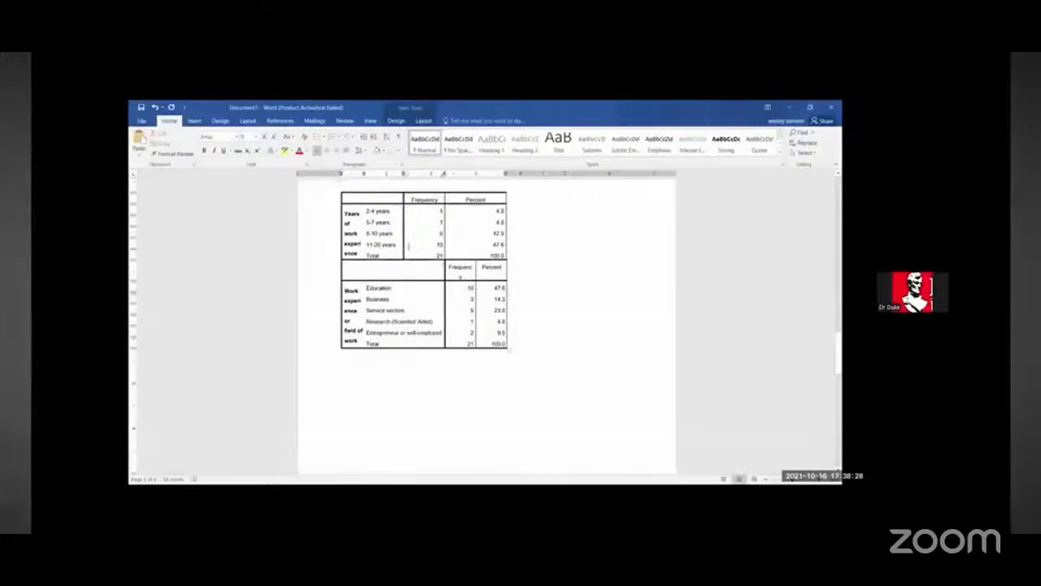
Step: Auto-fit the Percent column width of the combined tables
drag(408, 248, 423, 198)
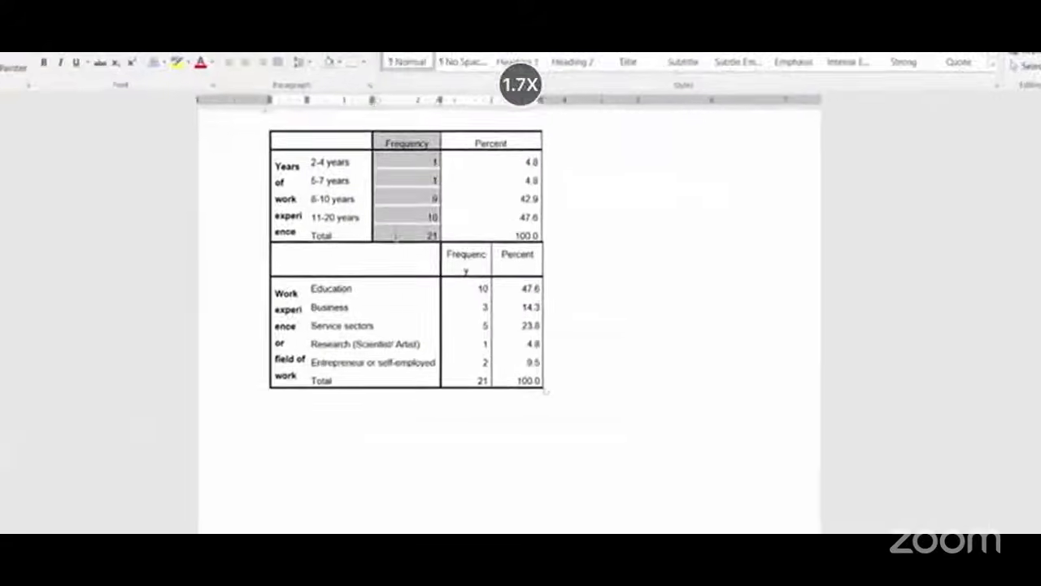
click(513, 258)
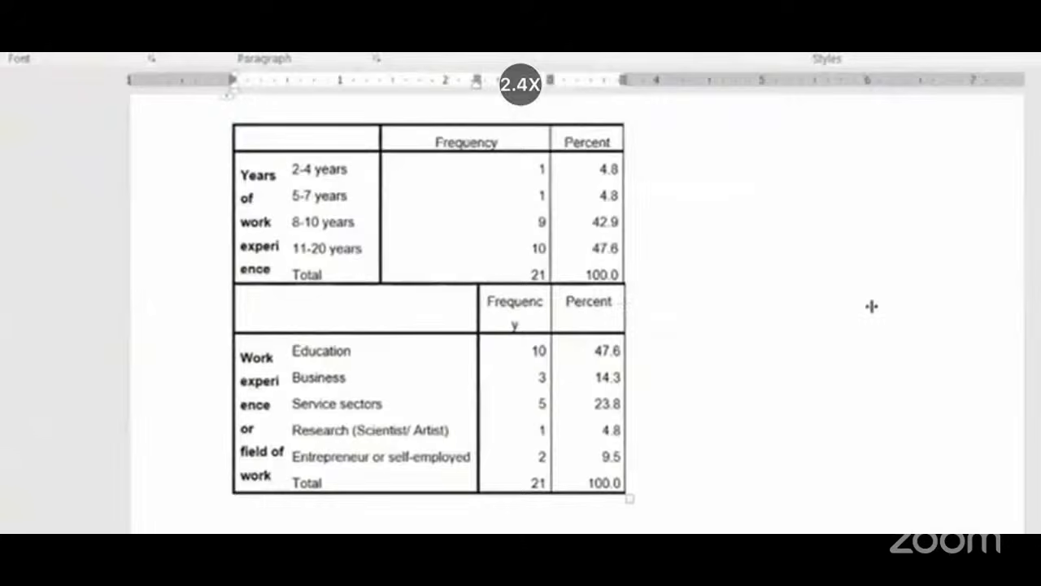
double_click(546, 269)
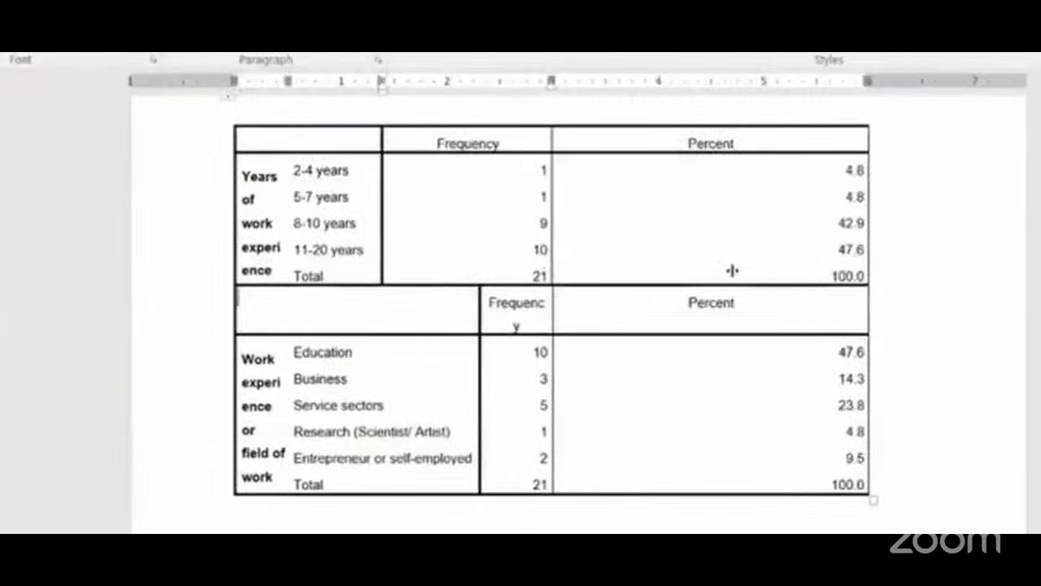
Step: Widen the first table's label column so its Frequency and Percent columns line up with the second table's
double_click(380, 244)
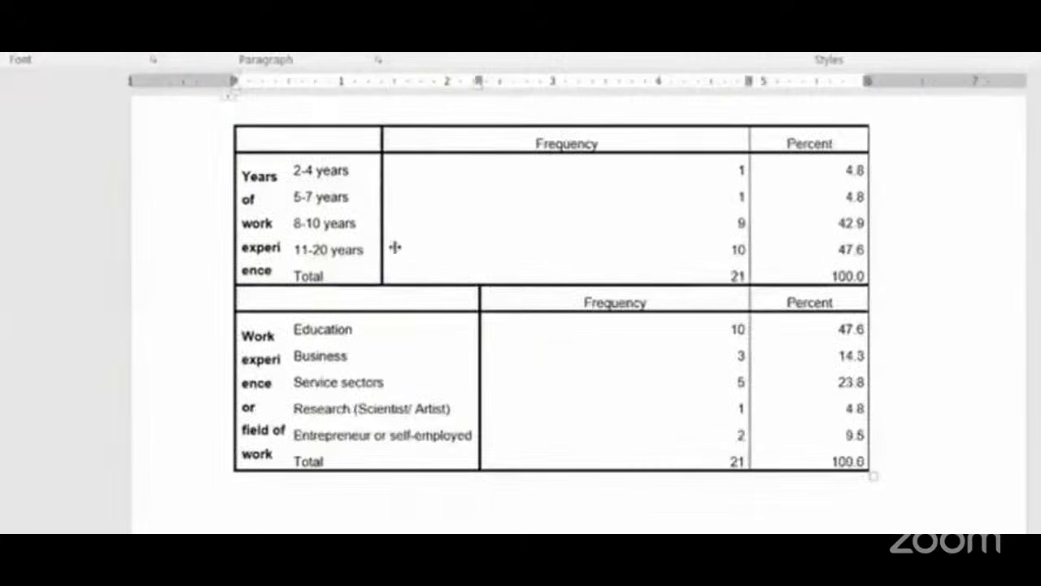
drag(395, 247, 480, 298)
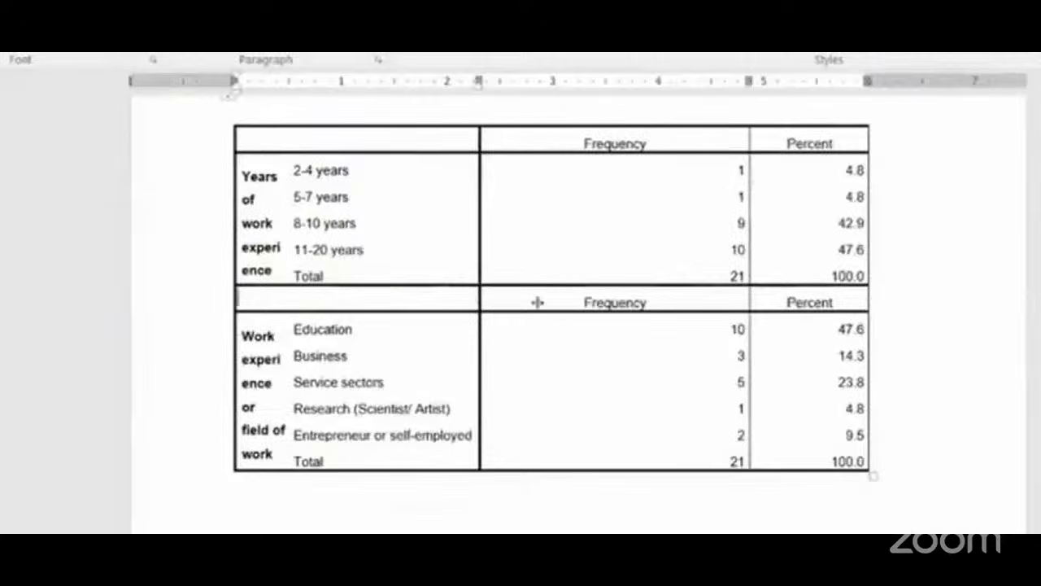
double_click(285, 252)
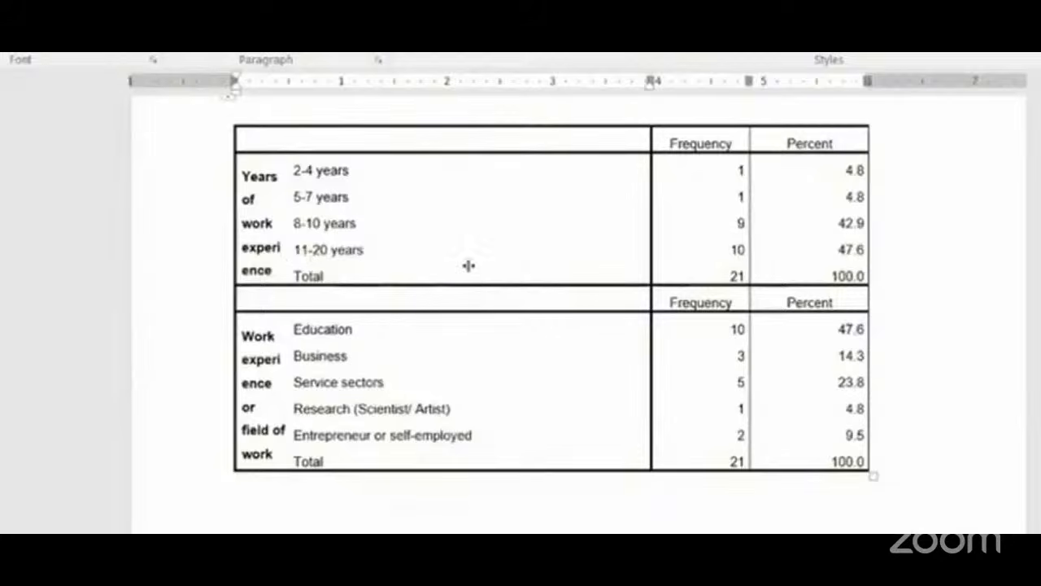
key(ctrl+z)
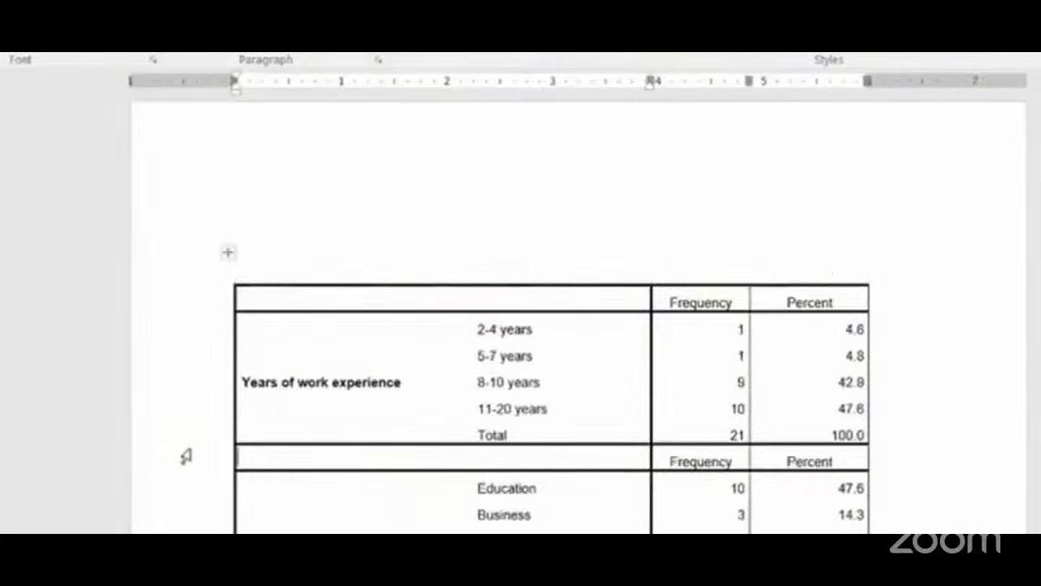
Step: Delete the second table's repeated header row and enter the title Table 1. Demography in the top-left cell
click(186, 457)
key(BackSpace)
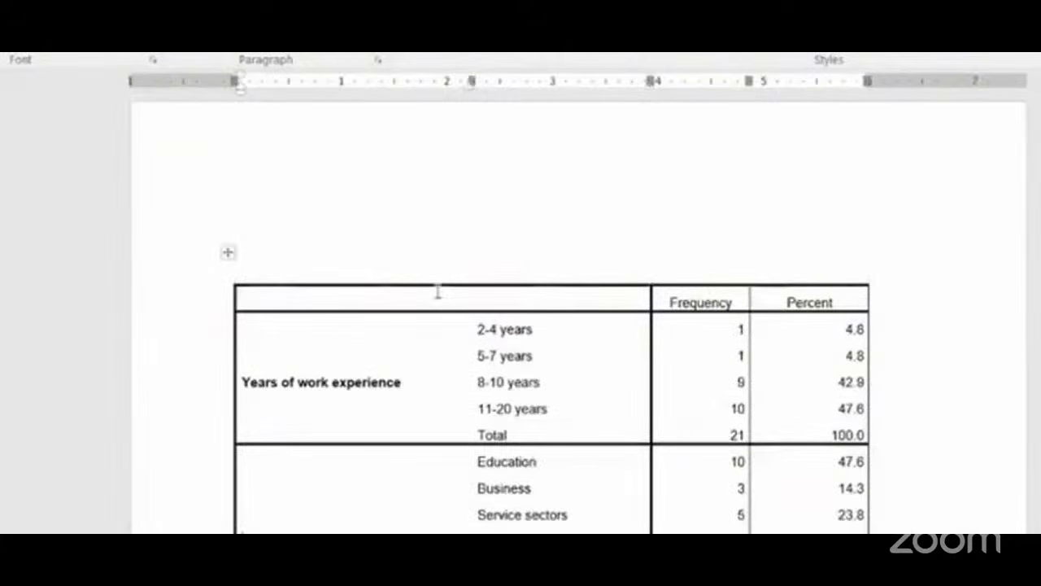
text(table )
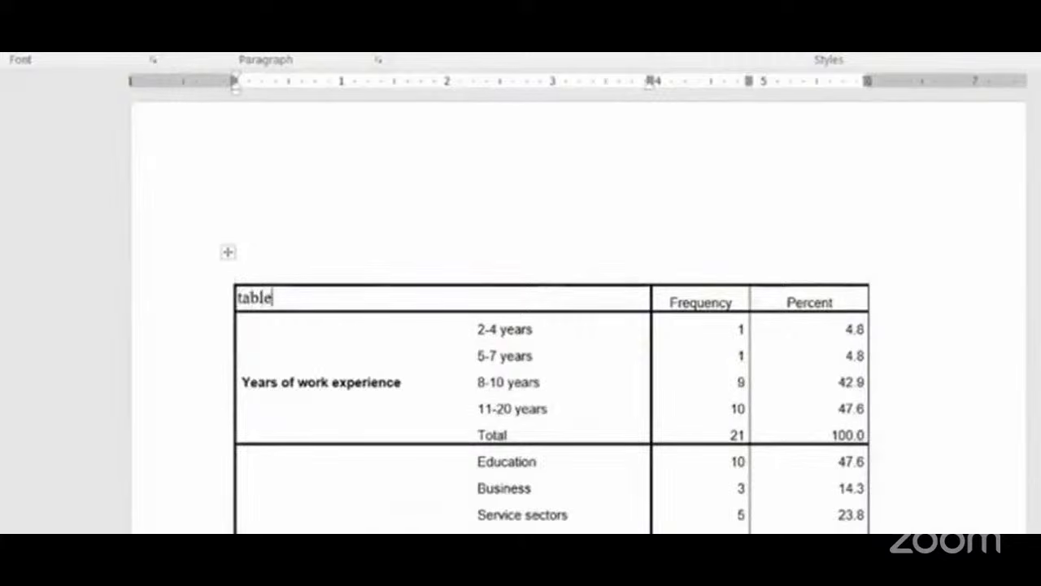
text(1. Demograph)
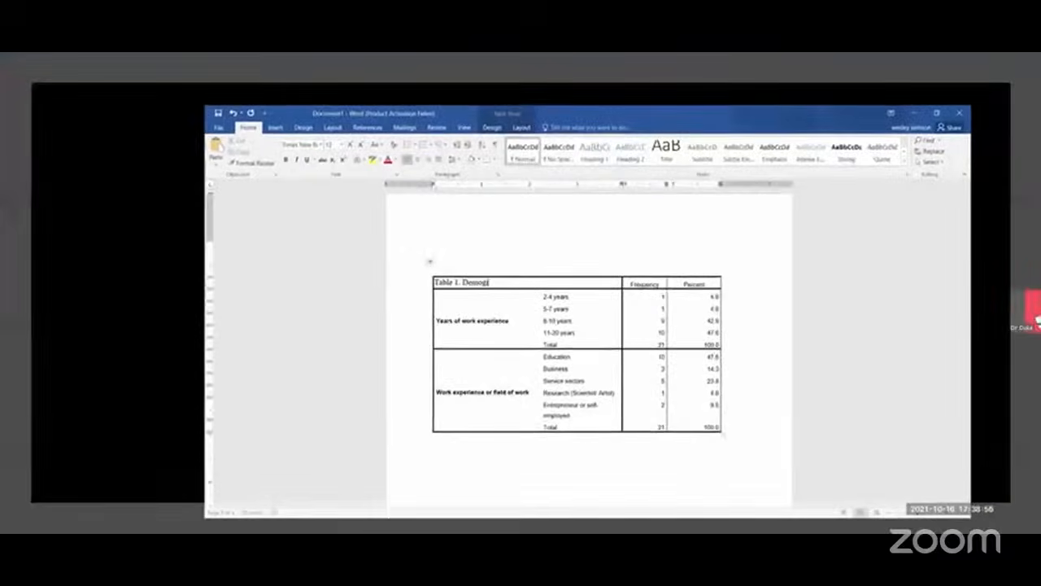
text(y)
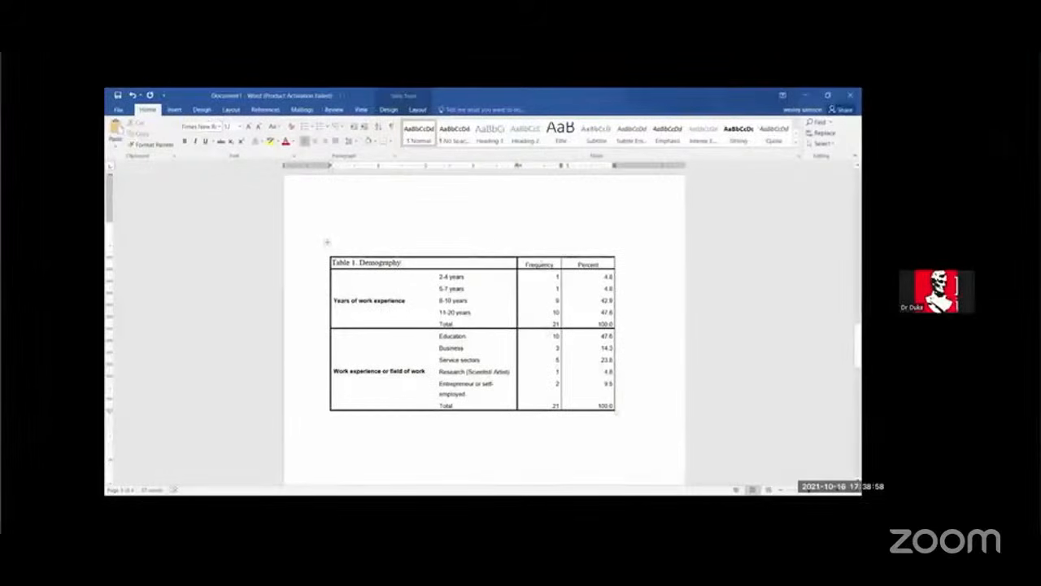
Step: Relabel the Frequency and Percent column headers as n and %
drag(553, 262, 527, 262)
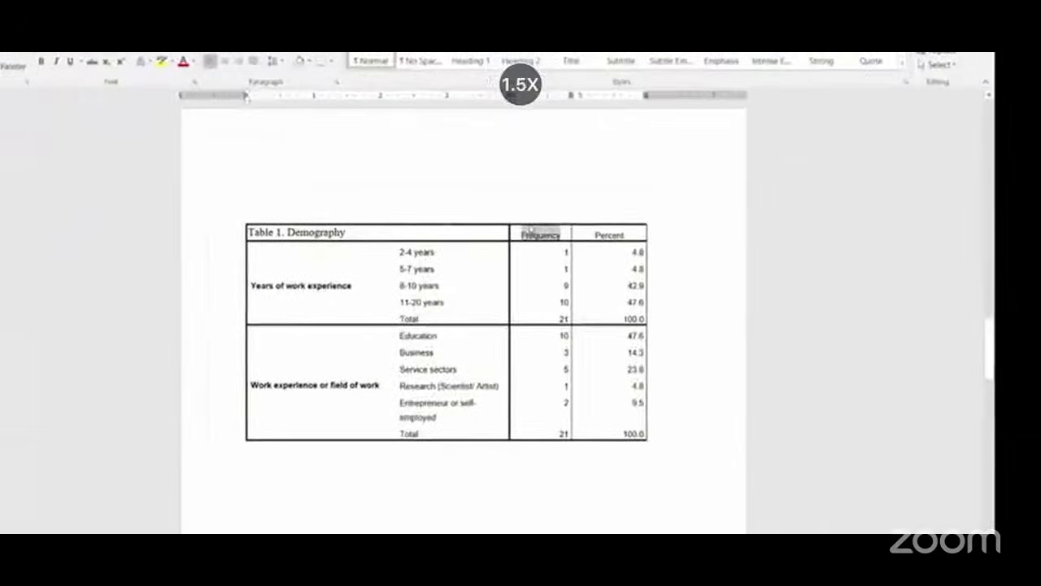
text(Fr)
double_click(539, 234)
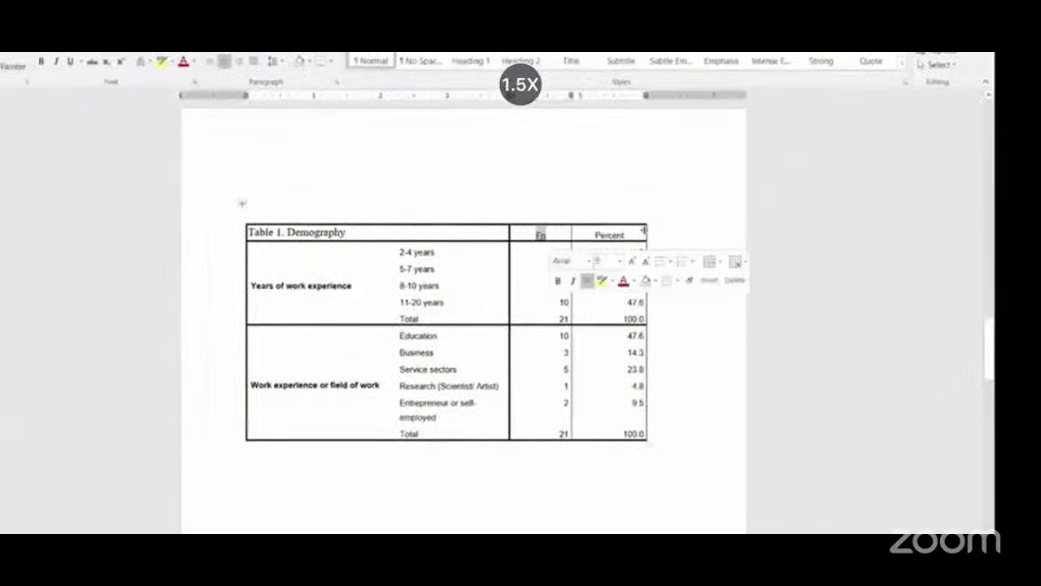
text(n)
drag(595, 235, 631, 235)
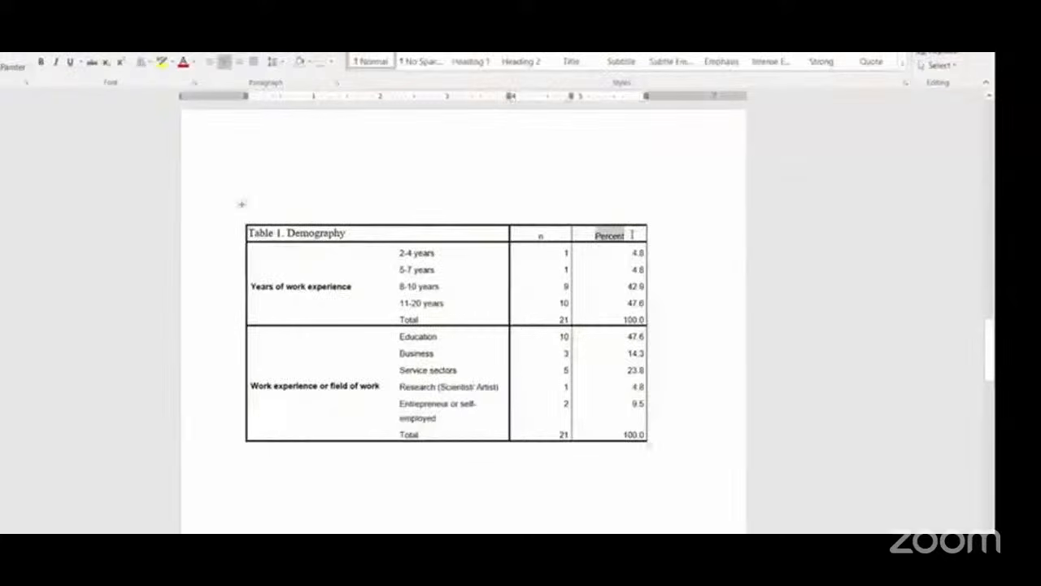
text(%)
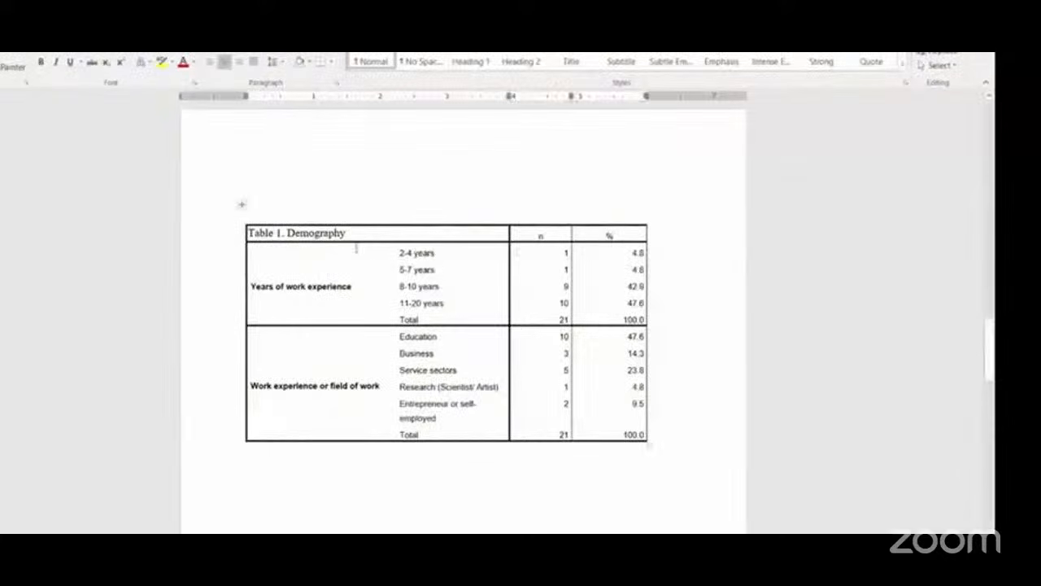
Step: Switch to the SPSS data editor and widen the Name and Label columns in Variable View
click(227, 218)
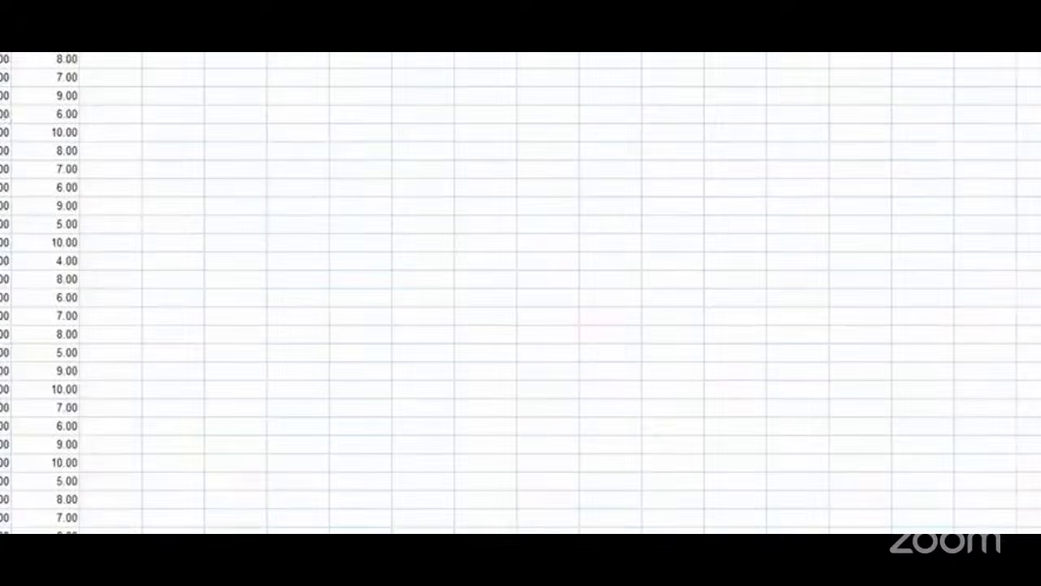
key(ctrl+t)
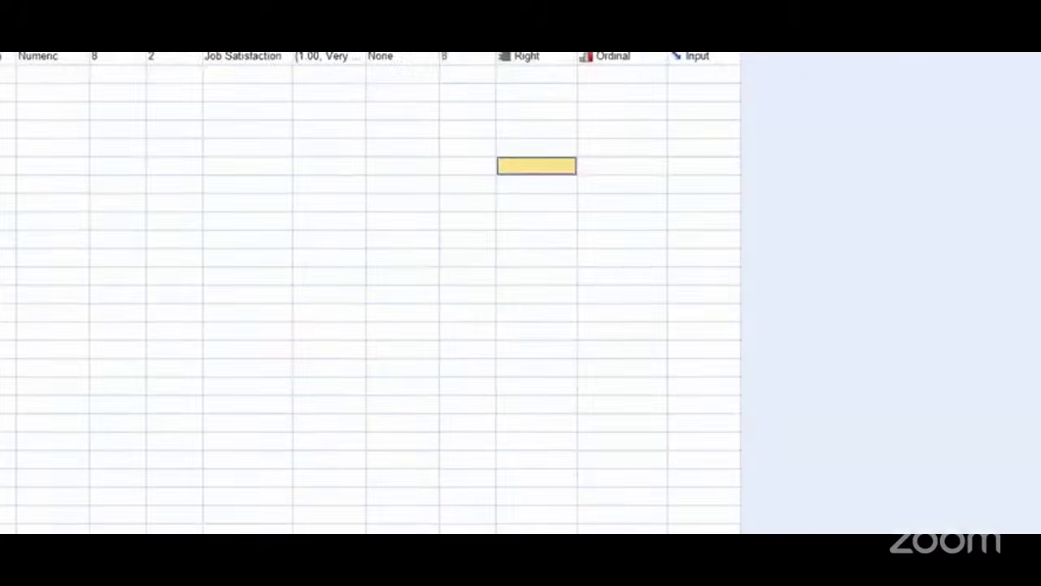
drag(54, 296, 2, 499)
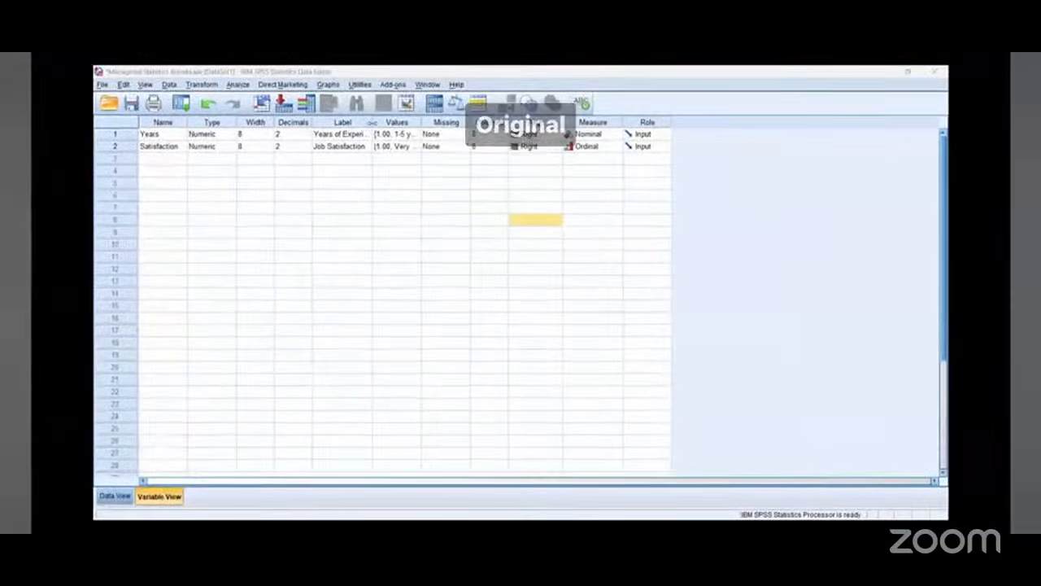
drag(371, 124, 521, 122)
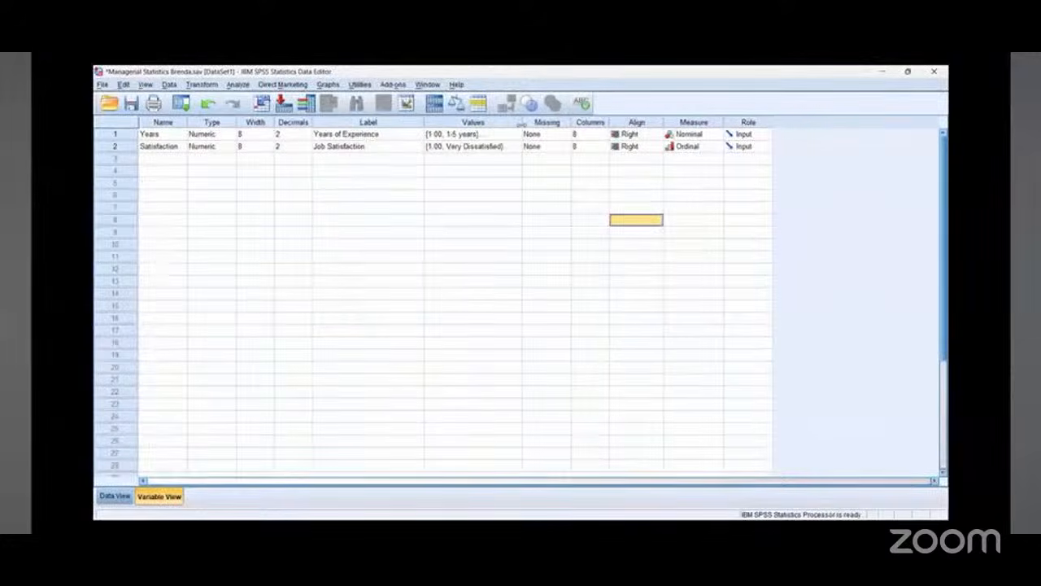
drag(191, 123, 239, 124)
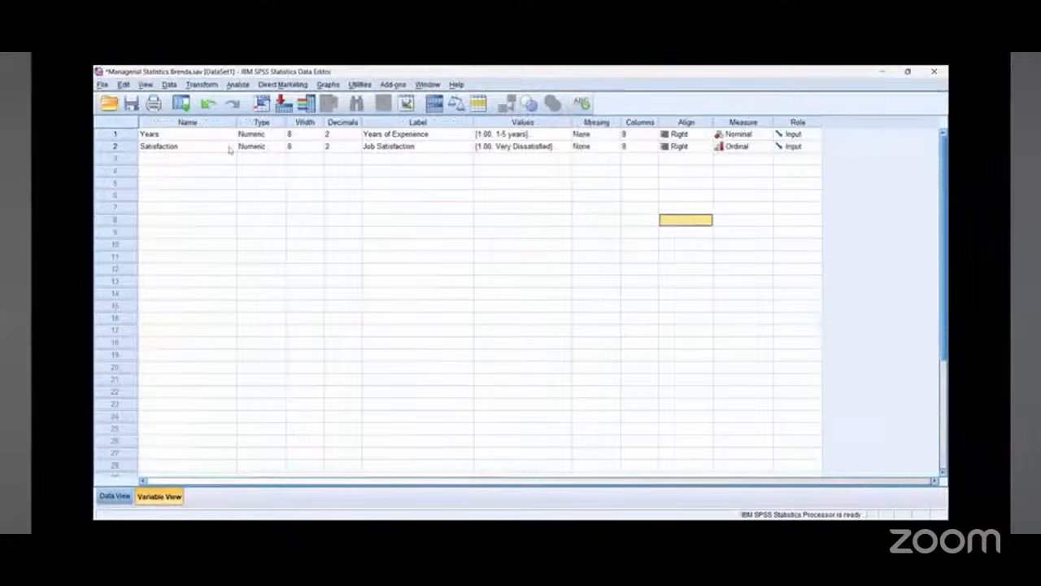
Step: Open the Explore dialog for the dataset in Data View
click(114, 496)
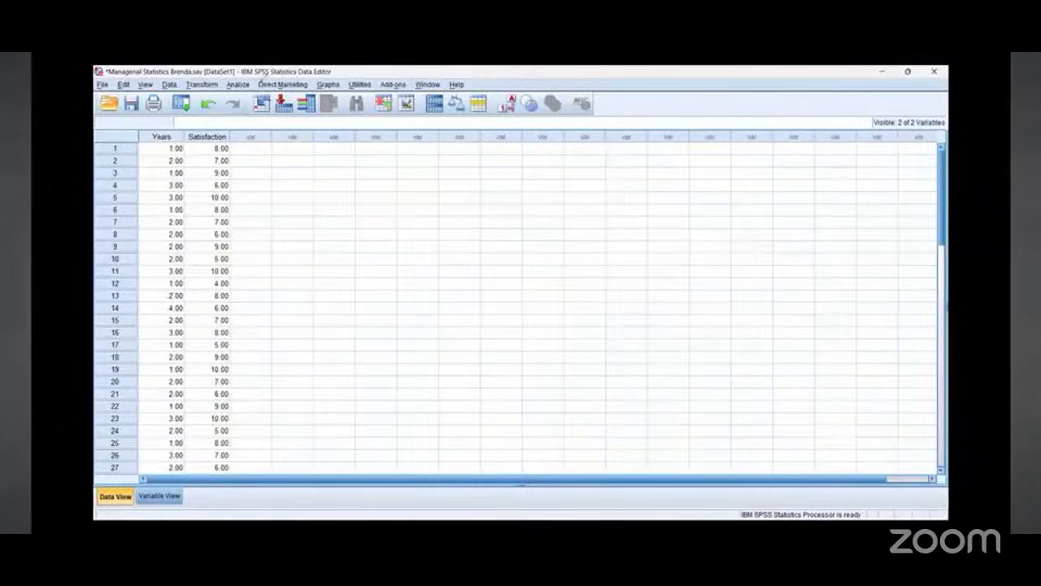
drag(266, 228, 236, 101)
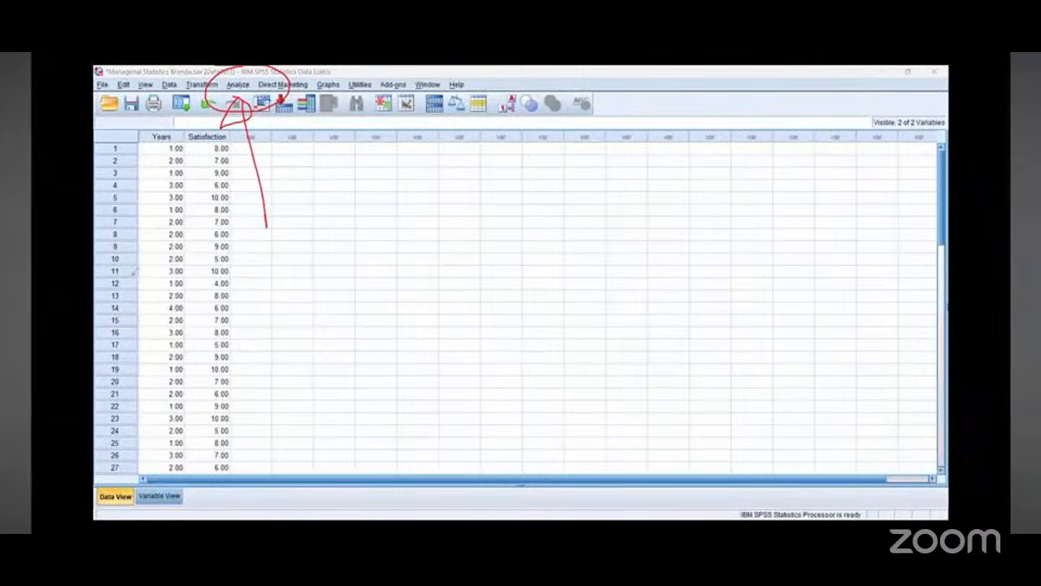
click(238, 85)
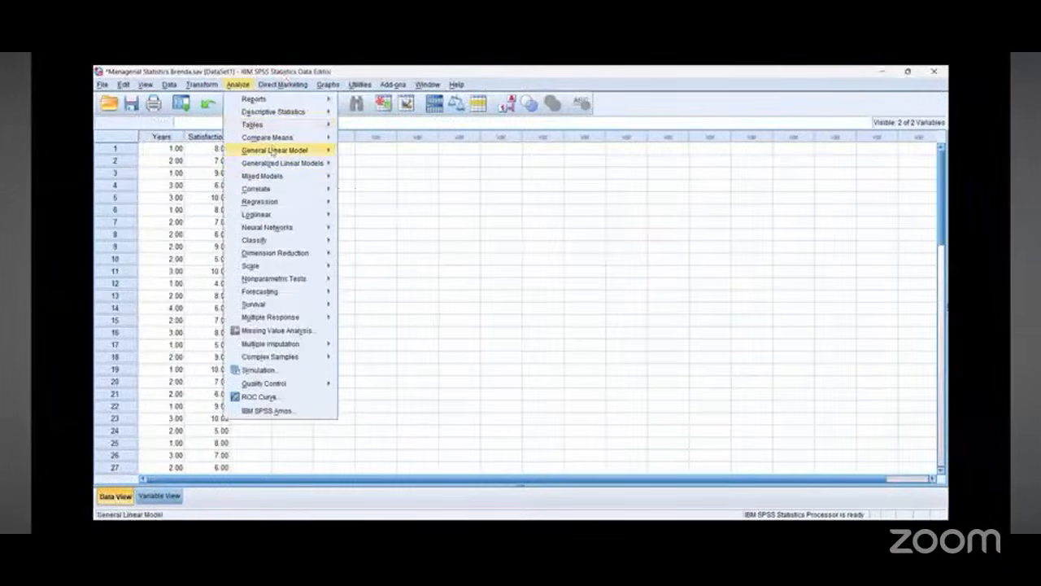
mouse_move(271, 163)
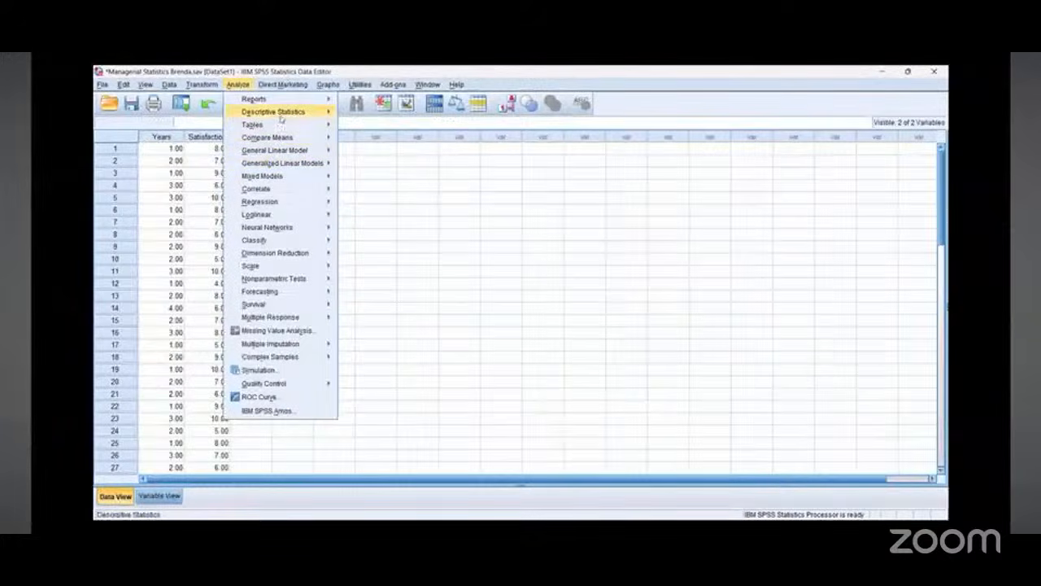
mouse_move(282, 119)
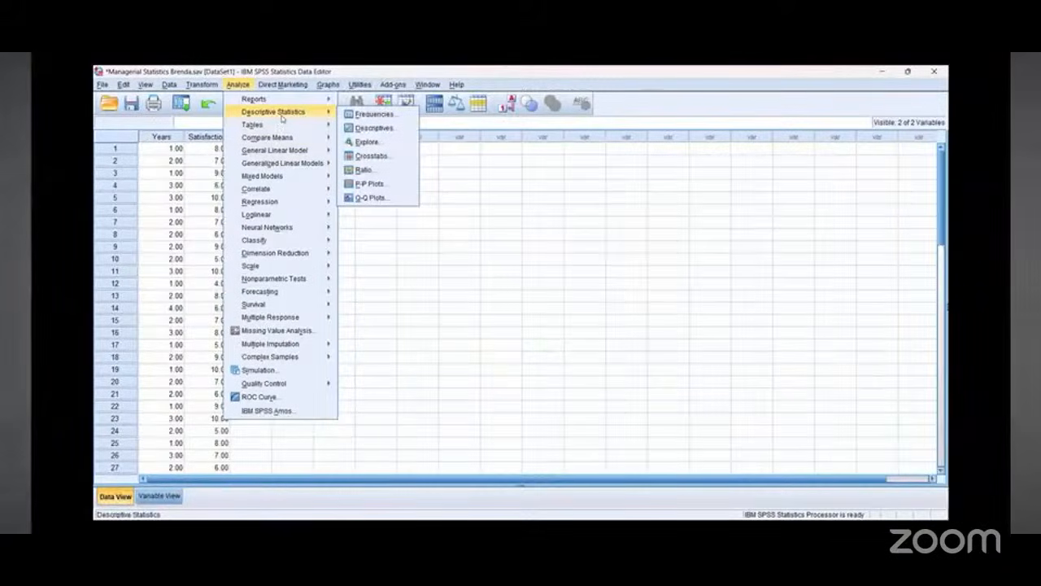
click(375, 143)
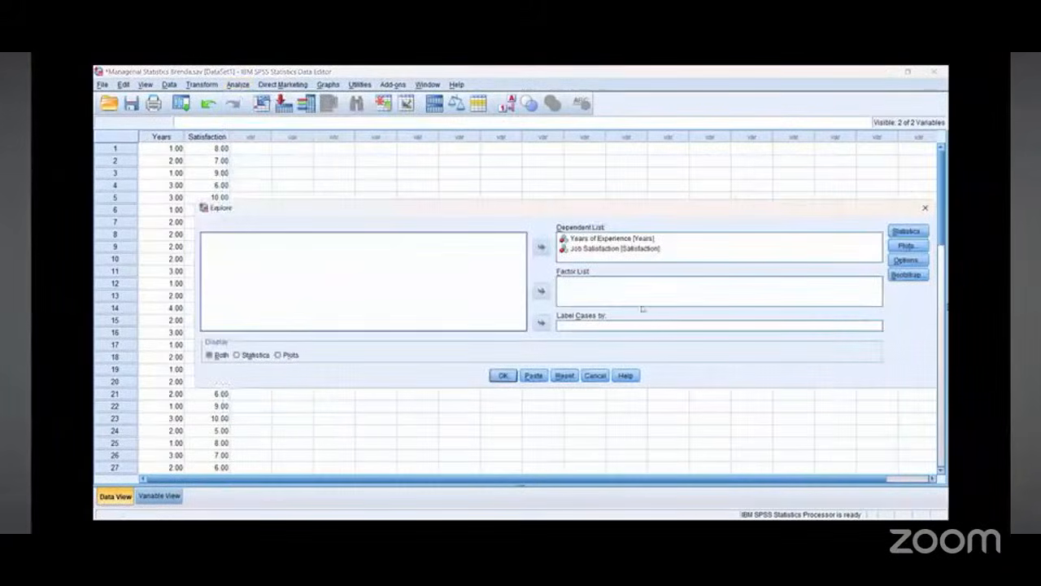
Step: Resize the Explore dialog and place Years of Experience and Job Satisfaction in the Dependent List
click(615, 238)
click(540, 247)
click(615, 239)
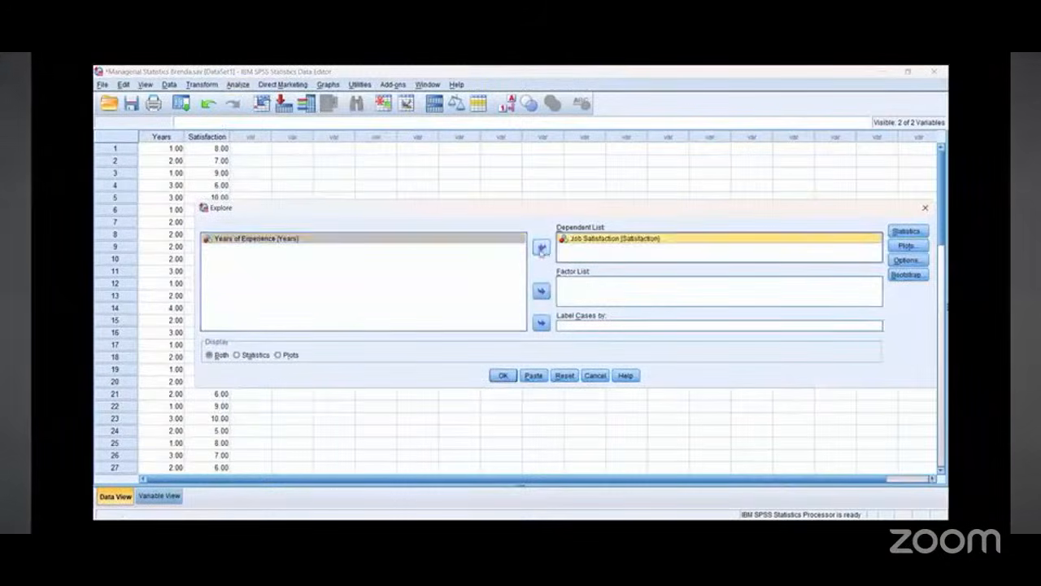
click(541, 247)
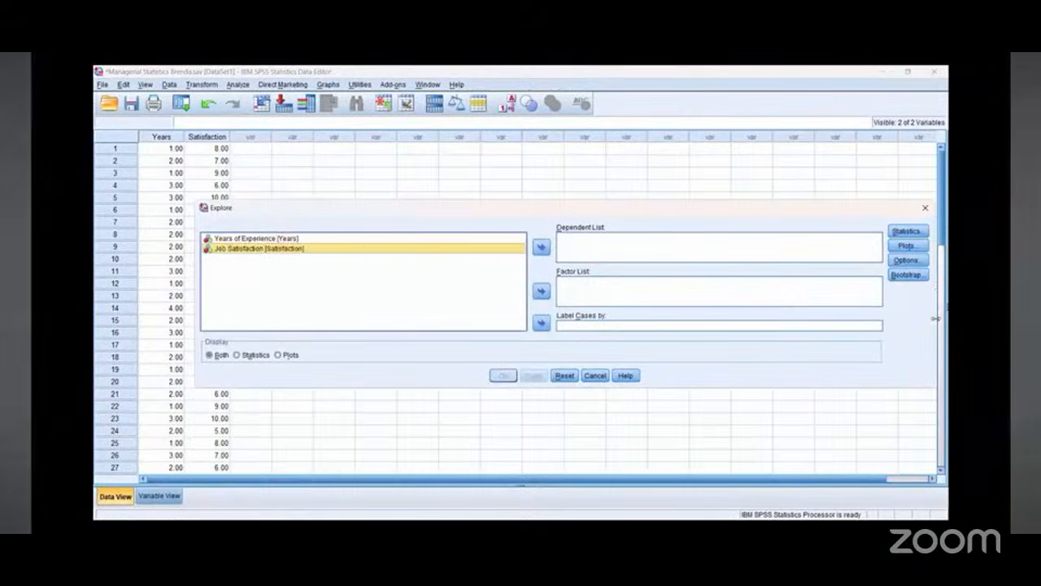
drag(931, 328, 610, 328)
click(262, 238)
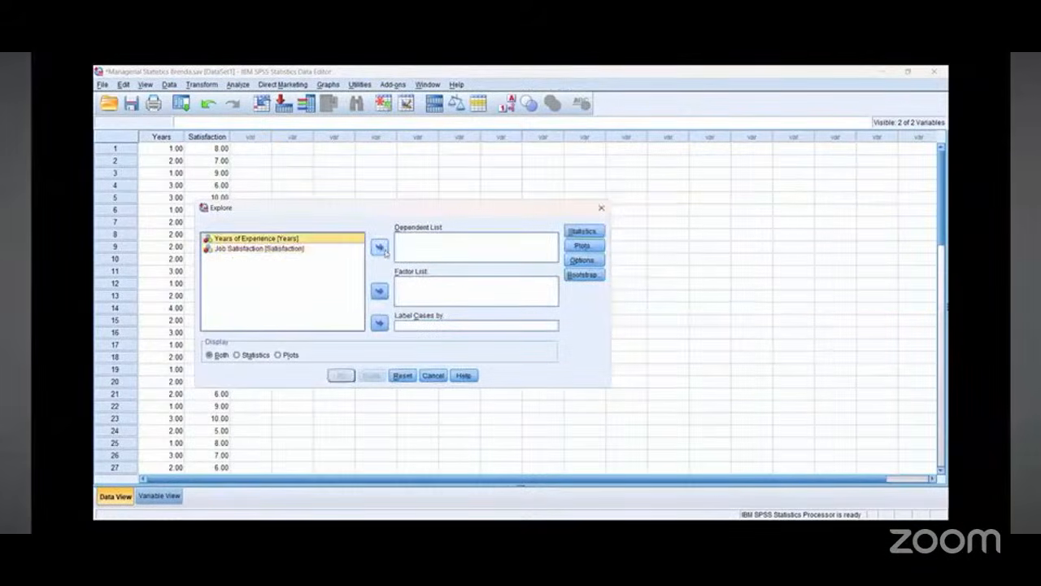
click(379, 246)
click(273, 238)
click(379, 248)
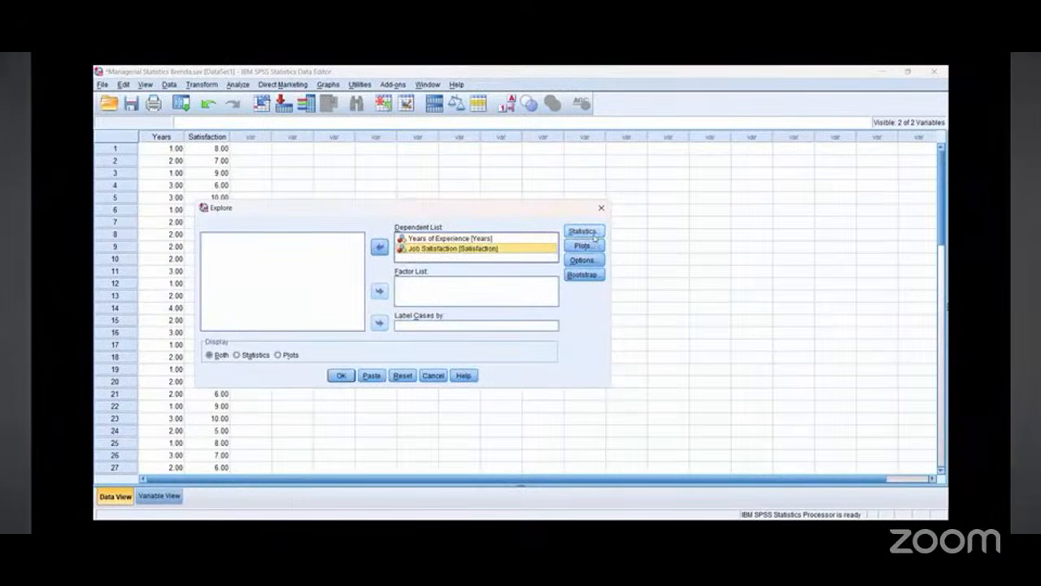
Step: Set the Explore plots to normality plots with tests, leaving stem-and-leaf and histogram unchecked
click(594, 234)
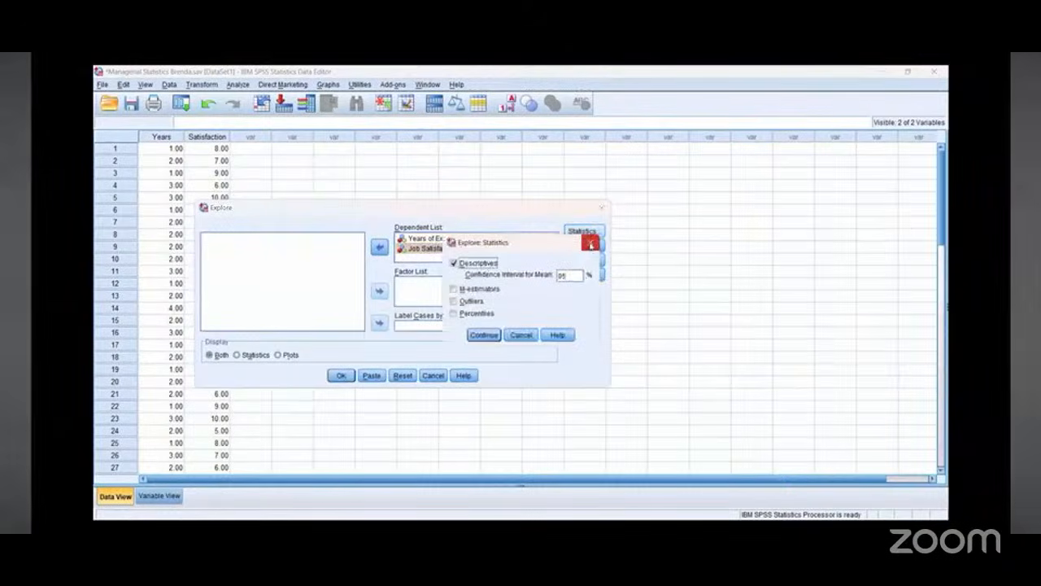
click(591, 244)
click(585, 246)
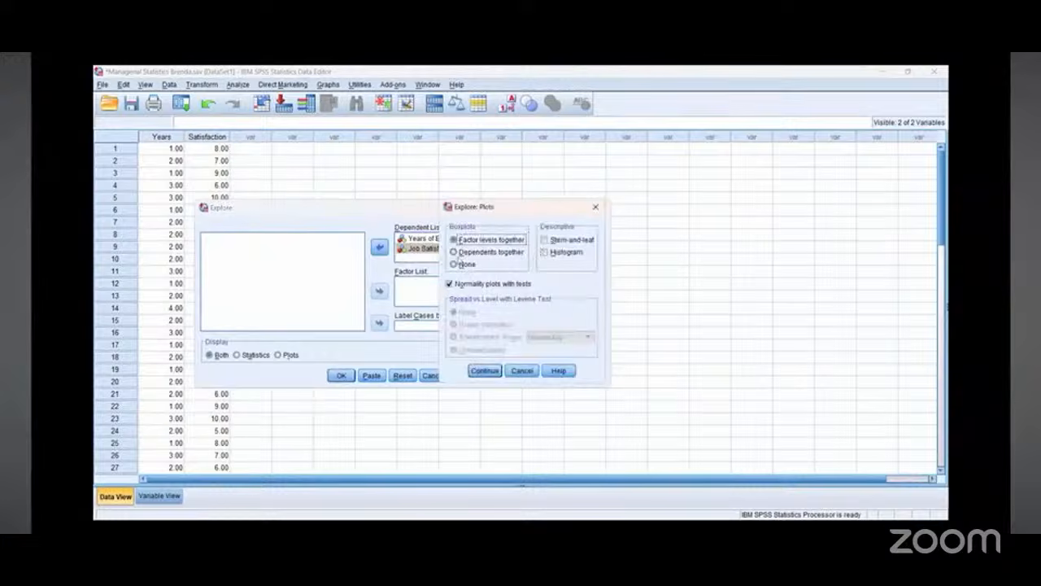
click(544, 251)
click(544, 239)
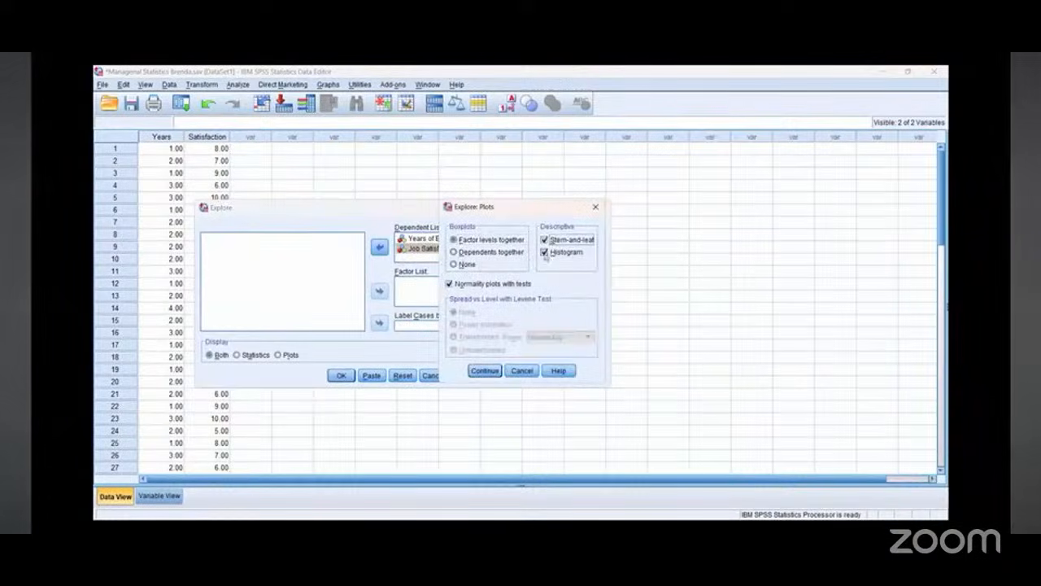
click(544, 252)
click(545, 239)
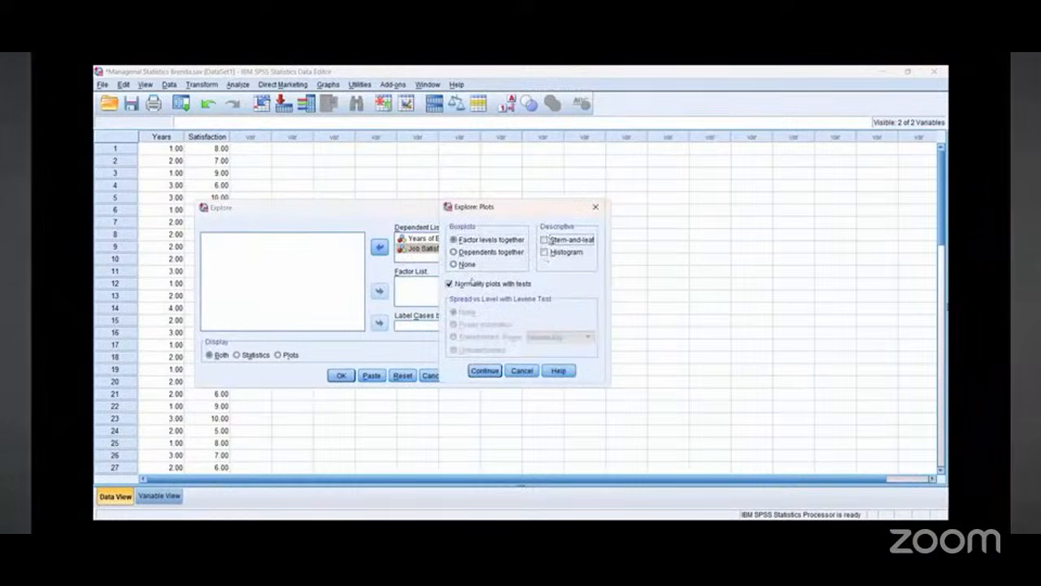
click(448, 284)
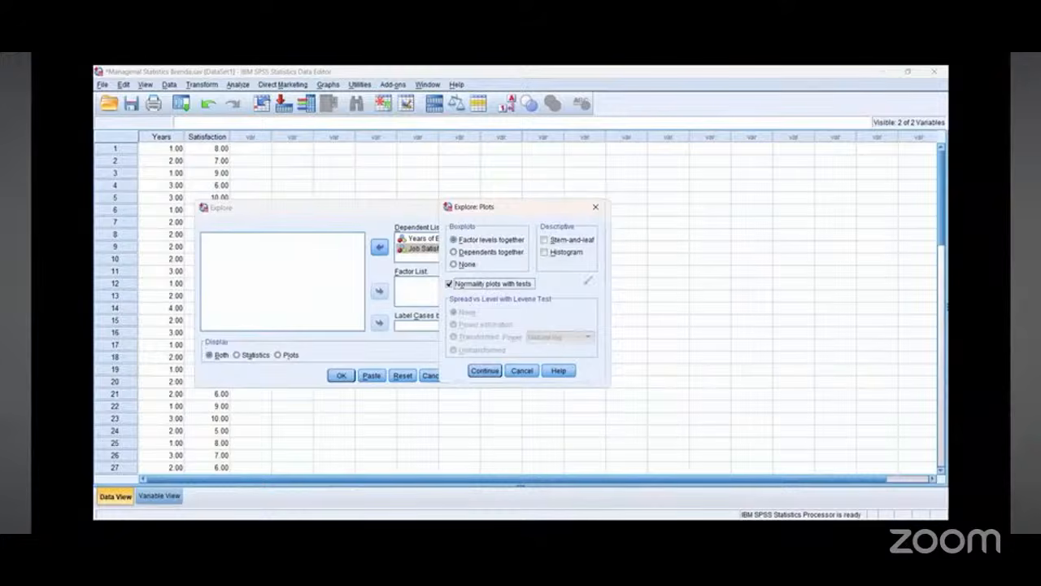
drag(488, 242, 520, 237)
mouse_move(455, 330)
mouse_down()
mouse_move(454, 287)
mouse_move(480, 302)
mouse_up()
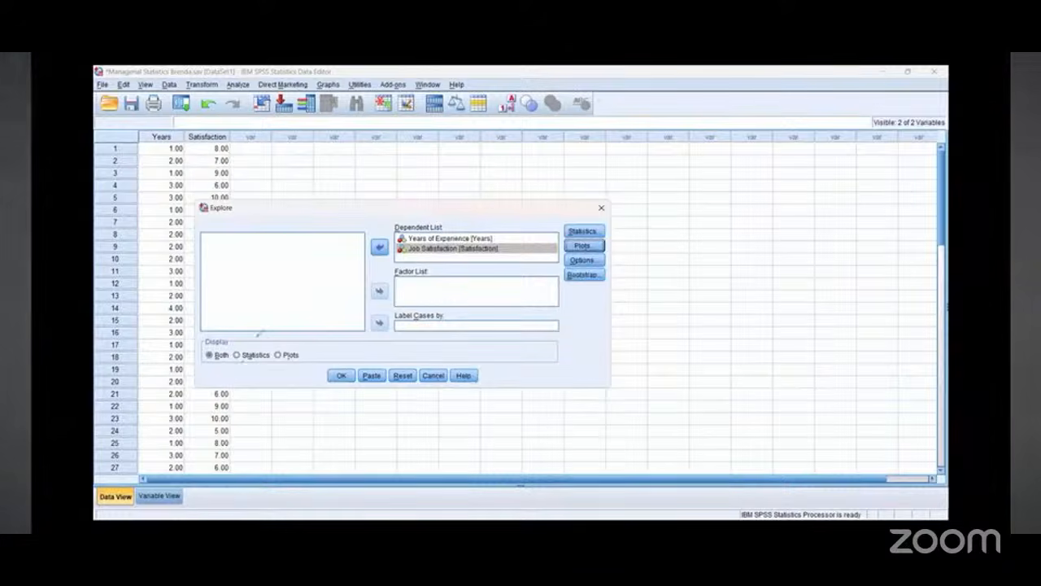
Step: Run the Explore analysis and scroll the output to the Tests of Normality table
drag(232, 323, 244, 348)
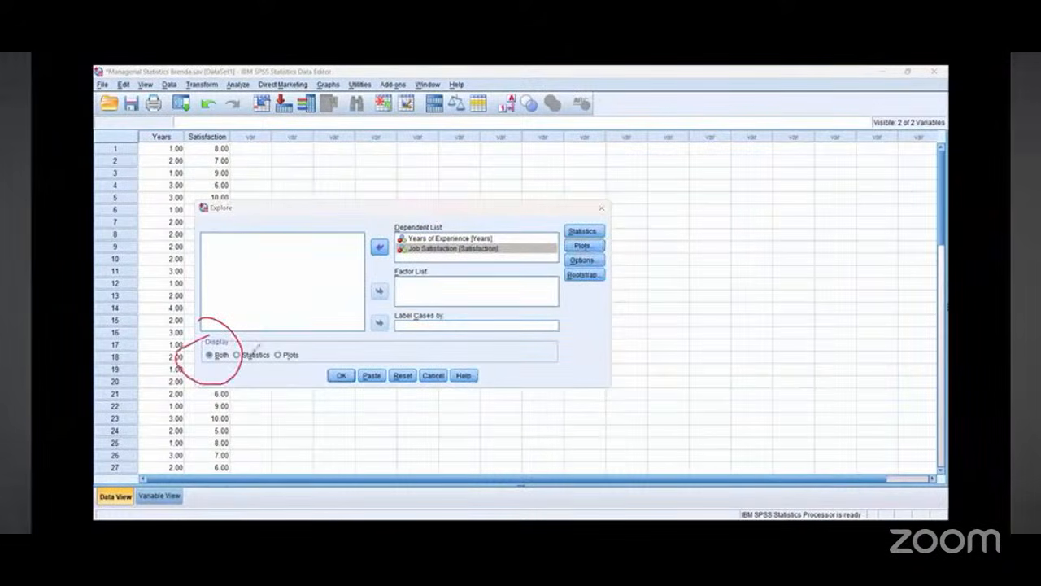
click(340, 376)
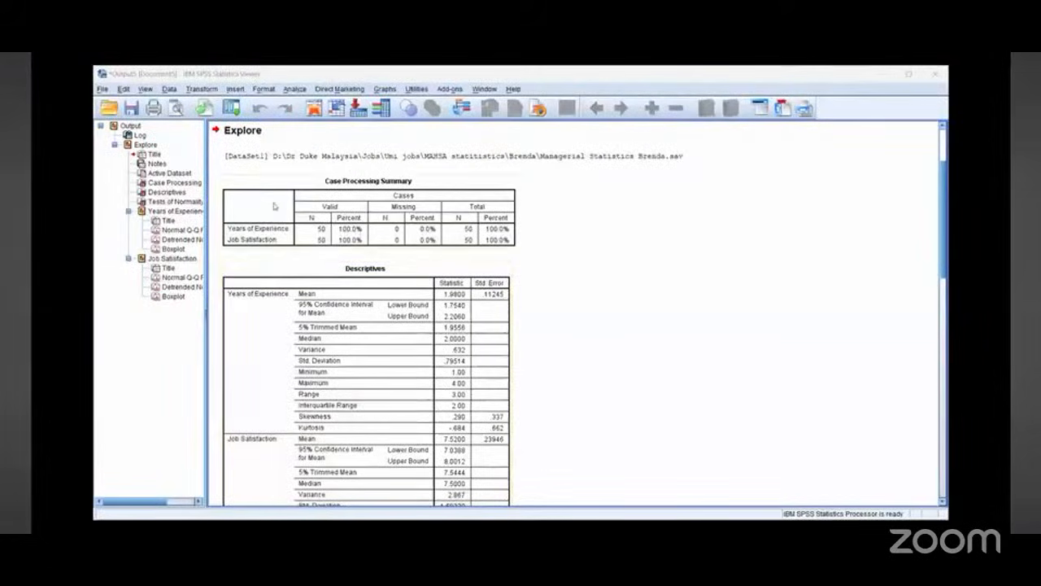
click(379, 289)
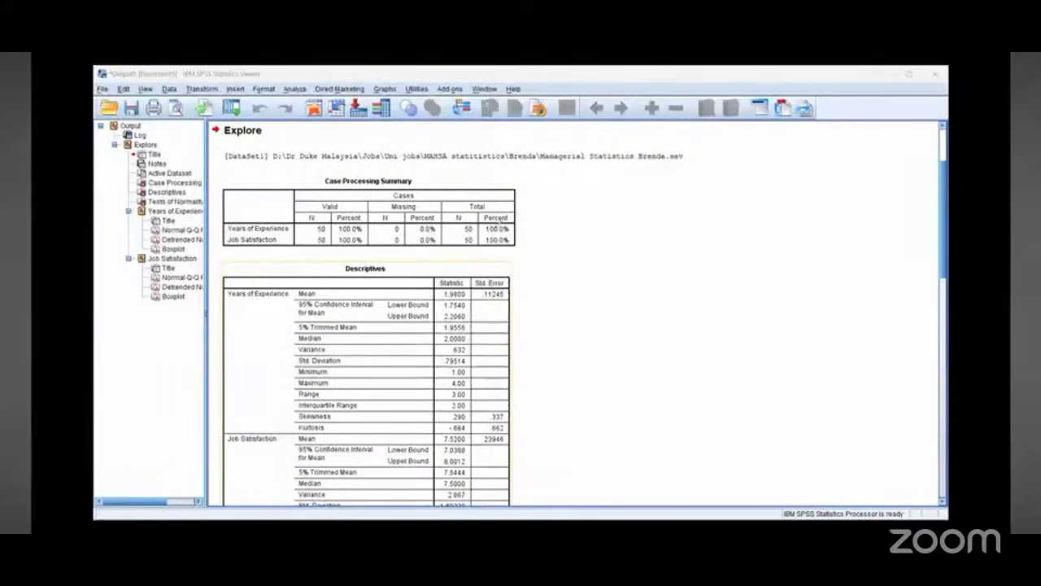
scroll(374, 338, down, 9)
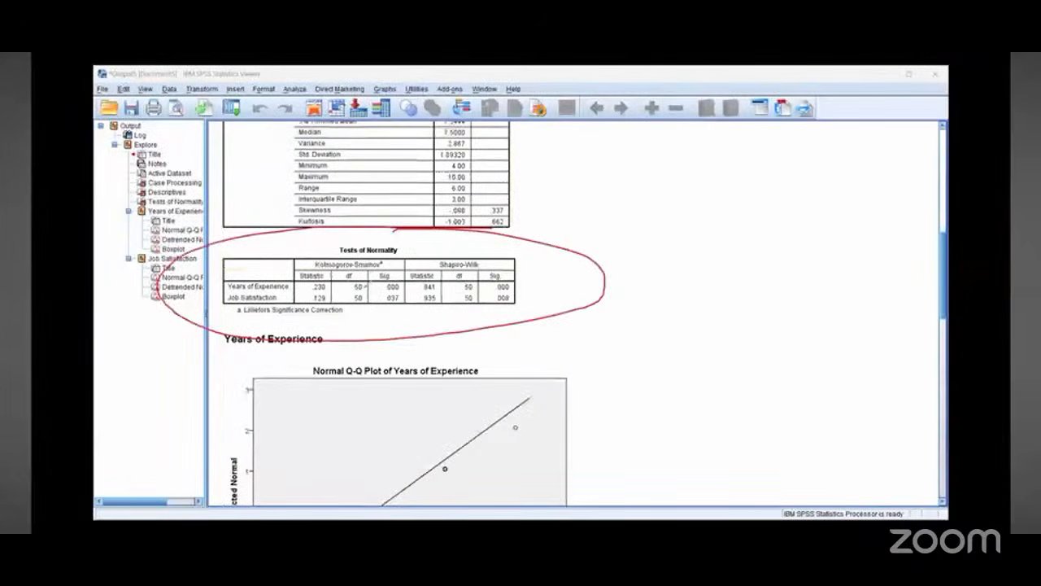
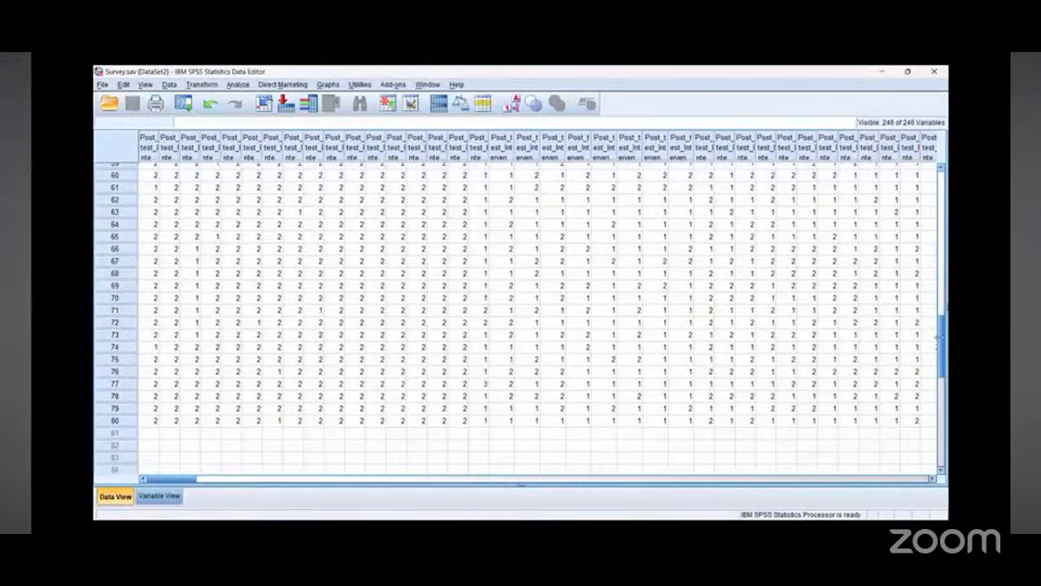
scroll(937, 337, up, 2)
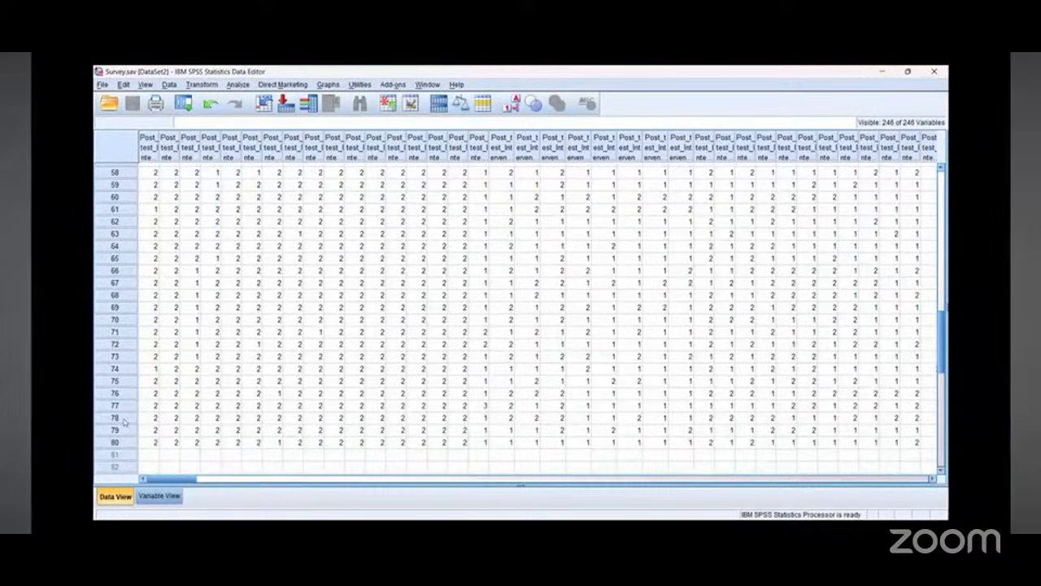
Step: Switch to Variable View and scroll up to the group variables near the end of the variable list
click(167, 497)
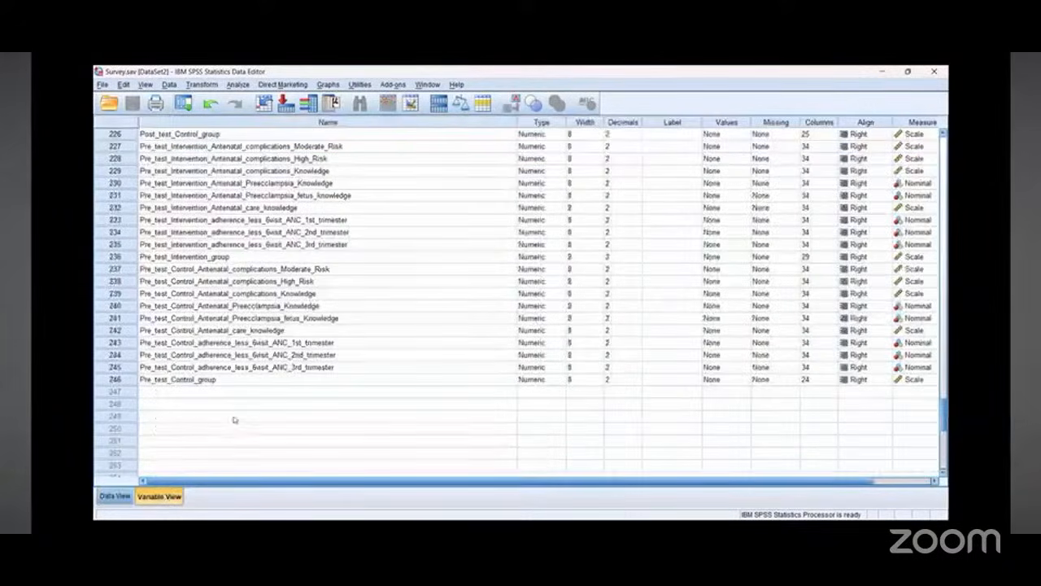
scroll(350, 420, up, 5)
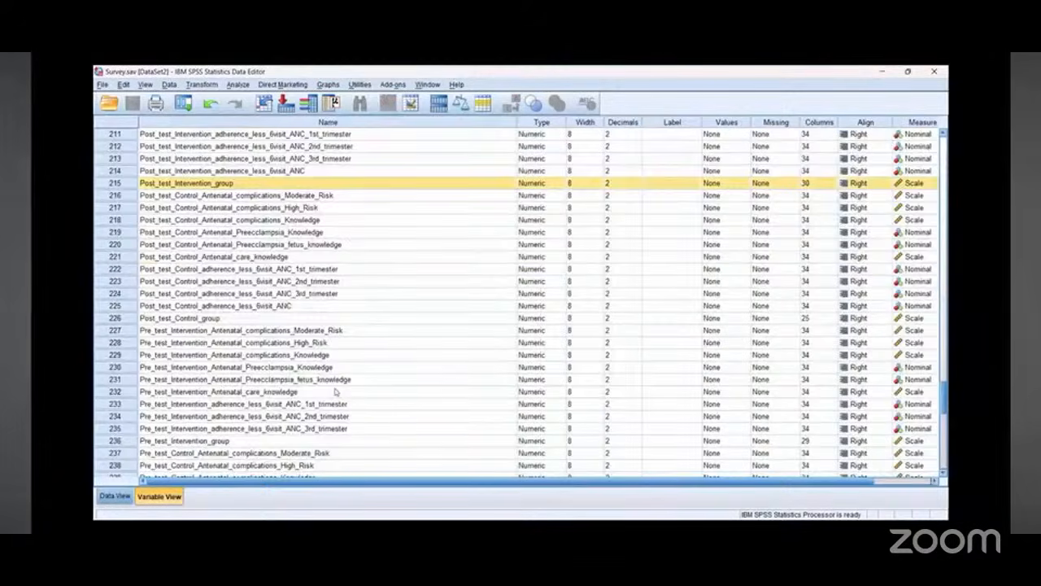
scroll(335, 392, up, 4)
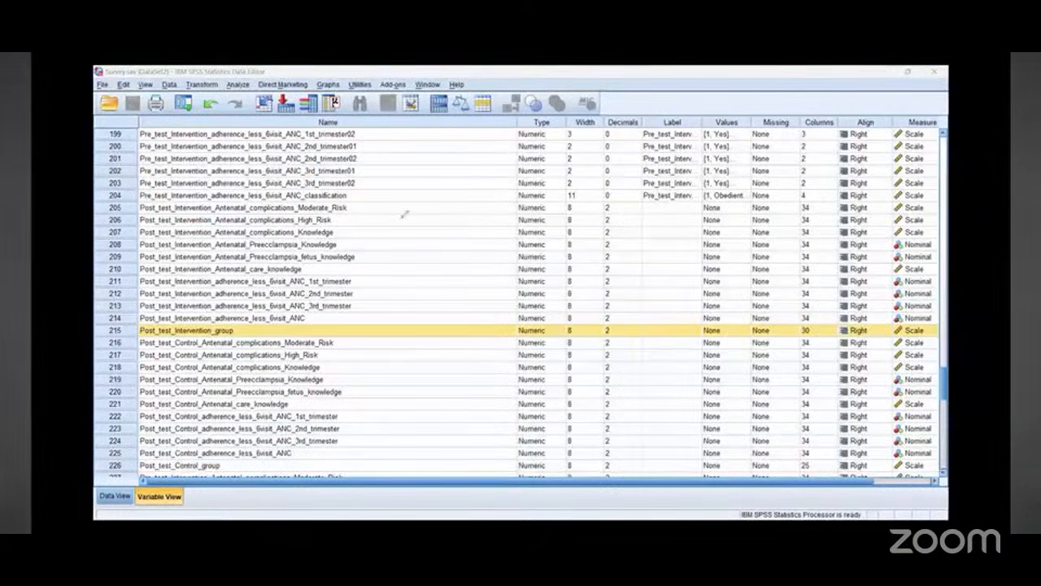
drag(395, 154, 363, 235)
drag(417, 165, 379, 227)
mouse_move(412, 204)
mouse_down()
mouse_move(466, 231)
mouse_move(424, 176)
mouse_up()
mouse_move(200, 112)
mouse_down()
mouse_move(164, 150)
mouse_move(266, 305)
mouse_move(262, 135)
mouse_up()
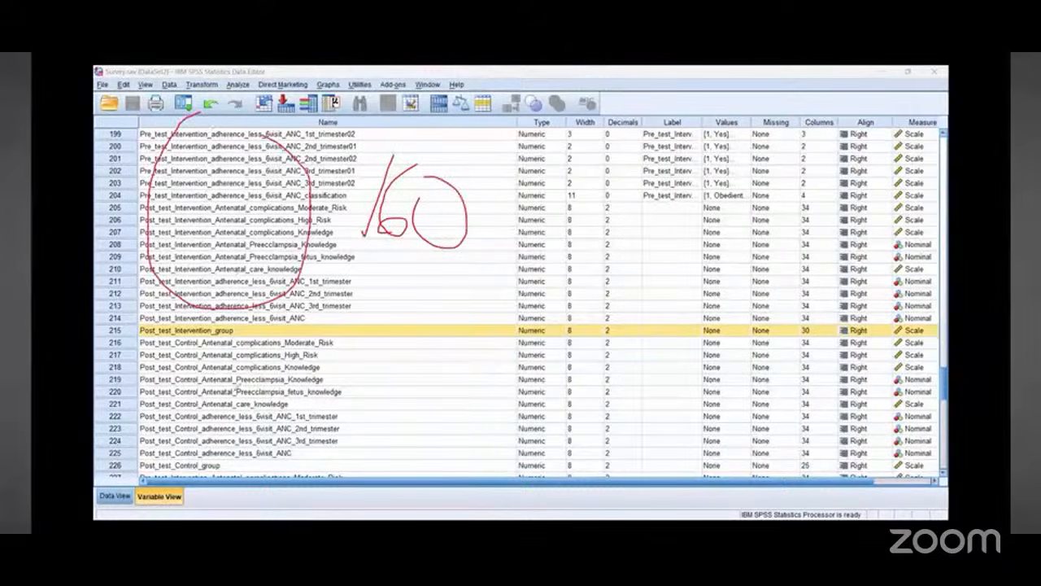
mouse_move(216, 332)
mouse_down()
mouse_move(150, 465)
mouse_move(213, 336)
mouse_up()
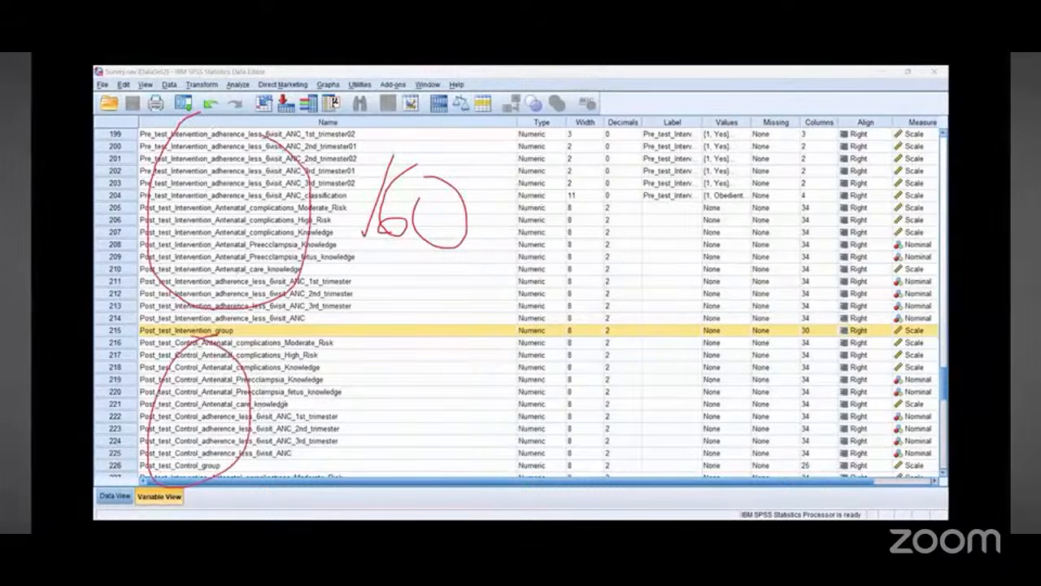
mouse_move(279, 407)
mouse_down()
mouse_move(373, 329)
mouse_move(337, 273)
mouse_move(296, 257)
mouse_move(343, 258)
mouse_up()
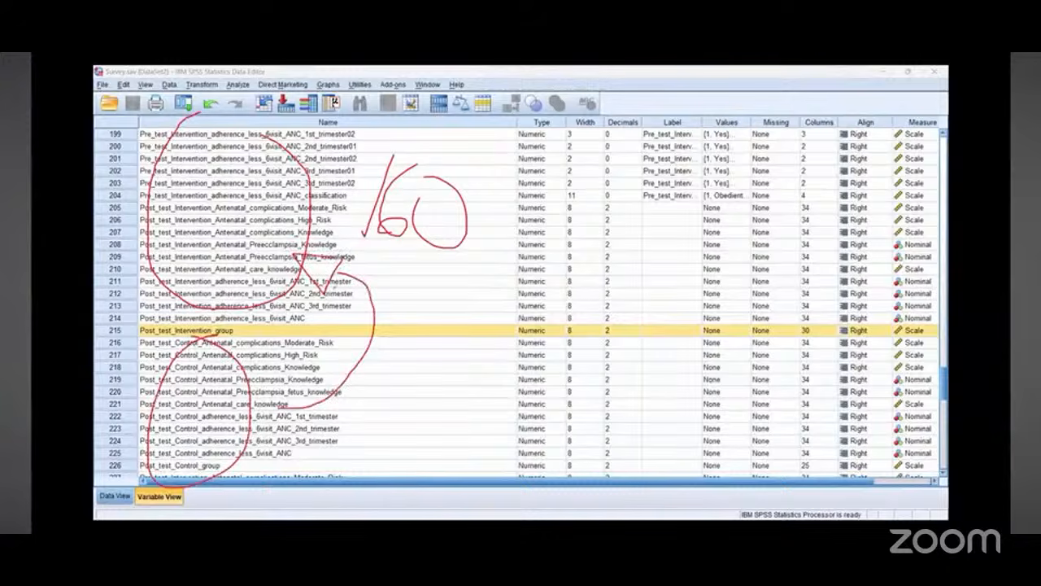
mouse_move(272, 290)
mouse_down()
mouse_move(313, 320)
mouse_move(260, 379)
mouse_move(289, 397)
mouse_move(230, 396)
mouse_move(275, 347)
mouse_up()
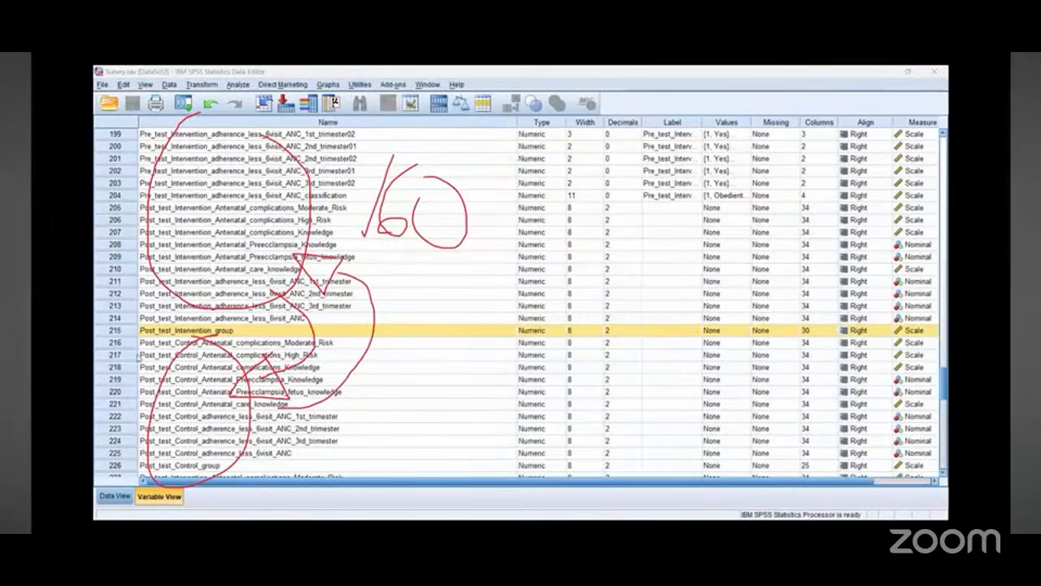
key(Escape)
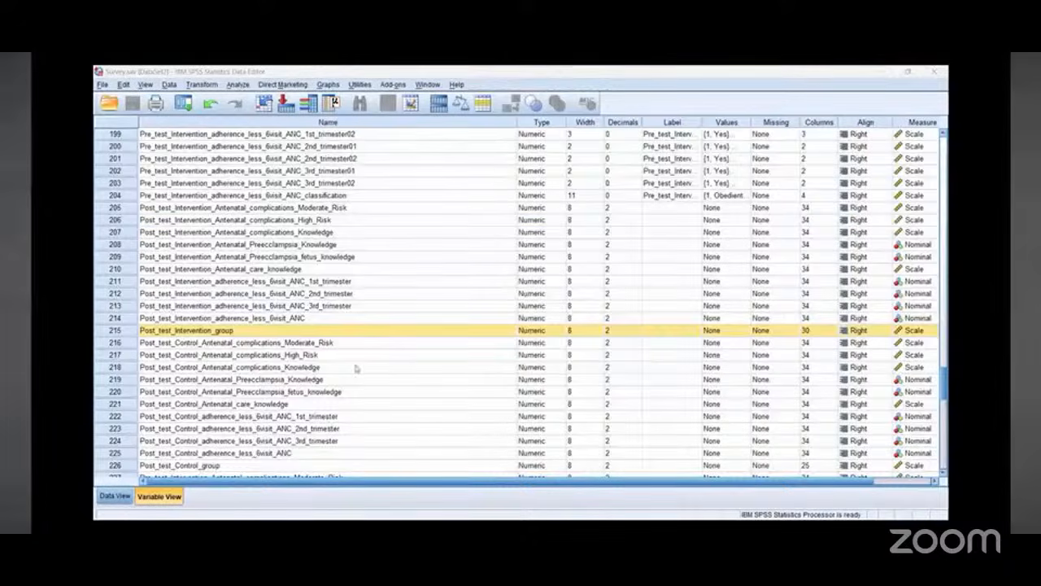
Step: Examine the pre-test and post-test Intervention and Control group variables in the variable list
scroll(356, 367, down, 3)
scroll(356, 367, down, 3)
scroll(356, 367, down, 1)
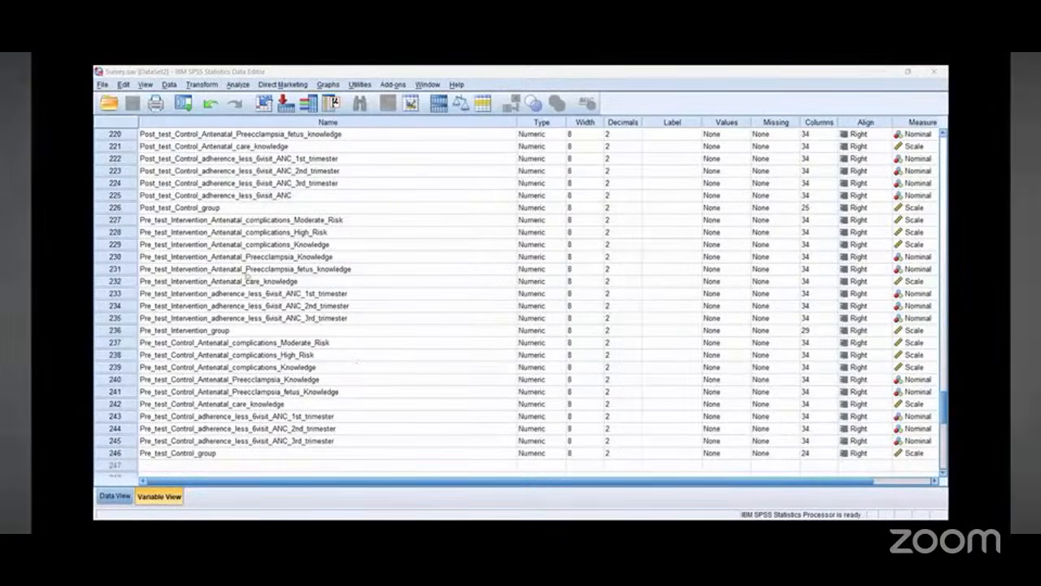
scroll(231, 258, up, 3)
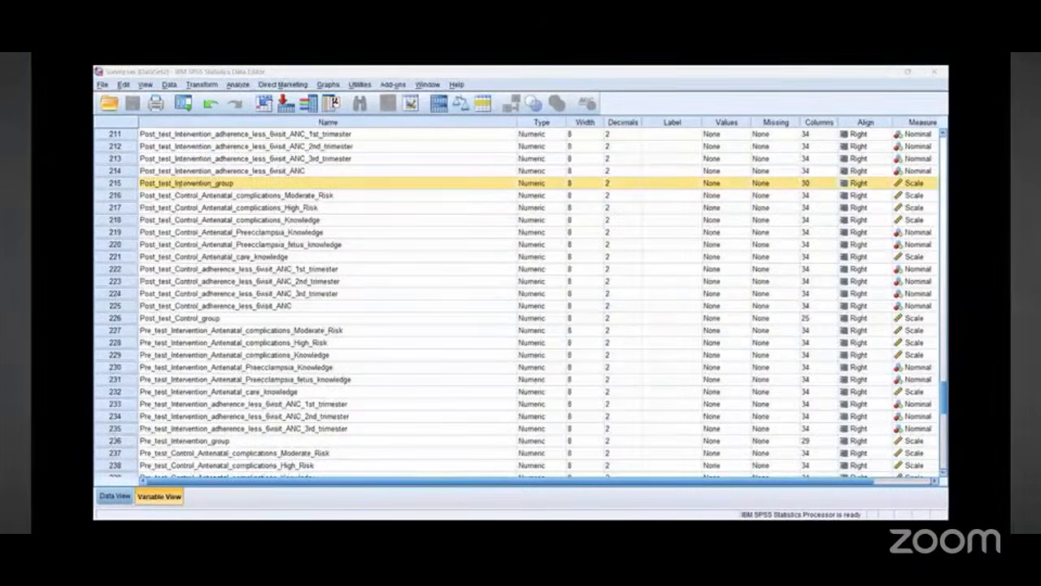
drag(241, 184, 237, 180)
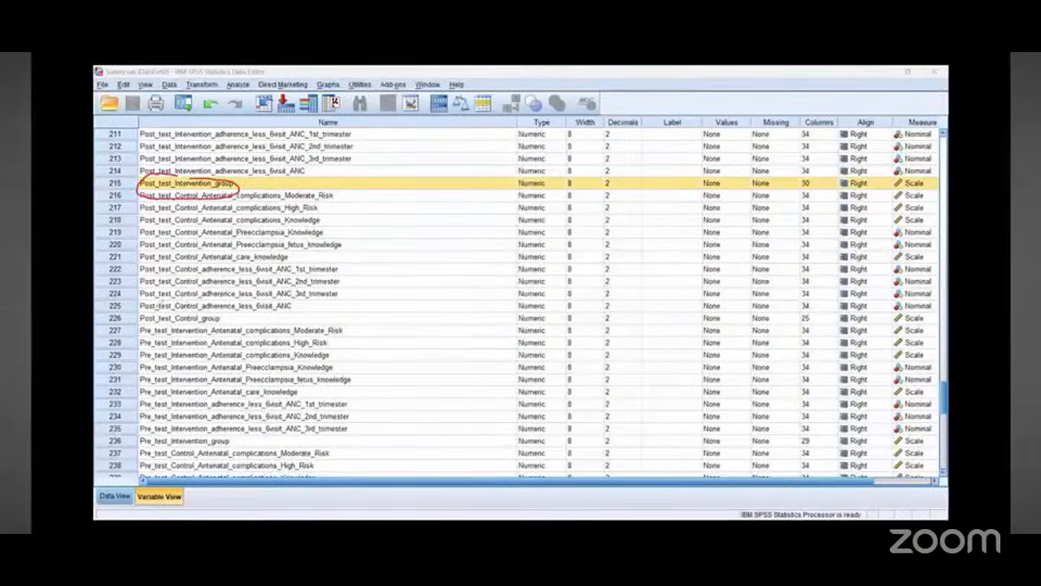
mouse_move(187, 309)
mouse_down()
mouse_move(203, 330)
mouse_move(213, 316)
mouse_up()
mouse_move(195, 431)
mouse_down()
mouse_move(136, 441)
mouse_move(234, 441)
mouse_move(229, 431)
mouse_up()
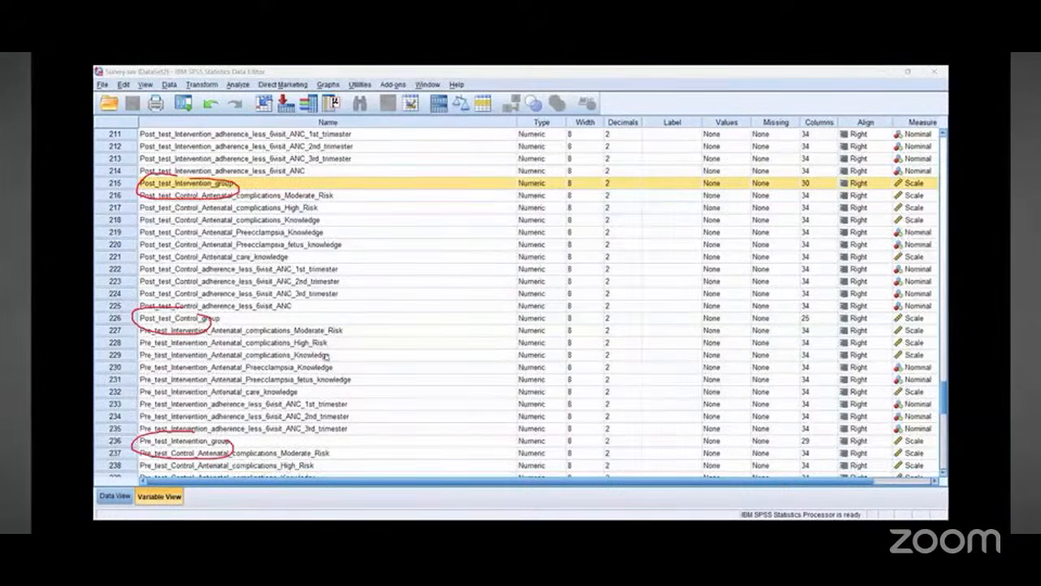
scroll(331, 353, down, 1)
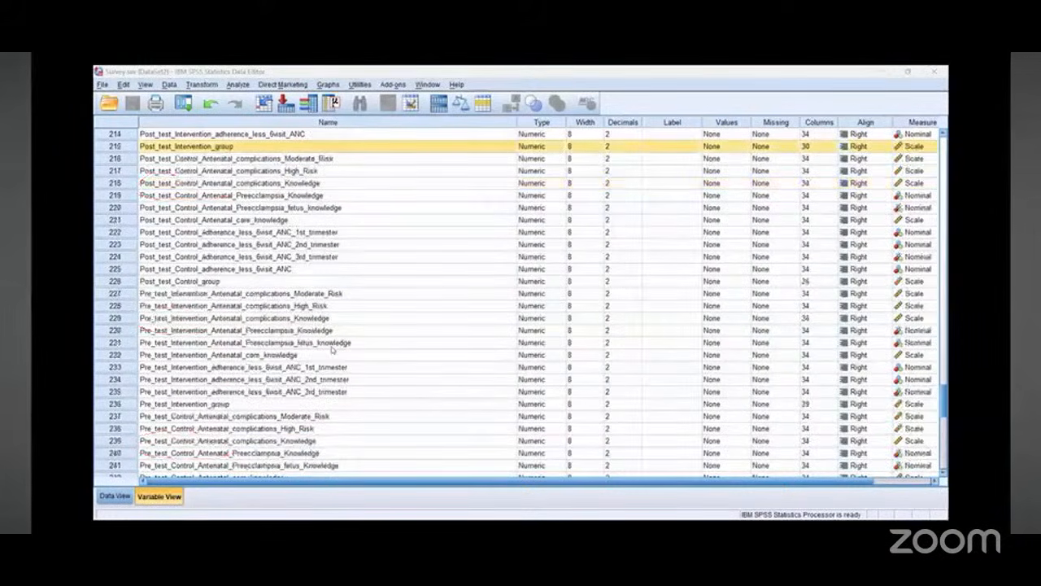
scroll(331, 350, down, 1)
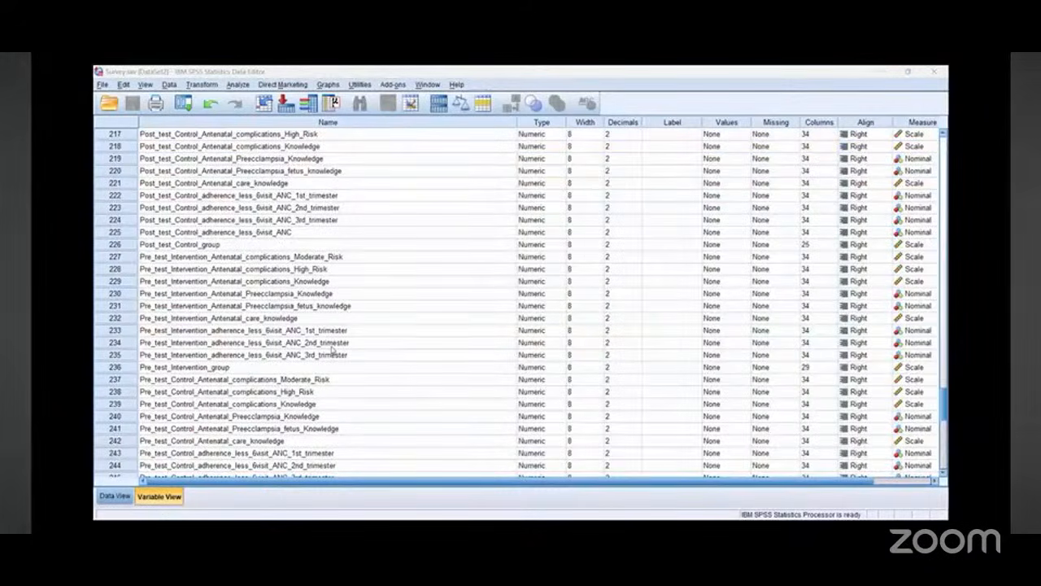
scroll(331, 350, down, 2)
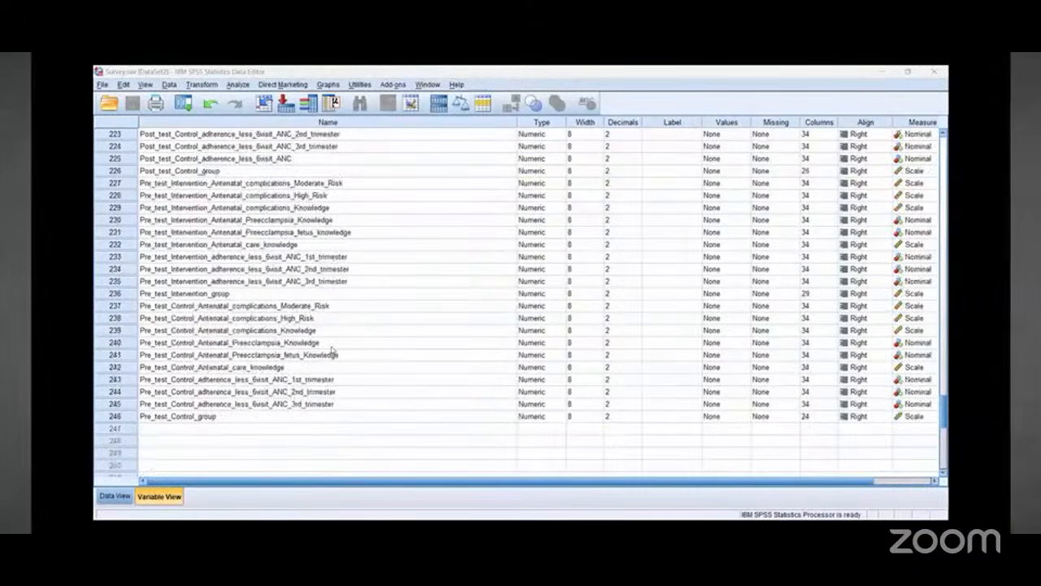
scroll(331, 350, up, 1)
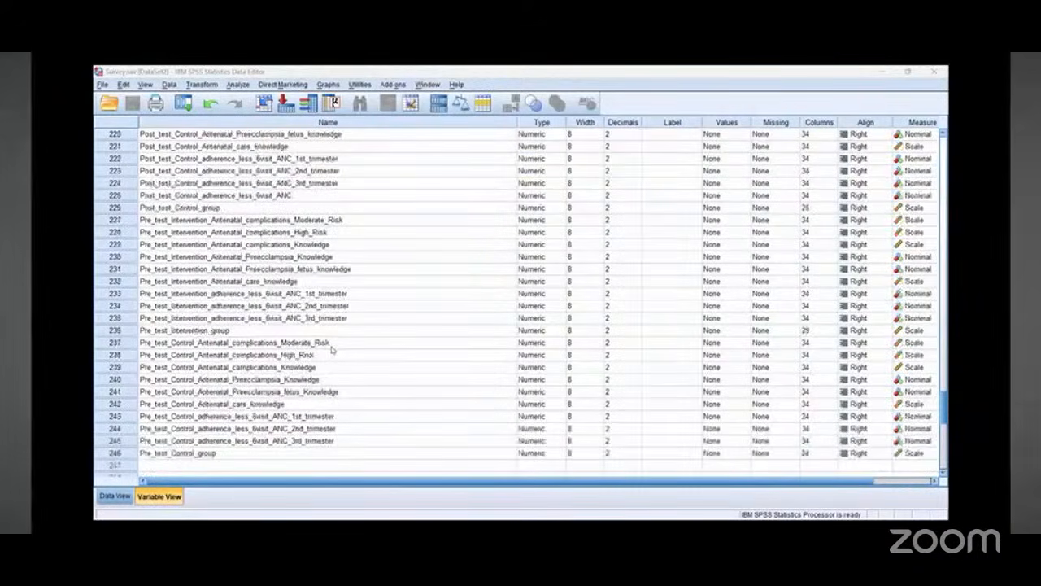
scroll(331, 350, up, 2)
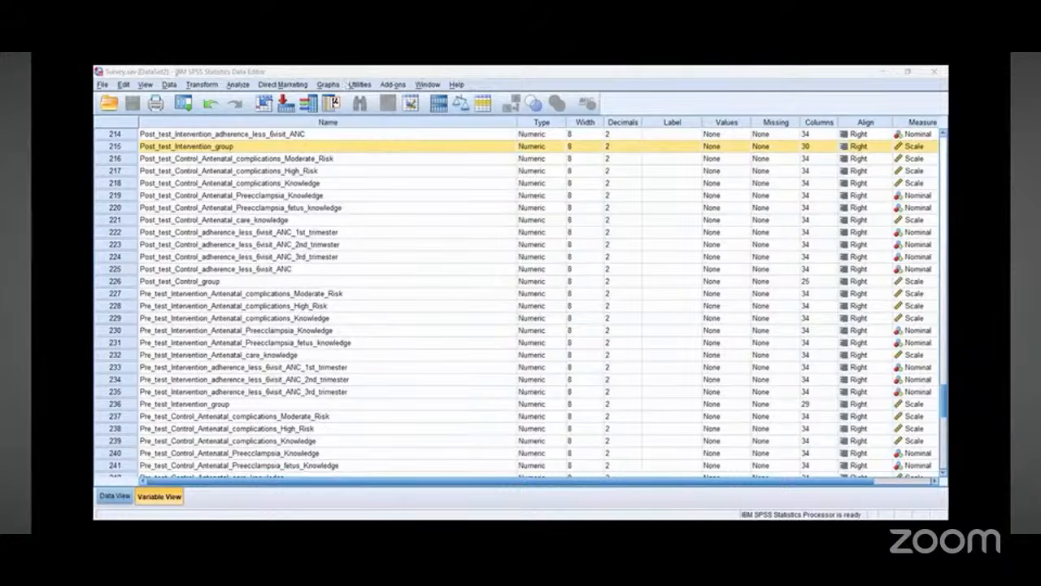
Step: Open the Compute Variable dialog, then move and enlarge it
drag(186, 71, 188, 75)
drag(218, 181, 197, 88)
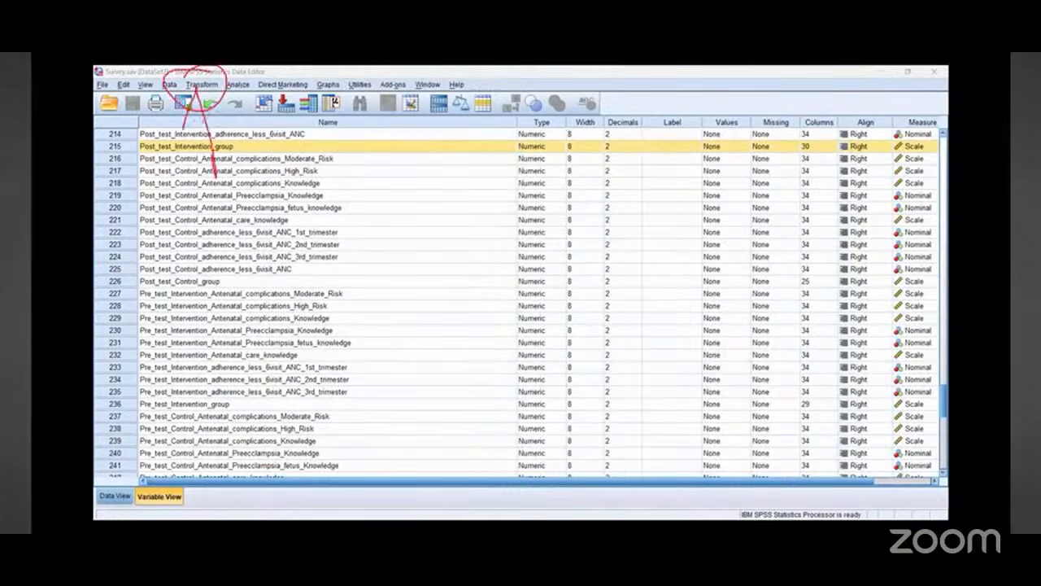
drag(184, 129, 226, 114)
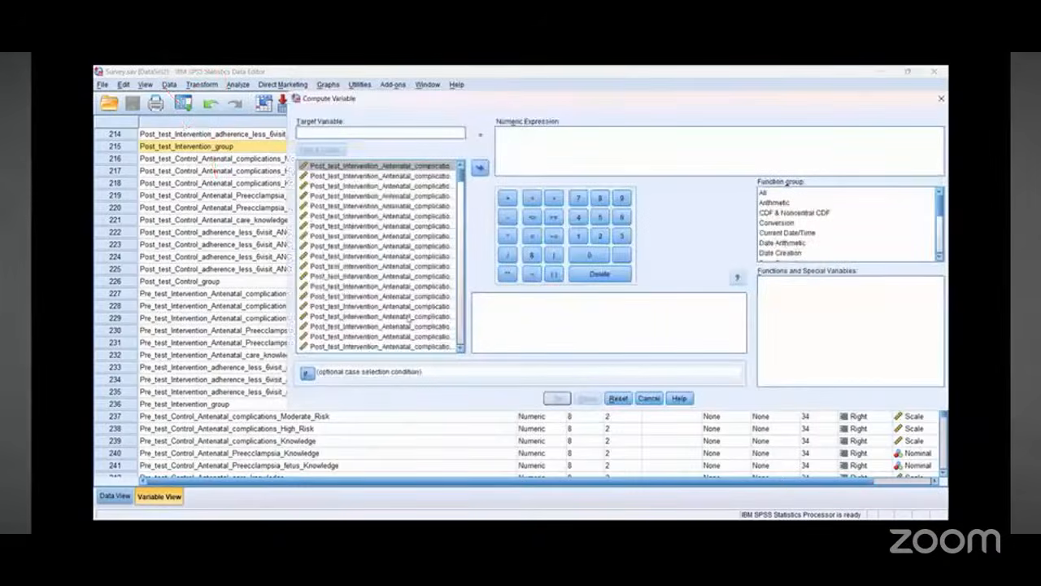
drag(460, 178, 461, 303)
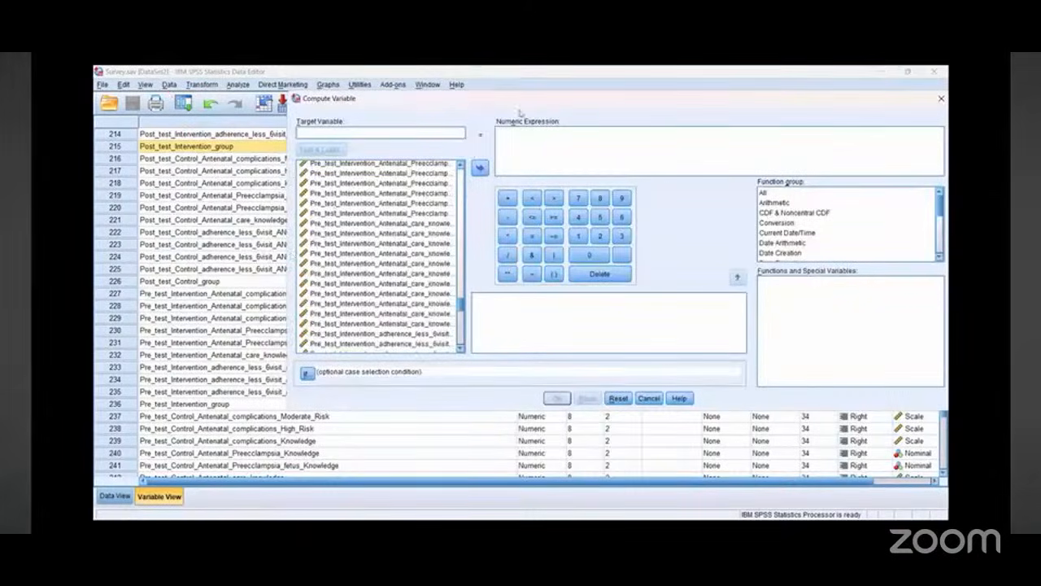
drag(500, 104, 357, 117)
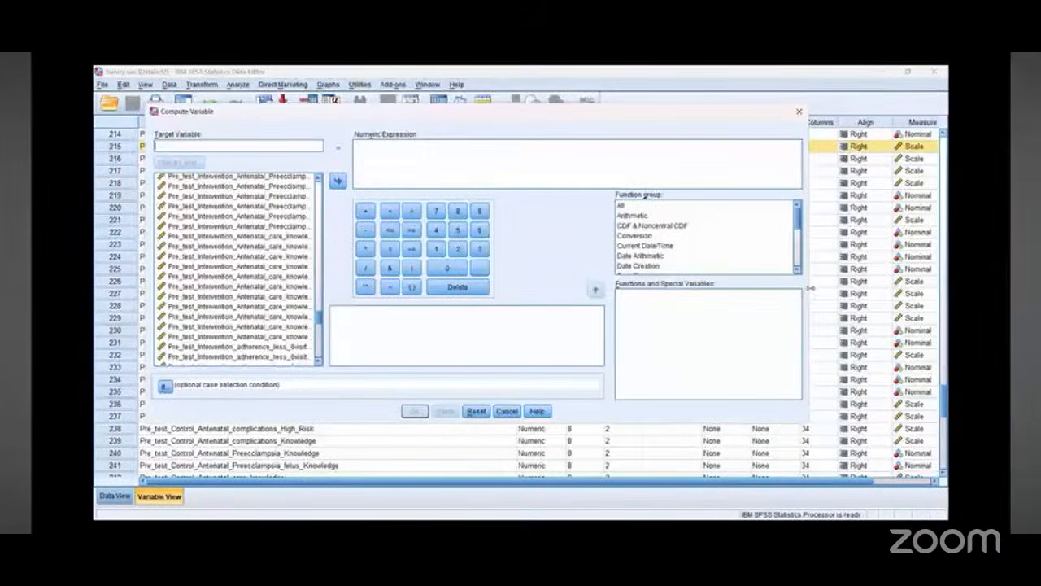
drag(809, 287, 939, 285)
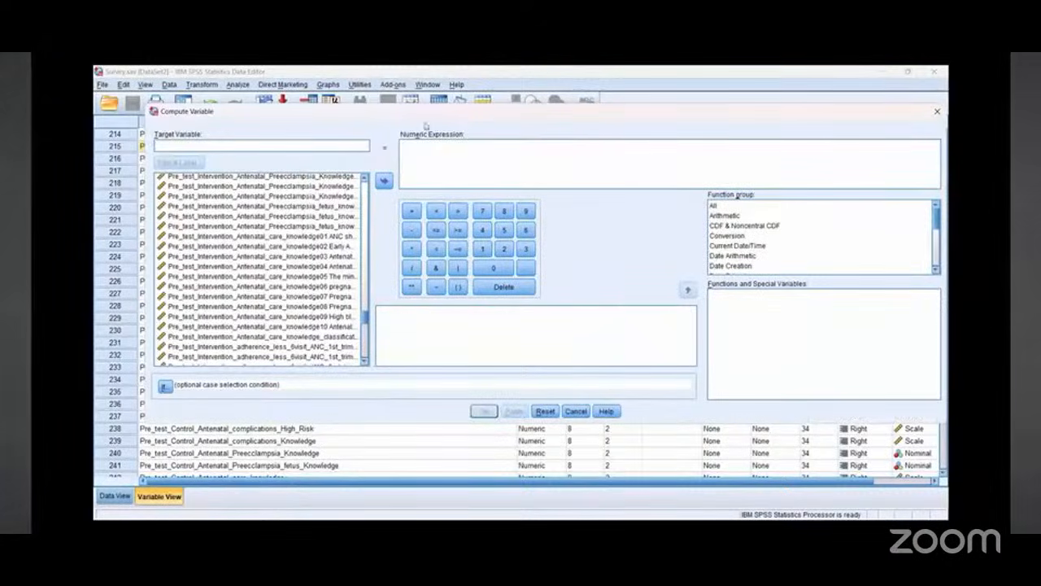
drag(425, 113, 393, 122)
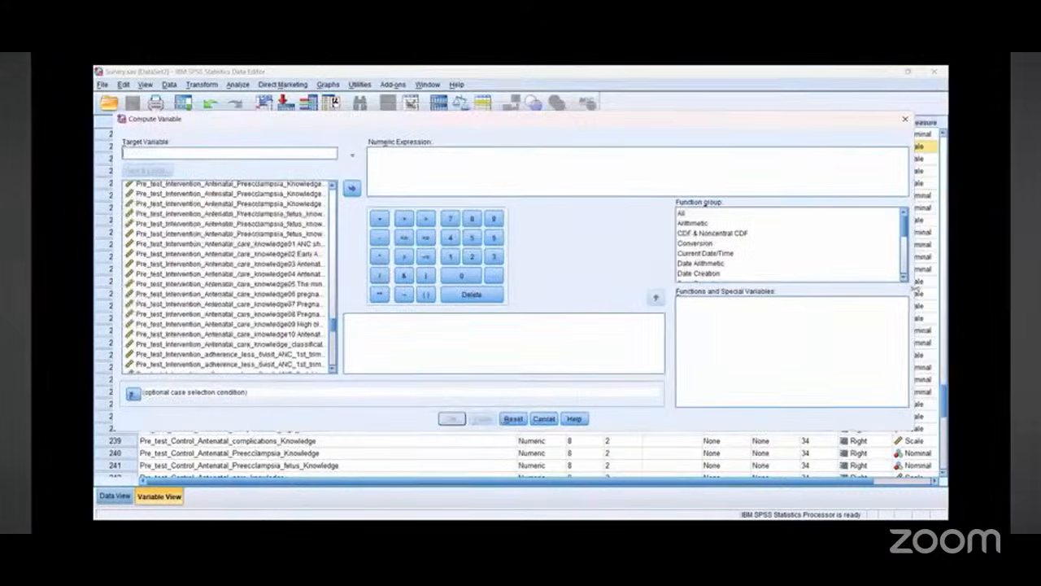
drag(914, 288, 946, 287)
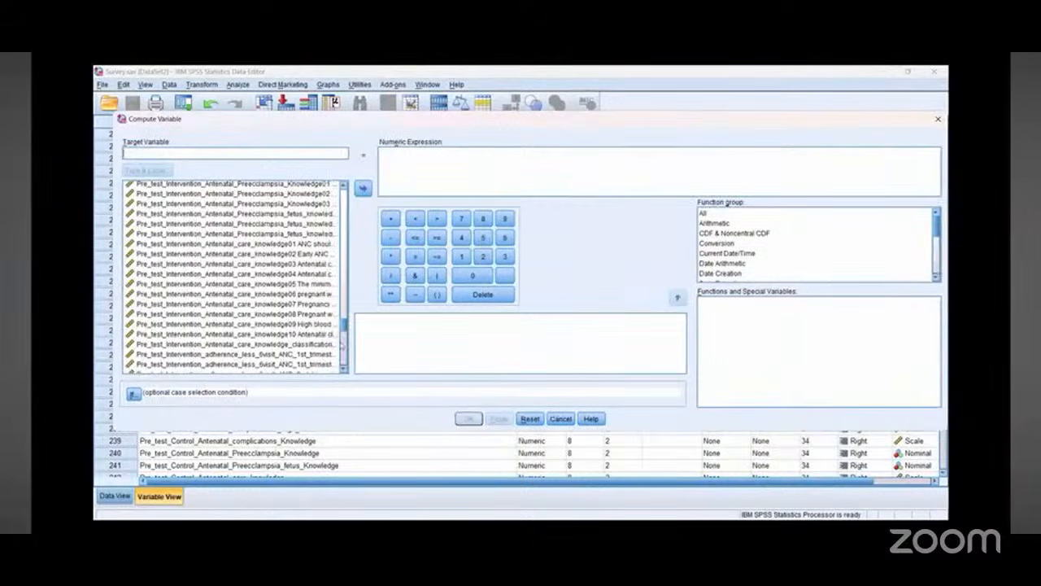
drag(343, 324, 344, 347)
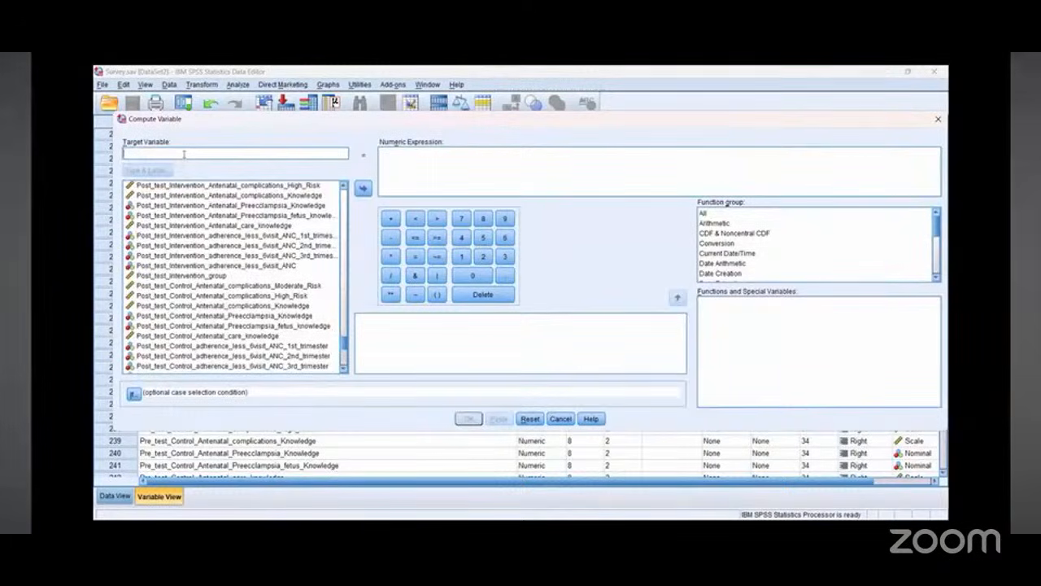
Step: Name the target variable Intervention and begin the expression with Pre_test_Intervention_group followed by a plus sign
text(Interv)
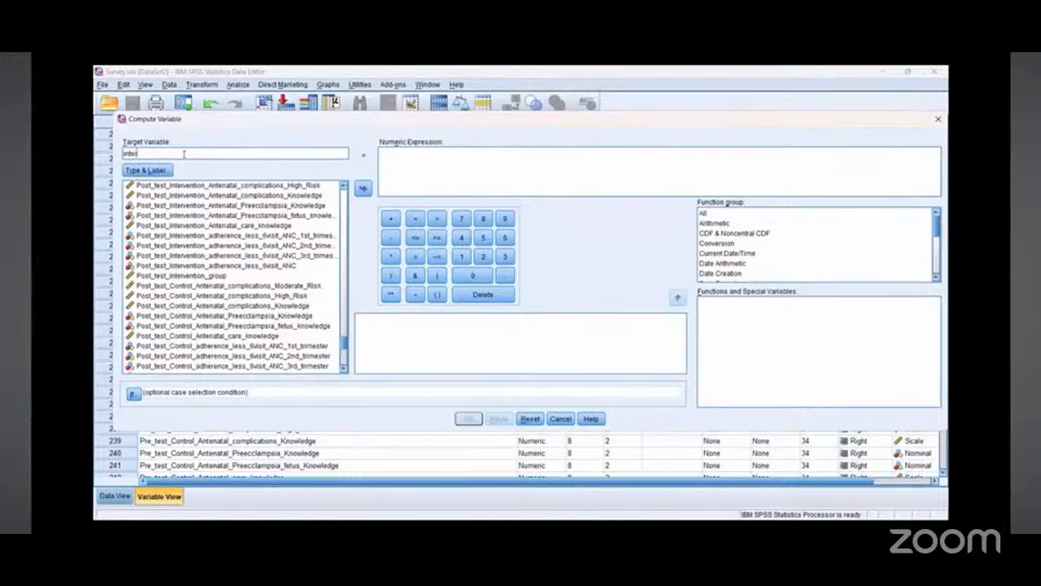
text(ent)
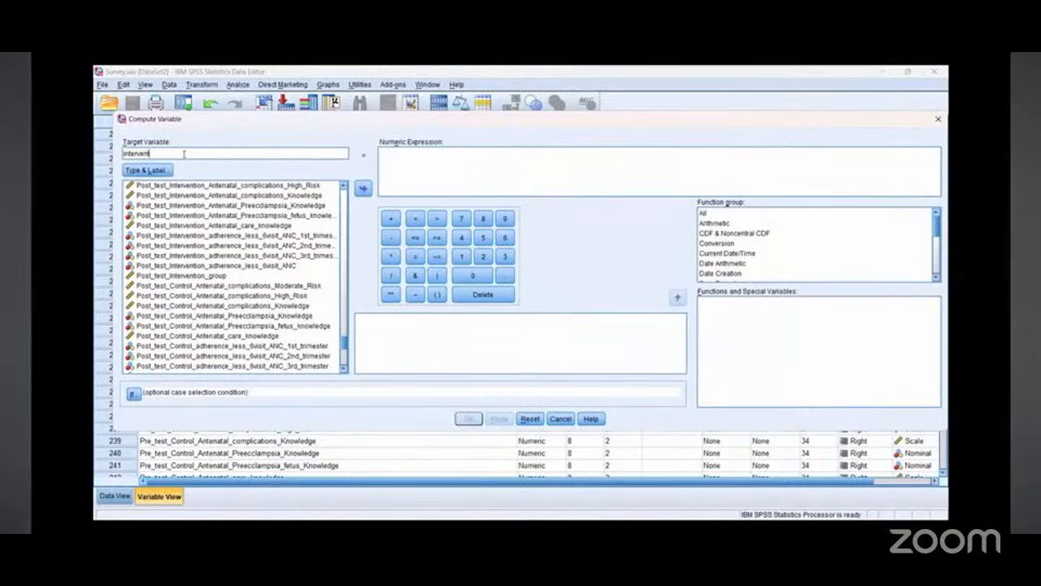
text(ion)
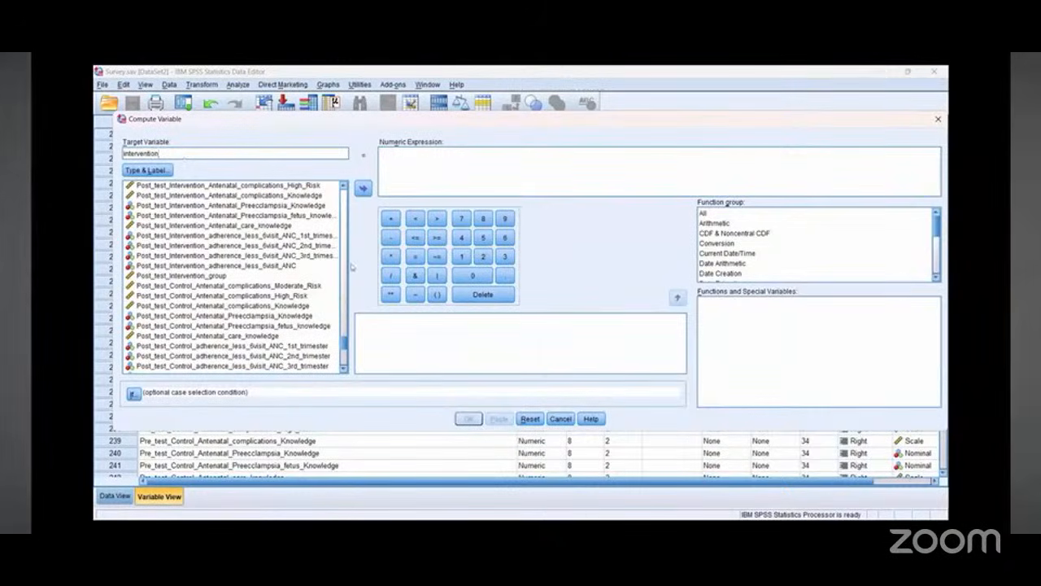
scroll(203, 325, down, 6)
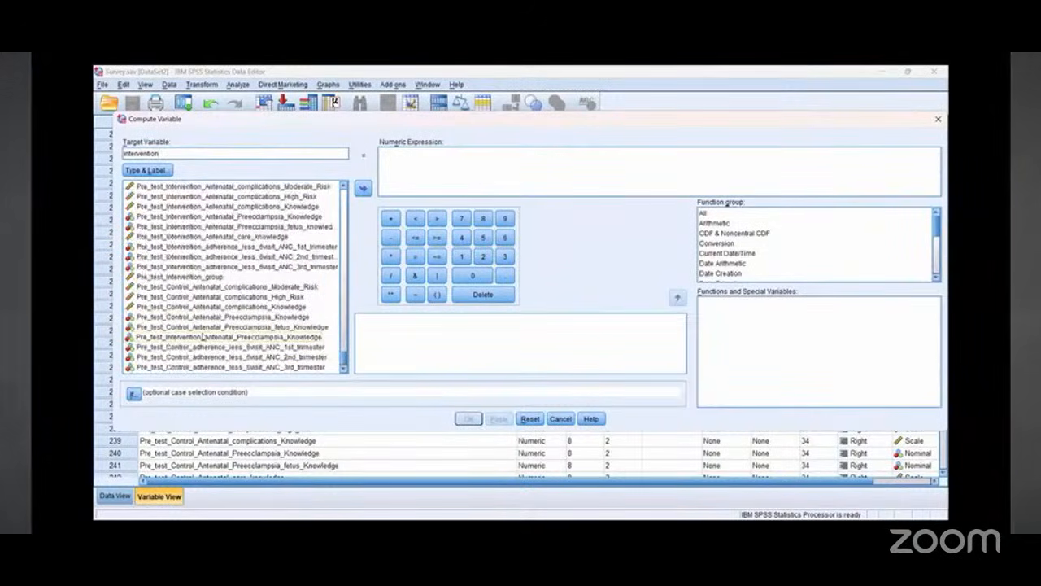
click(258, 278)
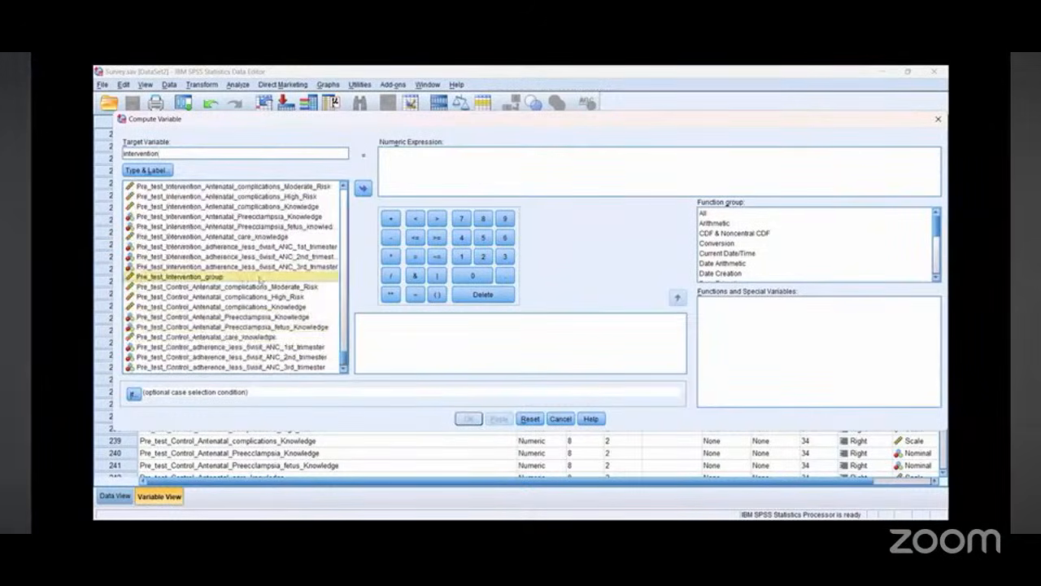
click(363, 188)
click(390, 219)
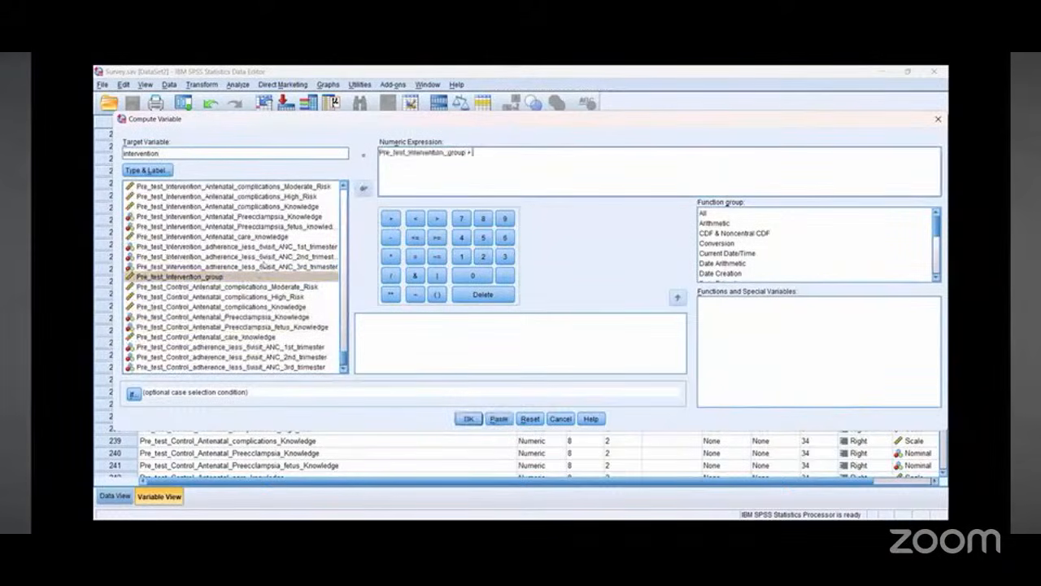
Step: Add Post_test_Intervention_group to the expression and run the computation of the intervention variable
scroll(228, 329, down, 1)
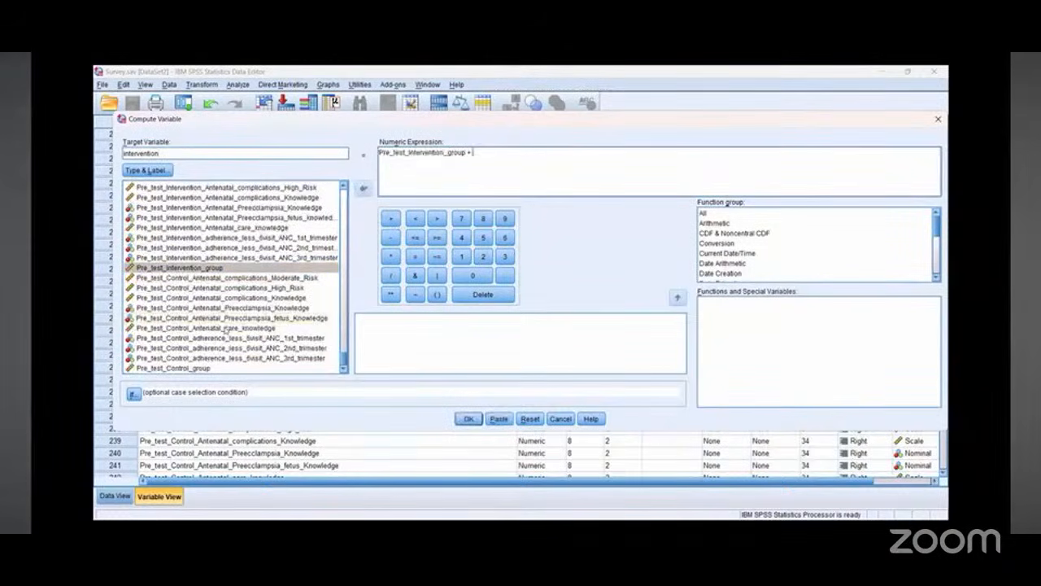
scroll(229, 328, up, 2)
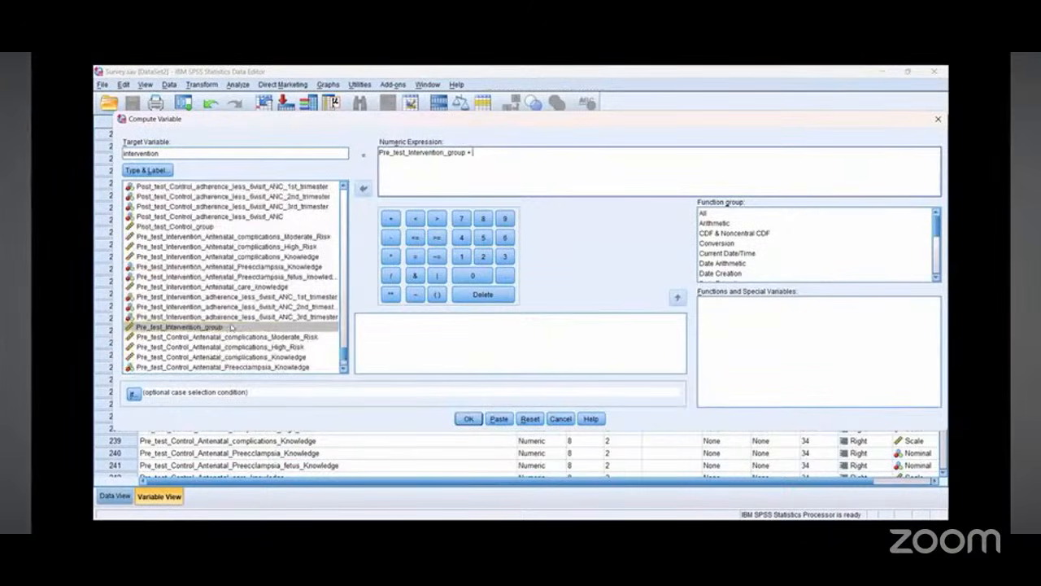
scroll(226, 286, up, 2)
scroll(226, 285, up, 2)
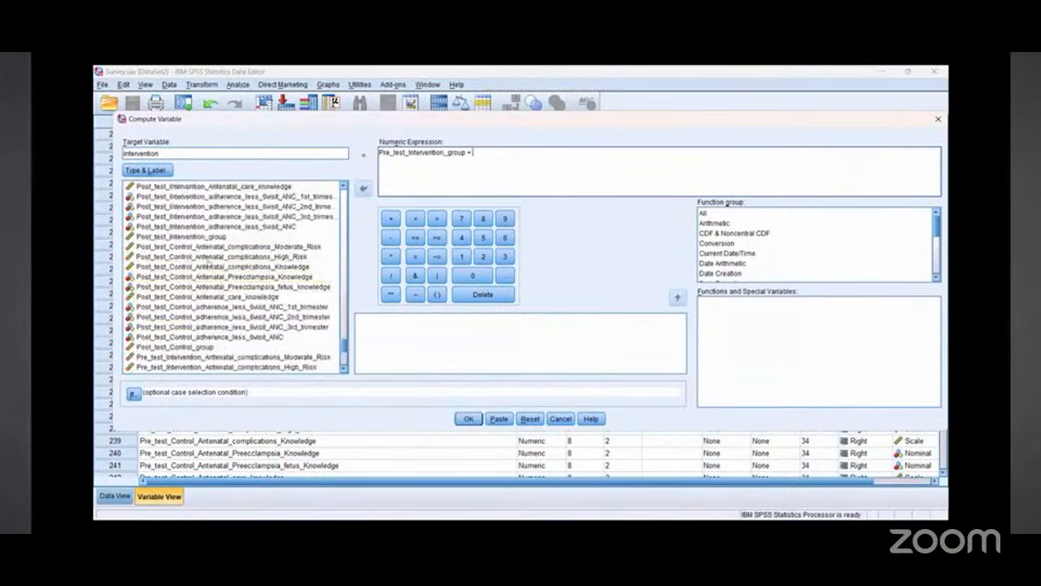
click(198, 237)
click(363, 187)
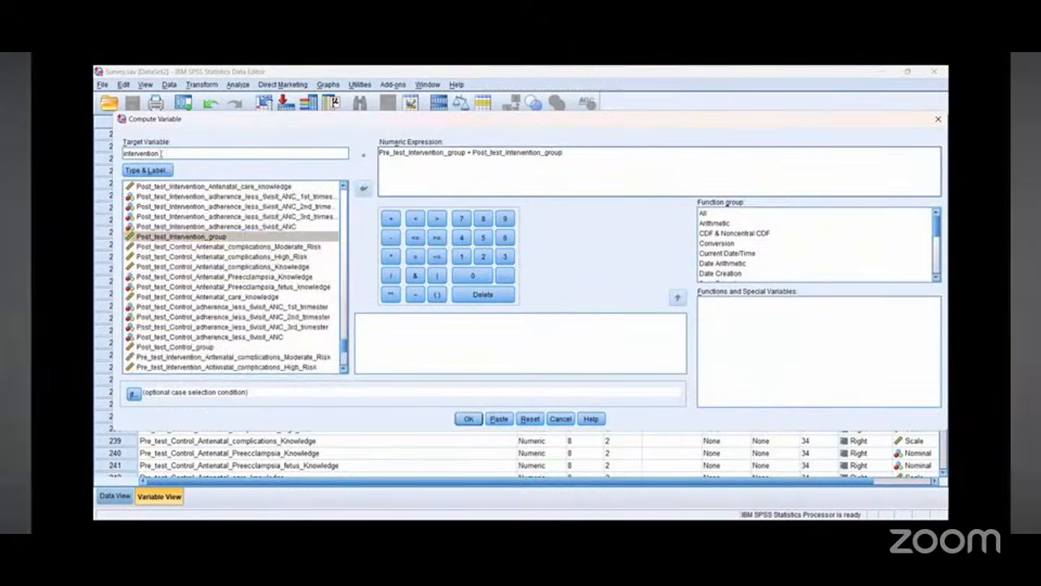
click(468, 419)
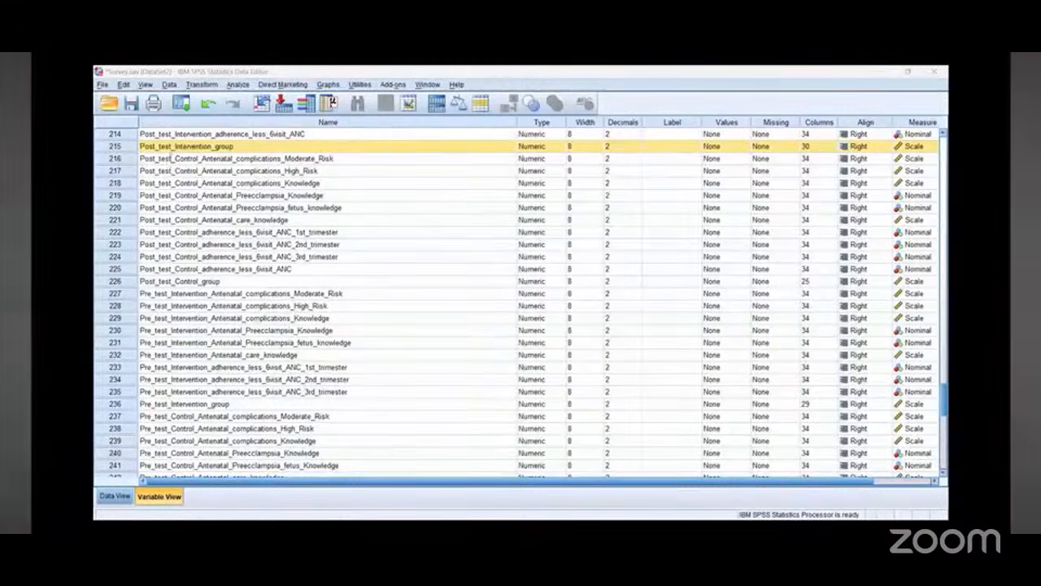
Step: Reopen Compute Variable, name the target control, clear the old expression, and start it with Pre_test_Control_group plus
text(Go)
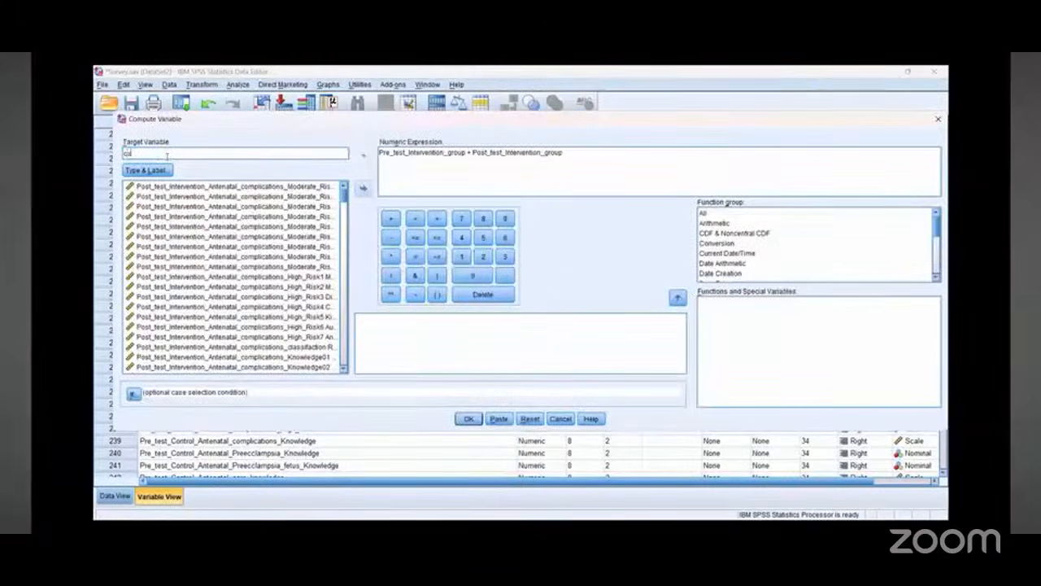
text(ntrol)
drag(574, 167, 378, 154)
key(BackSpace)
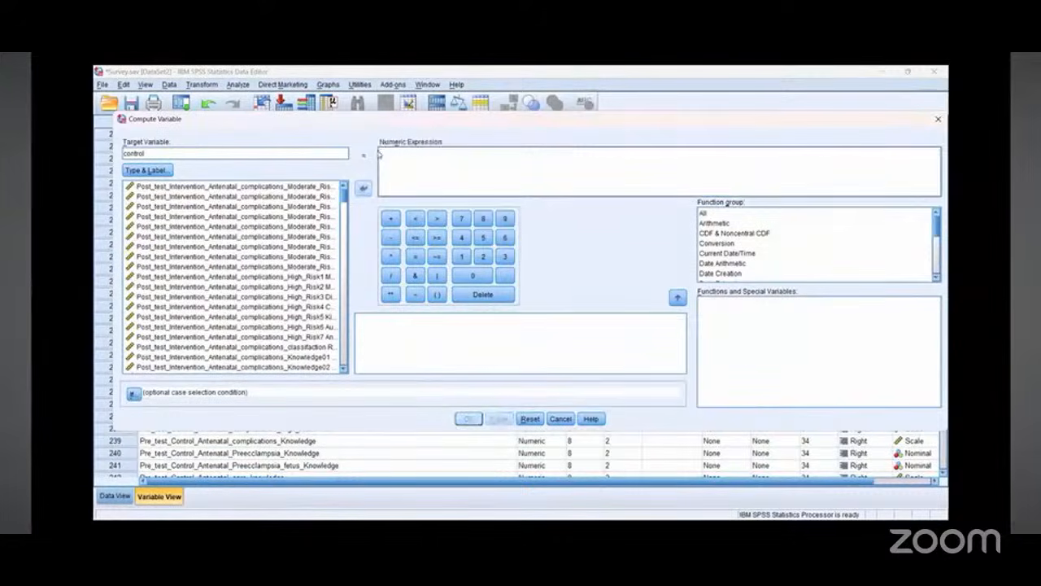
drag(343, 198, 355, 381)
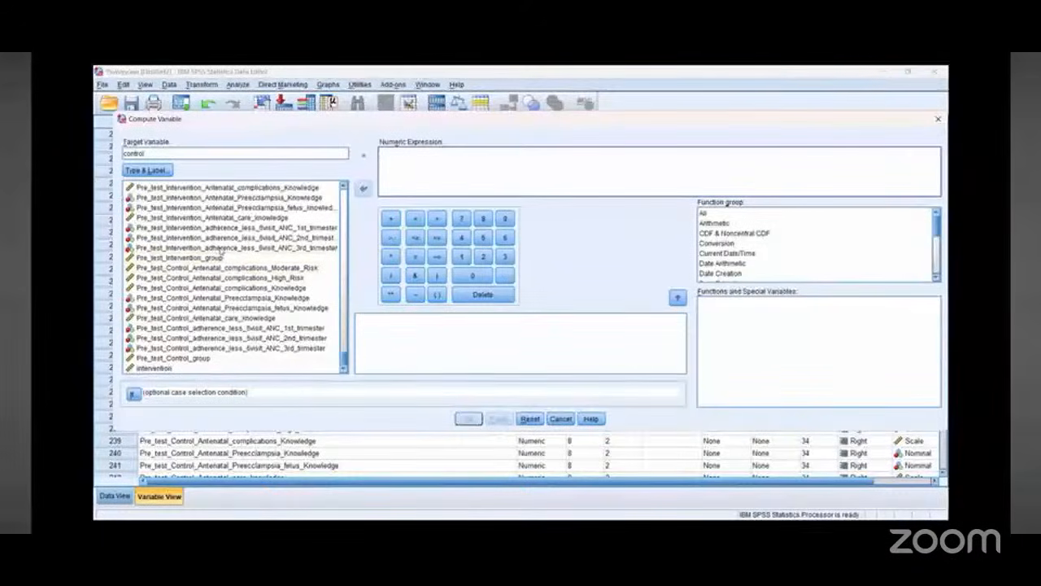
click(192, 258)
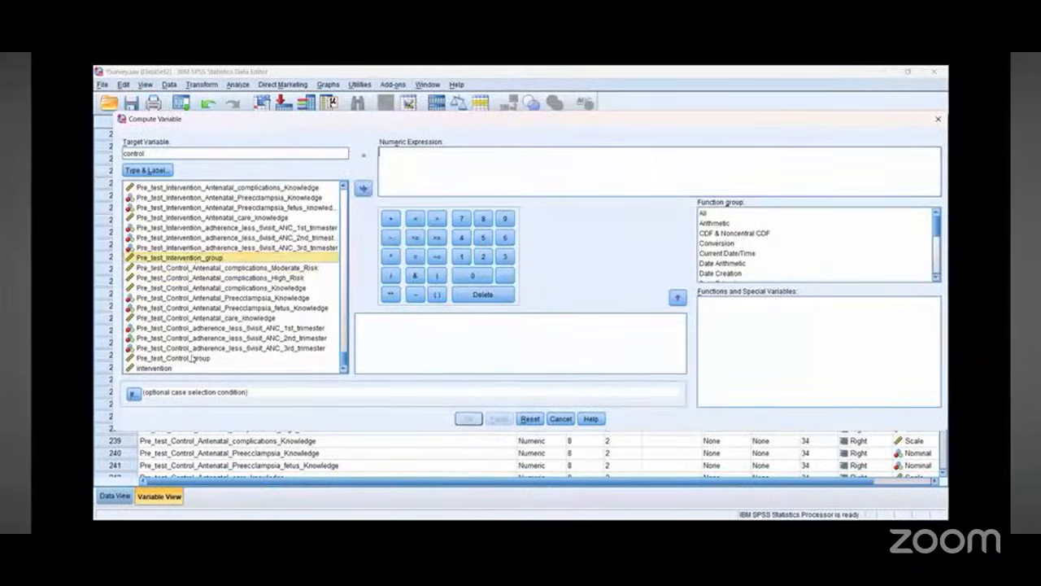
click(194, 358)
click(363, 188)
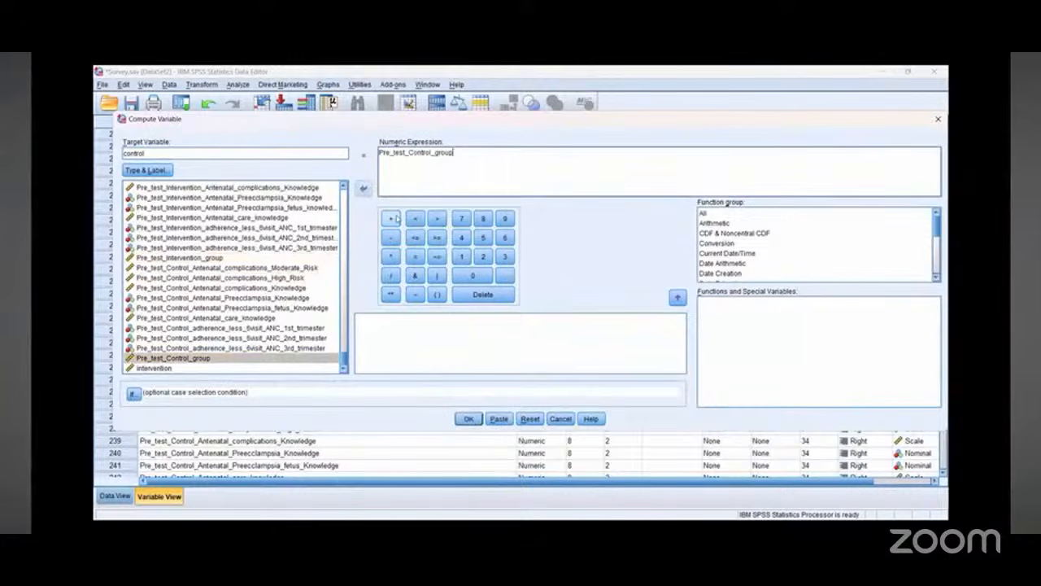
click(390, 218)
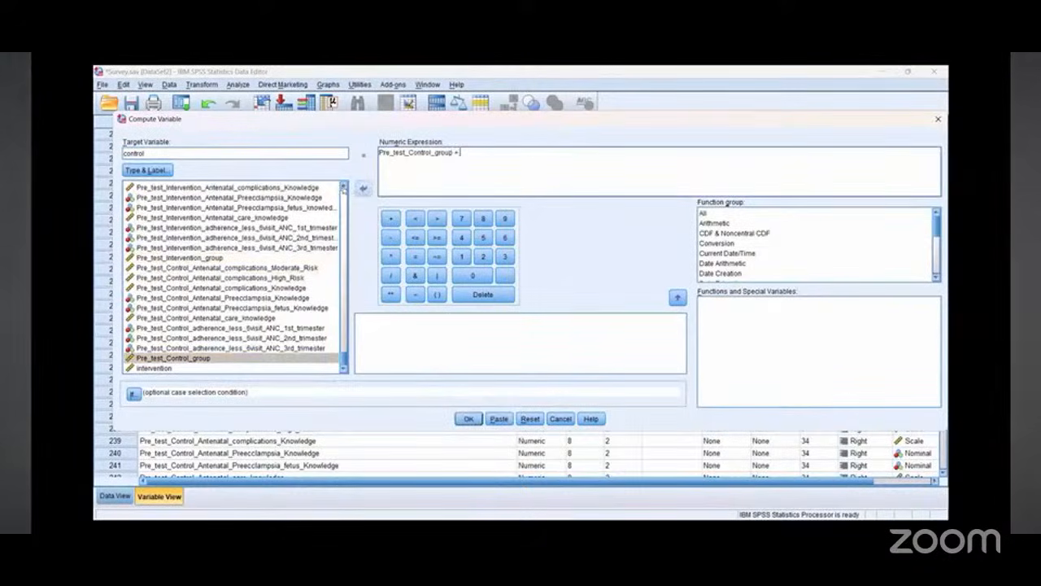
Step: Add Post_test_Control_group to the expression and run the computation of the control variable
scroll(343, 188, up, 2)
scroll(342, 187, up, 1)
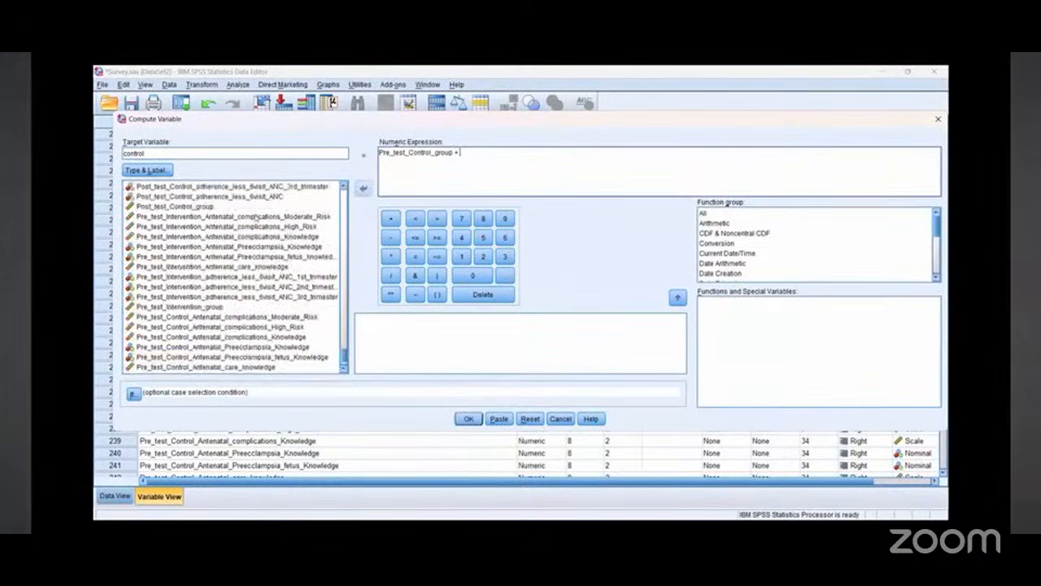
click(208, 207)
click(364, 190)
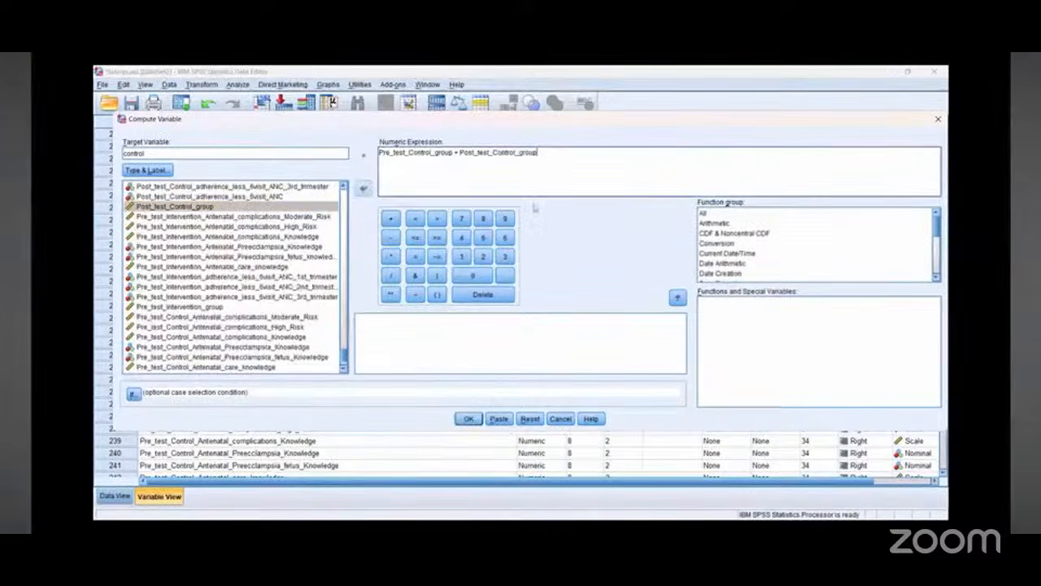
click(468, 419)
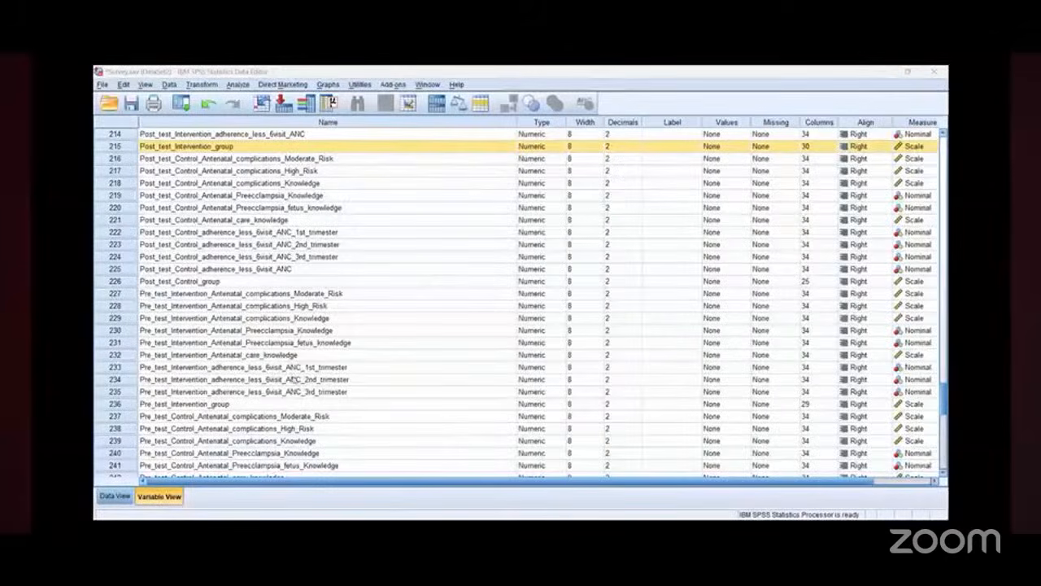
Step: Examine the new intervention and control variables at the end of the variable list
scroll(294, 165, down, 6)
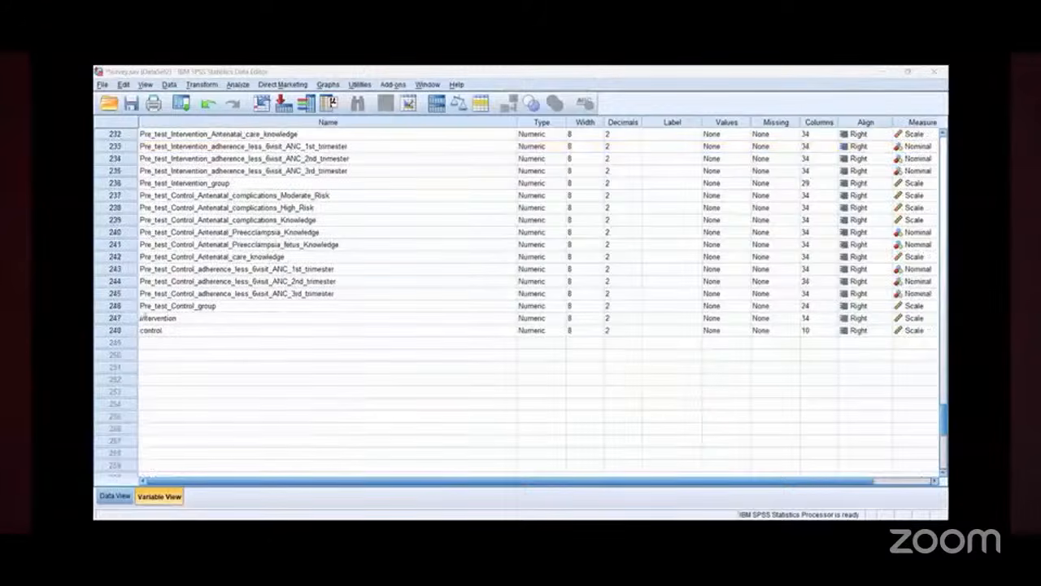
drag(140, 318, 142, 312)
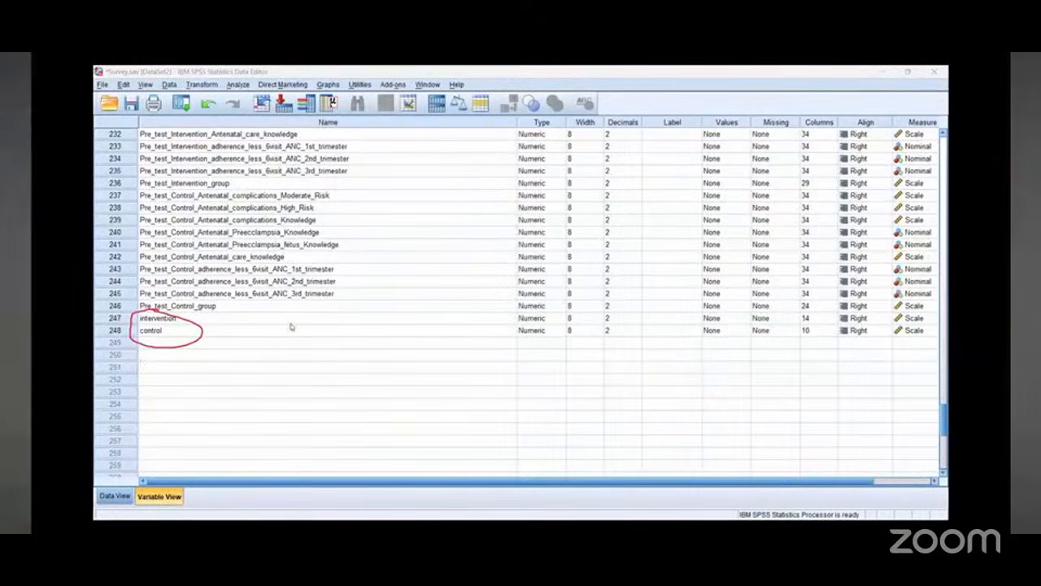
scroll(291, 326, up, 2)
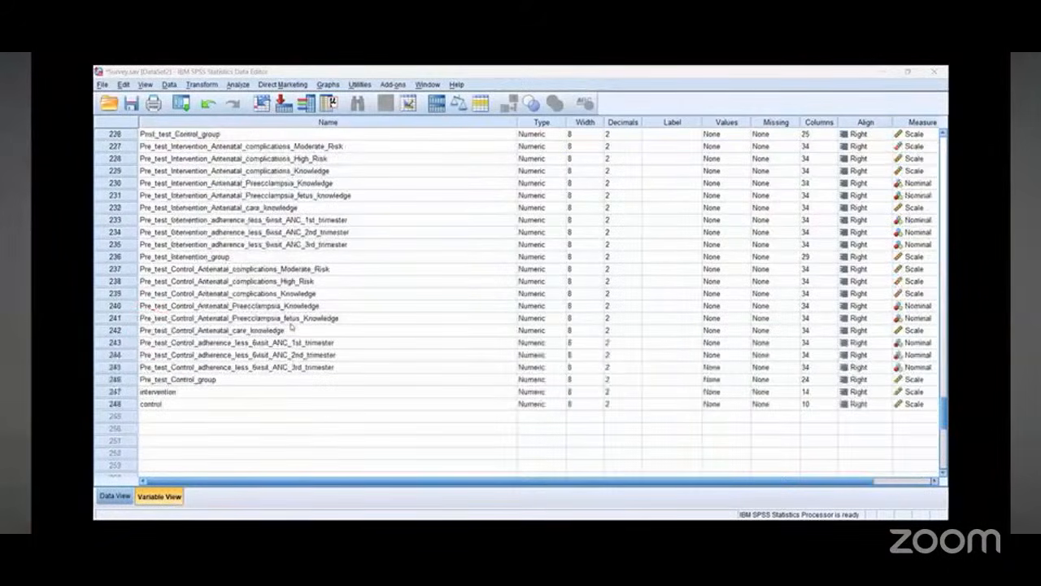
scroll(291, 326, up, 2)
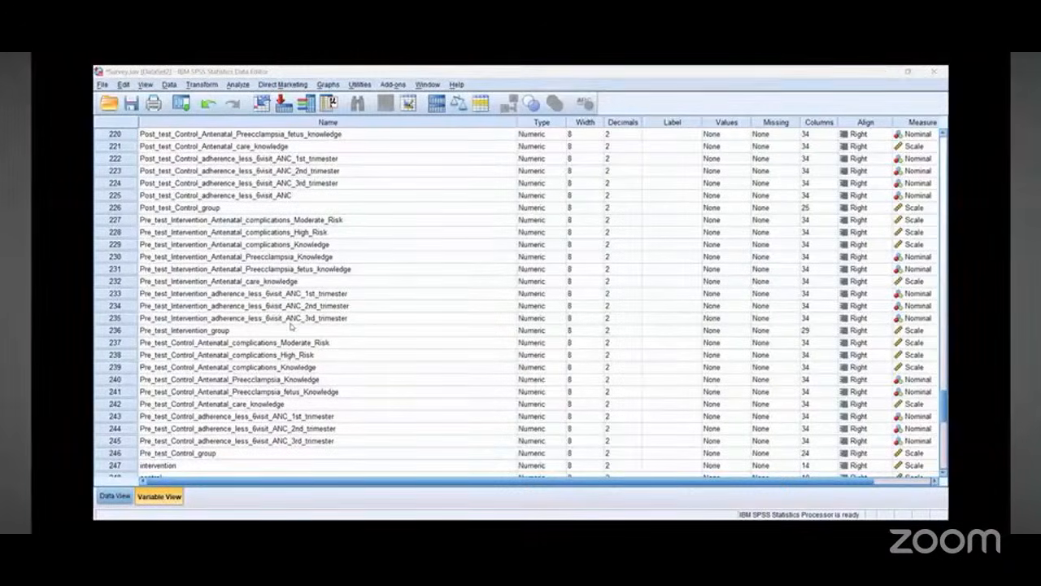
scroll(293, 302, up, 2)
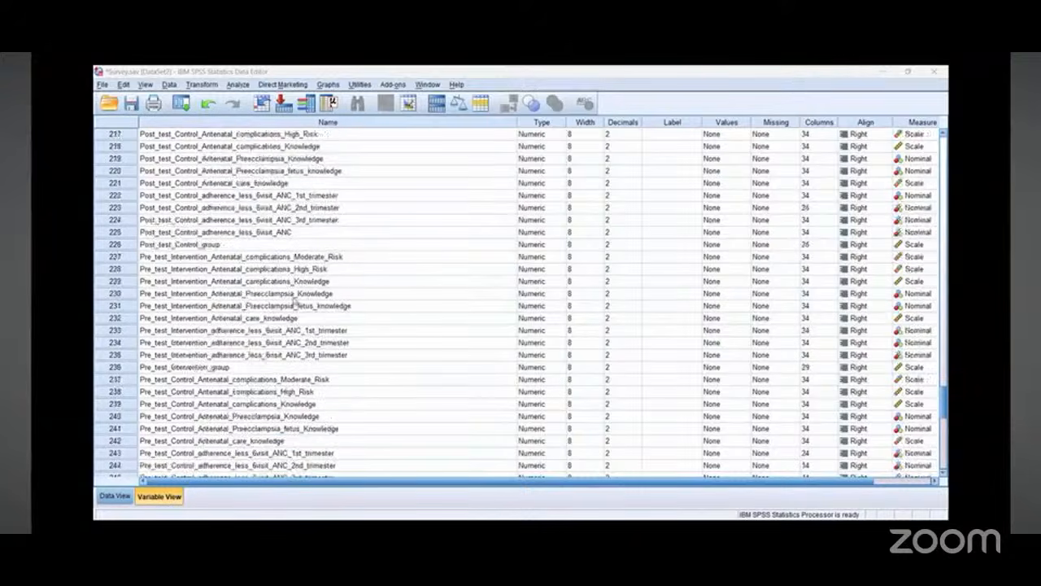
scroll(295, 302, down, 2)
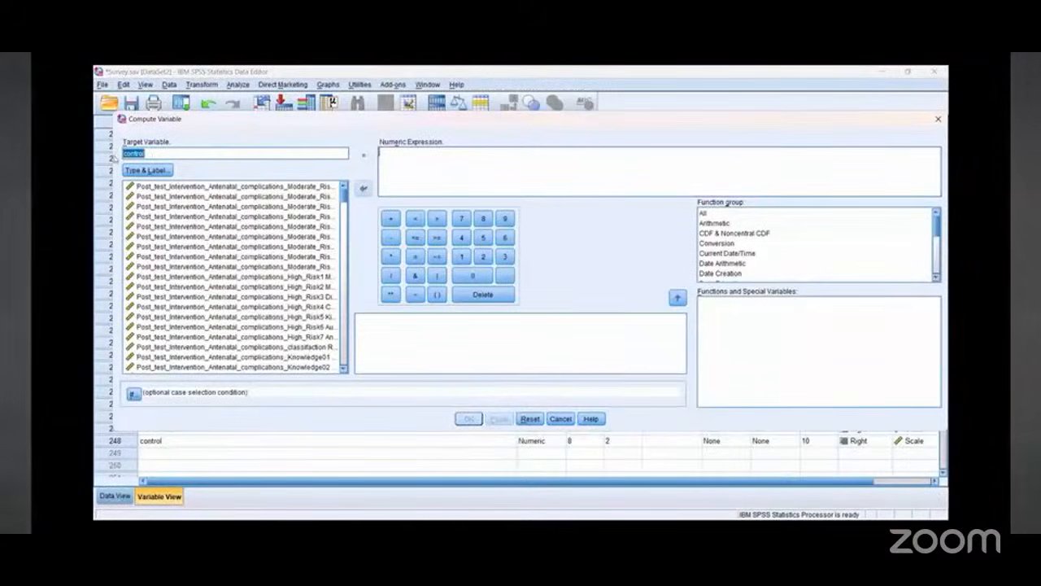
Step: Name a new target variable pretest and begin its expression with Pre_test_Control_group followed by a plus sign
text(pretes)
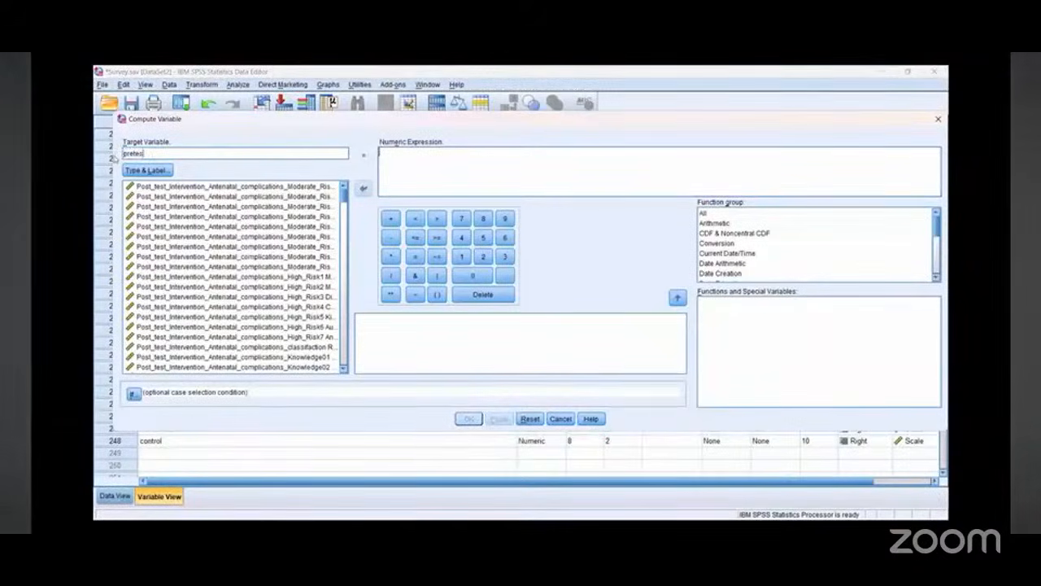
text(t)
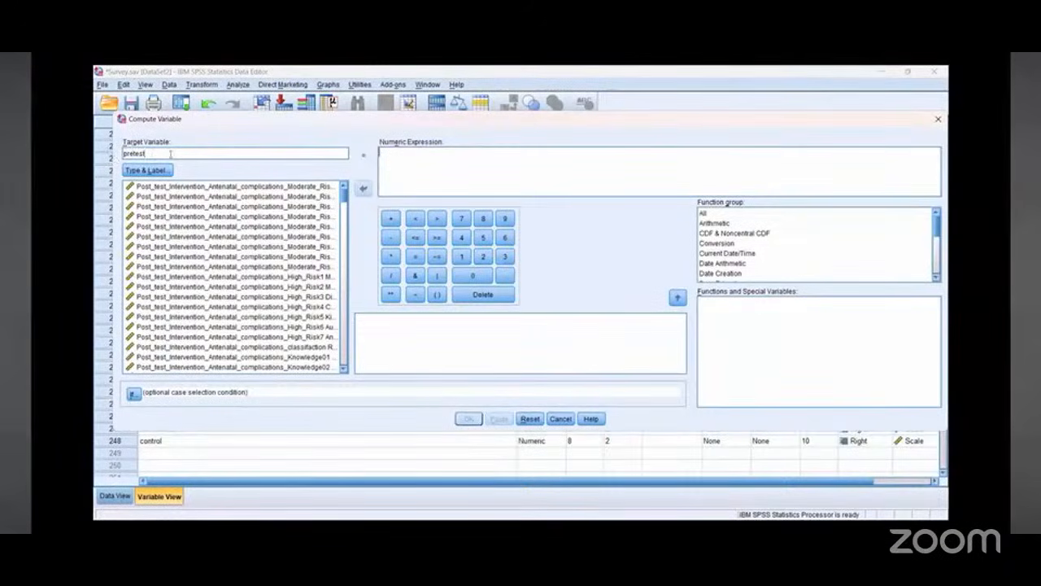
scroll(342, 276, down, 7)
scroll(342, 278, down, 8)
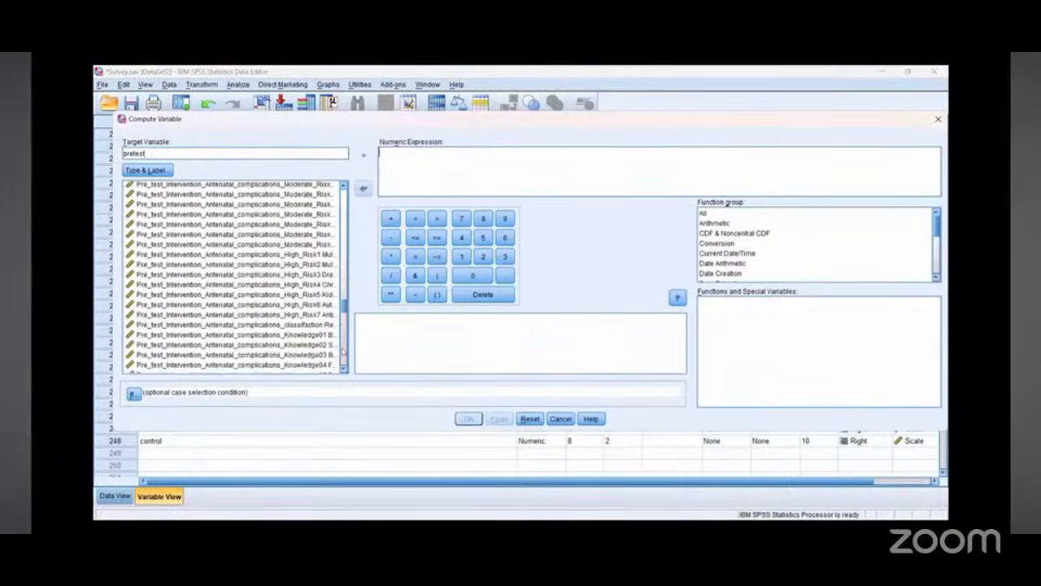
scroll(235, 277, down, 1)
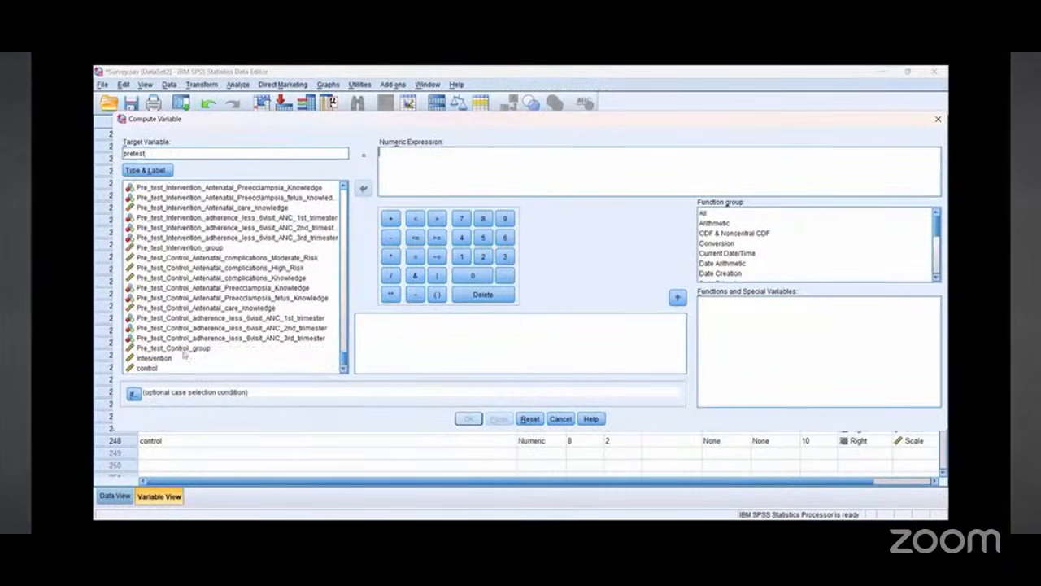
click(199, 347)
click(363, 188)
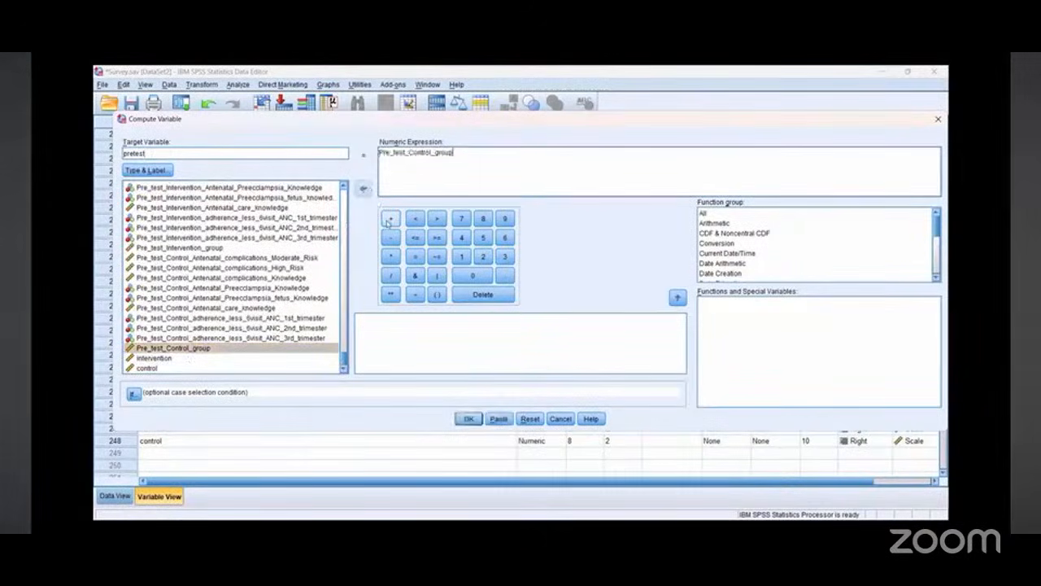
click(391, 218)
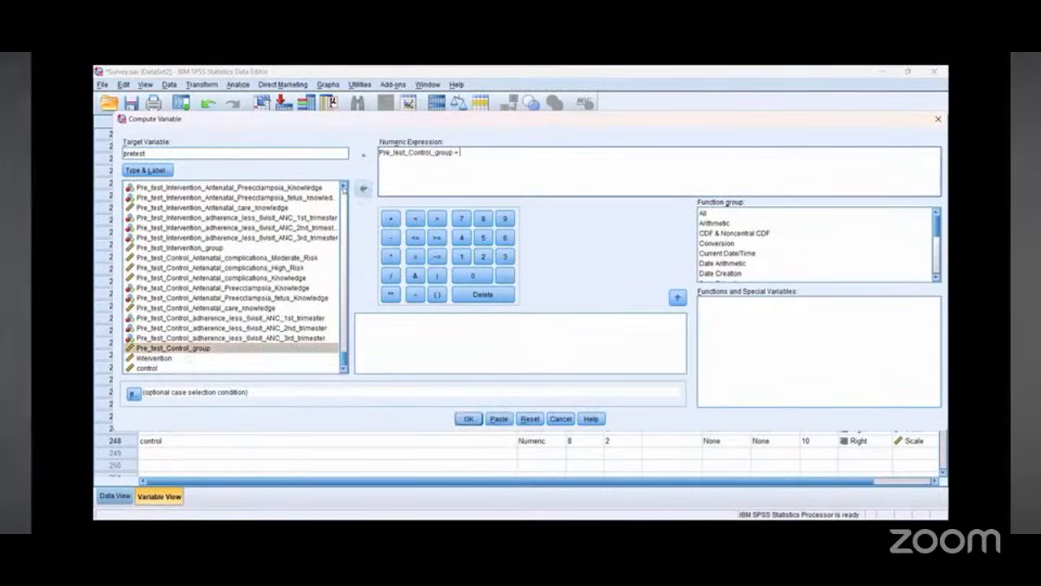
Step: Add Pre_test_Intervention_group to the expression and run the computation of the pretest variable
click(343, 188)
click(343, 188)
click(343, 188)
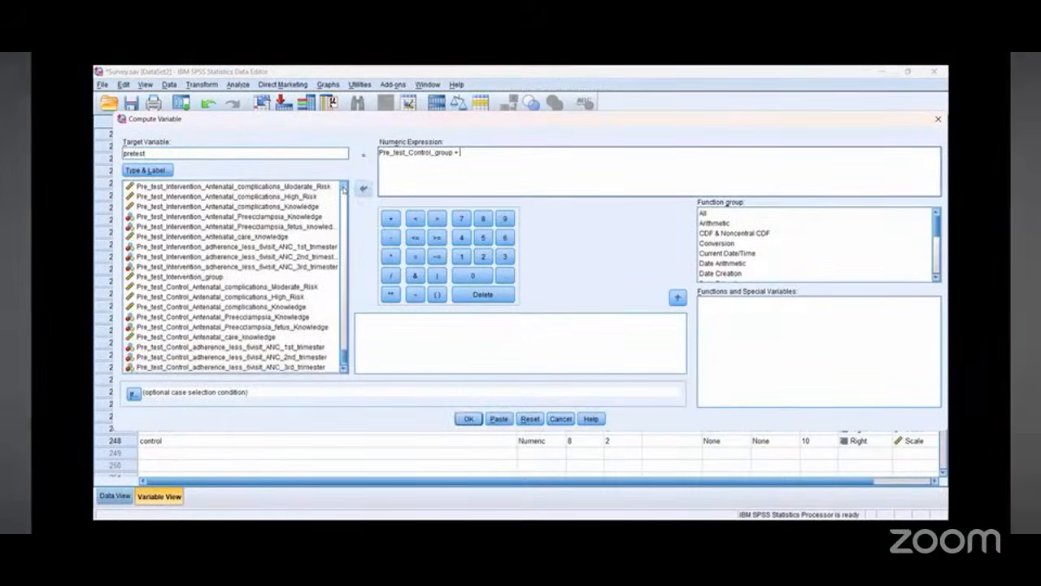
click(344, 188)
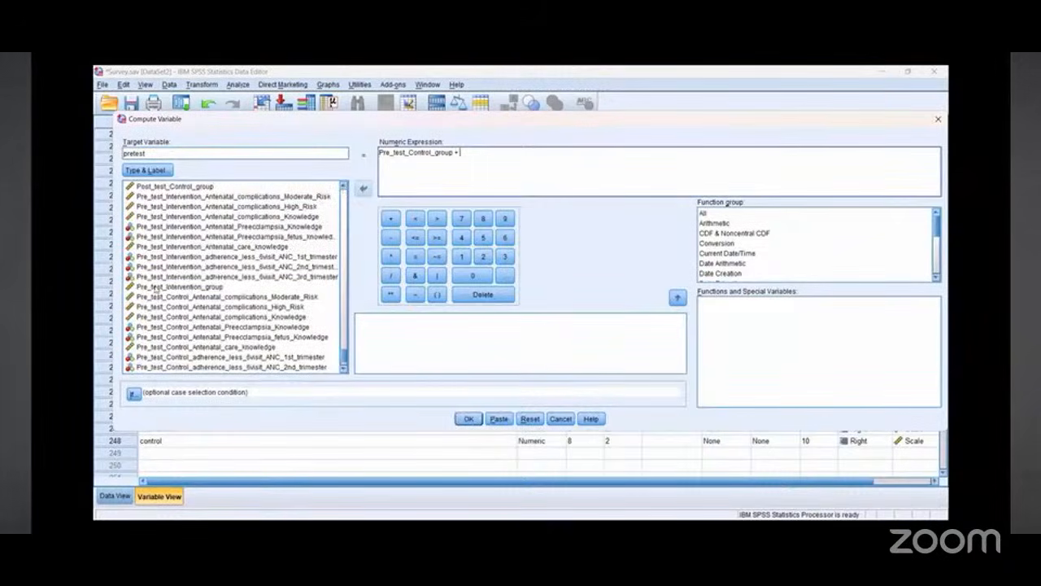
click(157, 287)
click(363, 195)
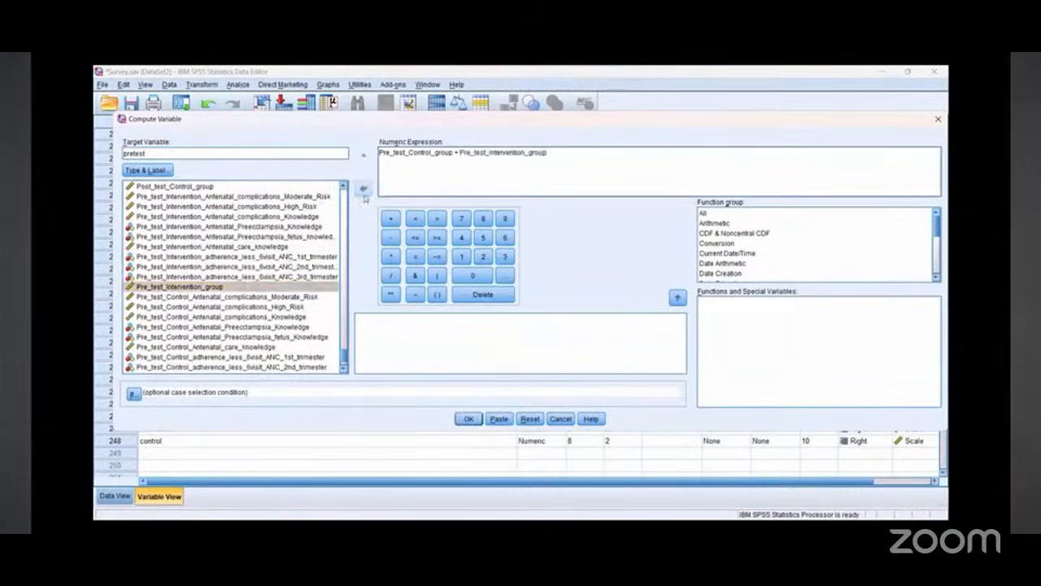
click(469, 419)
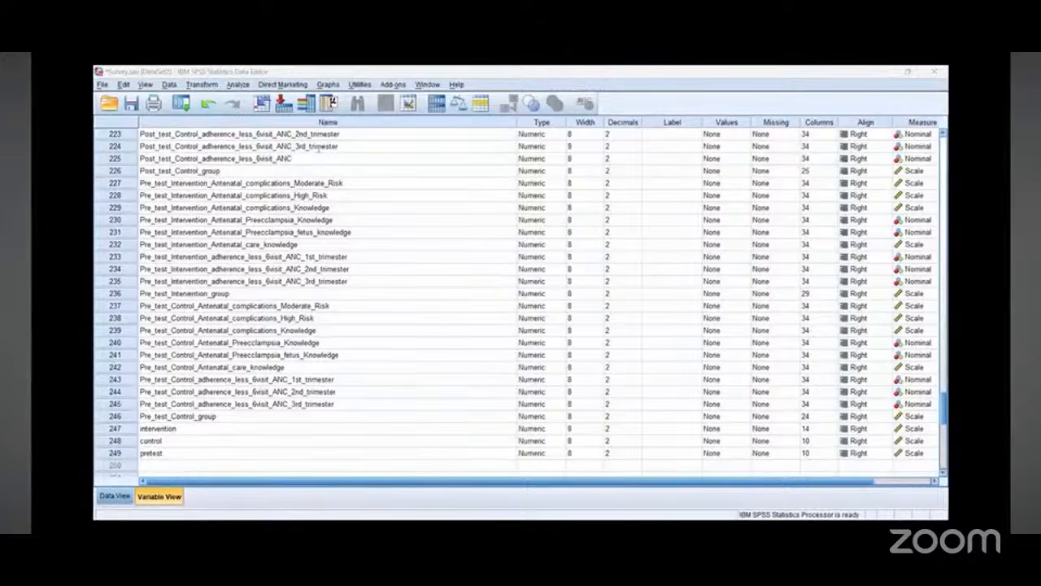
Step: Reopen Compute Variable, name the target posttest, and clear the previous expression
click(332, 101)
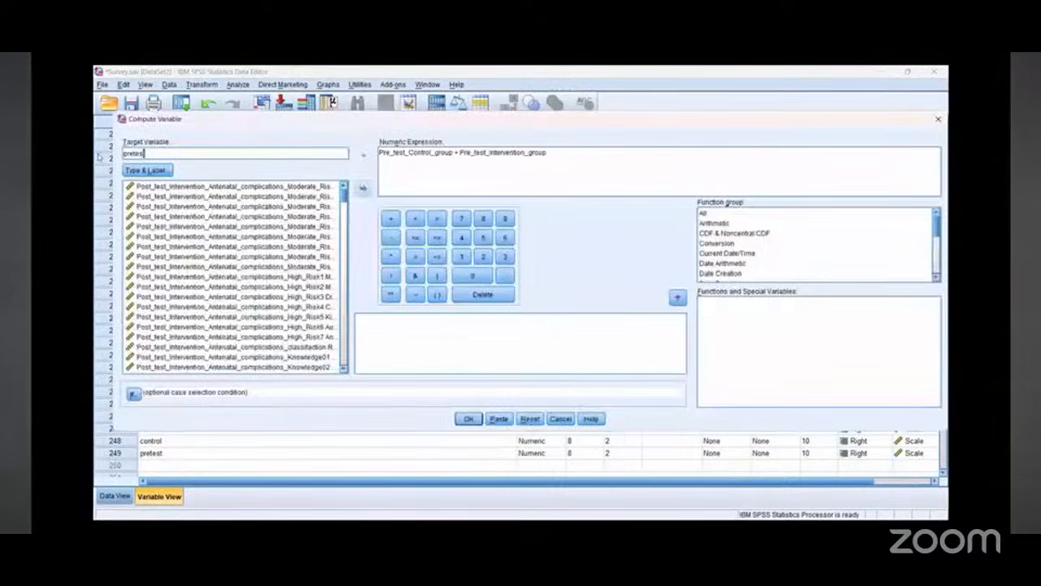
text(posttest)
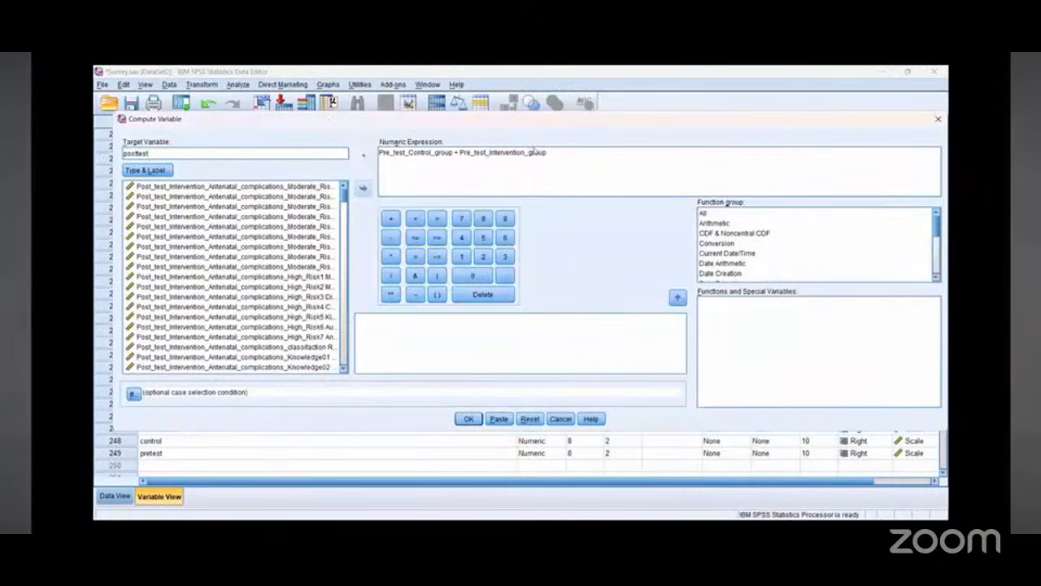
drag(547, 153, 372, 153)
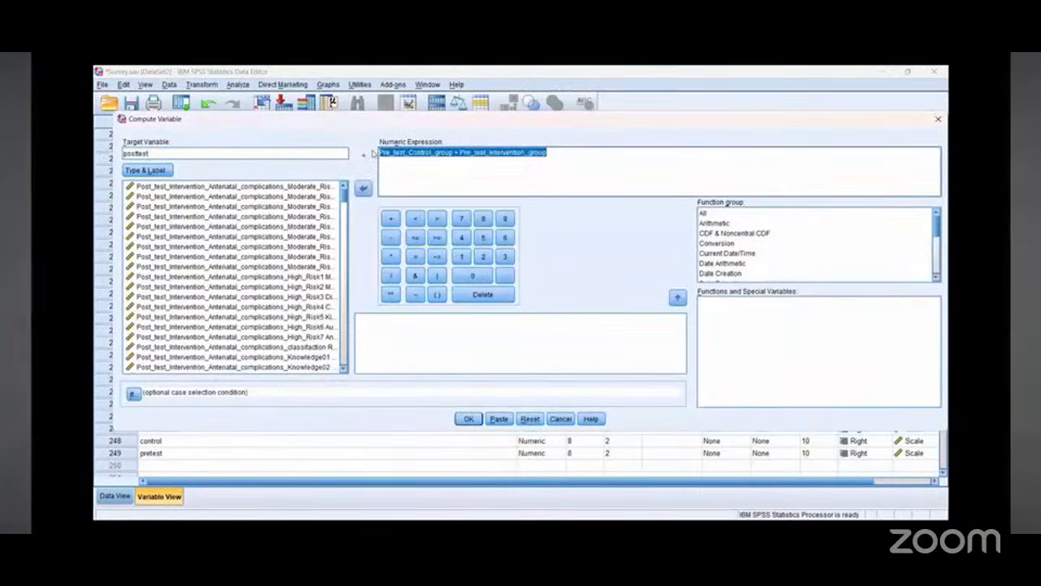
key(BackSpace)
scroll(345, 200, down, 5)
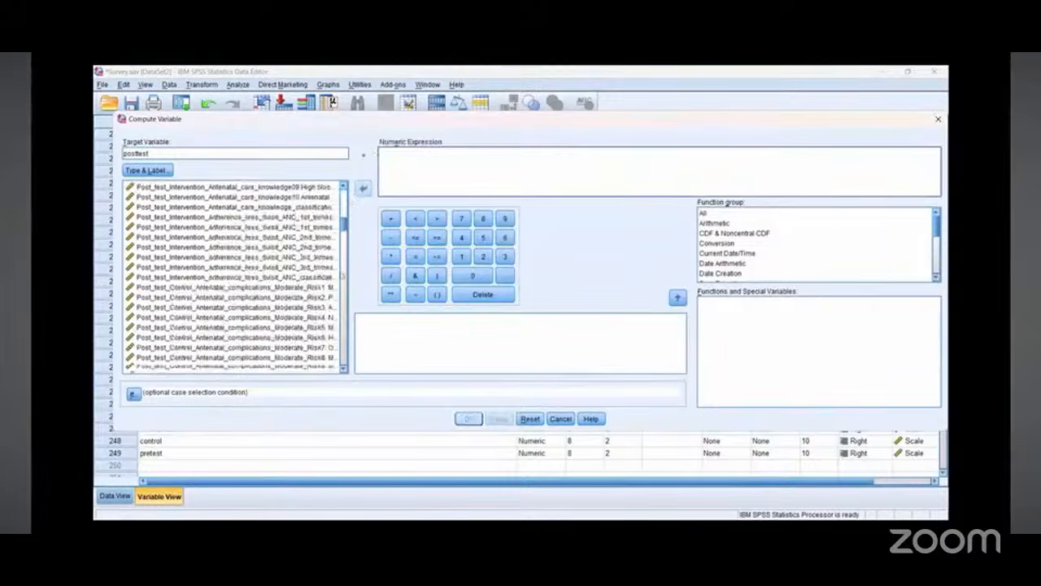
scroll(335, 341, down, 10)
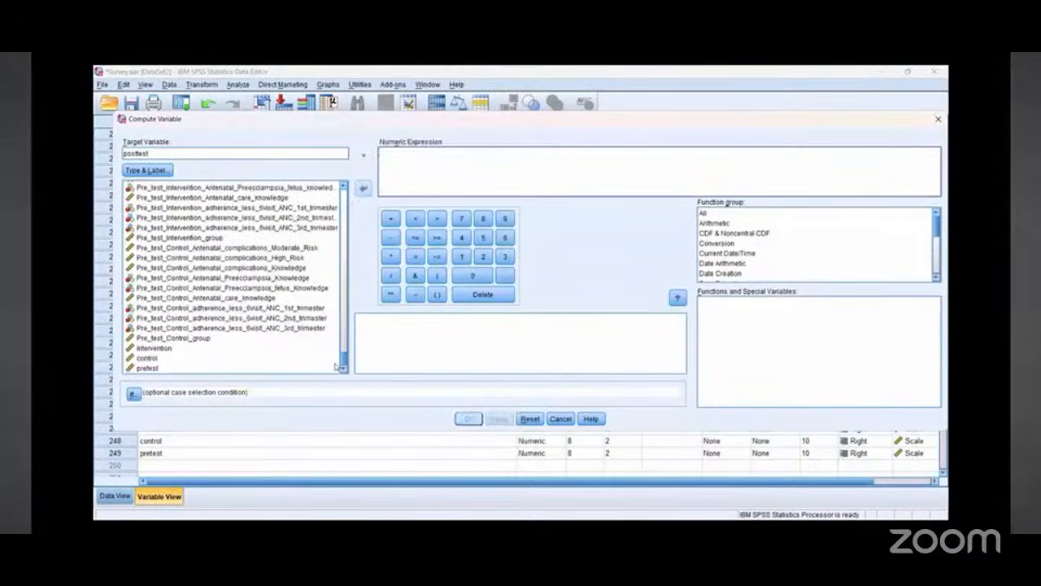
Step: Add Post_test_Control_group followed by a plus sign to the posttest expression
scroll(335, 367, up, 3)
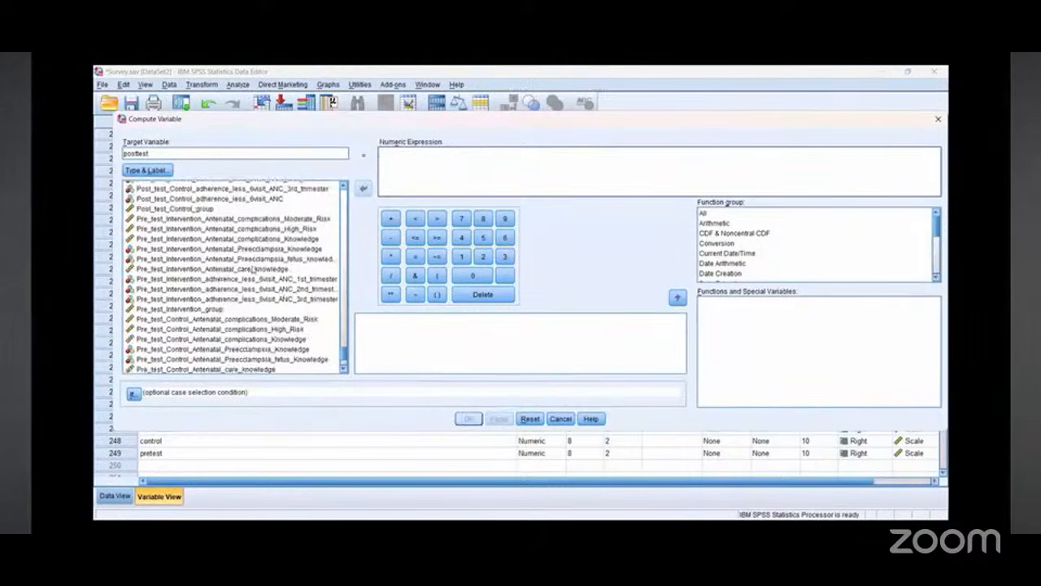
click(189, 208)
click(362, 189)
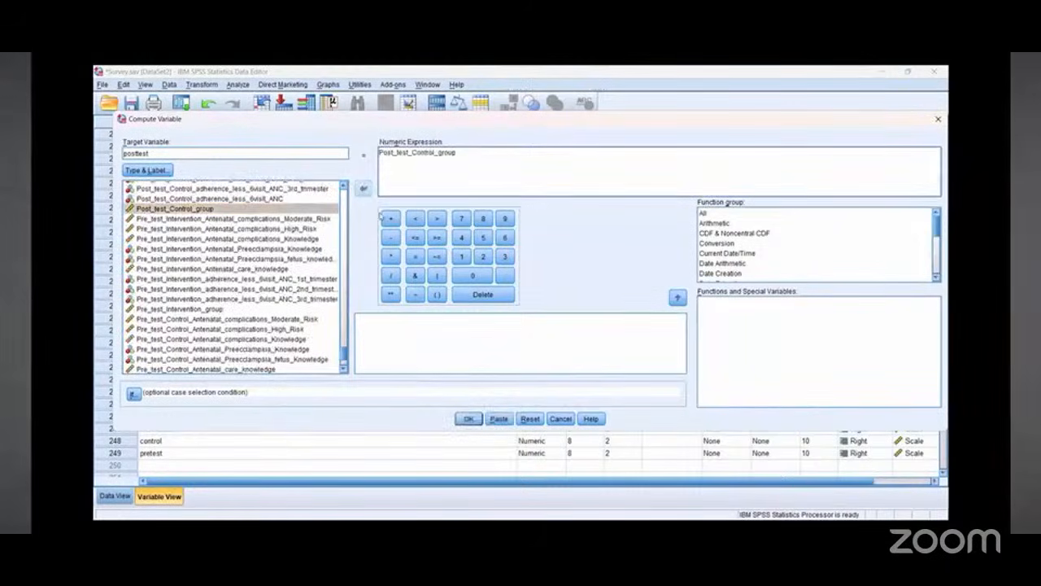
click(390, 218)
Step: Add Post_test_Intervention_group to the expression and run the computation of the posttest variable
scroll(344, 187, up, 4)
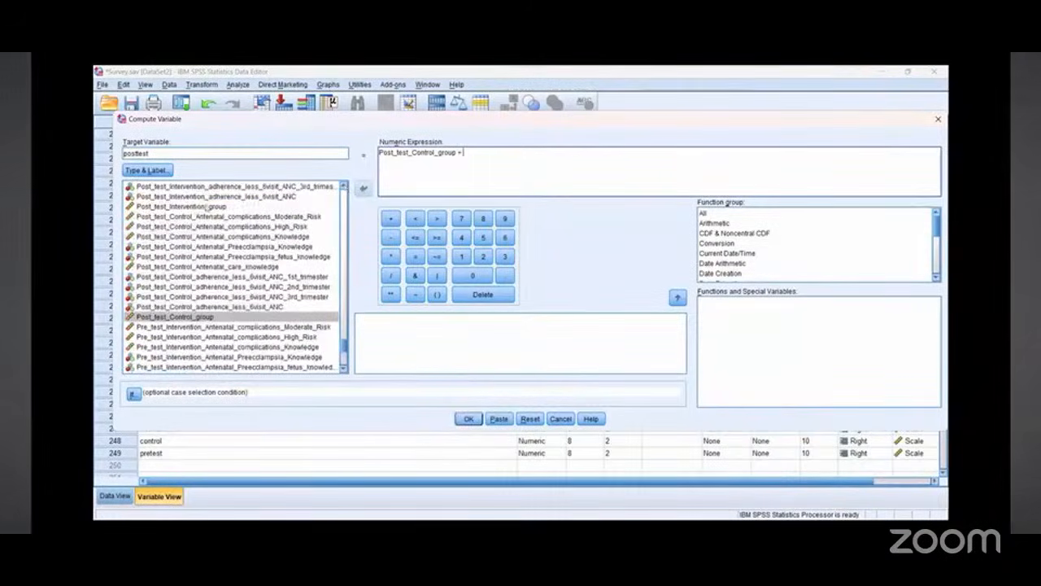
click(203, 206)
click(363, 188)
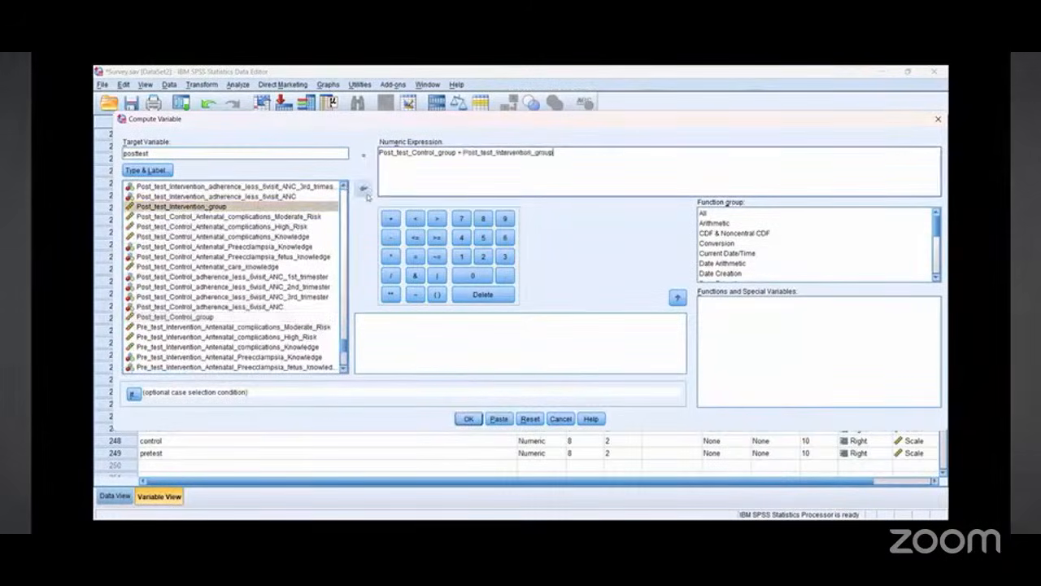
click(469, 418)
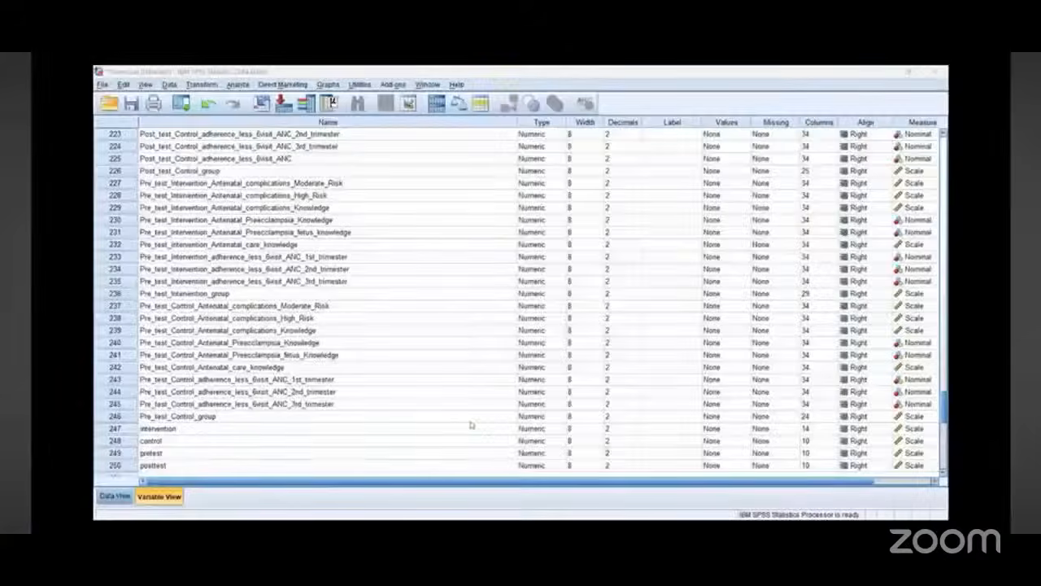
Step: Open the Paired-Samples T Test and pair intervention with control as the first pair
scroll(200, 333, down, 2)
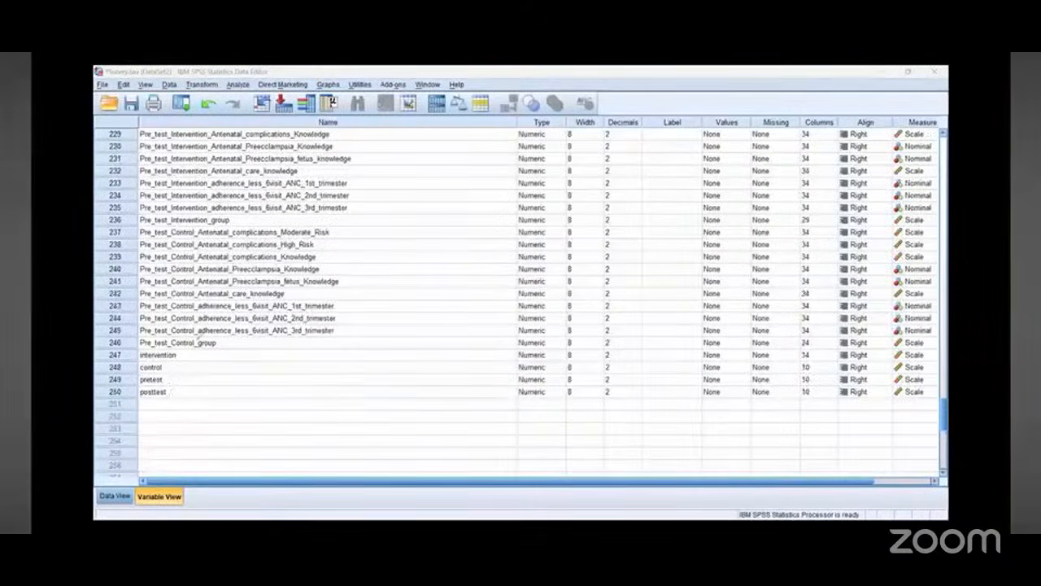
drag(174, 353, 135, 393)
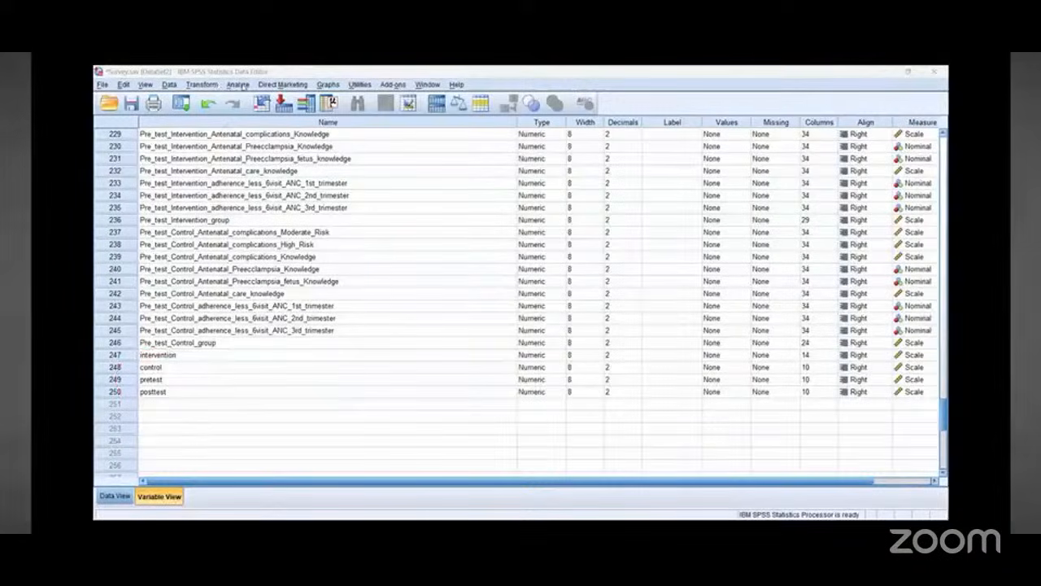
click(241, 85)
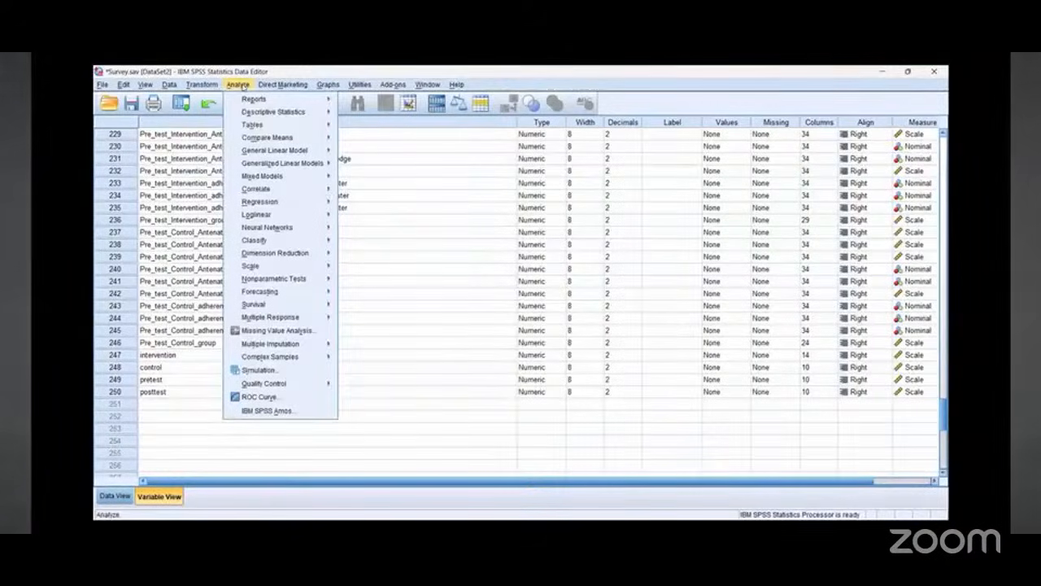
mouse_move(277, 128)
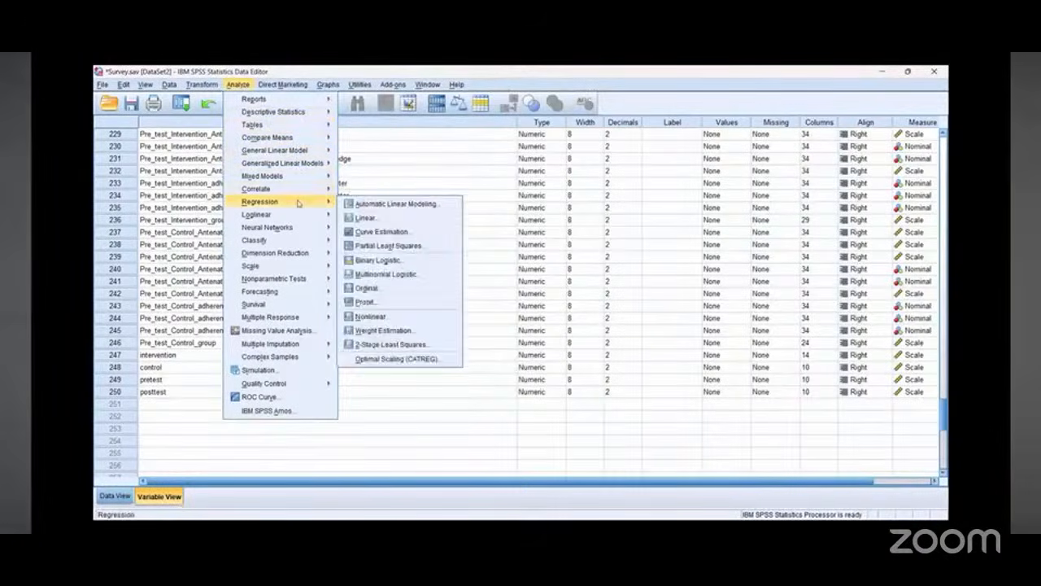
mouse_move(307, 193)
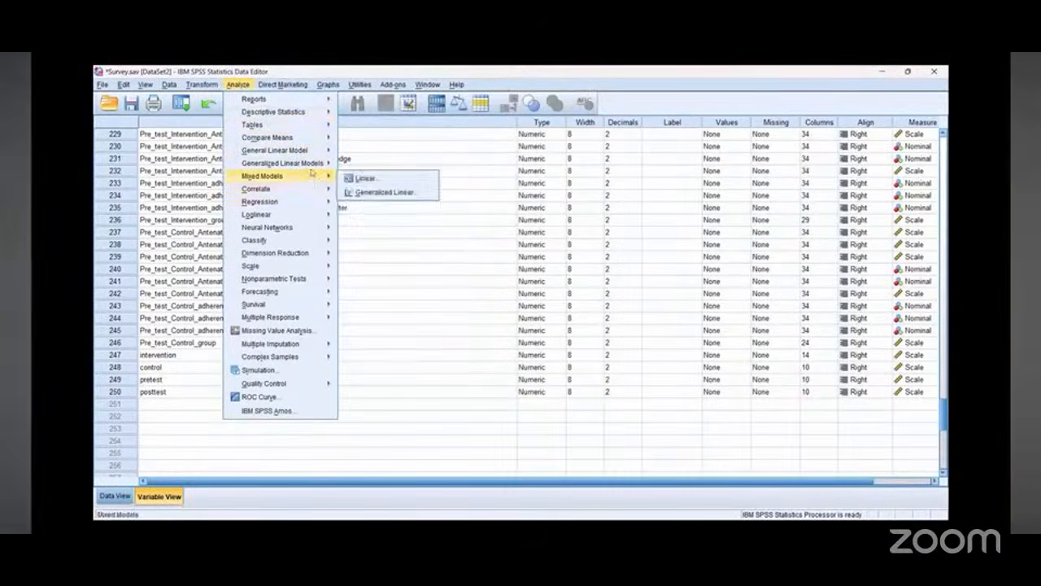
mouse_move(313, 137)
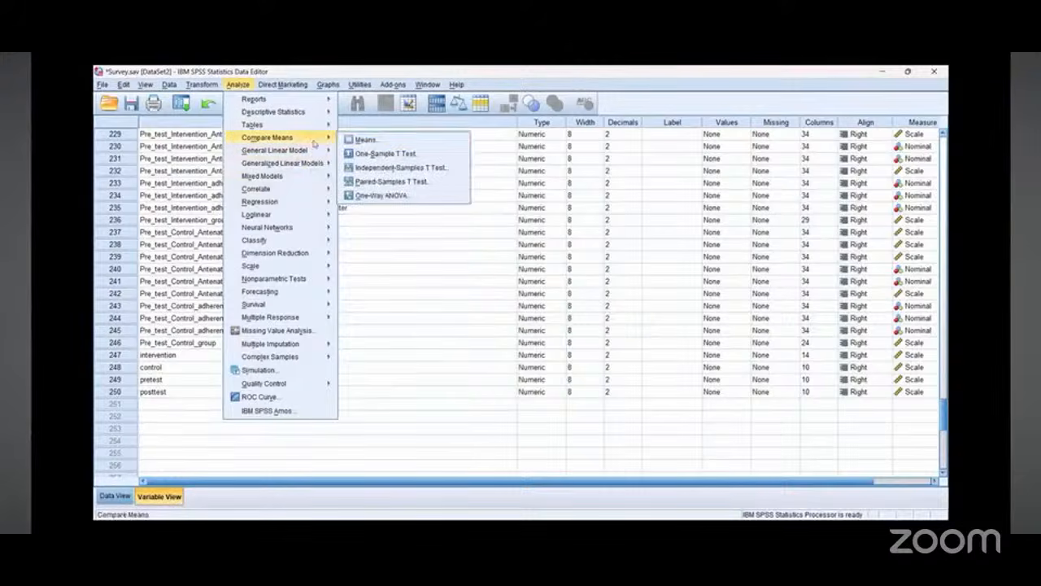
click(380, 187)
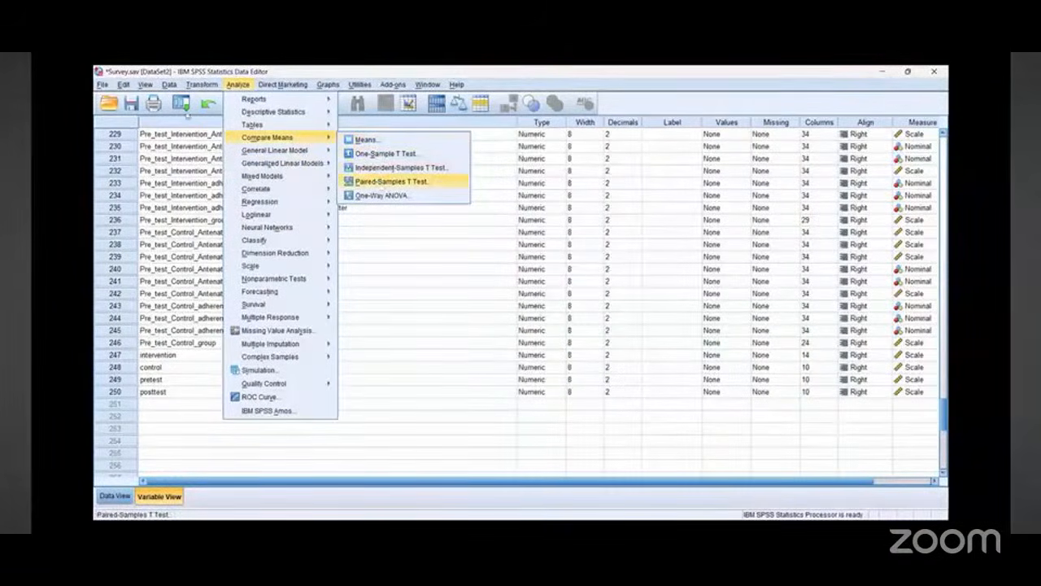
drag(186, 138, 185, 210)
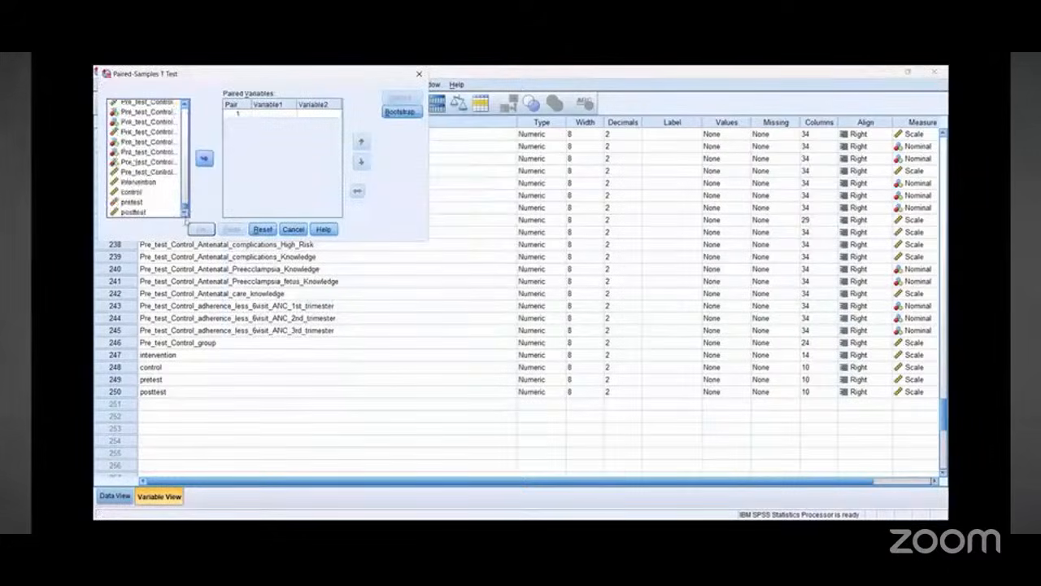
click(137, 182)
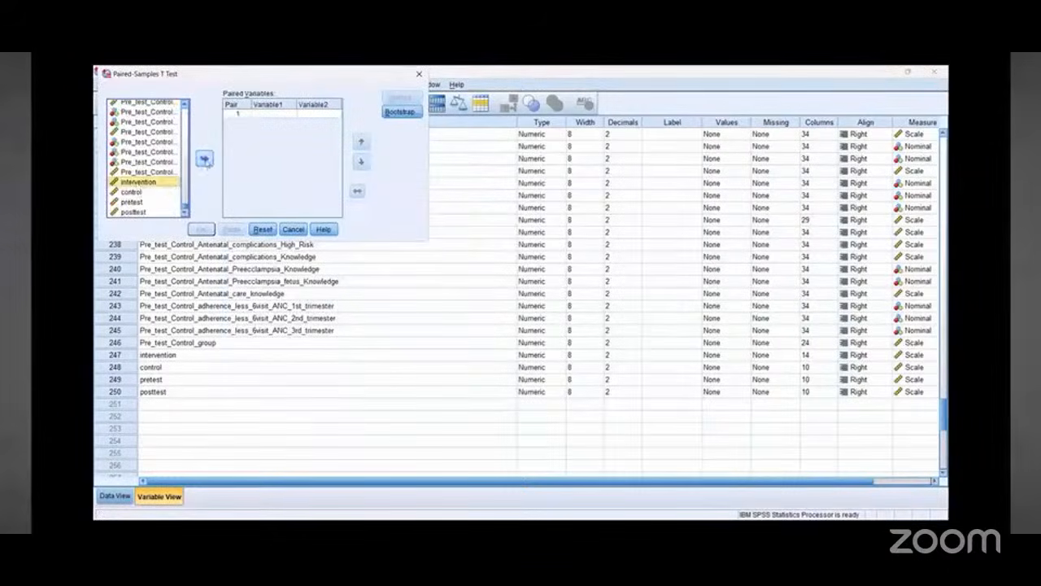
click(204, 158)
click(139, 193)
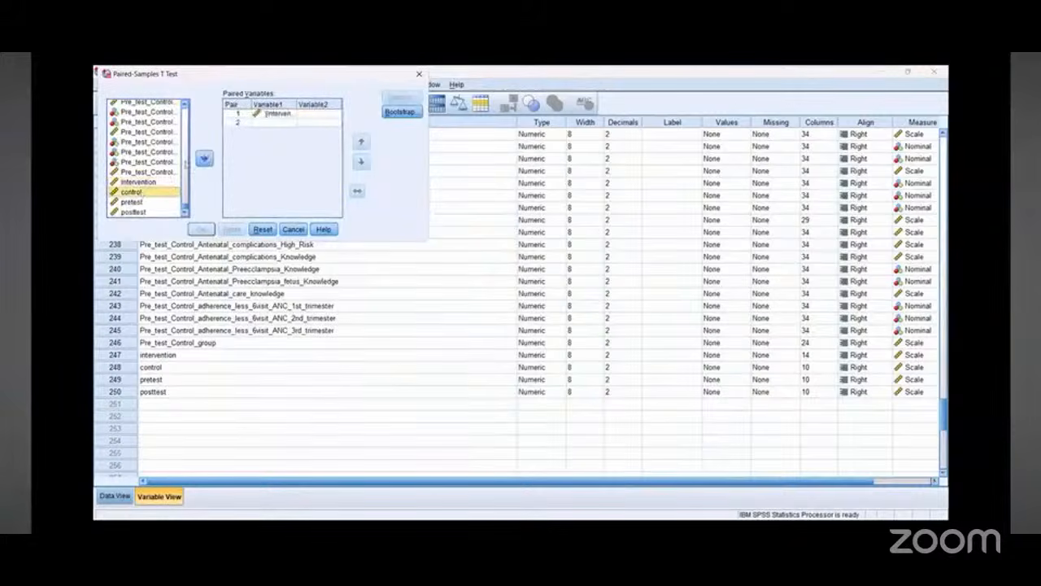
click(204, 159)
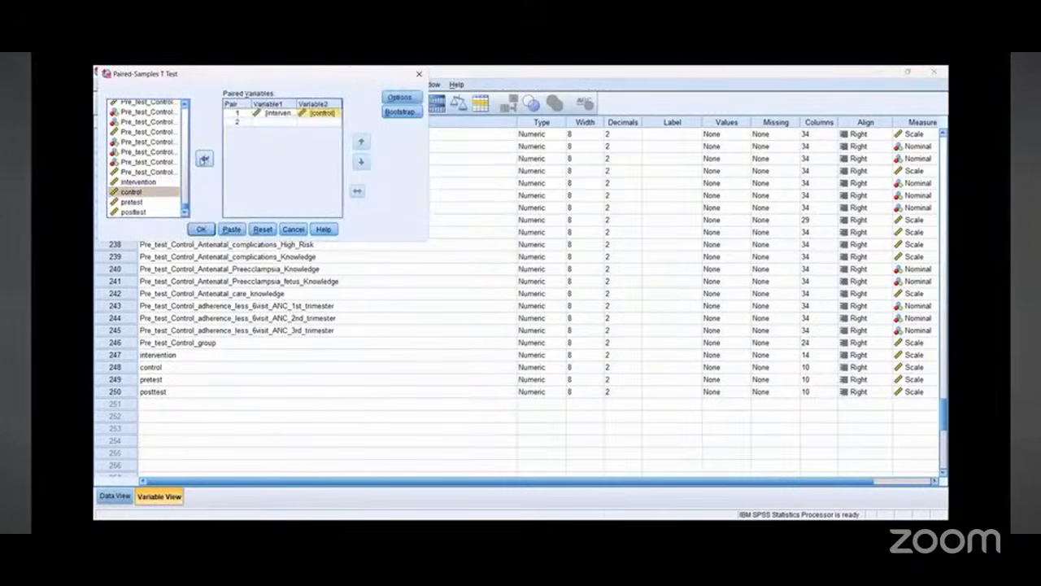
Step: Add pretest and posttest as the second paired variables
click(131, 200)
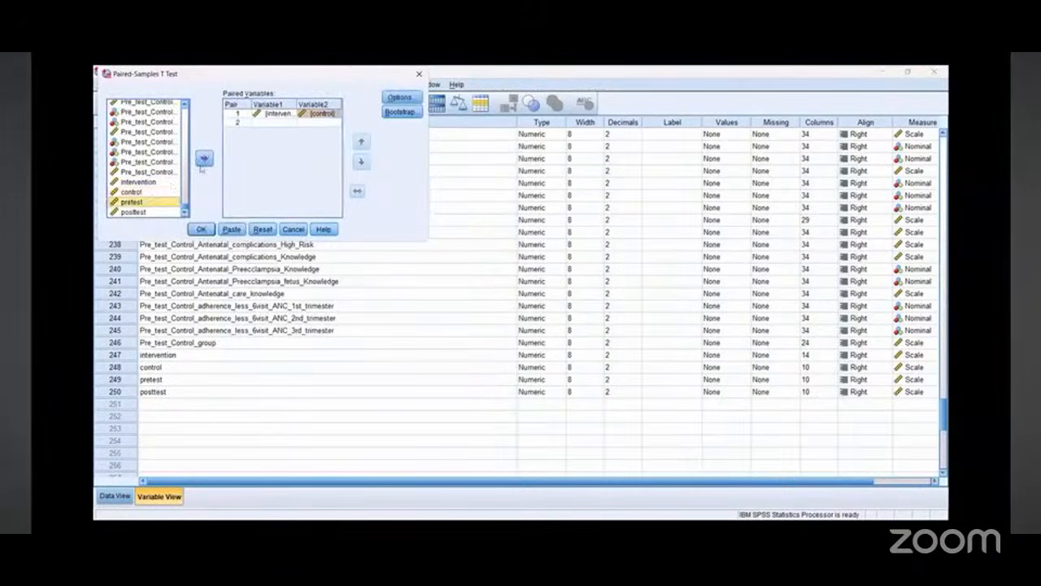
click(204, 158)
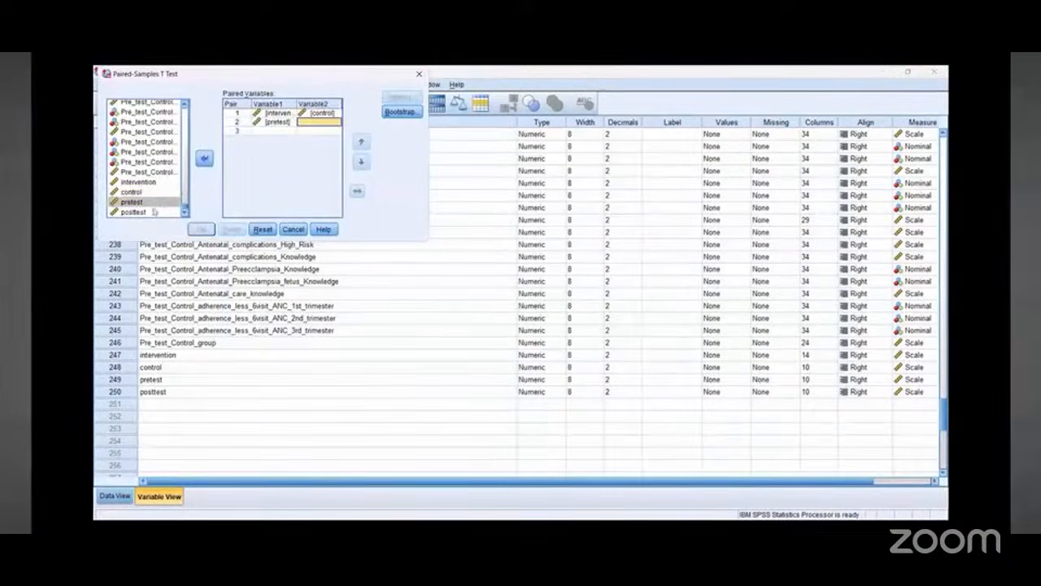
click(133, 212)
click(204, 158)
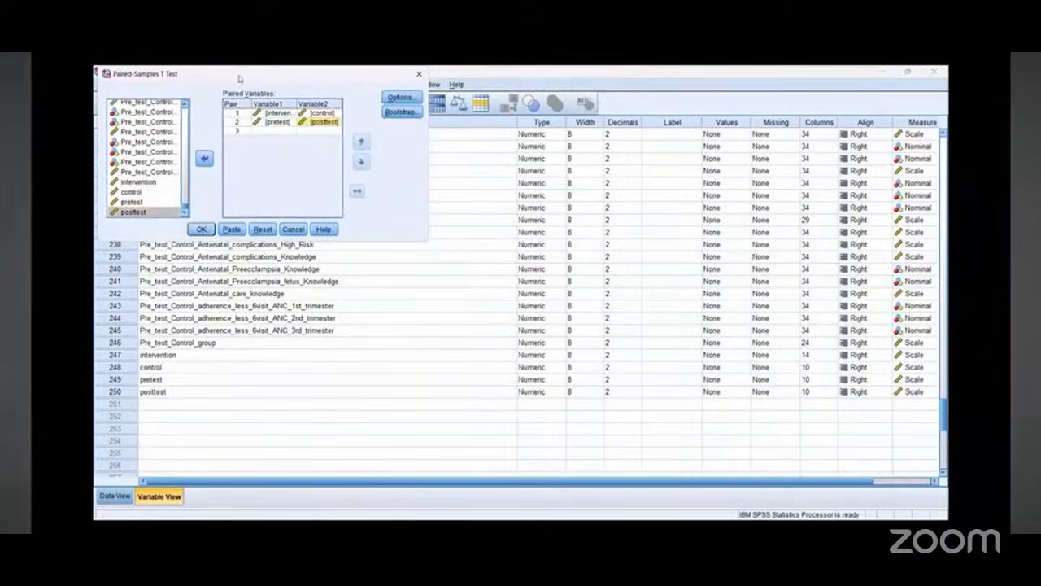
Step: Enlarge the dialog and set Post_test_Control_group as the first variable of a third pair
drag(238, 78, 311, 176)
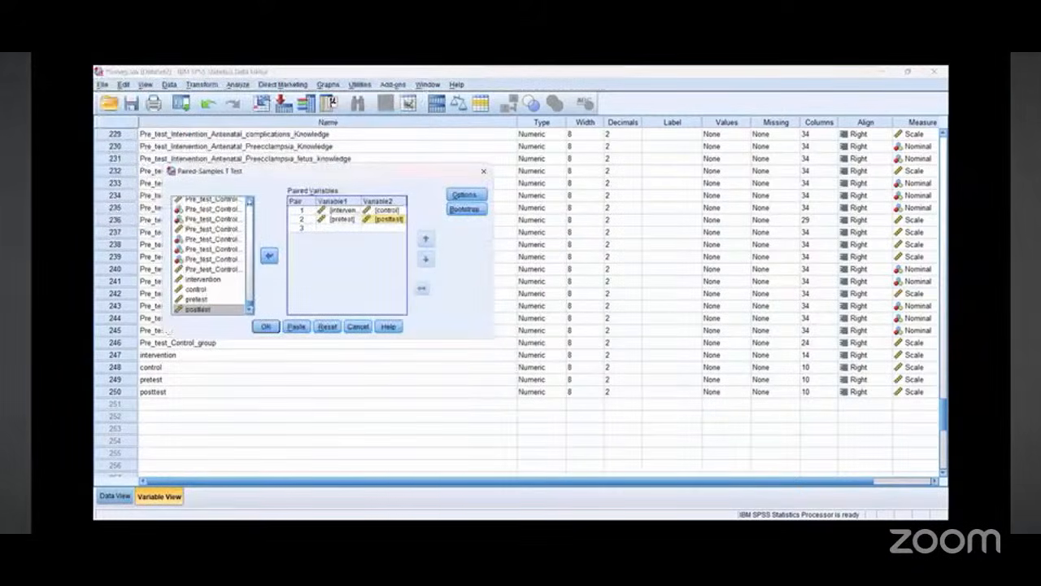
scroll(252, 233, up, 5)
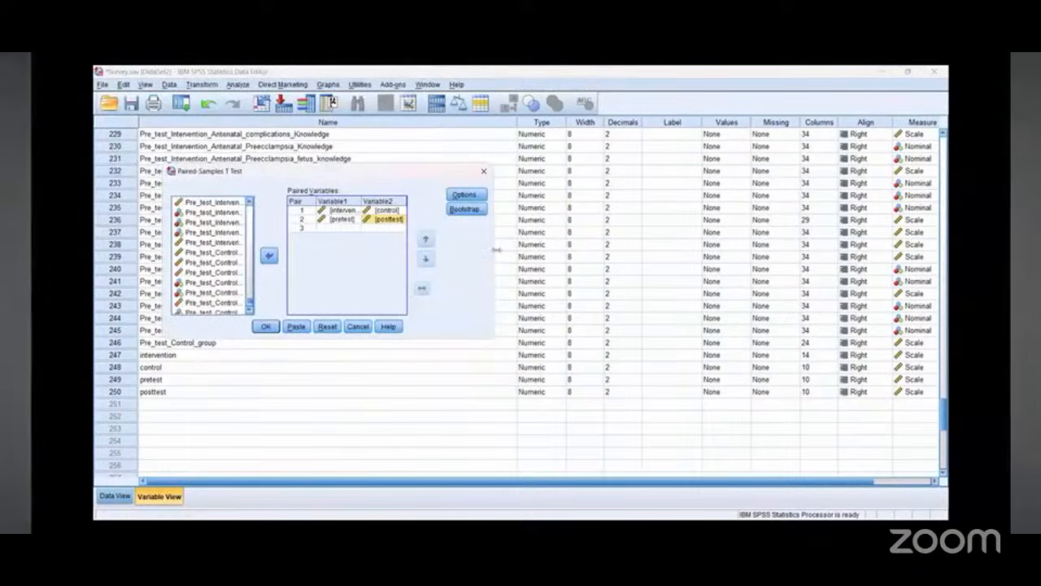
drag(494, 250, 720, 274)
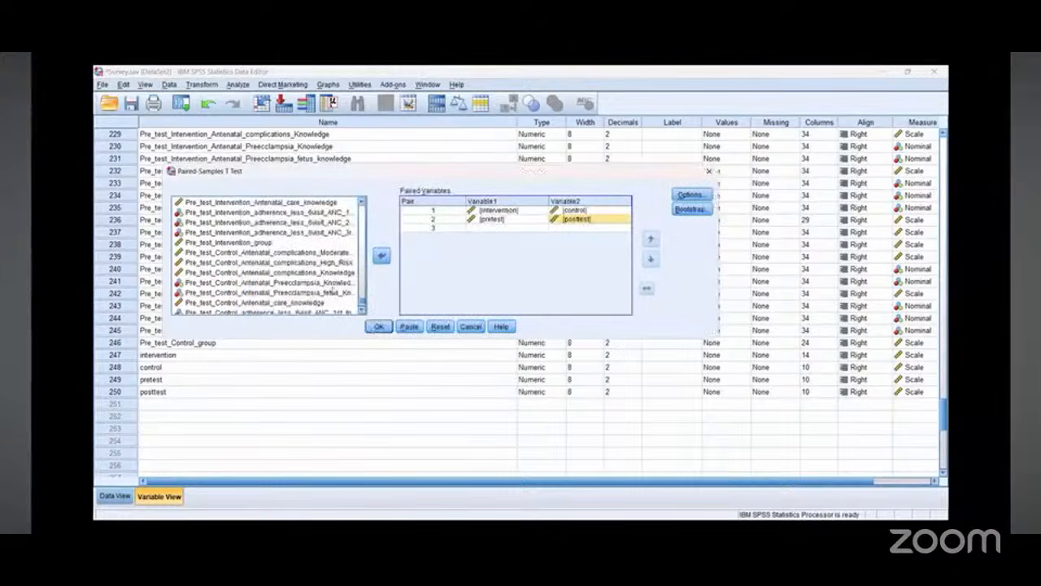
scroll(262, 252, up, 2)
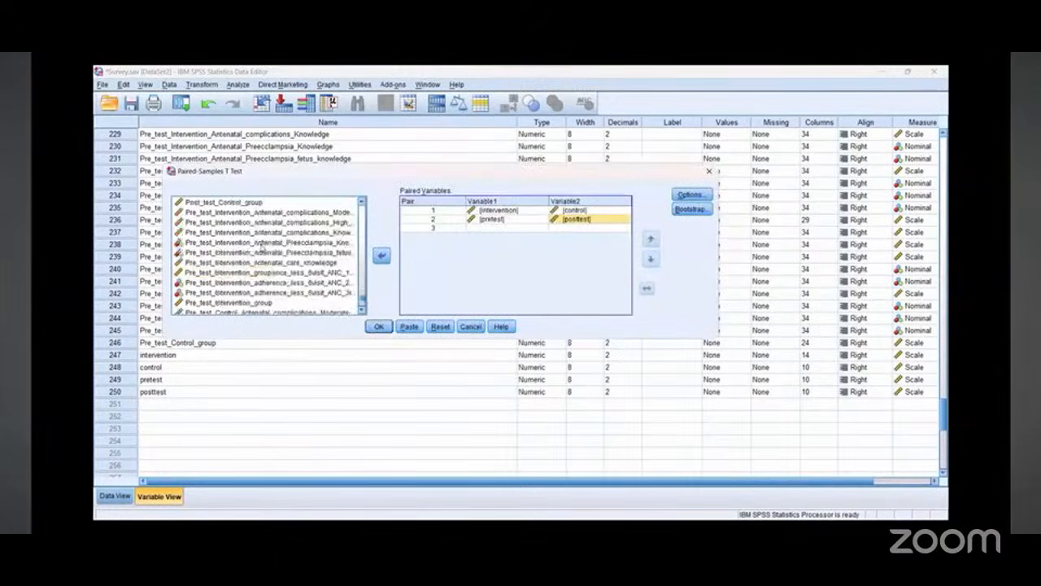
scroll(263, 252, up, 1)
click(232, 232)
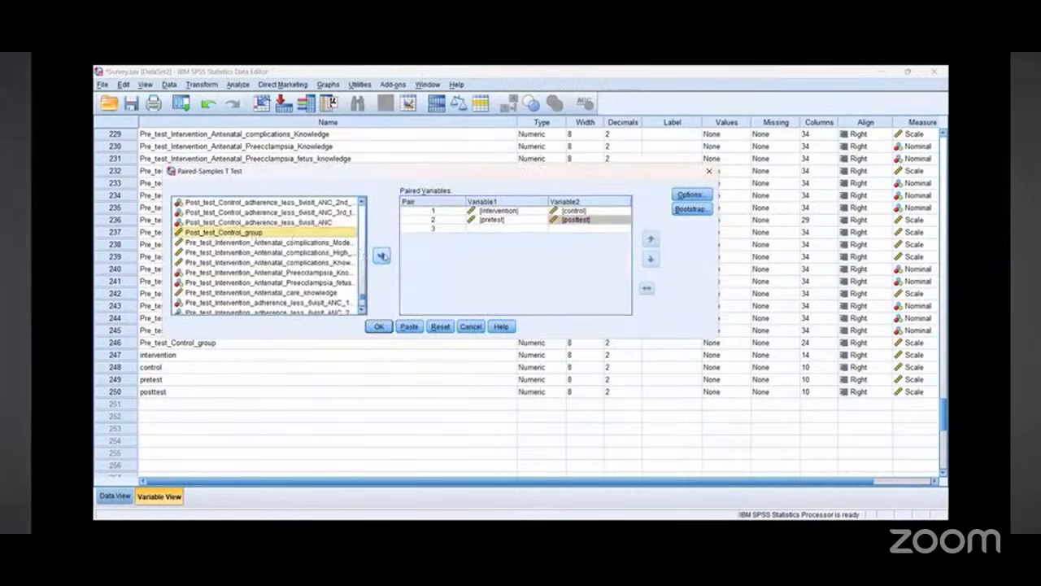
click(382, 255)
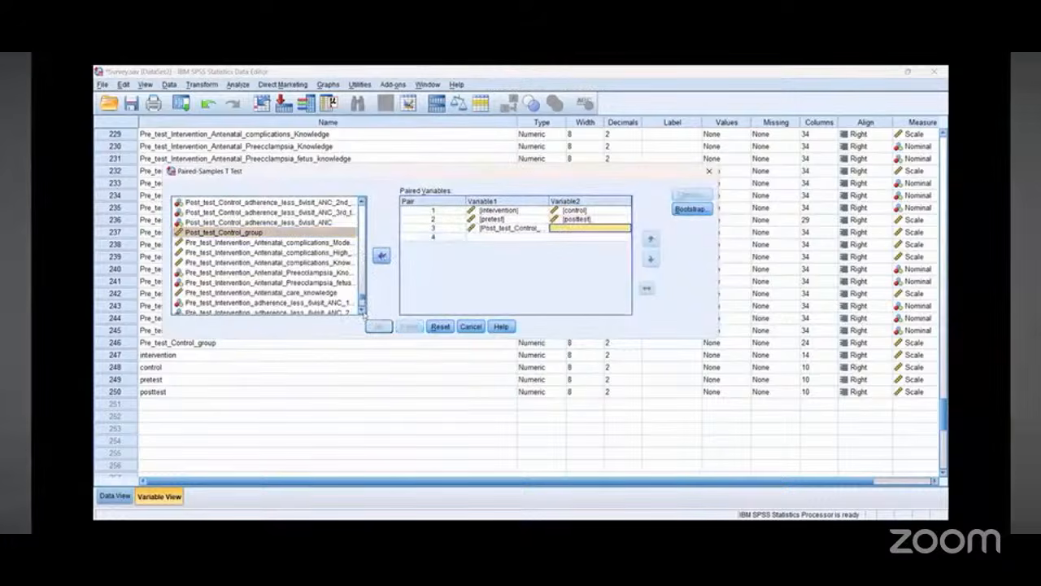
Step: Find Post_test_Intervention_group in the variable list and add it as the third pair's second variable
click(363, 311)
click(363, 311)
click(362, 311)
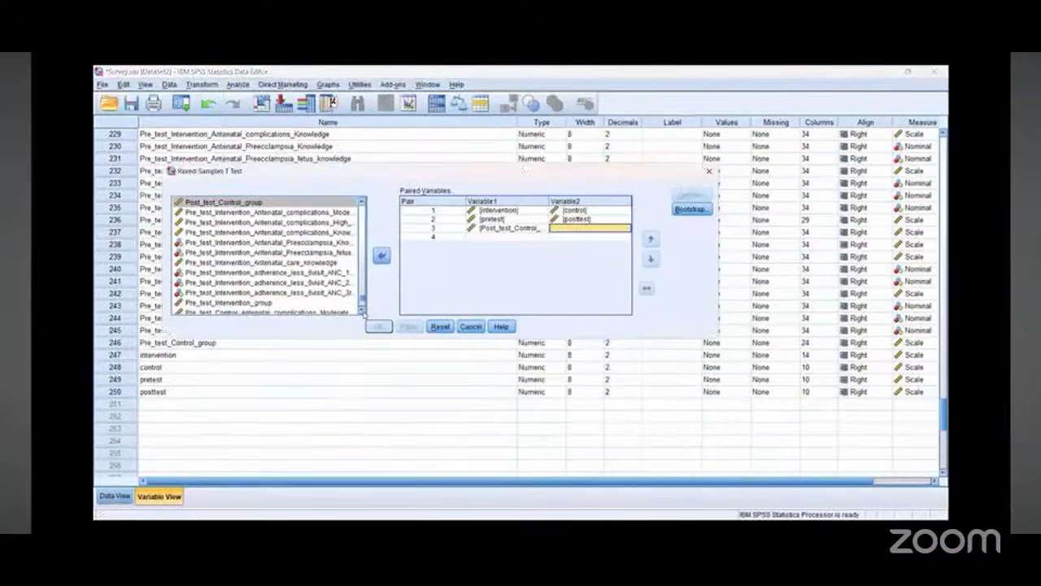
click(363, 310)
click(363, 310)
click(363, 310)
click(363, 311)
click(363, 311)
click(362, 310)
click(363, 311)
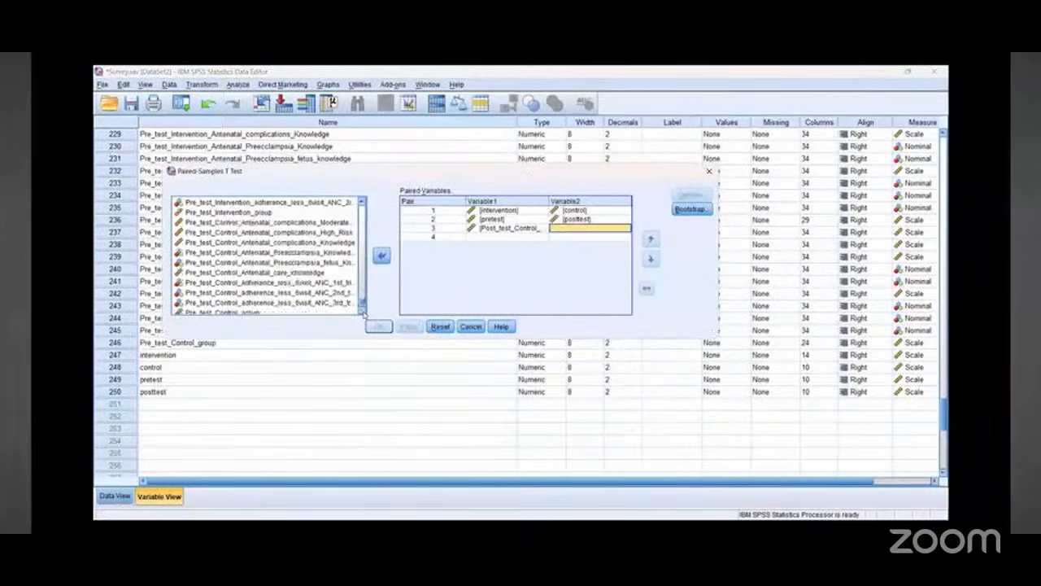
click(363, 311)
click(362, 311)
click(362, 202)
click(363, 202)
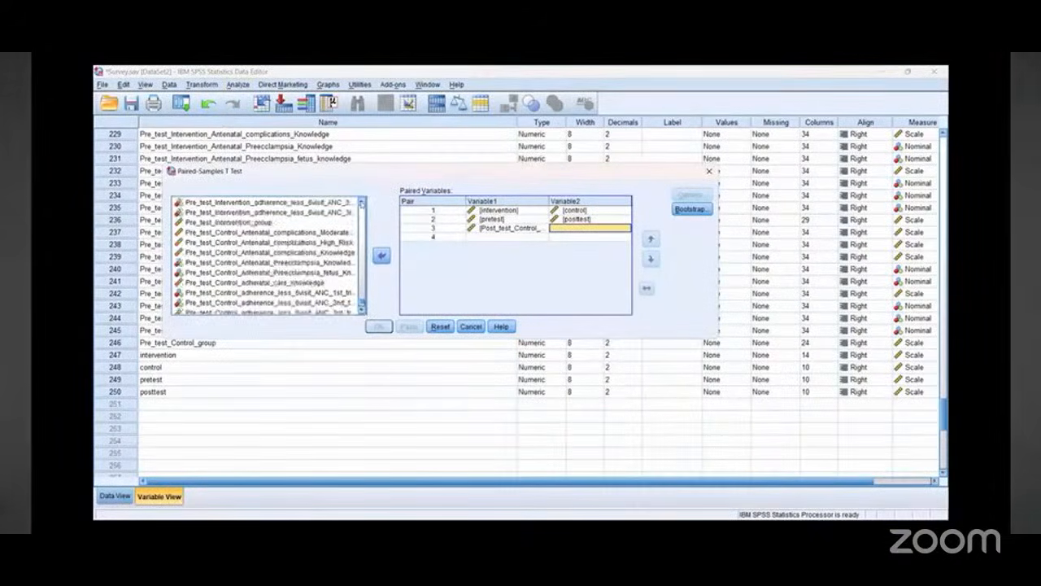
click(362, 202)
click(363, 202)
click(363, 202)
click(362, 202)
click(362, 202)
click(363, 201)
click(363, 201)
click(363, 202)
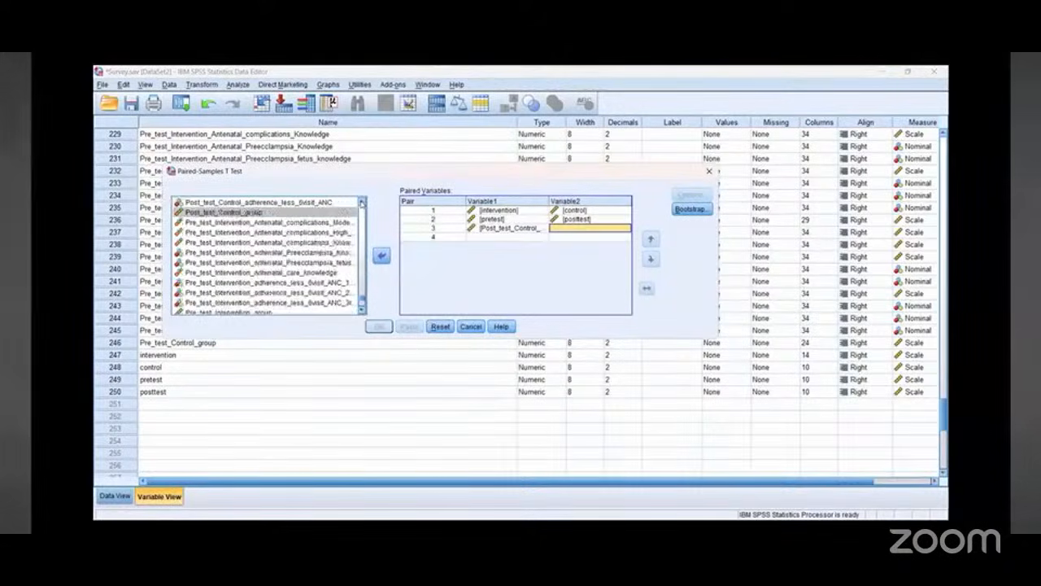
click(363, 202)
click(362, 202)
click(363, 202)
click(363, 202)
click(362, 202)
click(362, 201)
click(363, 202)
click(363, 202)
click(363, 202)
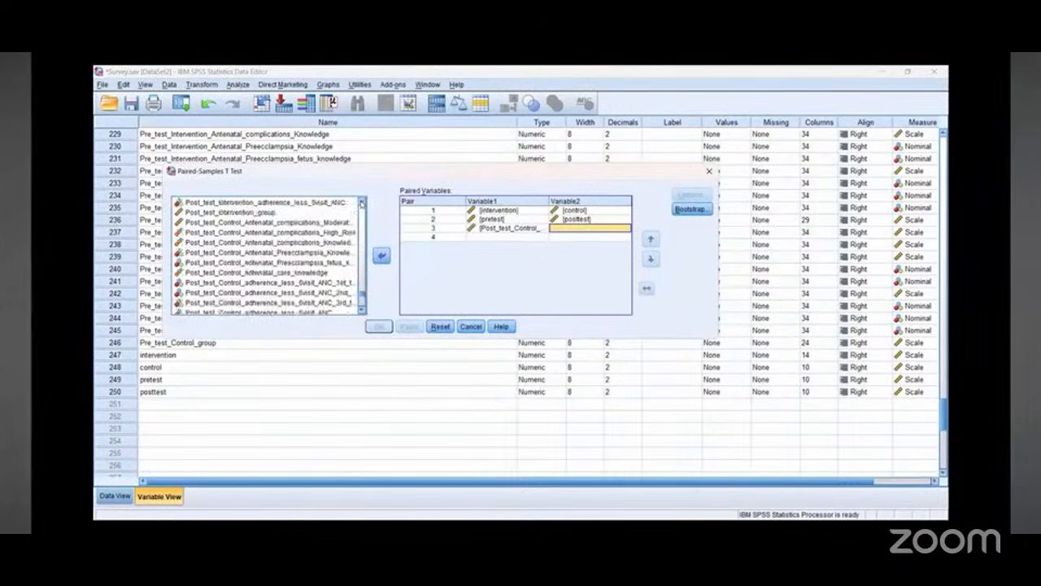
click(230, 212)
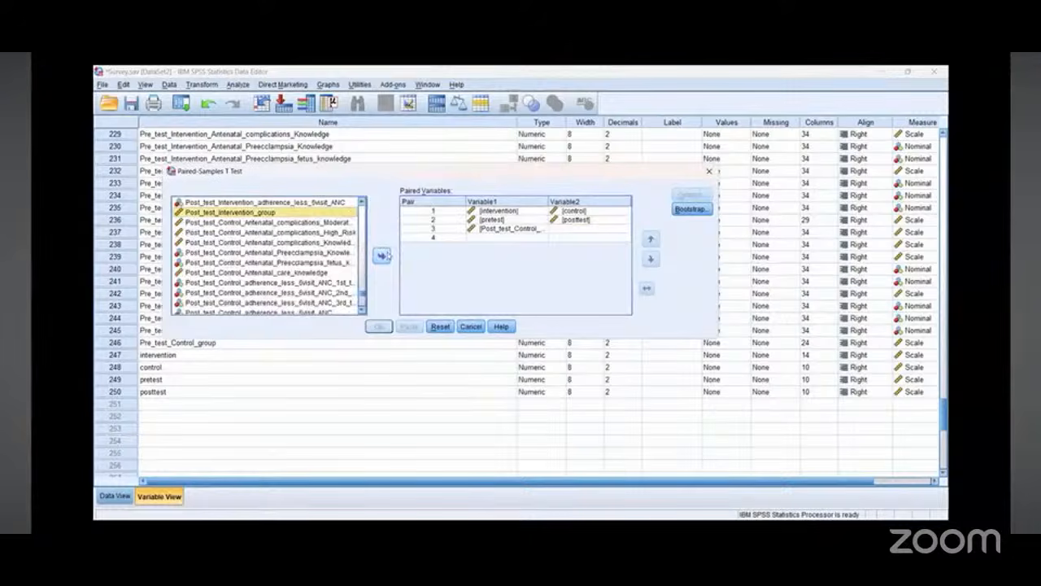
click(383, 256)
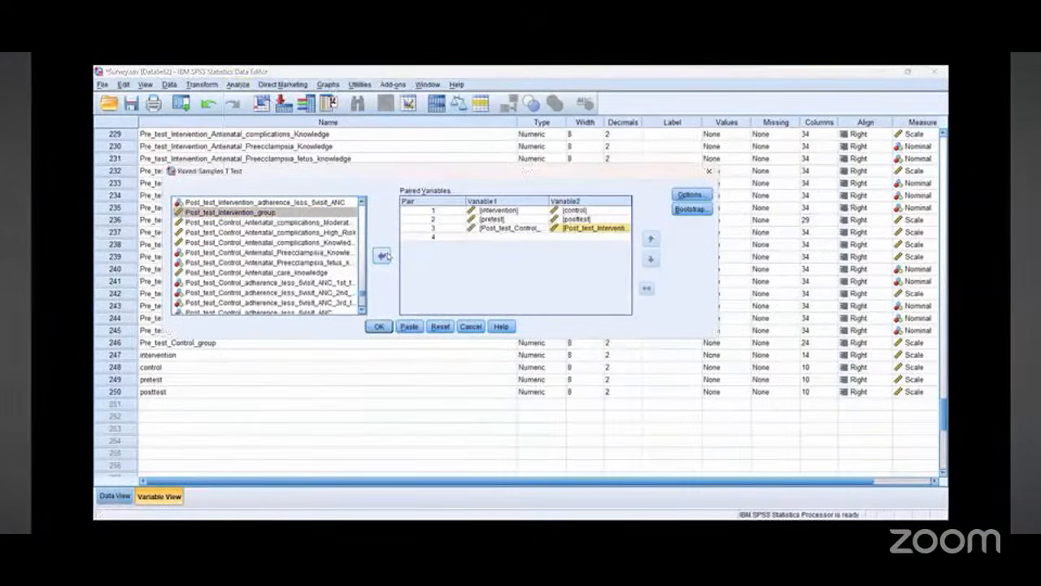
Step: Scroll through the source variable list in the Paired-Samples T Test dialog looking for the pretest group variables
click(363, 313)
click(363, 312)
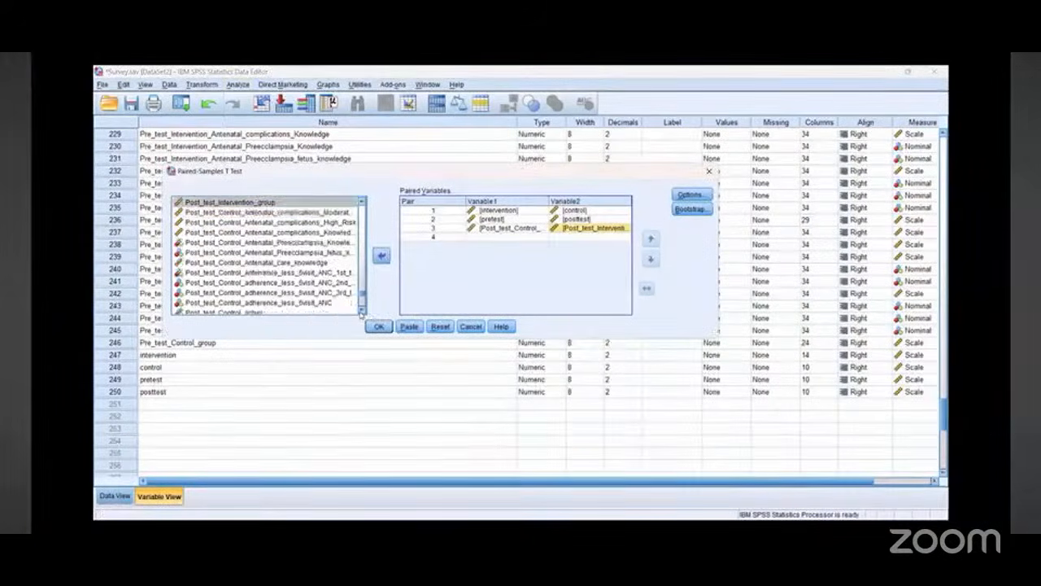
click(363, 313)
click(362, 312)
click(363, 312)
click(363, 312)
click(363, 313)
click(363, 312)
click(363, 312)
click(363, 312)
click(363, 313)
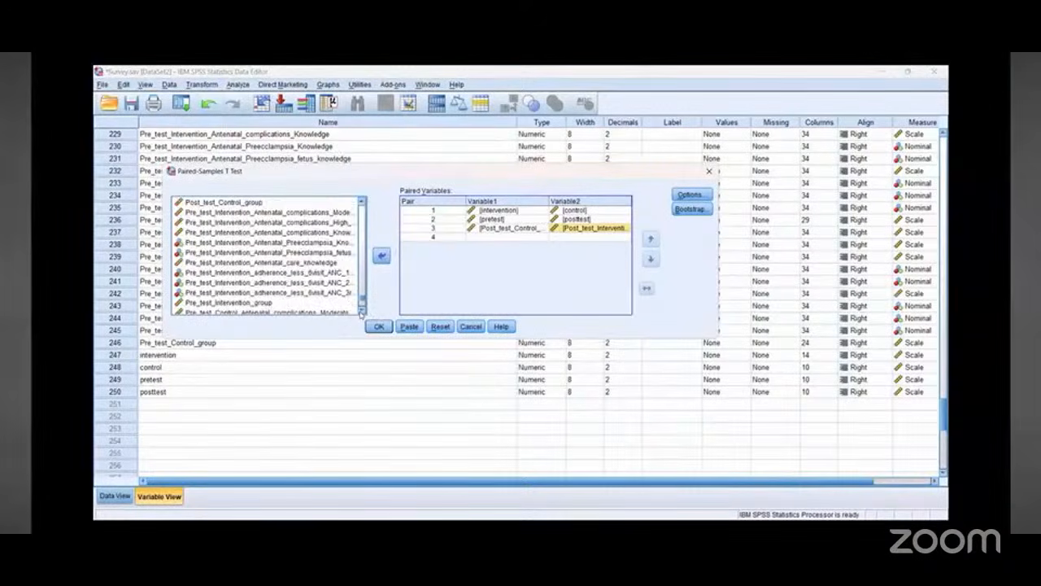
click(363, 312)
click(362, 312)
click(362, 312)
click(363, 312)
click(363, 312)
click(363, 312)
click(362, 313)
click(363, 313)
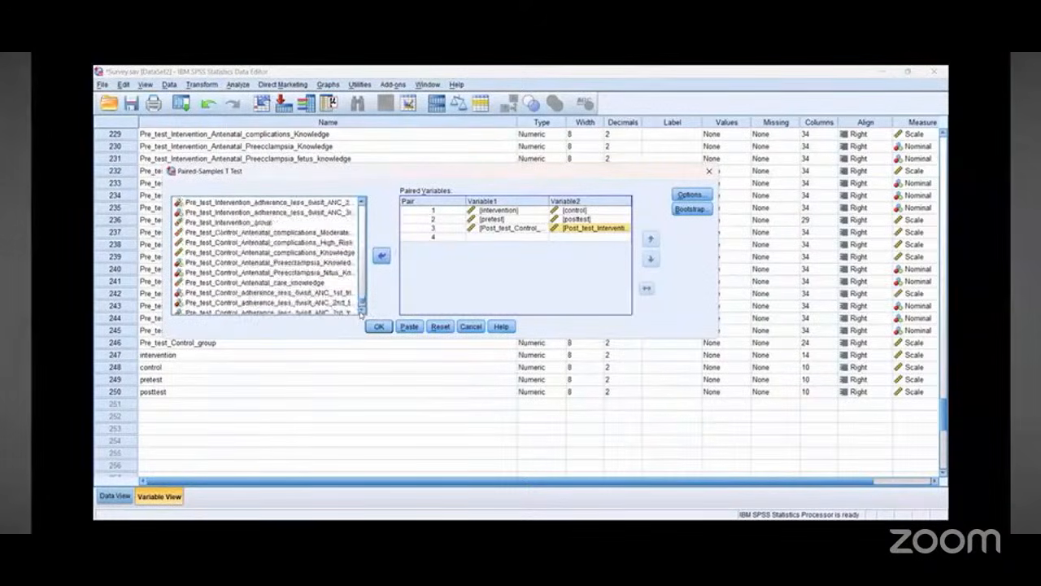
click(363, 312)
click(362, 312)
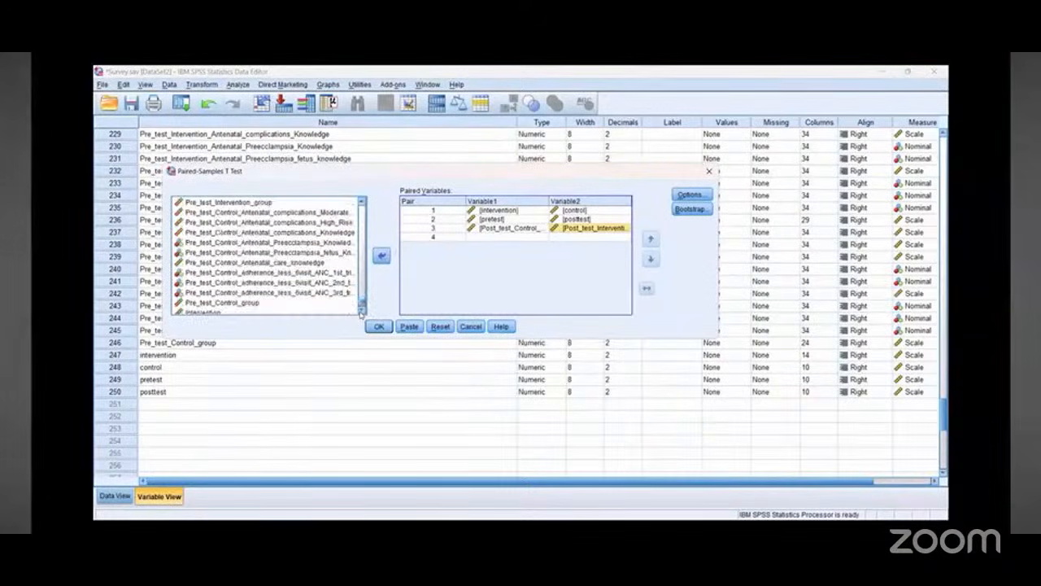
click(242, 204)
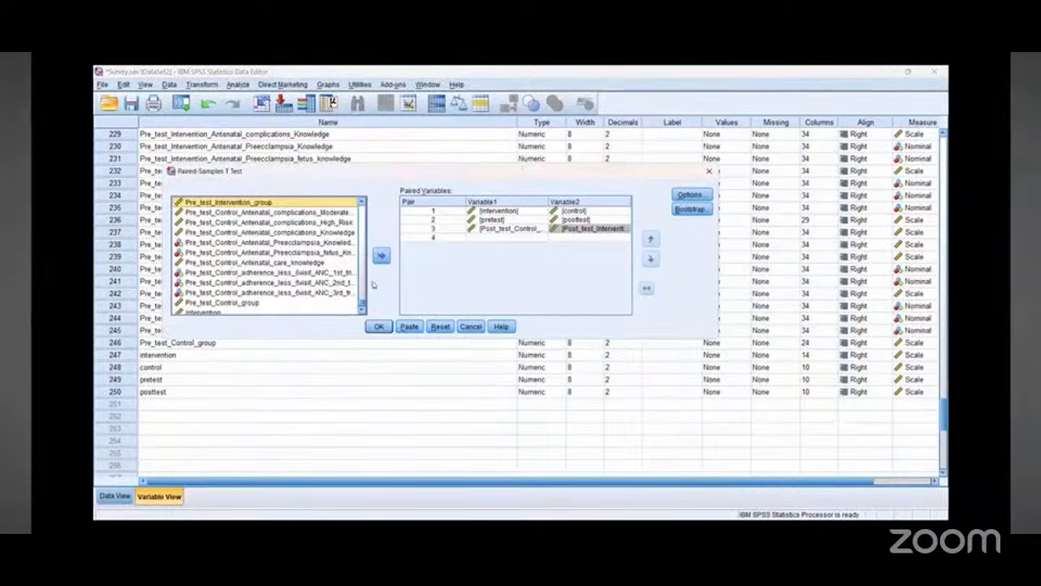
Step: Run the paired-samples t test with the three defined pairs
click(362, 310)
click(363, 310)
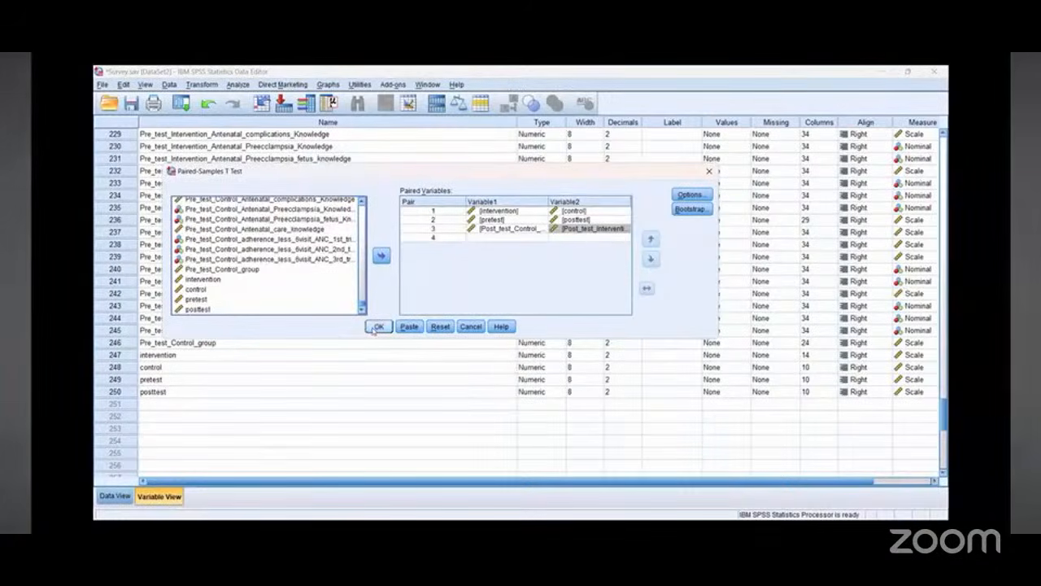
click(377, 326)
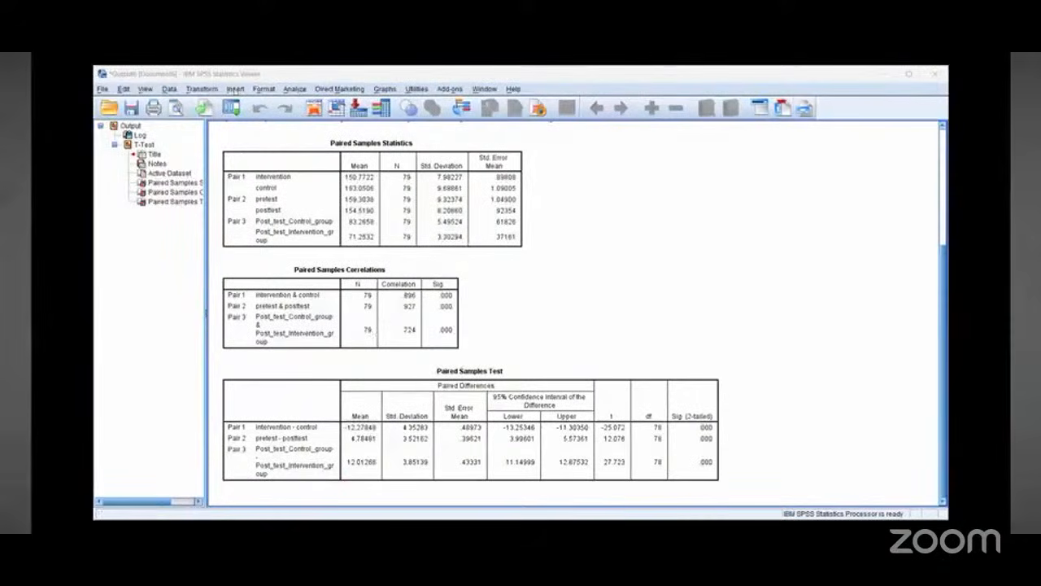
Step: Run a bivariate Pearson correlation between intervention and control
key(alt+a)
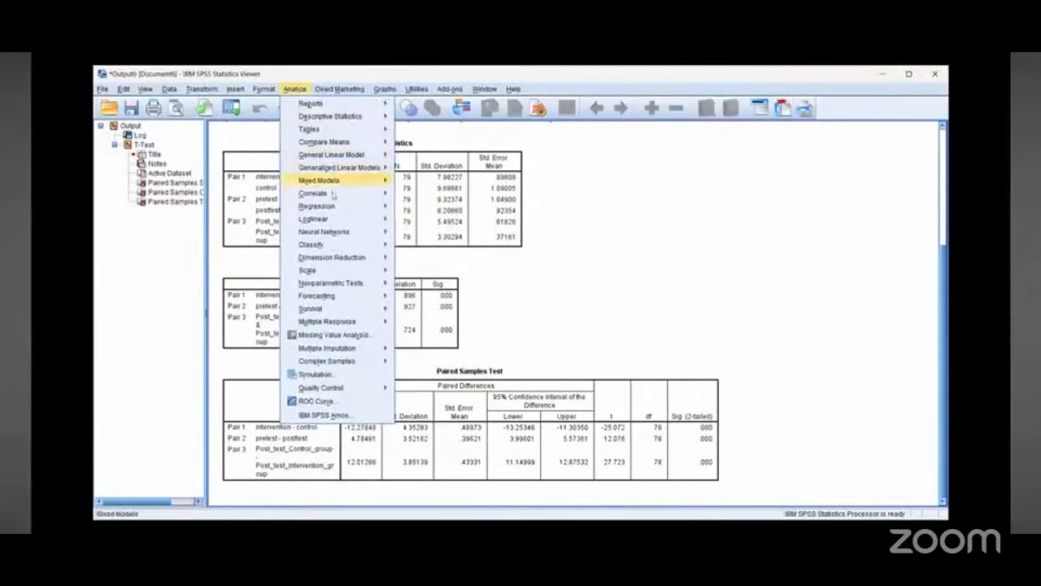
mouse_move(342, 195)
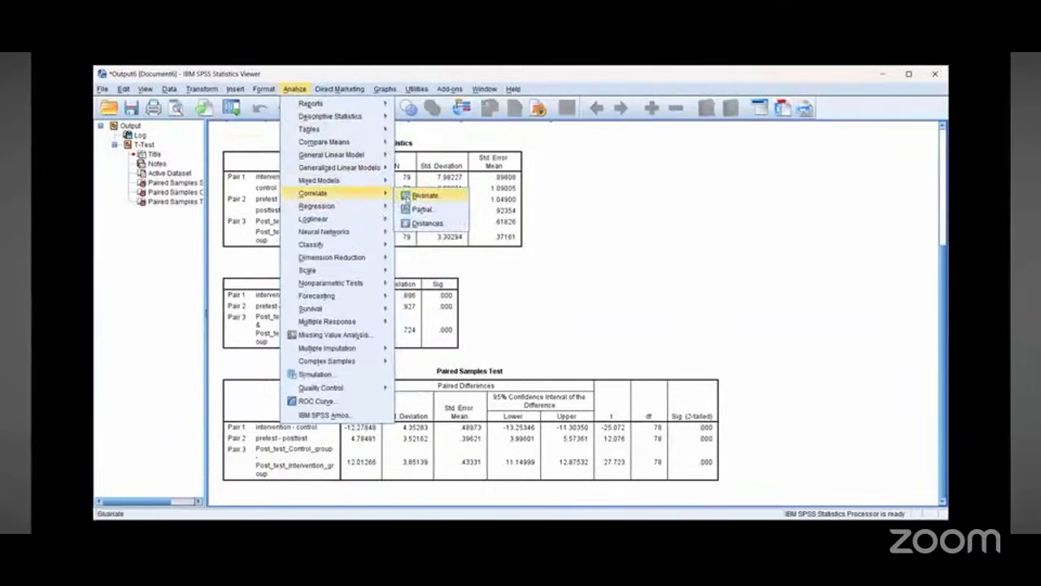
click(413, 198)
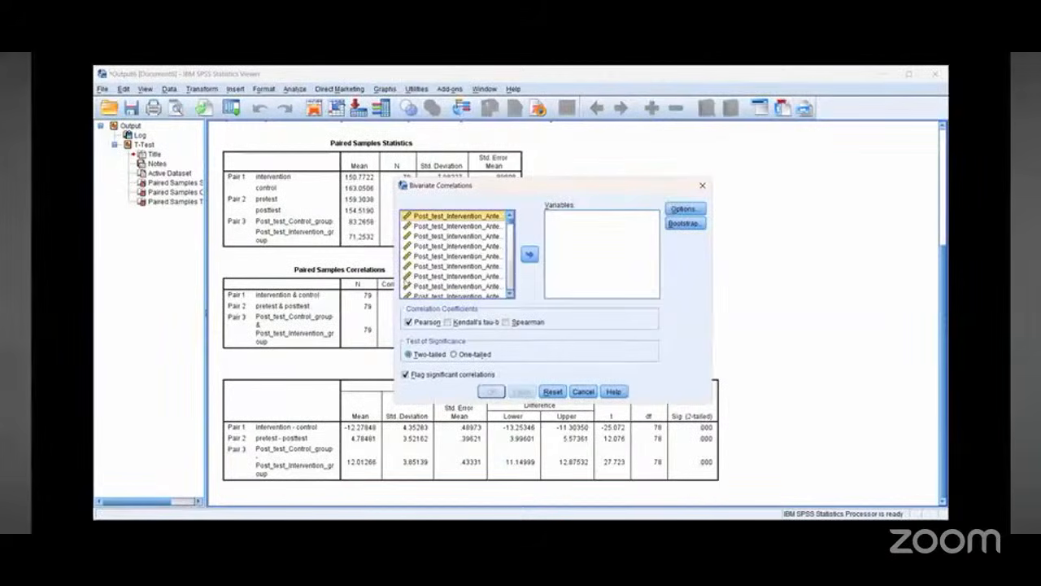
drag(512, 228, 509, 307)
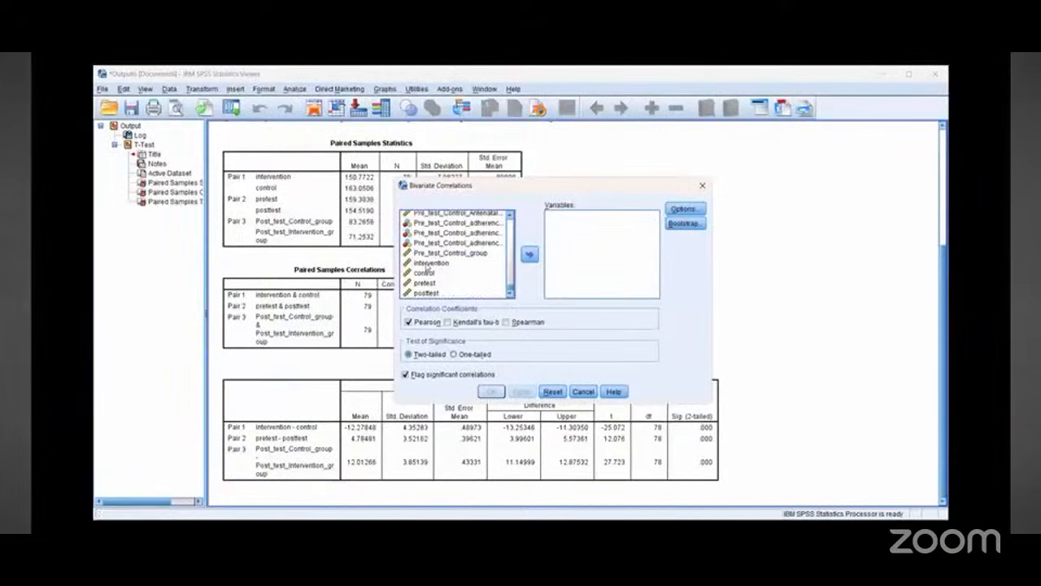
click(427, 264)
click(529, 254)
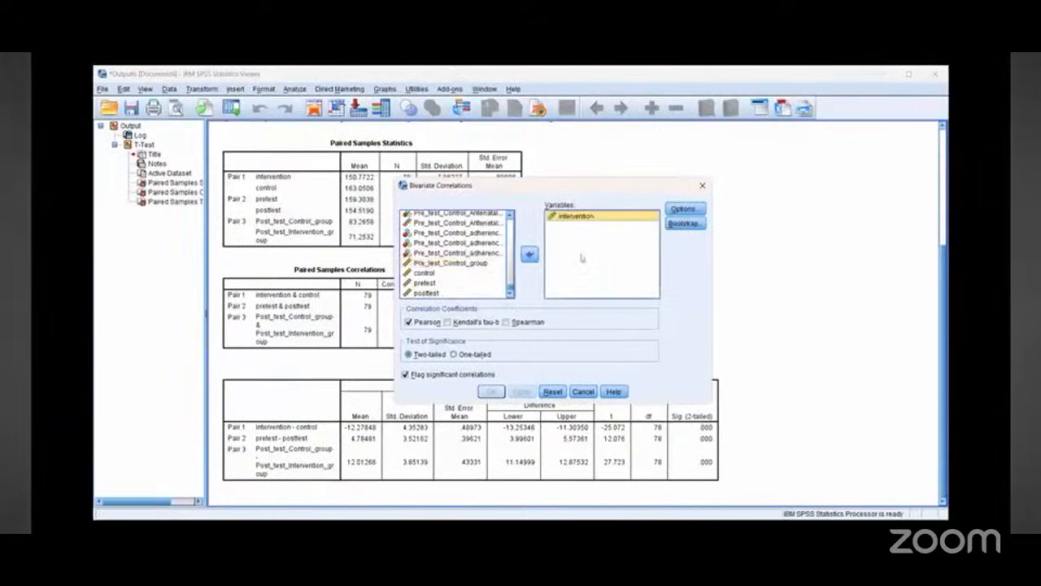
click(429, 274)
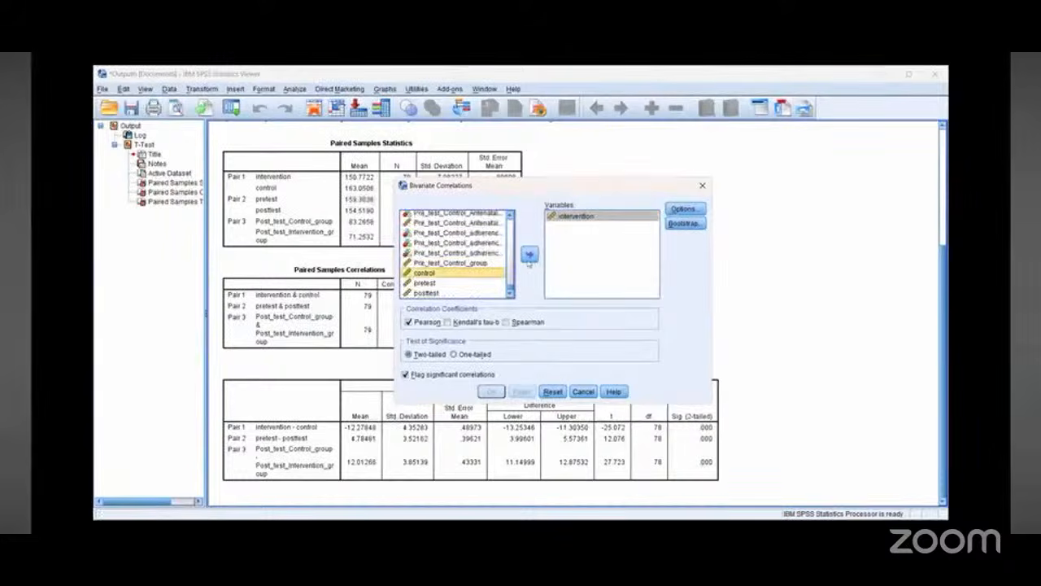
click(528, 255)
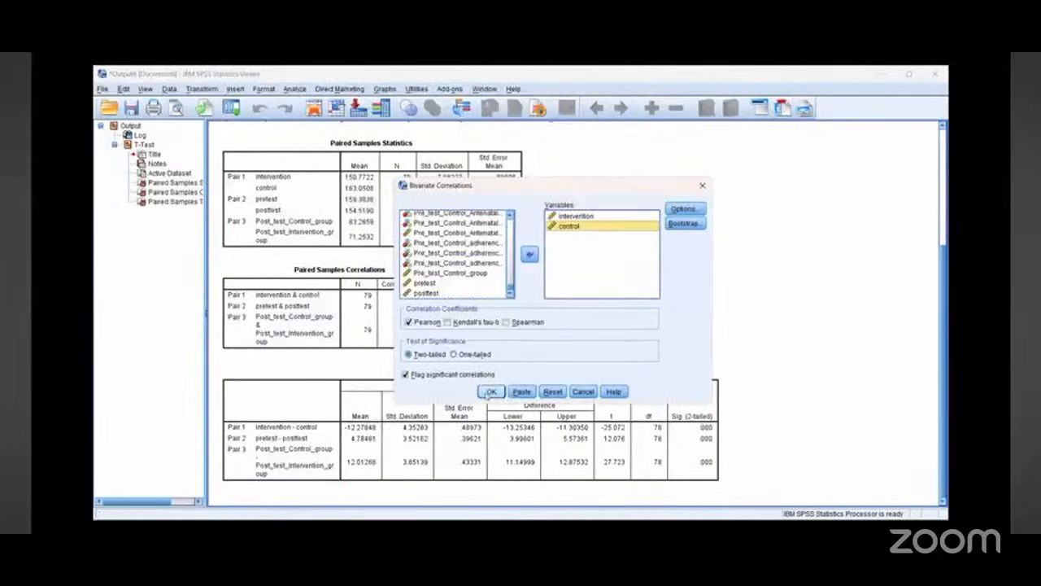
click(491, 392)
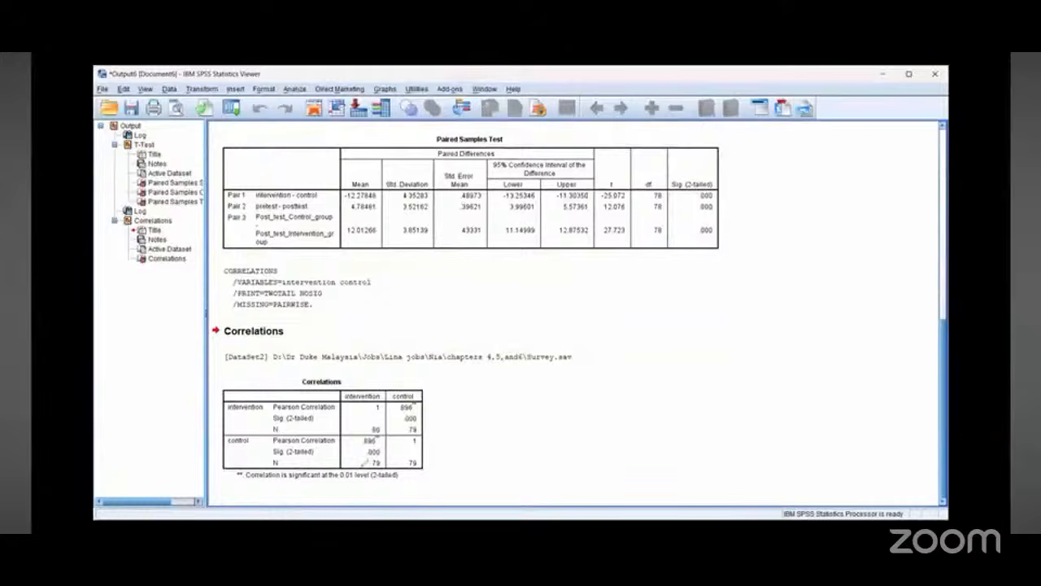
mouse_move(387, 444)
mouse_down()
mouse_move(257, 445)
mouse_move(325, 458)
mouse_move(394, 455)
mouse_move(390, 444)
mouse_up()
mouse_move(423, 409)
mouse_down()
mouse_move(256, 412)
mouse_move(330, 426)
mouse_move(435, 424)
mouse_move(411, 416)
mouse_up()
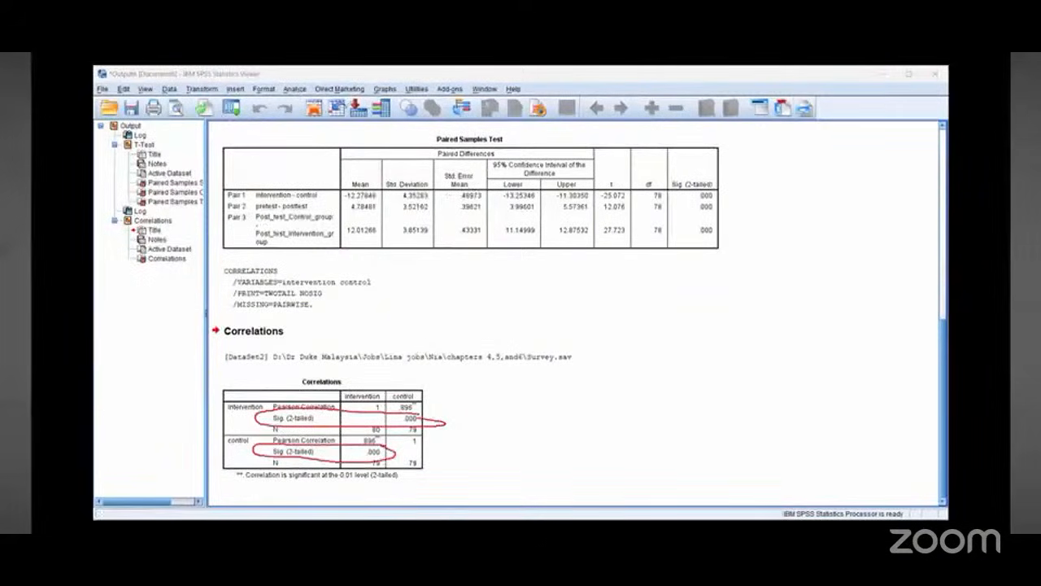
click(341, 92)
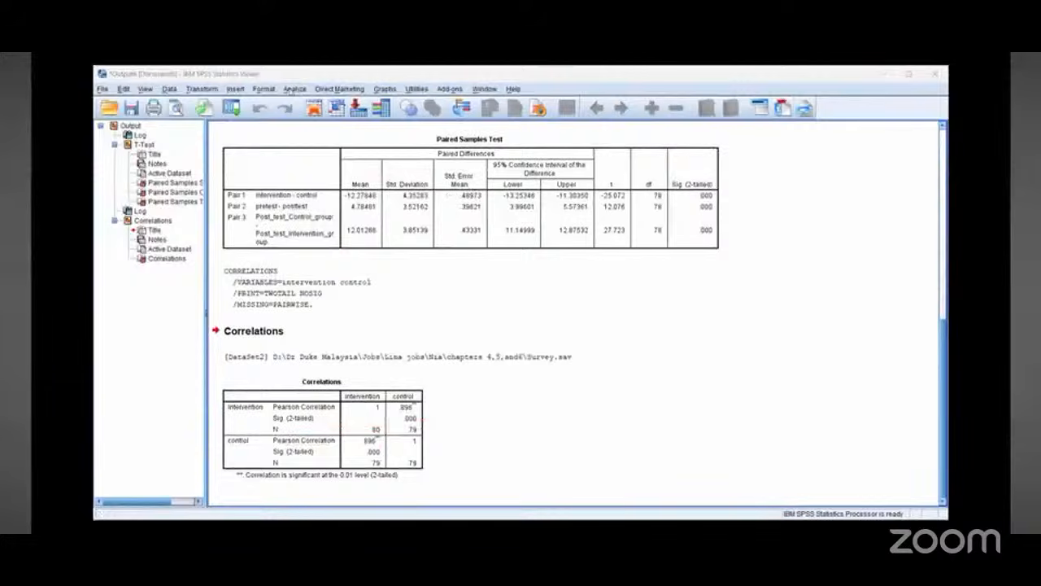
Step: Reopen Bivariate Correlations and remove intervention and control from the variables list
click(295, 88)
mouse_move(325, 193)
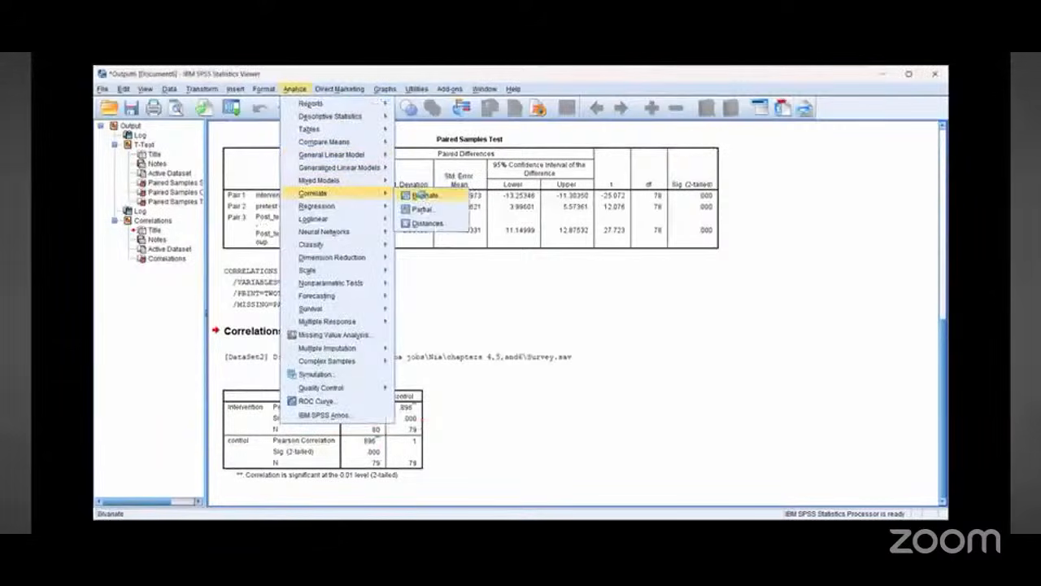
click(423, 196)
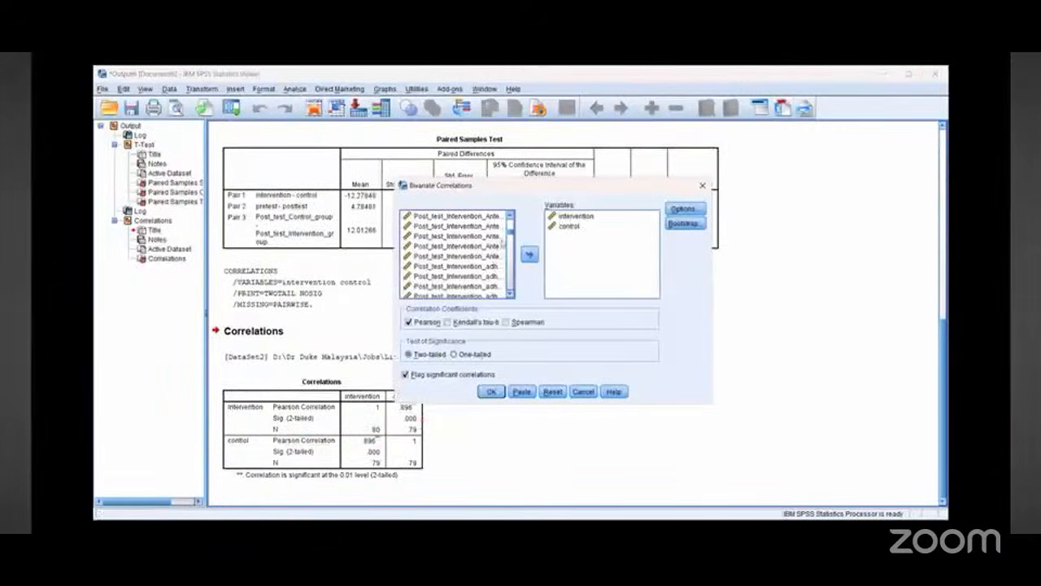
drag(510, 239, 508, 306)
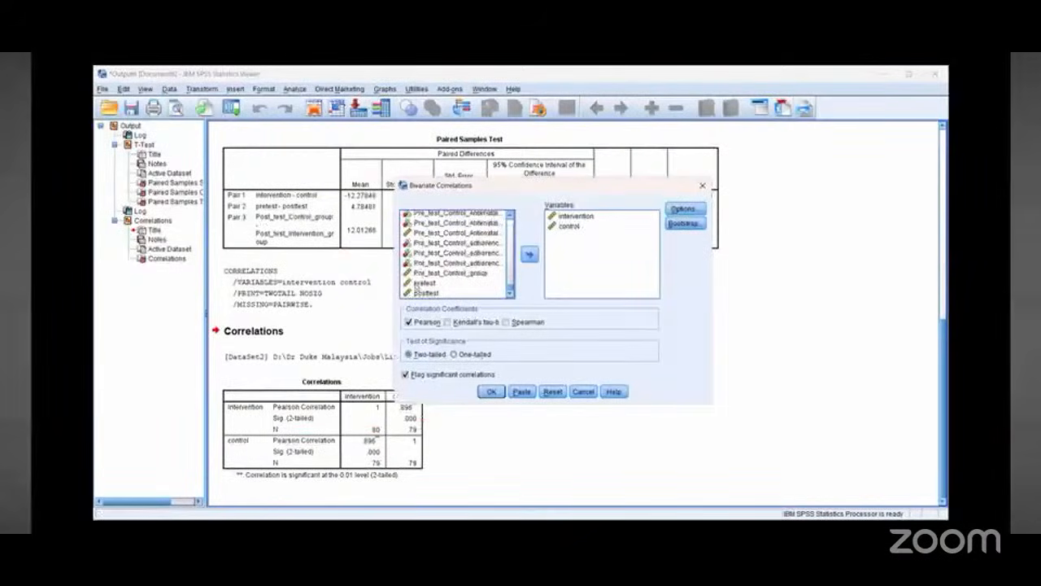
click(573, 216)
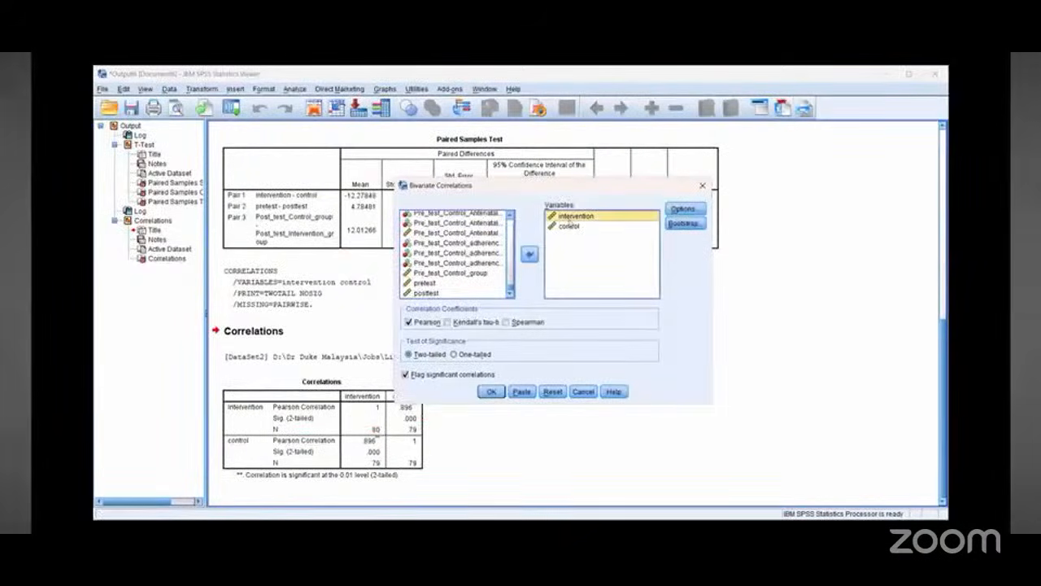
click(529, 255)
click(569, 216)
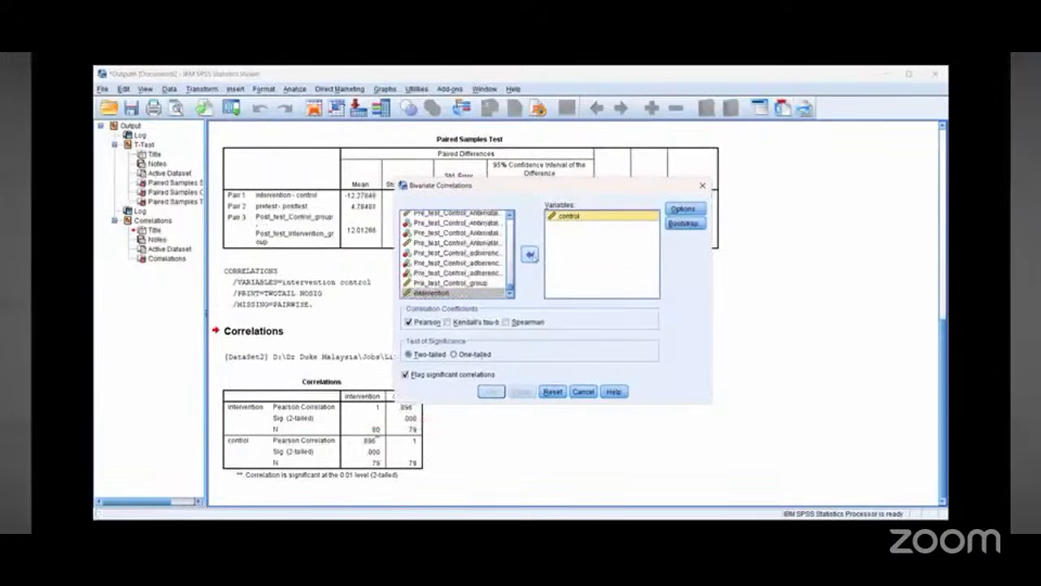
click(530, 255)
Step: Run a bivariate correlation between pretest and posttest
click(510, 290)
click(510, 289)
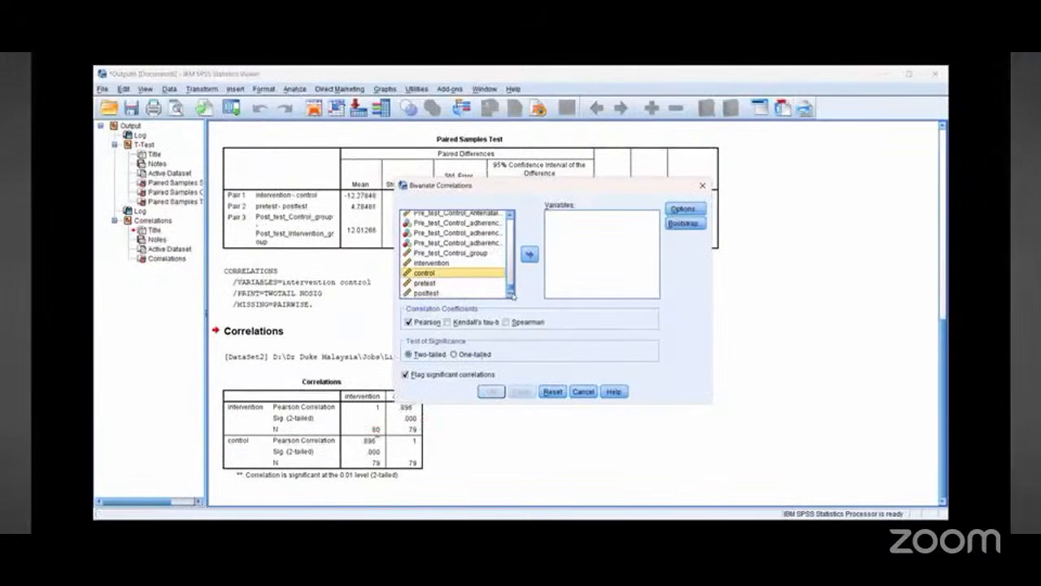
click(425, 283)
double_click(425, 283)
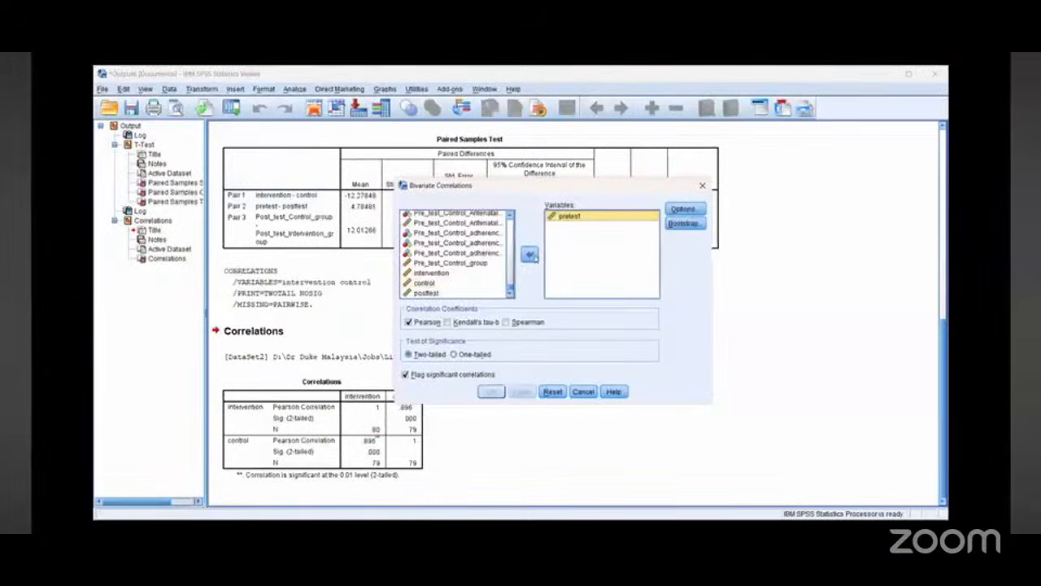
click(426, 293)
click(529, 254)
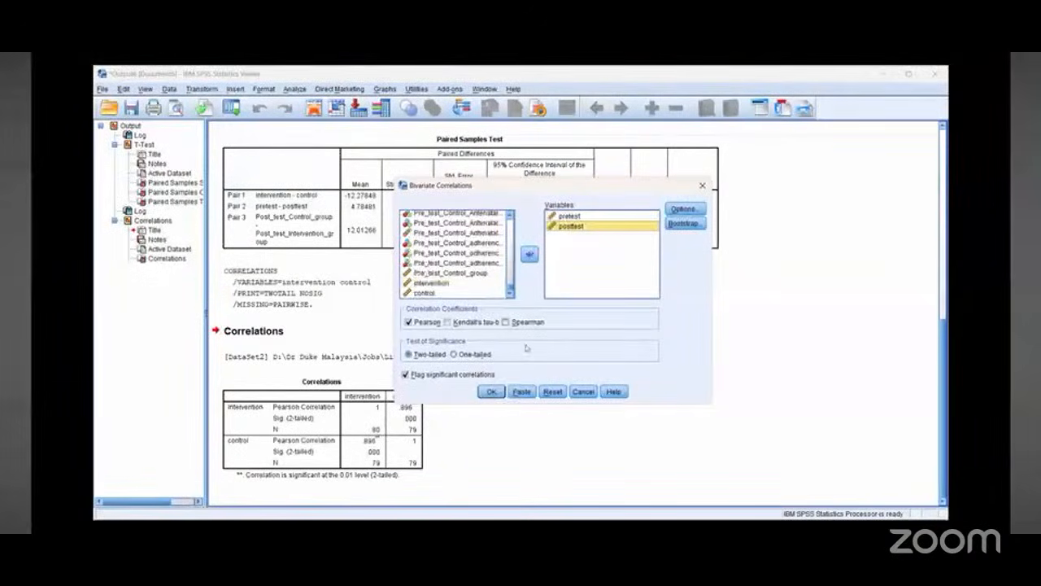
click(492, 393)
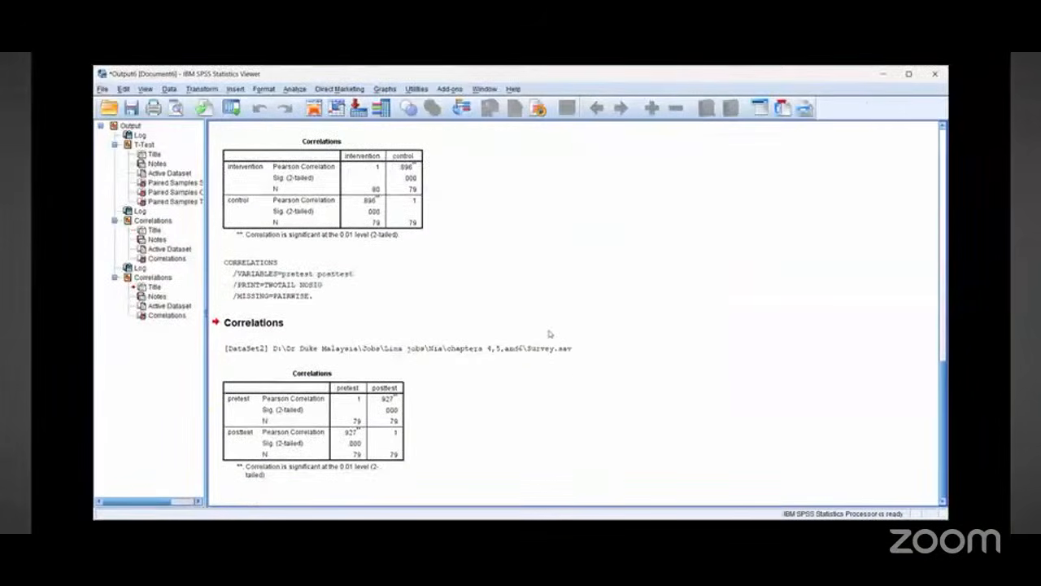
Step: Return to the Data Editor's variable view and inspect the value labels of the knowledge and adherence variables
mouse_move(370, 411)
mouse_down()
mouse_move(338, 441)
mouse_move(371, 439)
mouse_up()
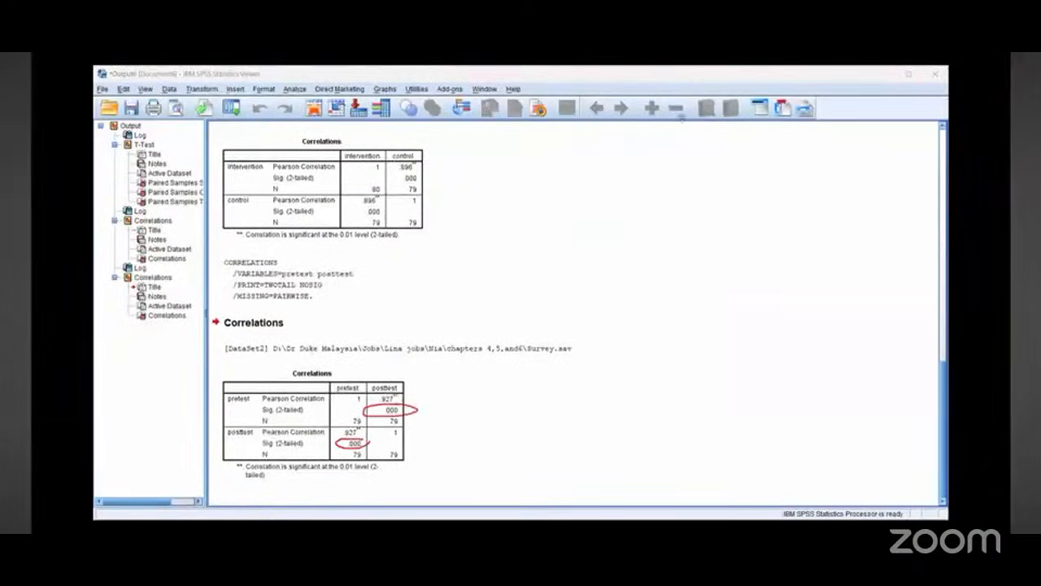
click(98, 142)
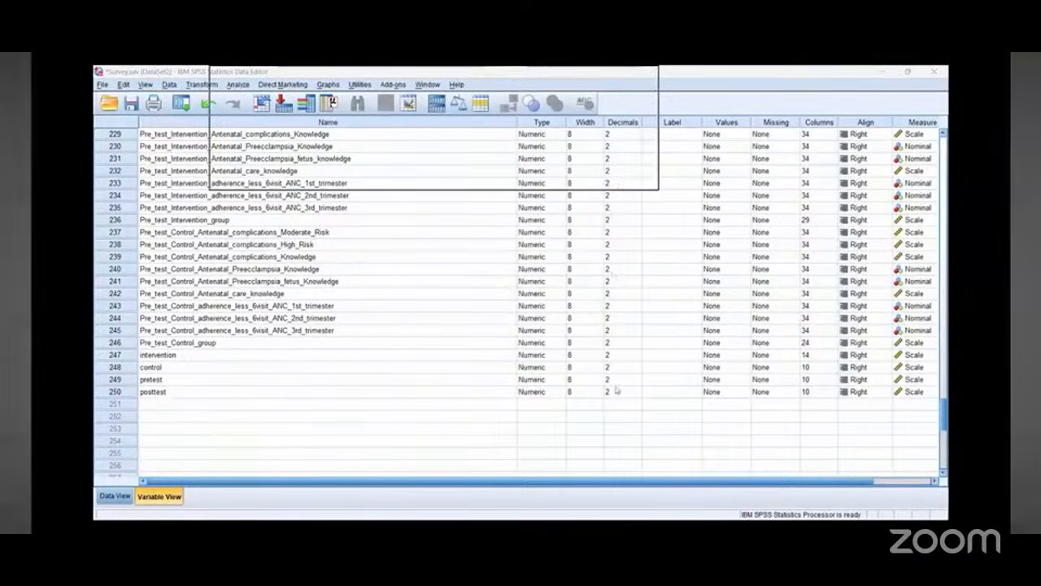
scroll(625, 129, right, 2)
scroll(592, 196, up, 5)
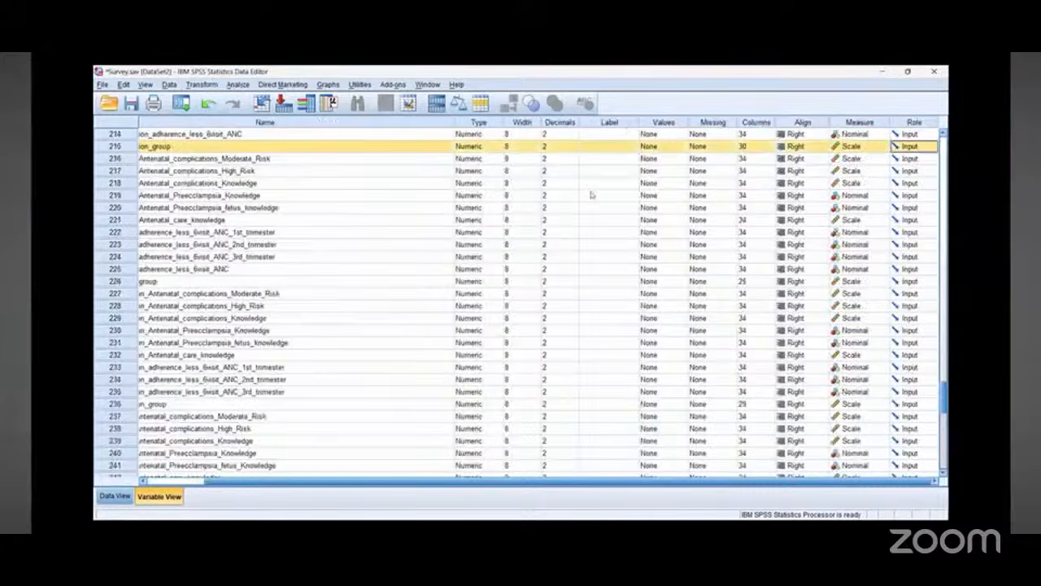
scroll(592, 195, up, 20)
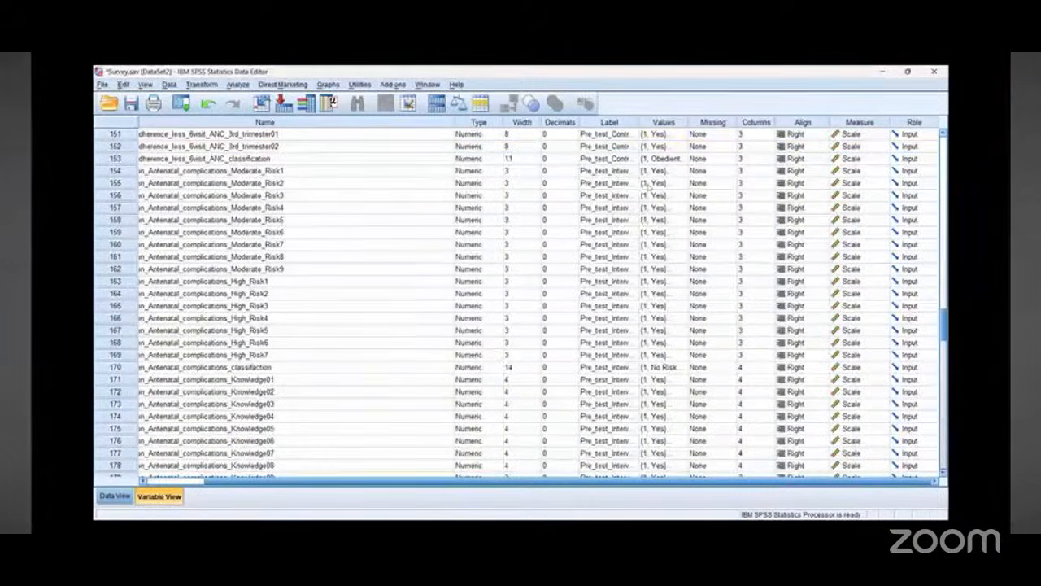
click(682, 133)
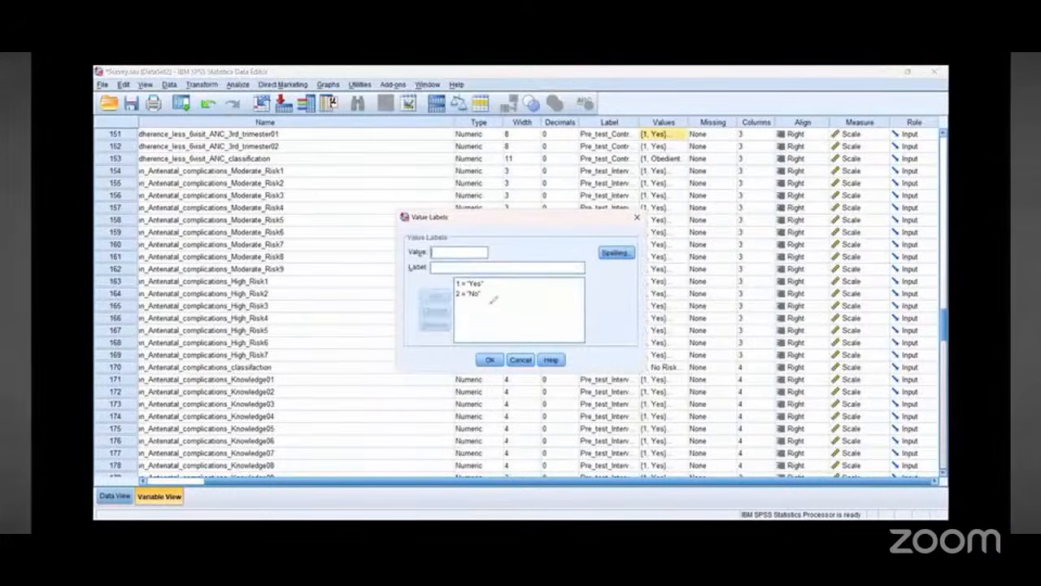
drag(493, 299, 493, 301)
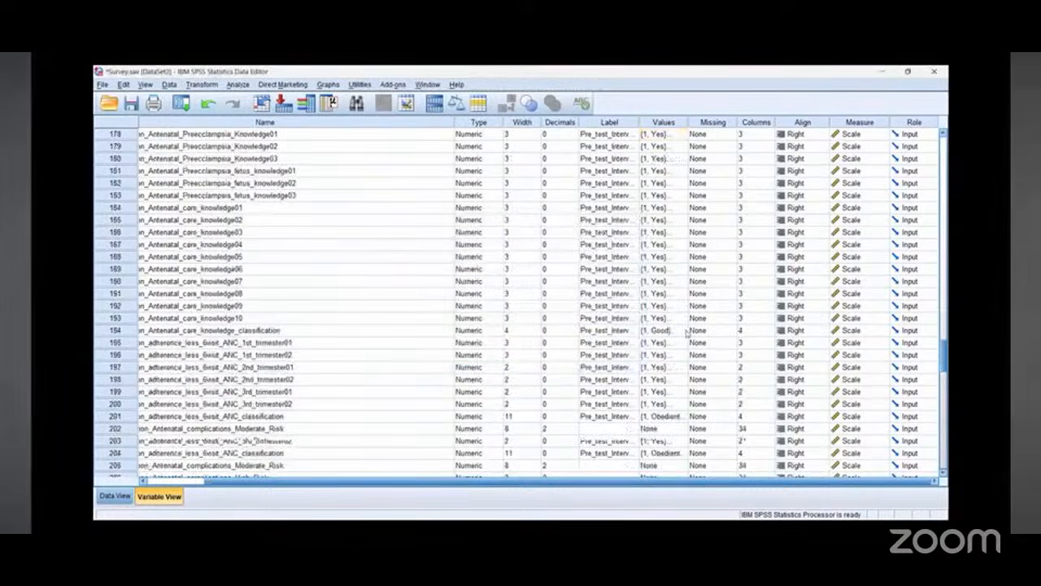
scroll(687, 332, down, 5)
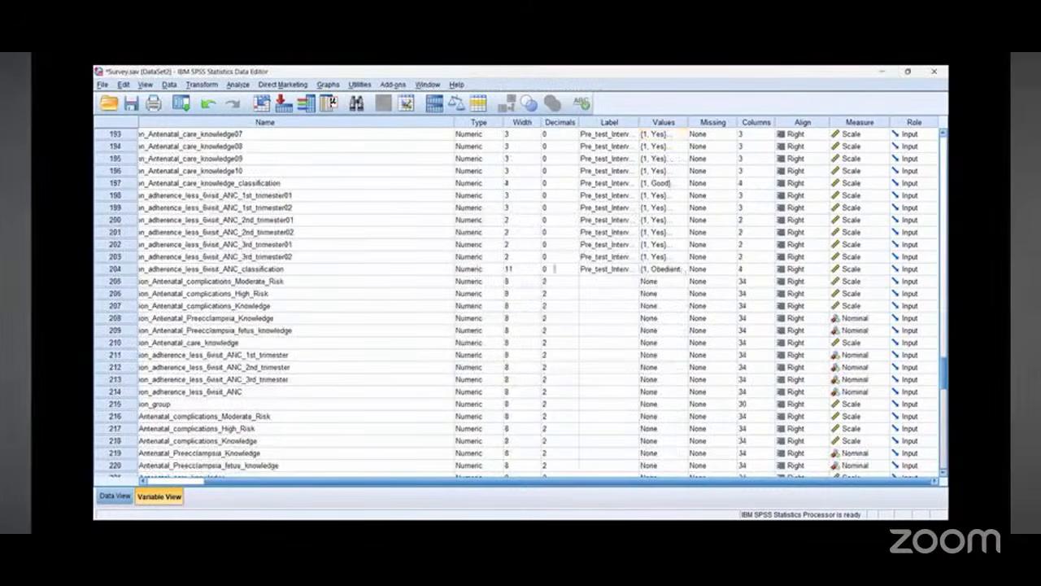
click(680, 268)
click(634, 213)
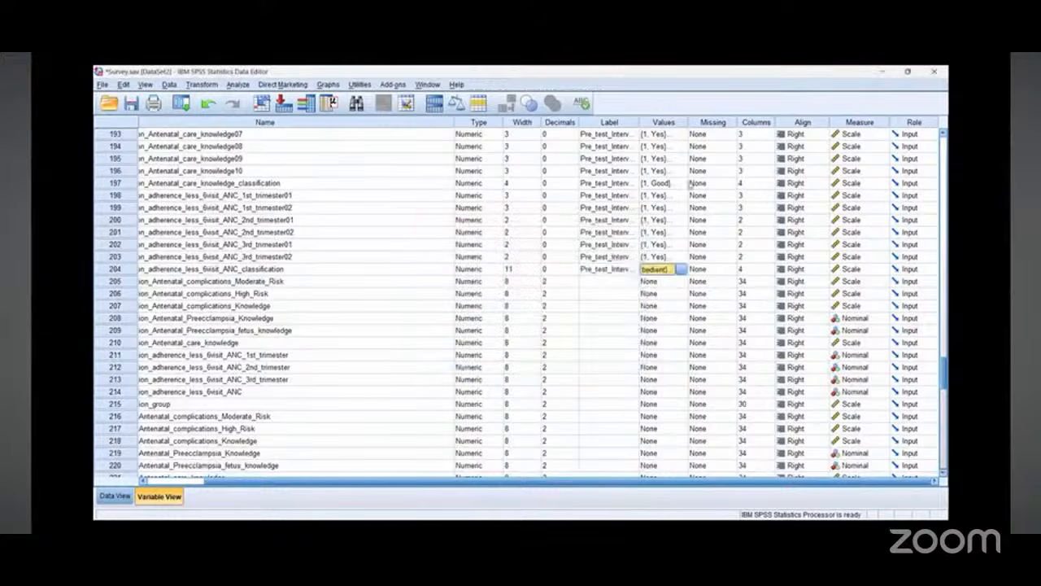
click(686, 183)
click(683, 183)
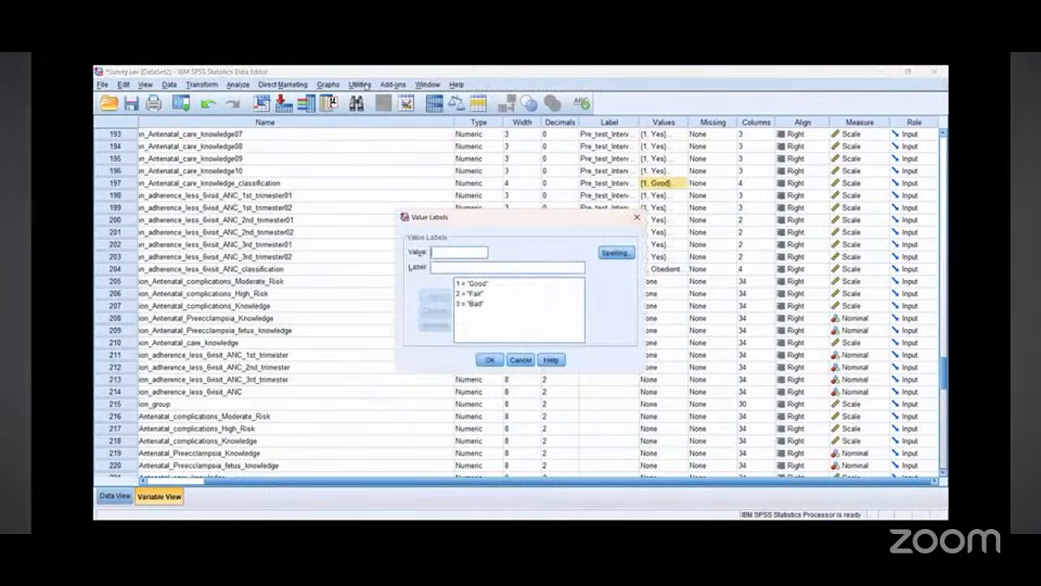
Step: Inspect the value labels of the adherence classification and complications classification variables
click(639, 217)
click(686, 268)
click(685, 268)
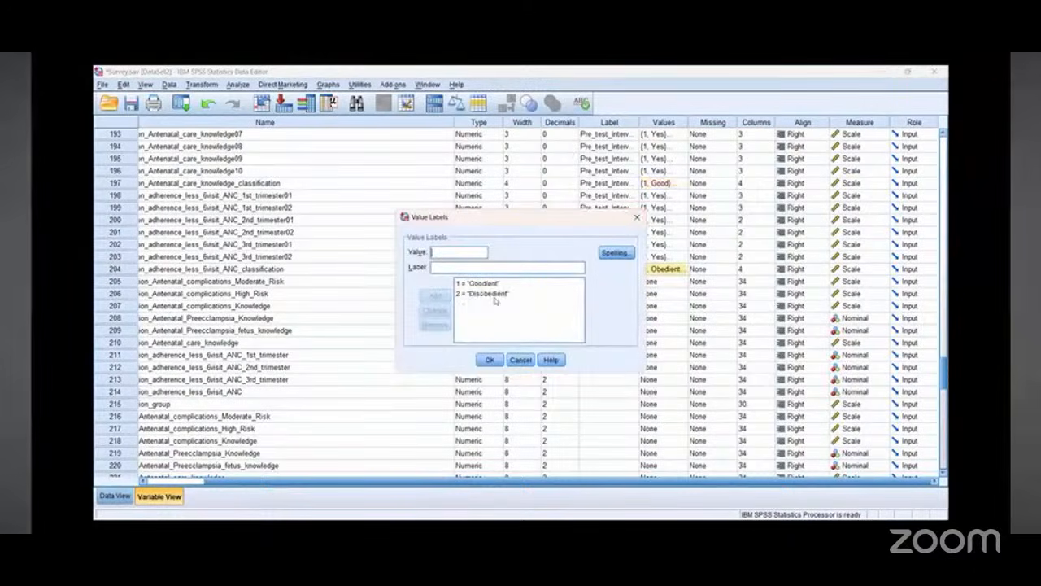
click(637, 217)
click(686, 234)
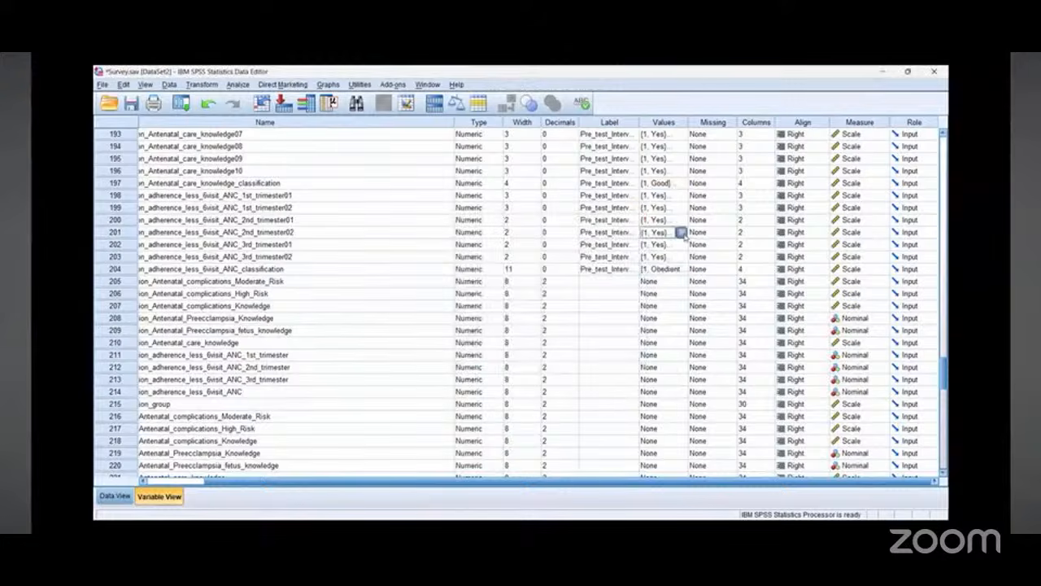
click(684, 233)
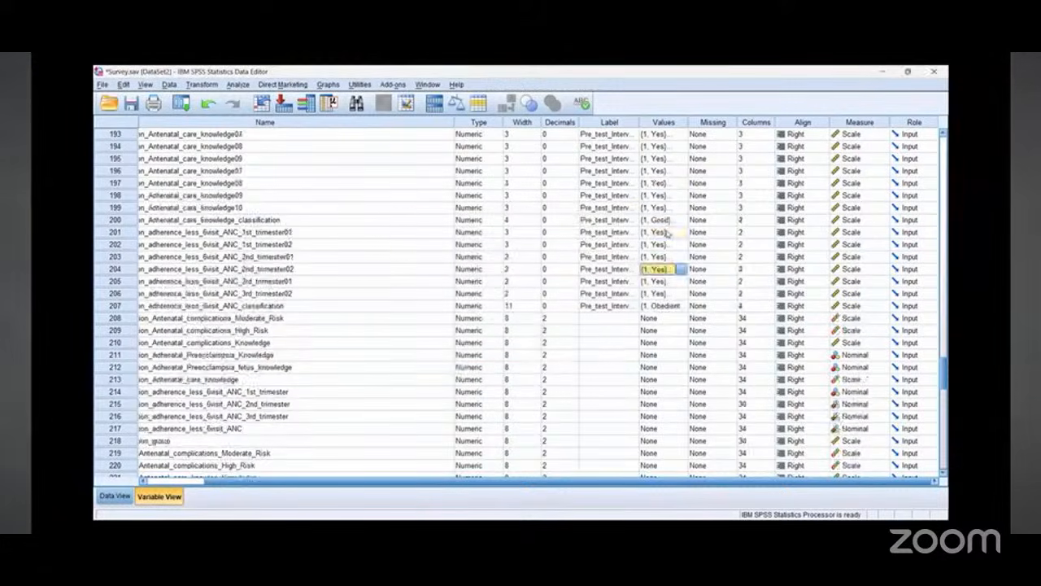
scroll(665, 232, up, 12)
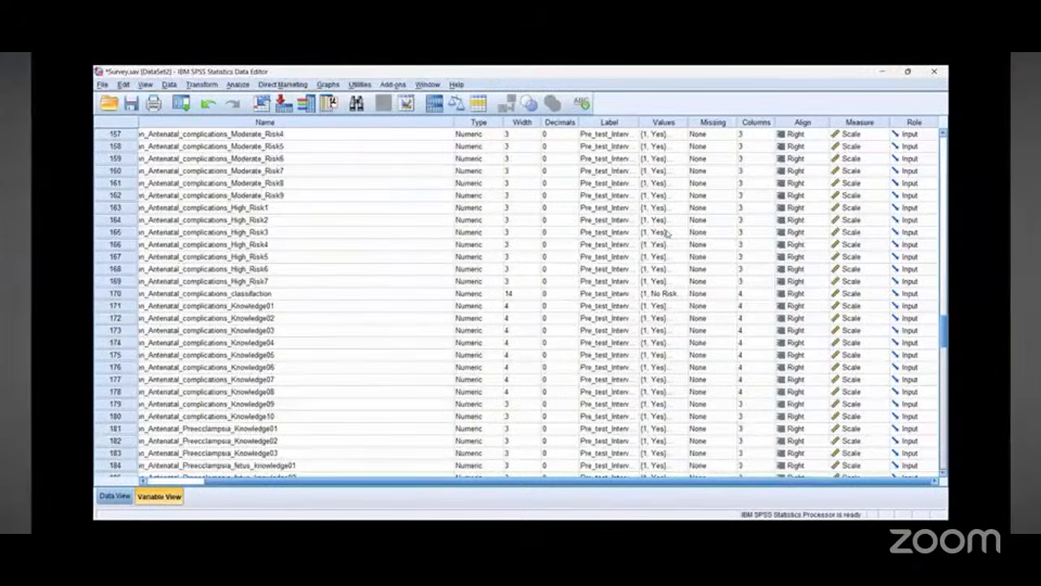
click(680, 295)
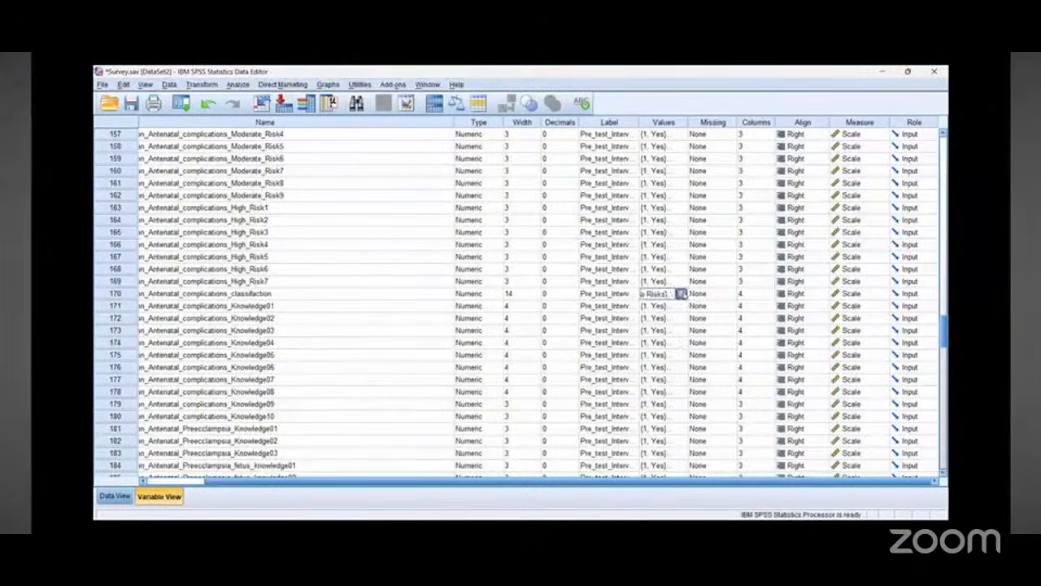
click(685, 294)
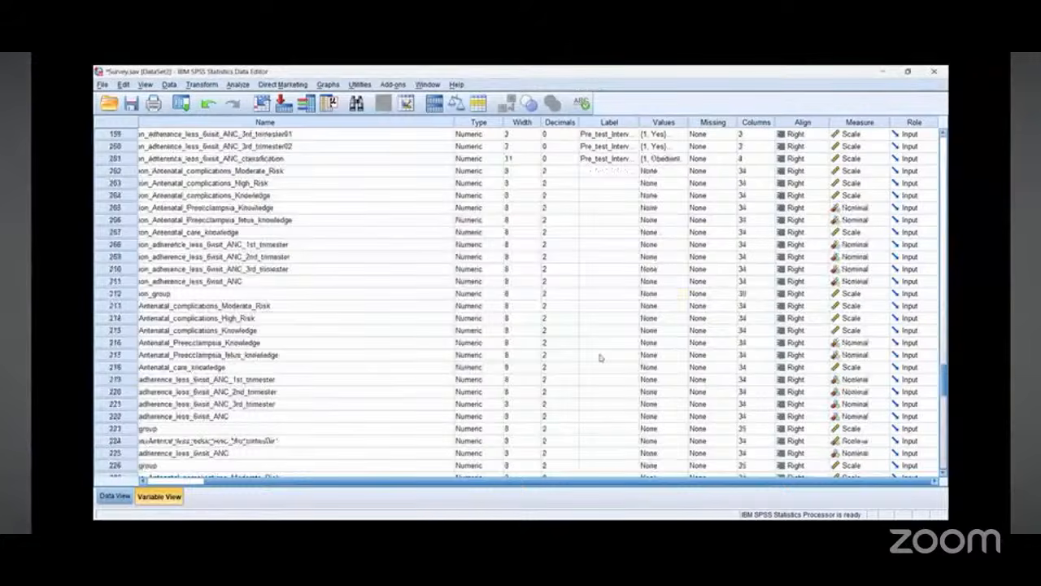
Step: Examine the computed intervention, control, pretest and posttest variables at the end of the variable list
scroll(599, 358, down, 3)
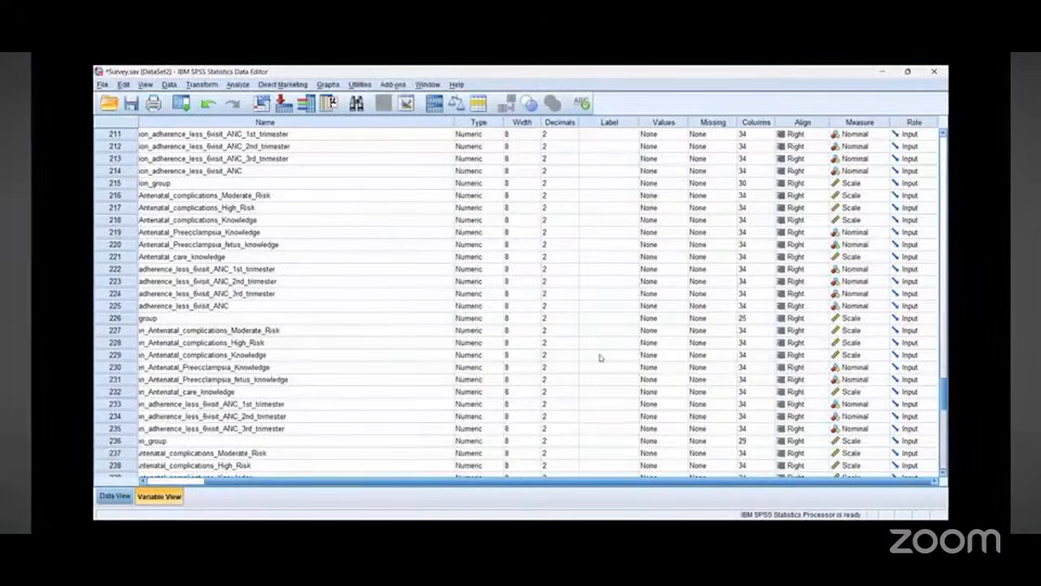
scroll(599, 357, down, 4)
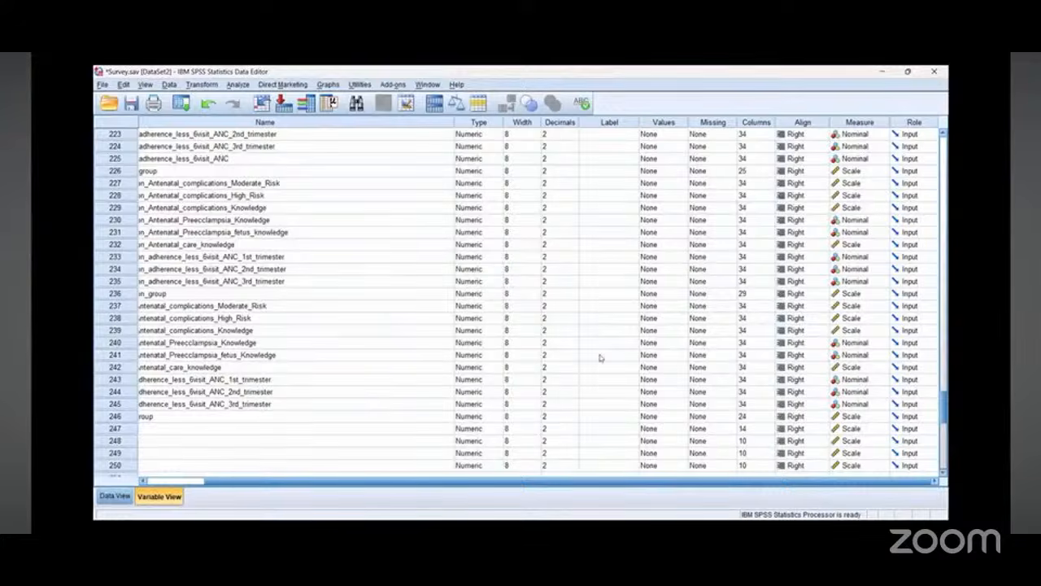
scroll(247, 390, down, 4)
scroll(247, 391, up, 2)
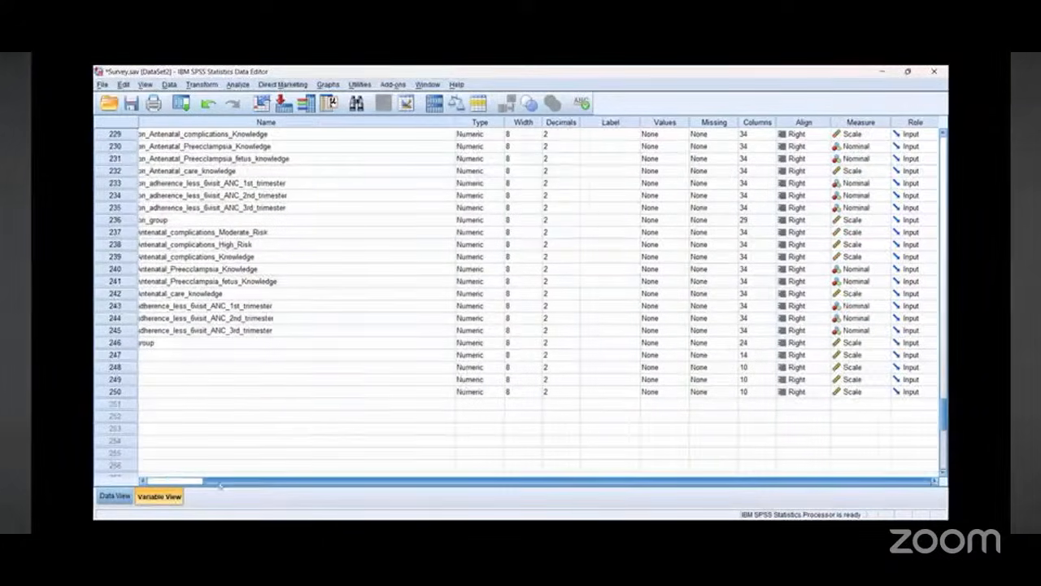
drag(208, 481, 166, 484)
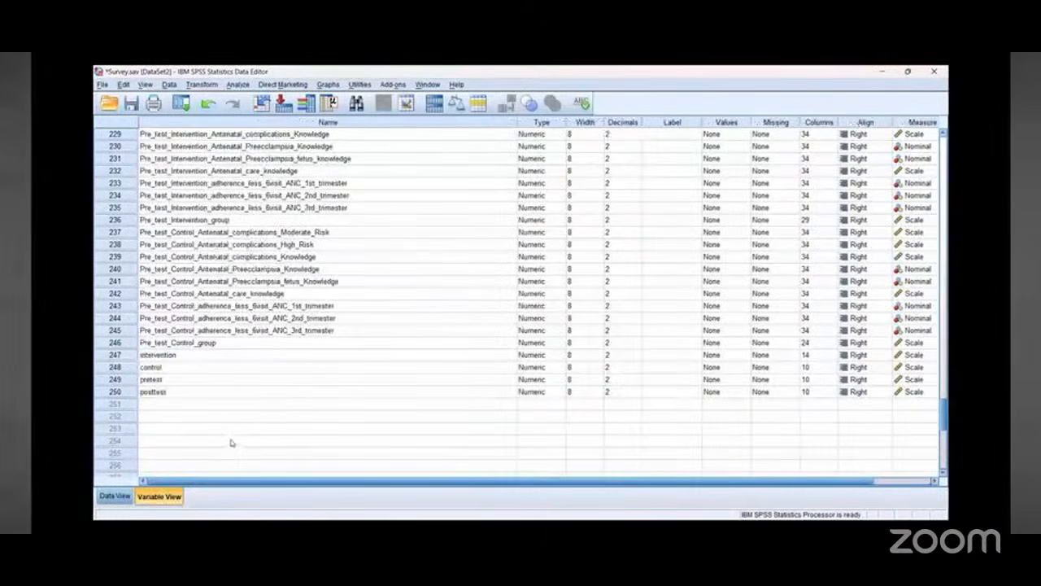
scroll(231, 443, down, 1)
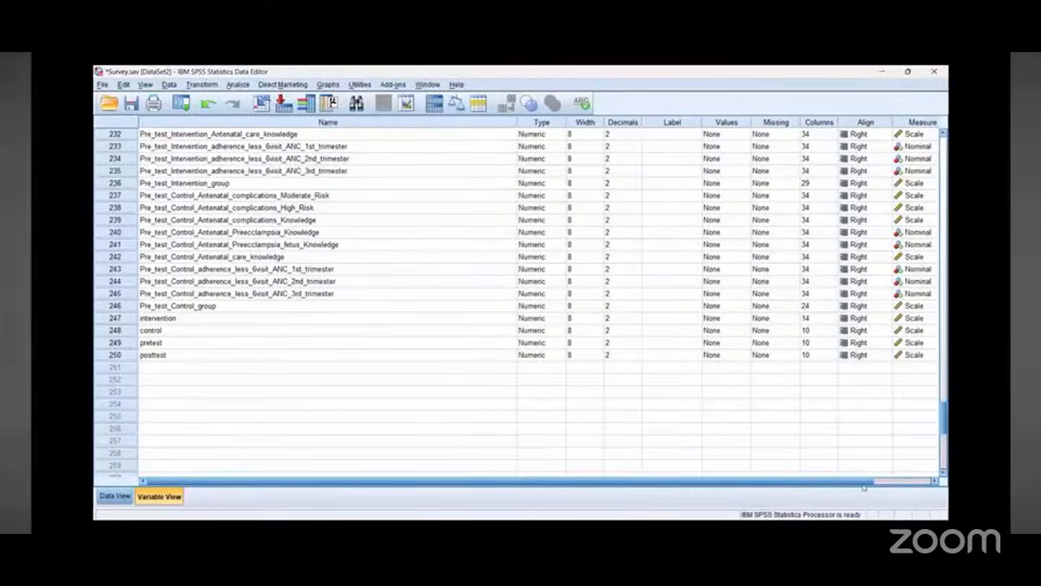
click(935, 480)
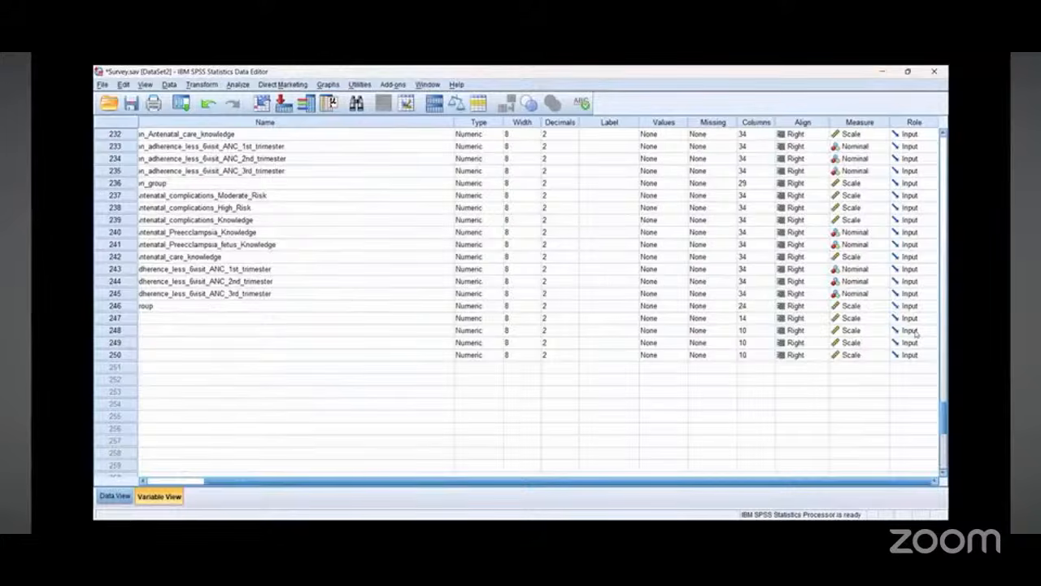
scroll(915, 332, up, 2)
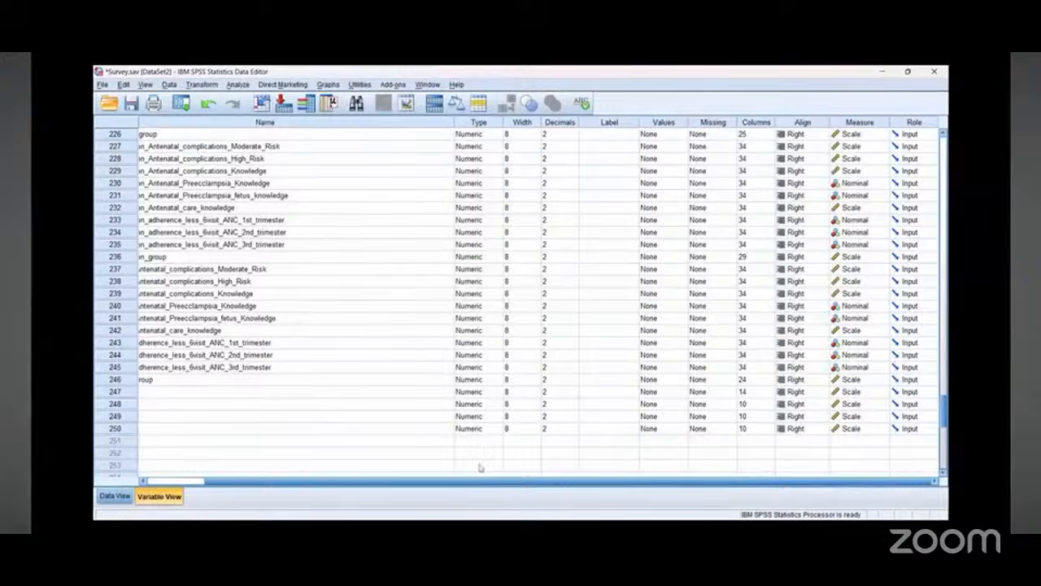
drag(469, 487, 406, 486)
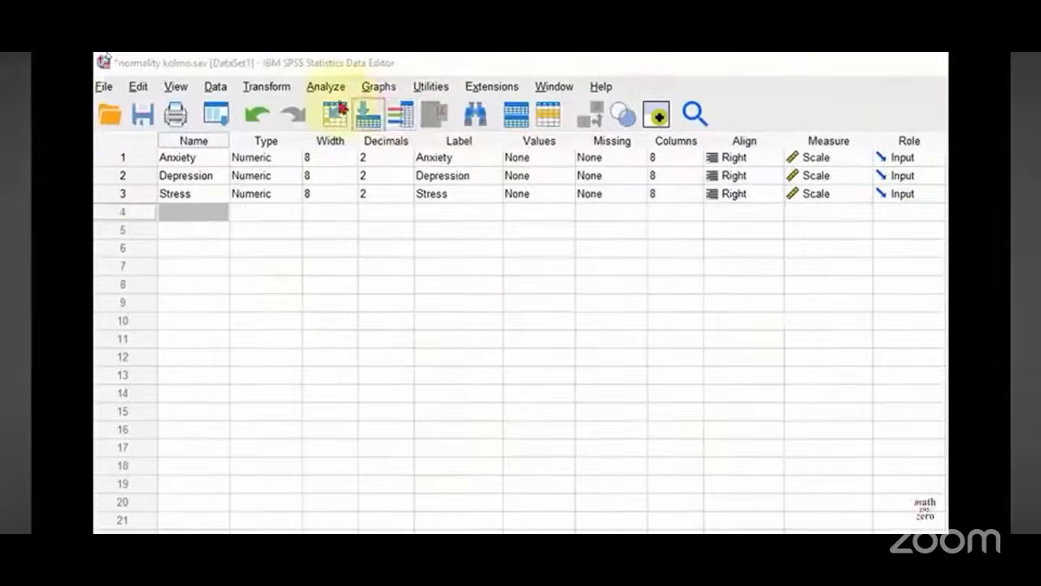
Step: Open Explore and move Anxiety, Depression and Stress into the dependent list
click(213, 132)
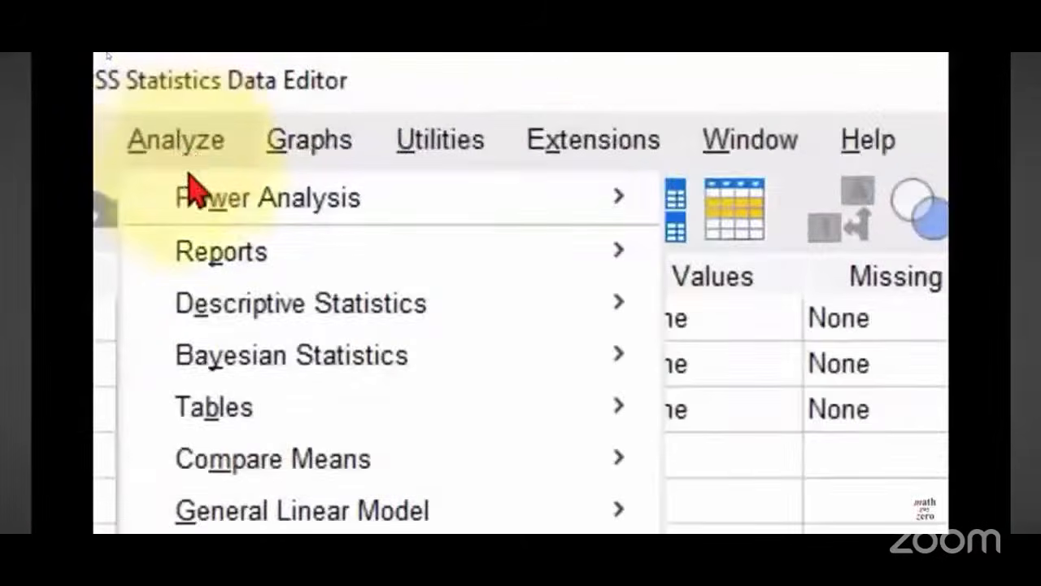
mouse_move(258, 282)
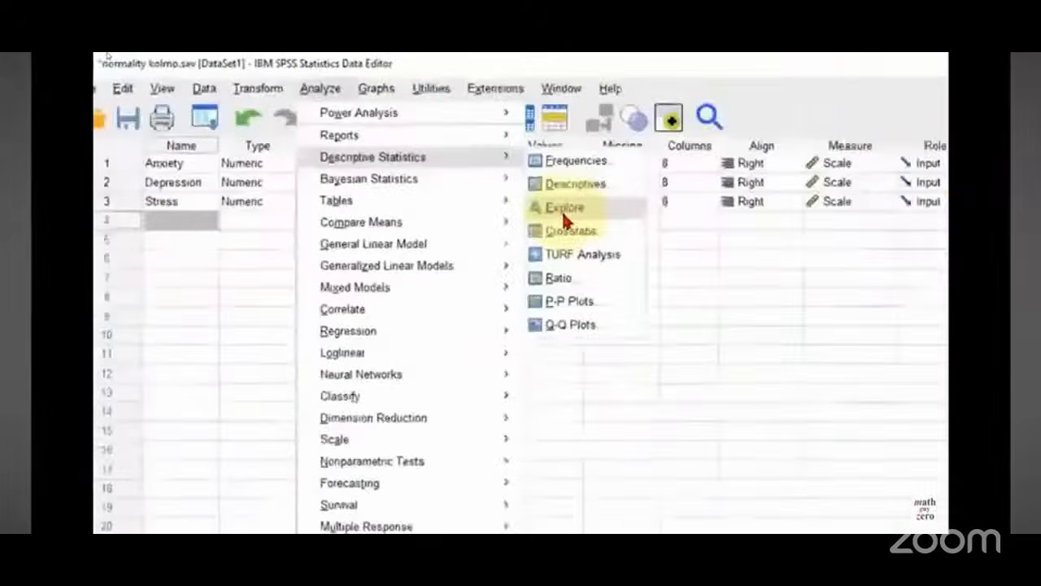
click(731, 391)
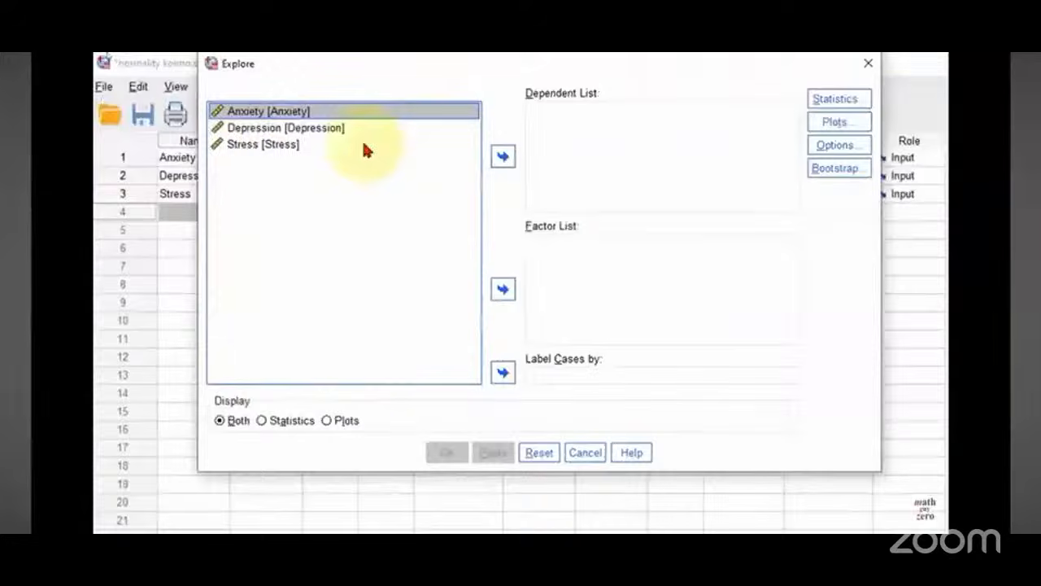
shift+click(466, 147)
click(503, 156)
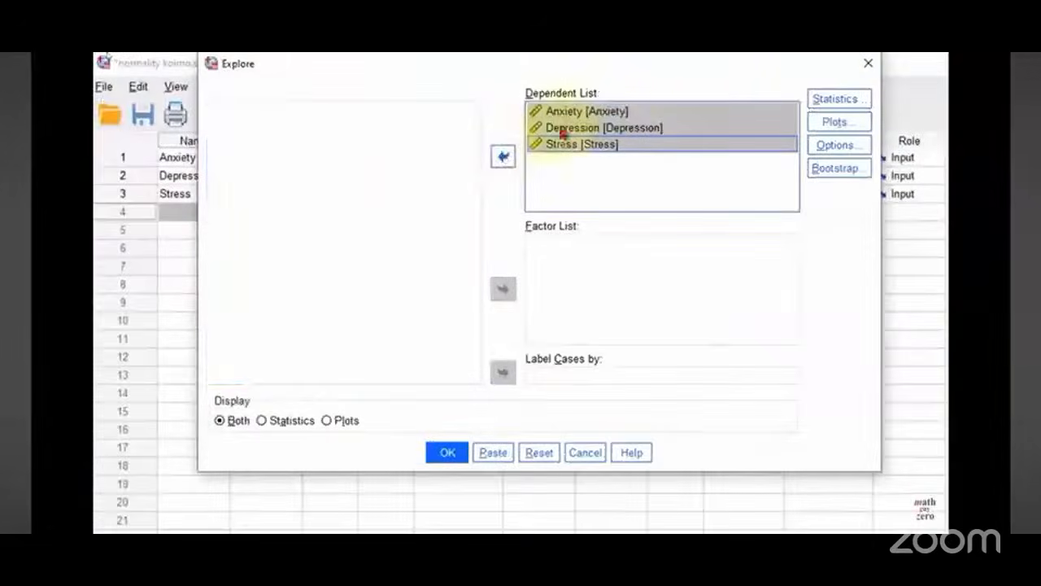
Step: In Explore plots, turn off stem-and-leaf, turn on histogram and normality plots with tests, then run Explore
click(849, 101)
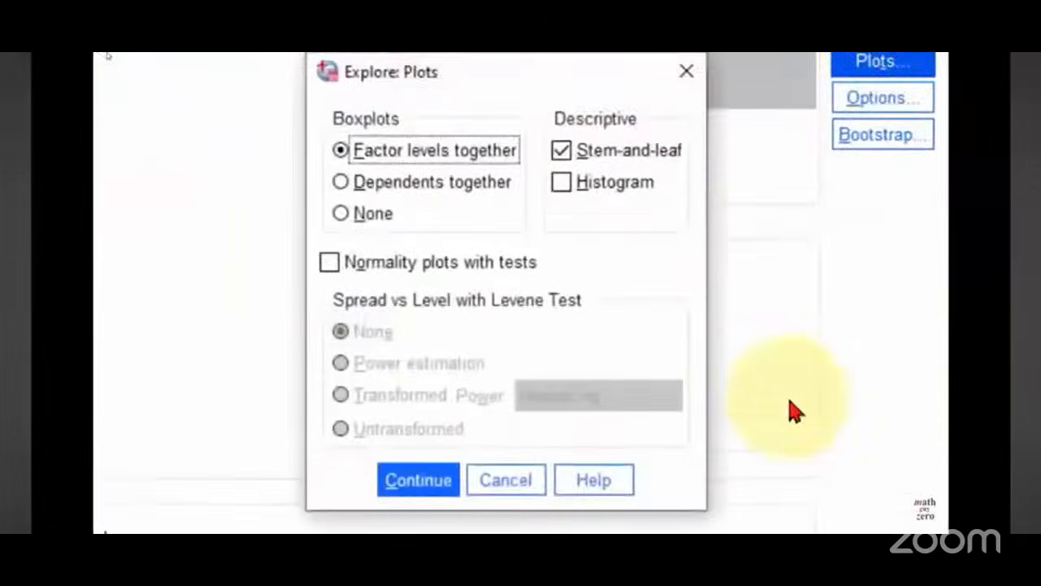
click(558, 154)
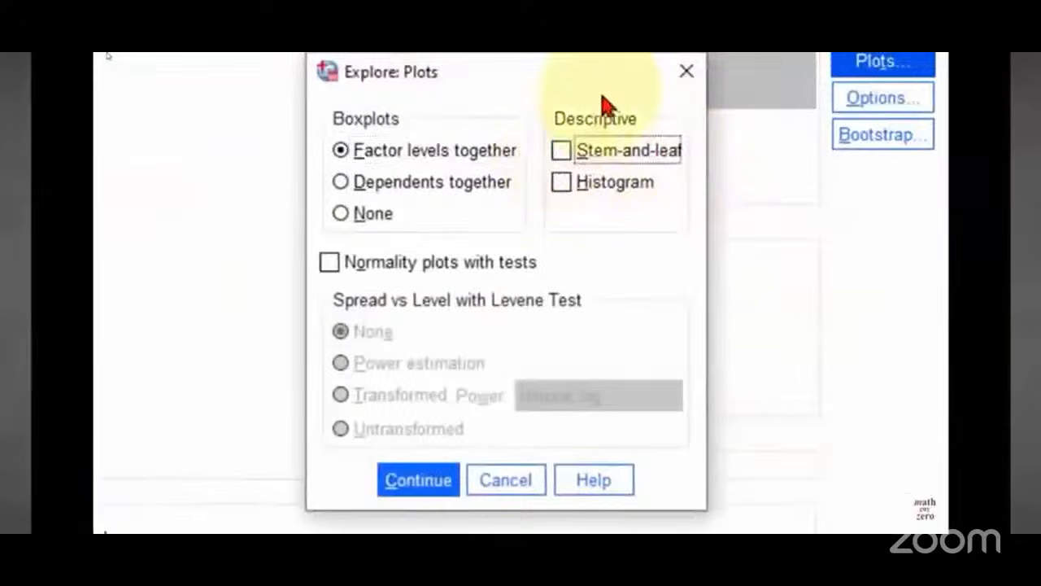
click(562, 183)
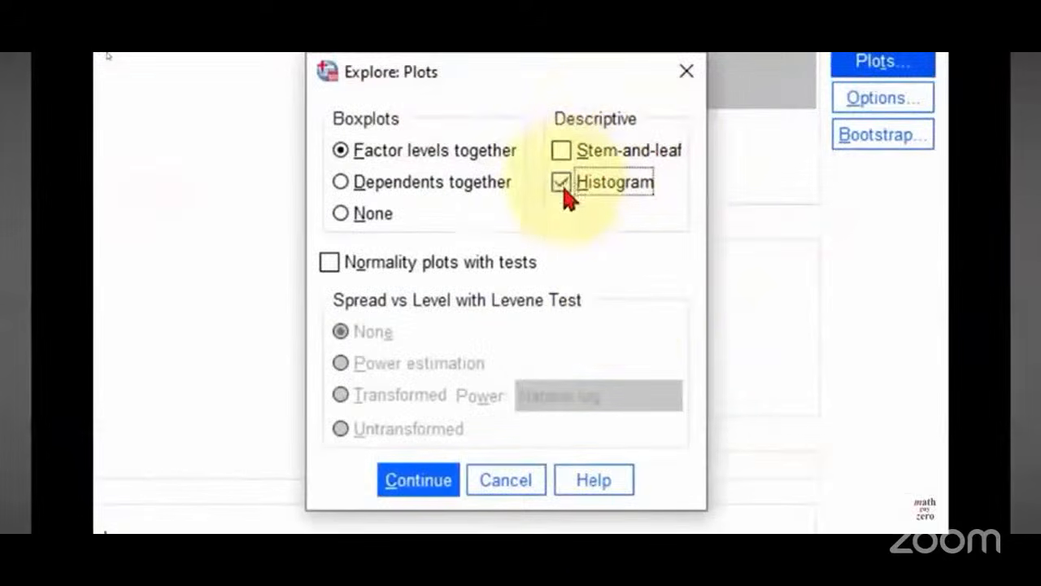
click(329, 263)
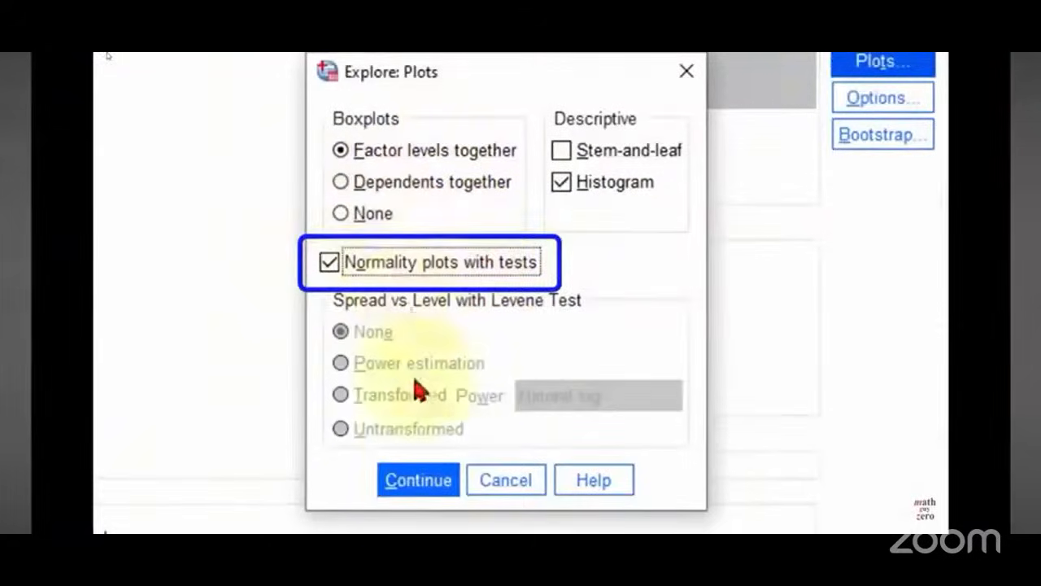
click(424, 482)
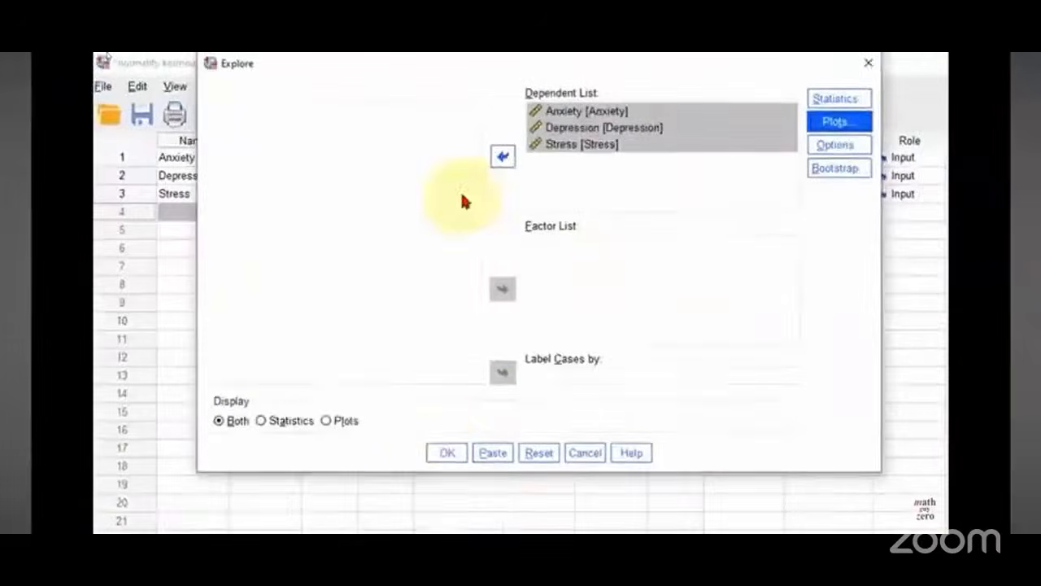
click(445, 459)
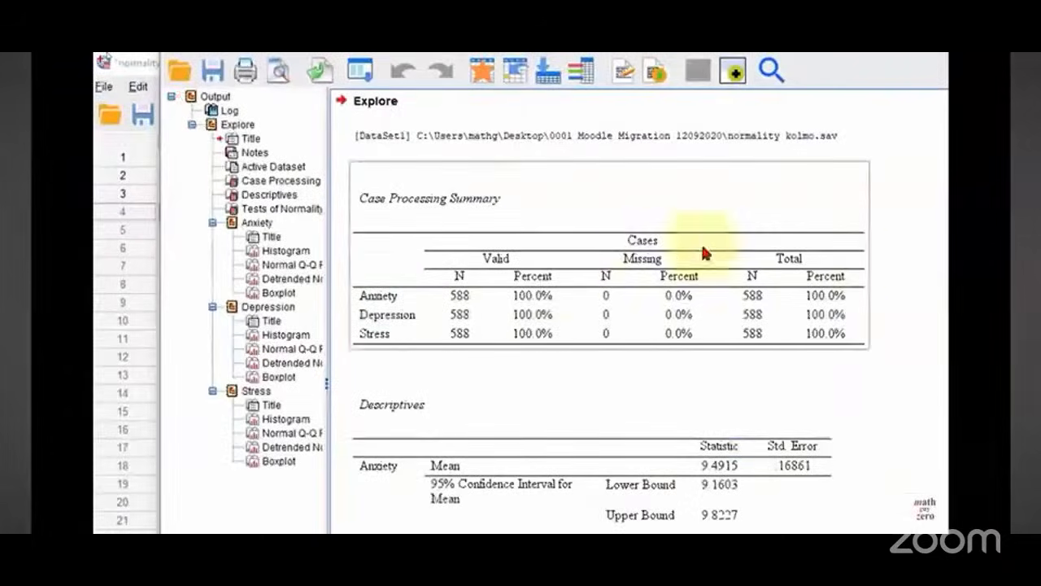
Step: Review the Explore output's descriptives and the Tests of Normality table
scroll(560, 273, down, 5)
click(690, 334)
scroll(689, 334, down, 15)
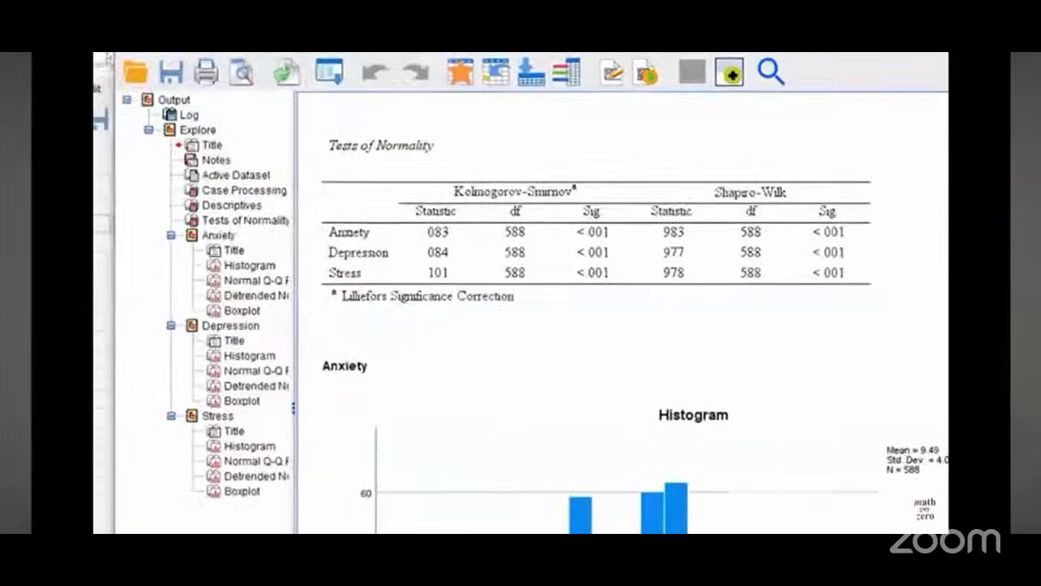
click(453, 193)
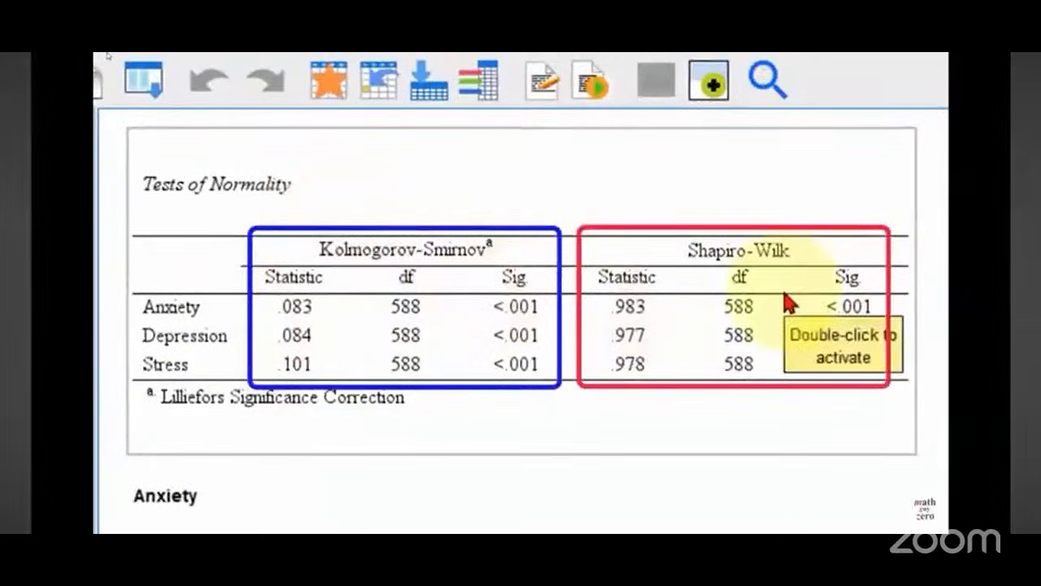
click(939, 407)
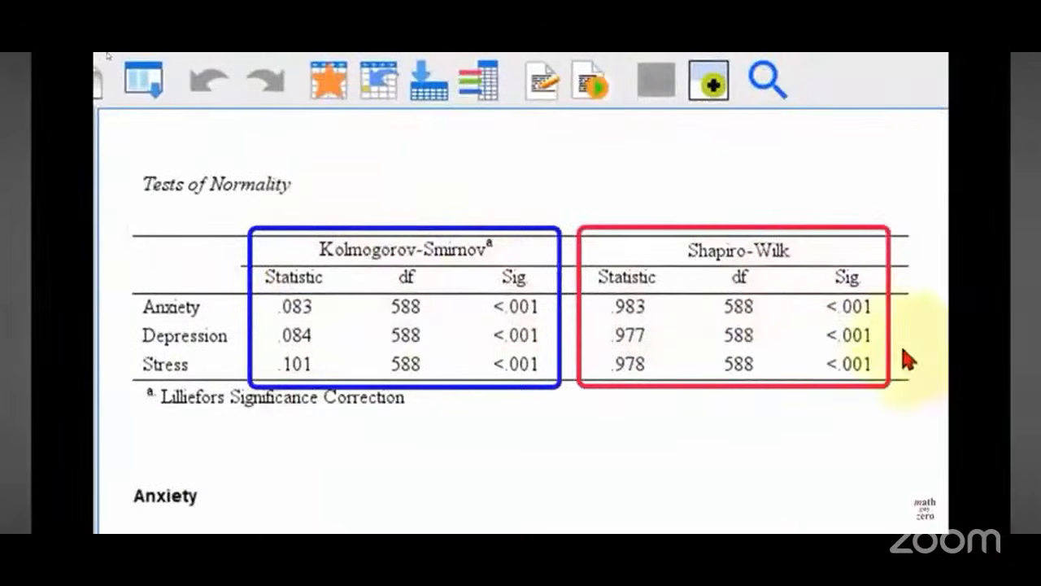
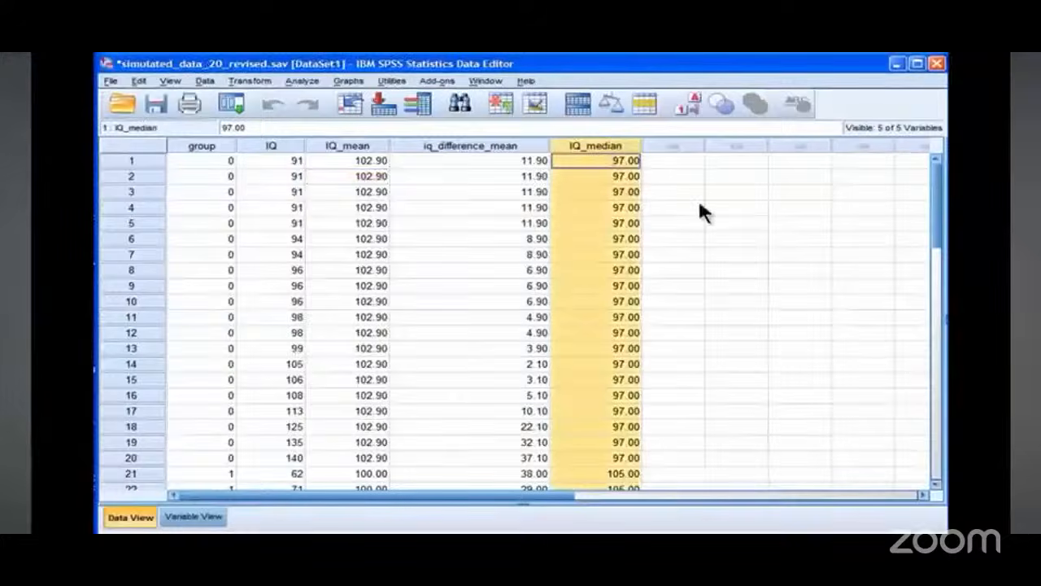
Step: Compute a new variable iq_difference_median as IQ minus IQ_median
click(244, 81)
click(248, 96)
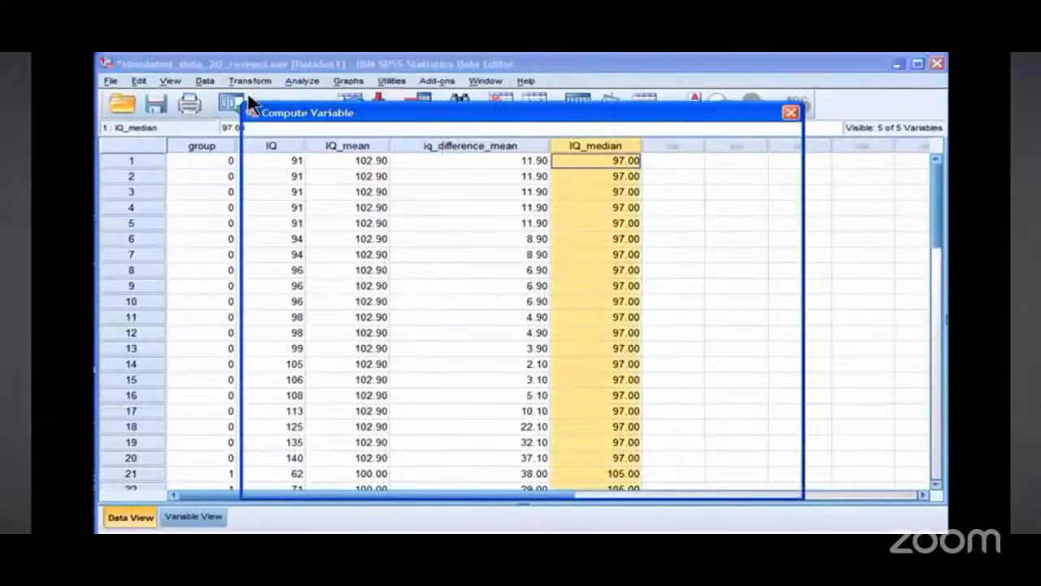
click(326, 153)
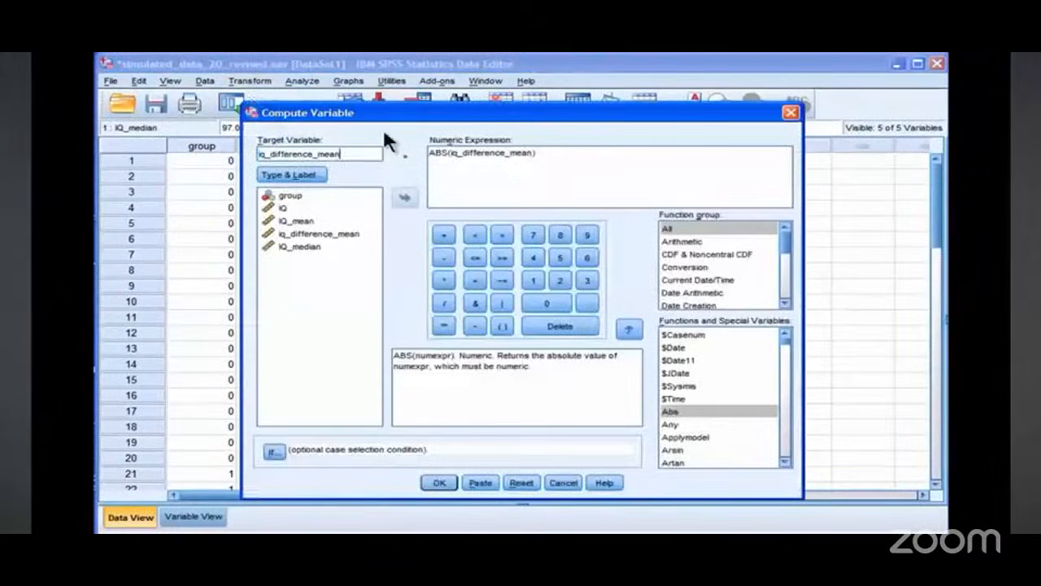
text(di)
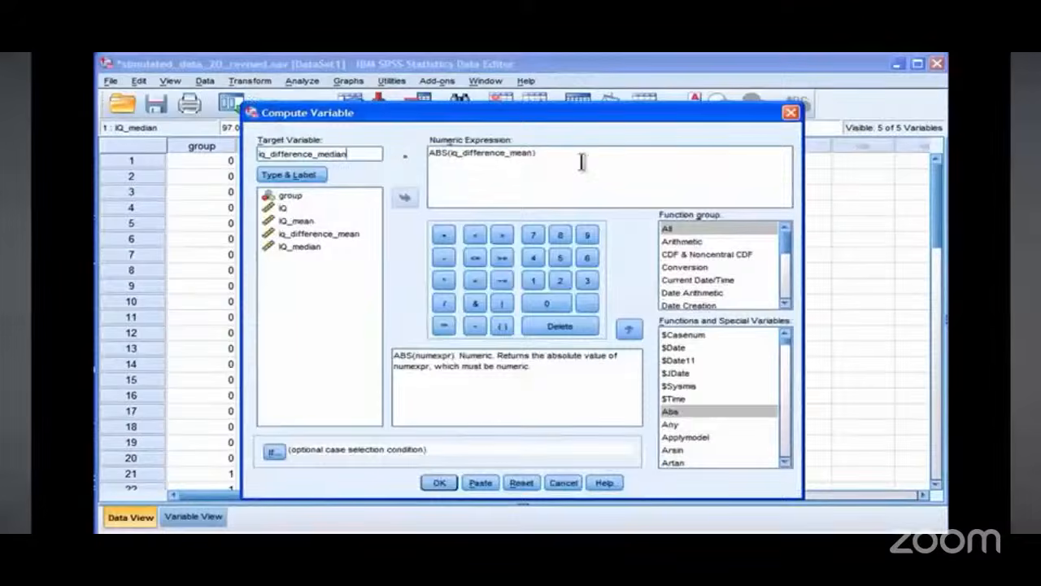
drag(581, 158, 404, 140)
key(BackSpace)
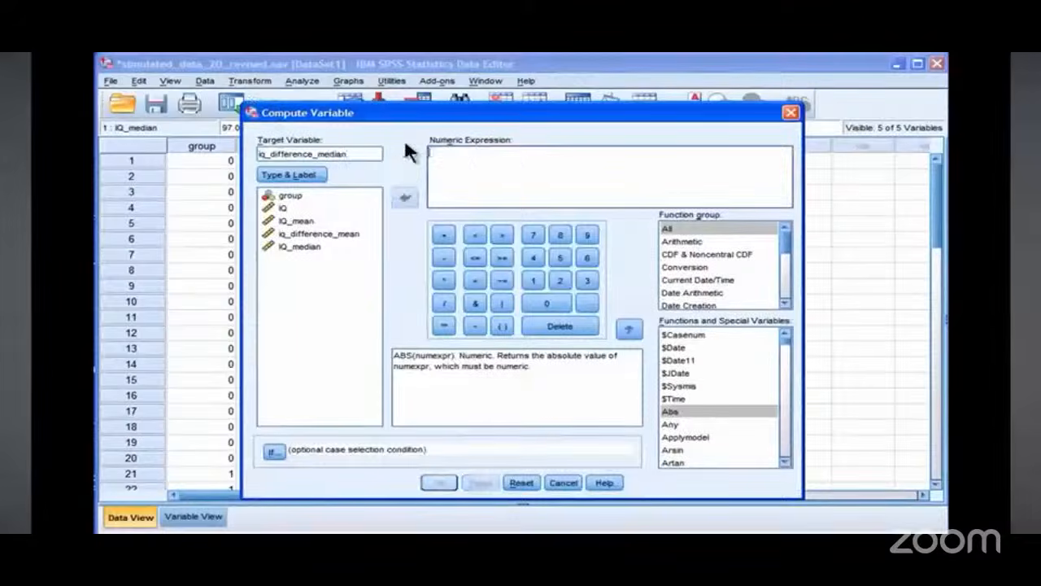
click(287, 247)
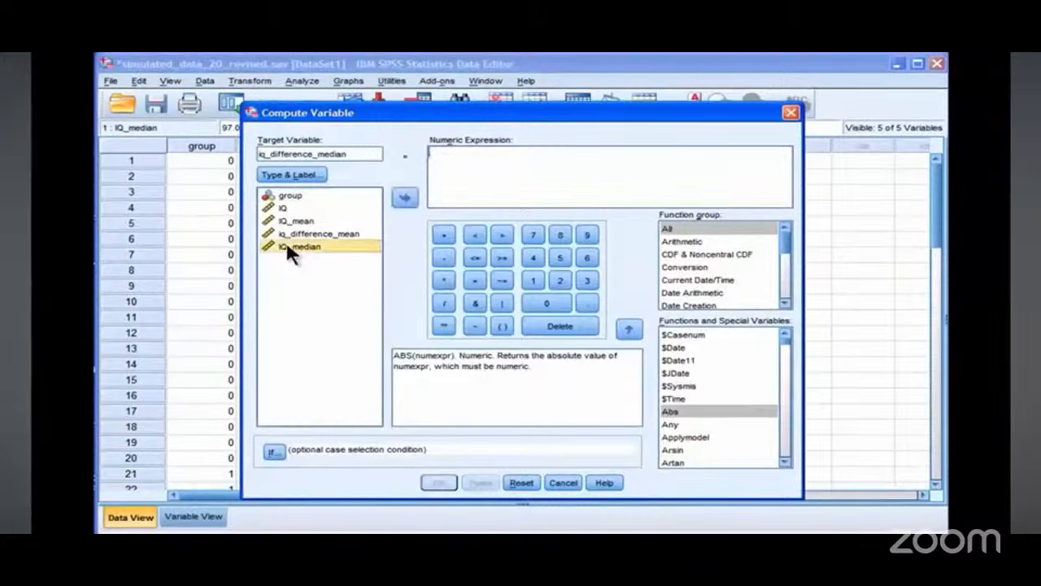
double_click(286, 208)
click(443, 258)
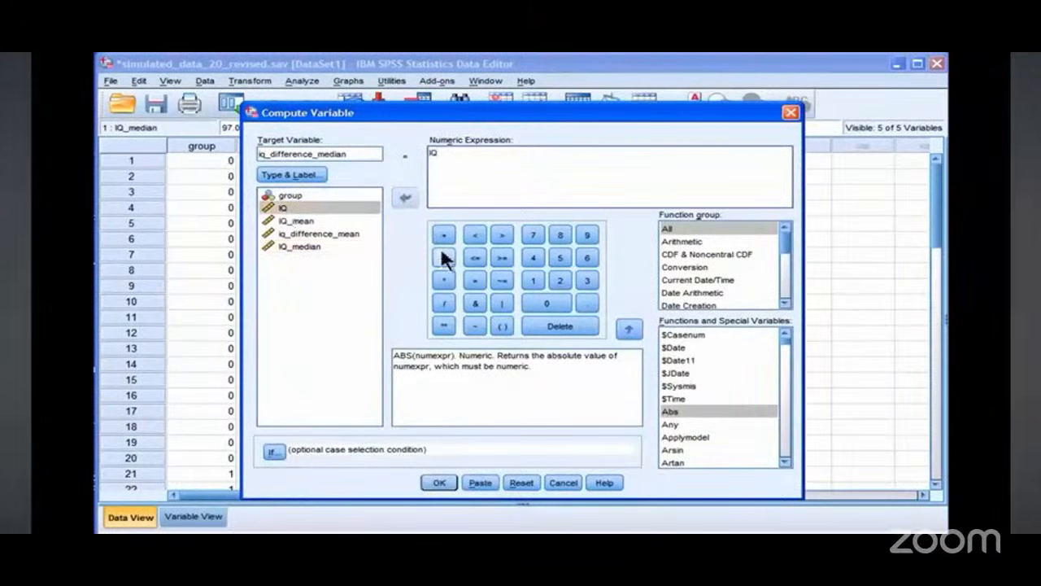
double_click(315, 246)
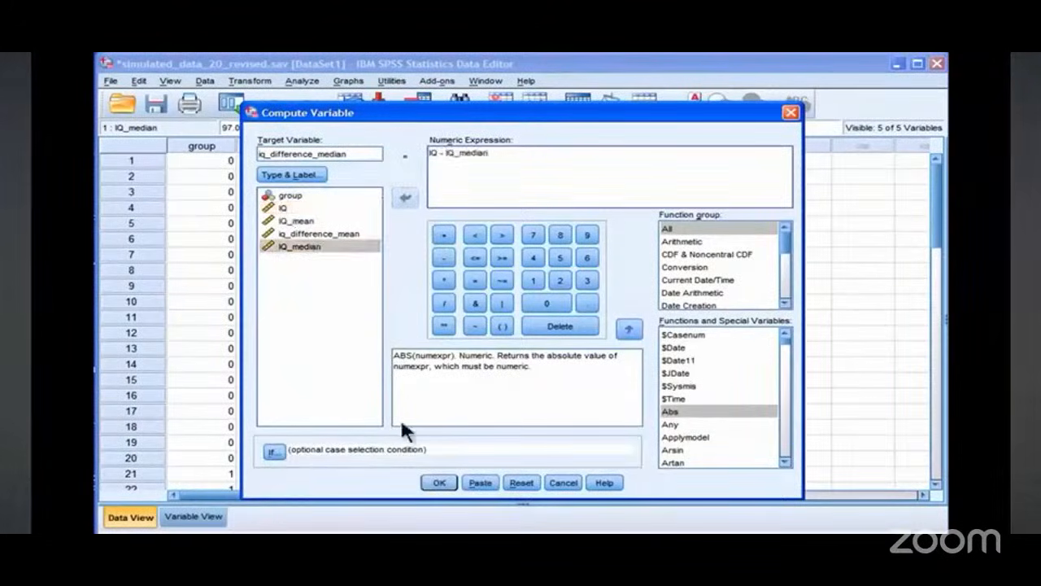
click(439, 482)
Step: Recompute iq_difference_median as the absolute value ABS(iq_difference_median), replacing the existing variable
key(alt+Tab)
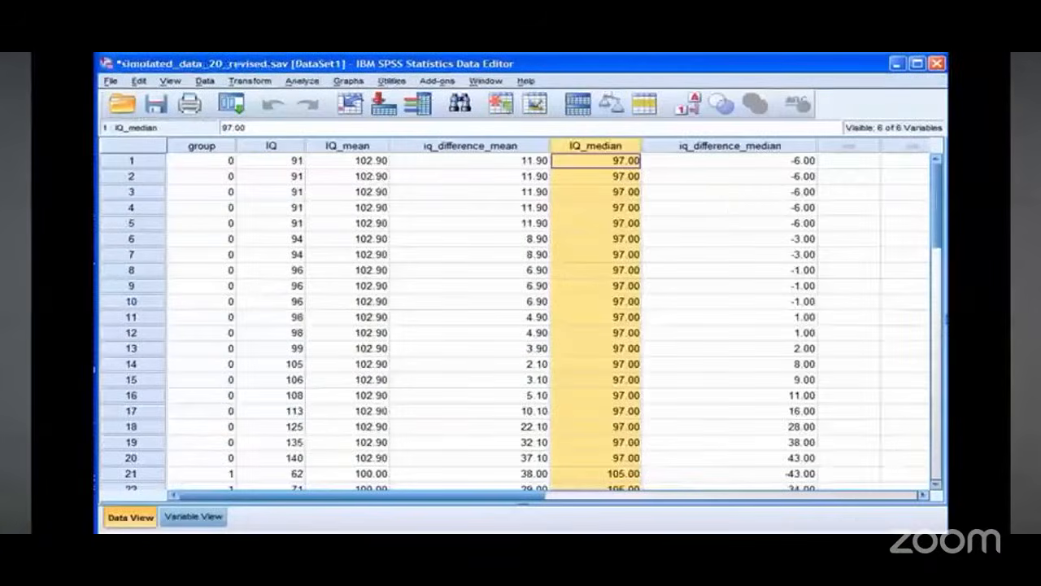
click(758, 146)
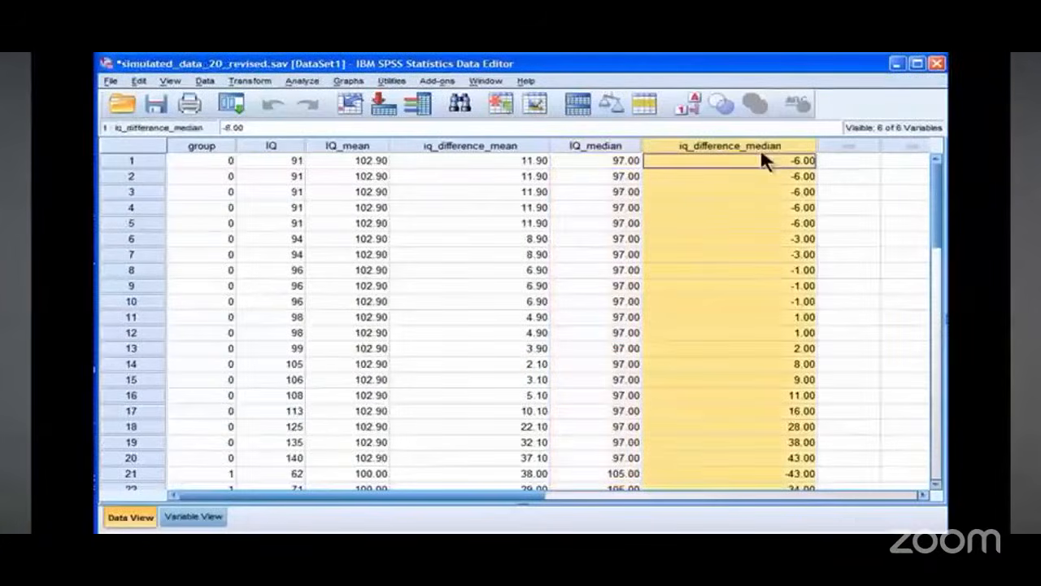
click(250, 81)
click(251, 93)
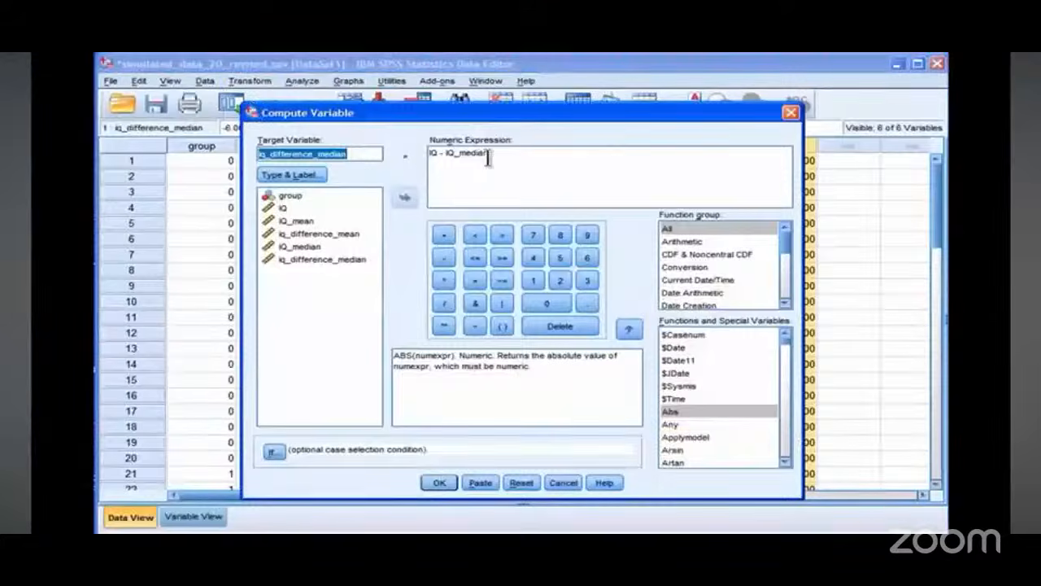
drag(485, 153, 326, 134)
key(Delete)
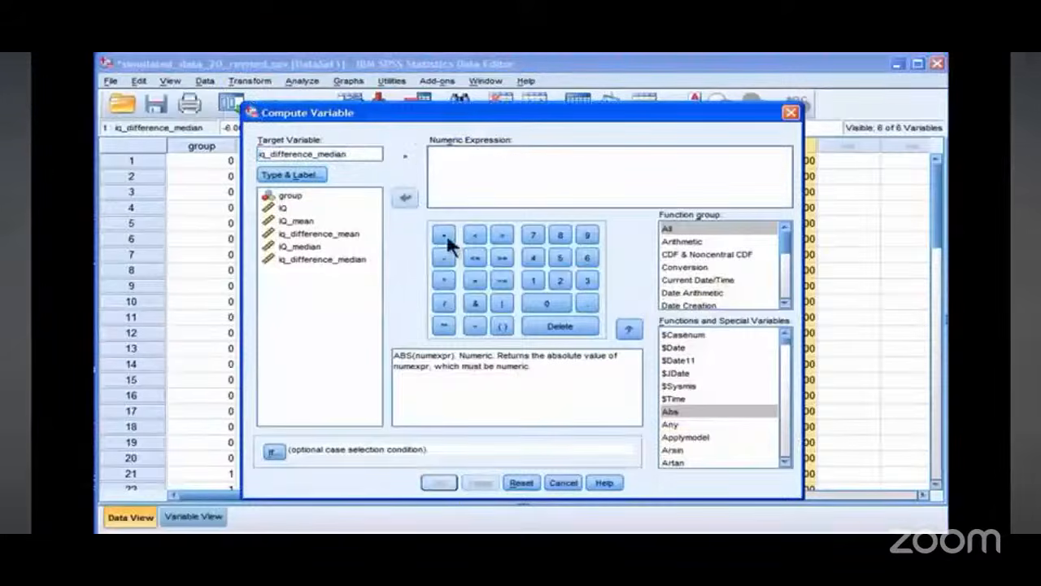
double_click(669, 410)
double_click(307, 258)
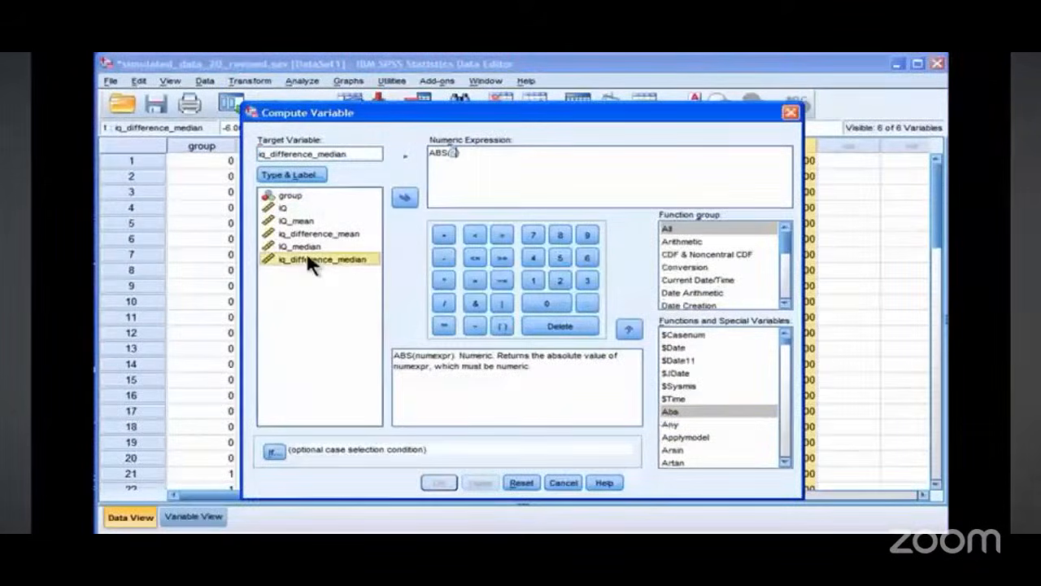
click(437, 483)
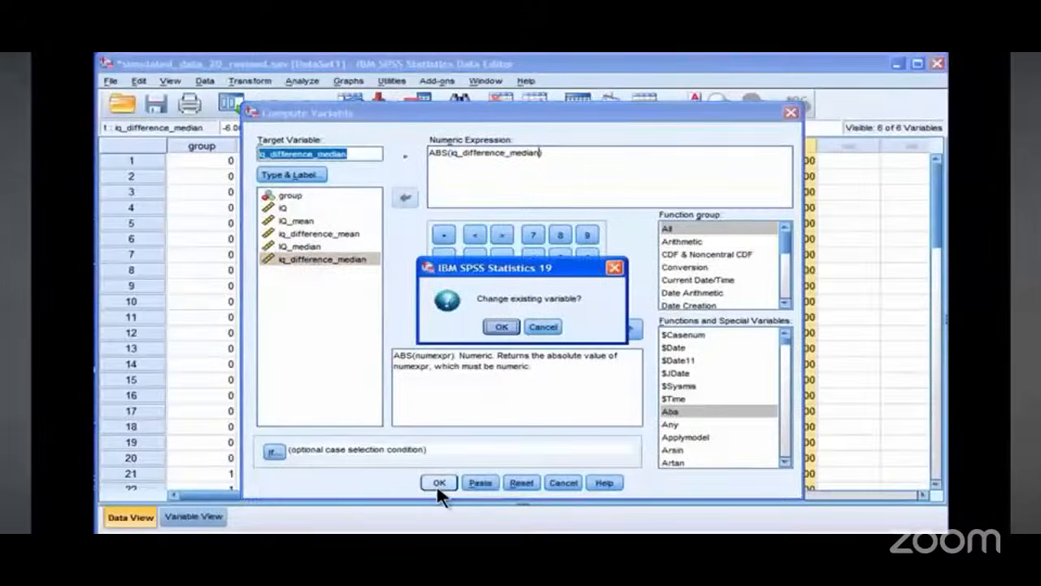
click(498, 326)
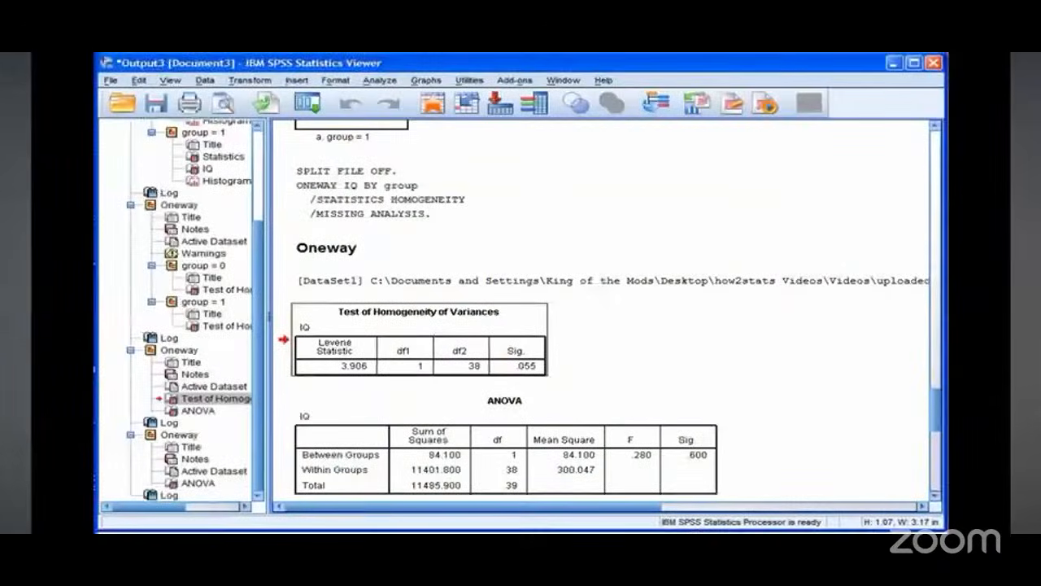
Step: Narrow the iq_difference_median column in the data grid
key(alt+Tab)
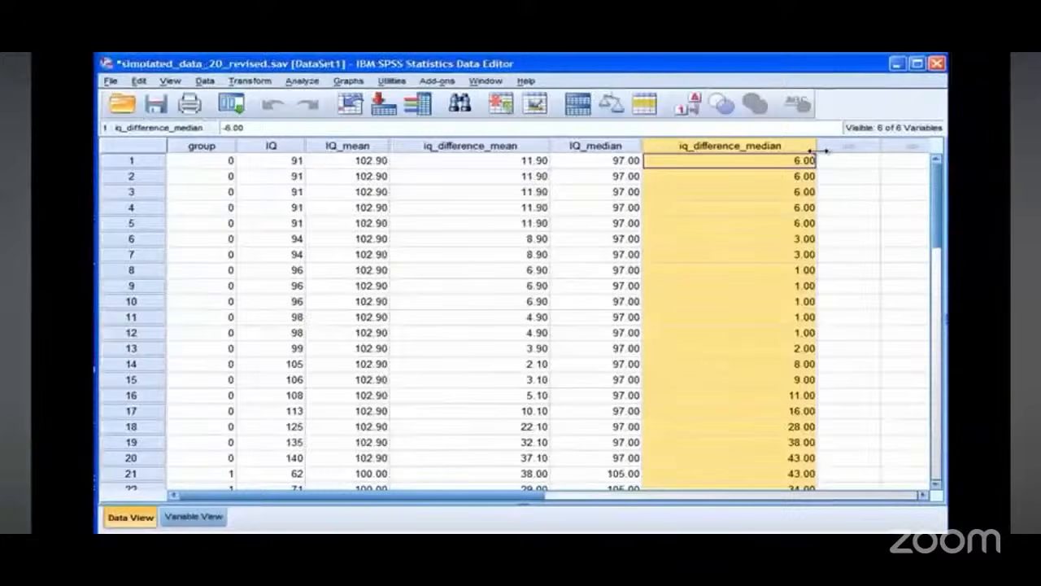
drag(815, 151, 778, 151)
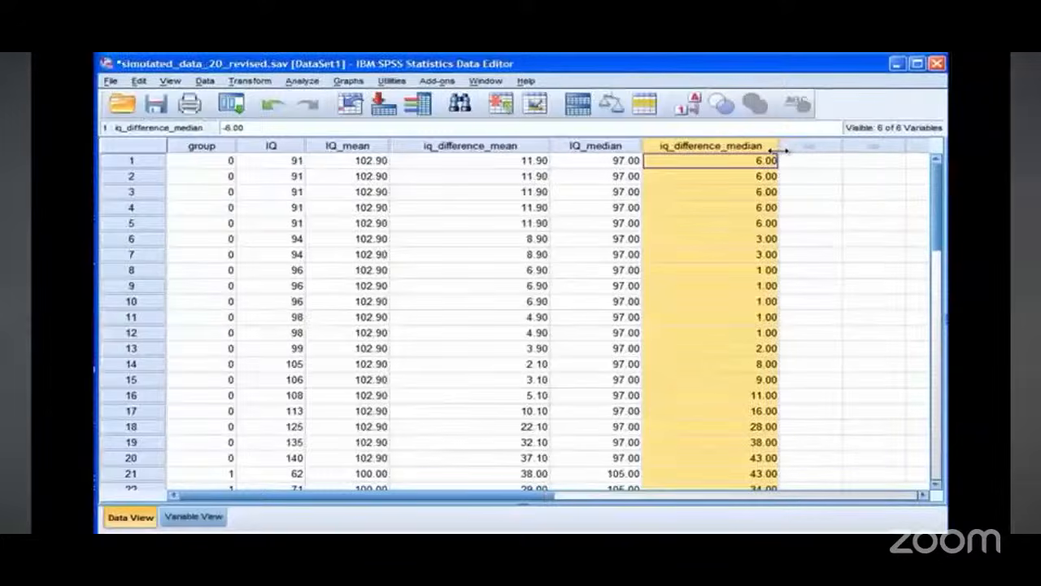
click(737, 160)
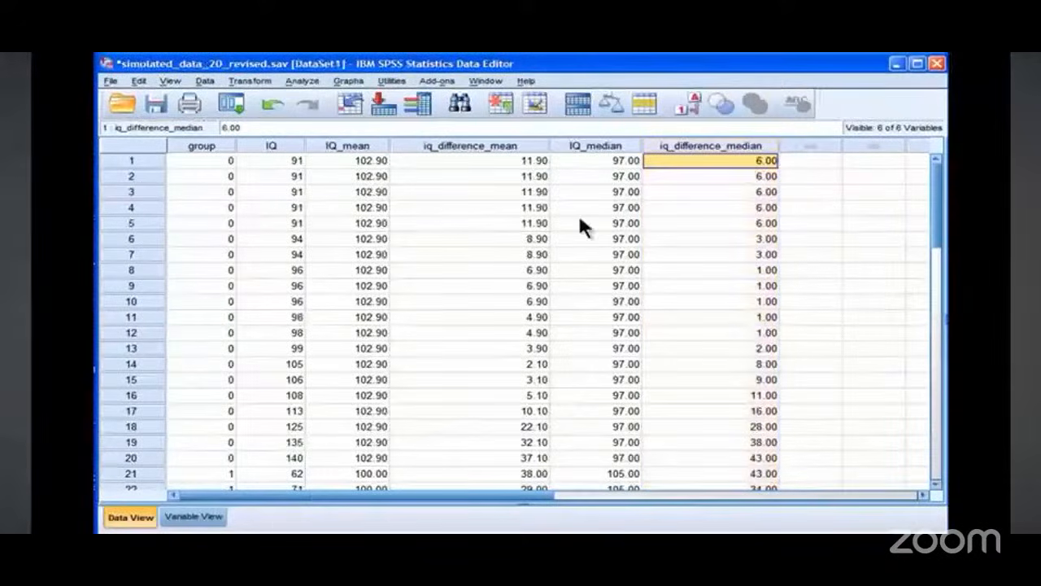
click(715, 148)
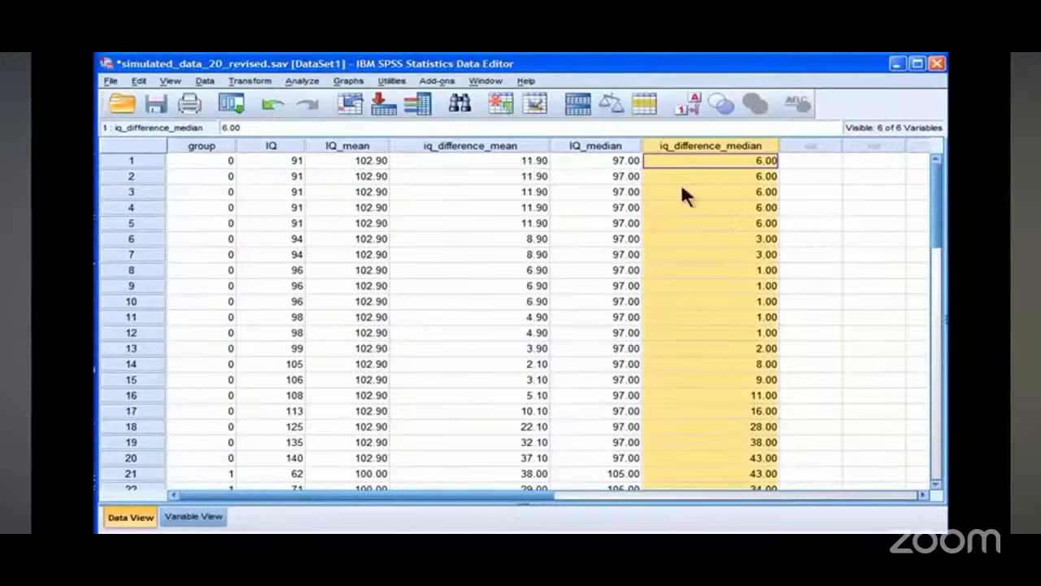
Step: Inspect the iq_difference_mean, IQ_median and iq_difference_median values for the first cases
click(606, 161)
key(Left)
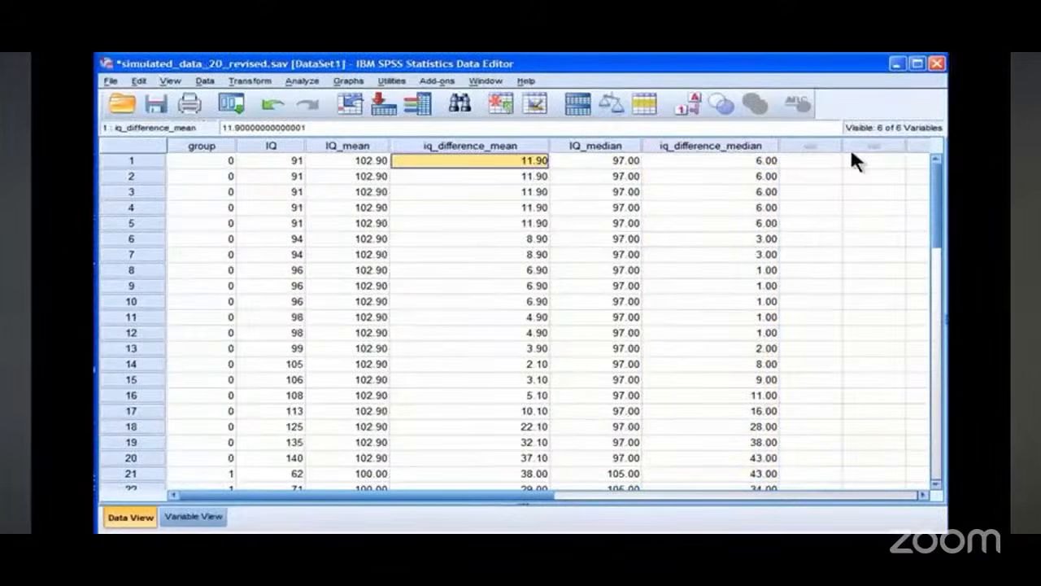
key(Right)
key(Right)
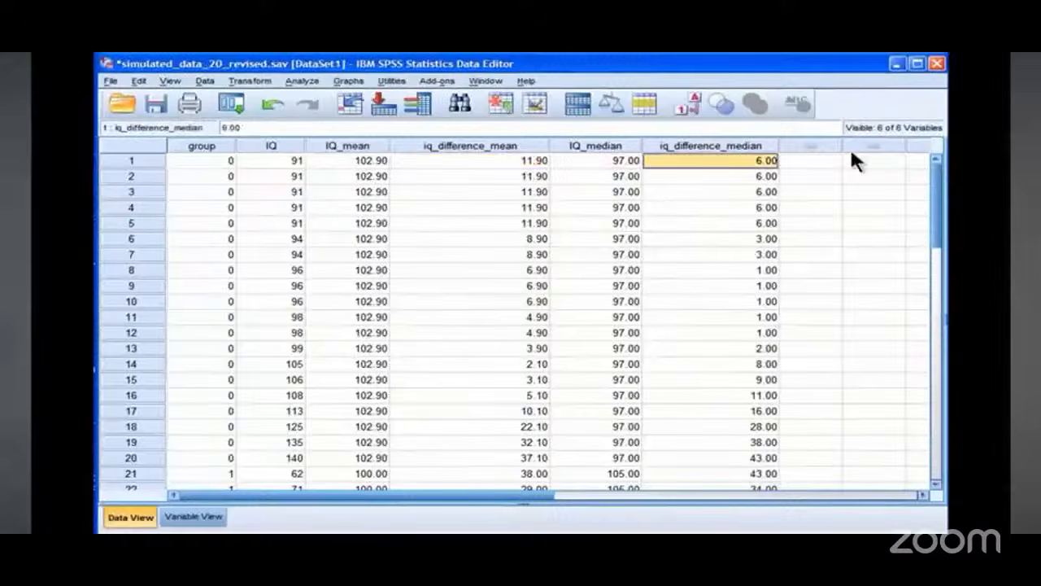
key(Down)
key(Down)
key(Down)
key(Down)
key(Down)
key(Left)
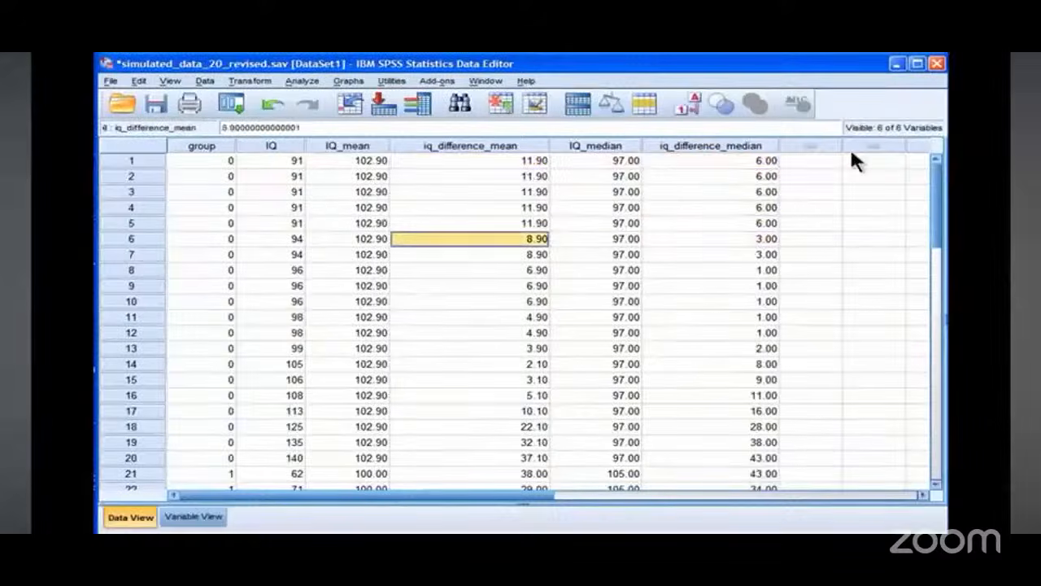
key(Down)
key(Down)
key(Down)
key(Right)
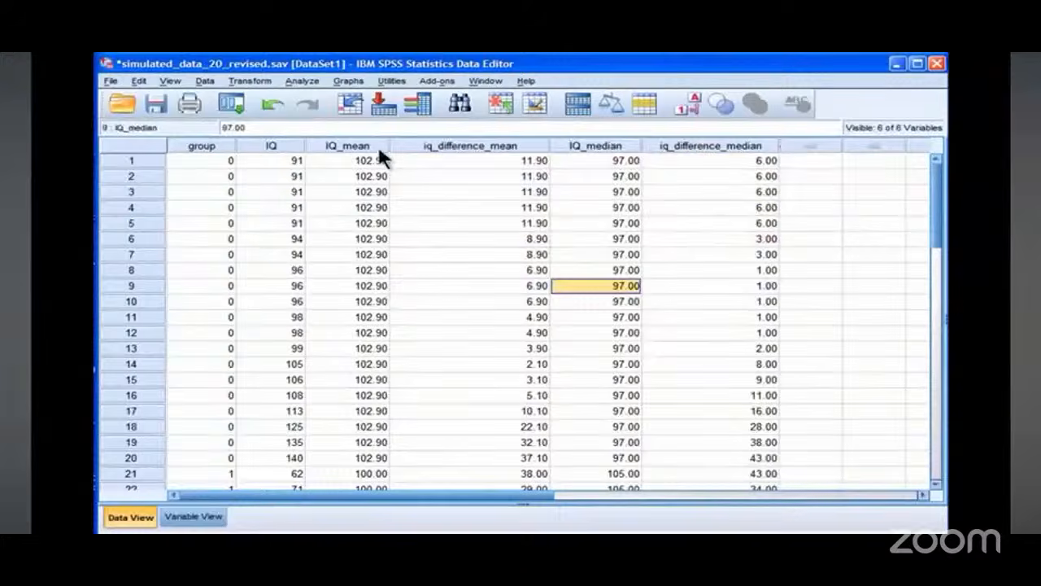
Step: Run a One-Way ANOVA of iq_difference_median by group
click(299, 81)
mouse_move(365, 187)
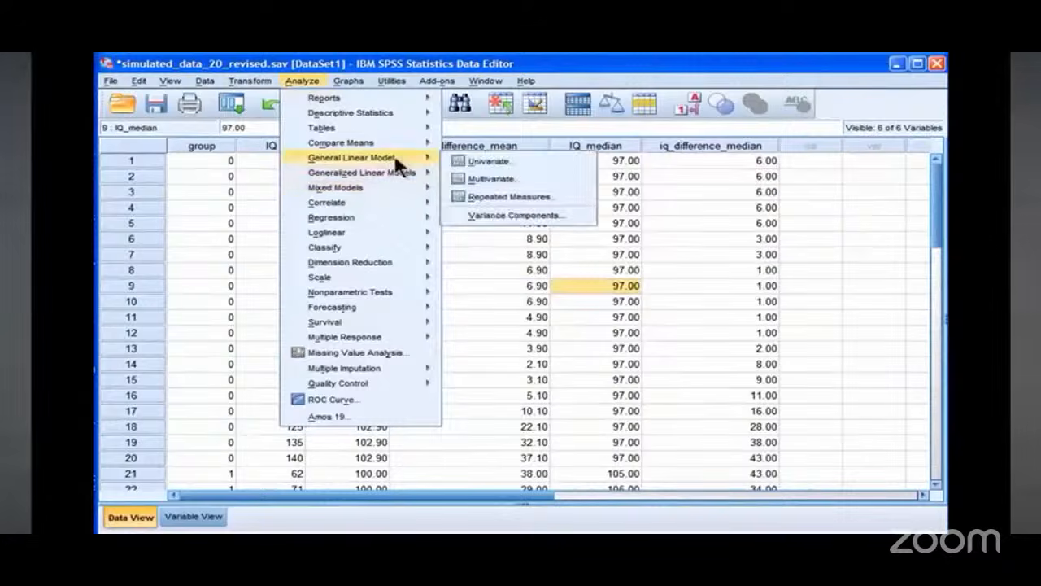
mouse_move(405, 144)
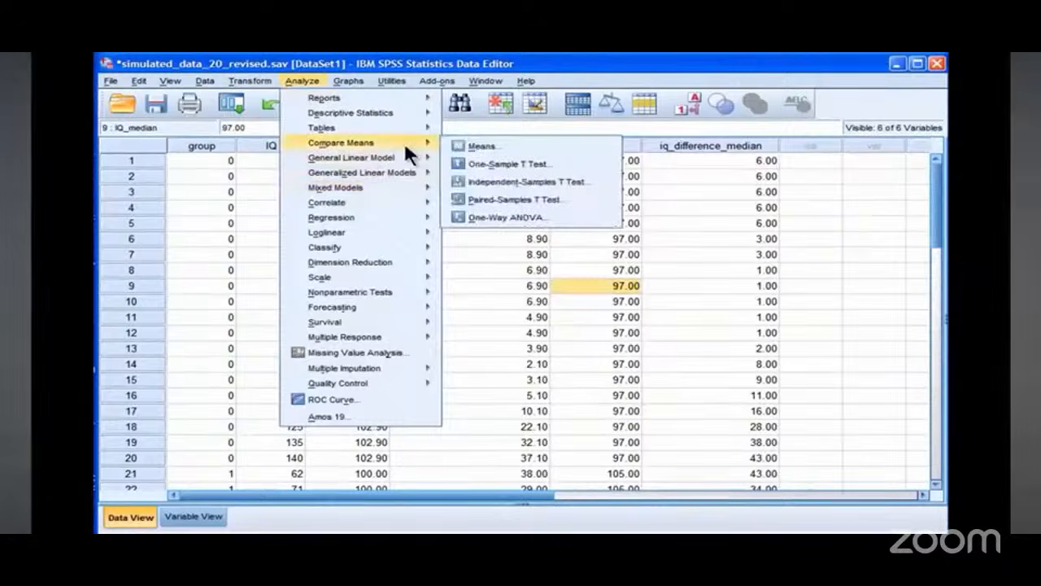
click(489, 216)
click(567, 258)
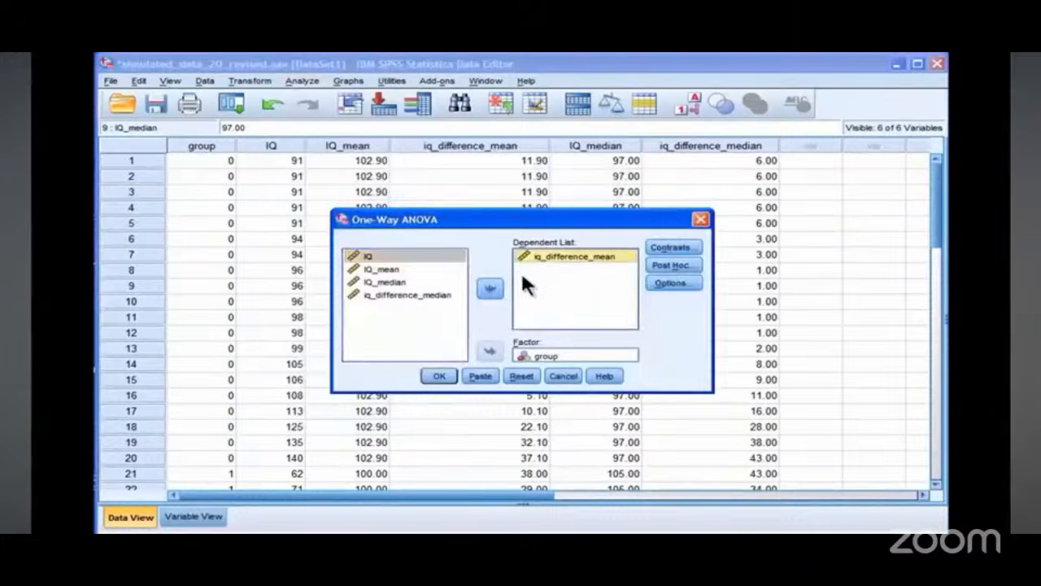
click(490, 290)
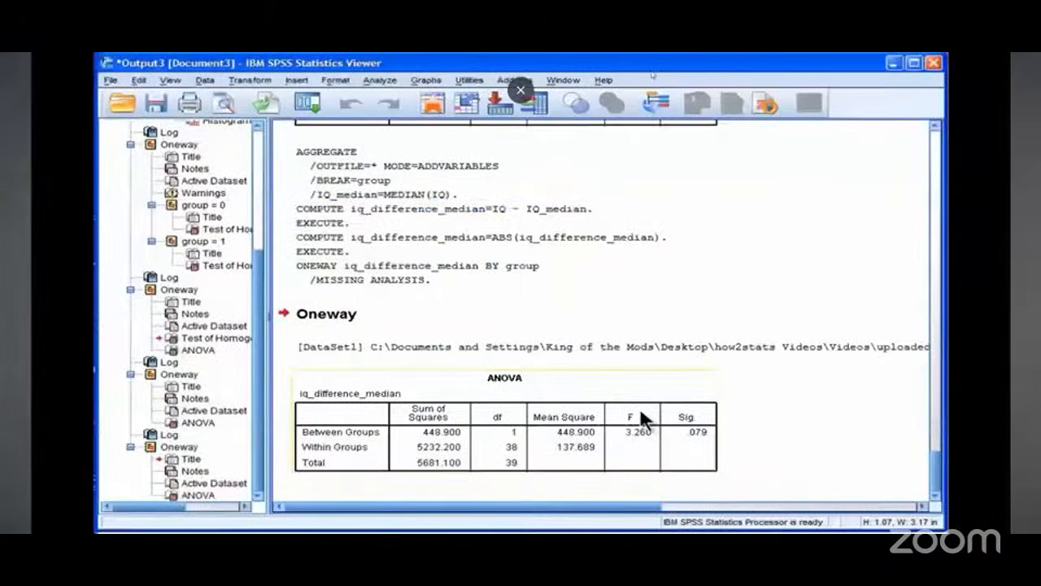
click(640, 412)
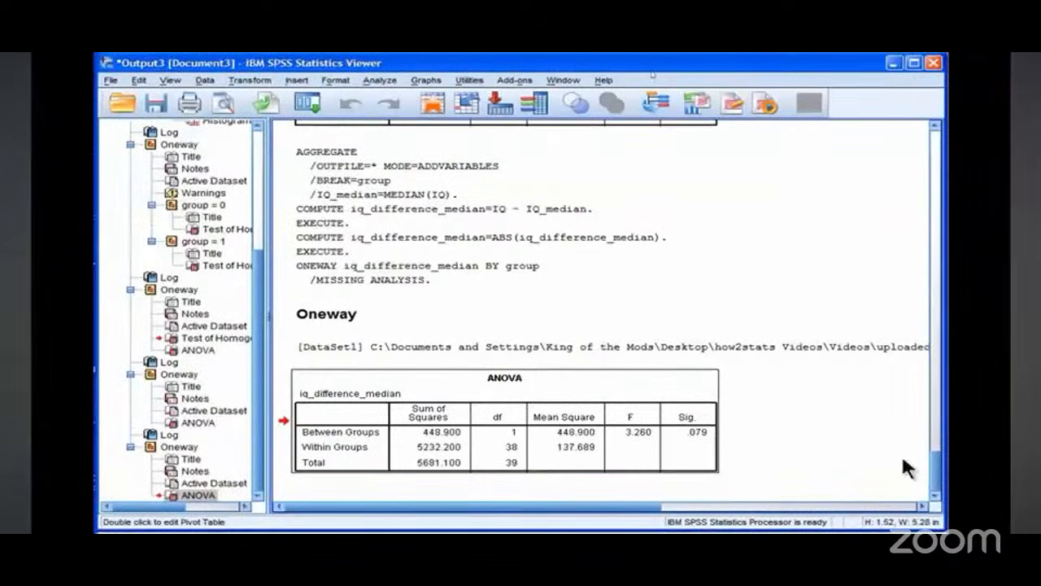
Step: Examine the IQ values down through both groups in the data grid
click(364, 521)
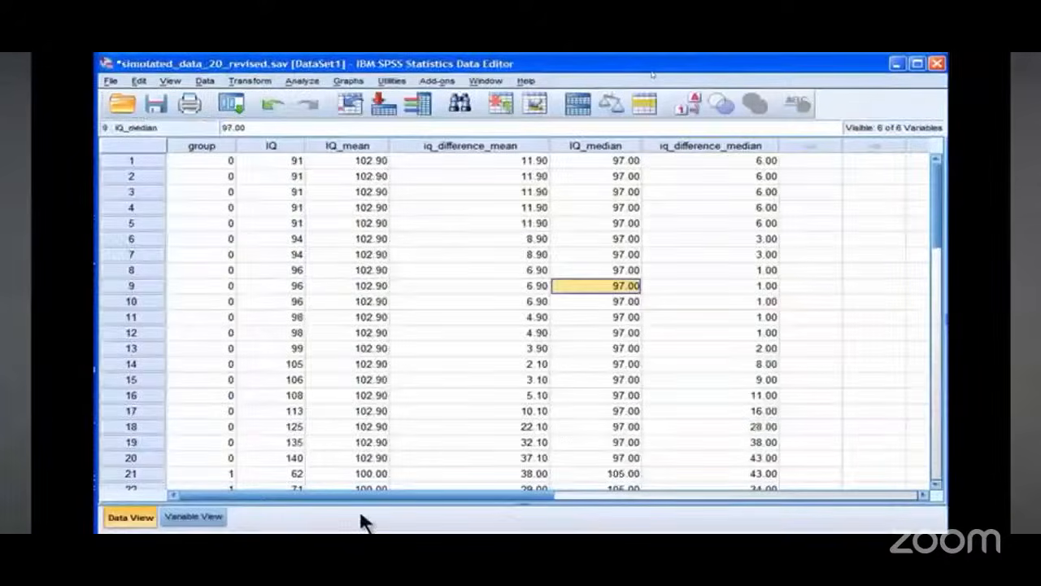
click(296, 174)
key(Down)
key(Down)
key(Down)
key(Down)
key(Down)
key(Down)
key(Down)
key(Down)
key(Down)
key(Down)
key(Down)
key(Down)
key(Down)
key(Down)
key(Down)
key(Down)
key(Down)
key(Down)
key(Down)
key(Down)
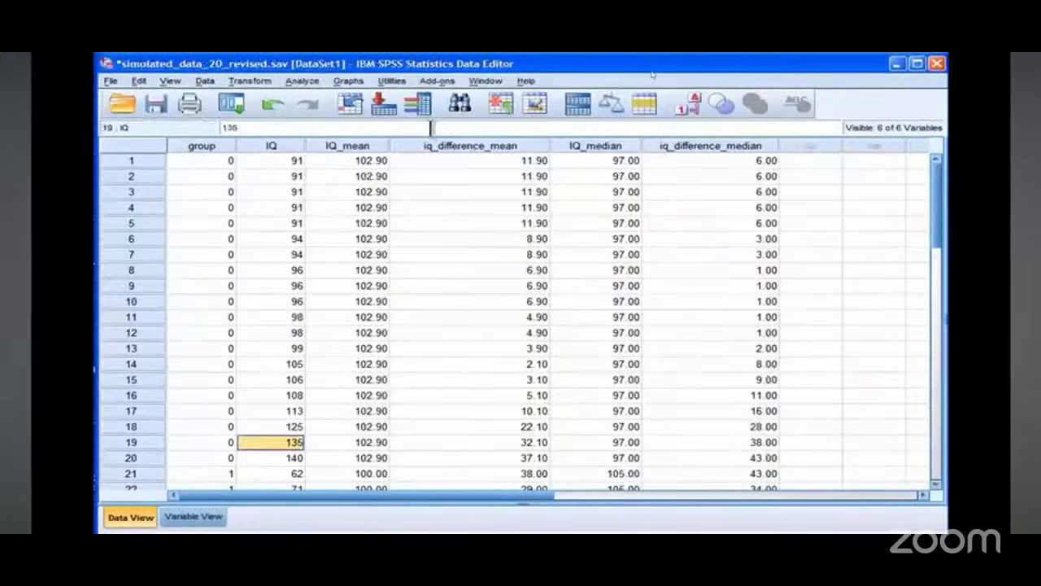
key(Down)
key(Up)
key(Up)
key(Up)
key(Up)
key(Up)
key(Up)
key(Up)
key(Up)
key(Up)
key(Up)
key(Up)
key(Up)
key(Up)
key(Up)
key(Up)
key(Up)
key(Up)
key(Up)
key(Up)
key(Up)
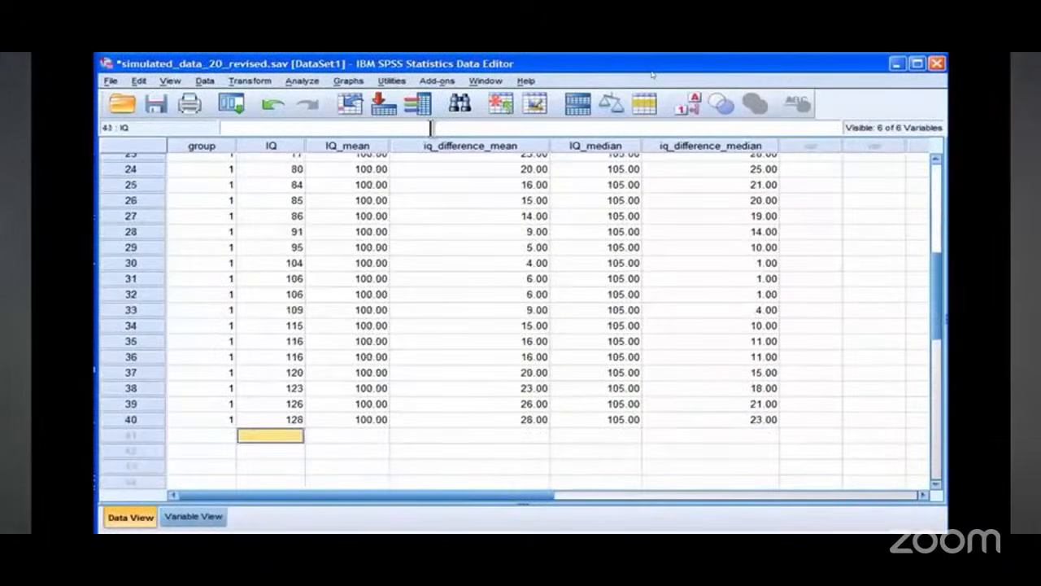
key(Up)
key(Up)
key(Up)
key(Up)
key(Up)
key(Up)
key(Up)
key(Up)
key(Up)
key(Up)
key(Up)
key(Up)
key(Up)
key(Up)
key(Up)
key(Up)
key(Up)
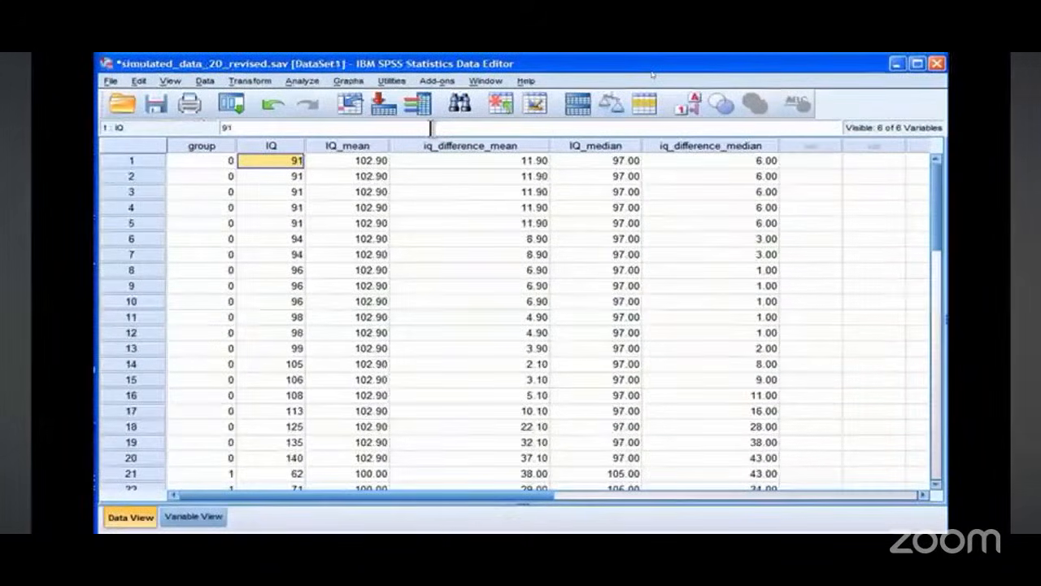
Step: Rank cases on IQ with Rank Cases, assigning rank 1 to the smallest value
click(811, 161)
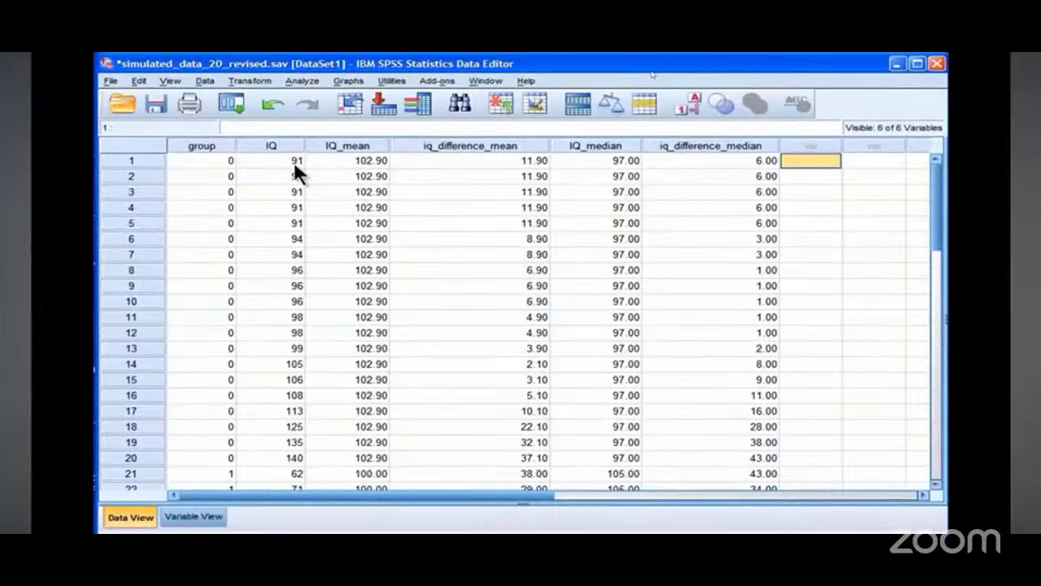
click(248, 83)
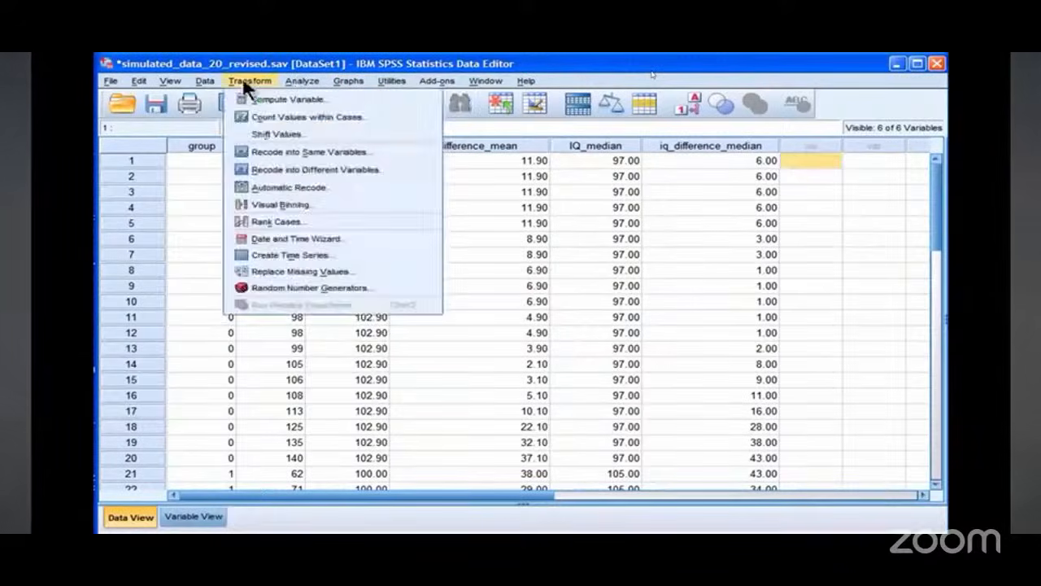
mouse_move(210, 84)
mouse_move(246, 81)
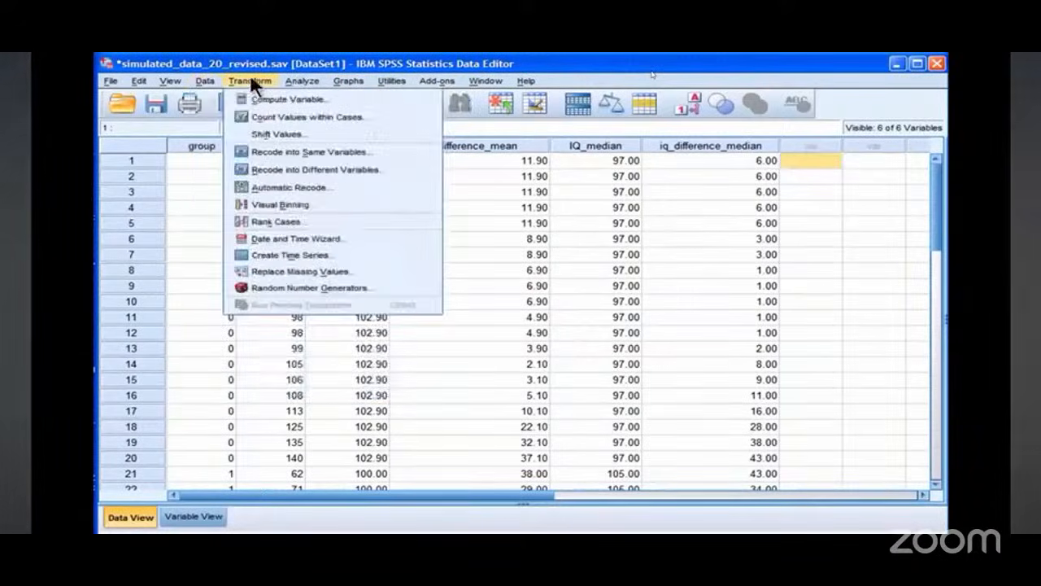
click(271, 222)
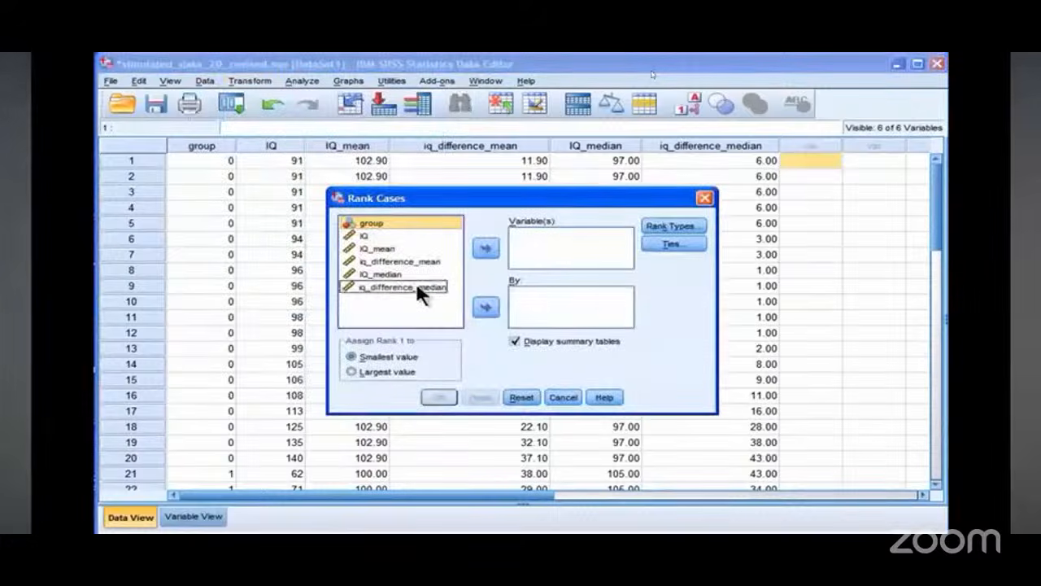
click(354, 235)
click(488, 248)
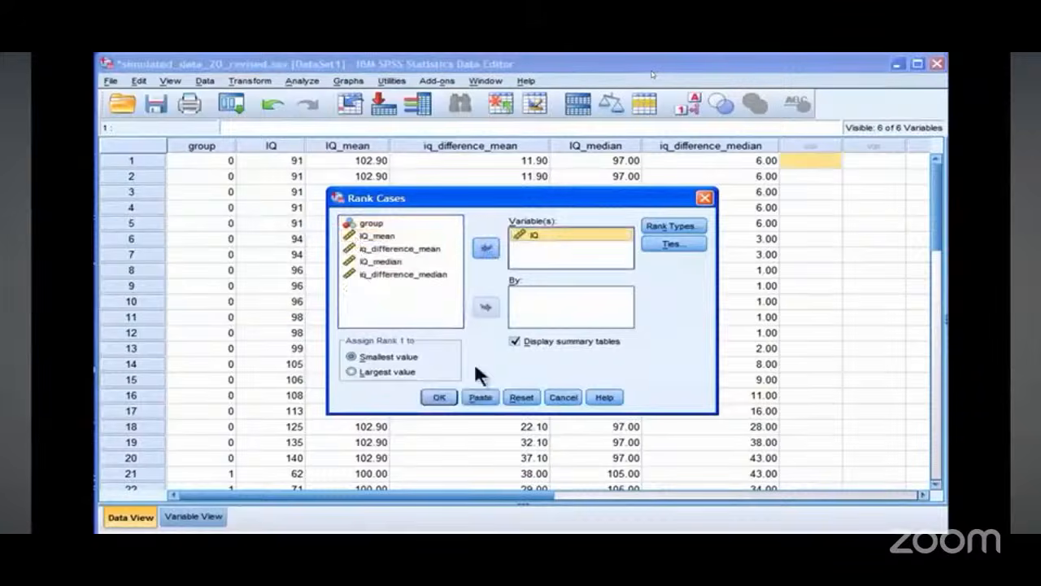
click(439, 396)
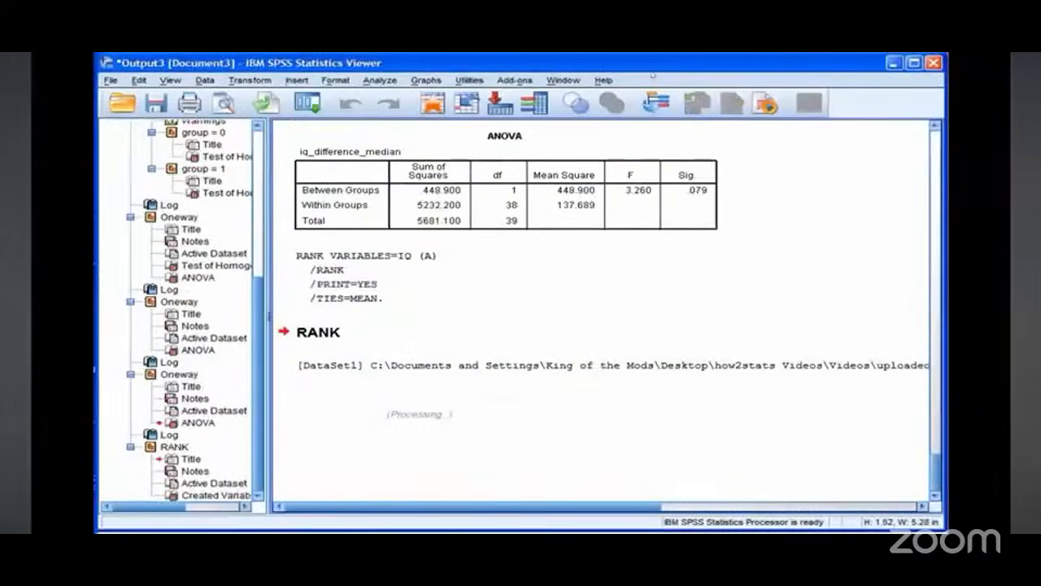
key(alt+Tab)
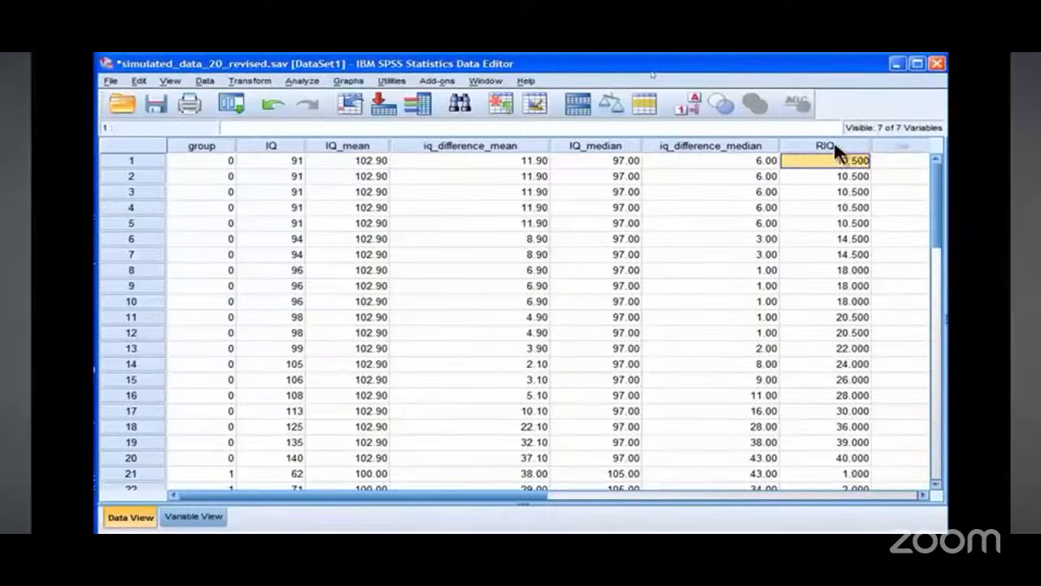
click(923, 494)
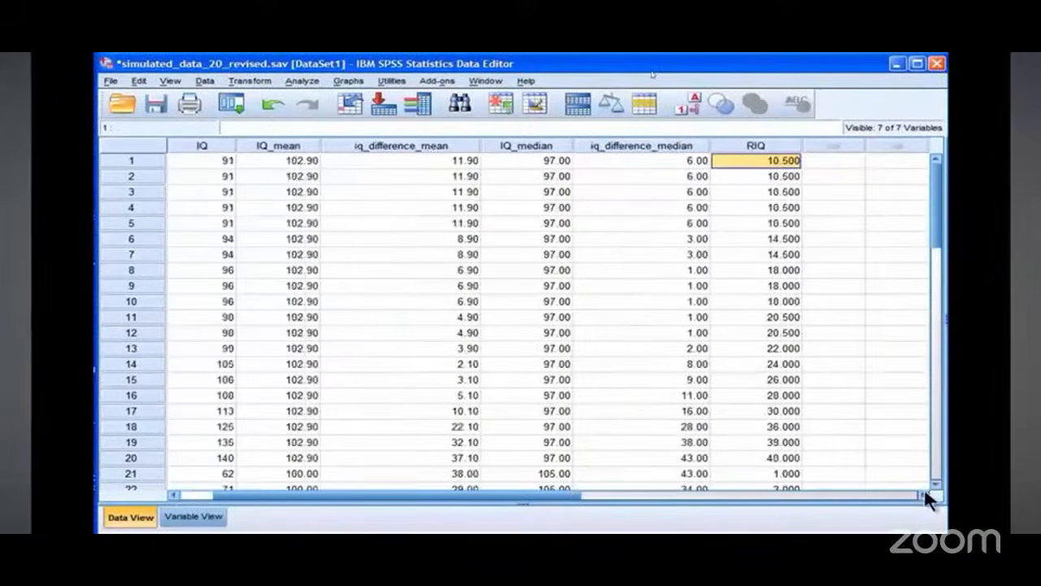
mouse_move(934, 182)
mouse_down()
mouse_move(935, 272)
mouse_move(935, 189)
mouse_up()
drag(543, 494, 484, 498)
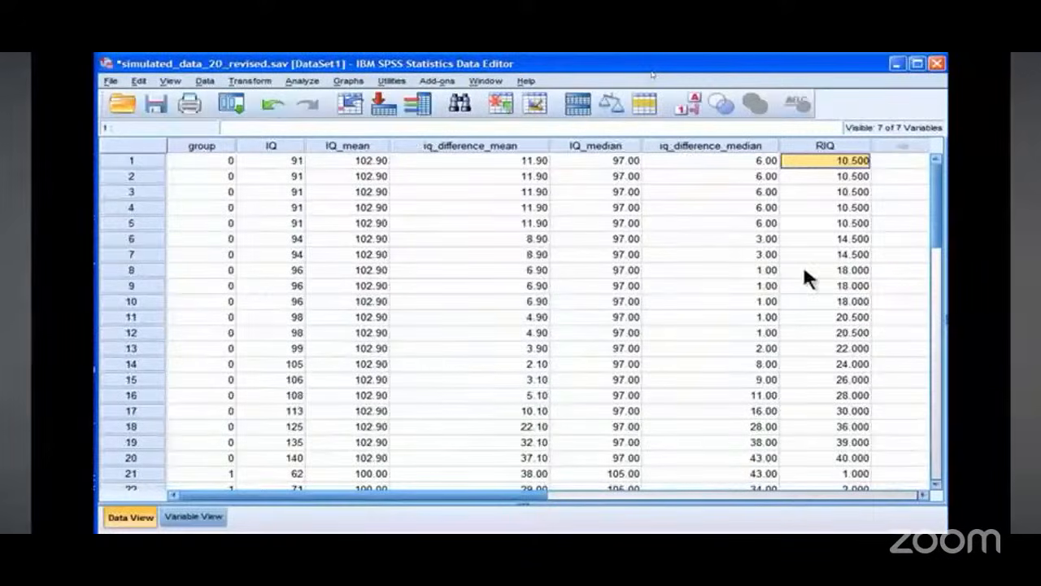
click(248, 82)
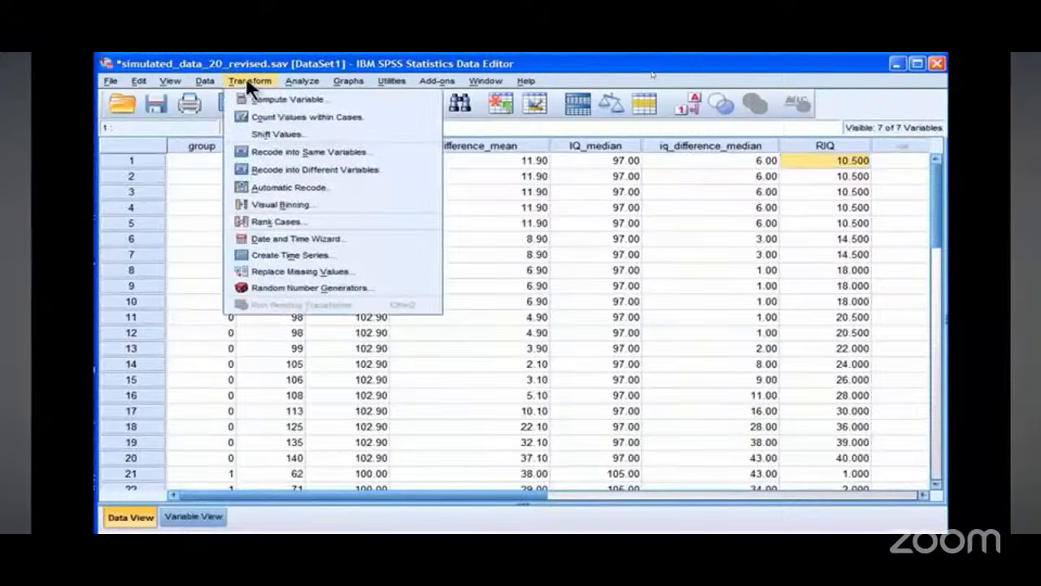
click(245, 80)
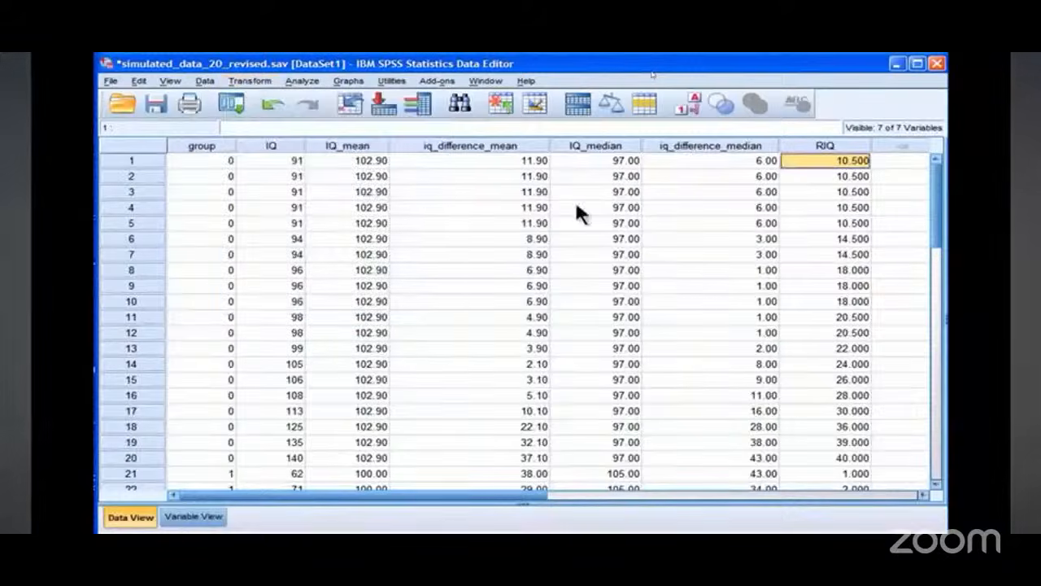
click(514, 160)
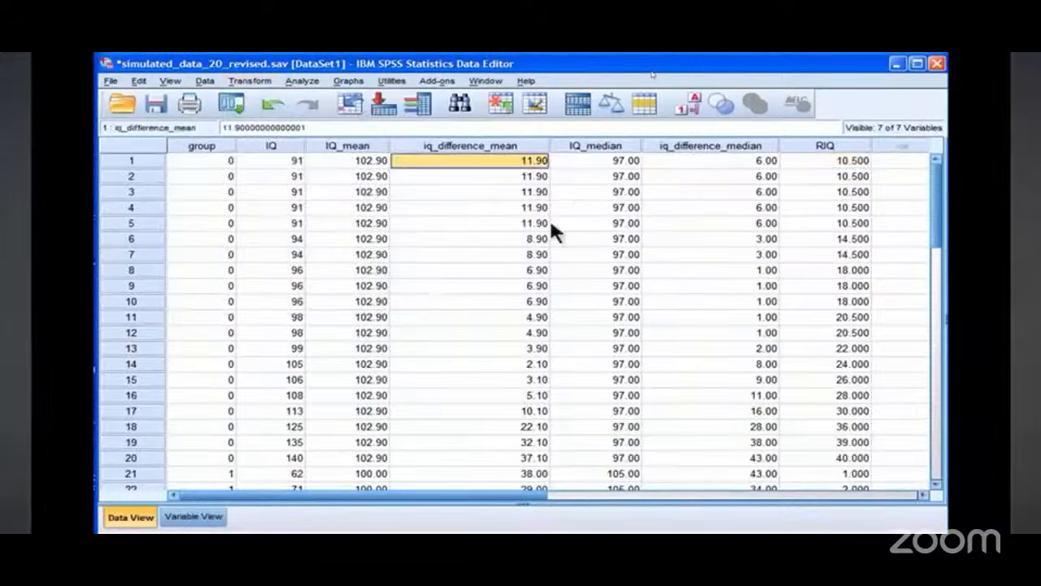
Step: Aggregate the mean of Rank of IQ by group, replacing the IQ median summary, and add it to the active dataset
click(254, 82)
mouse_move(196, 84)
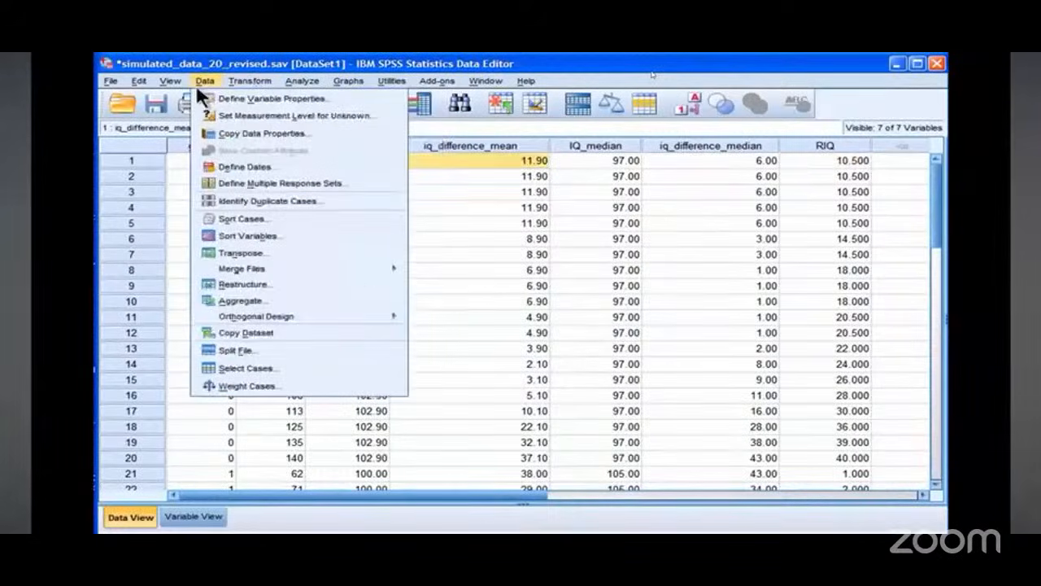
click(272, 301)
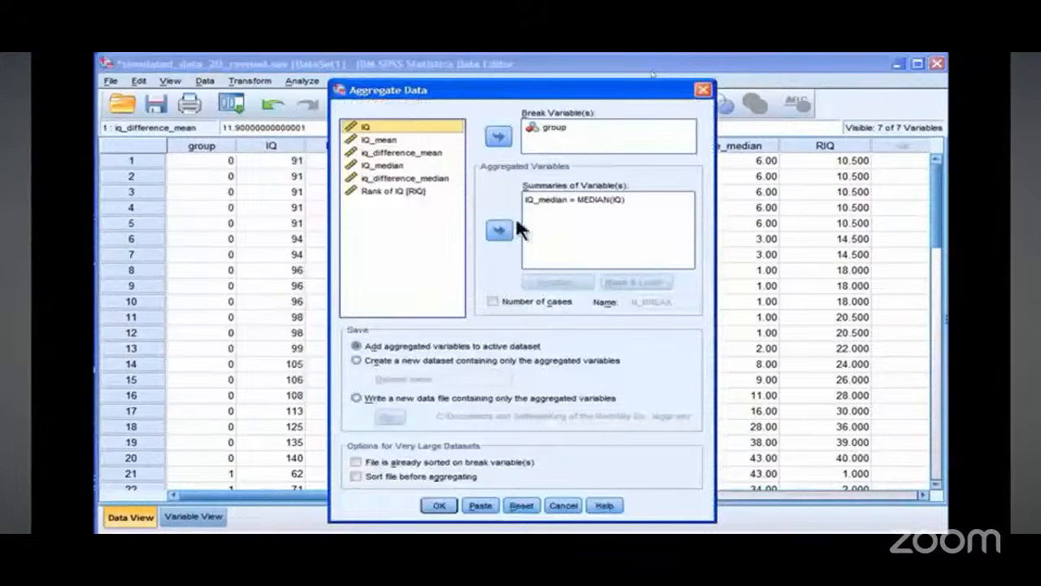
click(545, 196)
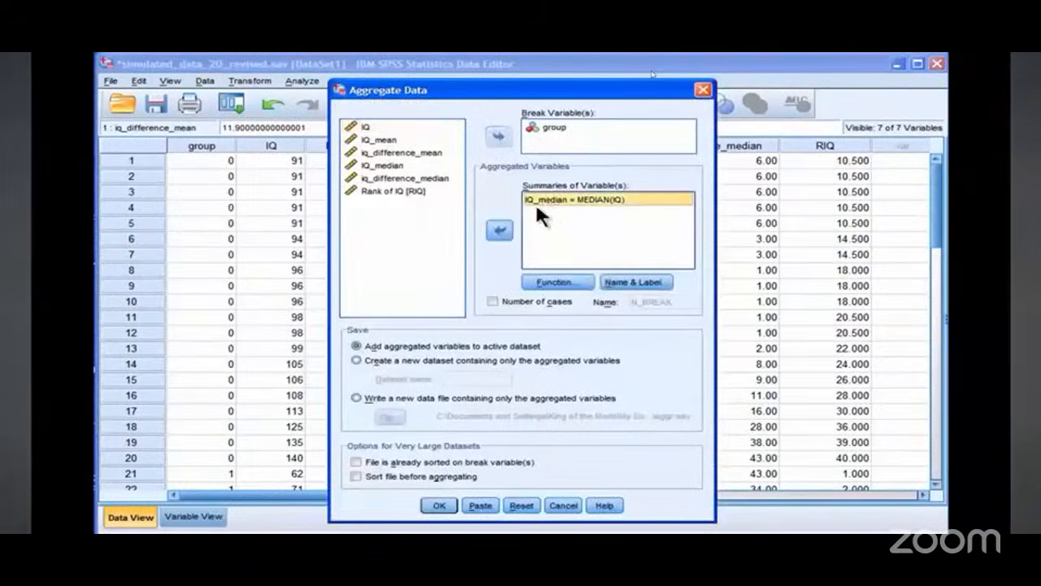
click(500, 230)
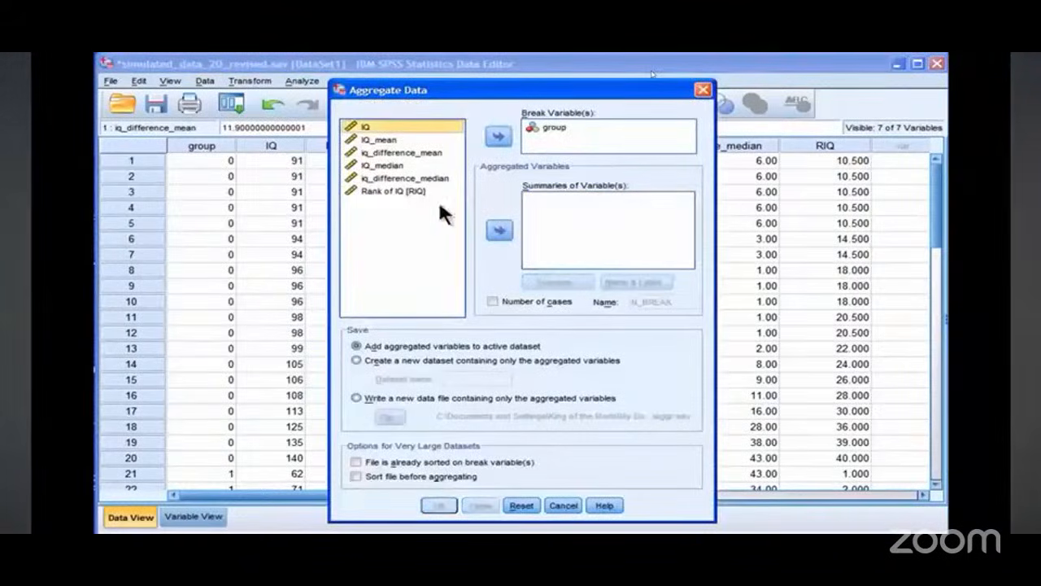
click(383, 188)
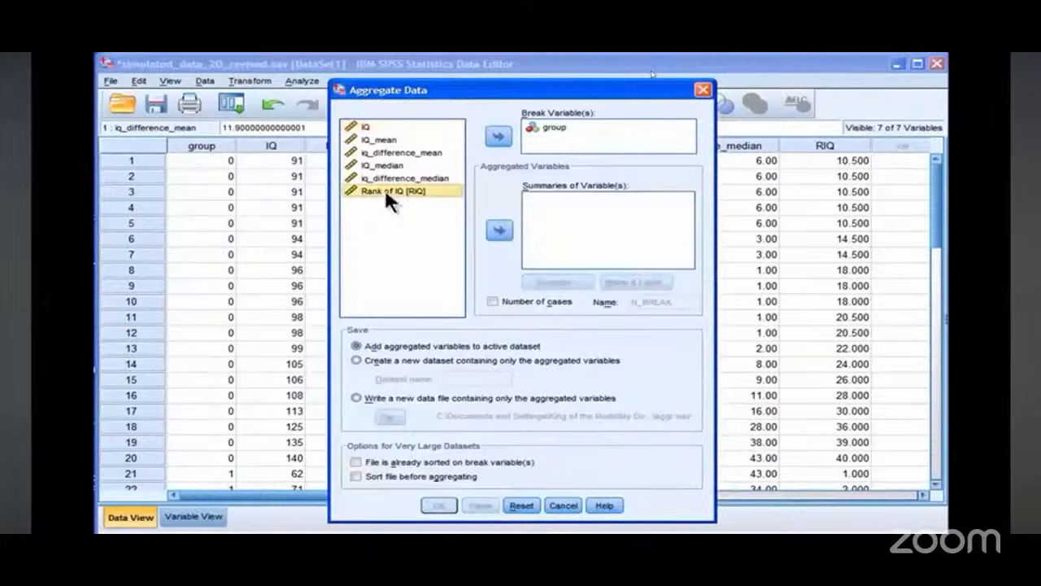
click(510, 229)
click(538, 280)
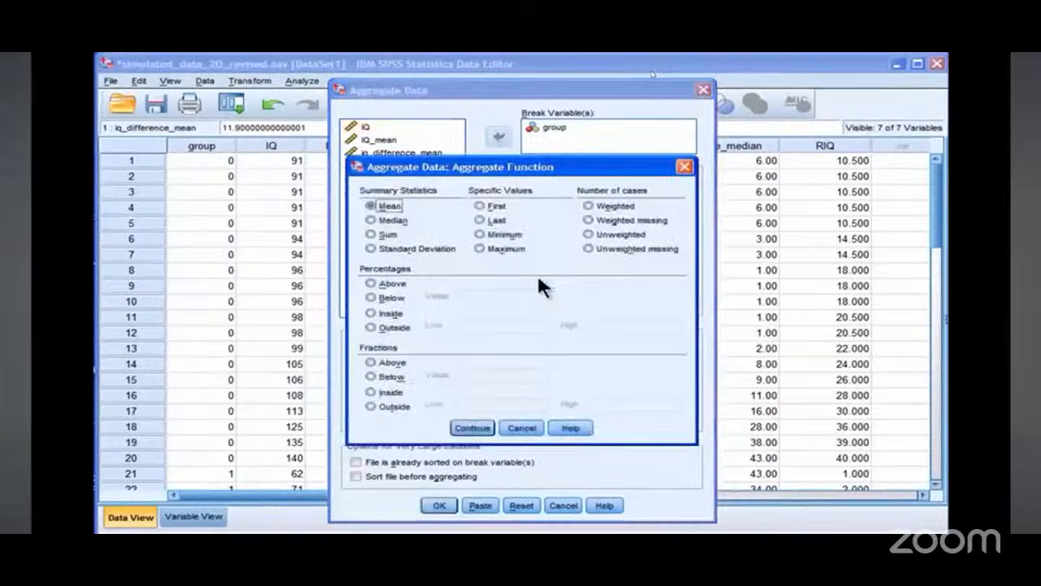
click(474, 428)
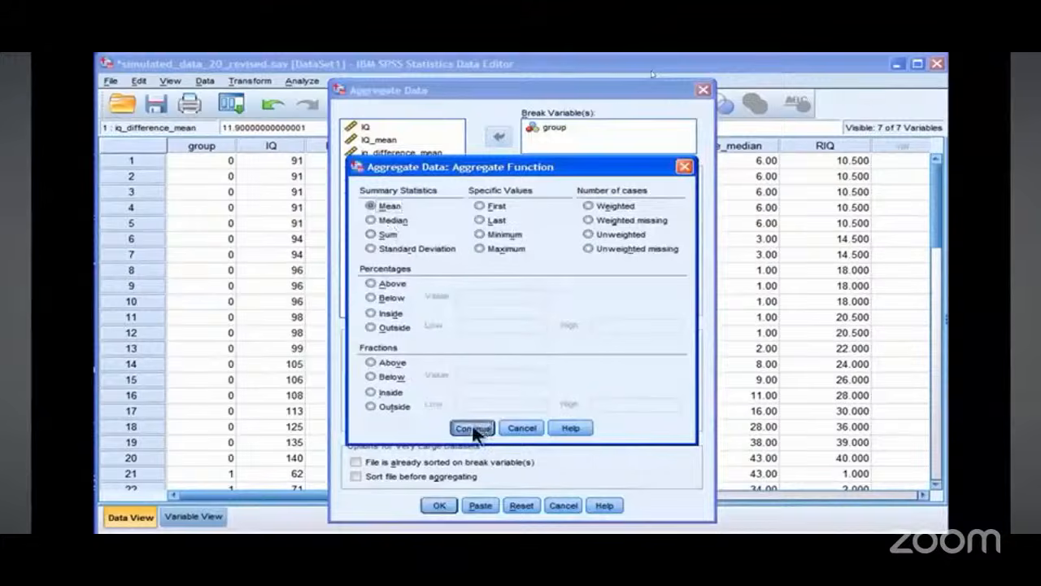
click(439, 505)
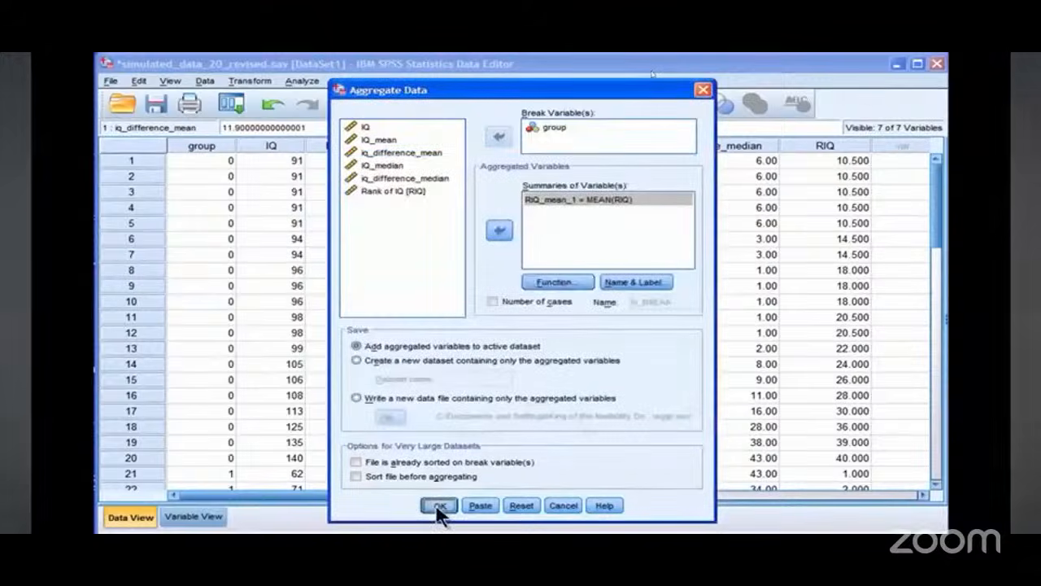
key(alt+Tab)
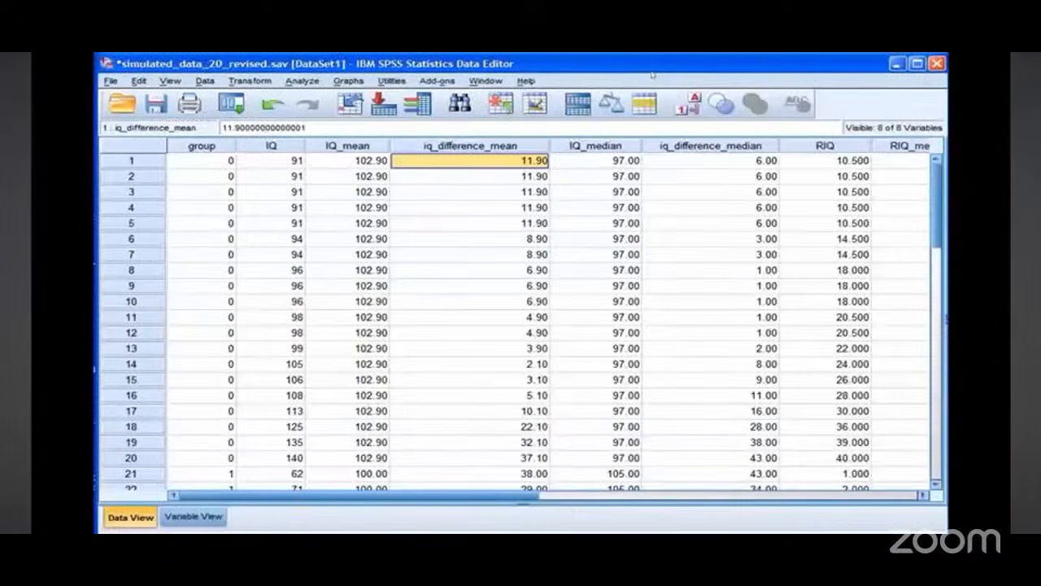
Step: Examine the RIQ and RIQ_mean_1 values down through both groups in the data grid
click(922, 494)
click(923, 494)
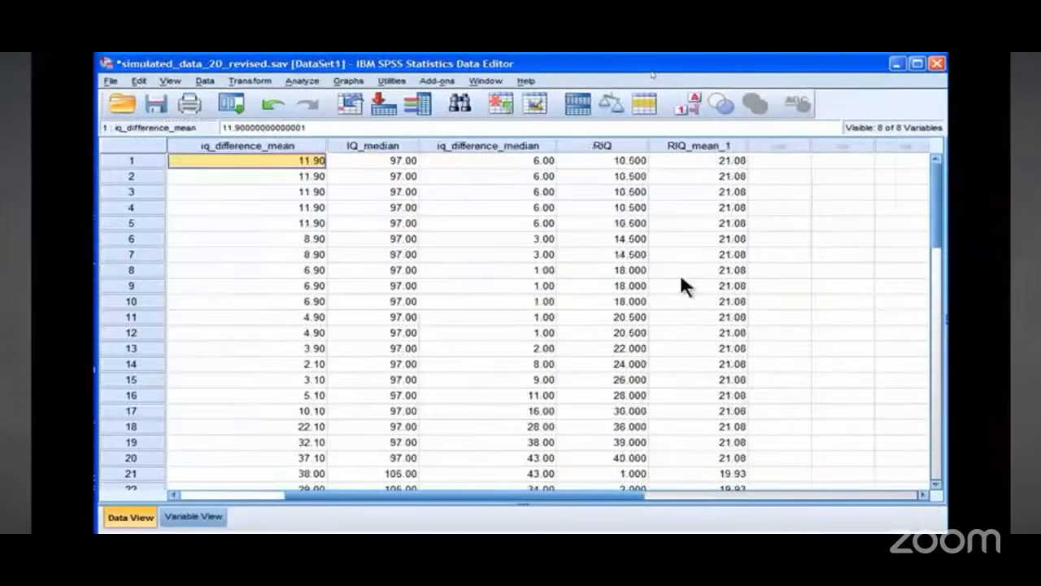
click(603, 146)
click(683, 146)
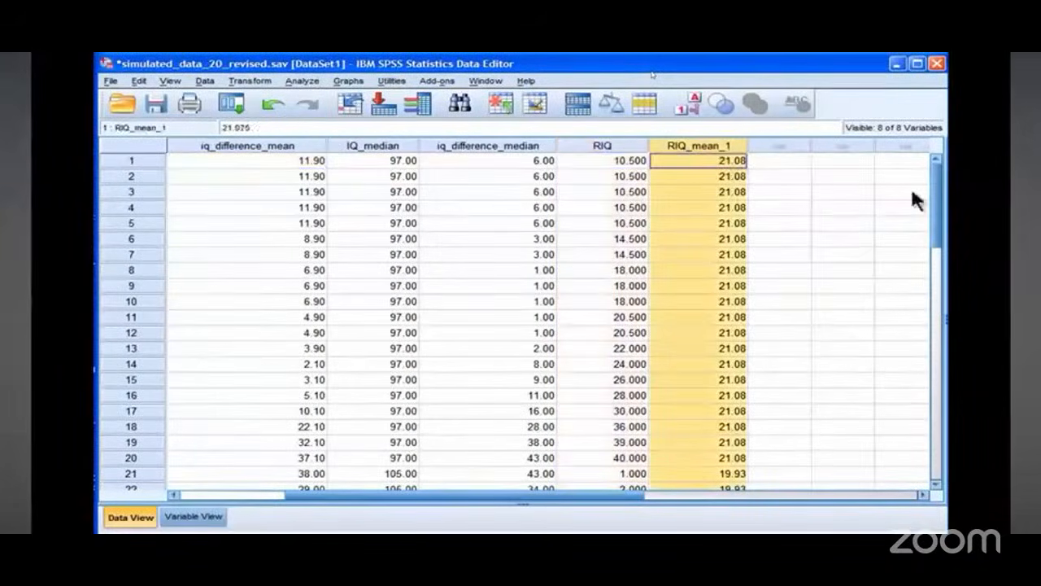
drag(936, 190, 933, 243)
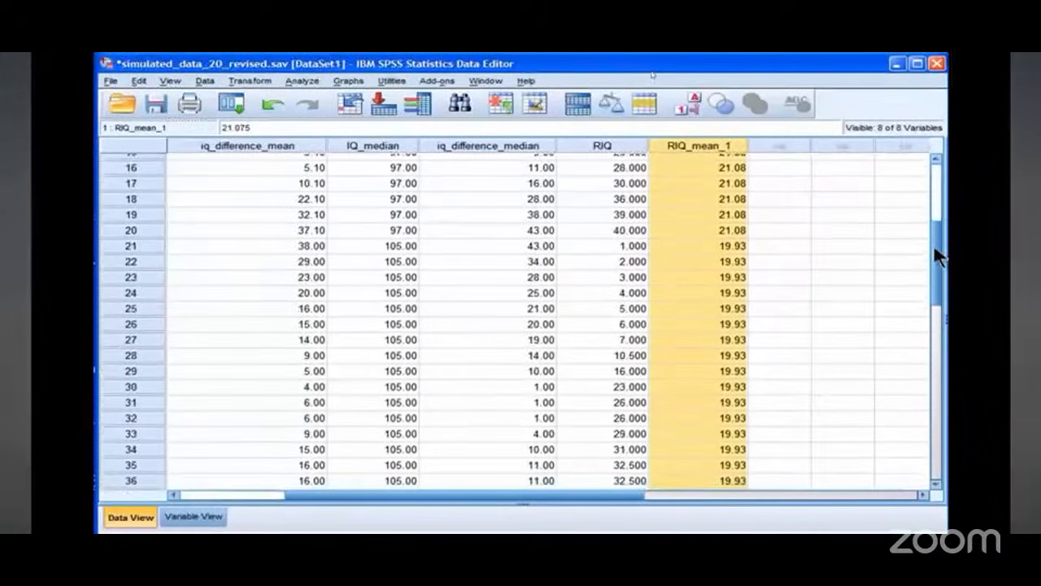
click(768, 172)
click(728, 184)
key(Down)
key(Down)
key(Down)
key(Down)
key(Down)
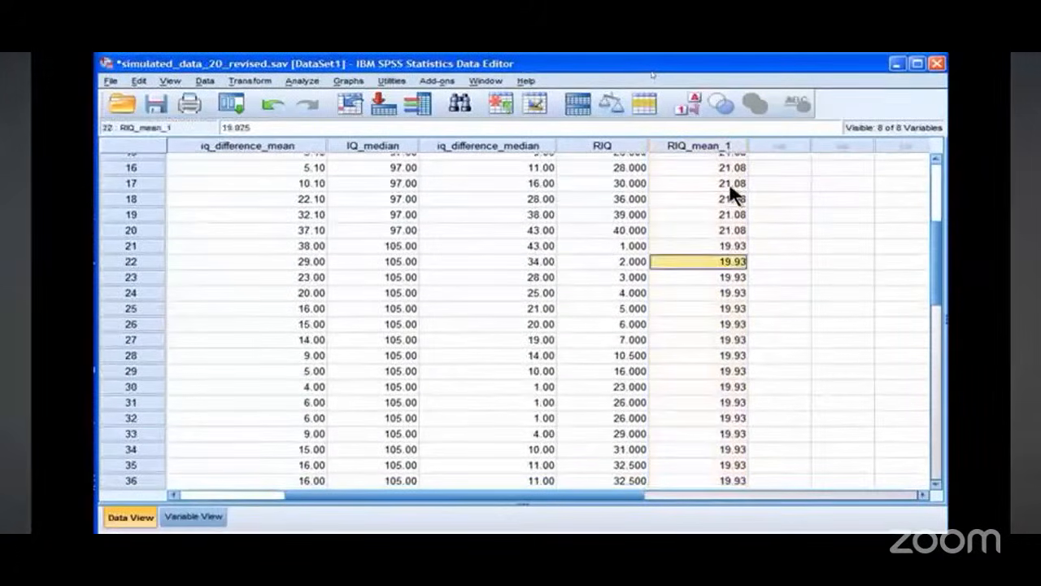
key(Down)
key(Down)
key(Down)
key(Down)
key(Down)
key(Down)
key(Down)
key(Up)
key(Up)
key(Up)
key(Up)
key(Up)
key(Up)
key(Up)
key(Up)
key(Up)
key(Up)
key(Up)
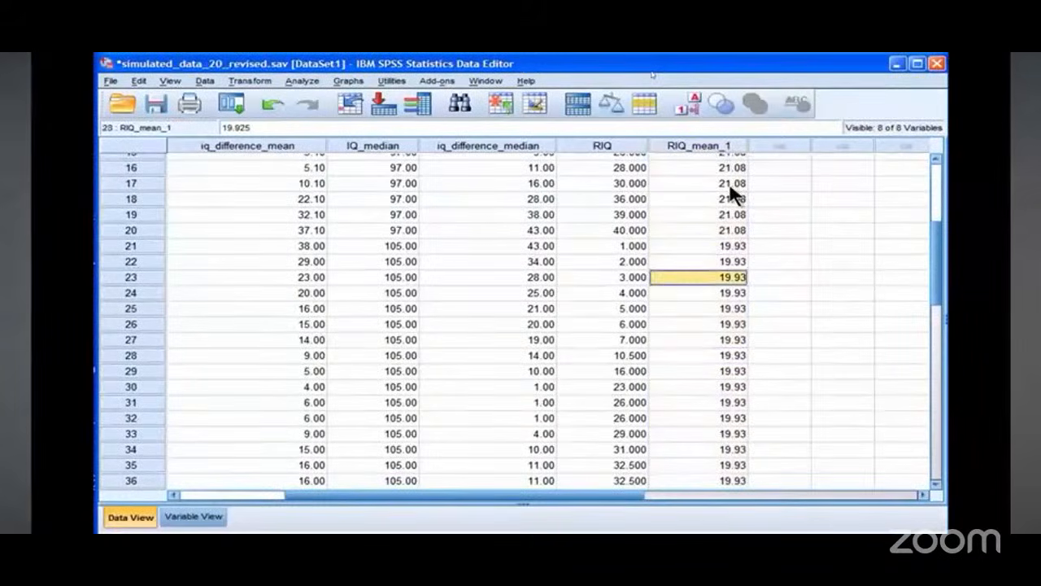
key(Down)
key(Down)
key(Down)
key(Down)
key(Down)
key(Down)
key(Down)
key(Down)
key(Down)
key(Down)
key(Down)
key(Down)
key(Down)
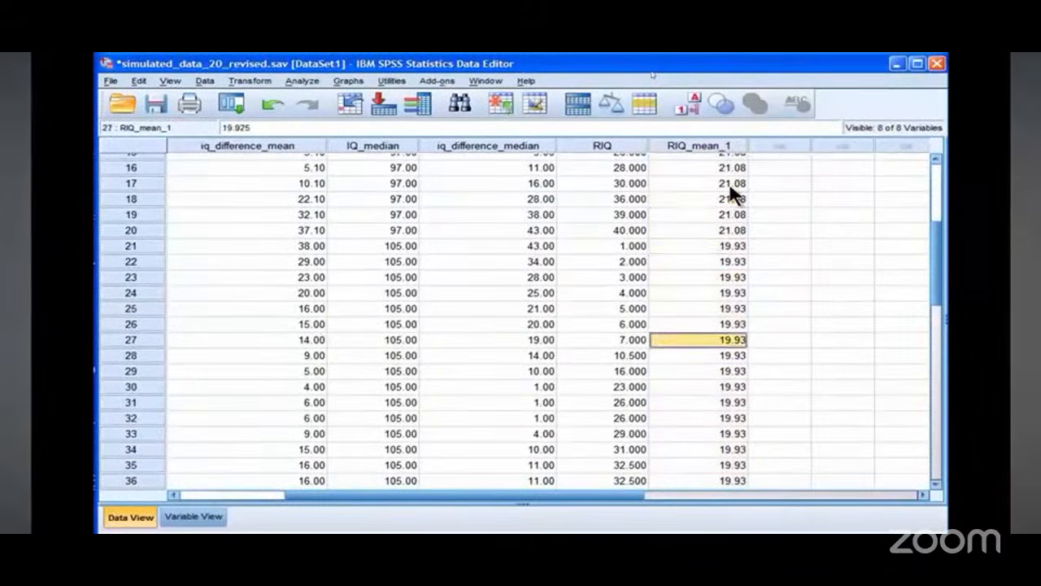
key(Down)
key(Down)
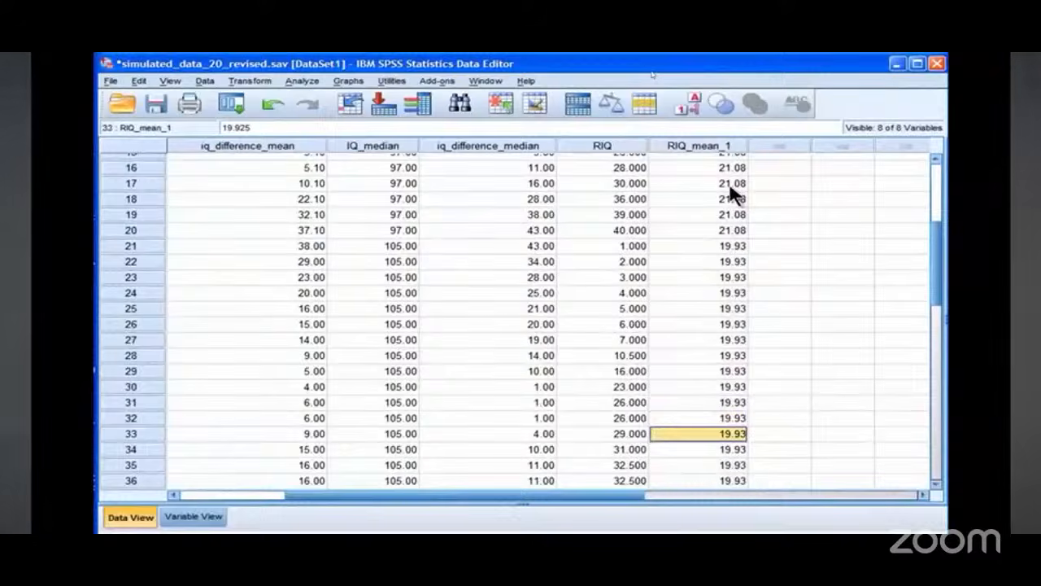
click(704, 151)
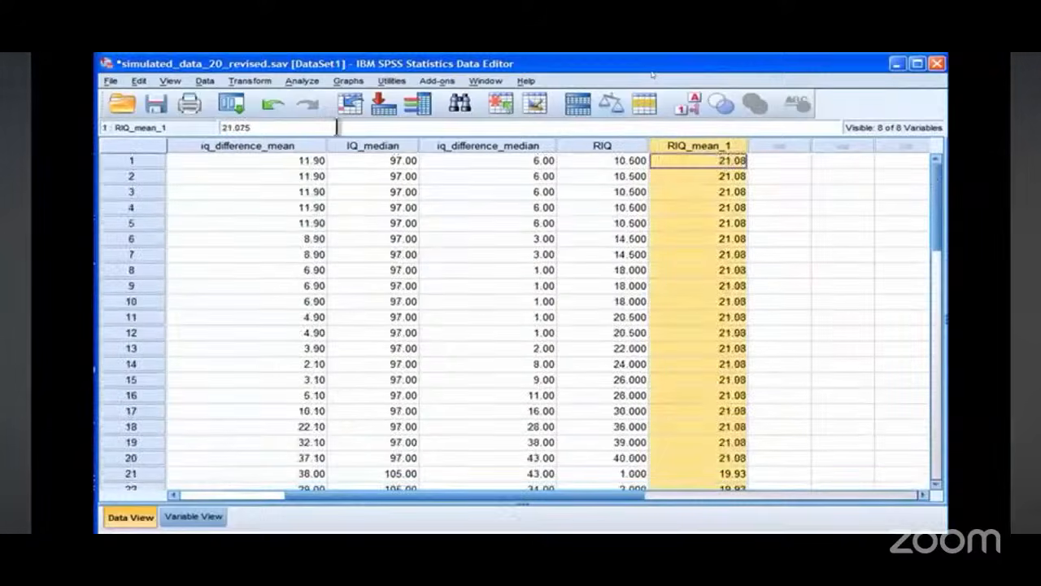
click(301, 81)
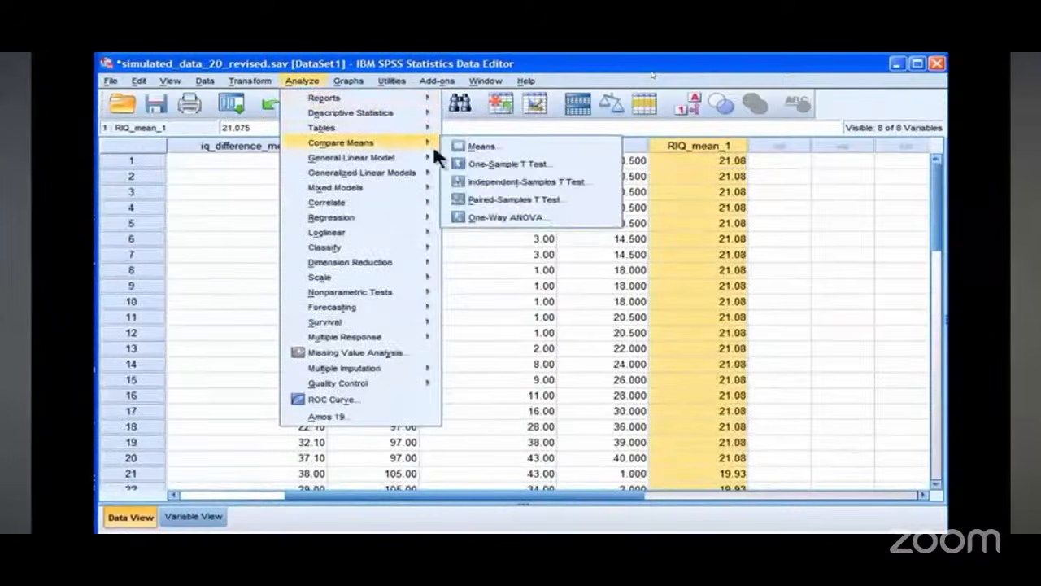
mouse_move(413, 155)
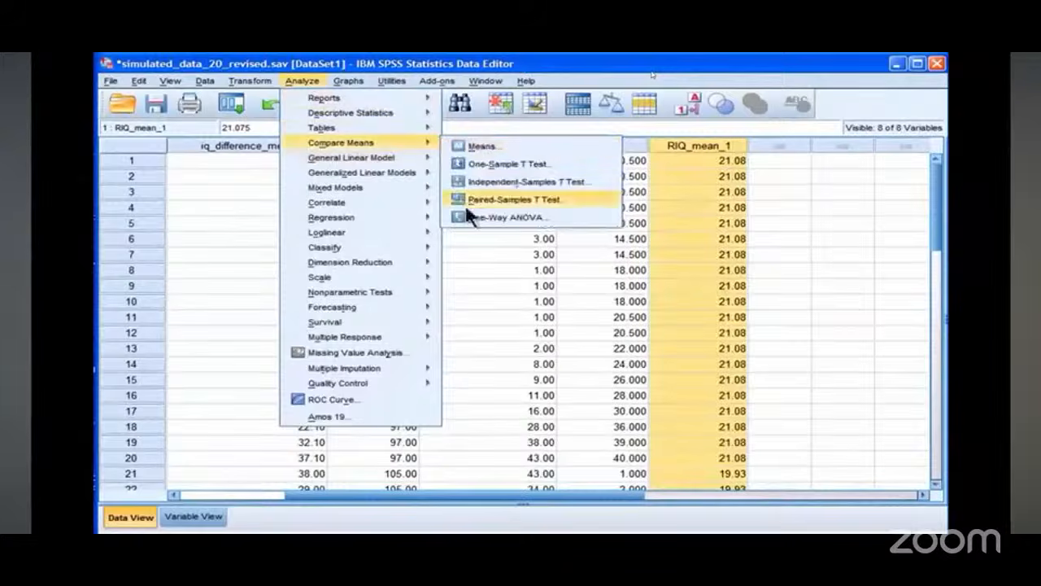
click(504, 217)
click(492, 290)
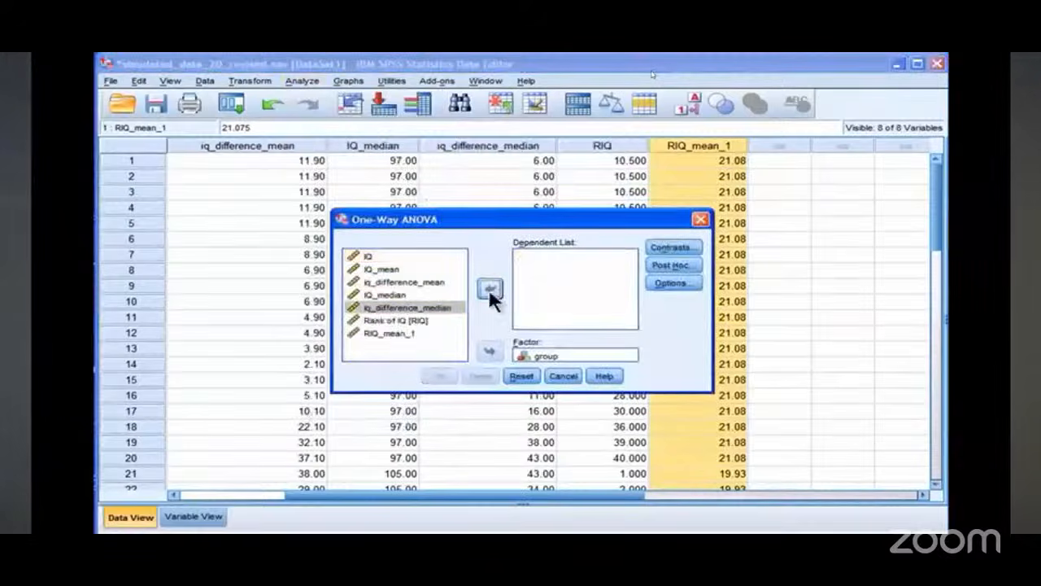
click(422, 331)
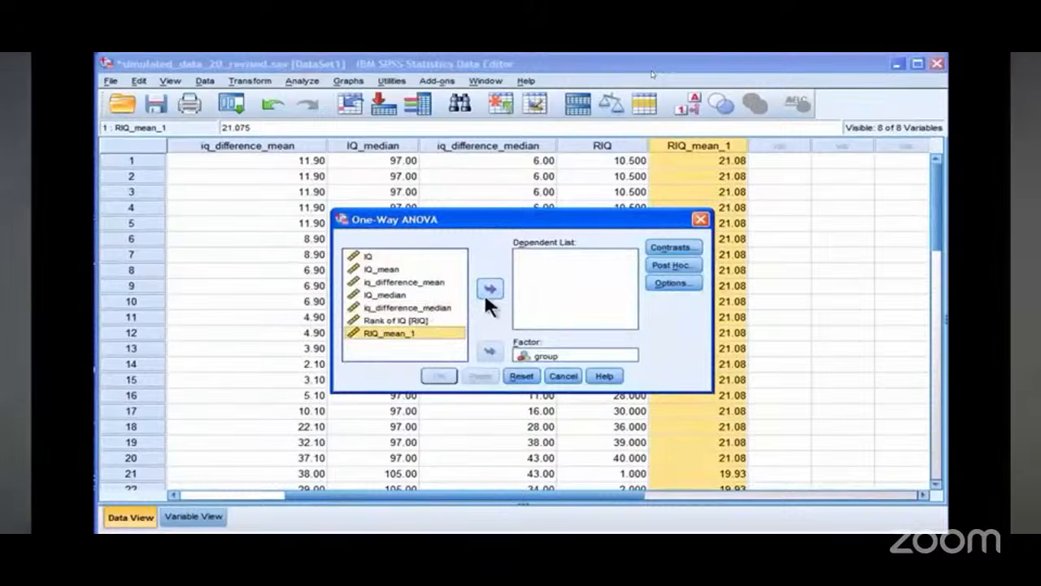
click(699, 219)
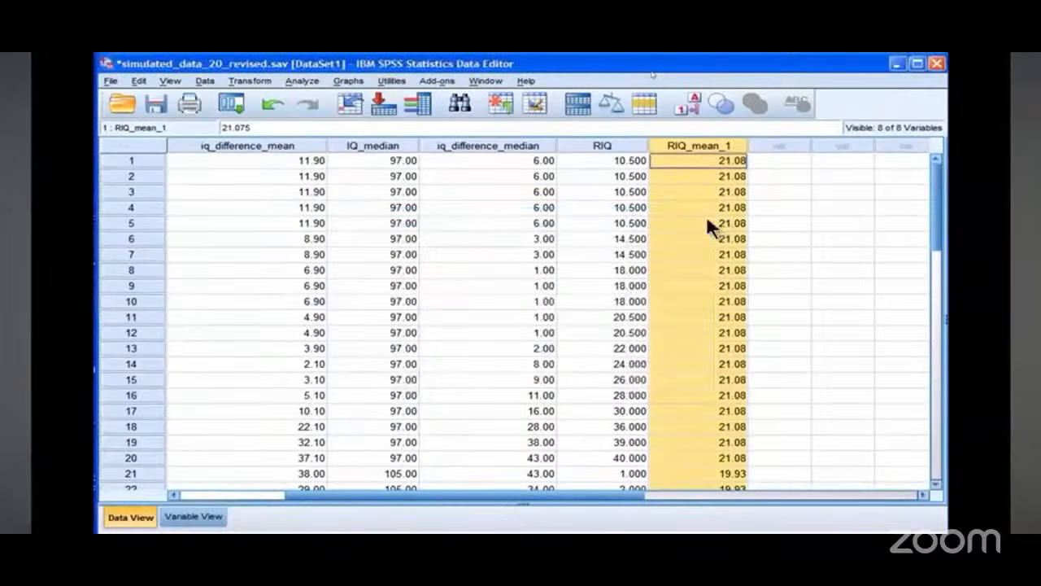
Step: Compute a new variable iq_difference_rank as RIQ - RIQ_mean_1
click(601, 145)
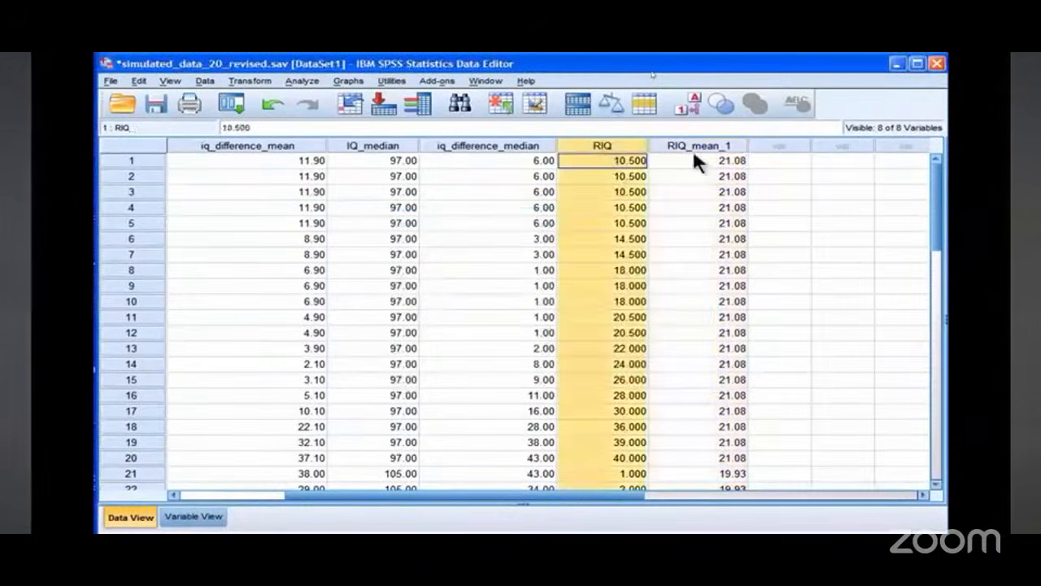
click(587, 160)
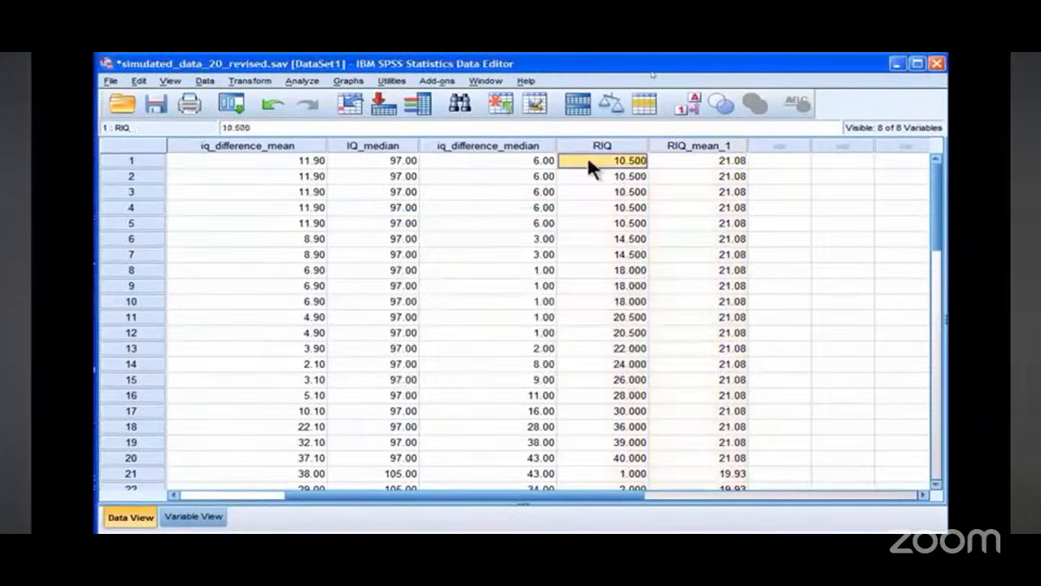
click(247, 81)
click(254, 99)
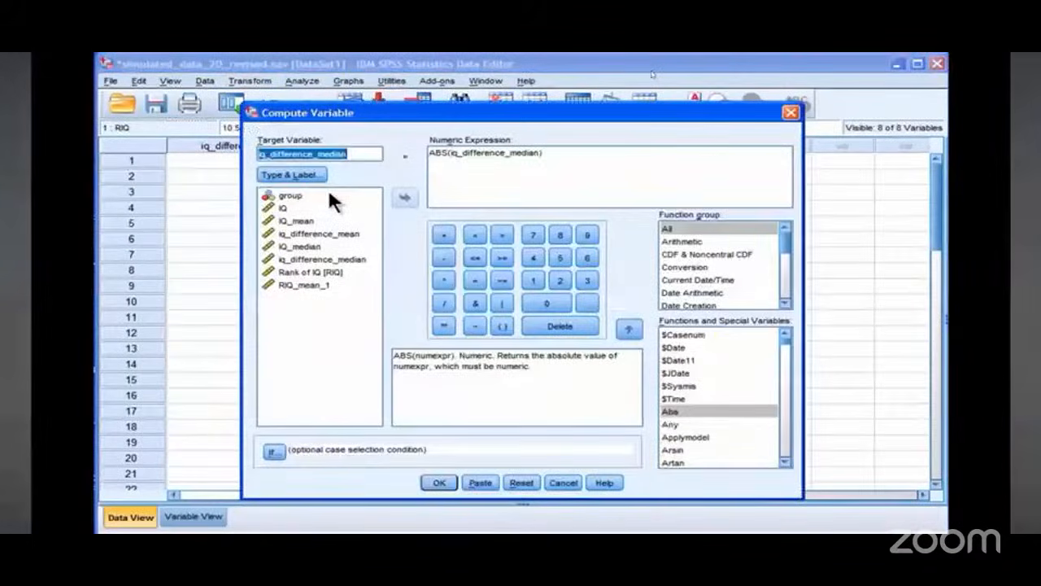
key(BackSpace)
key(BackSpace)
key(BackSpace)
key(BackSpace)
key(BackSpace)
key(BackSpace)
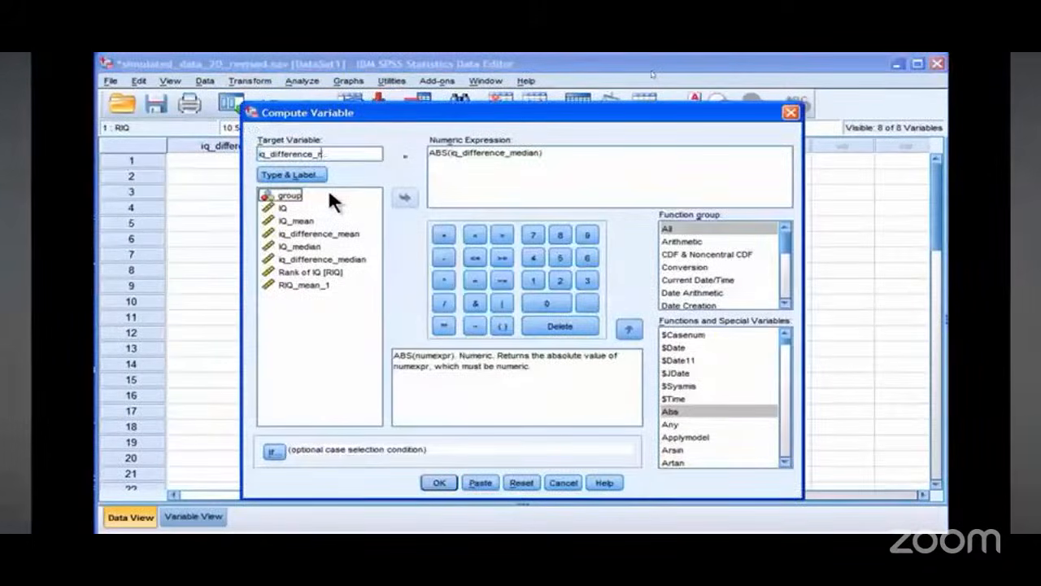
text(rank)
key(Tab)
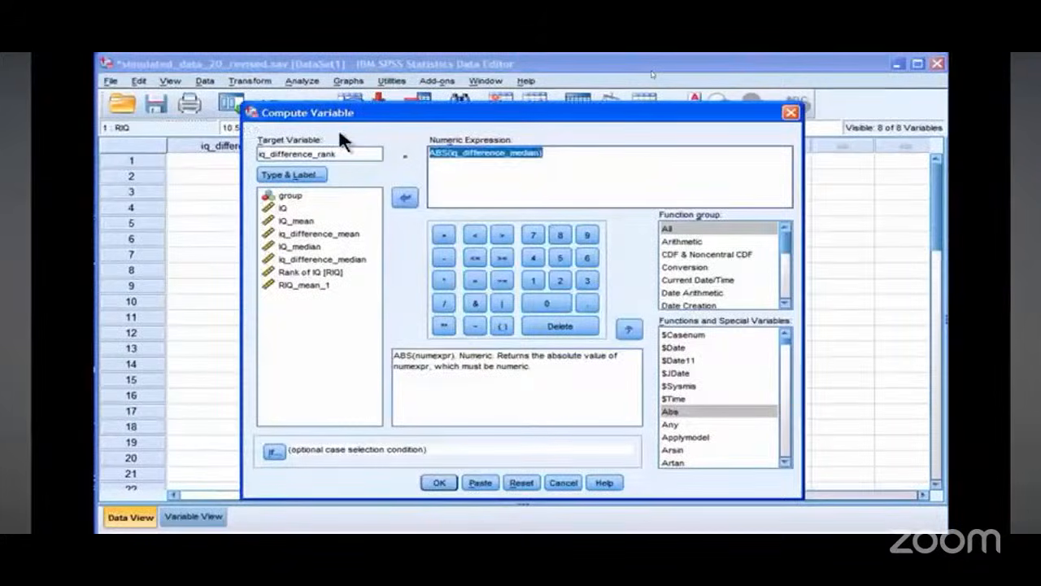
key(Delete)
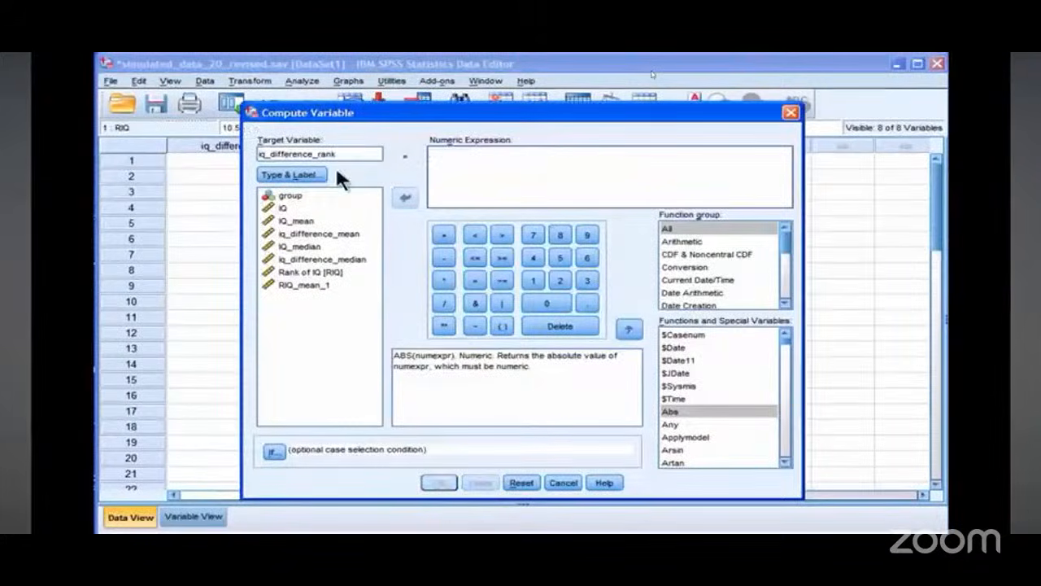
click(295, 276)
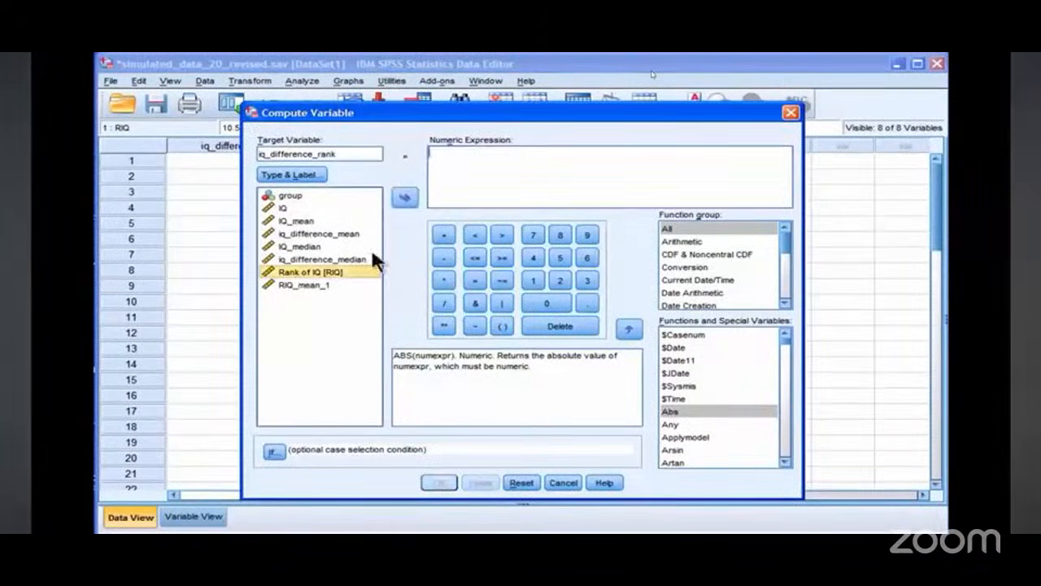
click(405, 201)
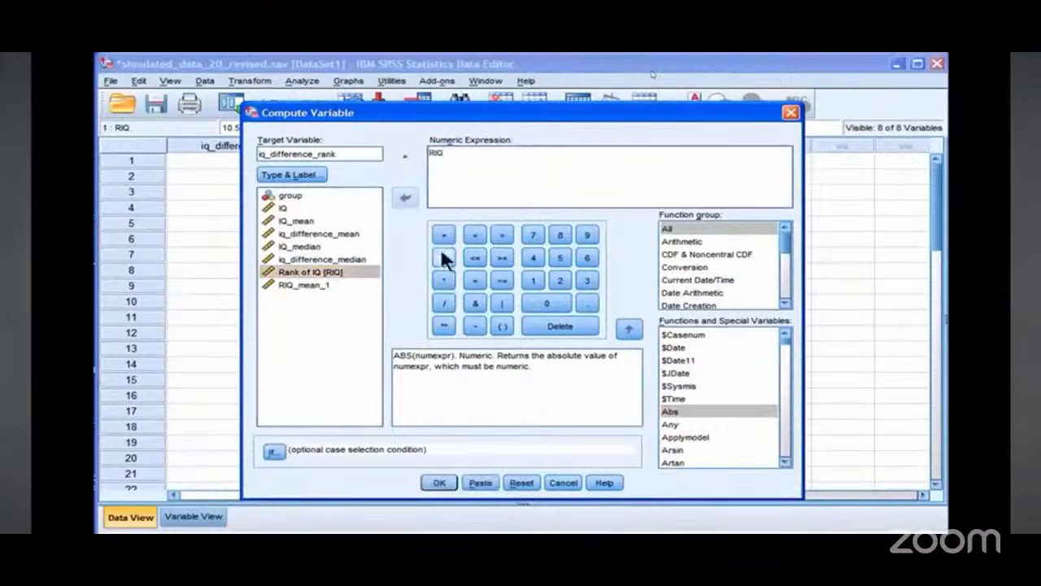
click(445, 257)
click(318, 289)
click(405, 201)
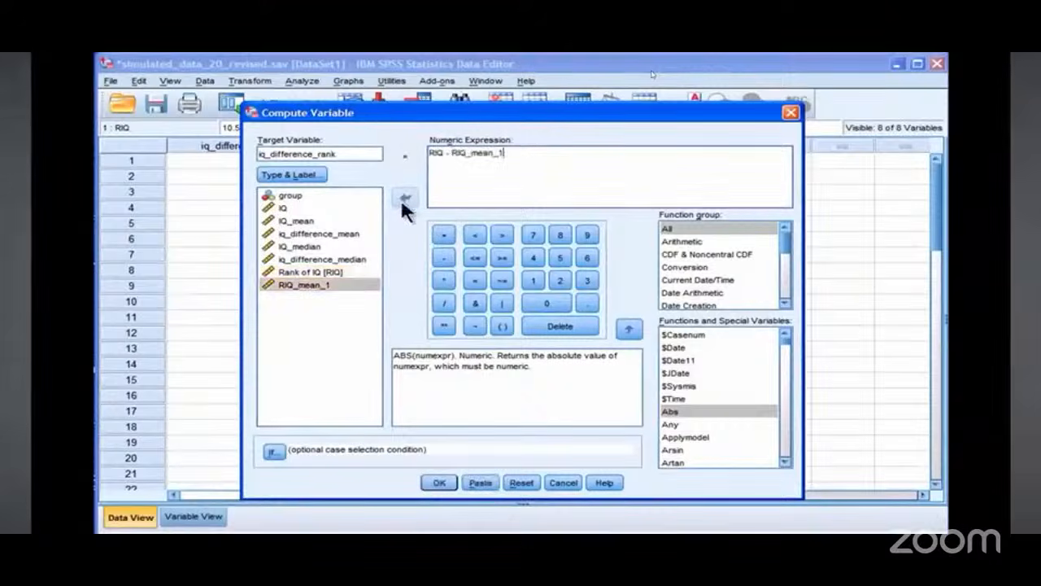
click(437, 483)
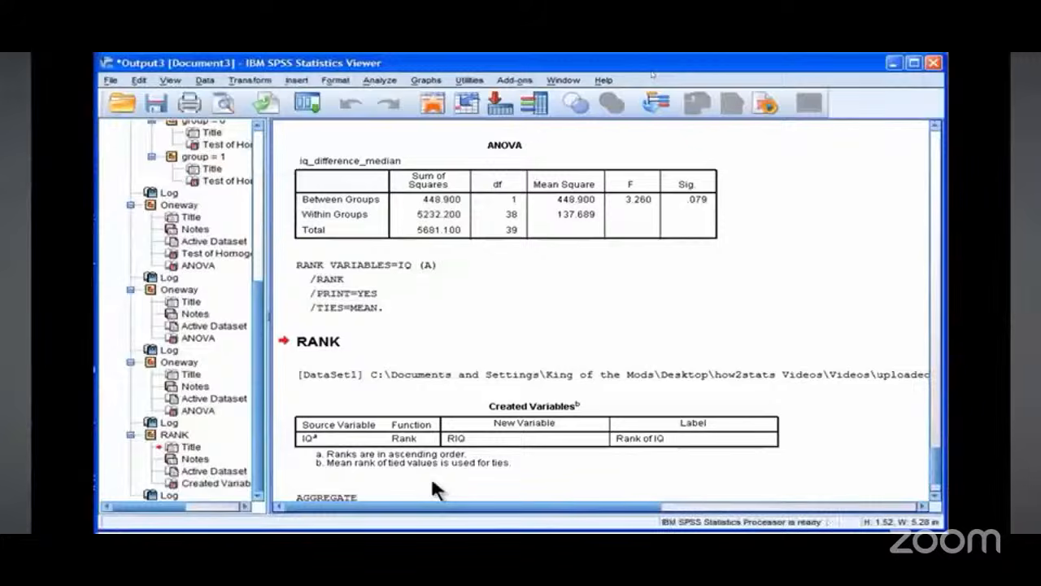
Step: Overwrite iq_difference_rank with its absolute value using ABS(iq_difference_rank), confirming the change to the existing variable
key(alt+Tab)
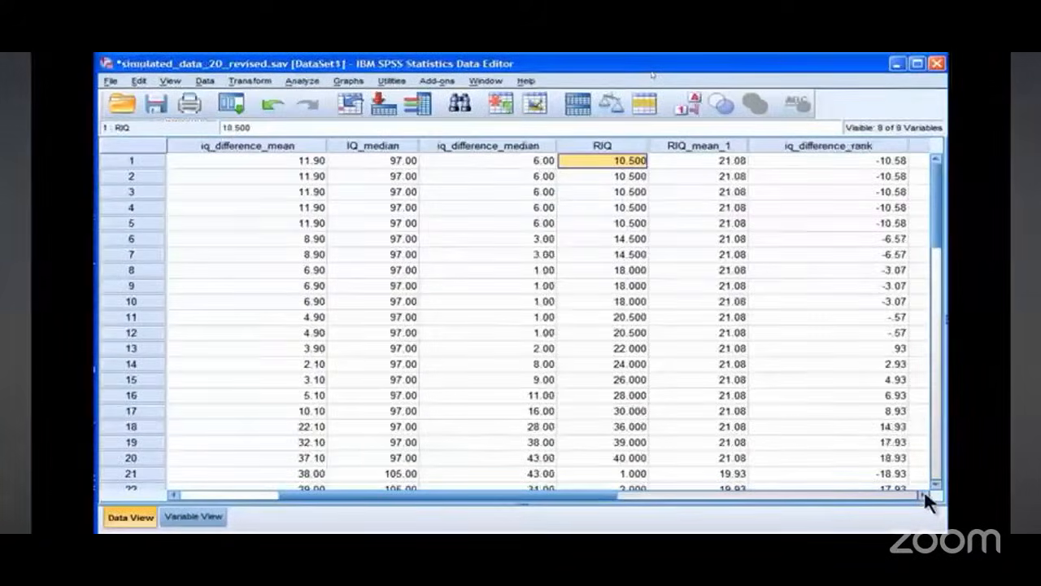
click(924, 494)
click(252, 83)
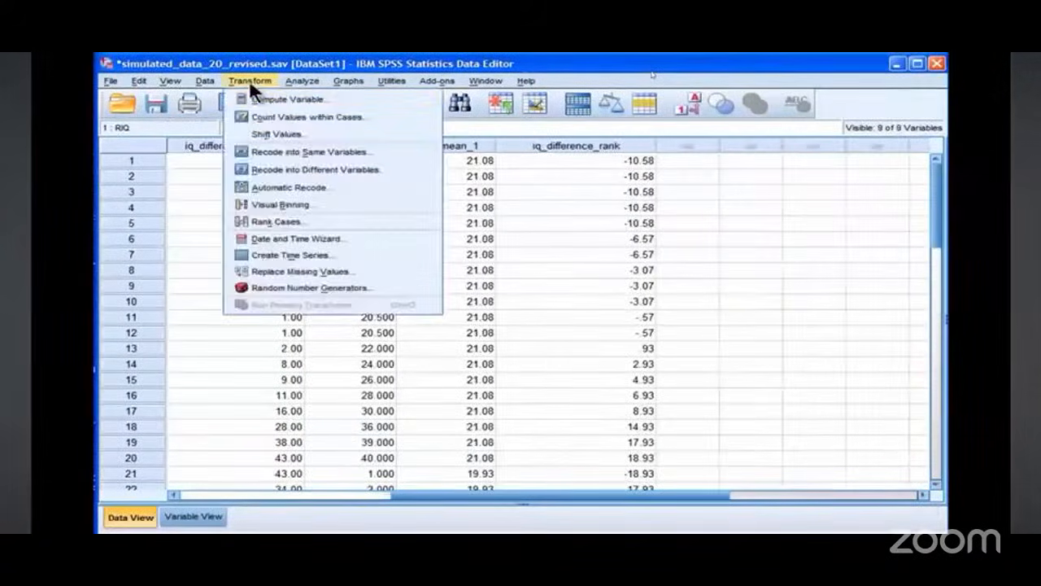
click(249, 93)
click(360, 154)
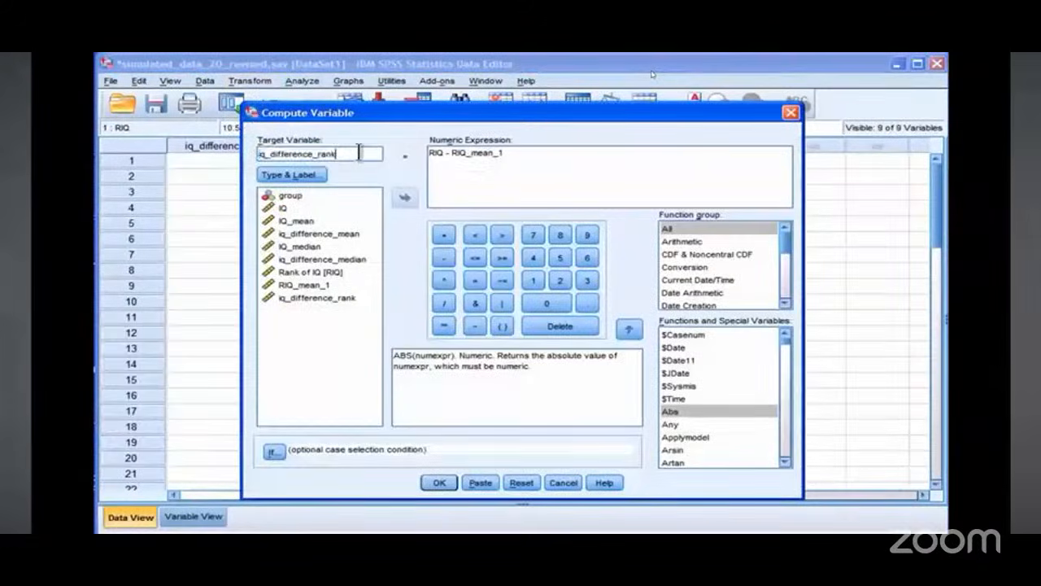
drag(520, 158, 429, 153)
key(BackSpace)
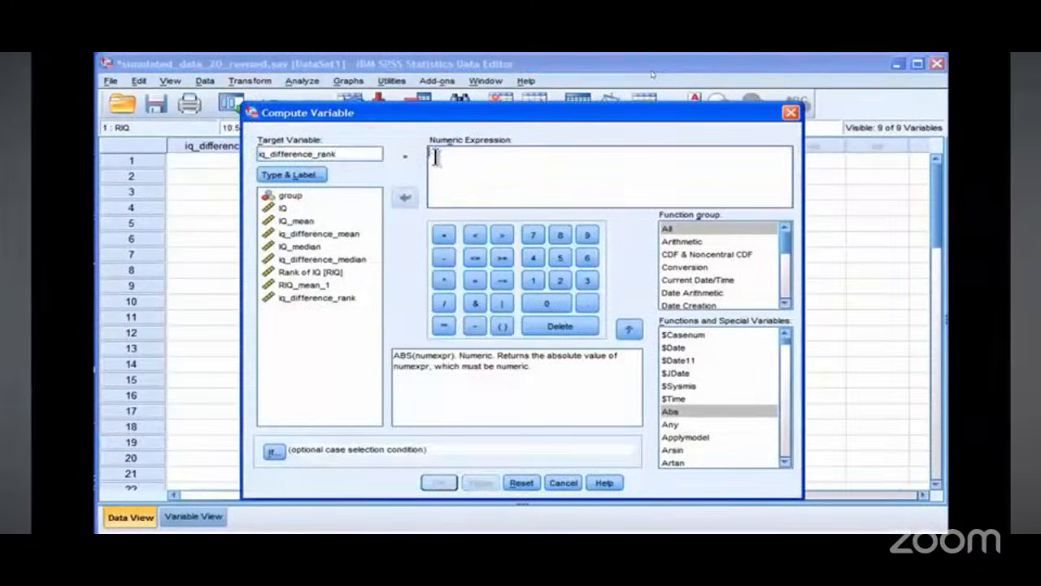
double_click(326, 298)
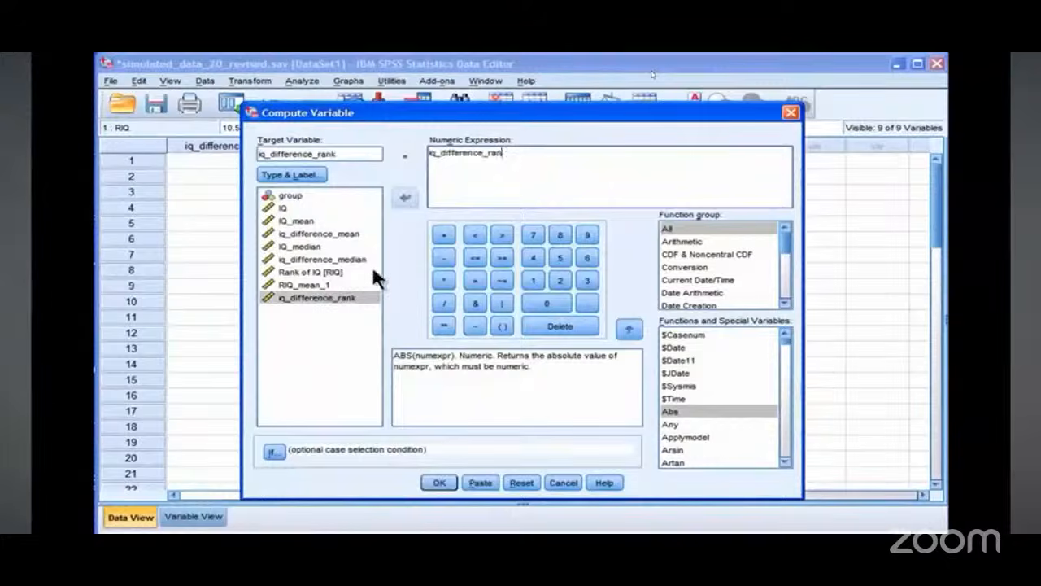
key(BackSpace)
key(BackSpace)
key(BackSpace)
key(BackSpace)
key(BackSpace)
key(BackSpace)
key(BackSpace)
key(BackSpace)
key(BackSpace)
key(BackSpace)
key(BackSpace)
key(BackSpace)
key(BackSpace)
key(BackSpace)
key(BackSpace)
key(BackSpace)
key(BackSpace)
key(BackSpace)
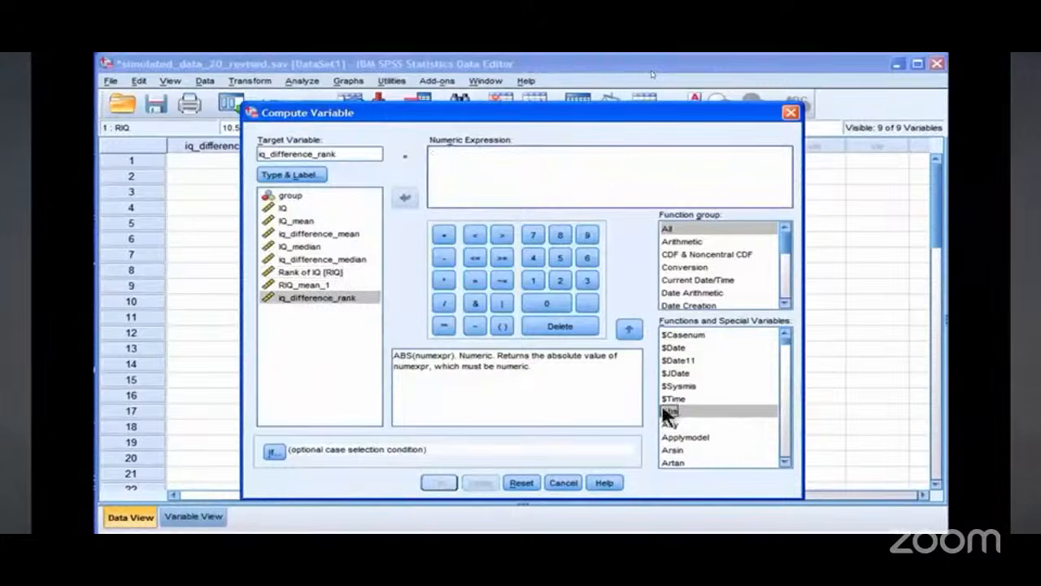
double_click(669, 412)
double_click(328, 296)
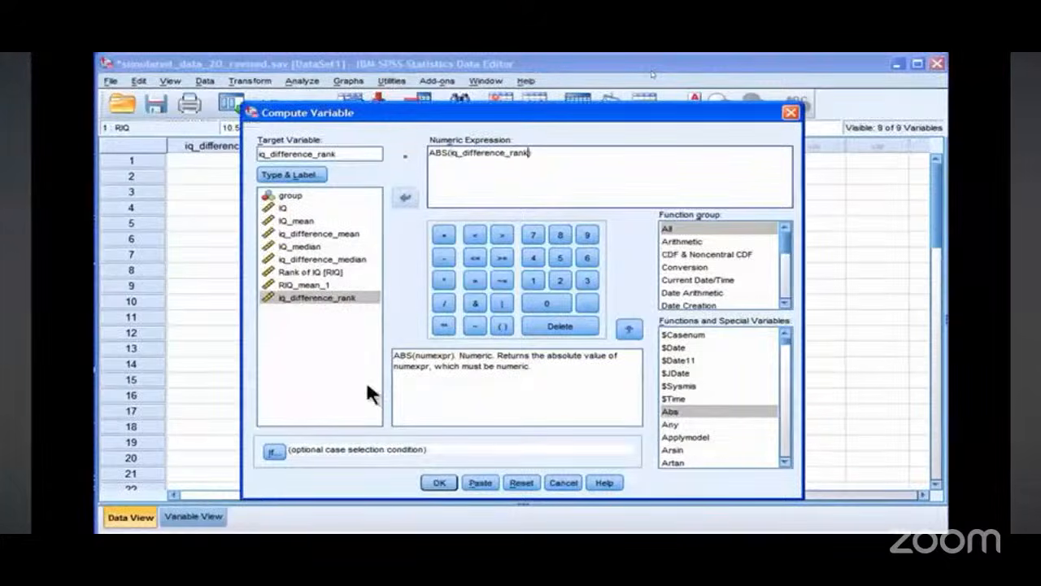
click(437, 482)
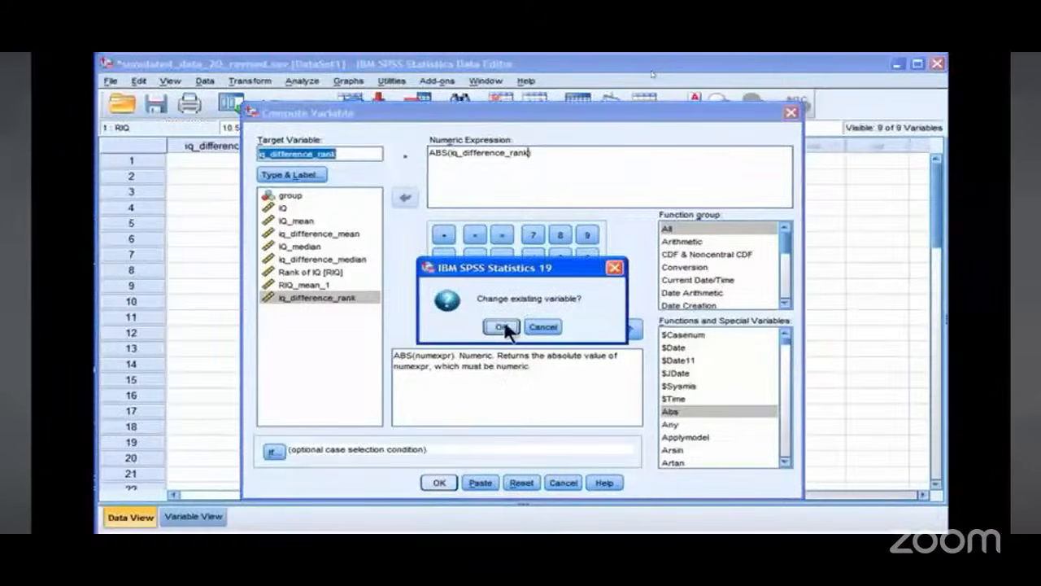
click(502, 326)
Step: Examine the iq_difference_rank values down the first group's cases in the data grid
key(alt+Tab)
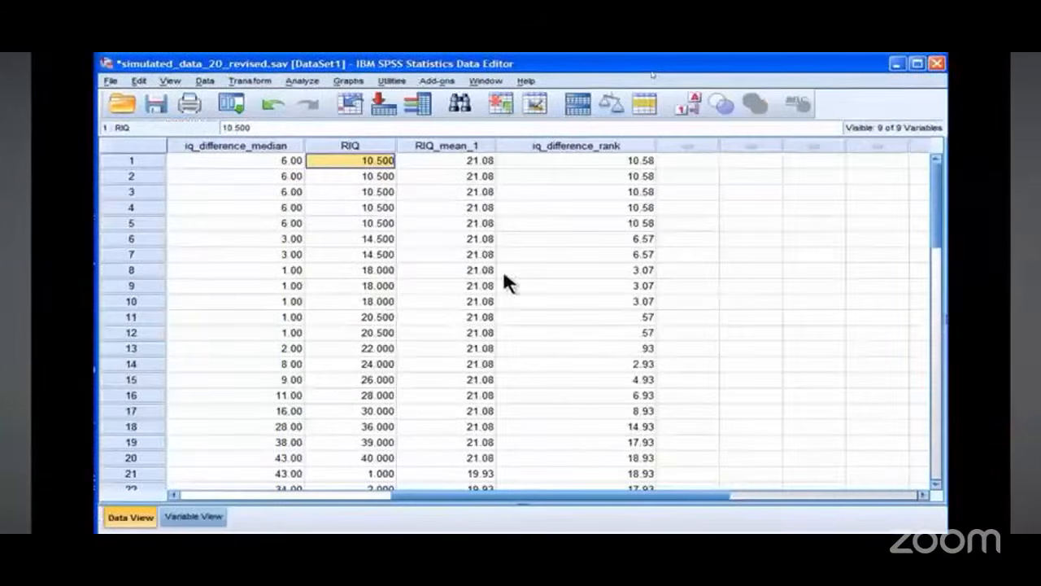
click(291, 80)
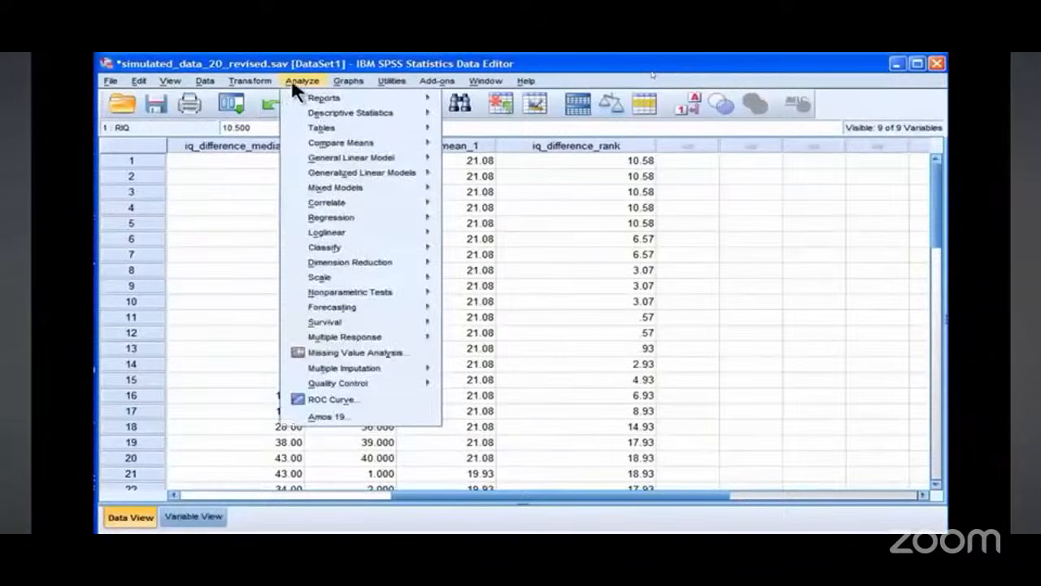
click(291, 79)
click(617, 147)
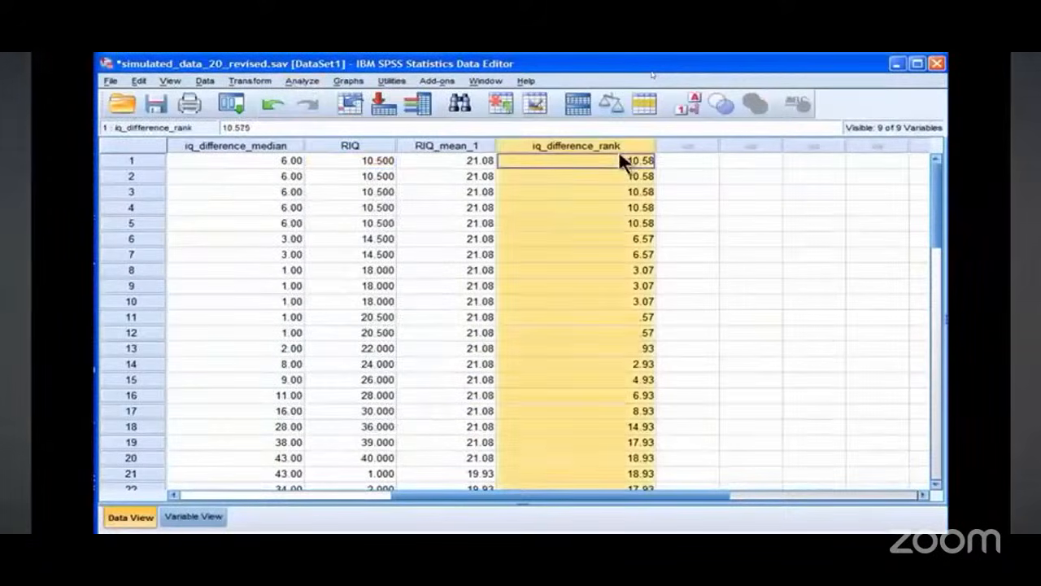
key(Down)
key(Down)
key(Down)
key(Down)
key(Down)
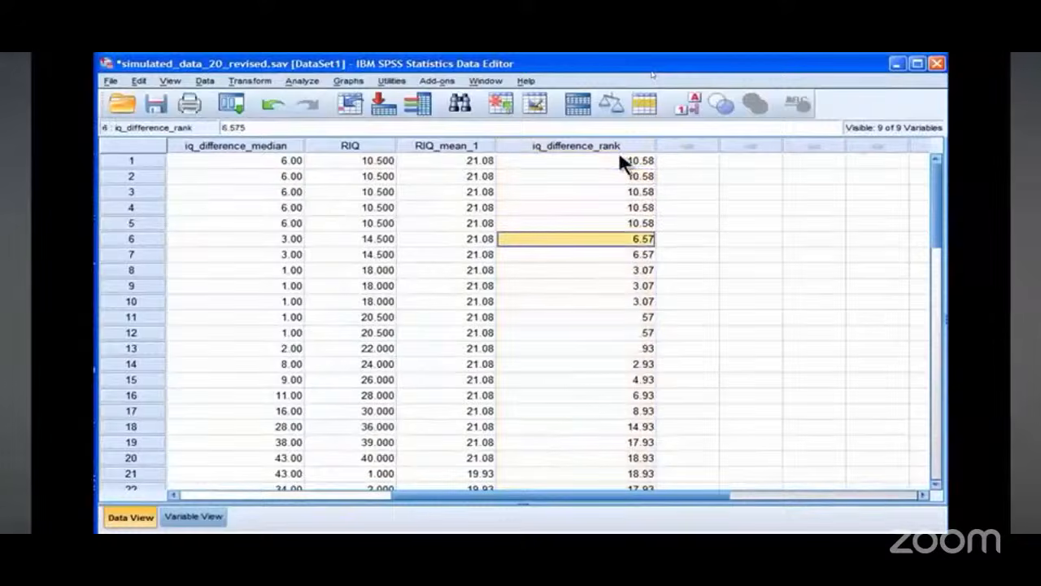
click(620, 158)
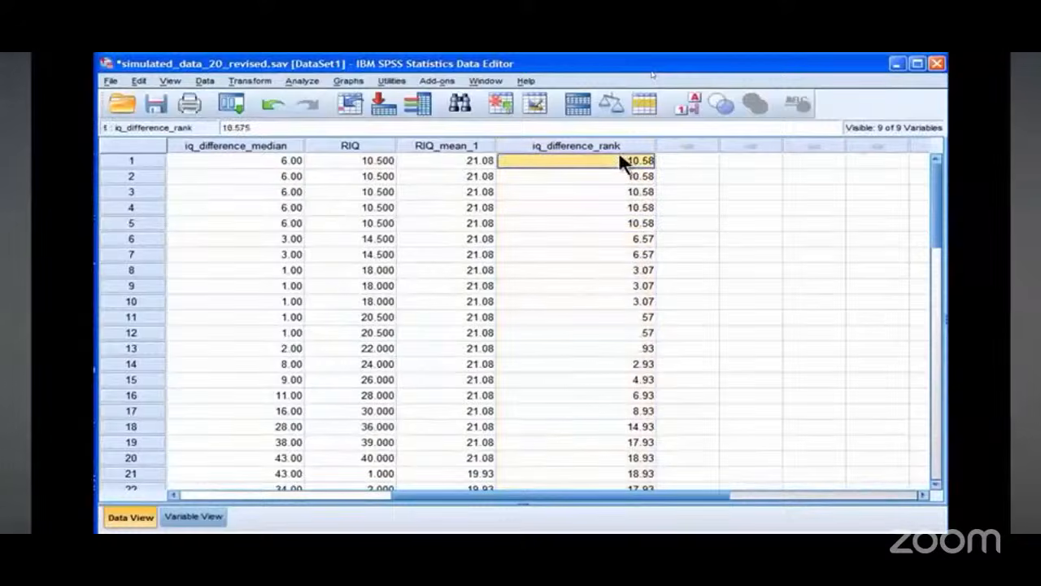
Step: Run a One-Way ANOVA with iq_difference_rank replacing iq_difference_median as the dependent variable, factor group, and scroll to its output
click(302, 80)
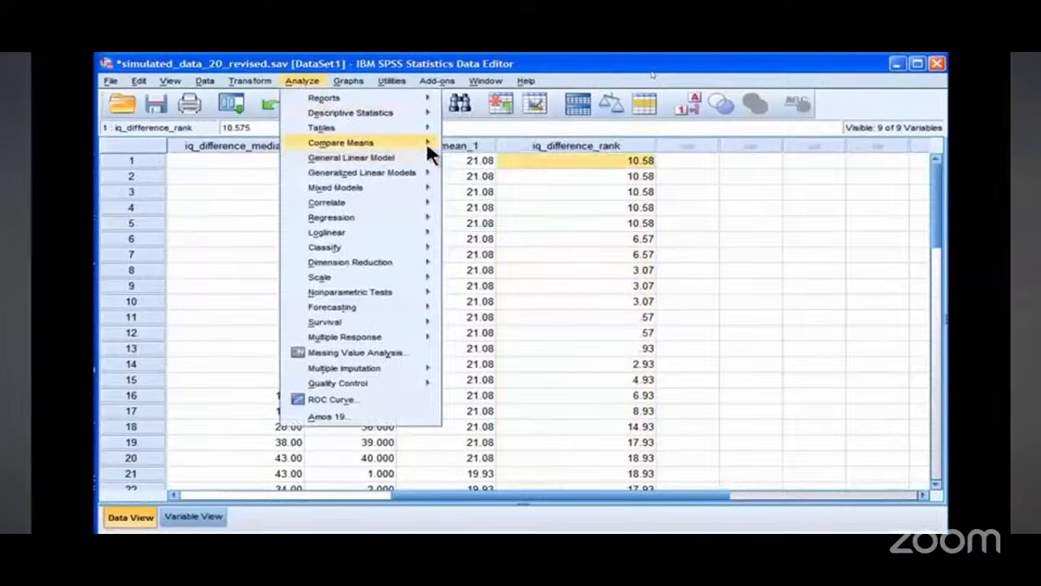
mouse_move(426, 143)
click(468, 218)
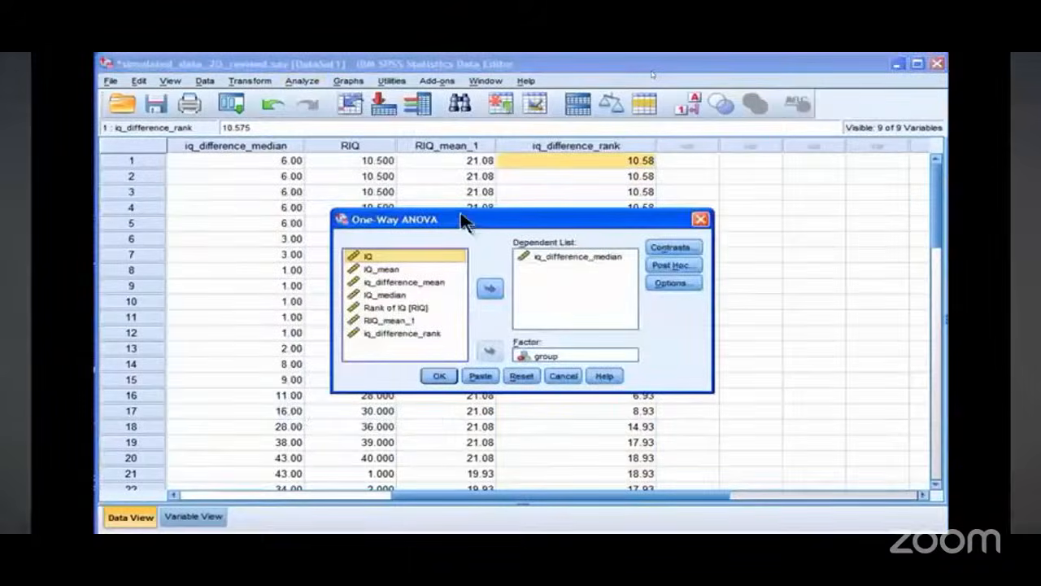
click(537, 259)
click(489, 288)
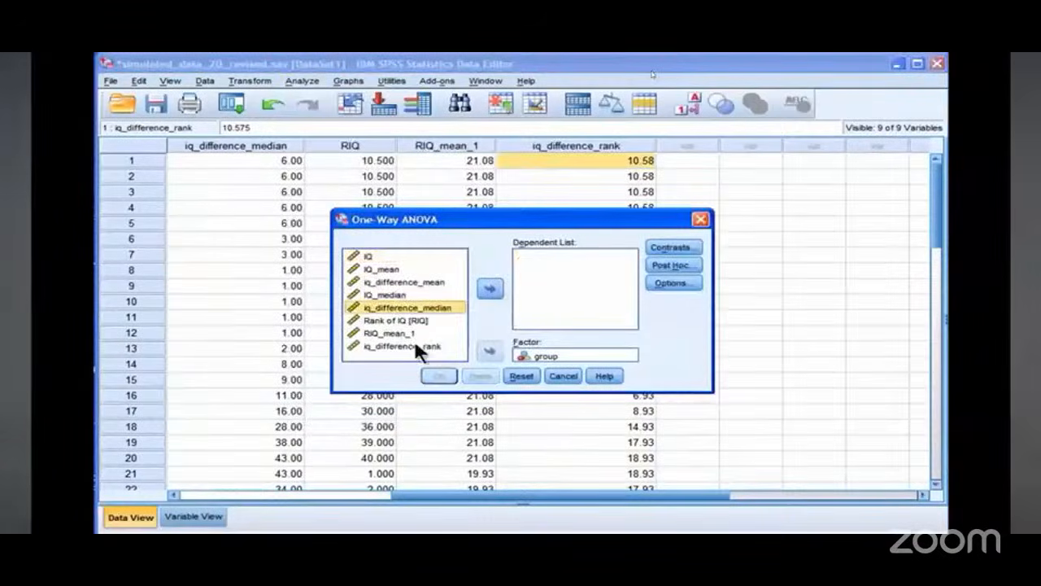
click(423, 346)
click(491, 289)
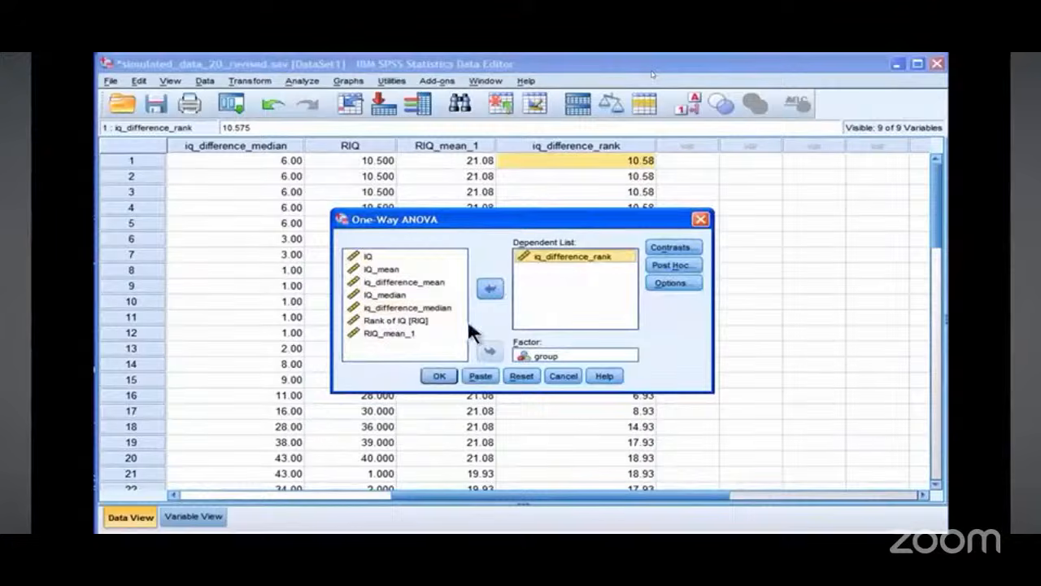
click(445, 379)
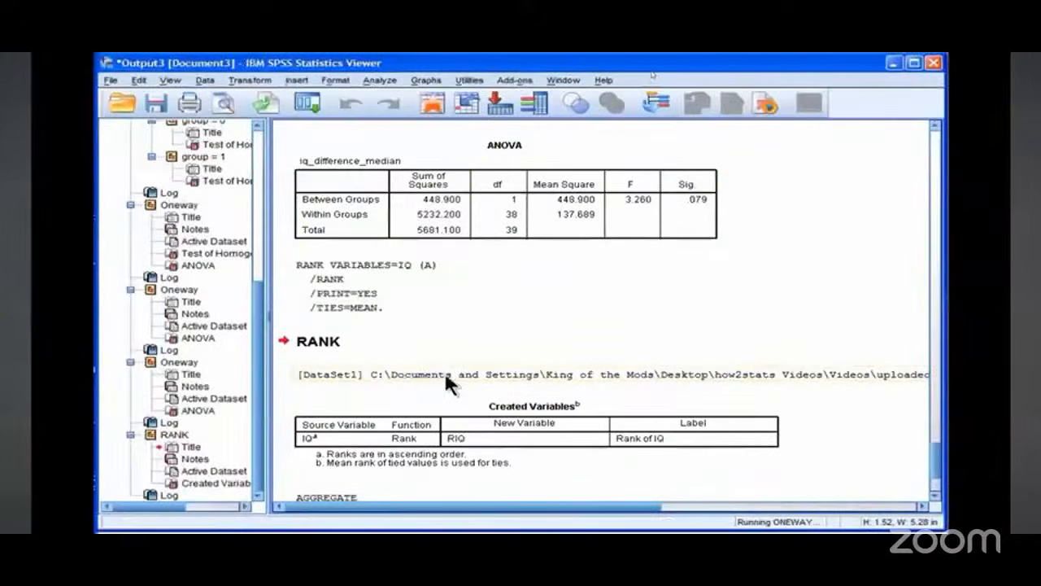
click(711, 442)
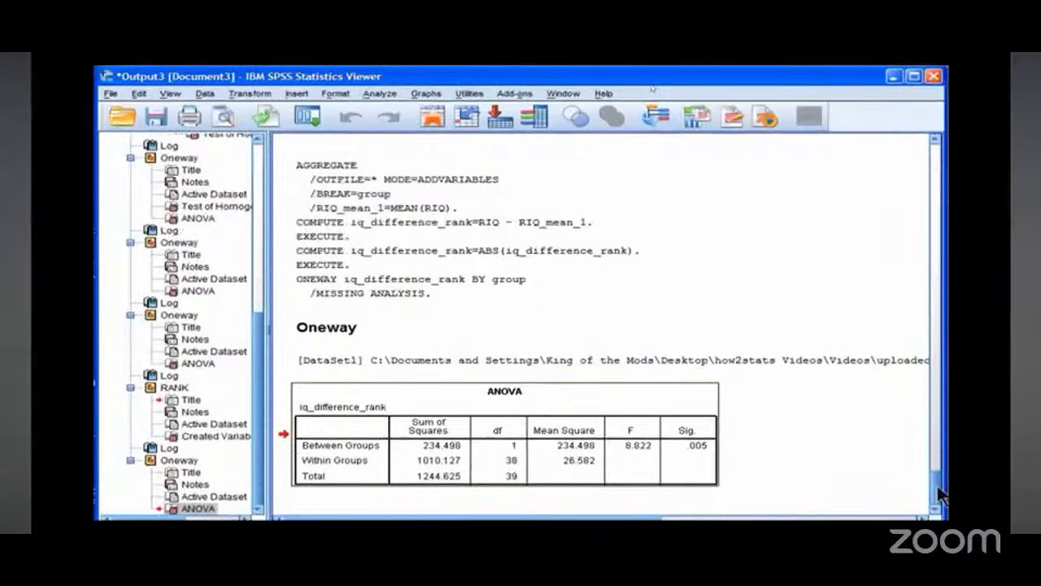
drag(940, 496, 939, 338)
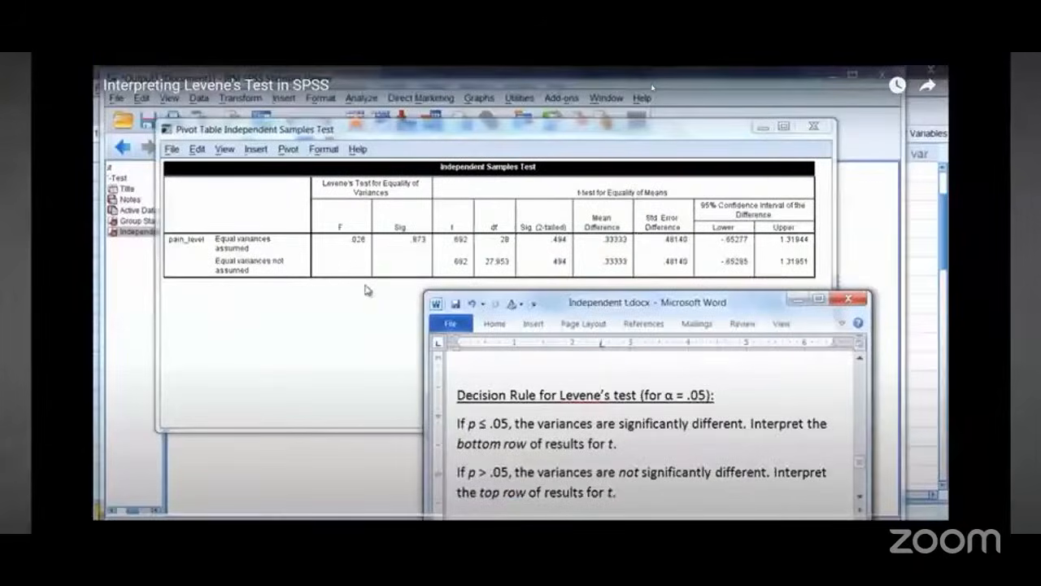